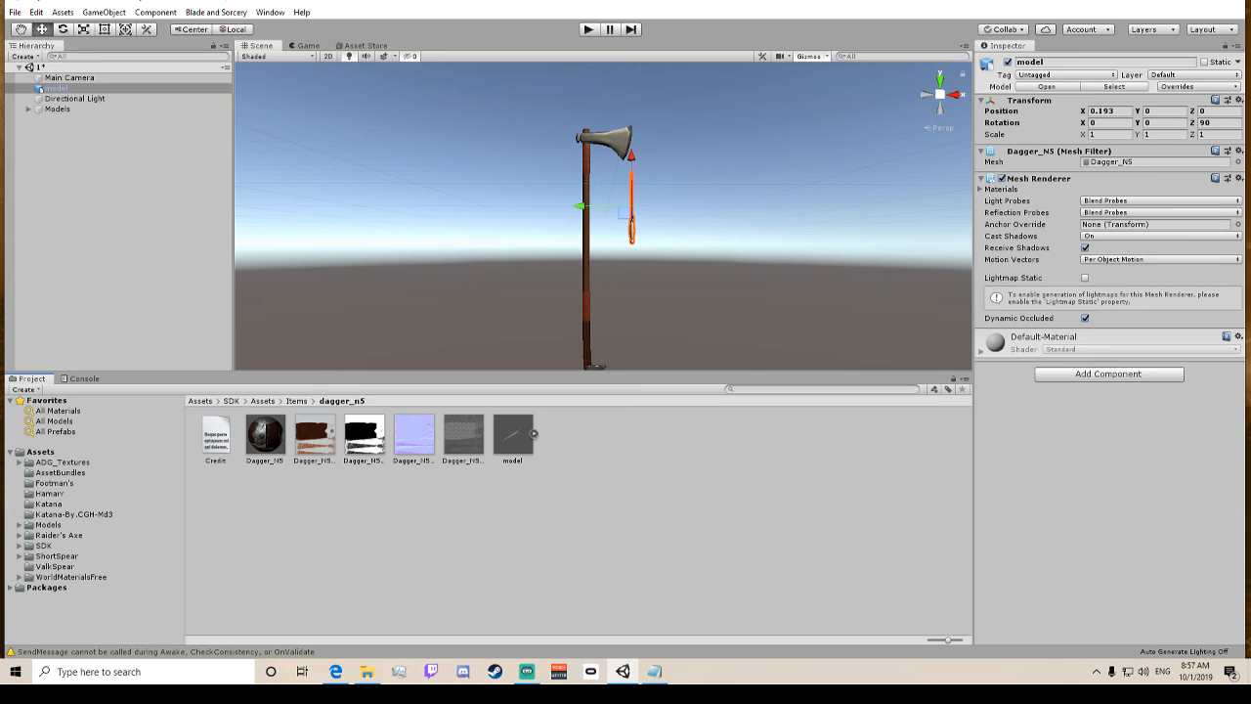
key(alt+Tab)
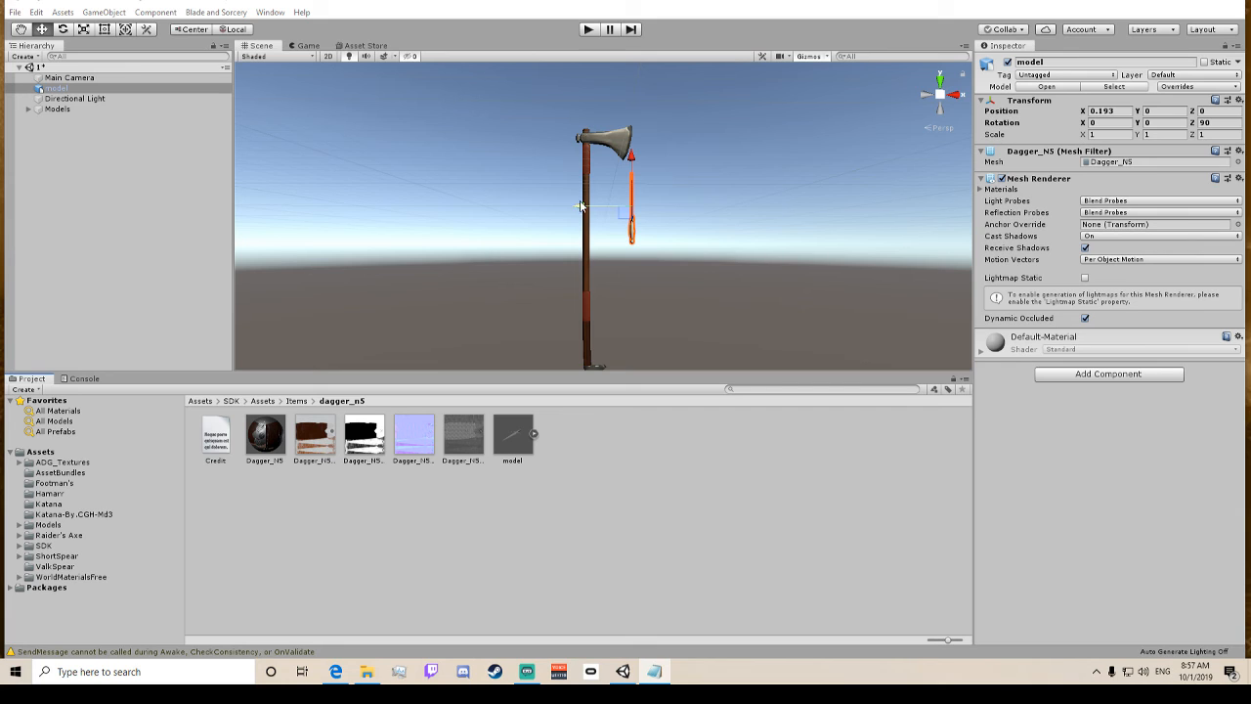
scroll(670, 177, up, 1)
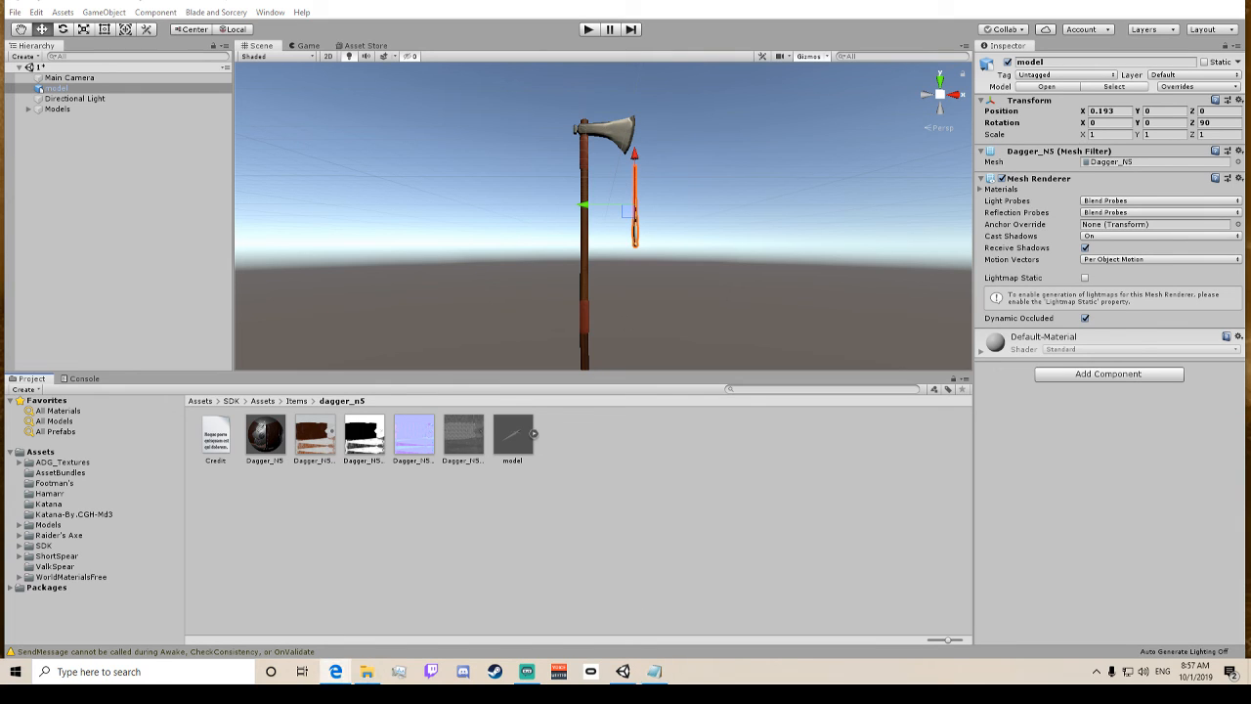
click(665, 451)
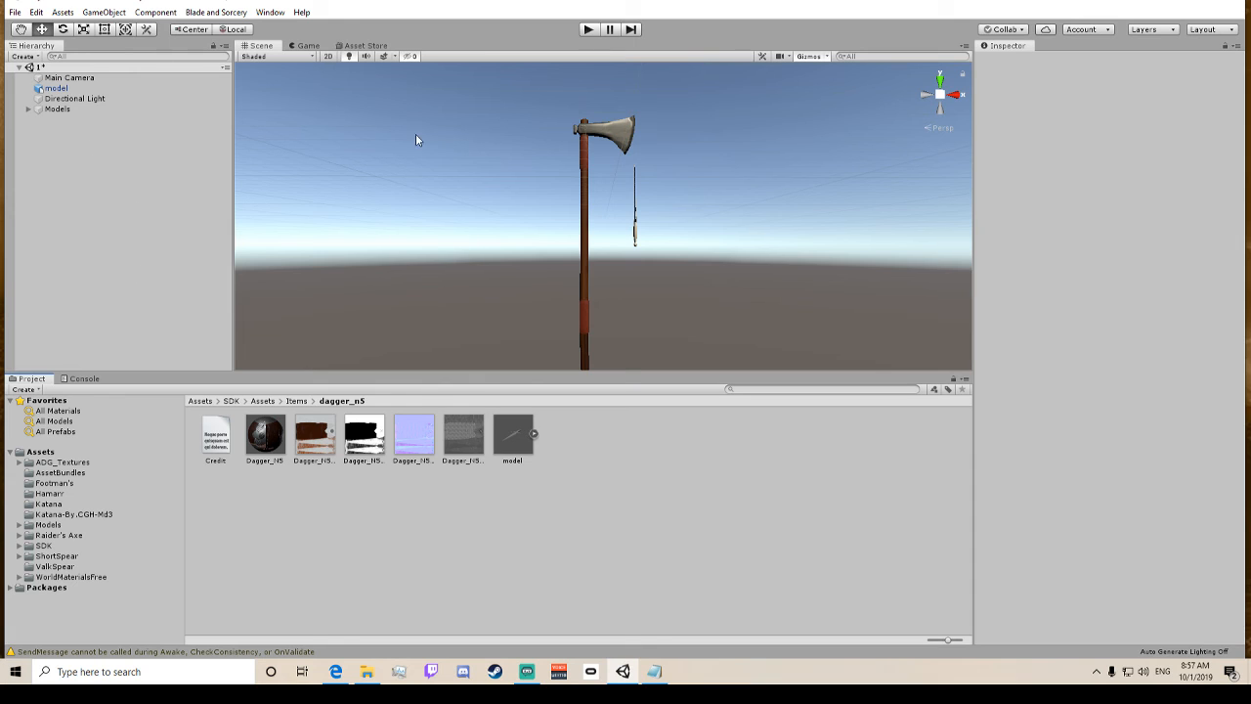
click(635, 221)
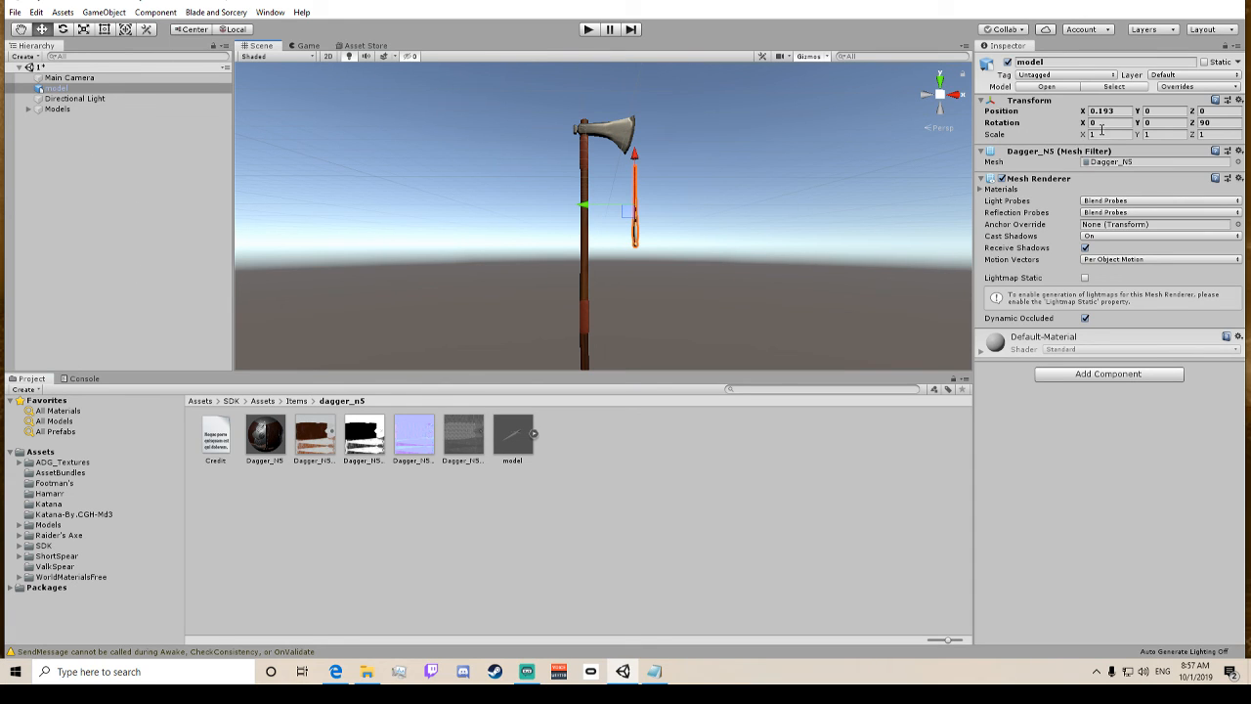
click(1103, 123)
text(90)
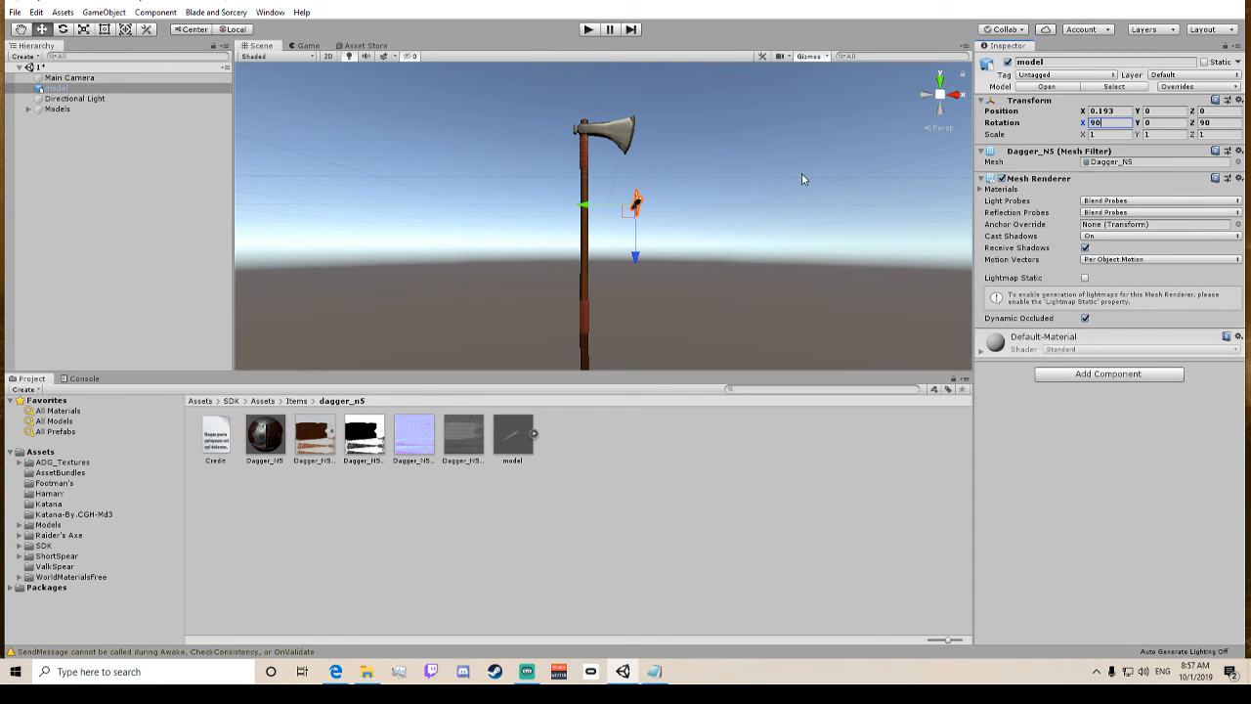
key(Escape)
Set the dagger's Y rotation to 90 and lower it beside the axe handle's lower end, to about Y -0.902.
click(1157, 122)
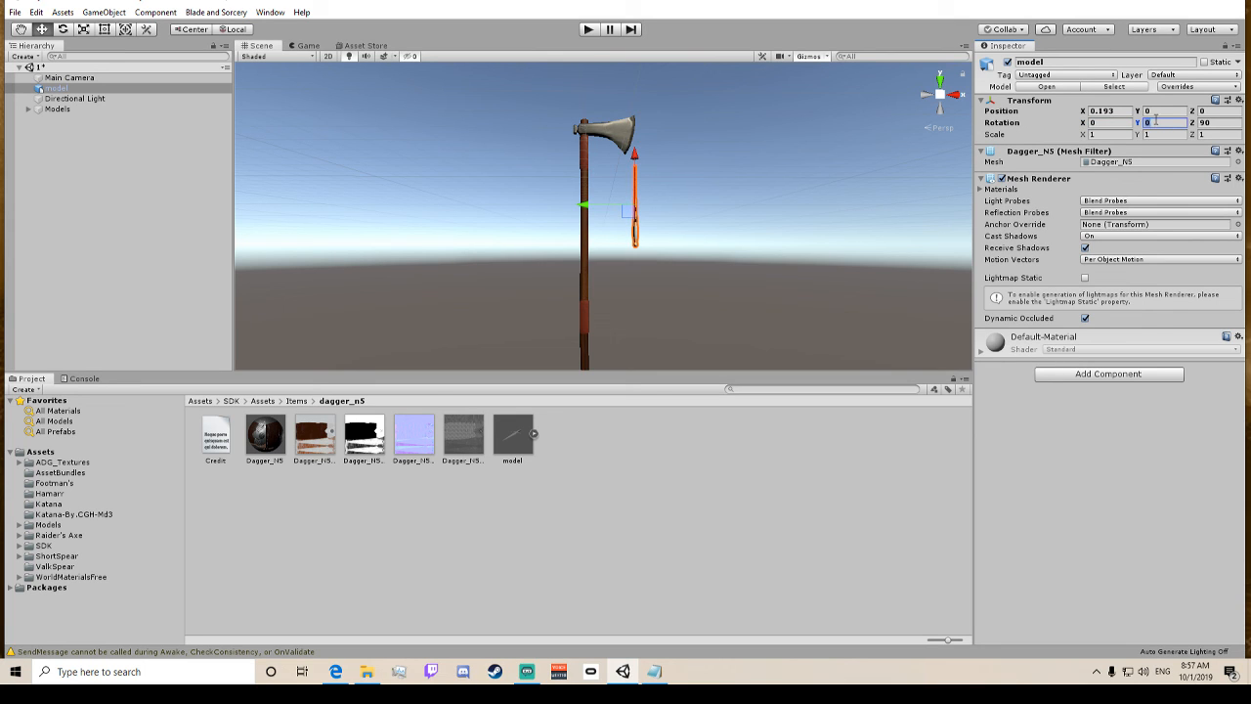
click(829, 172)
scroll(829, 172, down, 2)
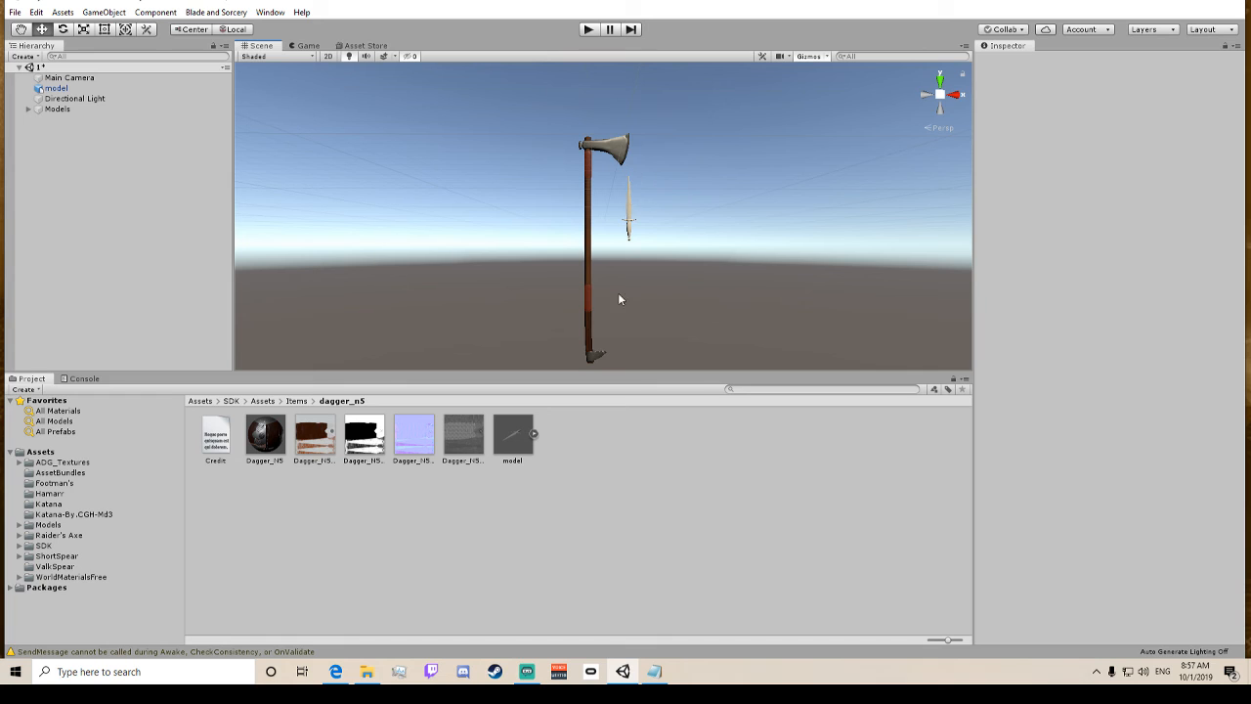
click(633, 203)
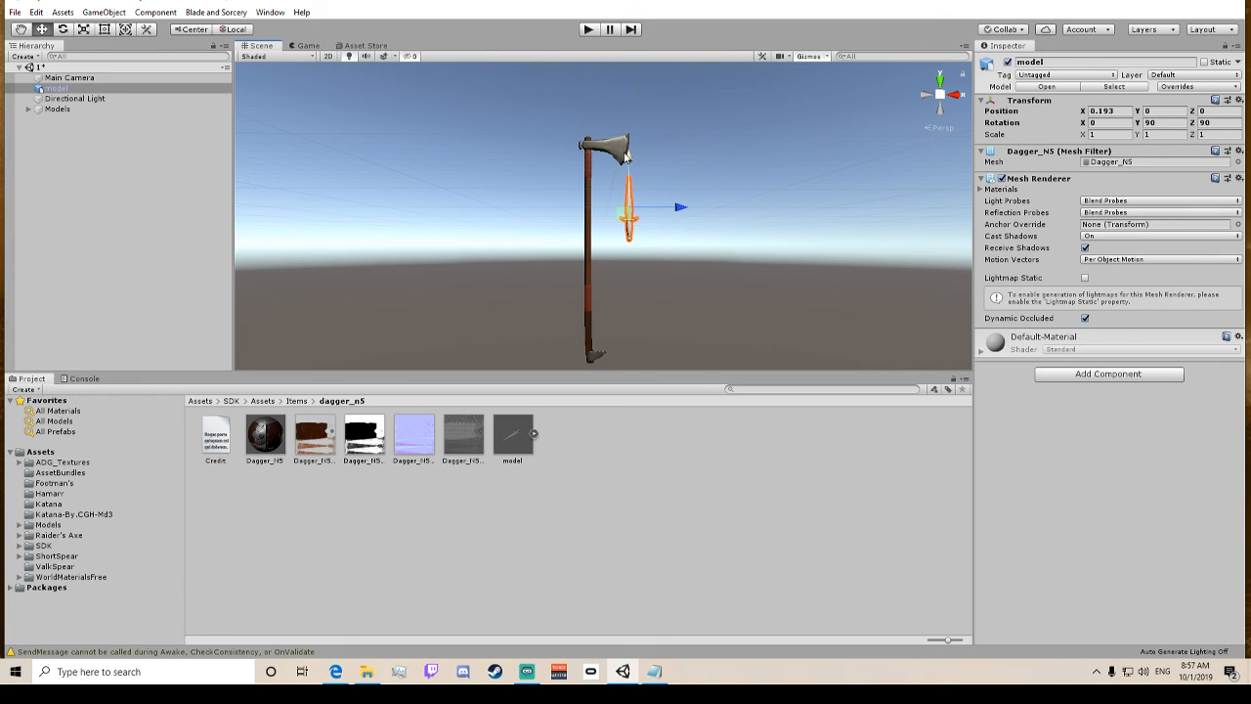
drag(632, 157, 616, 255)
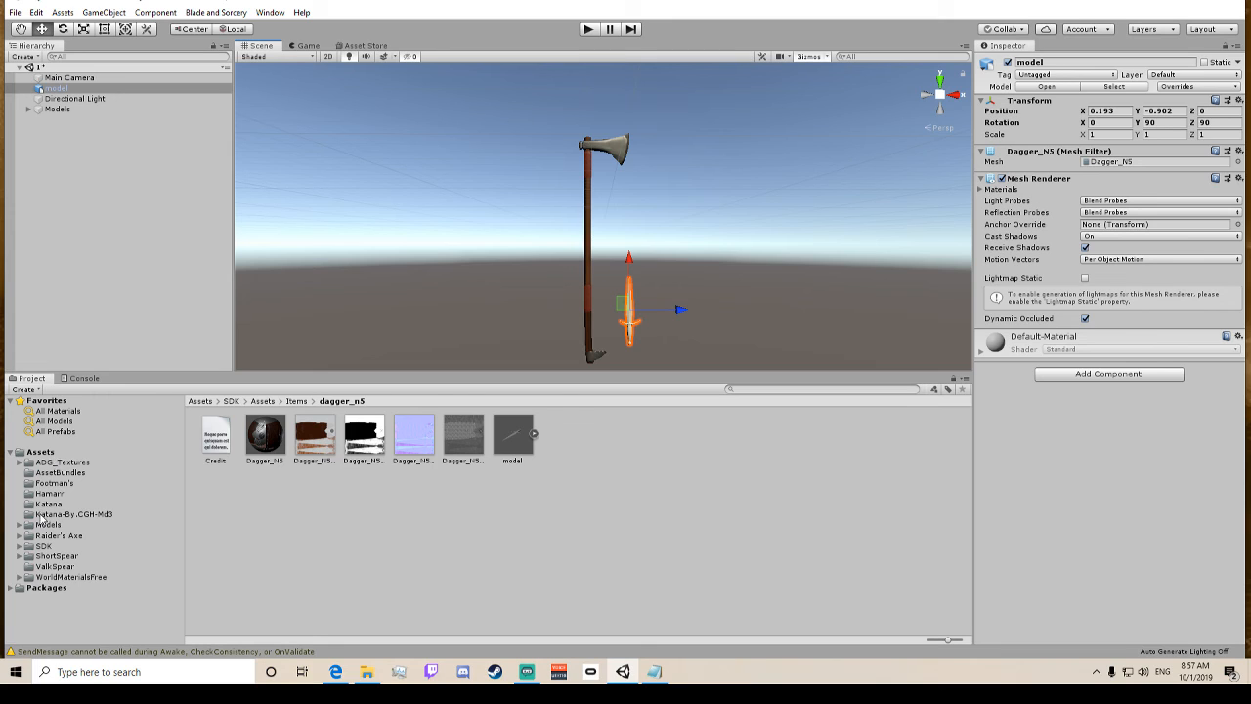
Apply the DefaultMaterial base colour texture from the Raider's Axe textures folder to the dagger model.
click(22, 536)
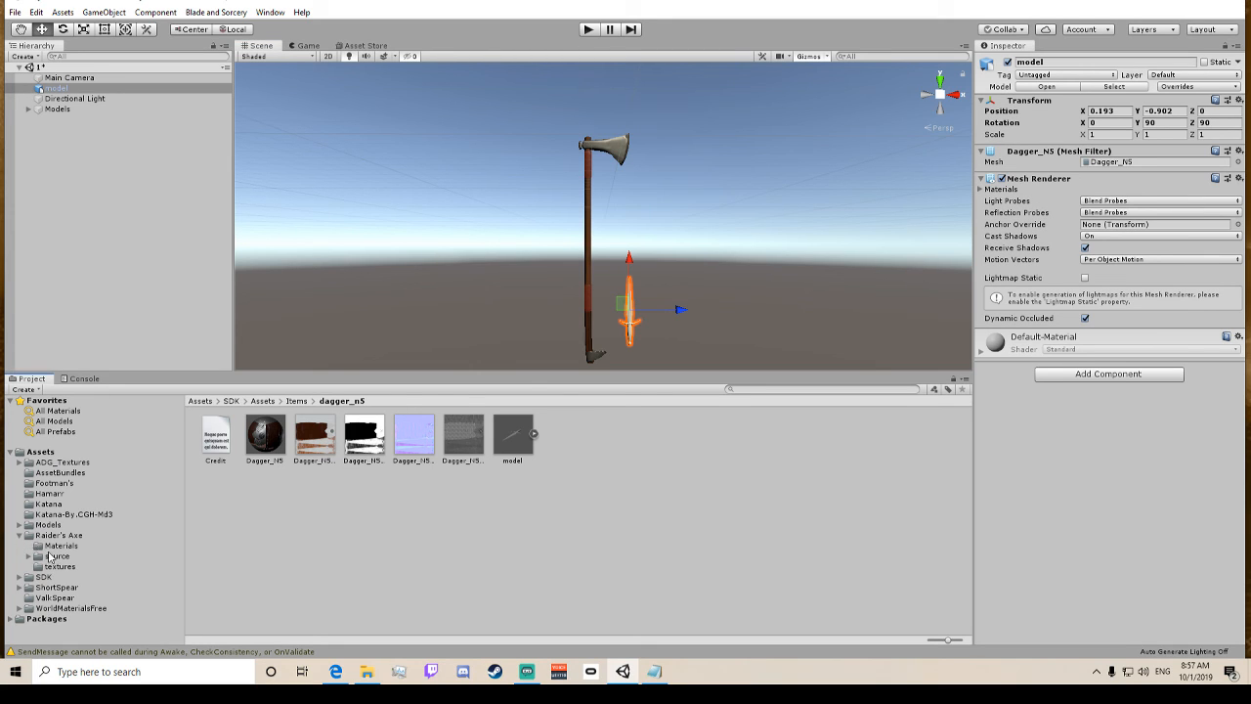
click(55, 548)
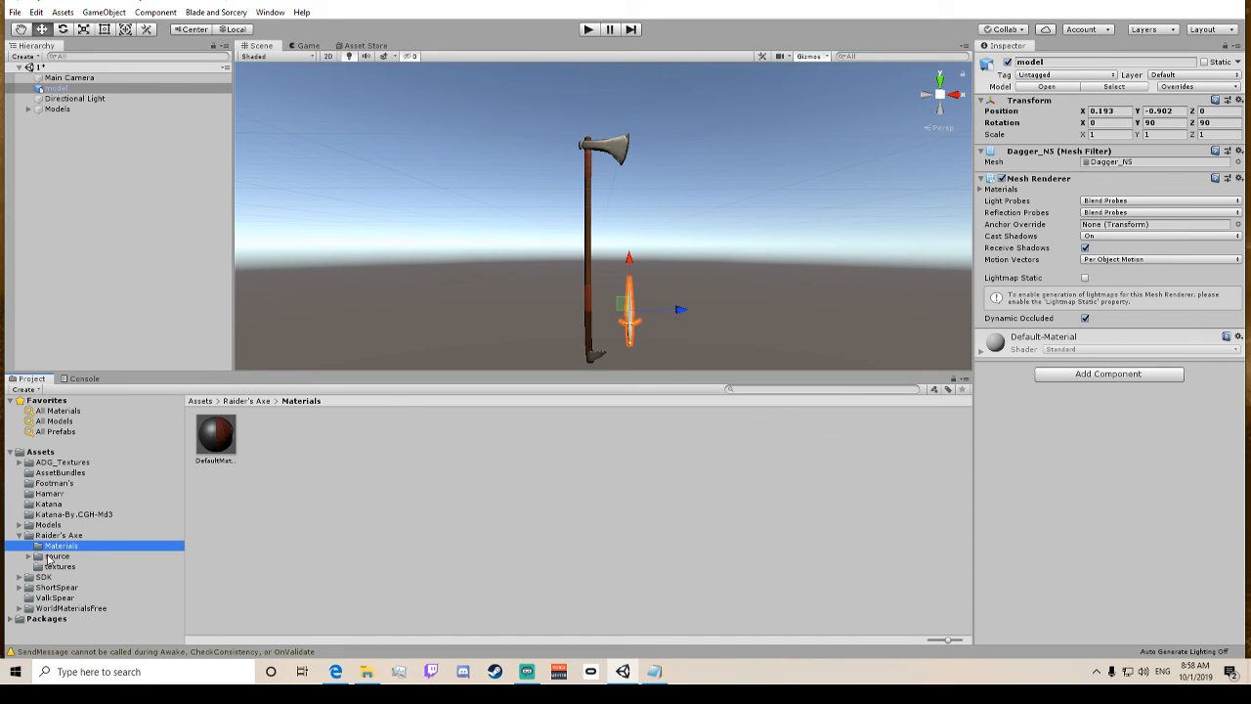
click(60, 566)
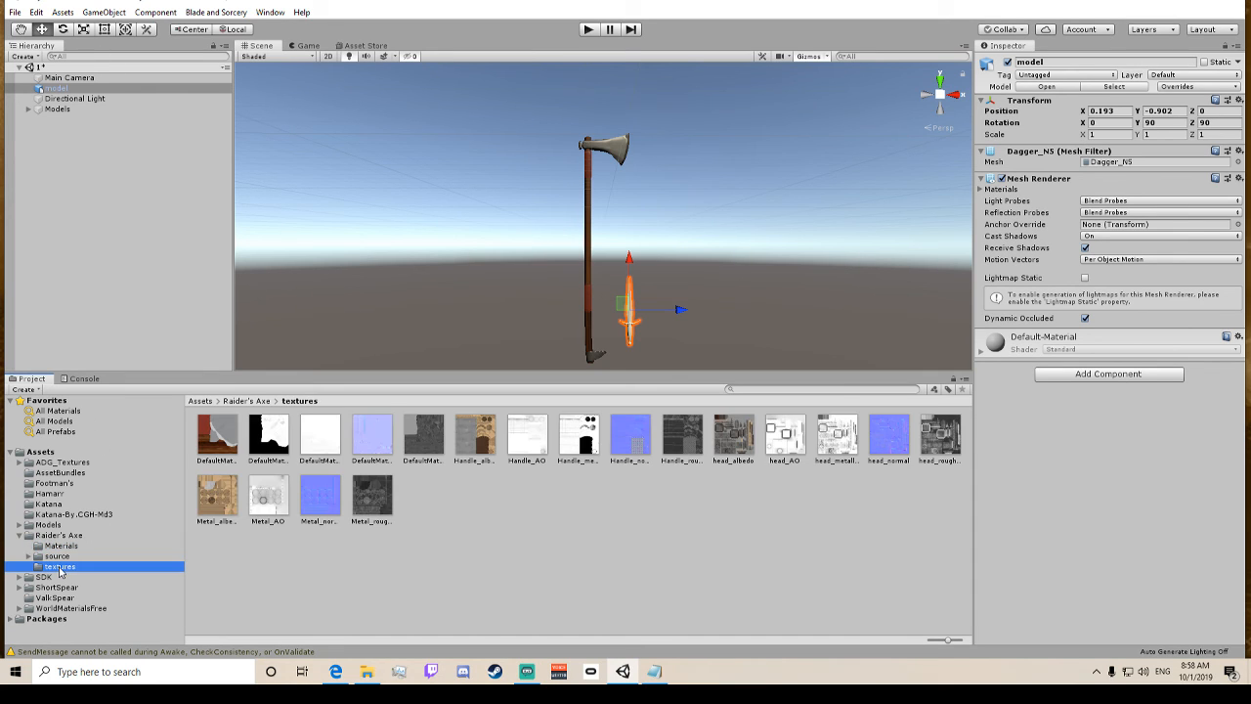
mouse_move(222, 440)
mouse_down()
mouse_move(139, 178)
mouse_move(63, 109)
mouse_move(30, 107)
mouse_move(237, 432)
mouse_up()
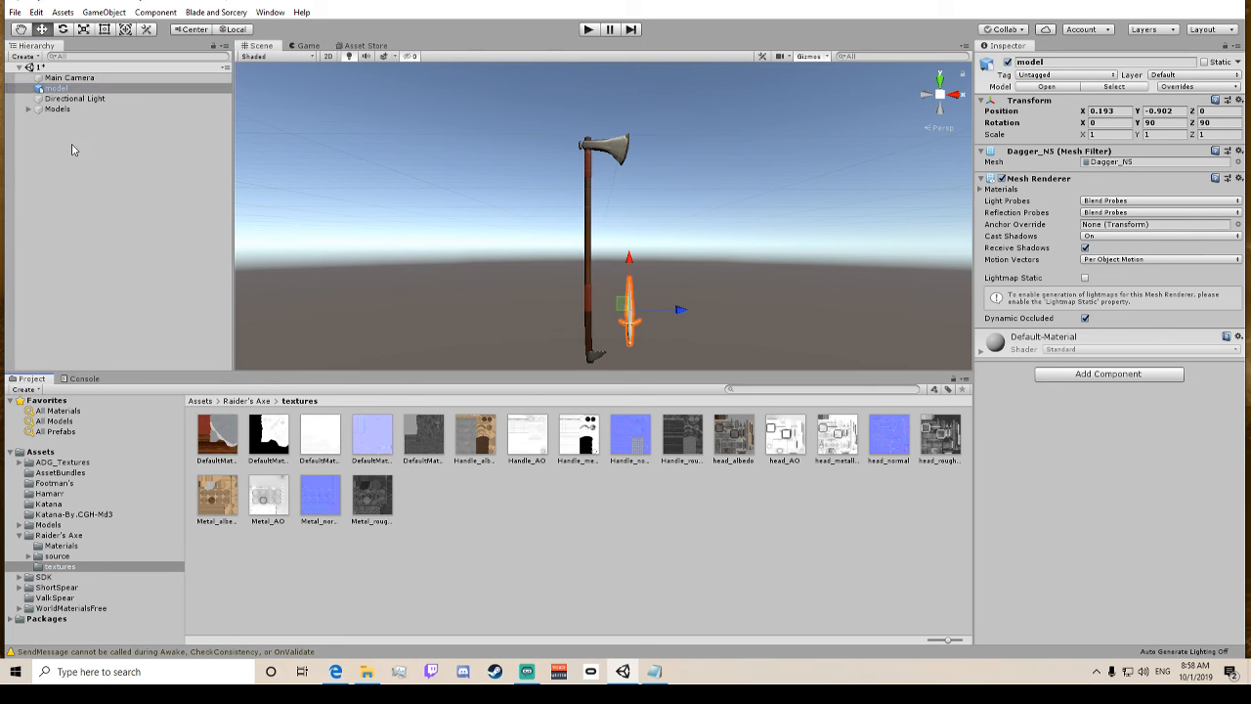
click(28, 108)
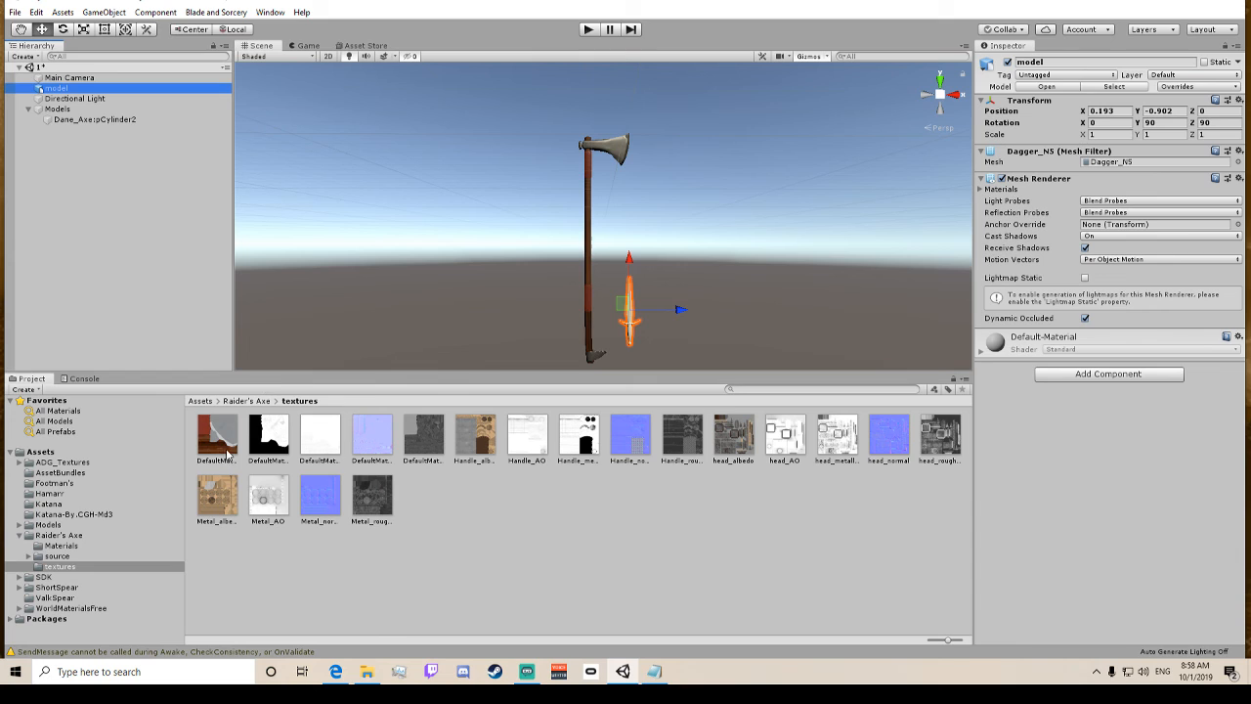
click(78, 89)
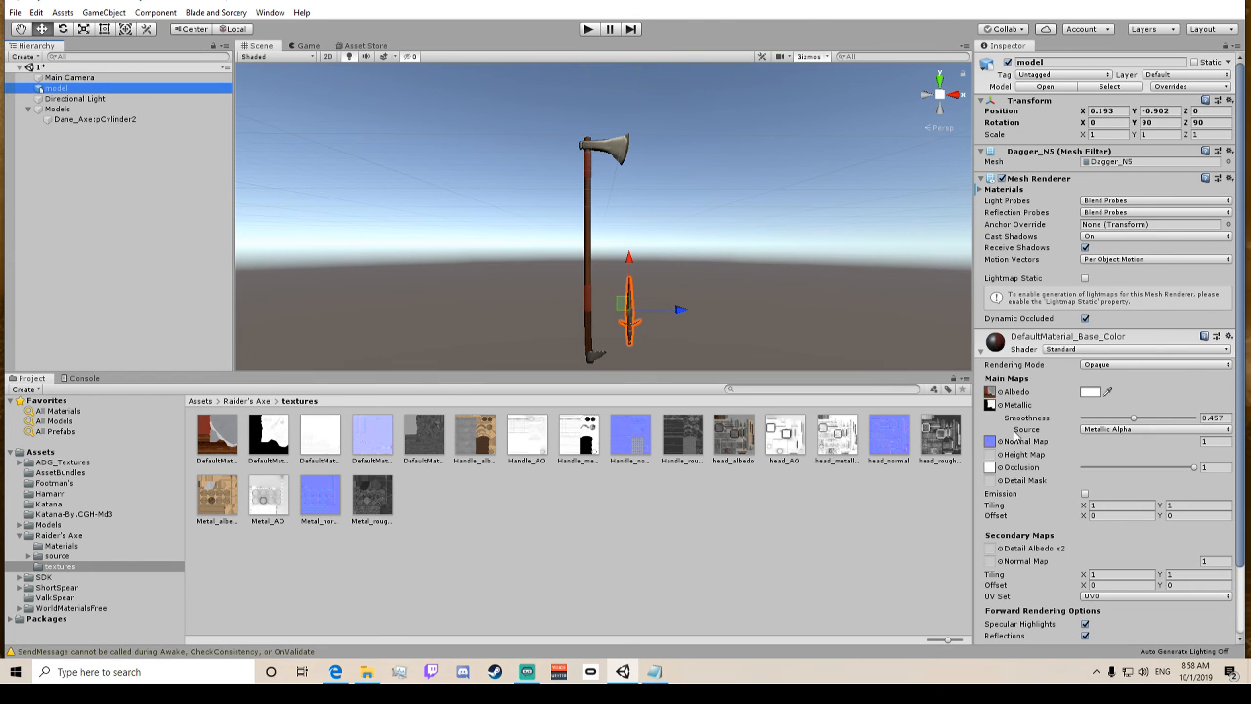
Assign the Handle normal texture as the dagger material's normal map and fix its import type to normal map.
click(634, 432)
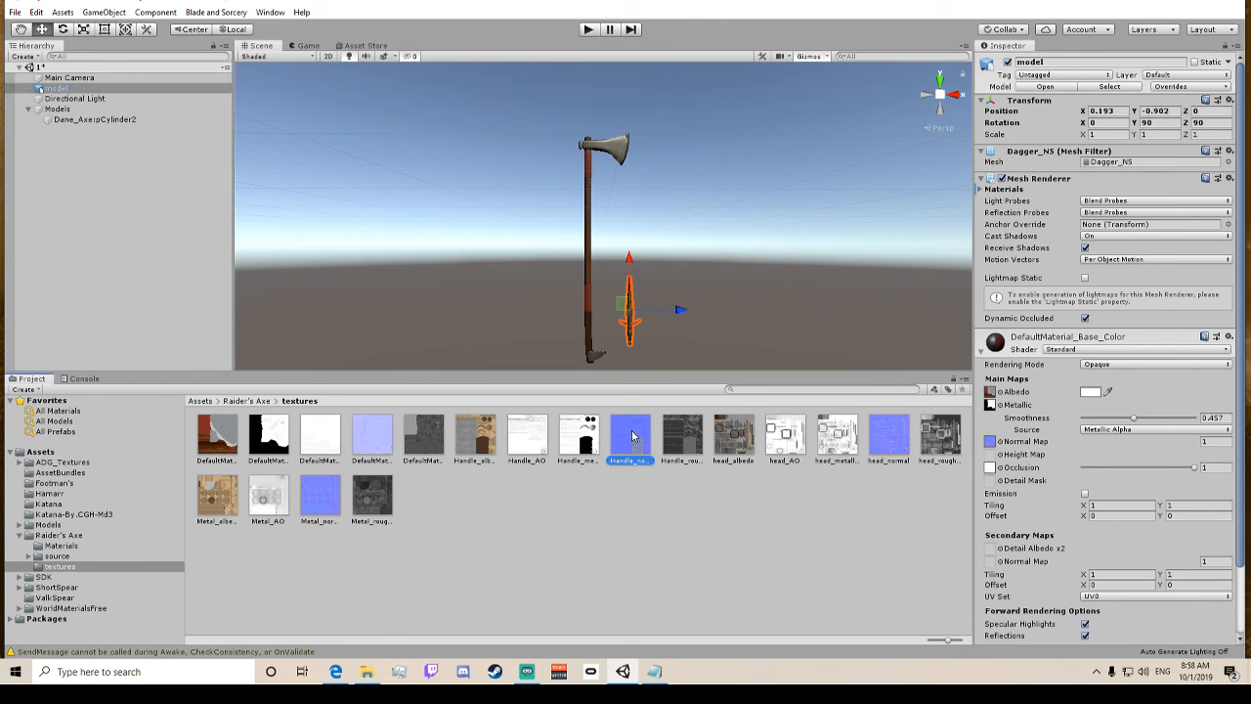
drag(634, 421, 995, 448)
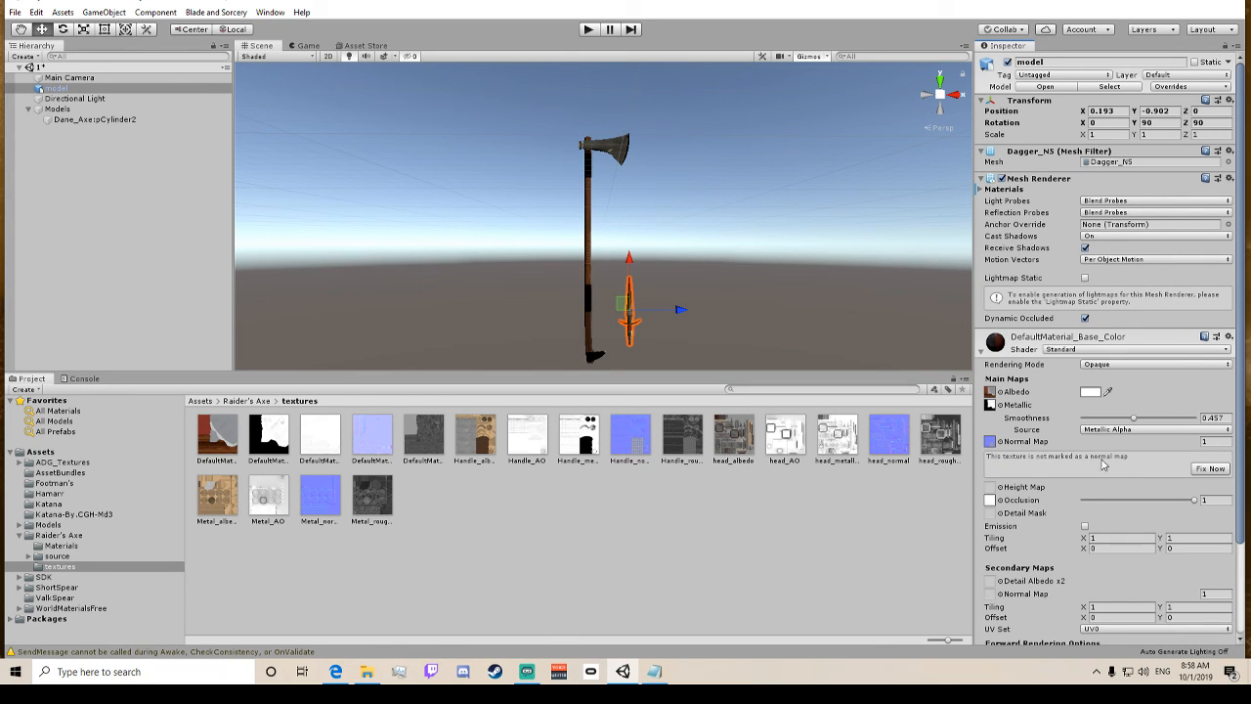
click(1209, 469)
scroll(654, 231, up, 2)
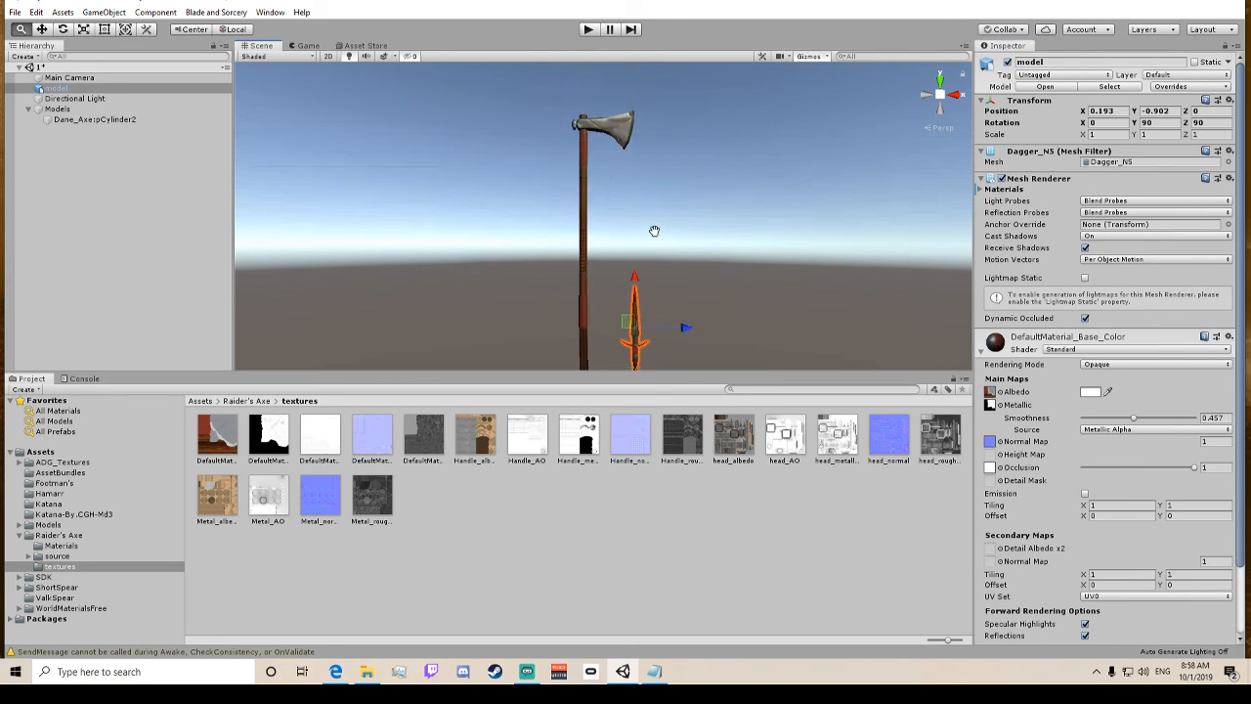
Inspect the dagger's textured surface, and replace its material's normal map with the DefaultMaterial normal texture.
scroll(661, 176, up, 5)
middle_drag(654, 231, 690, 172)
scroll(636, 213, down, 3)
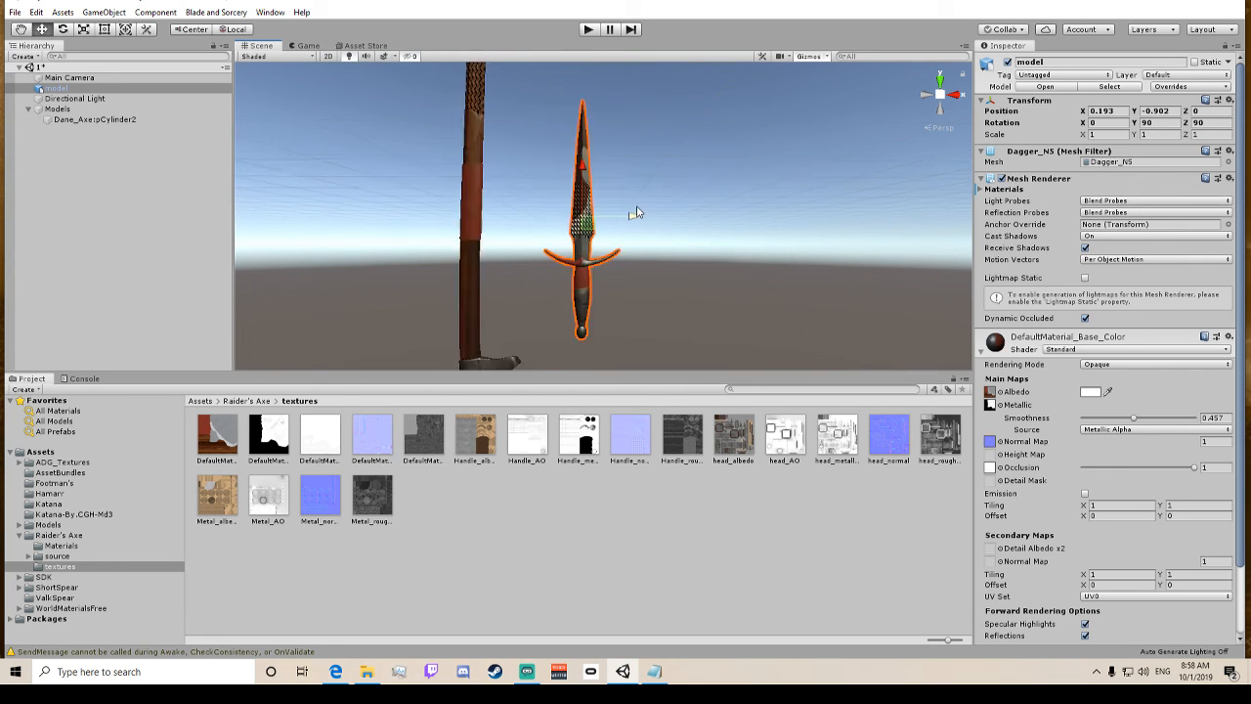
middle_drag(535, 193, 586, 213)
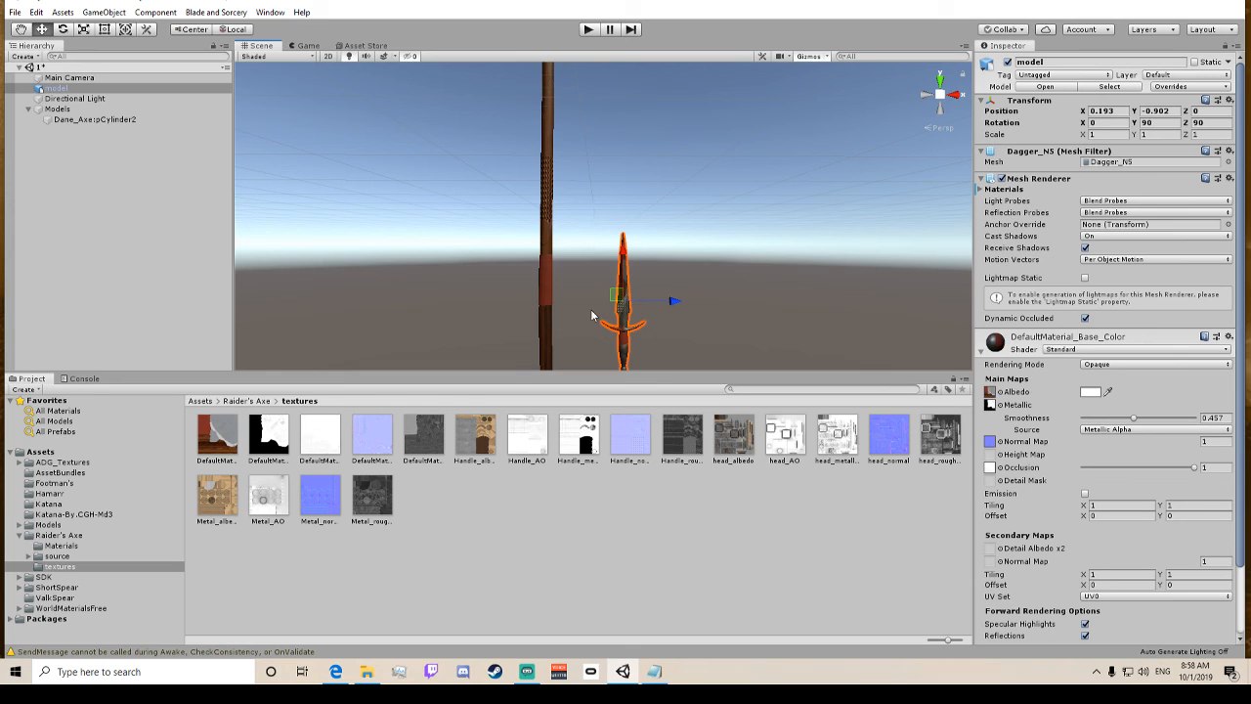
drag(374, 422, 992, 442)
Delete the dagger model from the scene, leaving only the axe.
scroll(664, 287, down, 3)
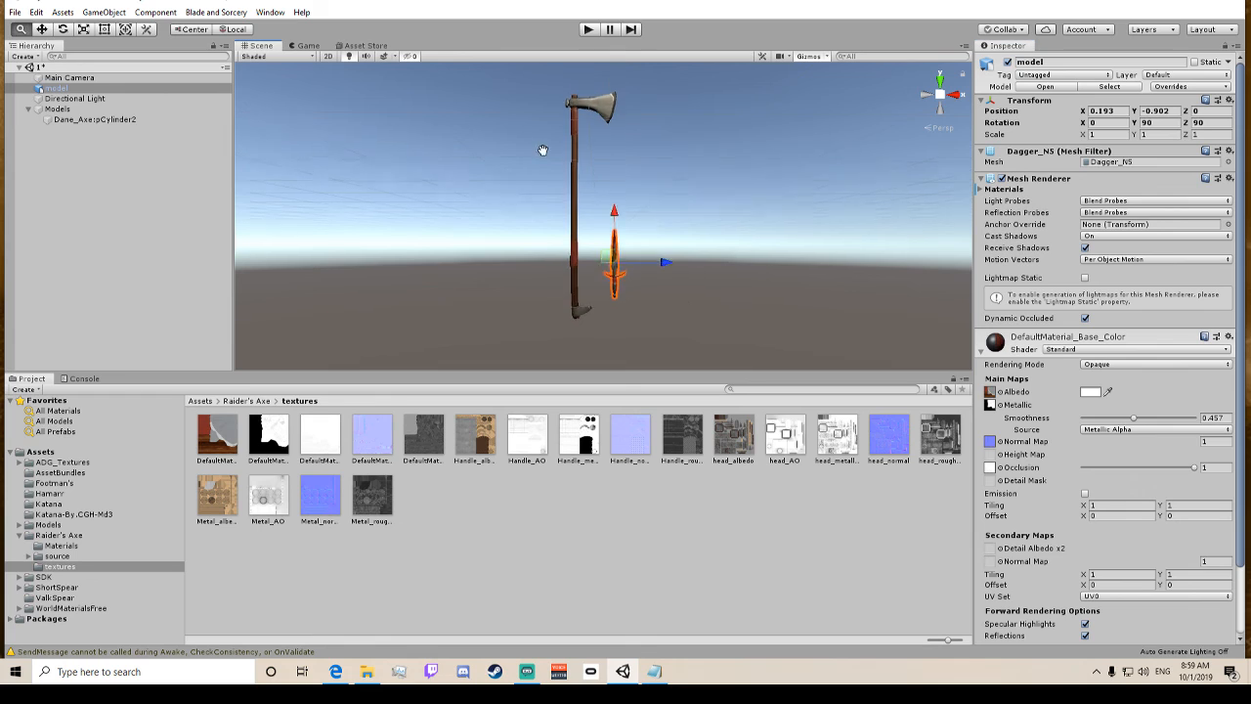
middle_drag(544, 153, 555, 179)
key(Delete)
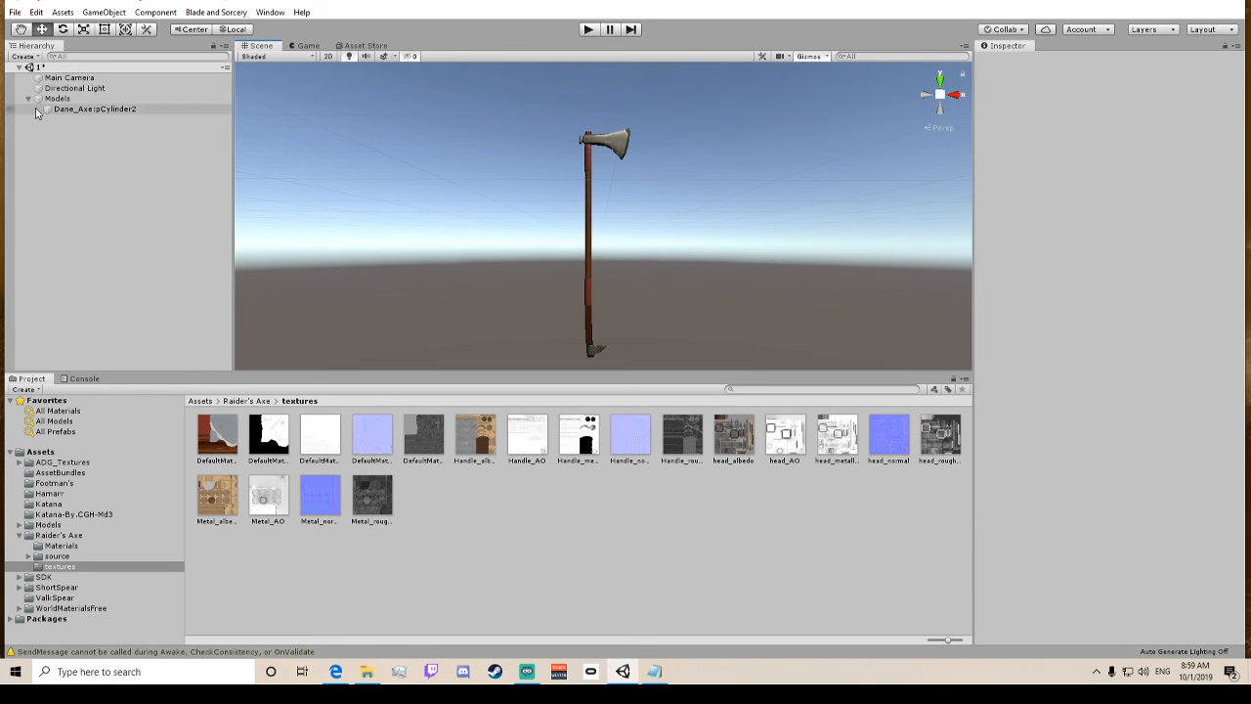
Create an empty game object named RaiderAxe and make the Models object its child.
click(27, 99)
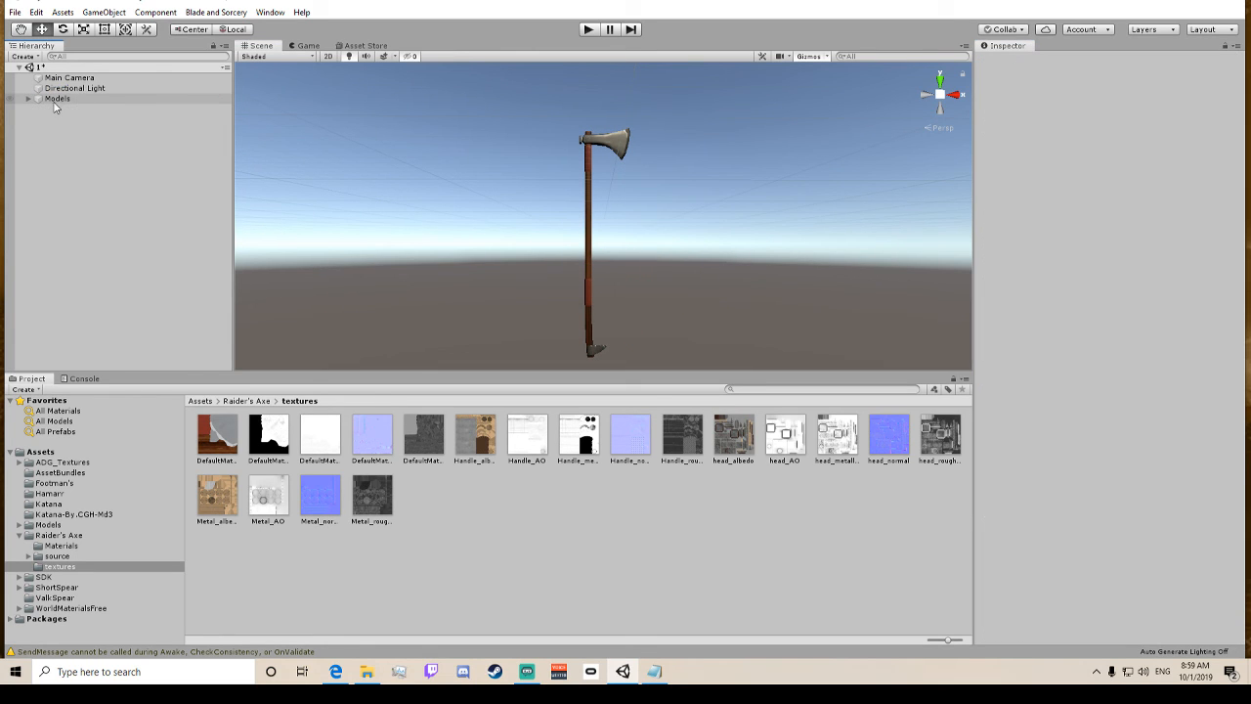
right_click(54, 101)
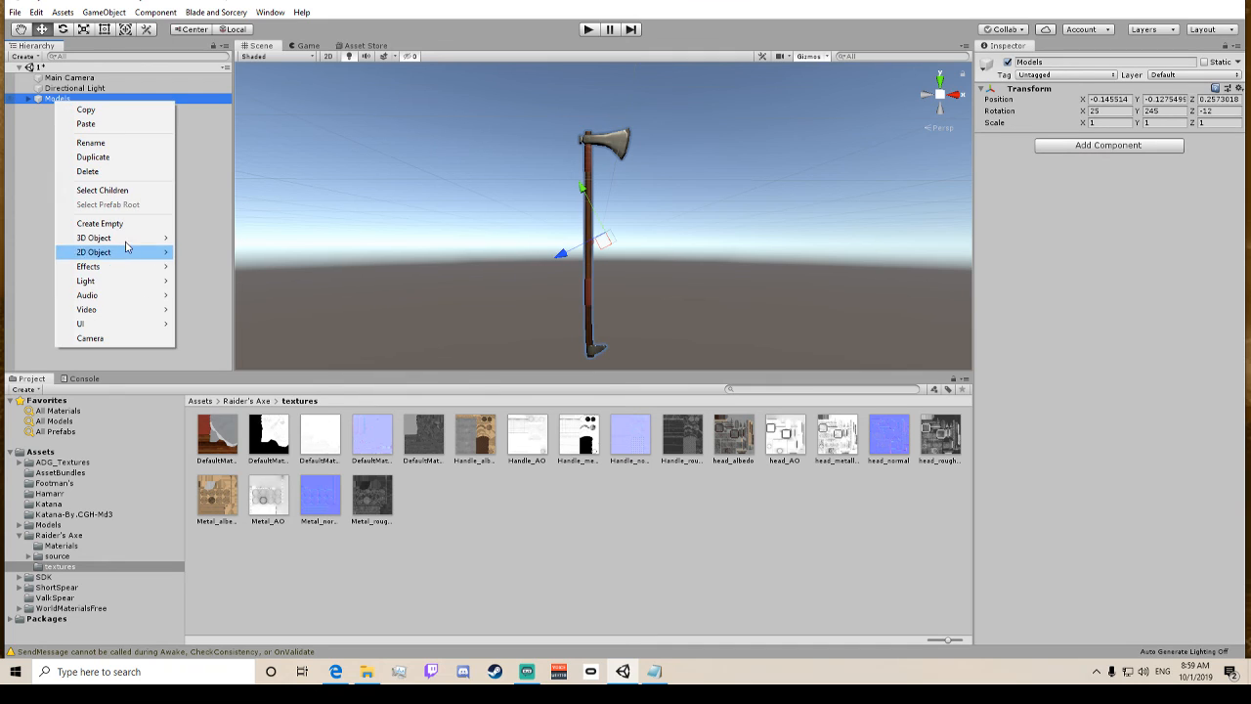
click(38, 196)
right_click(72, 183)
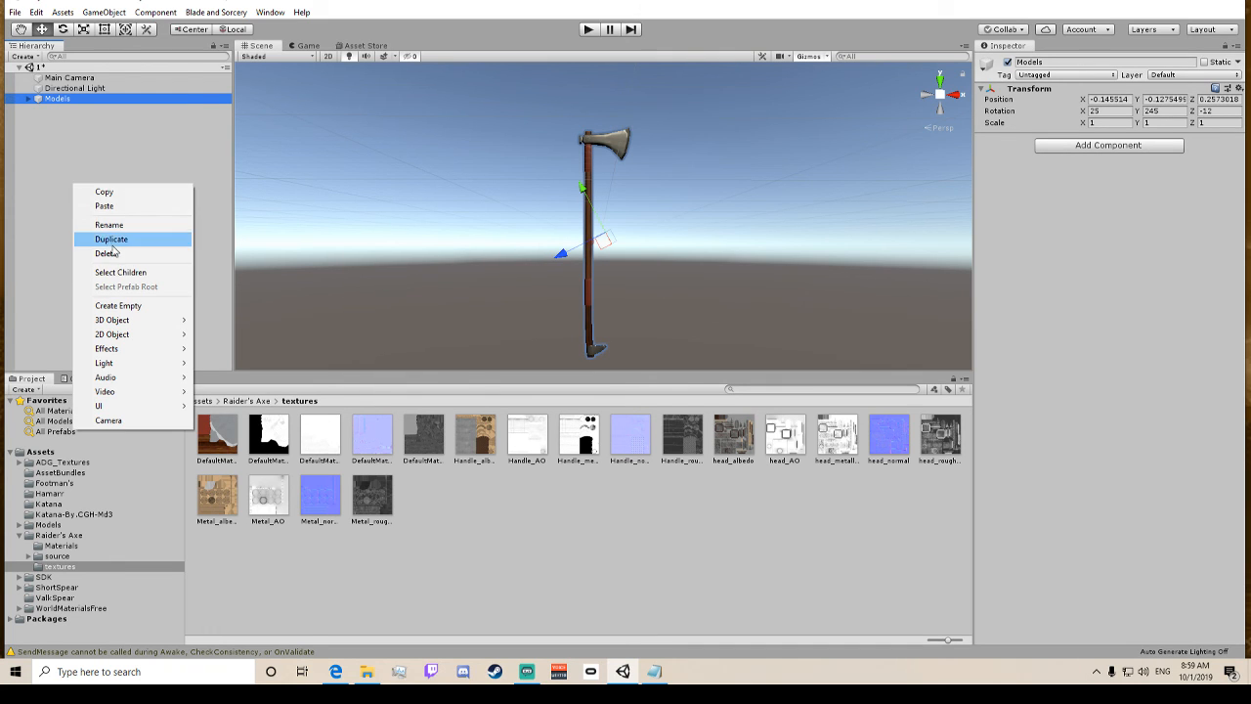
click(136, 306)
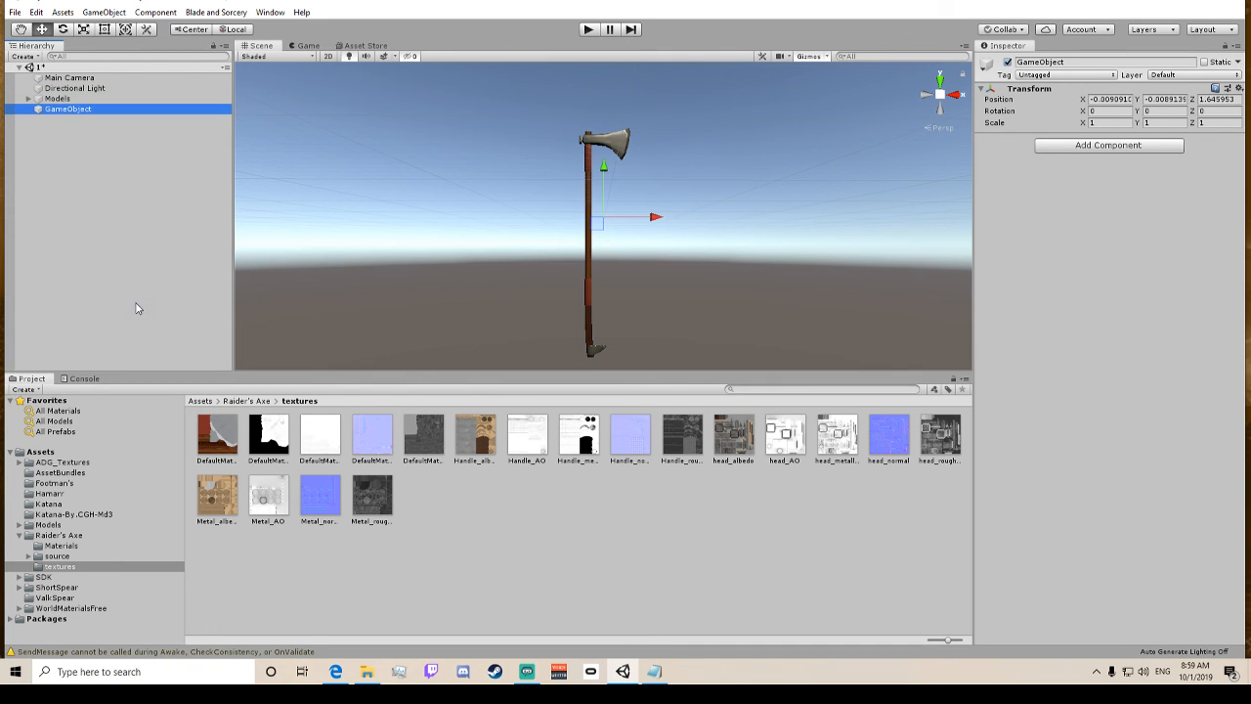
key(F2)
text(Raider)
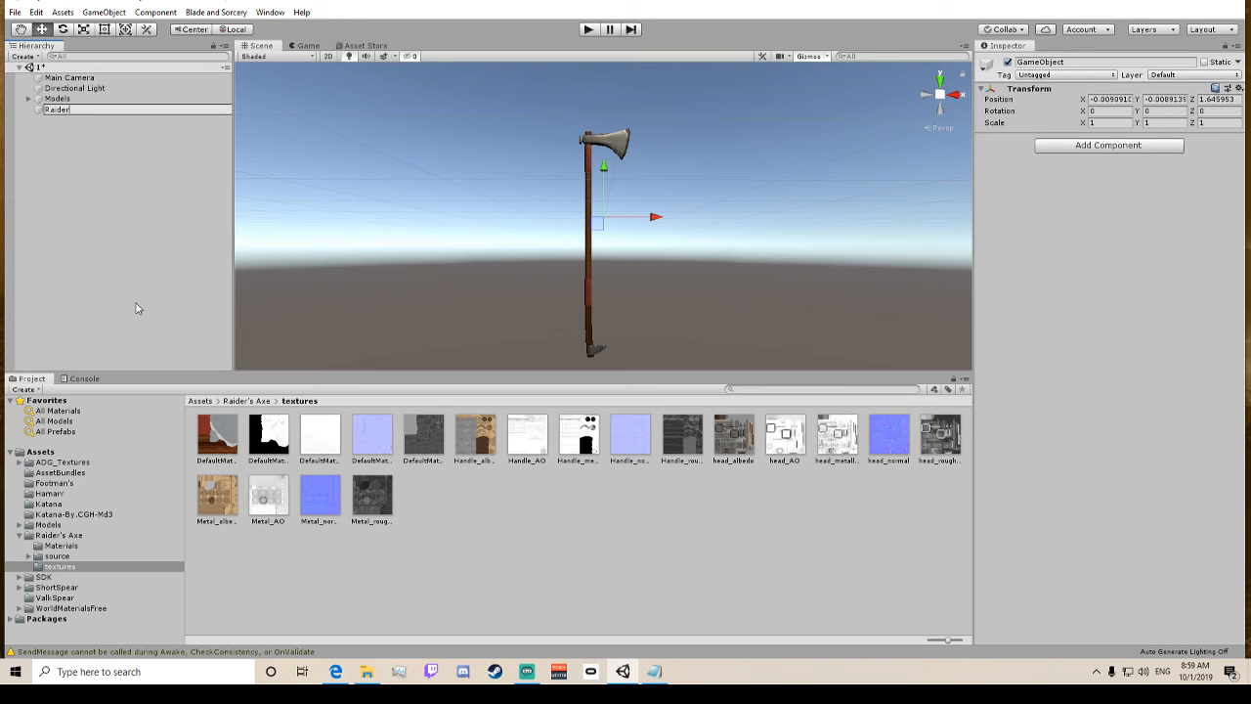
text(Axe)
key(Return)
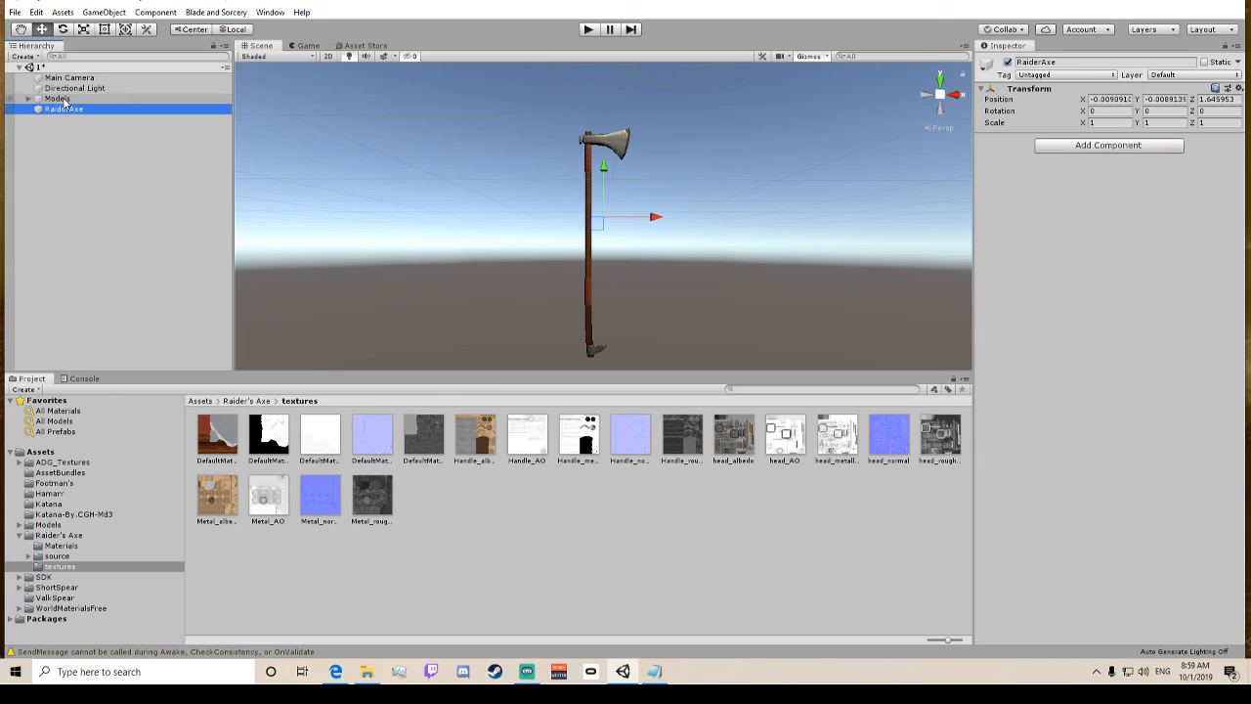
mouse_move(64, 101)
mouse_down()
mouse_move(72, 111)
mouse_move(60, 115)
mouse_up()
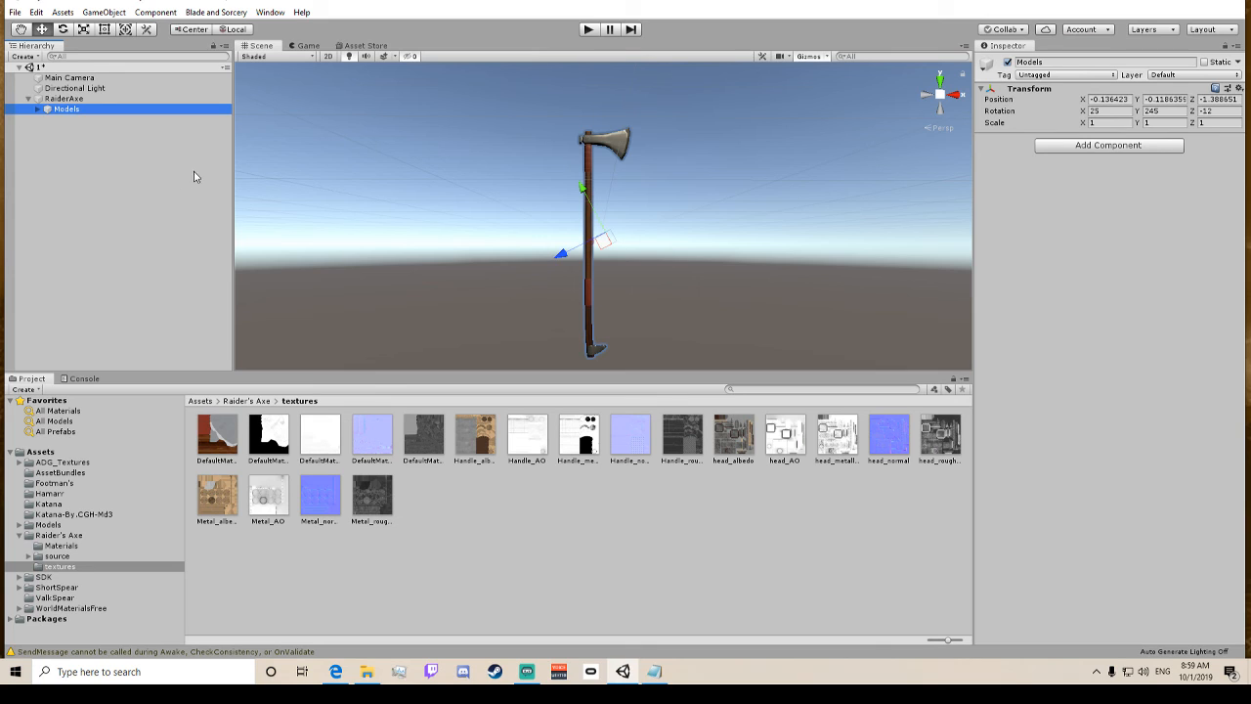
Add an Item Definition component to the RaiderAxe object.
click(72, 100)
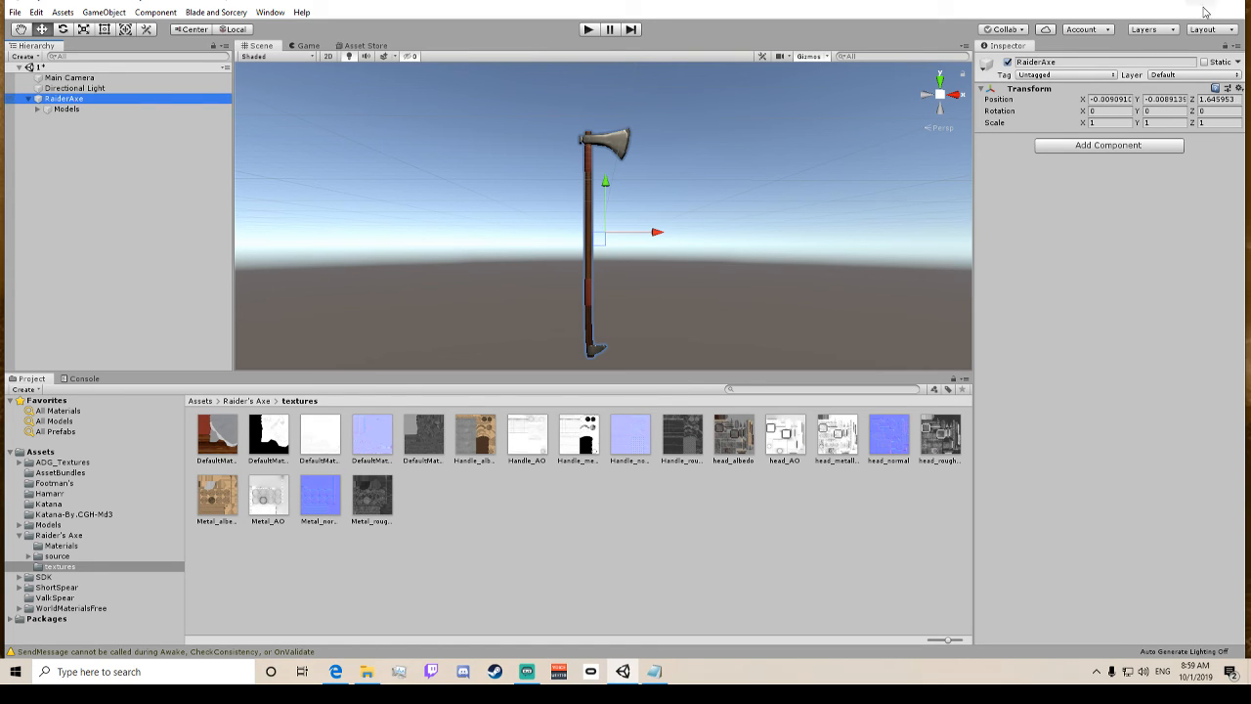
click(1130, 146)
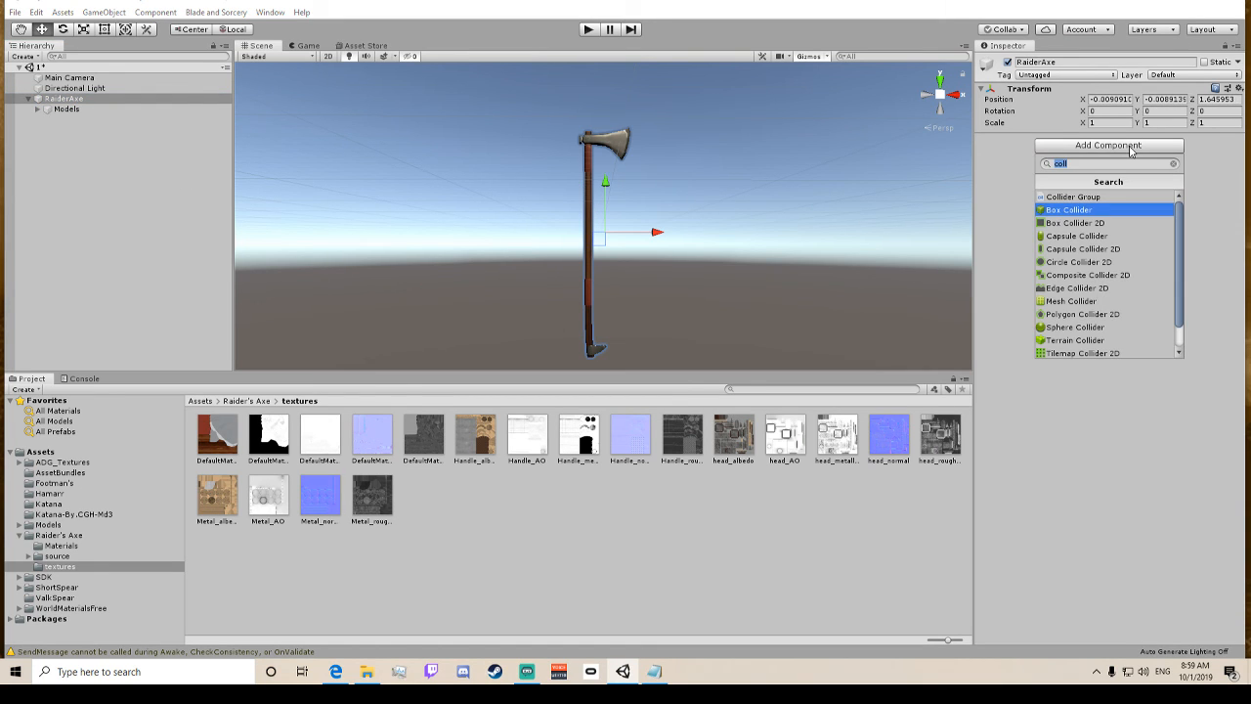
text(ite)
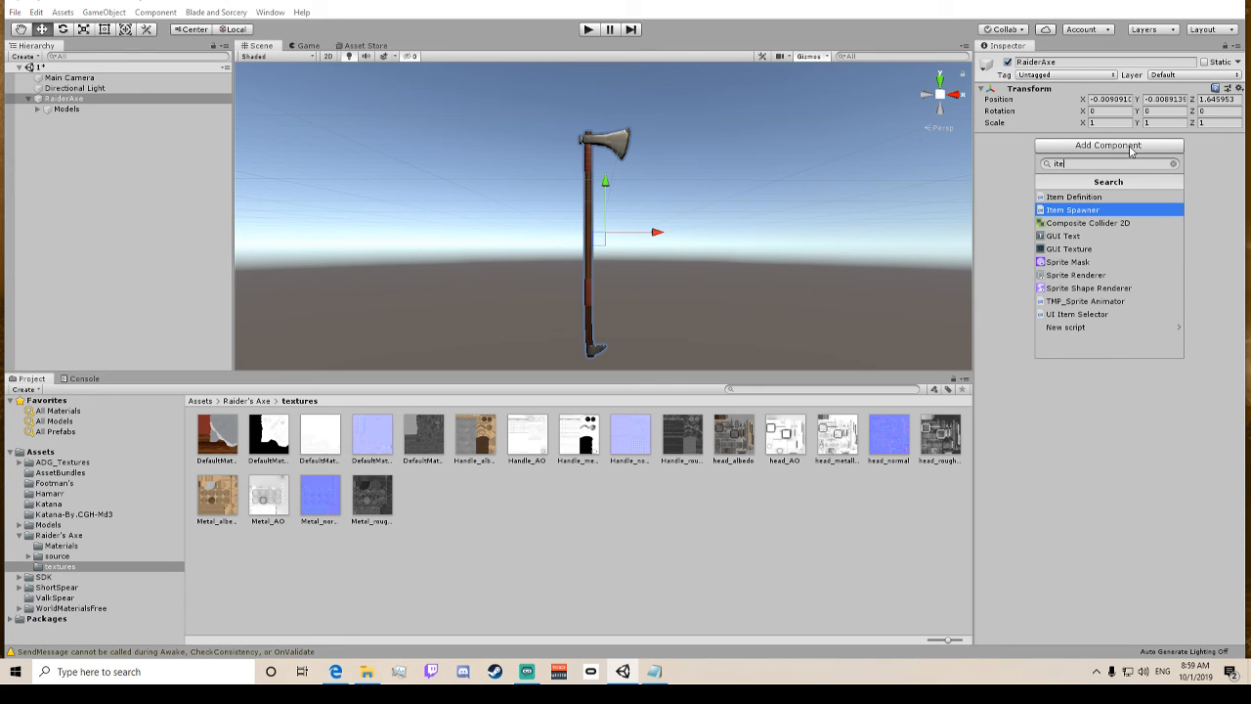
key(Up)
key(Return)
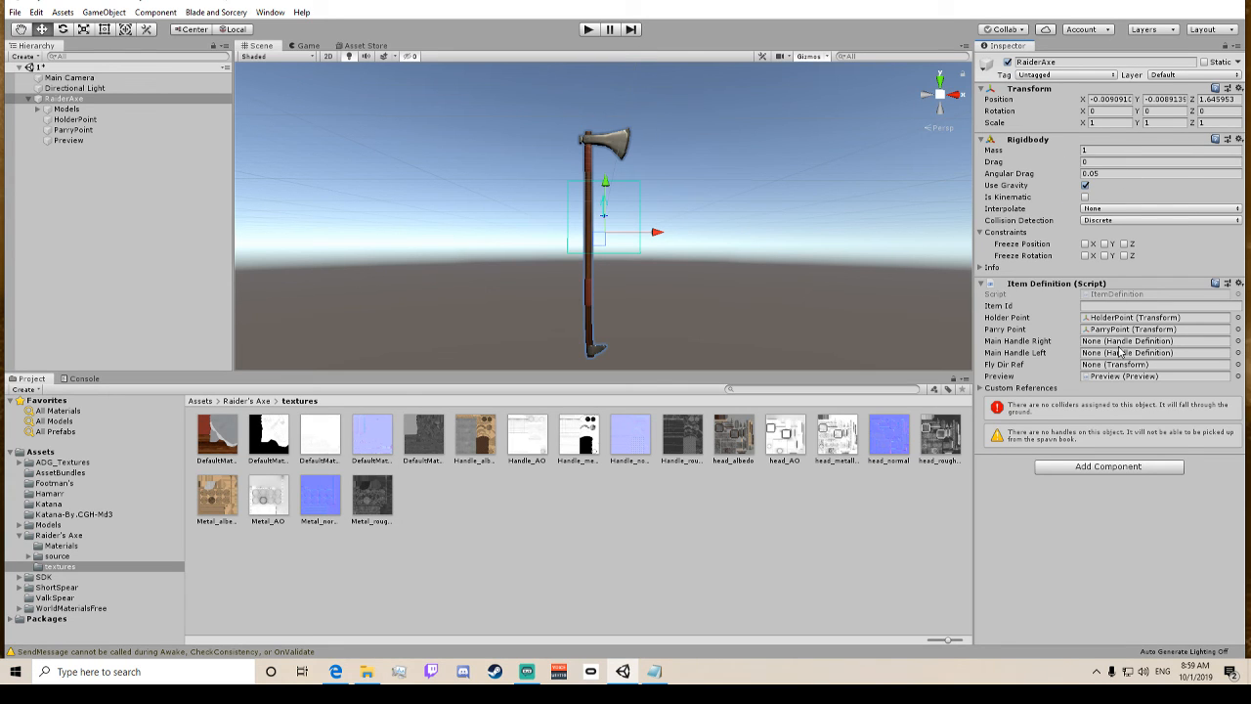
Set the Item Id of RaiderAxe's Item Definition to C_Axe.
click(1162, 296)
click(1146, 304)
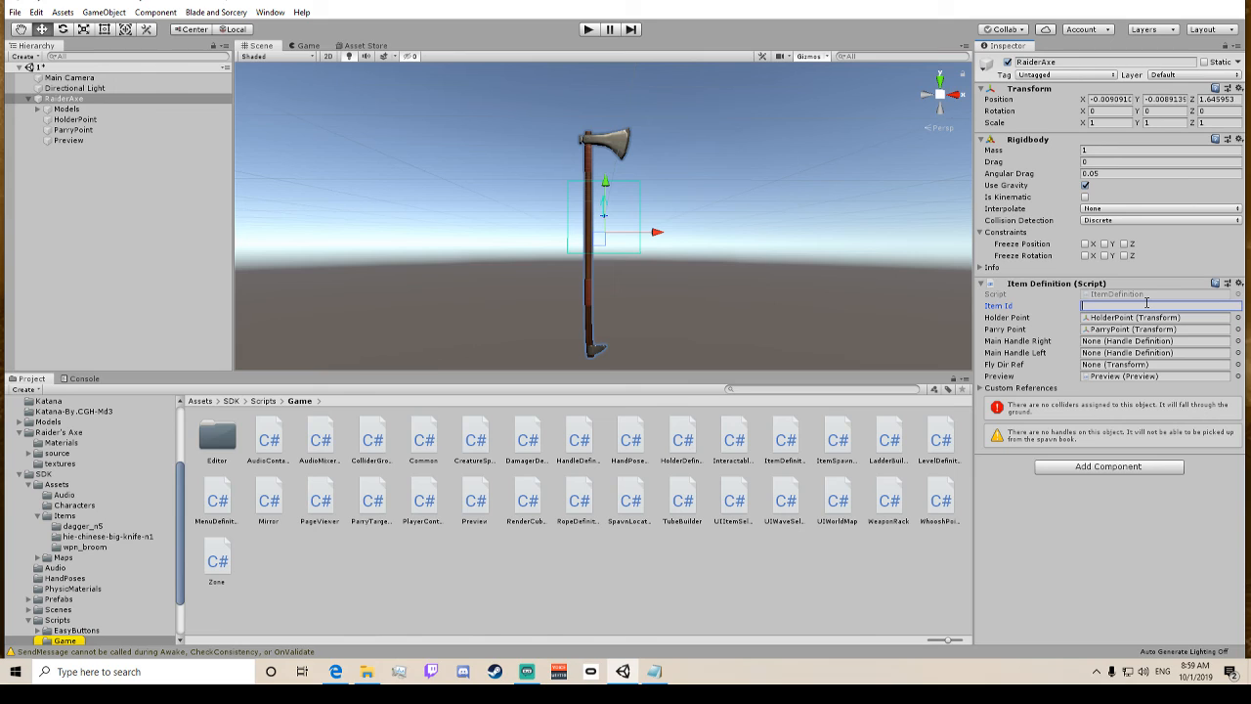
text(C_Axe)
scroll(77, 526, up, 4)
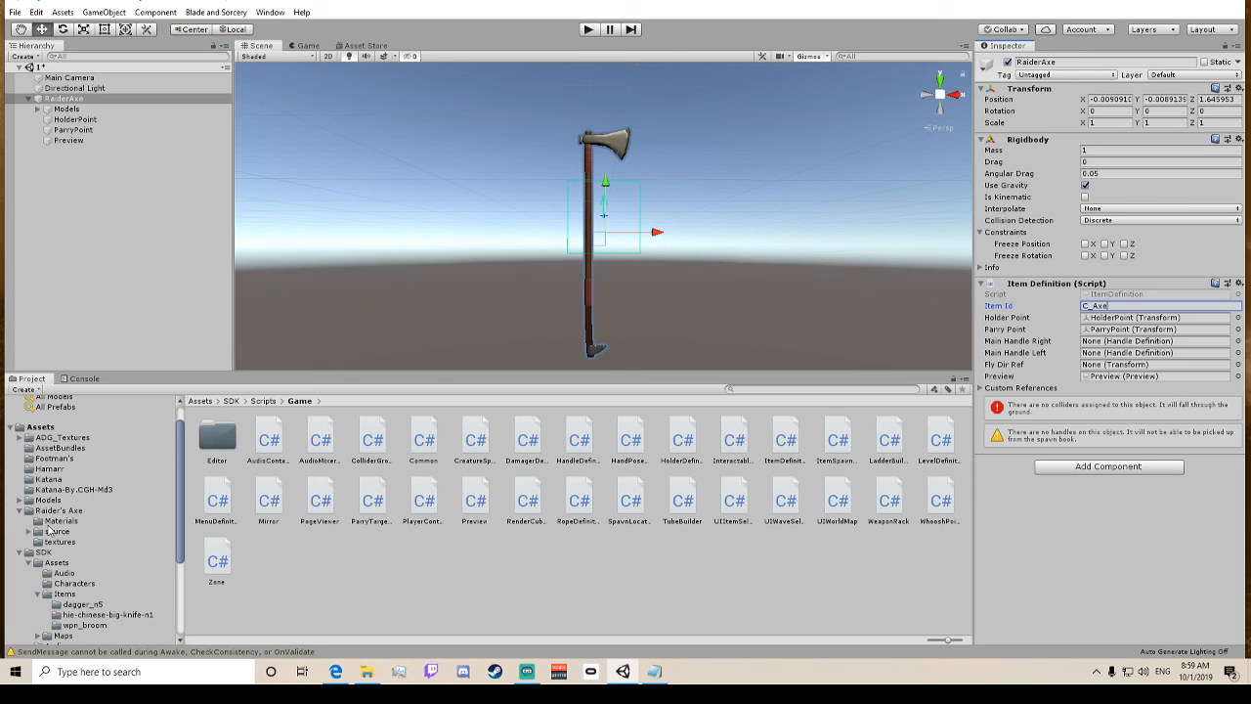
Open the Raider's Axe asset folder to view its contents.
click(84, 512)
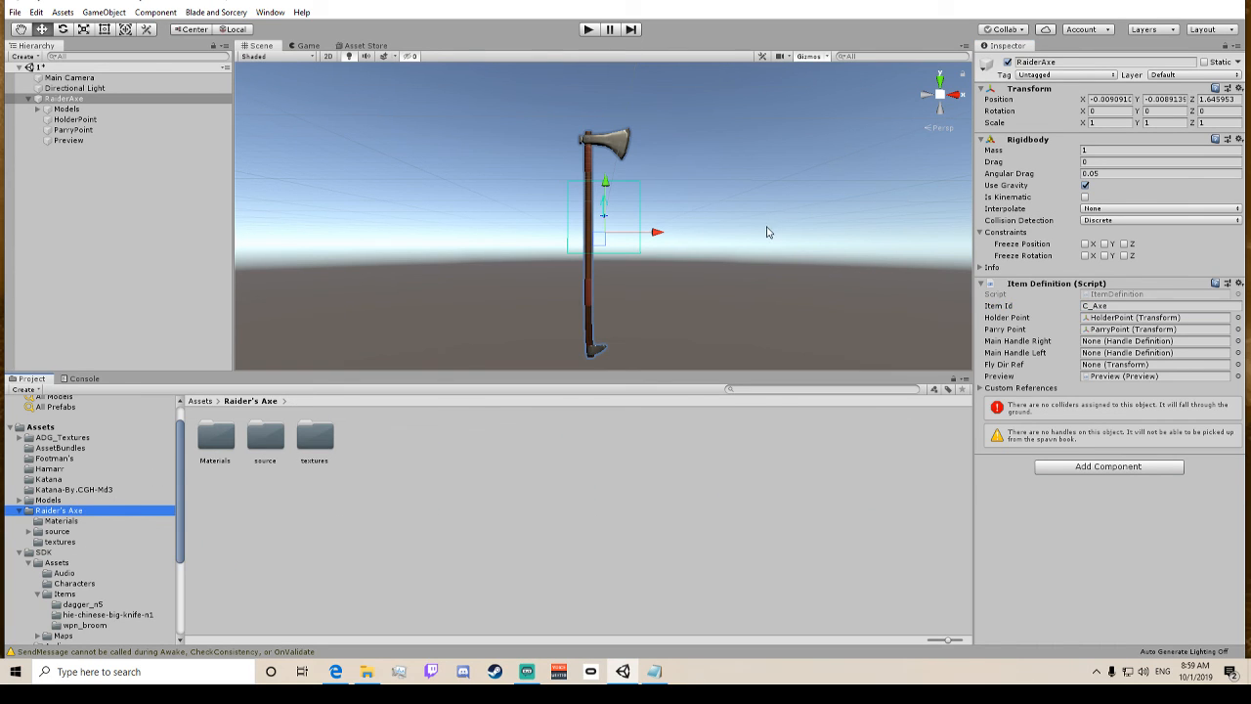
click(1118, 304)
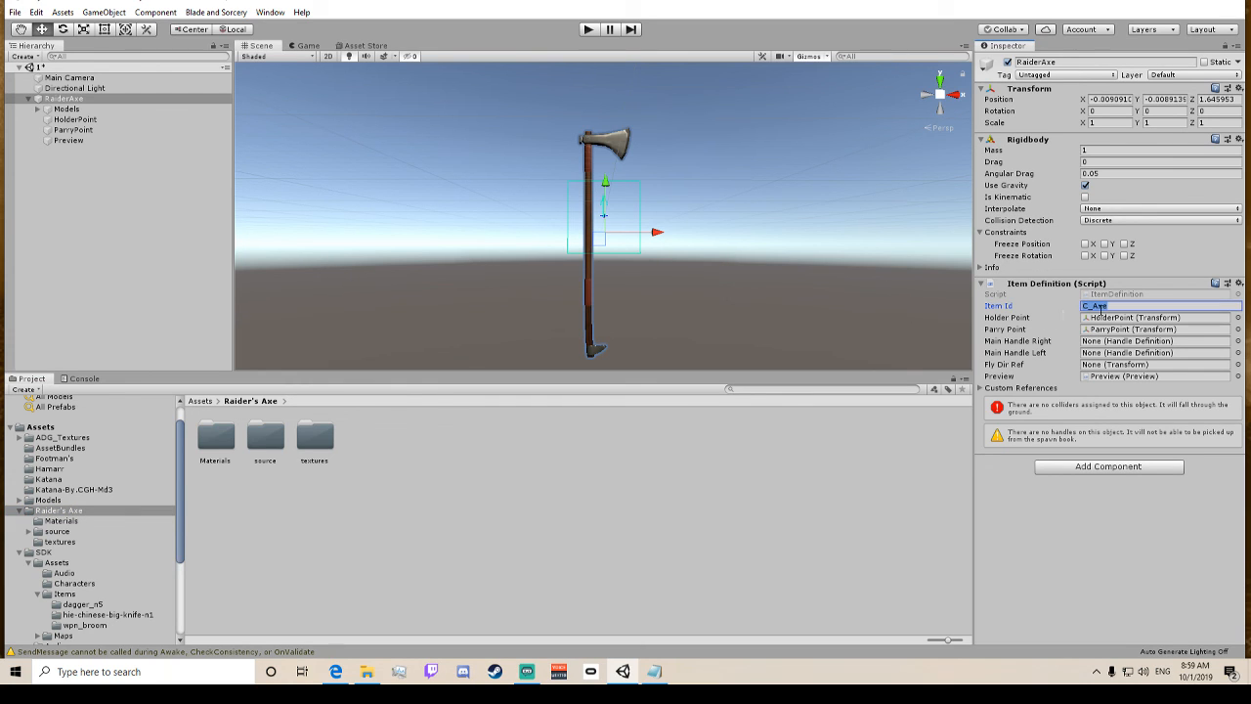
Set the RaiderAxe parent object's position to 0 on X, Y and Z.
click(67, 121)
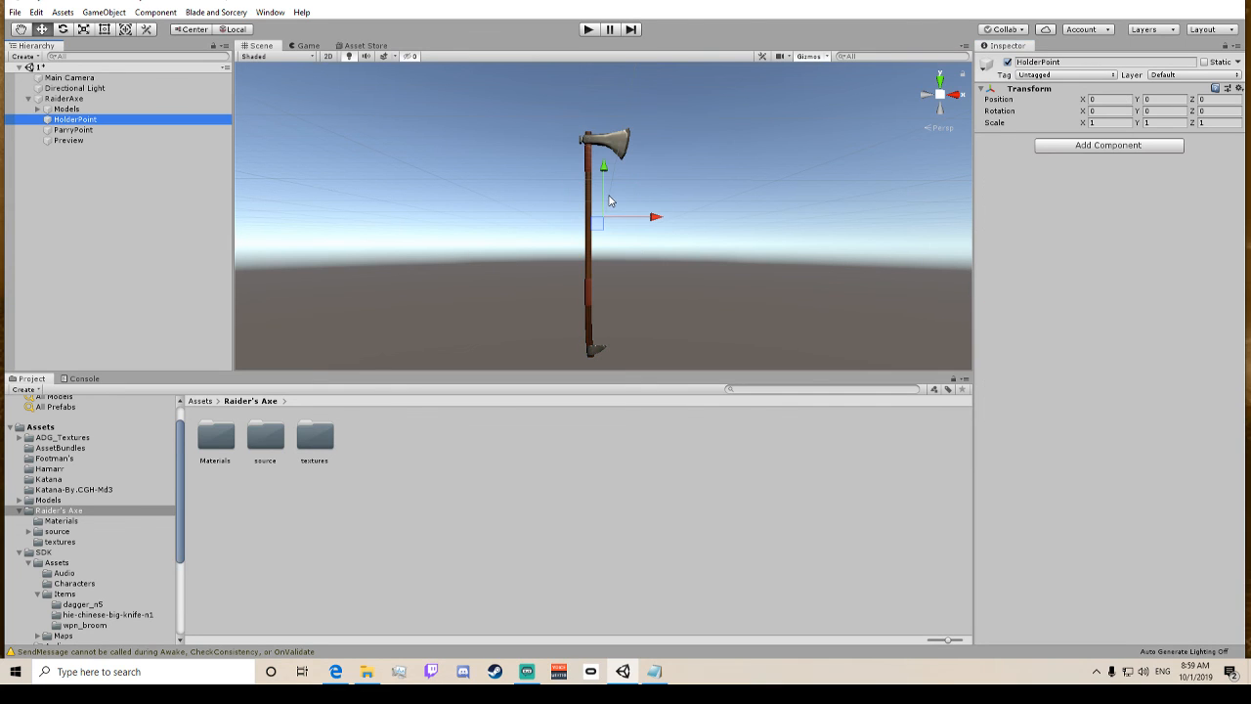
middle_drag(921, 162, 681, 227)
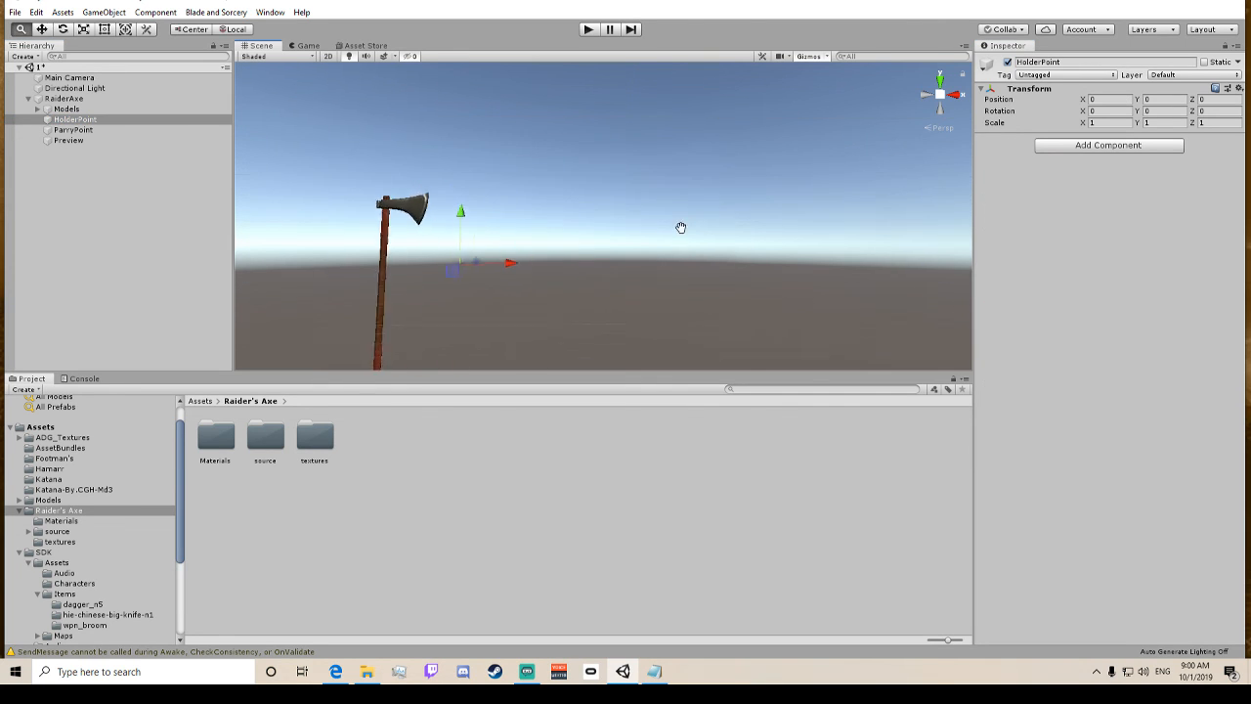
right_drag(681, 227, 460, 274)
middle_drag(689, 231, 643, 251)
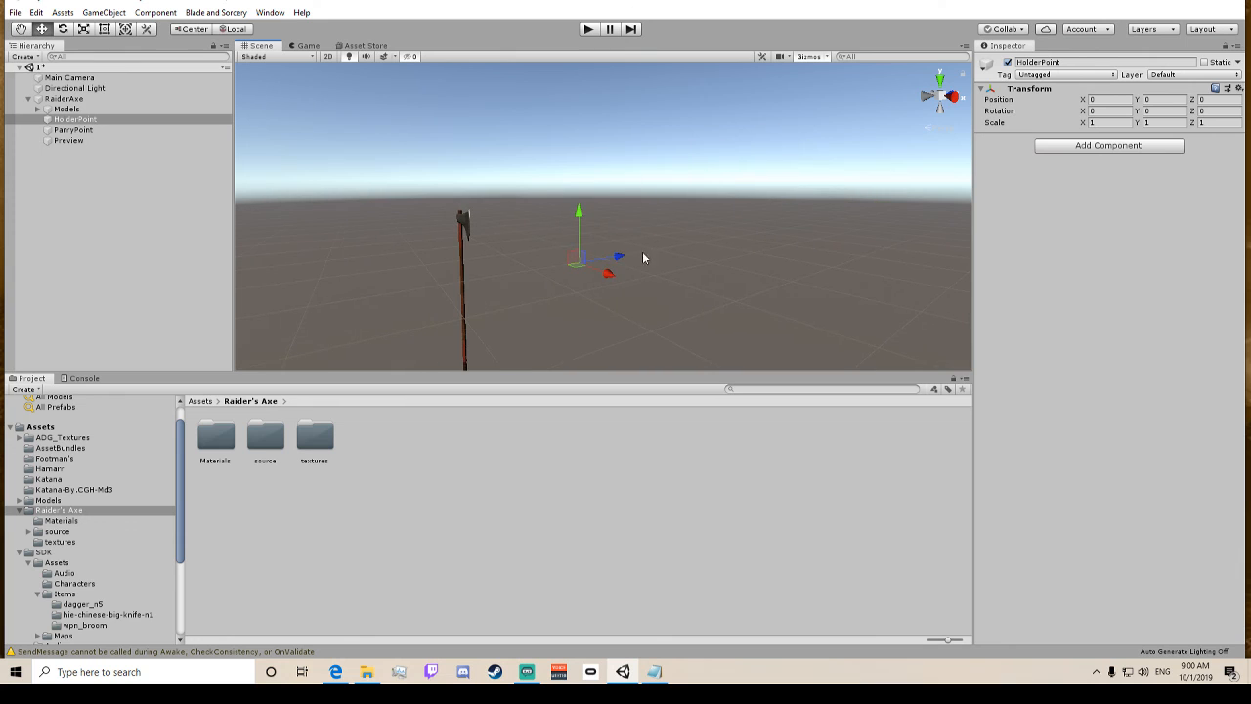
click(98, 98)
click(1112, 99)
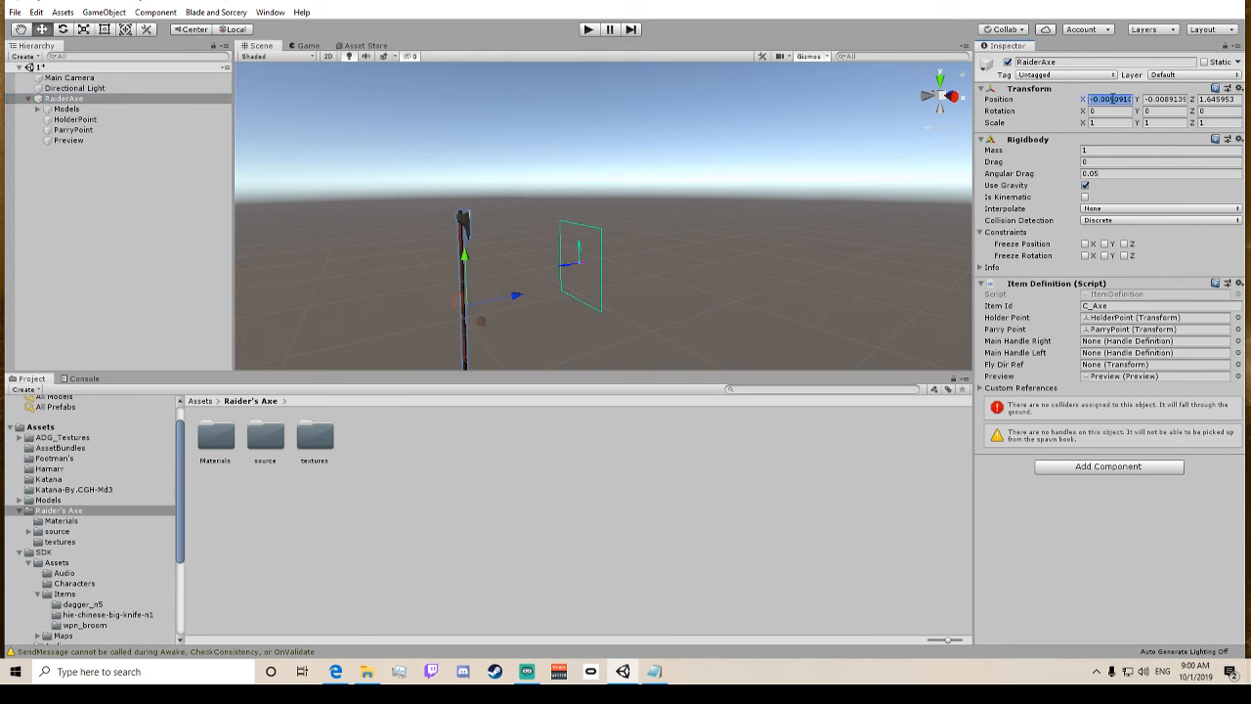
text(0)
click(1180, 99)
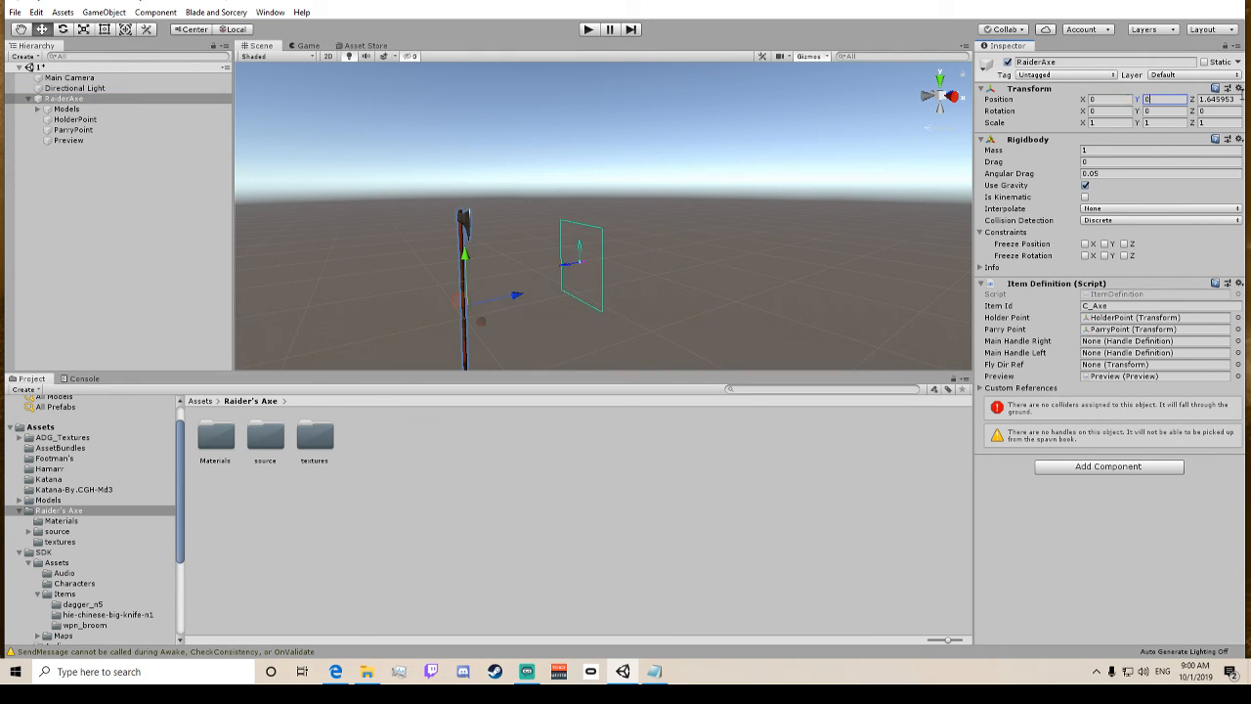
Set the Models object's position to 0 on X, Y and Z.
click(95, 110)
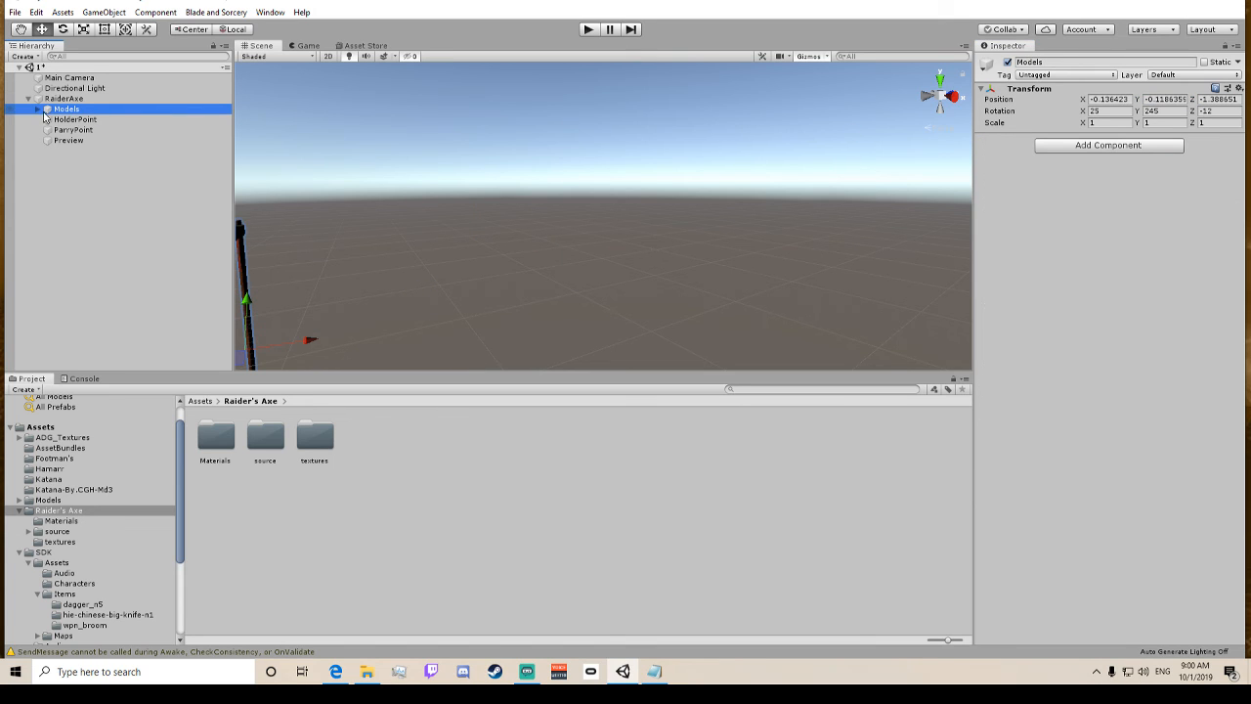
click(1115, 99)
text(0)
click(1172, 99)
text(0)
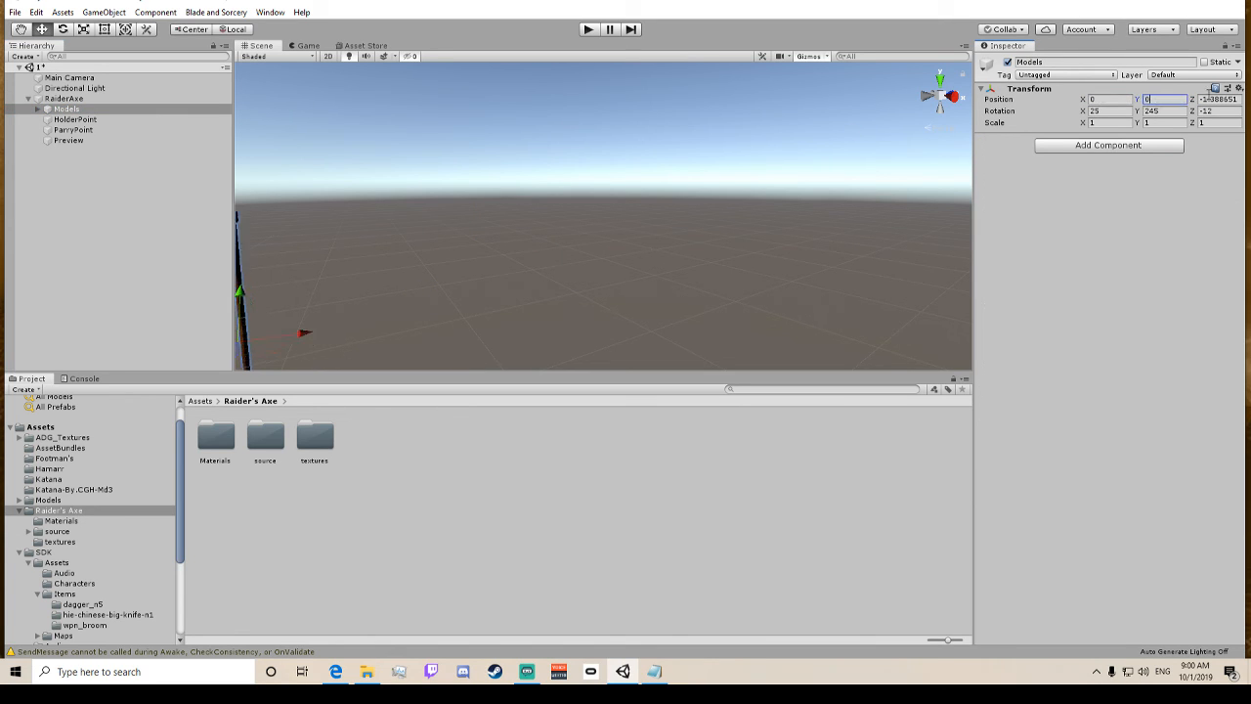
click(1217, 99)
text(0)
Set the position of the Dane_Axe:pCylinder2 mesh inside Models to 0 on all three axes.
click(36, 109)
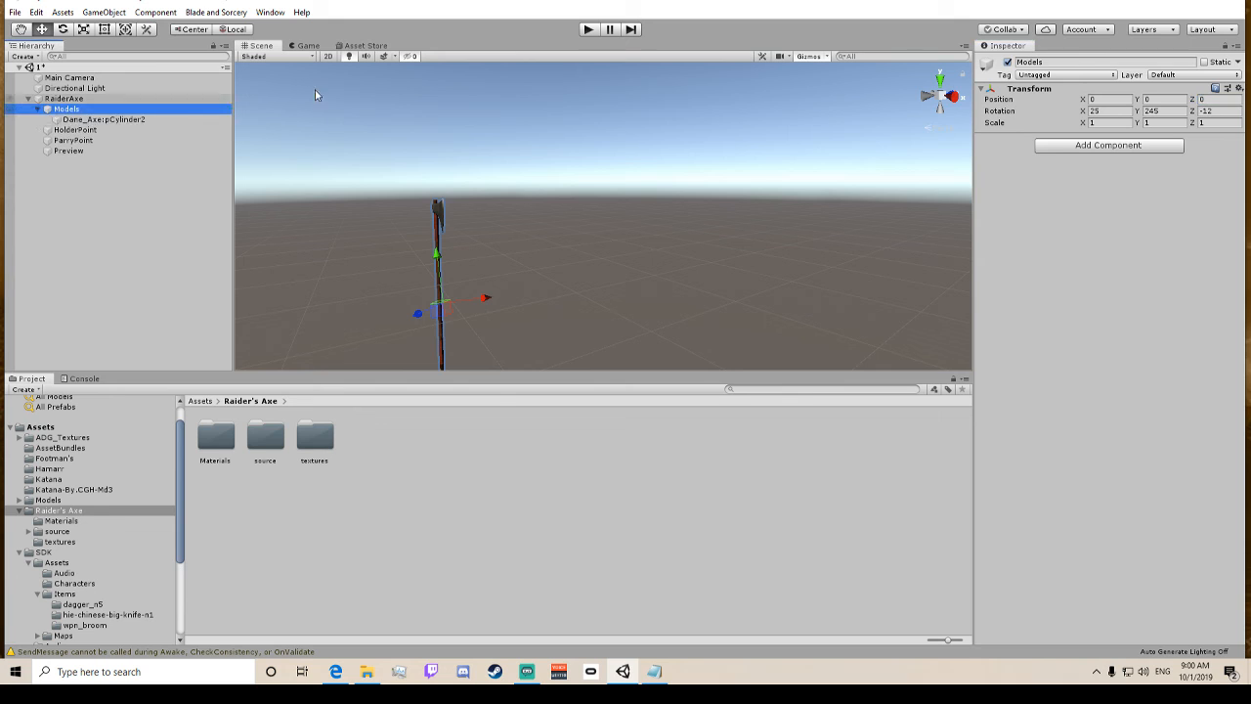
click(113, 120)
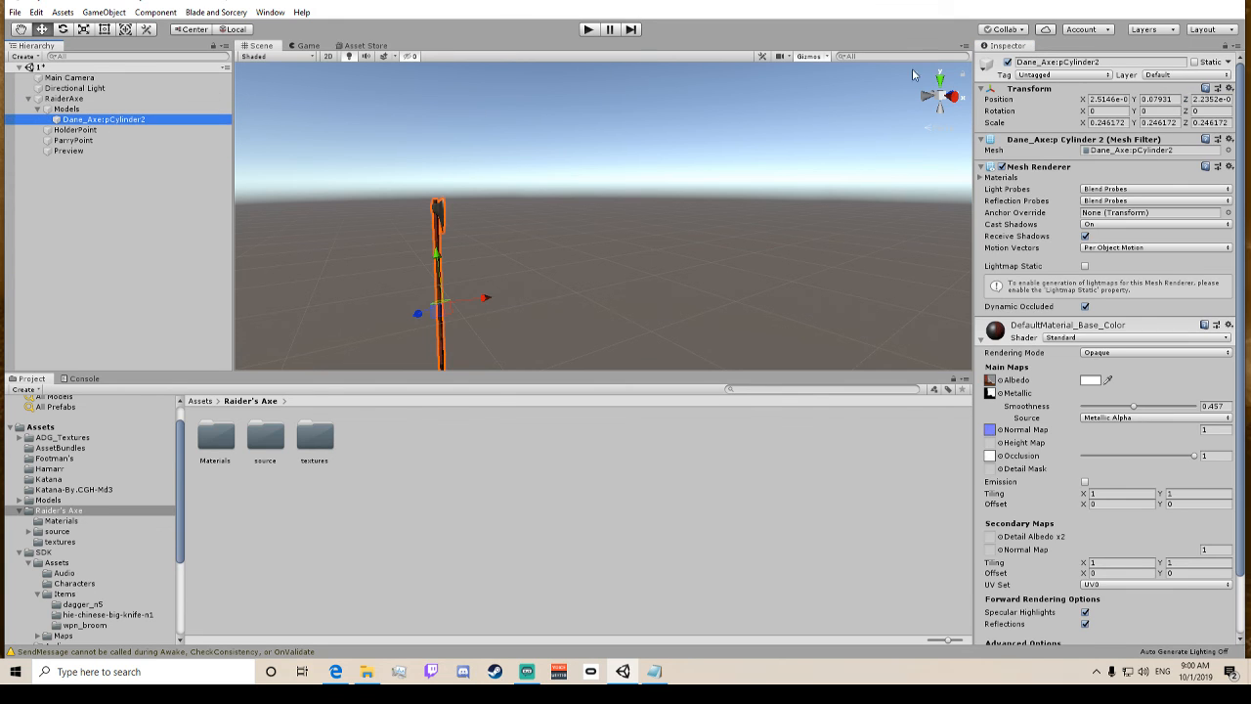
click(1109, 99)
text(0)
click(1158, 99)
text(0)
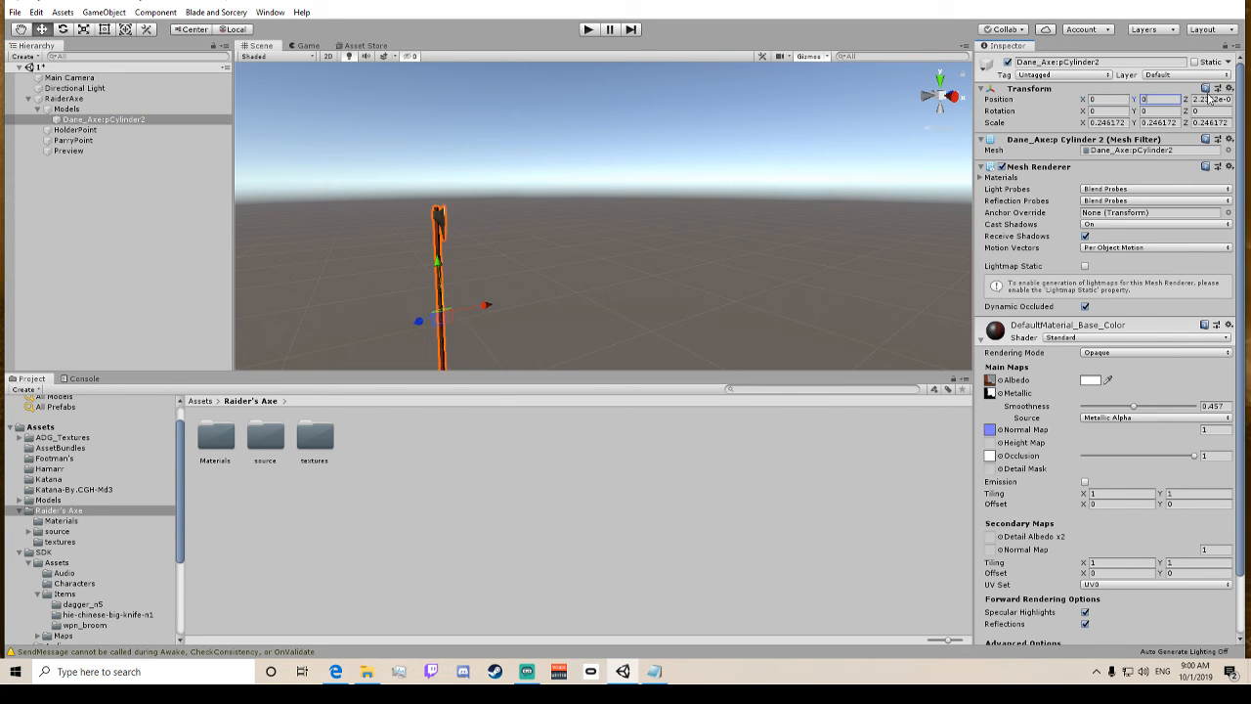
Slide HolderPoint along the axe handle to about Y -0.053 and set its X rotation to 90.
click(75, 130)
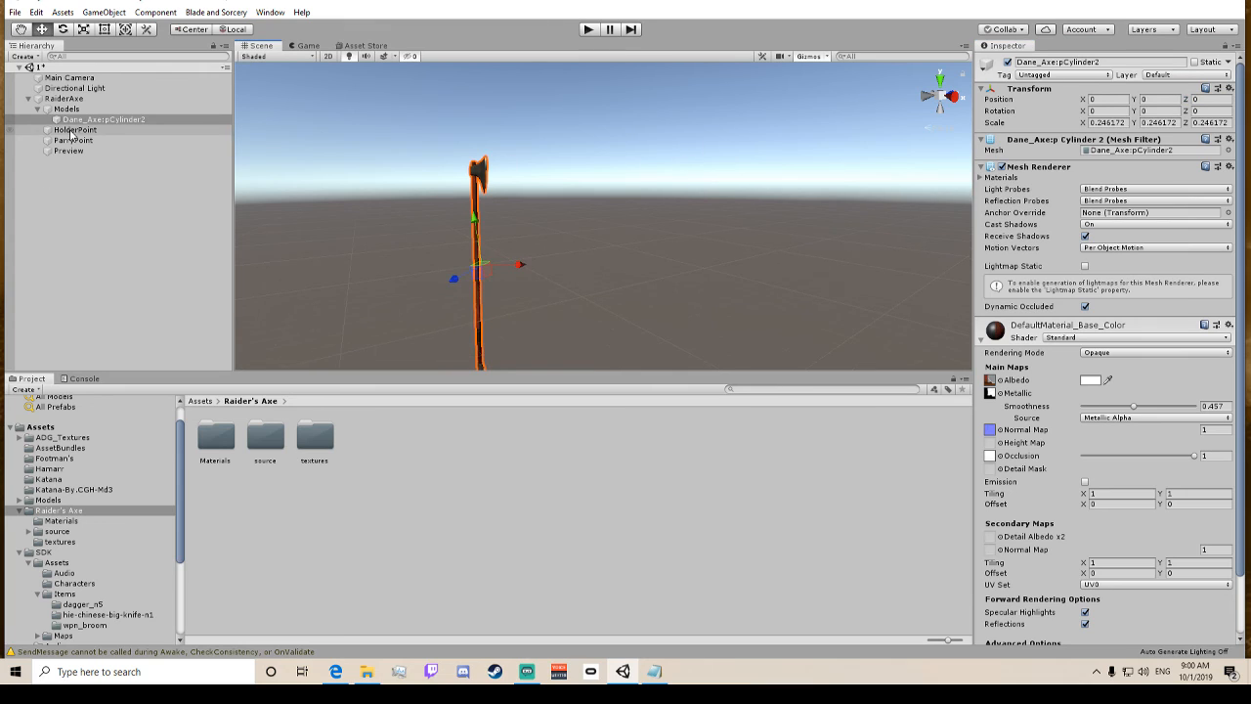
drag(477, 215, 489, 173)
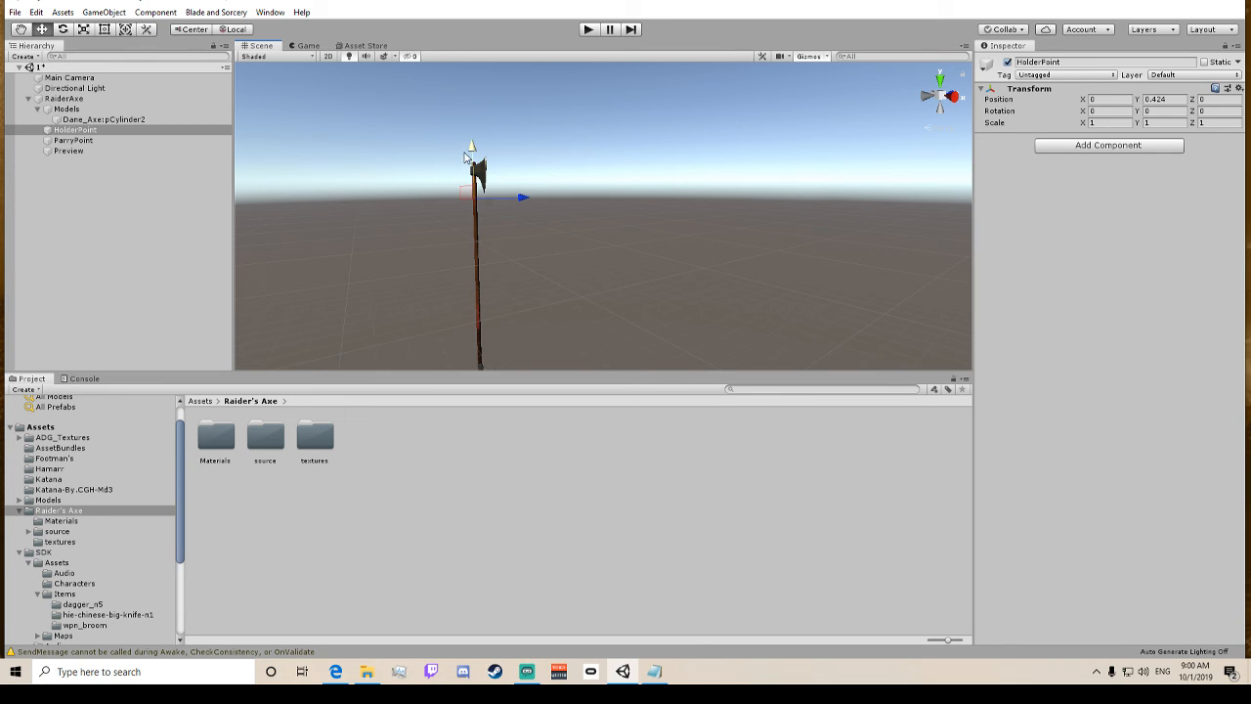
drag(465, 156, 478, 201)
click(1110, 111)
text(90)
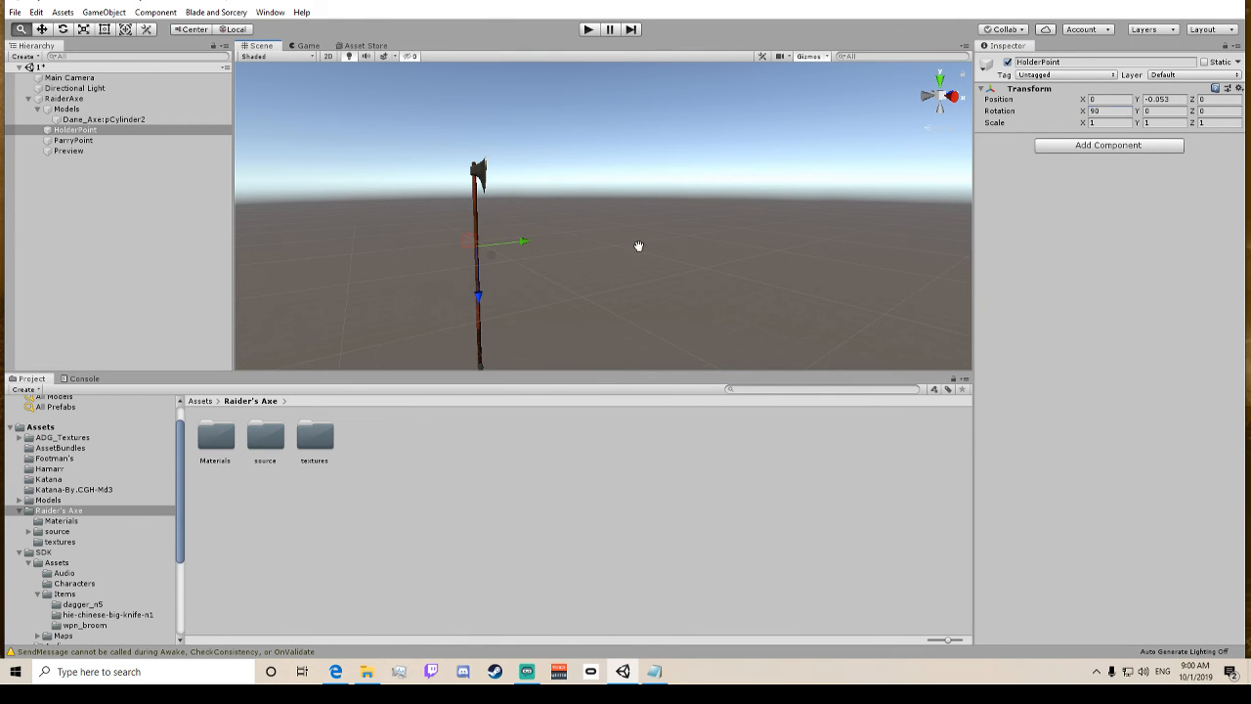
Raise HolderPoint along the upper part of the handle to about Y 0.28.
middle_drag(638, 247, 730, 217)
right_drag(362, 200, 586, 195)
middle_drag(344, 220, 591, 192)
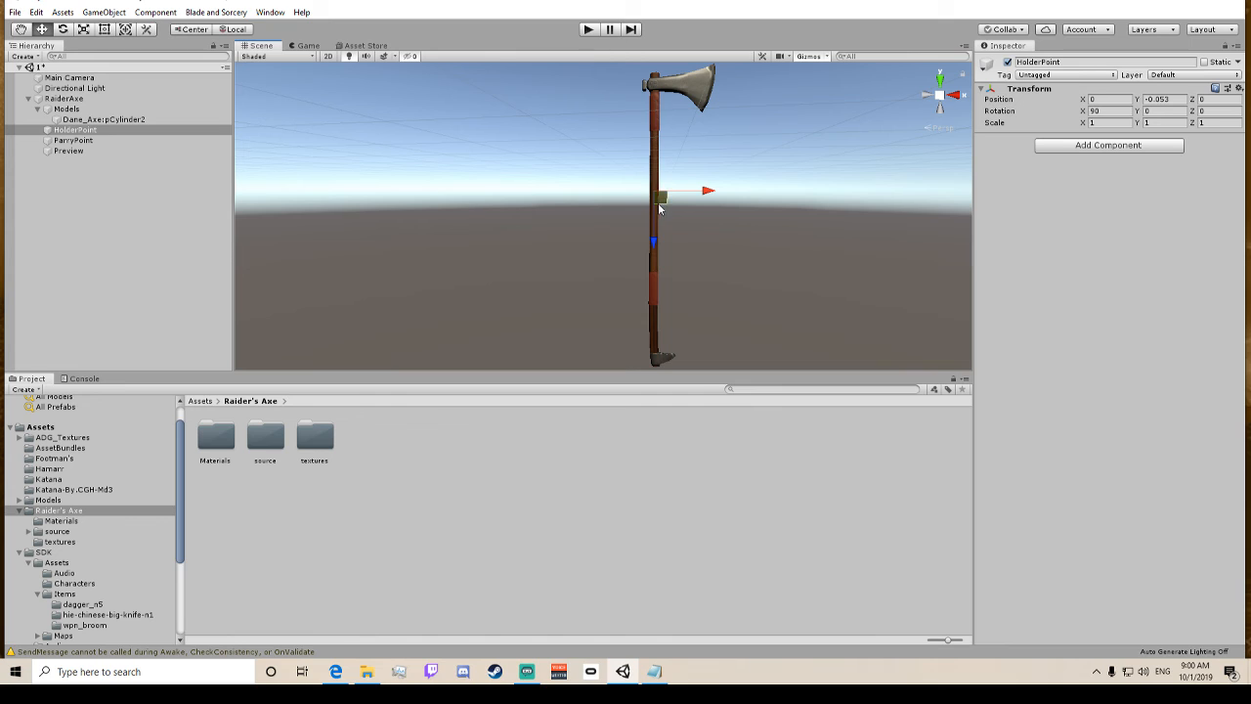
drag(653, 241, 653, 201)
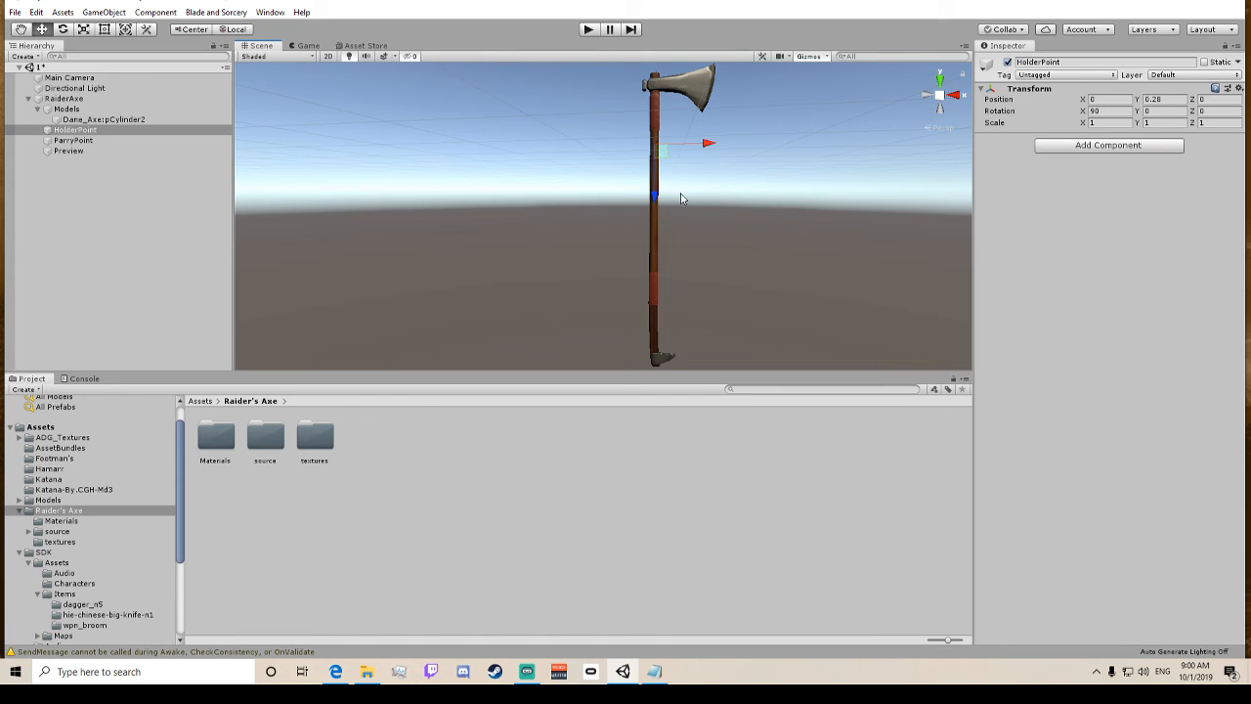
Move ParryPoint up the axe handle to about Y 0.181.
middle_drag(653, 200, 633, 201)
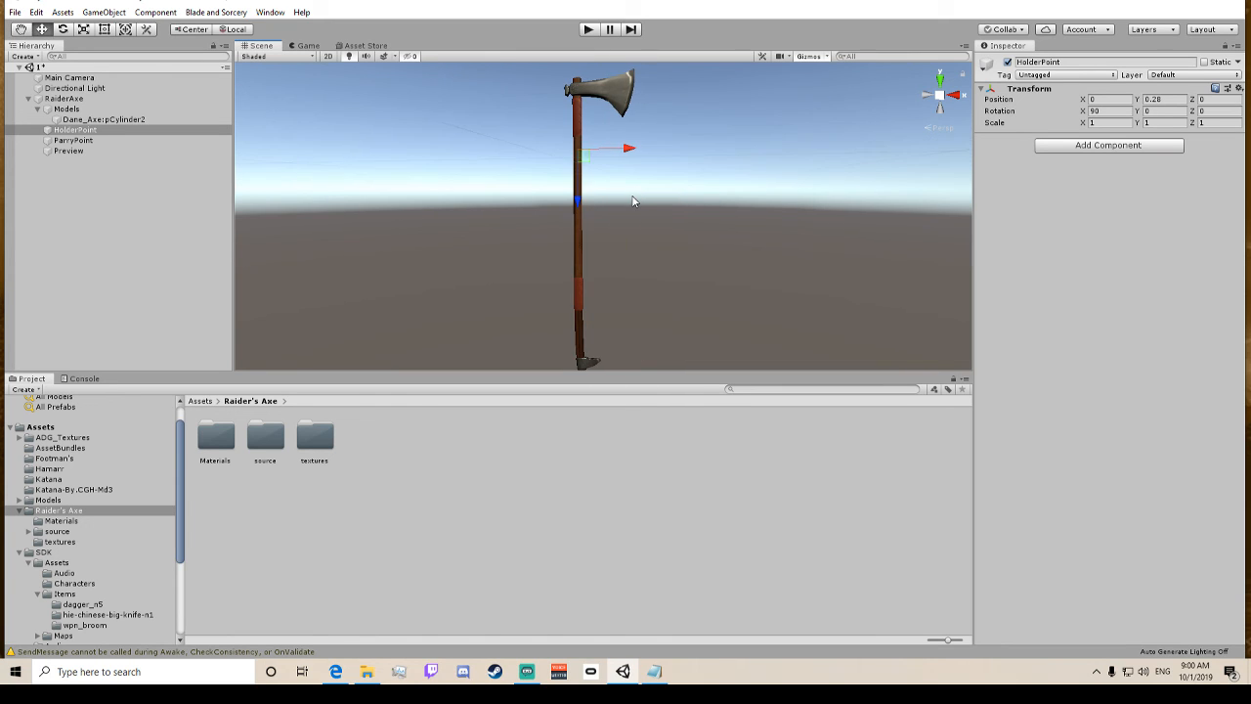
click(84, 142)
drag(580, 147, 578, 133)
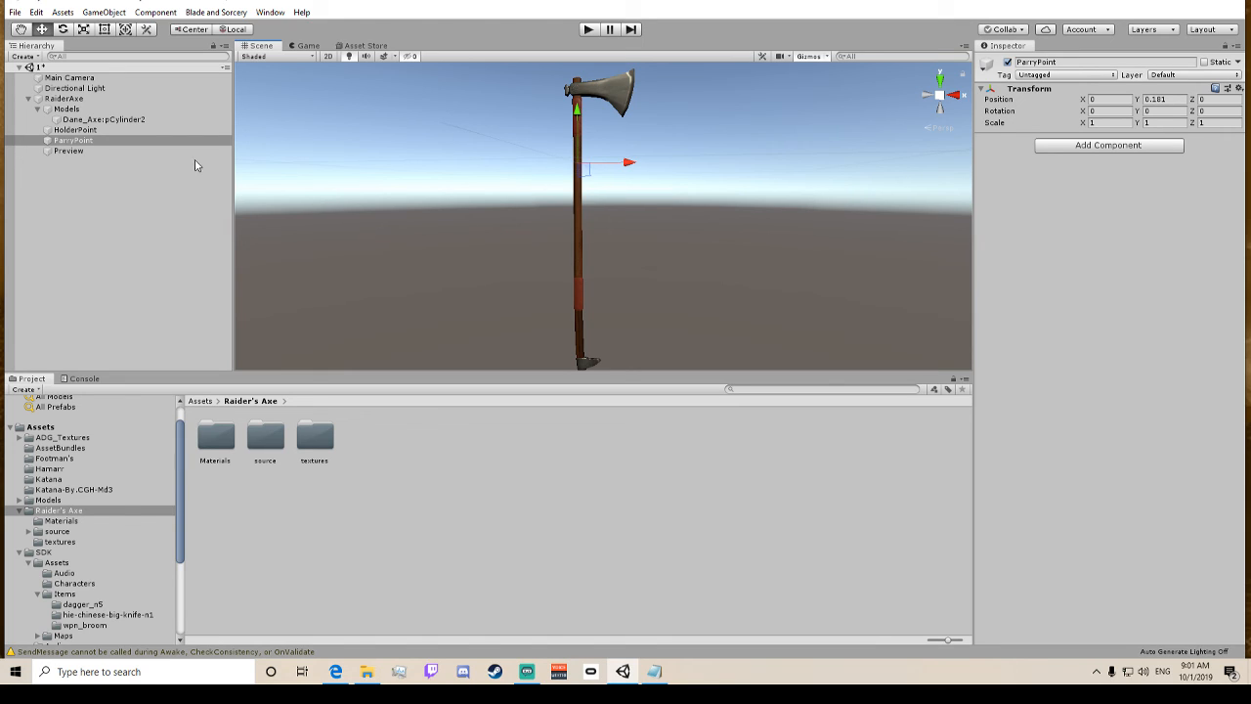
Set the Preview object's scale to 3 on X, Y and Z so its frame encloses the axe.
click(94, 153)
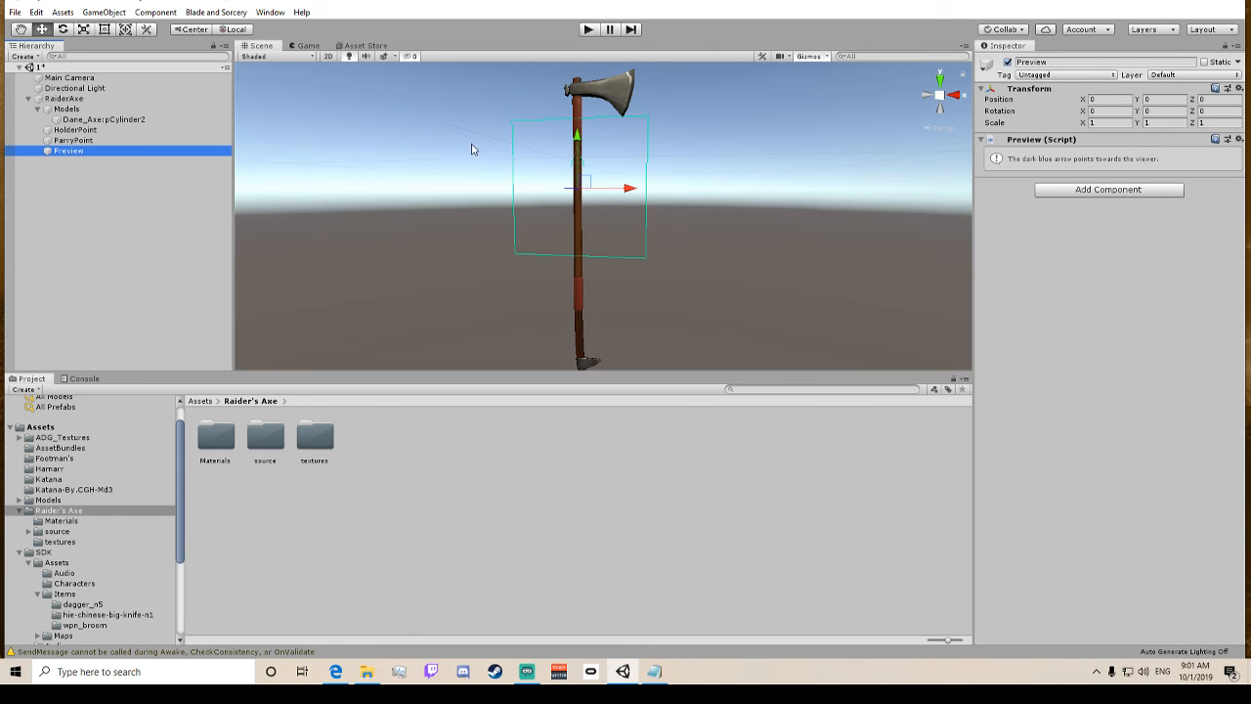
scroll(547, 150, down, 1)
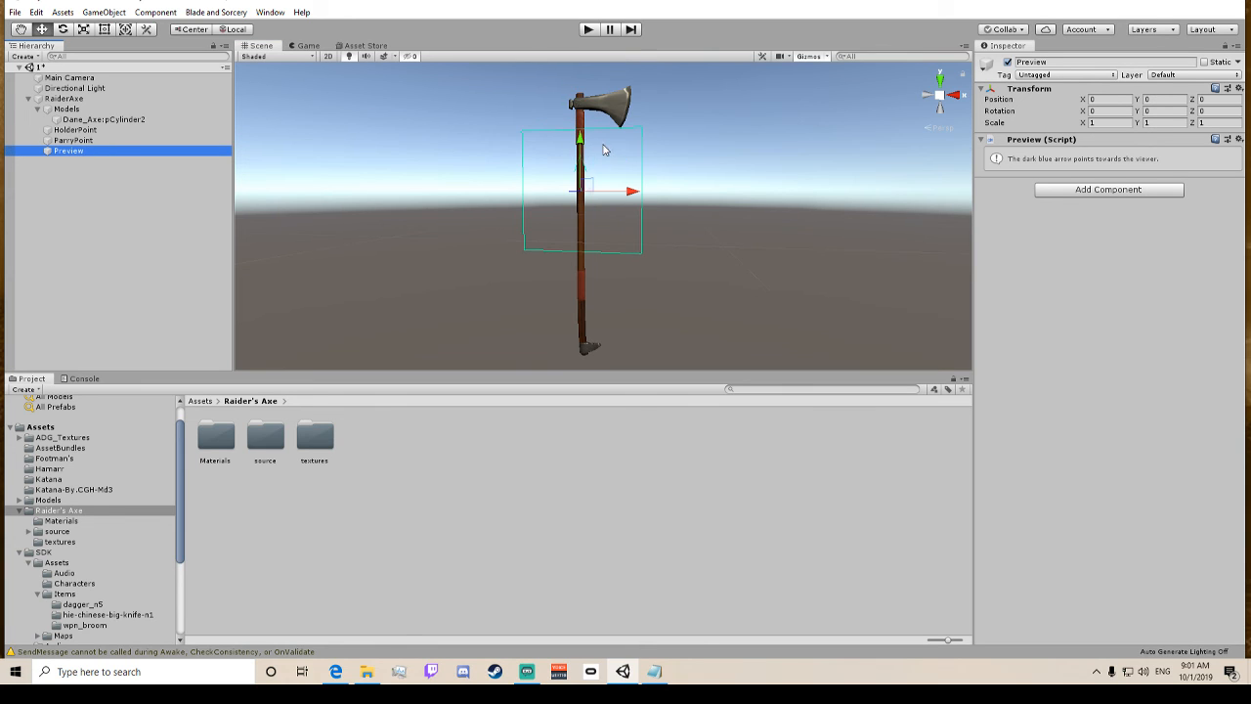
click(1106, 123)
text(20)
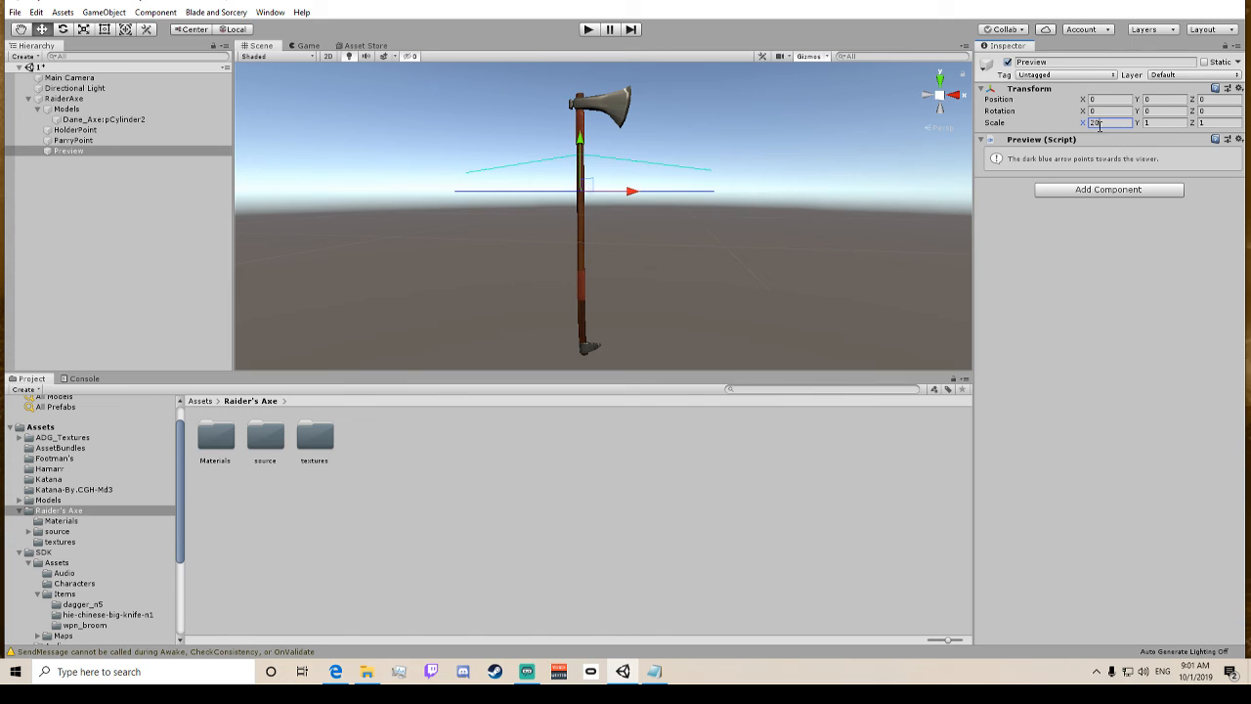
key(BackSpace)
key(BackSpace)
text(3)
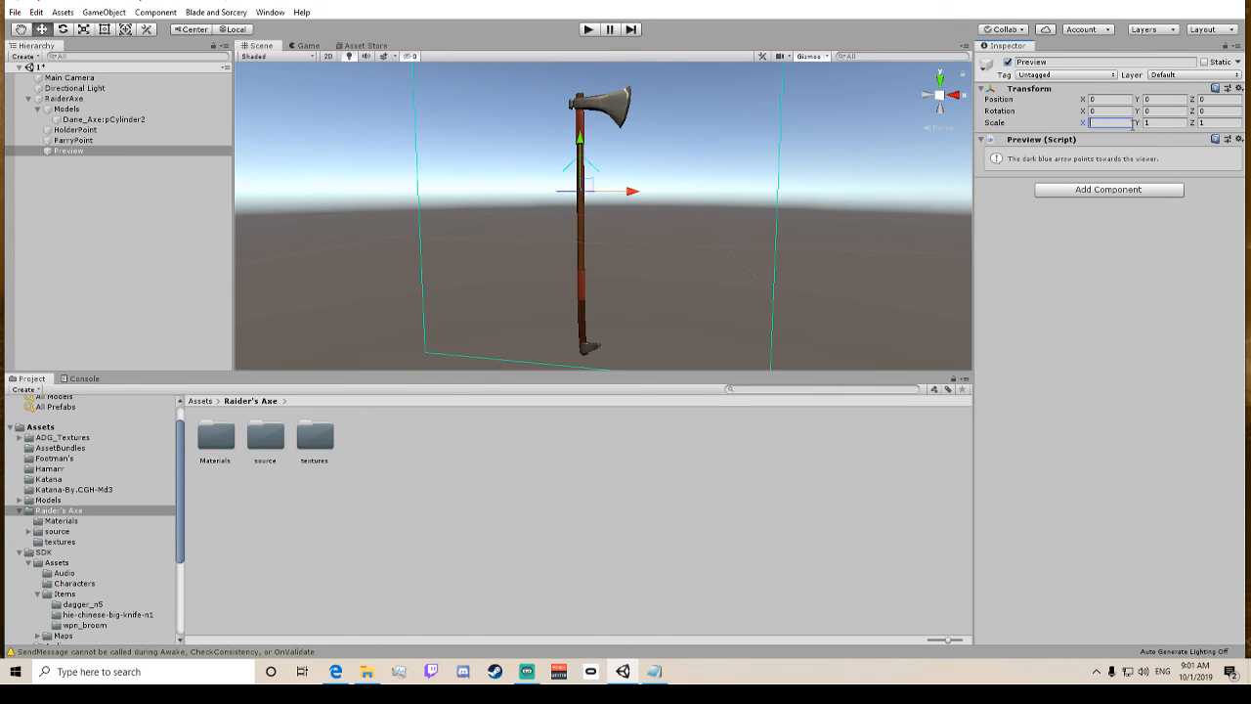
key(Tab)
text(3)
key(Tab)
text(3)
scroll(616, 201, down, 2)
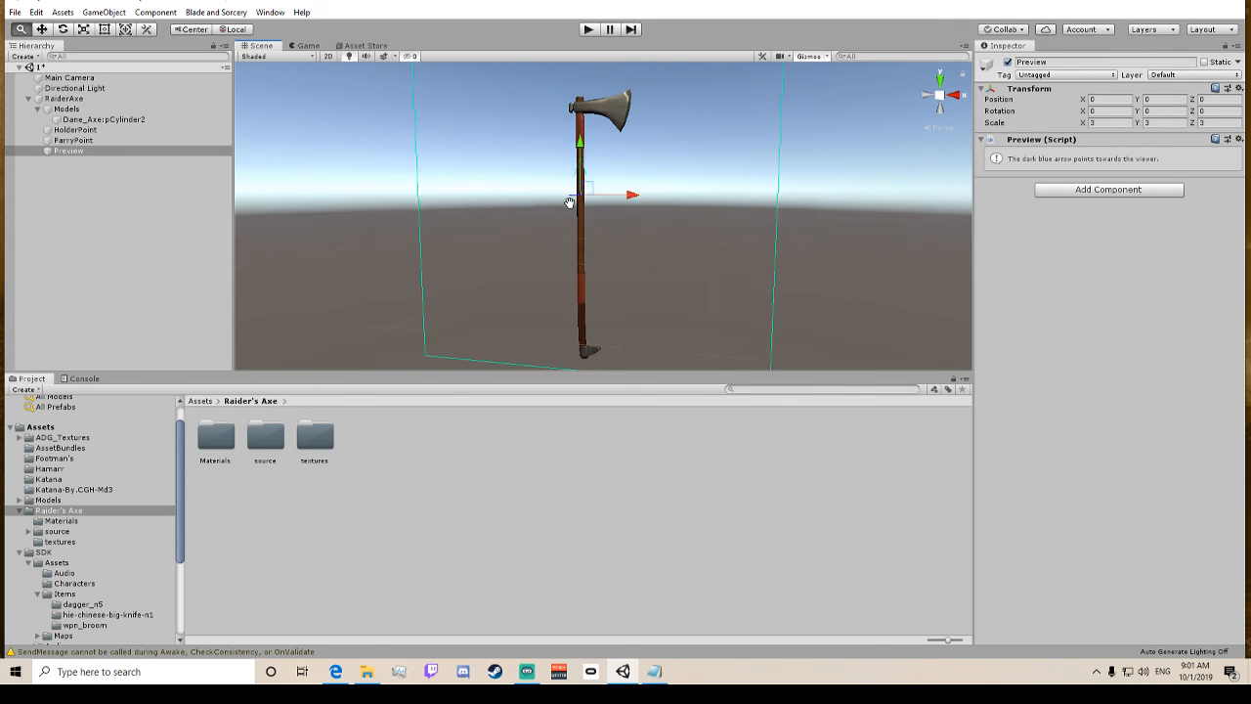
Shift the Preview object slightly along its Z axis to about -0.03 and check the frame around the axe.
alt+drag(643, 198, 485, 329)
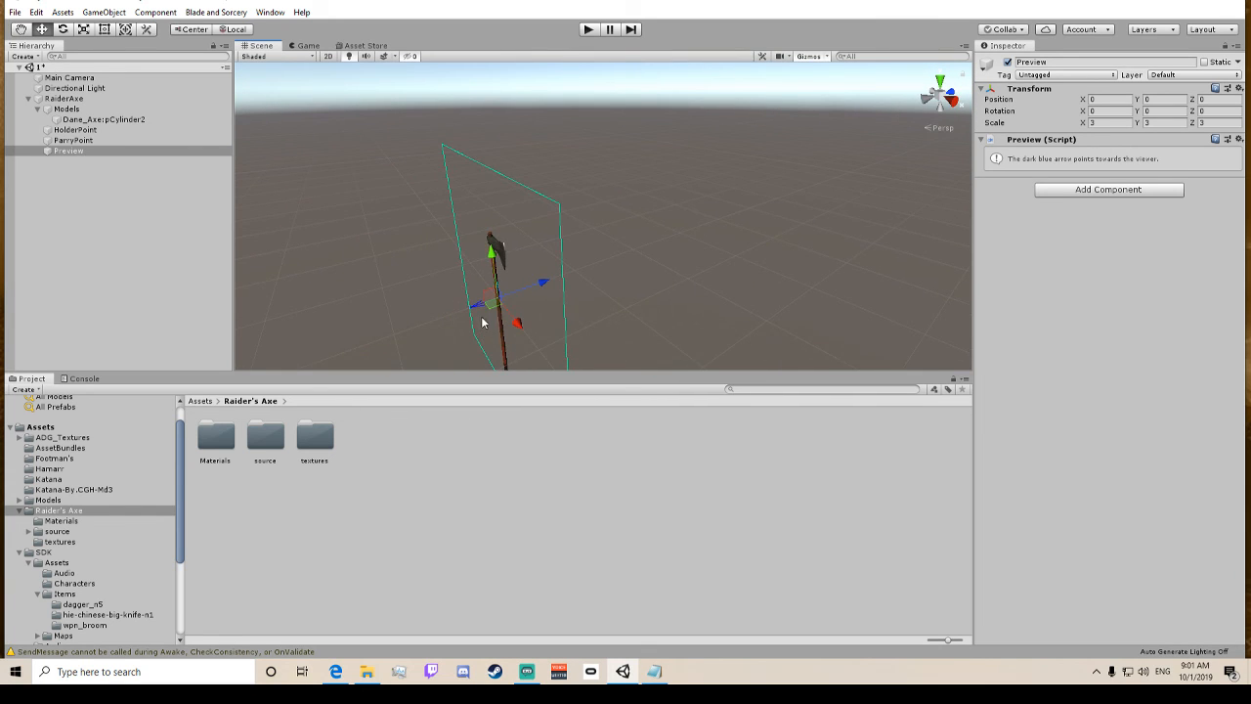
drag(553, 287, 545, 290)
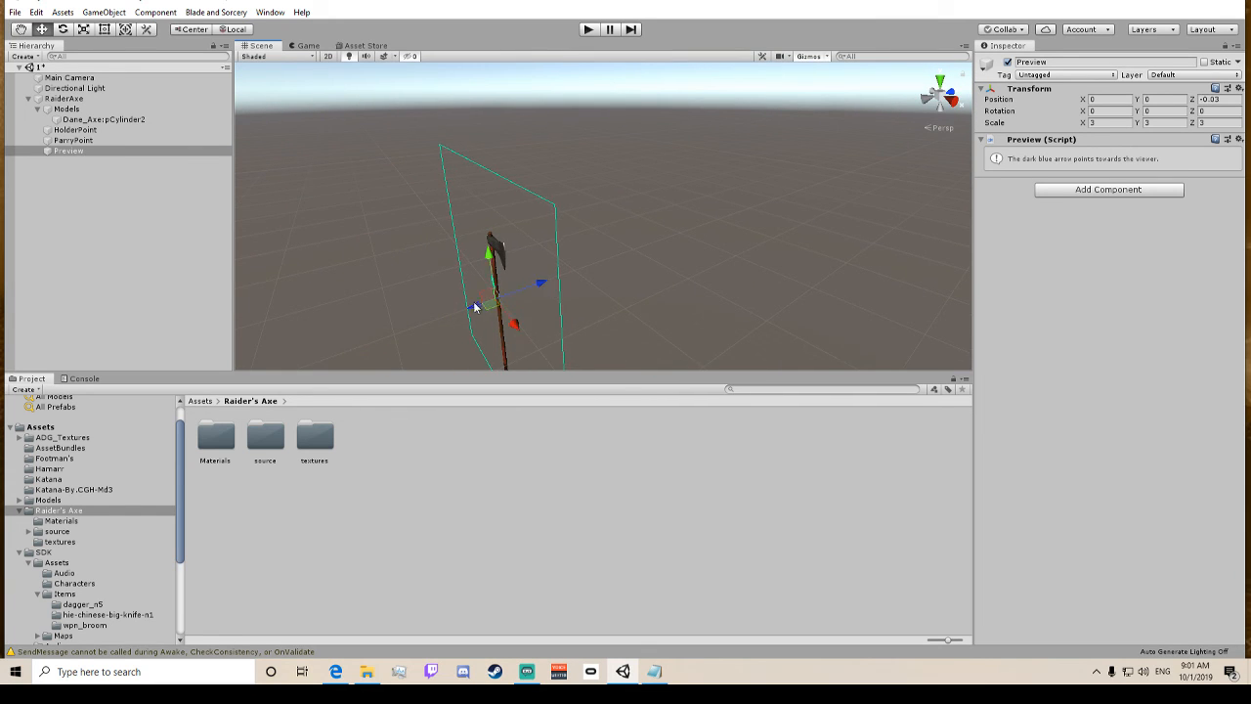
middle_drag(476, 301, 626, 195)
right_drag(626, 196, 861, 220)
middle_drag(458, 233, 551, 241)
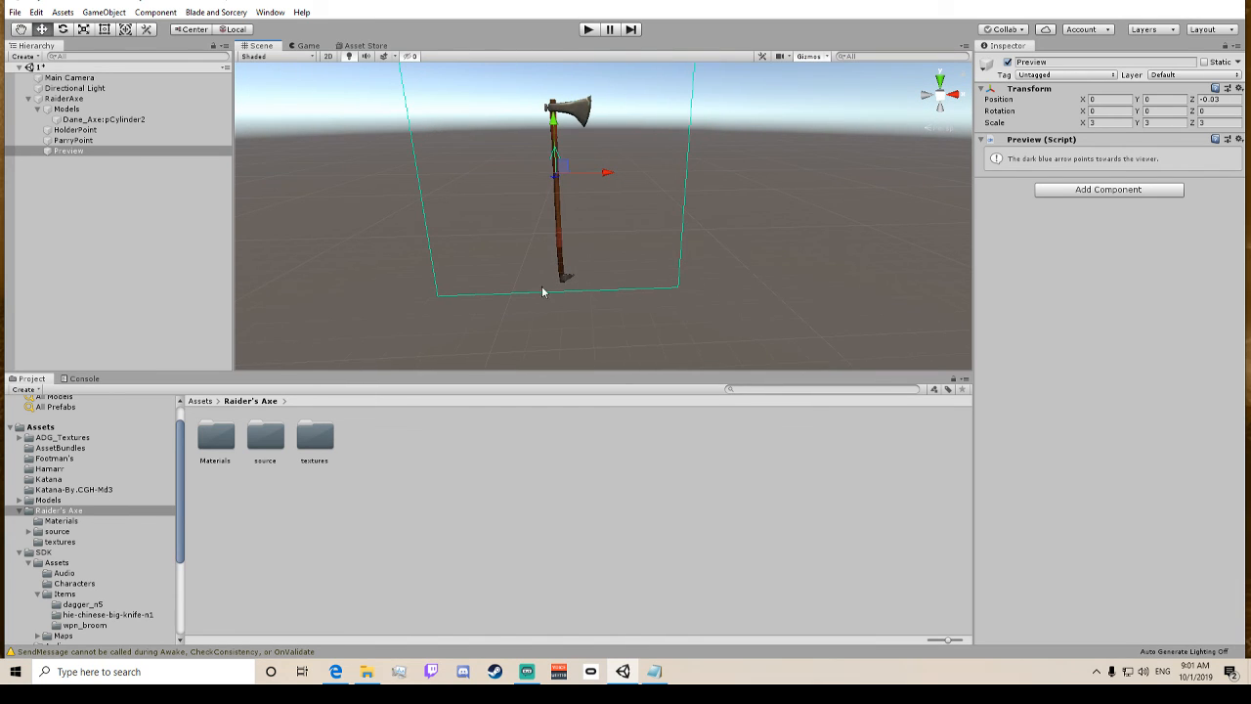
Create an empty child object named Colliders under RaiderAxe.
click(96, 174)
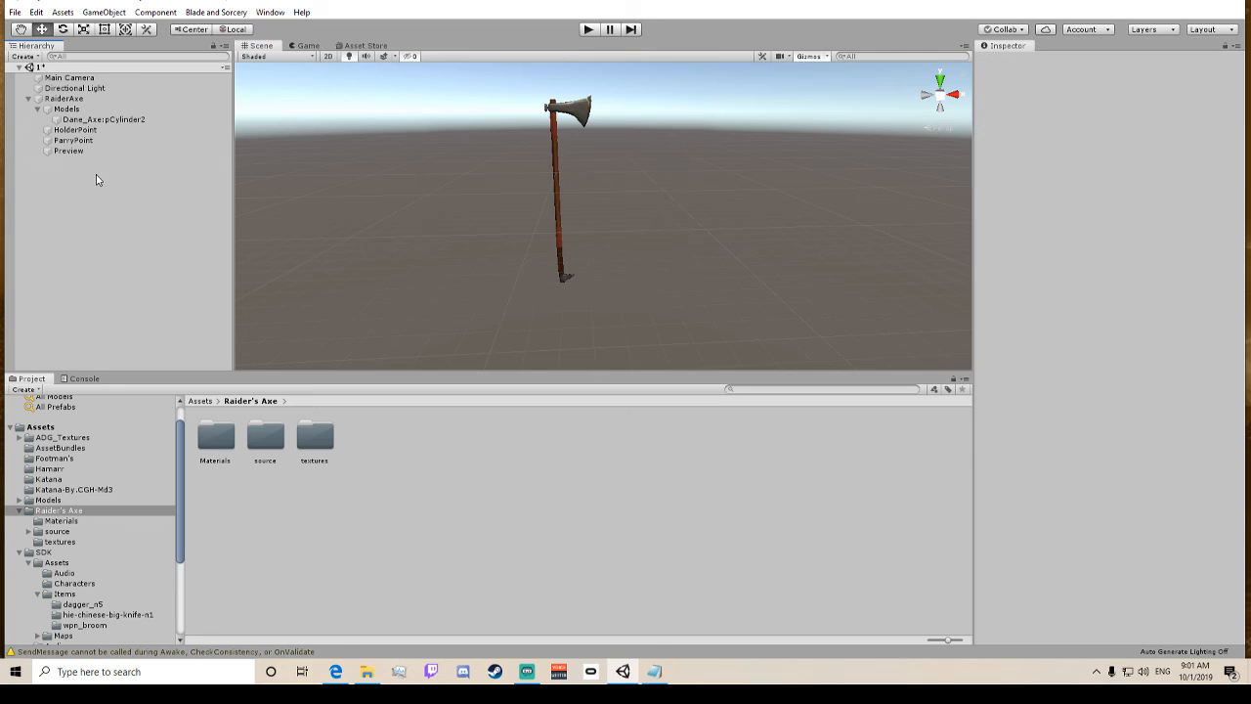
click(37, 109)
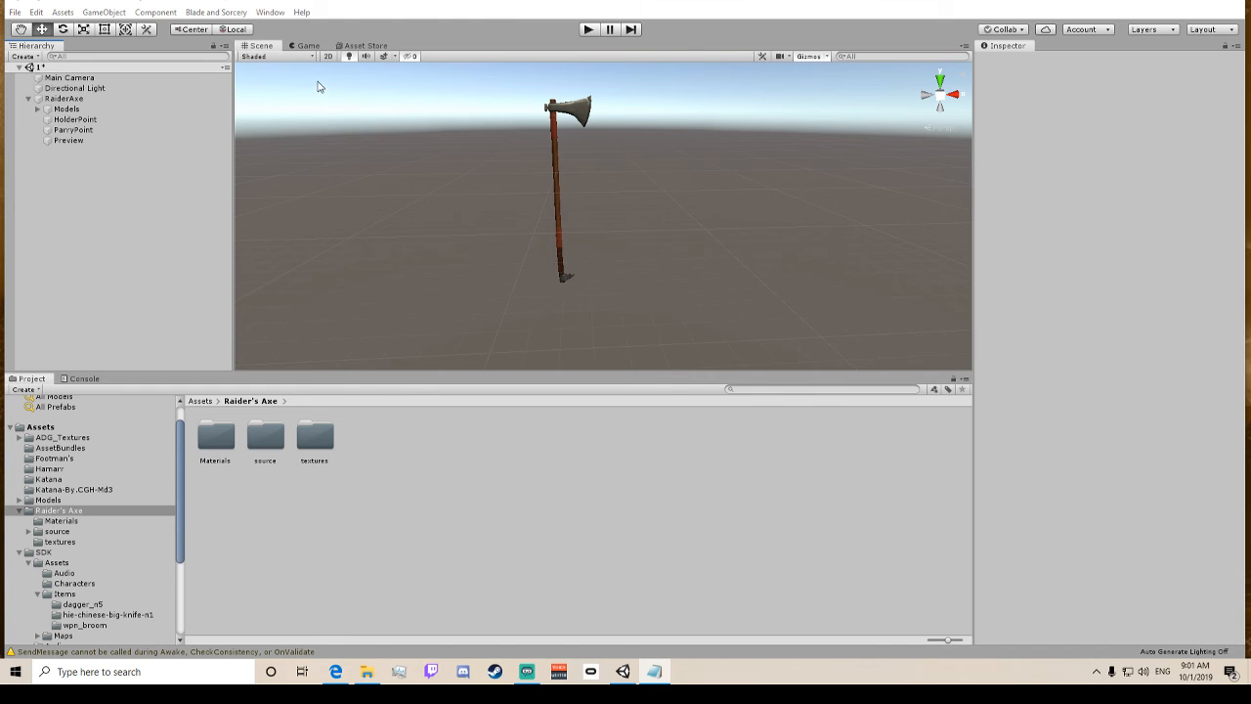
right_click(62, 99)
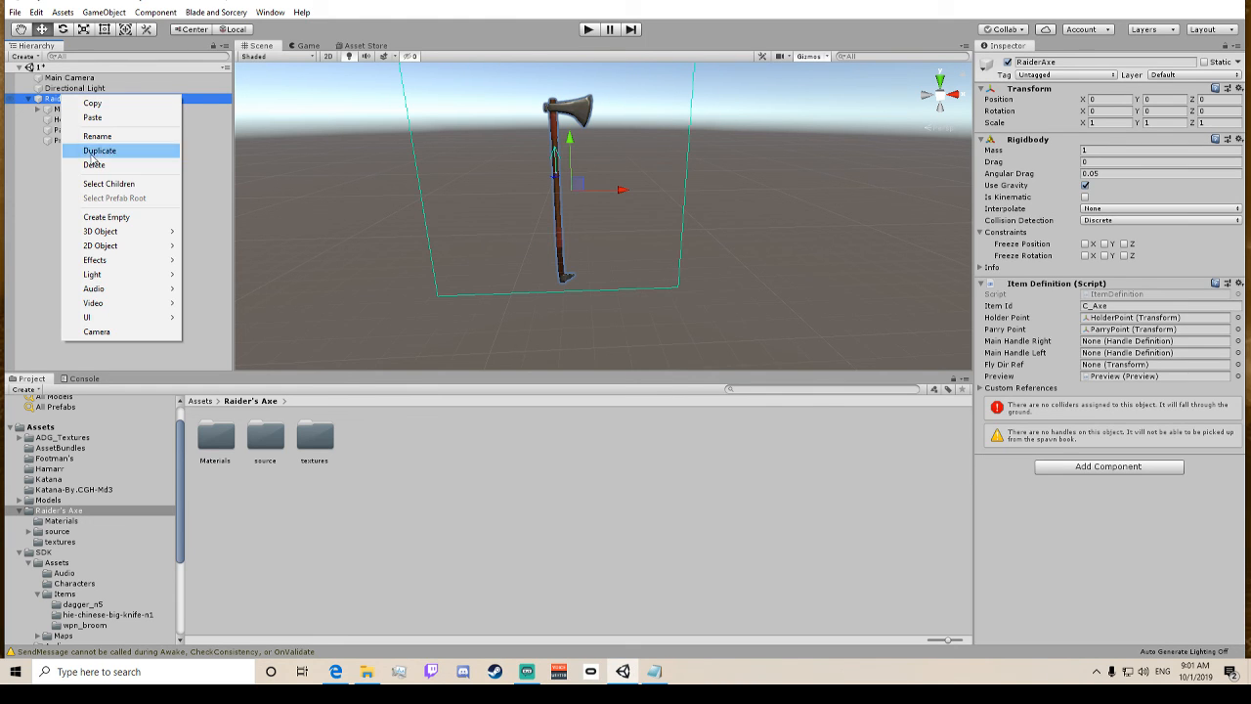
click(95, 216)
key(F2)
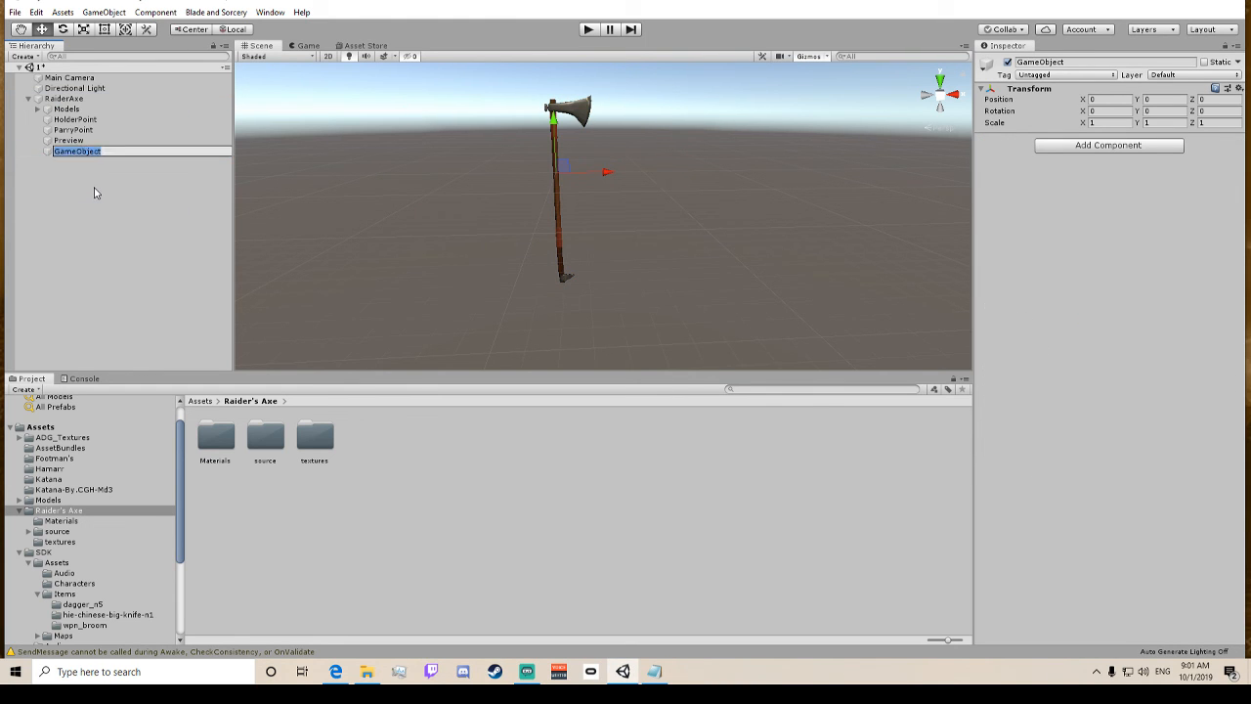
text(Colliders)
key(Return)
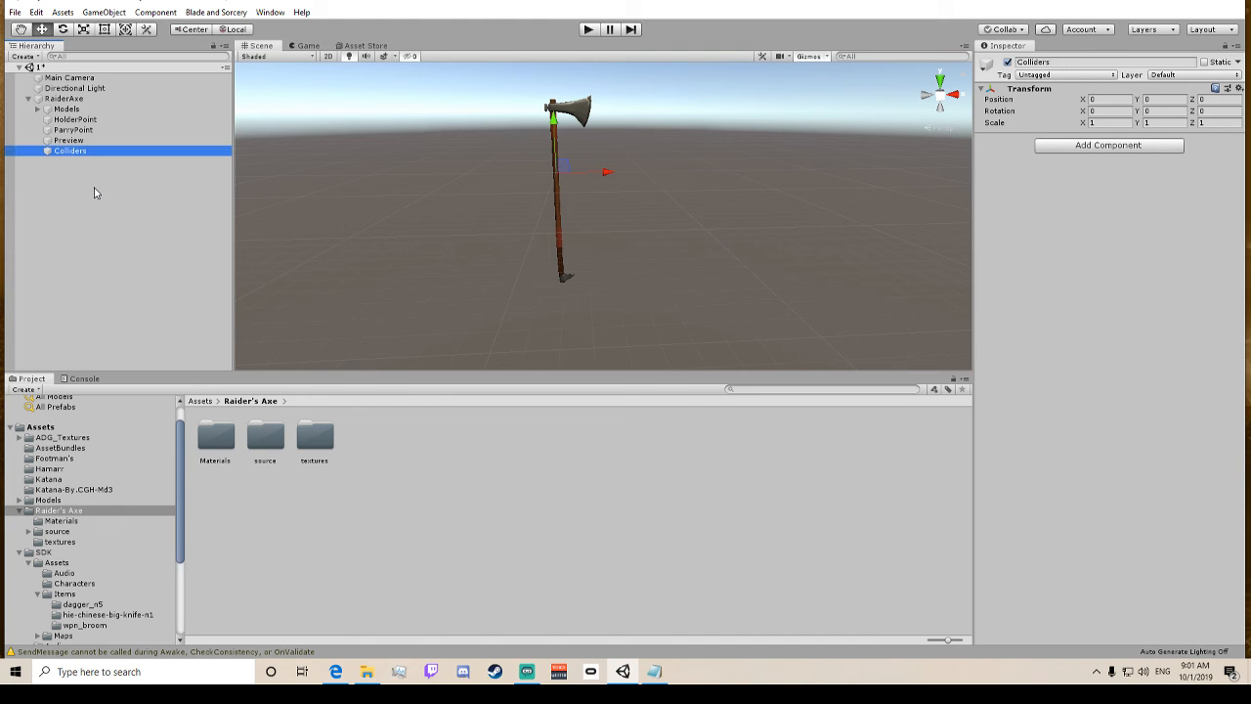
scroll(576, 151, up, 3)
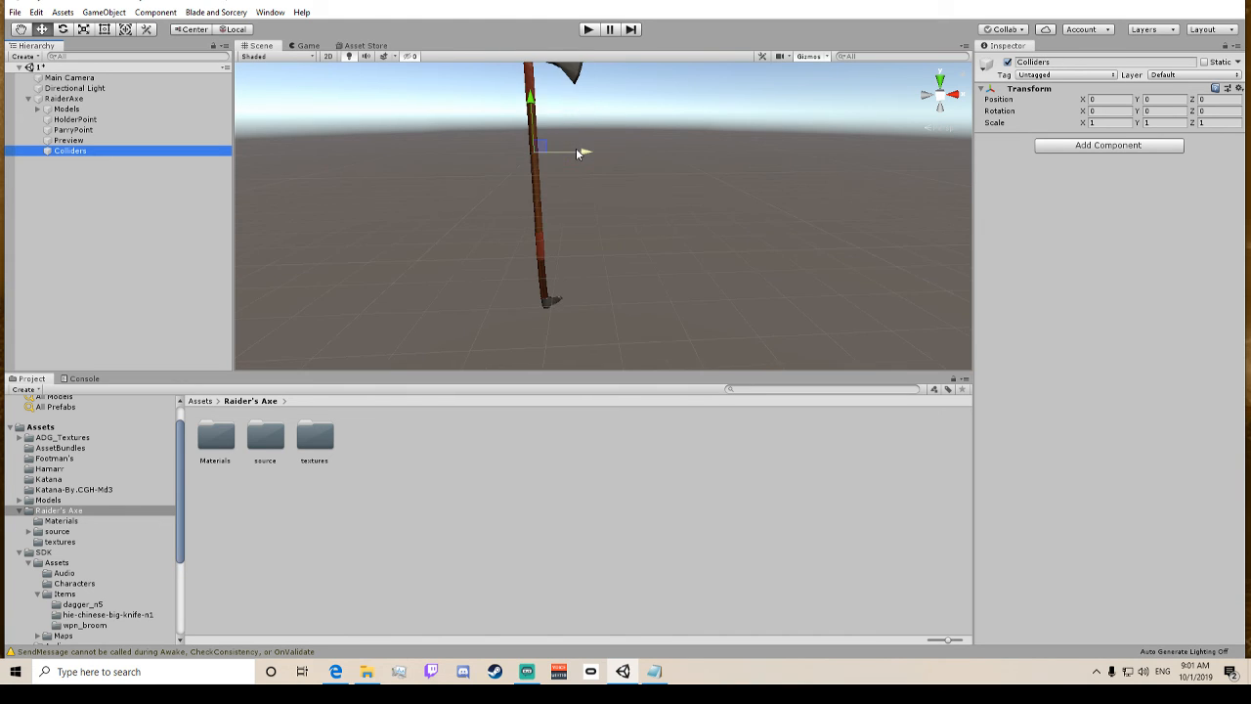
middle_drag(600, 208, 652, 267)
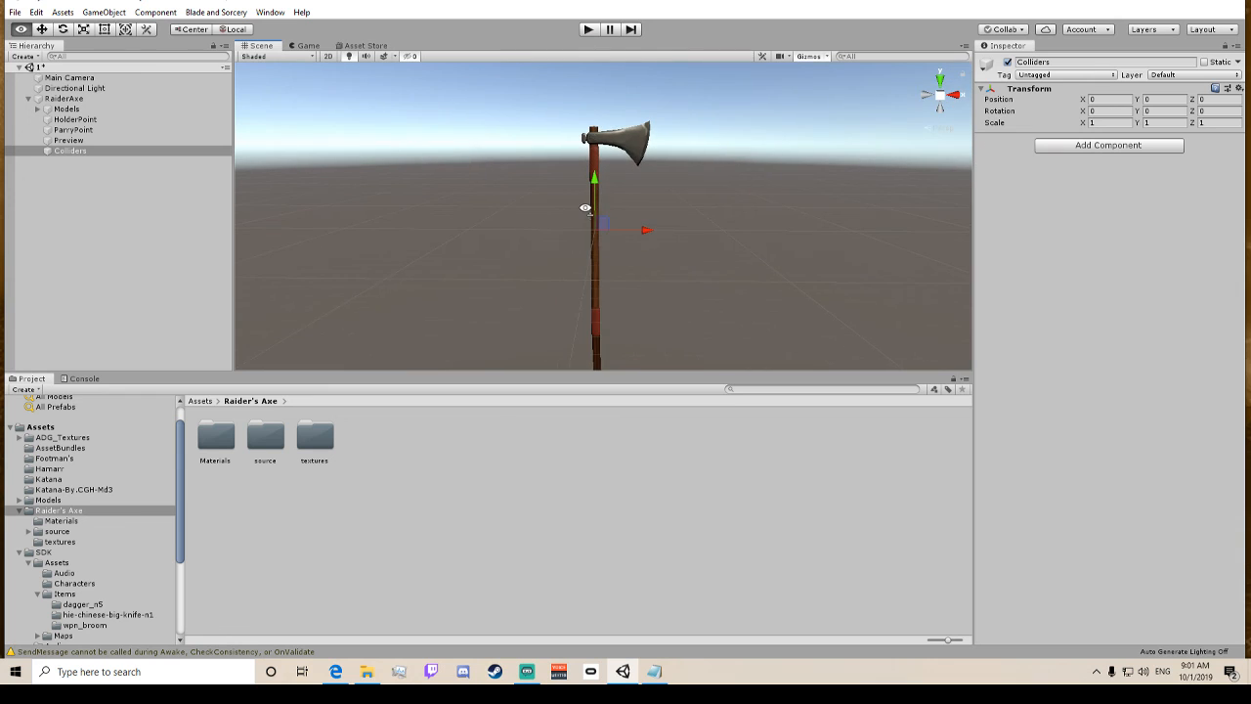
middle_drag(577, 199, 561, 176)
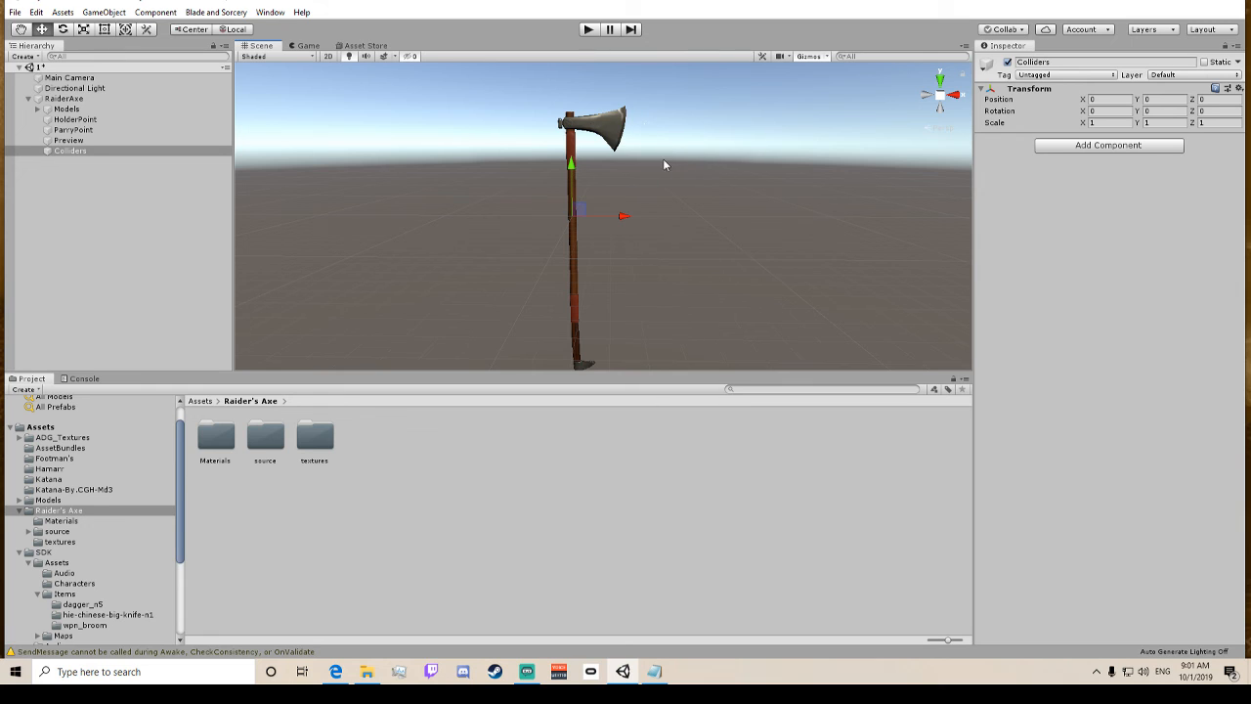
Create four empty child objects under Colliders.
middle_drag(663, 165, 655, 137)
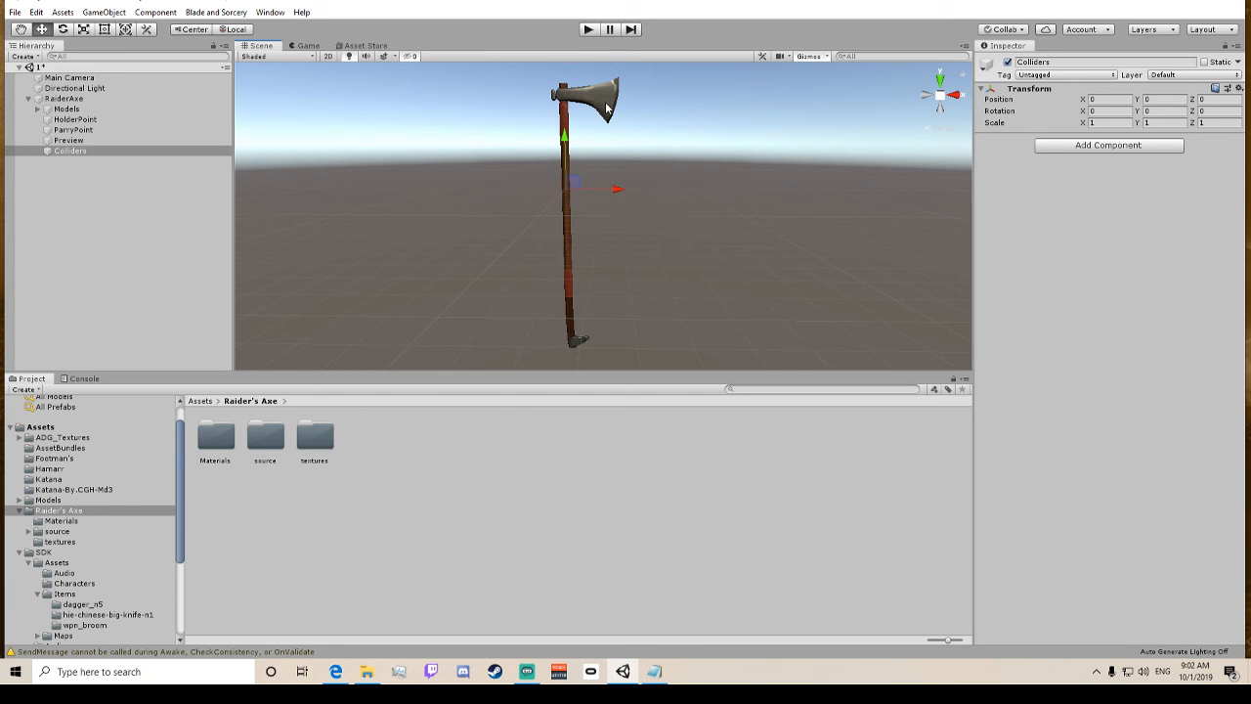
scroll(571, 90, up, 3)
middle_drag(573, 92, 581, 157)
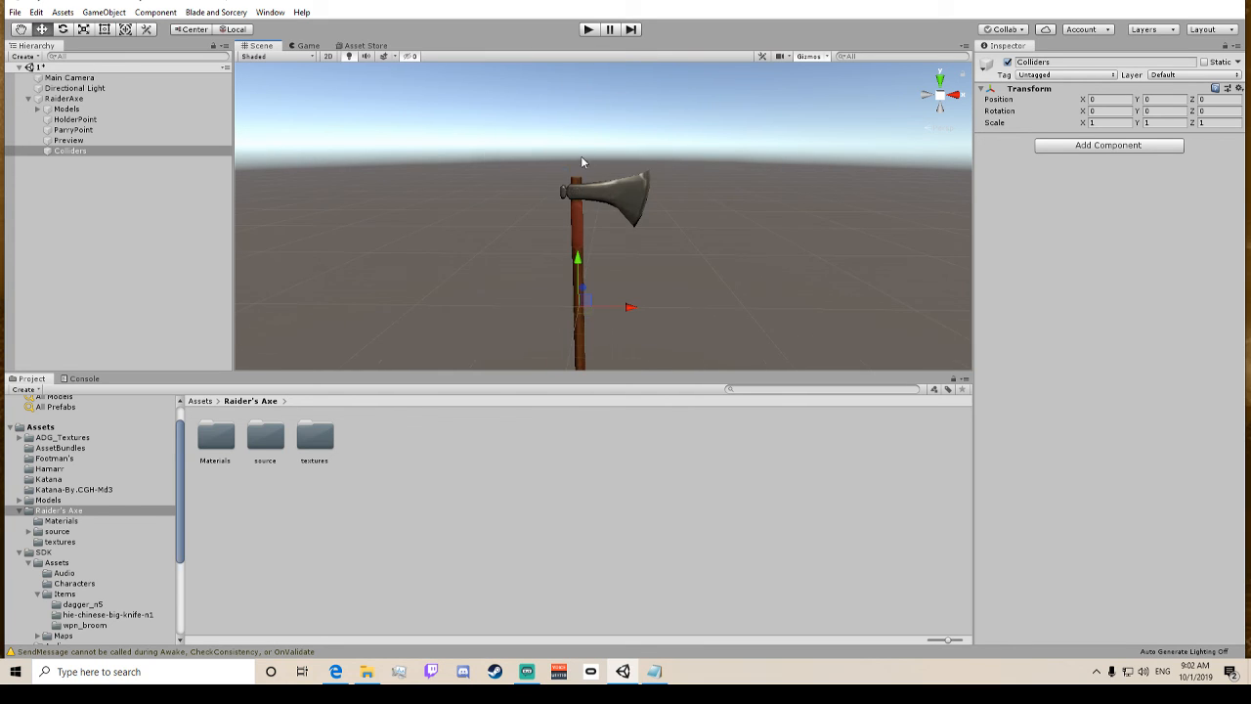
right_click(100, 149)
click(145, 270)
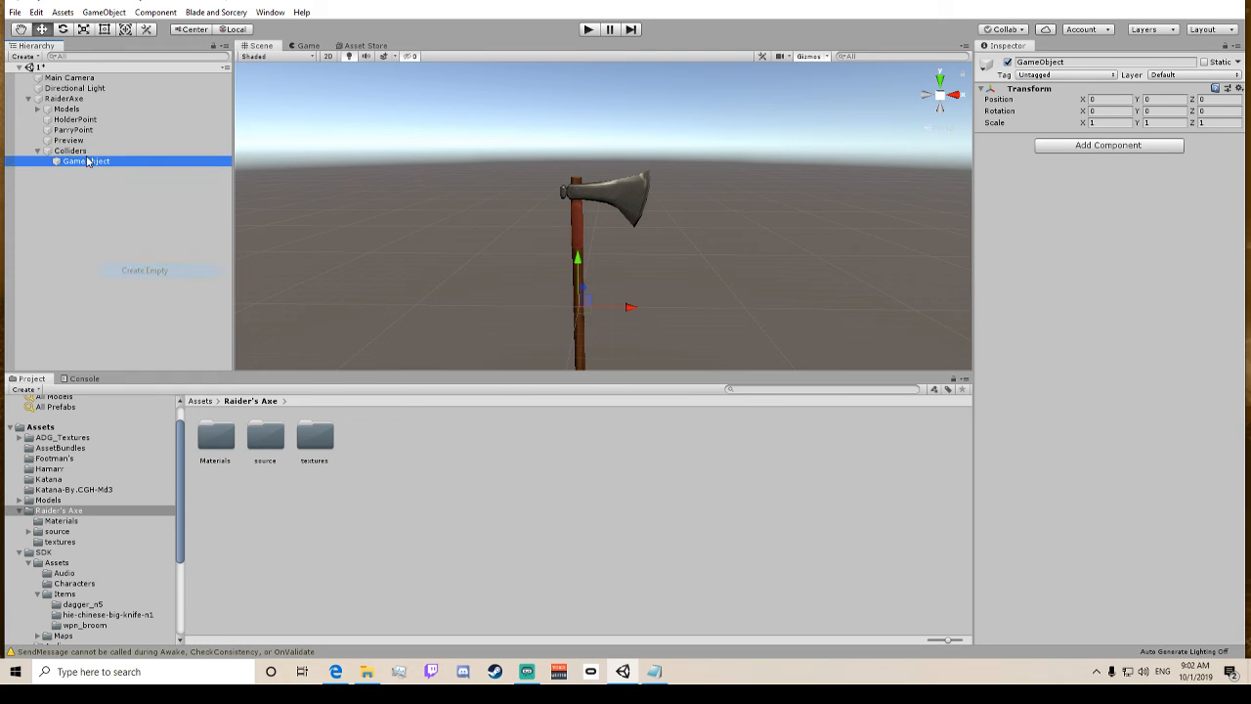
right_click(83, 154)
click(137, 274)
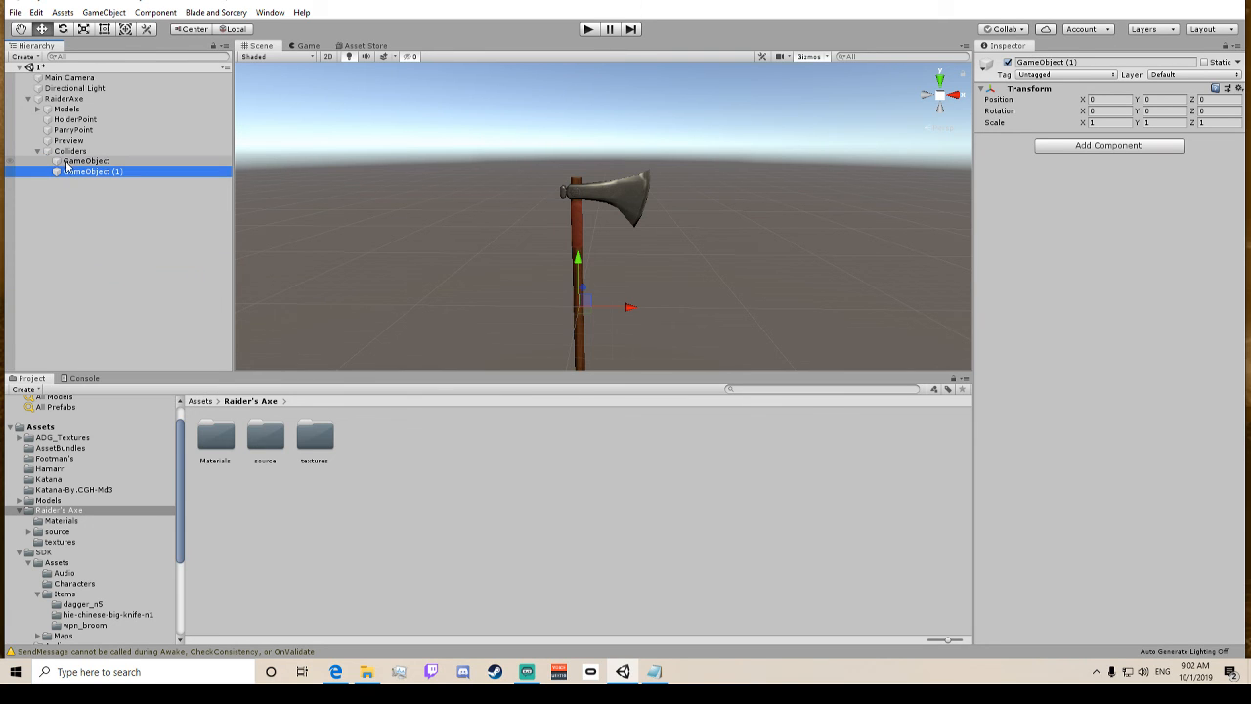
right_click(70, 154)
click(127, 275)
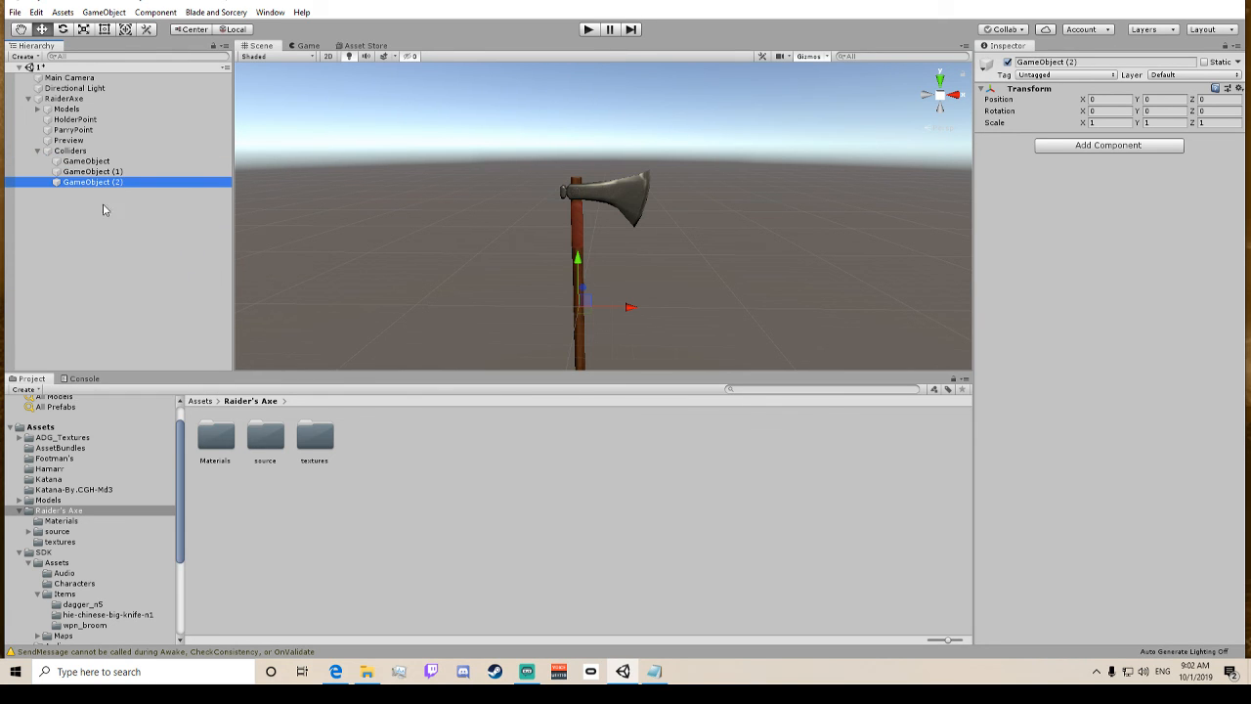
click(77, 153)
right_click(77, 154)
click(126, 237)
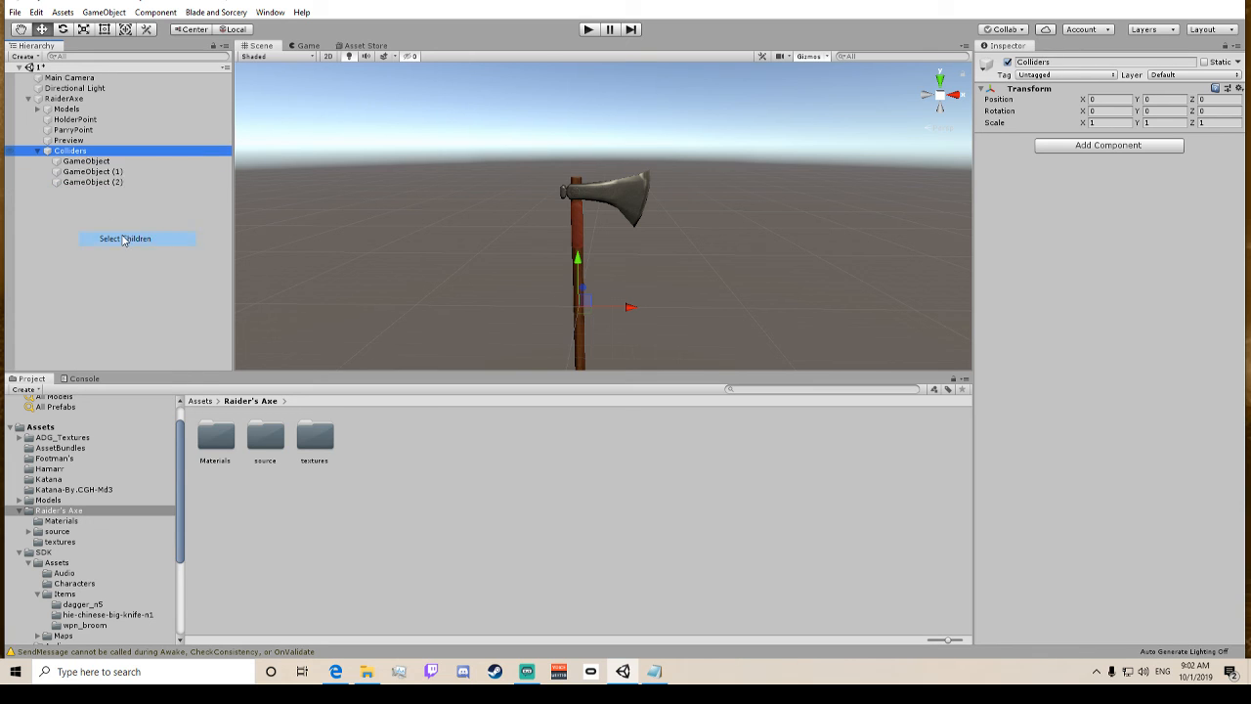
right_click(80, 152)
click(123, 269)
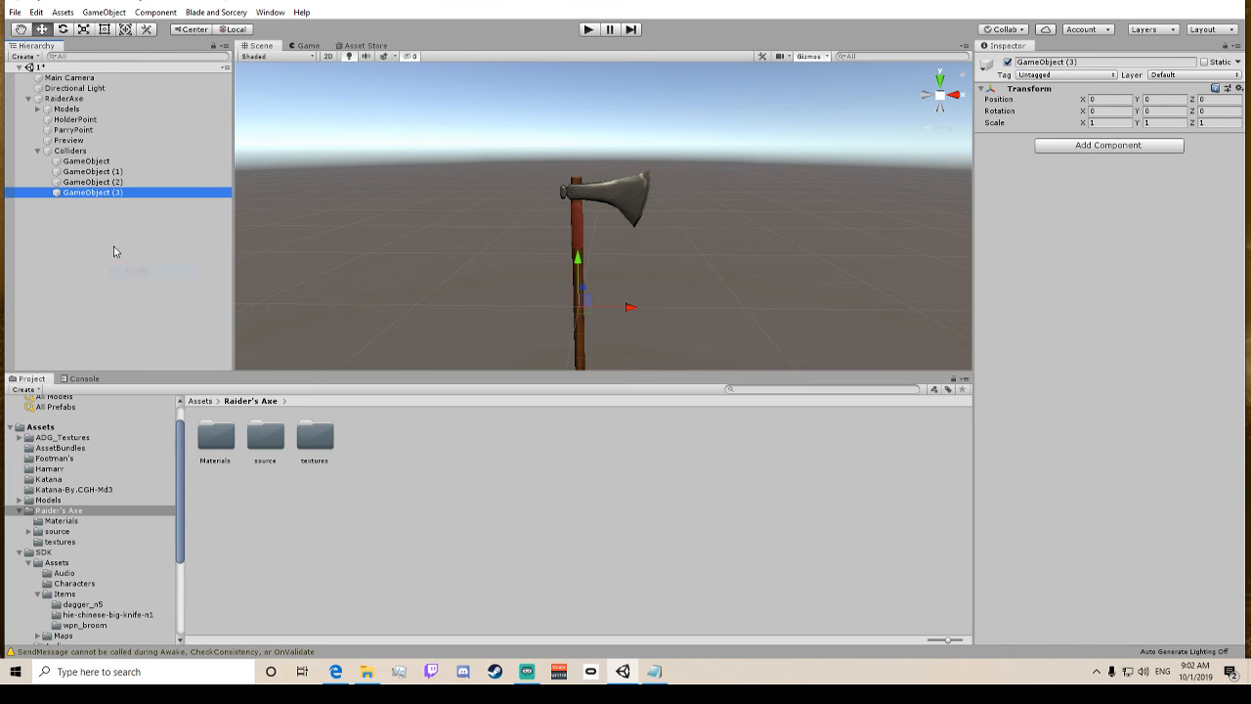
click(114, 251)
Rename the first Colliders child as Head and move it onto the axe blade at about X 0.266, Y 0.668.
click(87, 161)
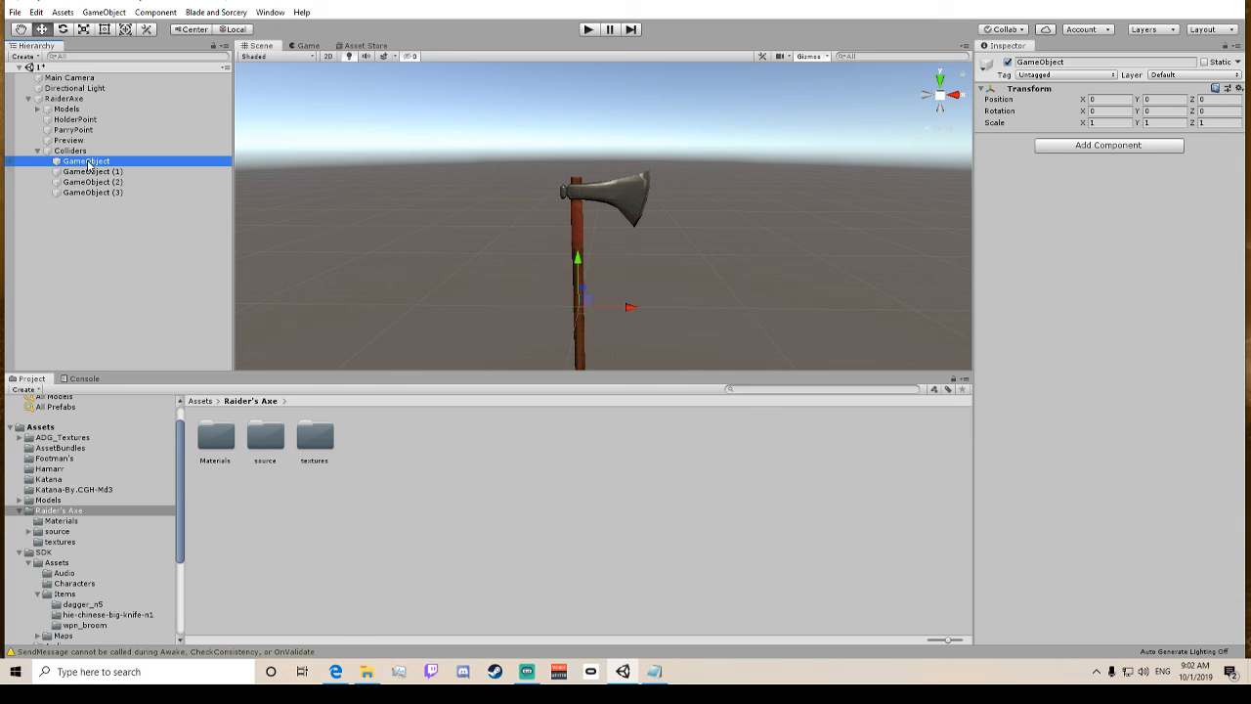
click(87, 162)
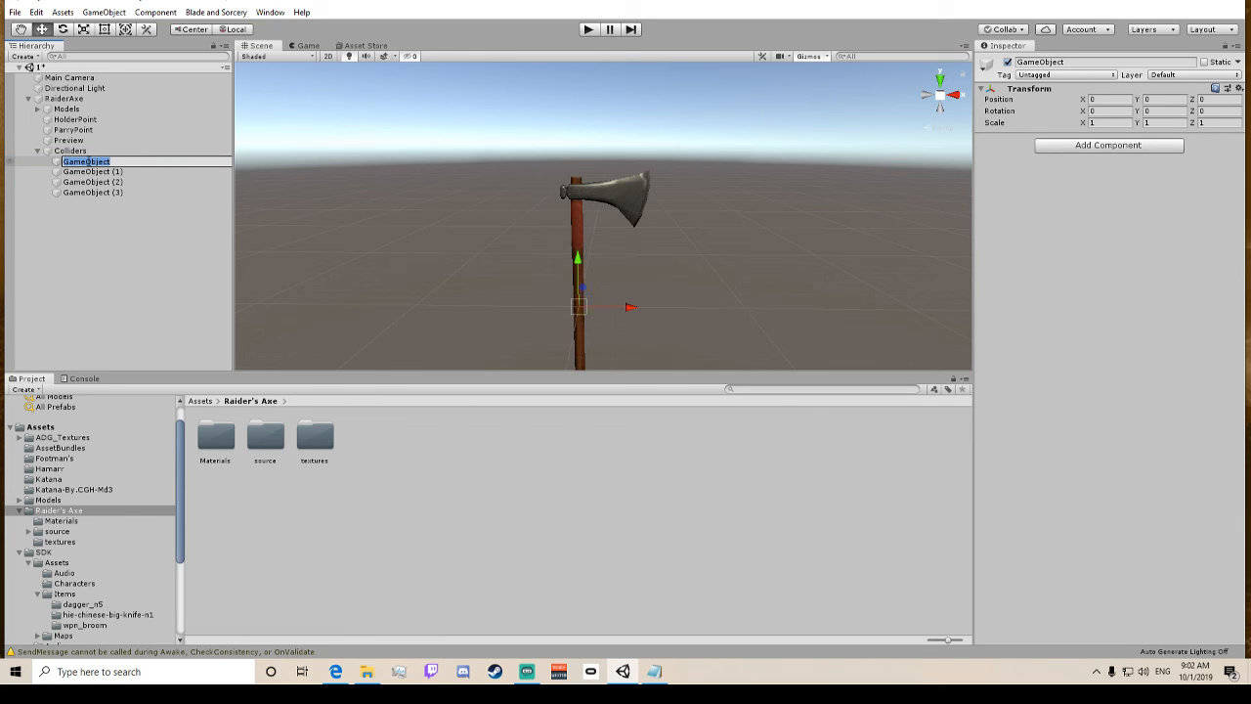
text(Head)
key(Return)
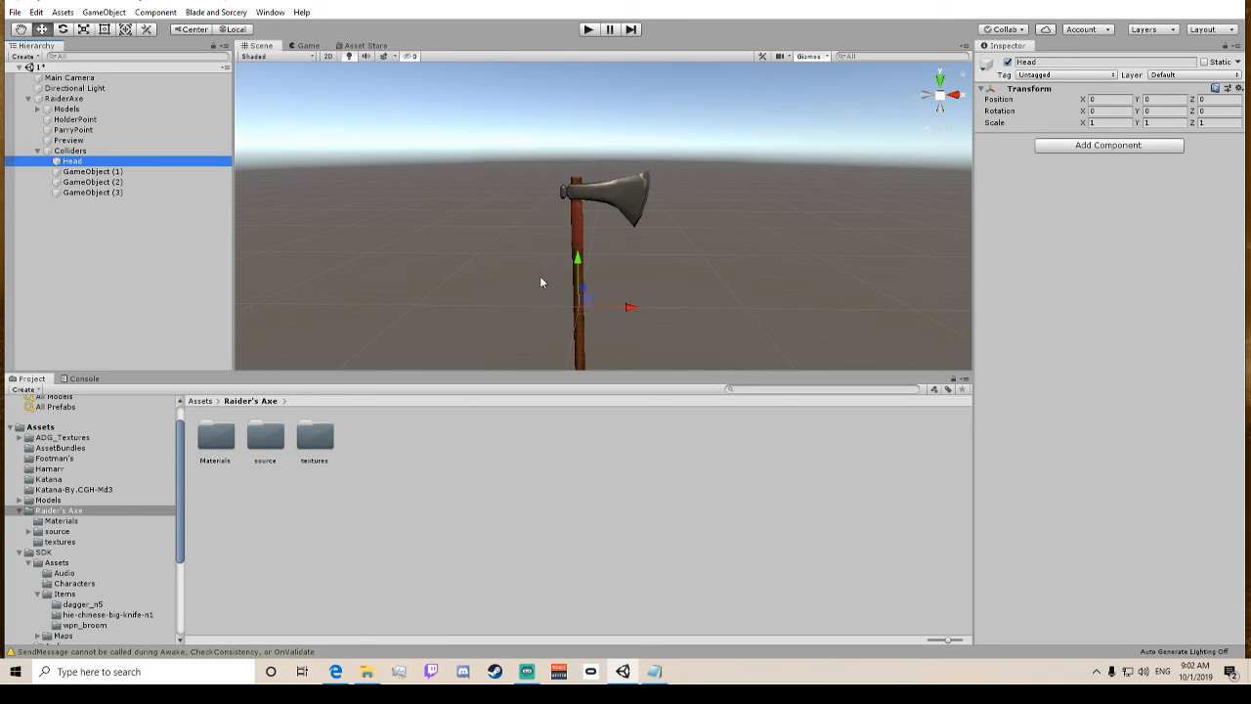
drag(578, 262, 628, 162)
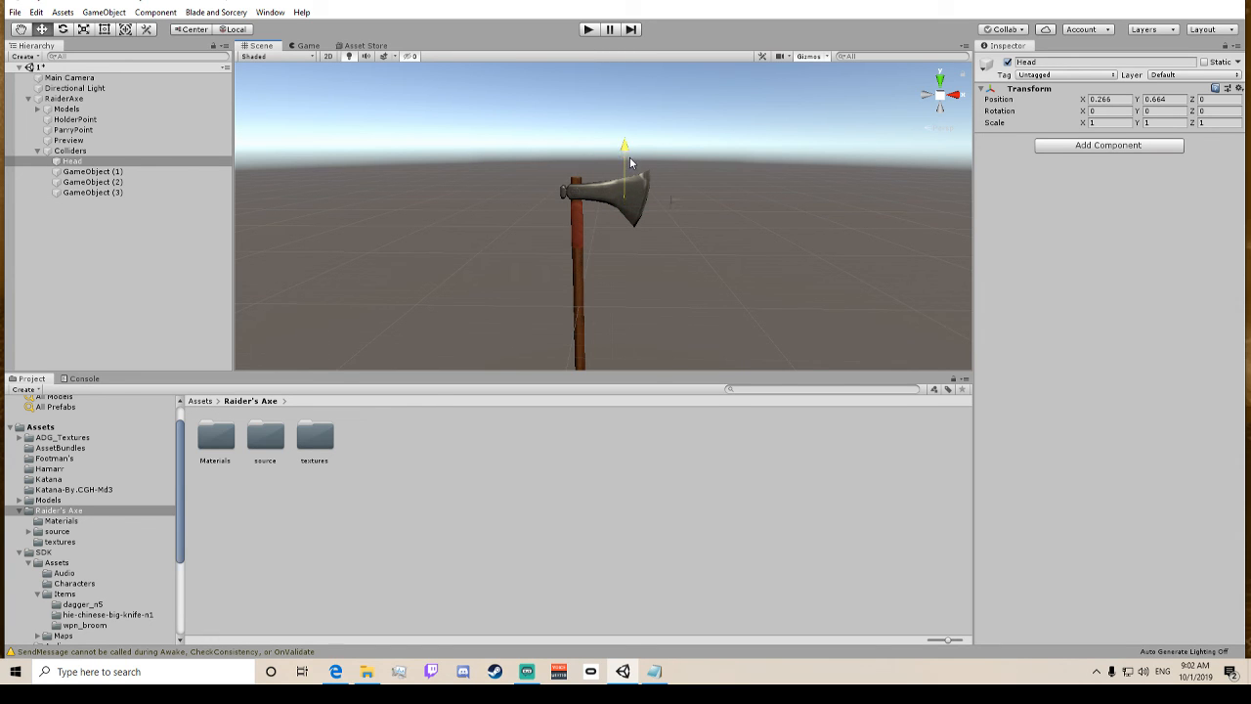
alt+drag(709, 158, 489, 196)
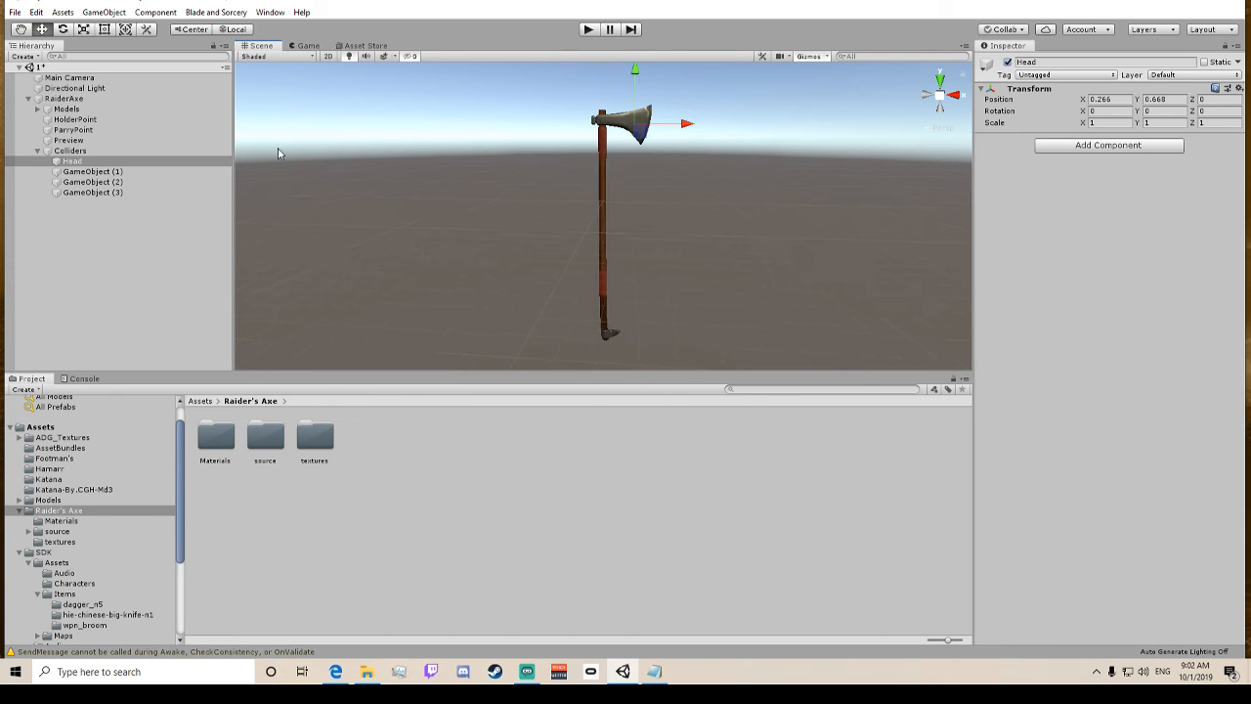
Rename the second Colliders child as Shaft.
click(95, 171)
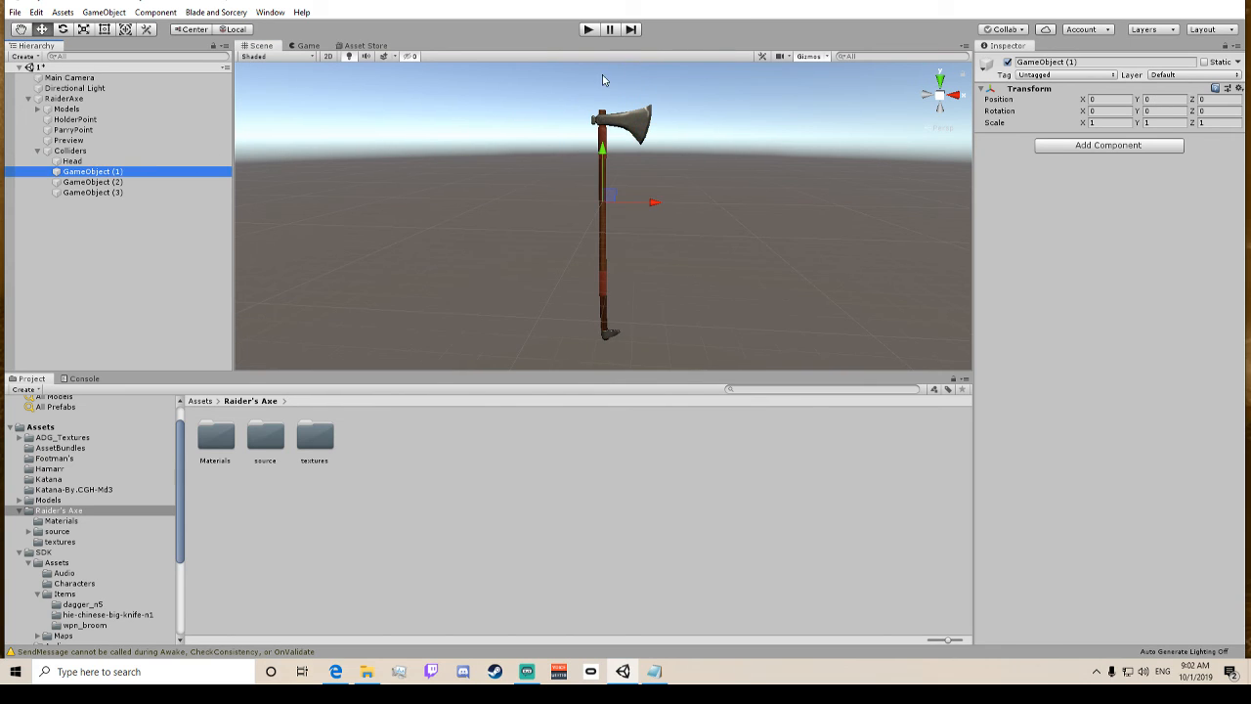
key(F2)
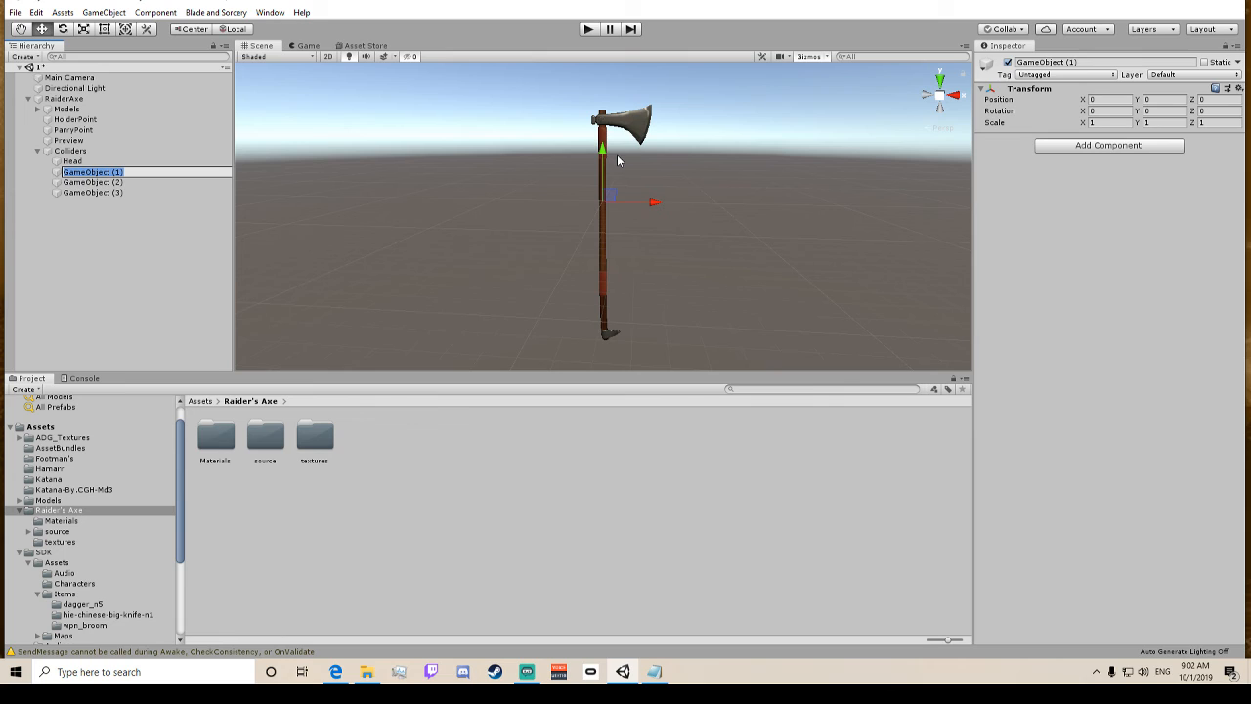
key(BackSpace)
text(Shaft)
key(Return)
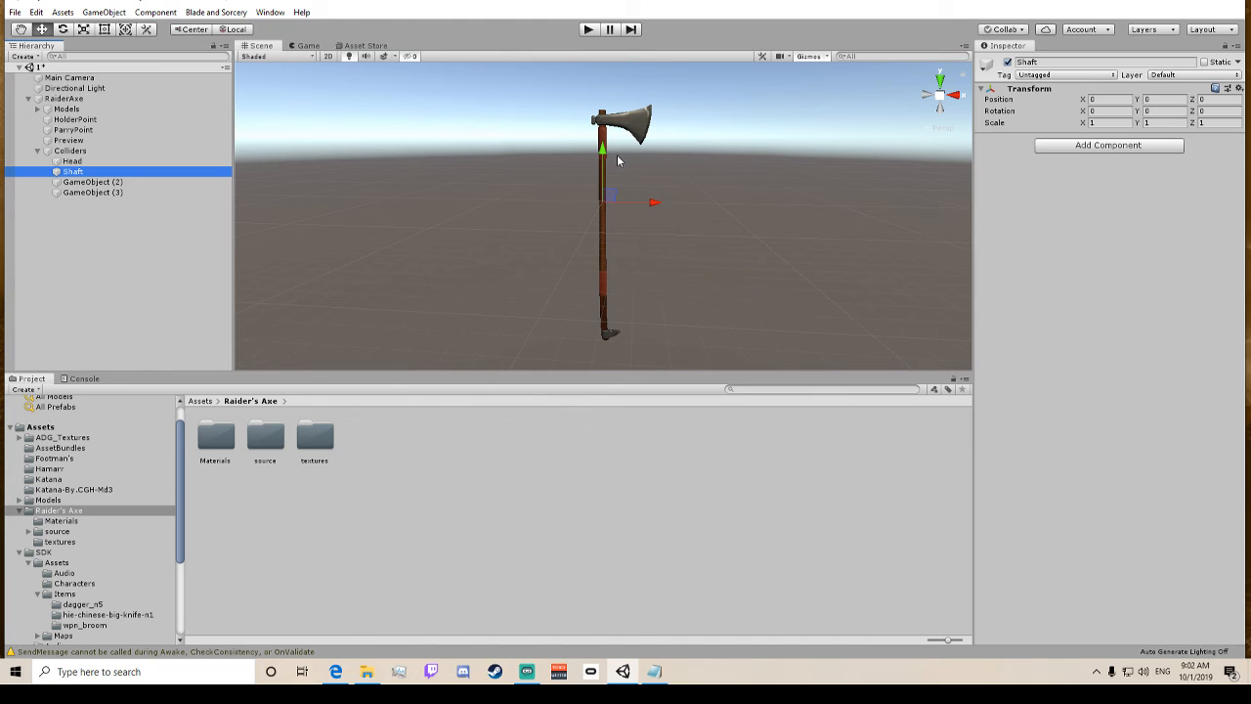
Rename the third Colliders child as Pommel and move it down to the handle's lower end at about Y -1.301.
click(113, 184)
click(116, 183)
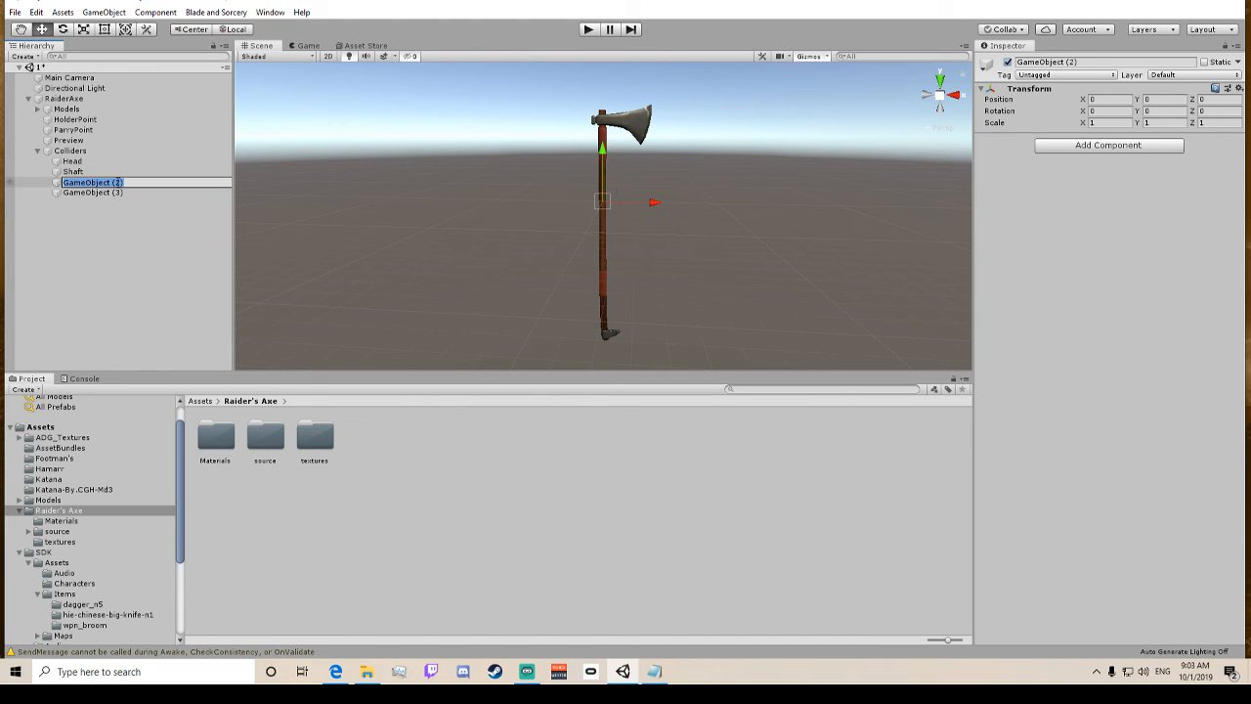
text(Pommel)
key(Return)
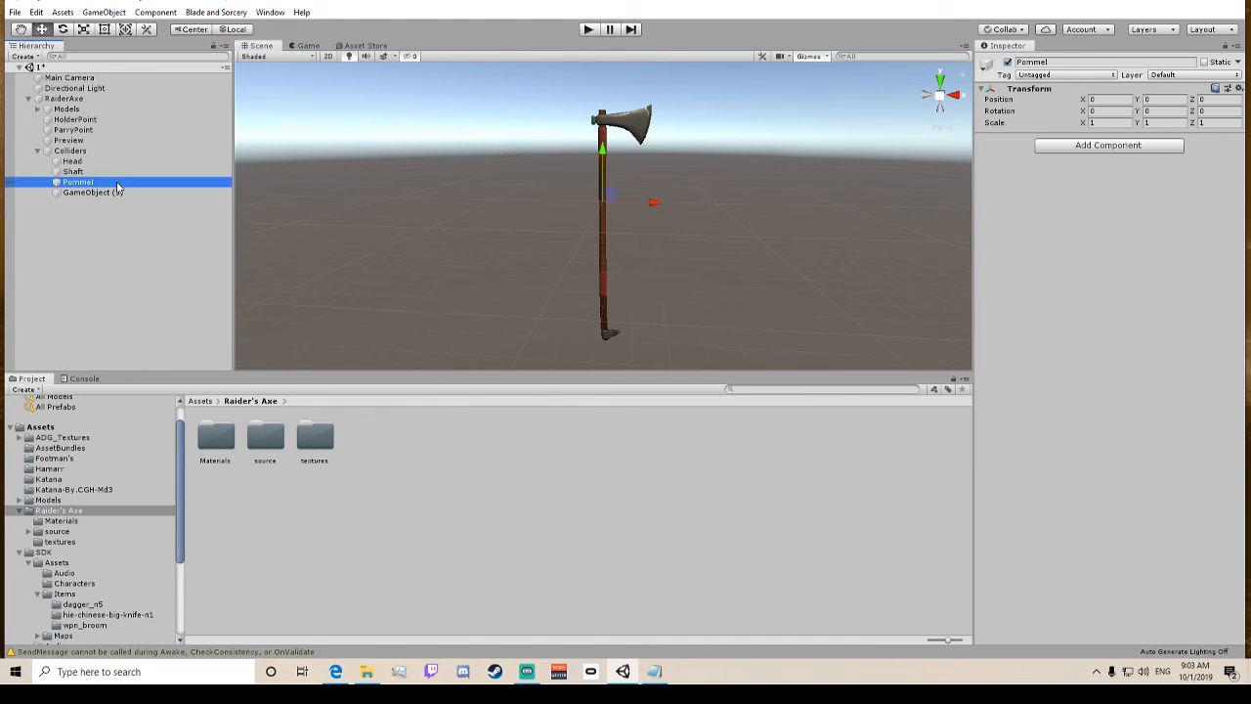
drag(605, 156, 630, 308)
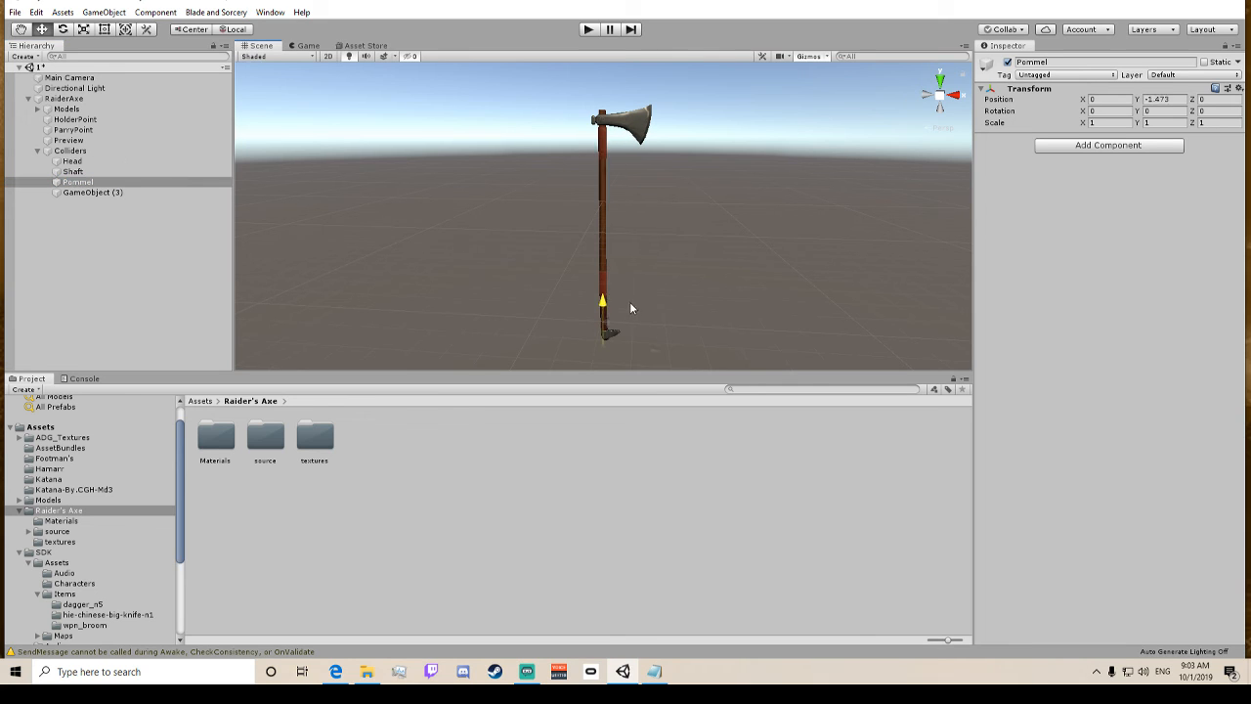
Rename the fourth Colliders child as Blunt and move it to the back of the axe head at about X -0.086, Y 0.689.
click(93, 193)
click(93, 193)
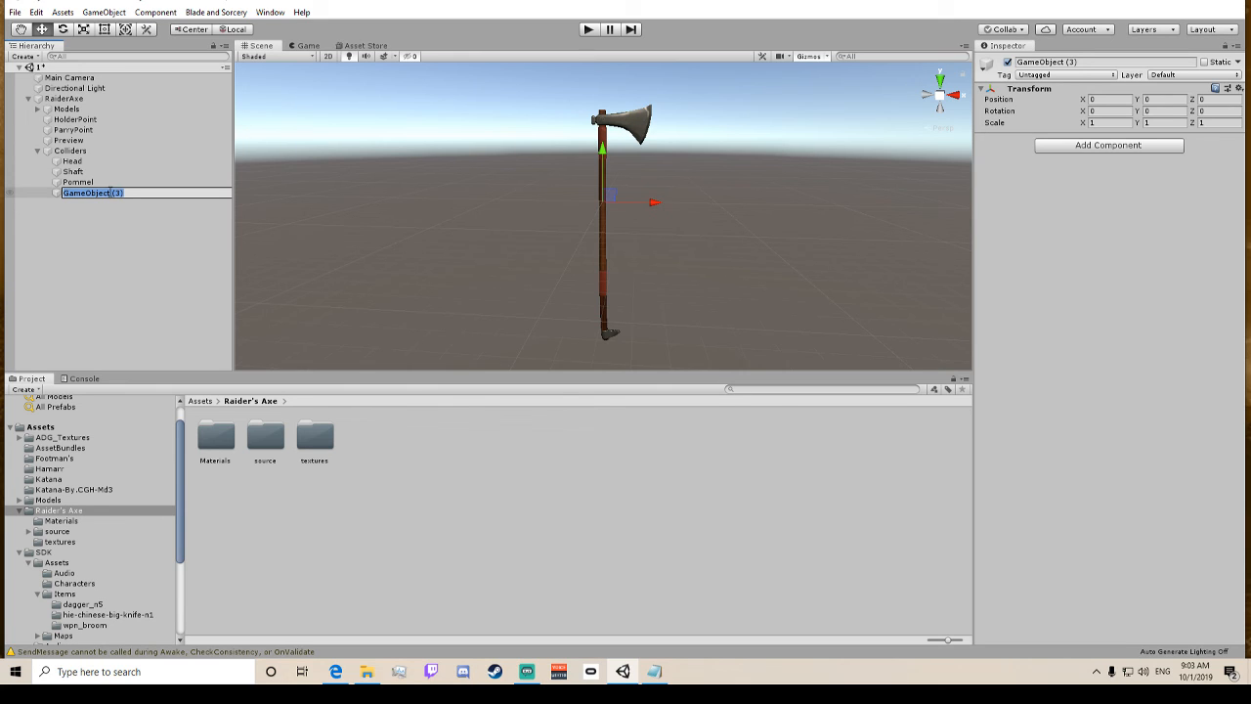
text(Blunt)
key(Return)
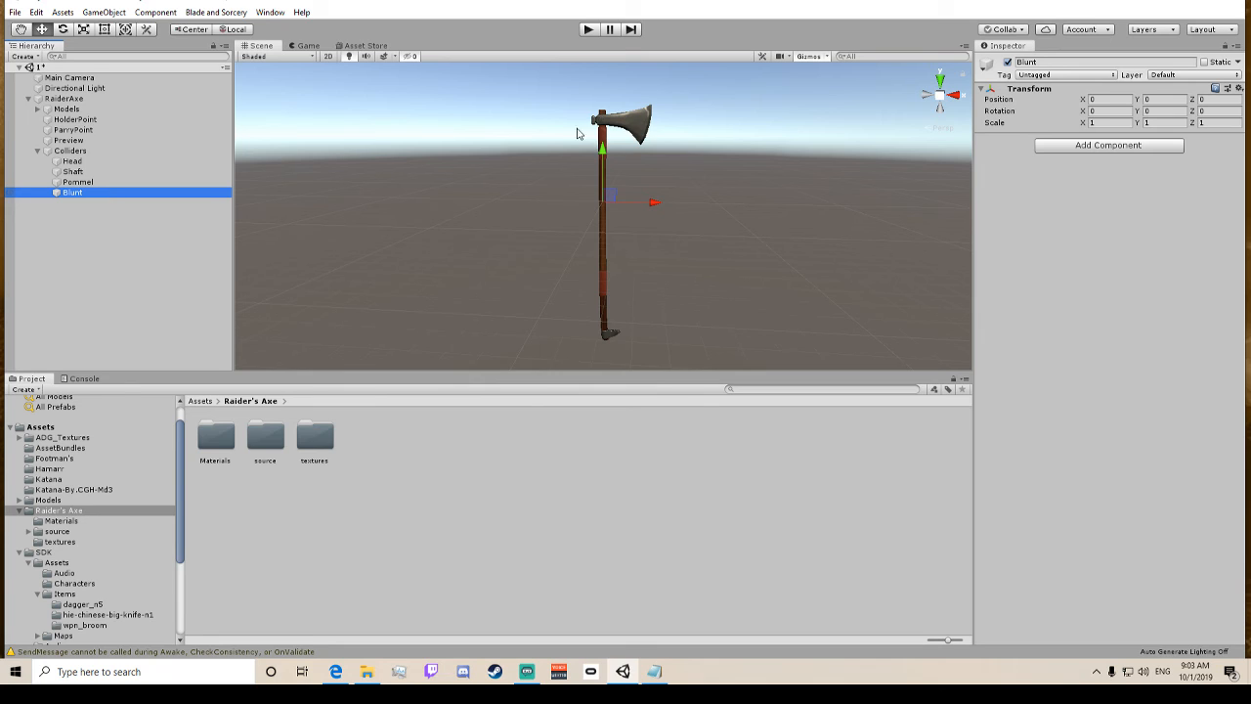
drag(602, 164, 595, 84)
drag(664, 123, 653, 126)
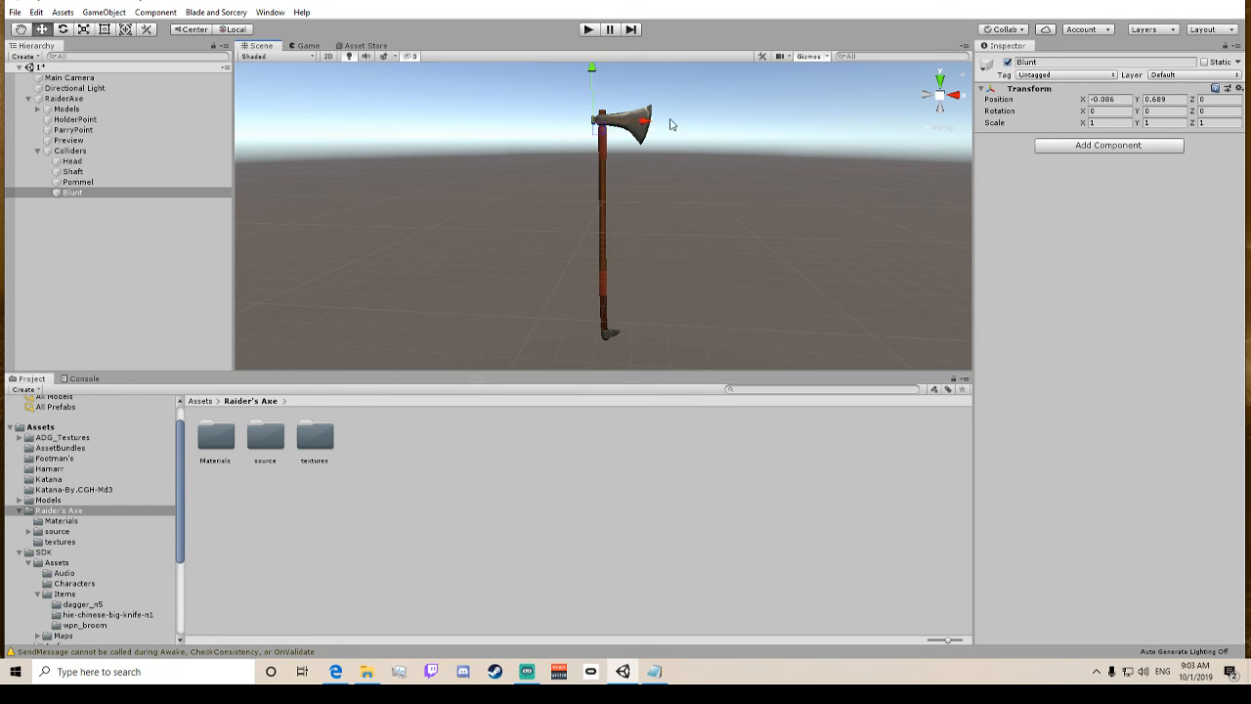
Add a Collider Group component to Blunt and enable Imbue Magic on it.
click(1044, 144)
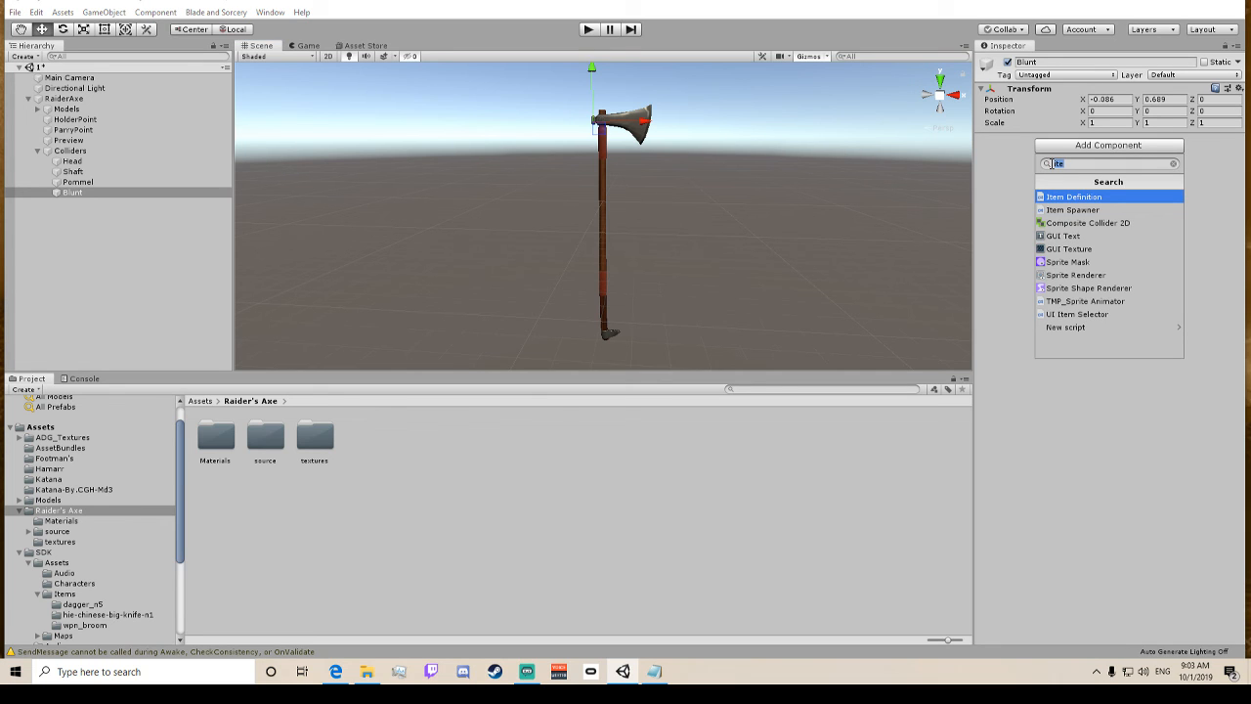
text(coli)
key(BackSpace)
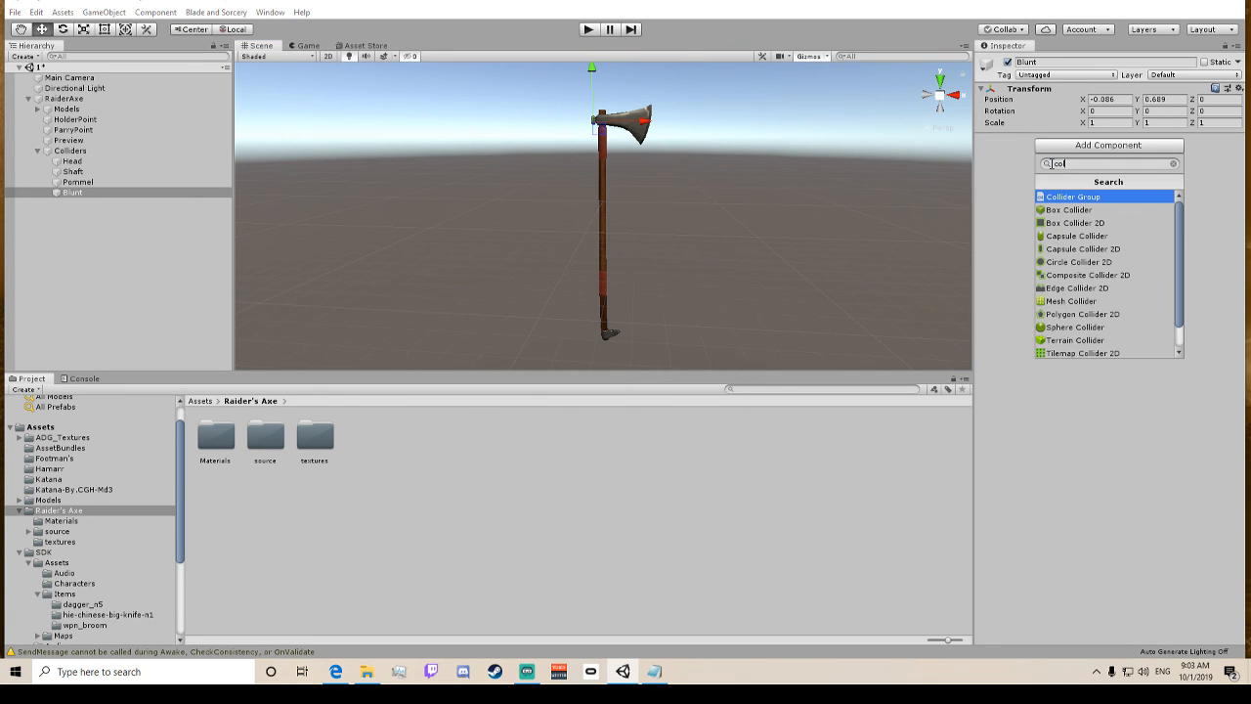
key(Return)
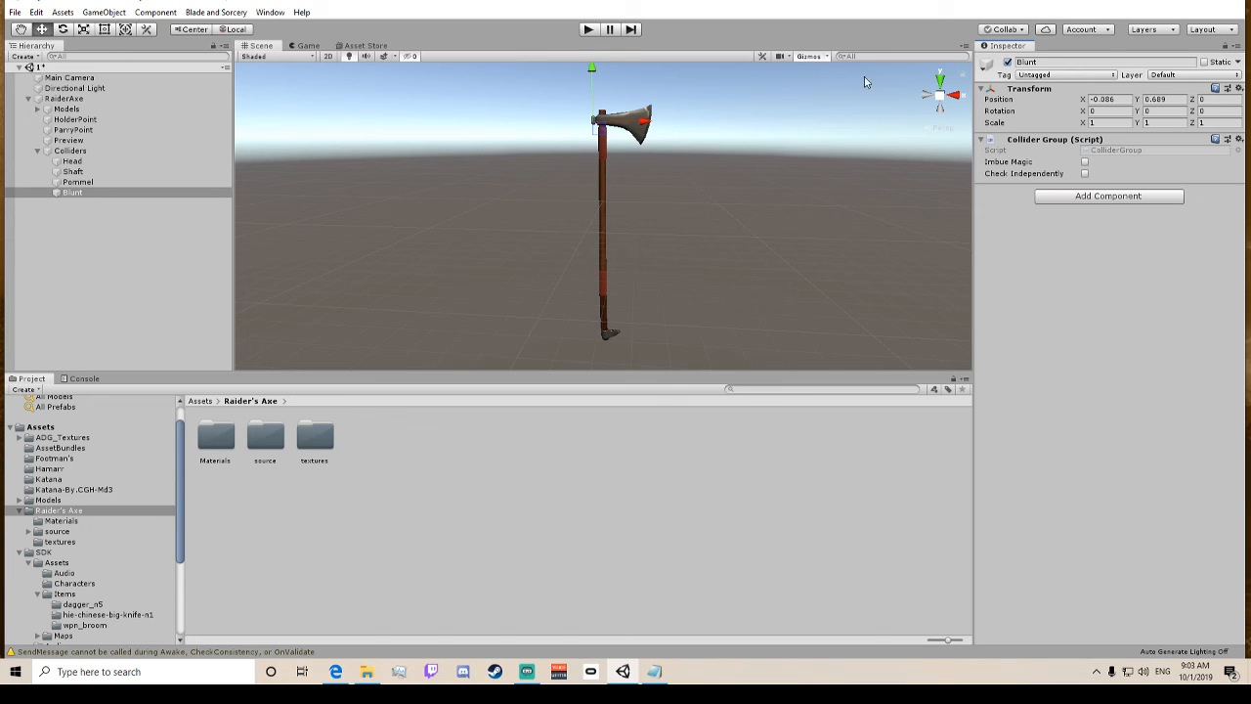
click(1085, 161)
Add a Collider Group with Imbue Magic enabled to Pommel, and one with Imbue Magic off to Shaft.
click(77, 182)
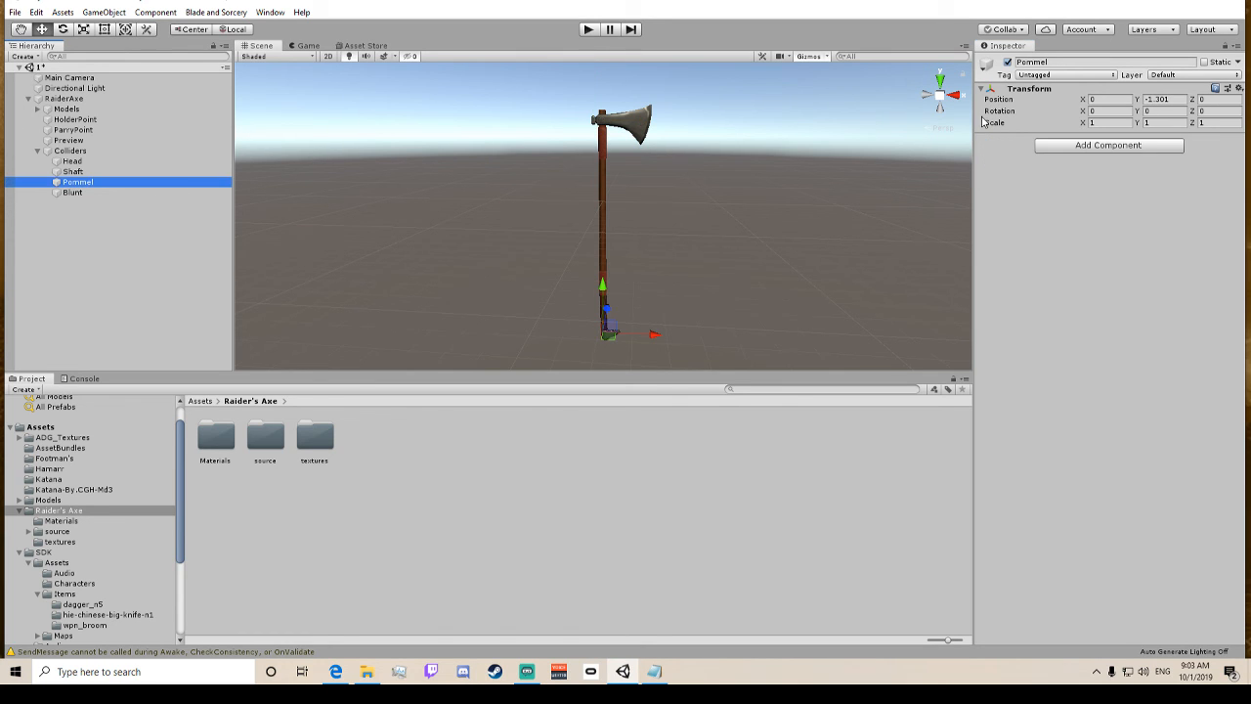
click(1110, 146)
click(1071, 197)
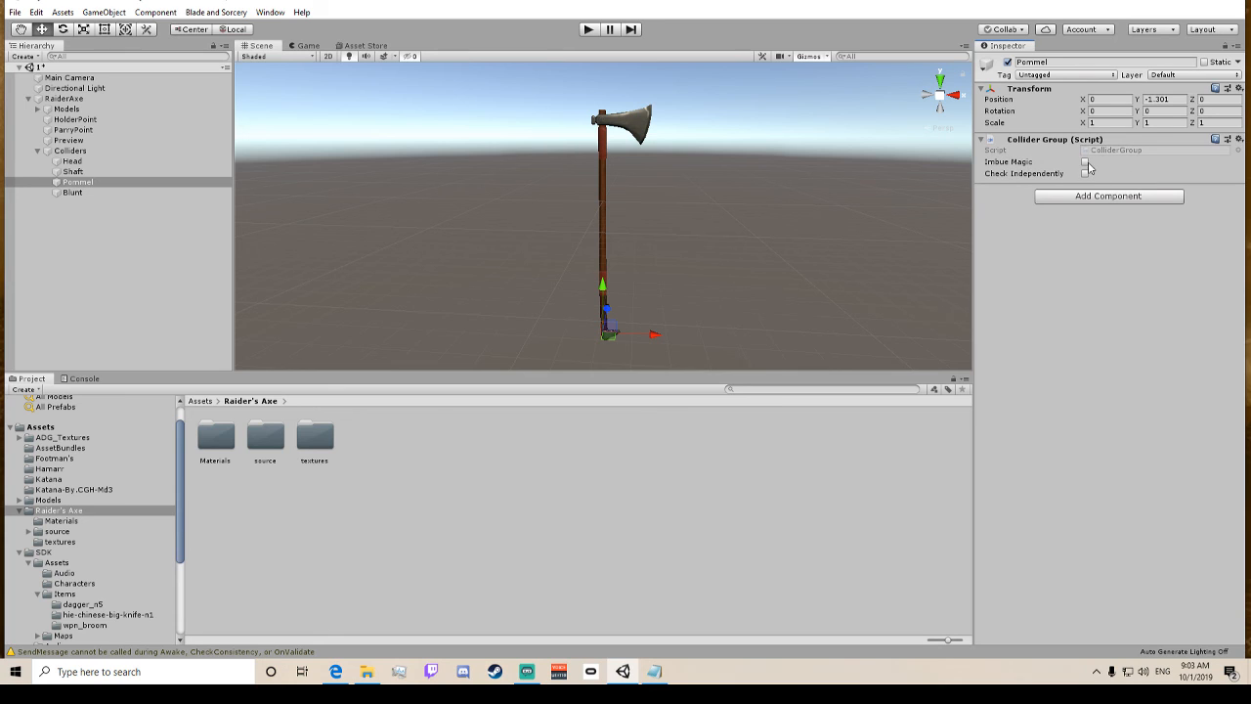
click(72, 171)
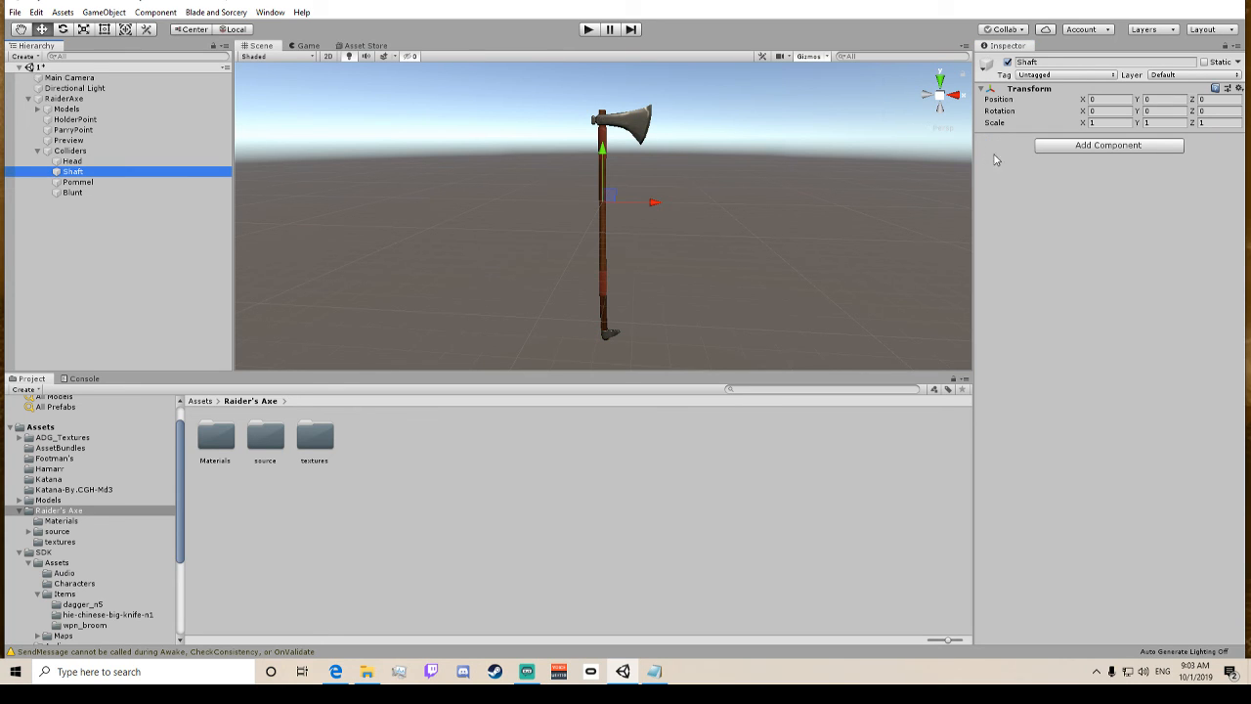
click(1152, 146)
click(1061, 196)
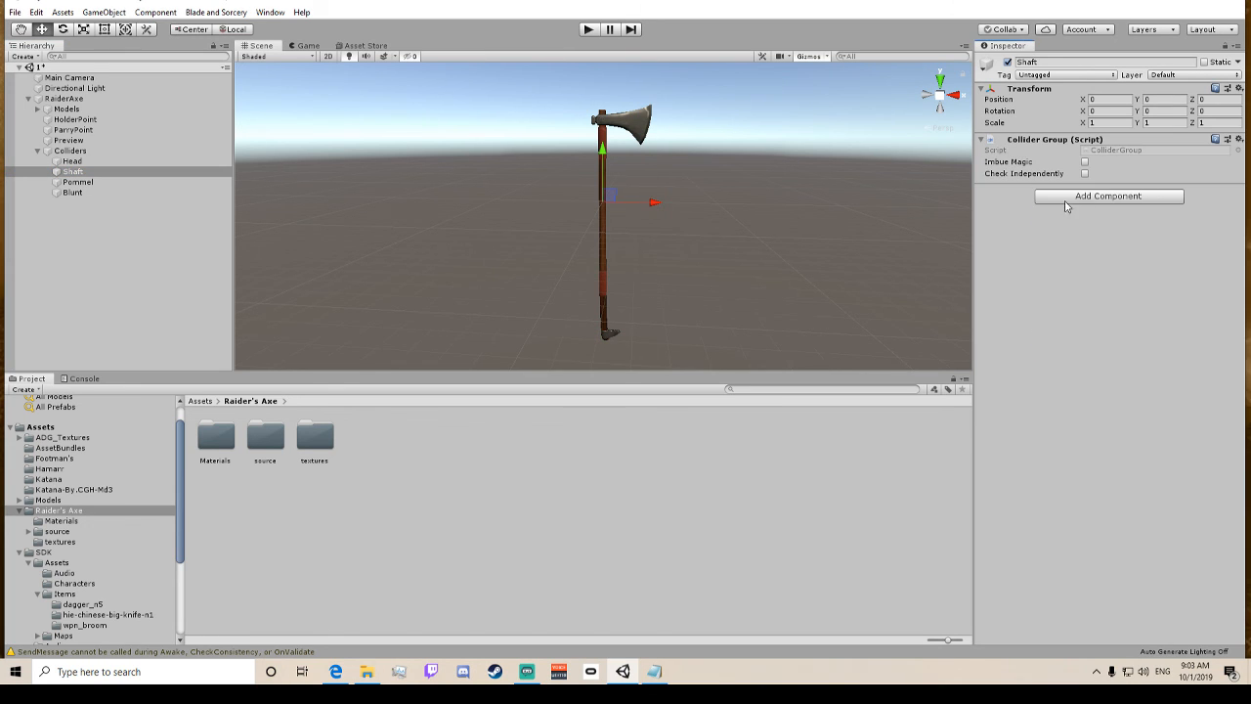
Add a Collider Group component to Head and enable Imbue Magic on it.
click(72, 160)
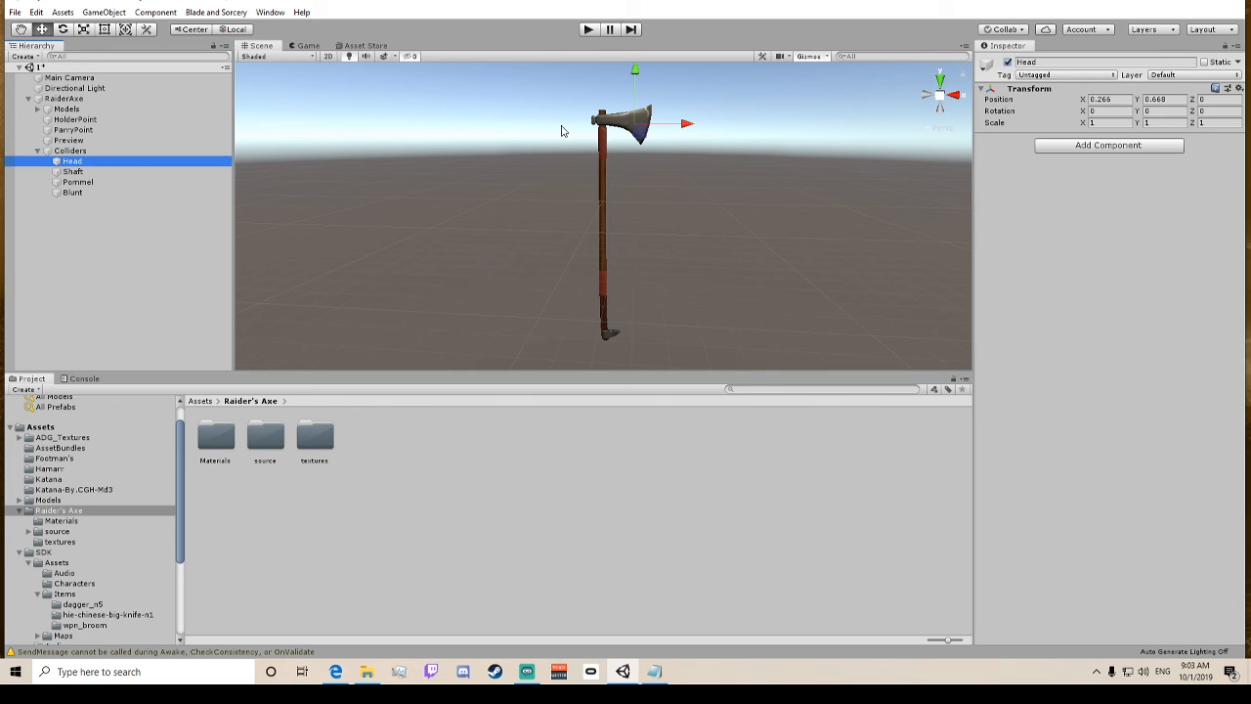
click(1060, 147)
click(1047, 199)
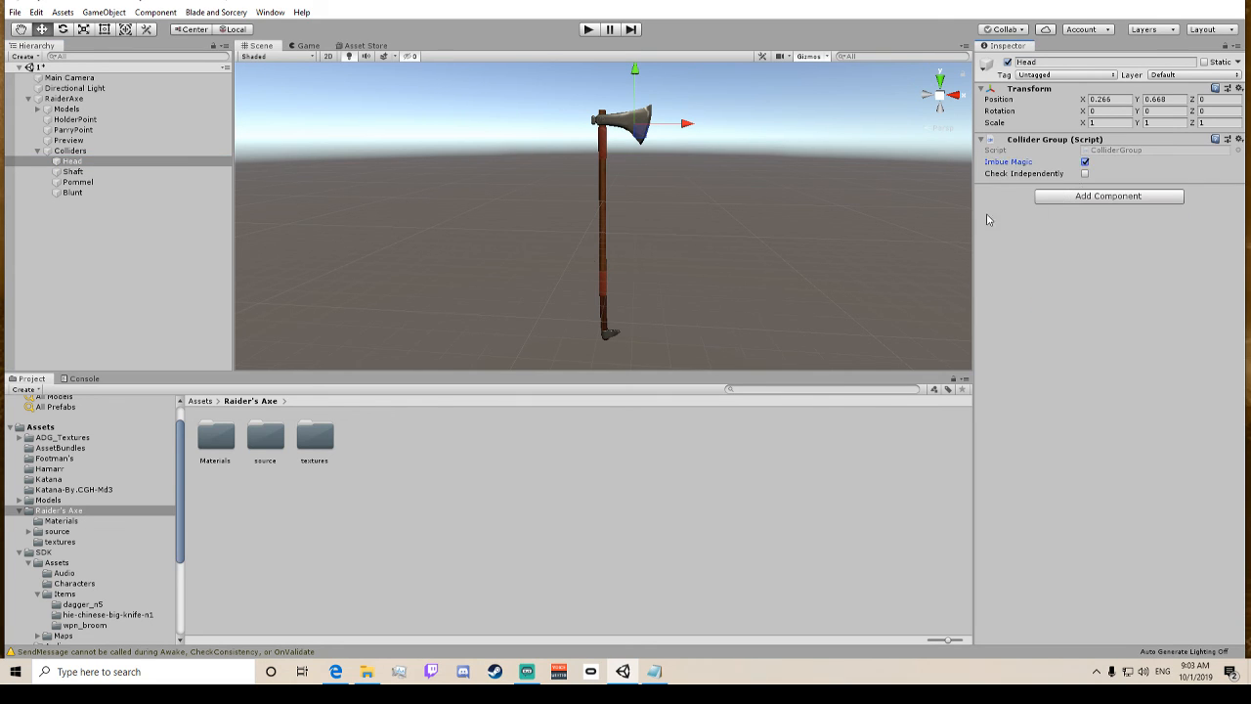
Create one empty child object under the Head collider group and one under Shaft.
middle_drag(684, 252, 682, 256)
scroll(683, 256, up, 5)
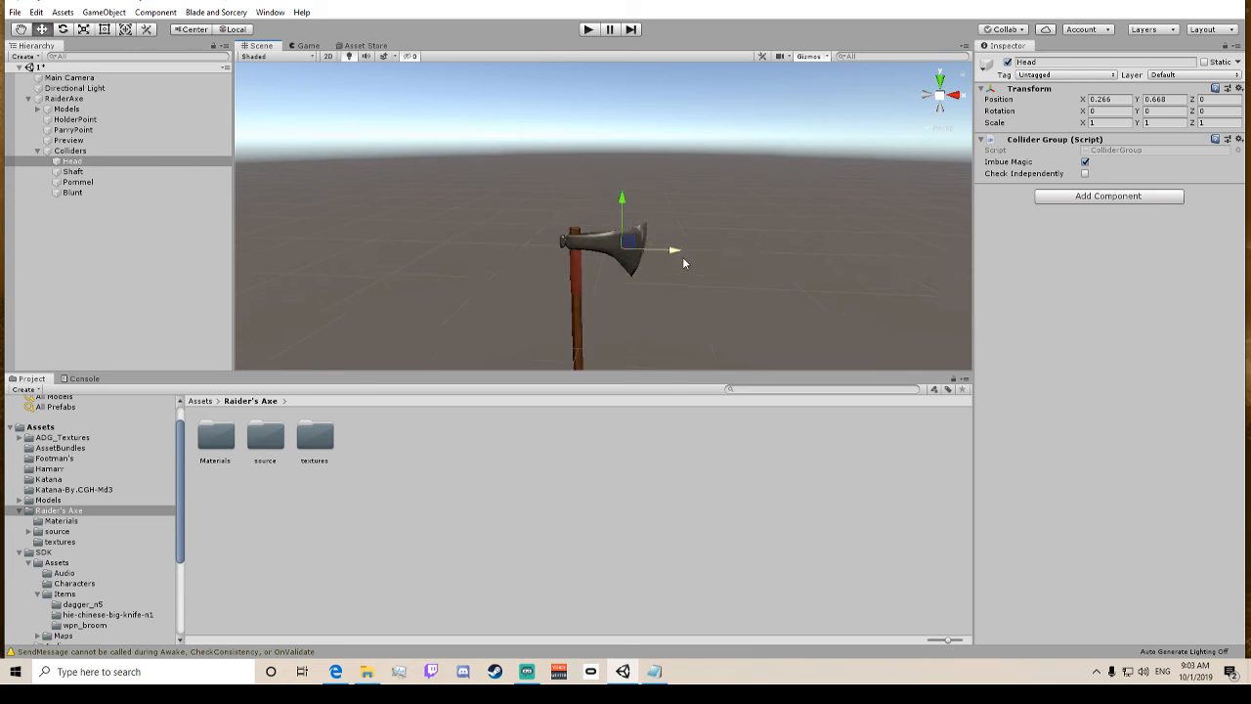
right_click(105, 161)
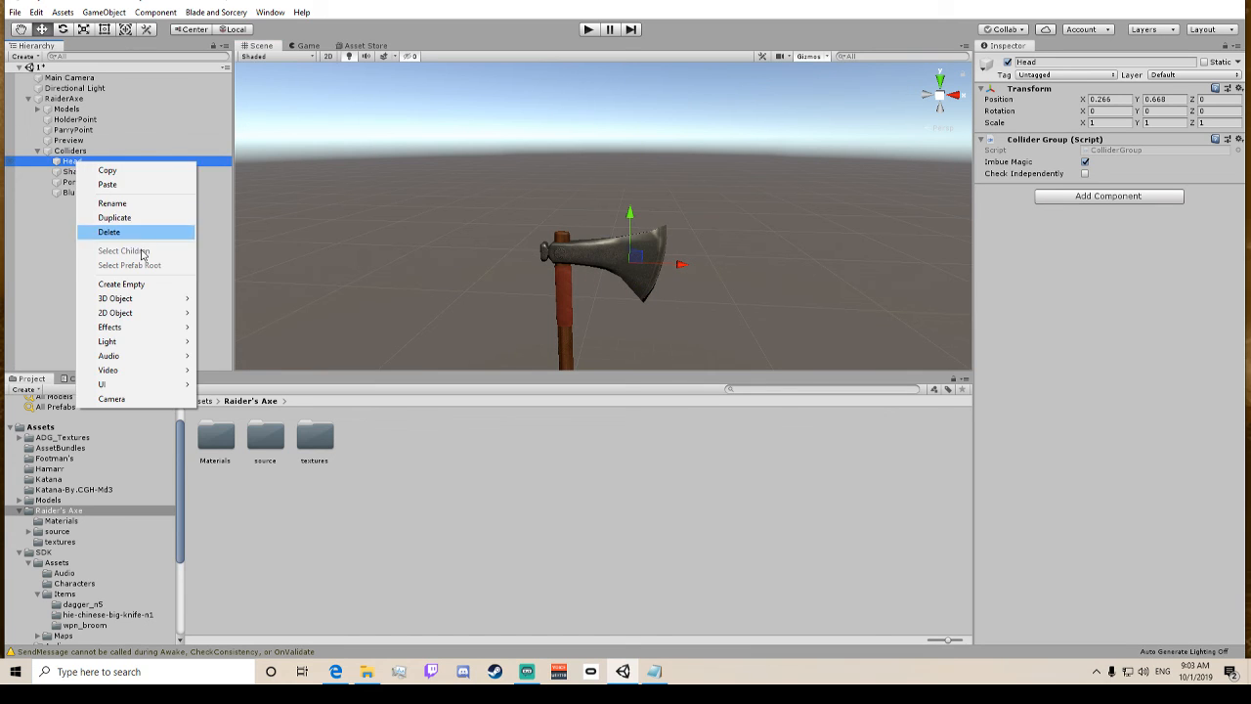
click(127, 284)
click(72, 182)
right_click(72, 182)
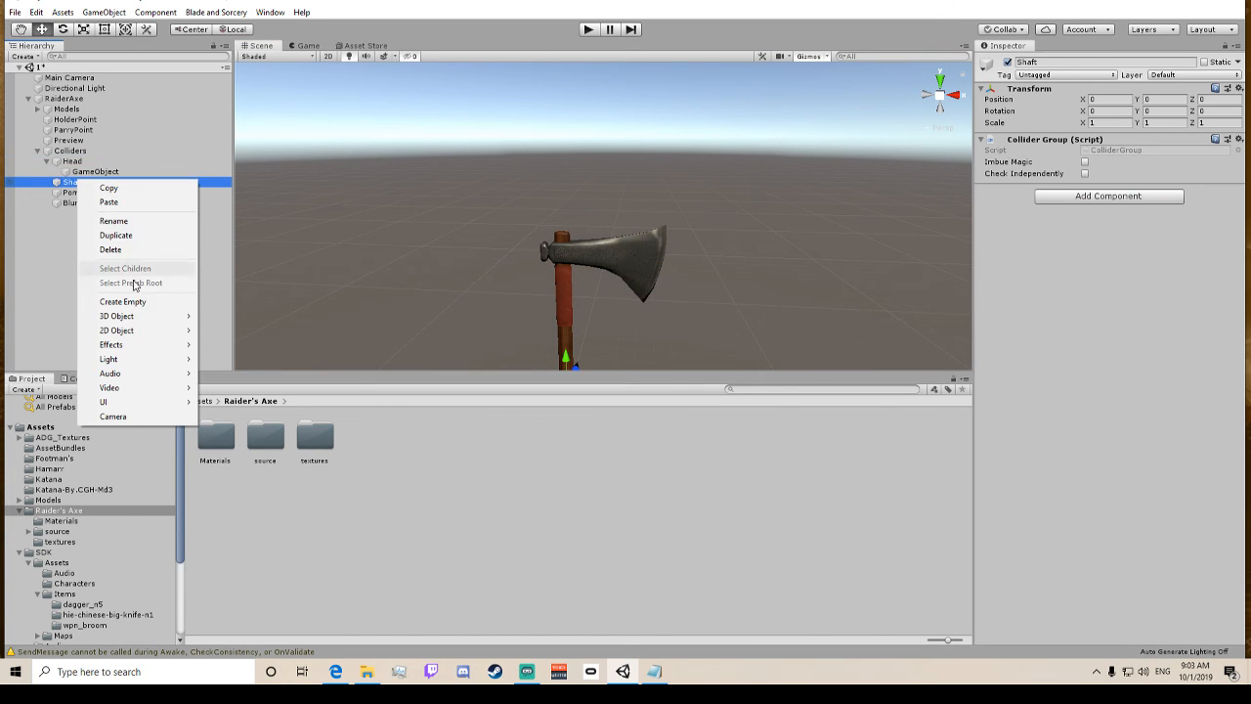
click(127, 301)
Create one empty child object under the Pommel collider group and one under Blunt.
click(78, 202)
right_click(78, 202)
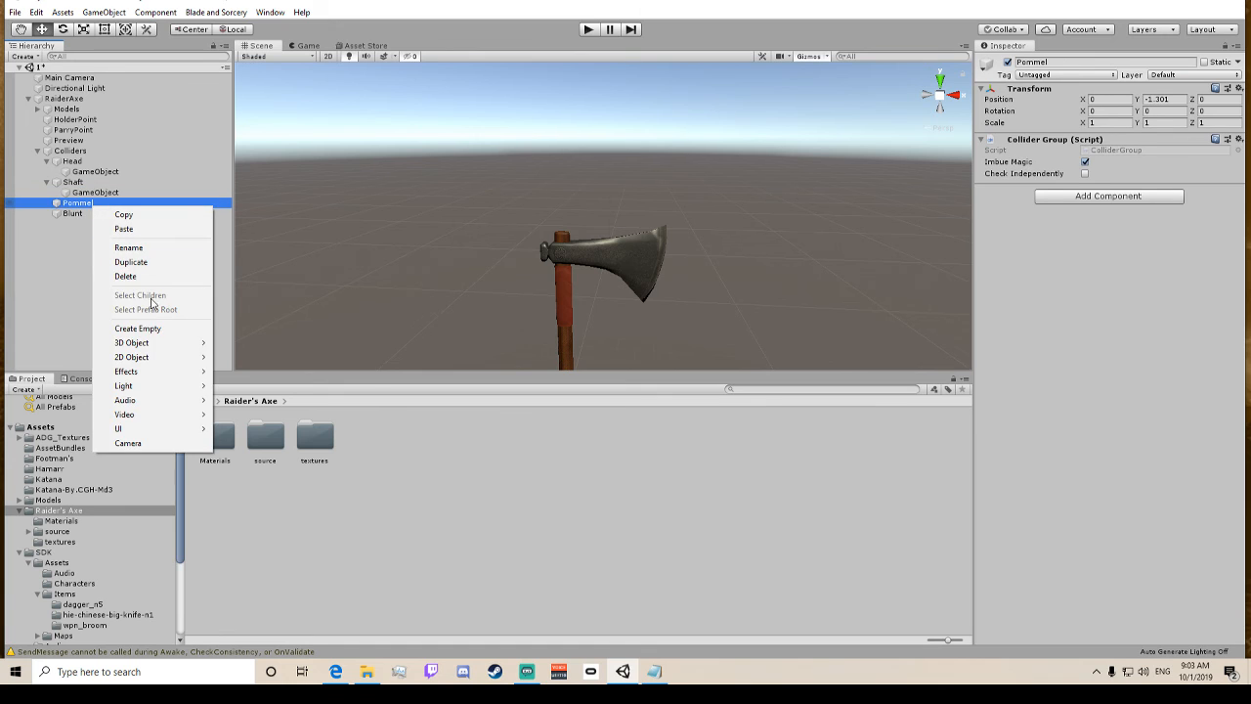
click(127, 327)
click(76, 224)
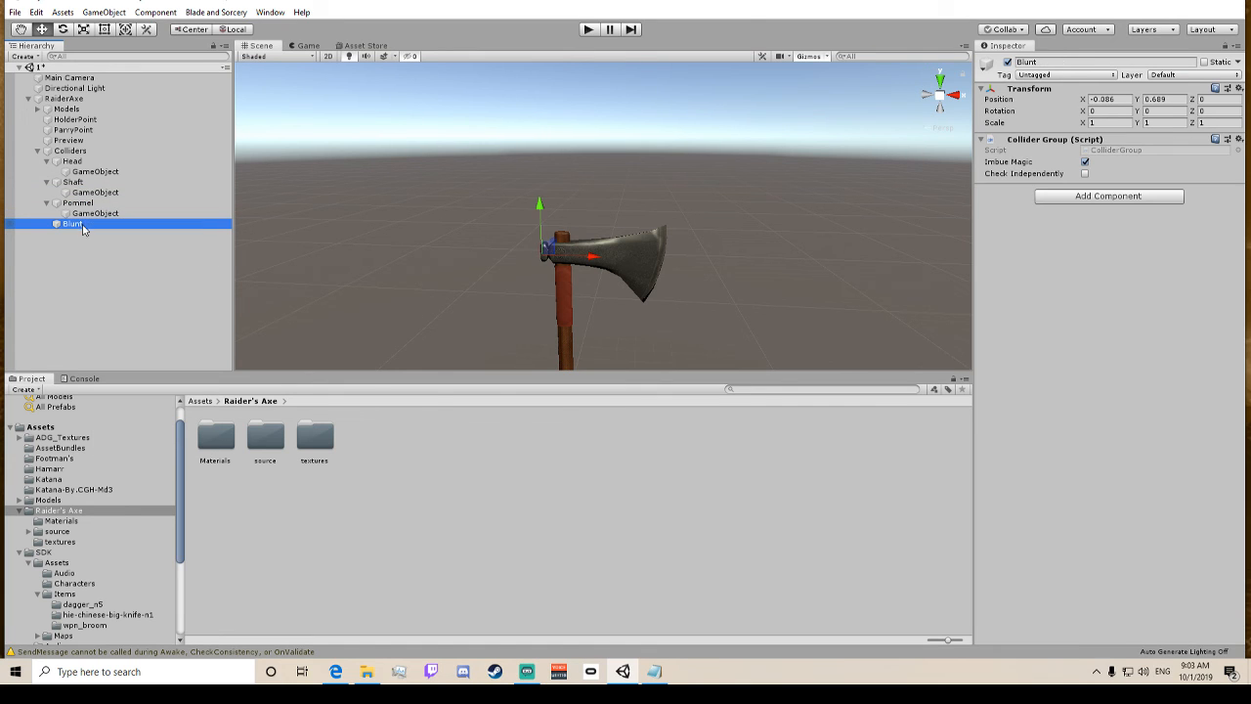
right_click(82, 225)
click(128, 348)
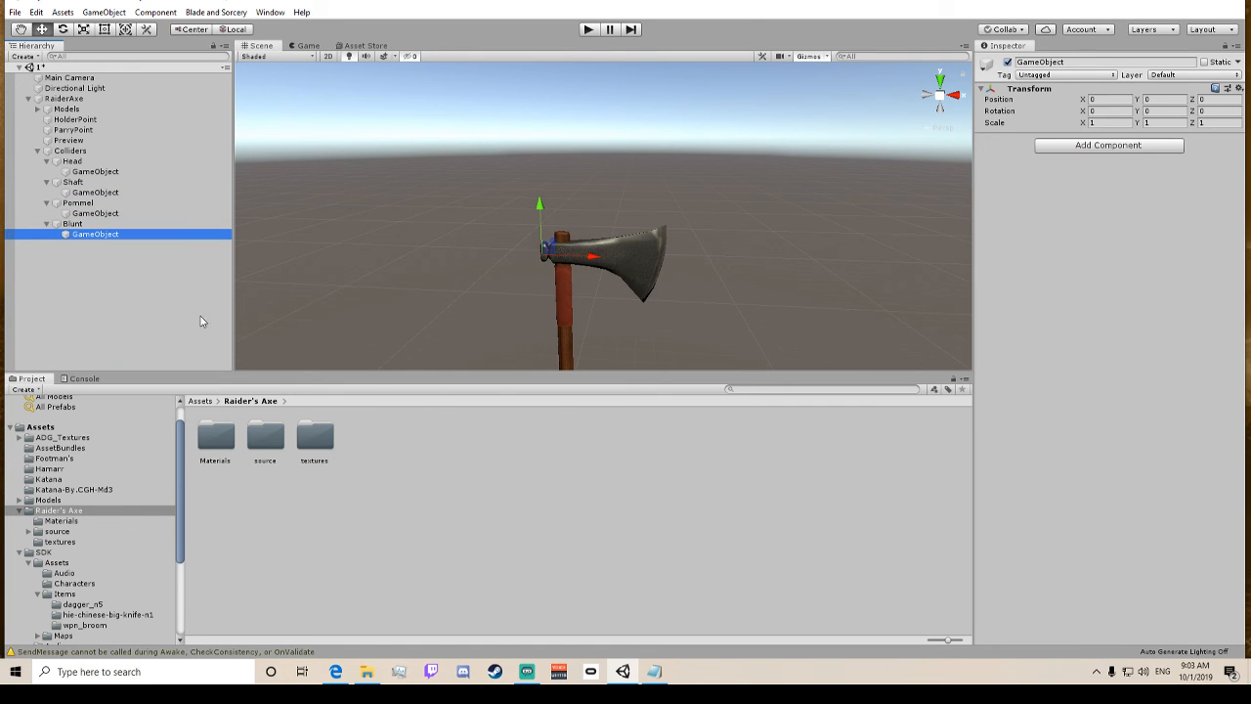
Add a Capsule Collider component to the empty child object of Shaft.
middle_drag(448, 232, 473, 185)
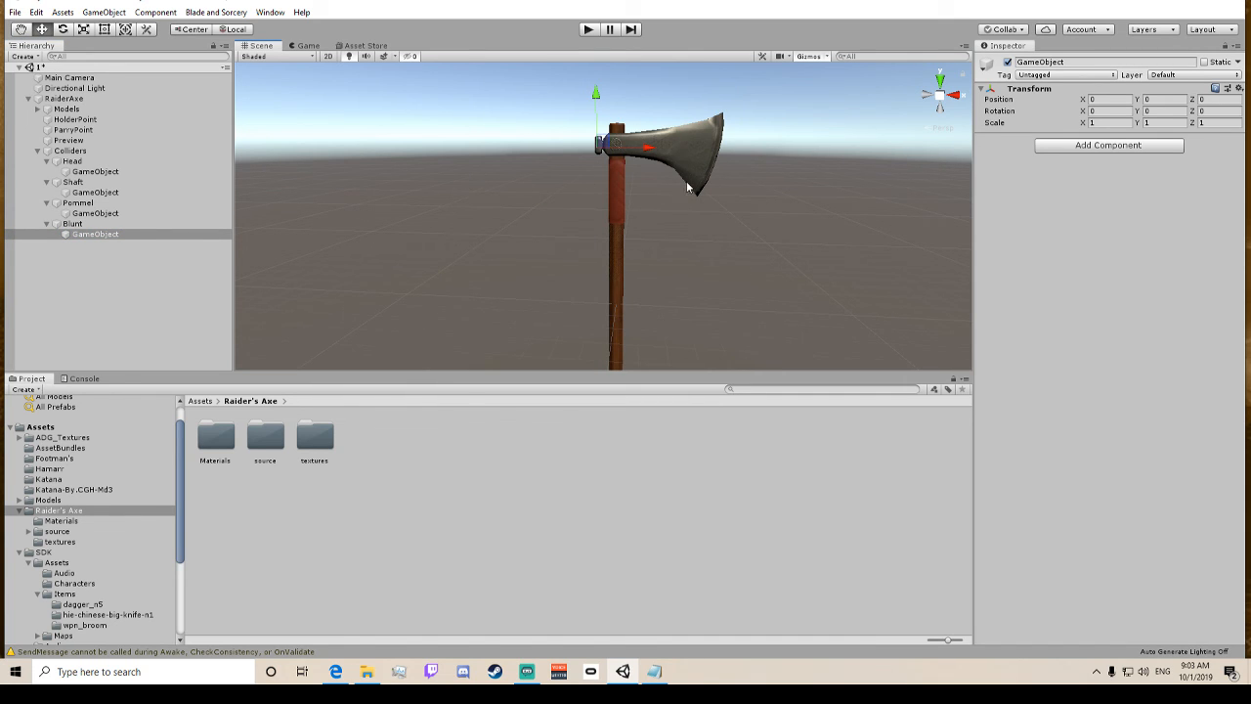
middle_drag(688, 186, 650, 203)
scroll(650, 203, up, 3)
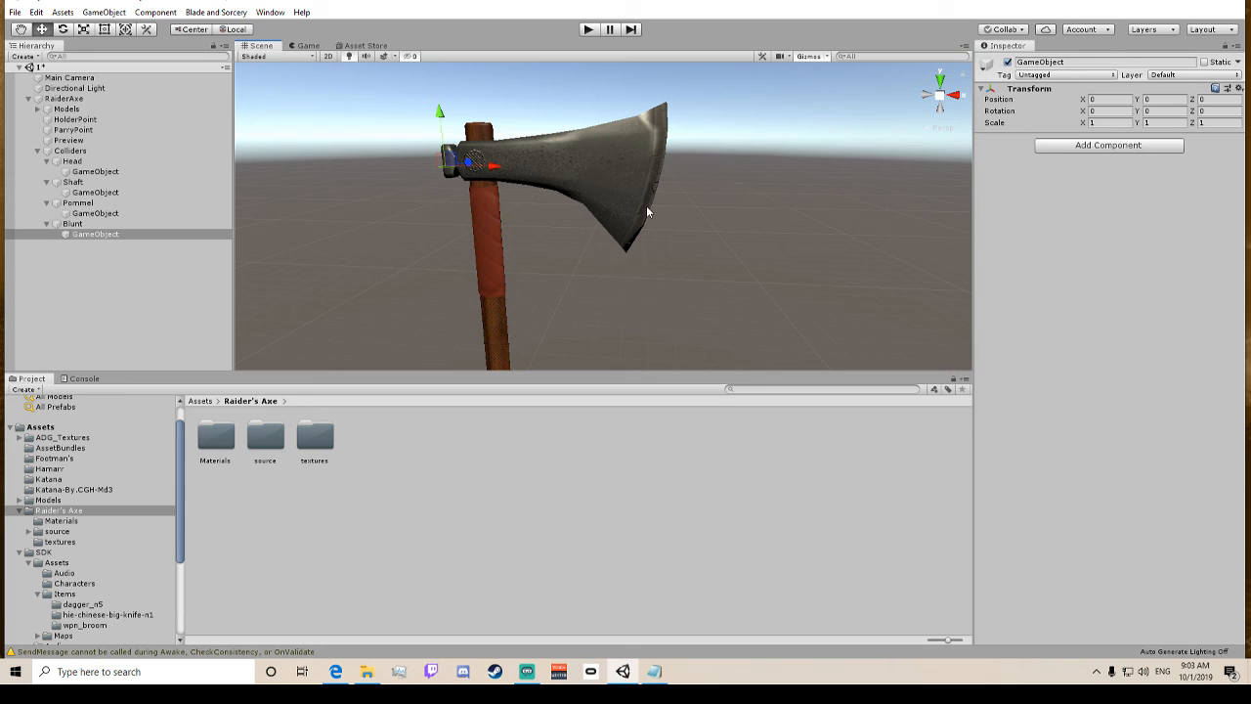
click(47, 163)
double_click(82, 183)
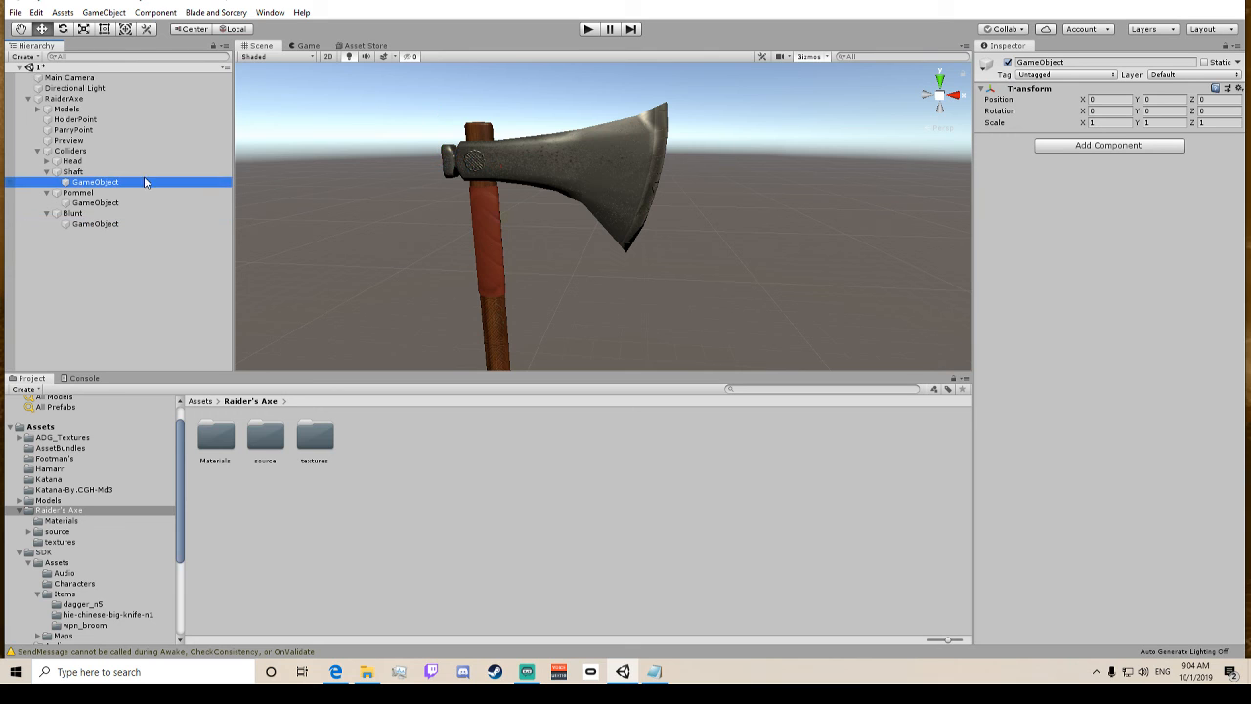
click(1048, 145)
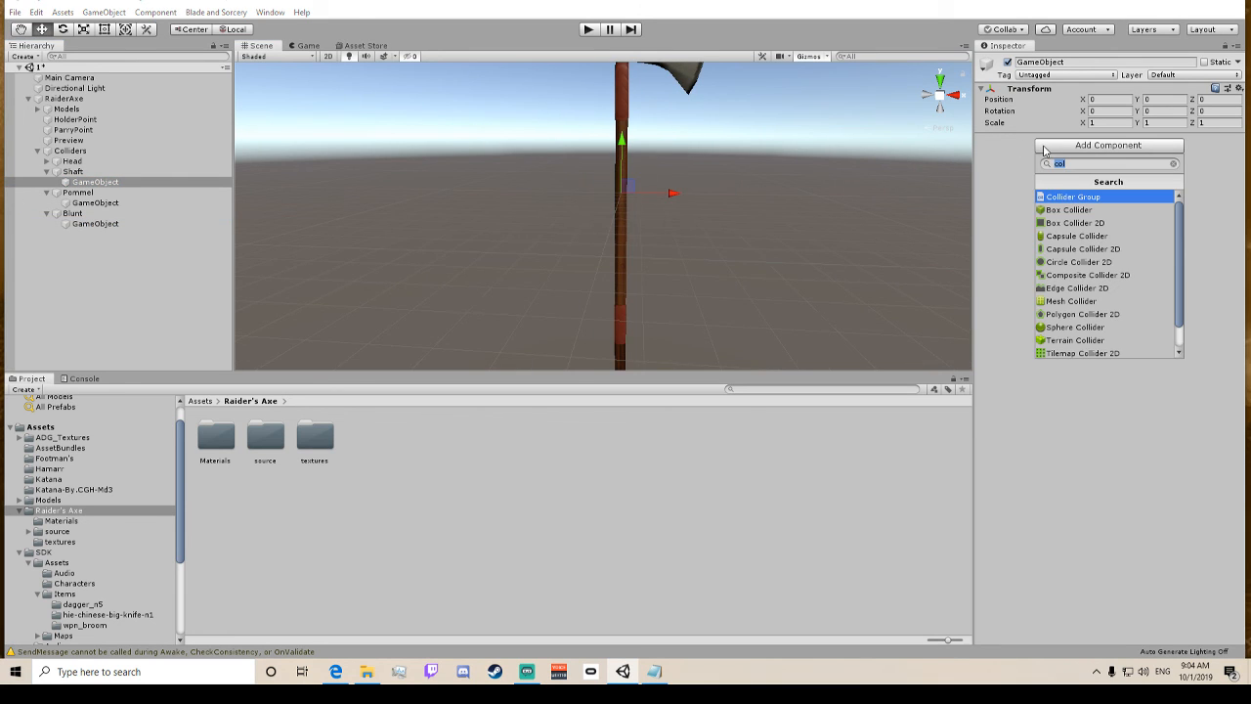
click(1072, 237)
Set the shaft capsule collider's height to 2.3 and move its object down along the handle to about Y -0.185.
scroll(835, 184, down, 3)
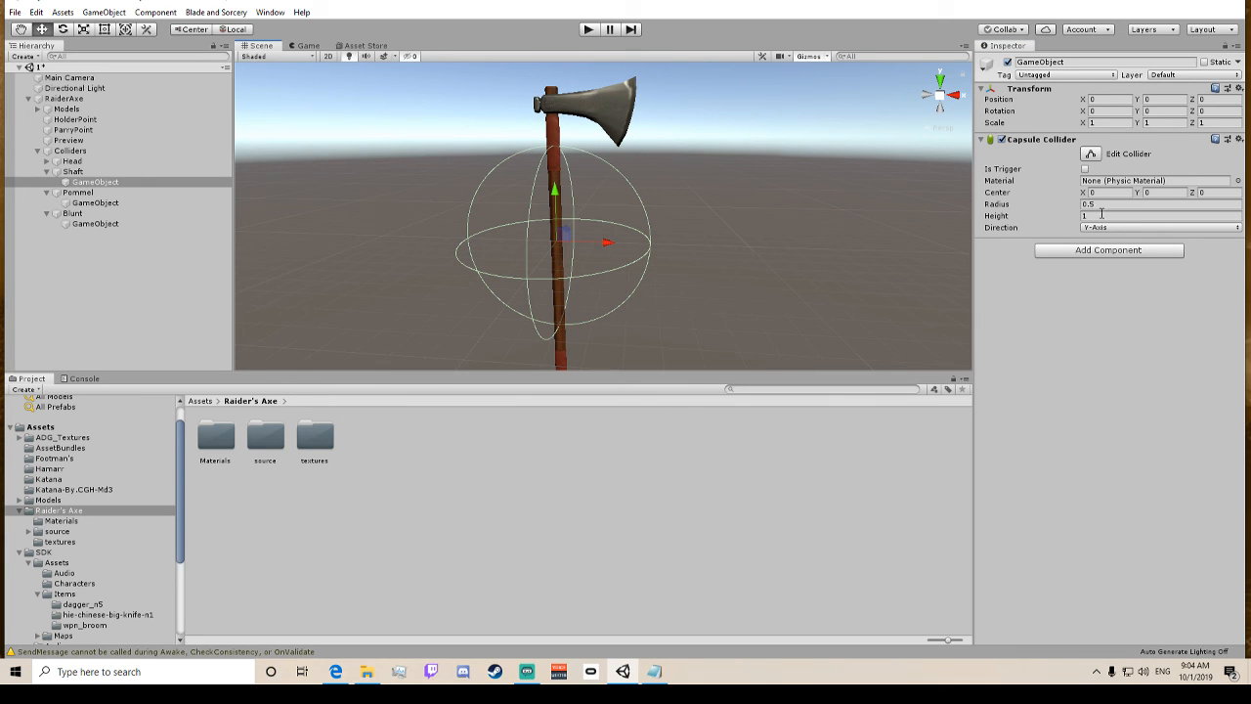
click(1102, 214)
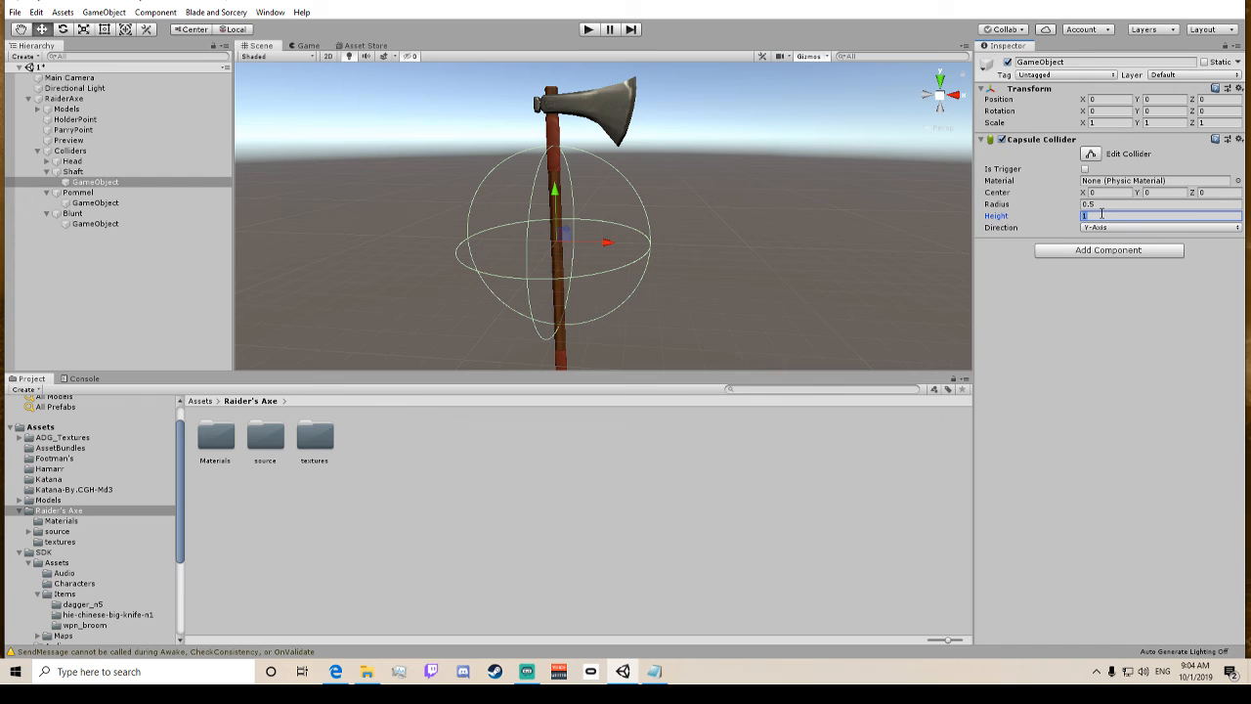
text(2.)
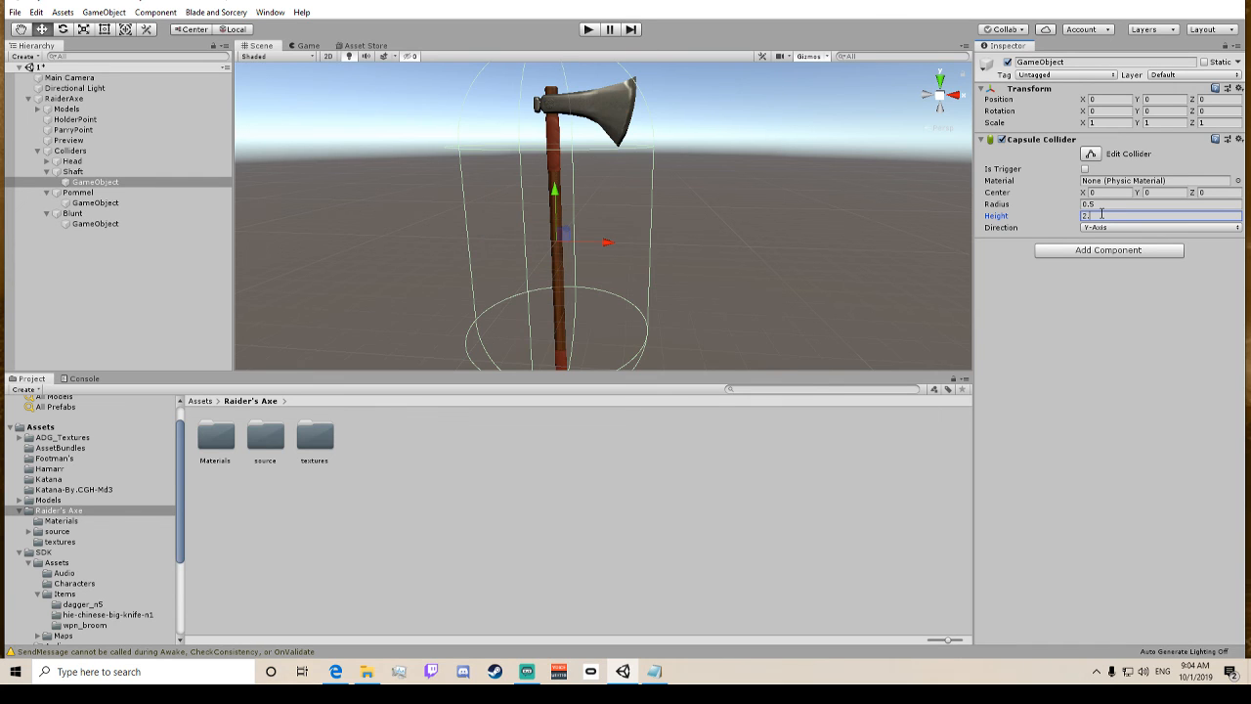
text(3)
scroll(878, 163, down, 3)
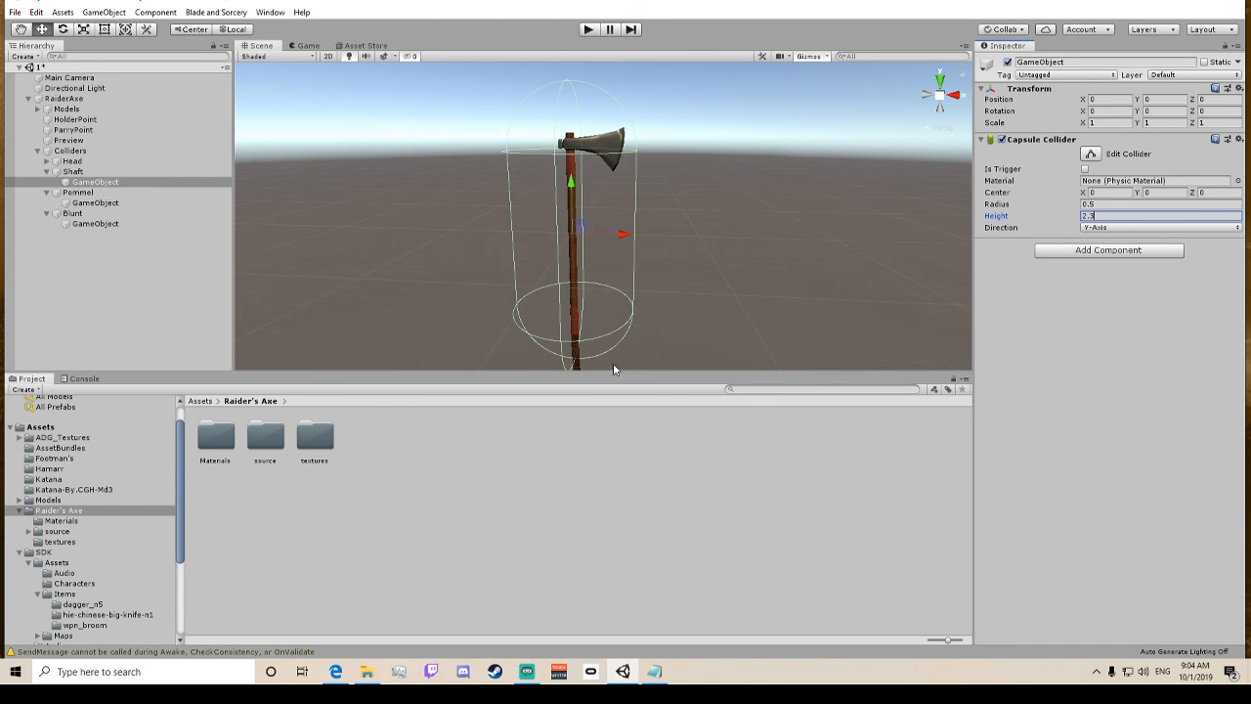
middle_drag(616, 364, 654, 283)
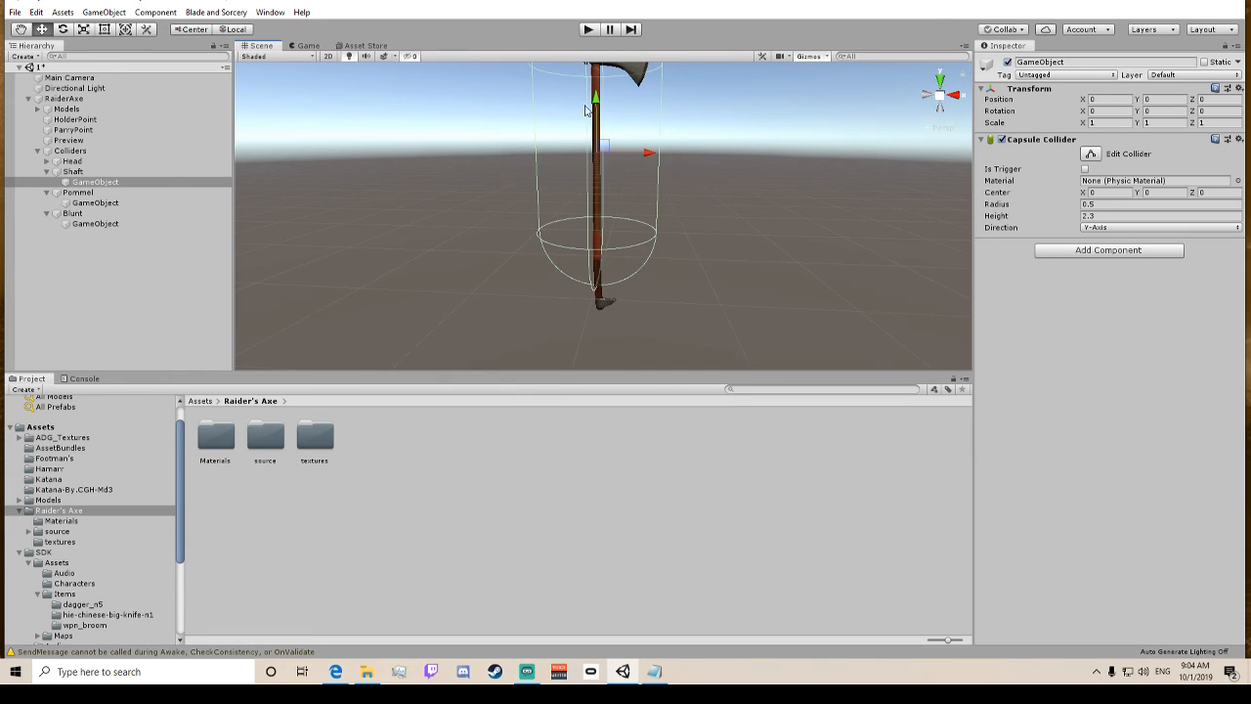
drag(592, 101, 596, 126)
middle_drag(767, 107, 778, 118)
Reshape the shaft's capsule collider to a radius of about 0.03 and shorten its upper end to a height of about 2.13.
click(1089, 154)
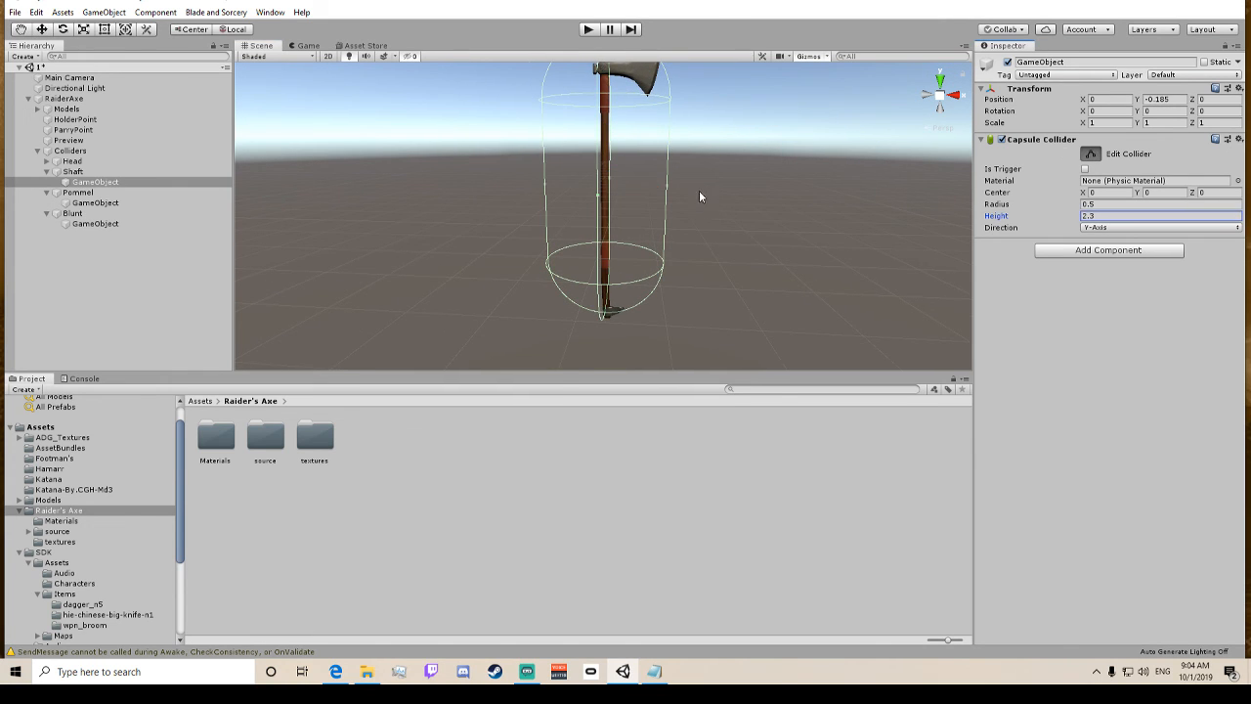
drag(668, 191, 598, 182)
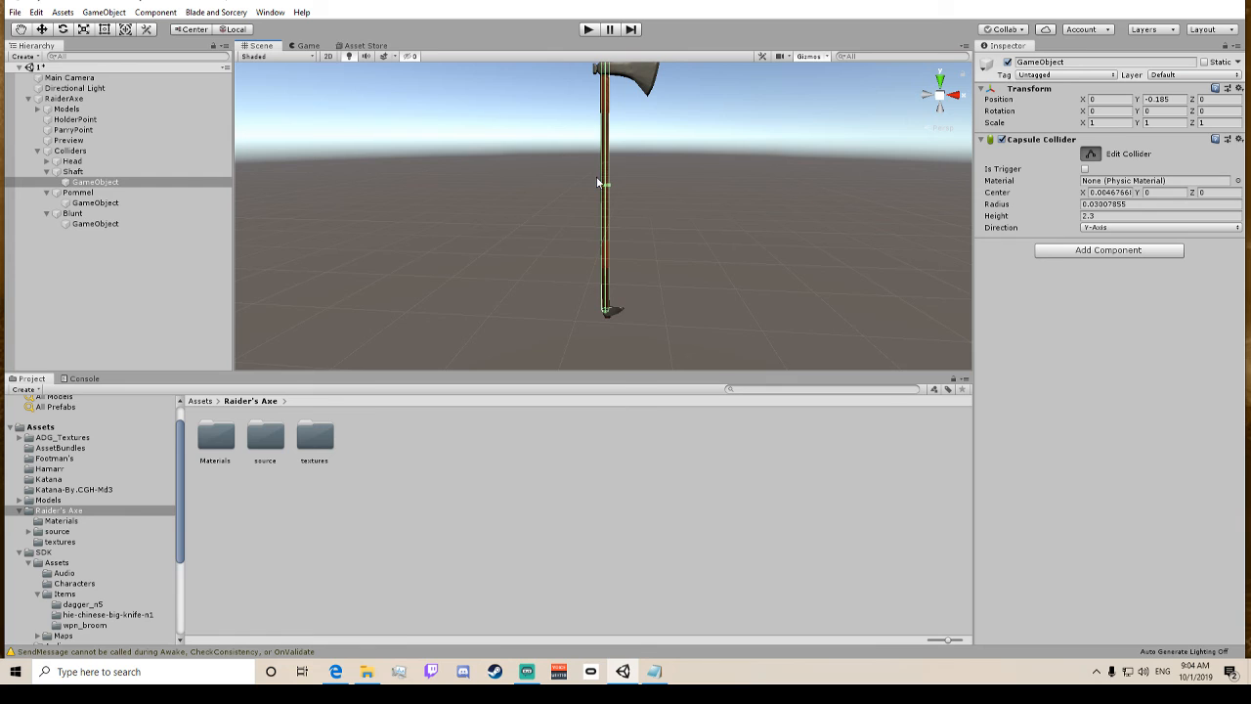
middle_drag(650, 90, 665, 161)
scroll(665, 160, up, 5)
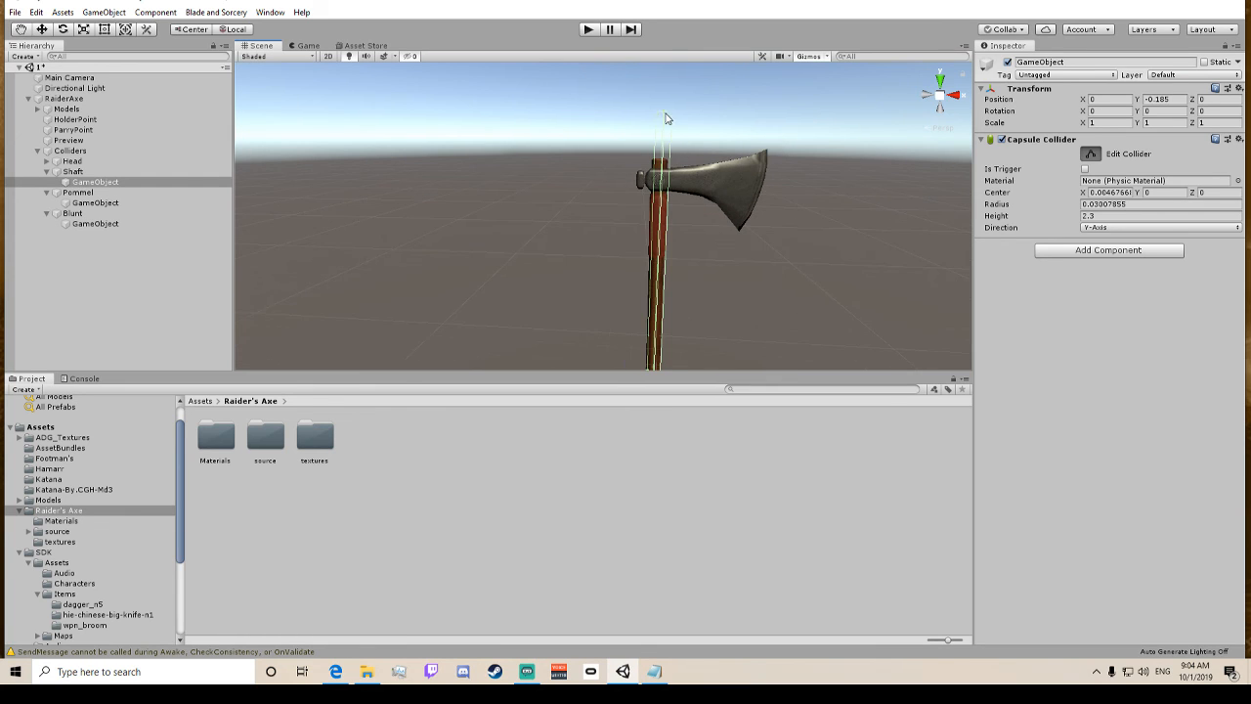
drag(666, 118, 661, 159)
Narrow the shaft's capsule collider along Z to fit the handle's thickness, giving a radius of about 0.025.
middle_drag(753, 230, 732, 252)
scroll(701, 182, up, 3)
right_drag(732, 255, 647, 241)
middle_drag(778, 231, 635, 231)
right_drag(636, 232, 373, 238)
right_drag(737, 194, 764, 237)
middle_drag(763, 236, 732, 229)
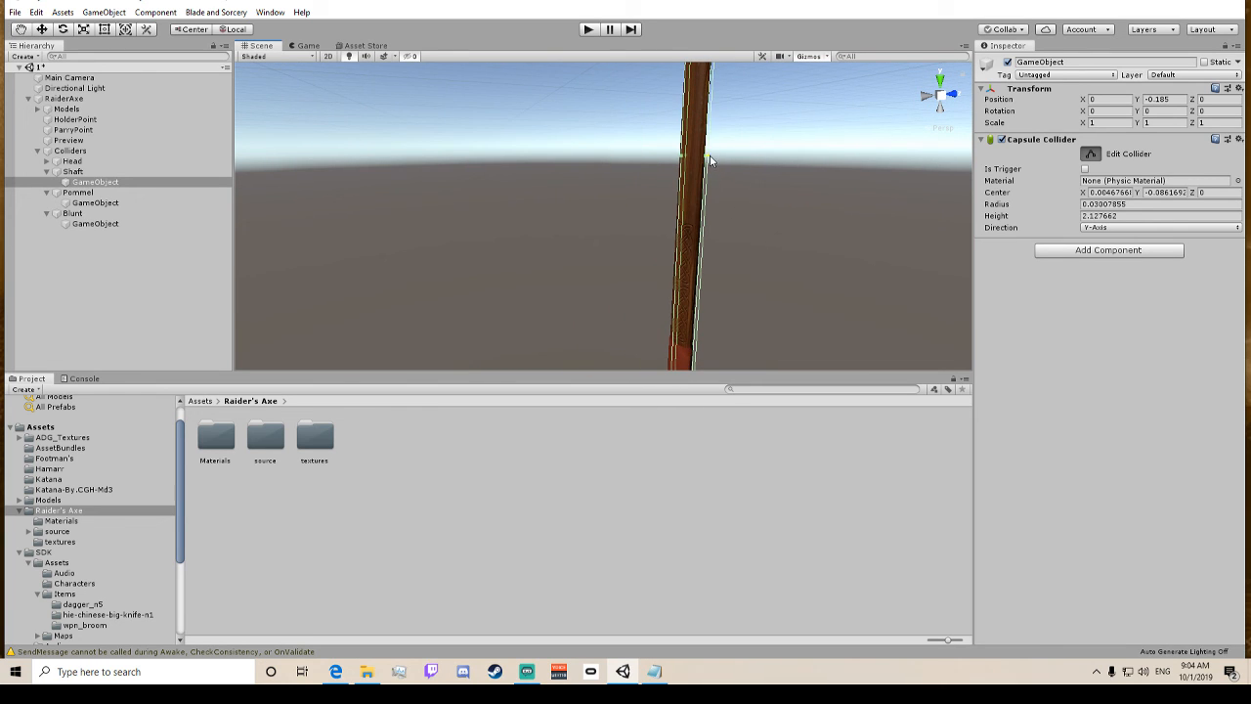
drag(710, 161, 707, 162)
Set the Z rotation of the Models object to -10.
middle_drag(713, 161, 681, 164)
mouse_move(681, 170)
alt+right_down()
mouse_move(676, 326)
mouse_move(690, 158)
alt+right_up()
middle_drag(689, 158, 673, 114)
alt+right_drag(674, 114, 676, 341)
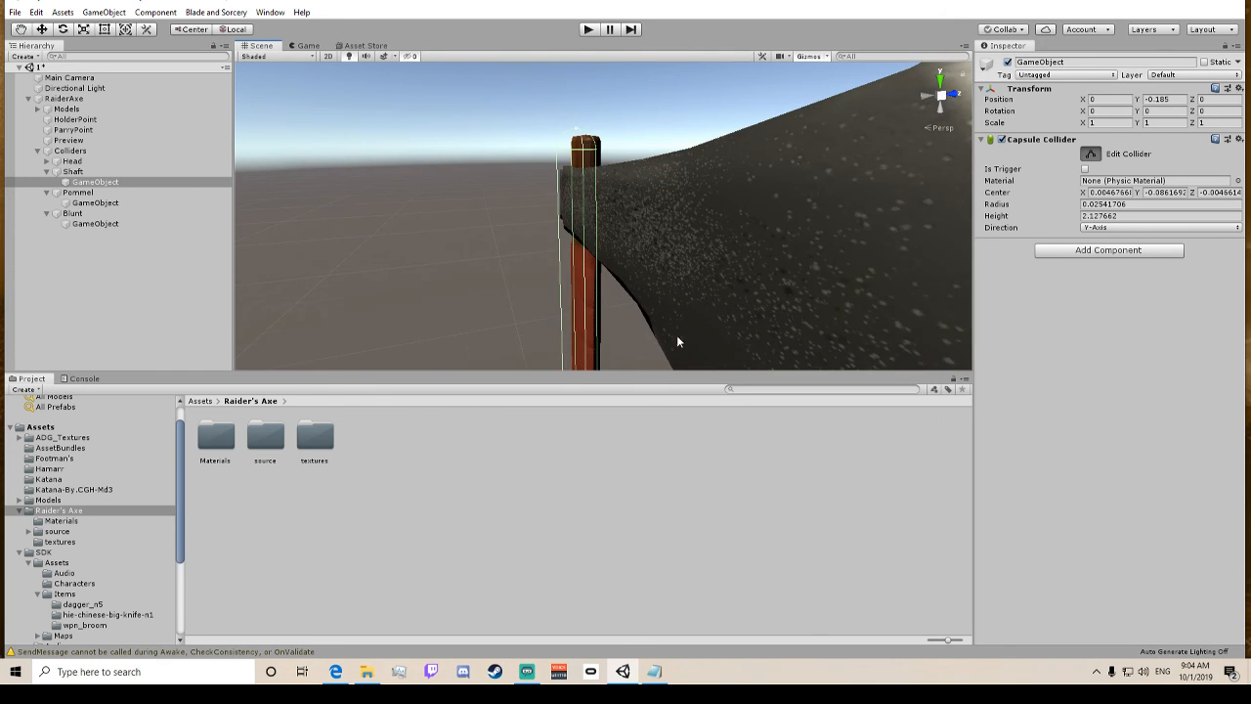
click(144, 108)
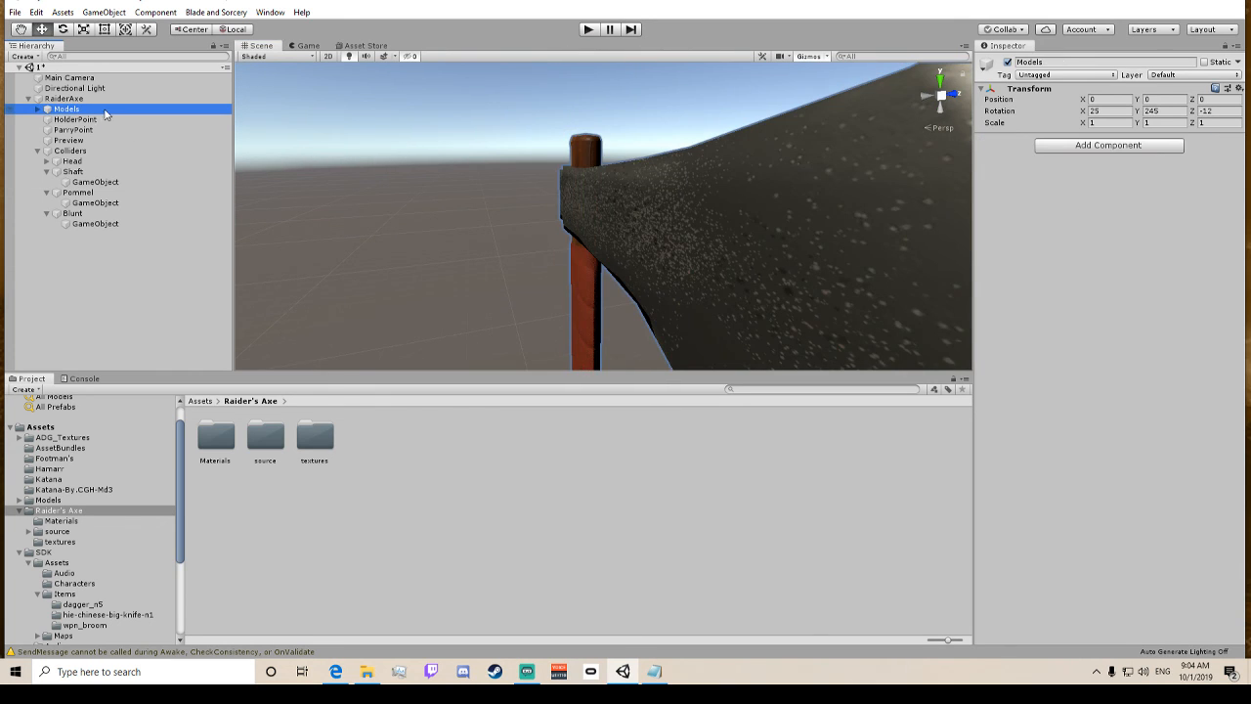
key(f)
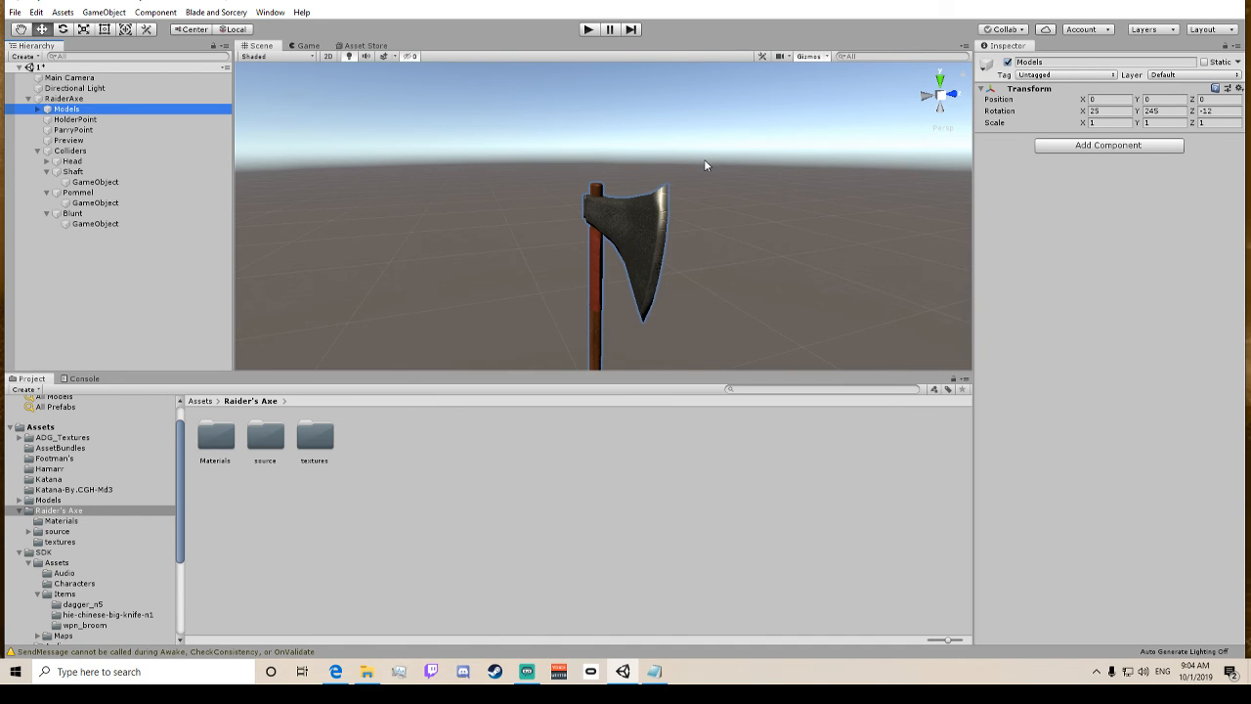
click(1216, 110)
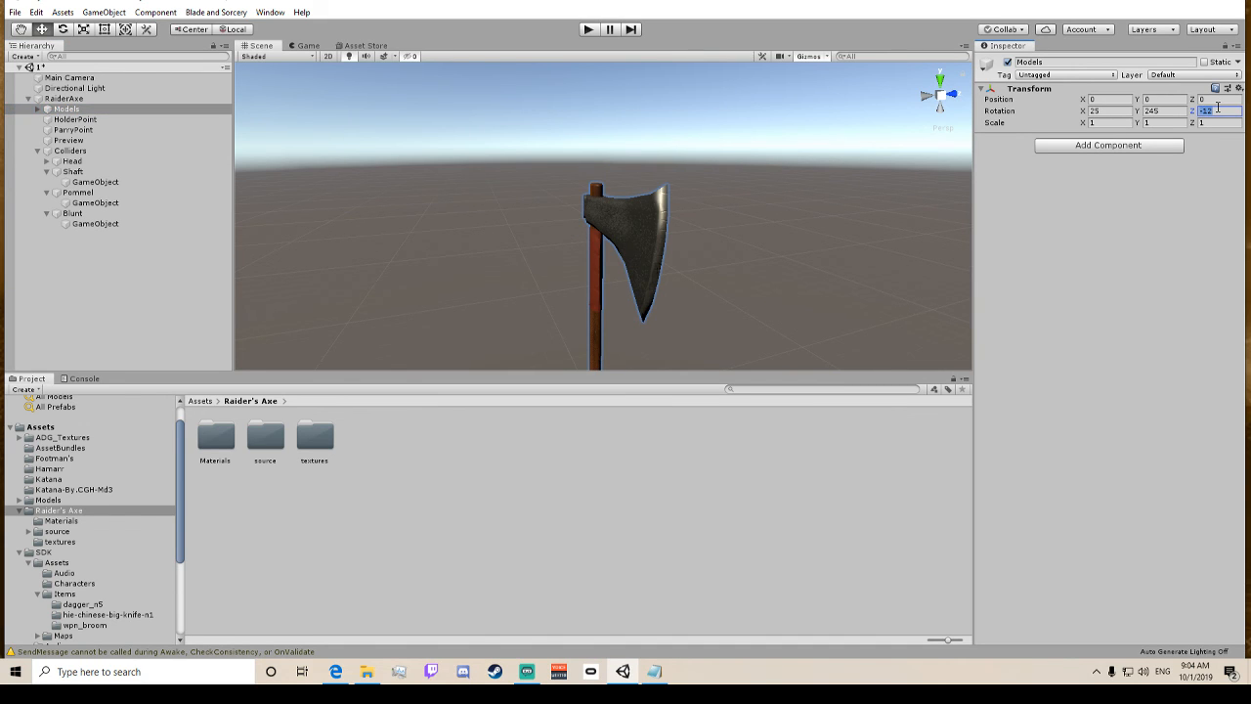
text(-1)
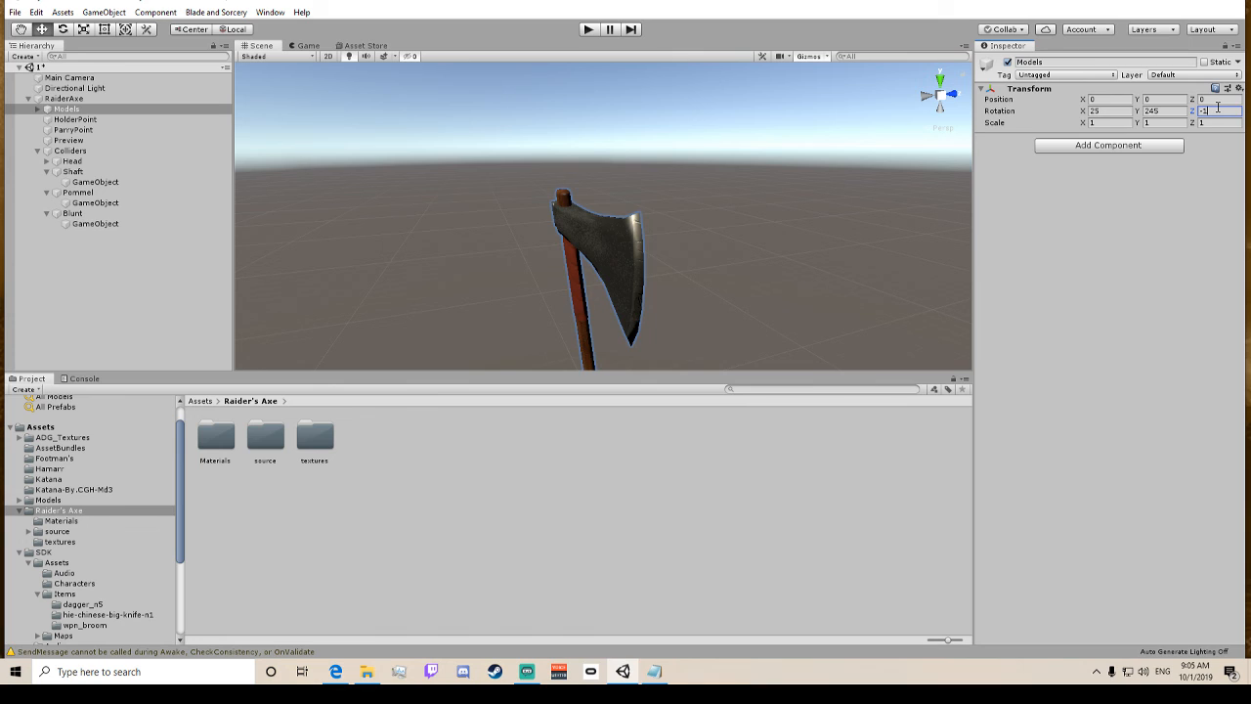
text(0)
key(BackSpace)
text(0)
key(BackSpace)
text(0)
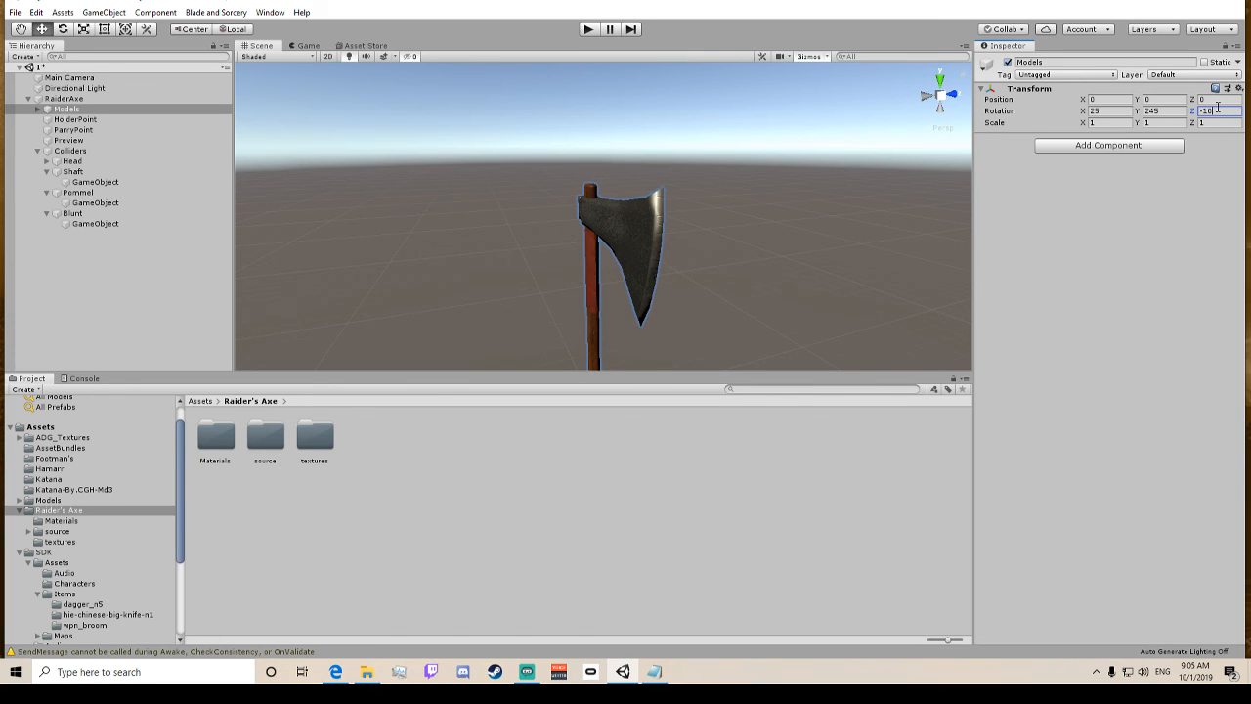
Compare the shaft collider with the handle's lower end and set the Z rotation of Models to -13.
click(69, 150)
key(f)
middle_drag(564, 197, 587, 78)
middle_drag(643, 223, 651, 61)
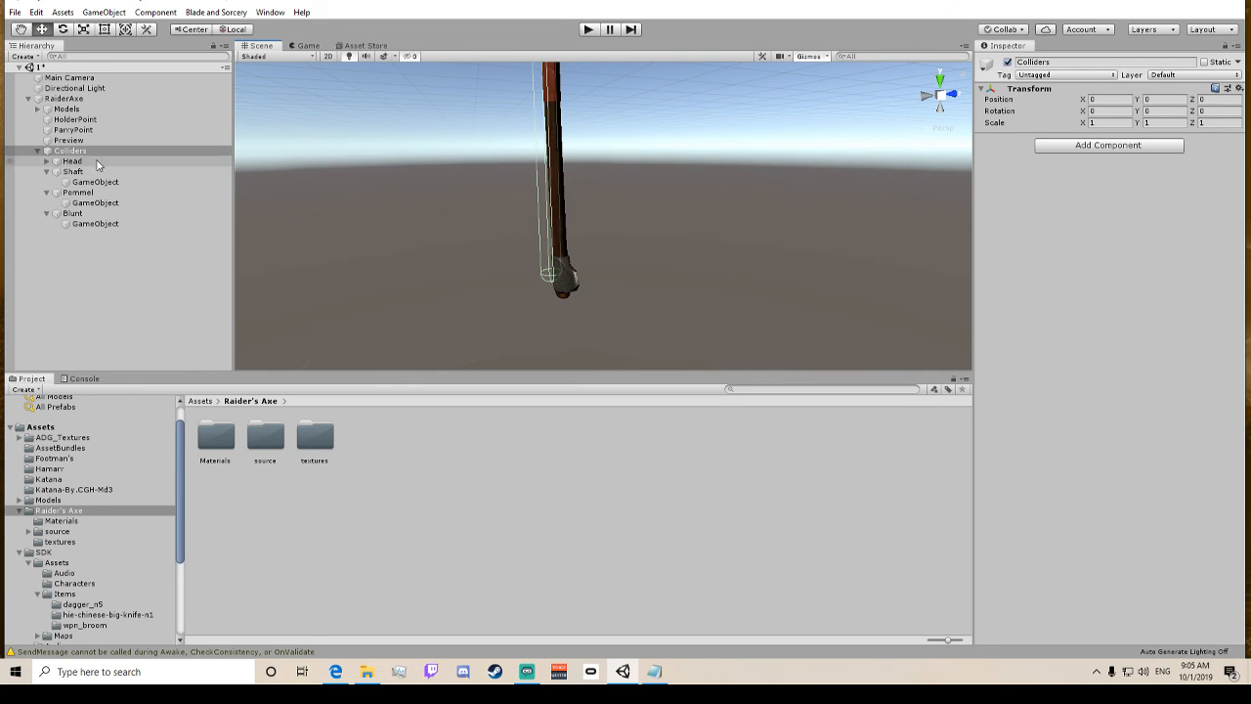
click(86, 109)
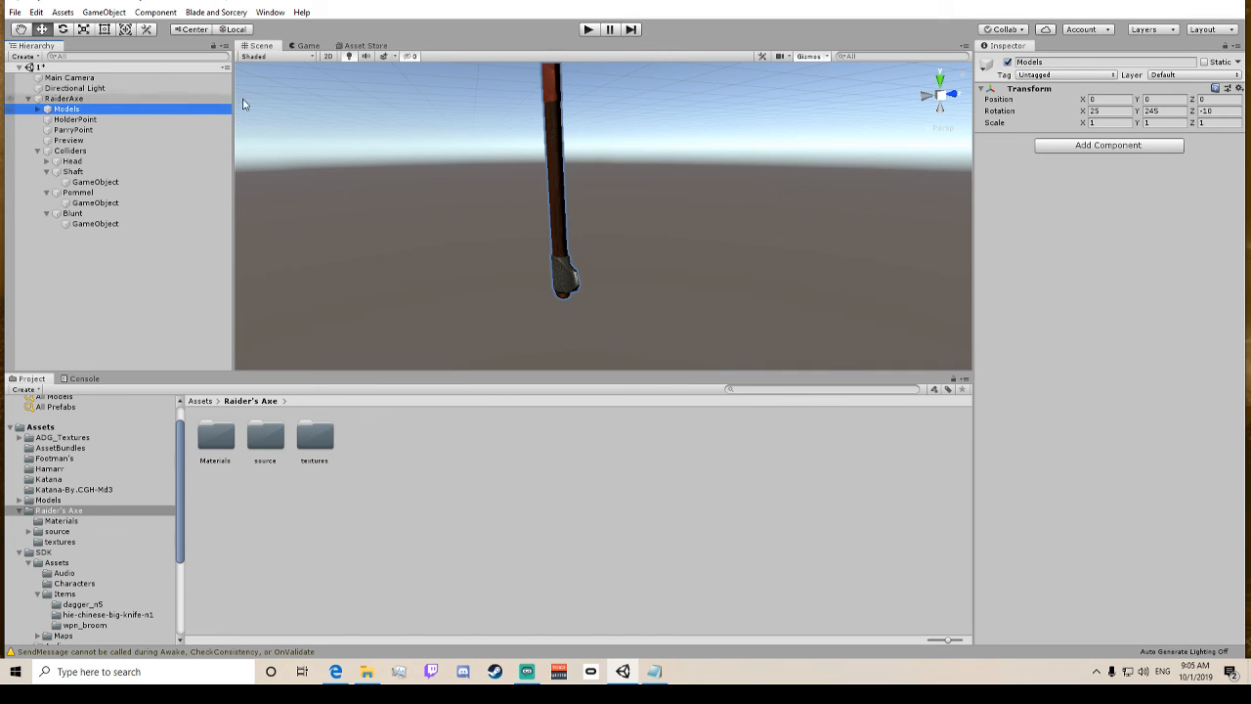
click(1216, 110)
click(1216, 111)
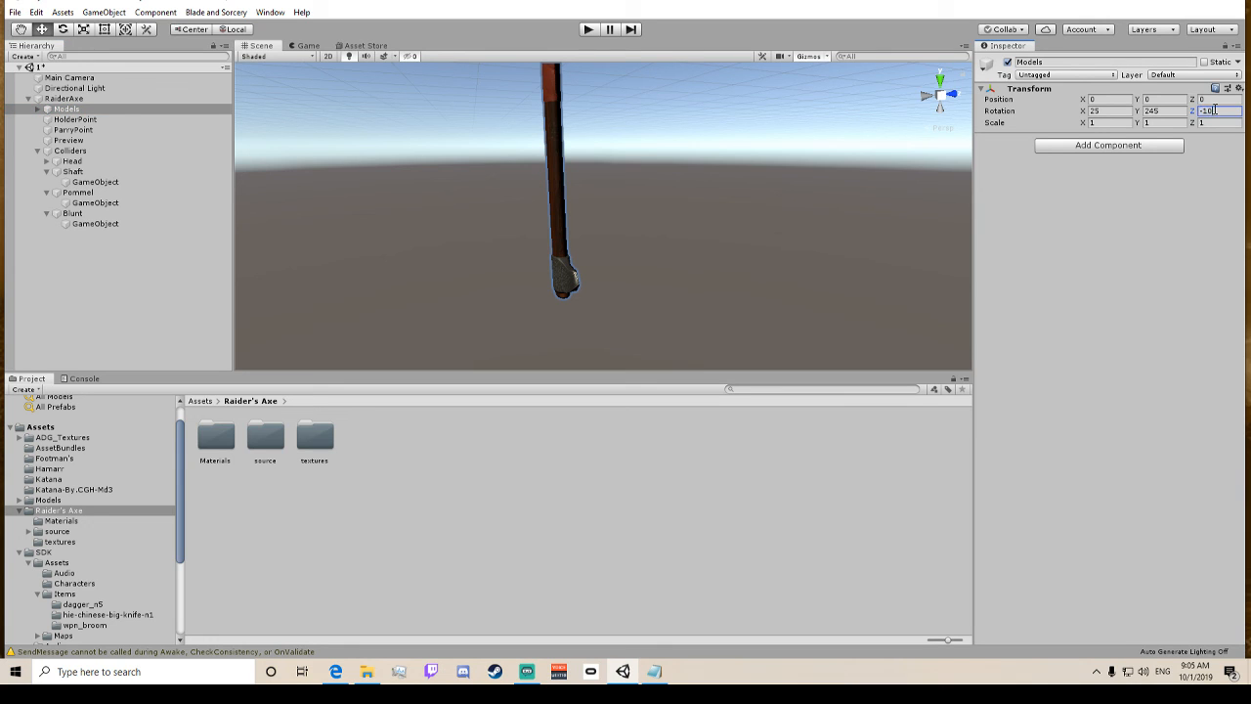
key(BackSpace)
text(3)
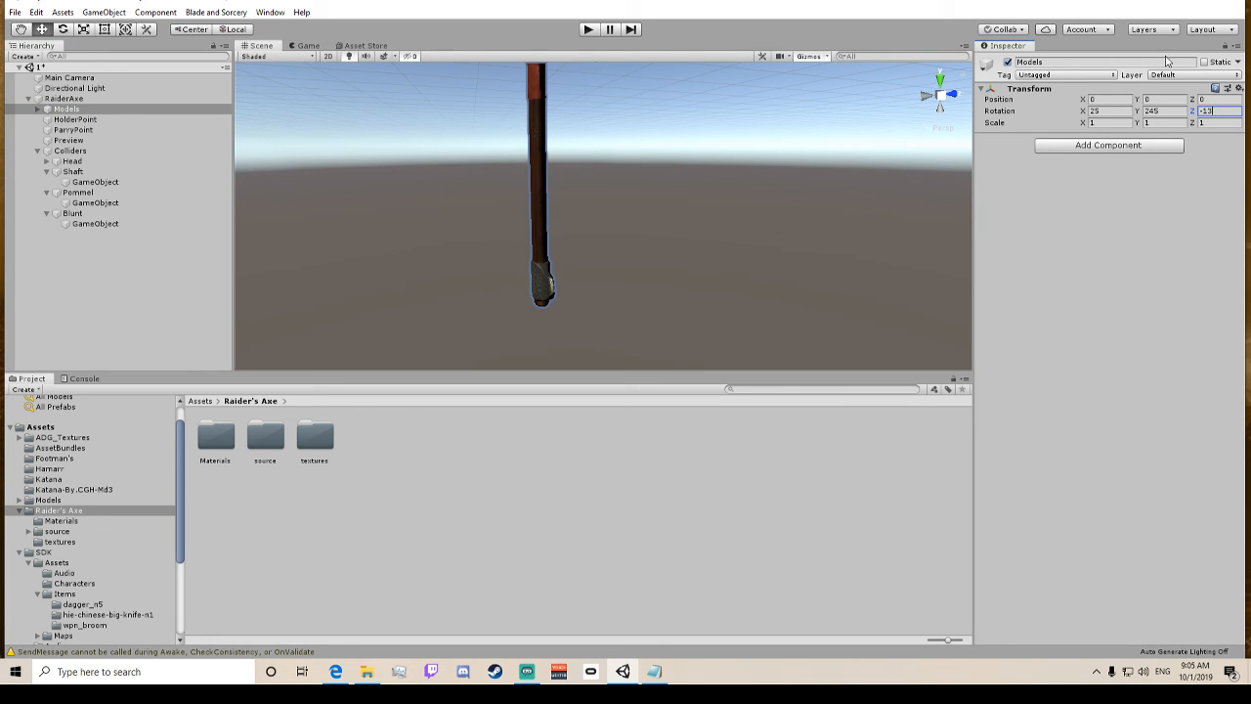
Rotate the Dane_Axe:pCylinder2 mesh under Models to about 2.8 degrees around Z to straighten the axe, and select Colliders to compare.
click(66, 150)
middle_drag(438, 122, 540, 313)
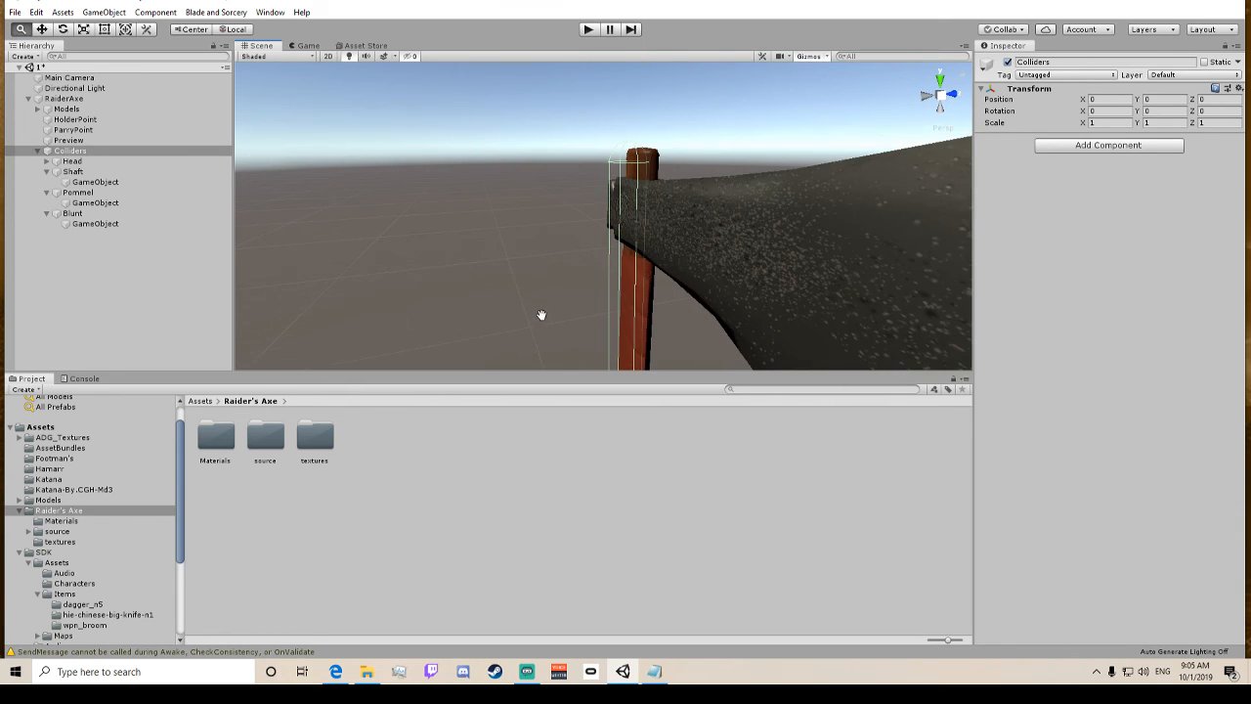
click(106, 109)
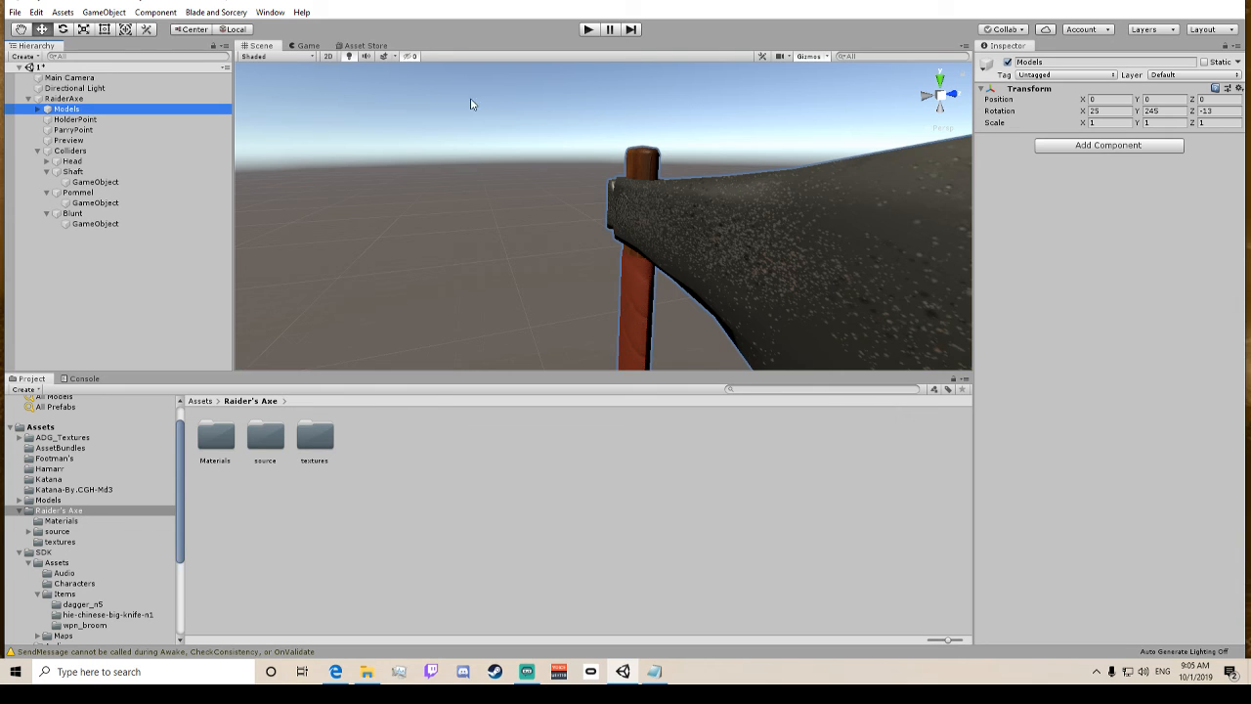
scroll(626, 141, down, 3)
middle_drag(625, 140, 544, 135)
alt+drag(545, 135, 497, 137)
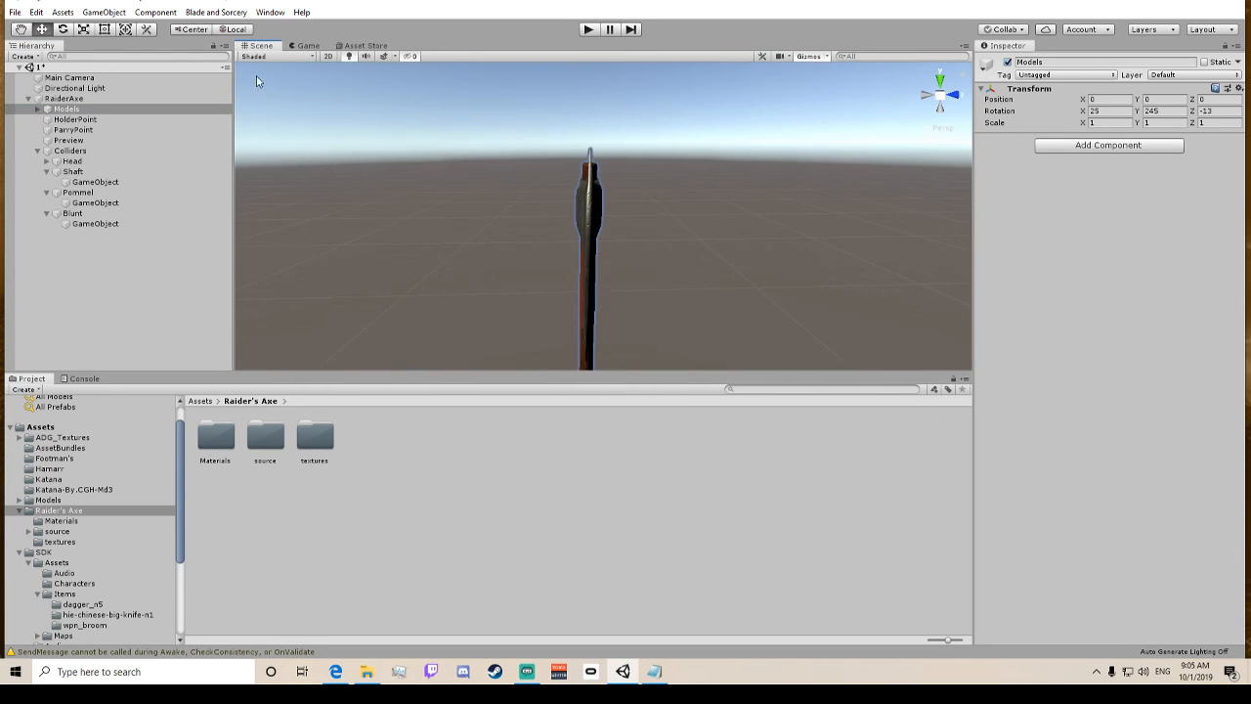
click(63, 31)
click(594, 200)
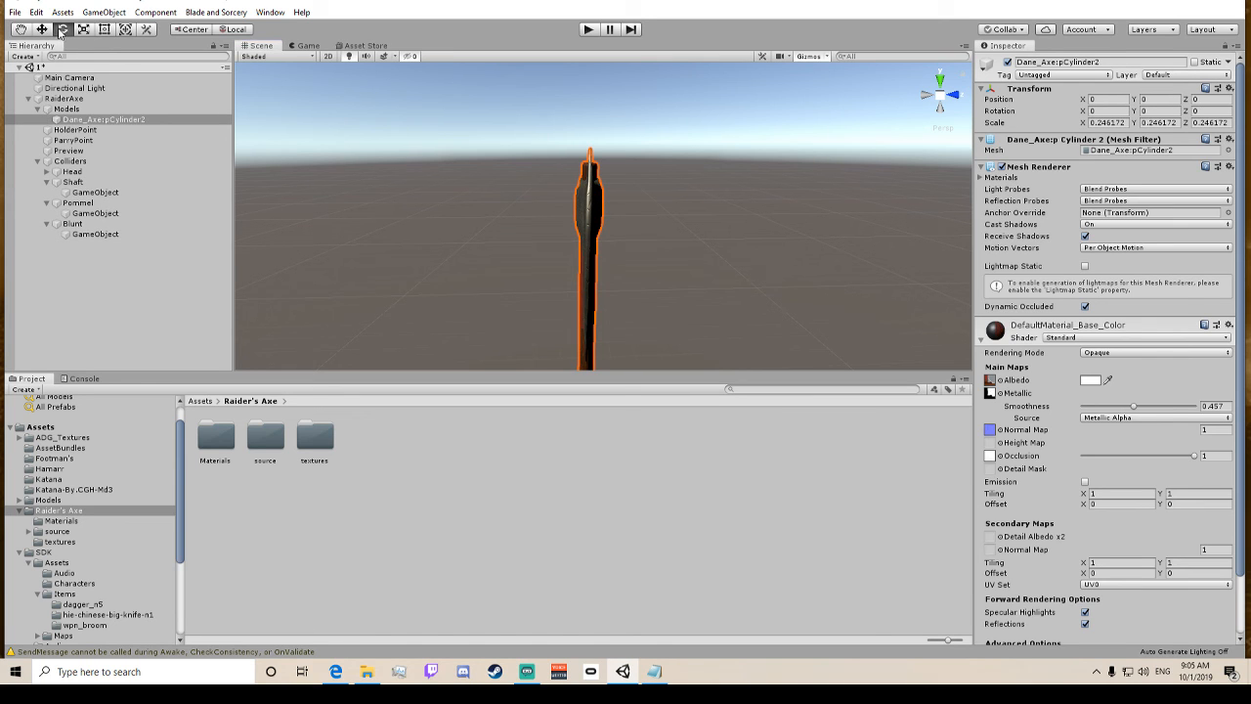
scroll(574, 177, down, 2)
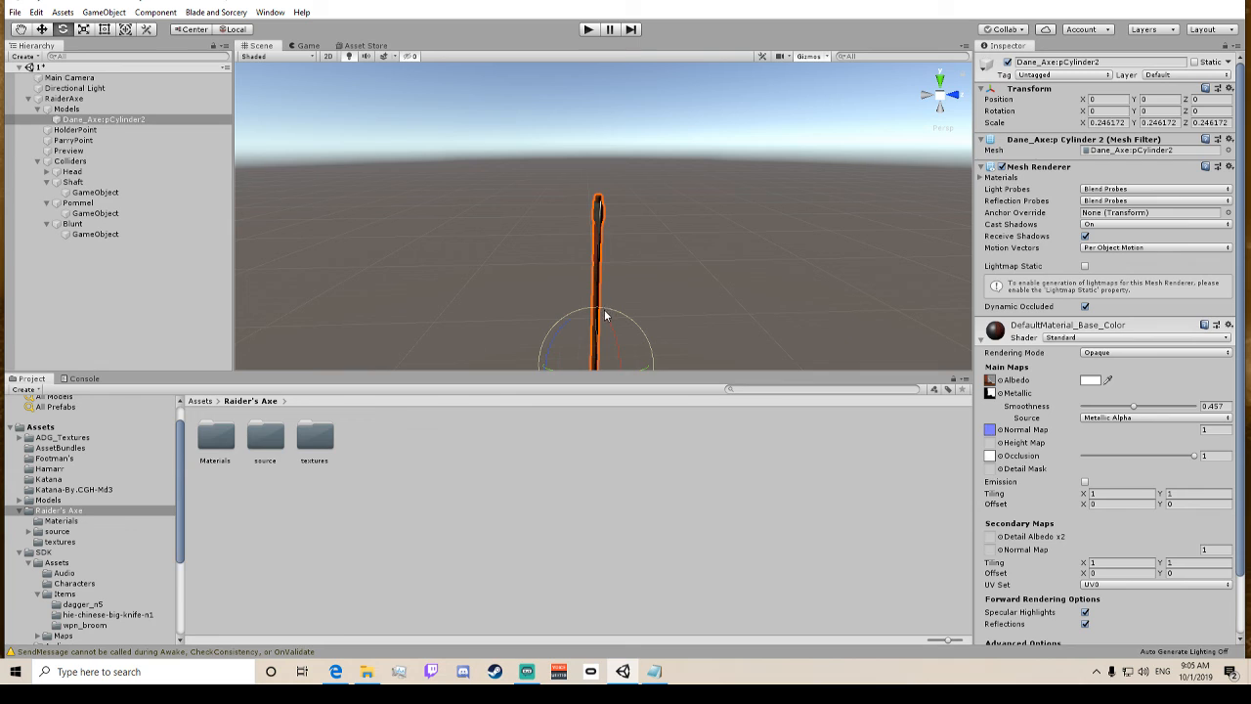
drag(567, 326, 586, 258)
click(93, 162)
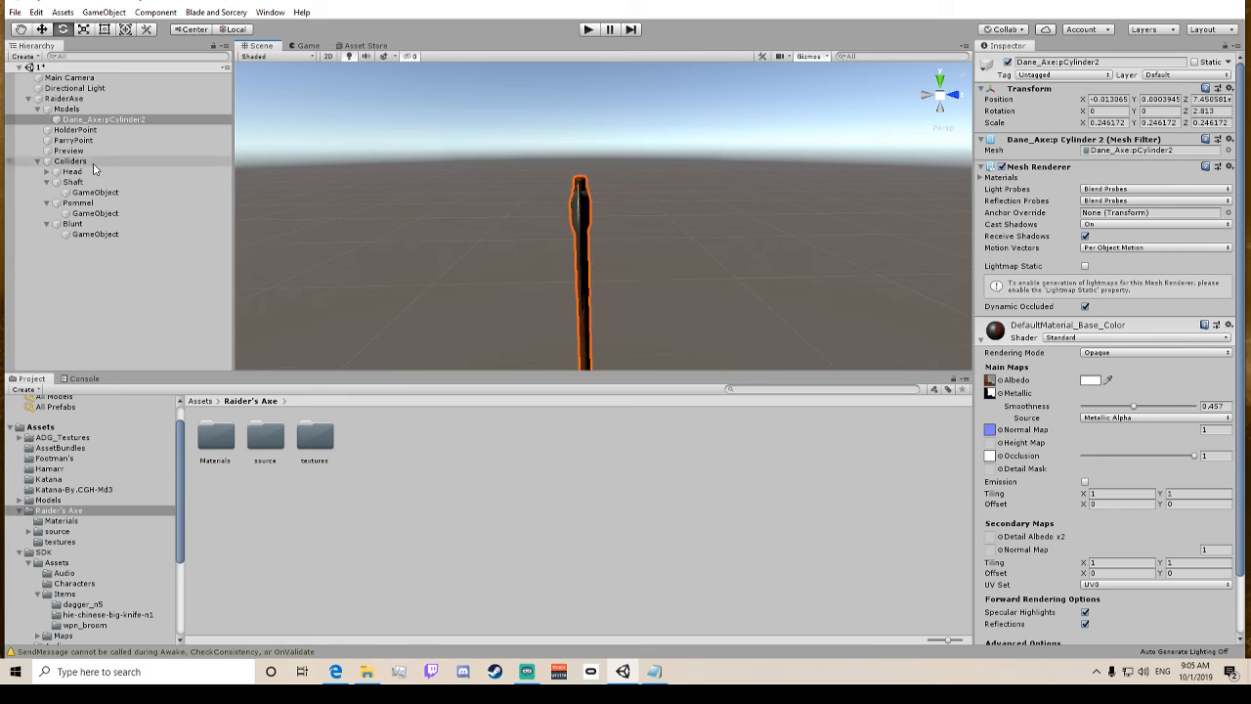
Rotate the Colliders object about -0.66 degrees around X and shift it to Z -0.008 to line up with the handle.
middle_drag(509, 237, 524, 127)
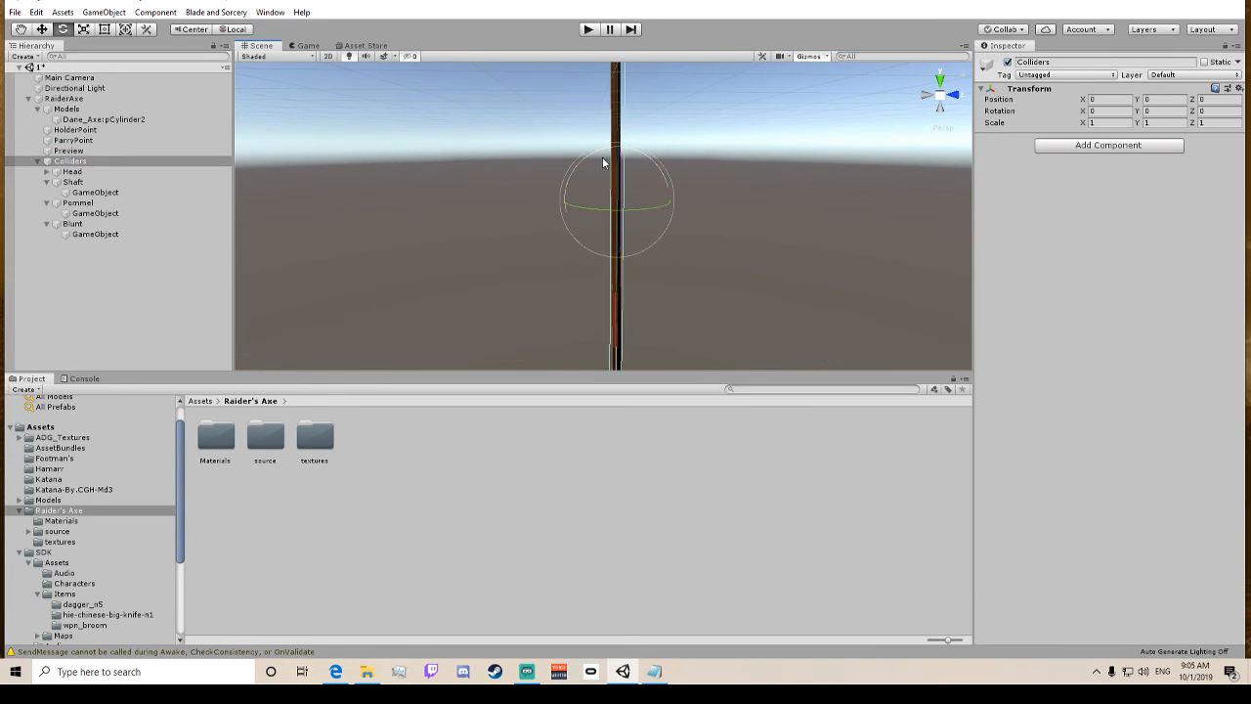
drag(601, 157, 592, 154)
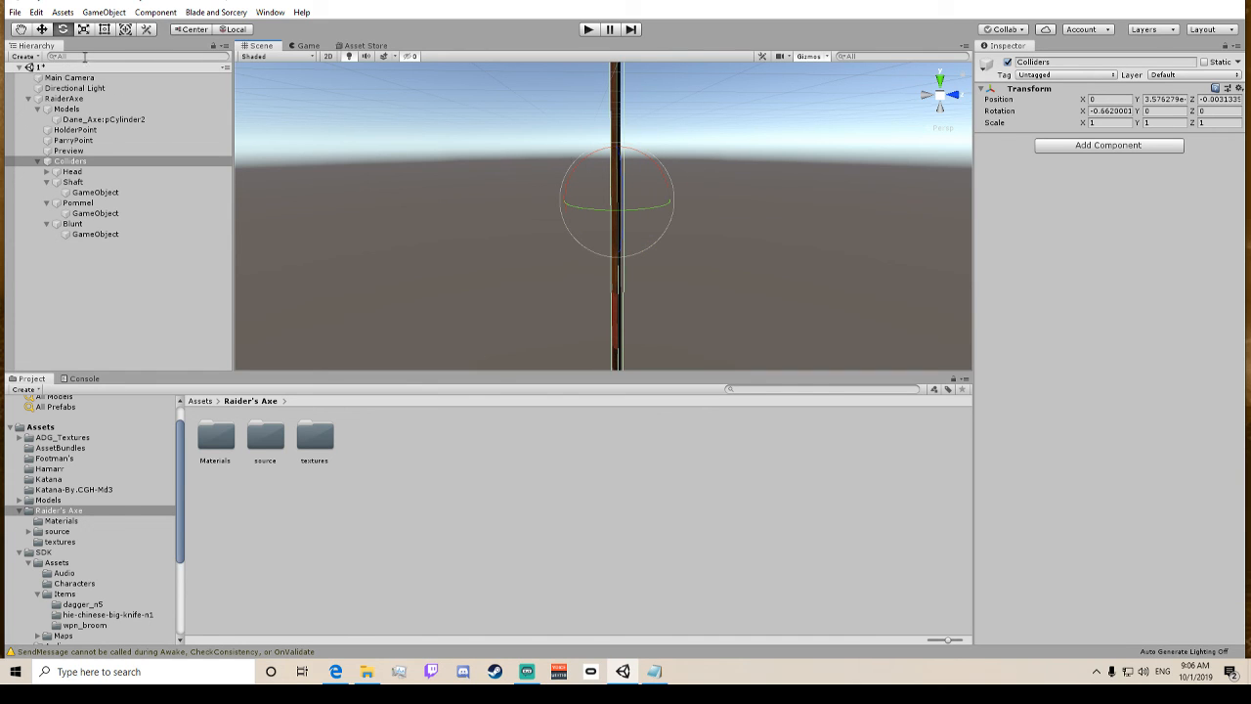
click(41, 31)
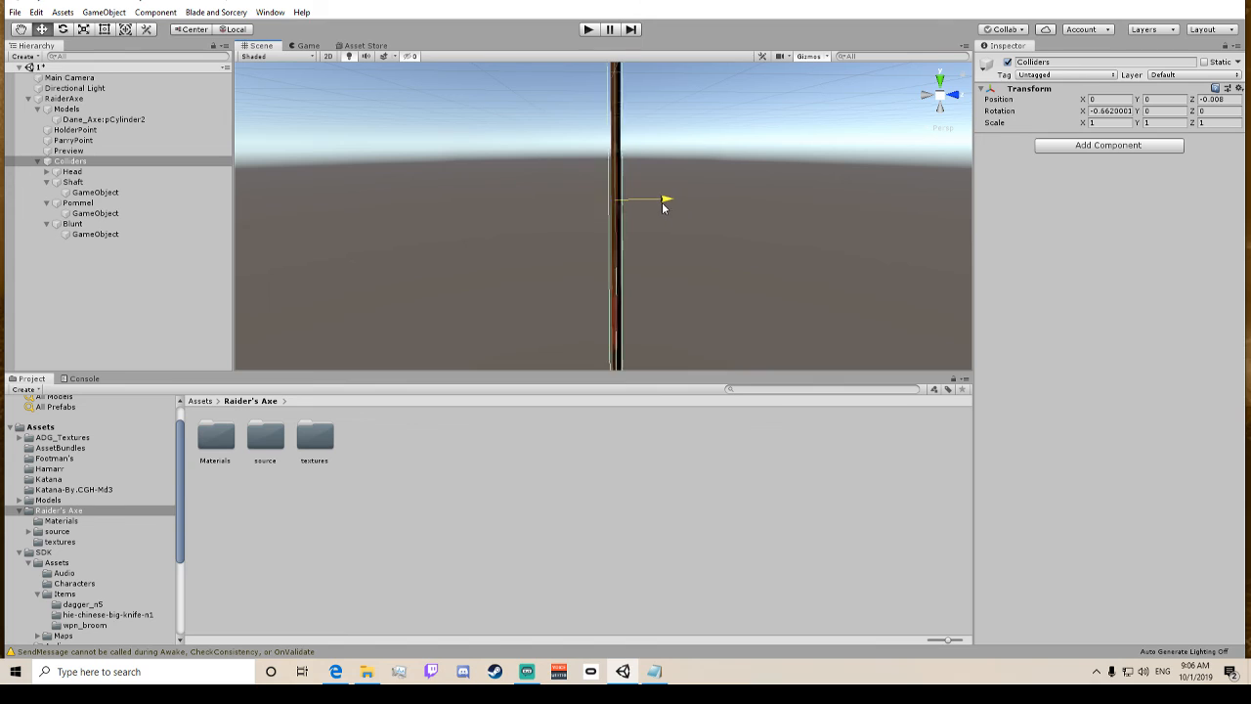
drag(662, 202, 625, 183)
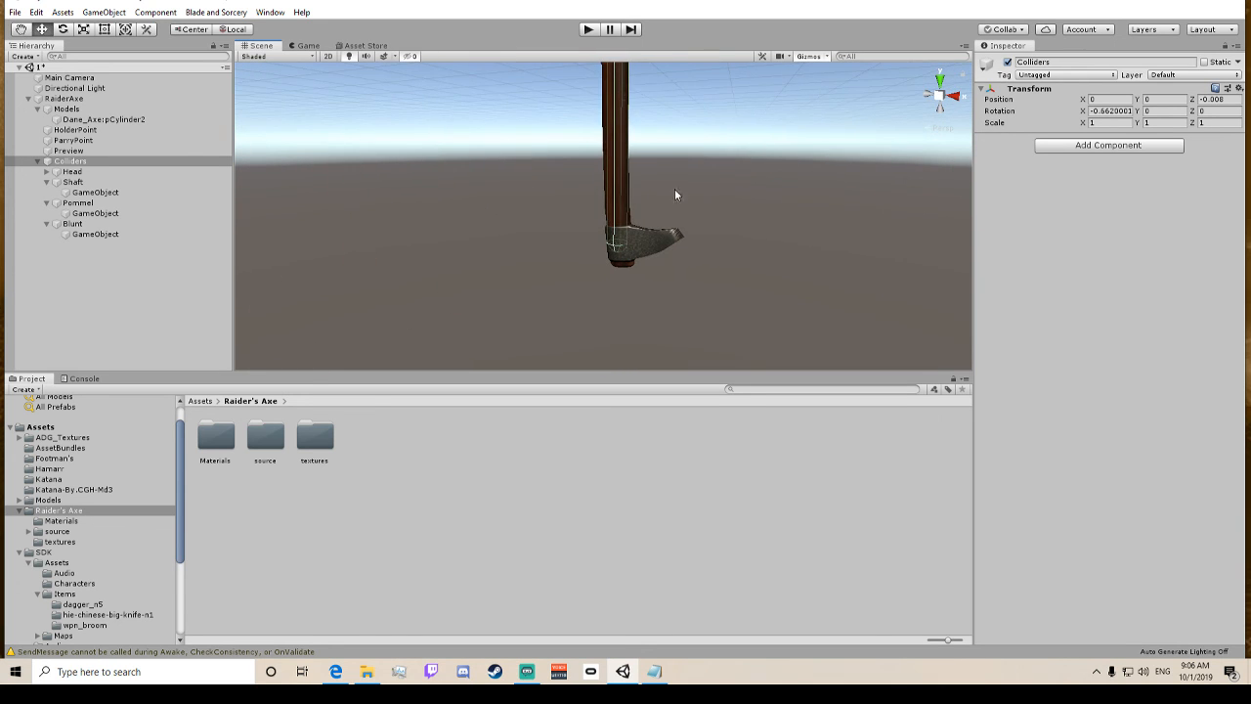
Extend the lower end of the shaft's capsule collider to the tip of the handle, giving a height of about 2.169.
click(1095, 148)
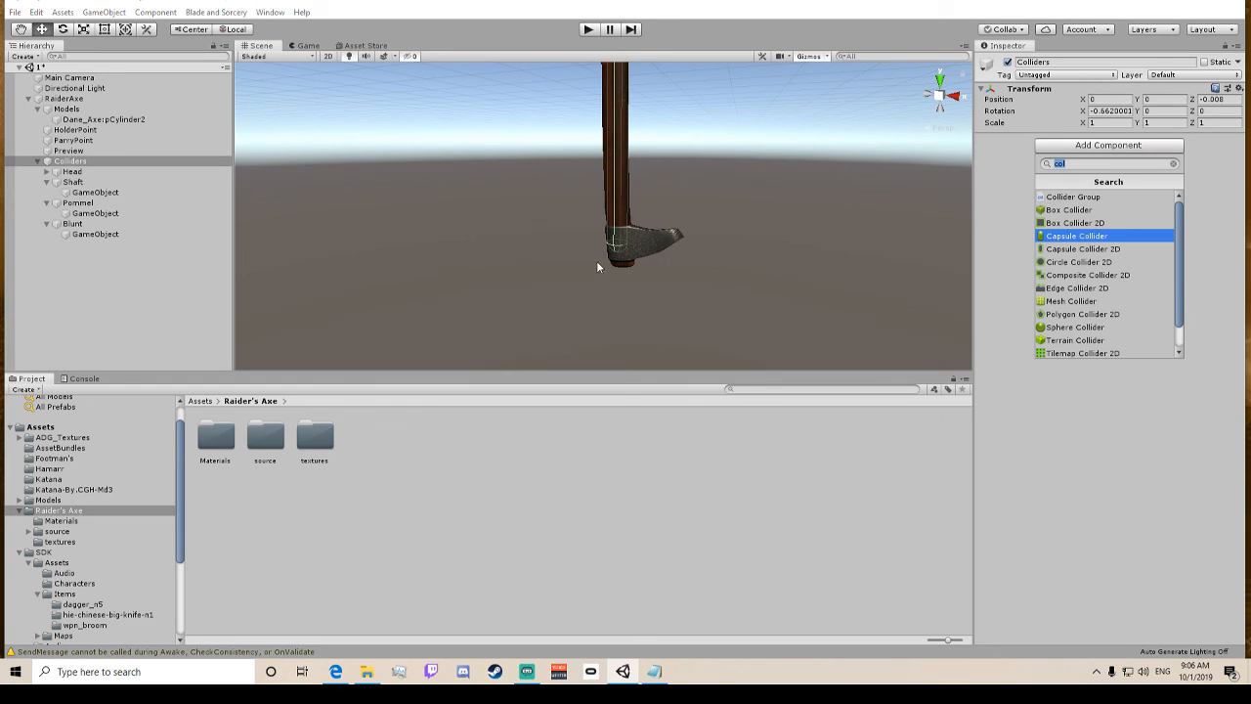
click(49, 180)
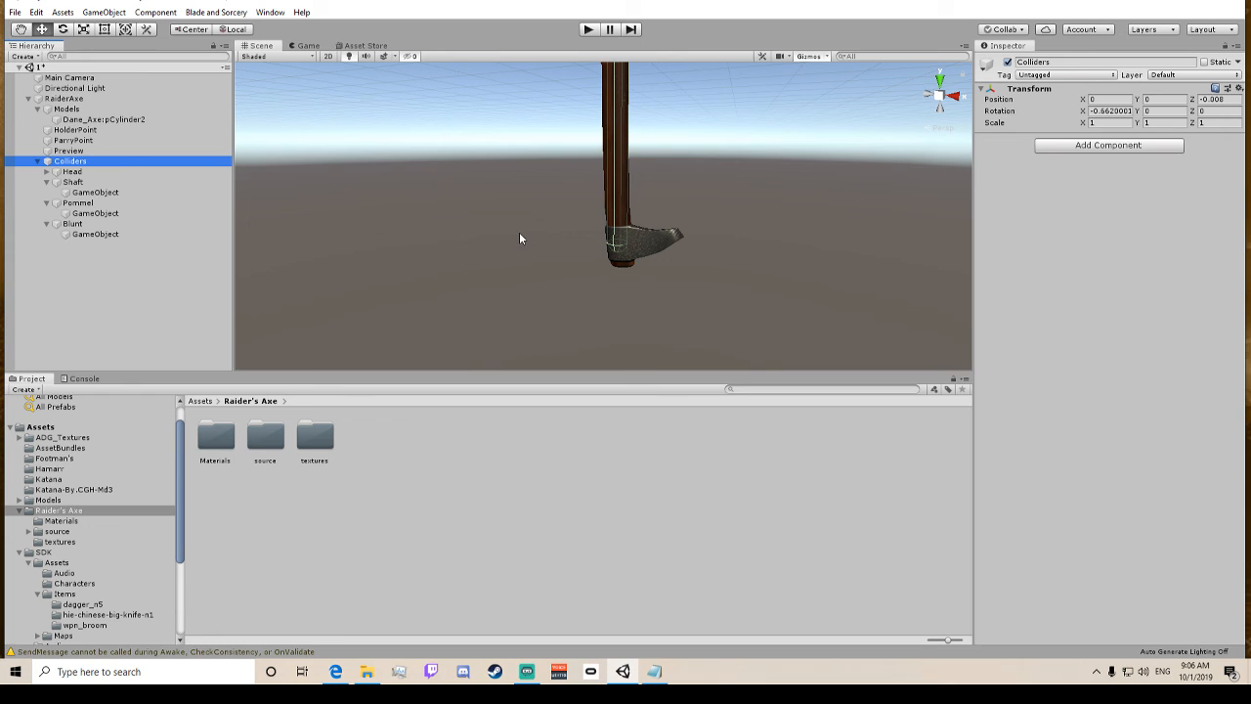
click(146, 193)
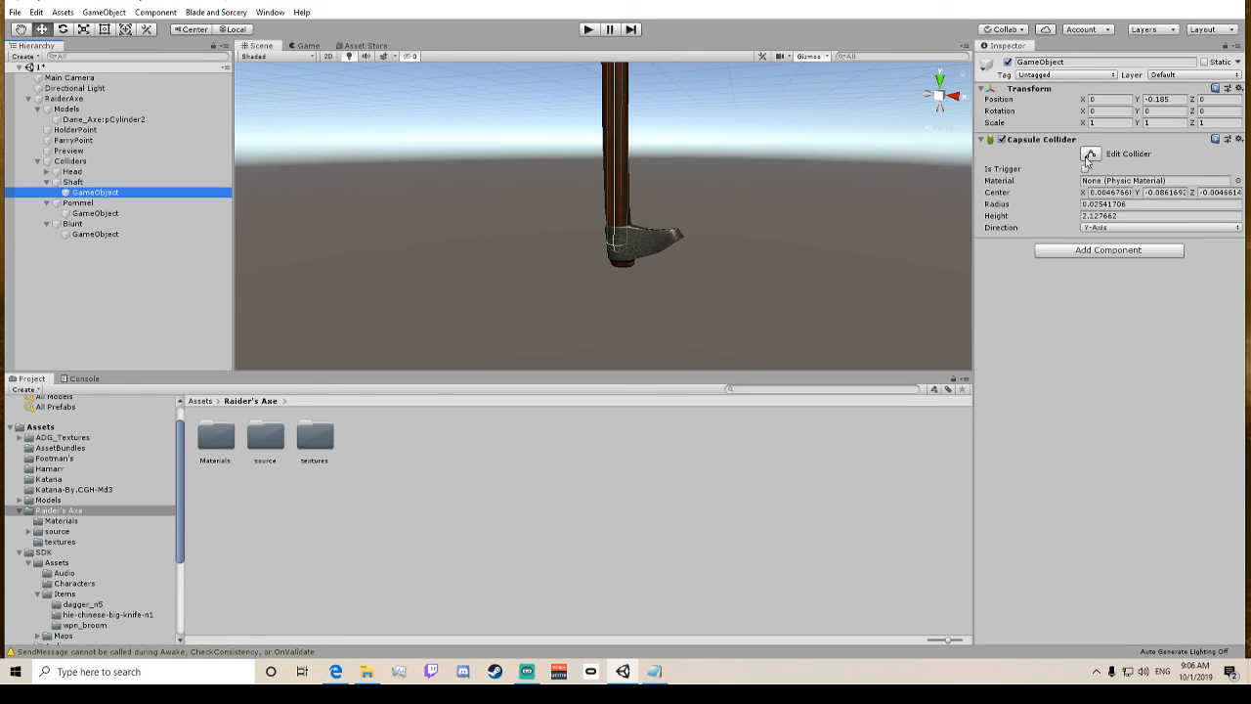
drag(629, 252, 620, 265)
middle_drag(629, 259, 664, 203)
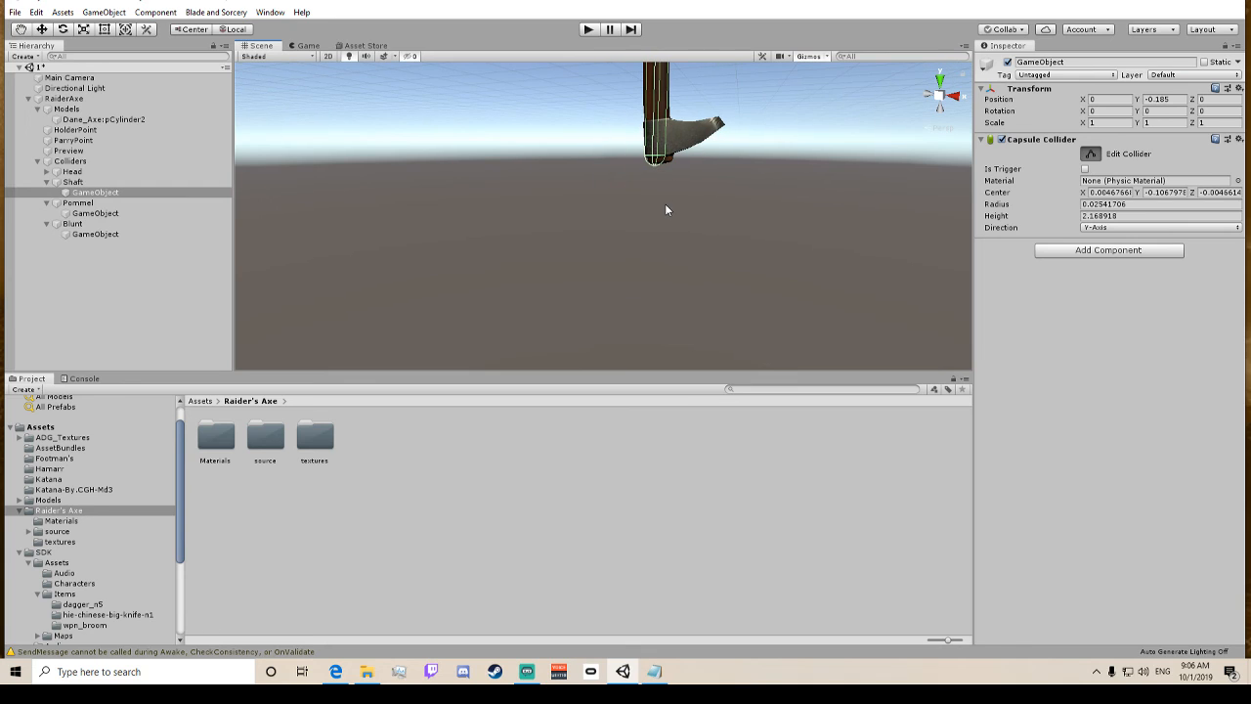
click(665, 203)
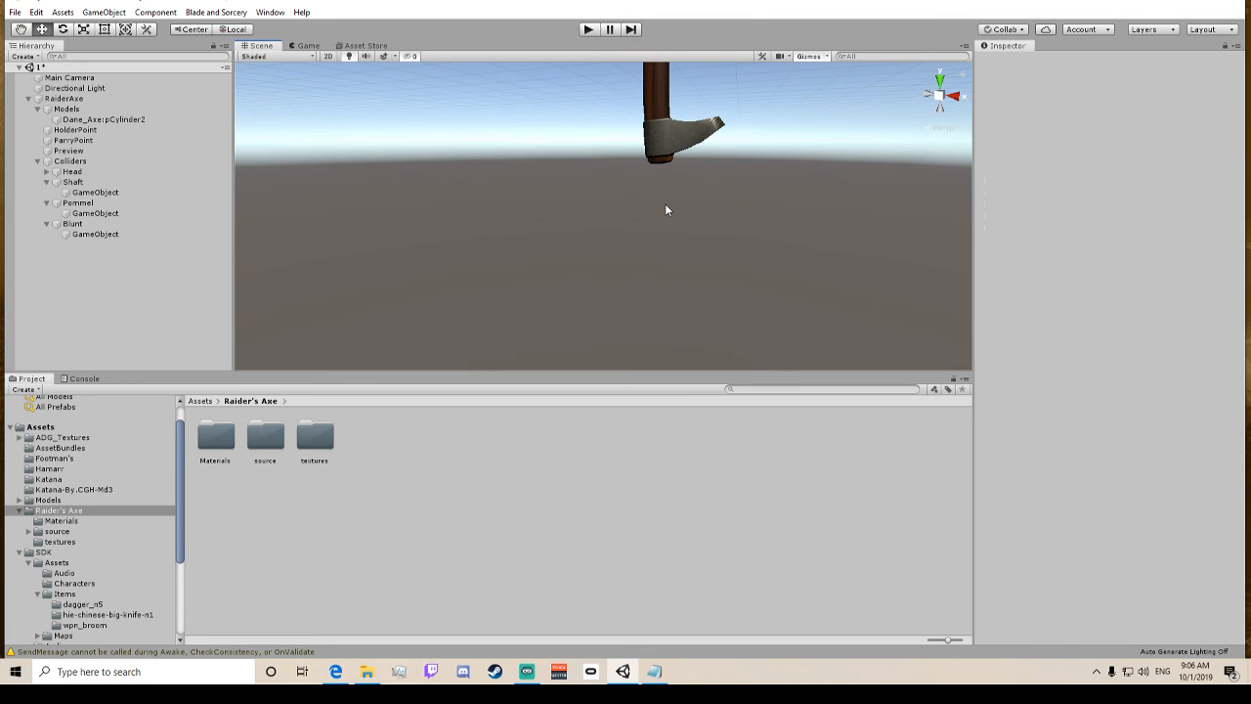
Rename the child object under Shaft as Shaft and the child object under Pommel as Pommel.
click(93, 195)
key(F2)
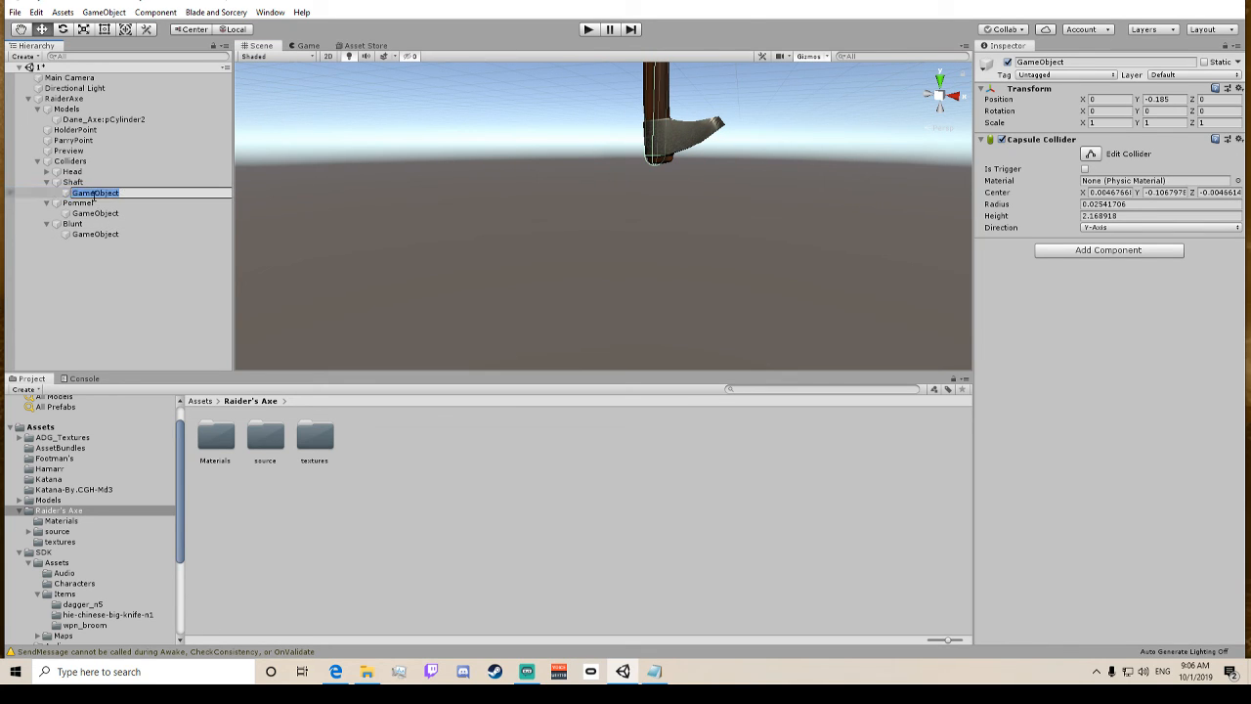
text(Shaft)
key(Return)
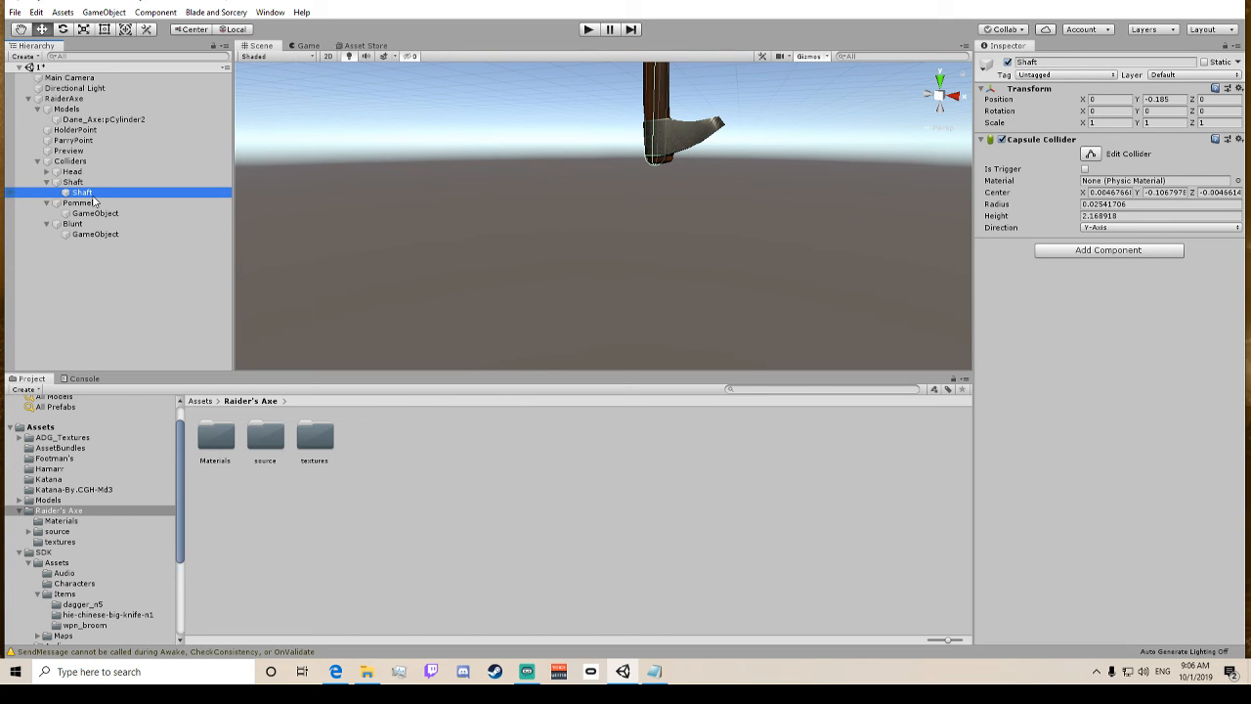
click(89, 215)
key(F2)
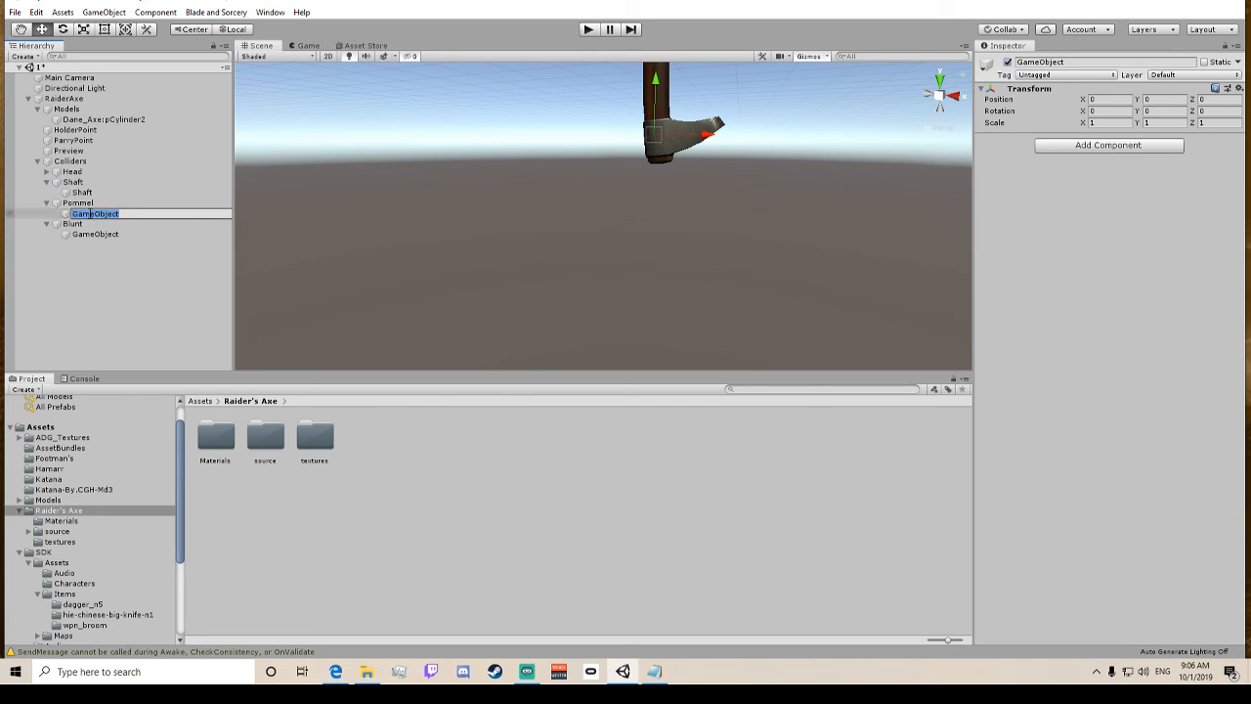
text(Pommel)
key(Return)
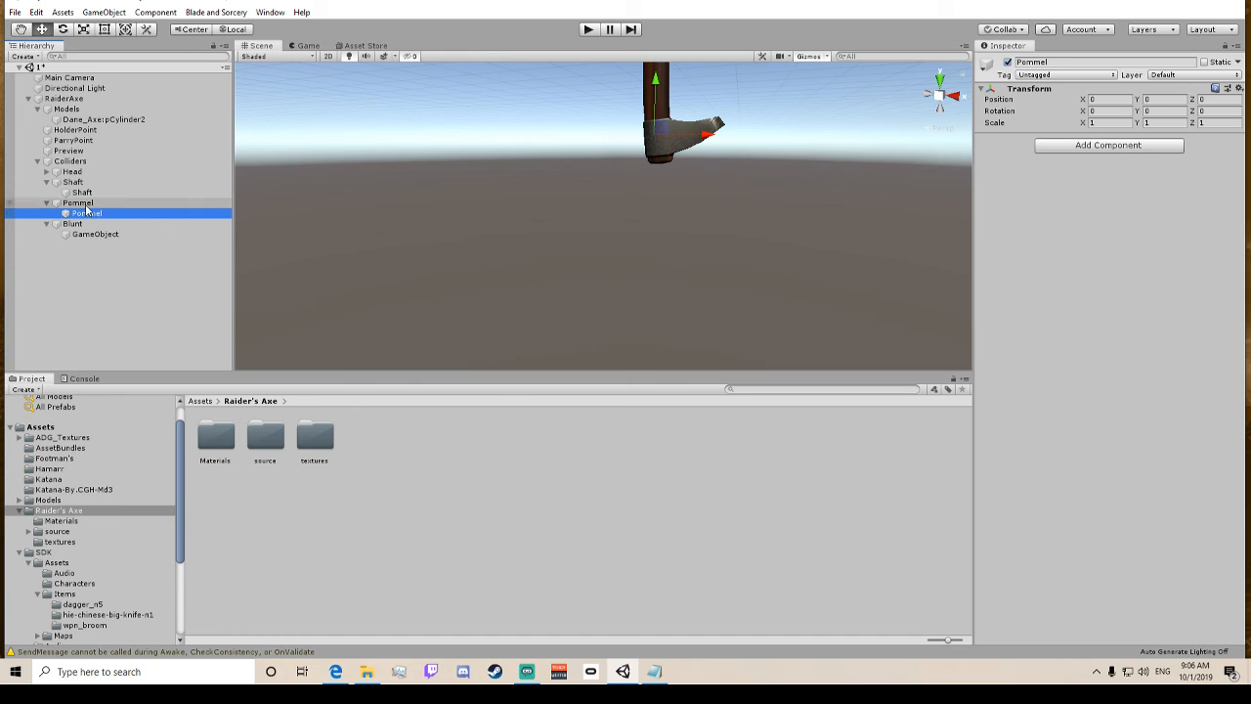
Add a Sphere Collider to the Pommel child object and set its radius to 0.08.
click(1070, 146)
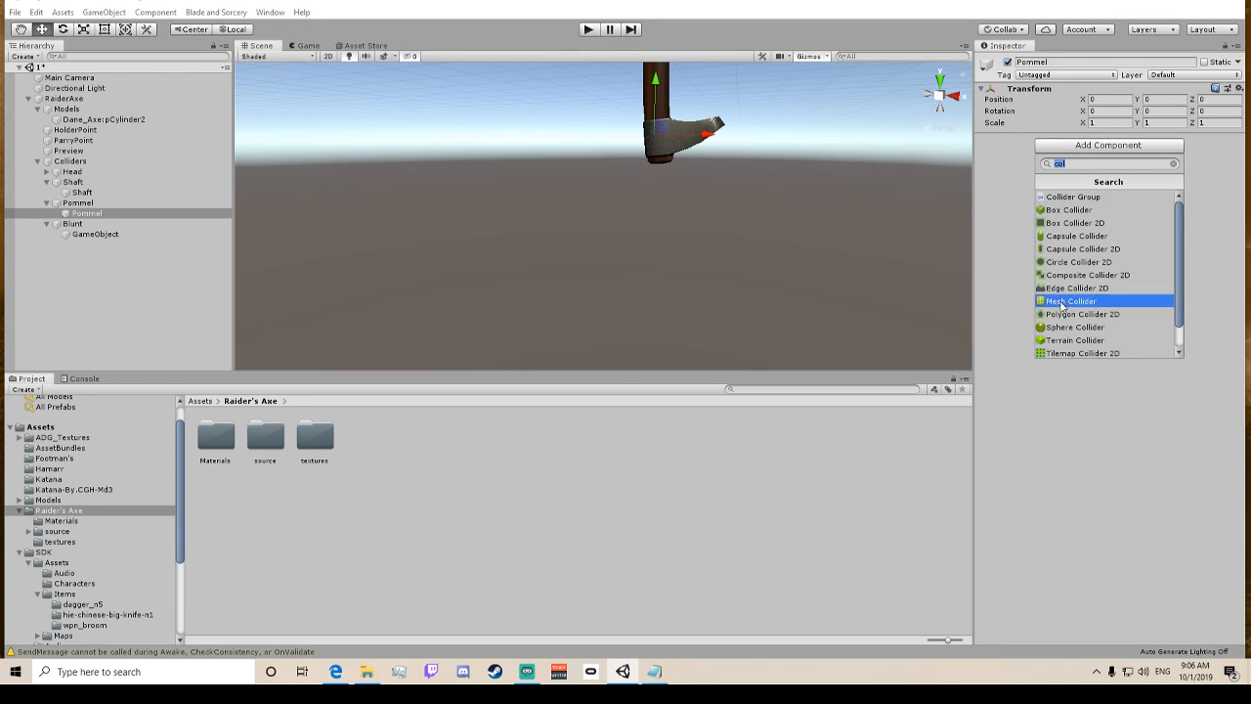
click(1072, 328)
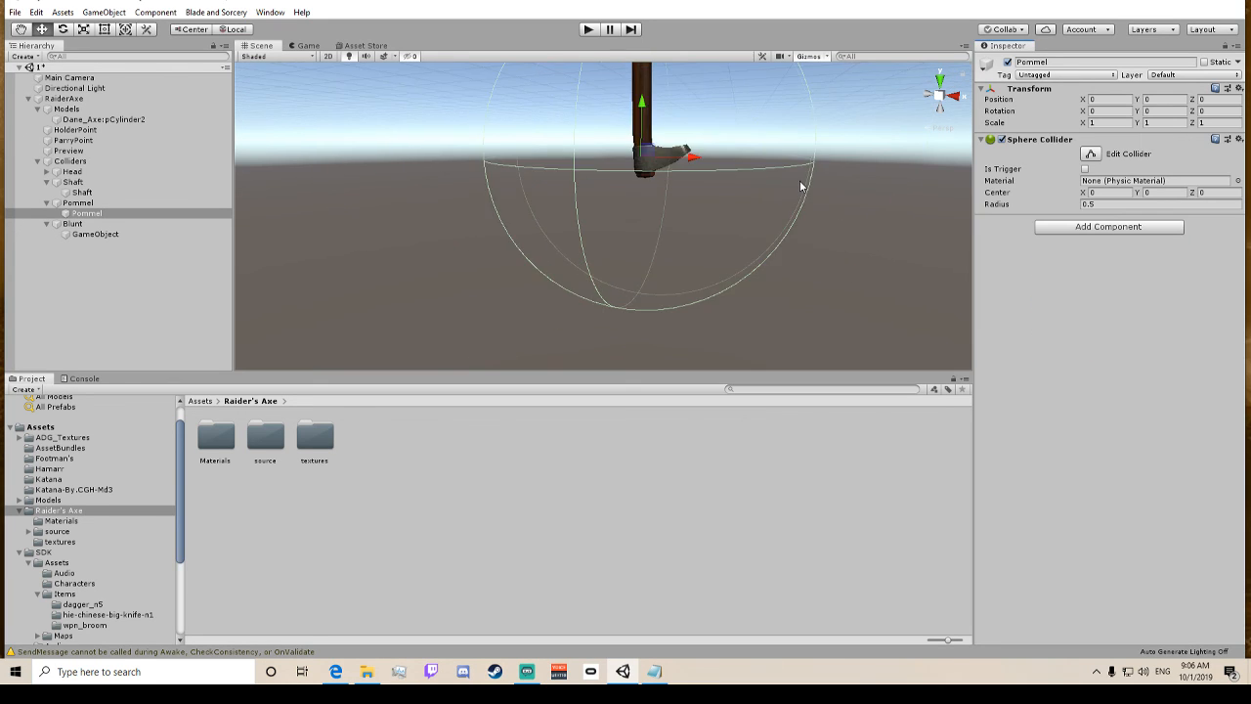
click(1109, 203)
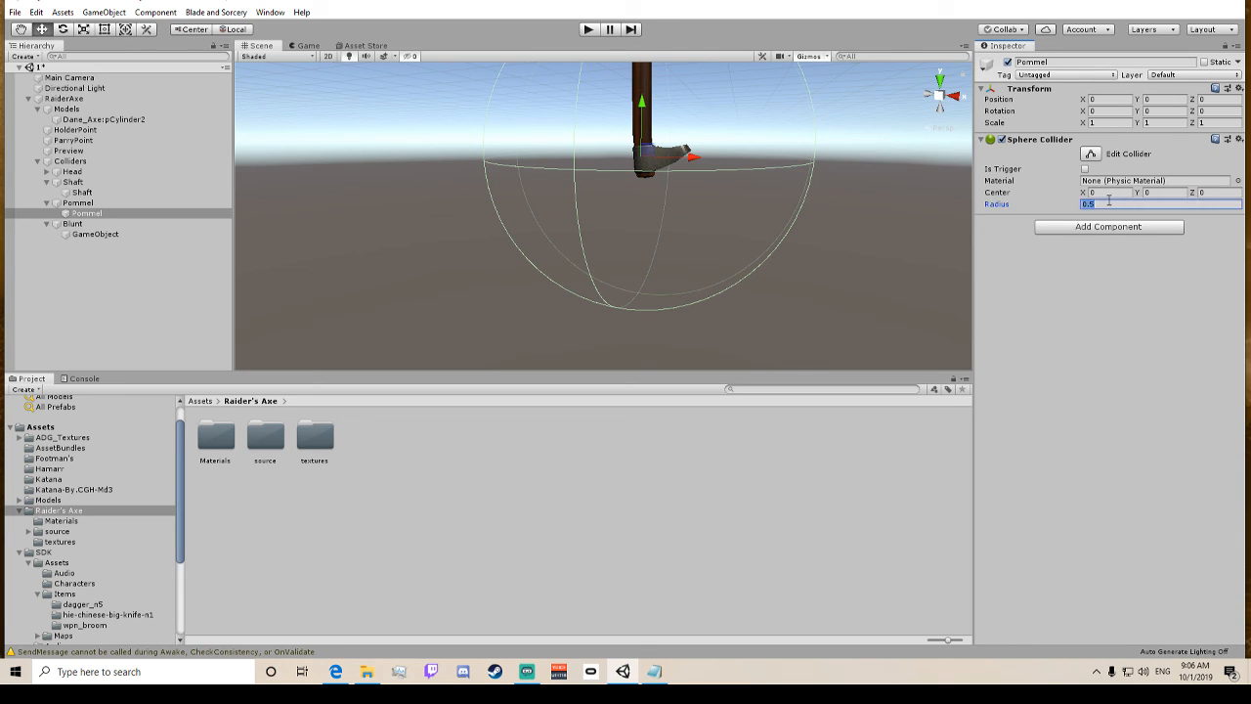
text(.2)
key(BackSpace)
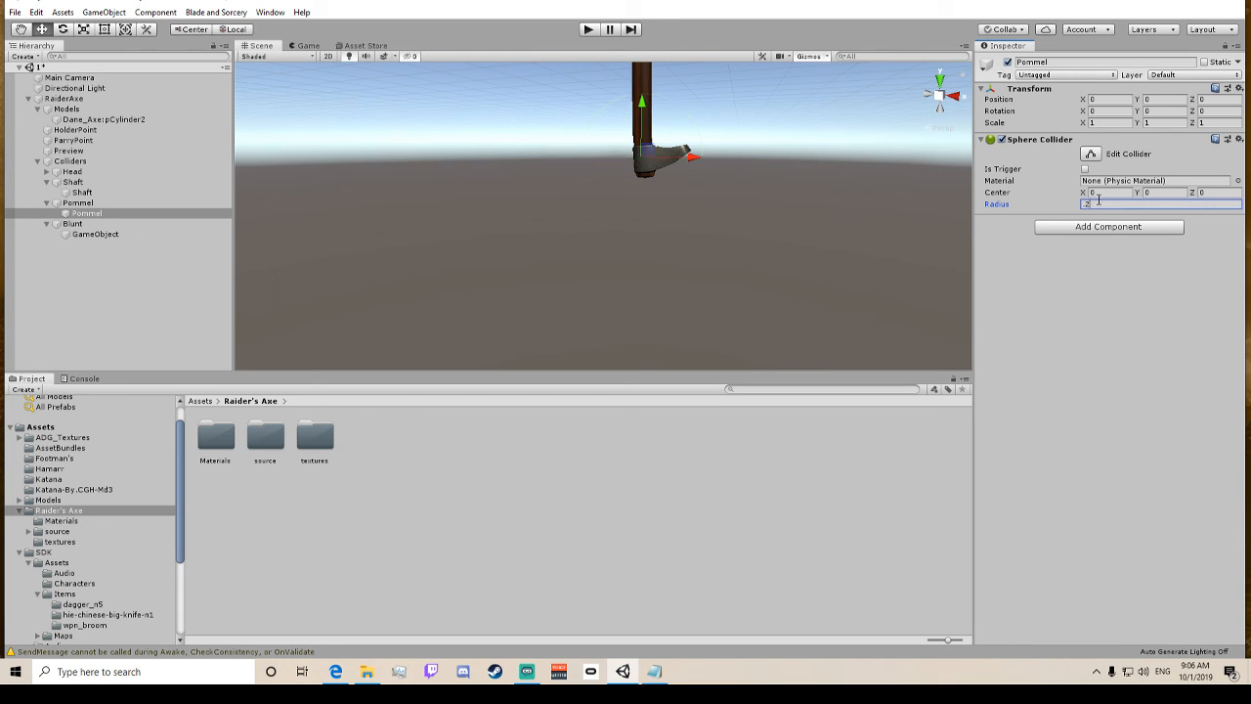
text(1)
key(BackSpace)
key(BackSpace)
text(.05)
key(BackSpace)
text(8)
Move the Pommel child object over the axe blade to about X 0.088, Y 0.043.
drag(693, 158, 709, 157)
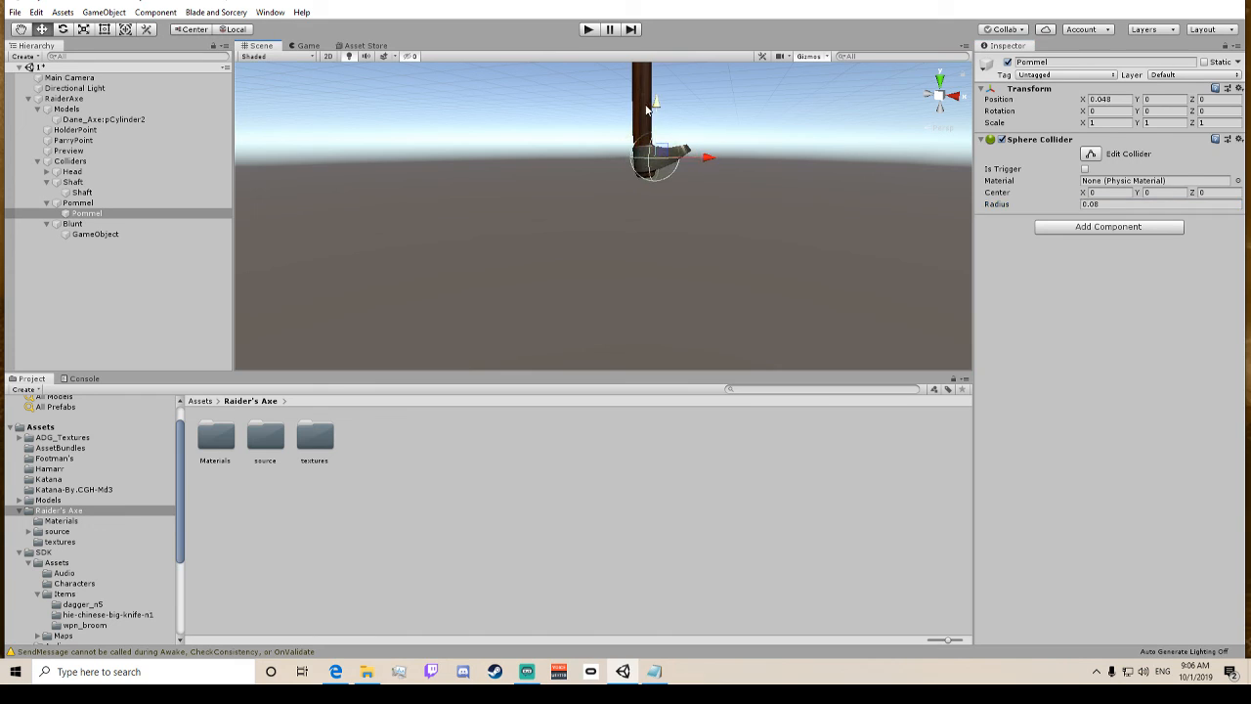
drag(651, 107, 663, 95)
drag(711, 145, 719, 145)
middle_drag(720, 145, 746, 176)
scroll(782, 174, up, 2)
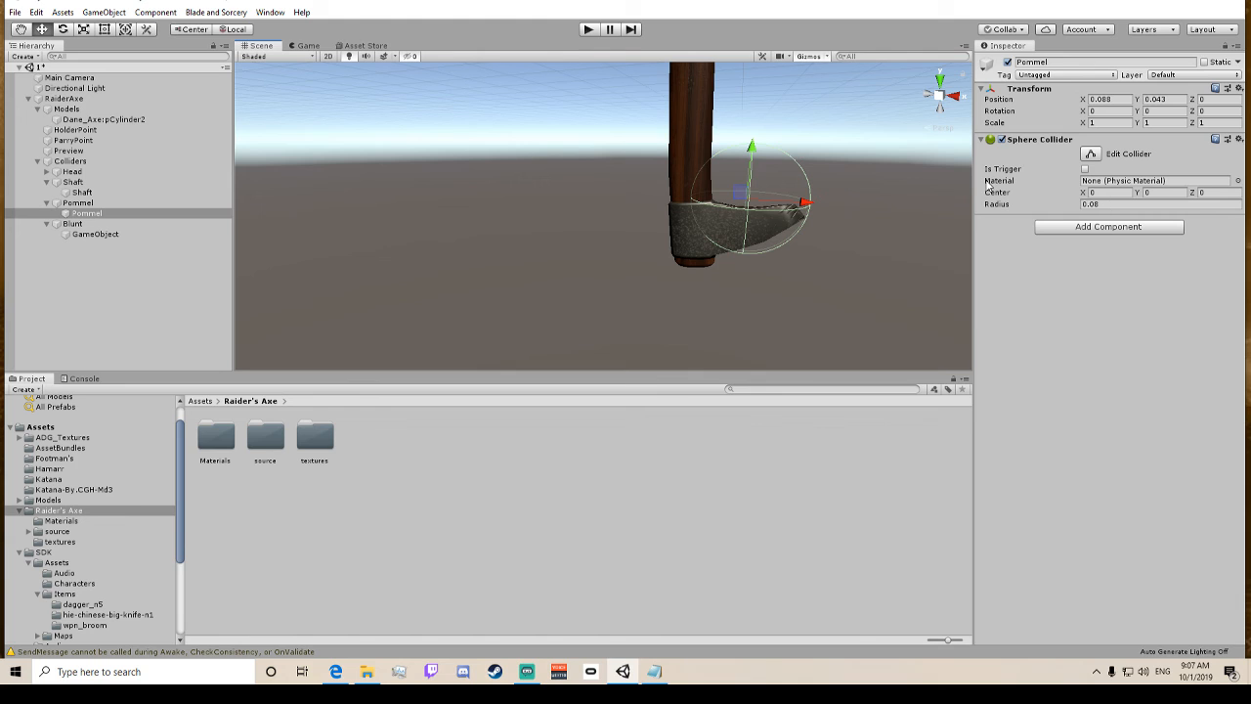
Try to enlarge the sphere collider beyond the blade to a radius of about 0.103, and undo the resize.
click(1090, 153)
drag(806, 201, 833, 203)
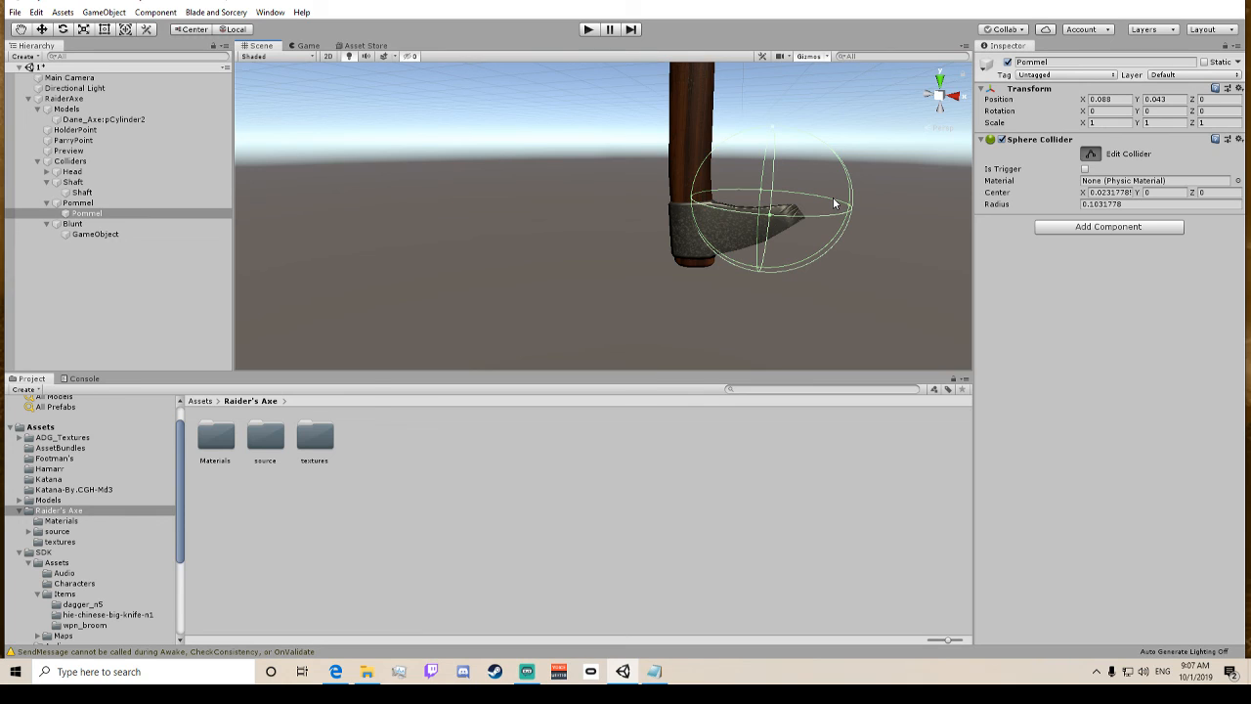
key(ctrl+z)
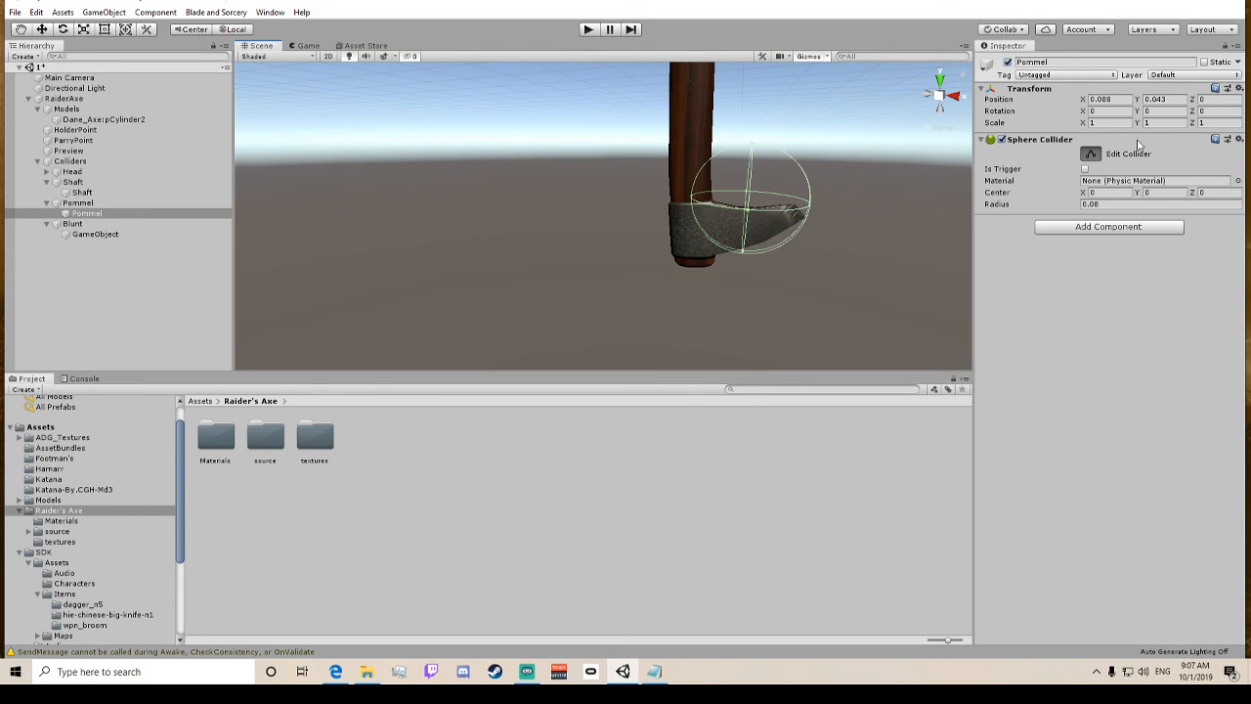
Replace the Sphere Collider on the Pommel child object with a Capsule Collider.
click(1239, 140)
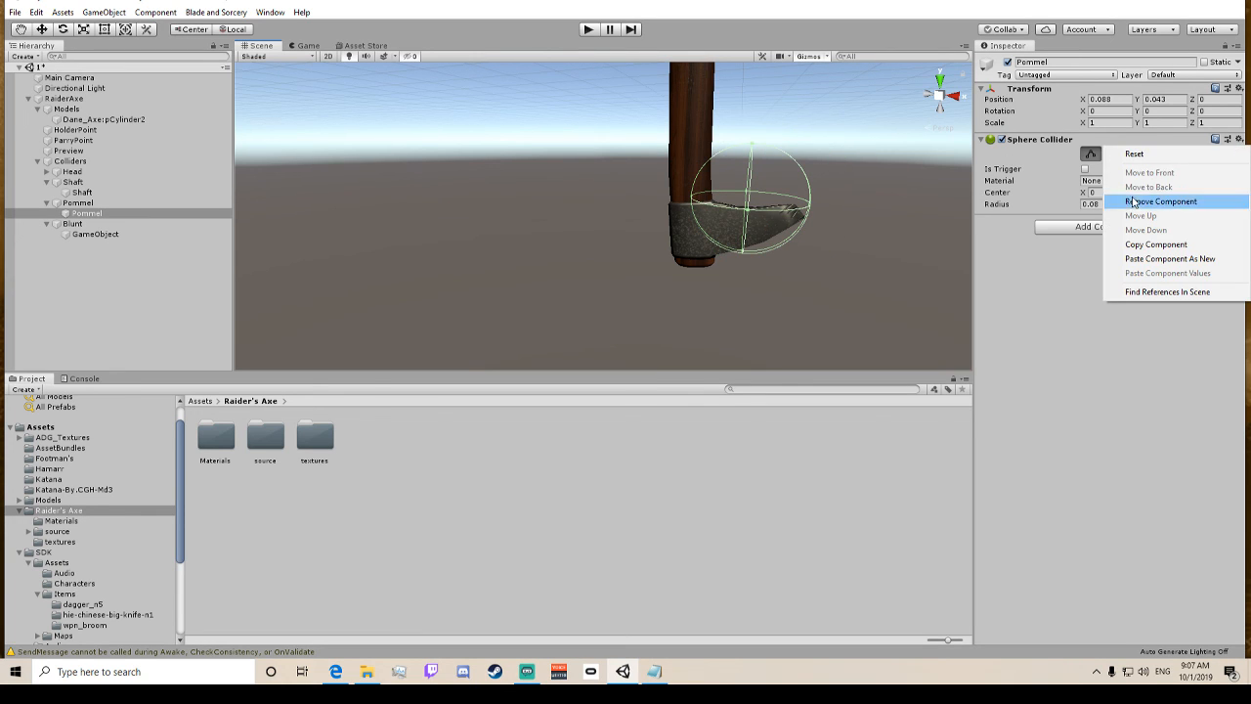
click(1161, 201)
click(1144, 146)
text(caps)
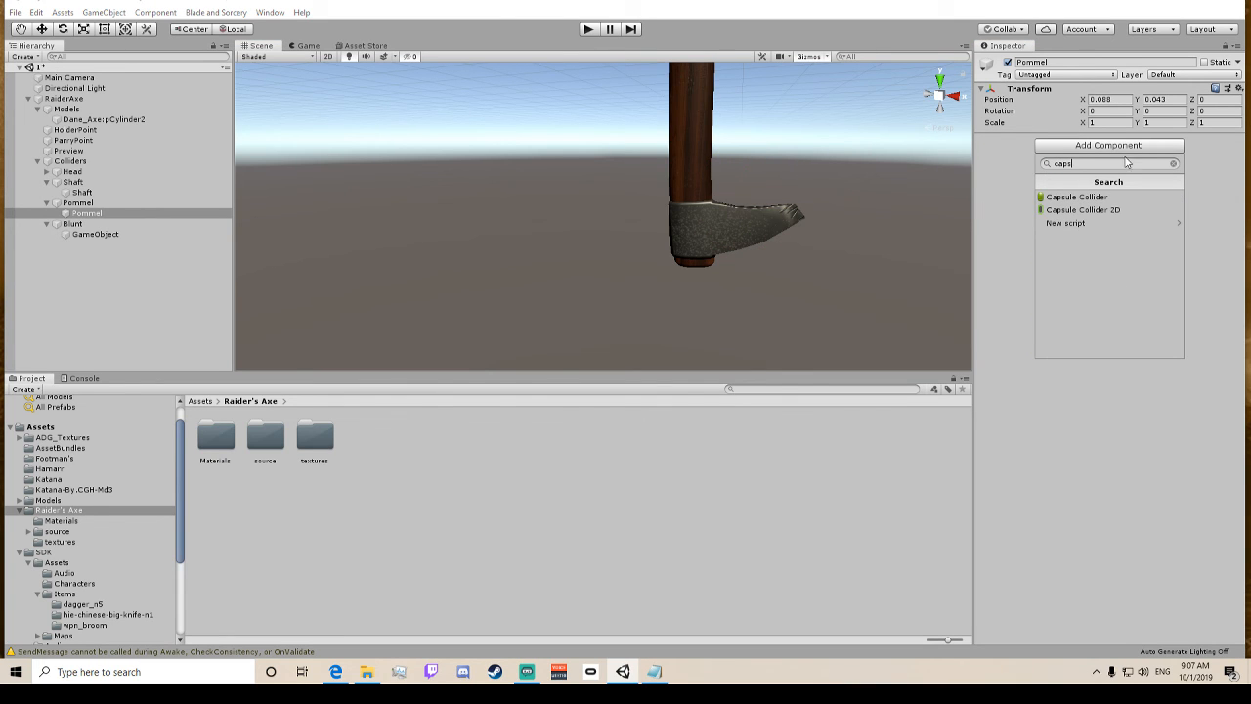
click(1080, 197)
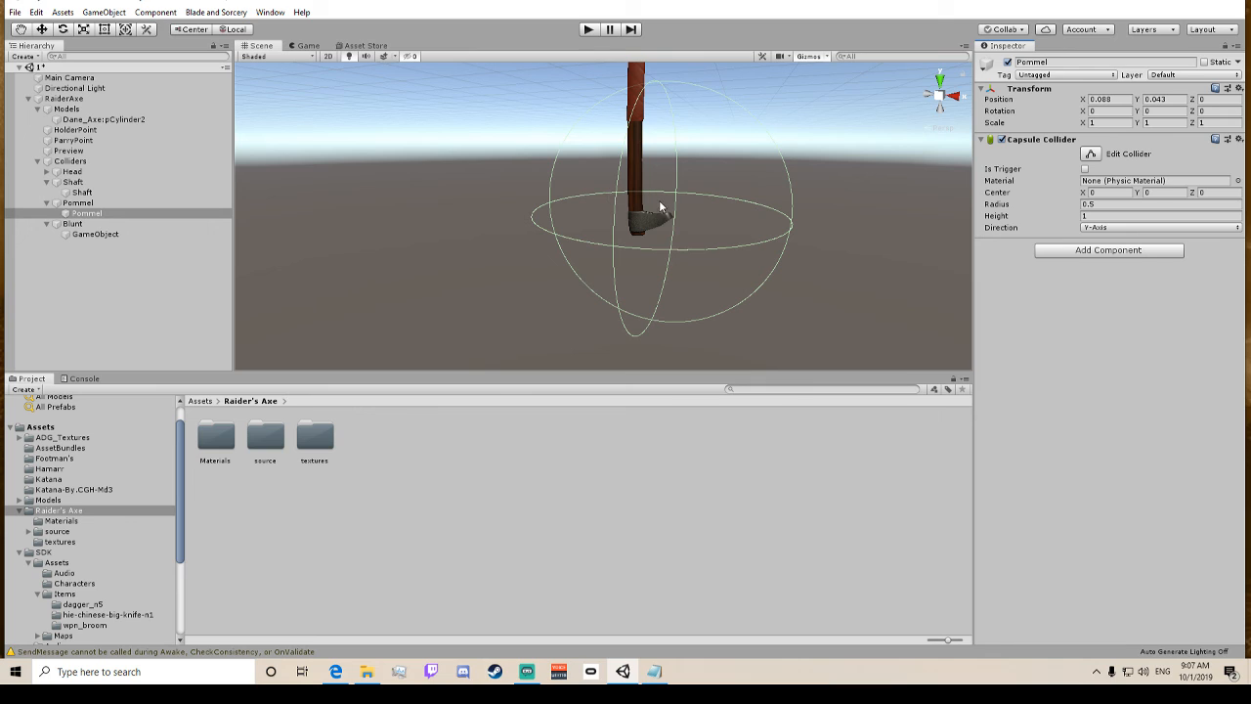
Set the Pommel capsule collider's direction to X-Axis and shrink it to about 0.085 radius and 0.662 height.
click(1085, 153)
click(1113, 228)
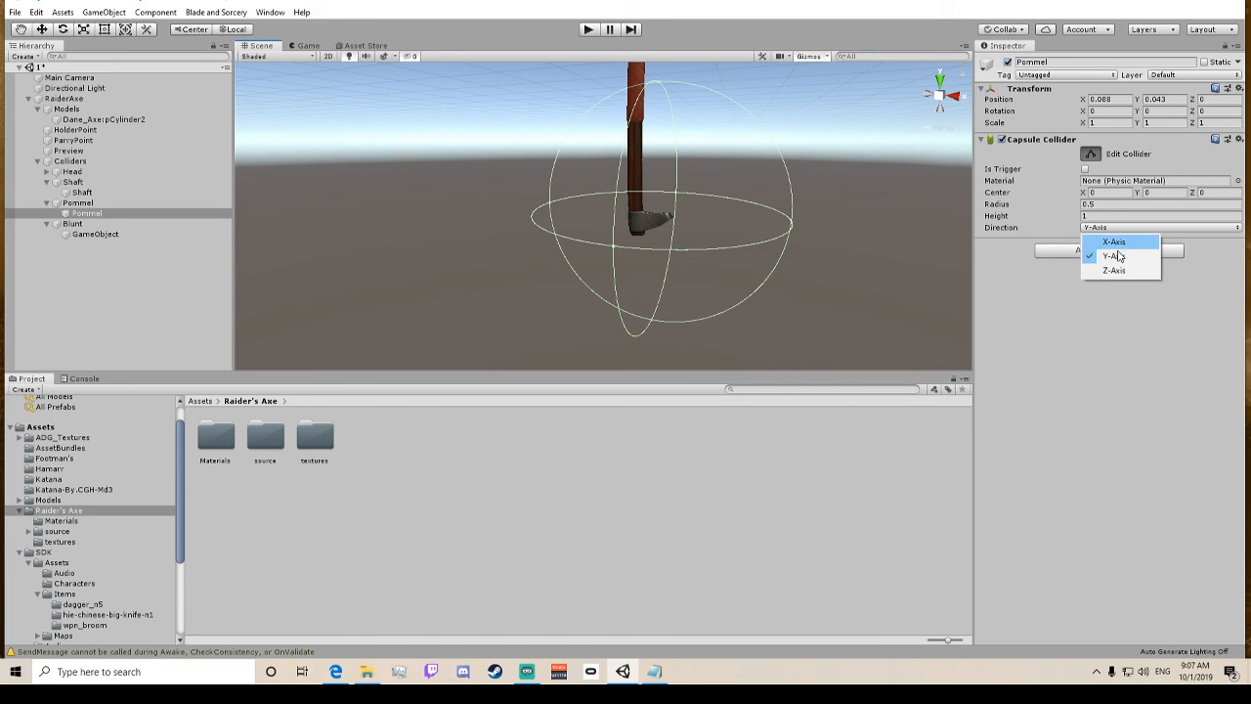
click(1105, 271)
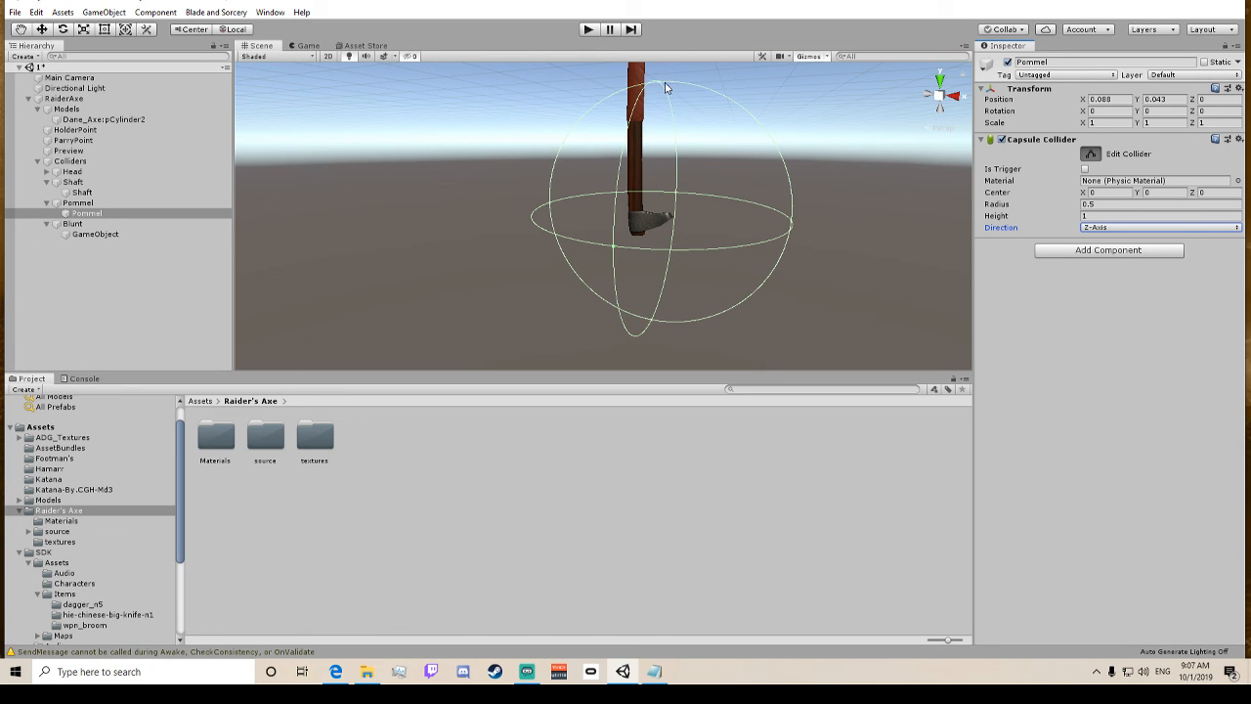
drag(663, 84, 666, 226)
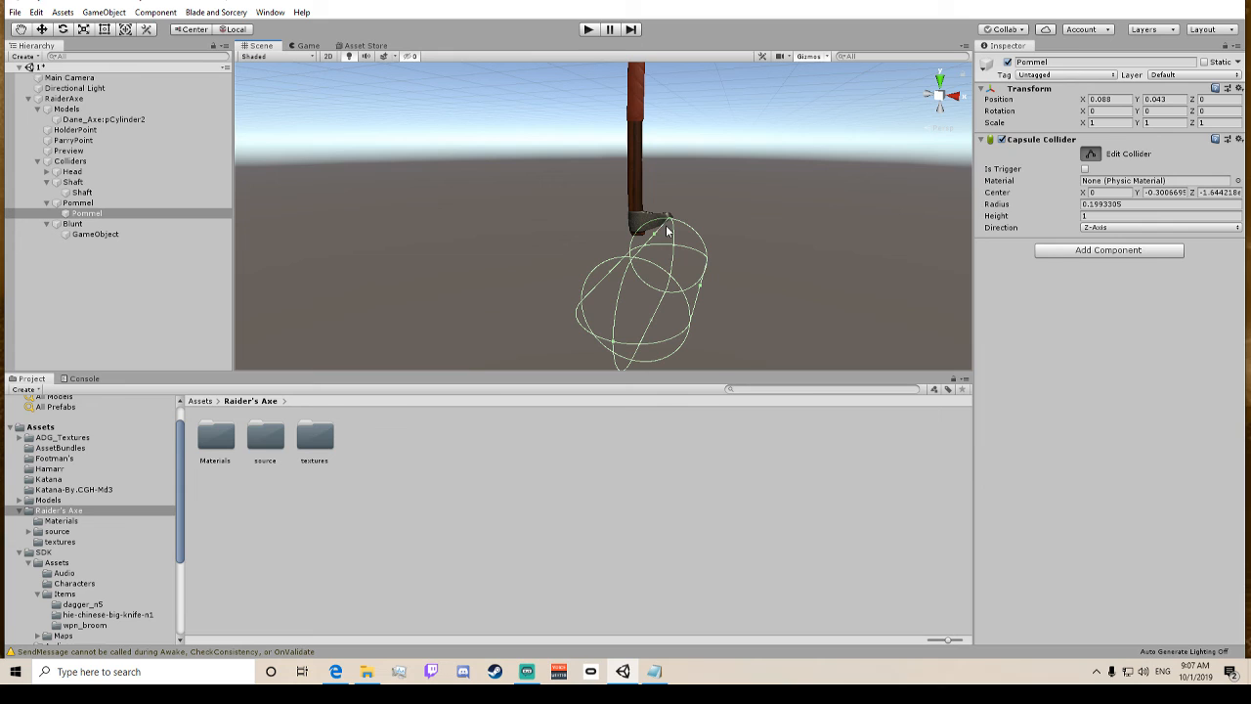
click(1145, 228)
click(1109, 249)
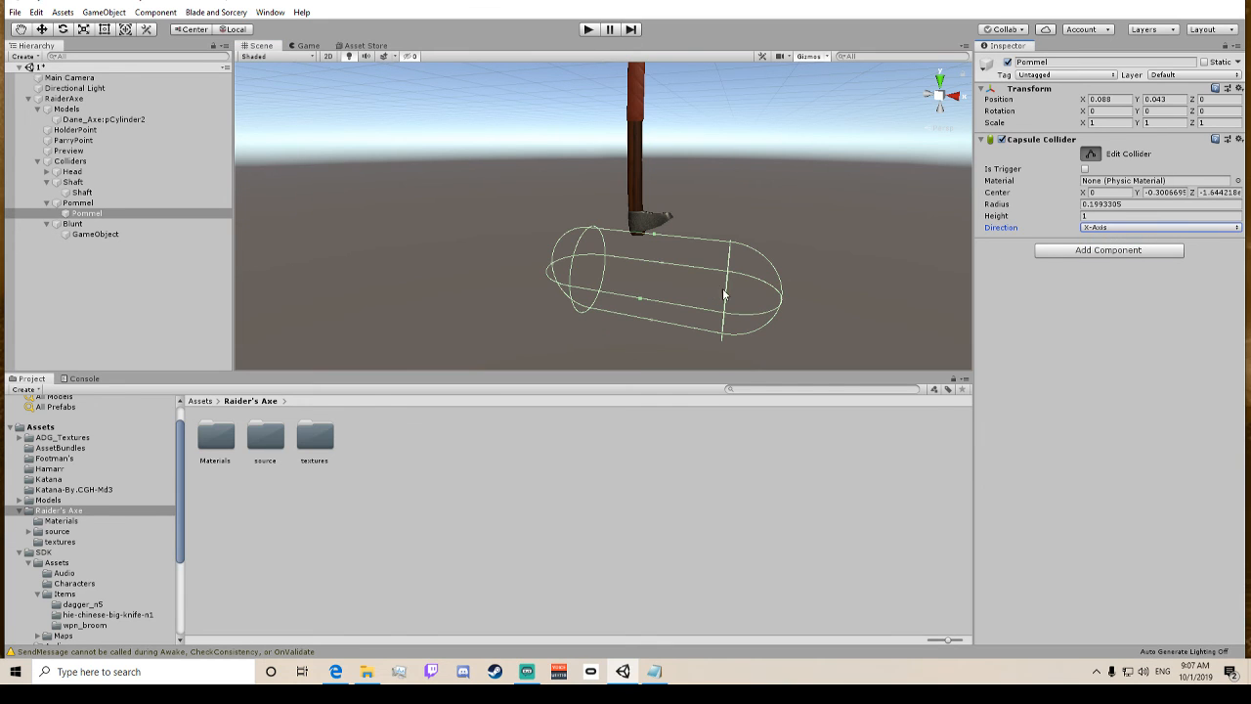
drag(783, 298, 690, 284)
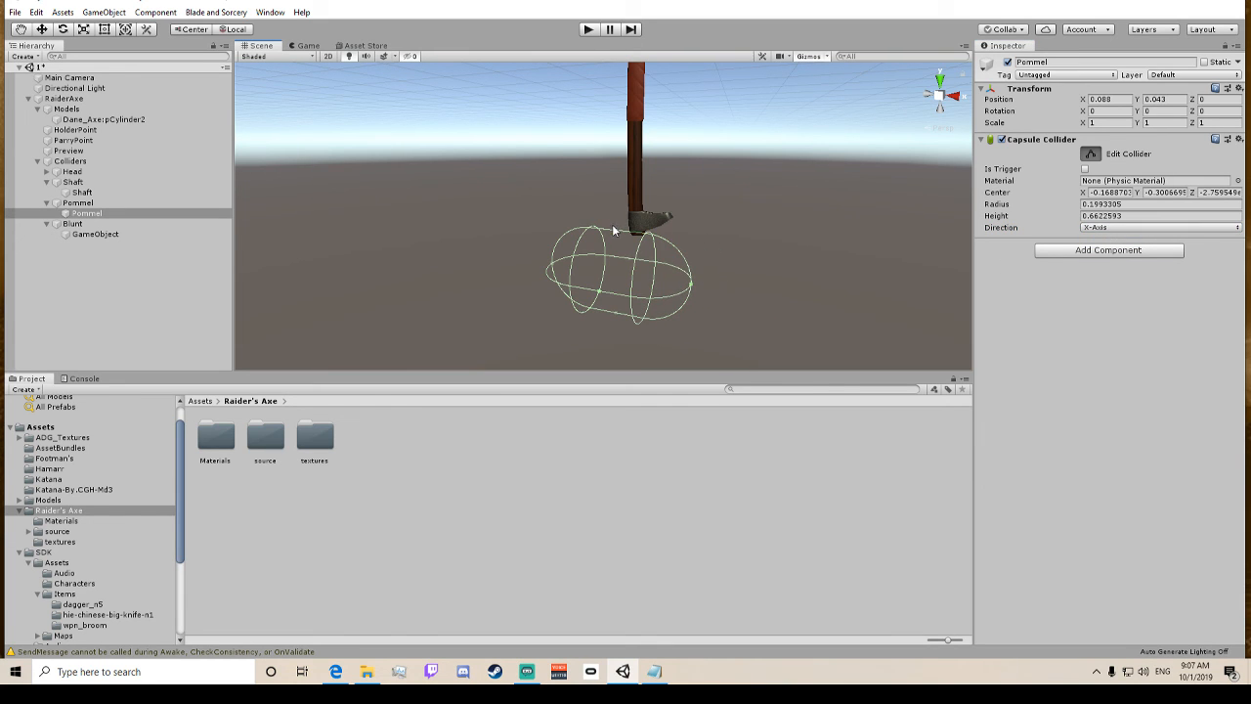
drag(612, 227, 653, 166)
Move the Pommel child object to about X 0.457, Y 0.437 so the capsule's inner end sits at the axe head.
click(42, 29)
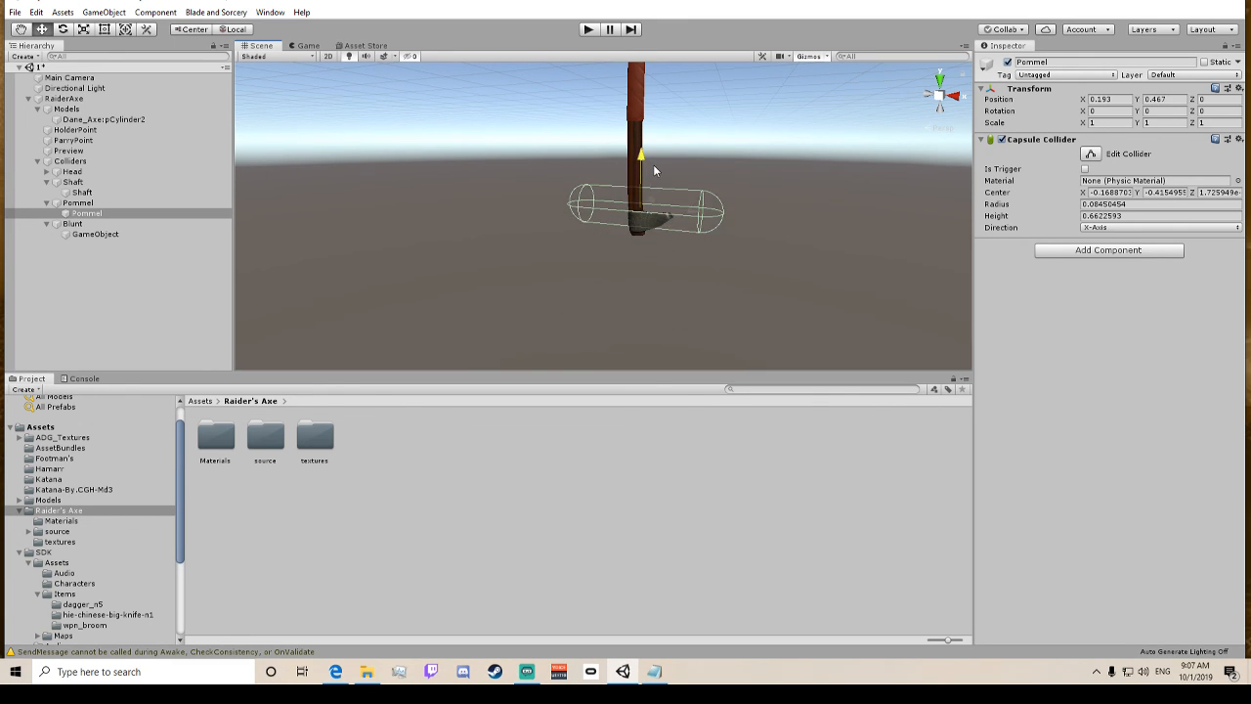
scroll(653, 166, up, 5)
scroll(870, 284, down, 3)
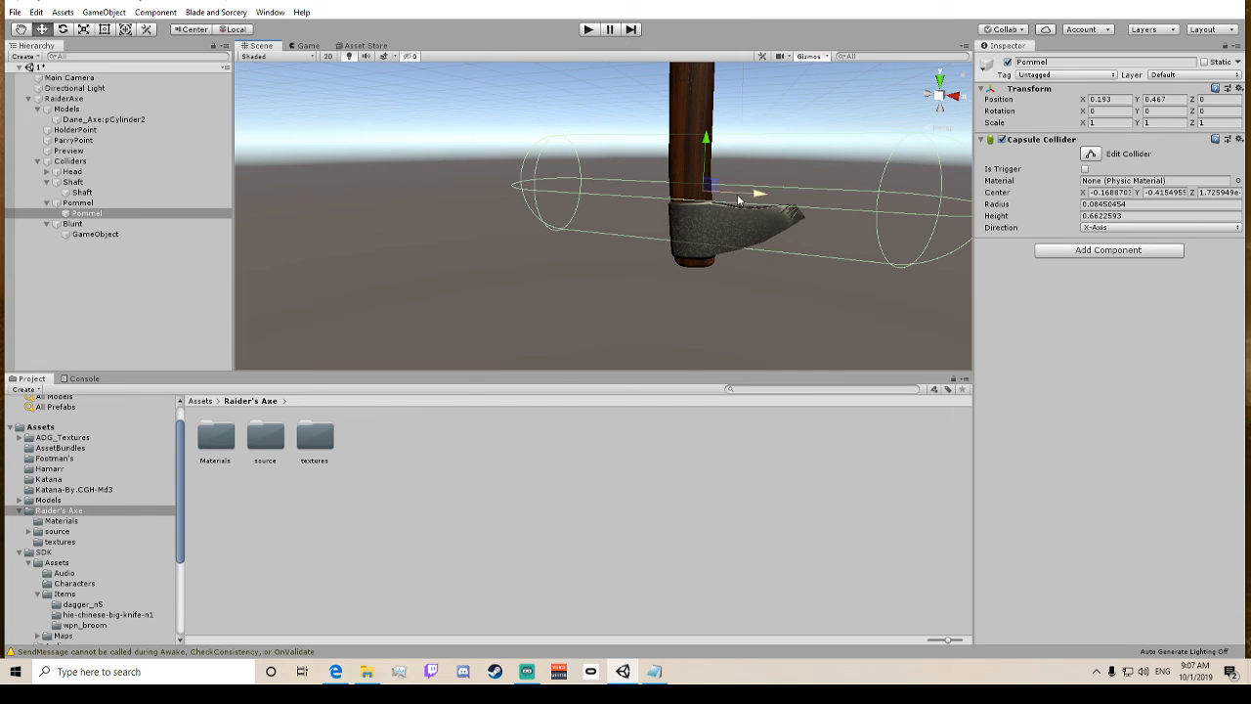
drag(756, 198, 867, 171)
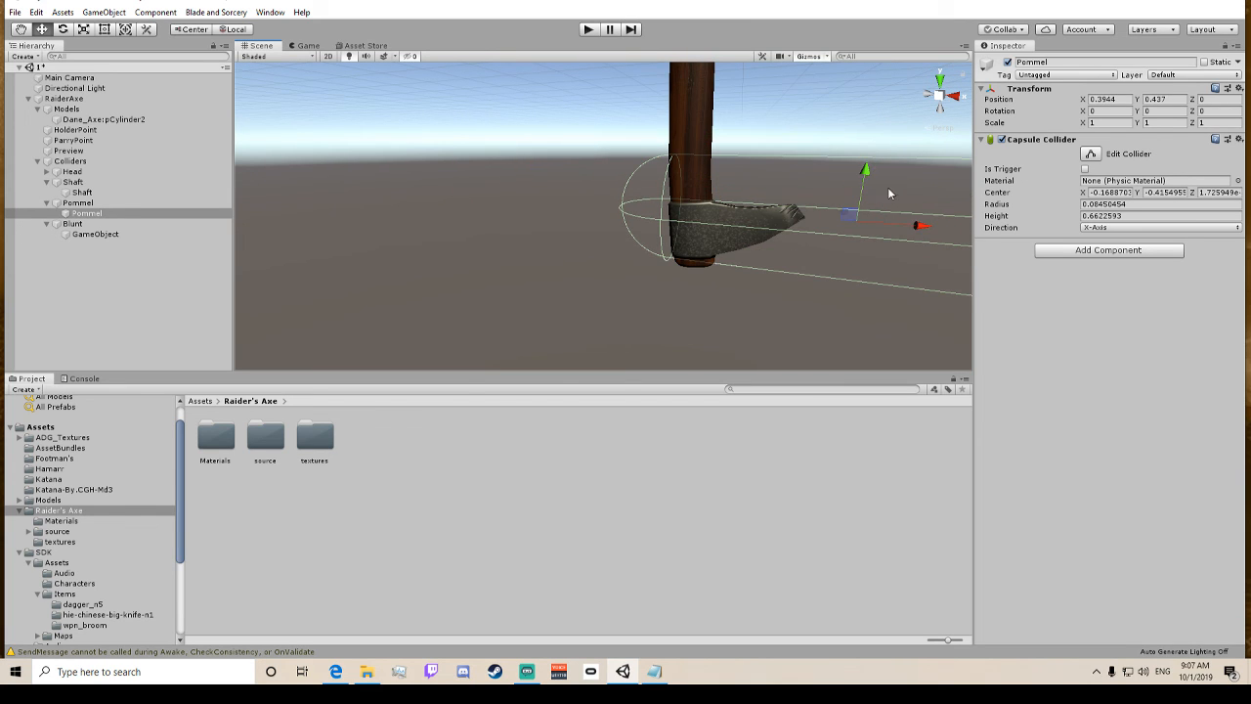
drag(919, 228, 947, 218)
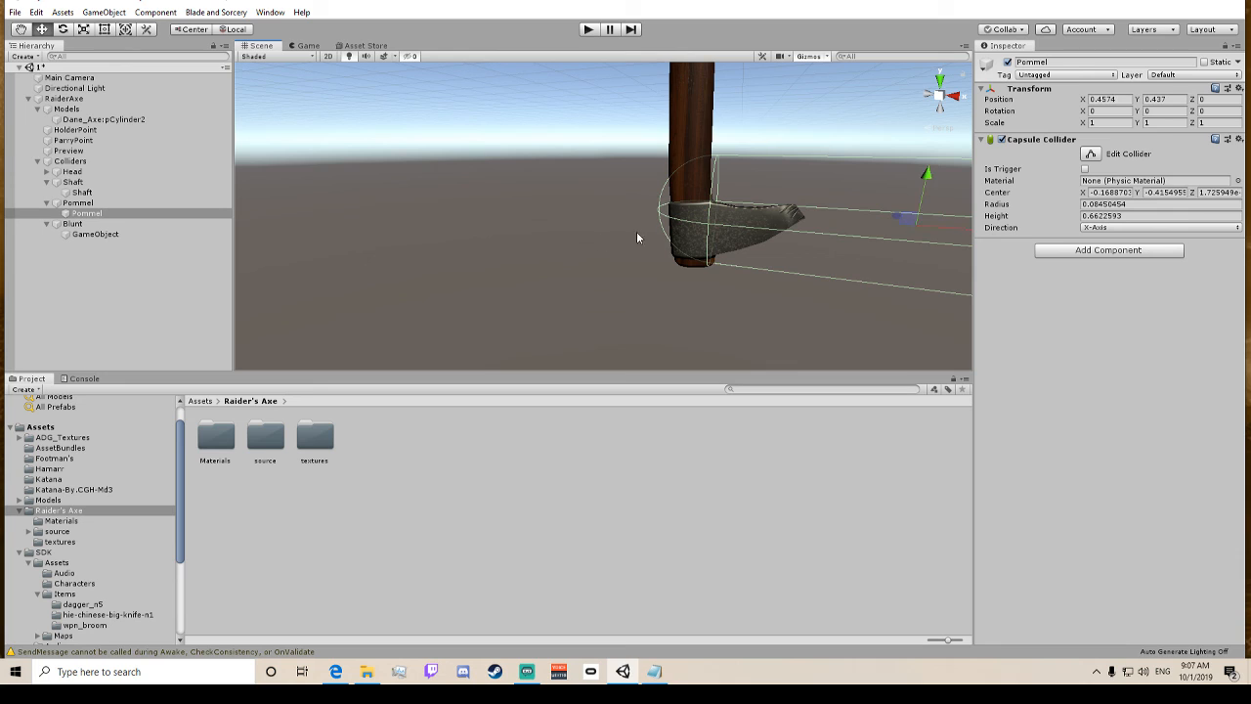
Shorten the Pommel capsule collider along X to the blade's length, giving a height of about 0.211.
scroll(787, 212, down, 5)
click(1090, 153)
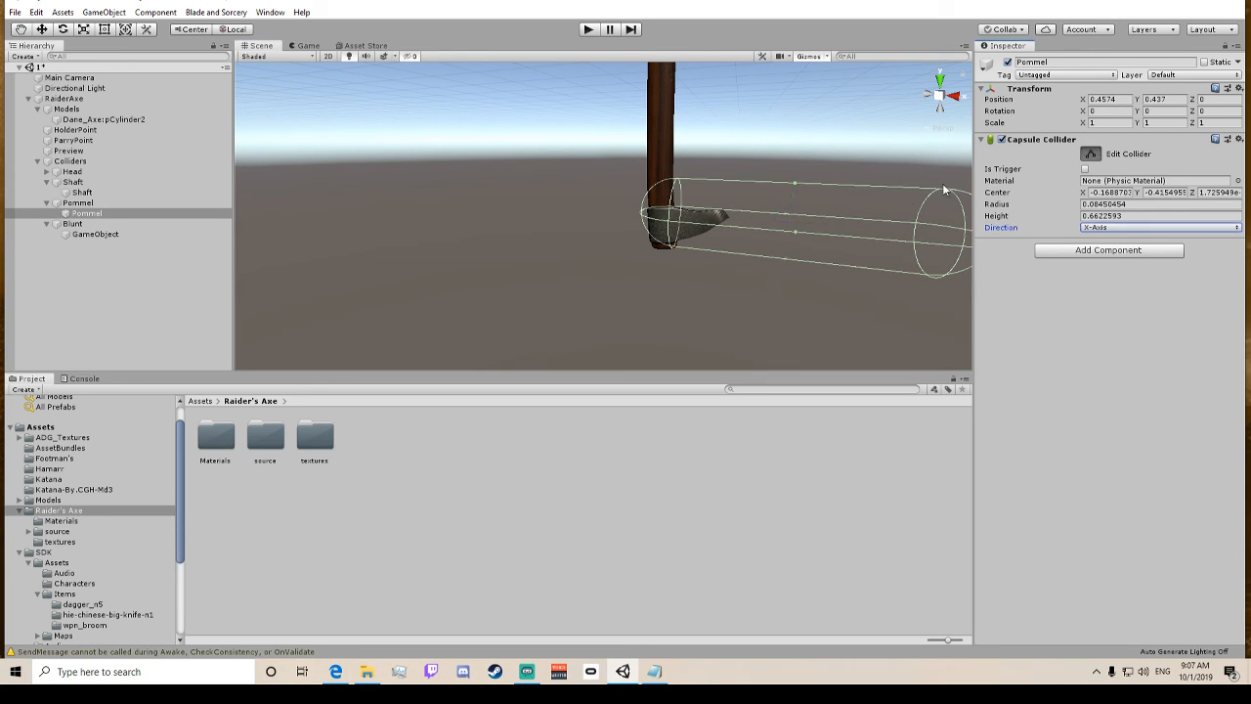
scroll(908, 222, down, 4)
drag(804, 230, 688, 203)
scroll(797, 294, up, 5)
middle_drag(798, 294, 704, 188)
drag(667, 158, 674, 156)
scroll(651, 161, down, 5)
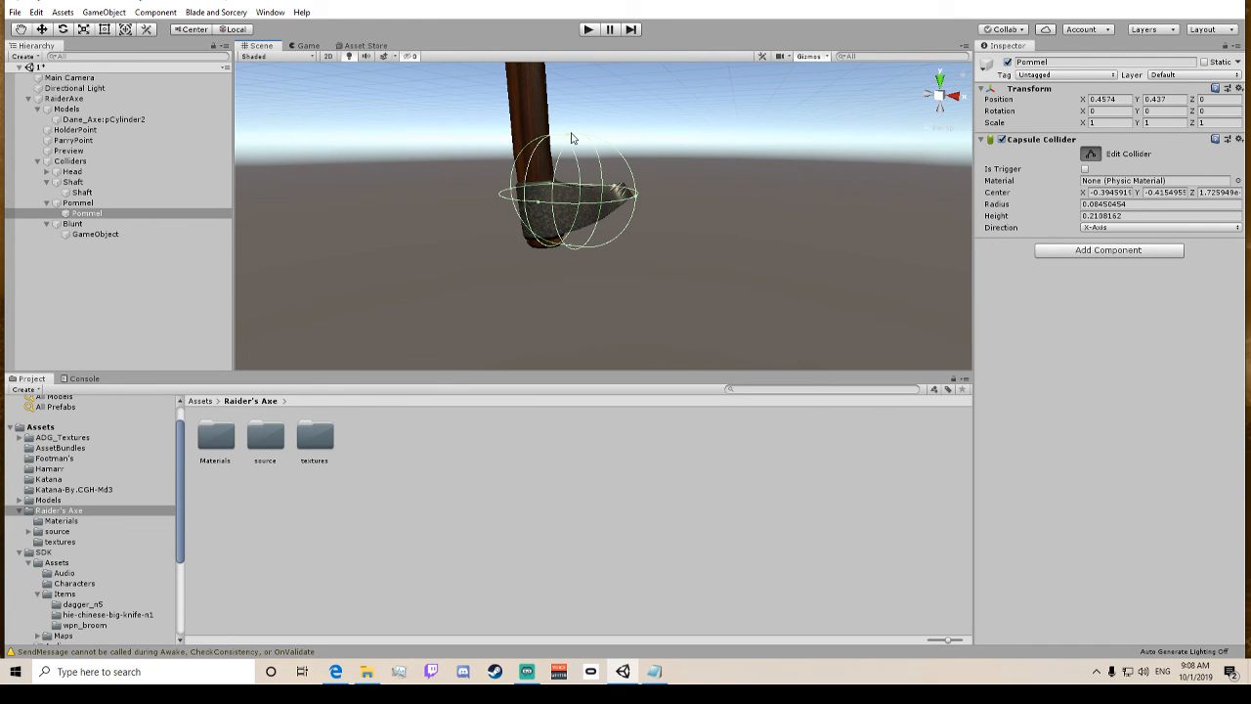
Shrink the Pommel capsule collider to about 0.042 radius and 0.201 height, and move it to about X 0.469, Y 0.464.
drag(573, 131, 576, 181)
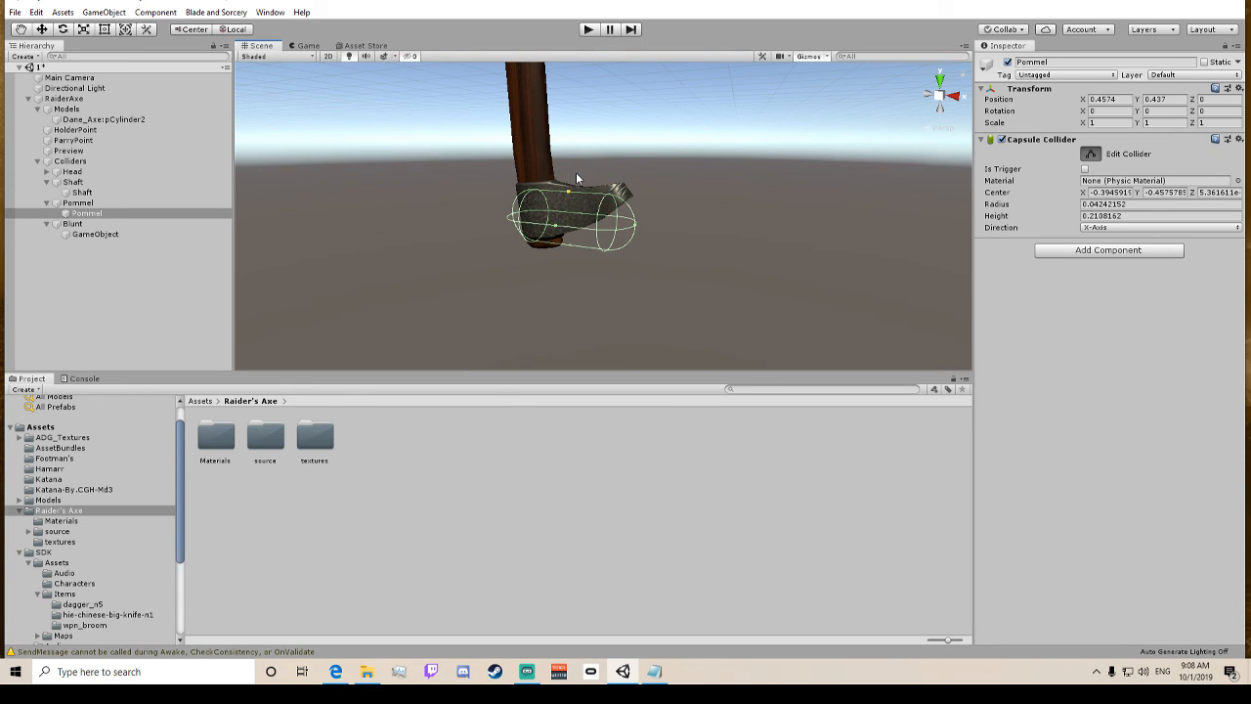
drag(634, 226, 630, 222)
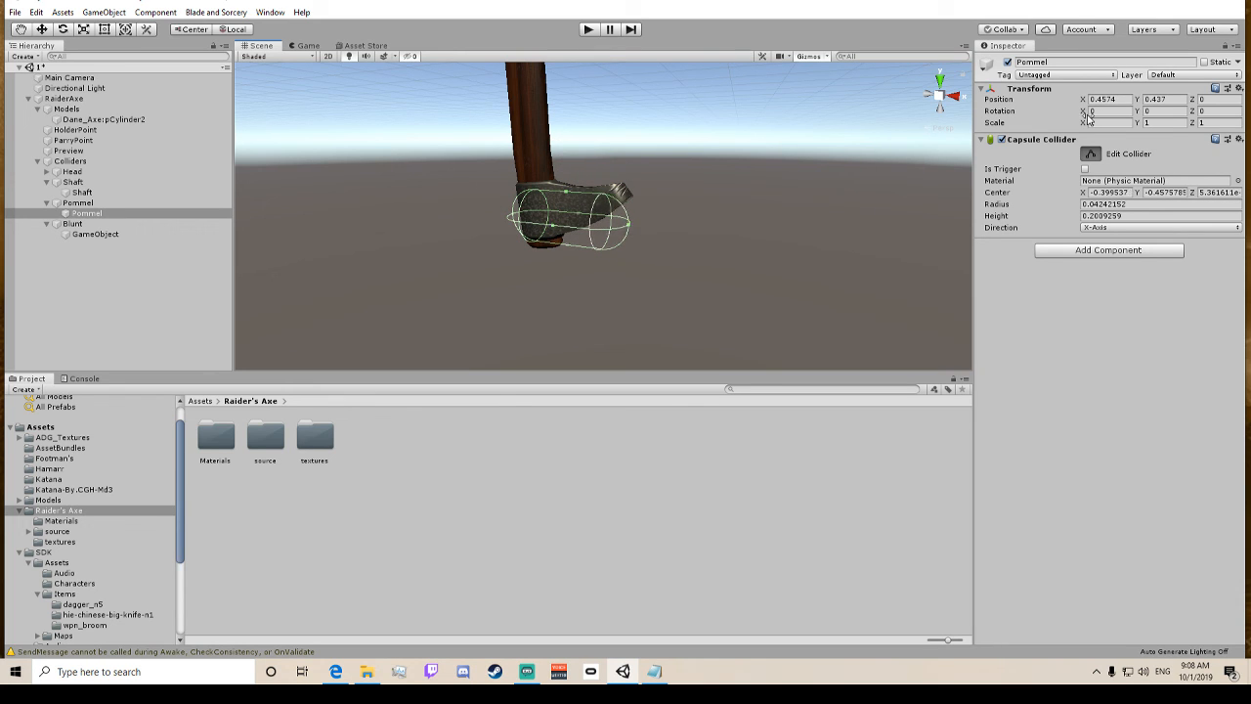
click(42, 29)
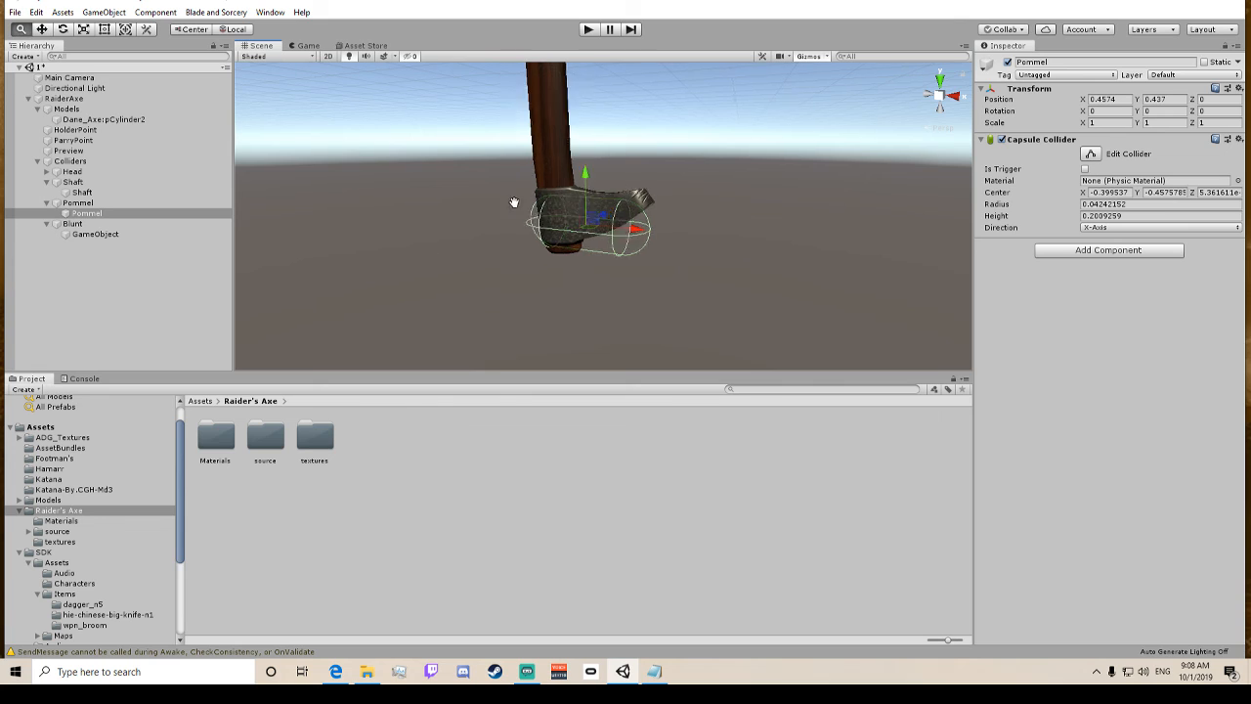
middle_drag(516, 201, 724, 244)
mouse_move(781, 251)
mouse_down()
mouse_move(811, 253)
mouse_move(790, 246)
mouse_up()
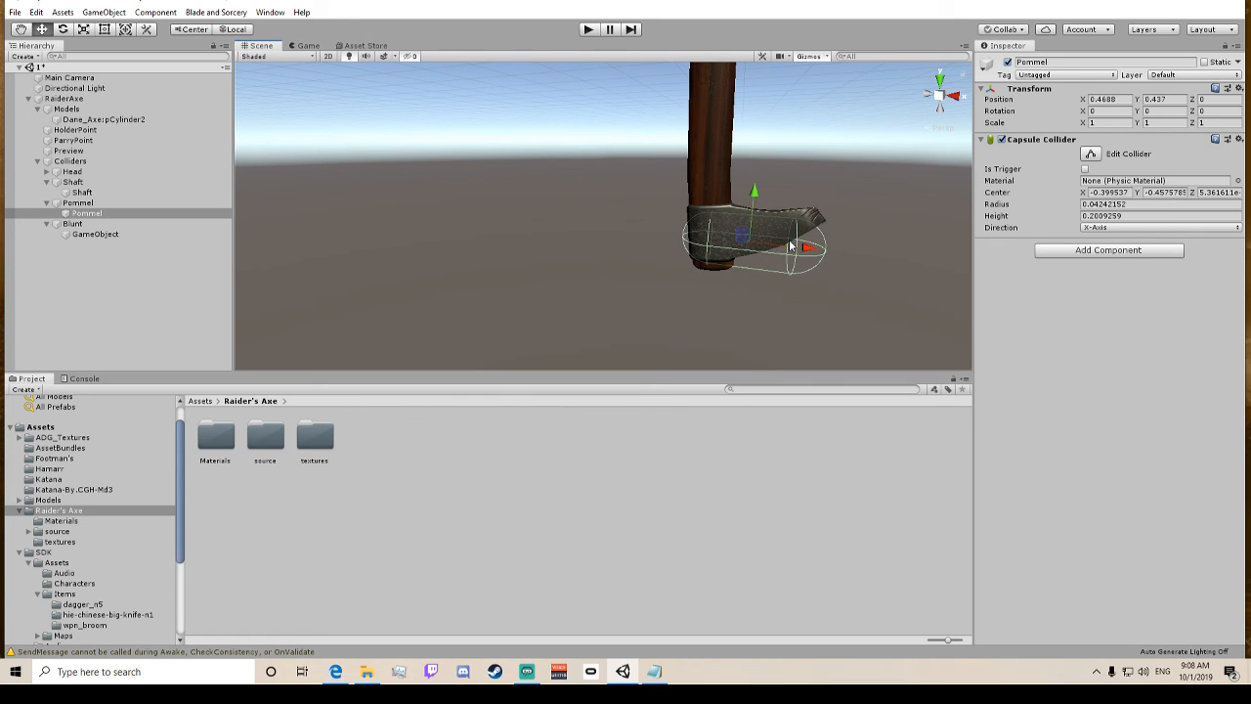
drag(754, 187, 758, 175)
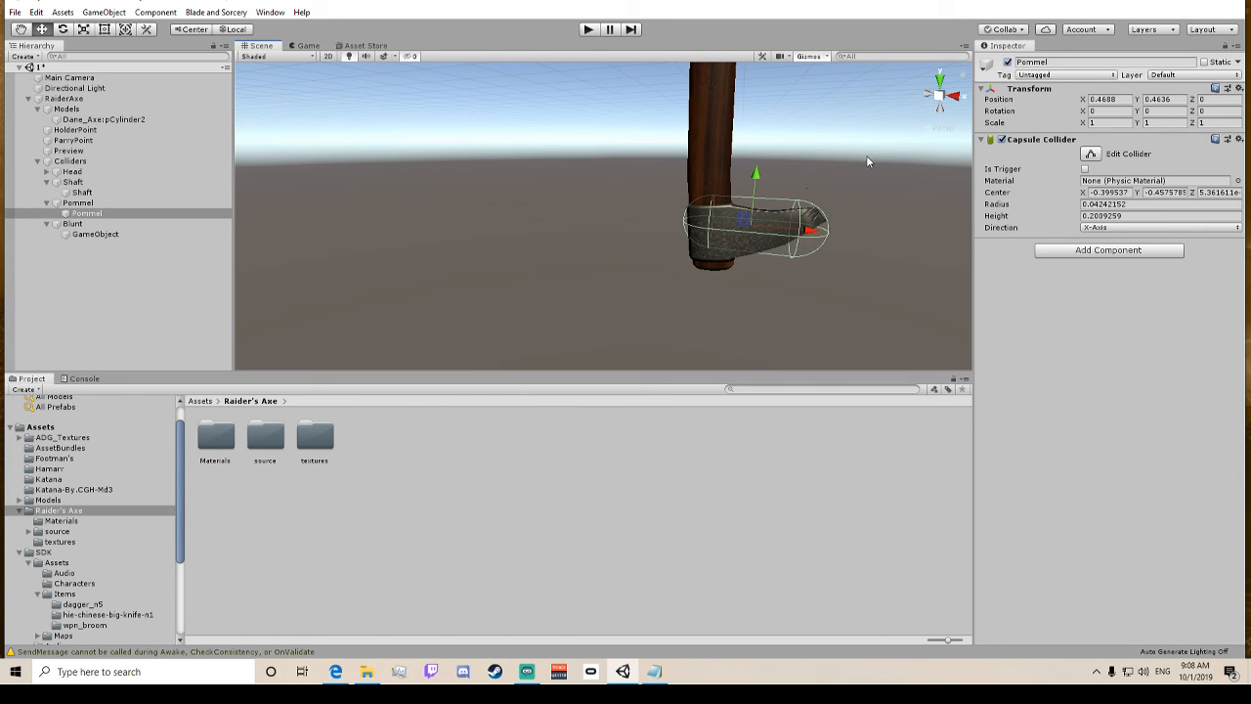
Rotate the Pommel child object about 20.5 degrees around Z so the capsule follows the slope of the small blade.
click(61, 30)
drag(770, 187, 750, 164)
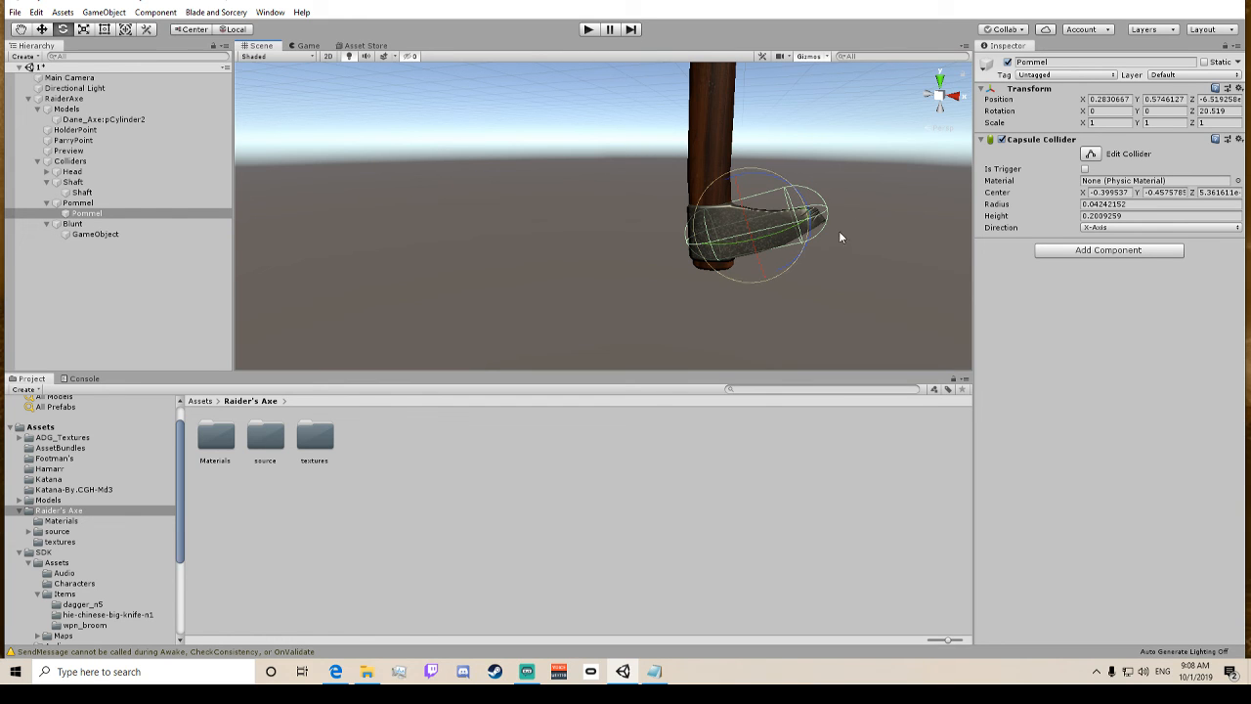
alt+drag(839, 235, 650, 238)
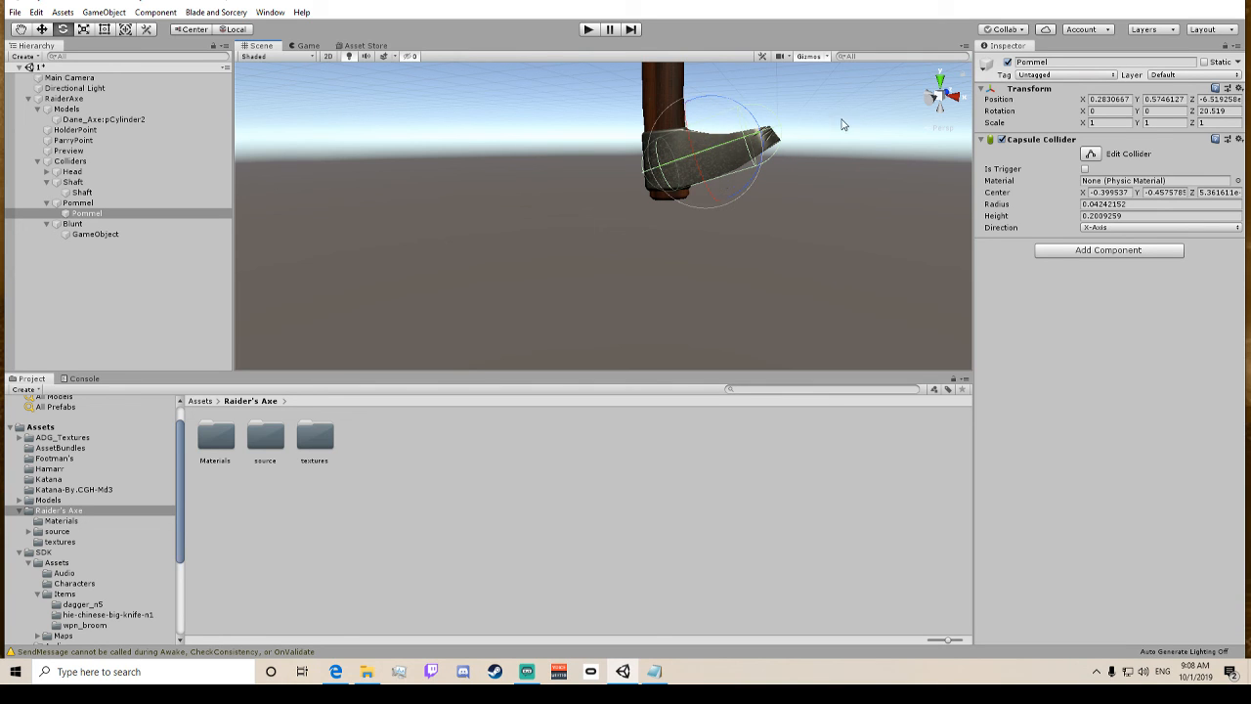
alt+drag(809, 125, 626, 174)
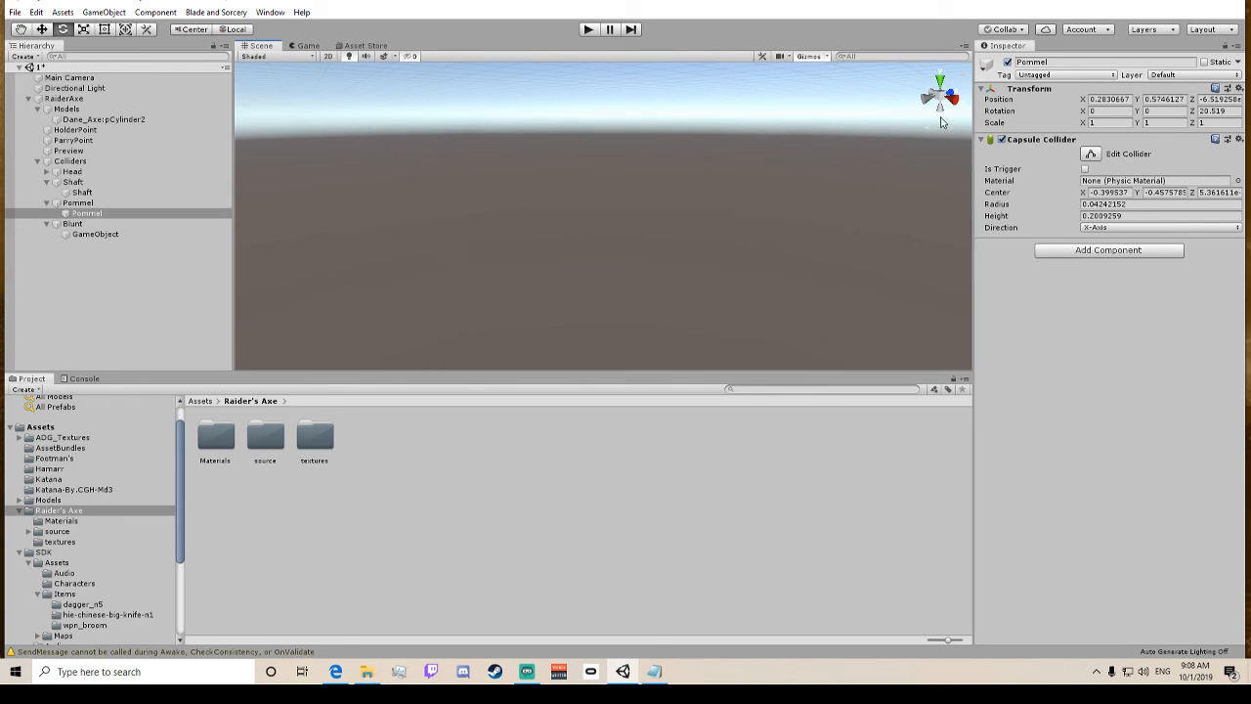
alt+drag(483, 212, 531, 217)
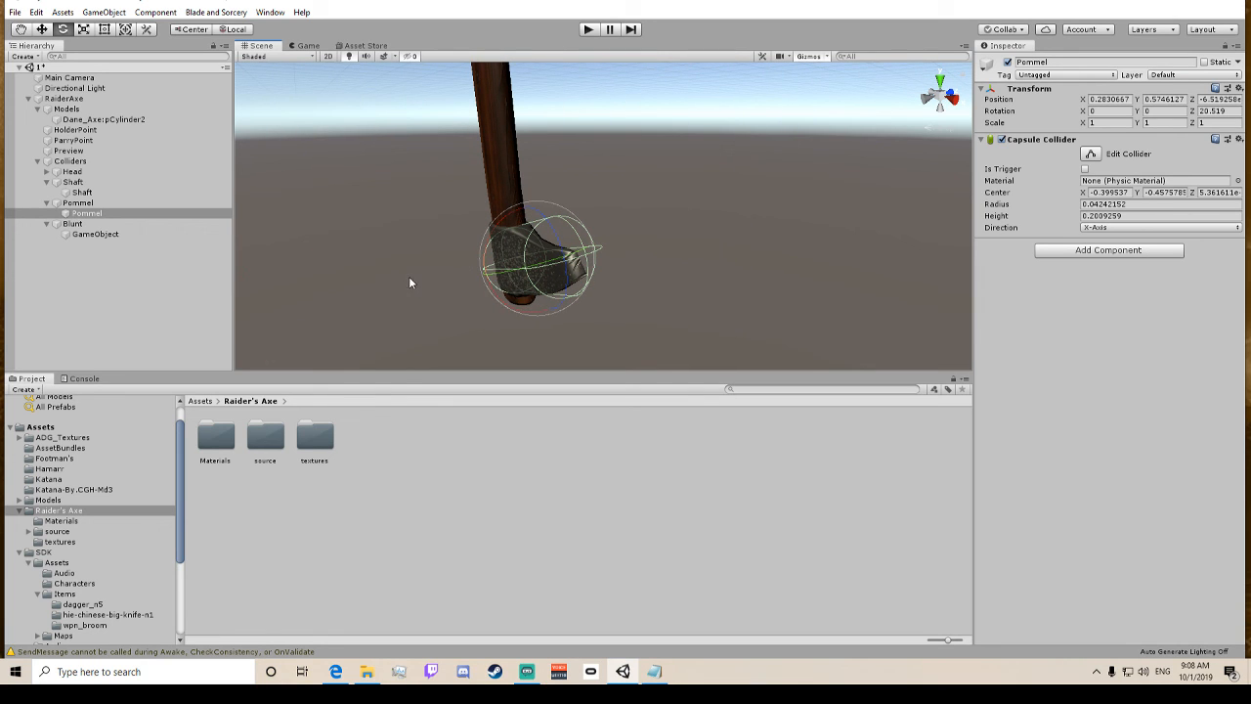
alt+drag(411, 279, 580, 257)
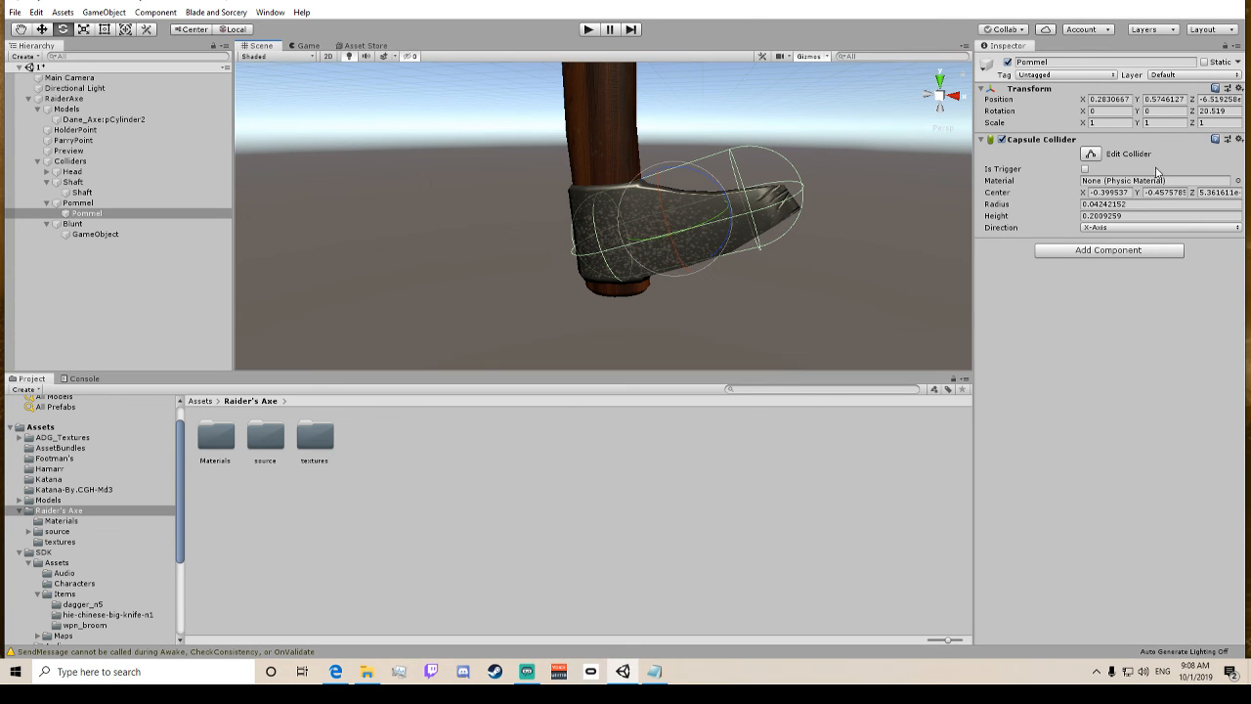
Assign the MetalHeavy physic material to the Pommel capsule collider.
click(1237, 181)
scroll(212, 217, down, 3)
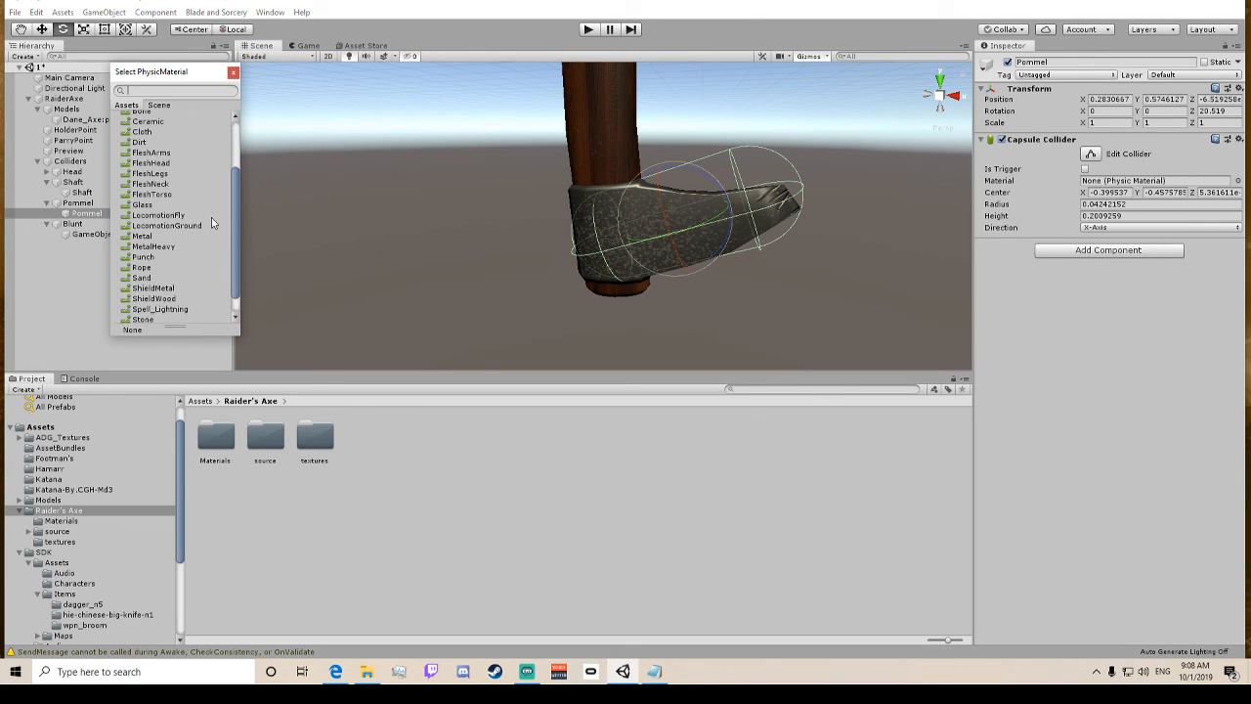
double_click(157, 246)
Assign the WoodHard physic material to the Shaft child object's capsule collider.
click(82, 193)
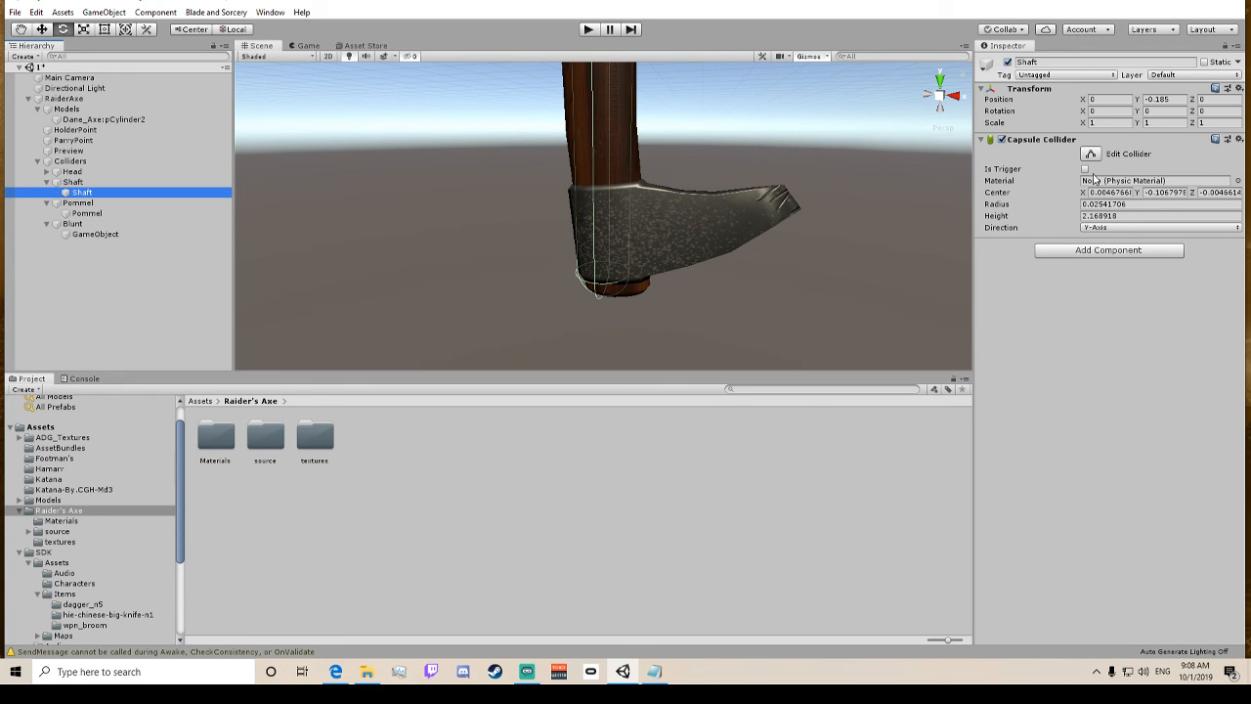
click(1238, 181)
scroll(146, 215, down, 3)
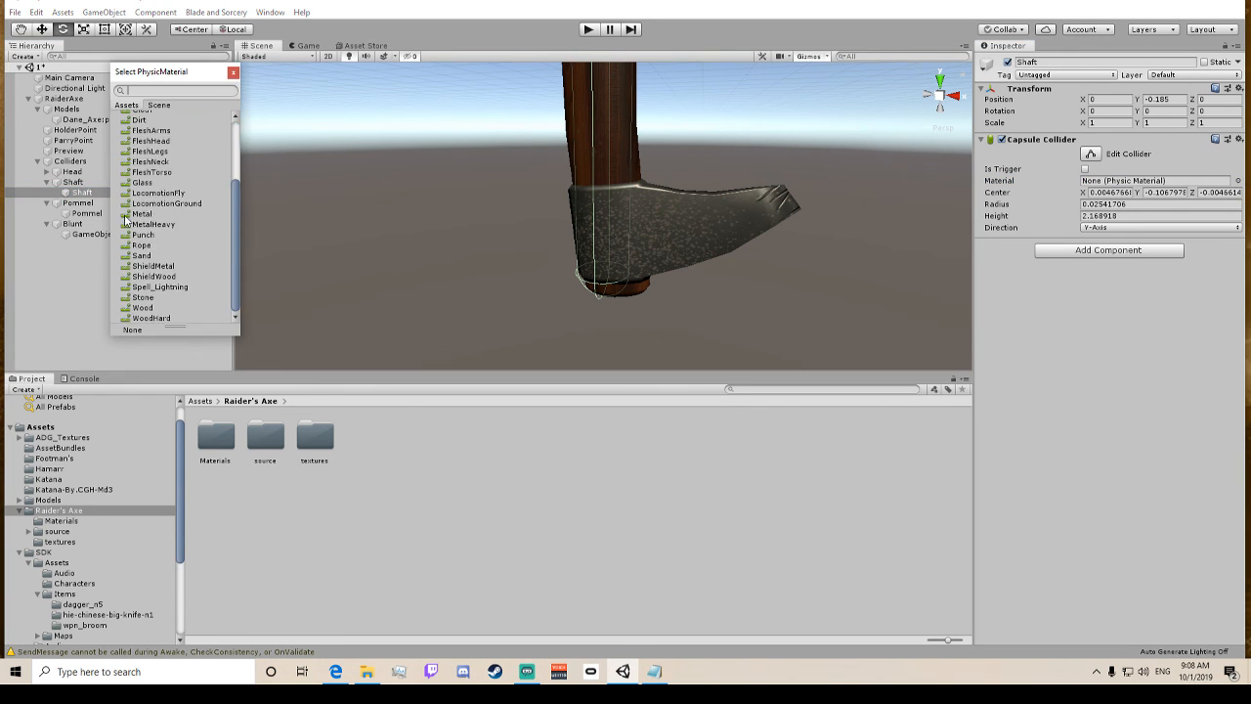
click(146, 319)
click(143, 319)
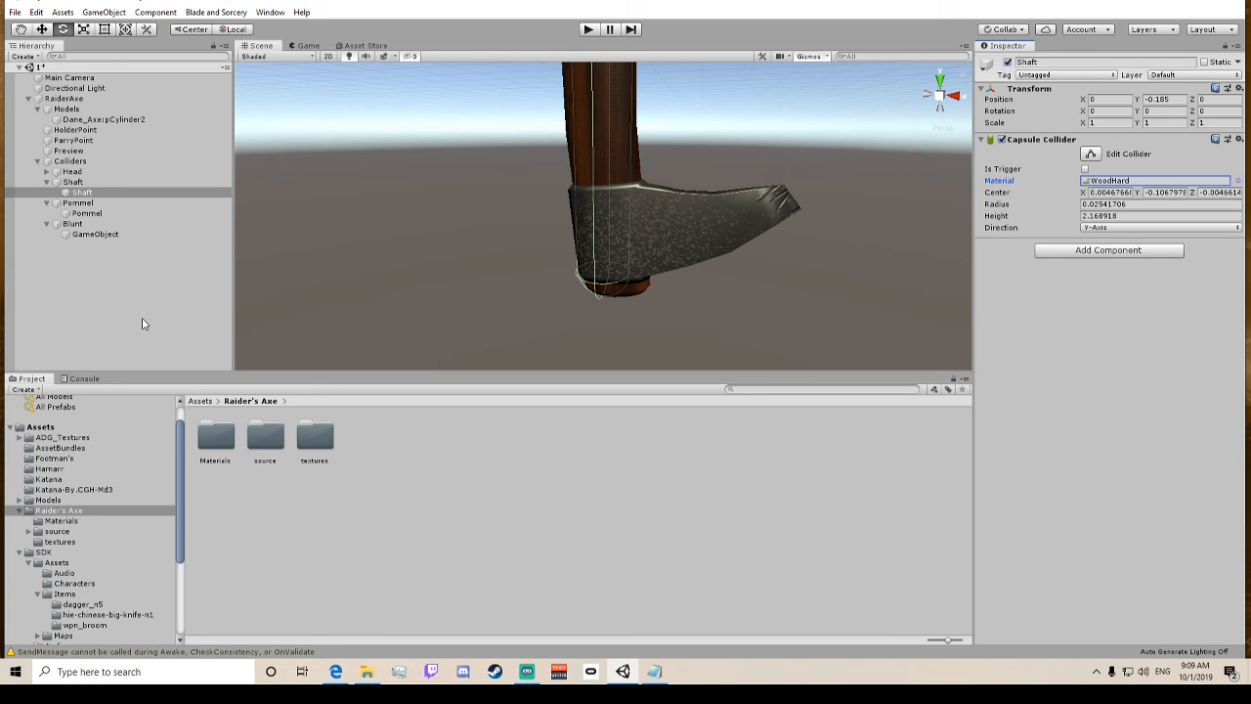
Collapse the Shaft and Pommel groups and add a Box Collider to the GameObject under Blunt.
click(47, 183)
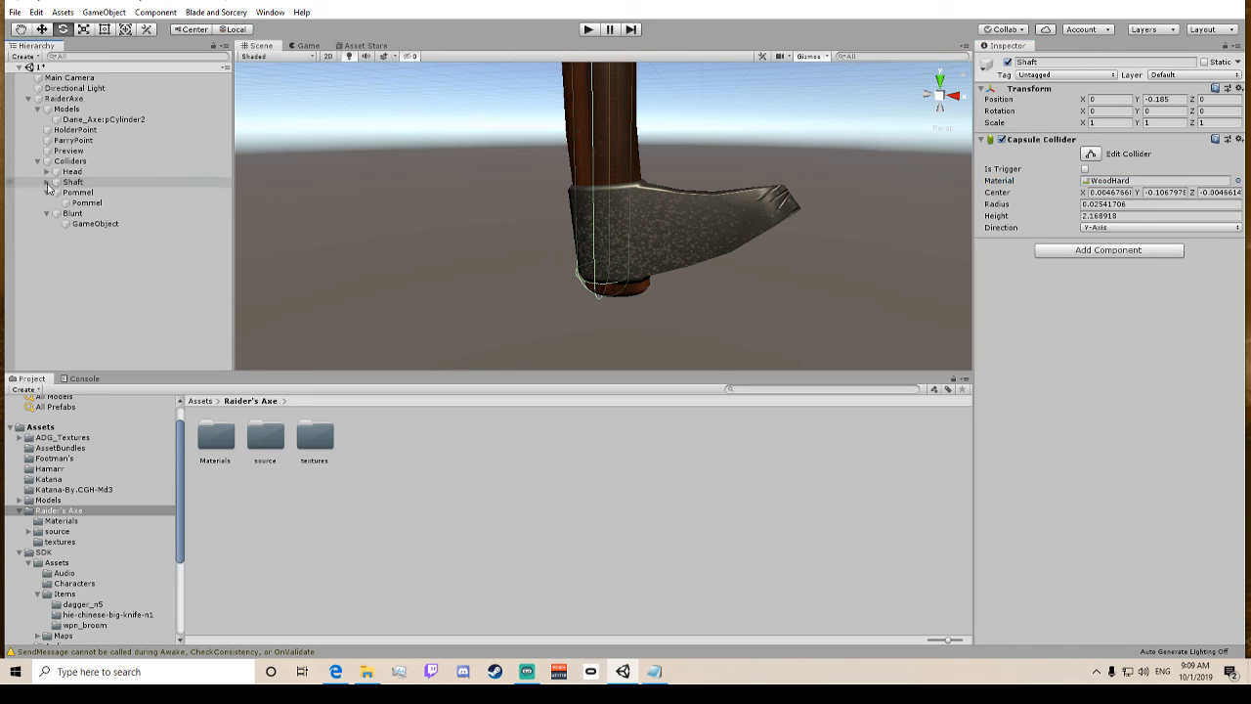
click(47, 192)
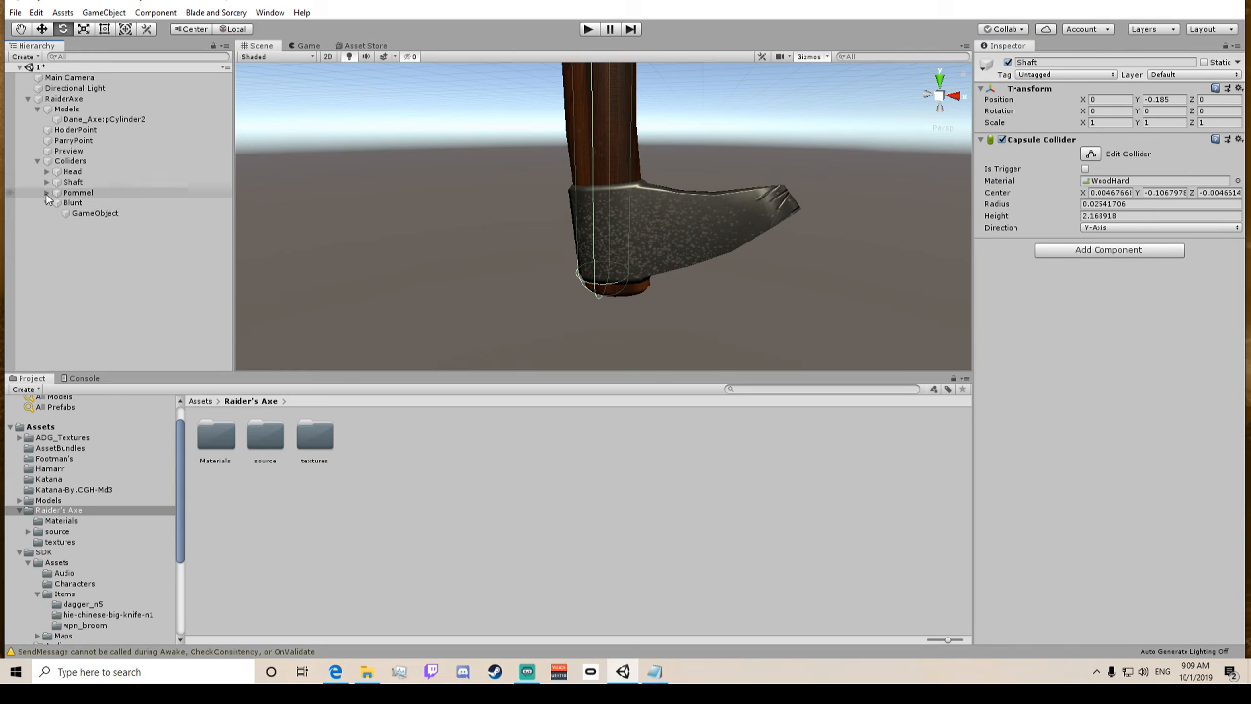
click(90, 214)
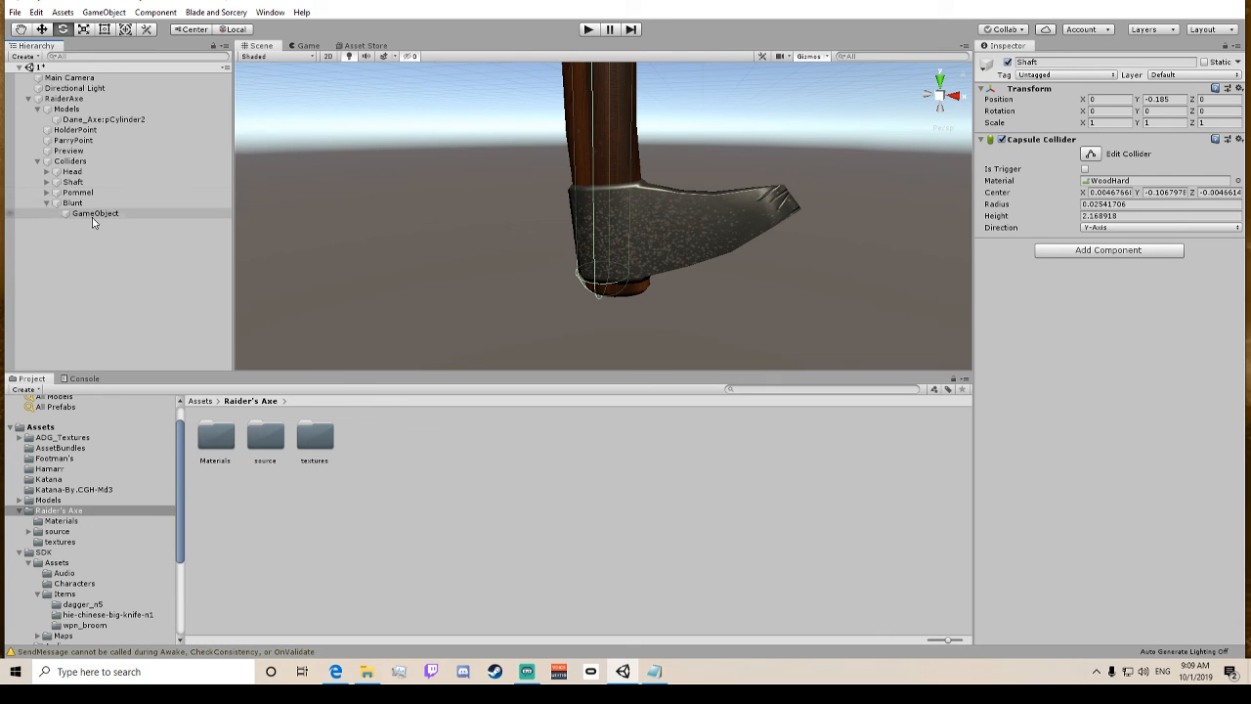
scroll(443, 152, down, 3)
middle_drag(443, 151, 529, 366)
right_drag(716, 176, 839, 180)
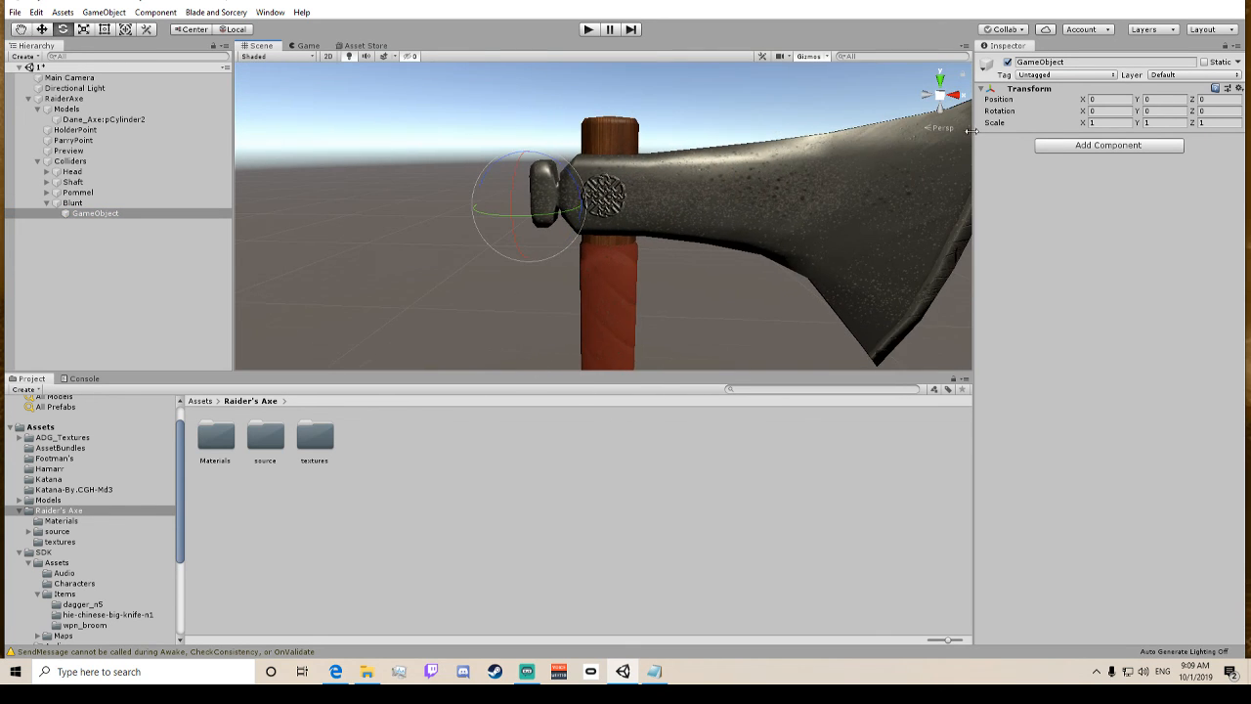
click(1119, 147)
key(BackSpace)
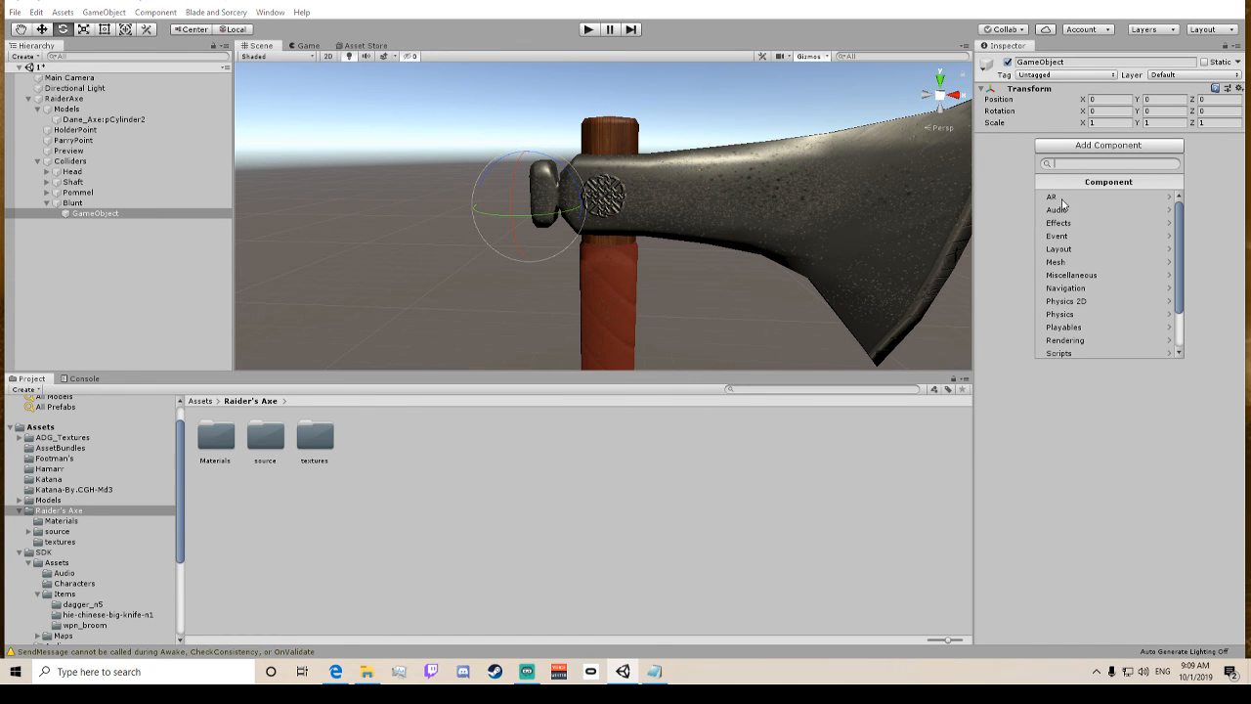
text(box)
key(Return)
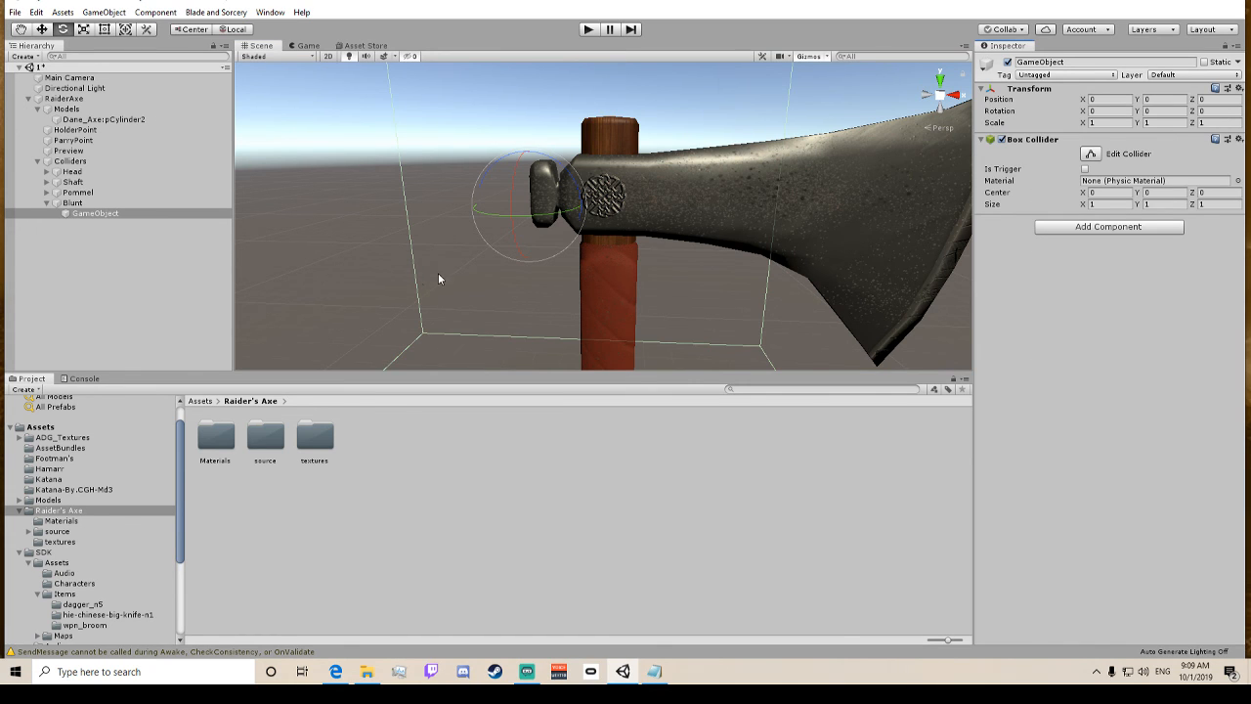
Narrow the Blunt box collider along Z to the axe head's thickness, about 0.053.
right_drag(438, 273, 555, 234)
middle_drag(461, 274, 657, 233)
scroll(656, 232, down, 5)
right_drag(657, 232, 548, 248)
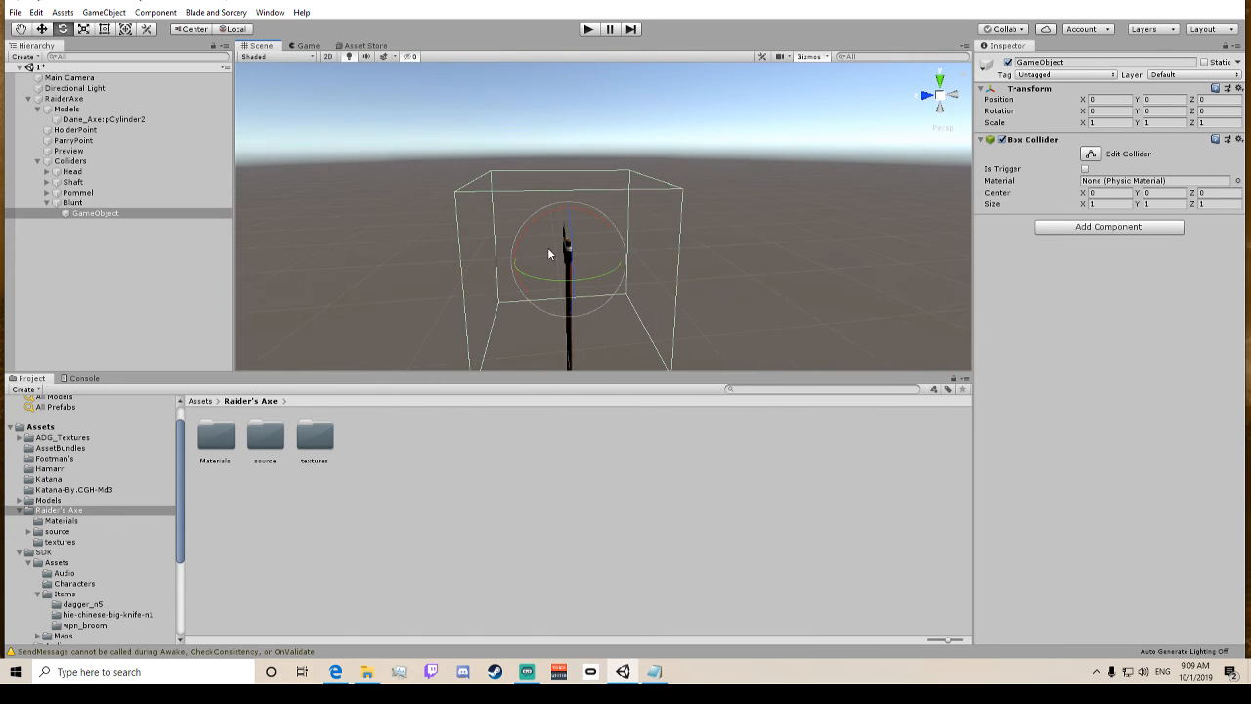
click(1090, 154)
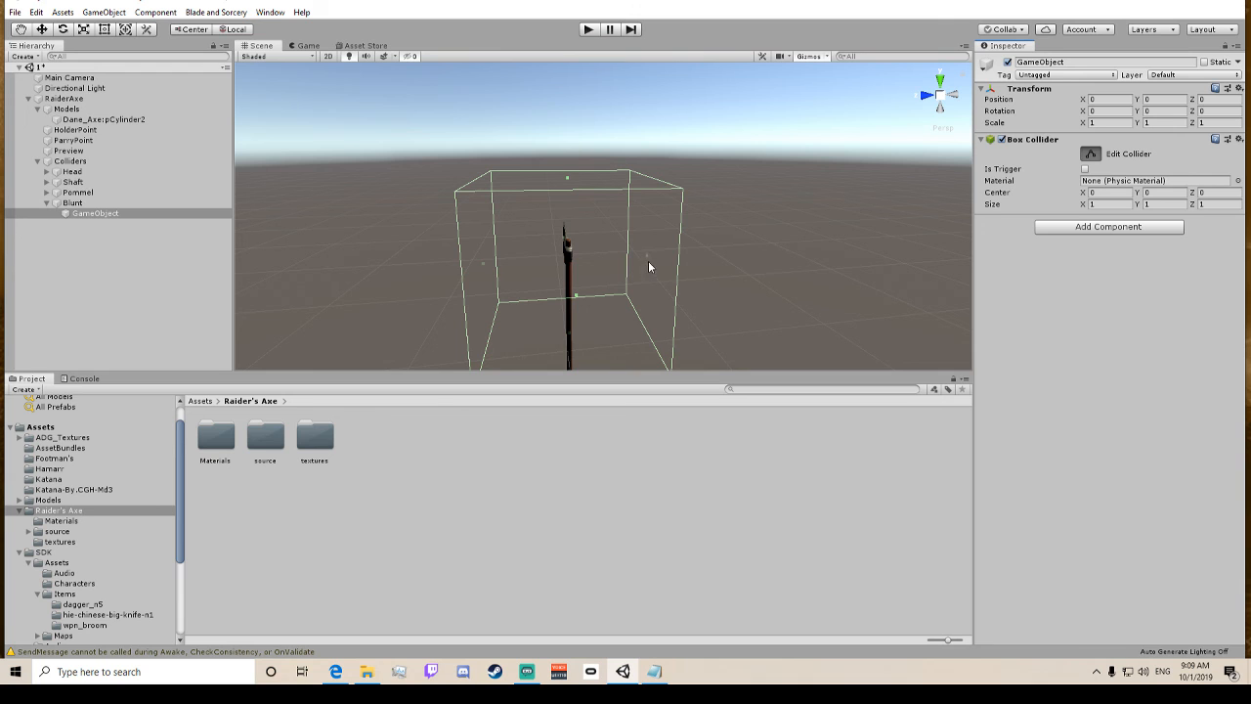
click(939, 99)
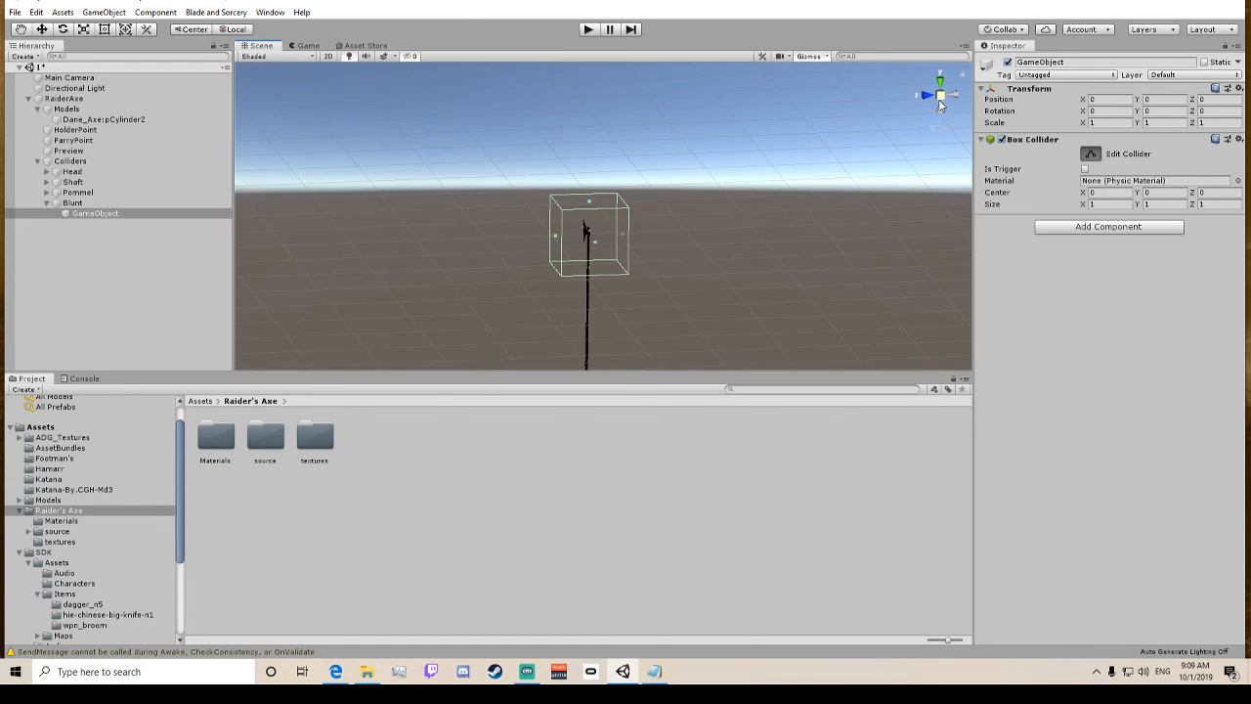
right_drag(671, 279, 609, 251)
drag(577, 207, 543, 203)
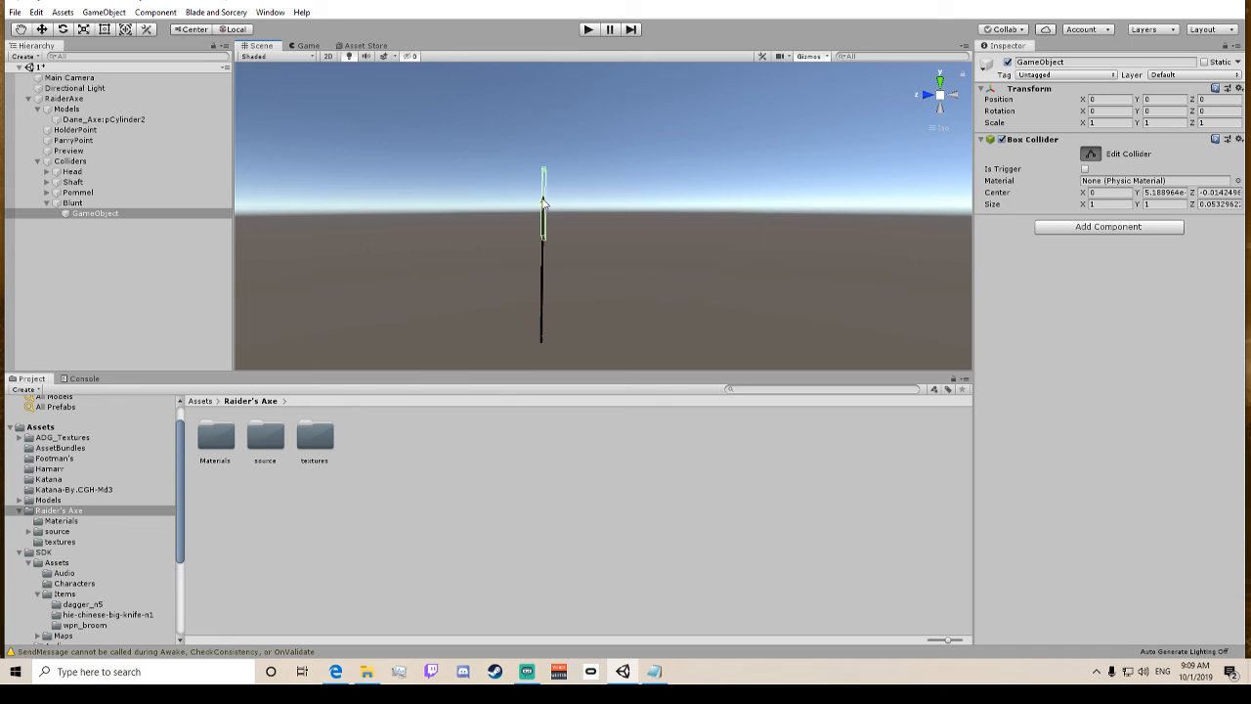
From the back view, shrink the Blunt box collider around the axe's hammer end to about 0.082 in X and 0.101 in Y.
click(950, 104)
drag(415, 161, 415, 193)
scroll(413, 190, up, 9)
middle_drag(410, 193, 633, 174)
scroll(670, 259, up, 12)
scroll(691, 267, up, 2)
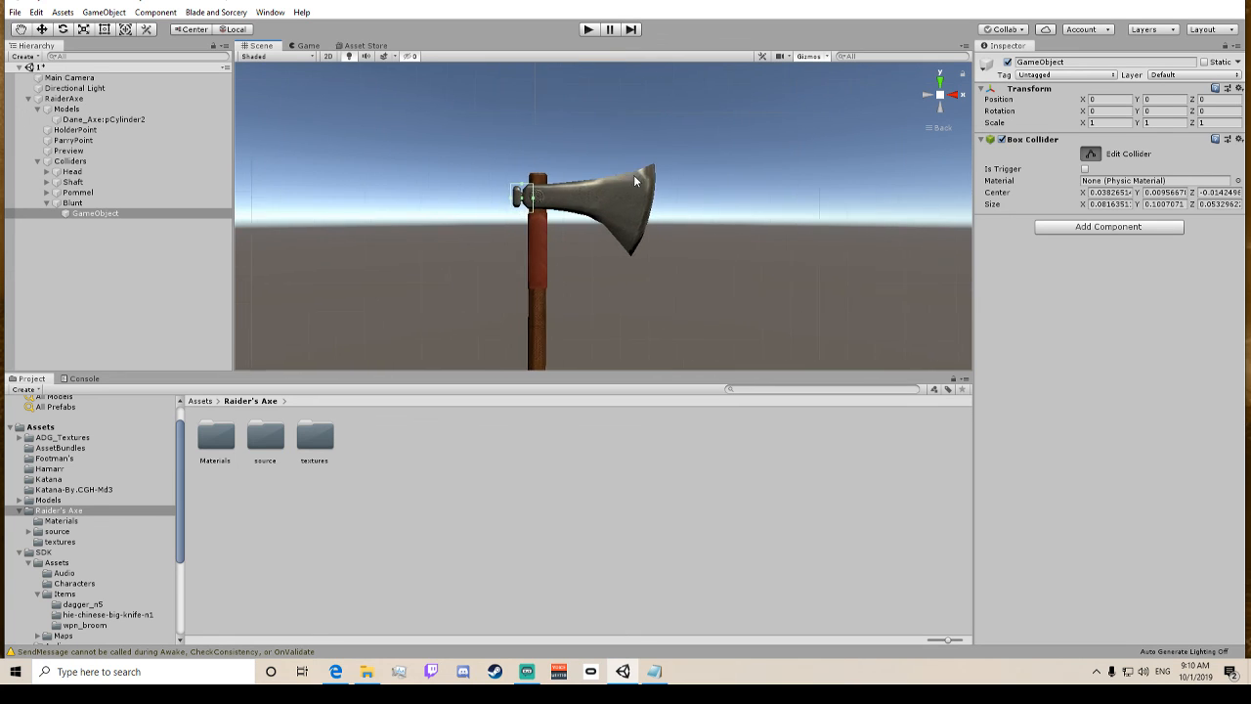
Trim the Blunt box collider's edges flush with the hammer end, to about 0.072 in X and 0.074 in Y.
scroll(636, 175, up, 10)
scroll(599, 183, up, 4)
scroll(629, 215, up, 3)
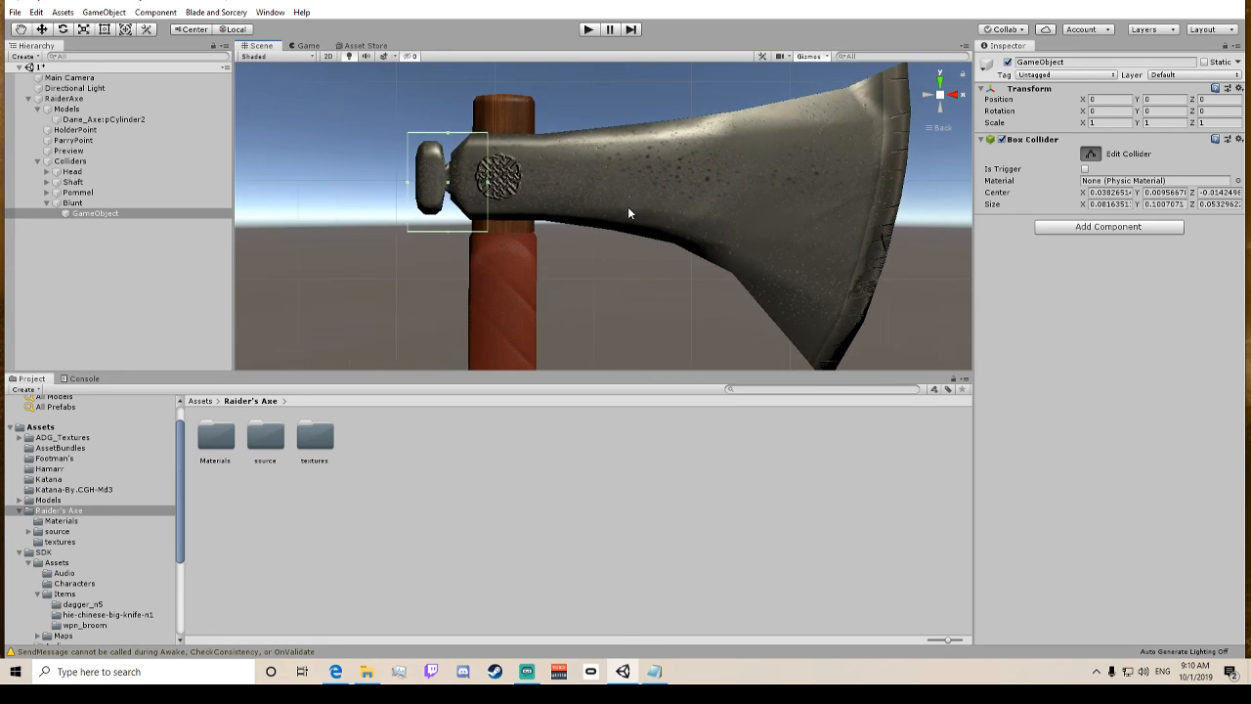
scroll(511, 204, up, 4)
middle_drag(512, 204, 662, 261)
scroll(664, 262, up, 3)
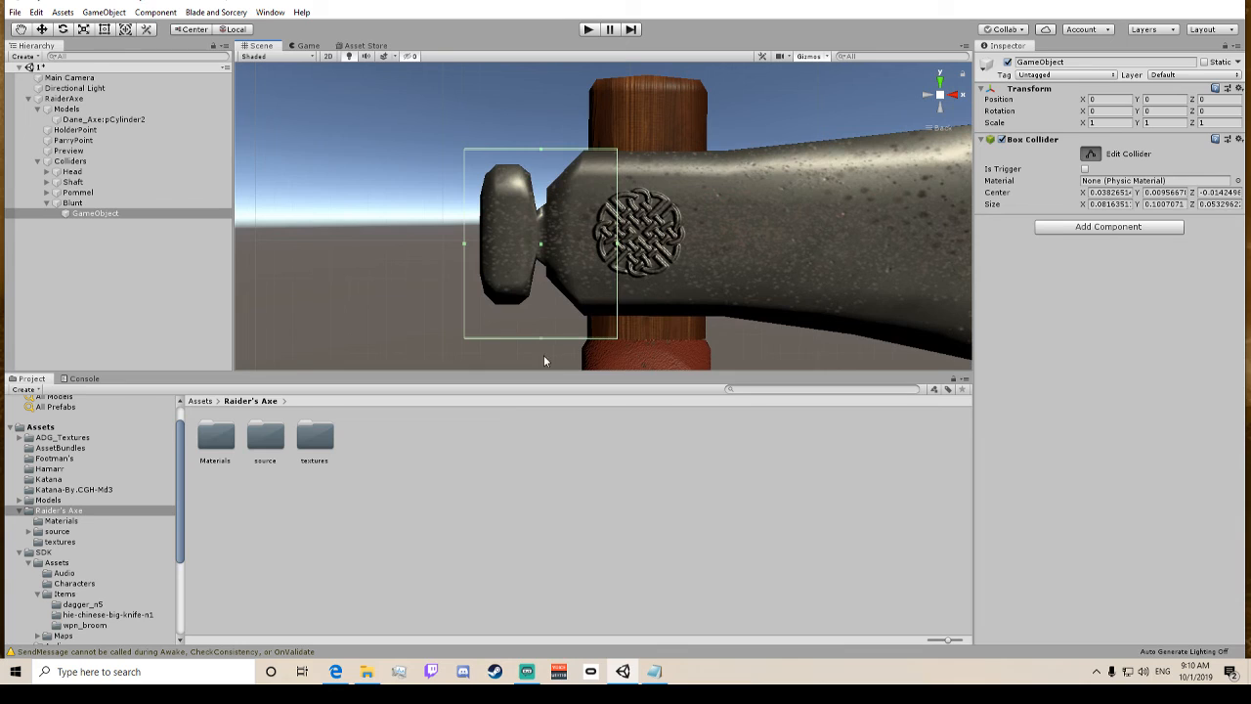
drag(540, 337, 548, 302)
drag(463, 227, 479, 225)
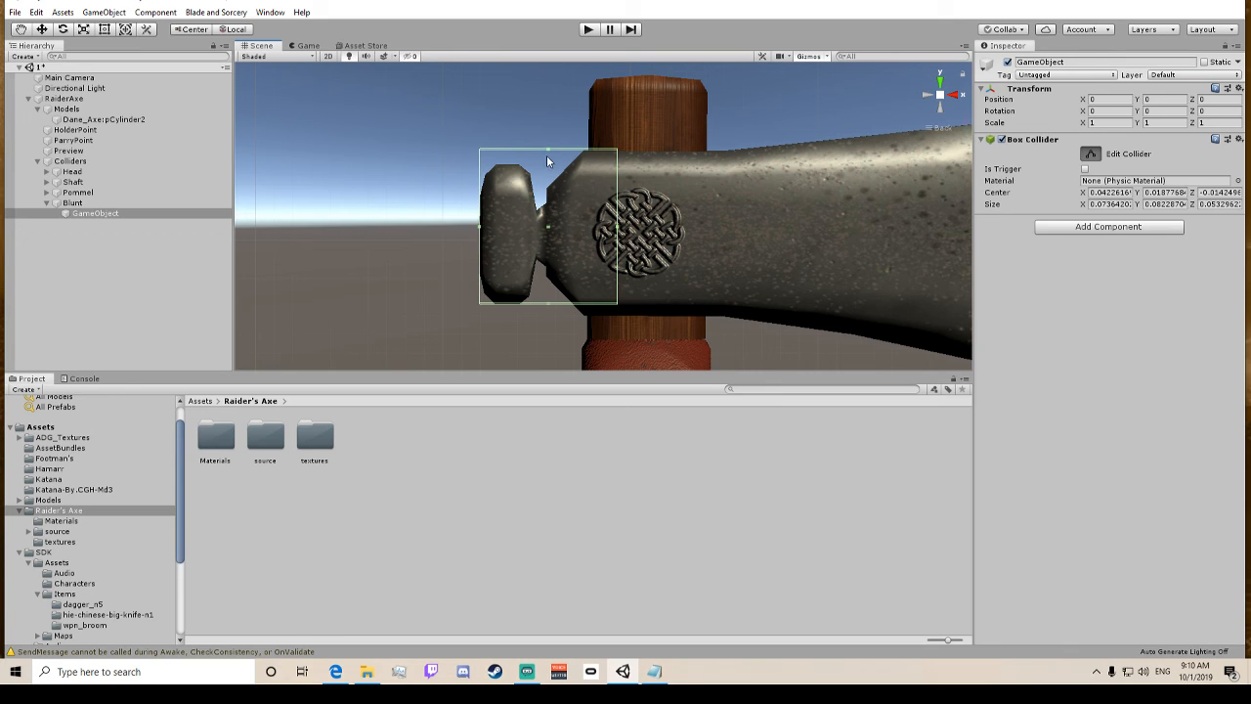
drag(548, 150, 545, 165)
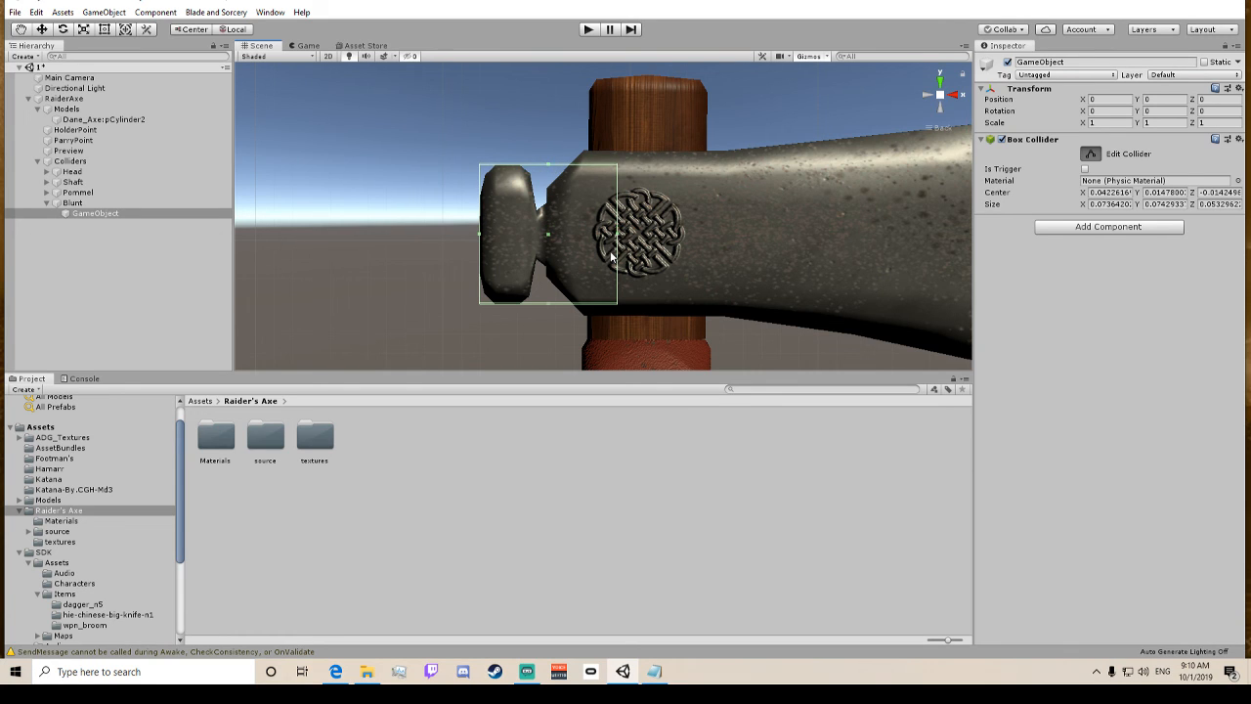
mouse_move(620, 236)
mouse_down()
mouse_move(533, 236)
mouse_move(616, 235)
mouse_up()
Extend the Blunt box collider along X across the shaft to a size of about 0.119, and select its GameObject.
scroll(602, 264, down, 1)
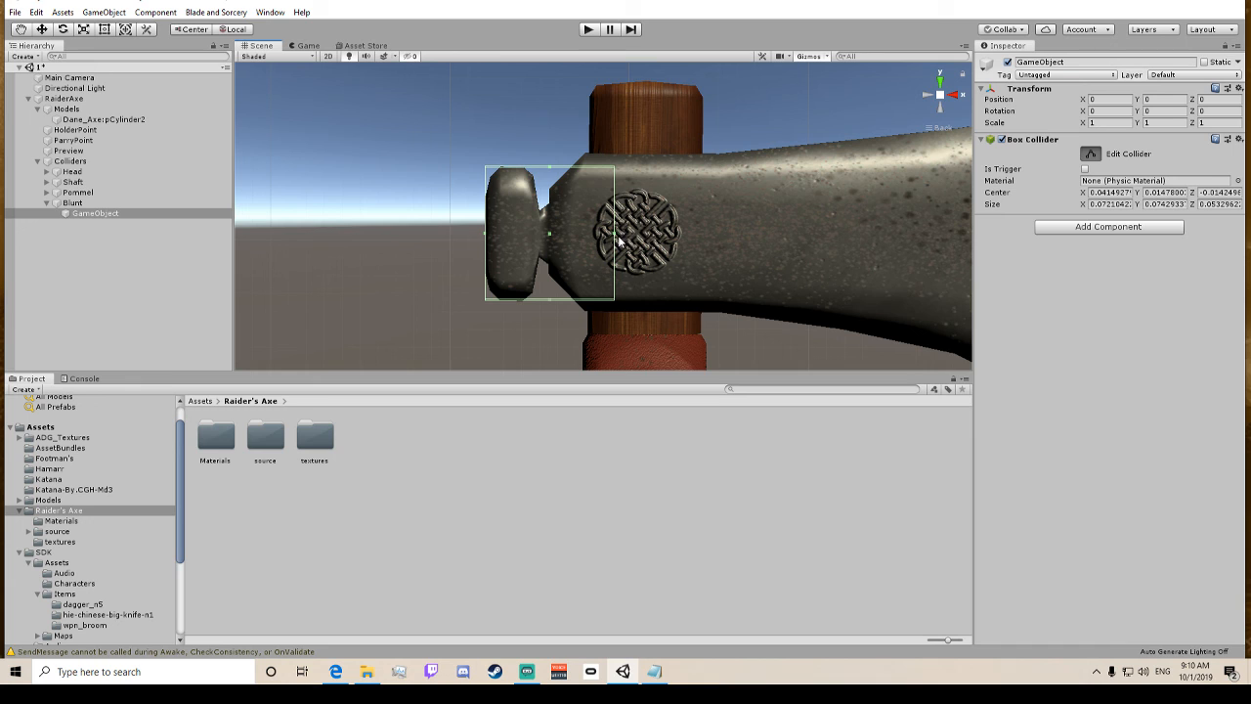
drag(614, 235, 696, 226)
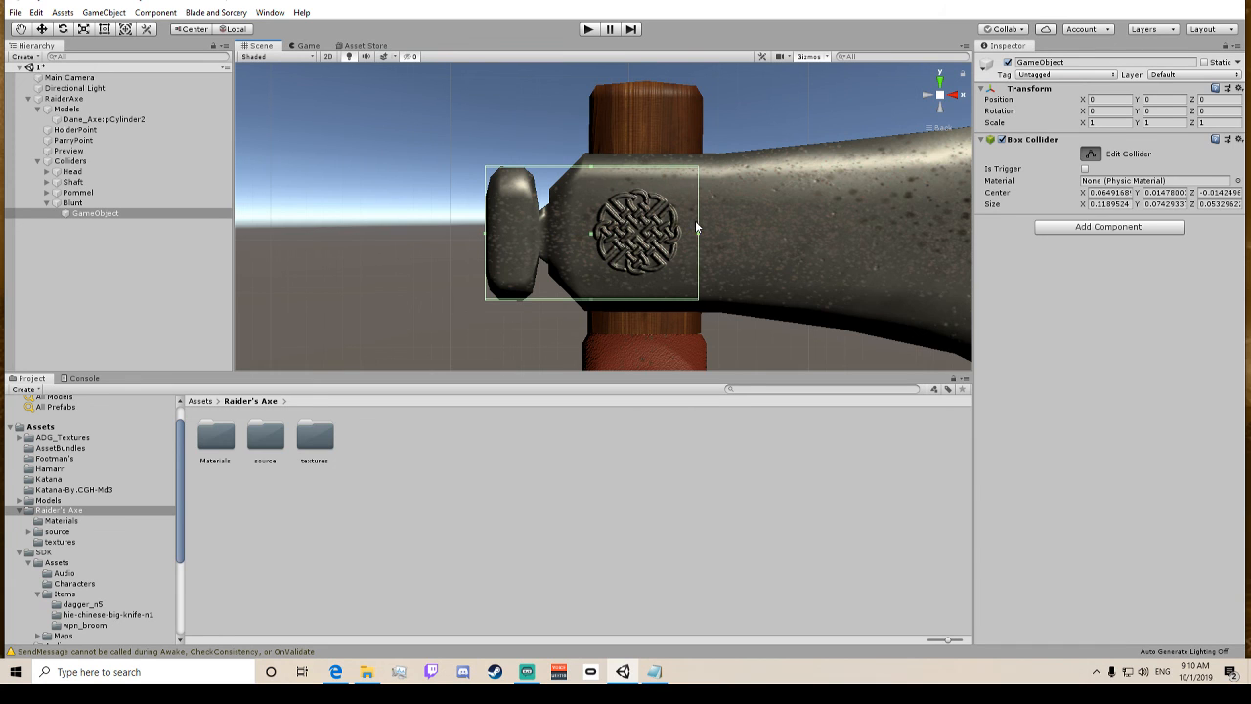
scroll(696, 233, down, 1)
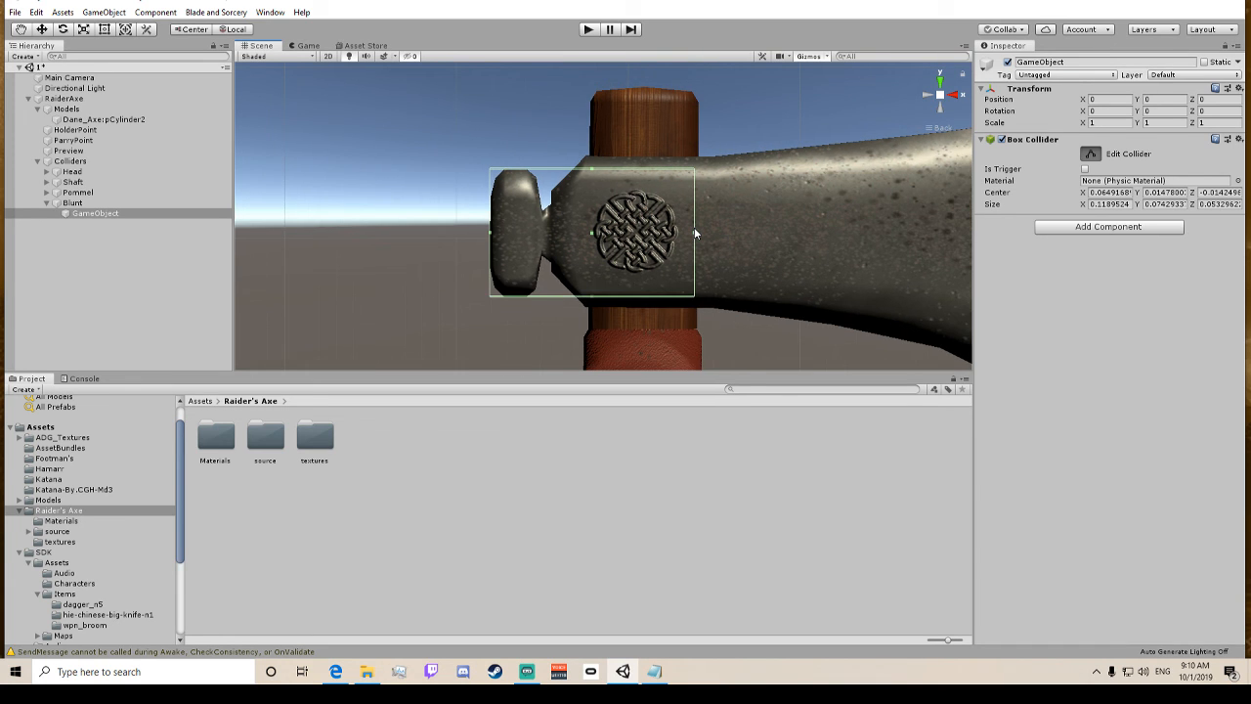
scroll(696, 233, down, 2)
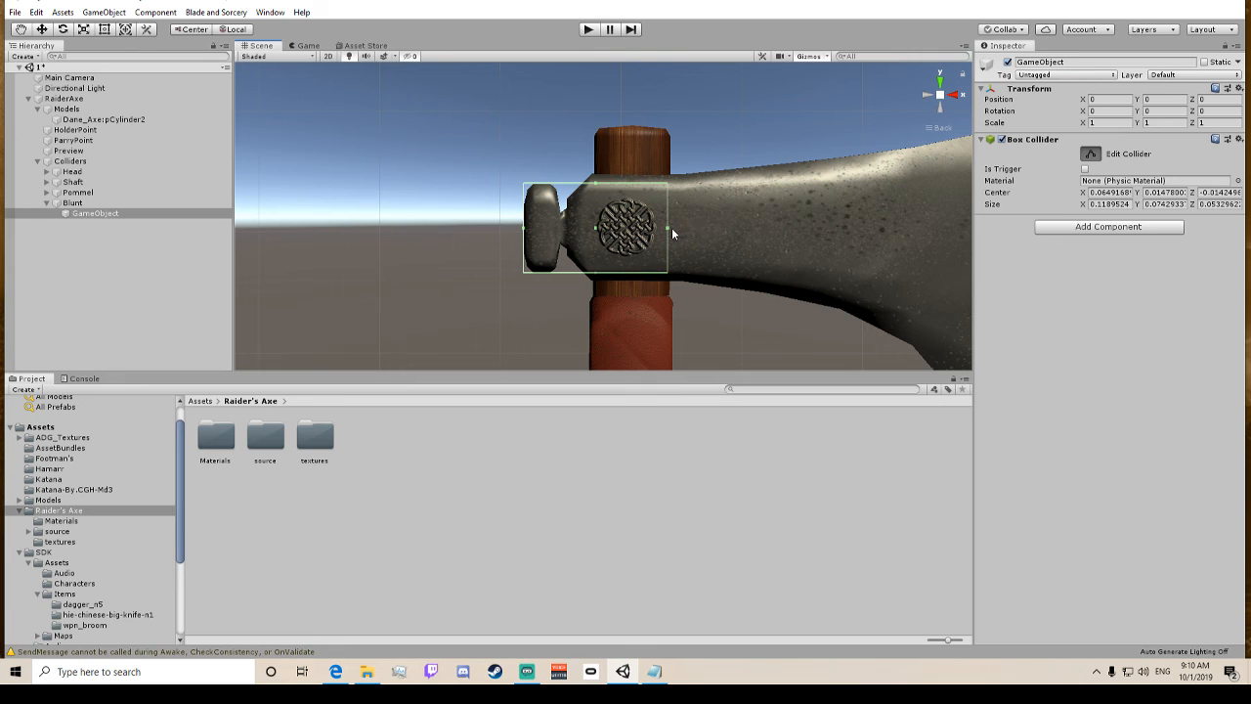
scroll(673, 233, down, 2)
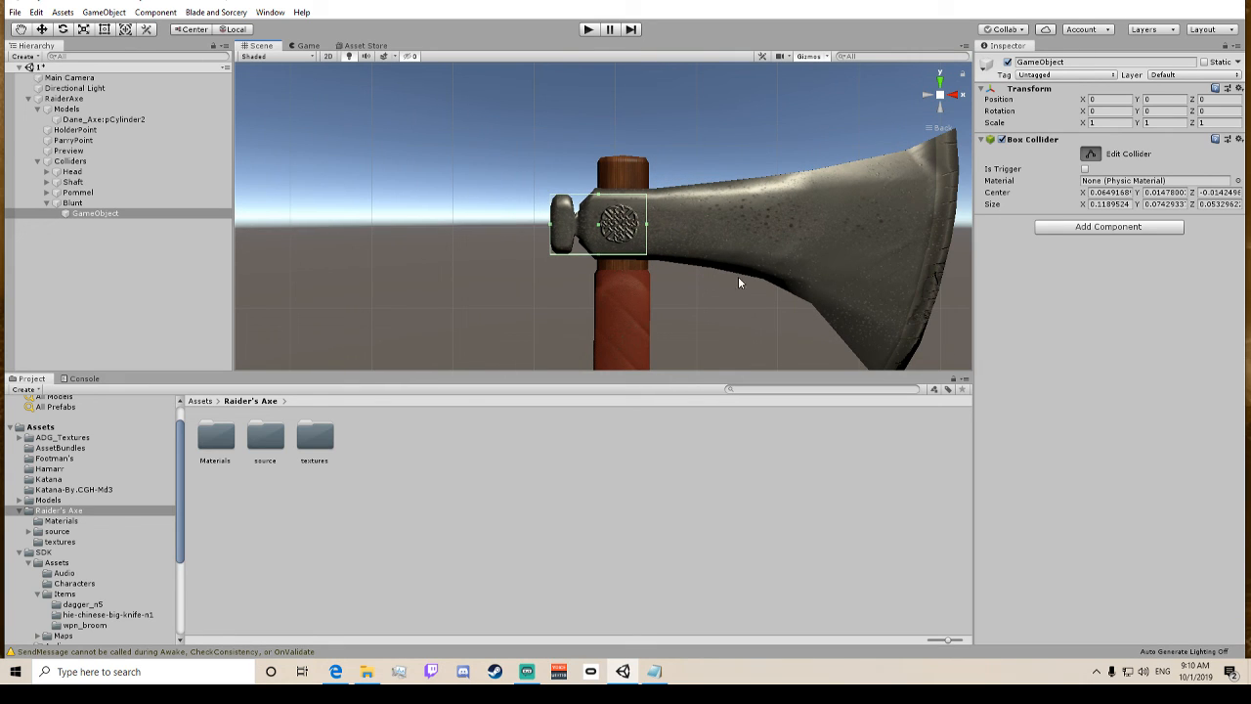
click(86, 215)
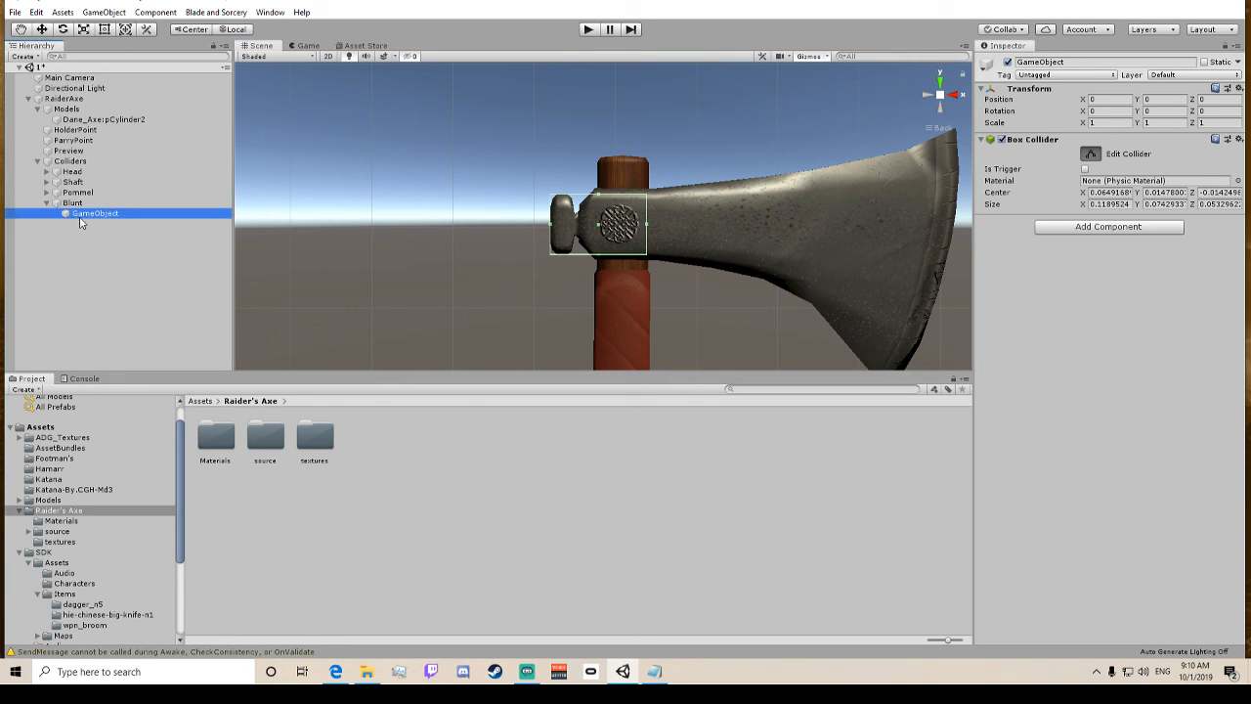
Rename the GameObject under Blunt as Flat and assign the MetalHeavy physic material to its Box Collider.
click(86, 217)
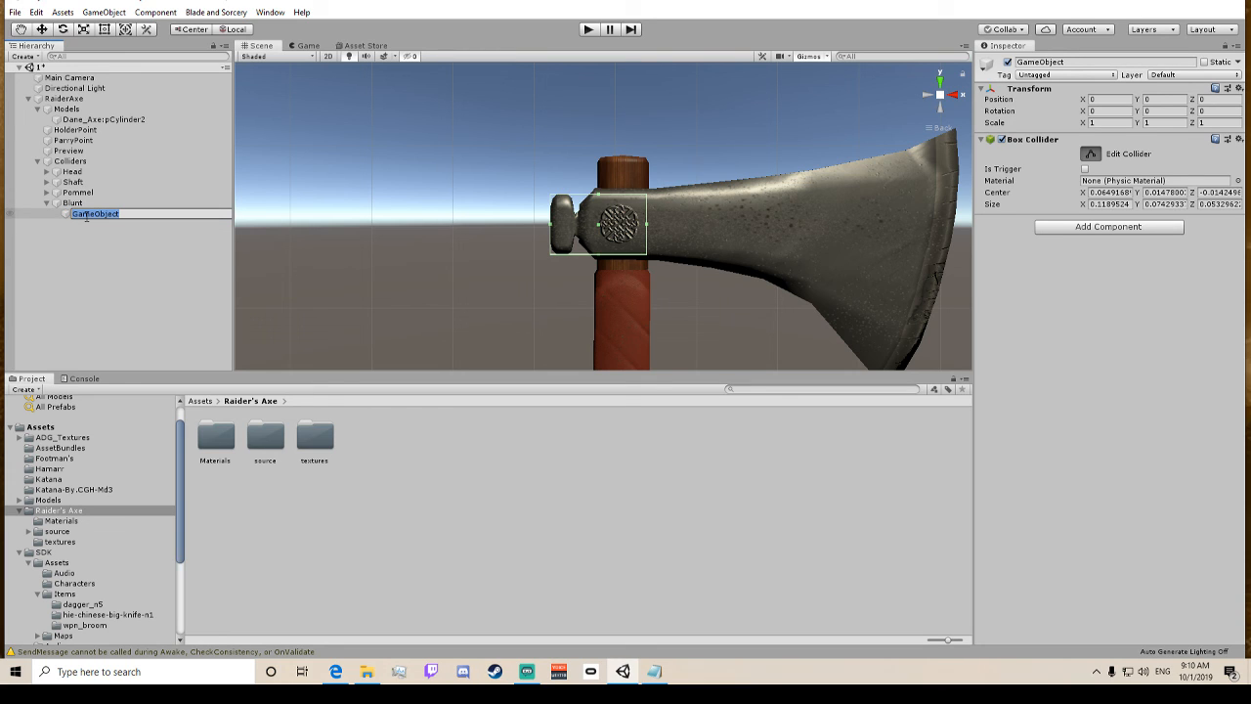
text(Flat)
key(Return)
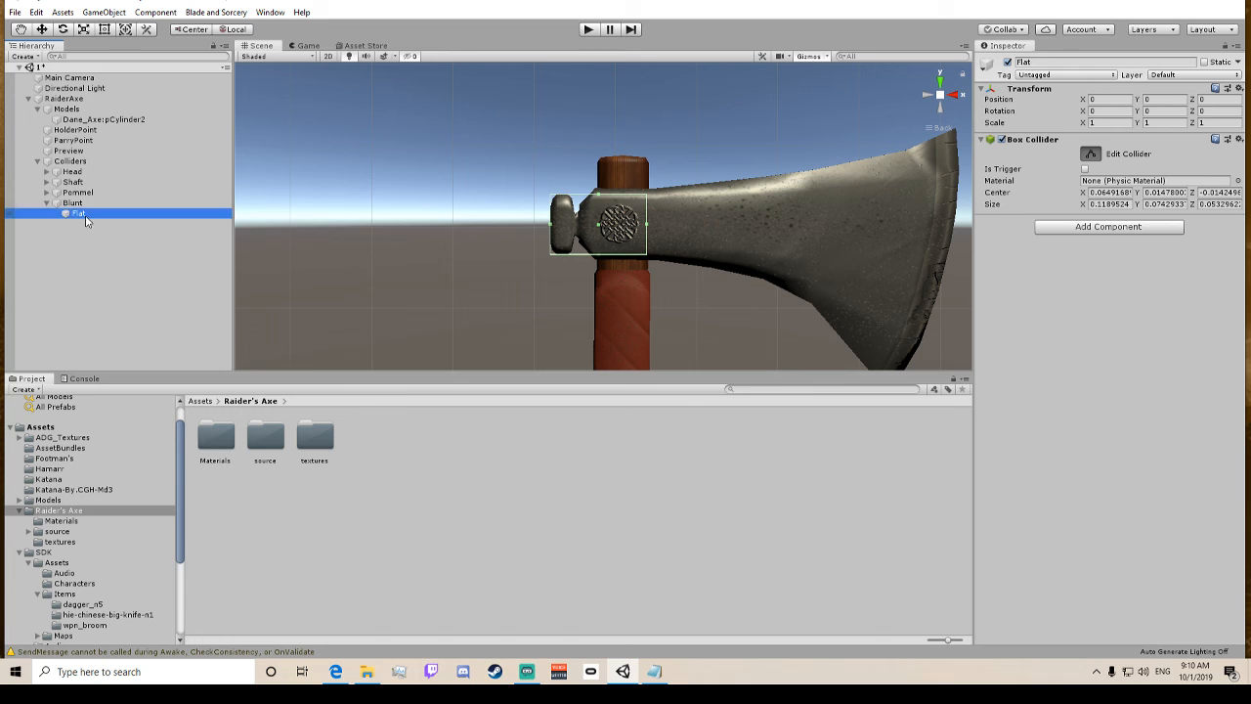
click(1238, 181)
scroll(153, 287, down, 2)
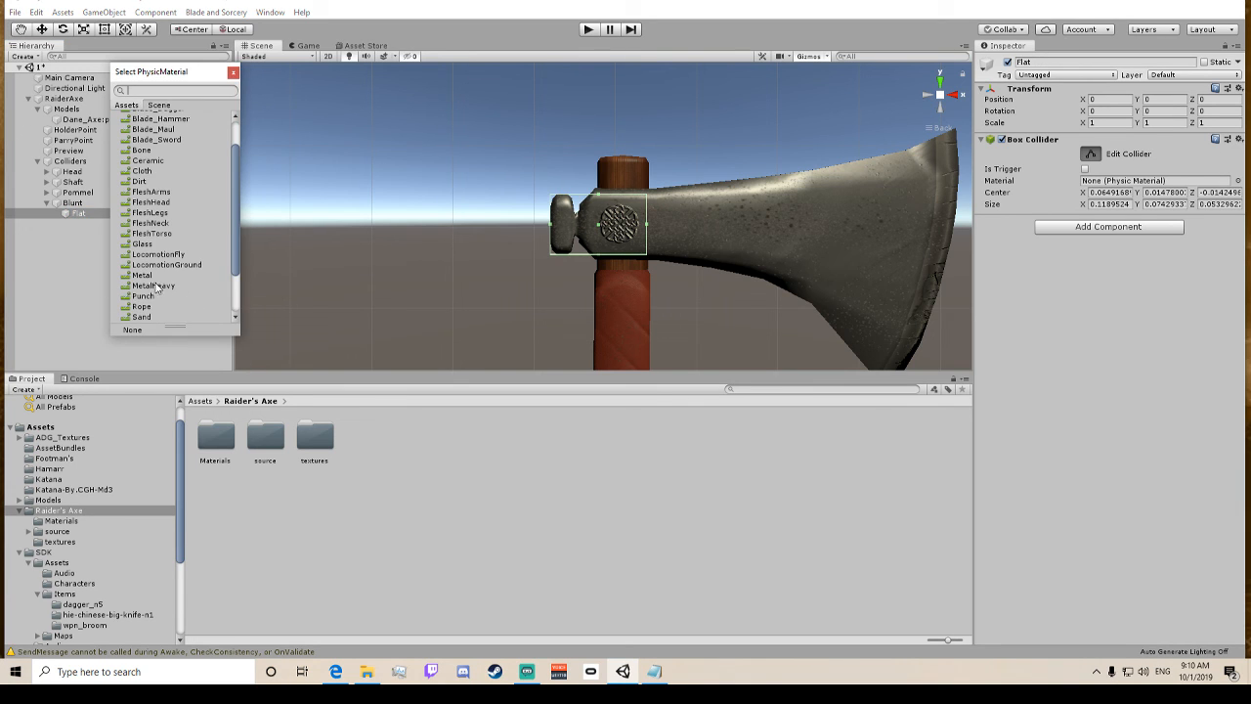
double_click(155, 285)
click(46, 208)
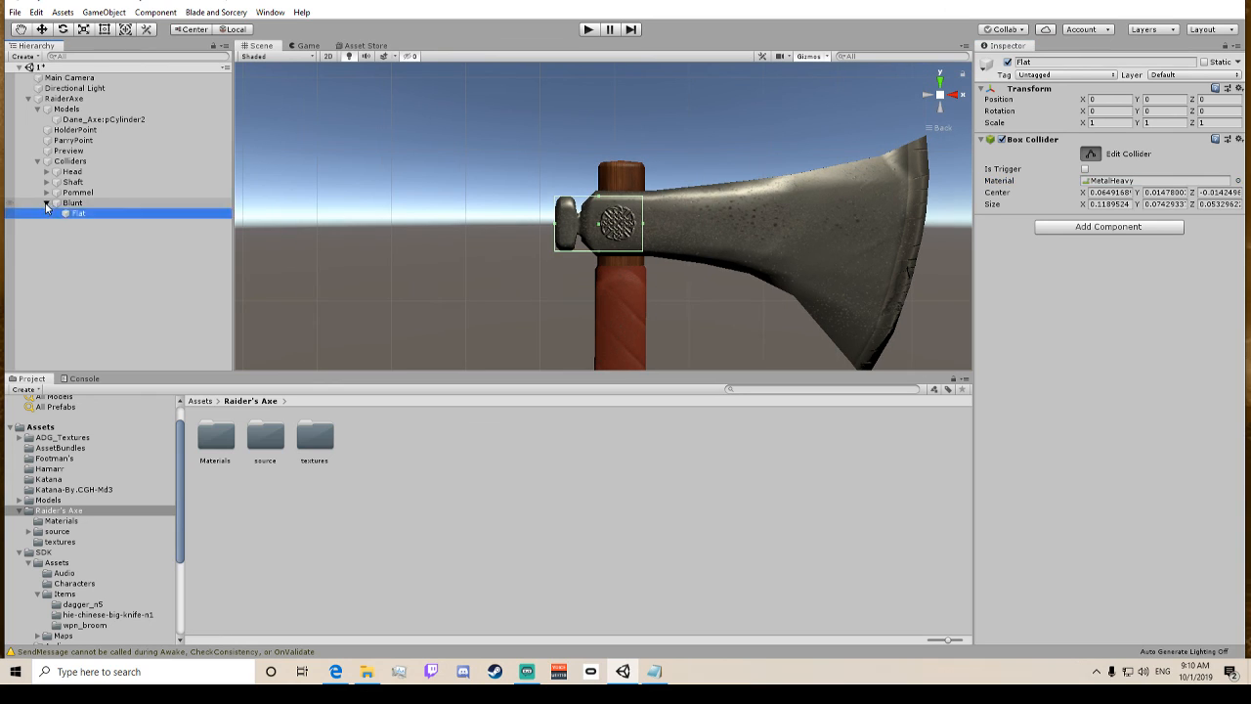
click(46, 204)
click(56, 172)
click(47, 172)
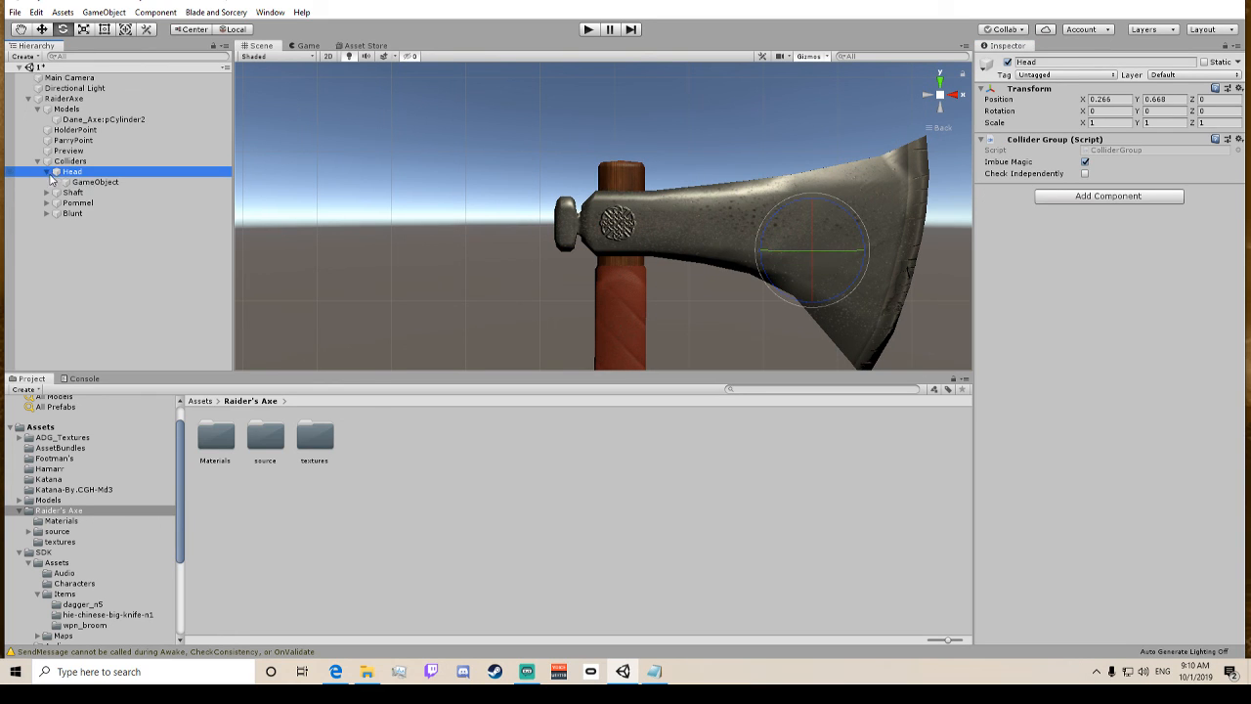
click(88, 182)
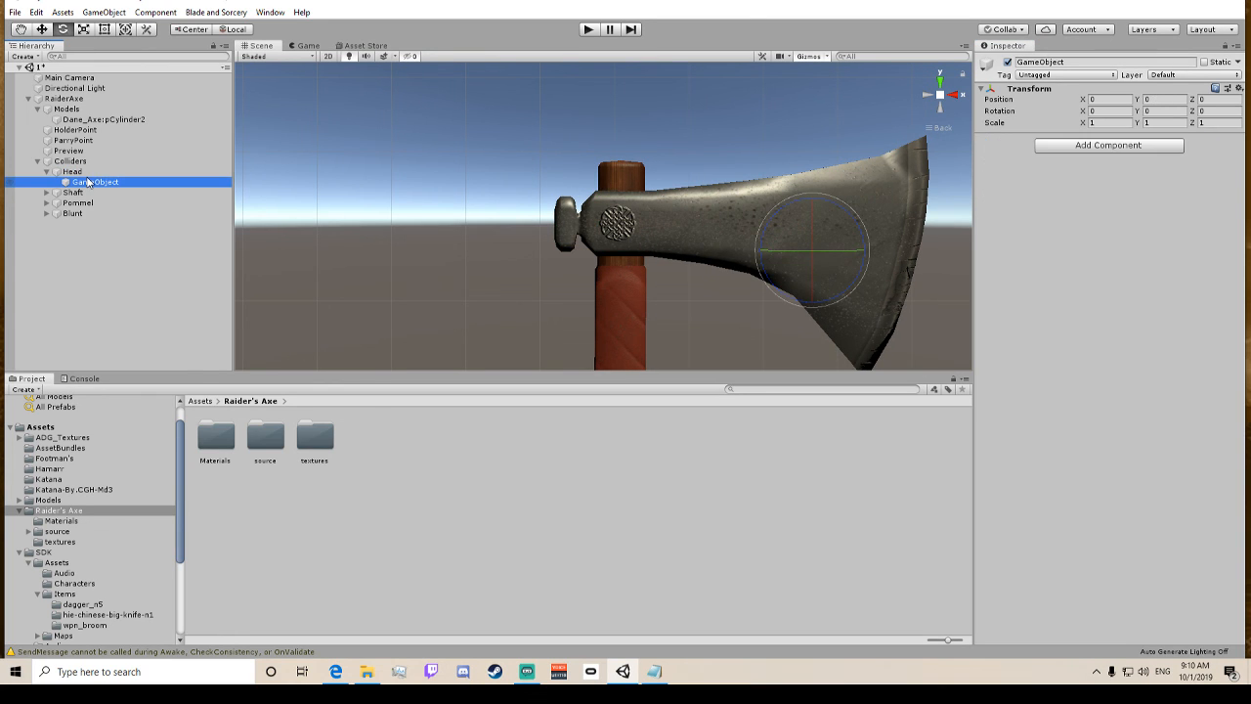
middle_drag(650, 128, 474, 147)
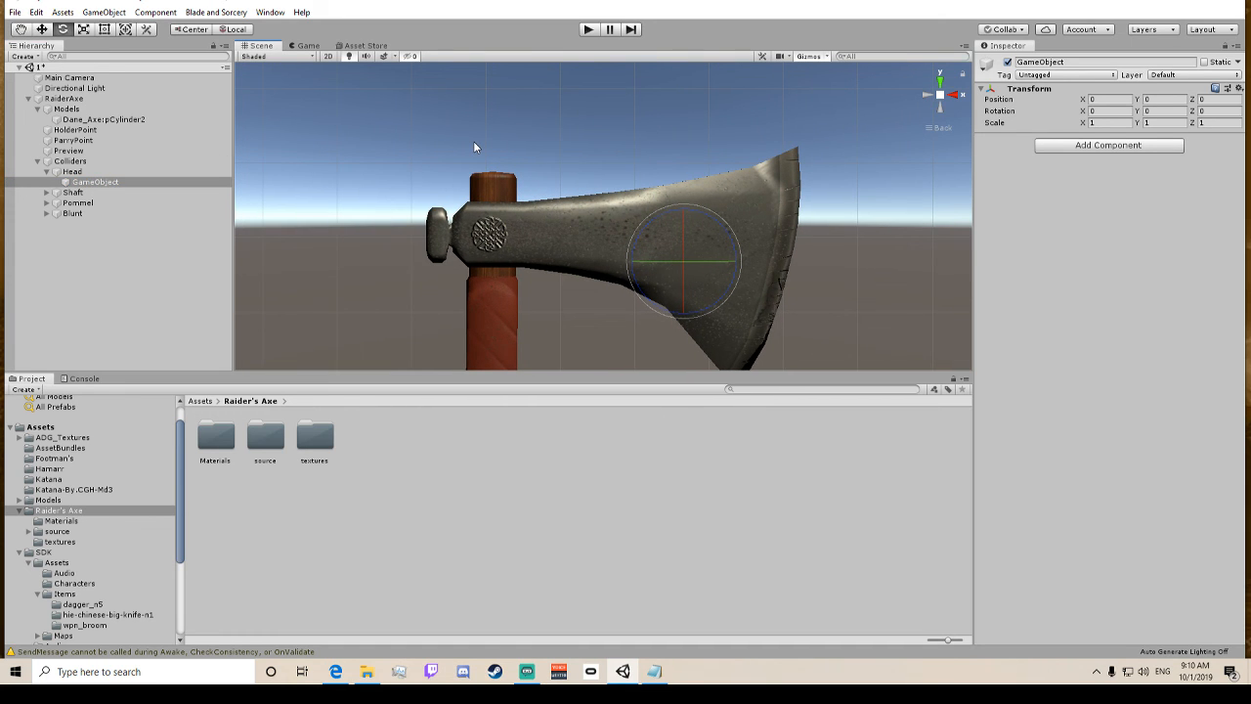
click(1108, 144)
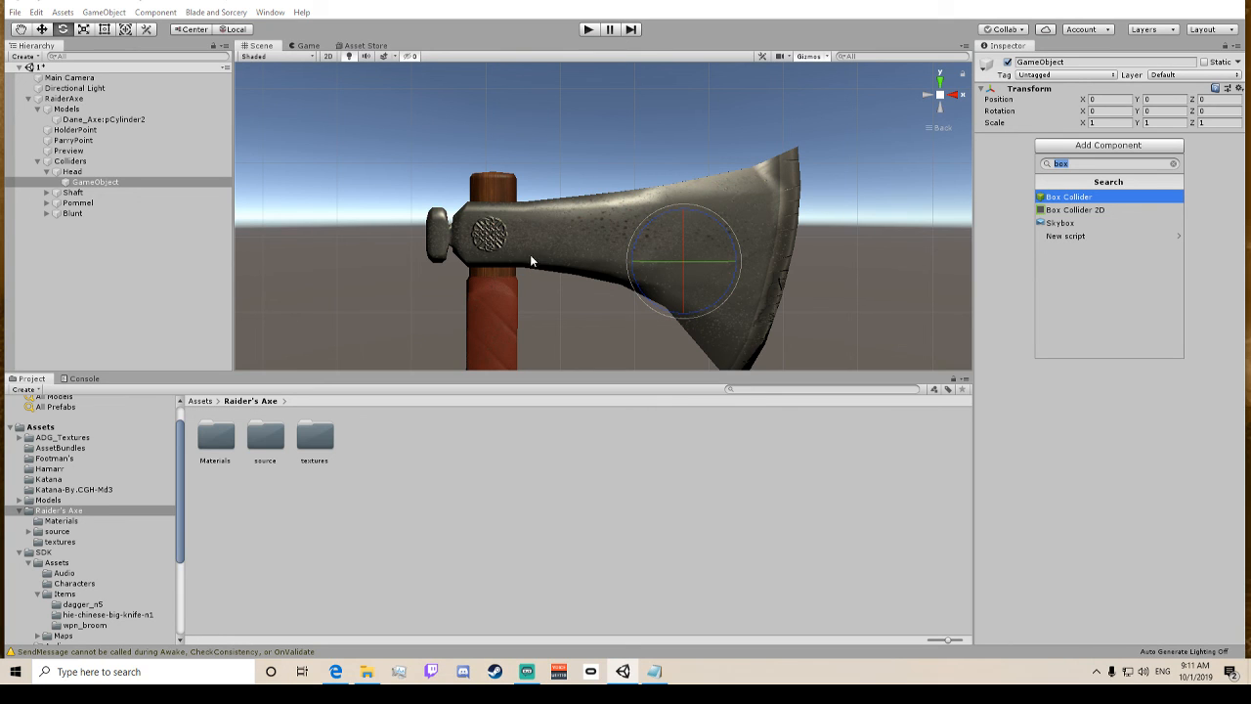
click(716, 328)
middle_drag(816, 265, 783, 200)
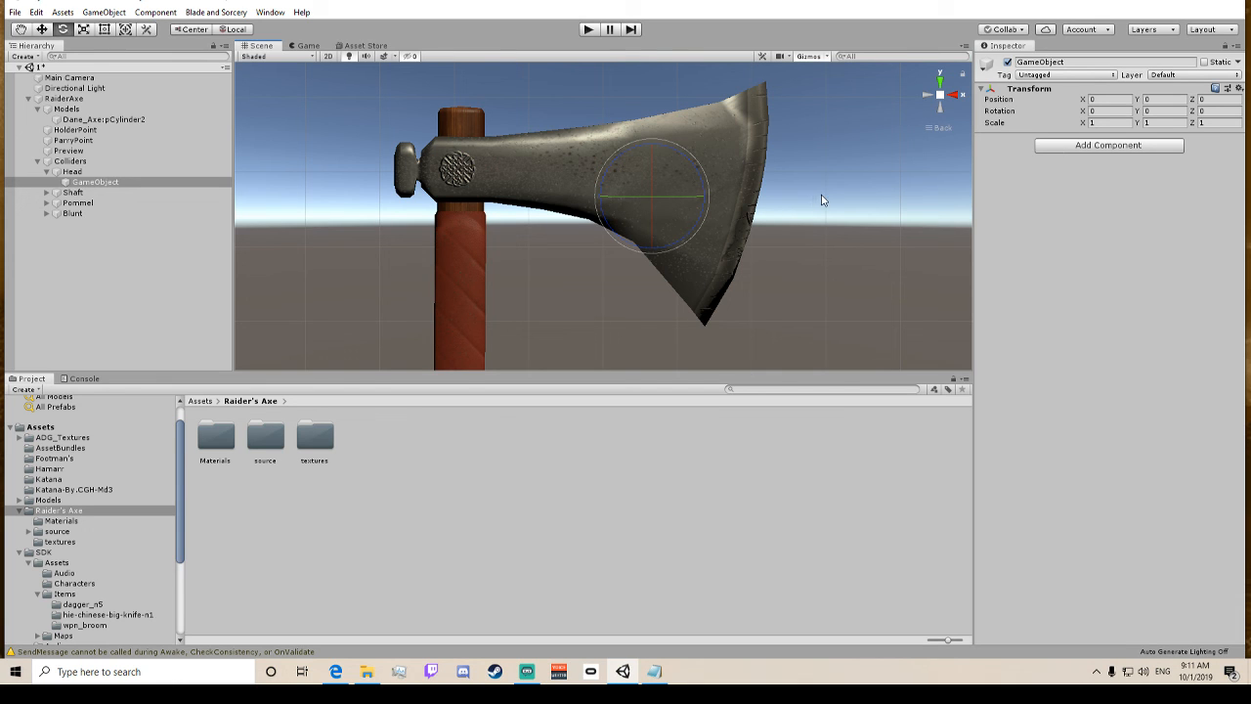
alt+drag(822, 199, 408, 177)
click(953, 93)
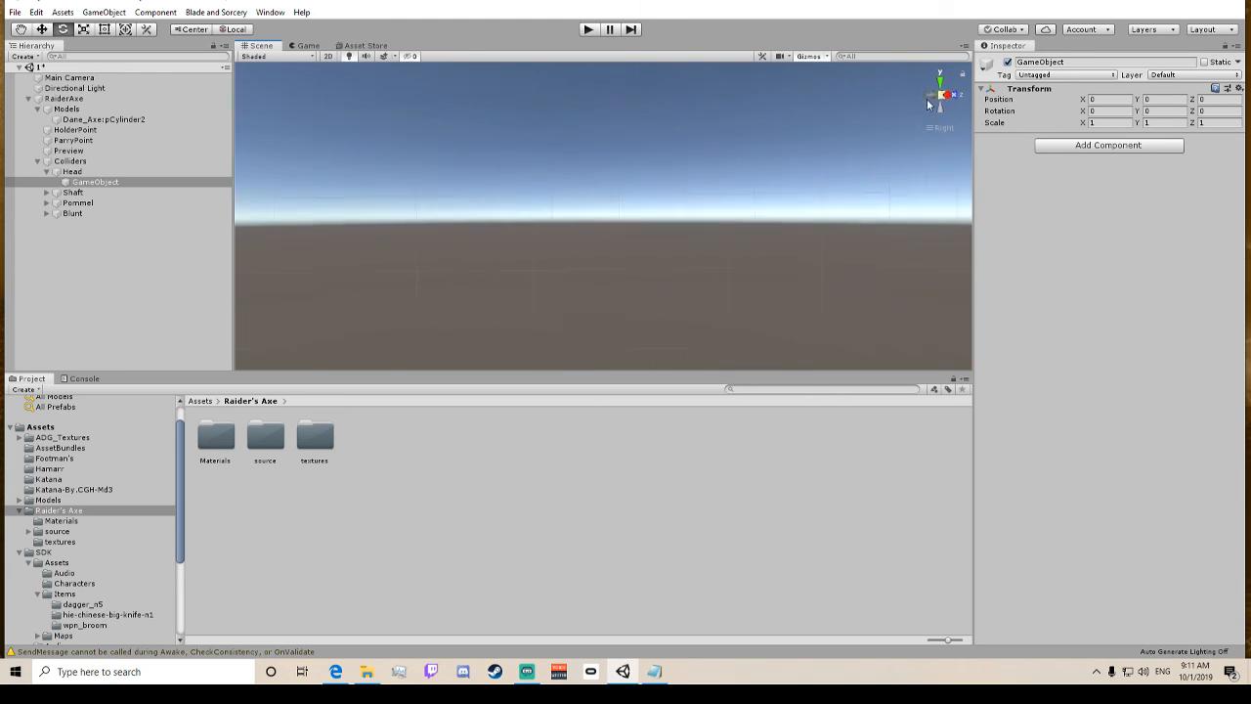
Add a Mesh Collider component to the Head collider group.
click(86, 172)
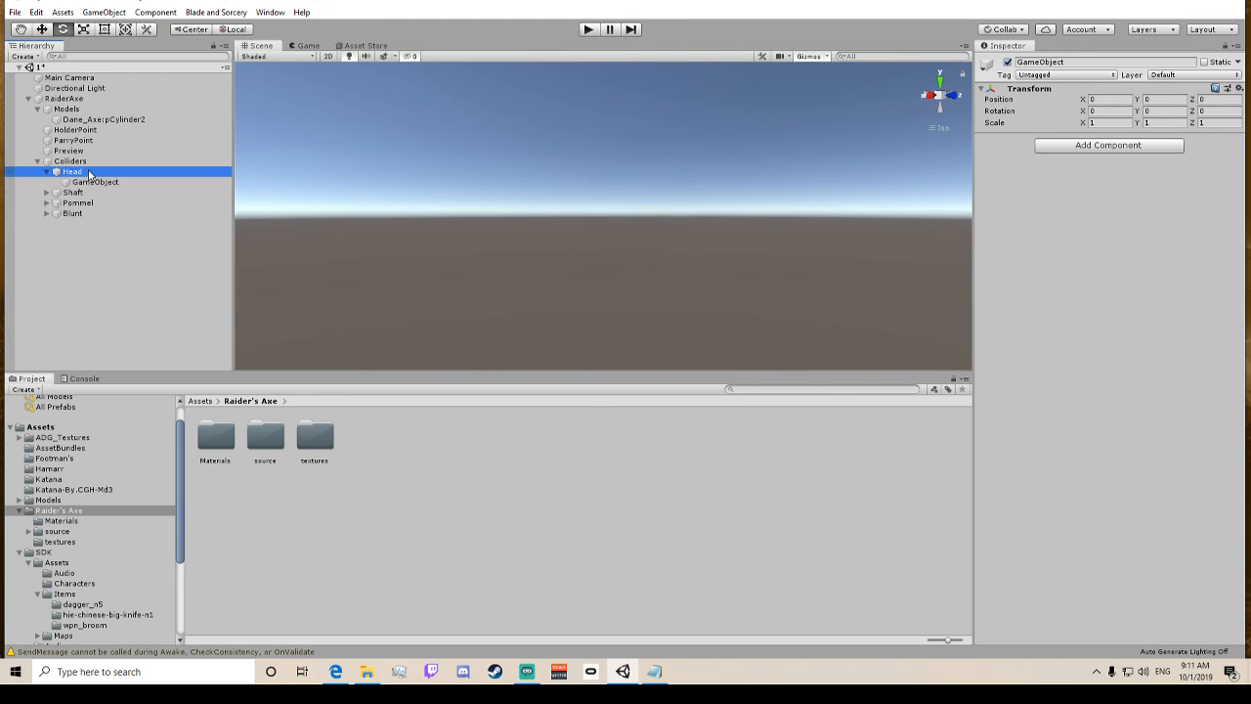
key(f)
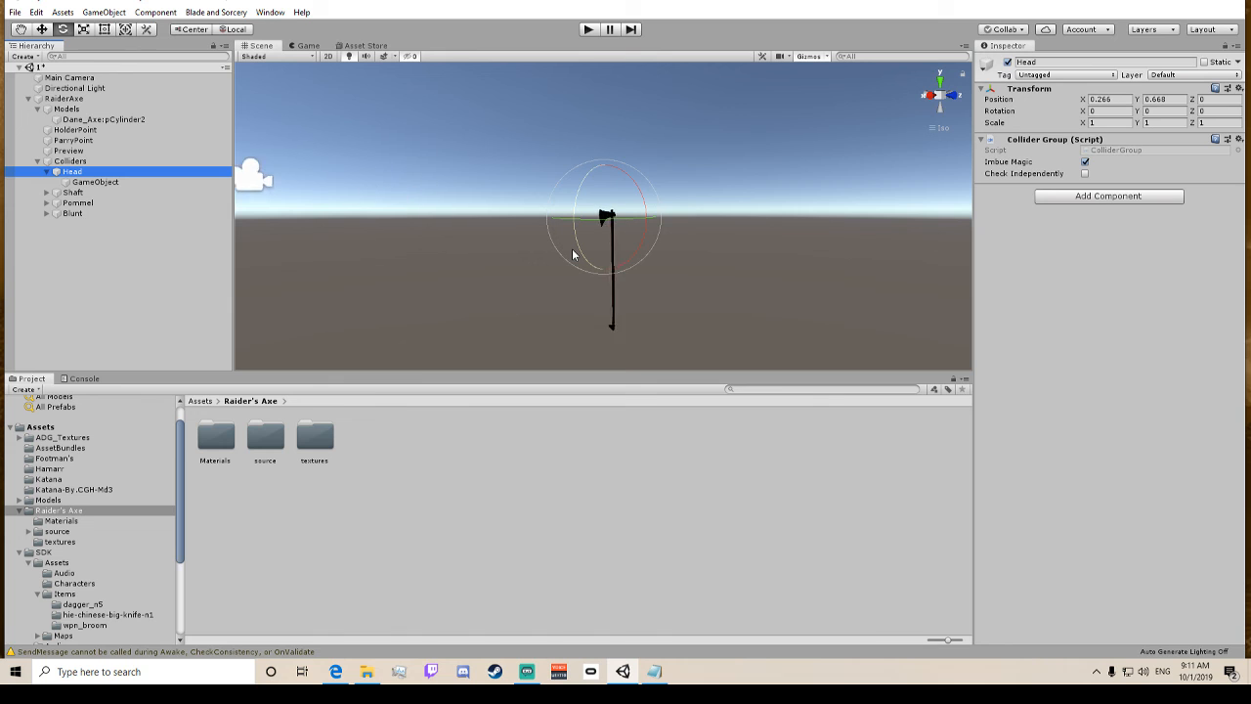
alt+drag(573, 255, 735, 196)
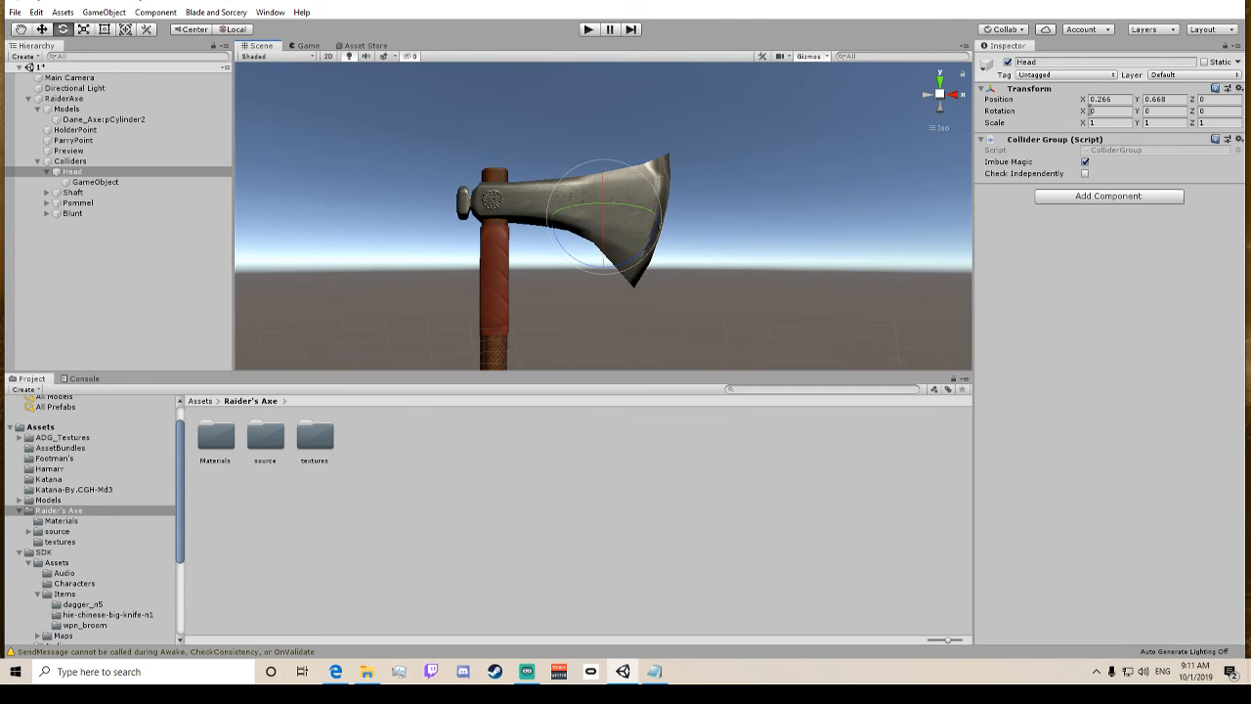
click(1097, 195)
text(mesh)
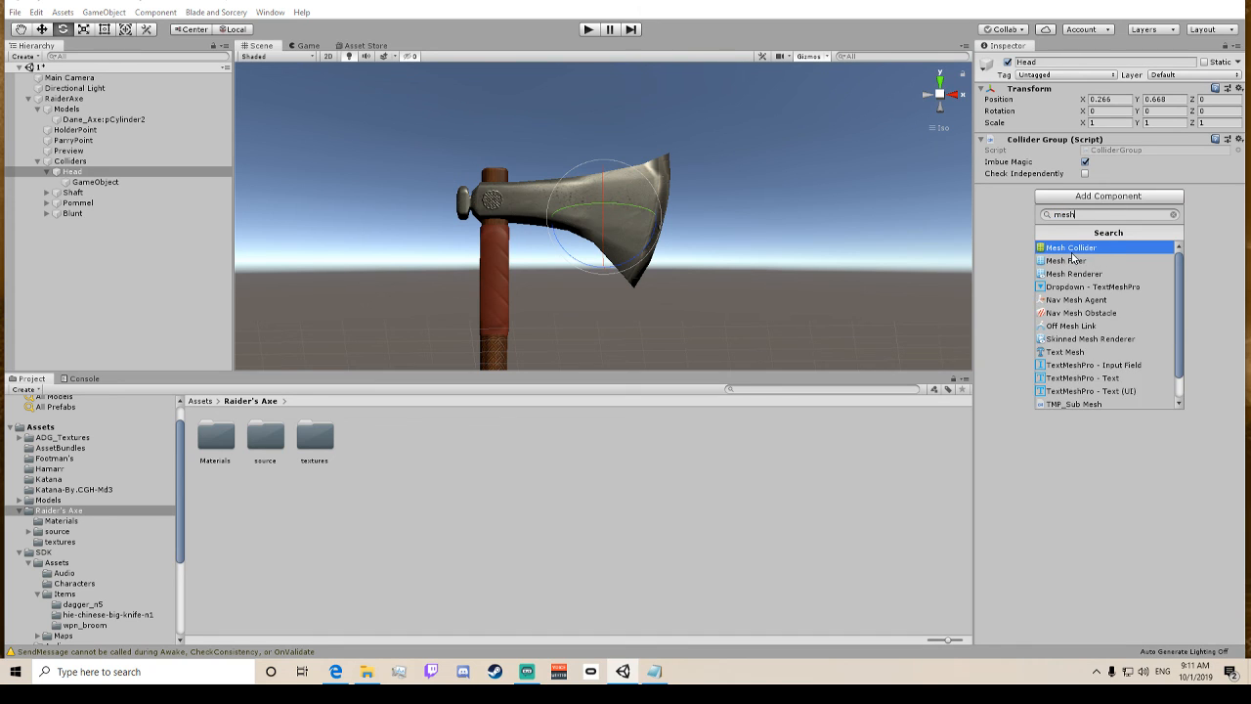
key(Return)
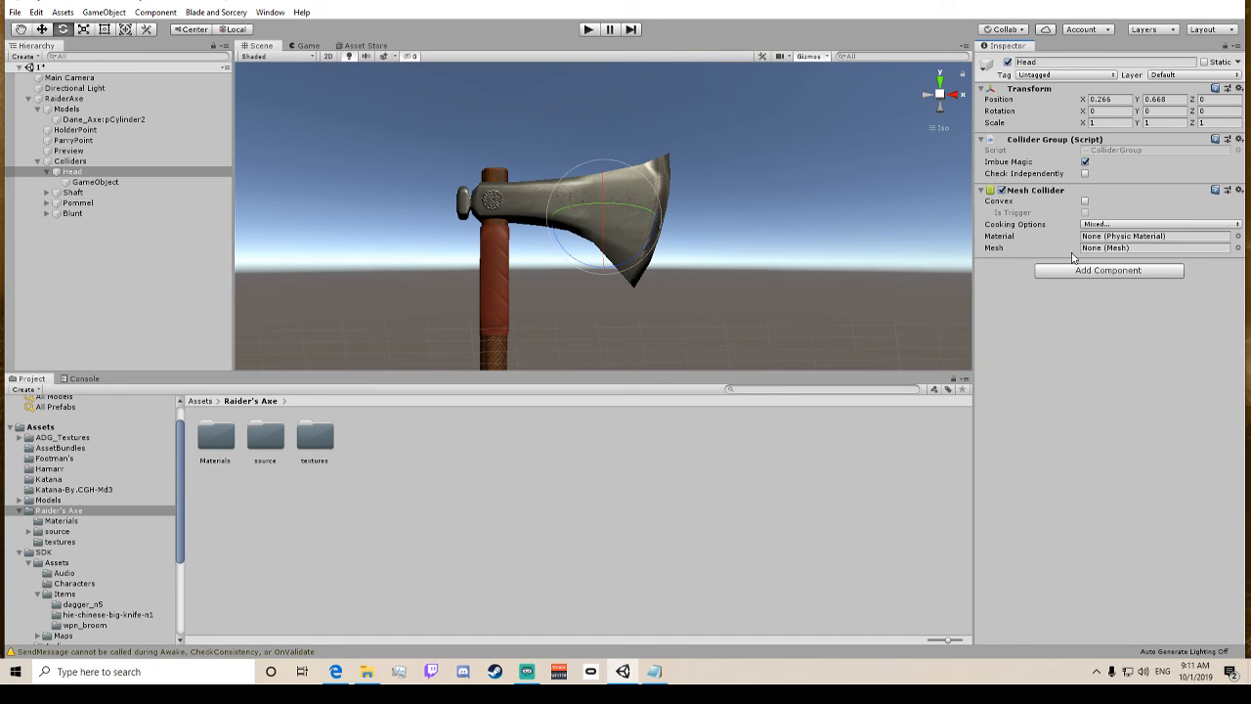
Assign the Metal physic material to the Head's Mesh Collider, leaving Convex off.
click(1085, 202)
click(1085, 202)
click(1238, 235)
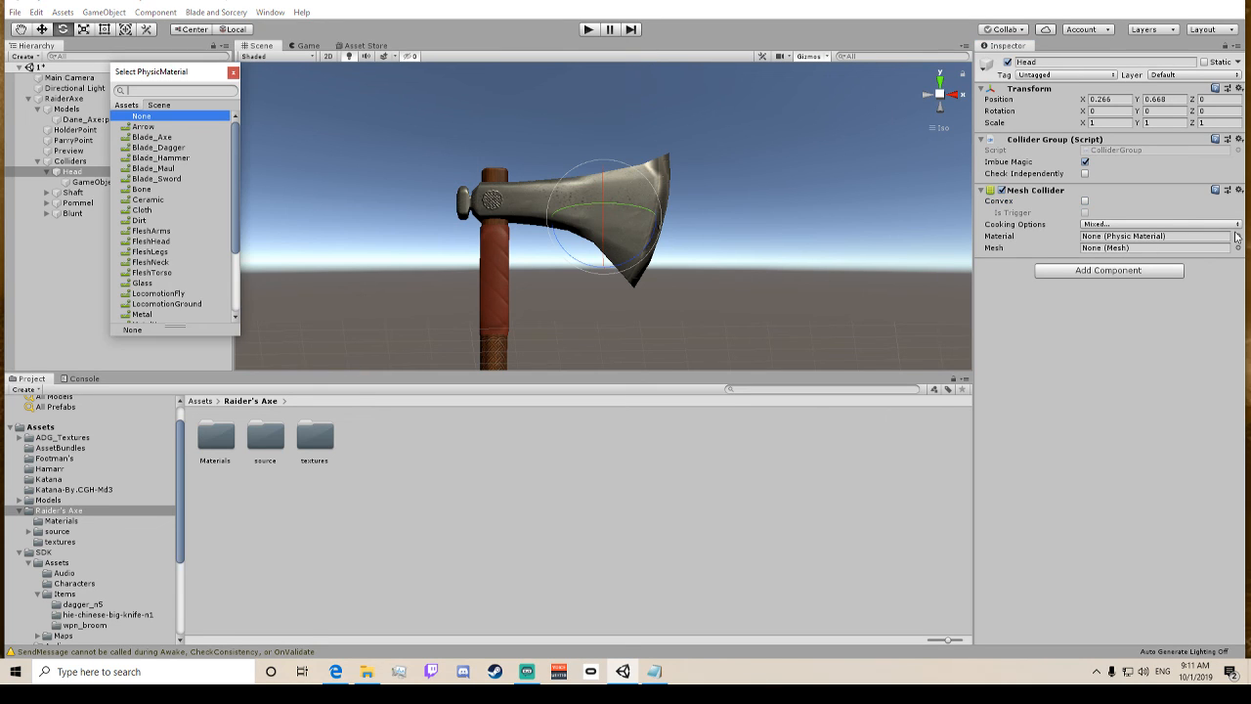
scroll(172, 289, down, 3)
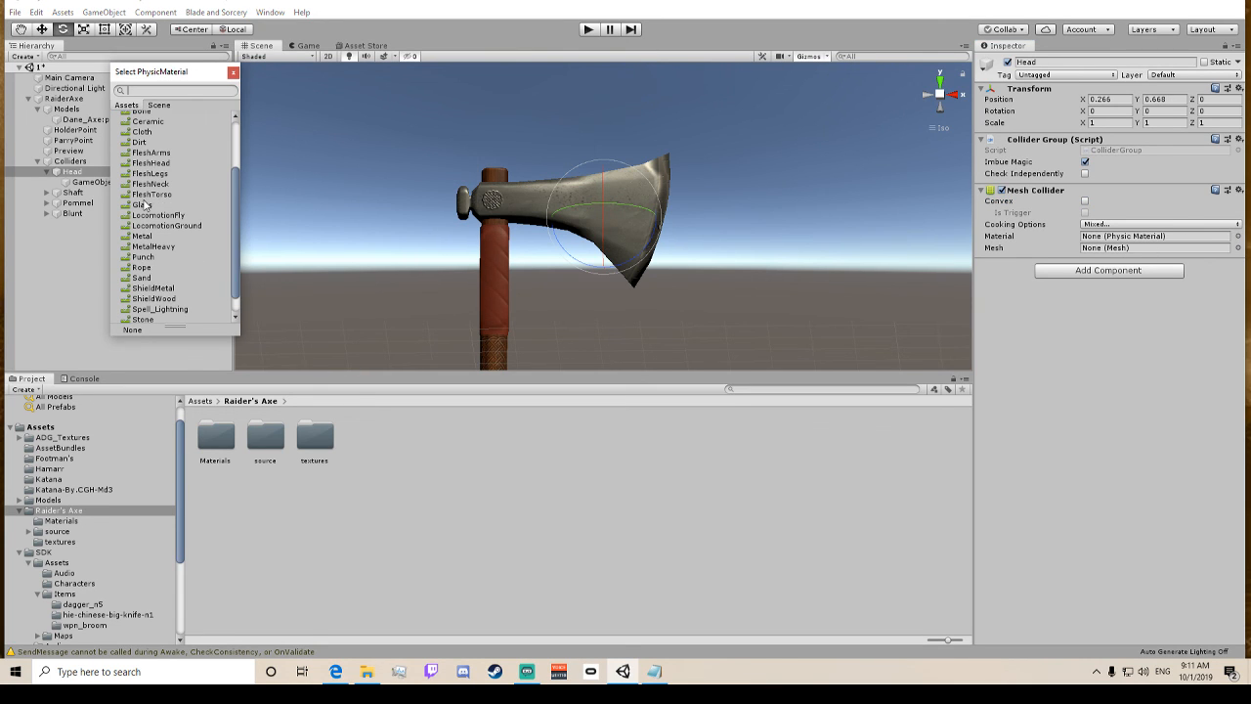
double_click(157, 236)
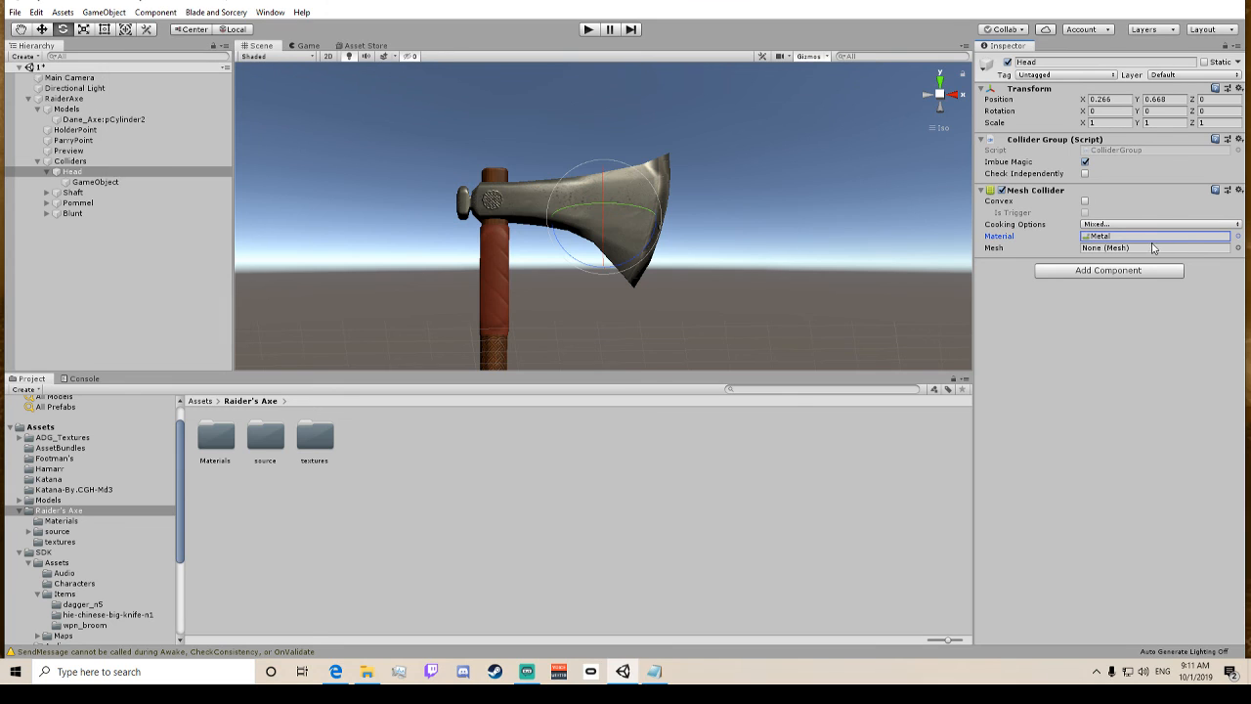
Set the Head Mesh Collider's mesh to Dane_Axe:pCylinder2.
click(1238, 248)
scroll(193, 248, down, 4)
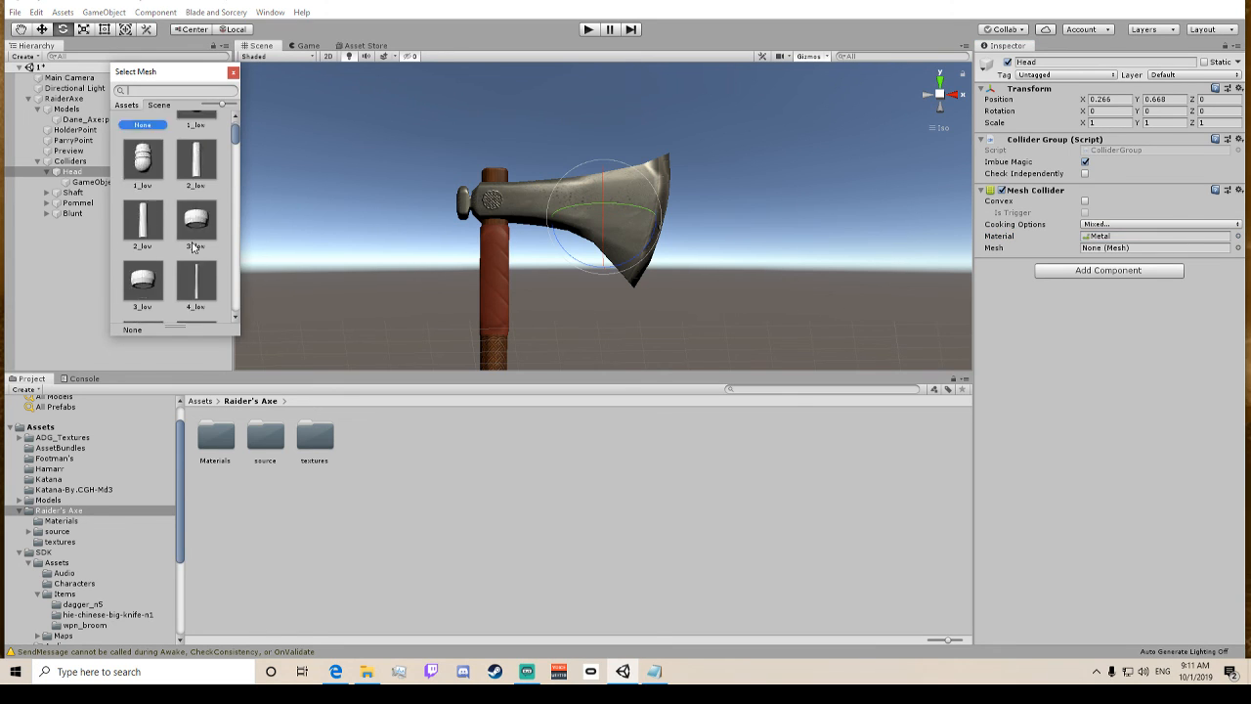
scroll(194, 248, down, 5)
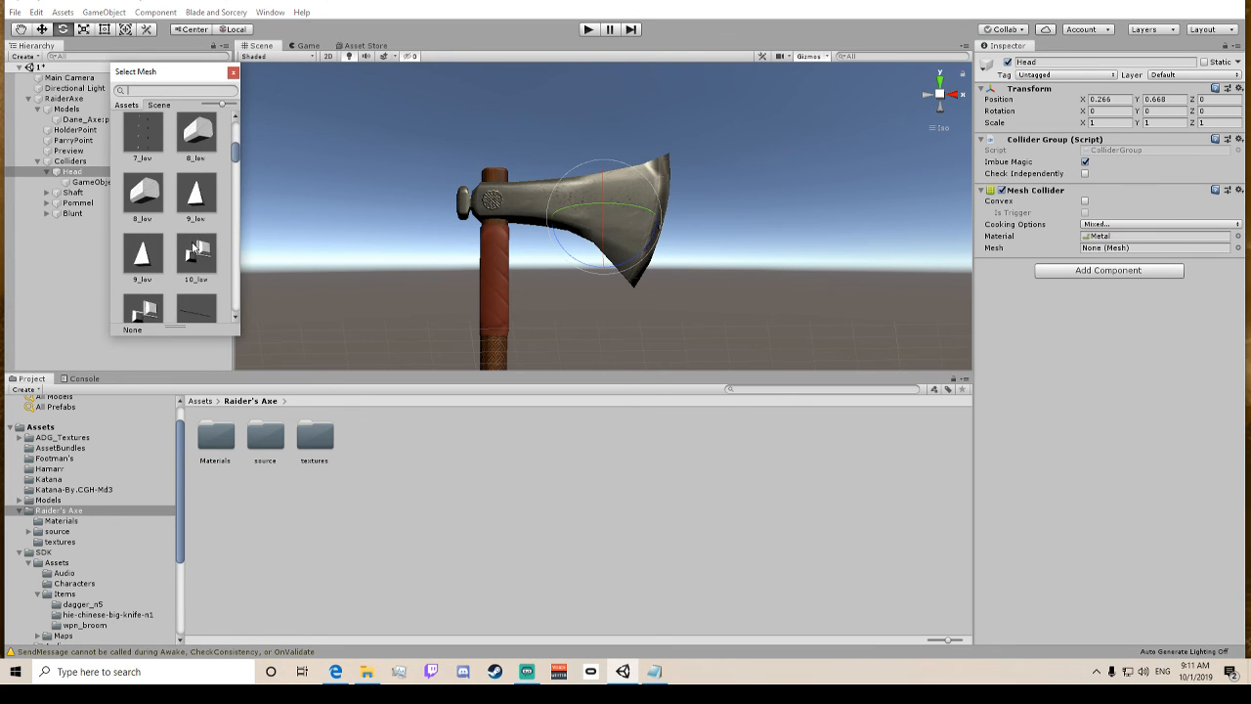
scroll(193, 248, down, 8)
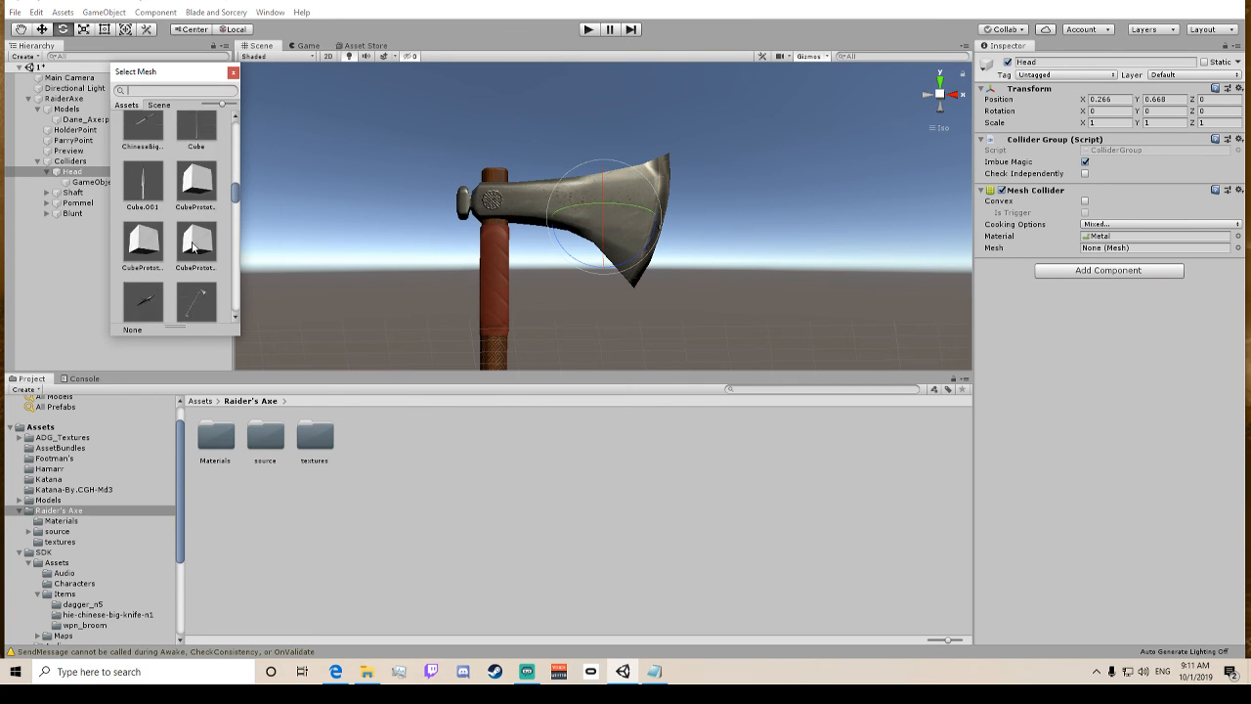
scroll(193, 248, down, 8)
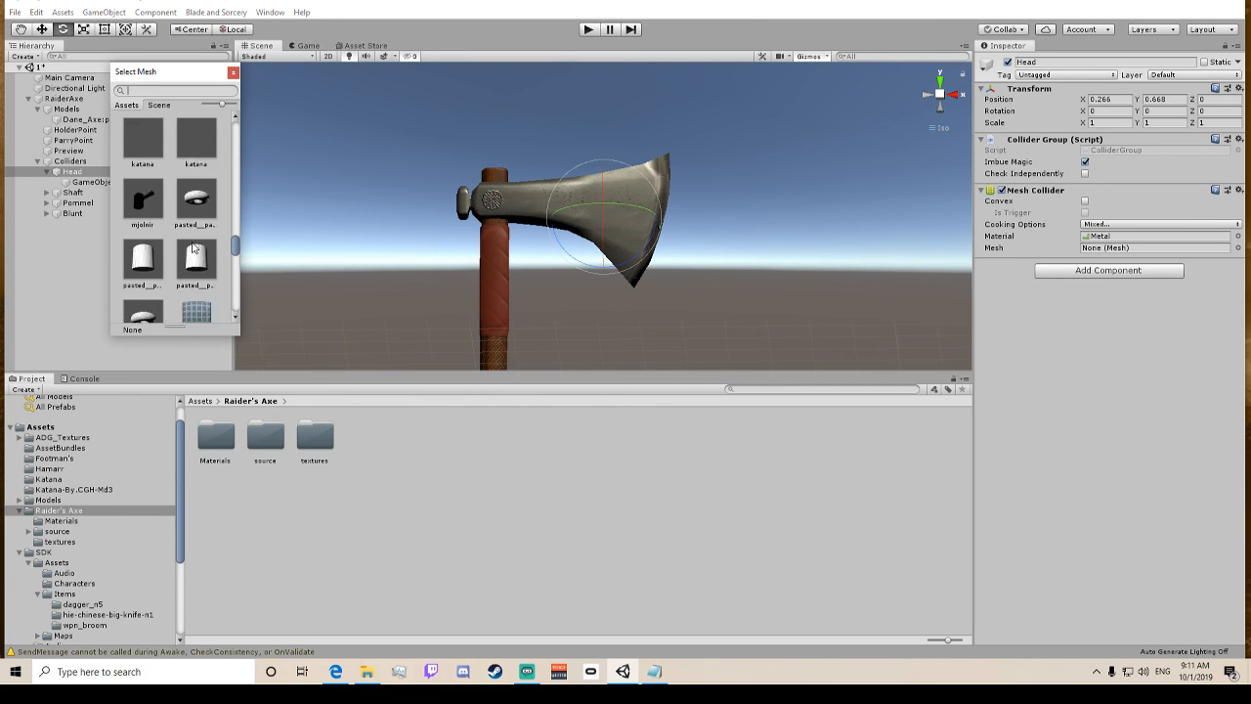
scroll(193, 249, down, 5)
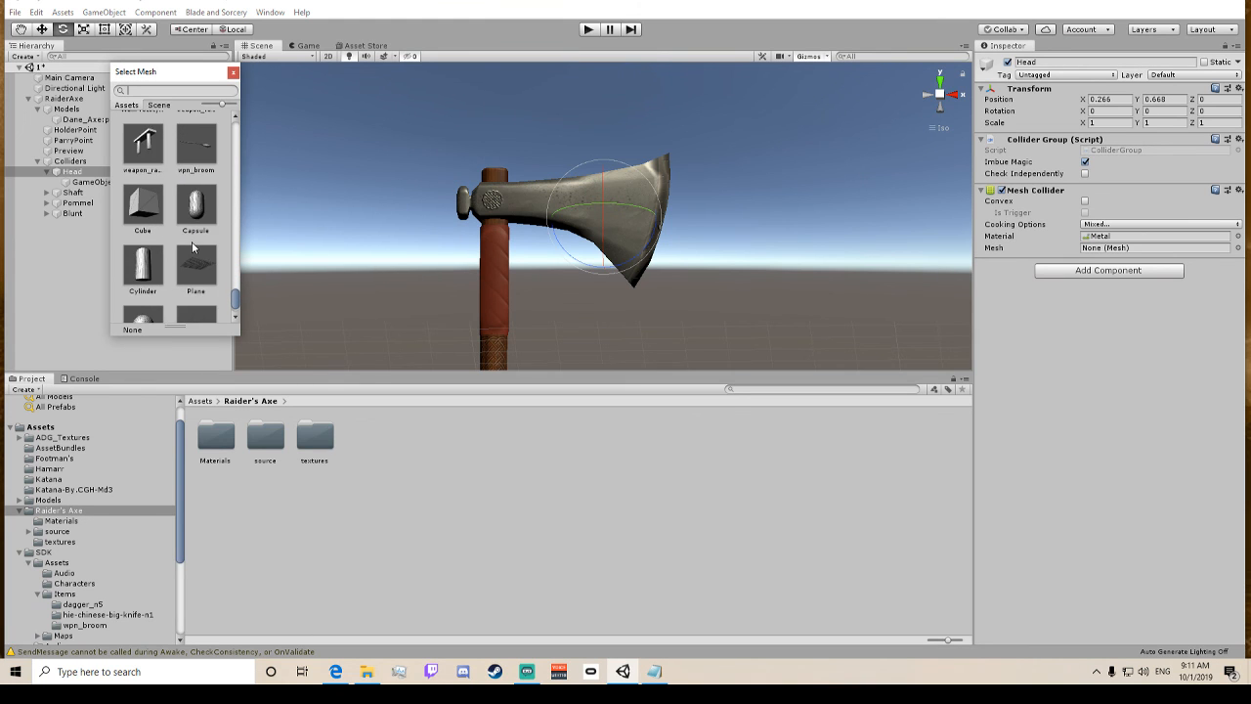
scroll(193, 249, up, 5)
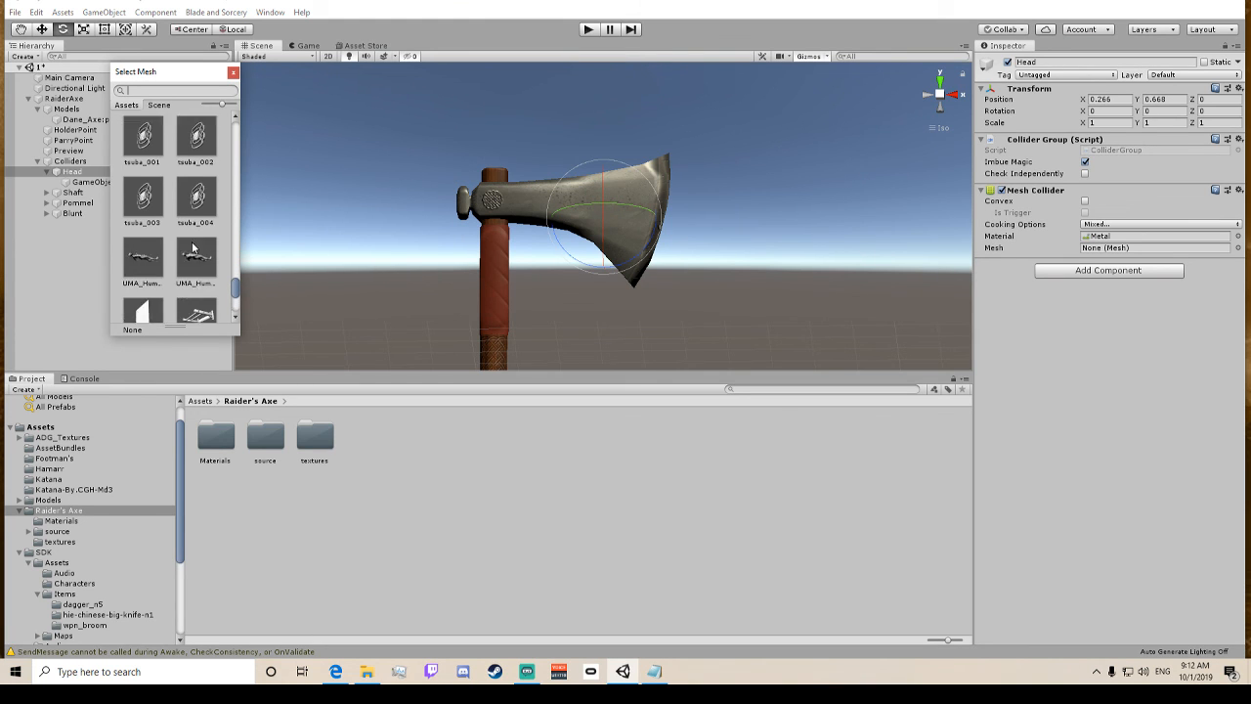
scroll(194, 248, up, 6)
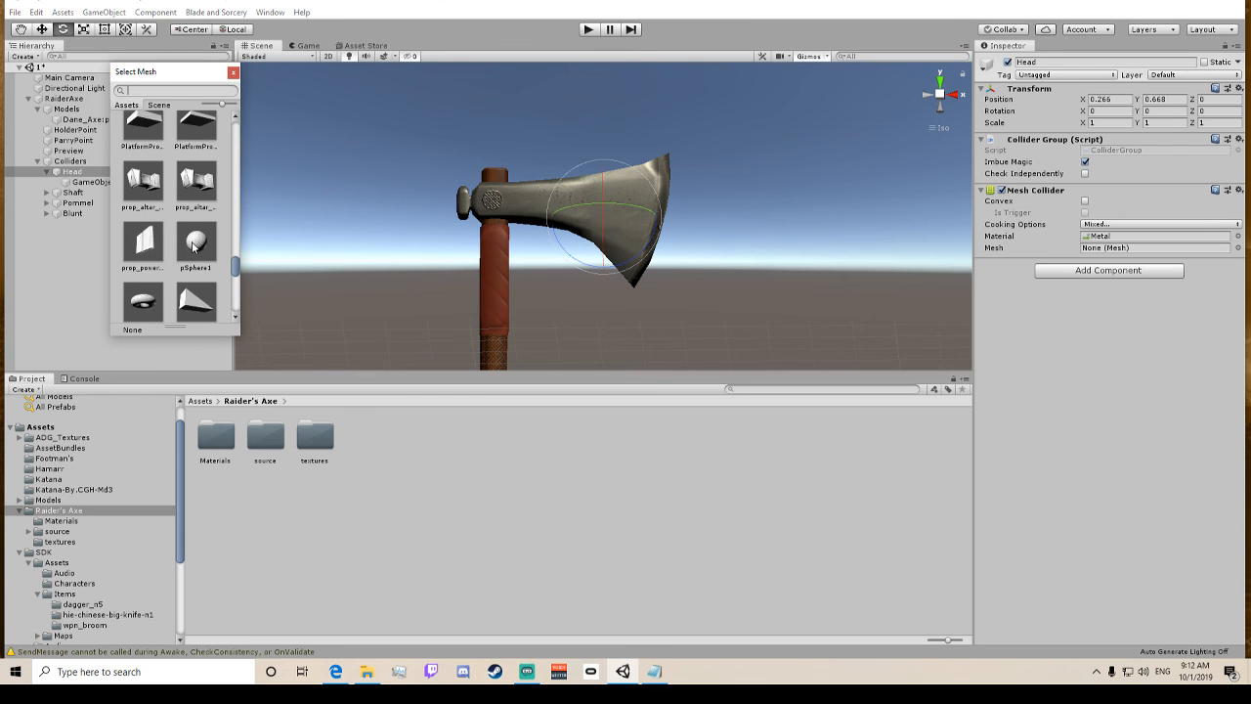
scroll(194, 248, up, 6)
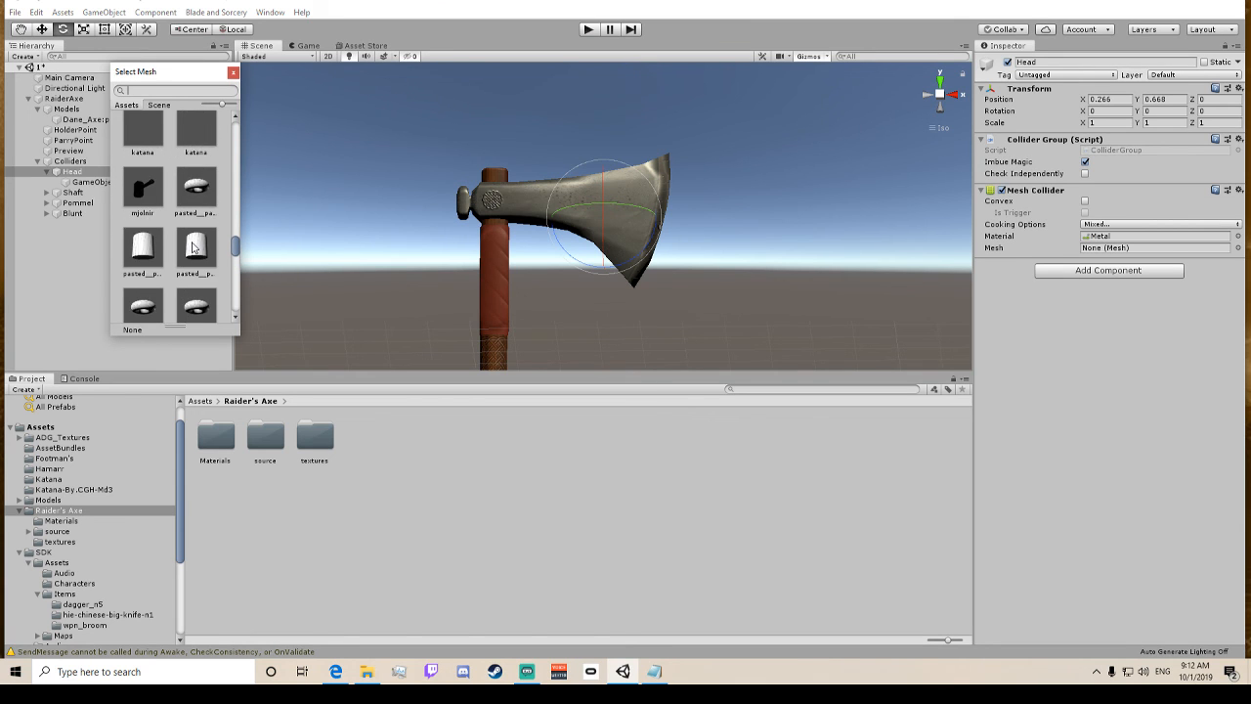
scroll(194, 248, up, 6)
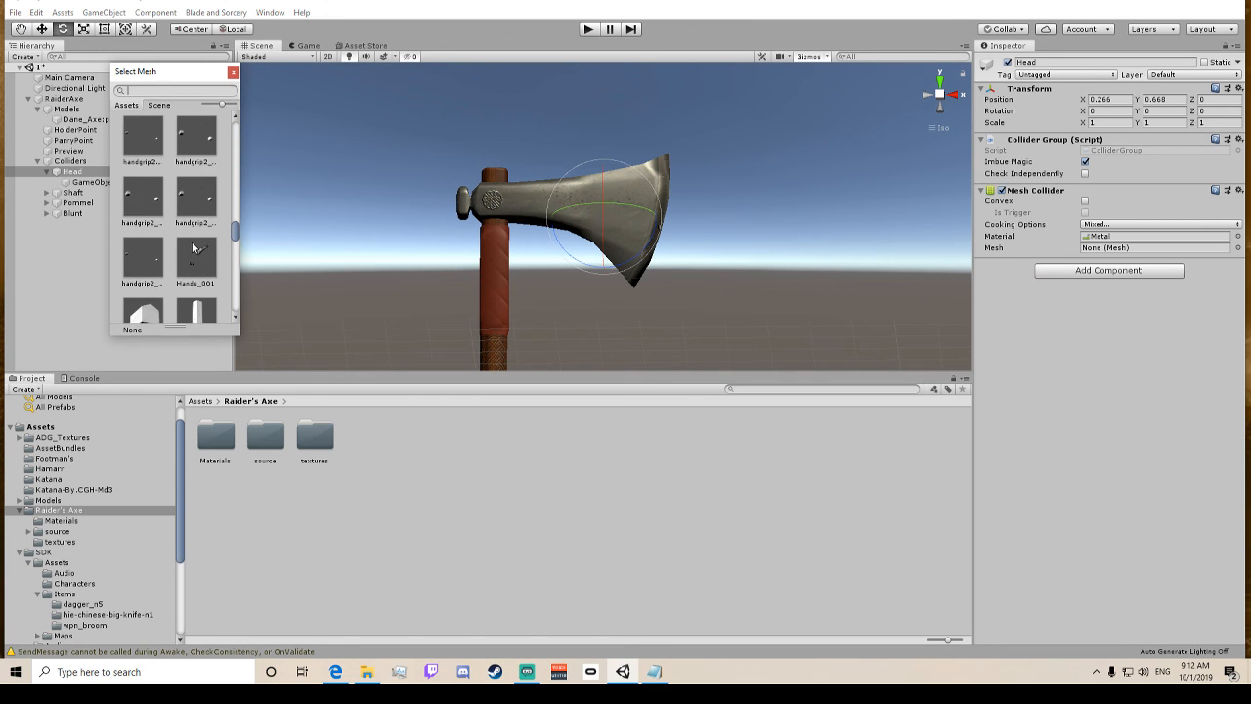
scroll(194, 249, up, 2)
scroll(146, 193, up, 6)
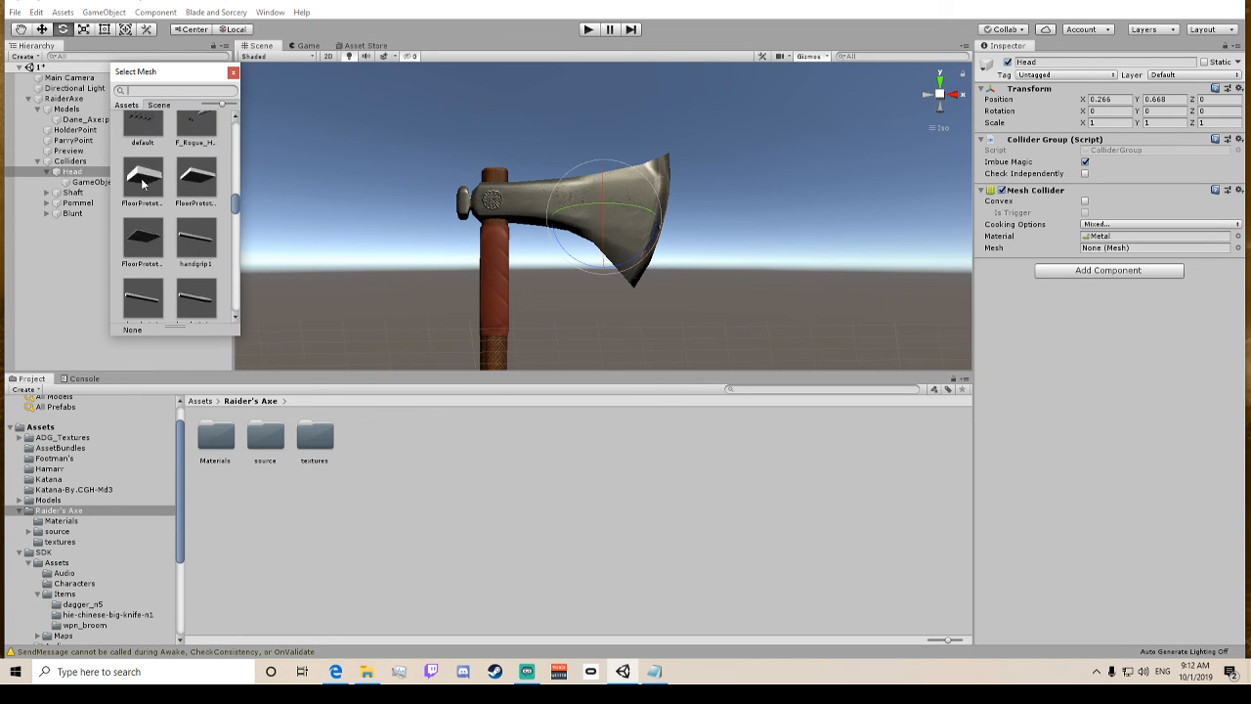
scroll(143, 182, down, 3)
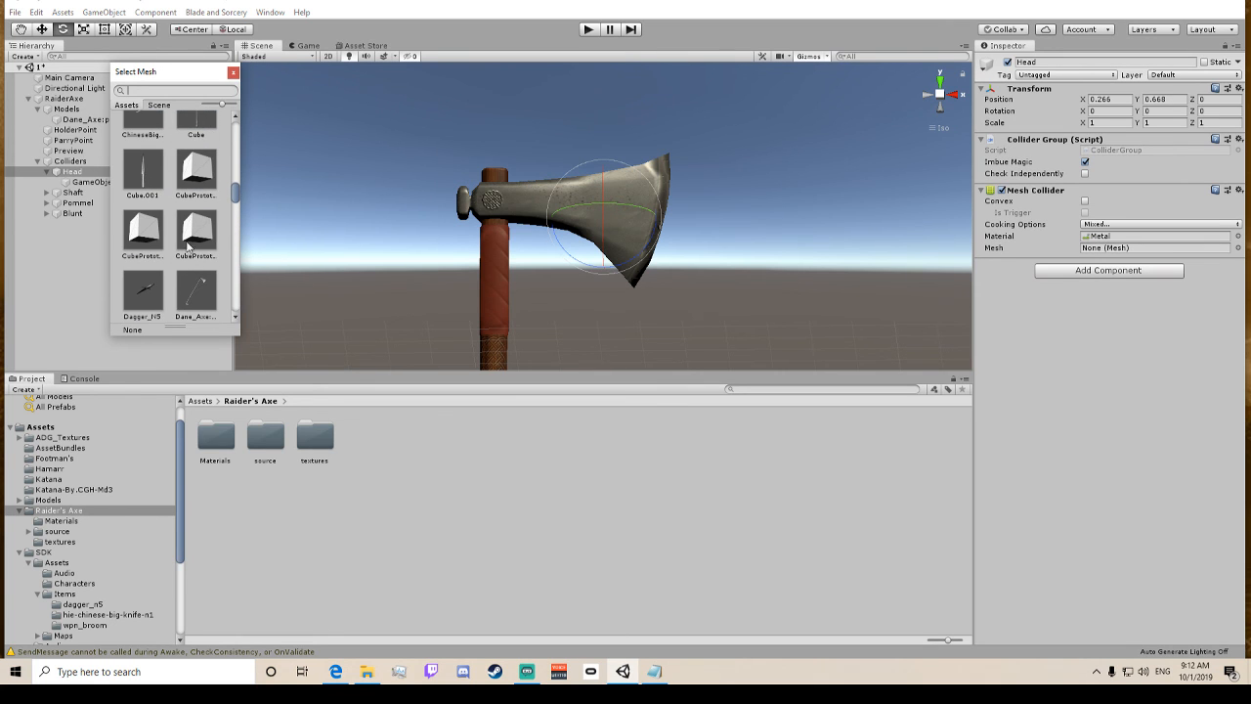
double_click(217, 301)
Make the Head's Mesh Collider convex and examine its outline against the axe model.
scroll(660, 228, down, 4)
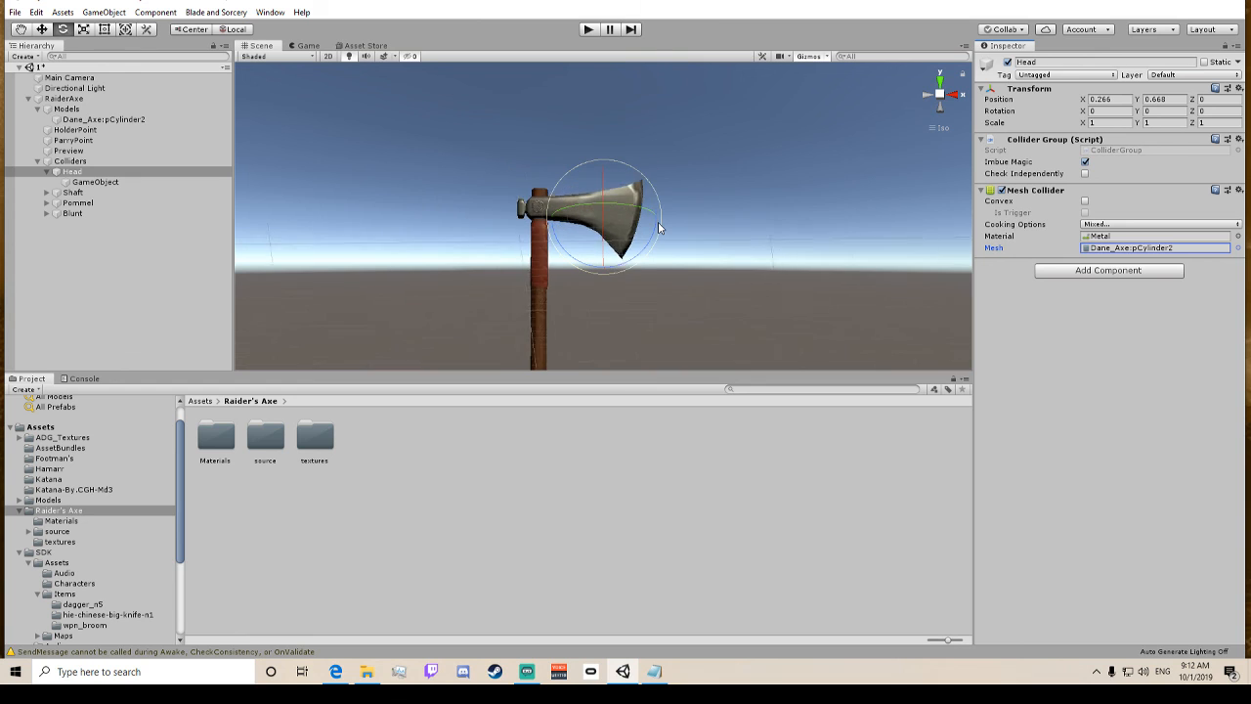
scroll(660, 228, down, 4)
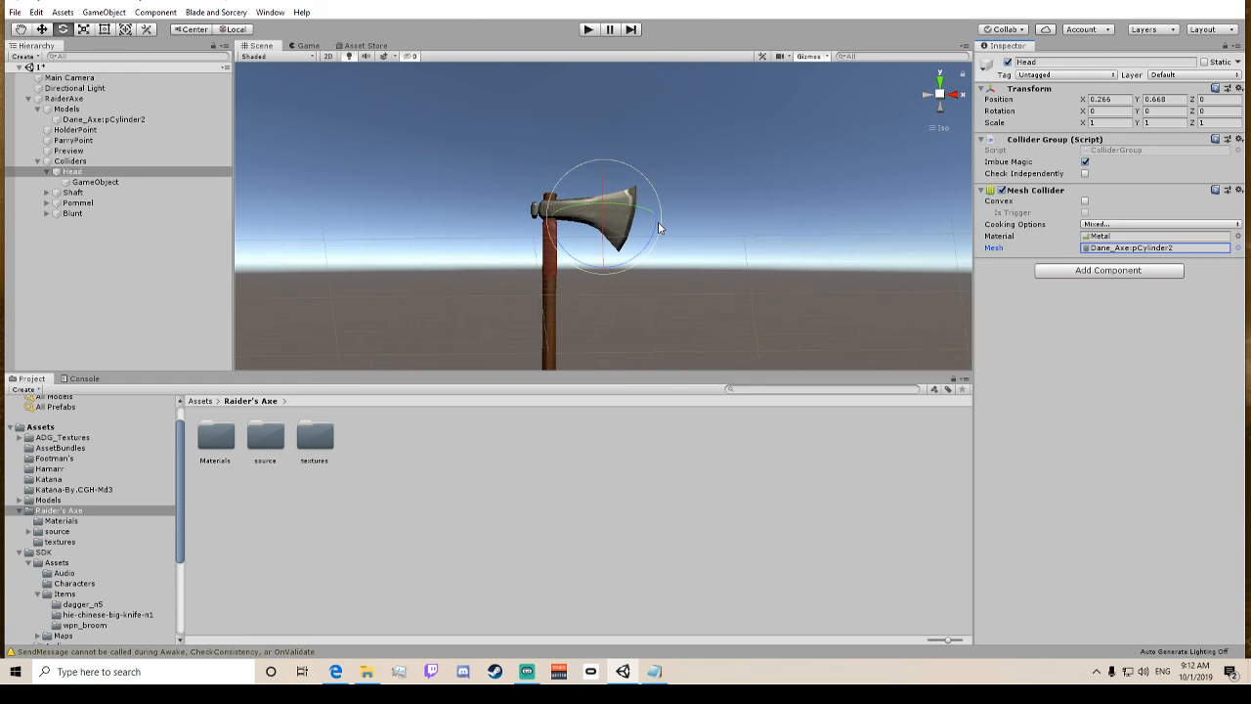
click(1085, 202)
scroll(743, 267, down, 8)
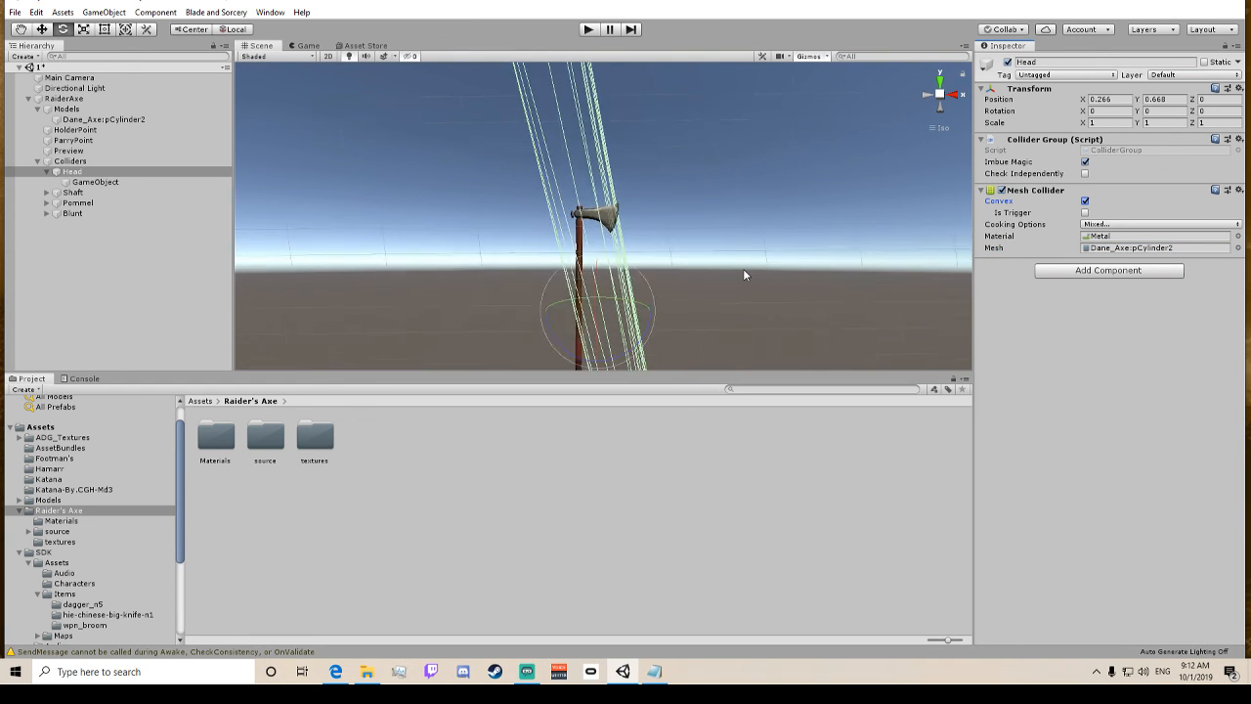
scroll(743, 268, up, 6)
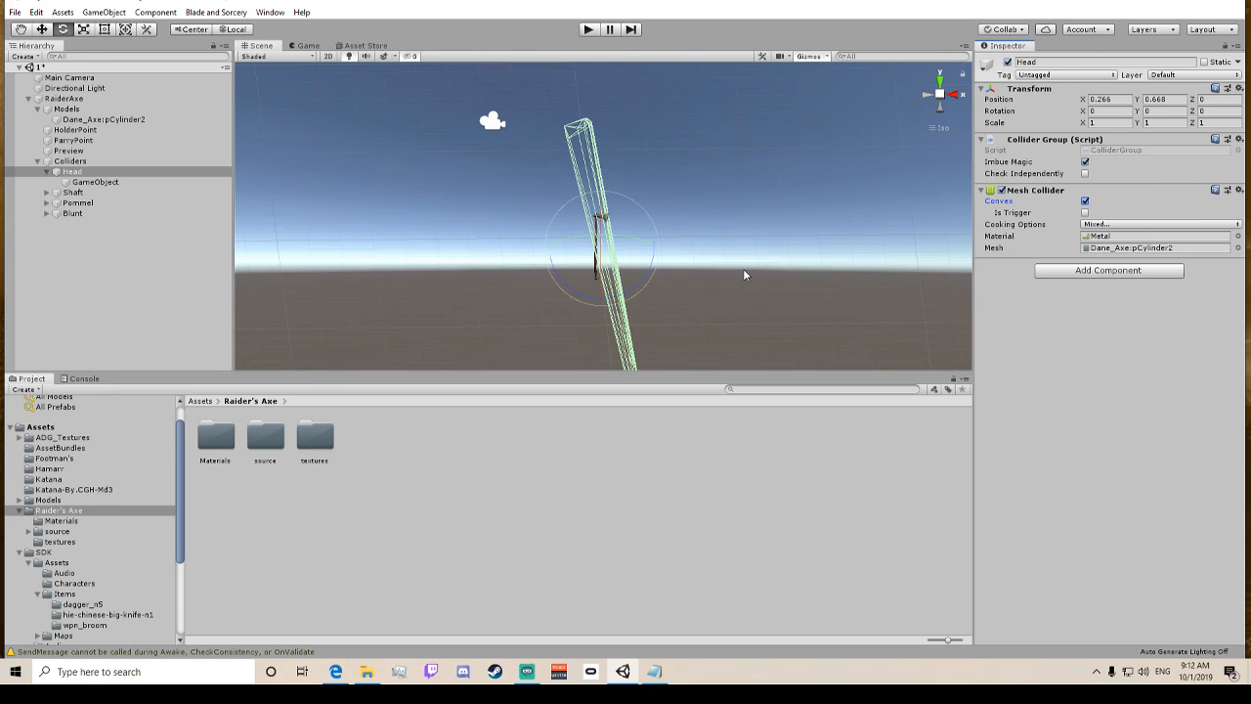
key(f)
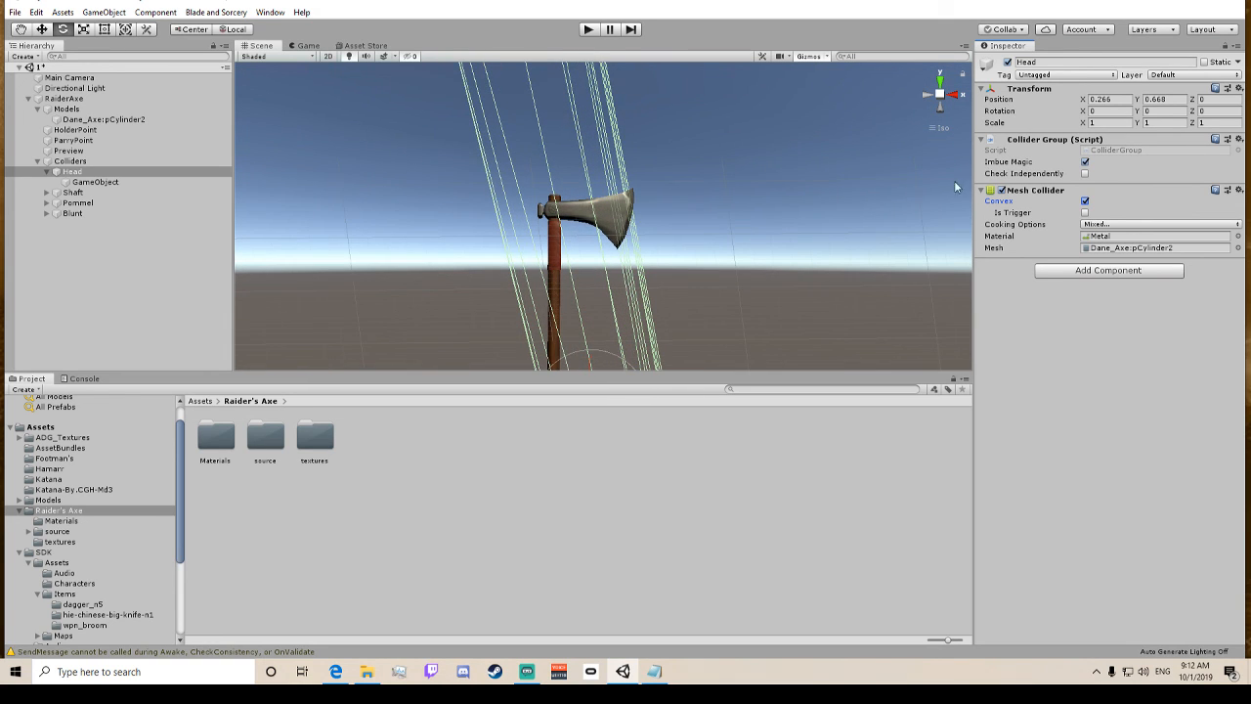
scroll(800, 223, down, 5)
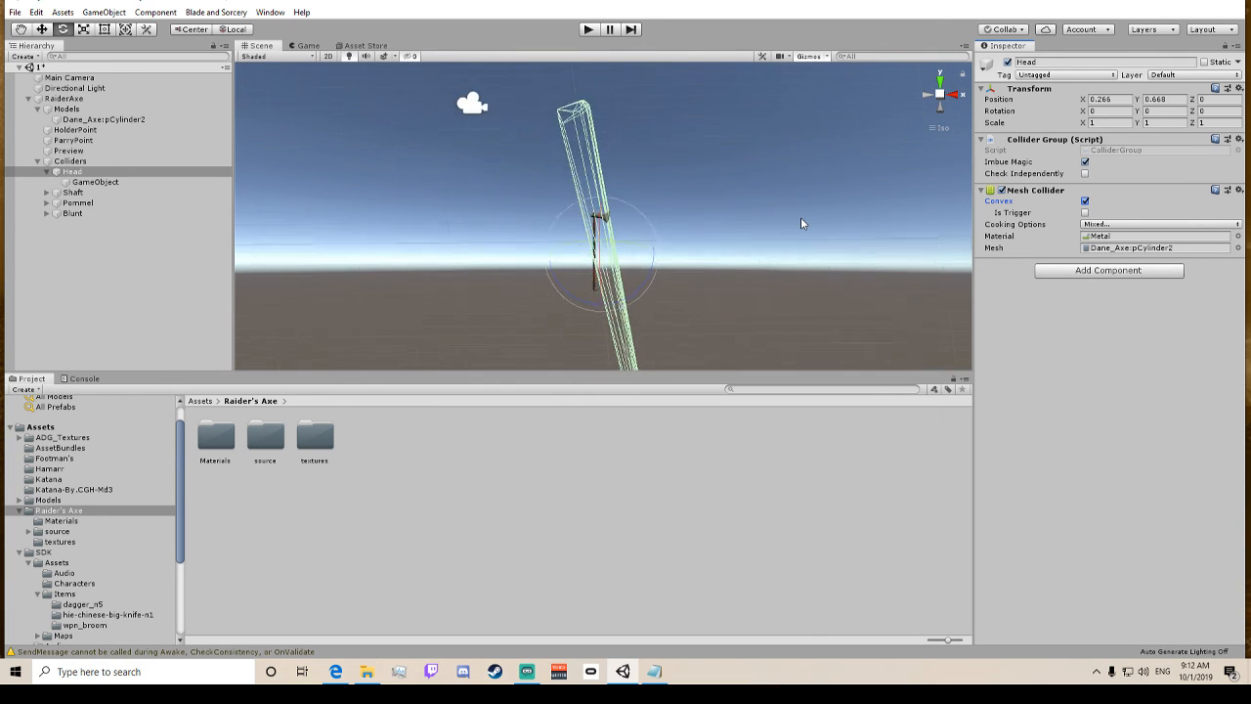
Examine the Head's collider outline against the axe and check the scale of the Dane_Axe:pCylinder2 model.
scroll(800, 221, down, 2)
alt+drag(466, 216, 651, 262)
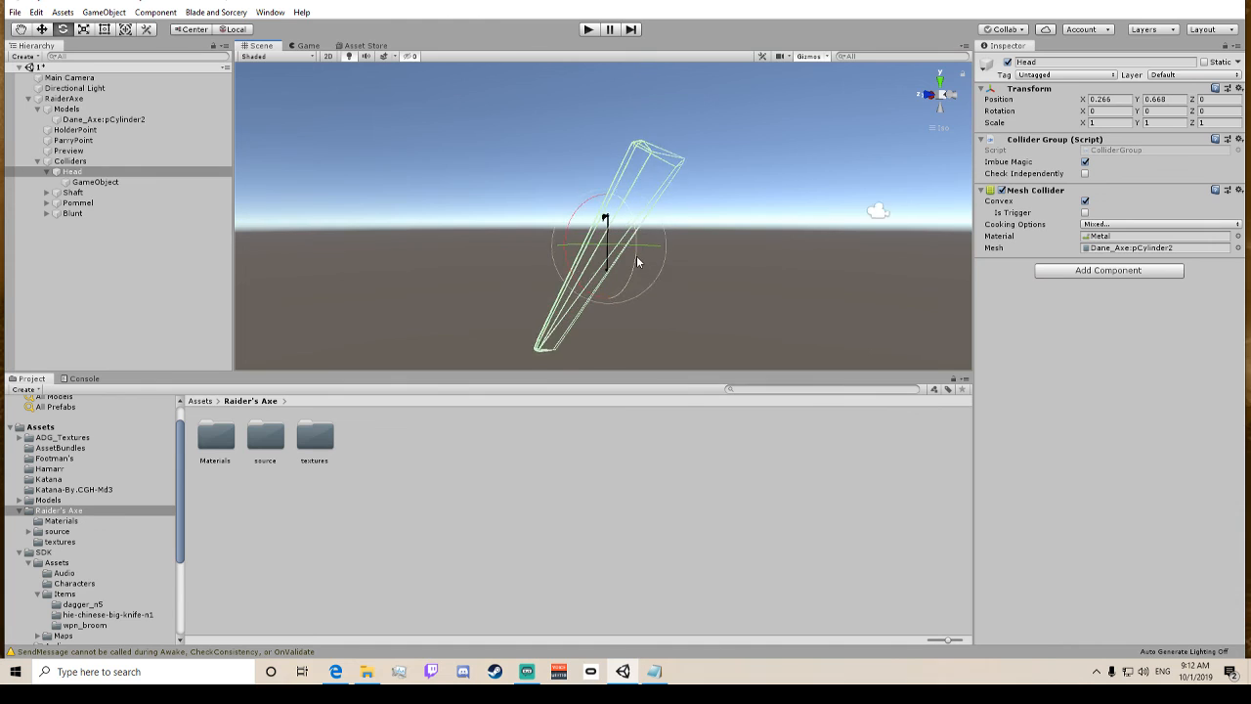
scroll(637, 262, up, 5)
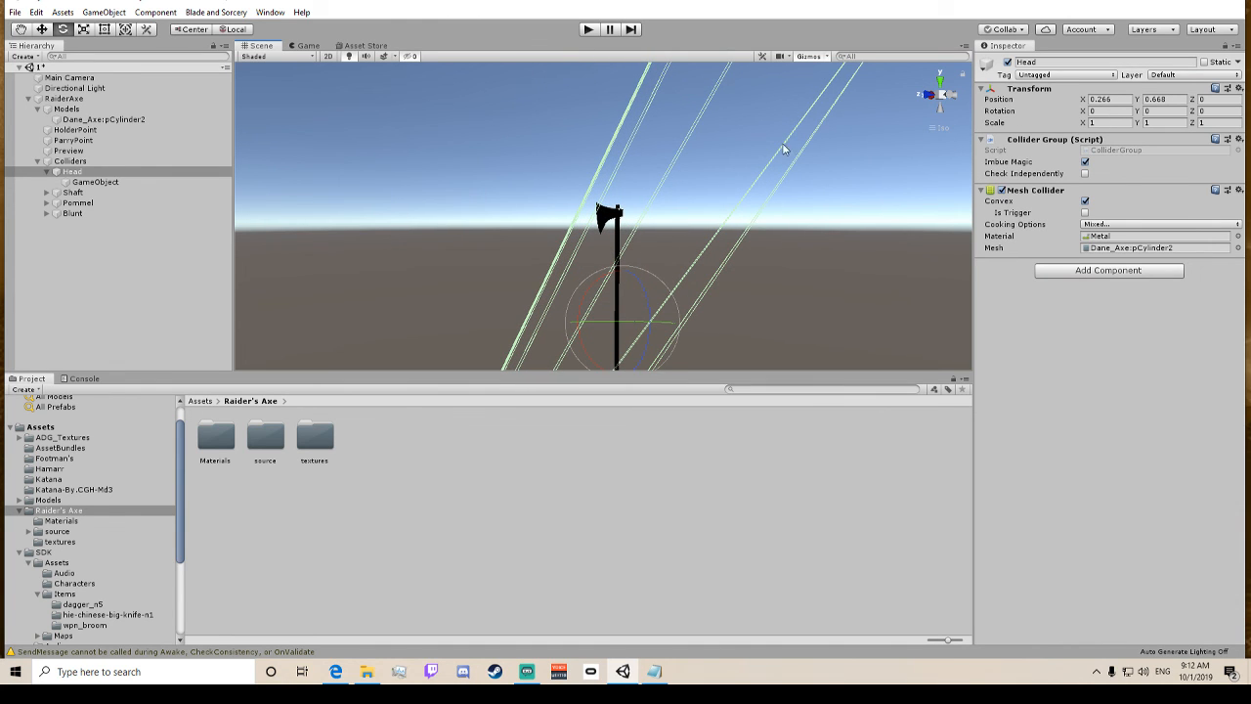
click(64, 99)
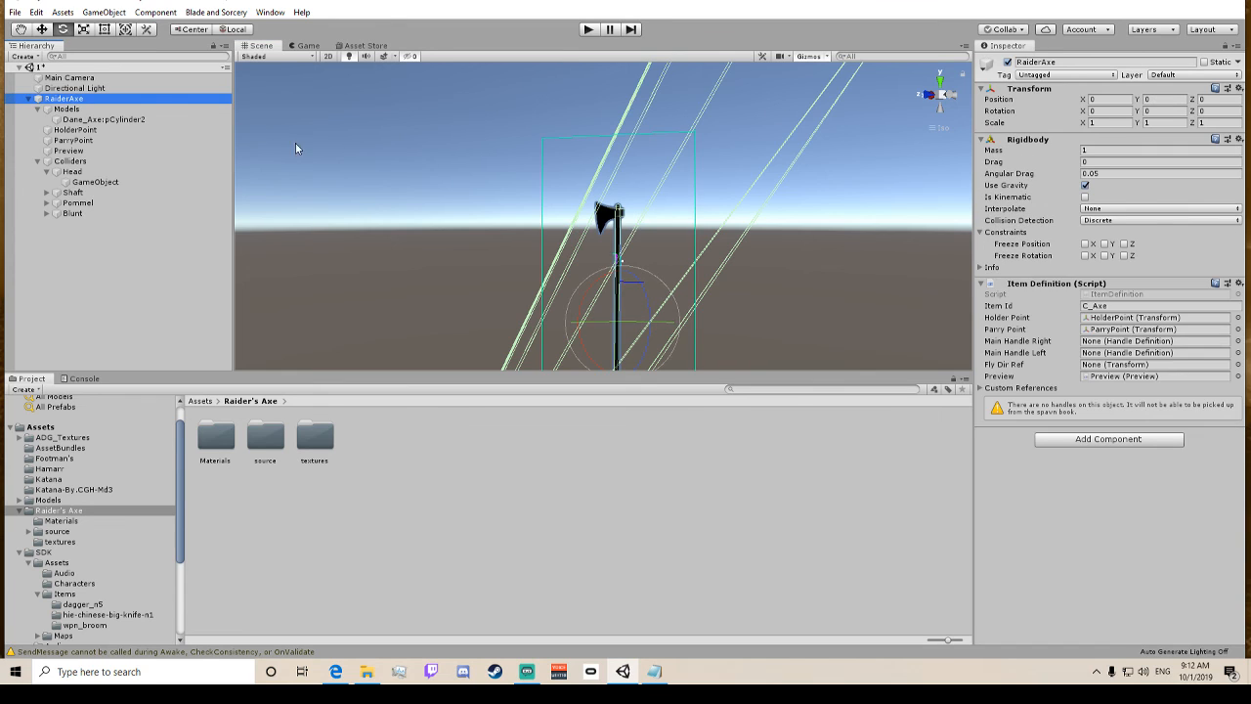
key(Down)
key(Down)
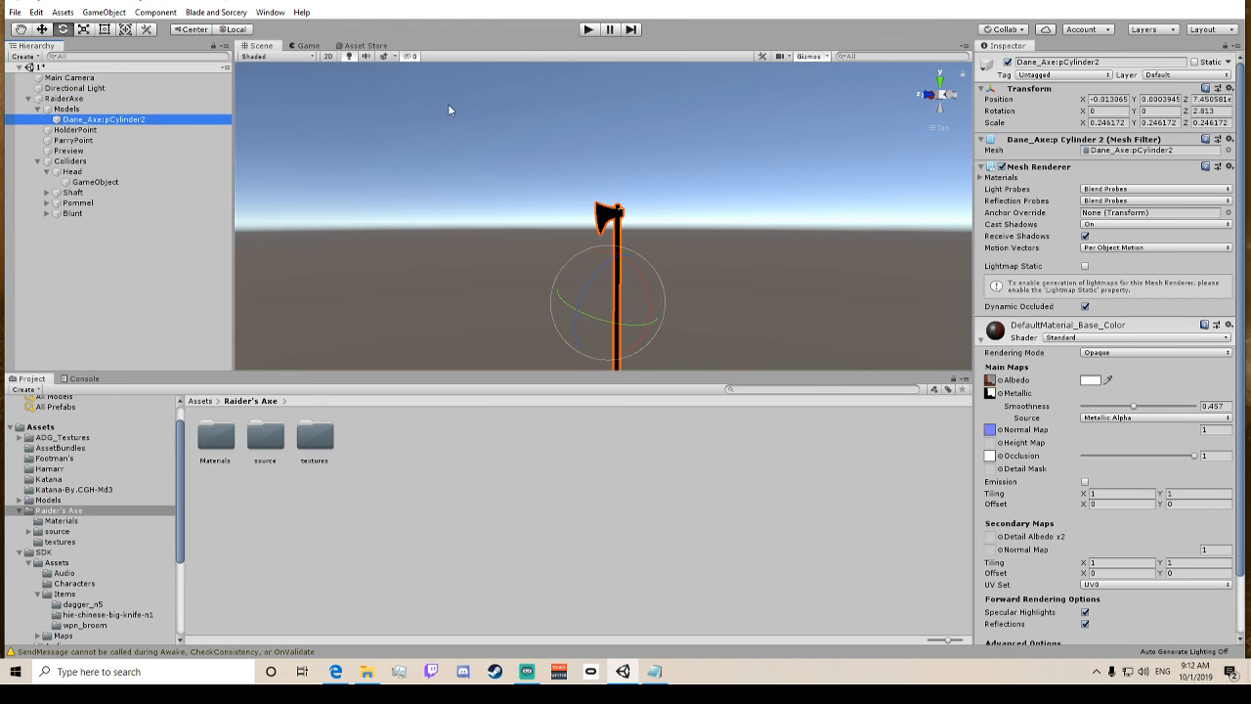
click(1115, 124)
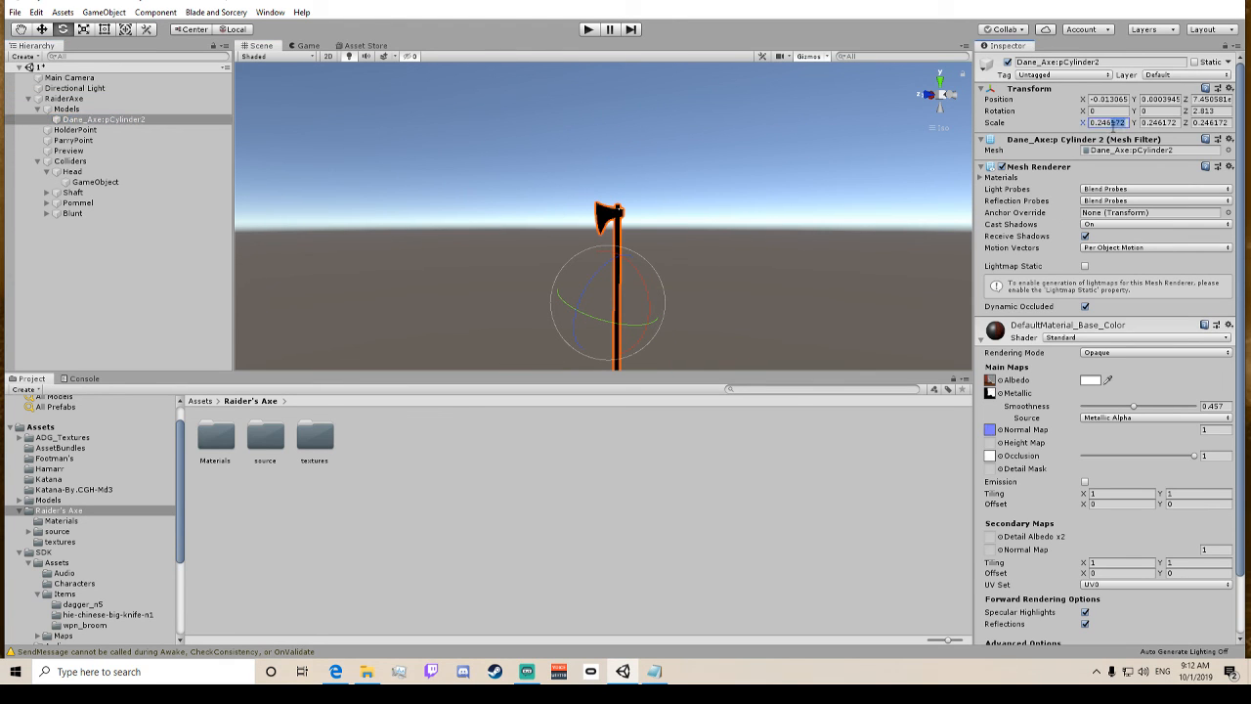
Remove the Mesh Collider component from the Head collider group.
click(122, 182)
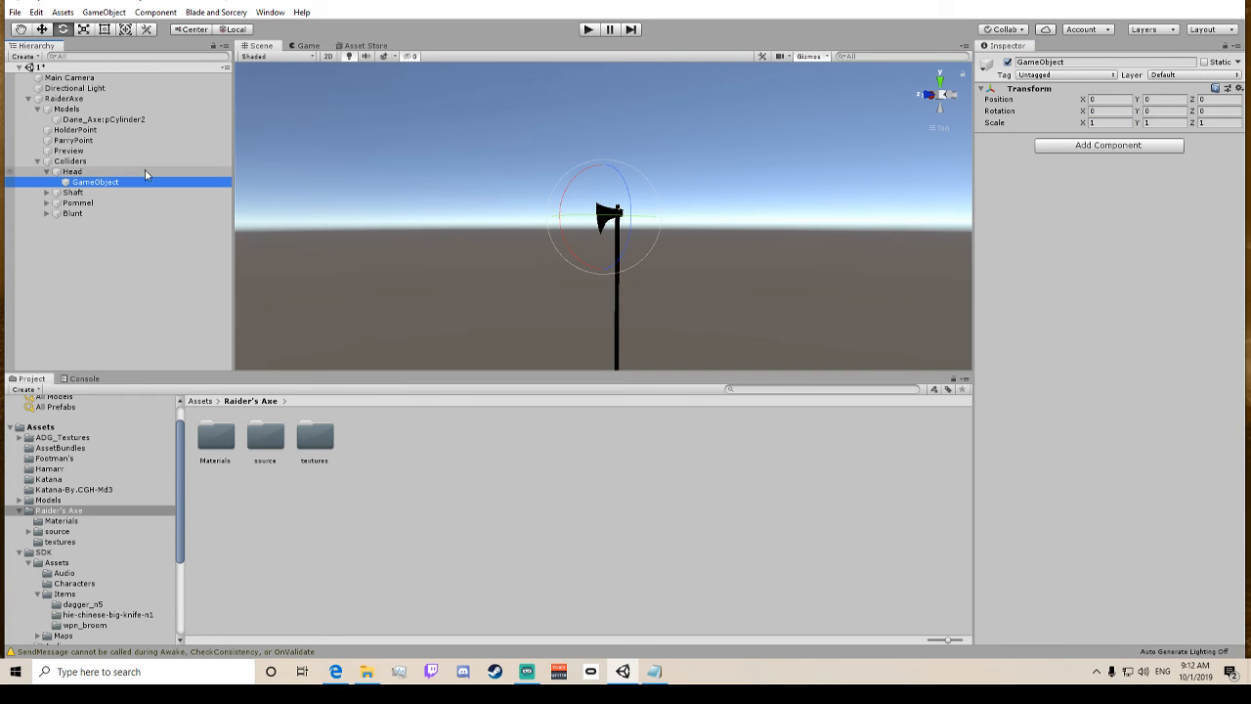
click(86, 174)
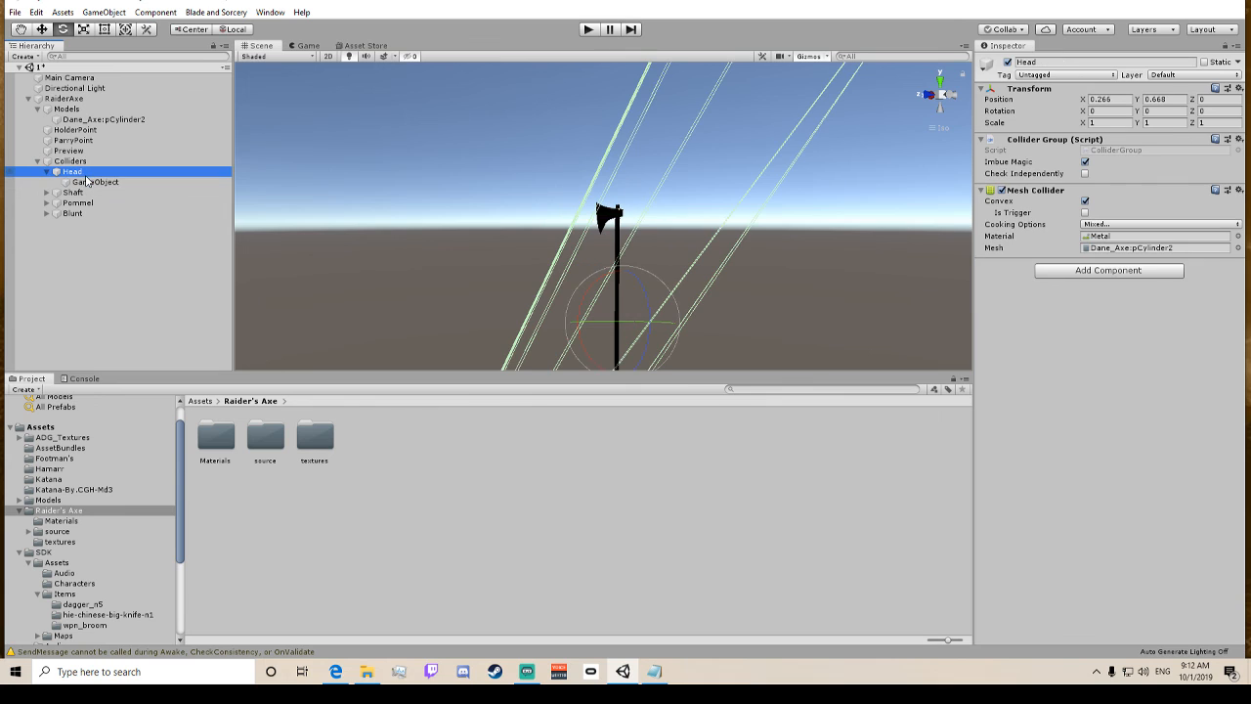
click(1238, 189)
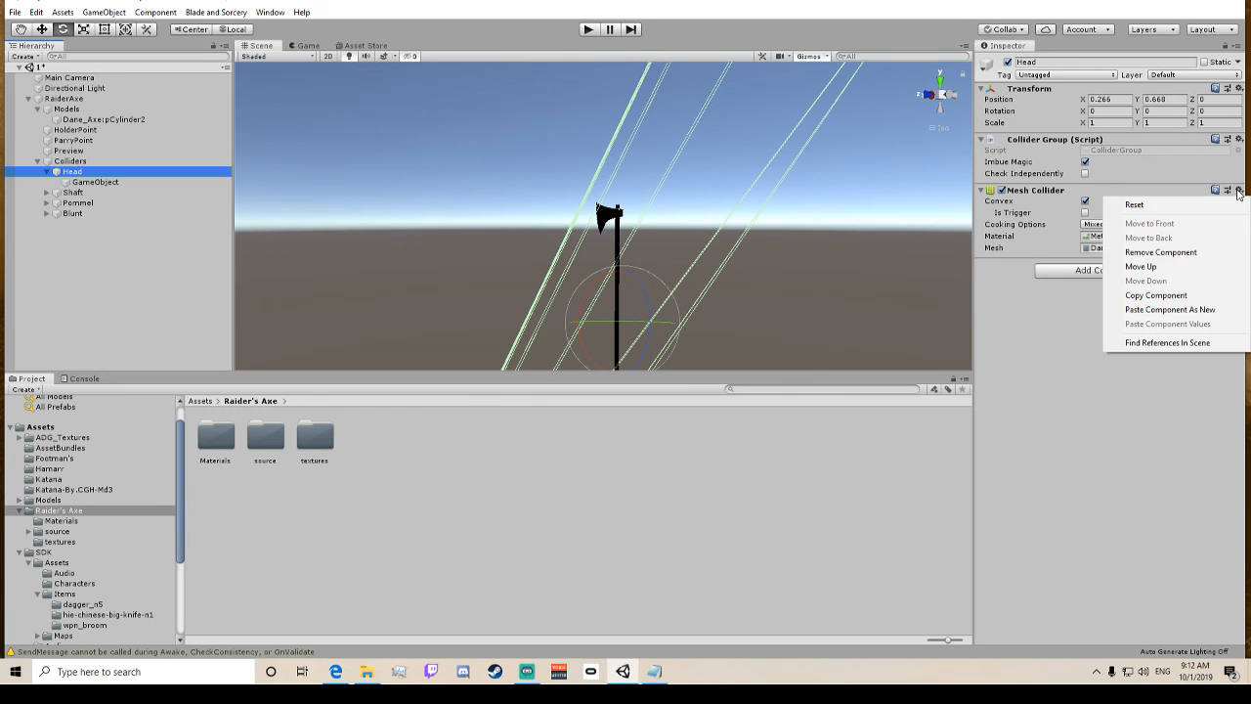
click(1161, 252)
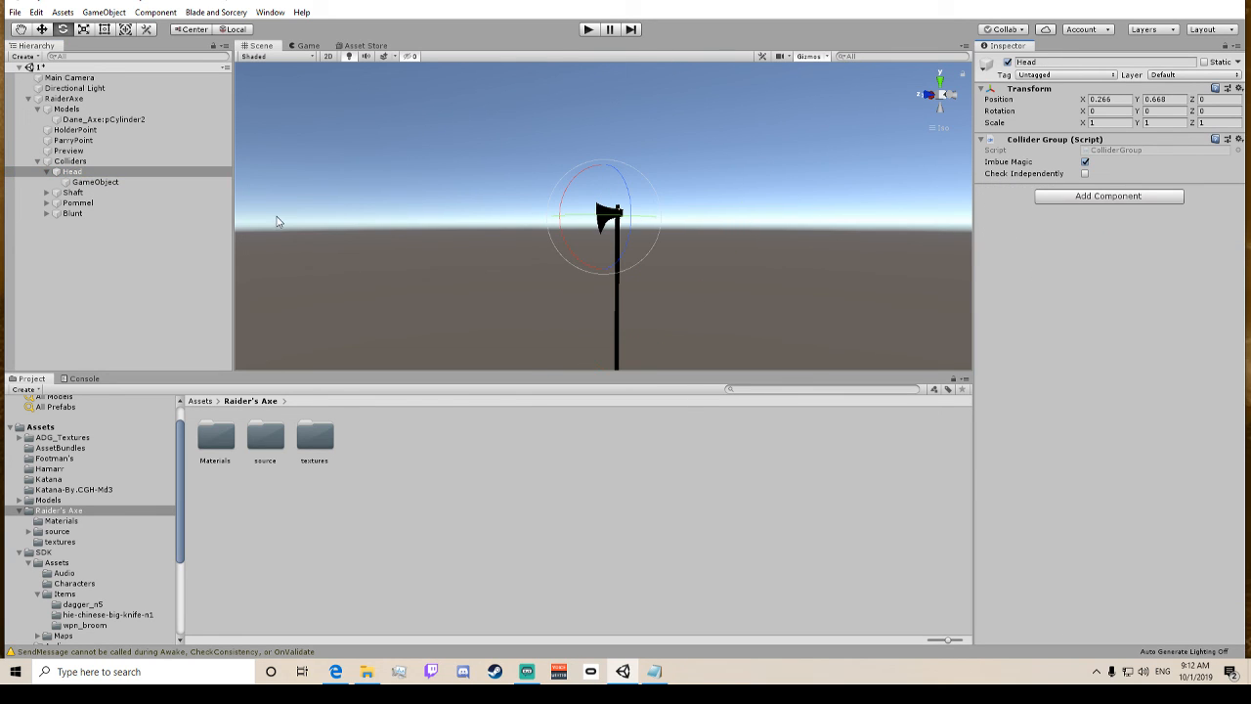
Add a Mesh Collider to the GameObject under Head and make it convex.
click(86, 184)
click(1090, 147)
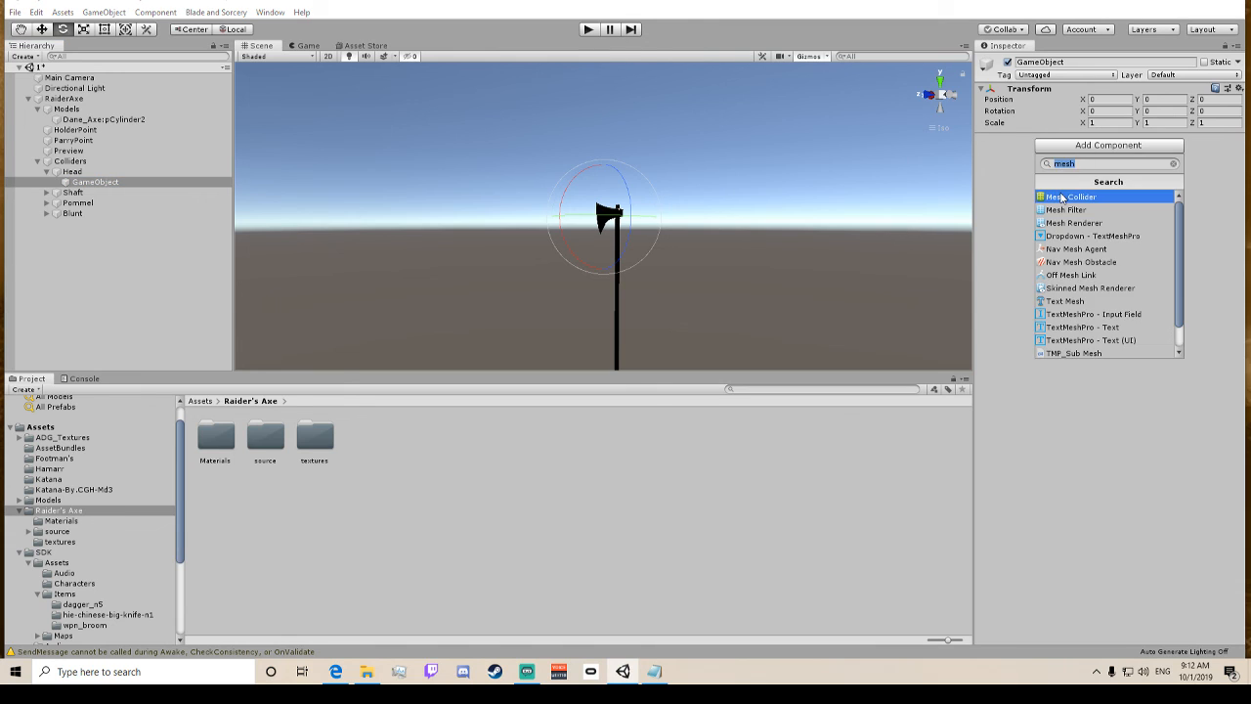
click(1066, 190)
click(1085, 151)
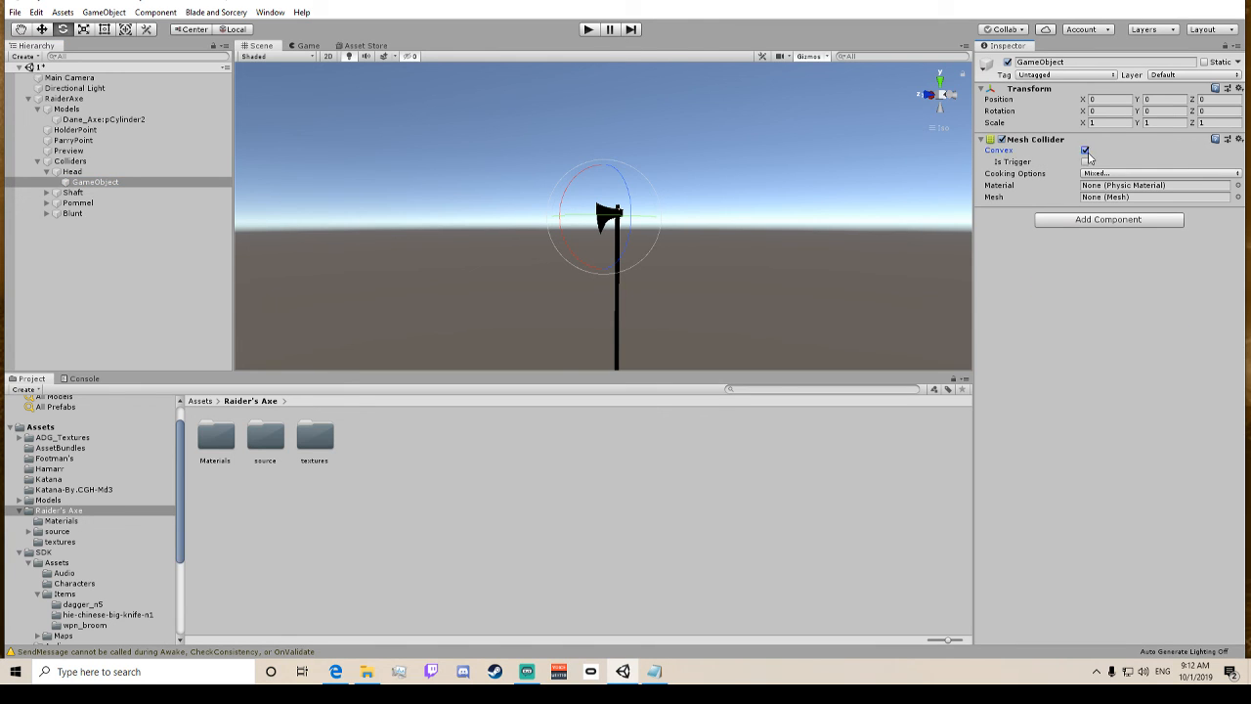
Set the mesh of the child GameObject's Mesh Collider to Dane_Axe:pCylinder2.
click(1238, 197)
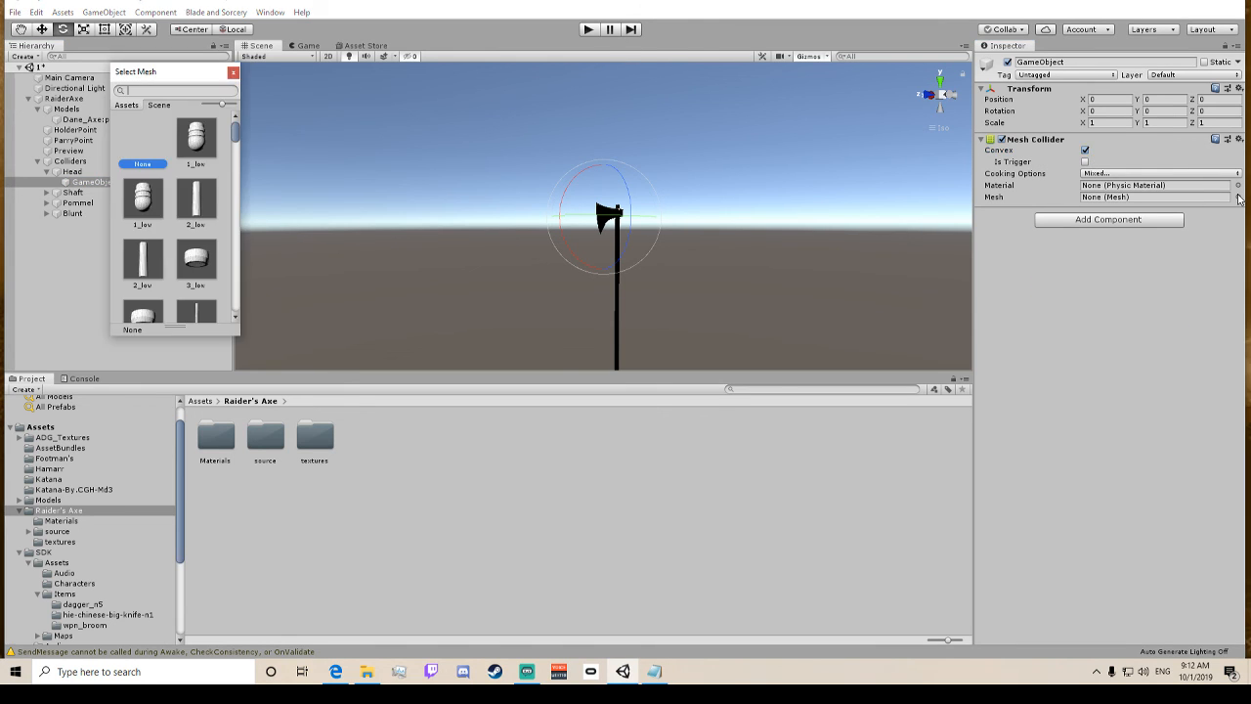
scroll(194, 182, down, 6)
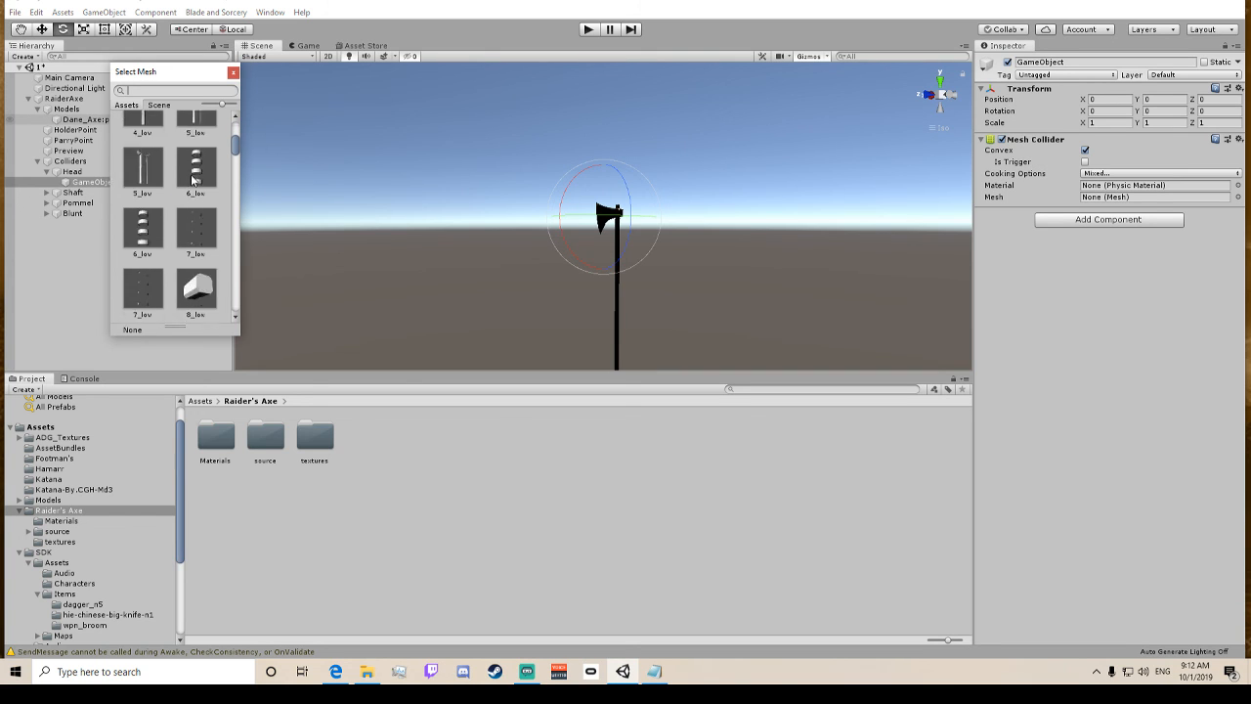
scroll(196, 195, down, 10)
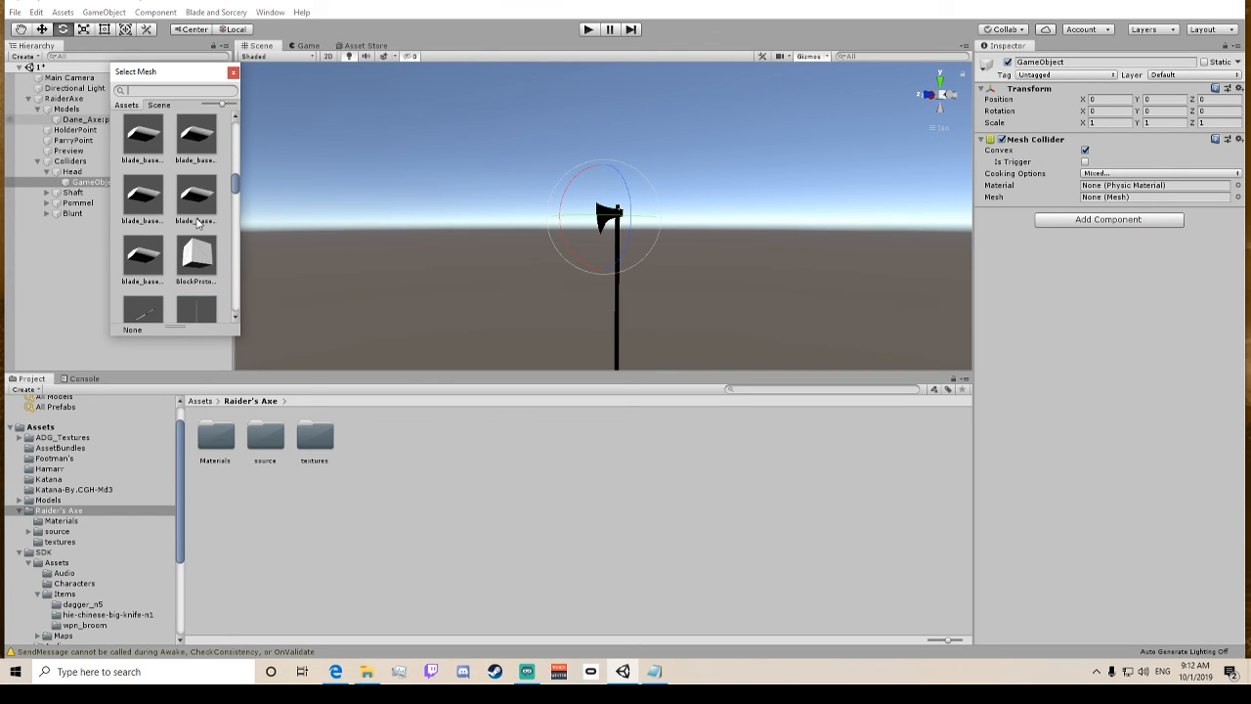
scroll(200, 205, down, 3)
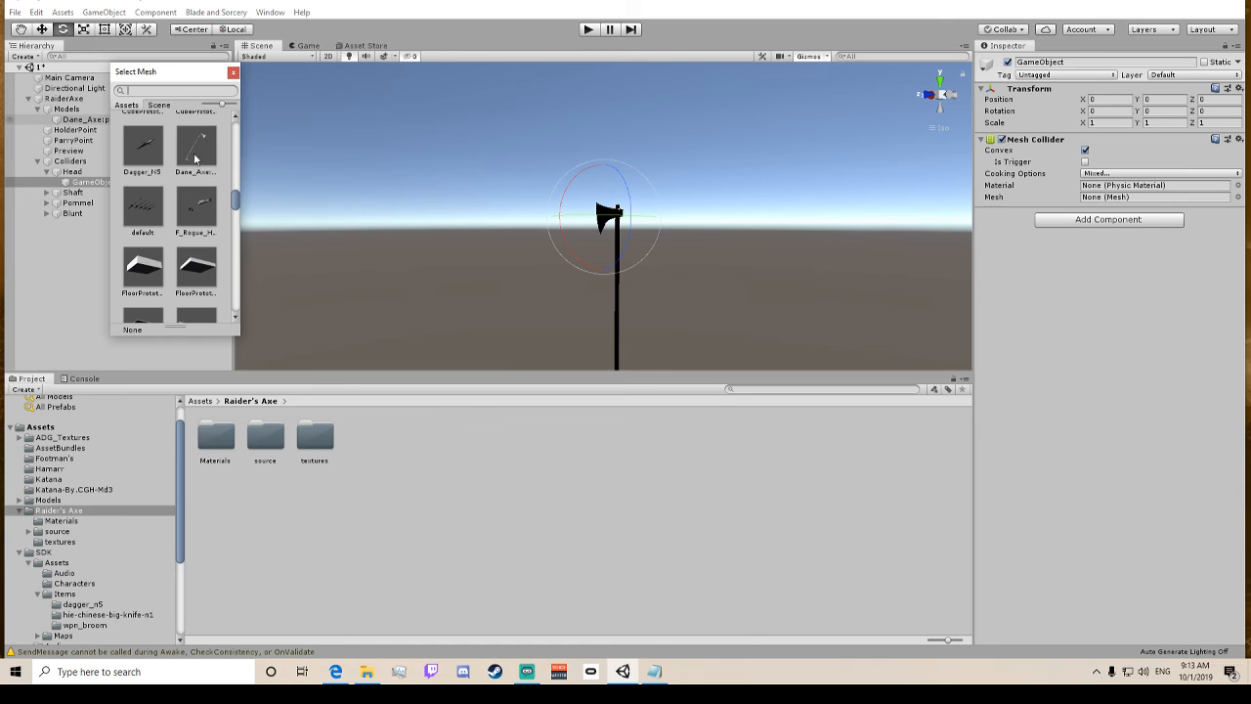
double_click(197, 148)
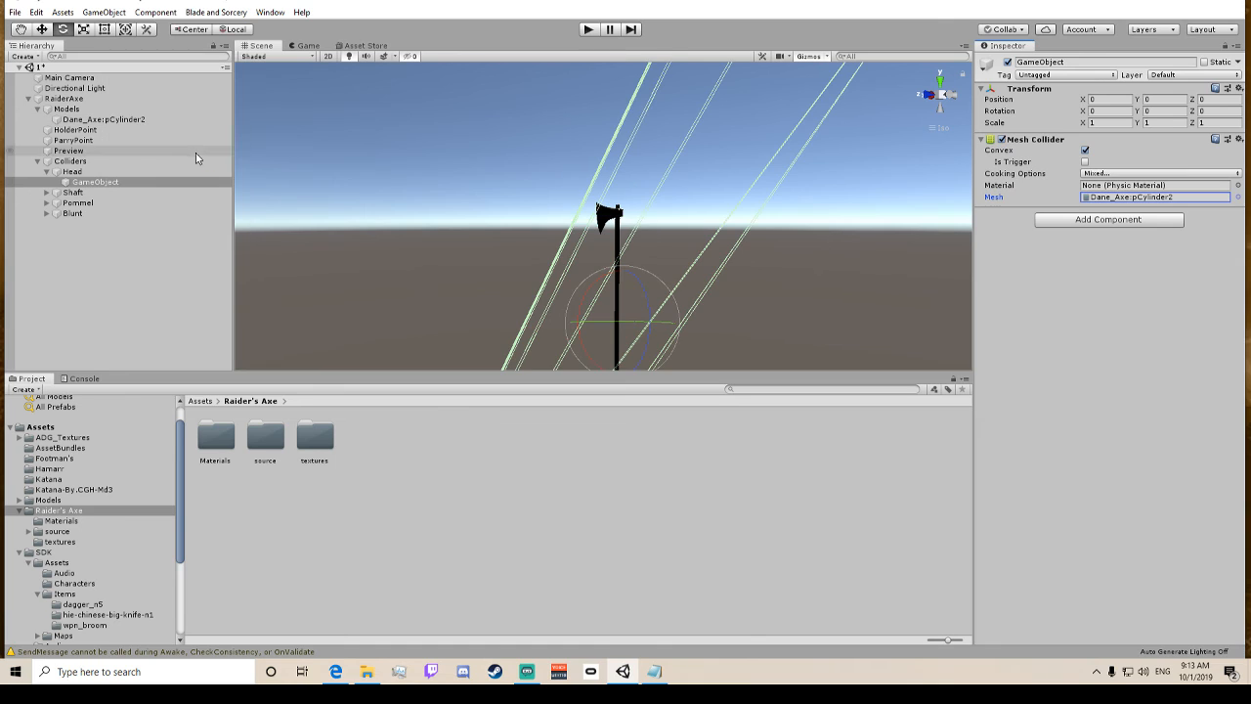
Scale the GameObject under Head to 0.246172 on the X, Y and Z axes to match the axe model.
click(1104, 123)
text(246172)
click(1163, 123)
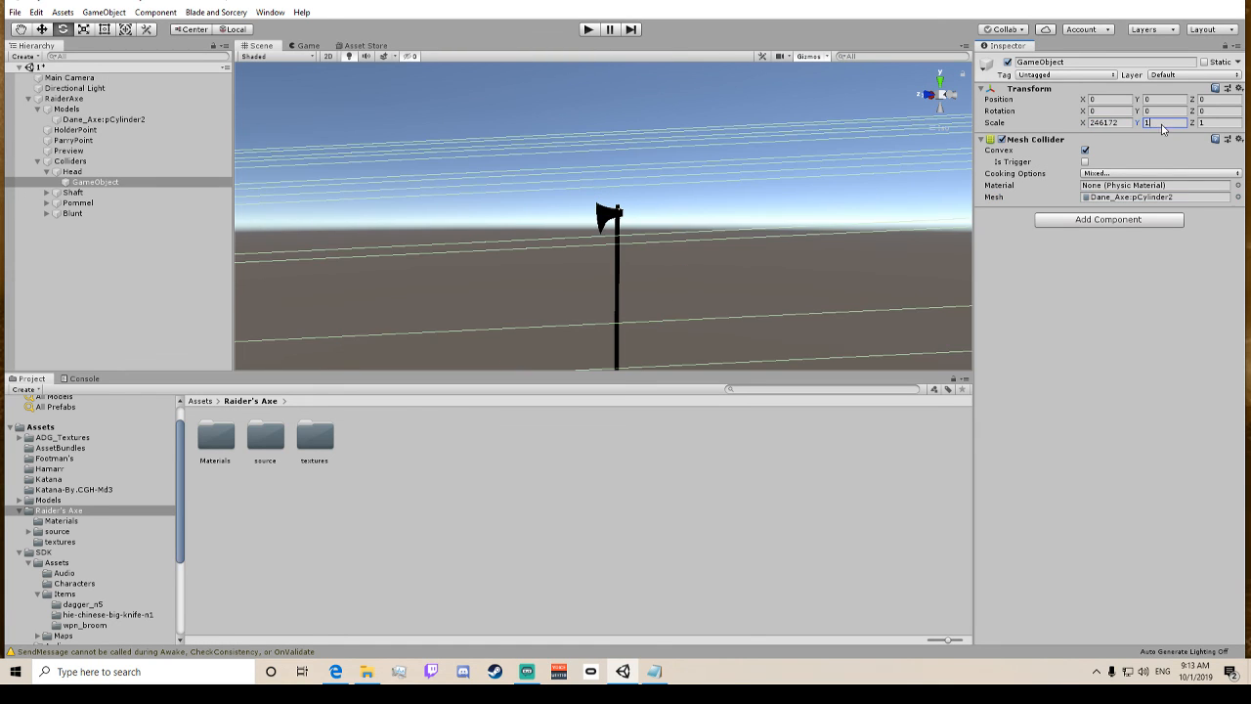
text(246172)
click(1213, 122)
text(246172)
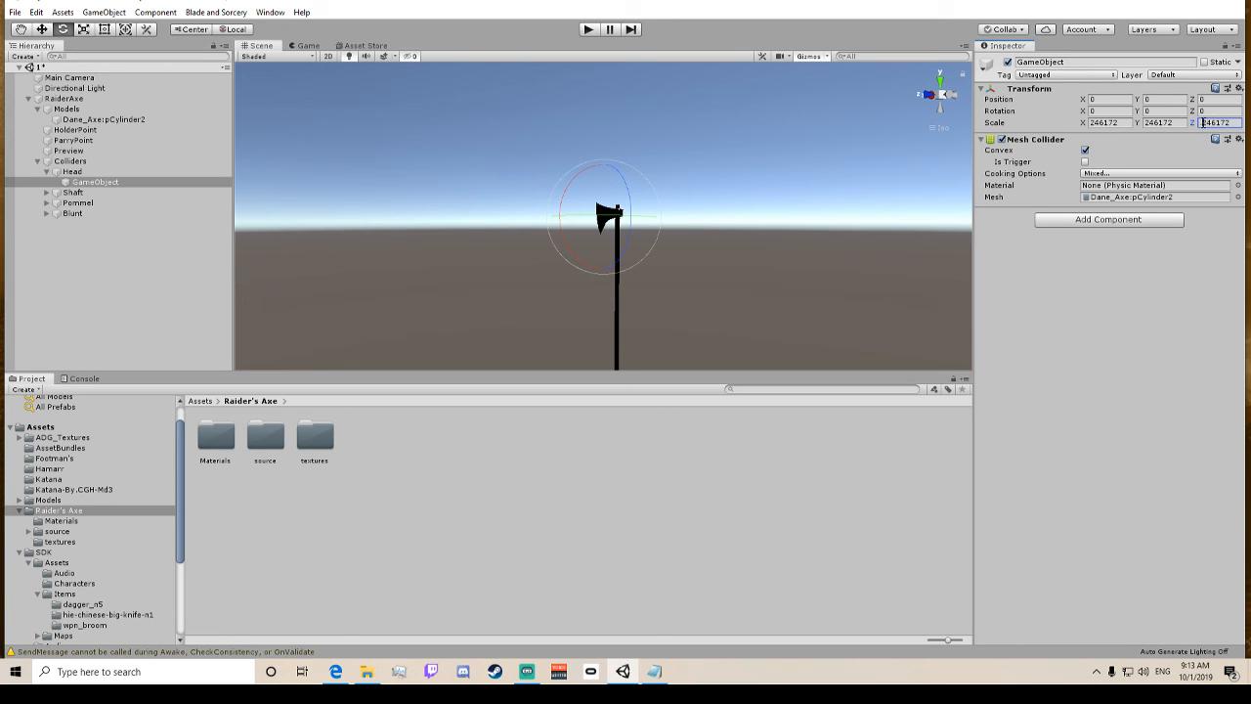
click(1146, 122)
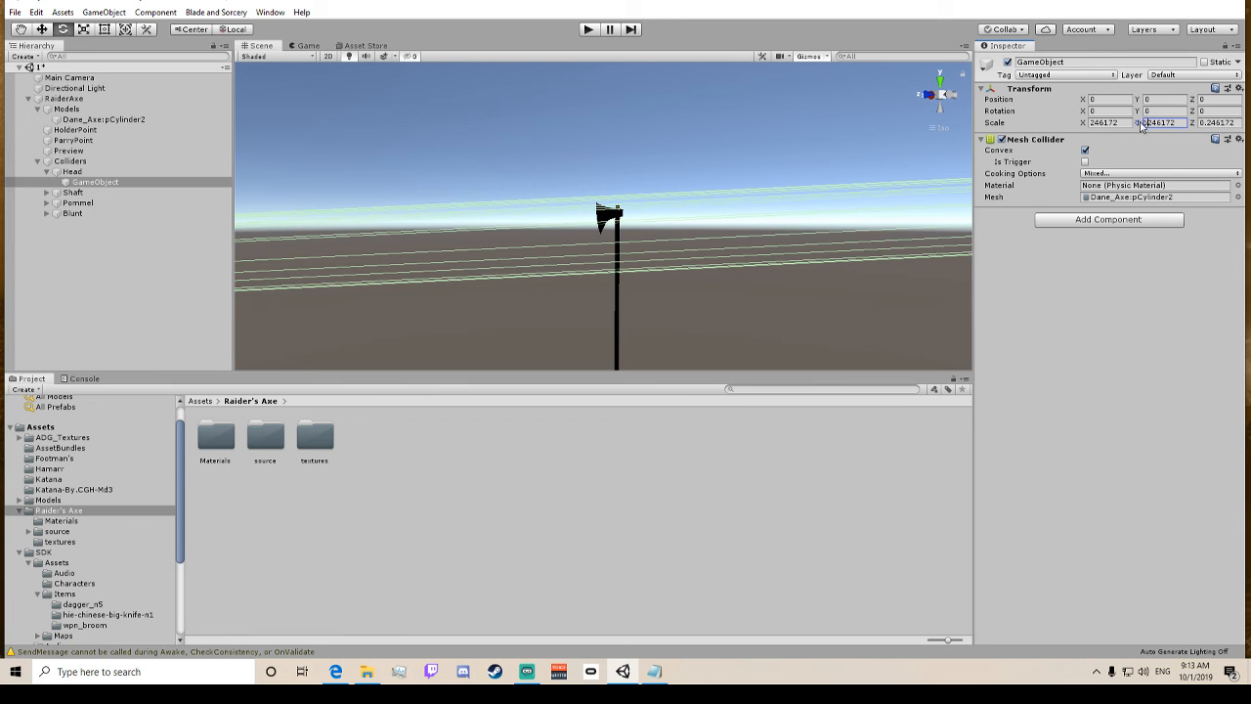
click(1099, 122)
key(Left)
text(.)
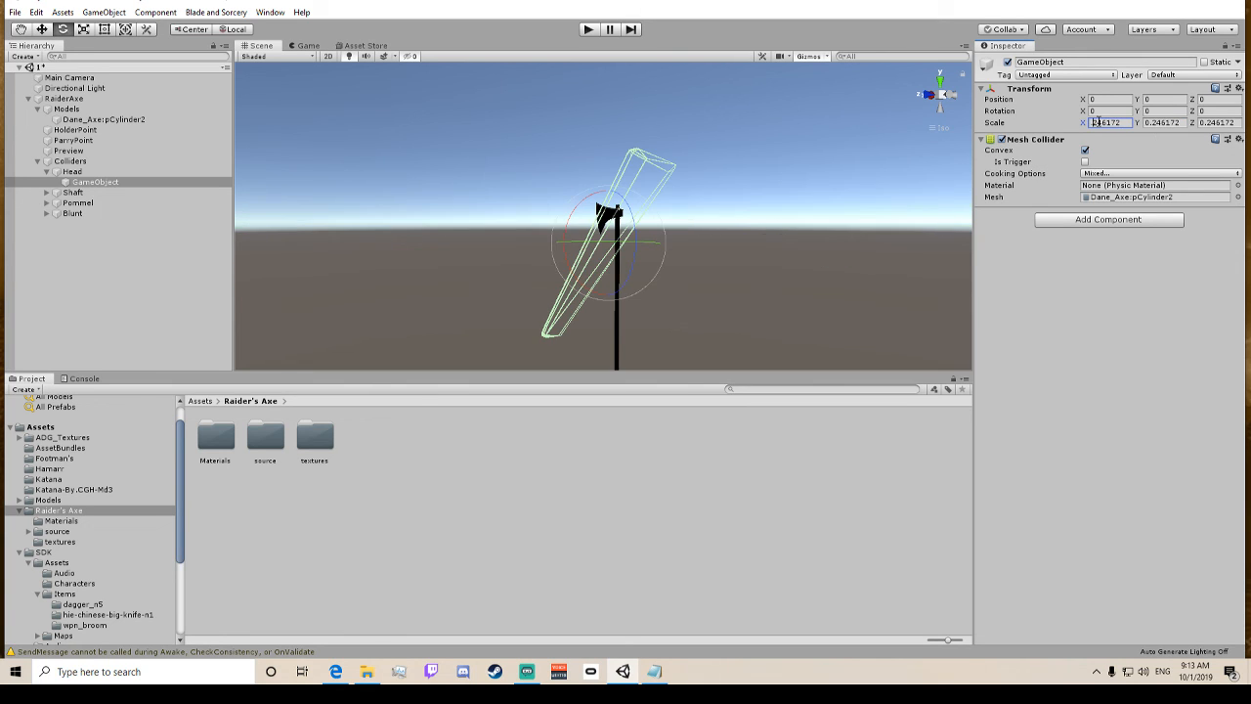
scroll(679, 104, up, 3)
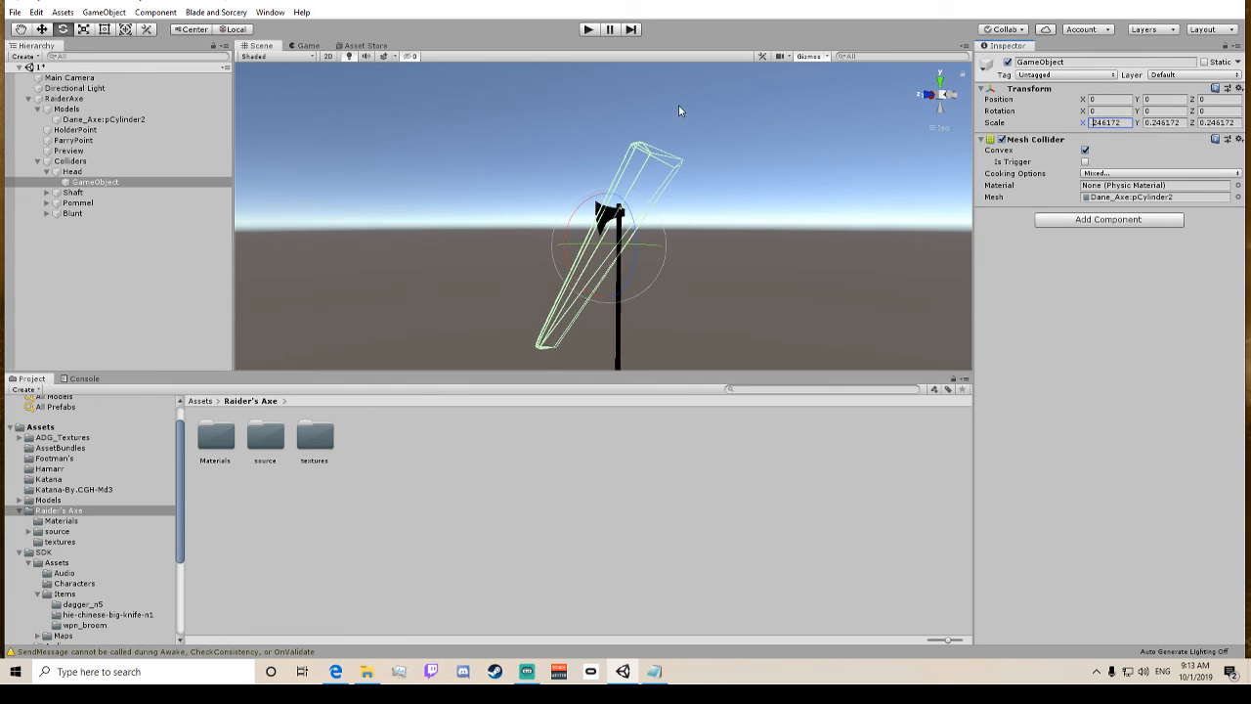
Copy the Models object's rotation to the GameObject under Head: X 25, Y 245, Z -13.
click(66, 108)
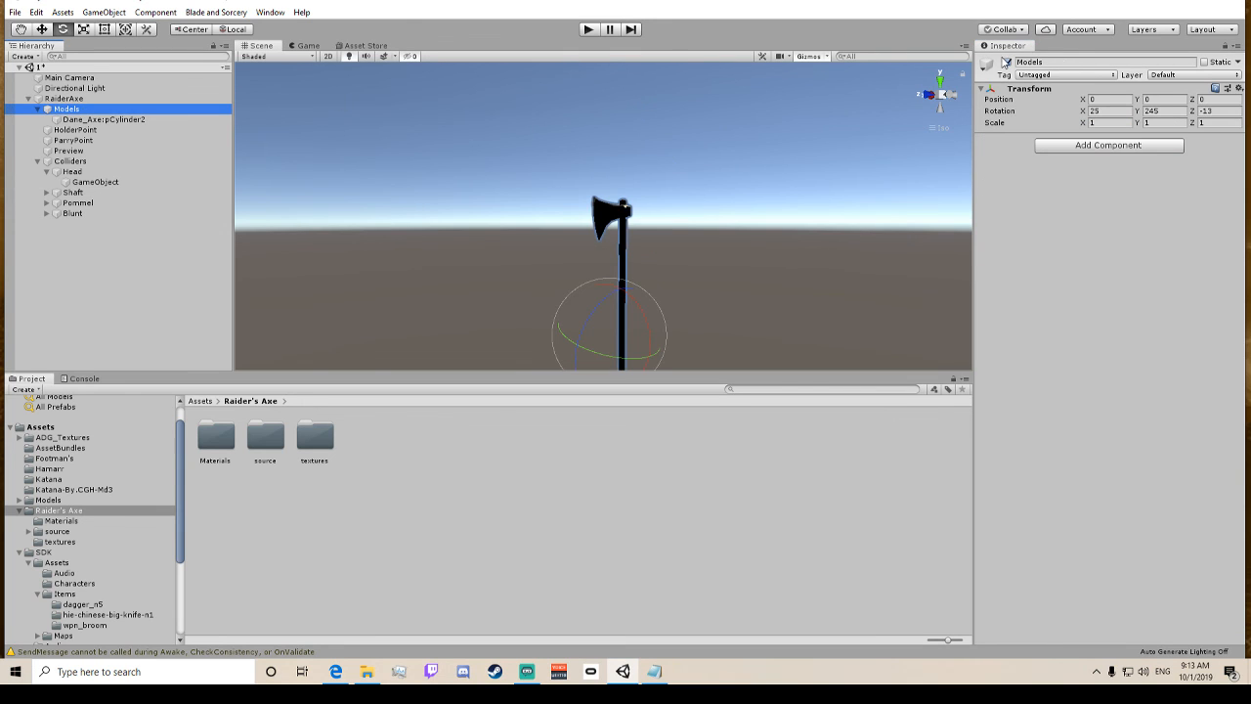
click(115, 183)
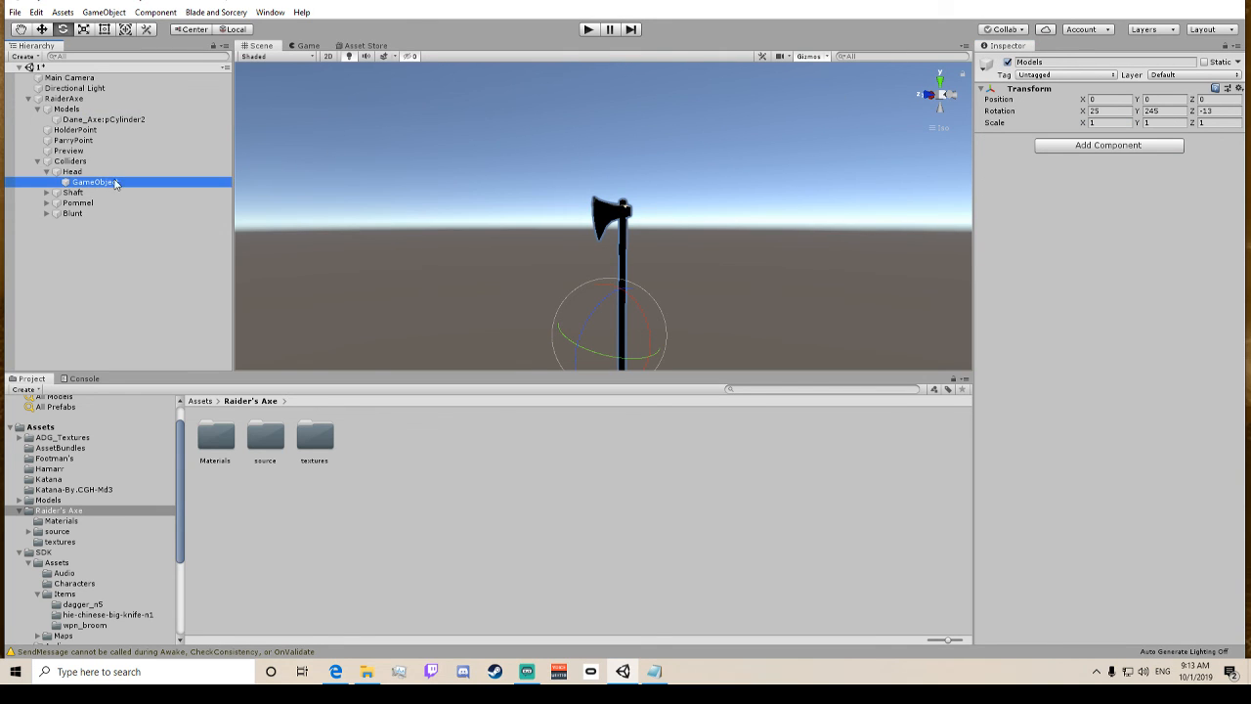
click(1101, 111)
text(25)
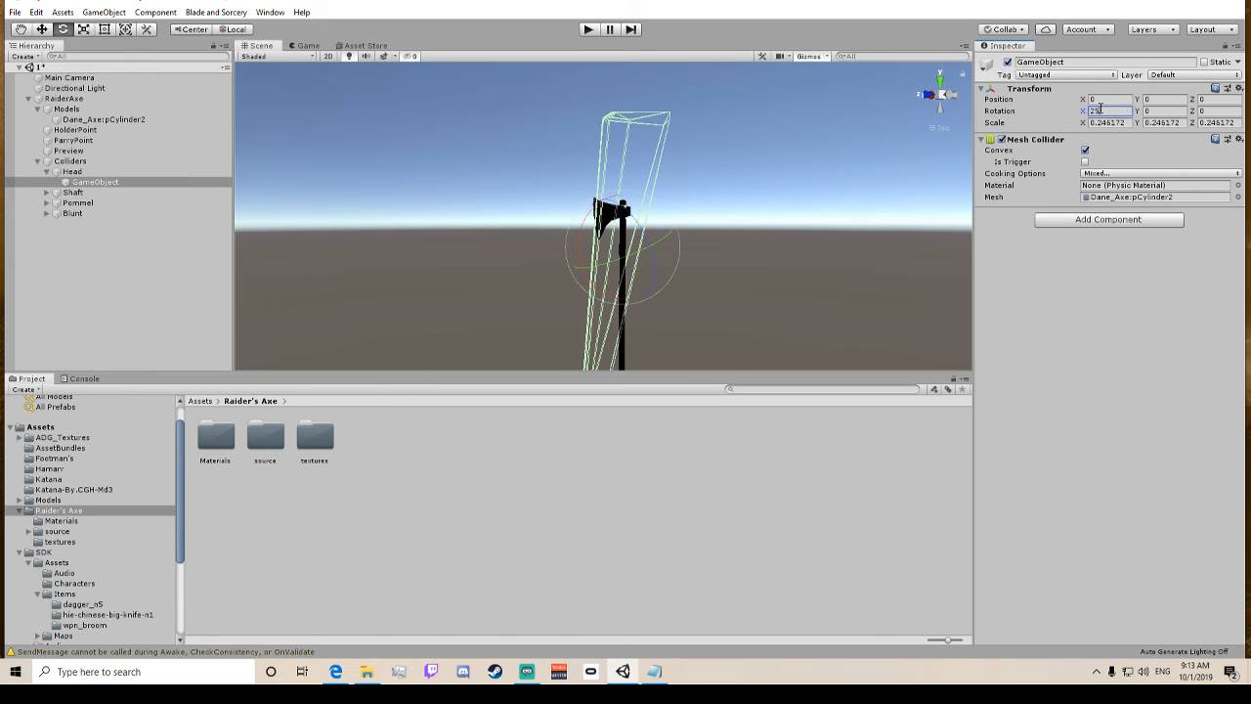
key(Tab)
text(245)
key(Tab)
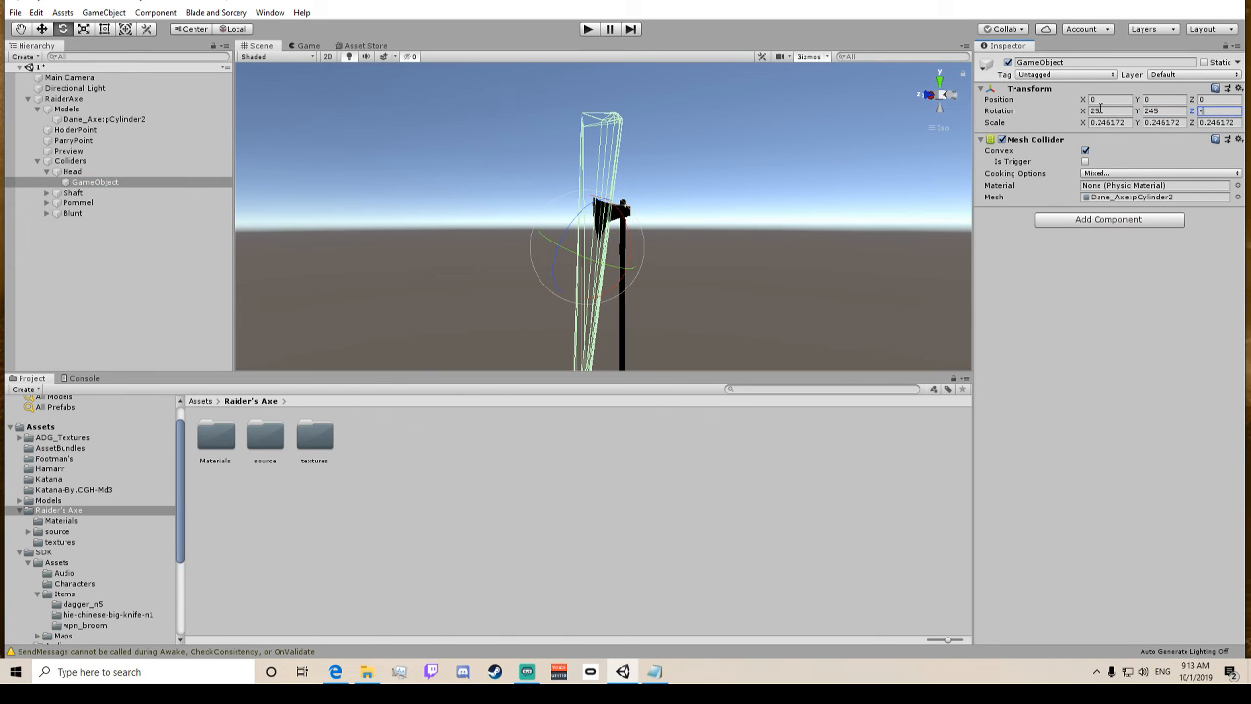
text(-13)
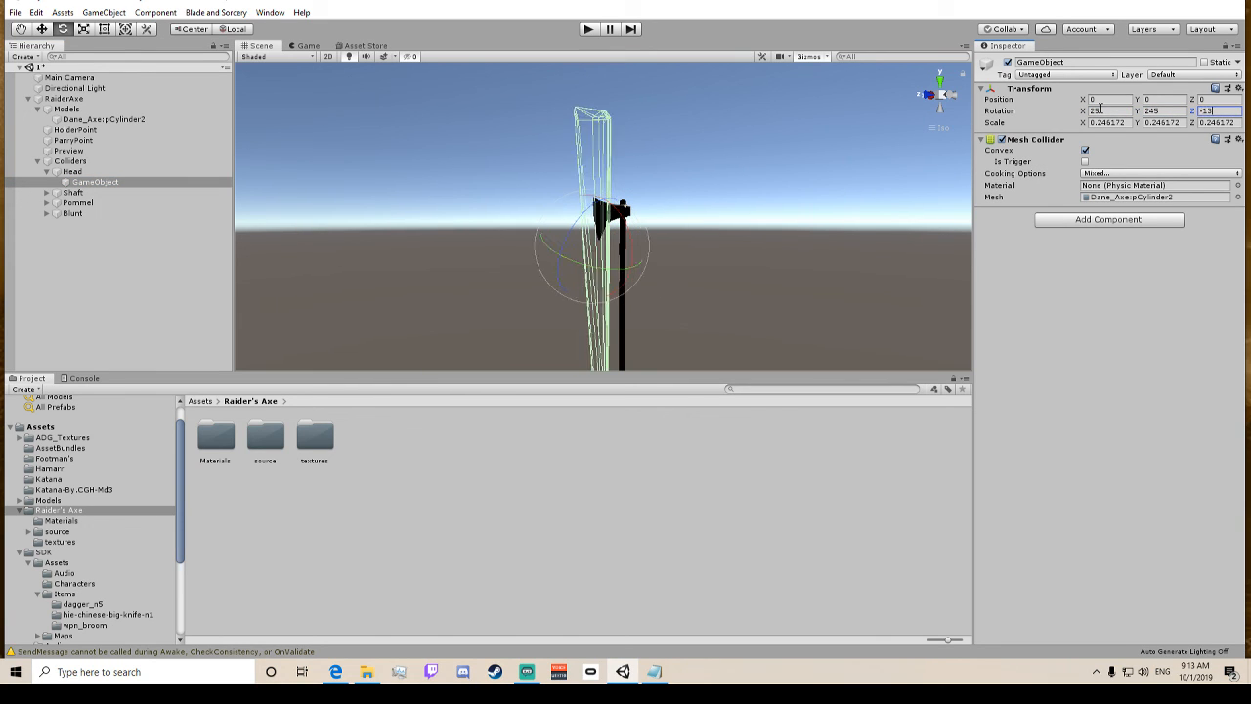
Set the Z rotation of the GameObject under Head to -11.17 and examine its collider outline against the axe head.
click(131, 120)
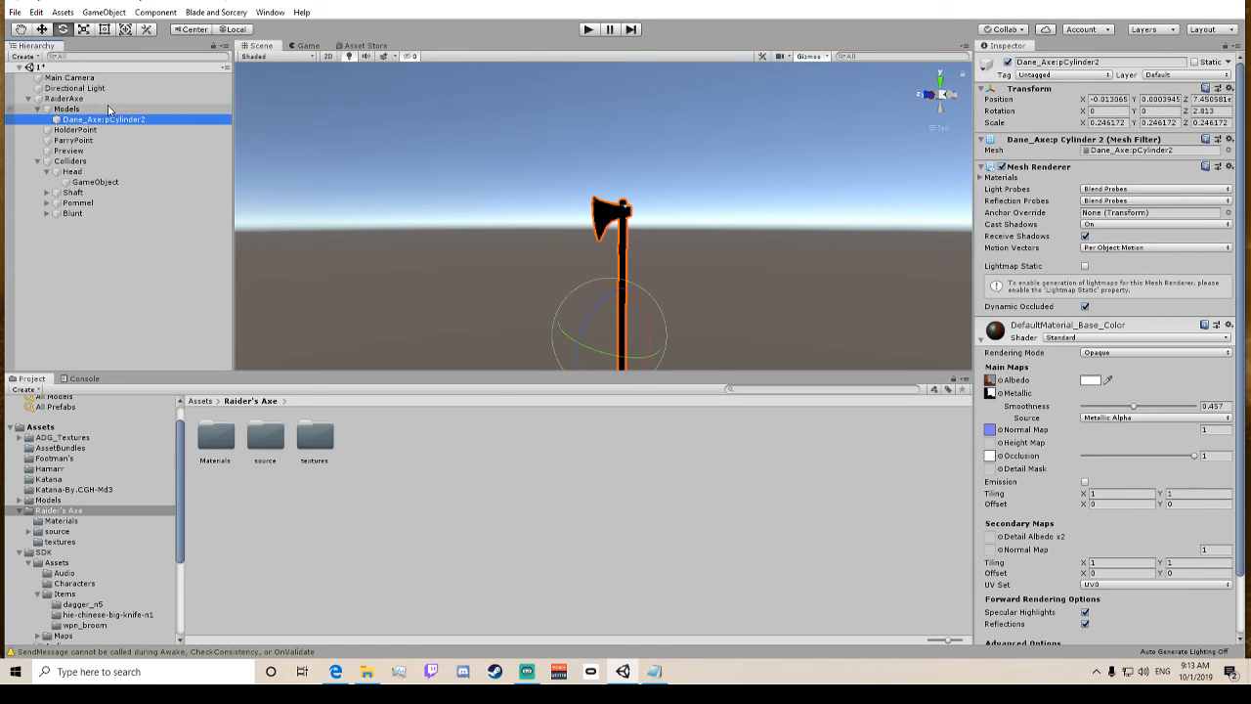
click(110, 109)
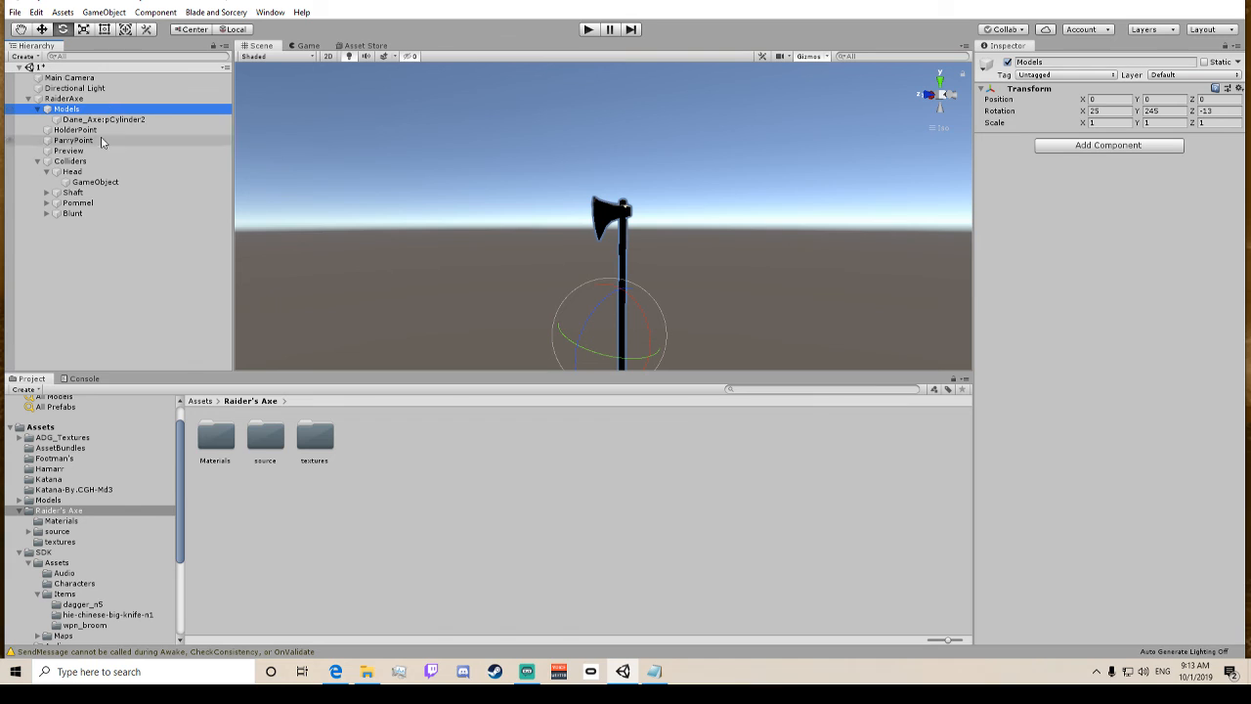
click(98, 182)
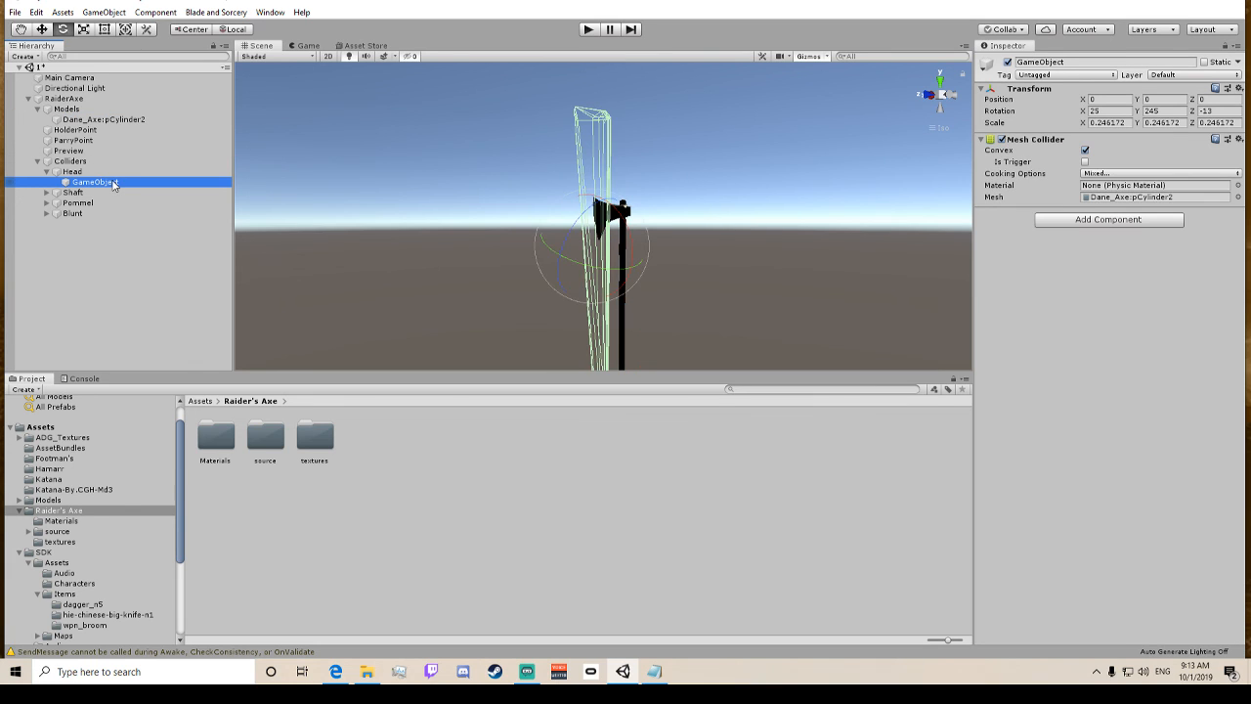
click(1217, 113)
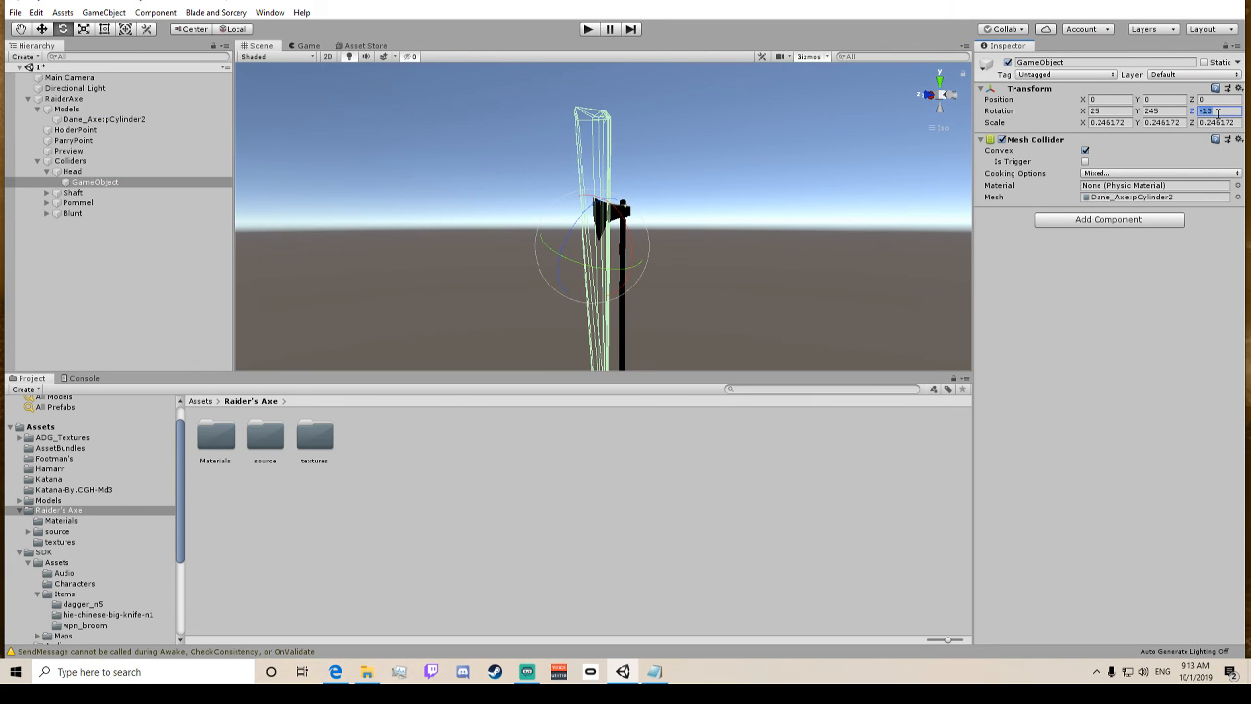
key(BackSpace)
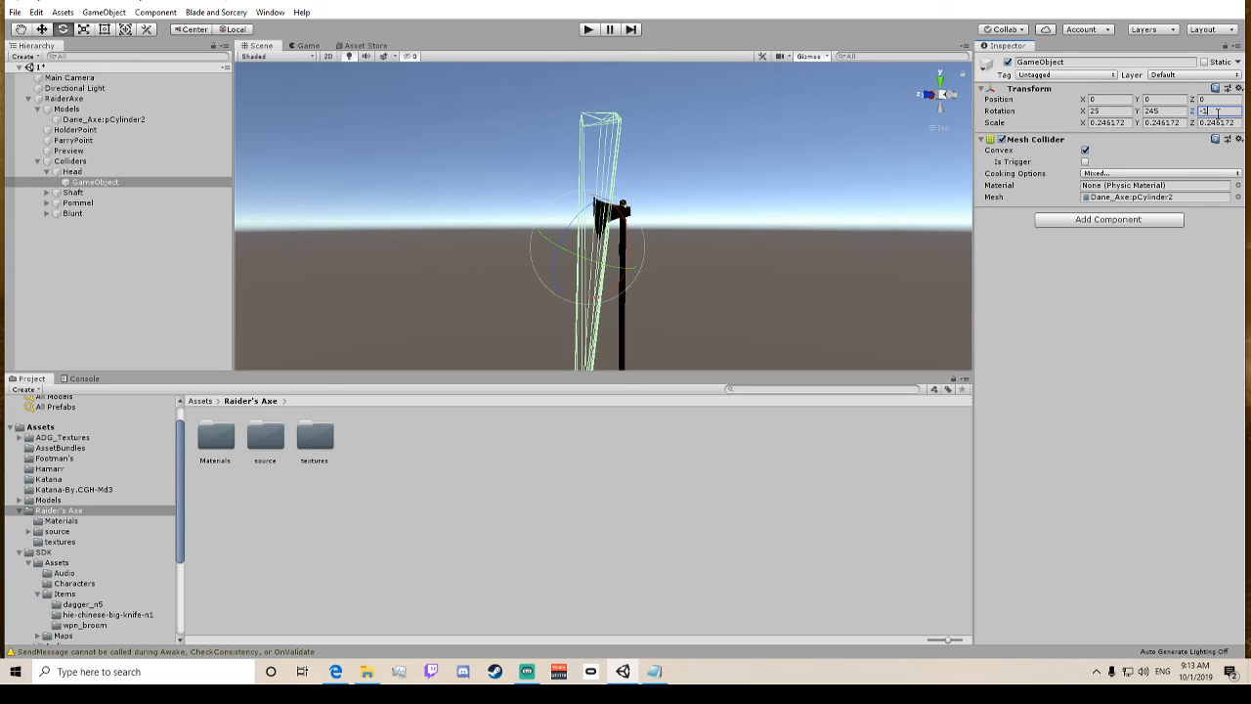
text(1.)
text(27)
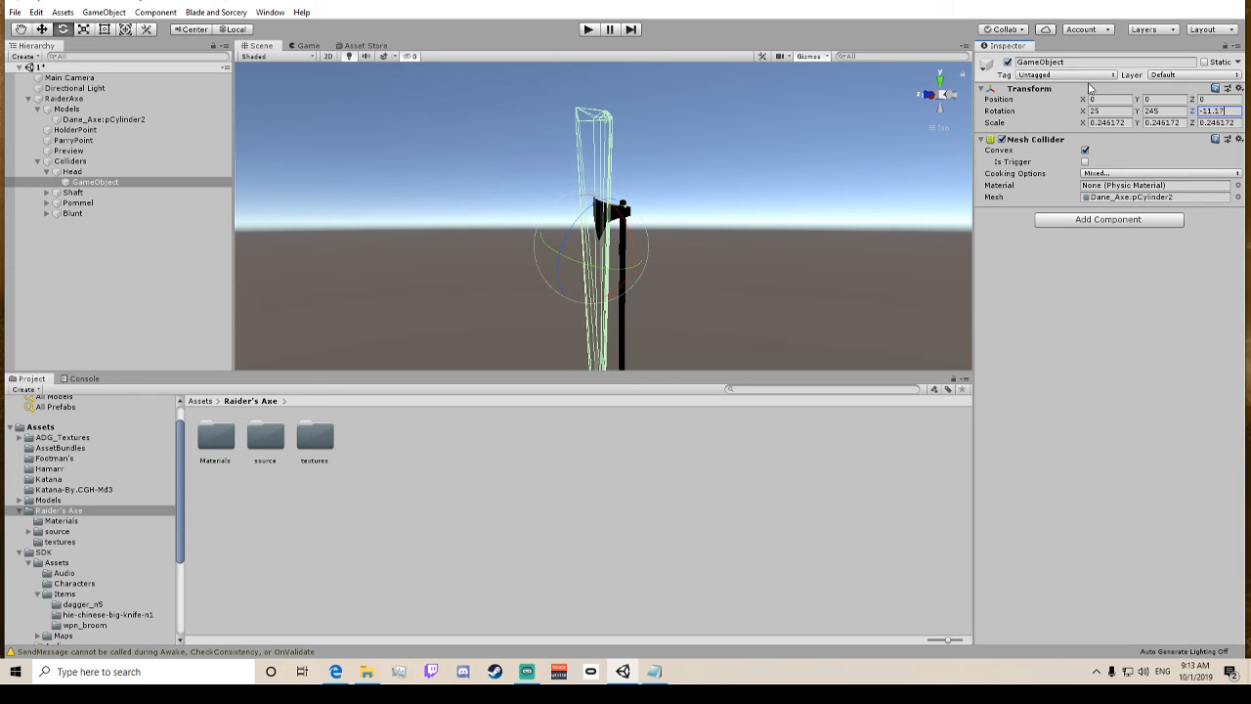
scroll(802, 143, up, 4)
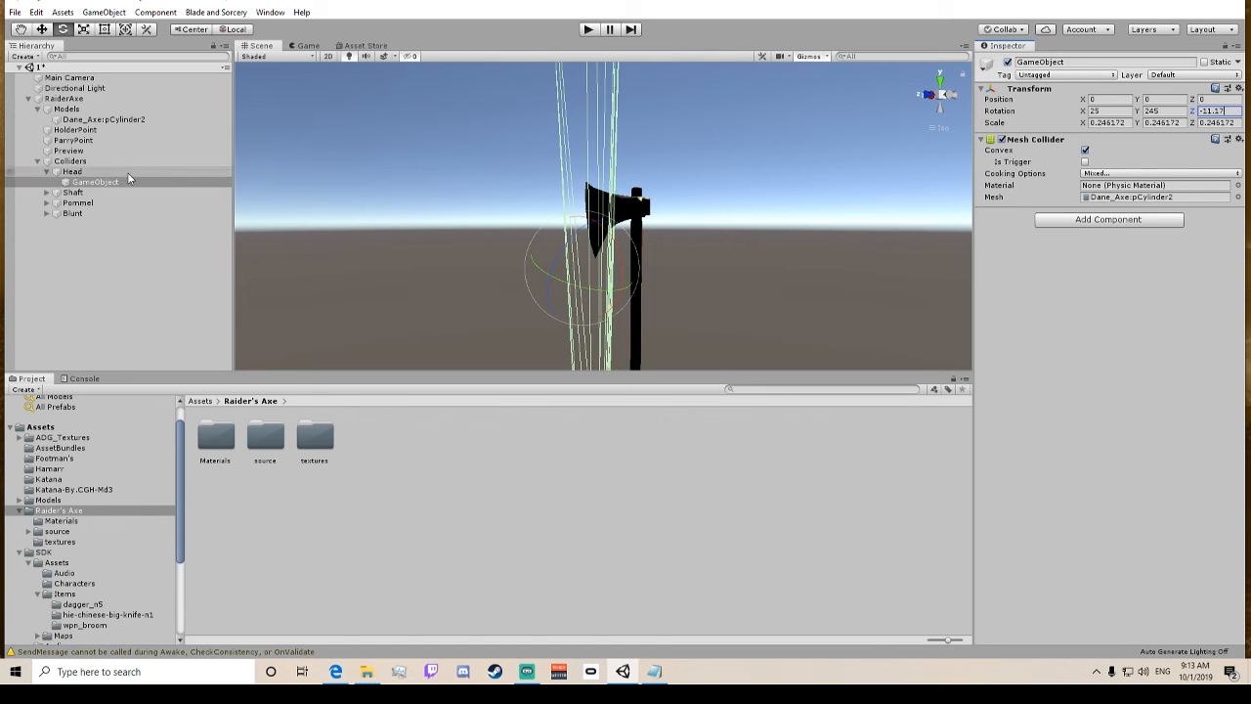
alt+drag(497, 144, 647, 223)
right_drag(647, 221, 659, 249)
middle_drag(659, 249, 344, 19)
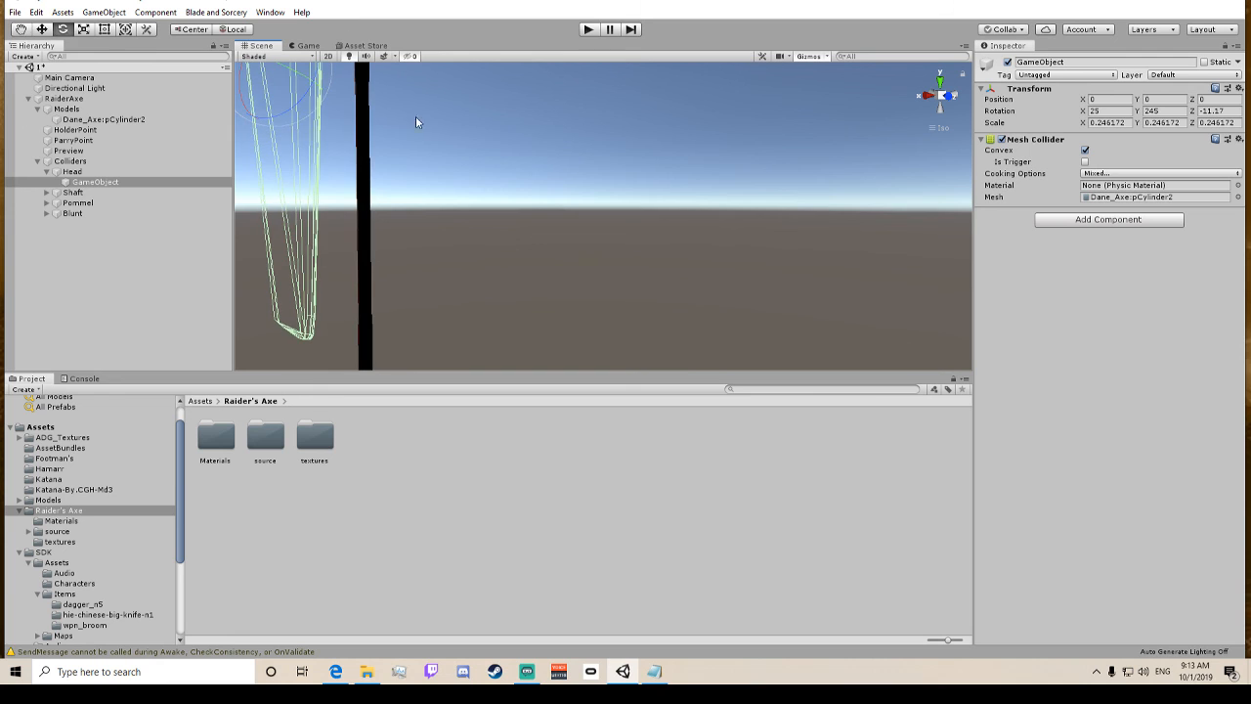
middle_drag(410, 78, 671, 411)
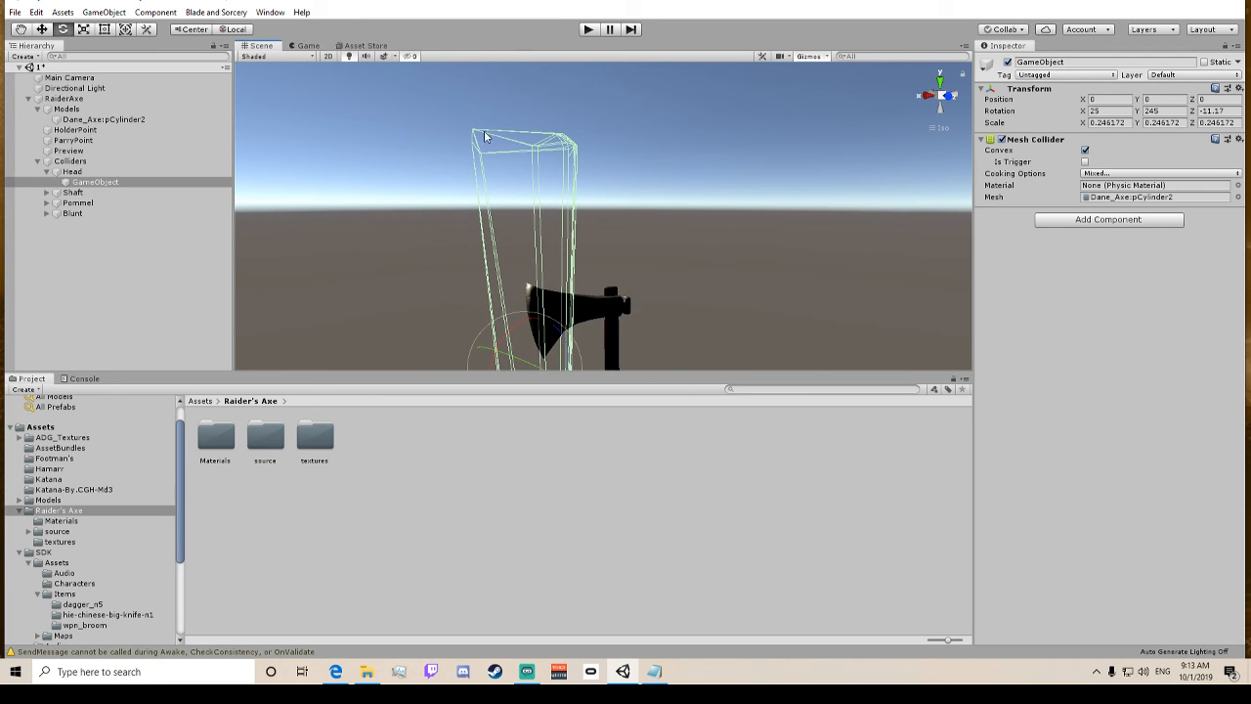
Set the cooking options of the Mesh Collider under Head to Everything and switch off Enable Mesh Cleaning.
scroll(490, 131, down, 5)
middle_drag(547, 200, 463, 13)
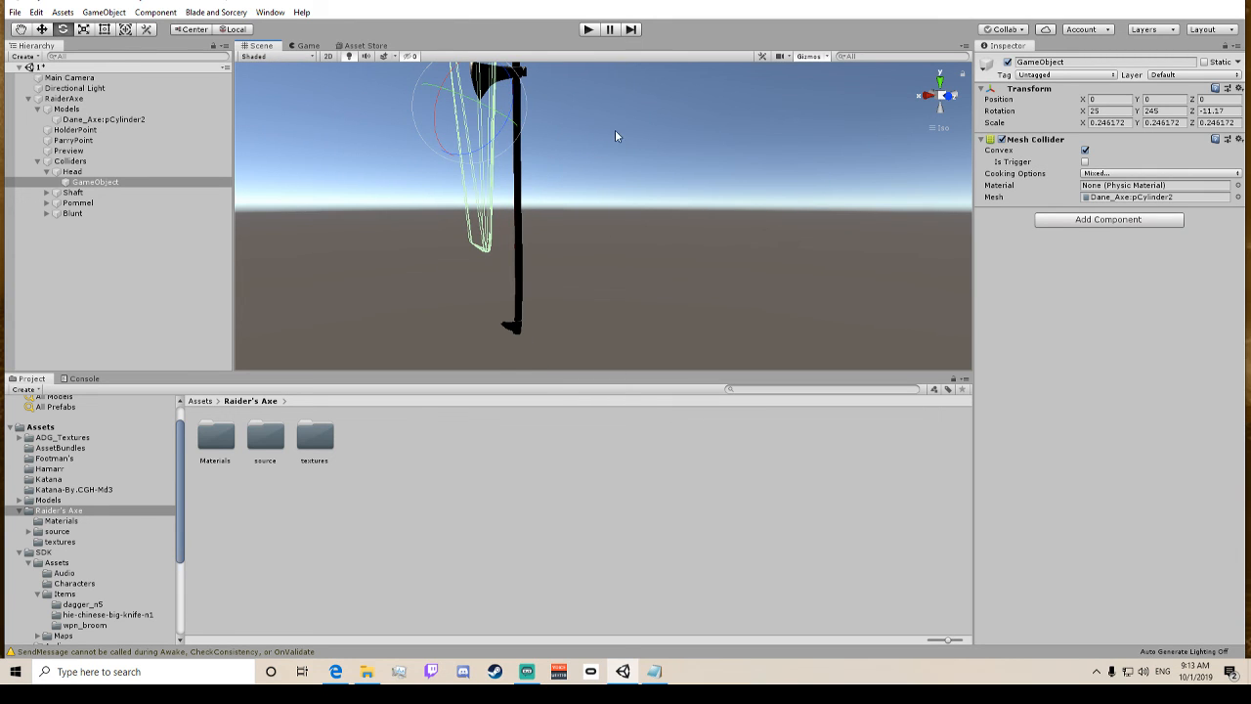
middle_drag(616, 135, 636, 267)
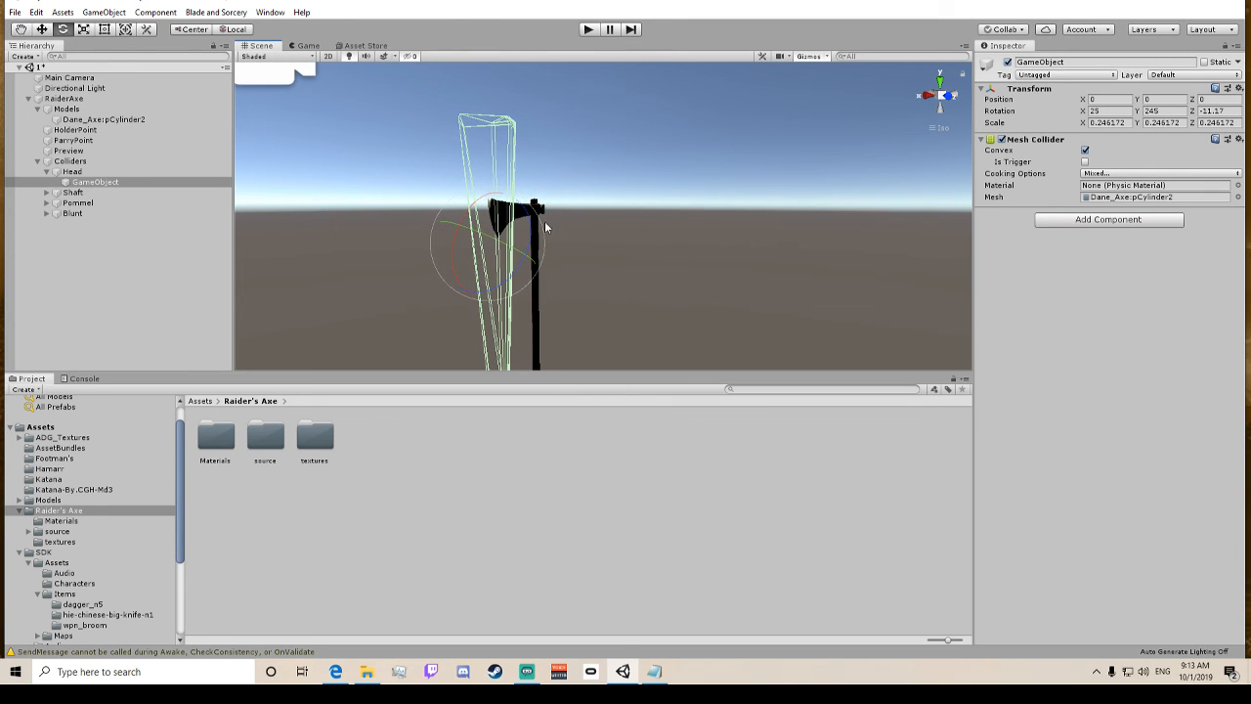
alt+drag(544, 223, 946, 137)
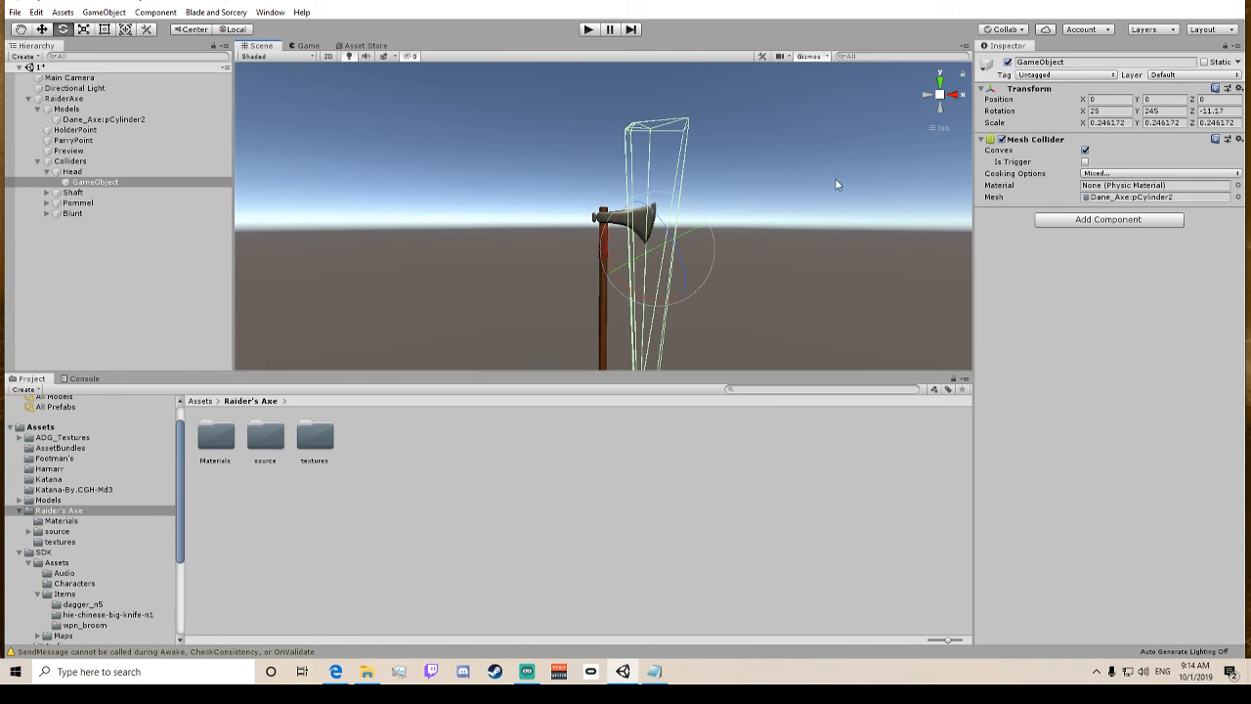
middle_drag(653, 222, 651, 100)
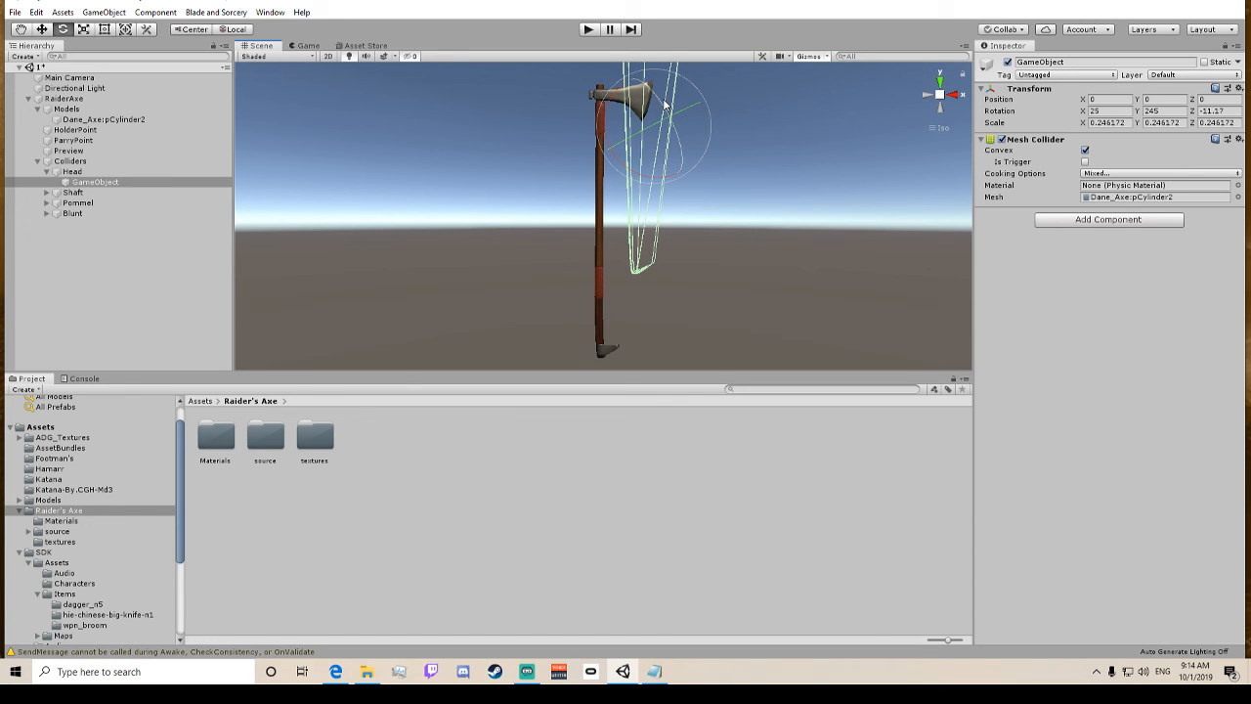
click(1095, 174)
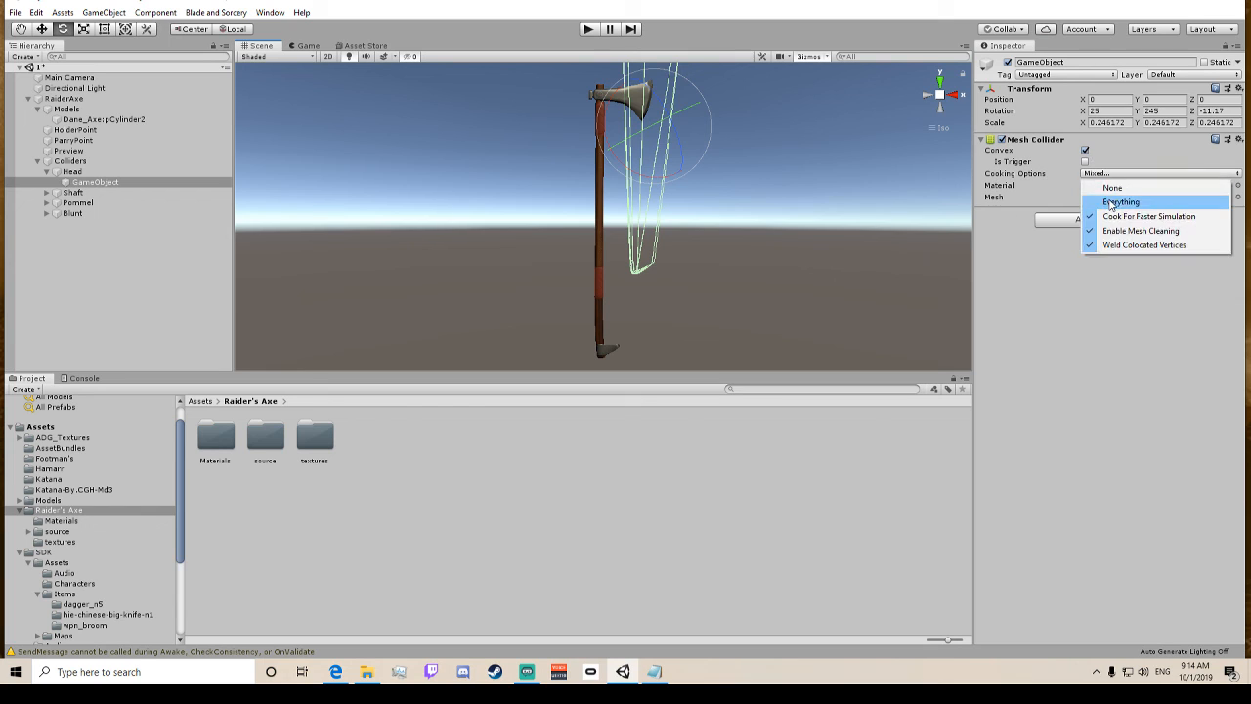
click(1111, 202)
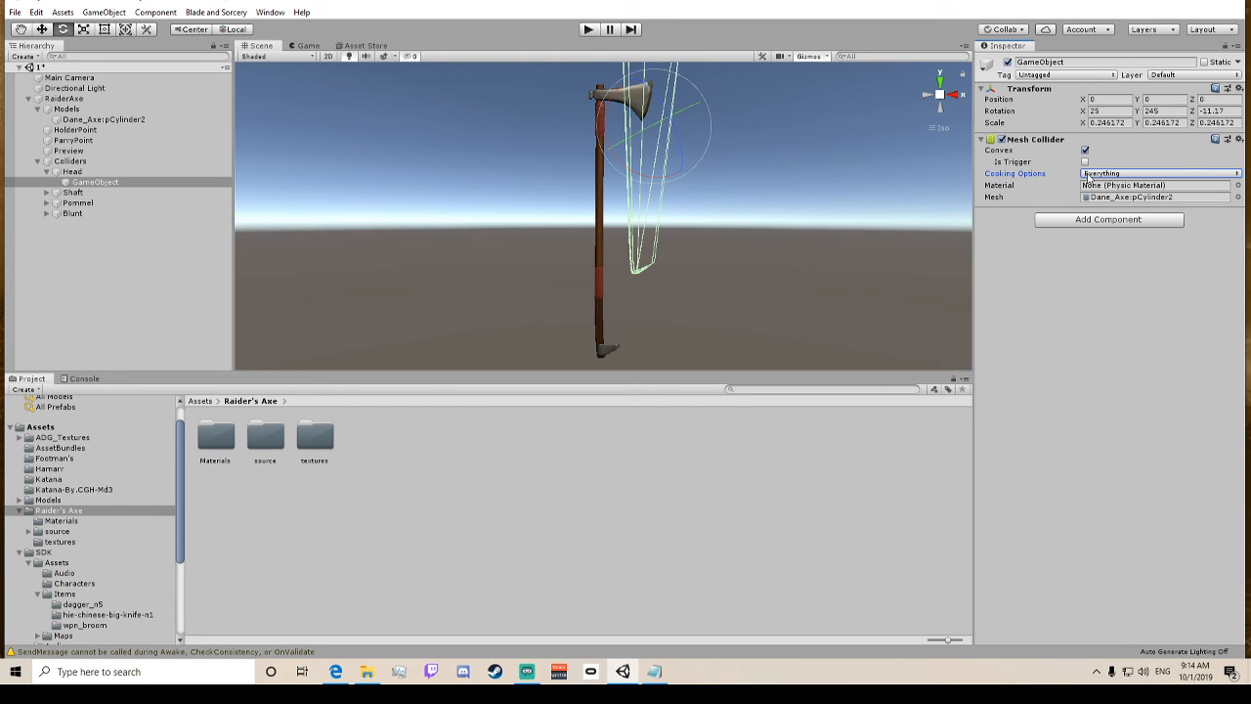
click(1152, 176)
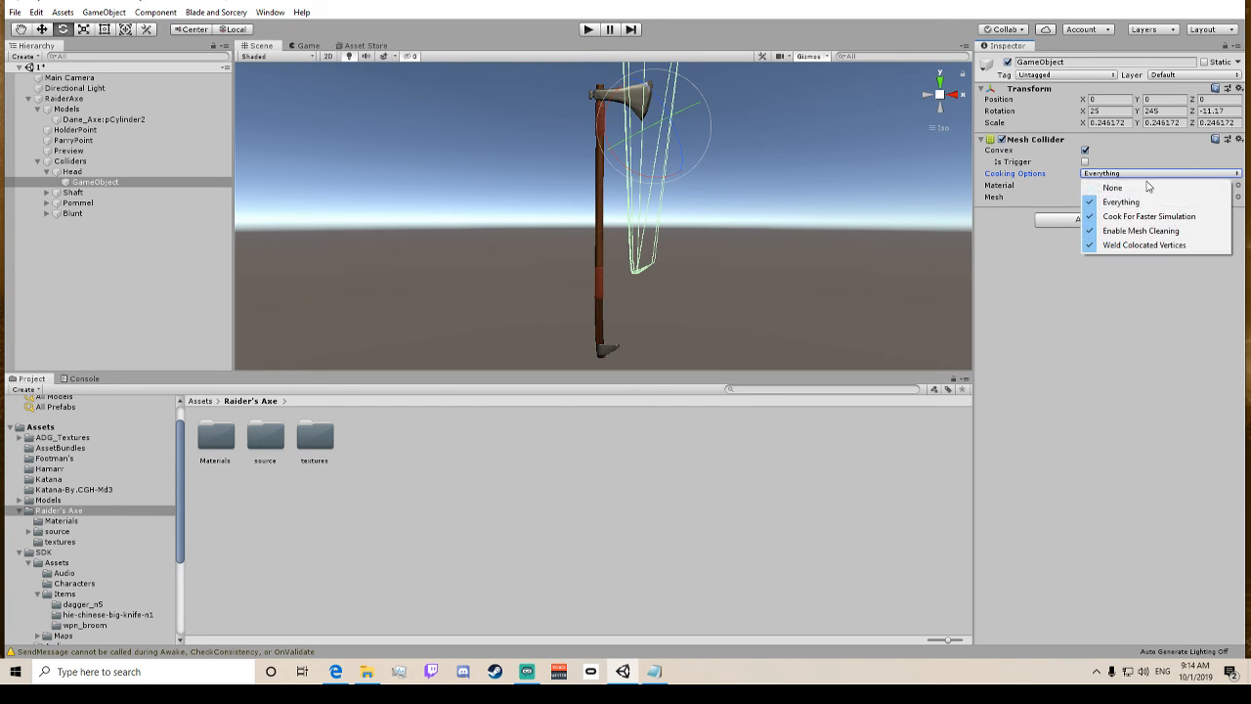
click(1125, 232)
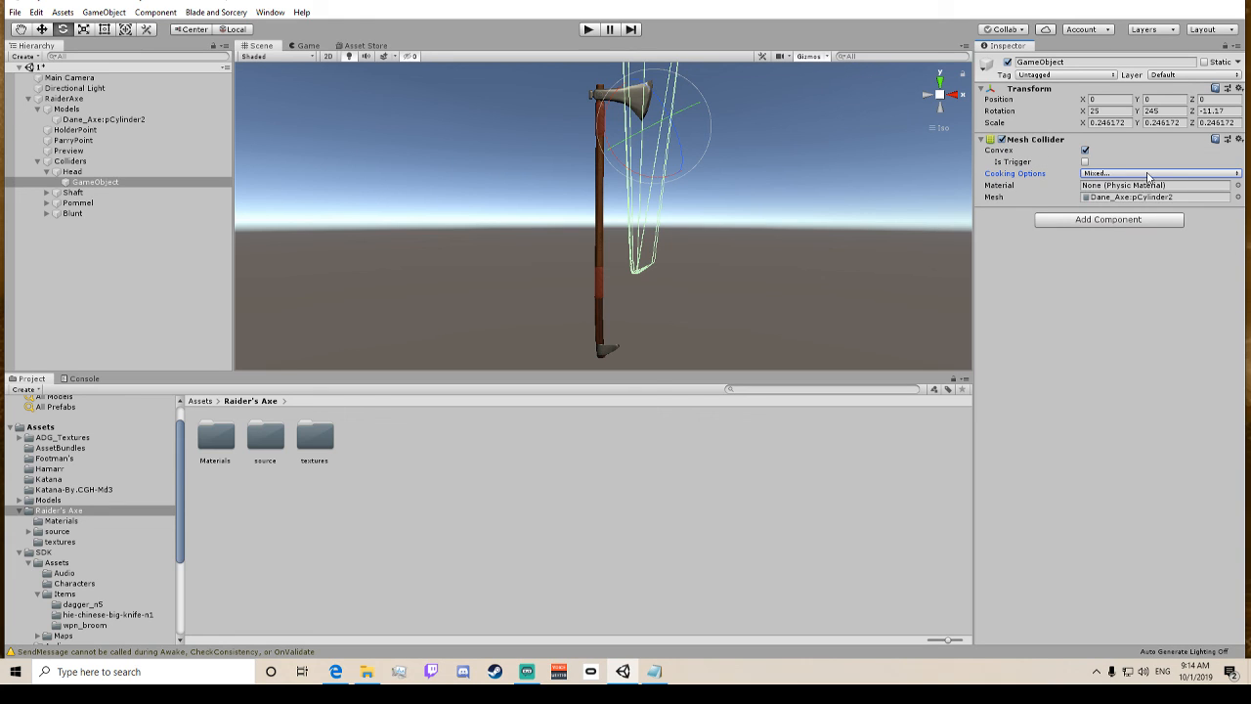
Set the Mesh Collider's Cooking Options to None and choose Dane_Axe:pCylinder2 as its mesh.
click(1148, 176)
click(1129, 246)
click(1167, 173)
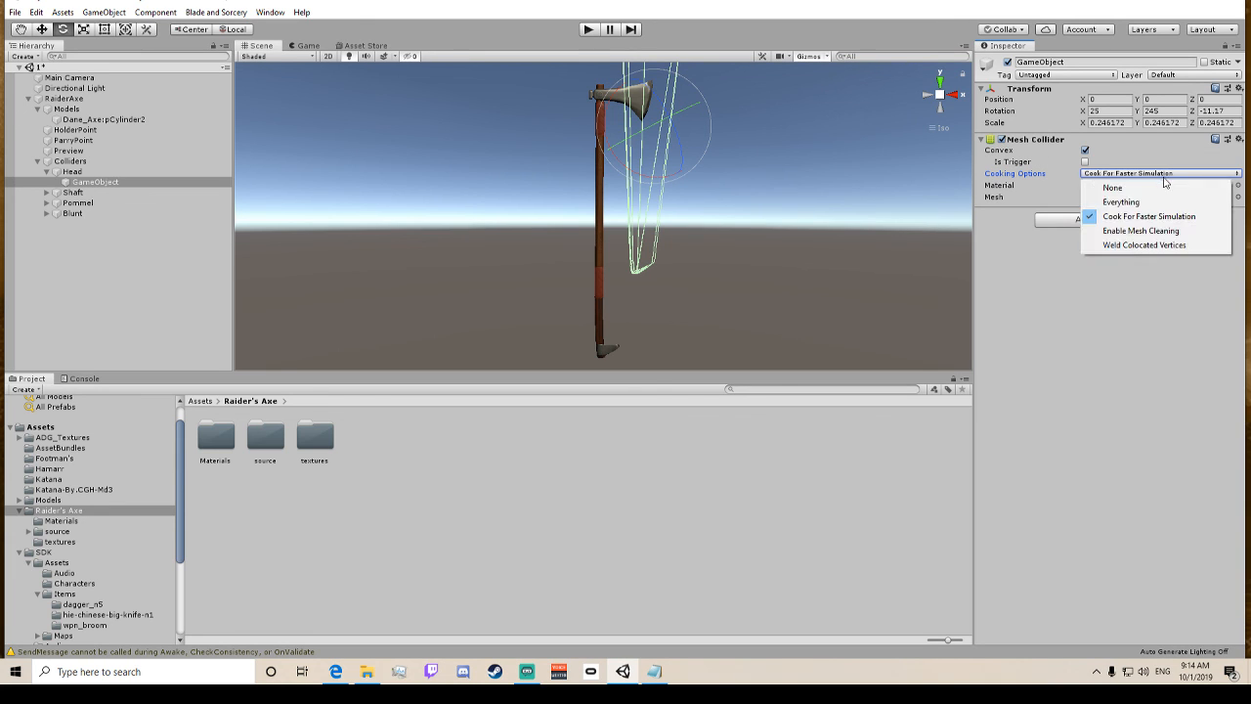
click(1144, 216)
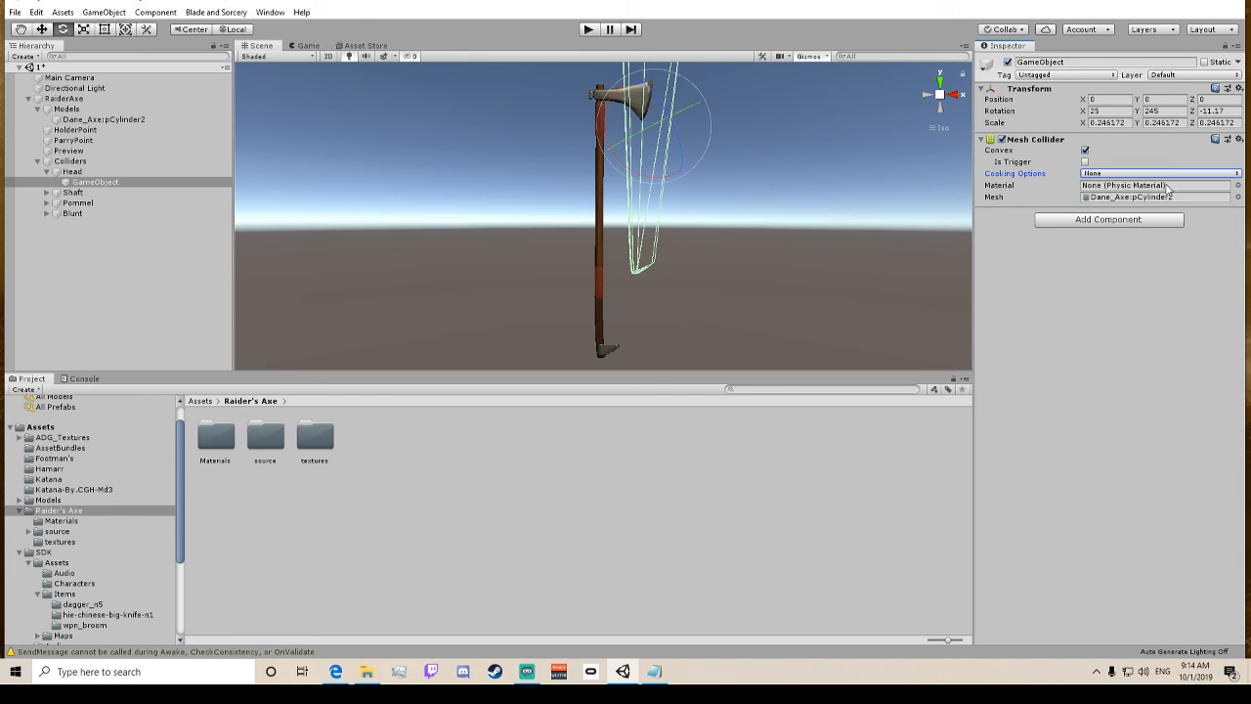
click(1238, 197)
double_click(203, 142)
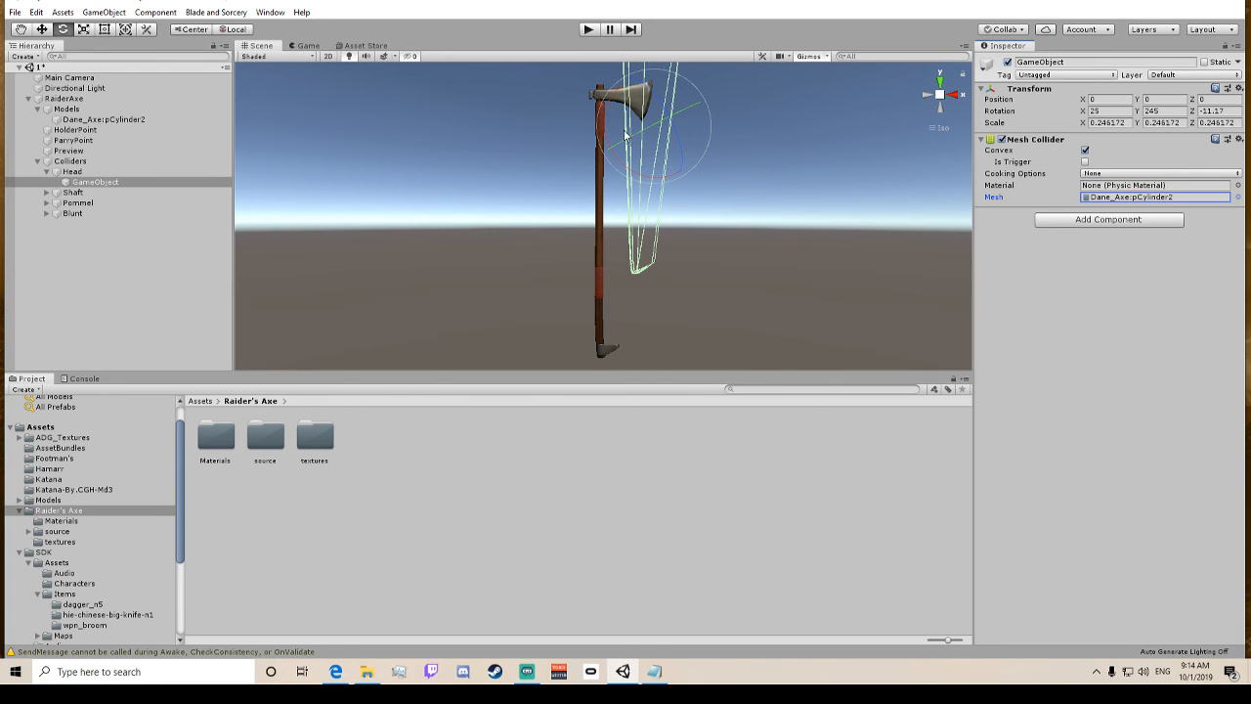
scroll(668, 131, down, 5)
scroll(669, 131, up, 5)
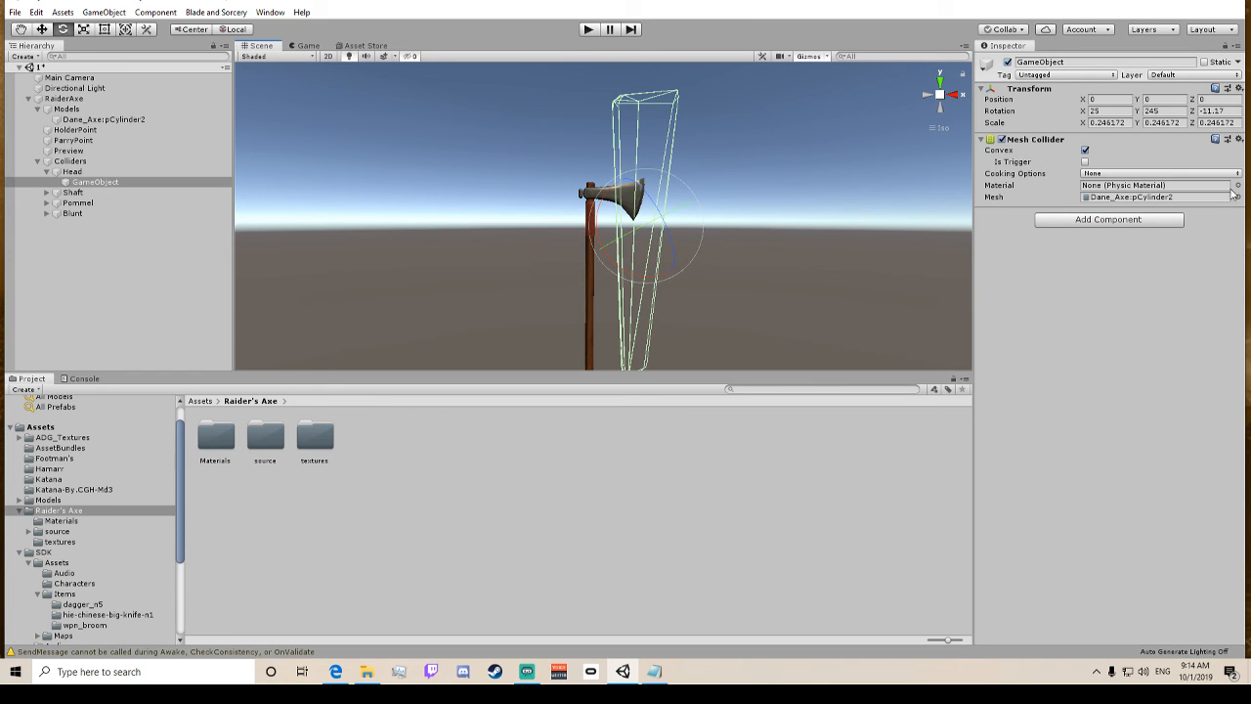
Set the Mesh Collider's Cooking Options to Everything.
click(1185, 174)
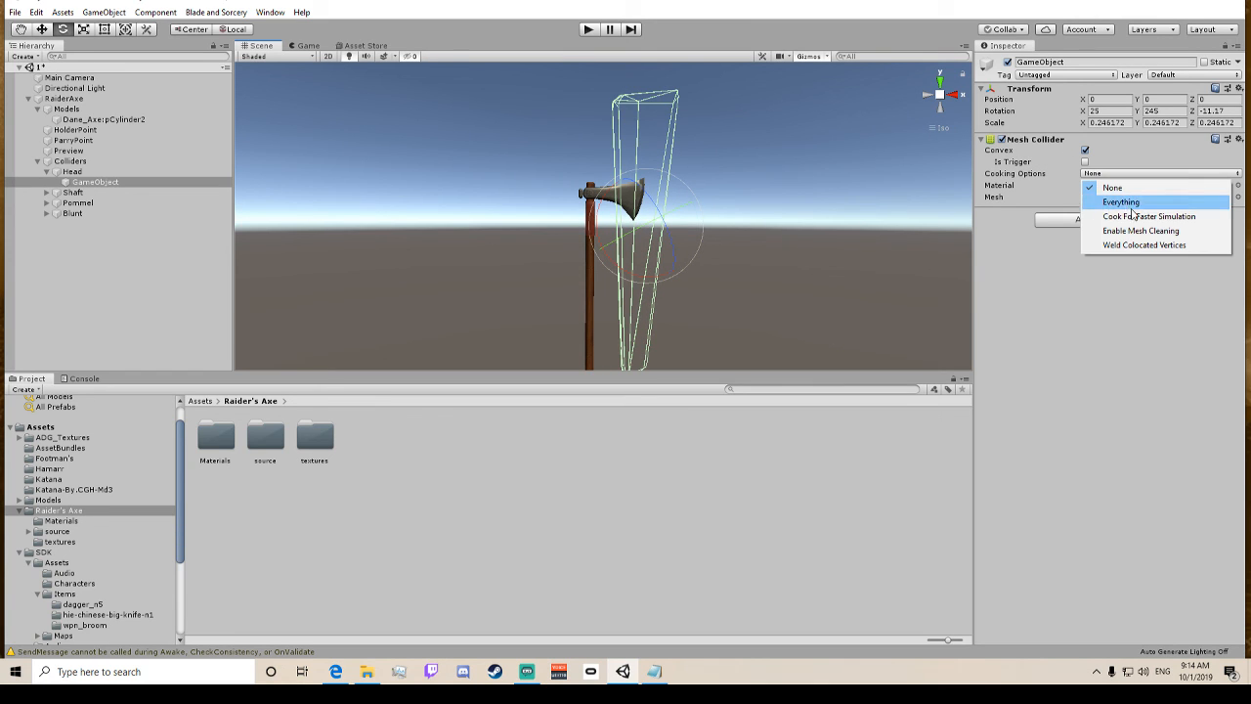
click(1131, 204)
click(1144, 174)
click(1129, 203)
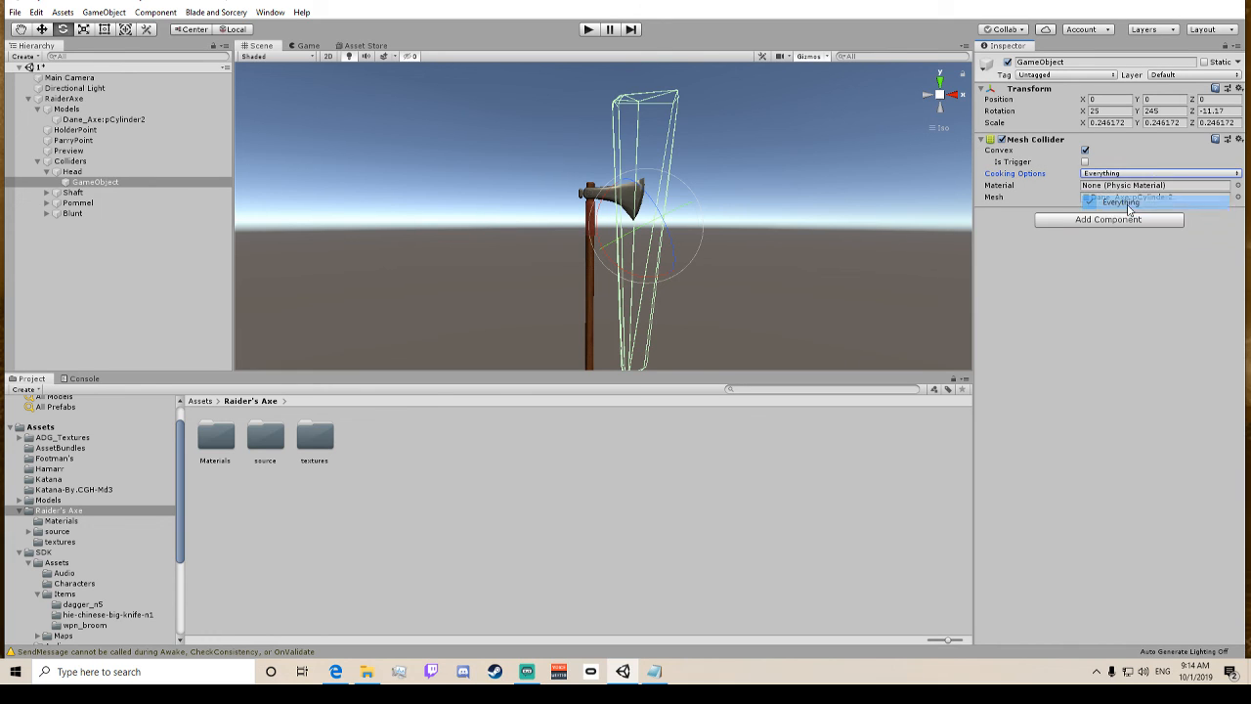
click(1159, 174)
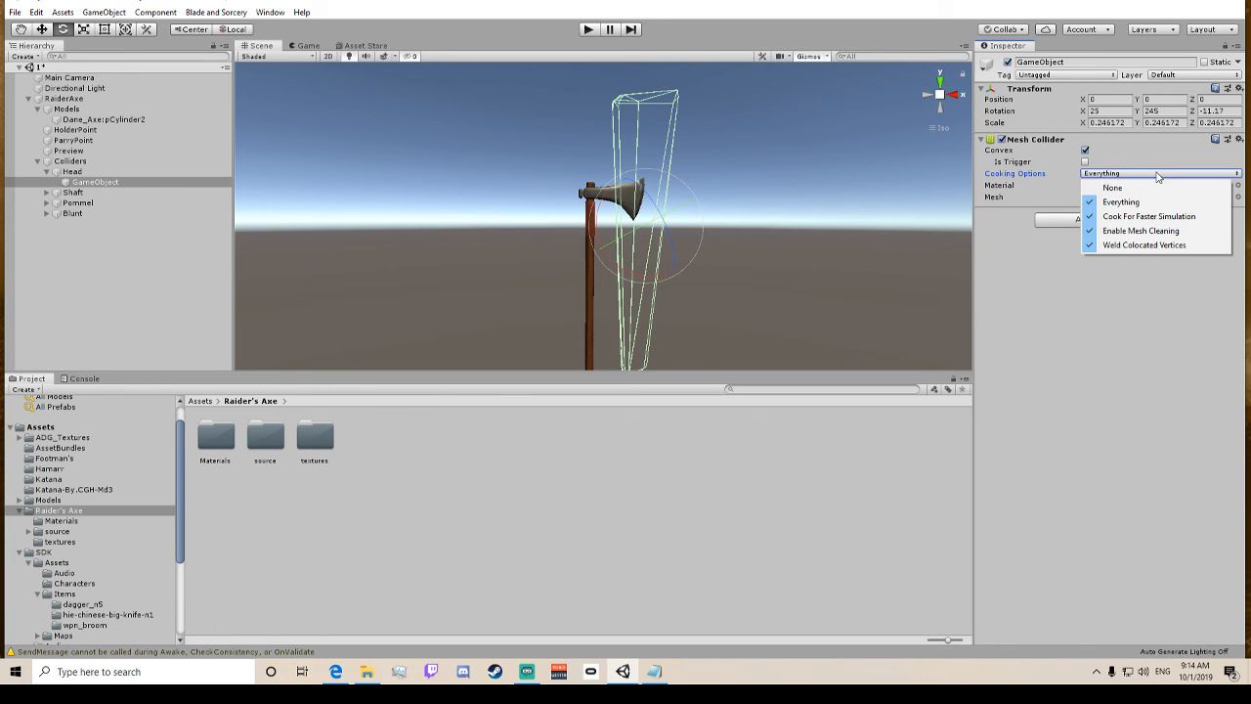
click(1120, 295)
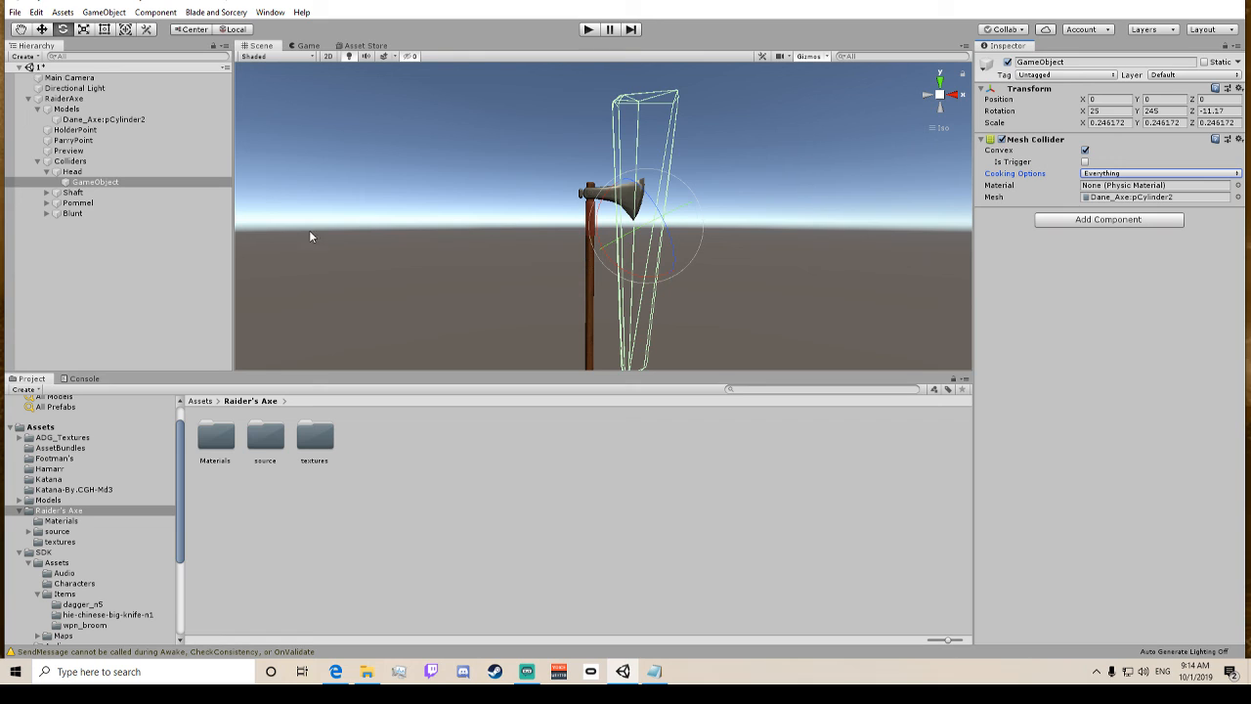
Move the head's collider object onto the axe model, to a position of about X -0.253, Y -0.642, Z -0.215.
click(42, 28)
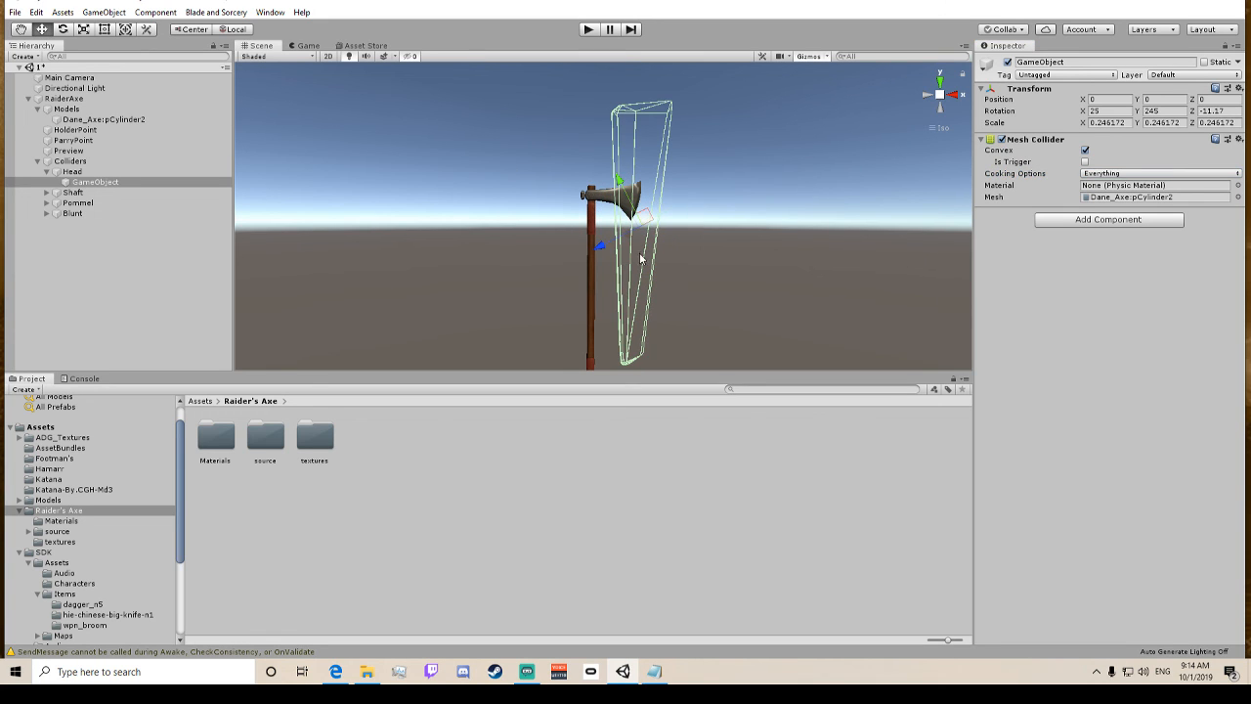
drag(641, 259, 563, 258)
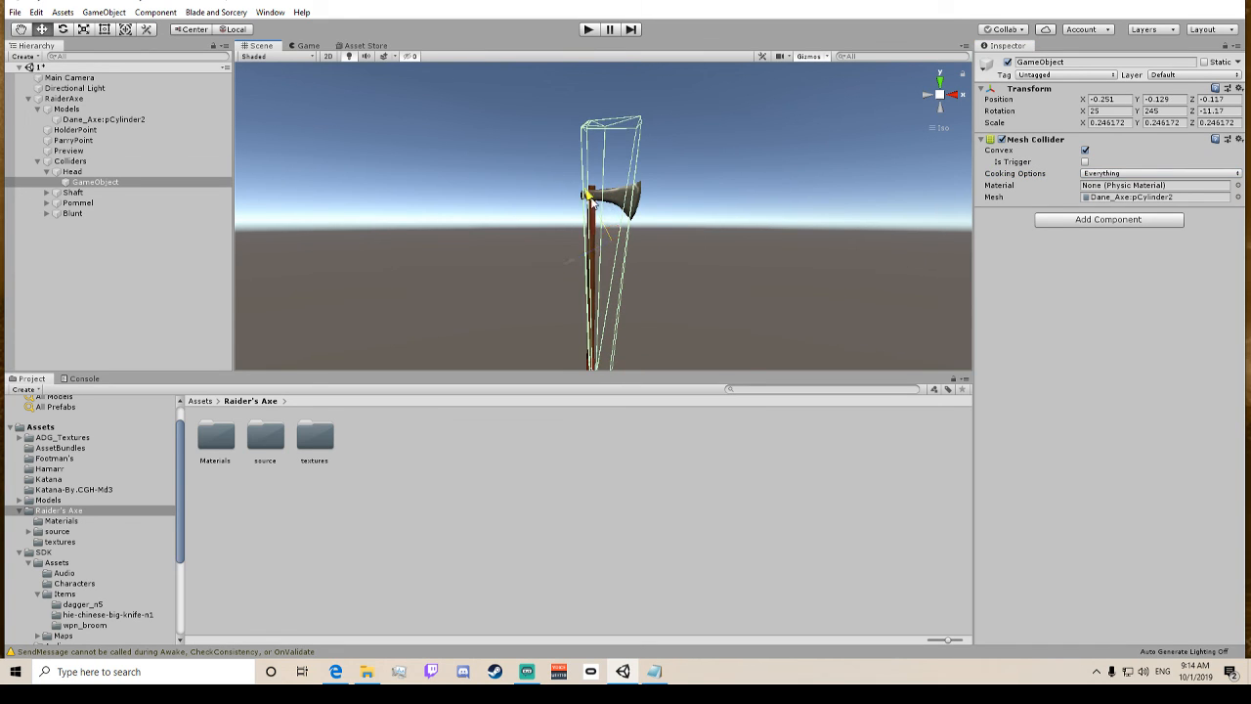
drag(590, 199, 573, 322)
middle_drag(643, 267, 645, 113)
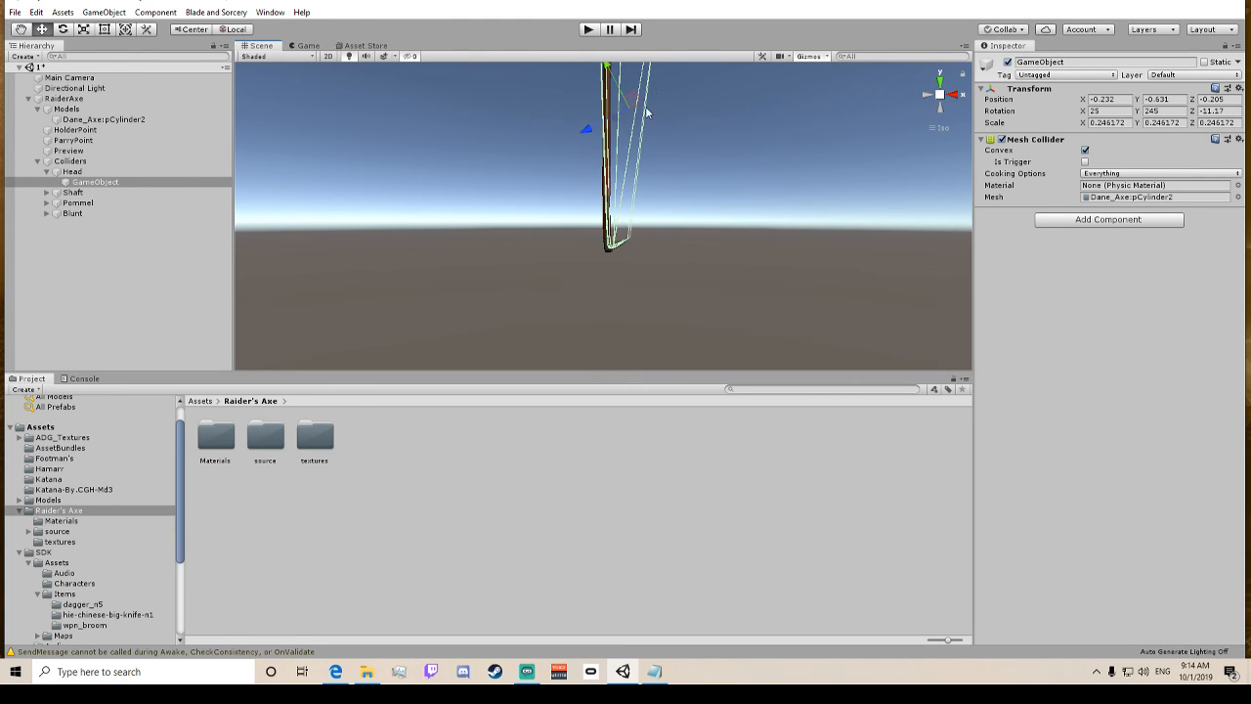
drag(586, 128, 585, 133)
key(f)
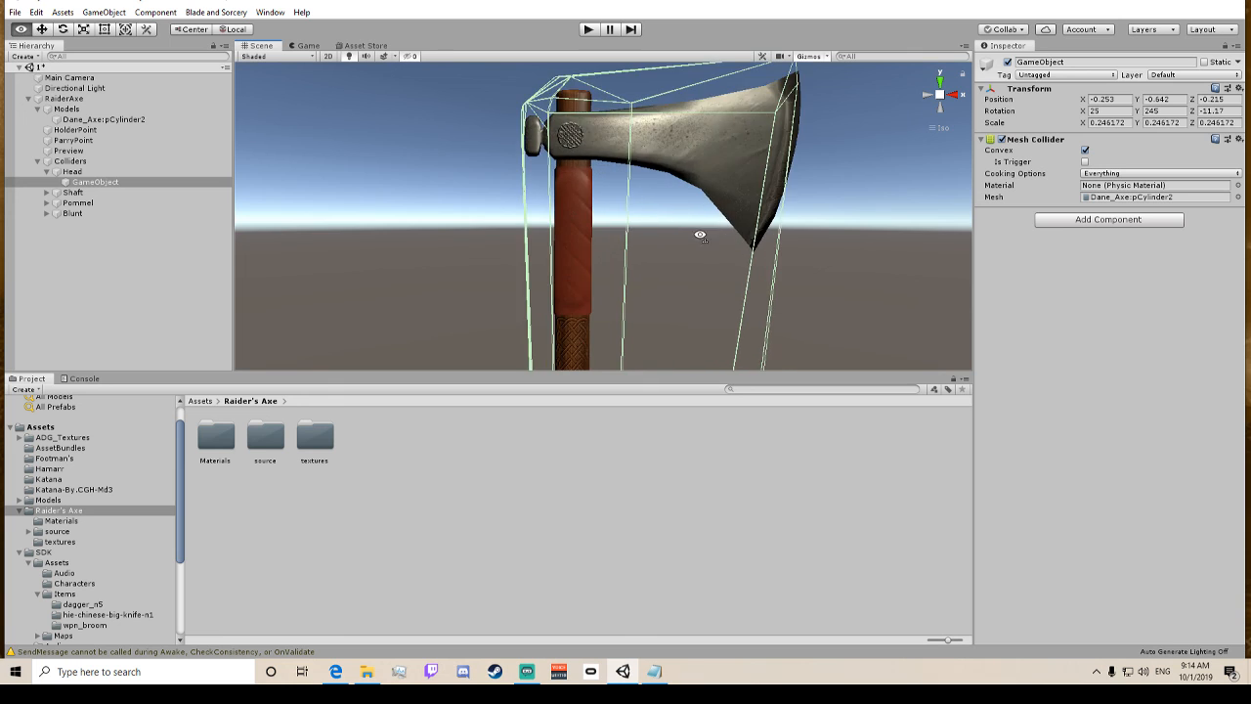
Align the collider with the axe in depth by moving it to about X -0.231, Y -0.632, Z 0.041.
alt+drag(701, 234, 650, 208)
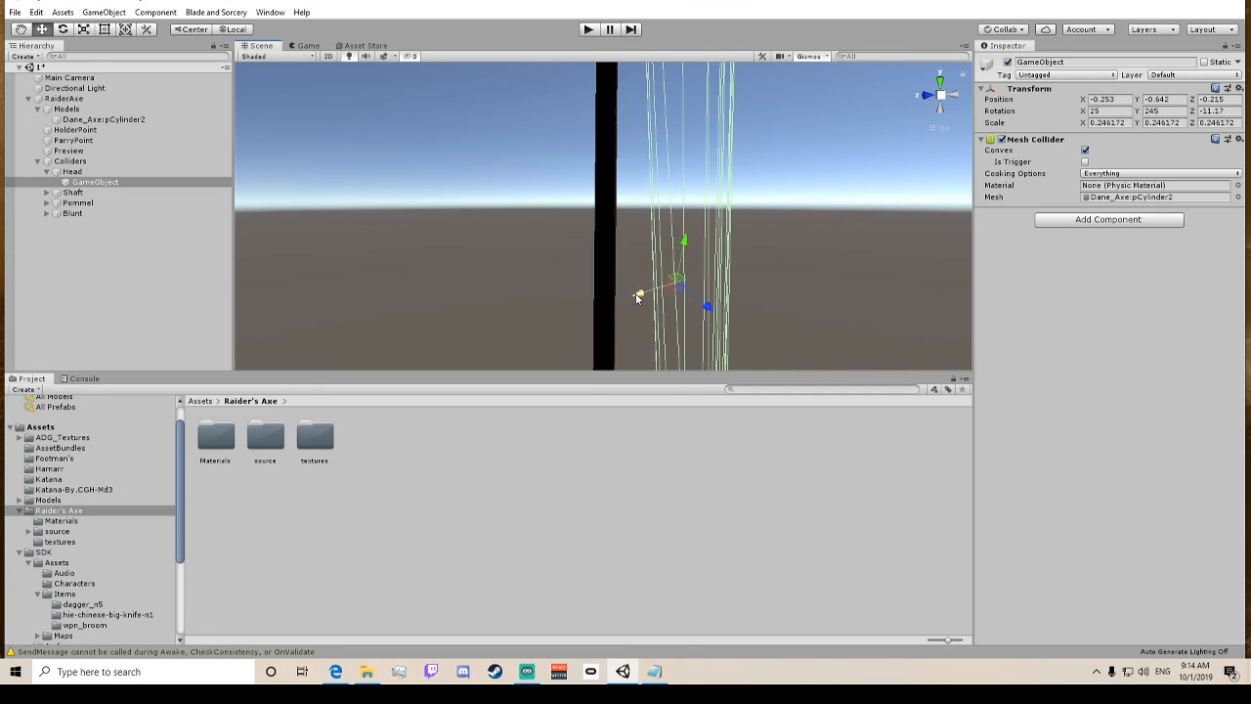
drag(637, 297, 560, 307)
alt+drag(687, 207, 612, 274)
middle_drag(665, 199, 584, 271)
mouse_move(550, 340)
mouse_down()
mouse_move(559, 329)
mouse_move(555, 338)
mouse_up()
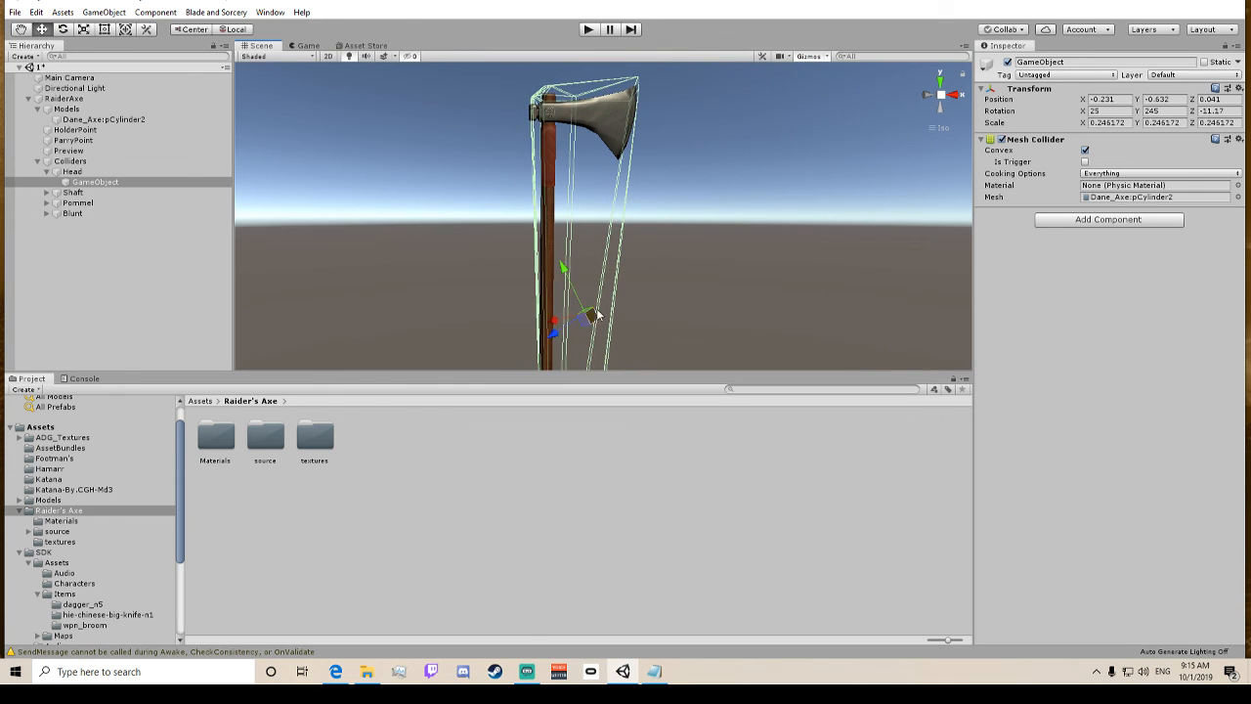
middle_drag(596, 315, 613, 655)
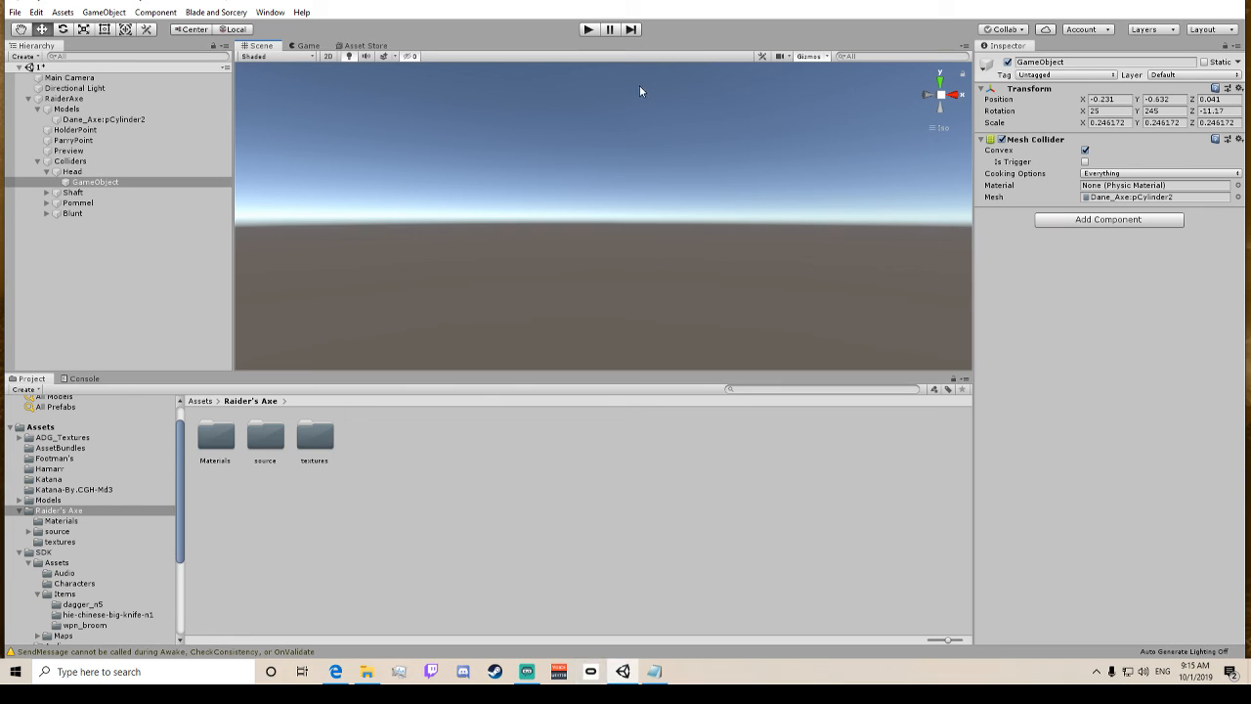
Rename the GameObject under Head to Mesh.
click(94, 174)
click(93, 183)
click(92, 182)
text(Ma)
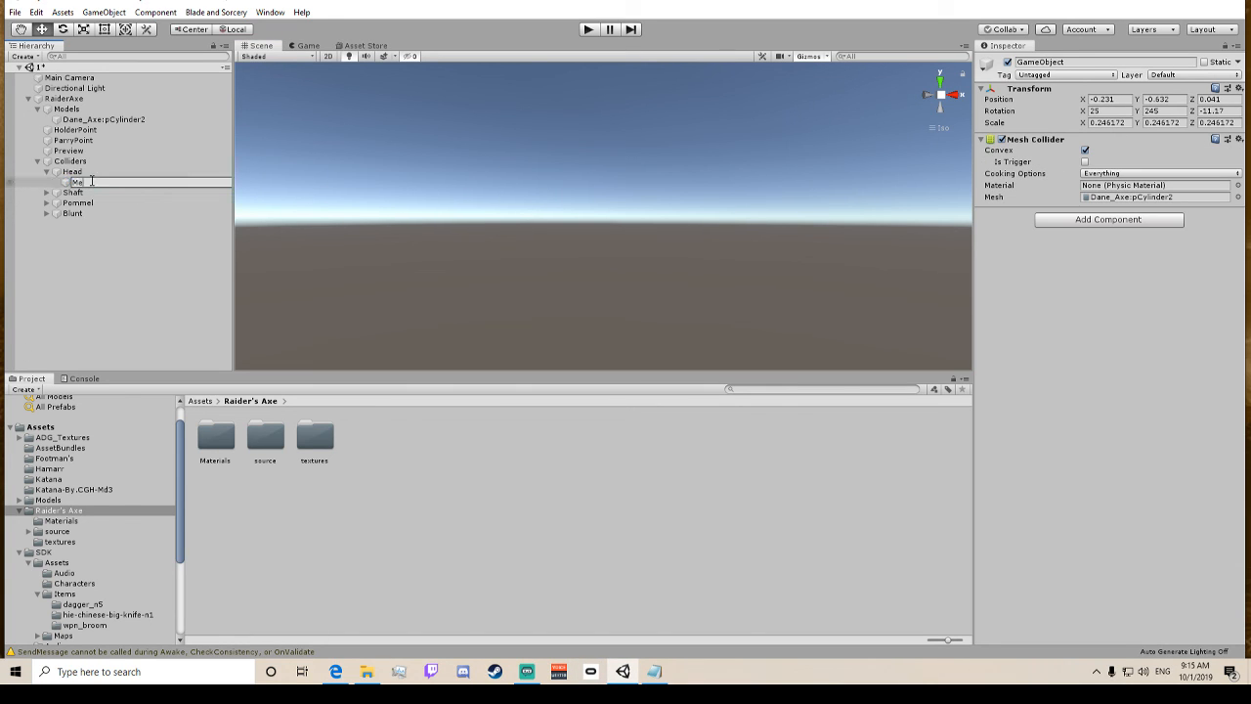
text(sh)
key(Return)
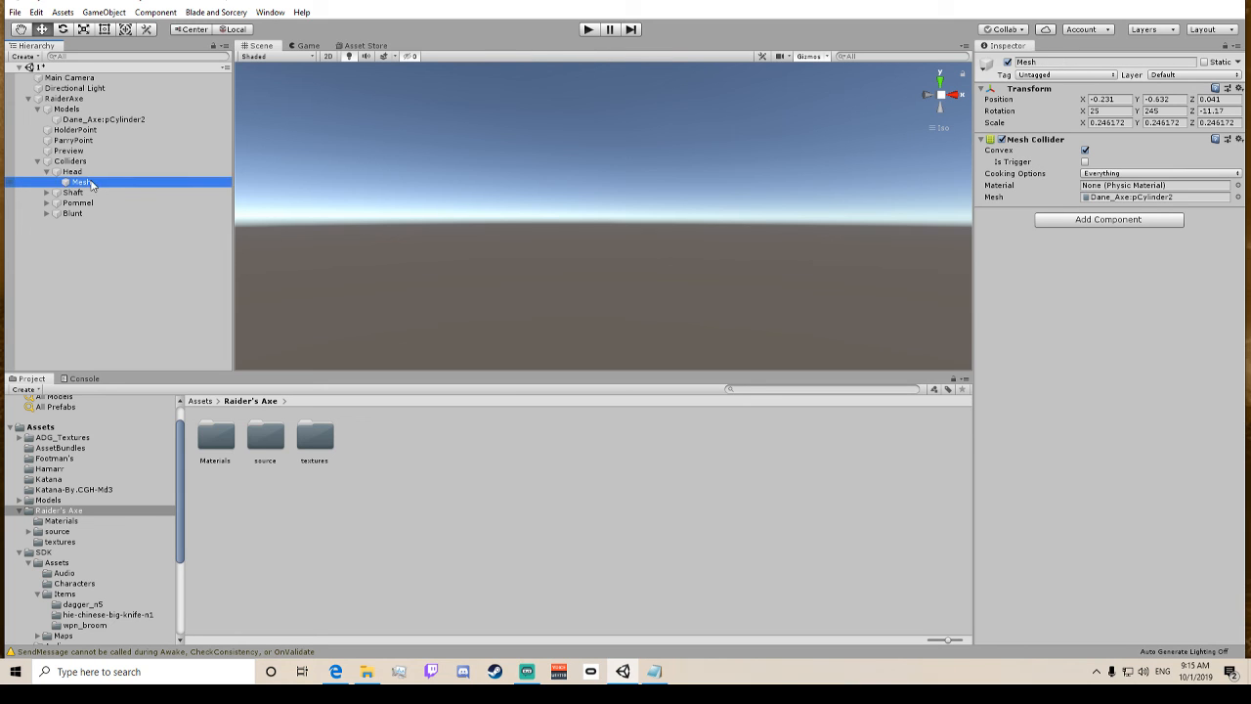
Frame the RaiderAxe object in the scene and collapse its Head and Colliders groups.
click(62, 99)
double_click(61, 99)
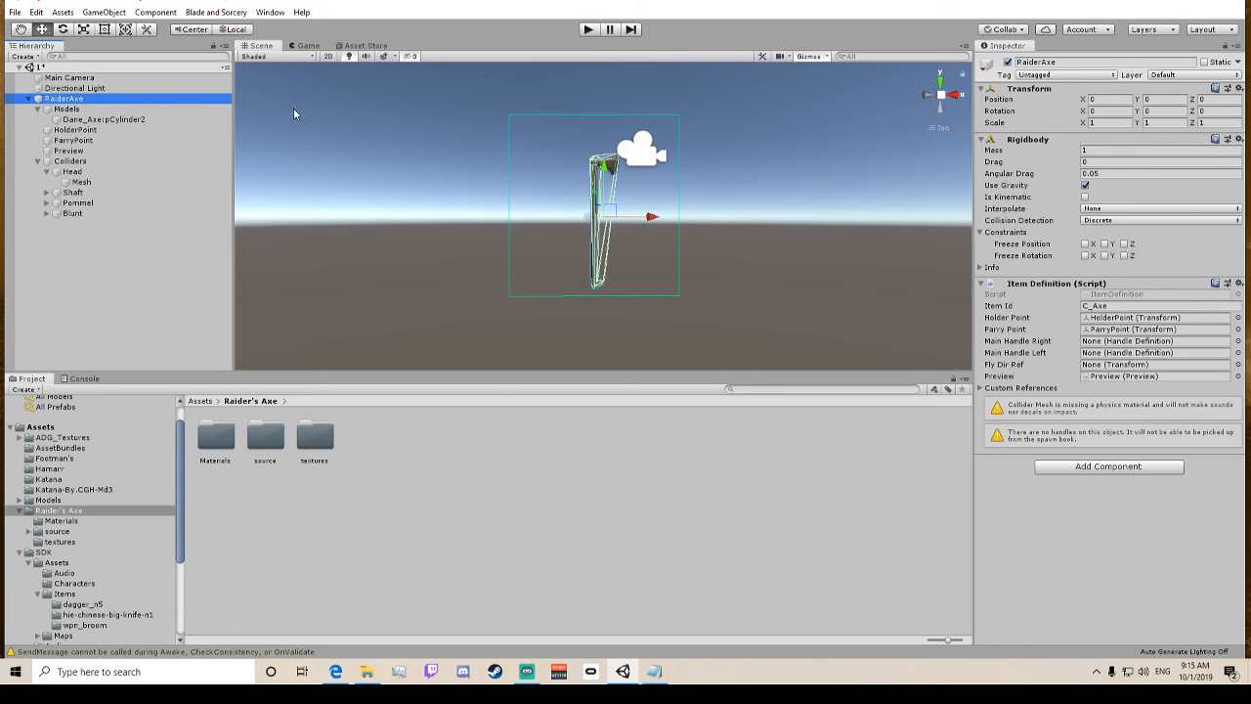
click(46, 172)
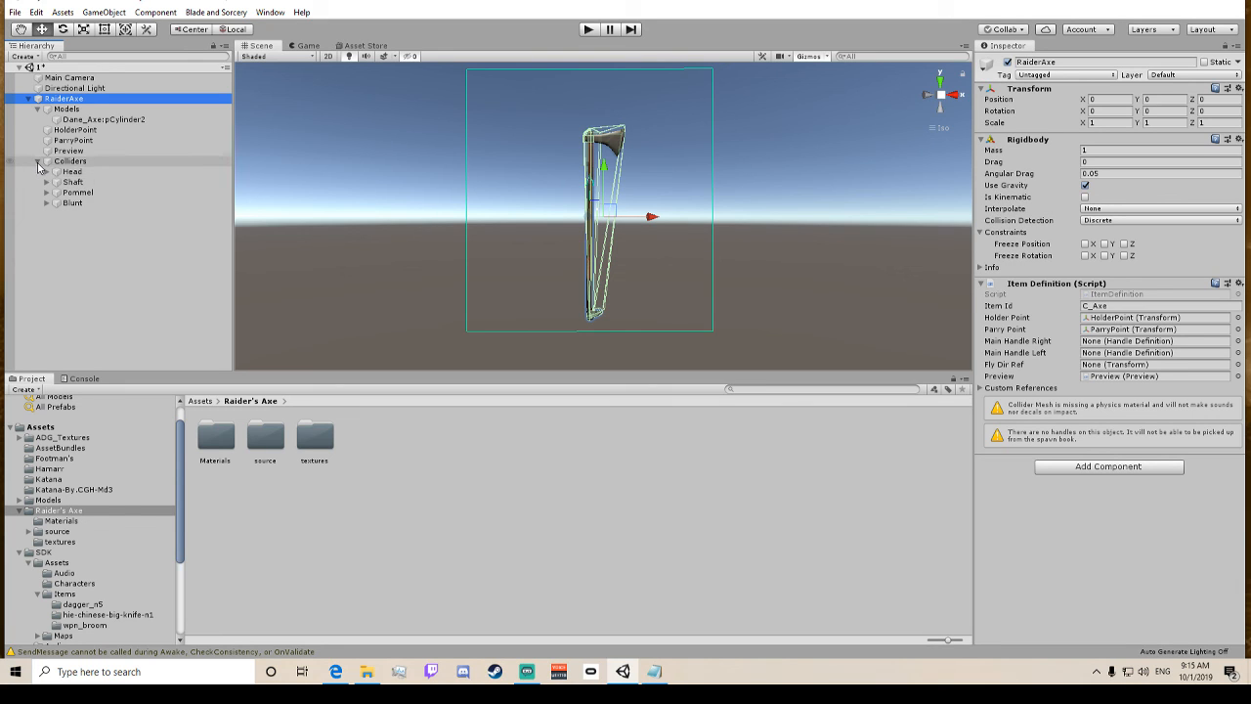
click(37, 162)
click(174, 264)
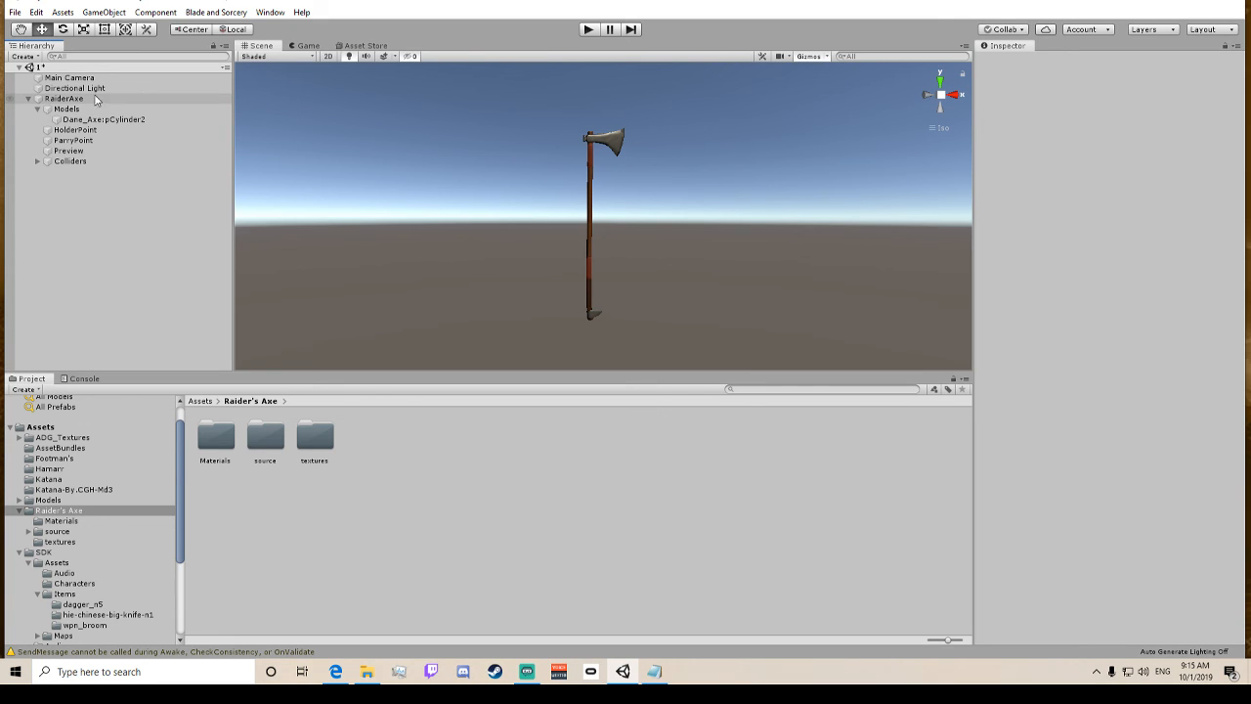
Collapse the Models group and create an empty child object under RaiderAxe.
click(36, 108)
click(65, 98)
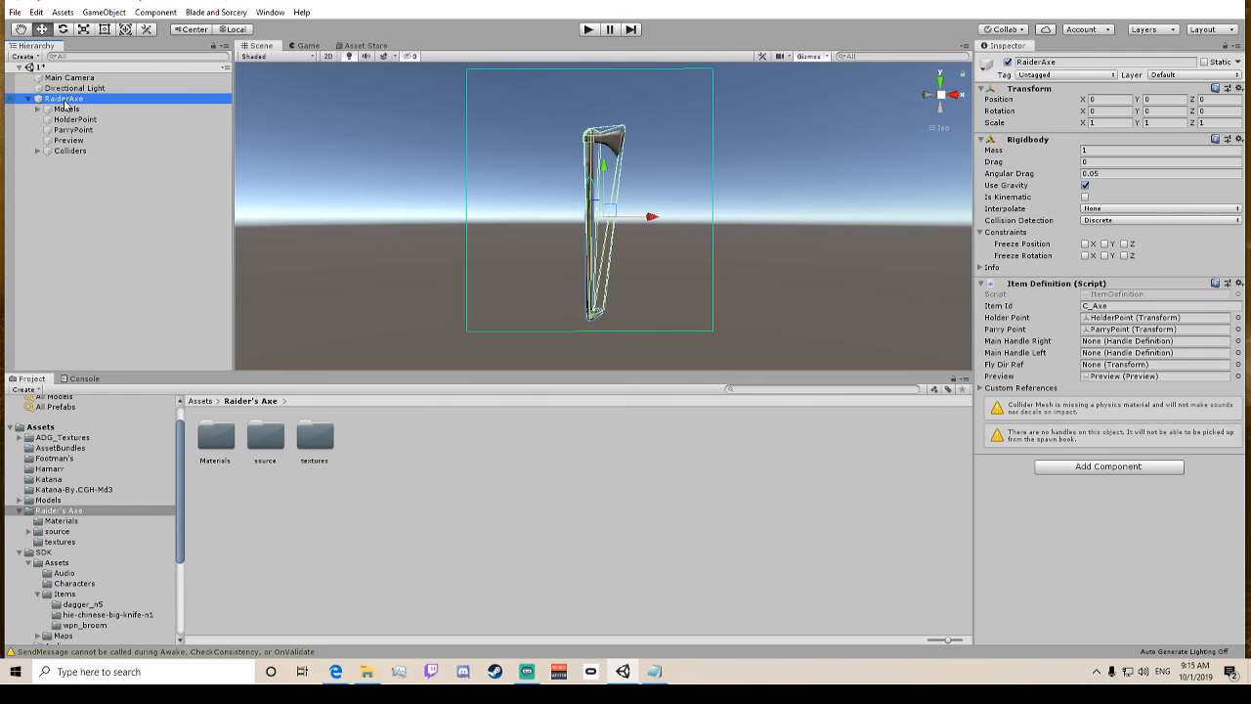
right_click(78, 99)
click(162, 220)
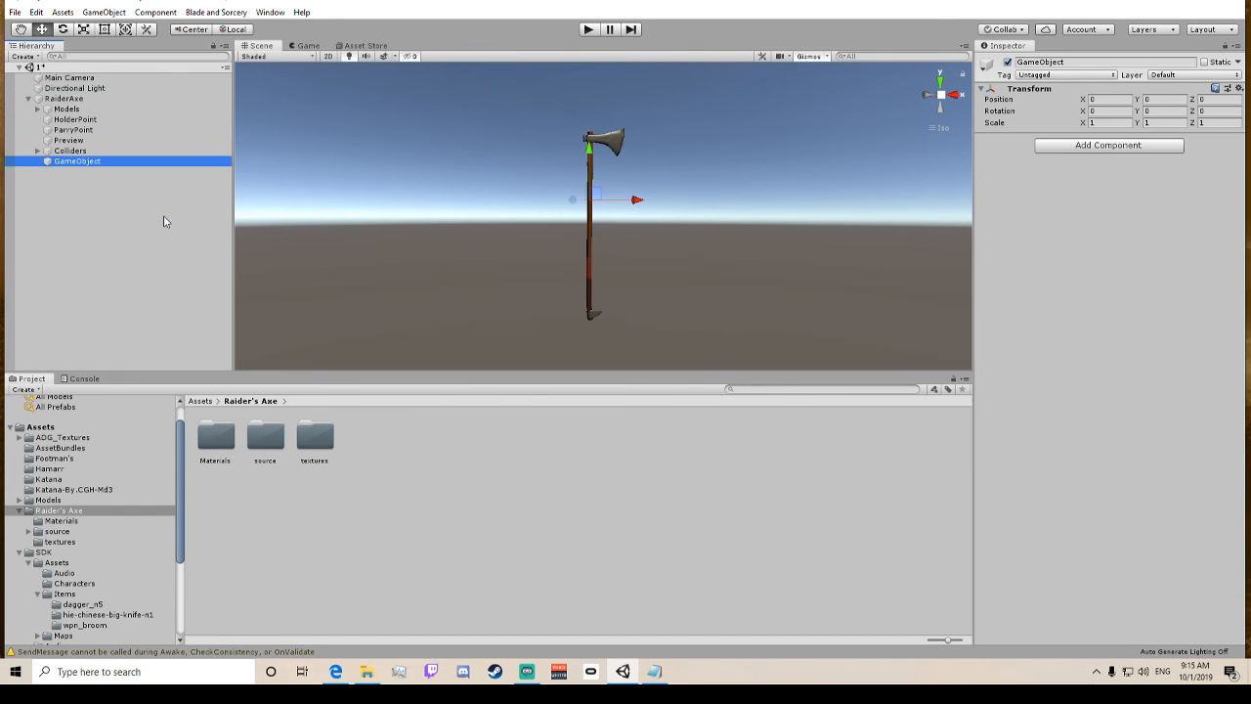
Assign the Metal physic material to the Mesh Collider on the Mesh object under Colliders > Head.
click(94, 152)
click(69, 99)
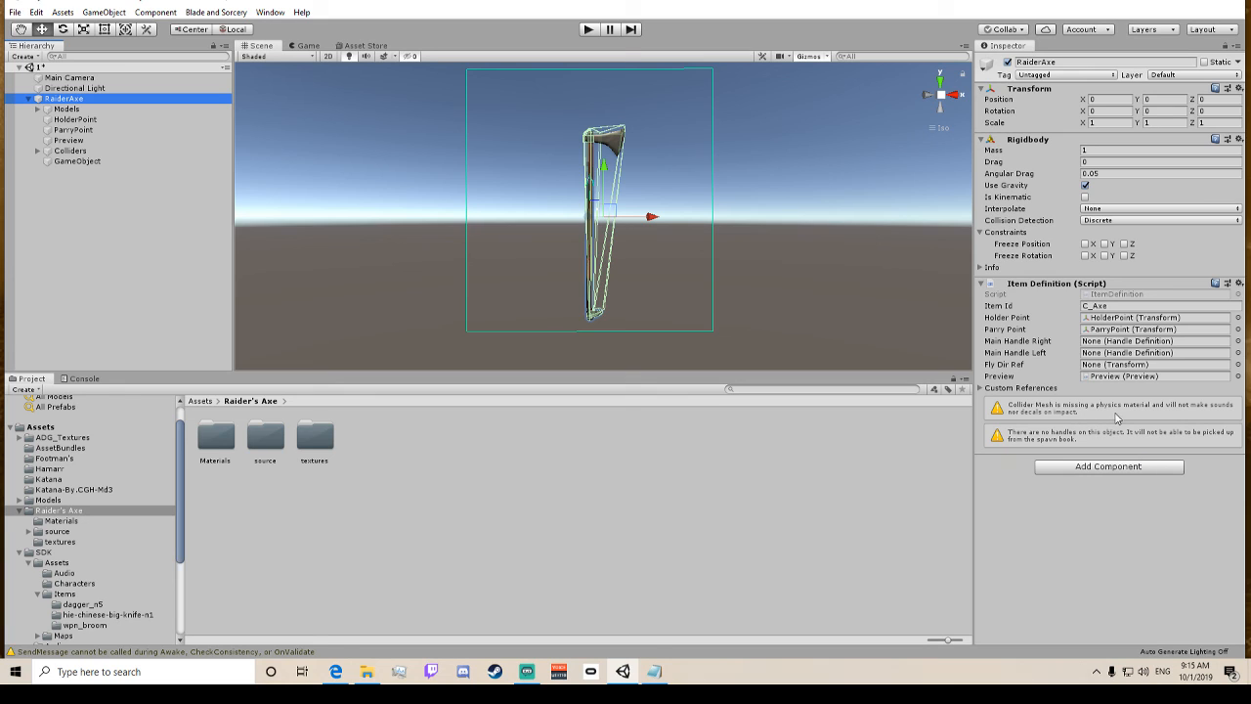
click(114, 154)
click(38, 151)
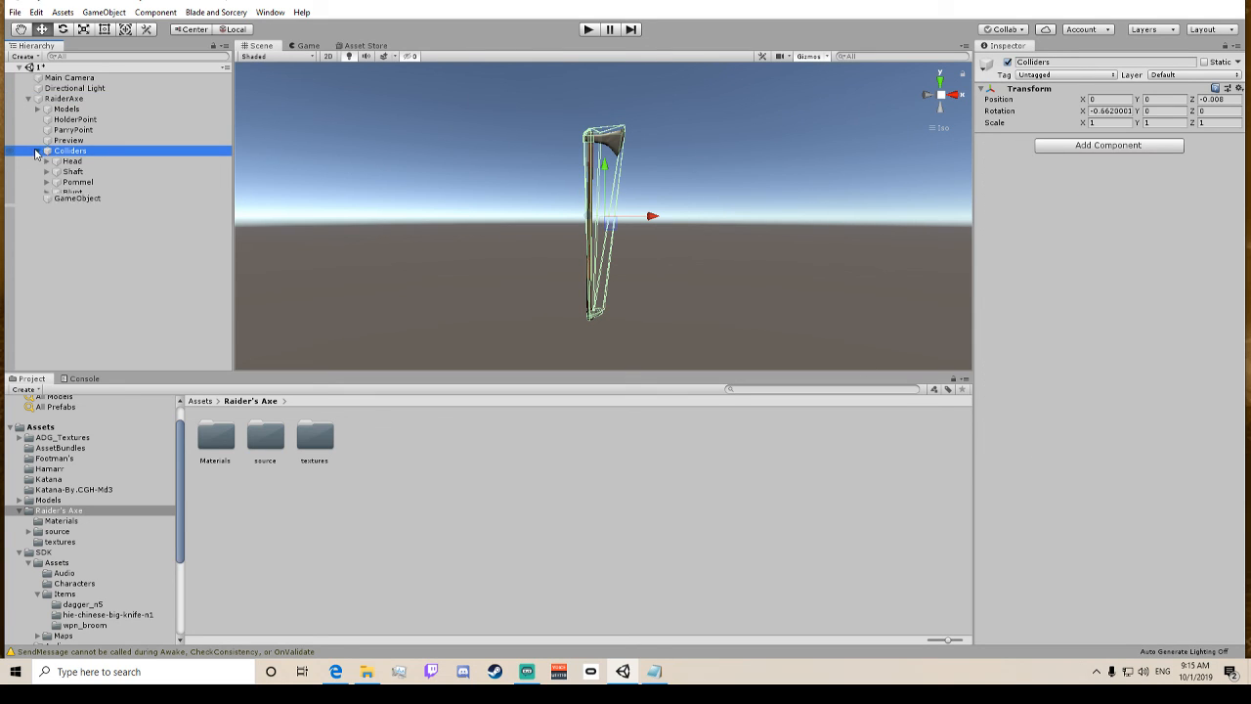
click(87, 101)
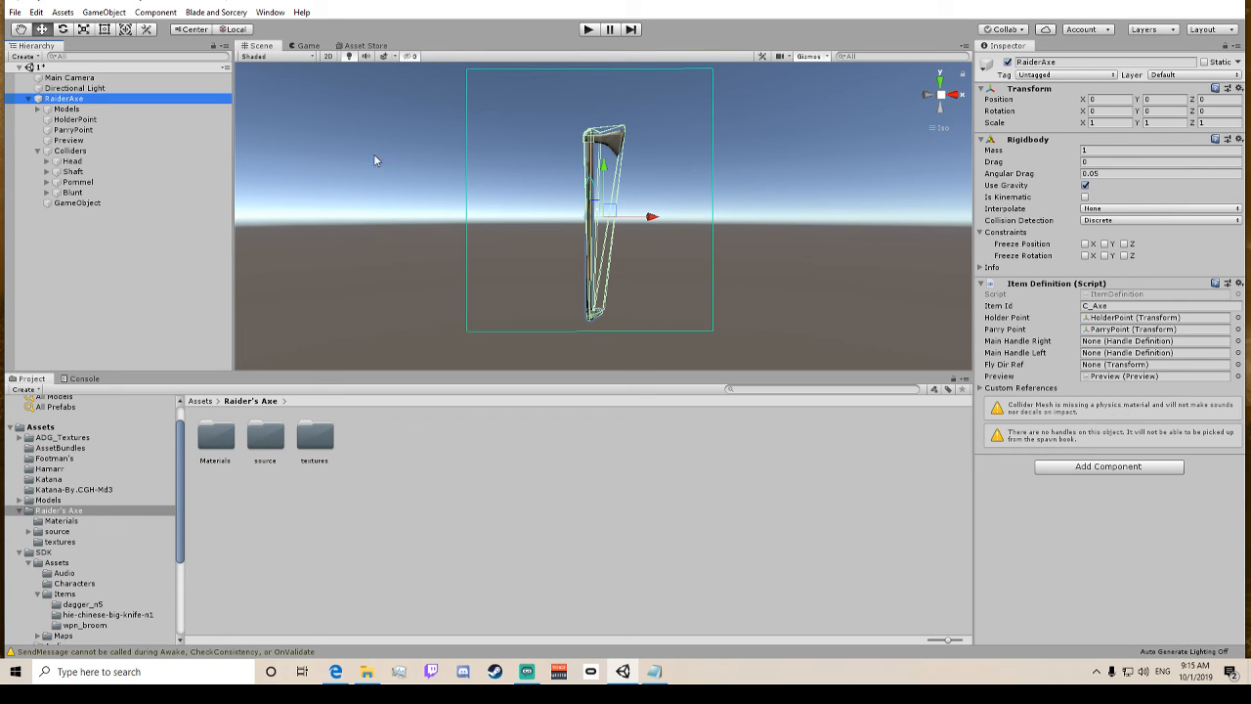
click(73, 161)
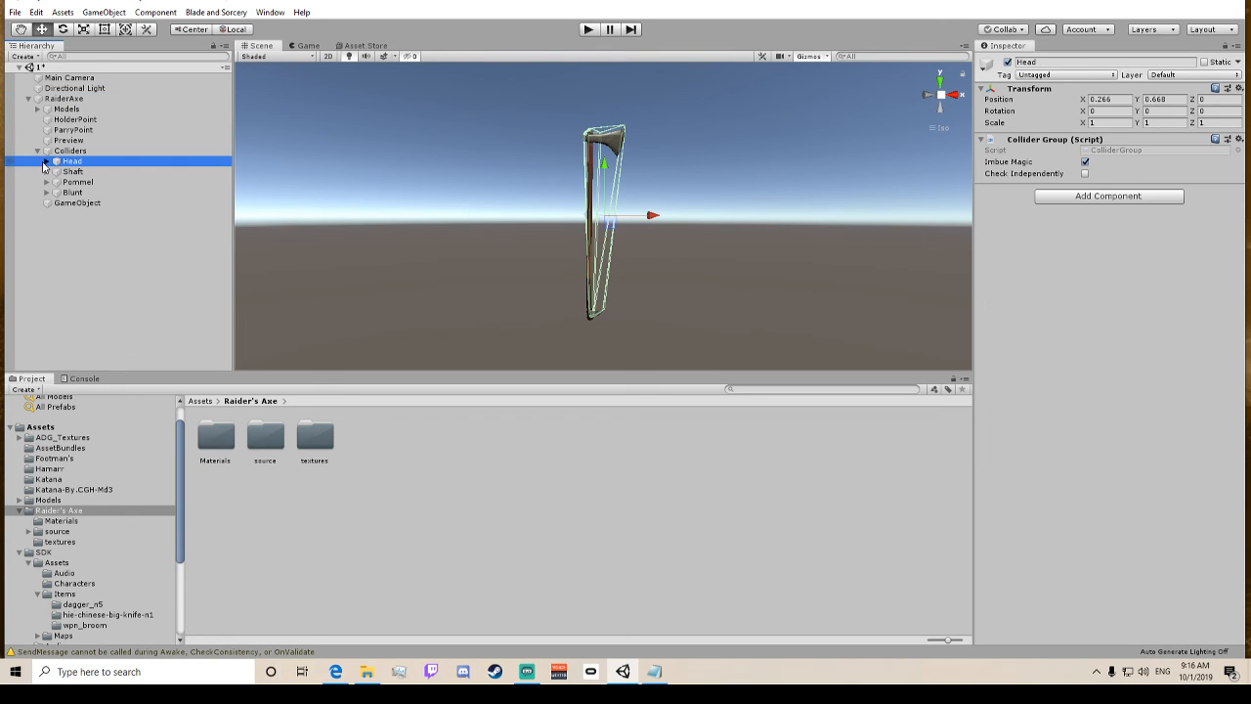
click(47, 162)
click(81, 171)
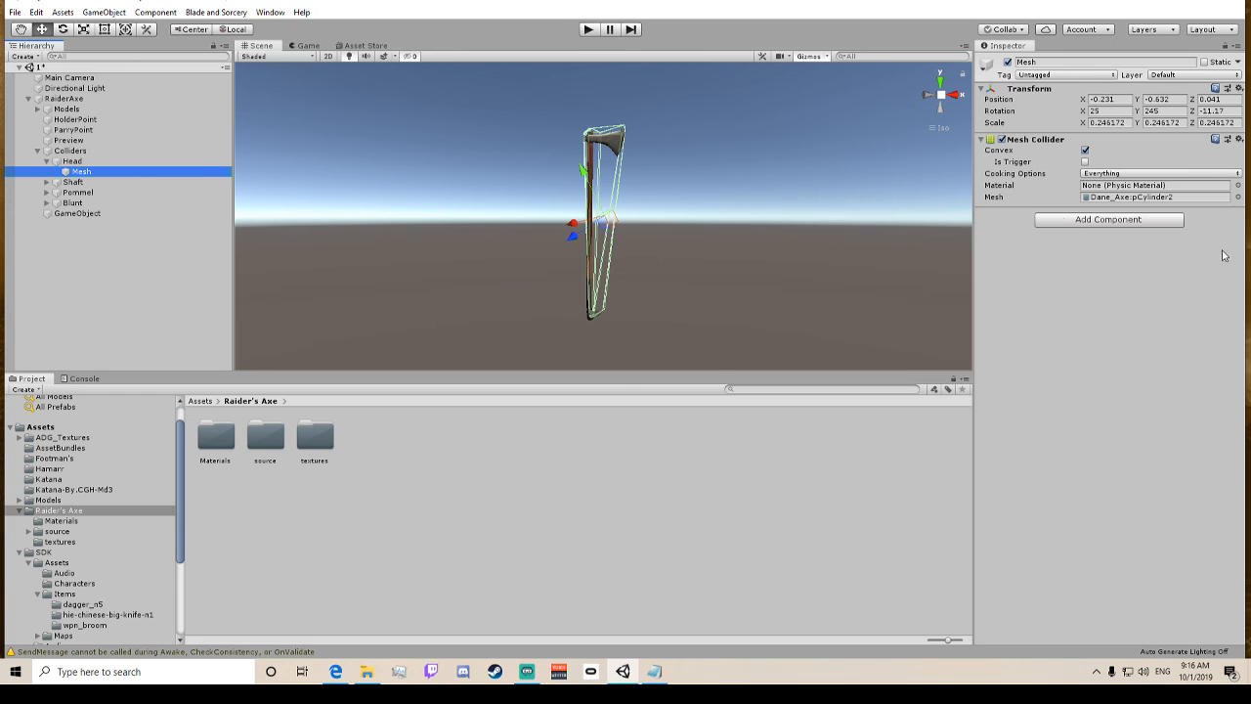
click(1237, 185)
scroll(222, 242, down, 4)
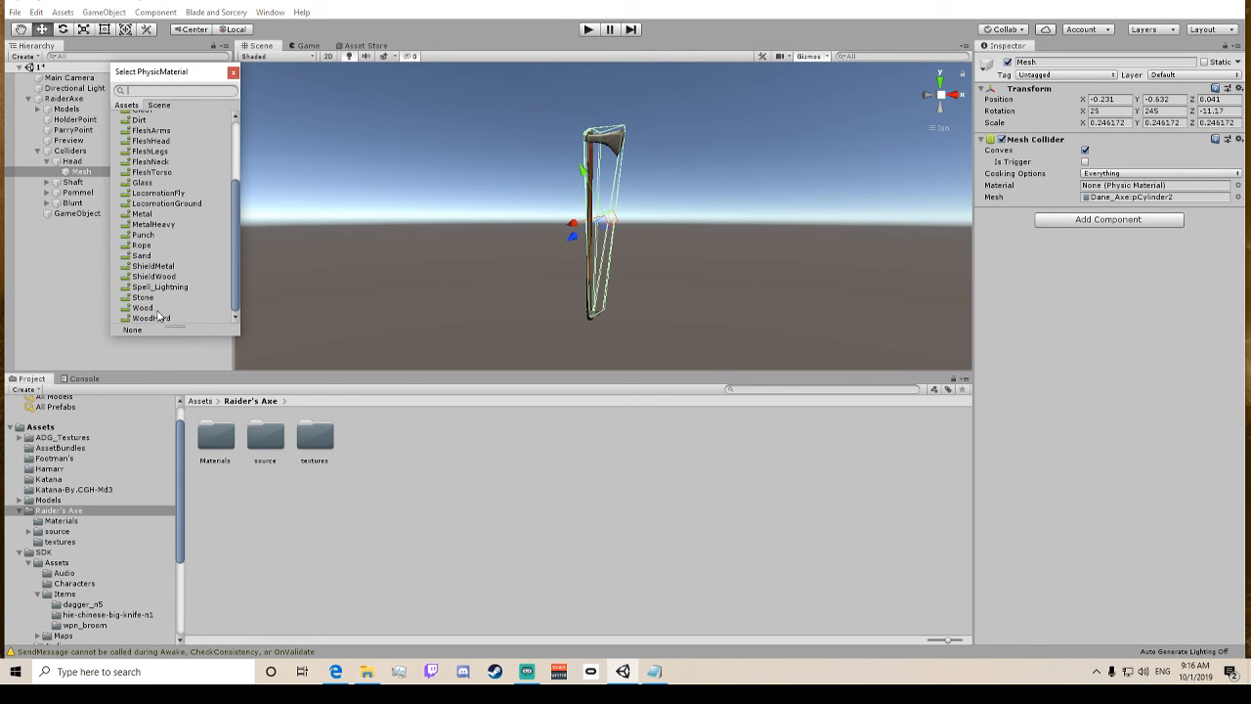
double_click(149, 214)
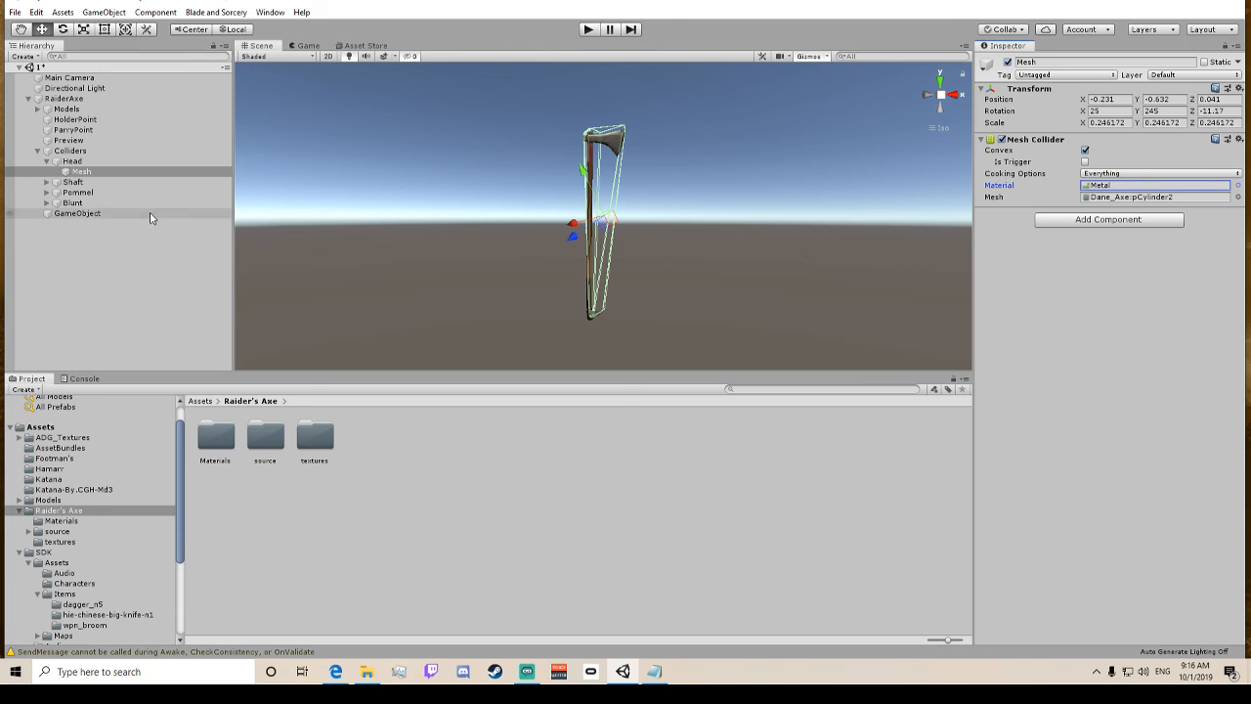
click(1186, 176)
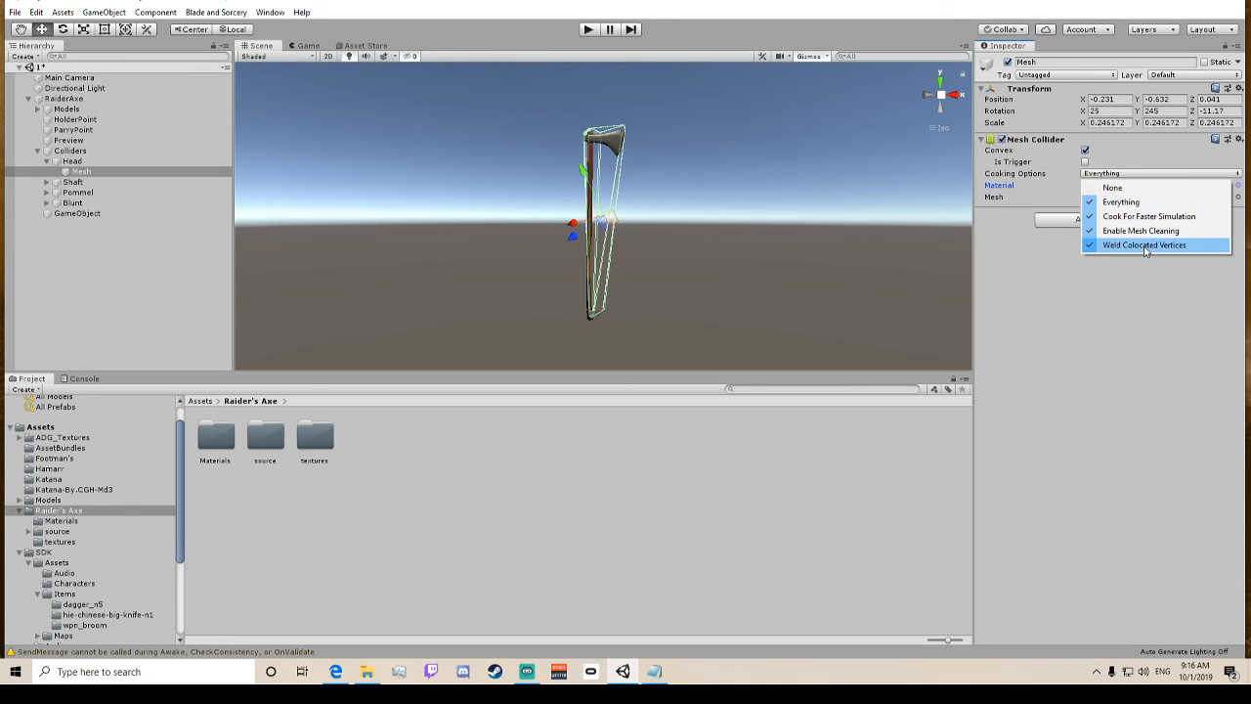
click(1142, 315)
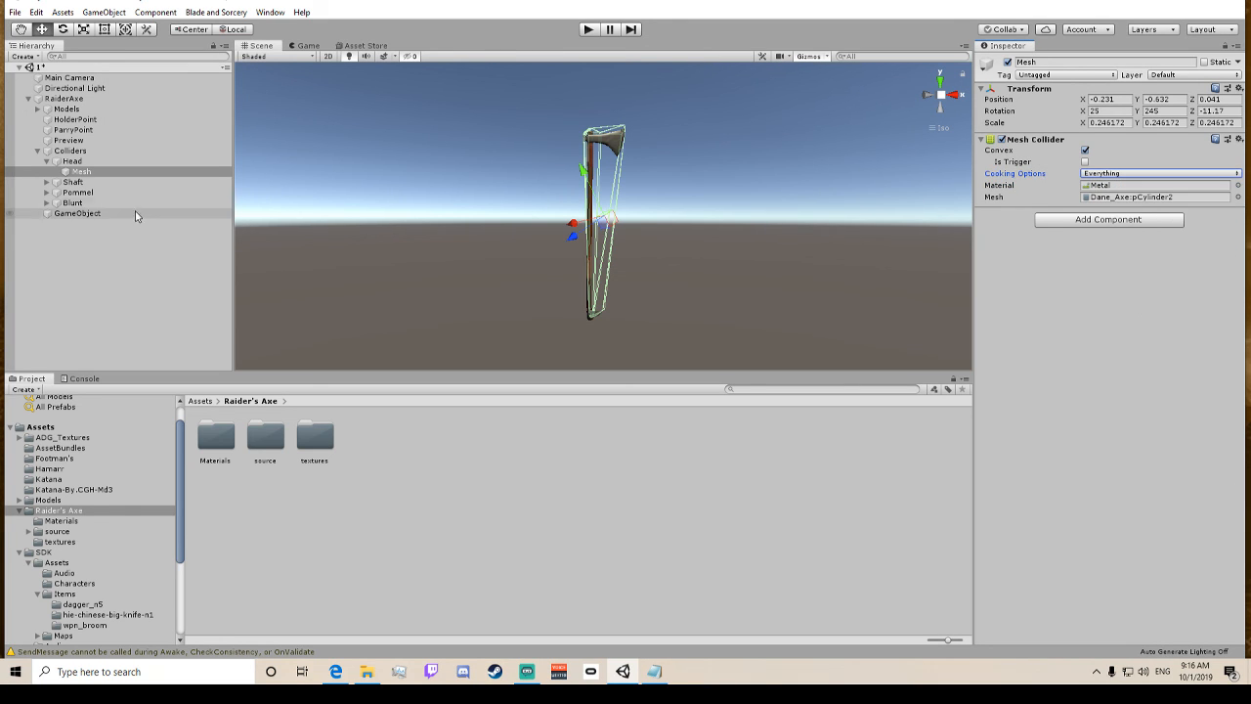
Collapse the Head and Colliders groups and rename the empty GameObject under RaiderAxe to Handle.
click(60, 162)
click(38, 151)
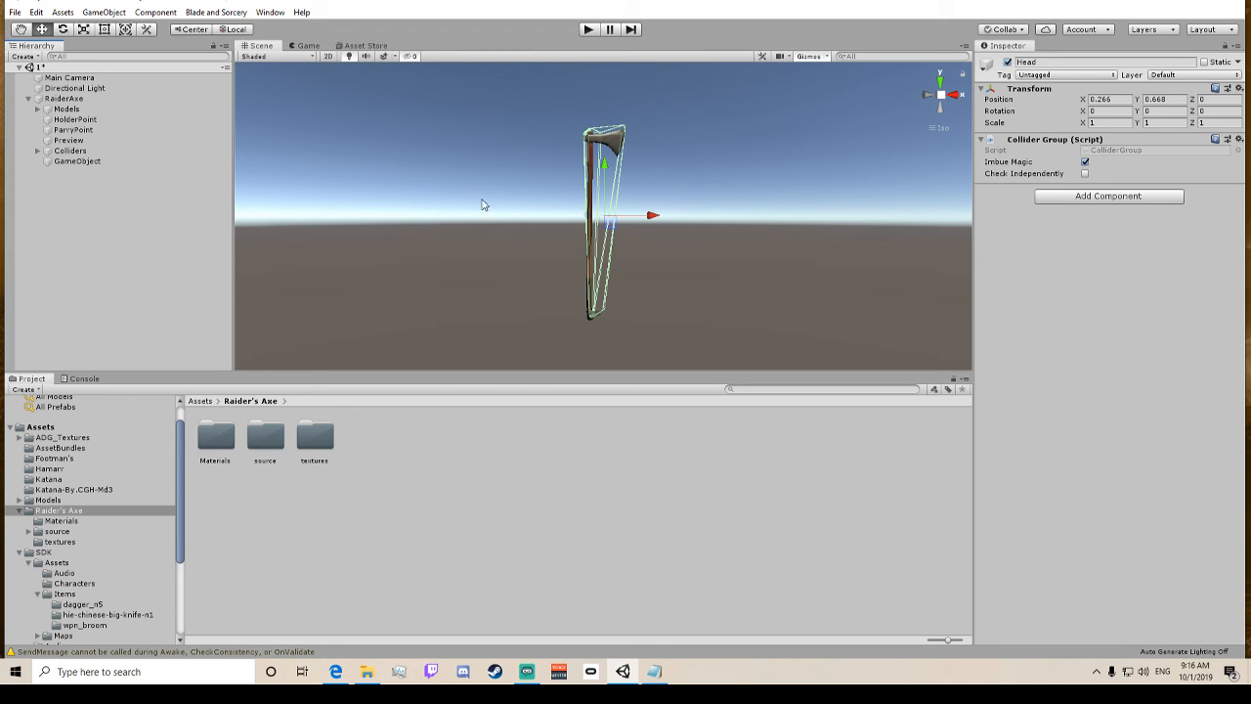
right_drag(712, 131, 636, 131)
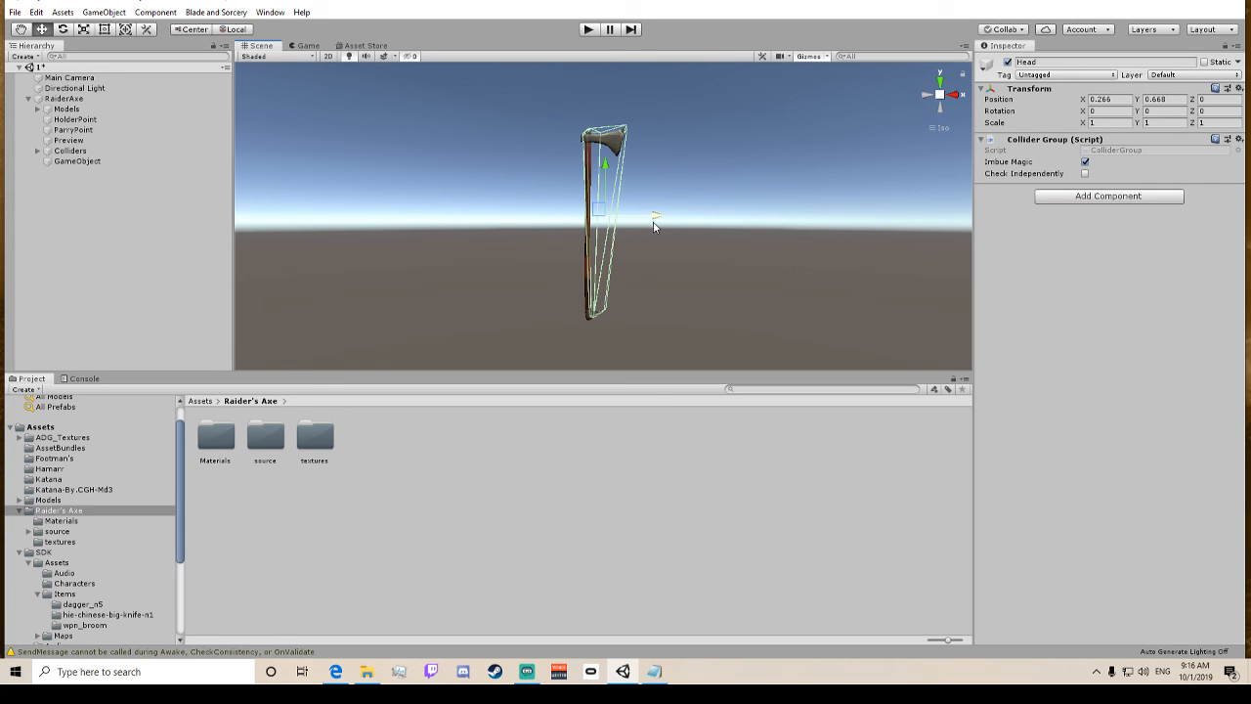
click(96, 163)
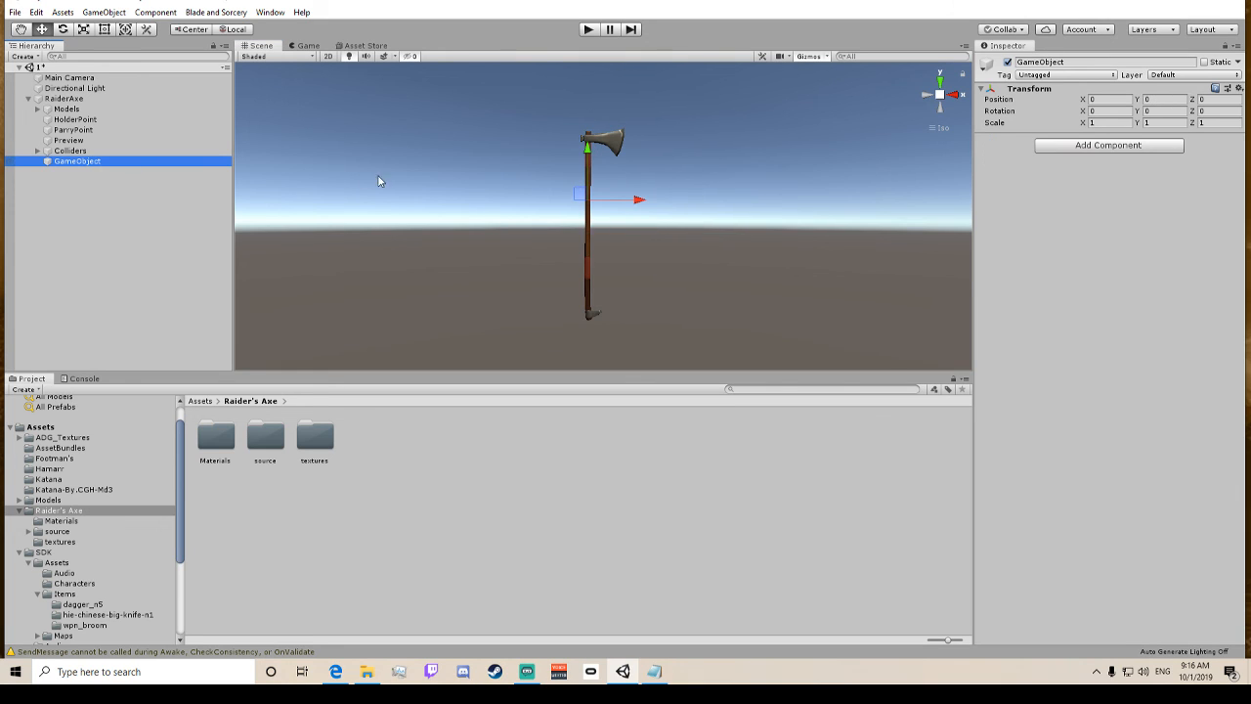
key(F2)
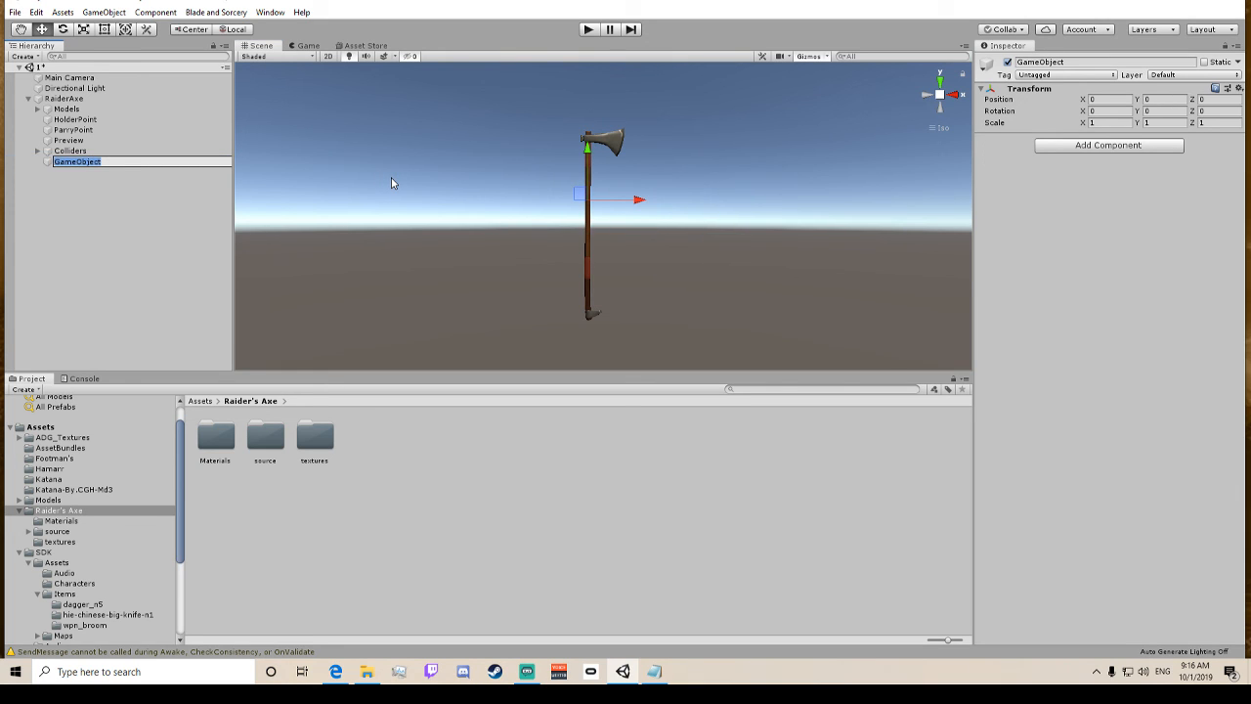
text(Handle)
key(Return)
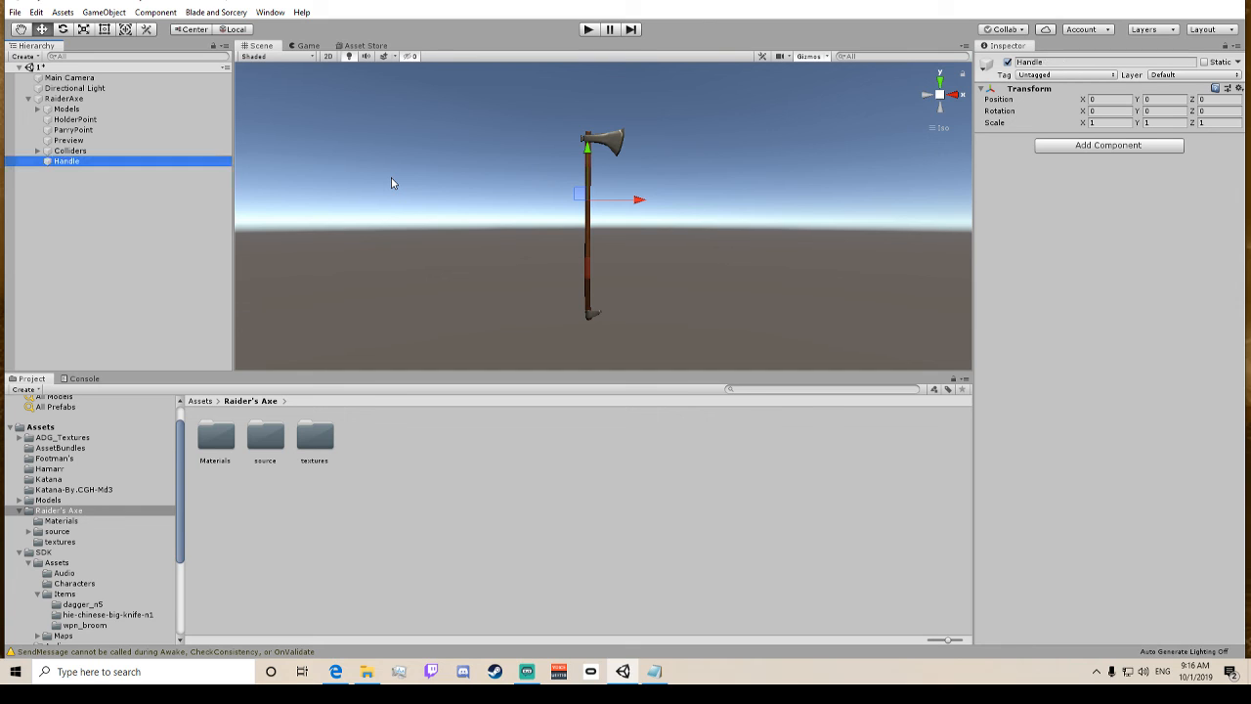
Add a Handle Definition component to the Handle object.
click(1161, 147)
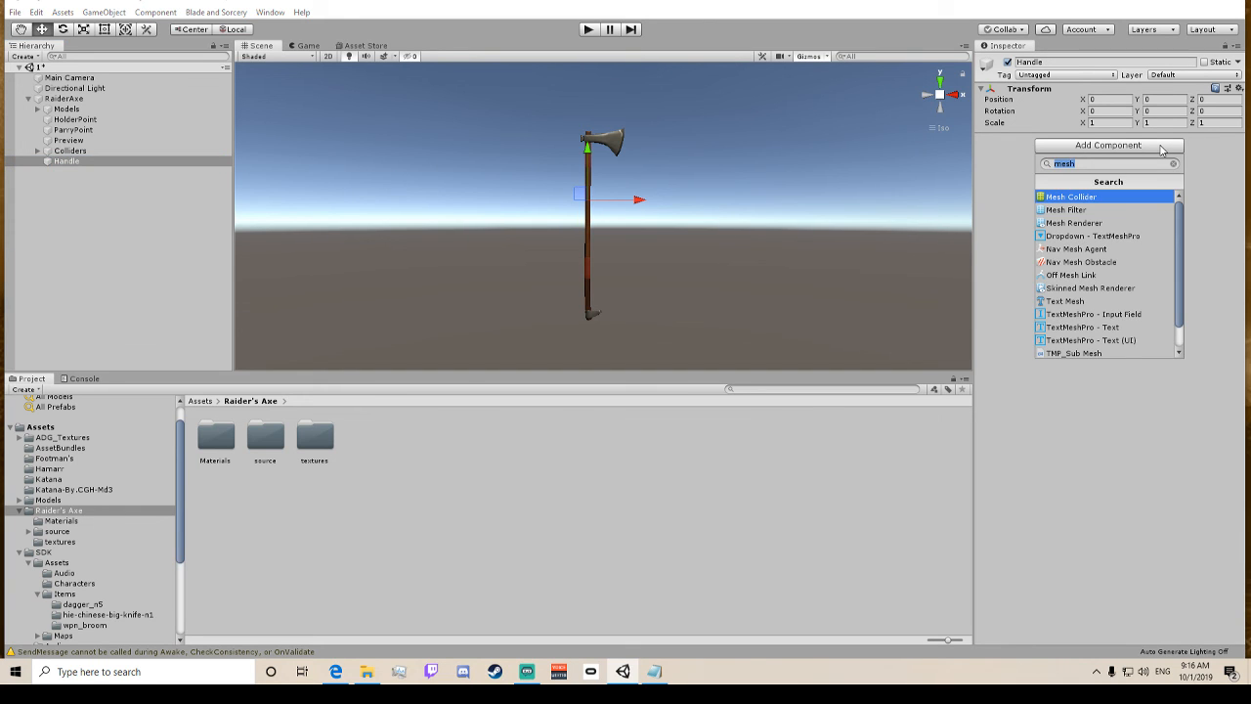
text(handle)
key(Return)
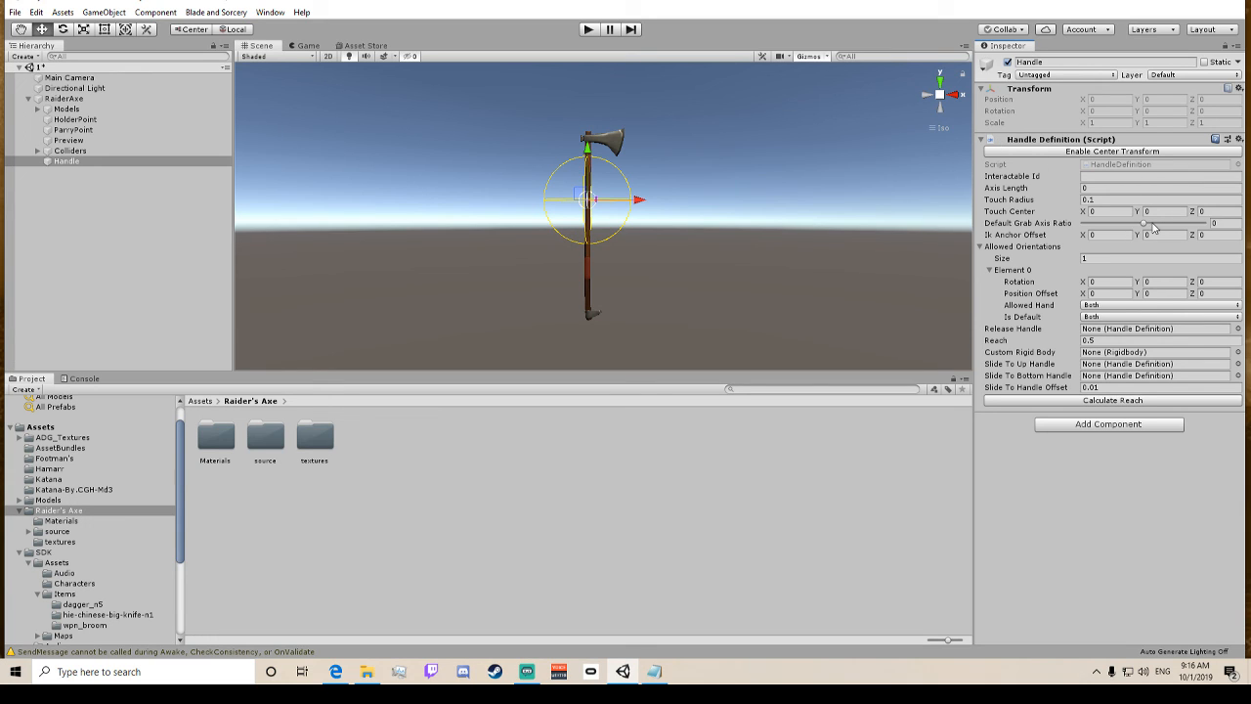
Set the handle's Axis Length to 2.5 and raise its lower end slightly, to a length of about 2.48.
click(1101, 187)
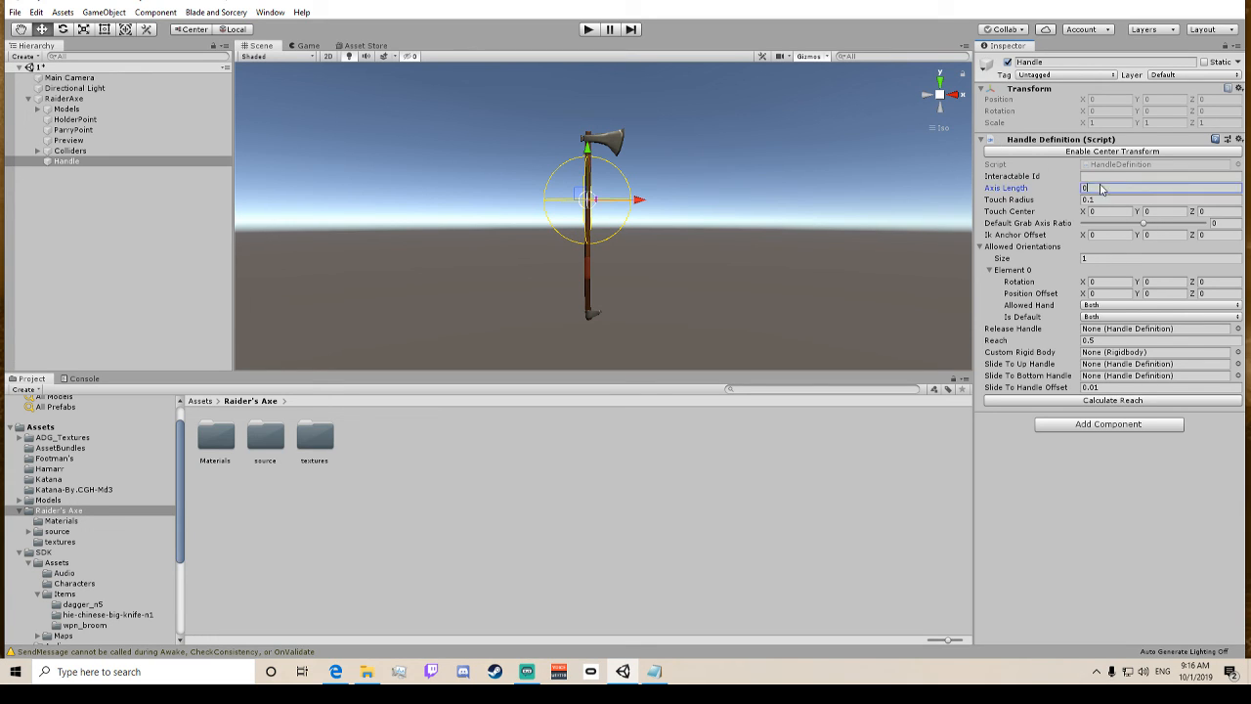
text(1)
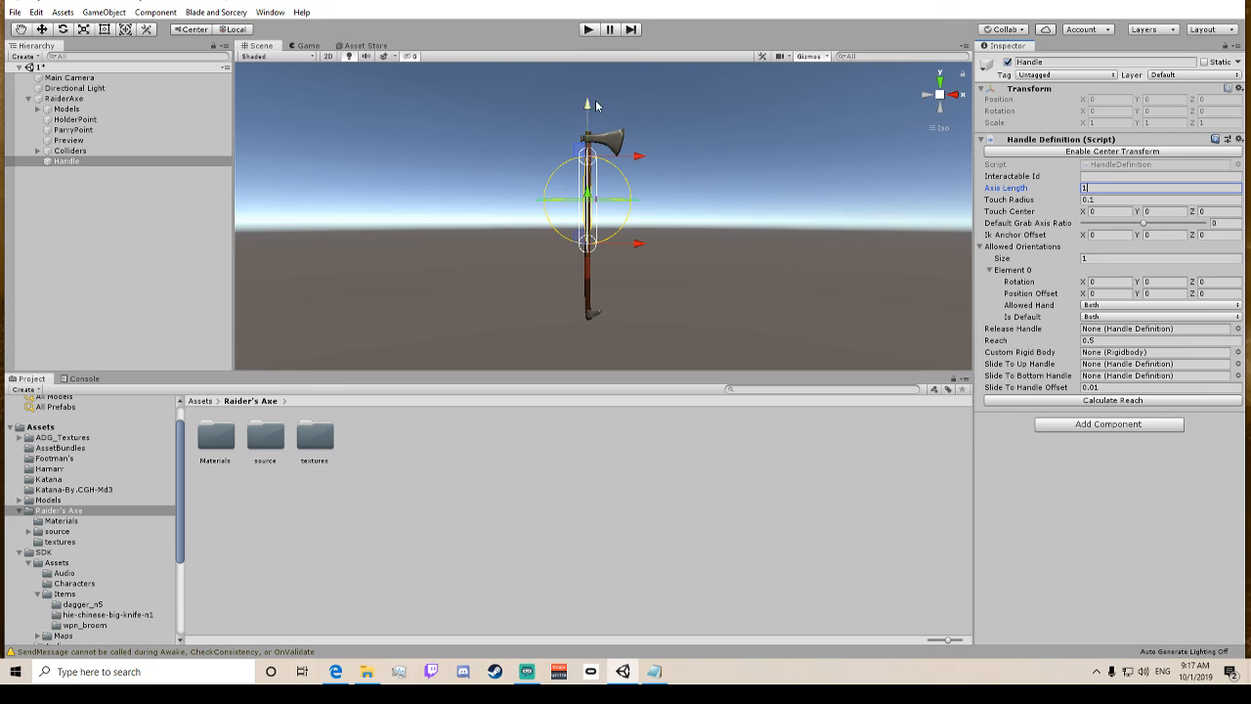
drag(593, 100, 583, 96)
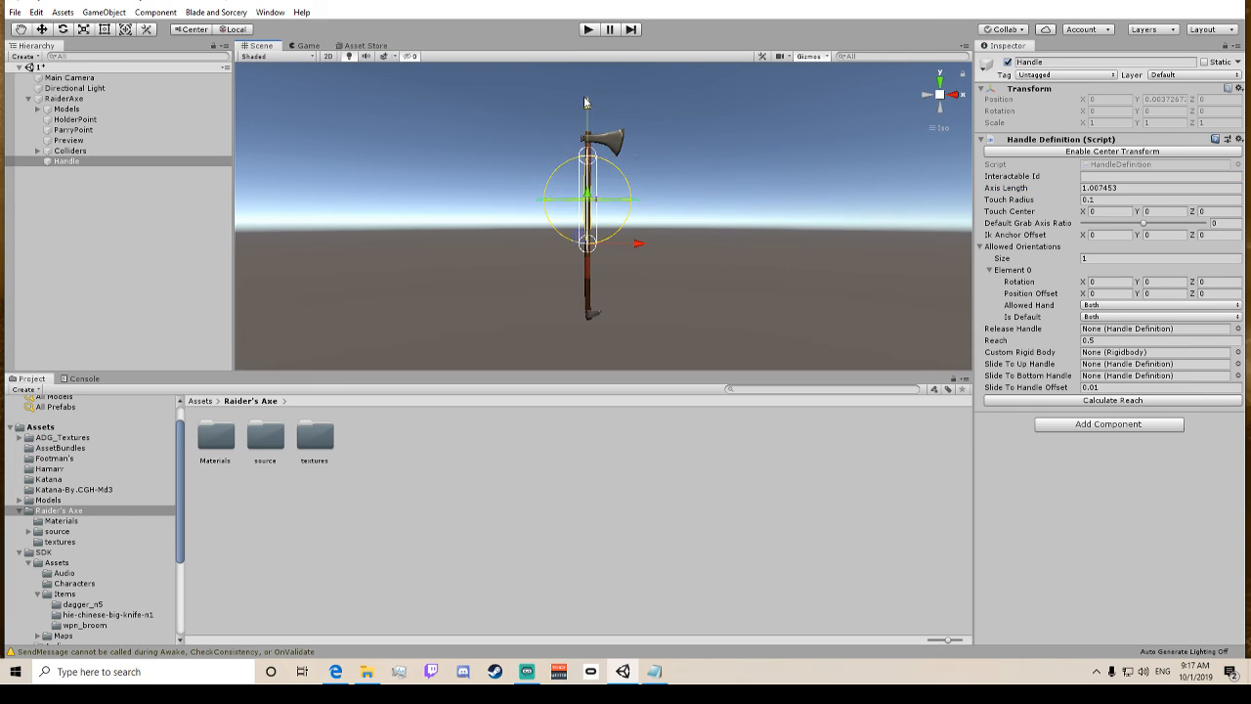
click(1144, 187)
text(2.5)
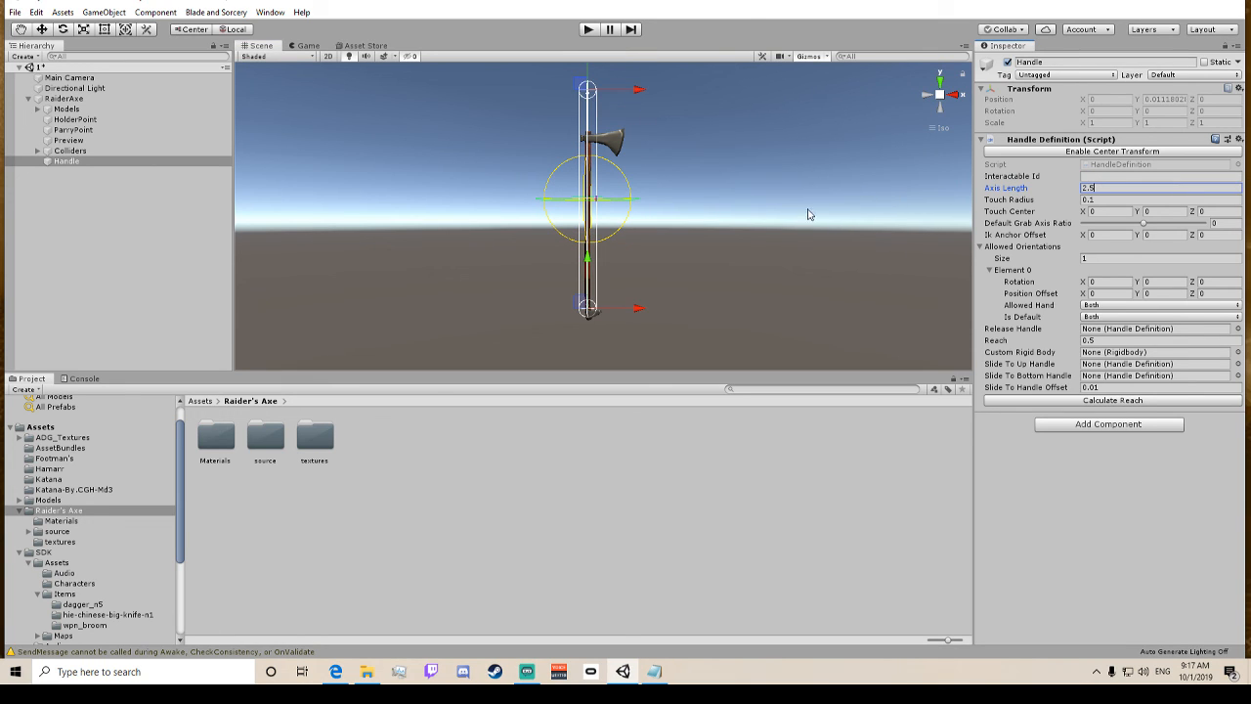
drag(589, 274, 594, 266)
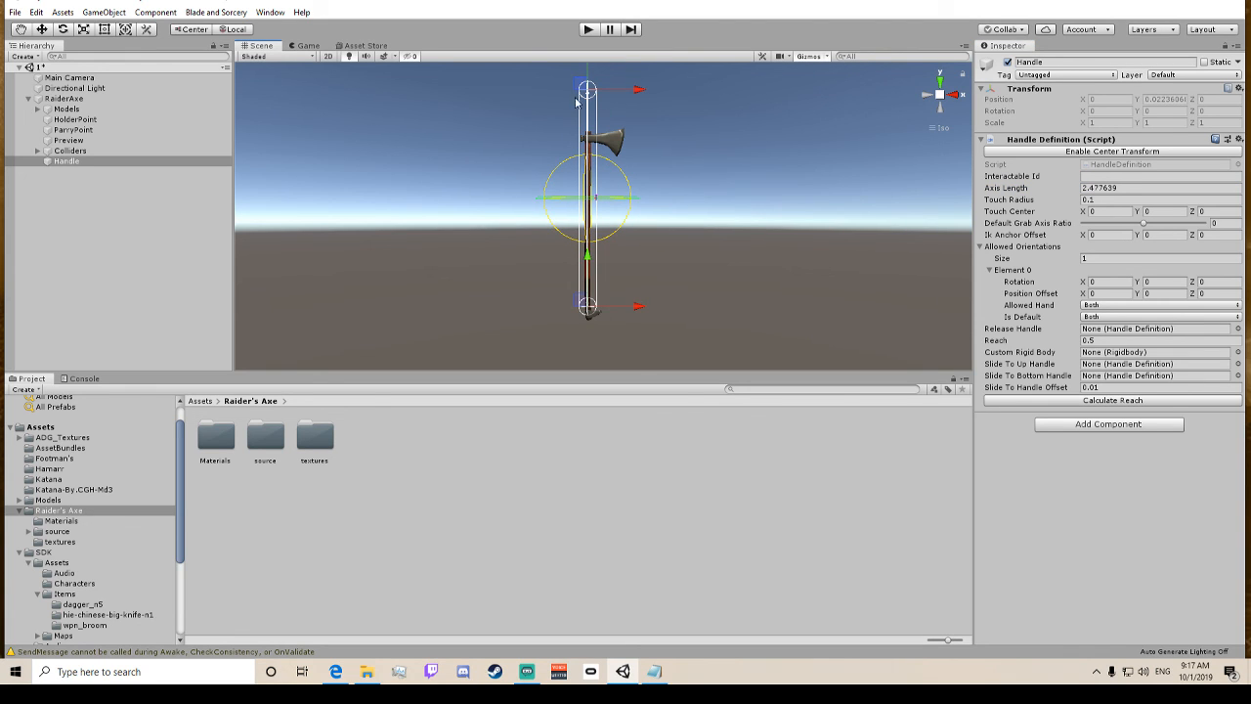
click(588, 75)
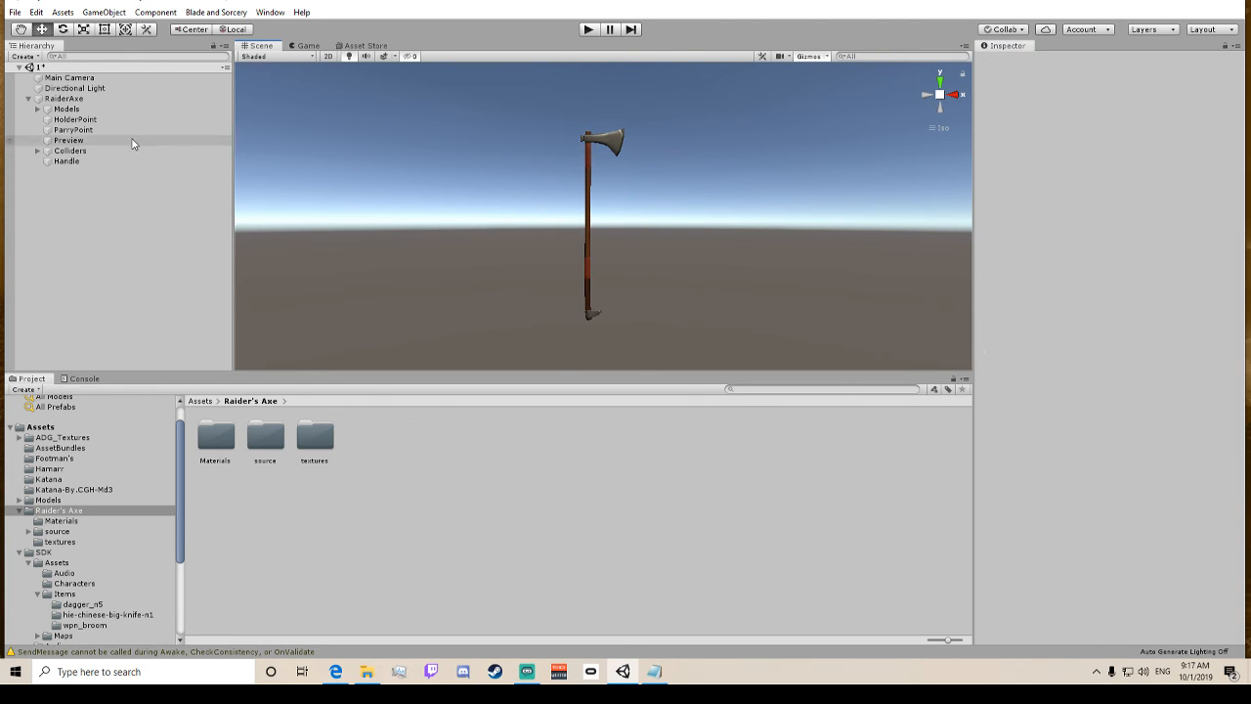
Shorten the handle axis at both ends to fit the axe shaft, to a length of about 1.78.
click(70, 161)
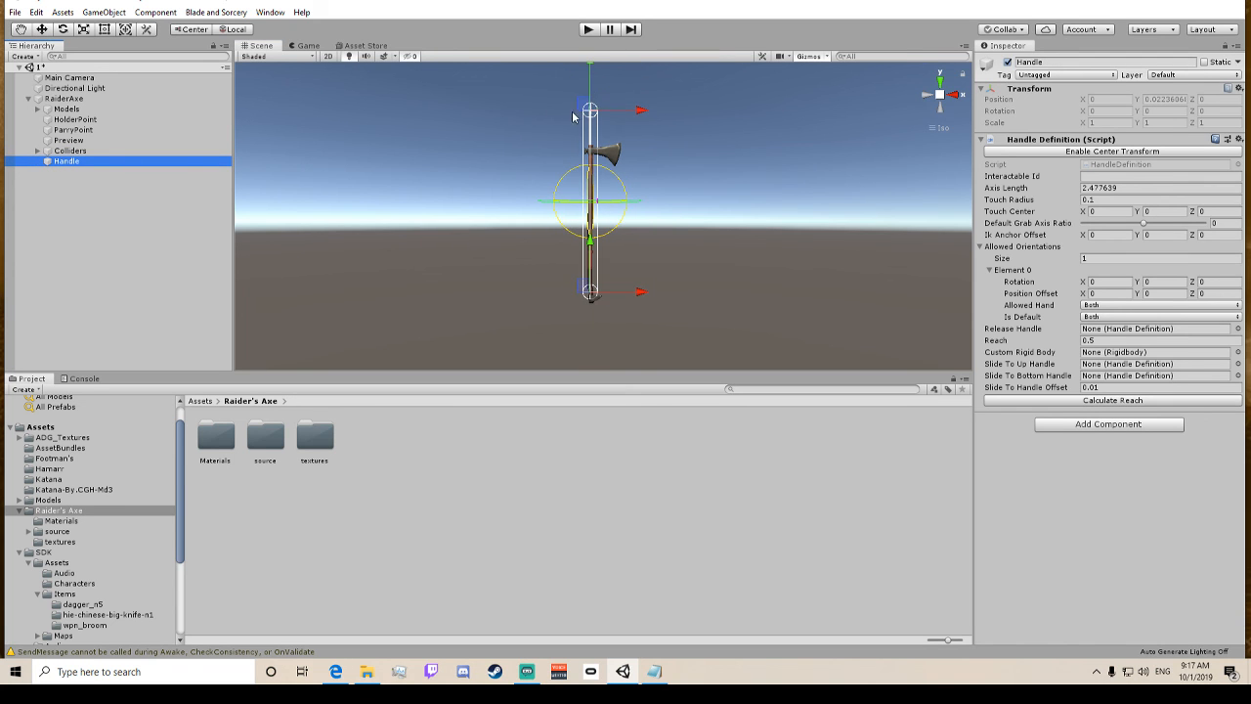
drag(587, 64, 592, 118)
scroll(592, 120, up, 5)
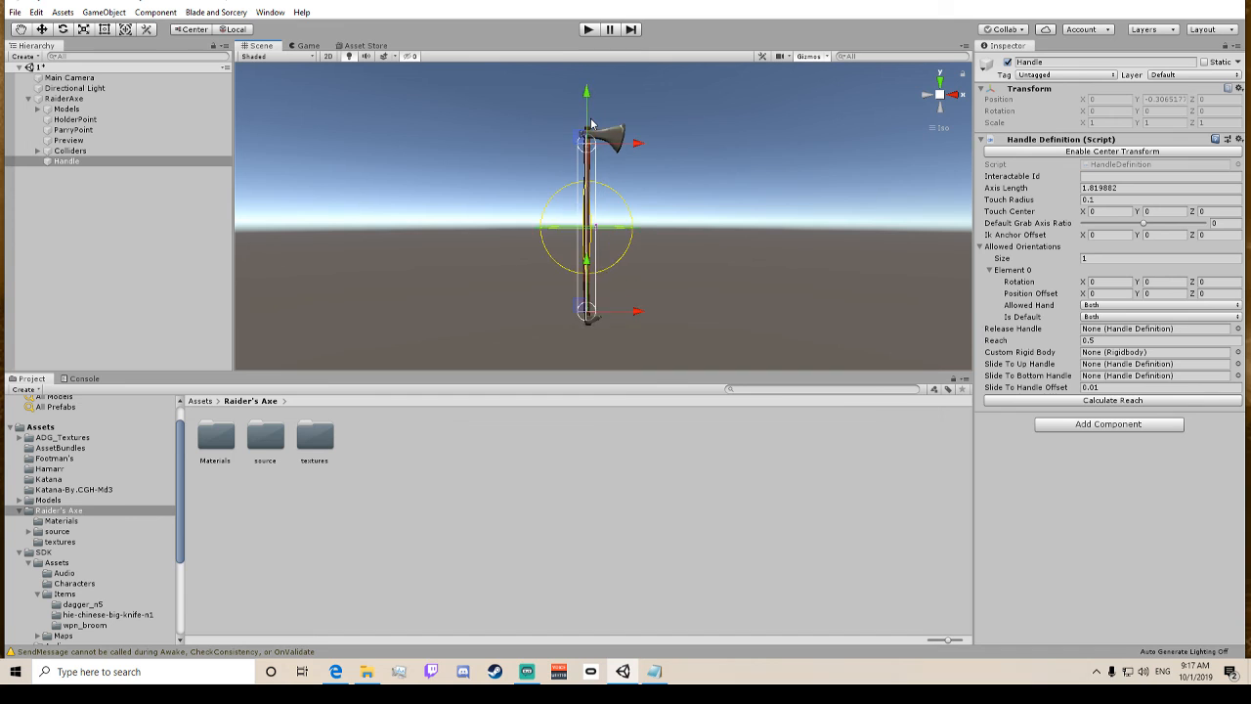
middle_drag(591, 125, 573, 240)
scroll(573, 241, up, 7)
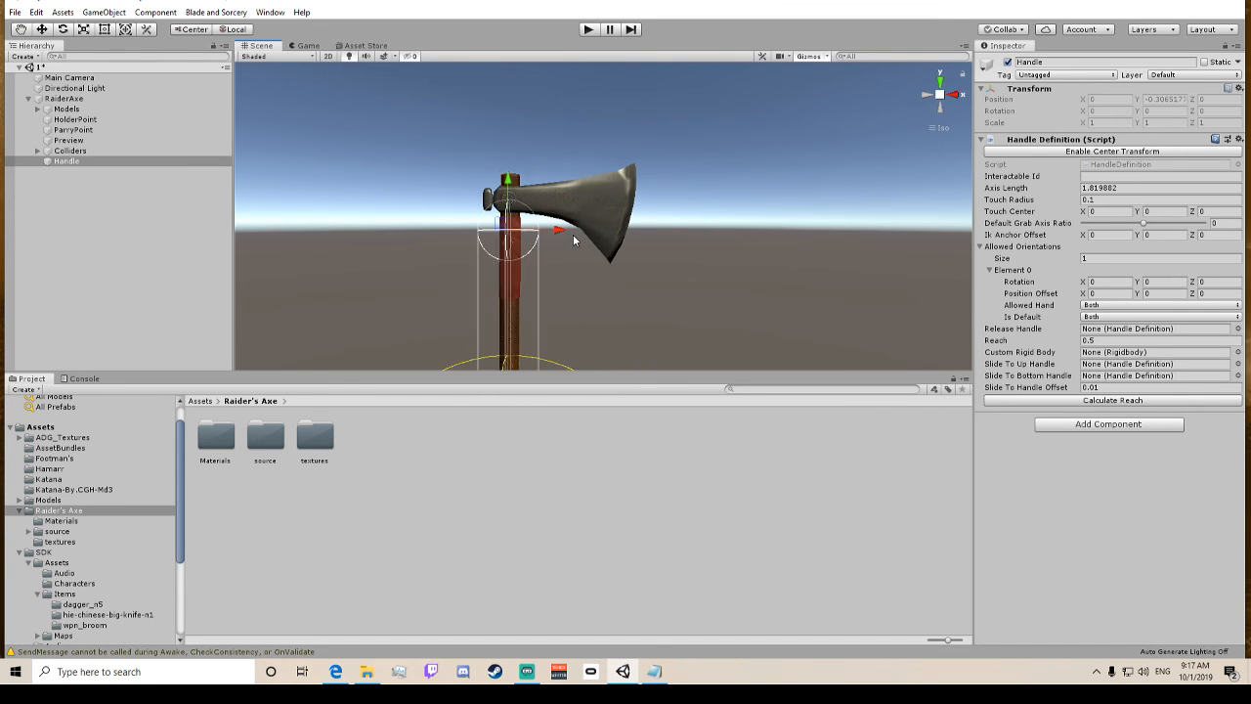
drag(511, 199, 498, 186)
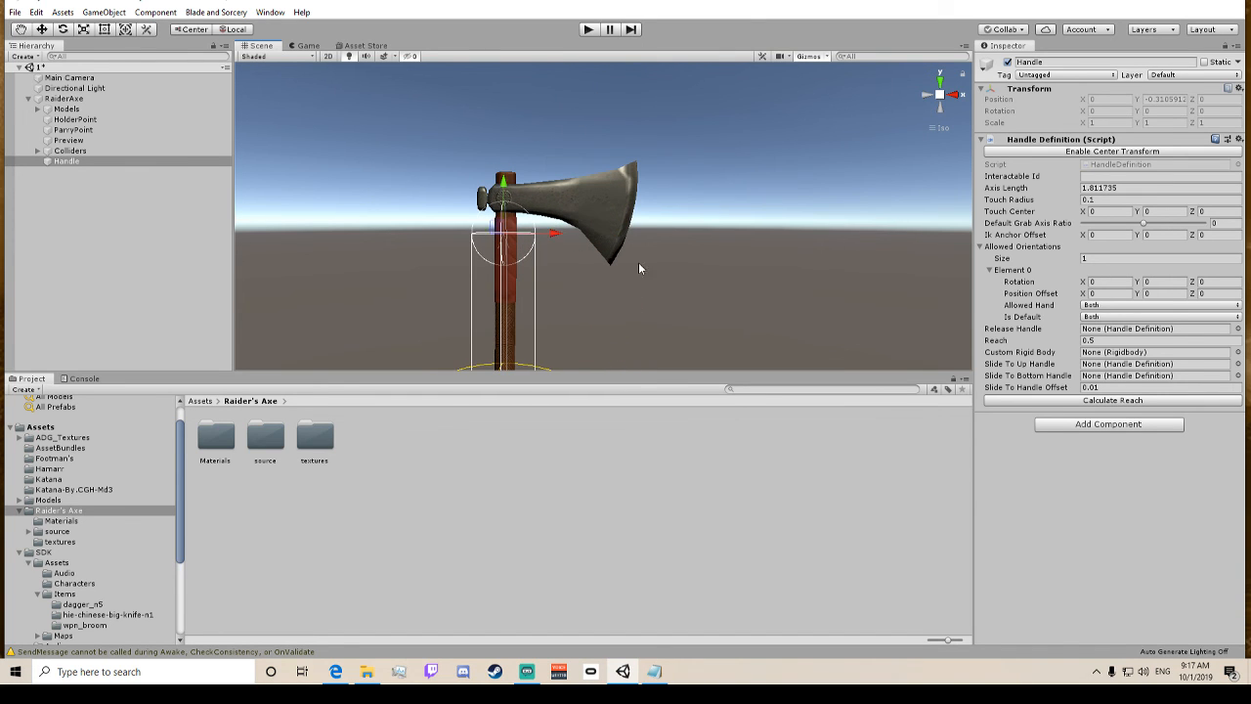
key(f)
middle_drag(593, 330, 659, 18)
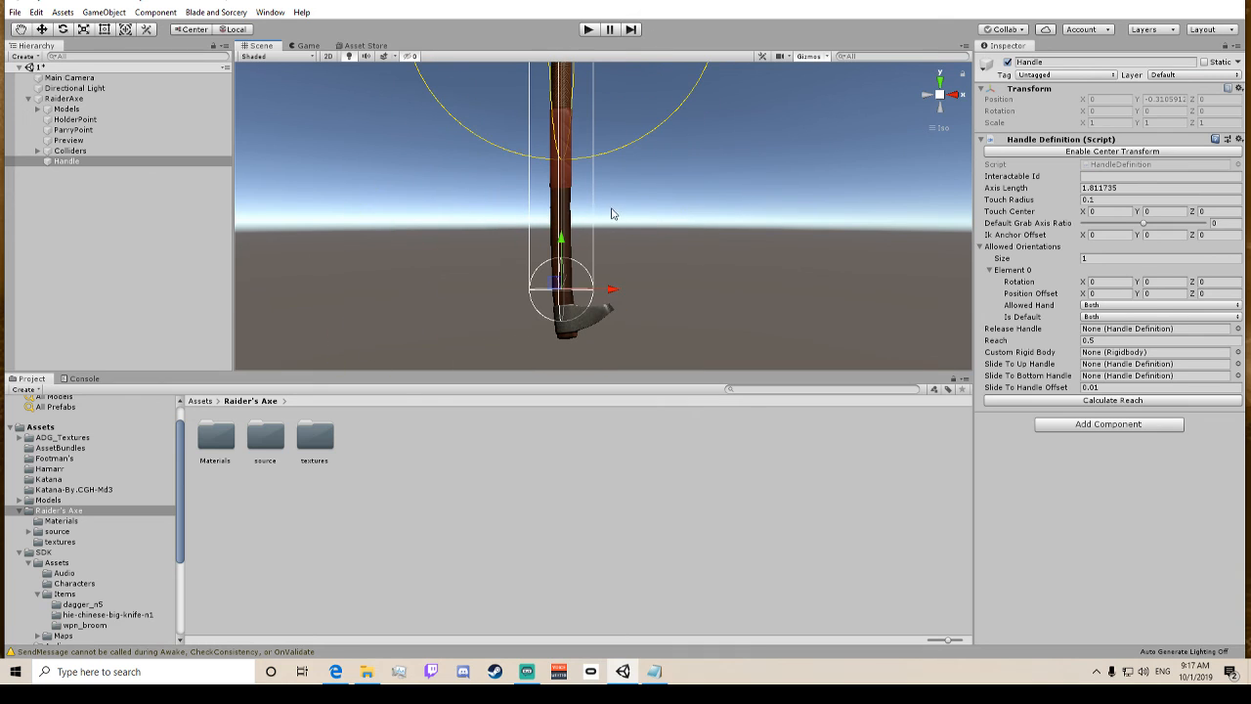
drag(567, 247, 567, 237)
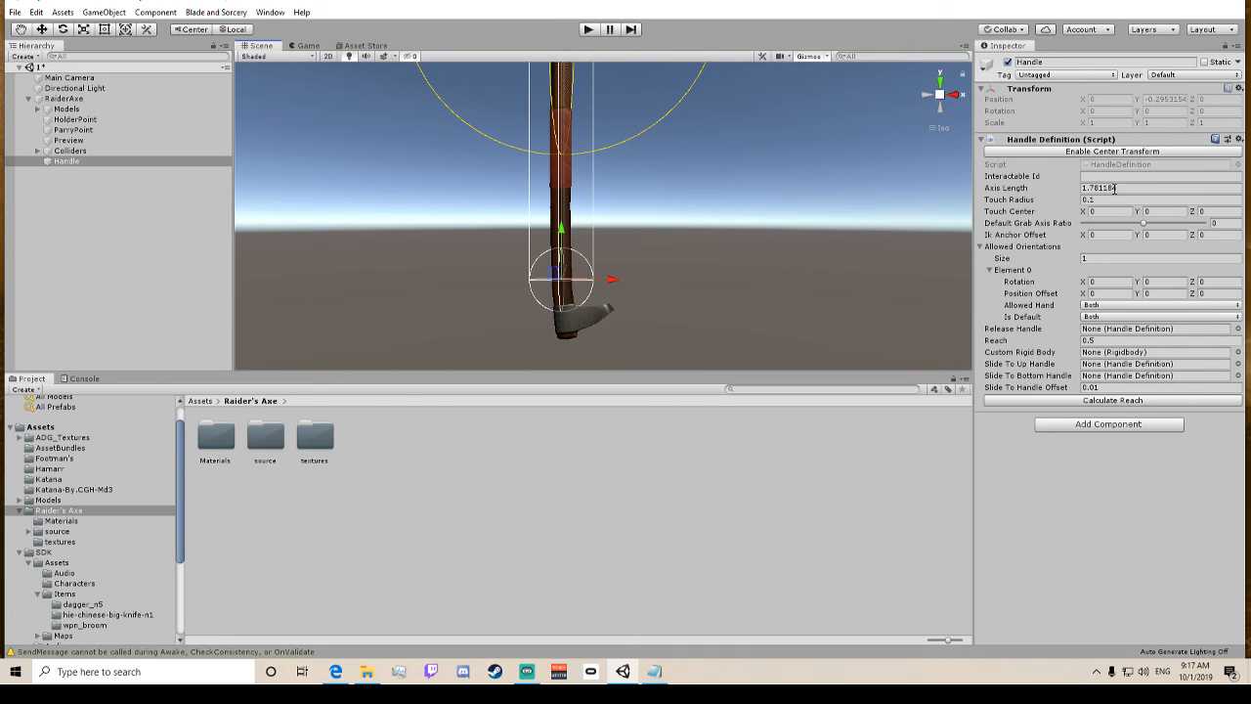
Set the handle's Touch Radius to 0.03.
click(1107, 199)
text(.2)
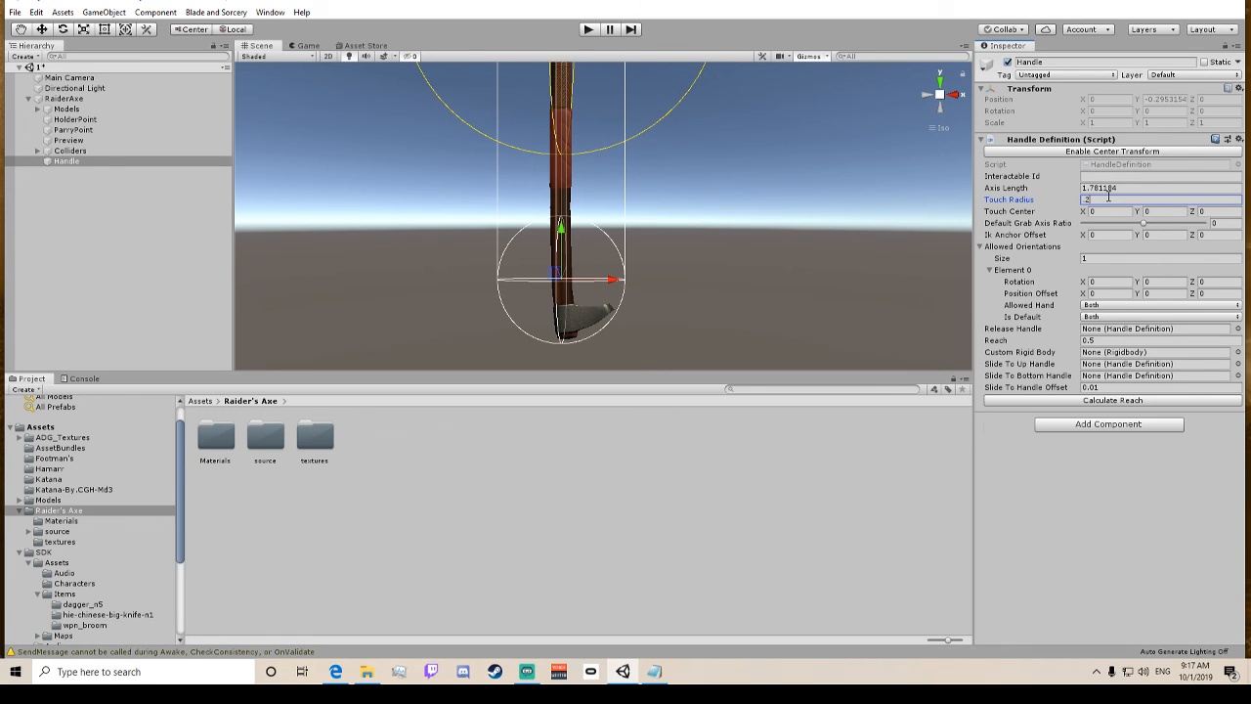
key(BackSpace)
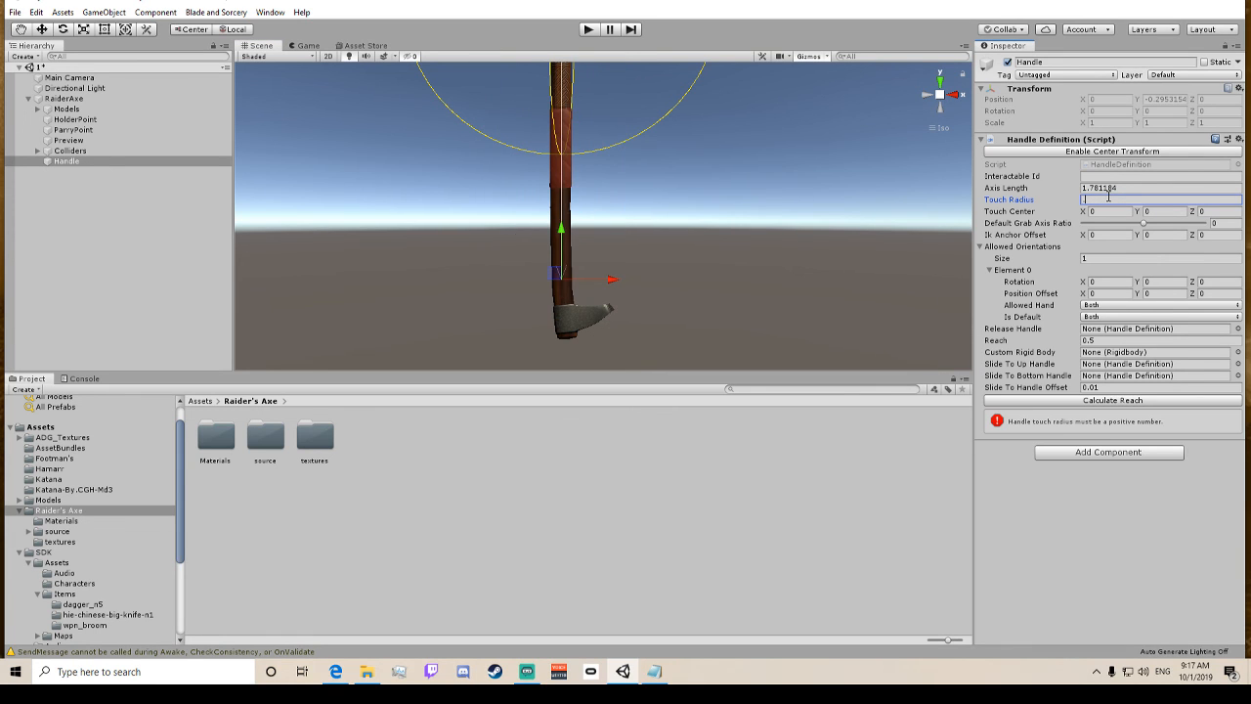
text(1)
key(BackSpace)
text(01)
key(BackSpace)
text(2)
key(BackSpace)
text(3)
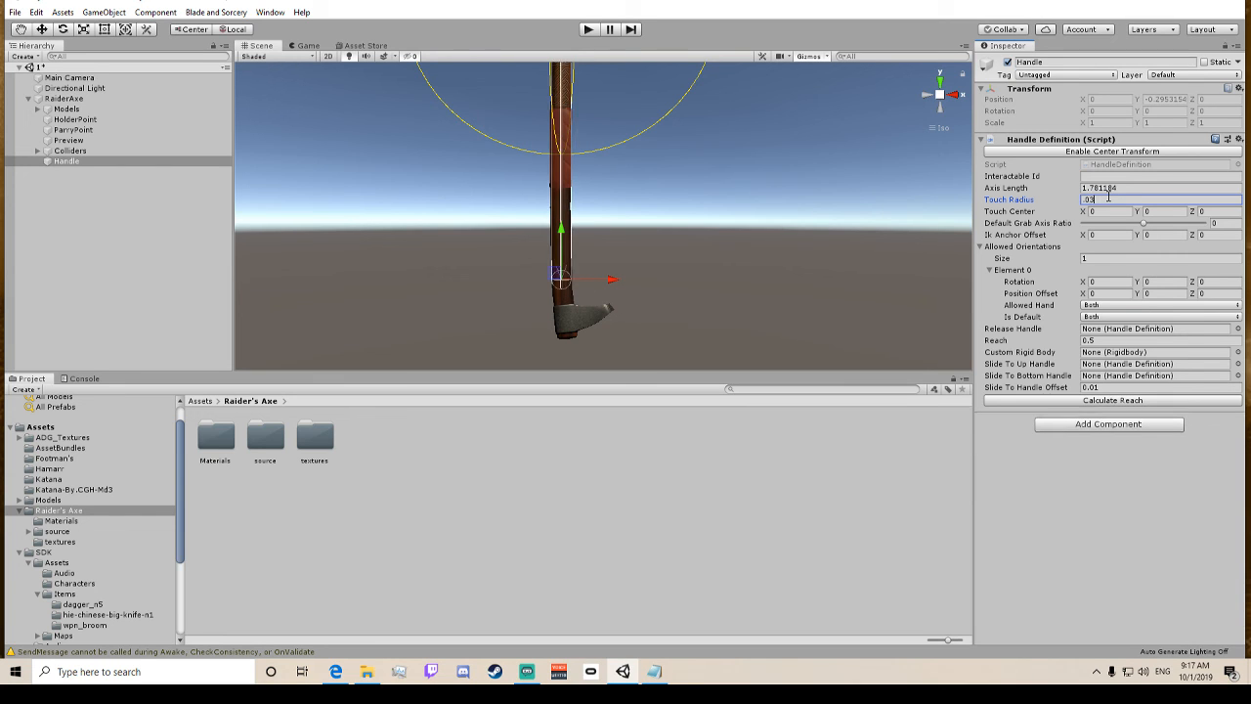
Extend the handle axis at both ends to about 1.9 and shift its upper end sideways to align with the shaft.
drag(564, 235, 567, 258)
middle_drag(621, 153, 673, 382)
middle_drag(650, 131, 666, 367)
drag(627, 124, 633, 109)
drag(679, 152, 682, 153)
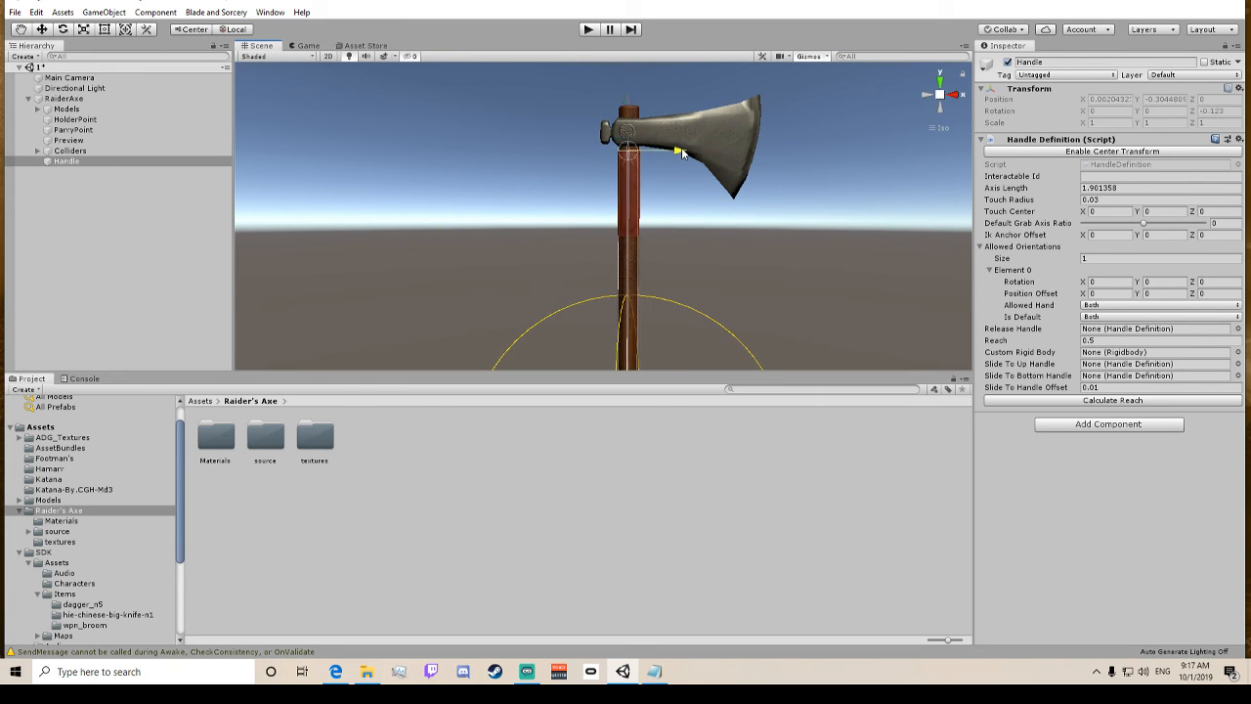
scroll(681, 149, down, 6)
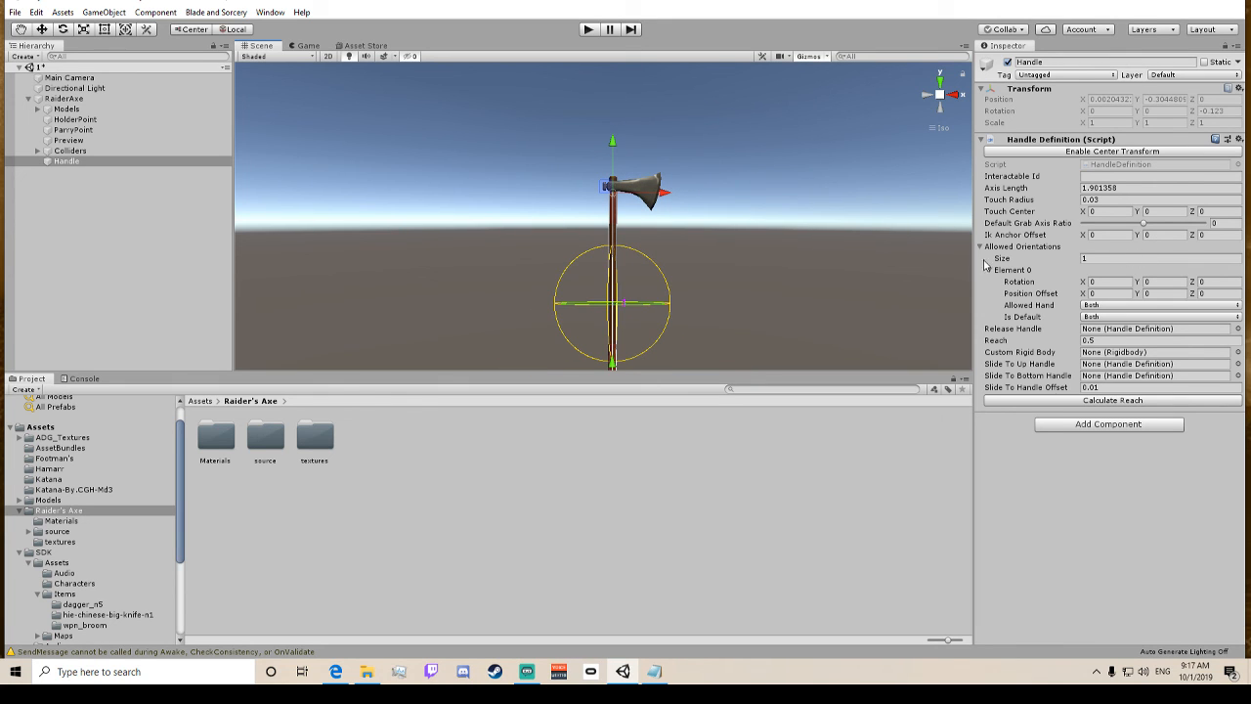
scroll(723, 275, down, 3)
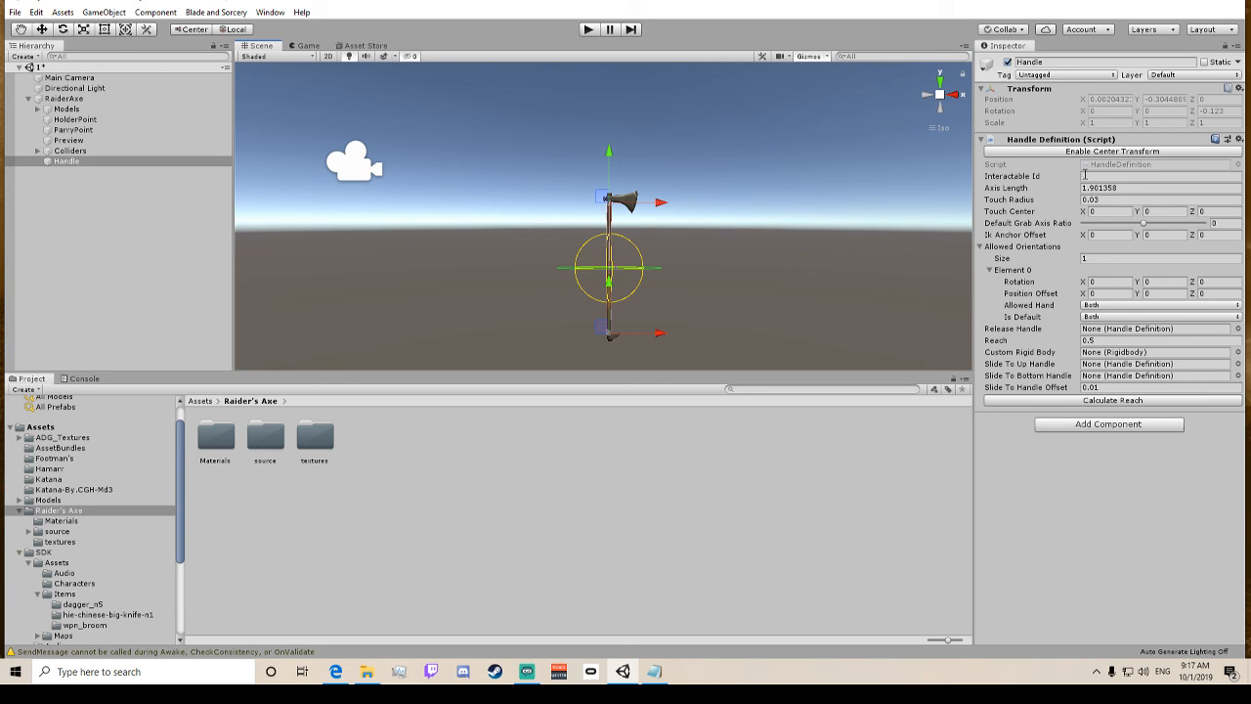
Set the handle's Reach to 1.3 so its sphere encloses the whole axe.
click(1107, 340)
text(5)
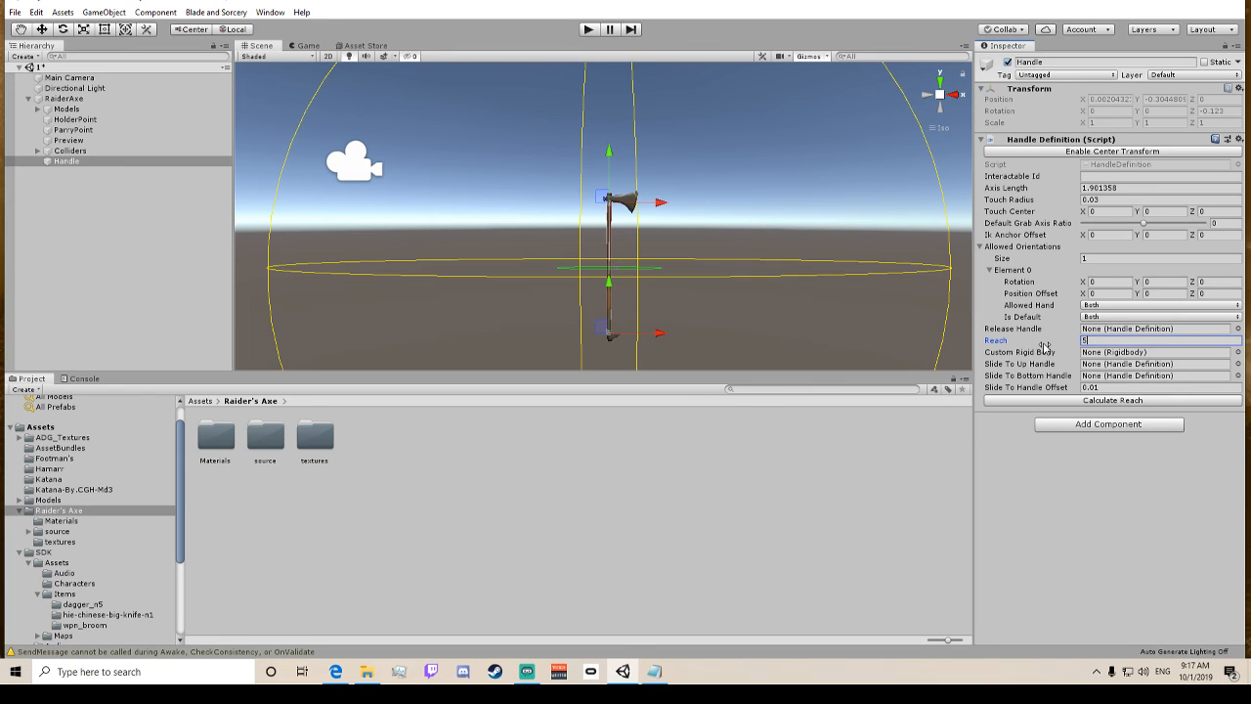
key(BackSpace)
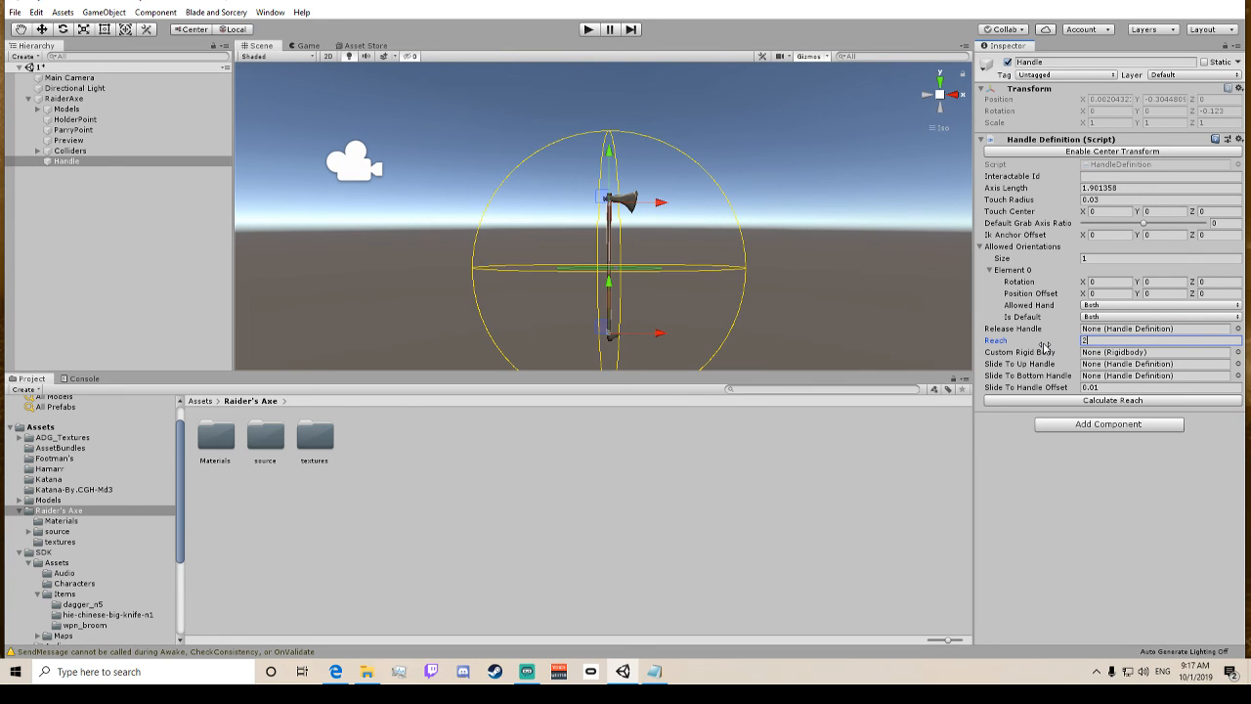
text(1.)
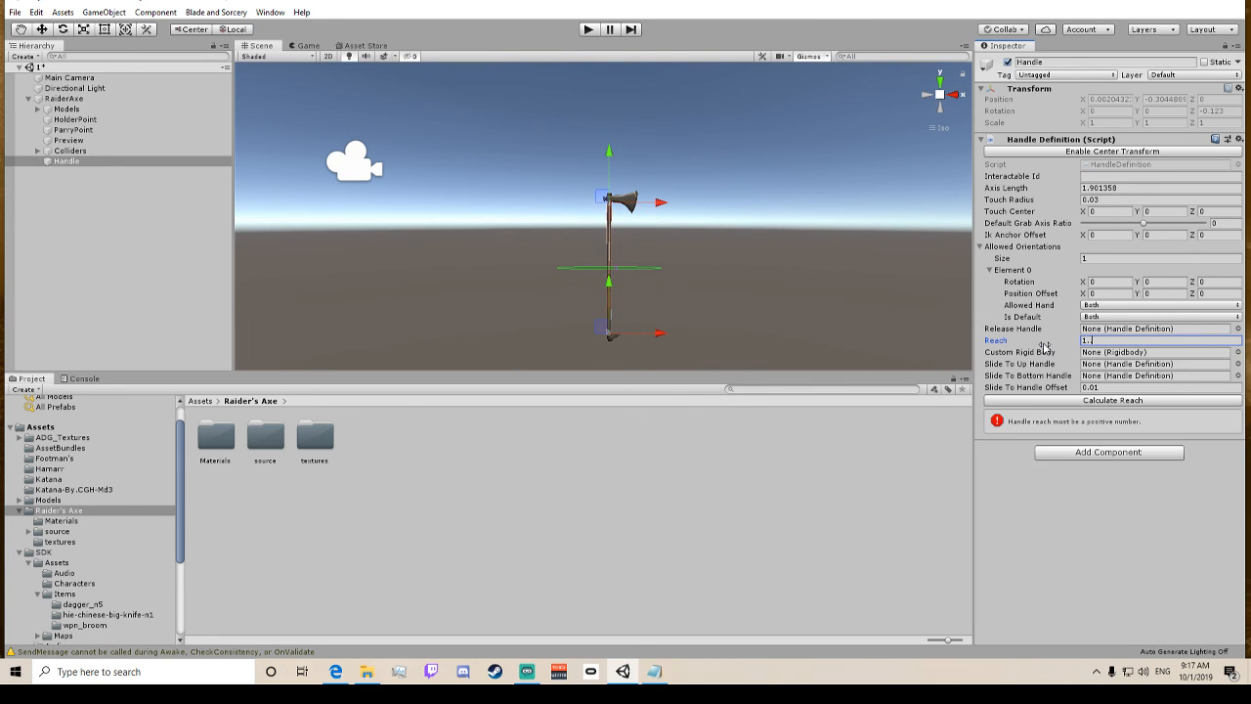
text(3)
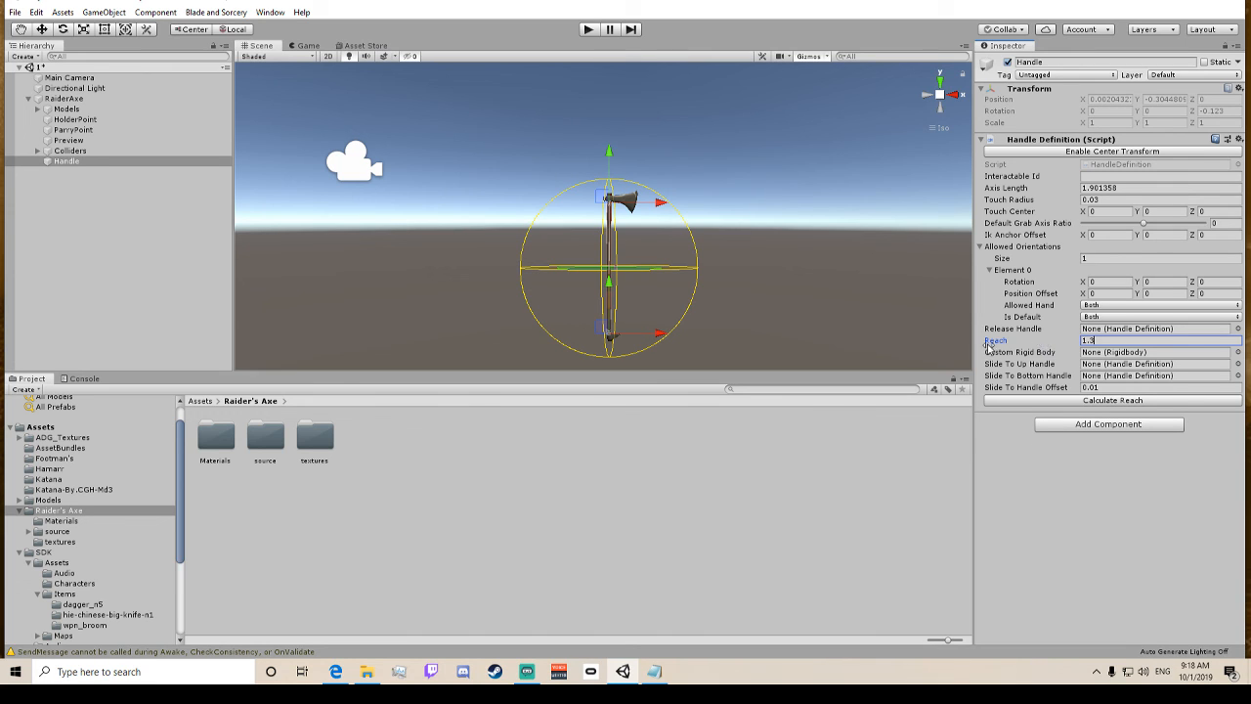
click(796, 243)
Set the size of the Handle's Allowed Orientations list to 4.
click(22, 161)
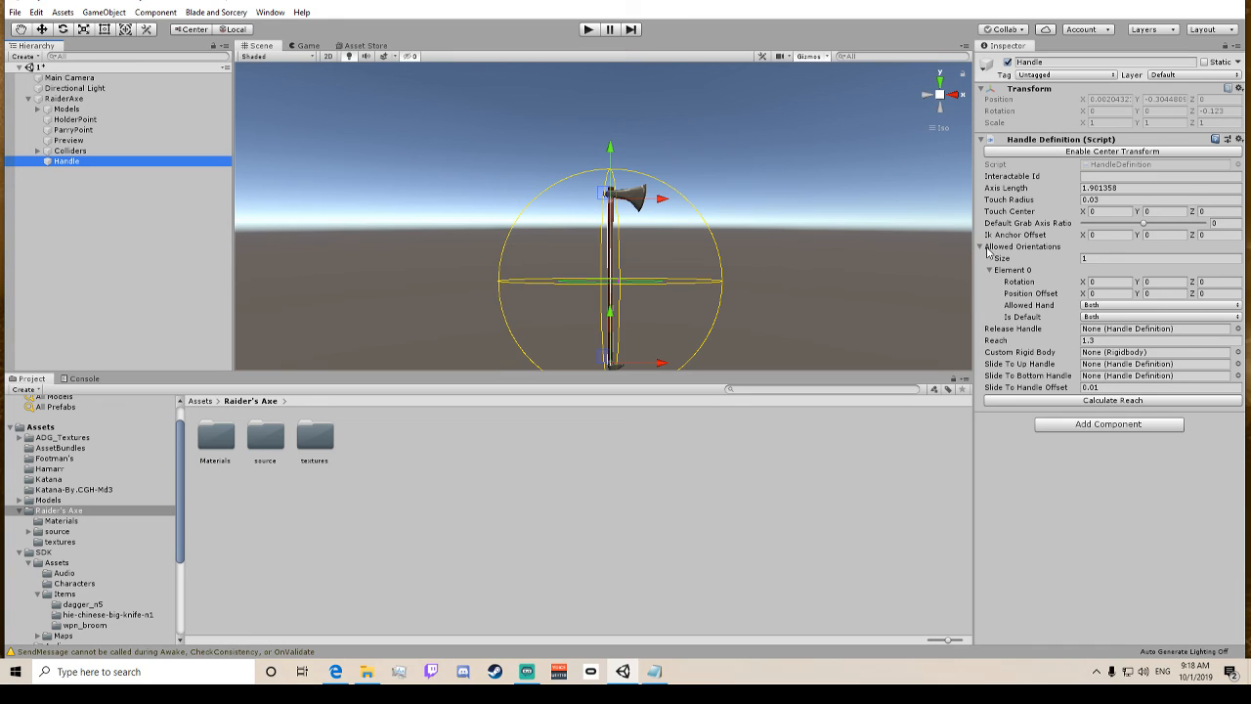
click(1085, 257)
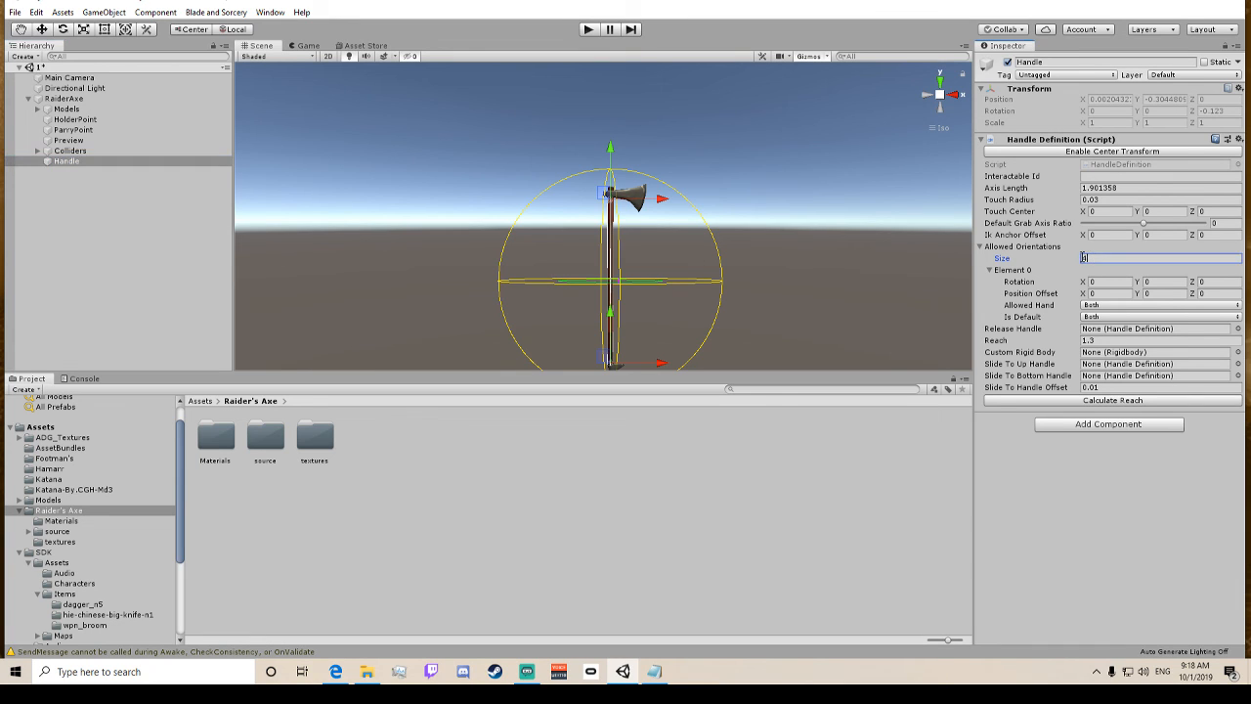
text(4)
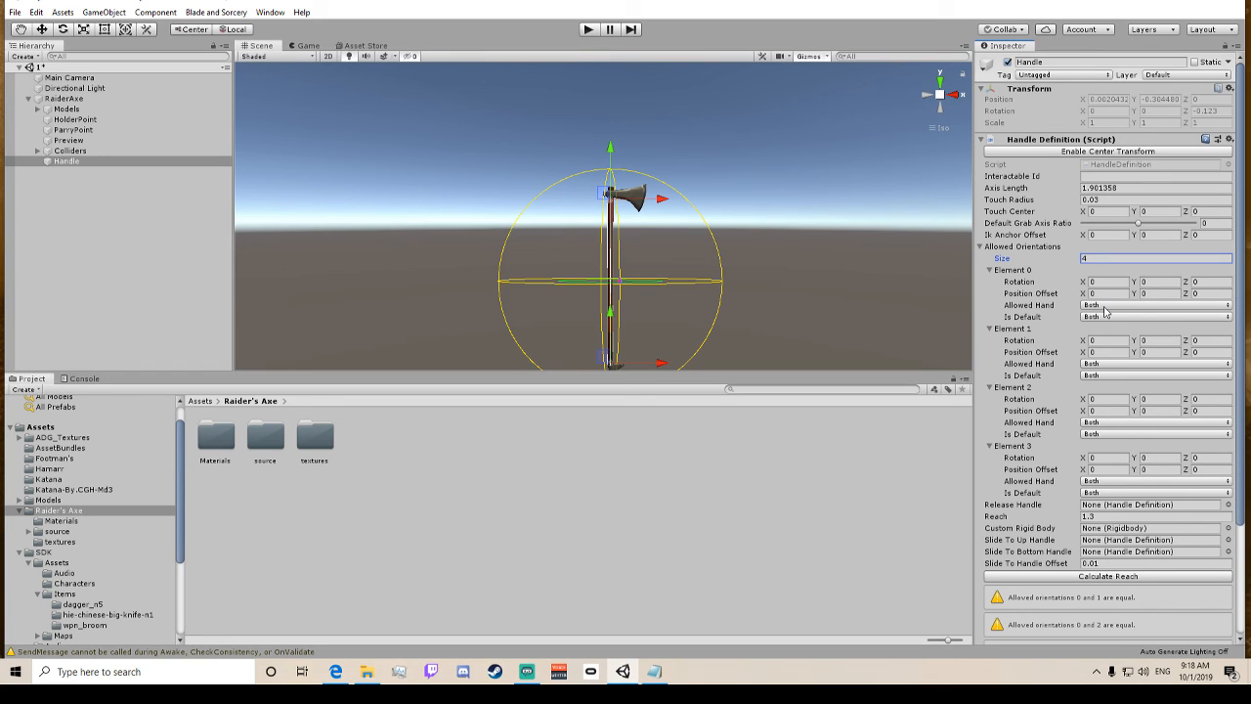
Keep Element 0 as the default orientation and set Is Default to None for Elements 1, 2 and 3.
click(1092, 316)
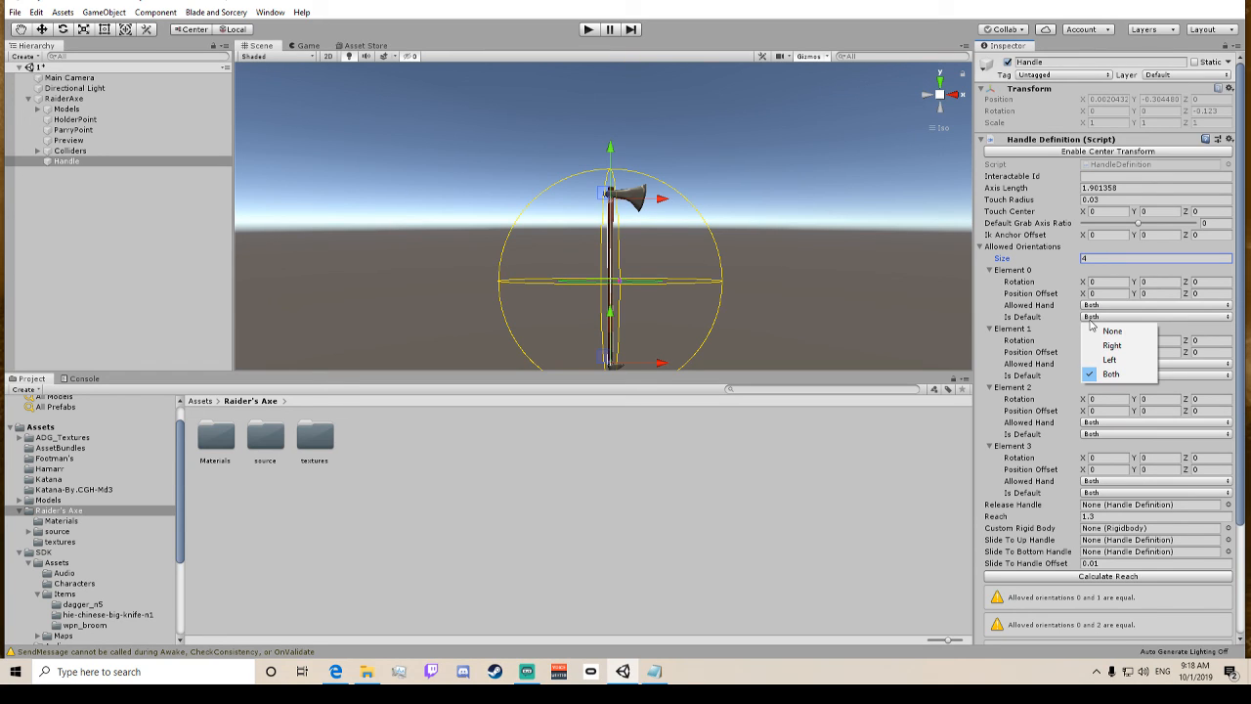
click(1092, 324)
click(990, 270)
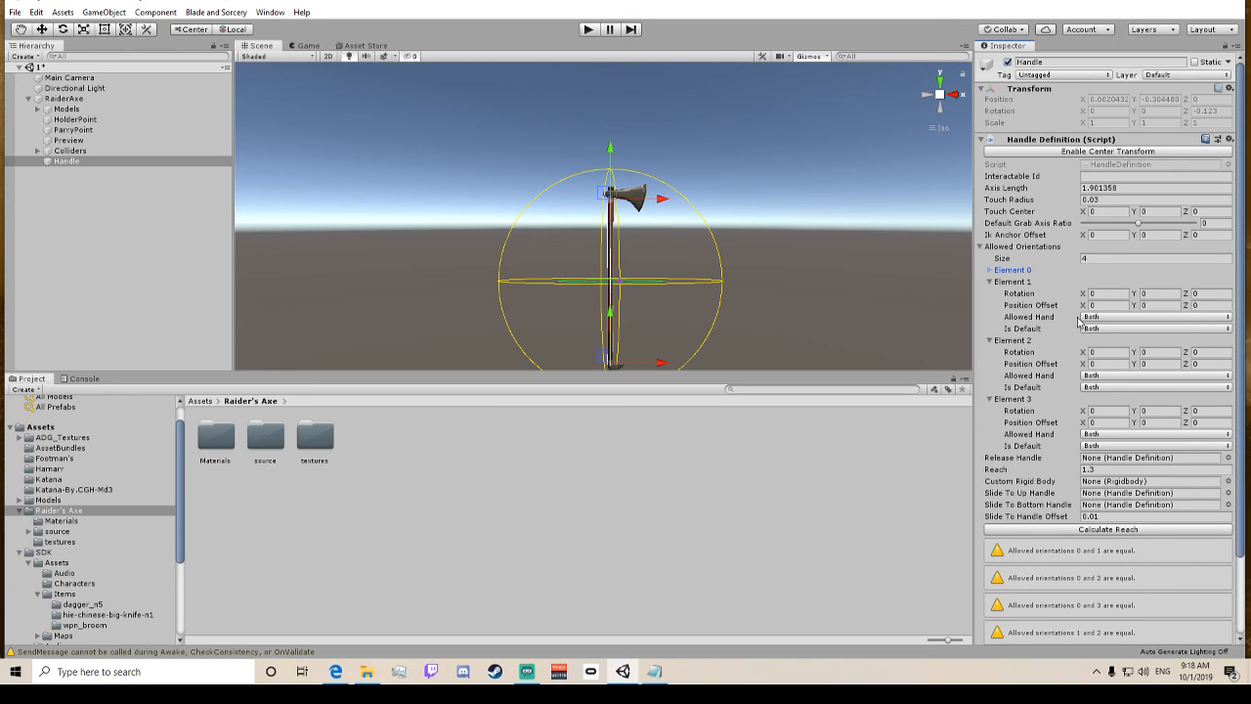
click(1122, 330)
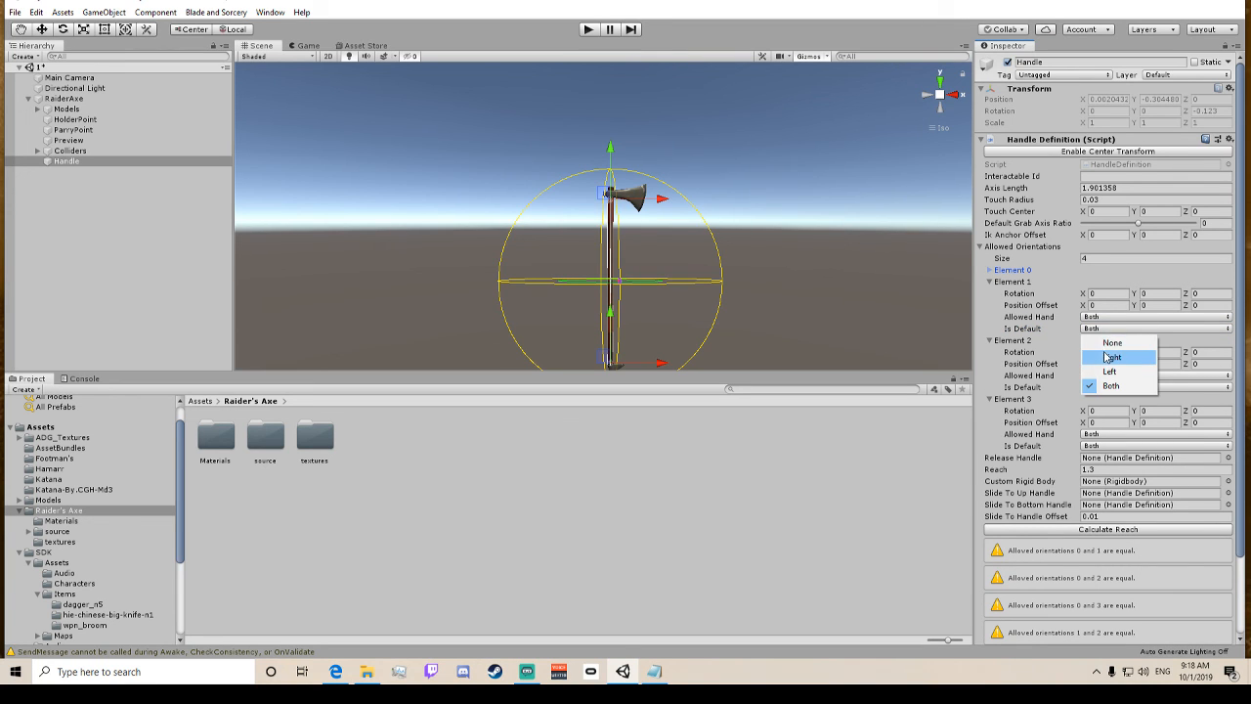
click(1112, 343)
click(1111, 389)
click(1100, 403)
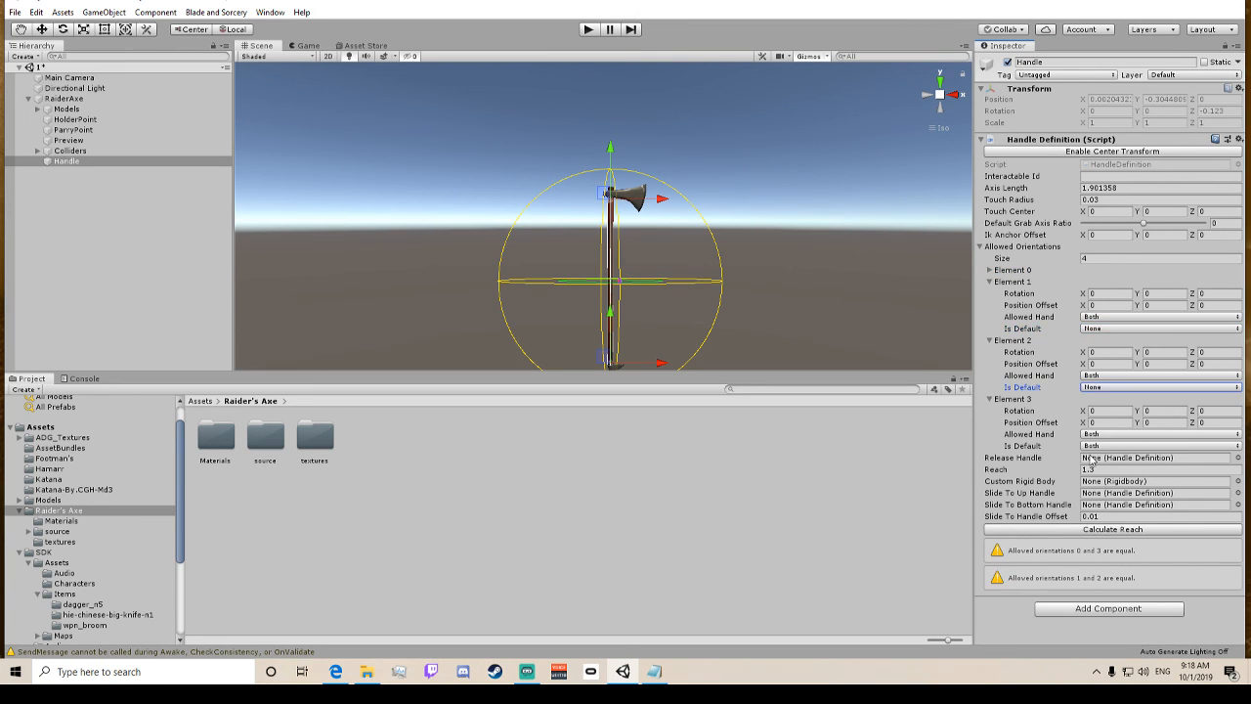
click(1101, 446)
click(1105, 452)
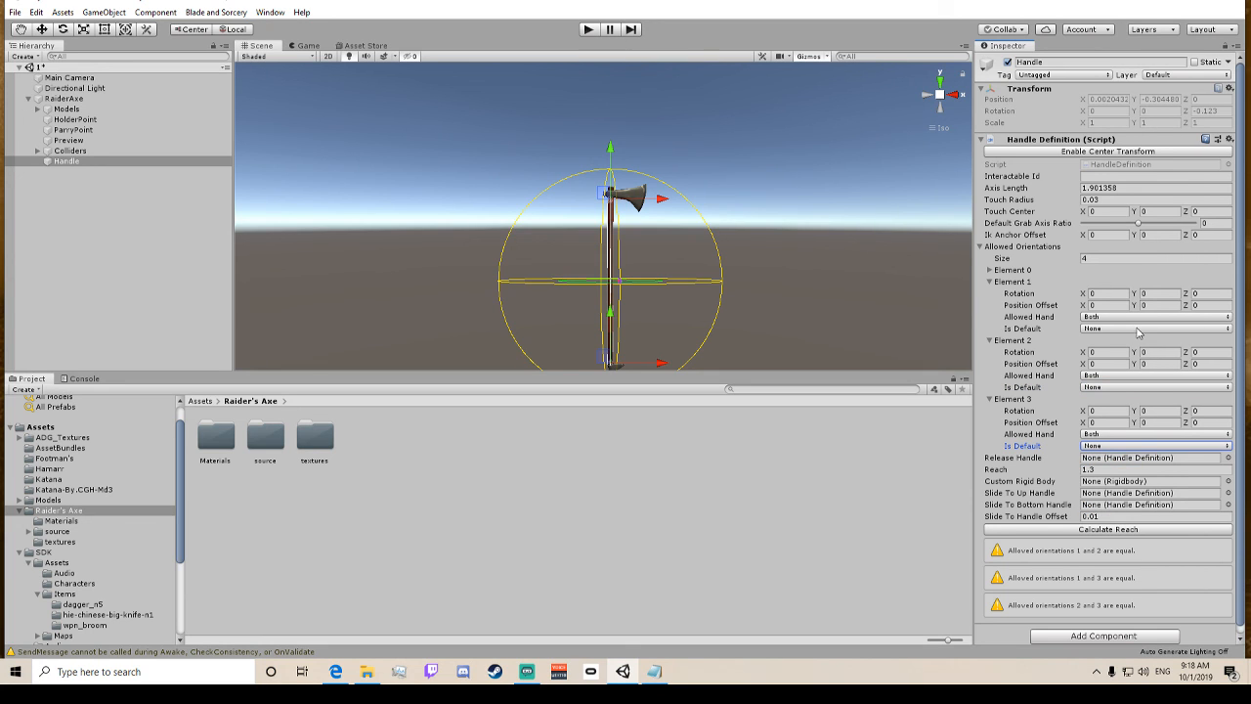
Set the orientation rotations to Y 180 for Element 1, Z 180 for Element 2, and Y 180 and Z 180 for Element 3.
click(1154, 294)
text(180)
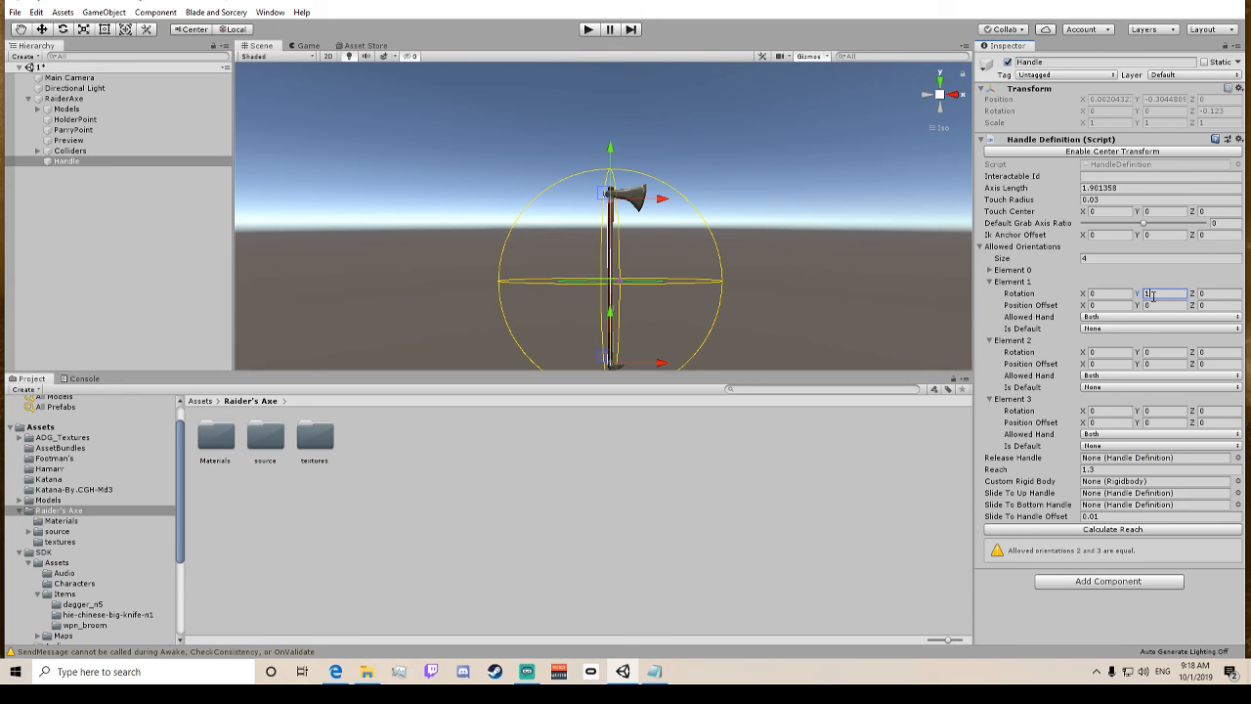
click(1213, 351)
text(180)
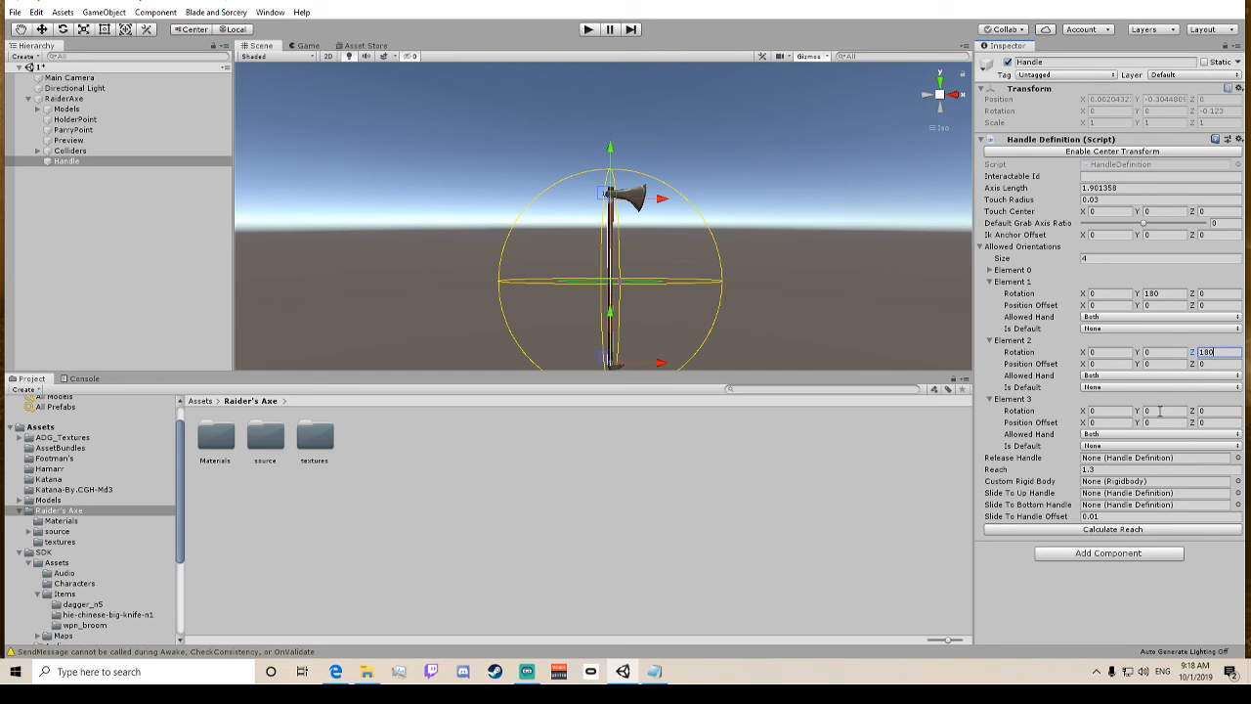
click(1159, 412)
text(180)
key(Tab)
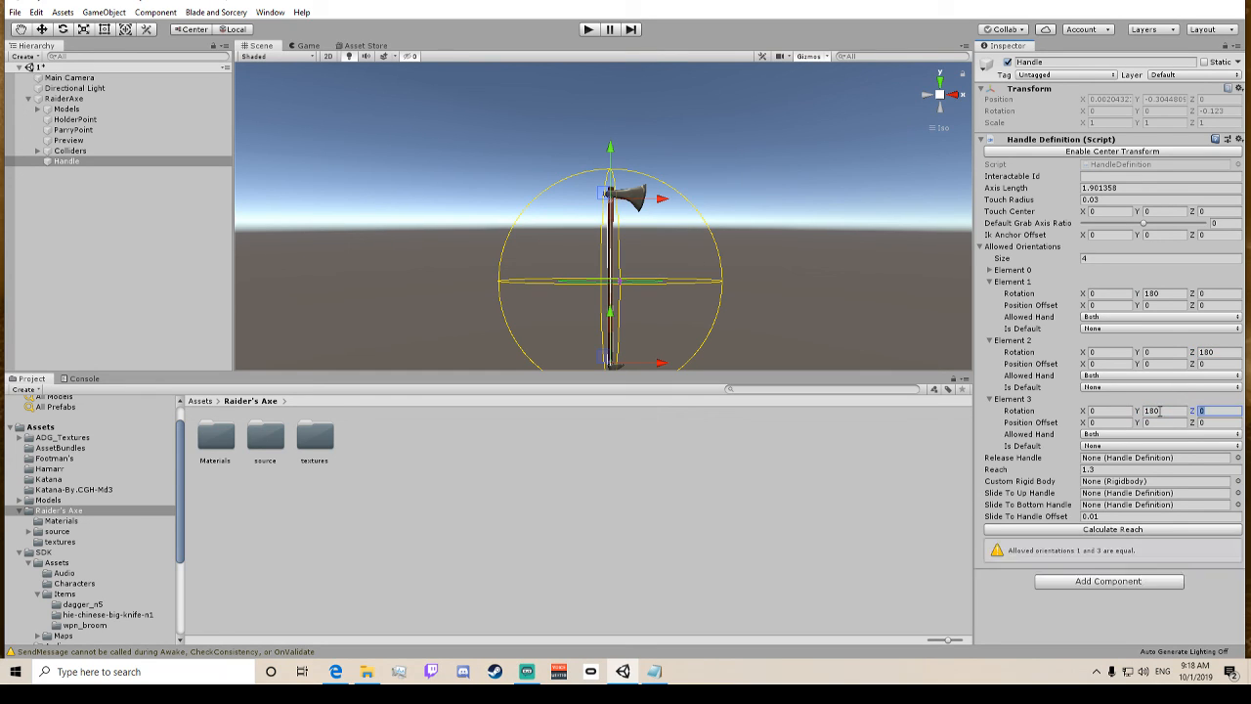
text(18)
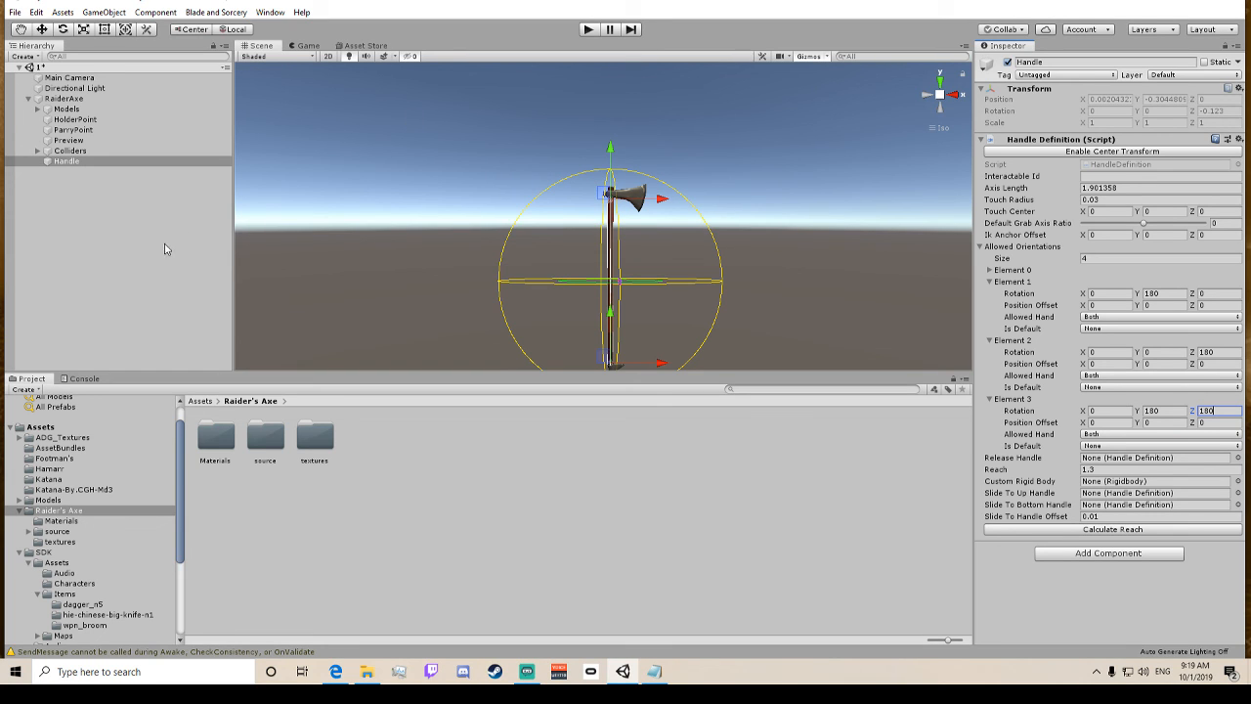
Create an empty child object under RaiderAxe and name it FlyRef.
scroll(651, 234, up, 3)
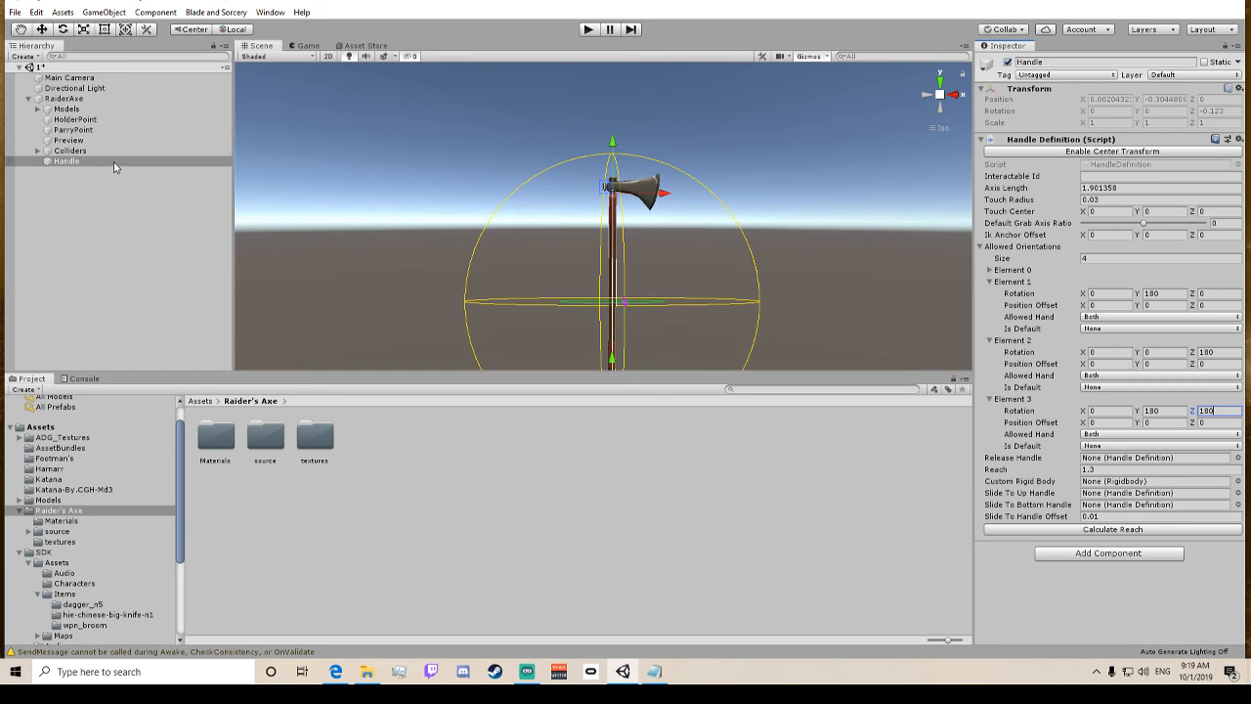
click(69, 102)
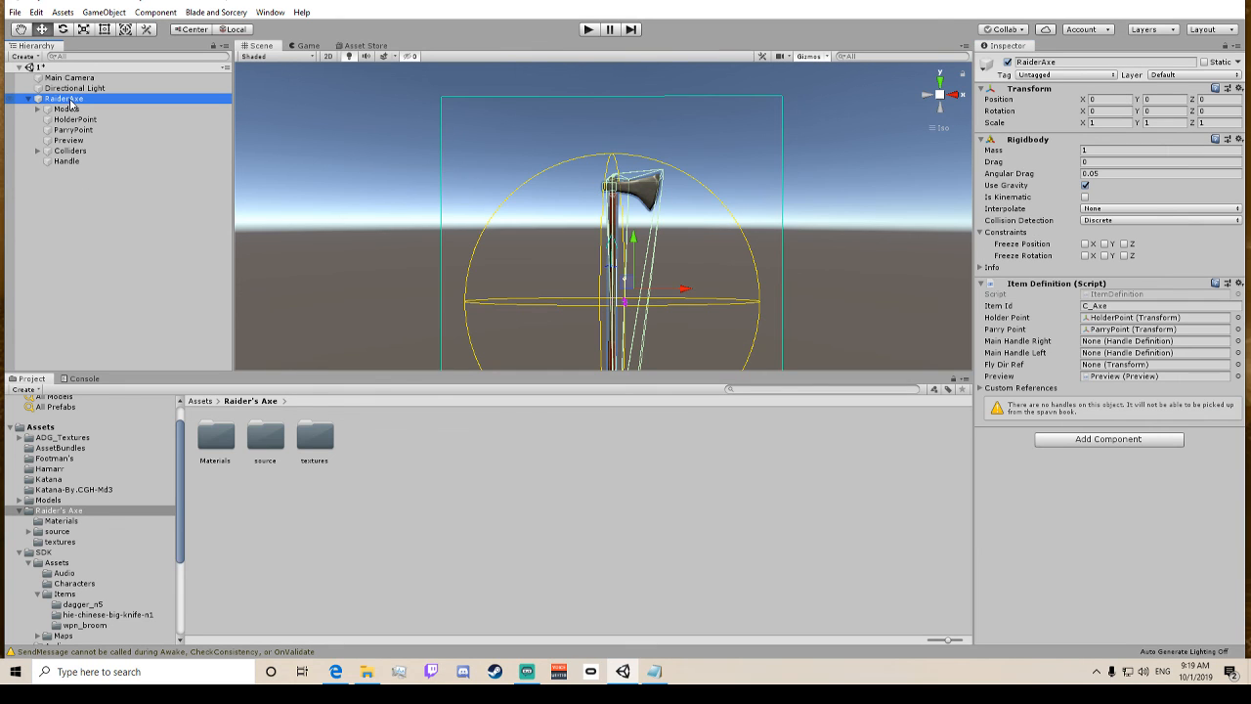
right_click(70, 104)
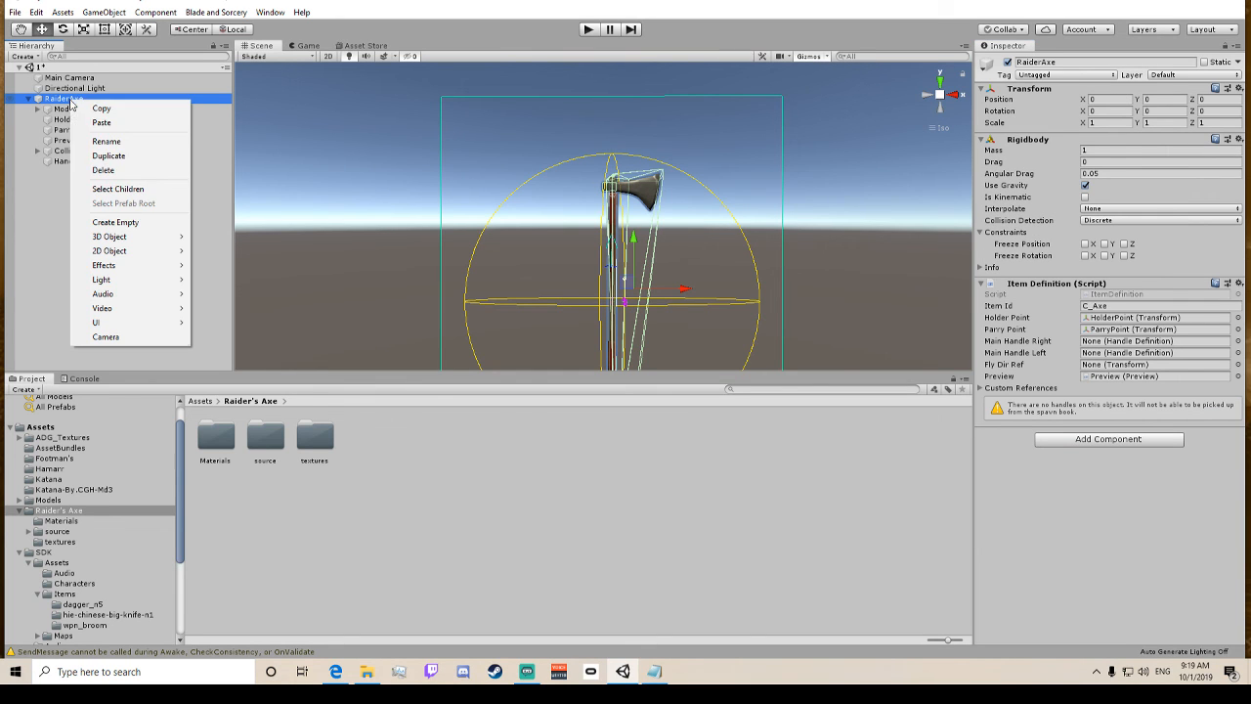
click(118, 223)
key(F2)
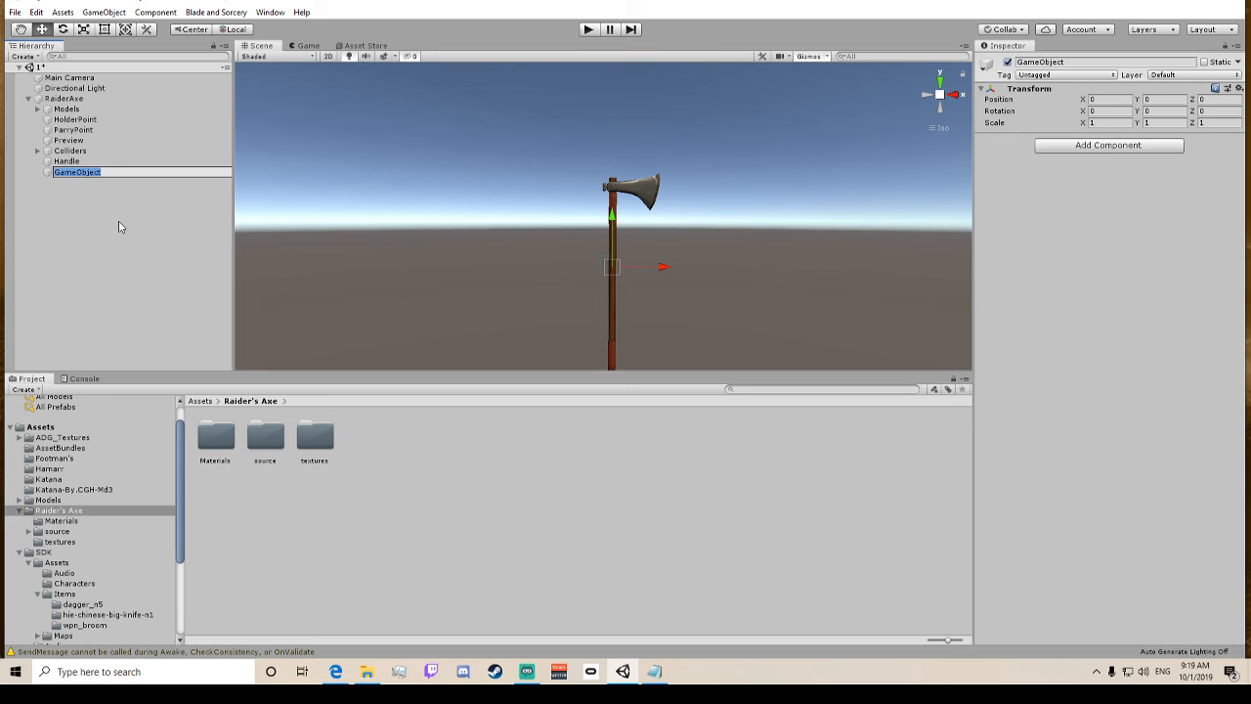
text(FlyRef)
key(Return)
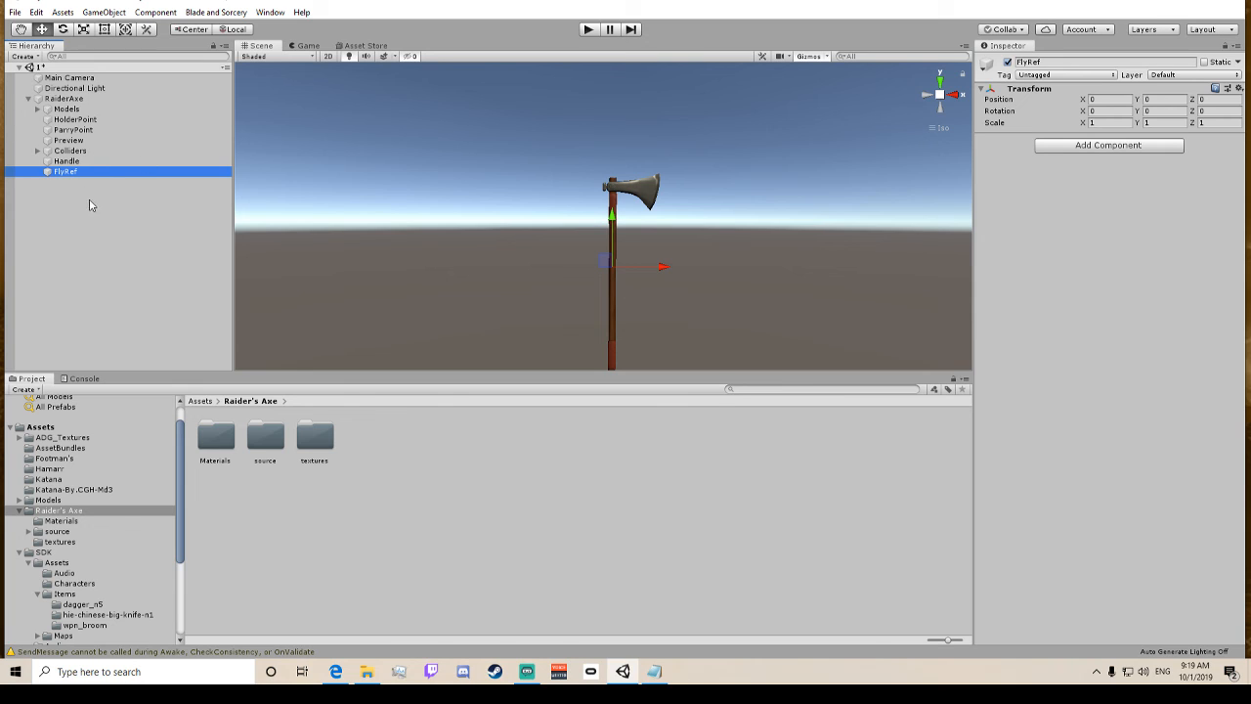
click(1131, 148)
text(fly)
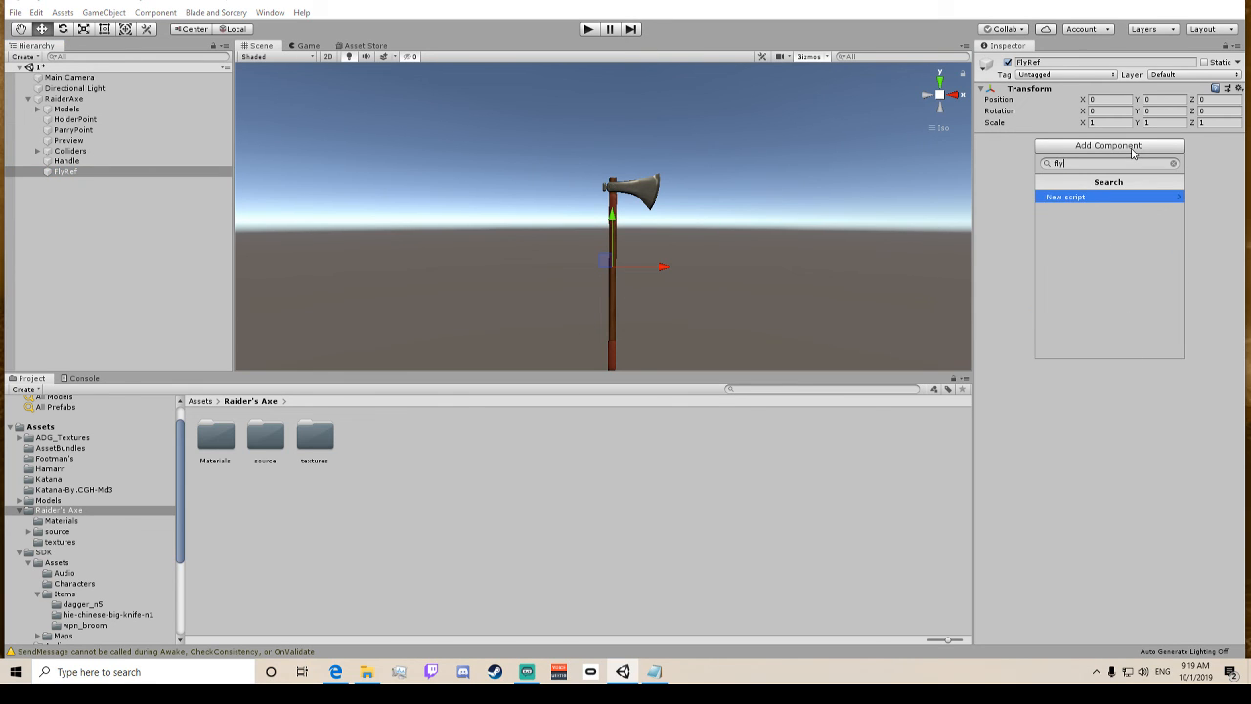
key(BackSpace)
key(BackSpace)
key(BackSpace)
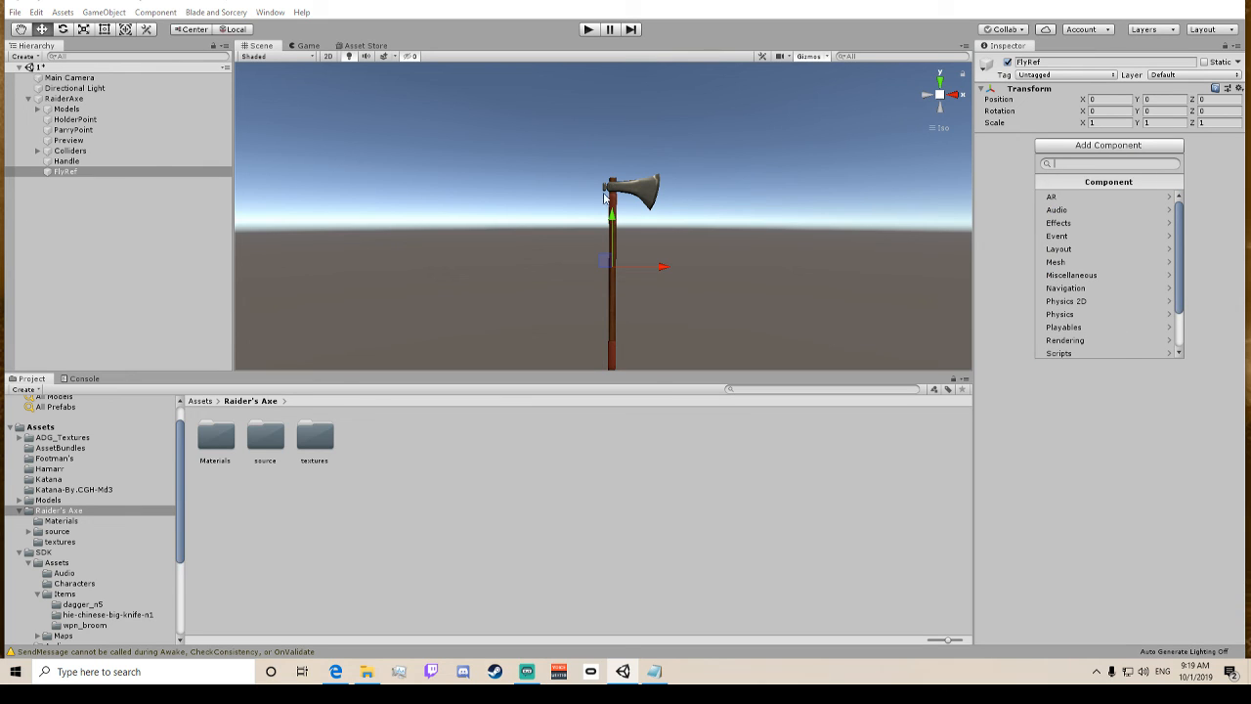
click(604, 221)
Move FlyRef to the axe blade's edge at about X 0.368, Y 0.682 and set its Y rotation to 90.
drag(604, 221, 608, 145)
drag(657, 187, 698, 182)
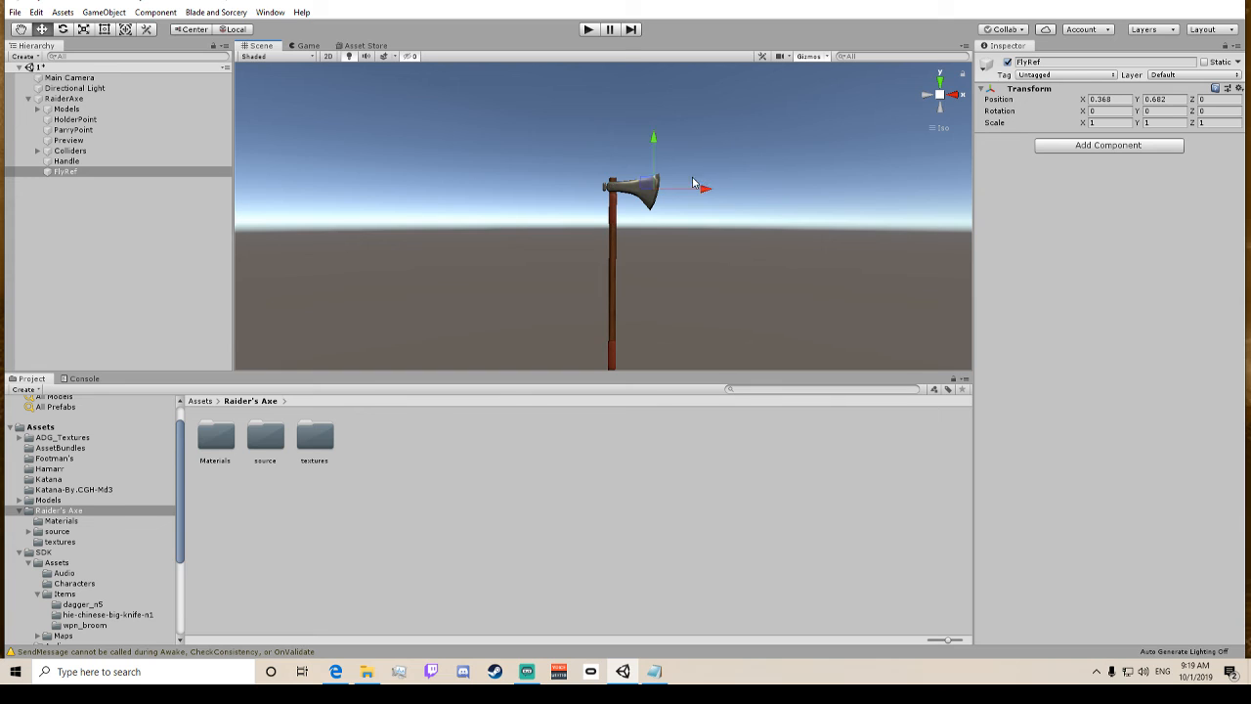
right_drag(698, 182, 183, 214)
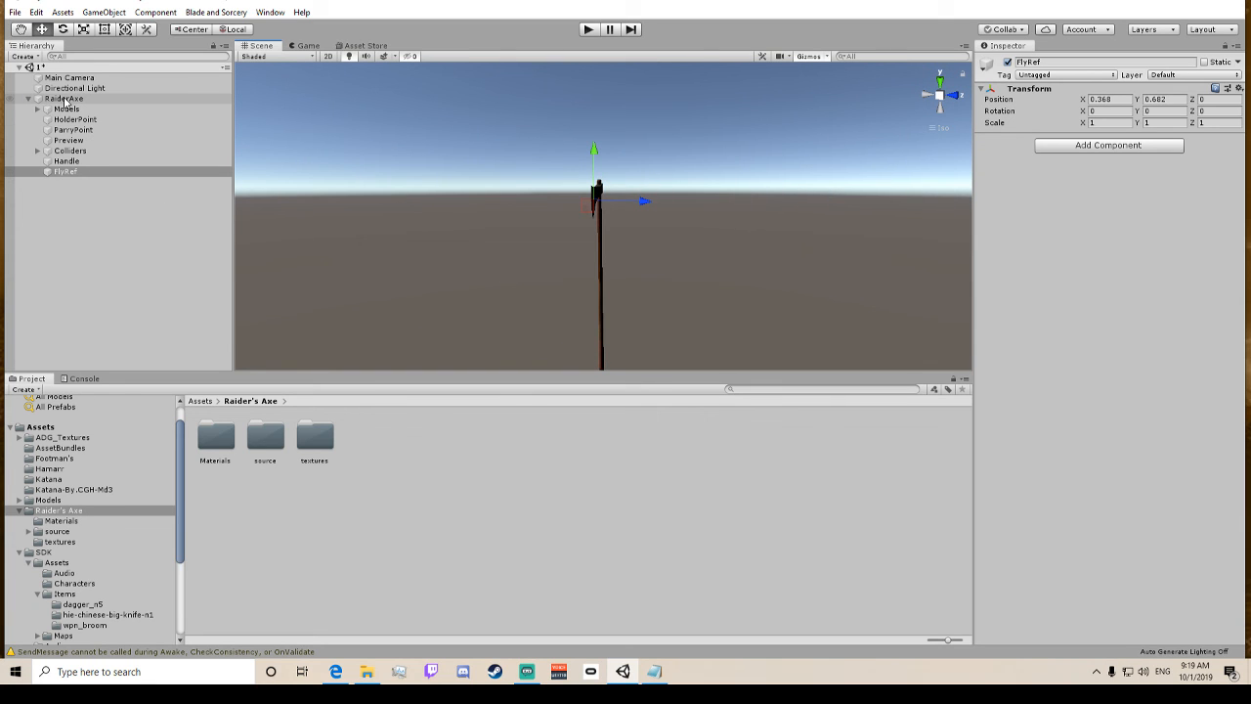
click(1157, 110)
text(90)
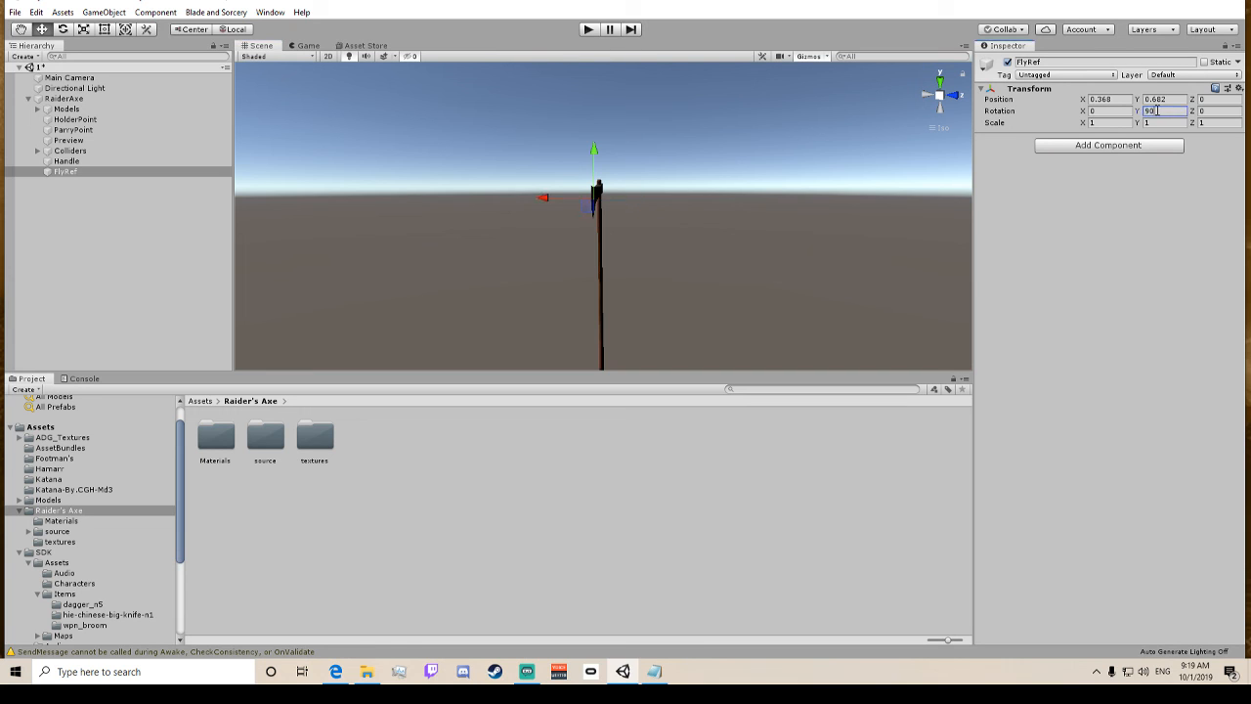
click(69, 99)
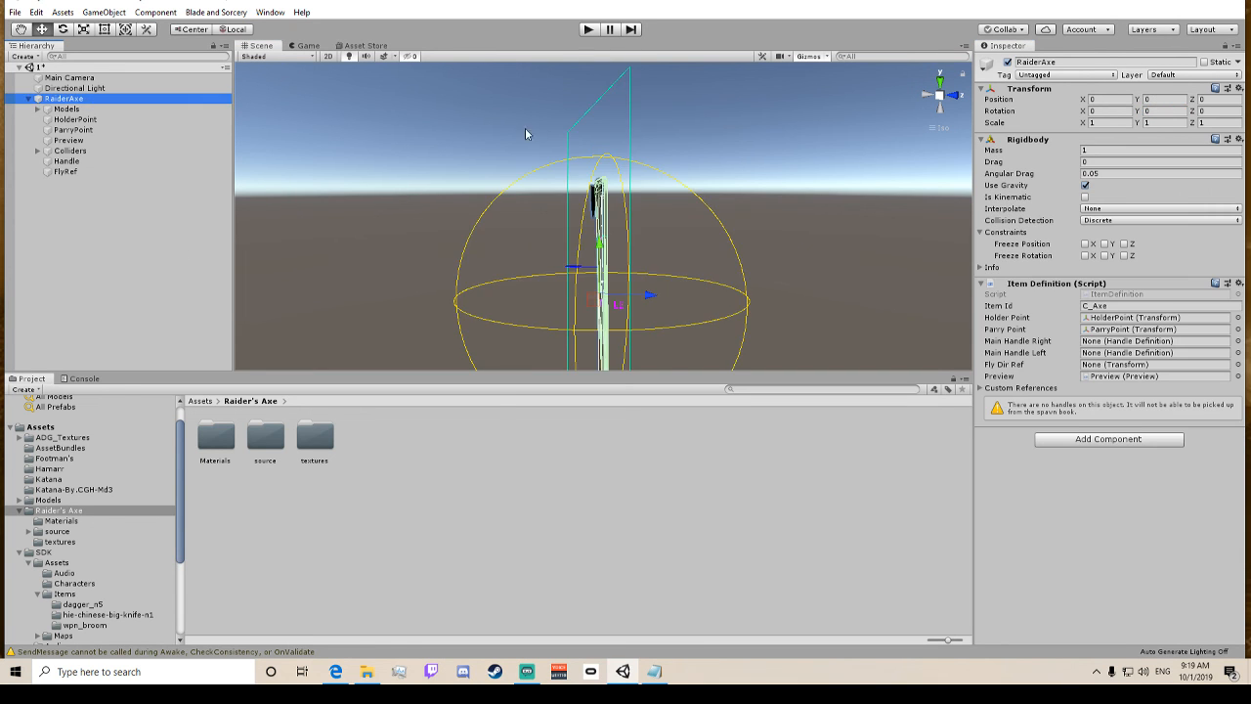
alt+drag(525, 134, 640, 183)
click(78, 172)
alt+click(637, 131)
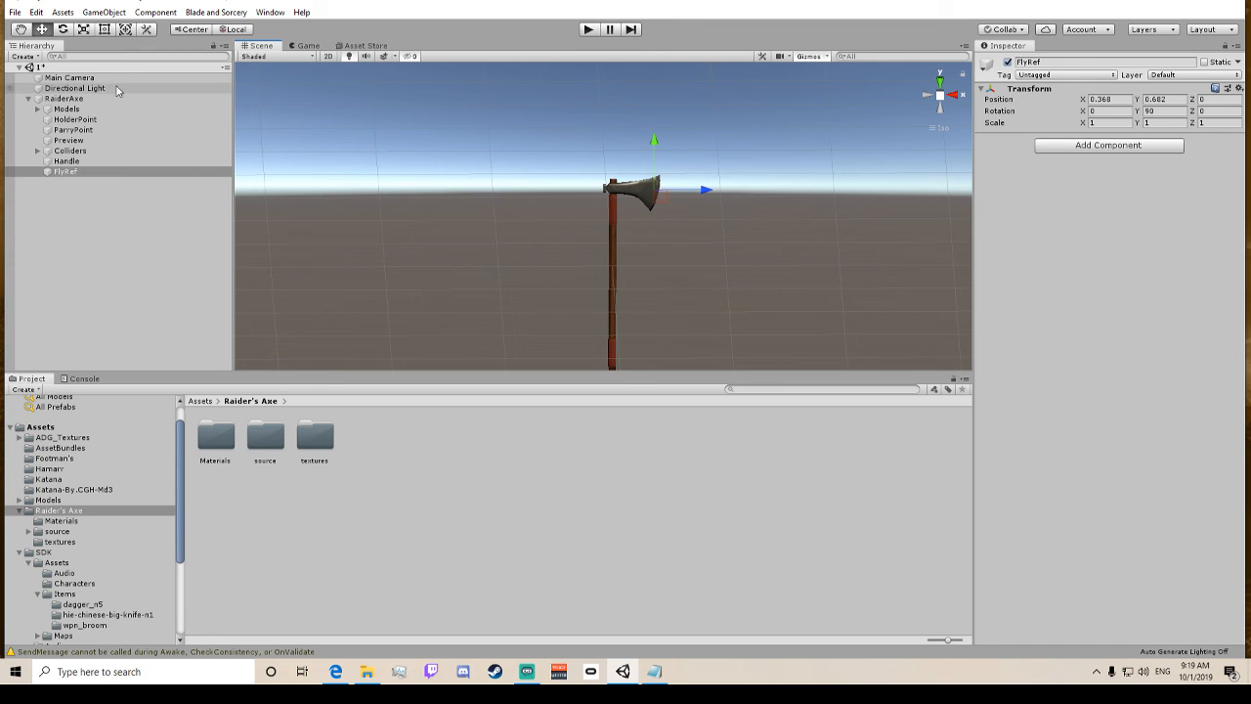
Assign FlyRef as RaiderAxe's Fly Dir Ref and Handle as both Main Handle Right and Main Handle Left.
click(64, 98)
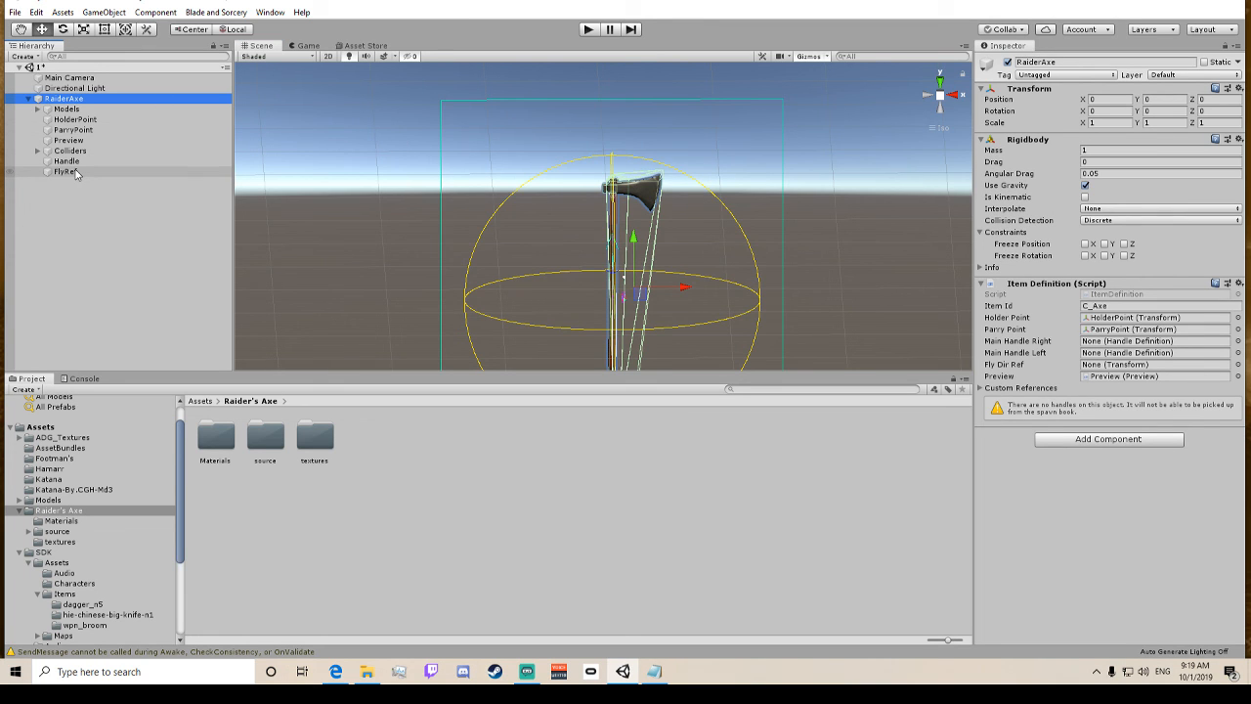
drag(74, 173, 1144, 368)
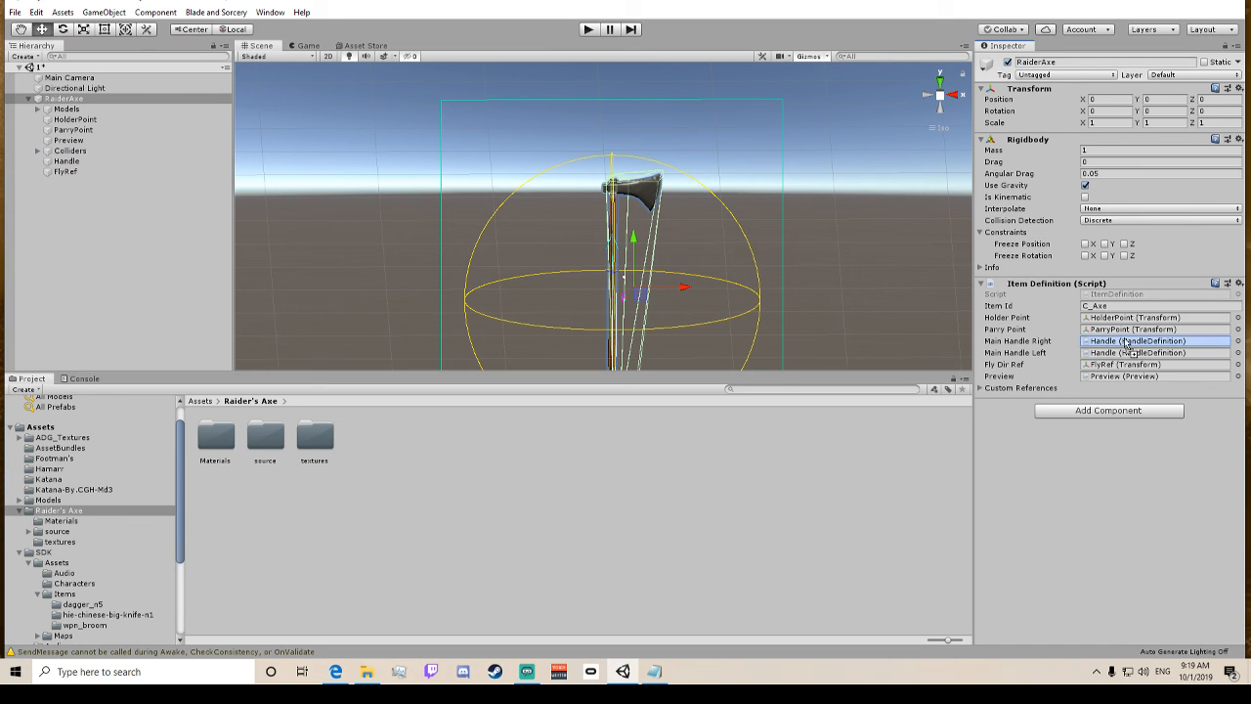
Delete the FlyRef object from RaiderAxe.
click(82, 173)
key(Delete)
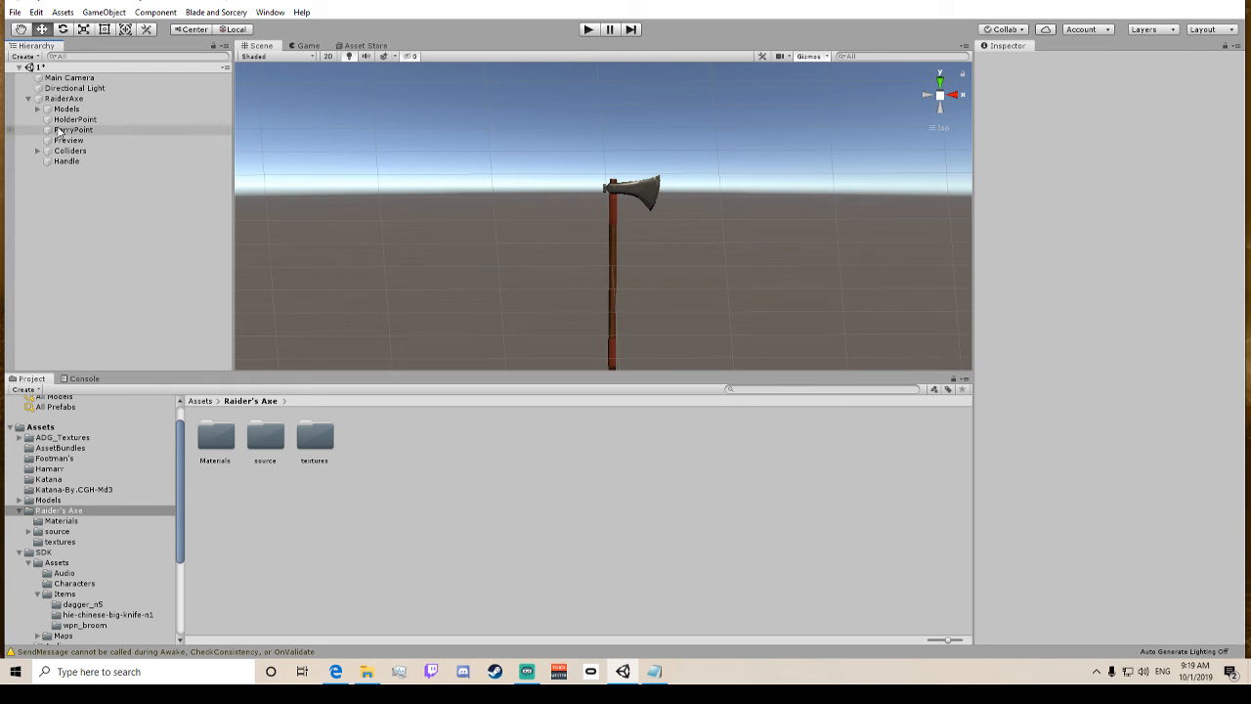
click(72, 101)
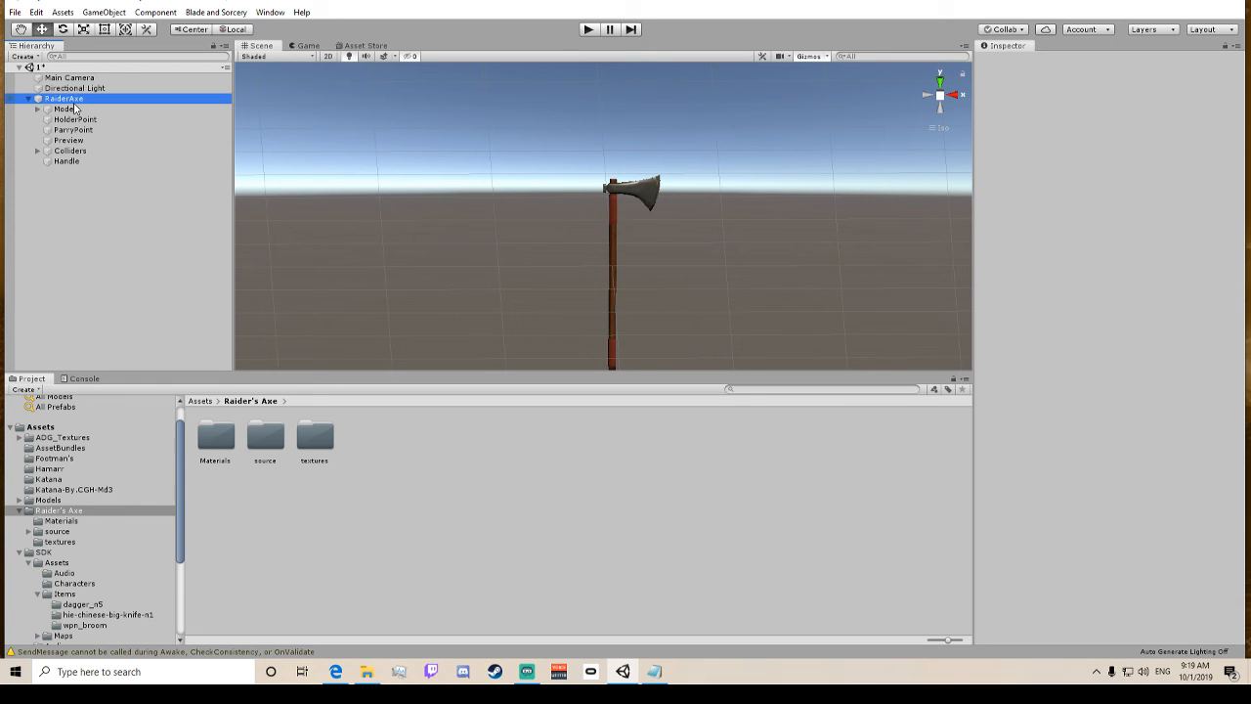
click(92, 164)
Create an empty child object named Whoosh under RaiderAxe and add the Whoosh Point script to it.
click(136, 101)
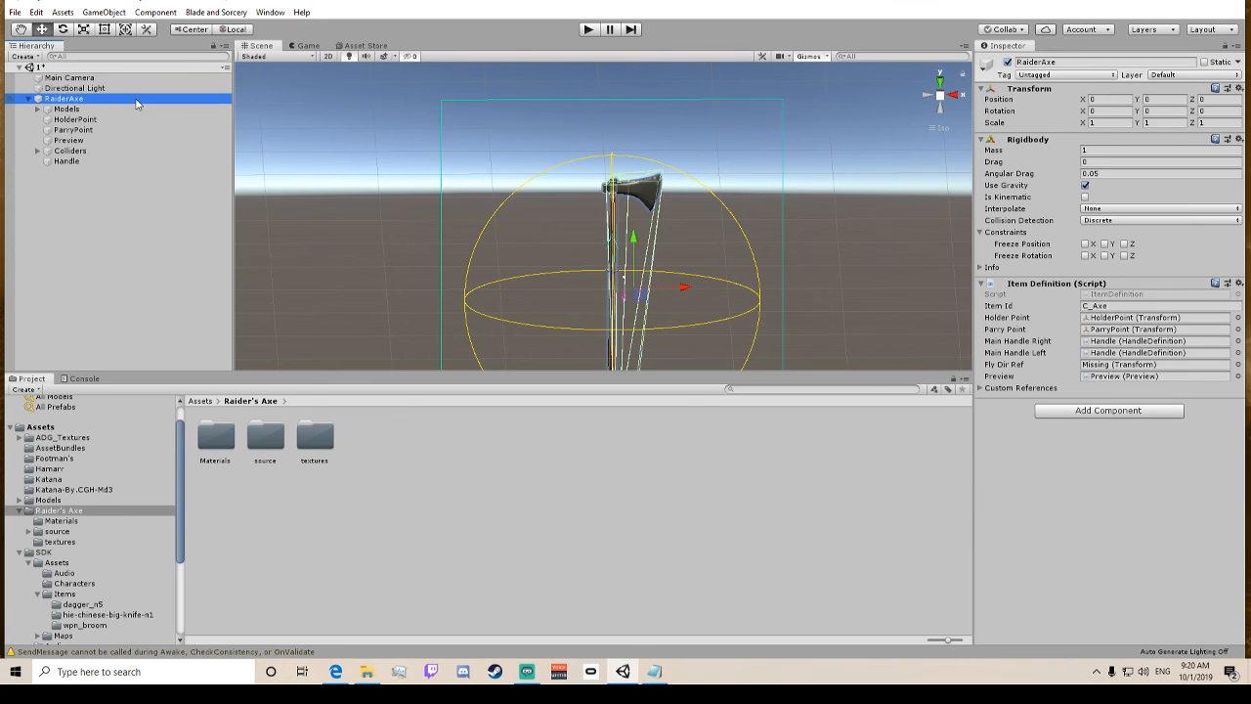
right_click(136, 102)
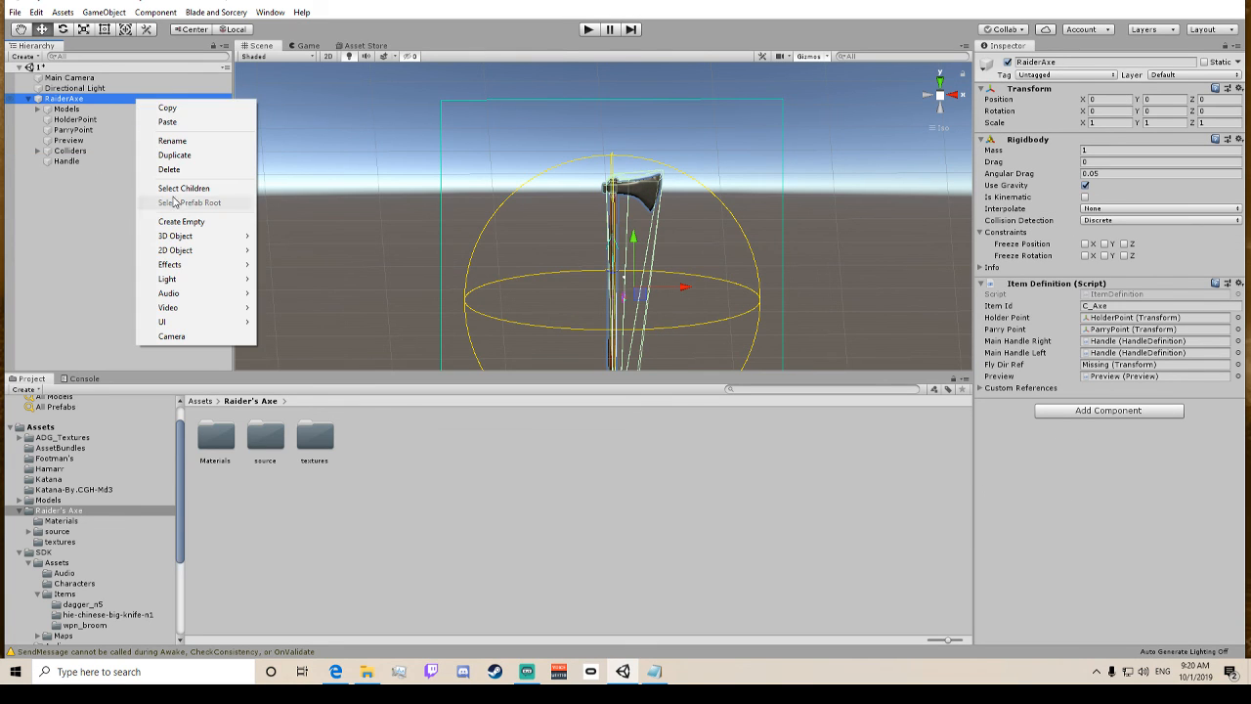
click(190, 222)
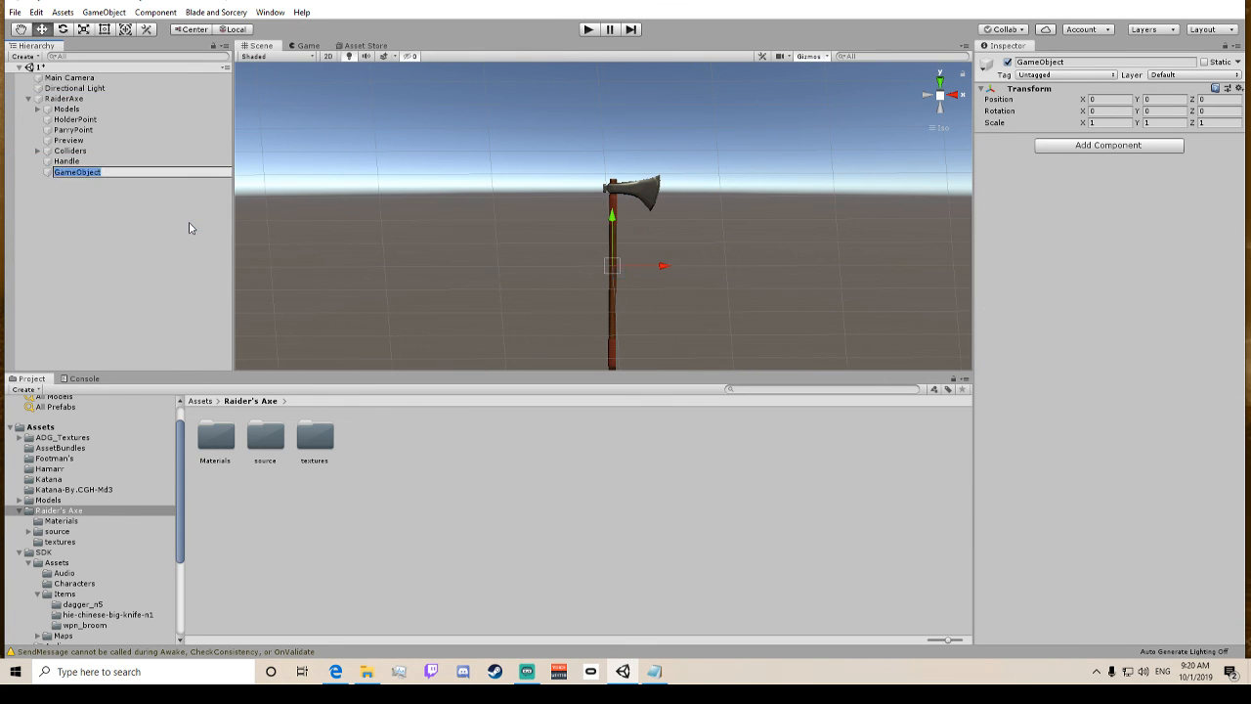
text(Whoosh)
key(Return)
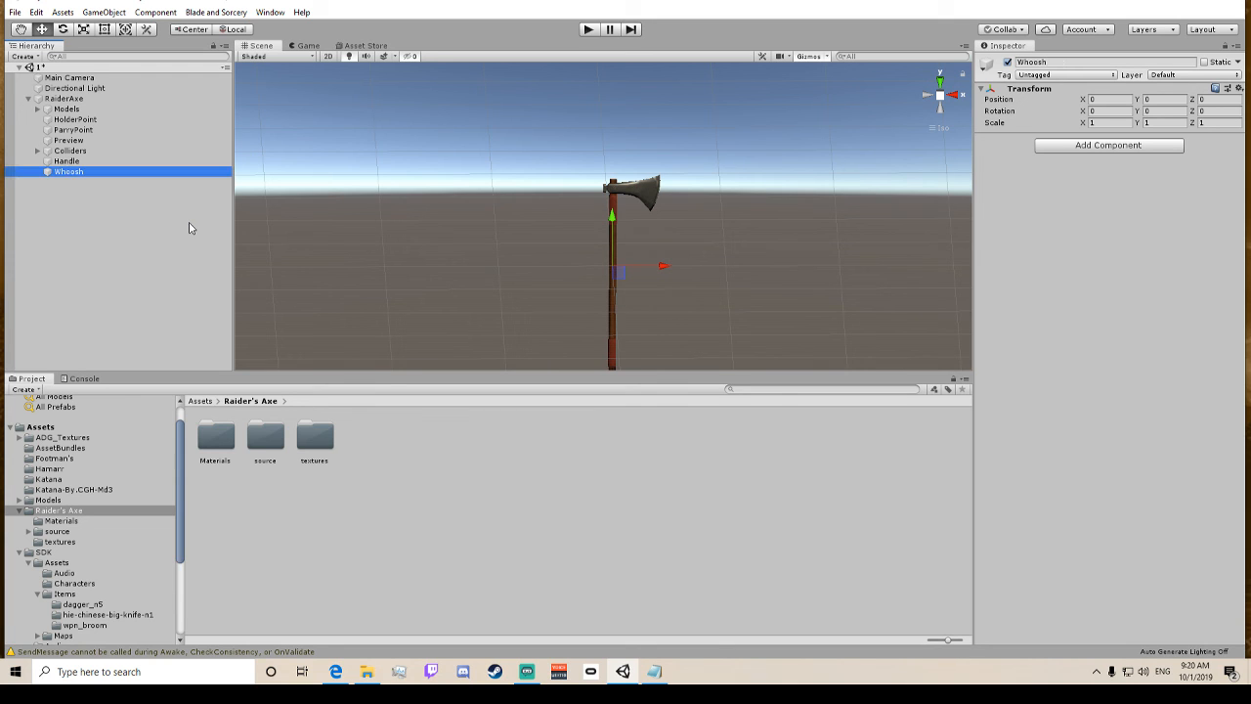
click(1082, 149)
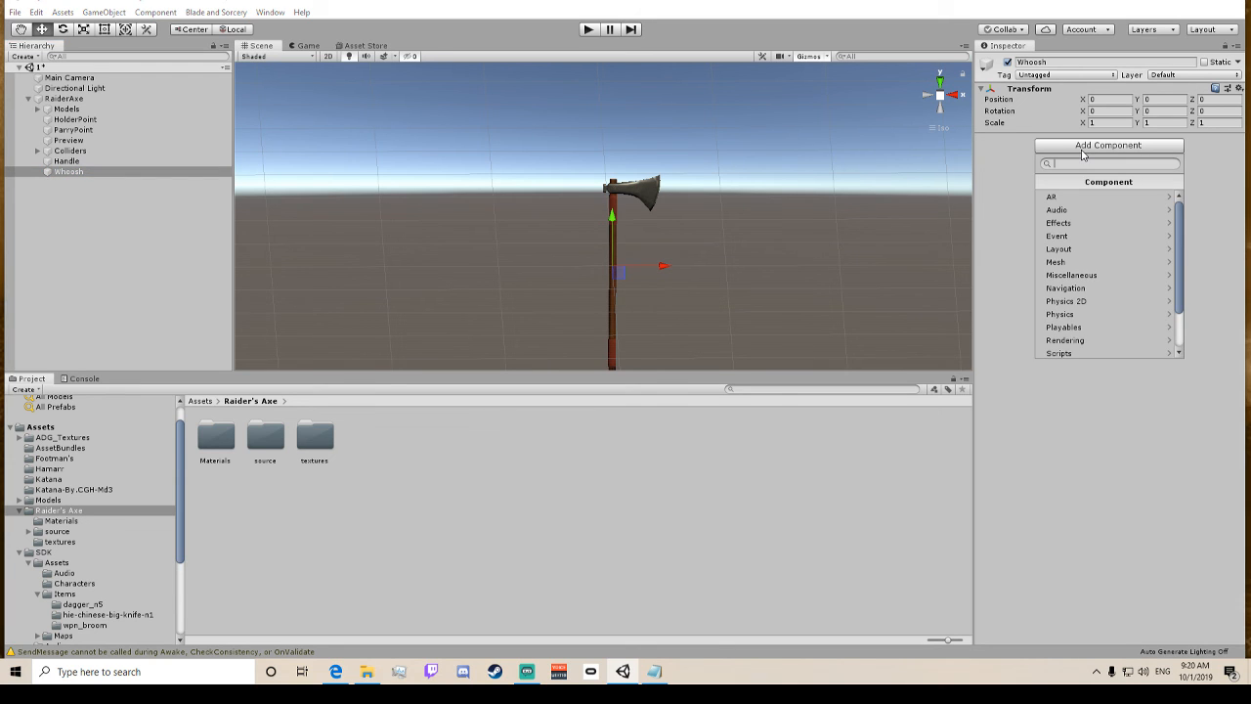
text(whoosh)
key(Return)
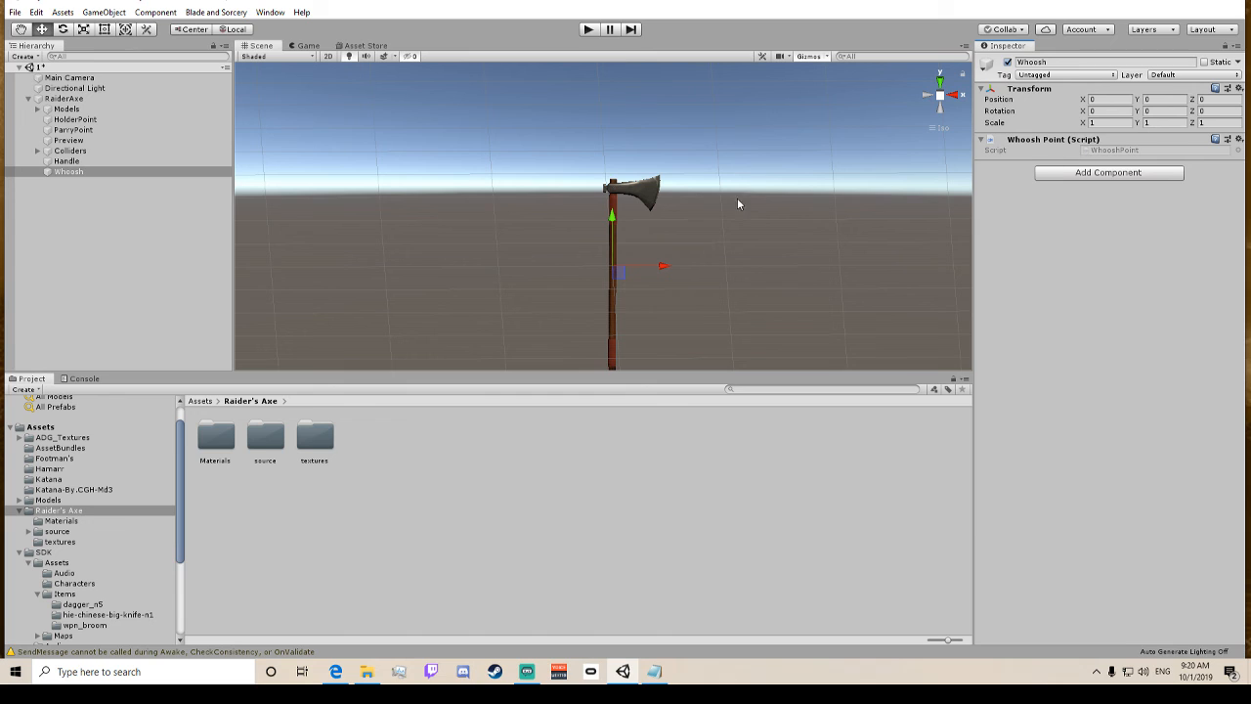
Move Whoosh to the axe blade's edge at about X 0.378, Y 0.649 and set its Y rotation to 90.
drag(613, 216, 629, 138)
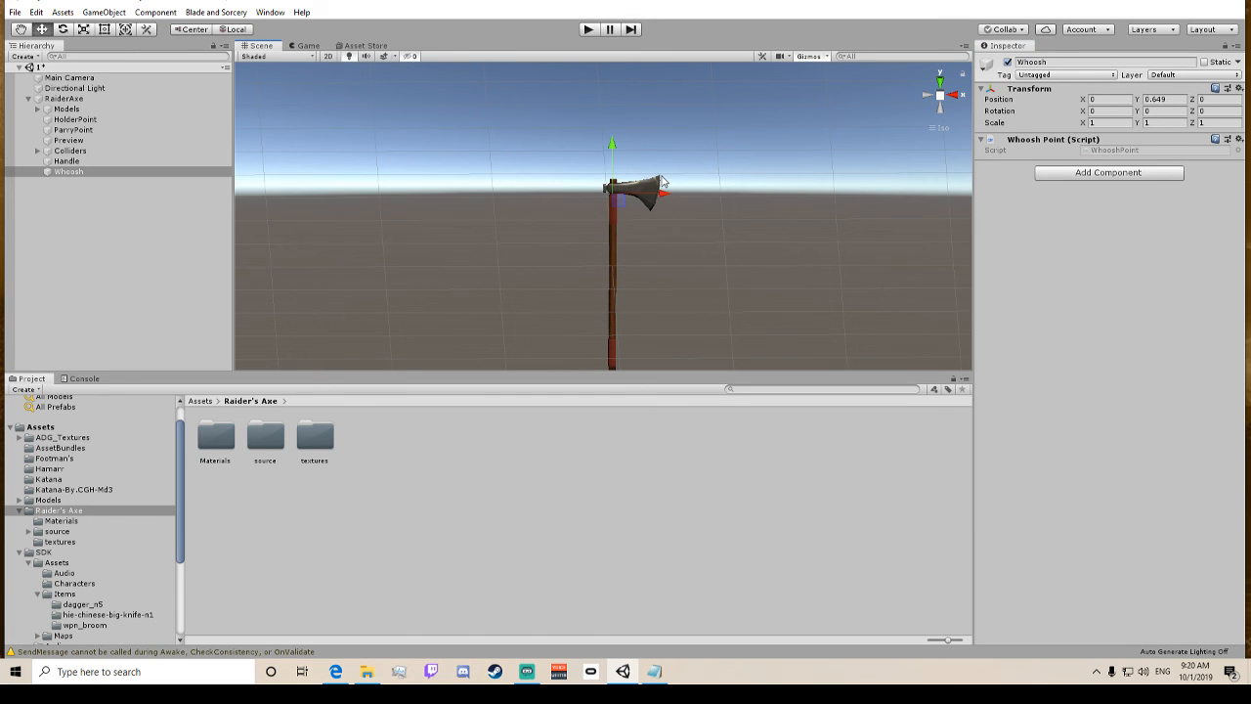
drag(664, 194, 706, 191)
click(1154, 111)
text(90)
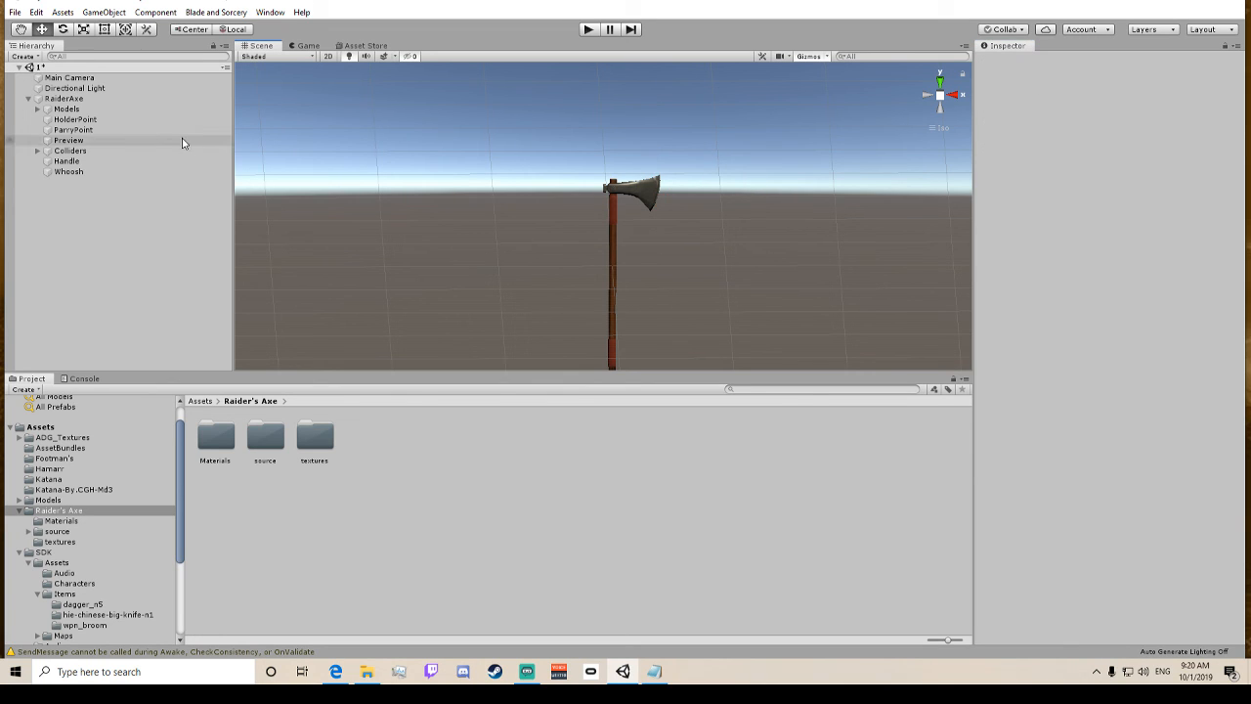
click(79, 173)
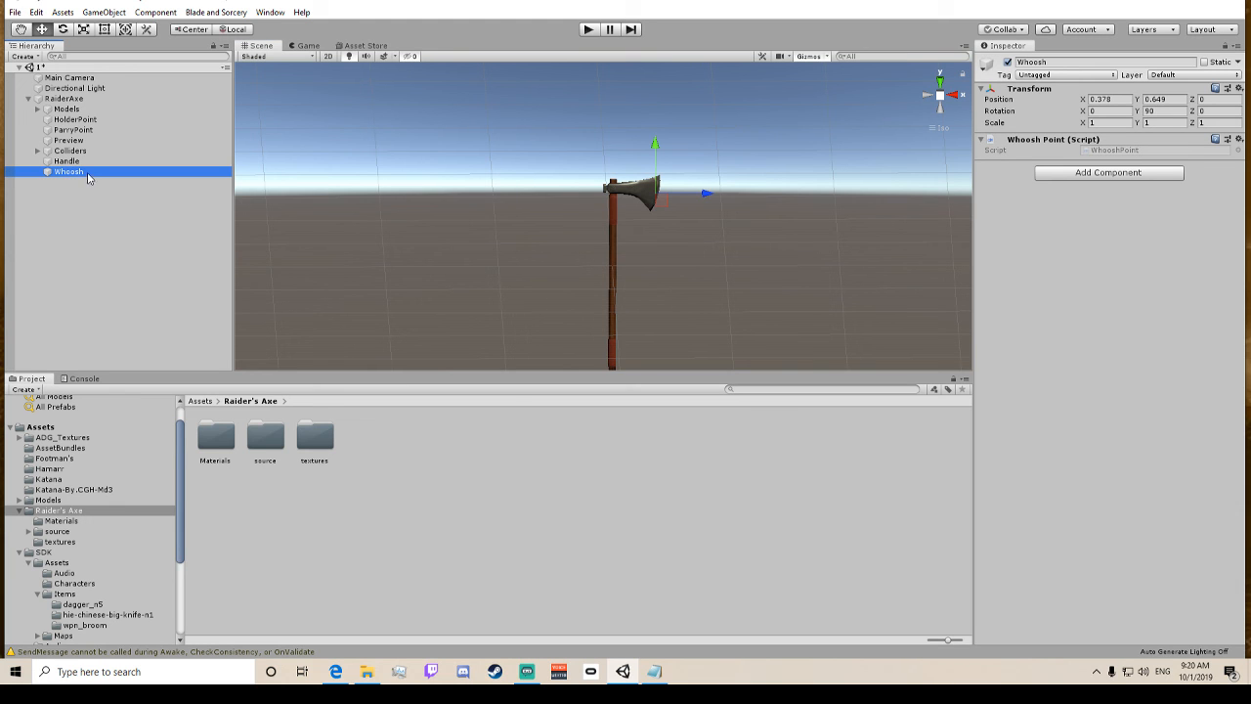
click(68, 100)
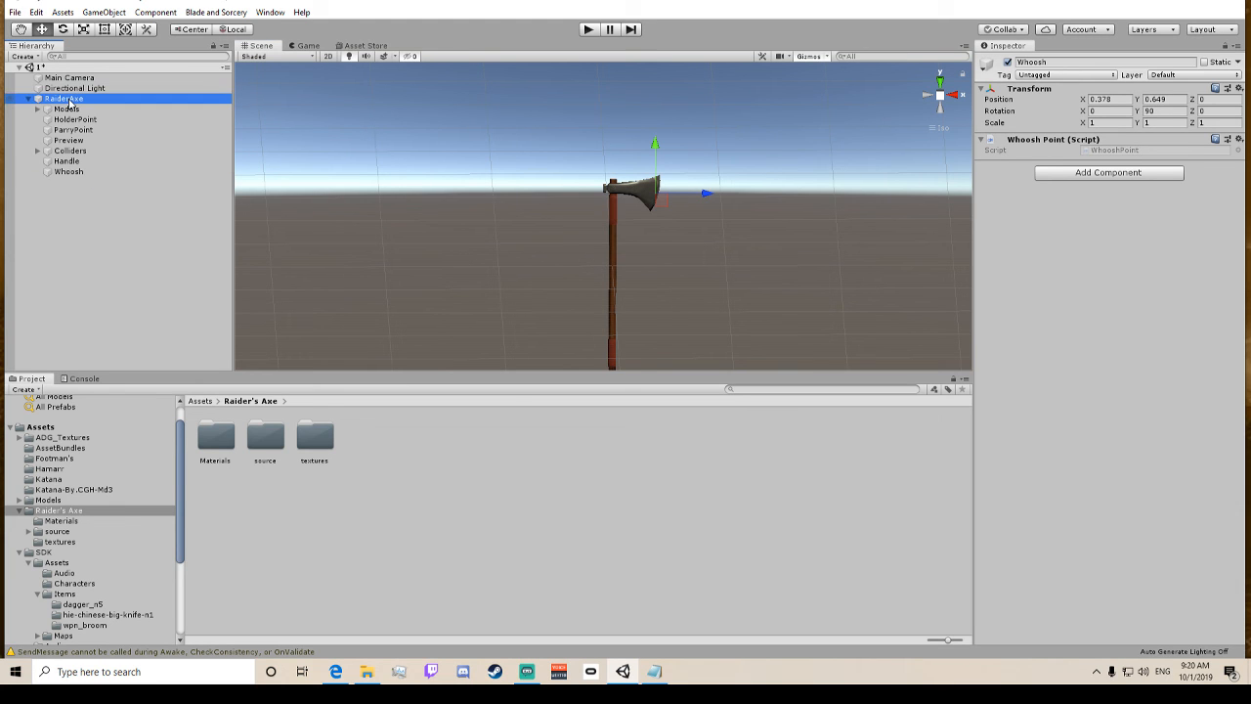
Create an empty child object named ParryDef under RaiderAxe.
right_click(68, 100)
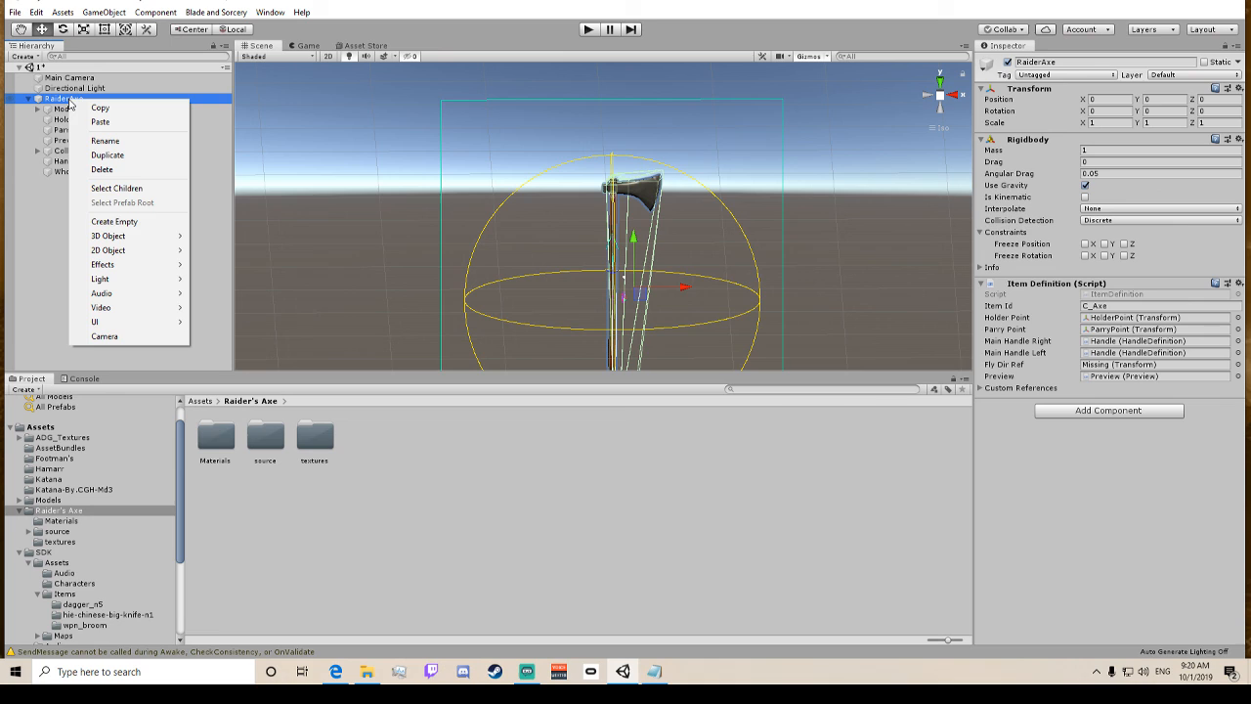
click(114, 222)
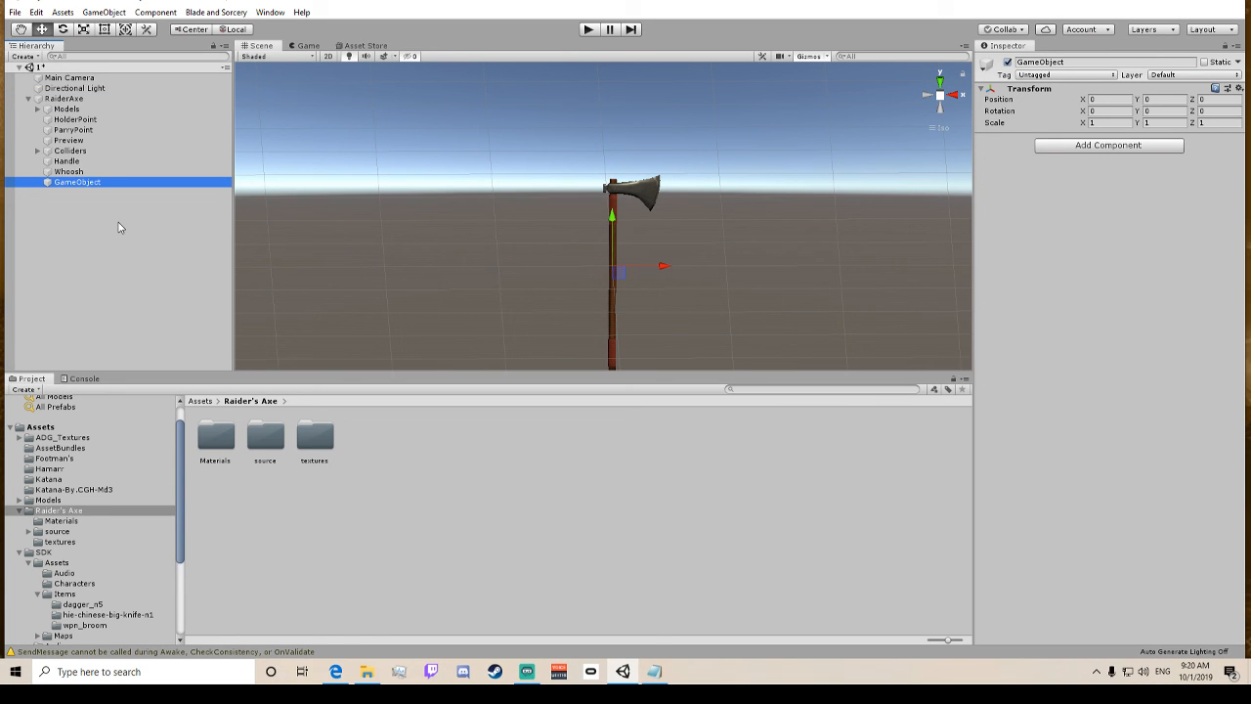
key(F2)
text(ParryD)
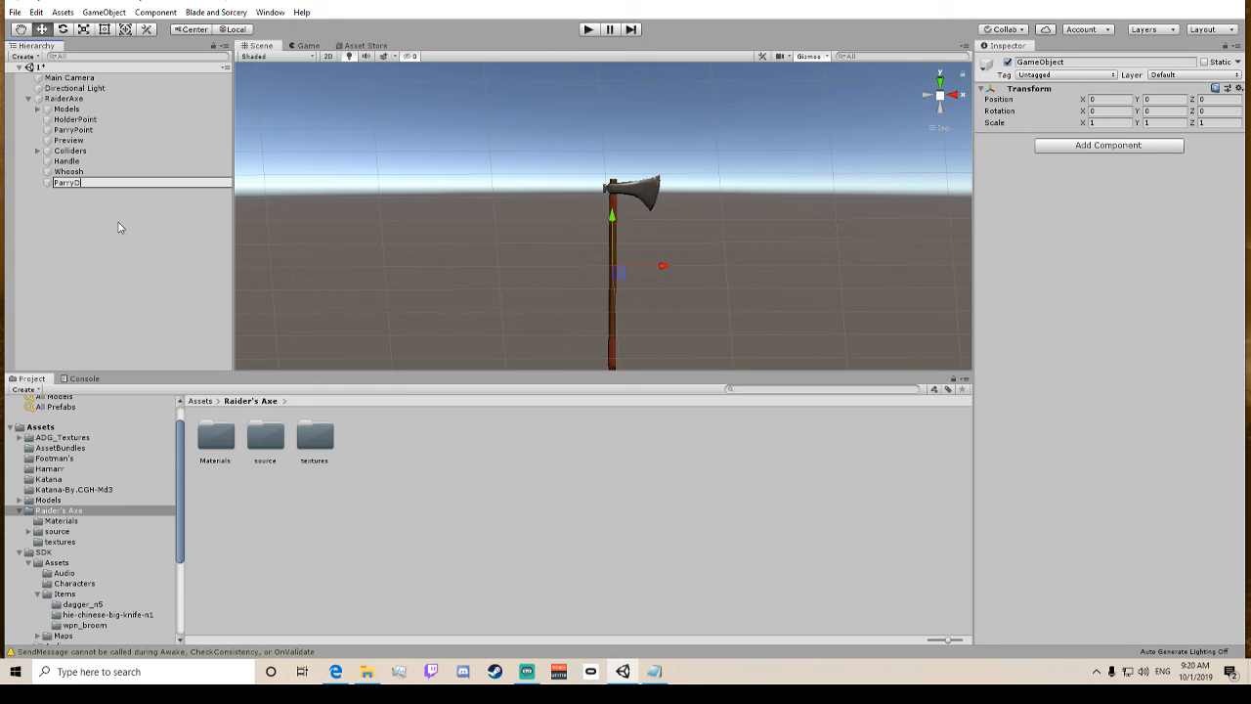
text(ef)
key(Return)
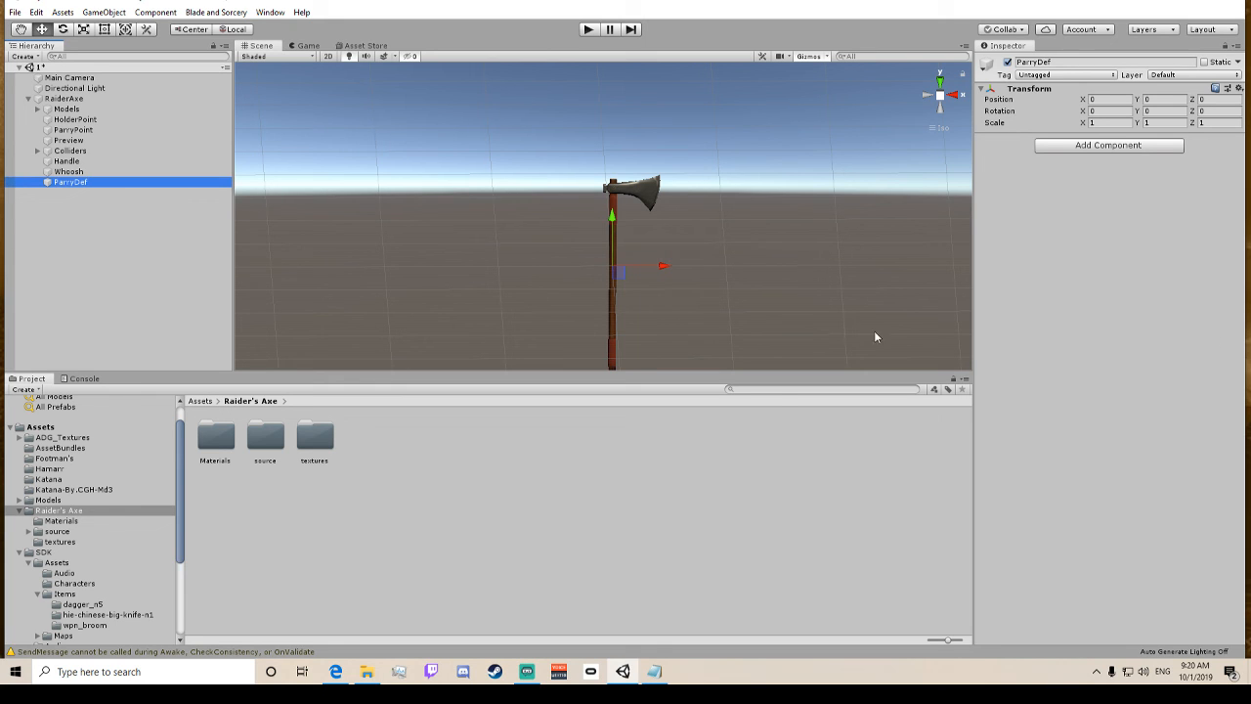
Add the Parry Target Definition script to ParryDef.
middle_drag(752, 202, 717, 140)
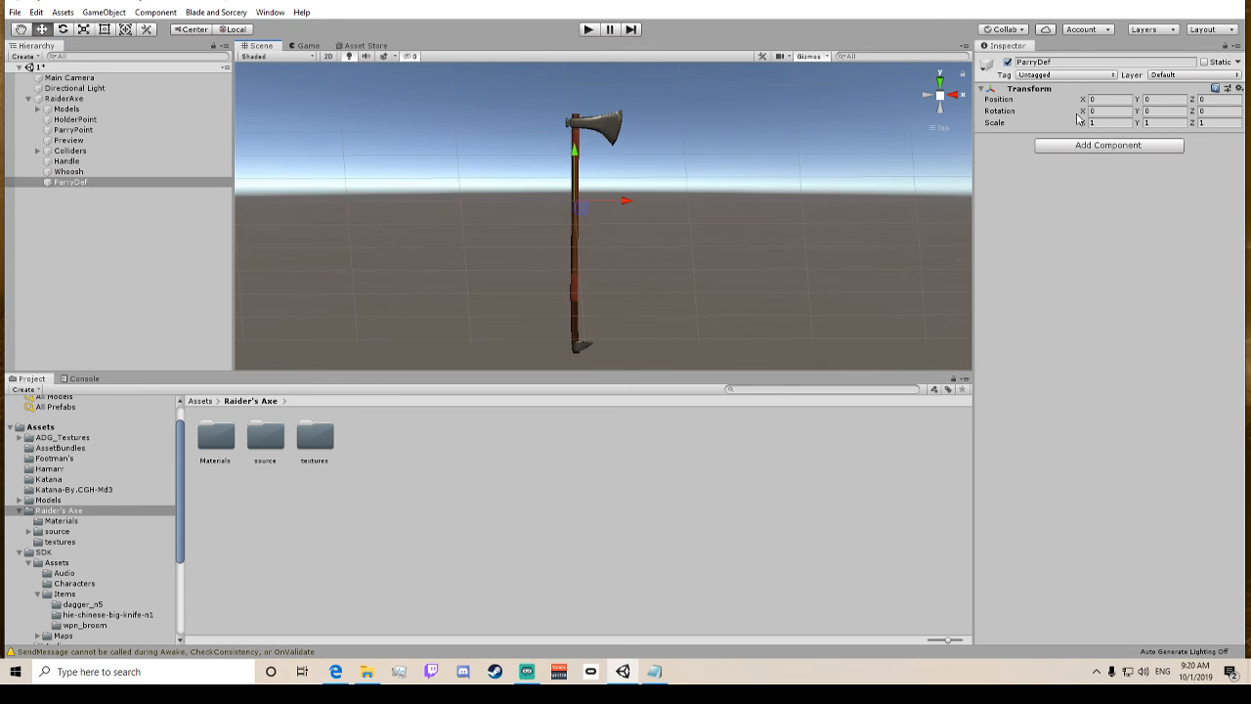
click(1102, 148)
text(par)
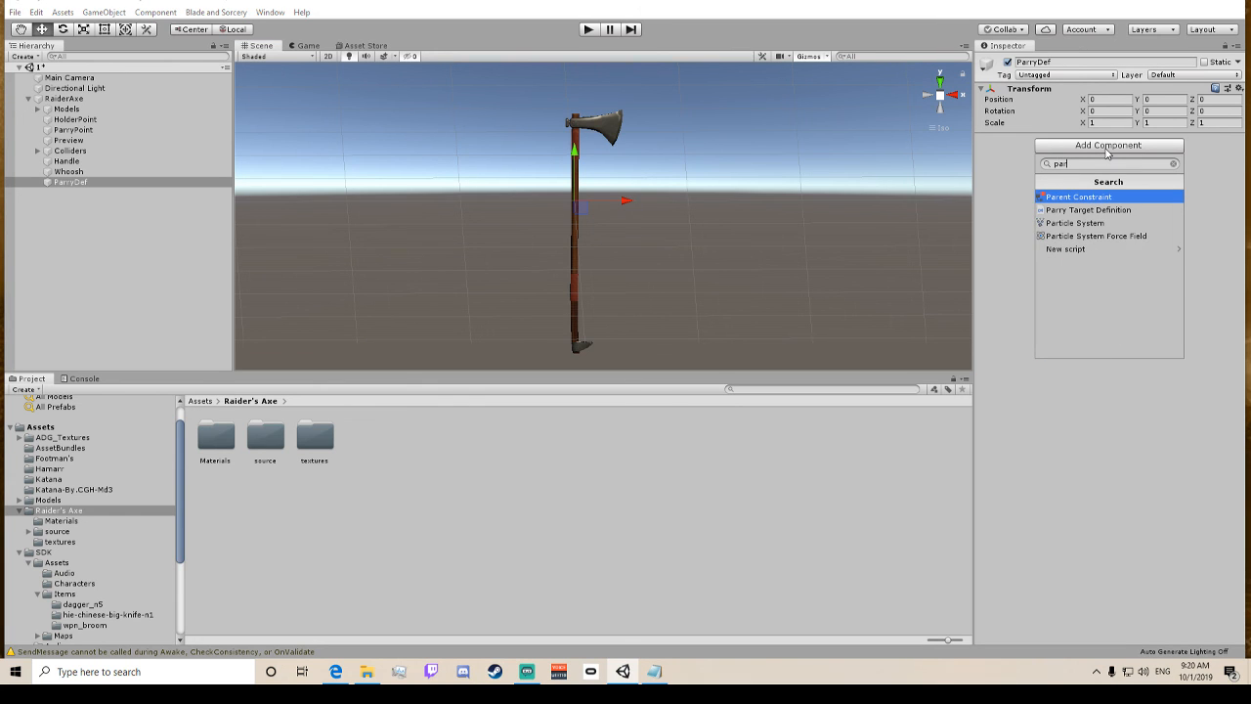
text(r)
key(Return)
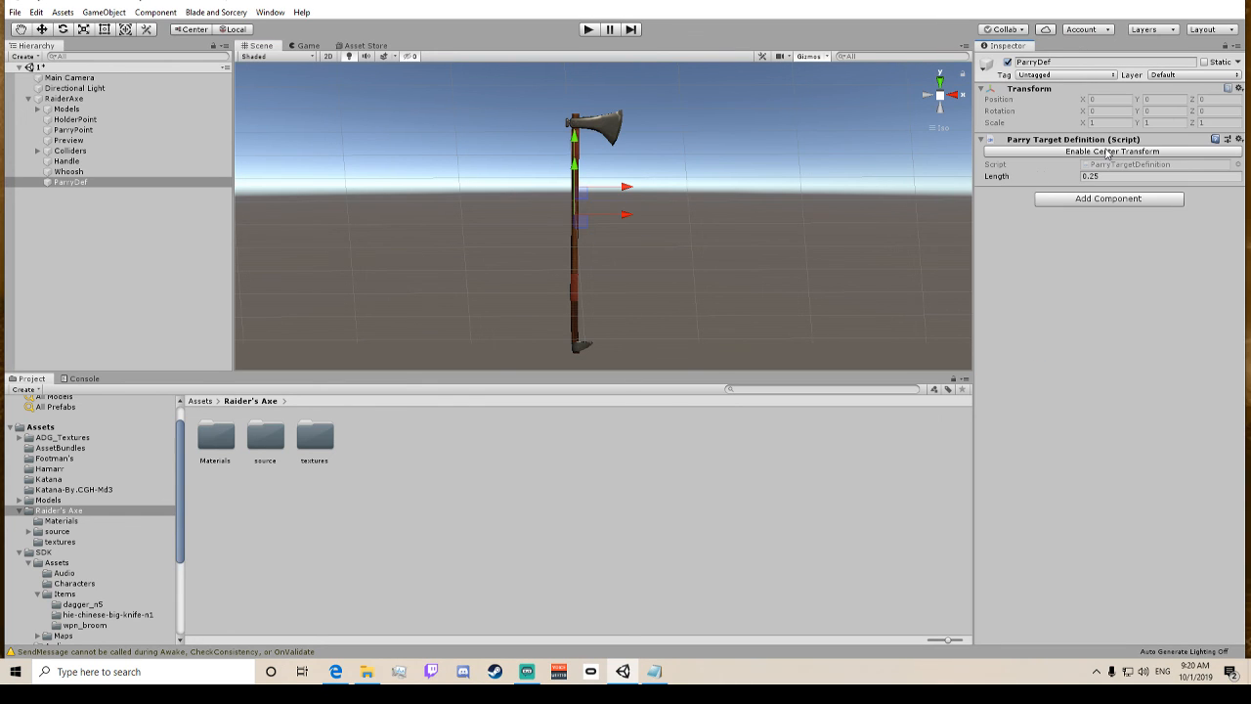
Stretch ParryDef's parry line along the whole axe from the head to the shaft's lower end, with a length of about 2.12.
click(1108, 153)
drag(575, 127, 629, 354)
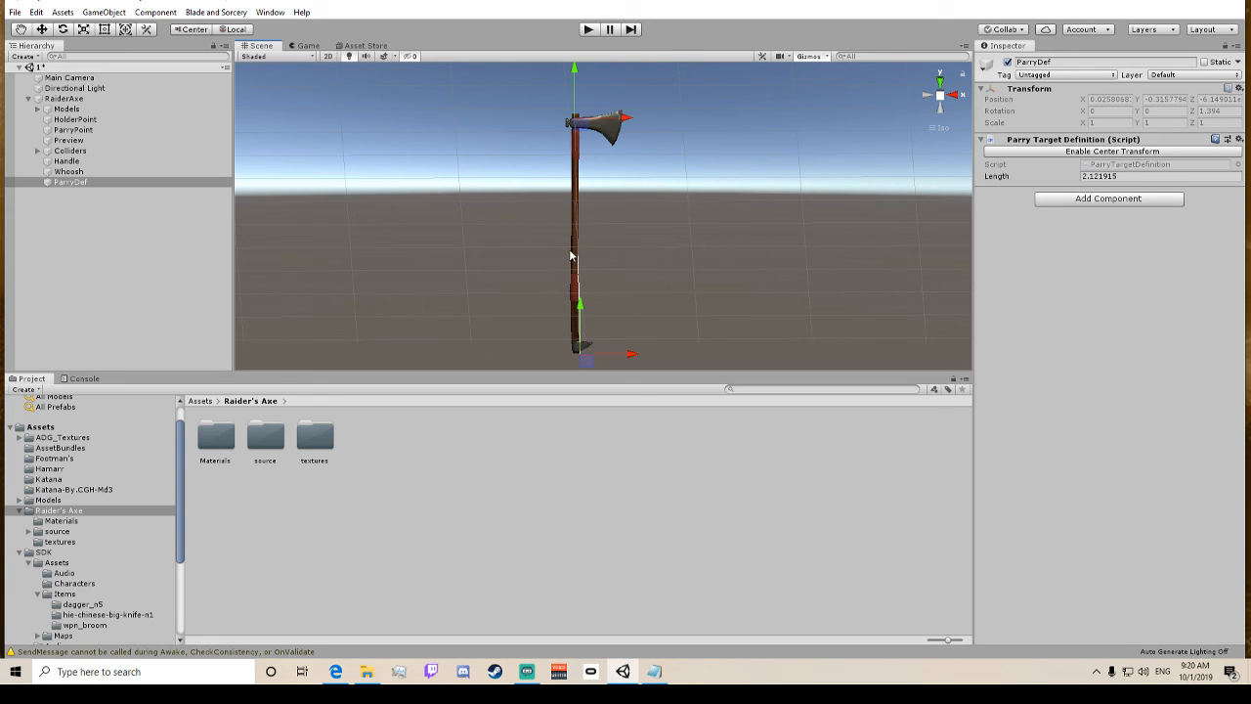
click(111, 185)
Create an empty child object named ParryDef2 under RaiderAxe at about Y 0.678 and add the Parry Target Definition script to it.
right_click(67, 98)
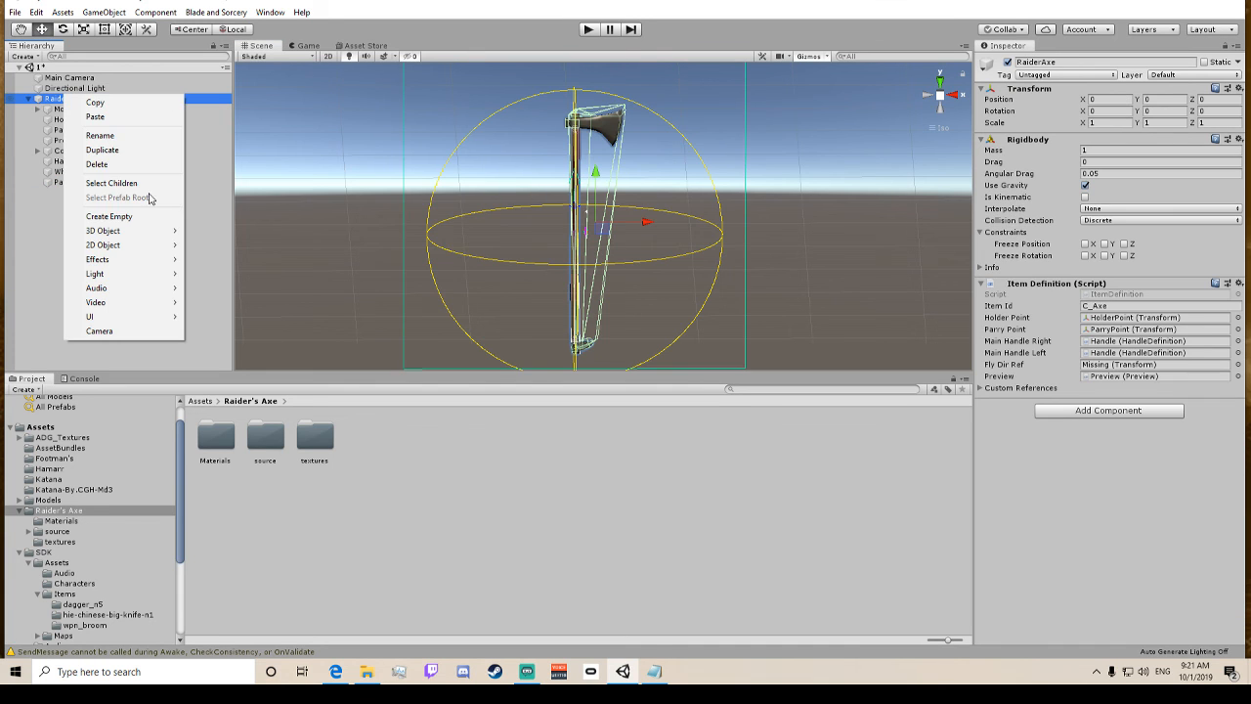
click(143, 217)
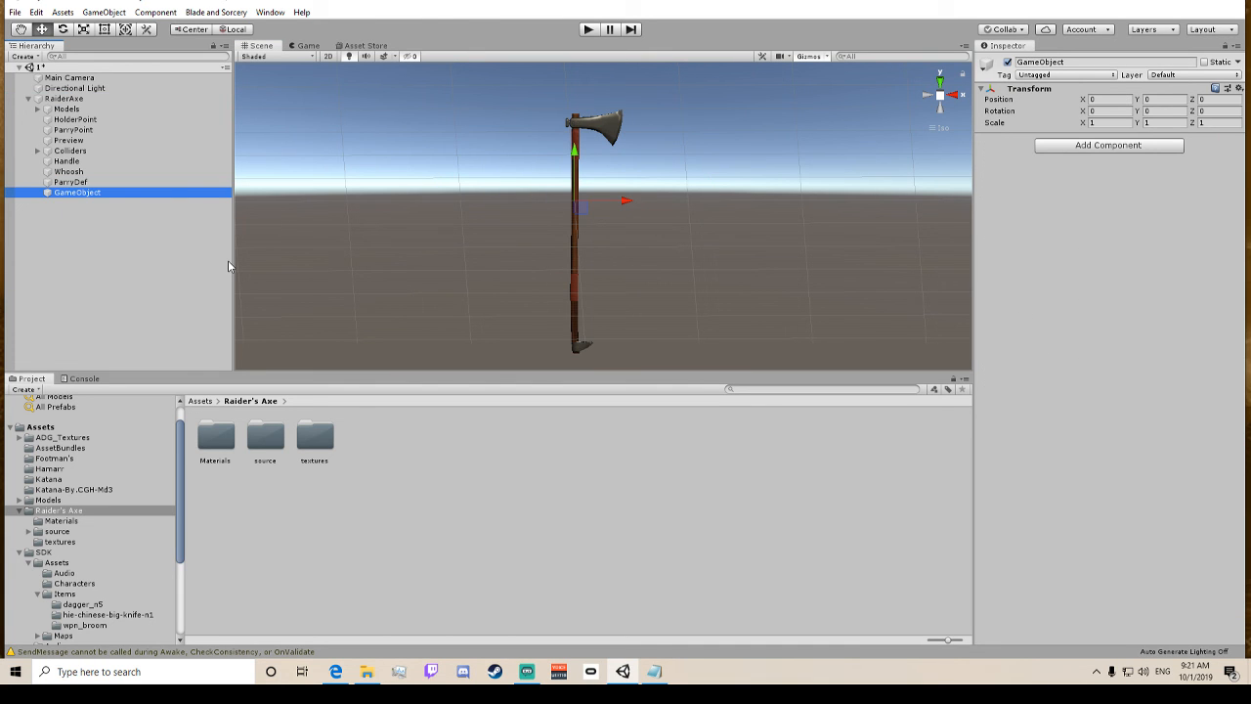
drag(579, 155, 597, 82)
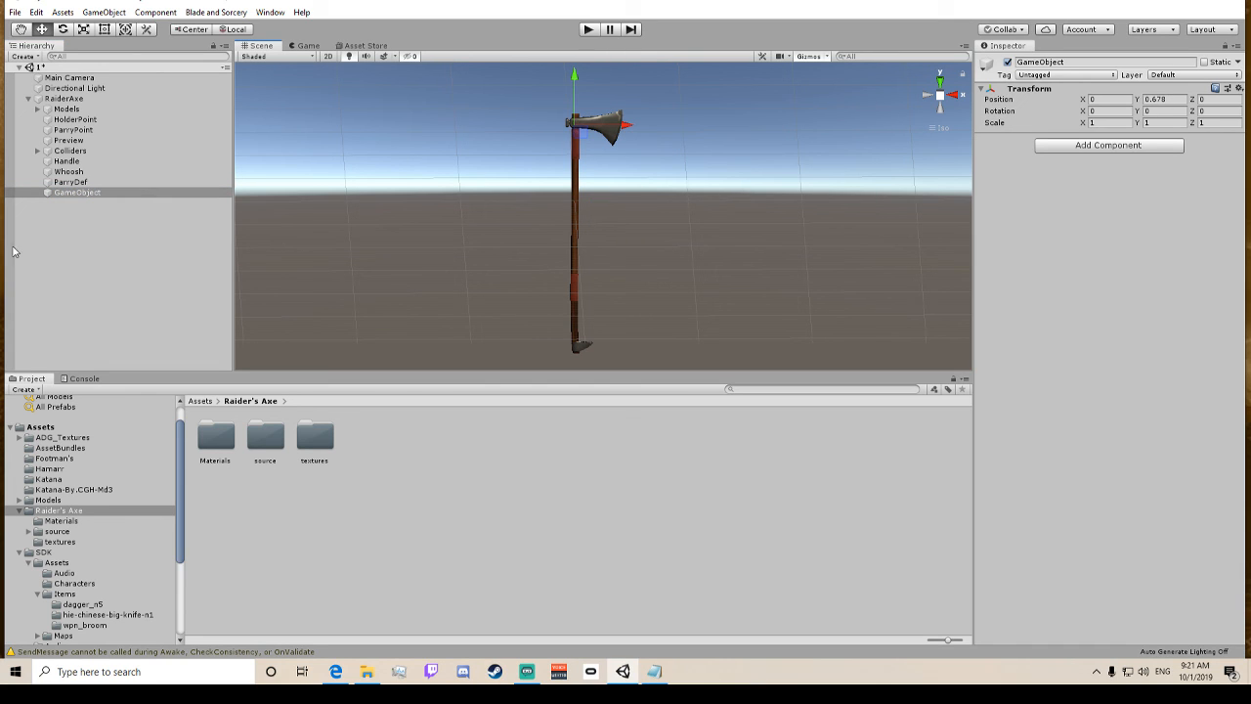
click(54, 194)
key(F2)
text(ParryDef2)
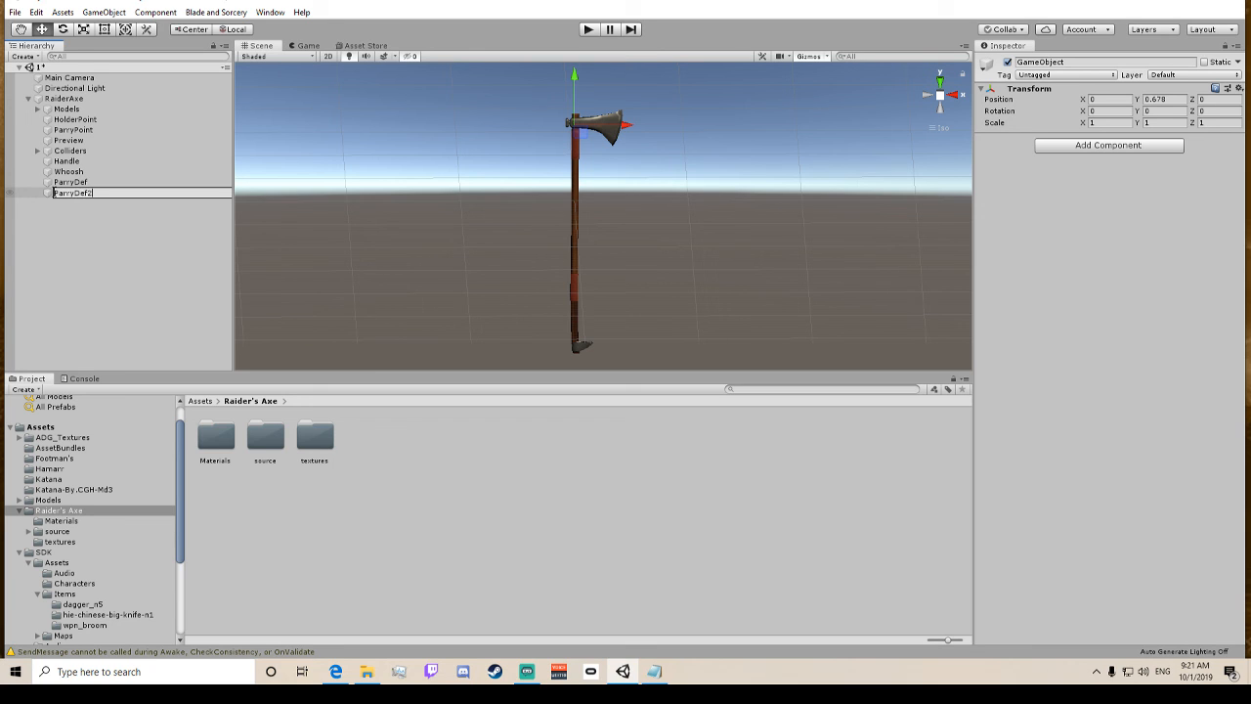
key(Return)
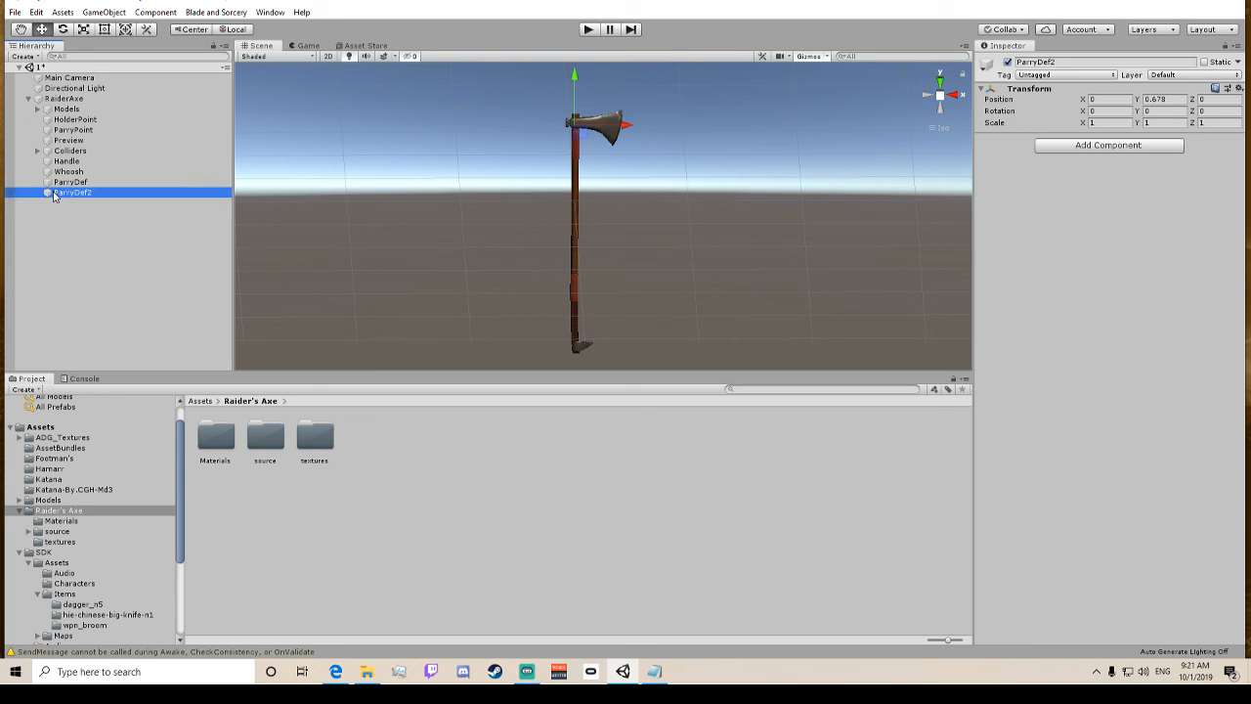
click(1087, 144)
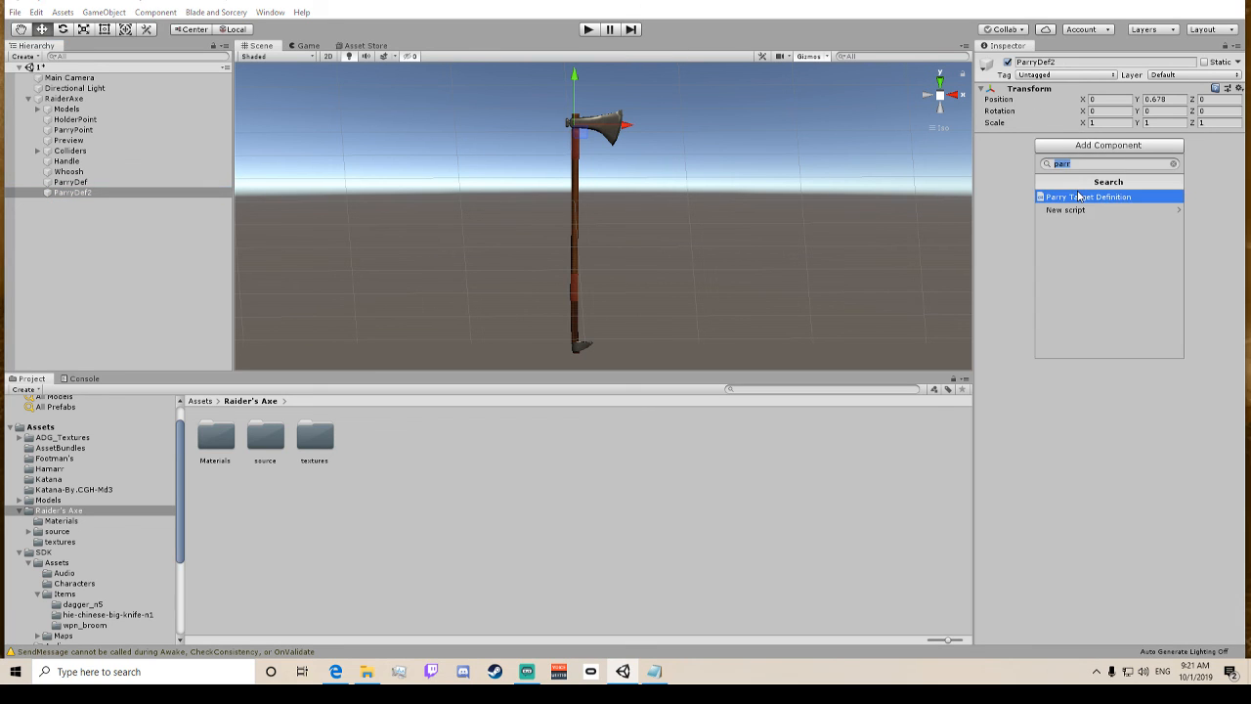
click(1078, 196)
Place ParryDef2's parry line horizontally across the axe head, from its back to the blade edge, with a length of about 0.58.
scroll(587, 115, up, 5)
middle_drag(586, 116, 595, 233)
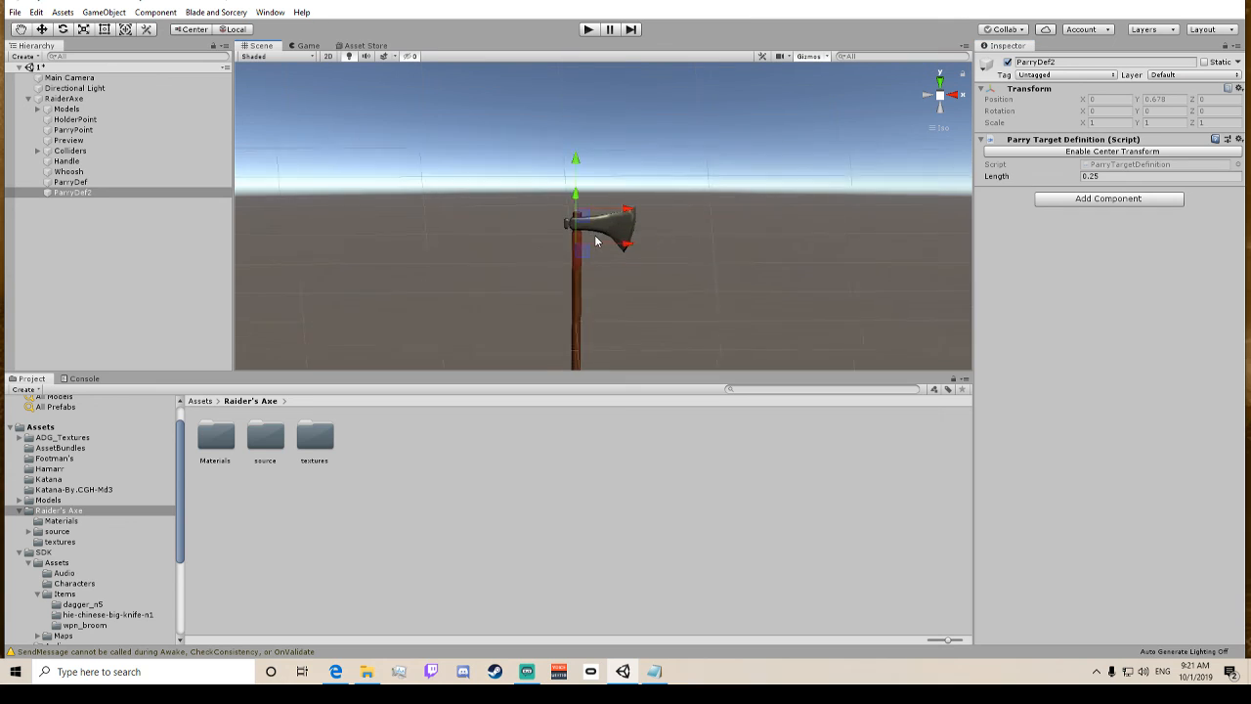
scroll(594, 232, up, 6)
drag(598, 209, 681, 214)
click(71, 193)
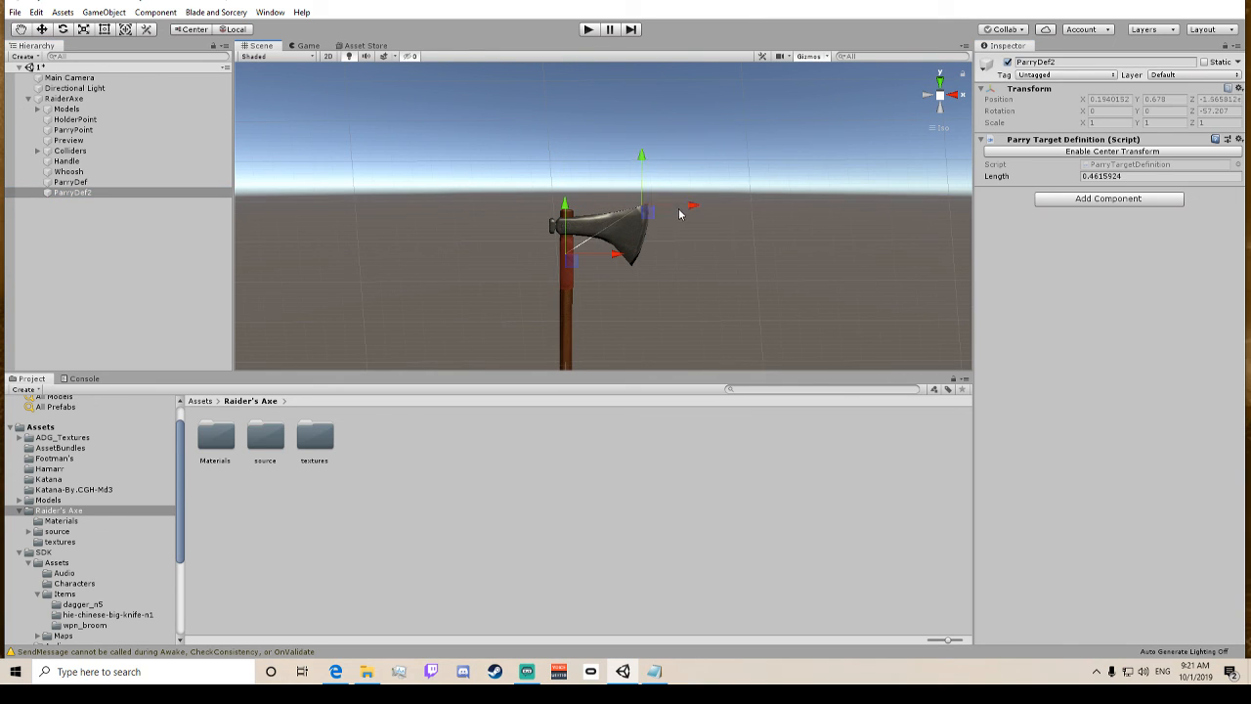
drag(645, 154, 567, 181)
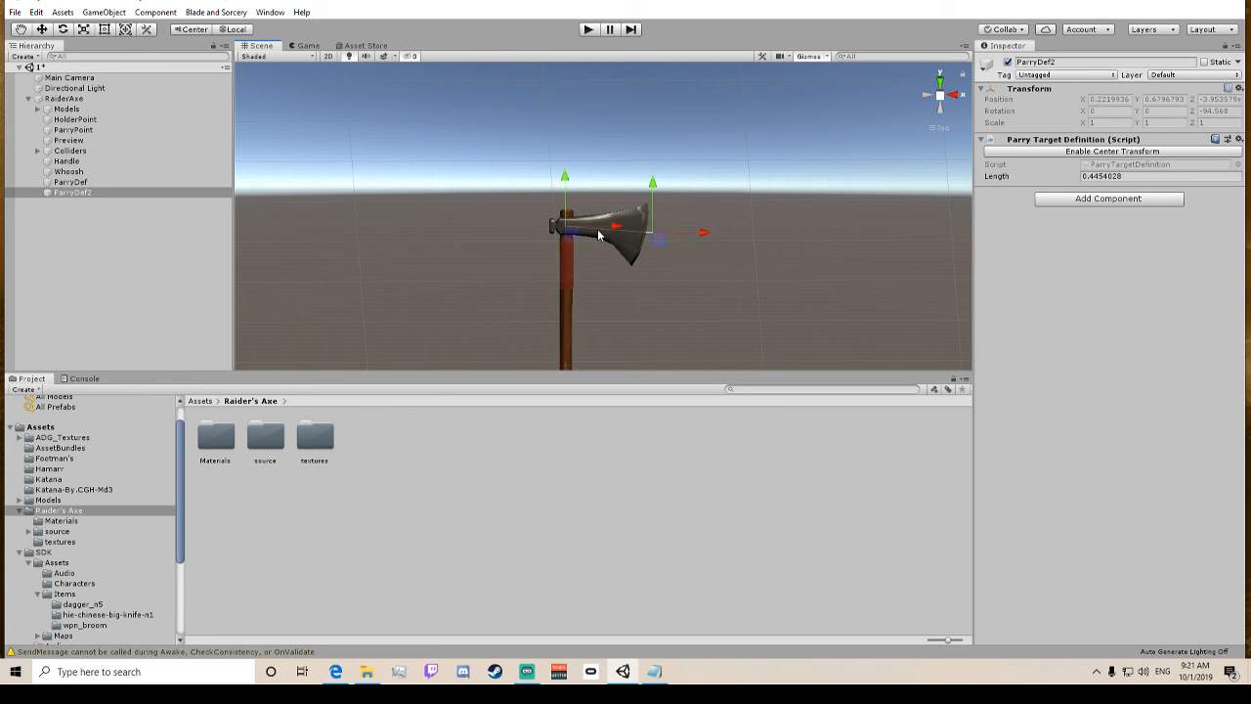
click(601, 235)
click(147, 202)
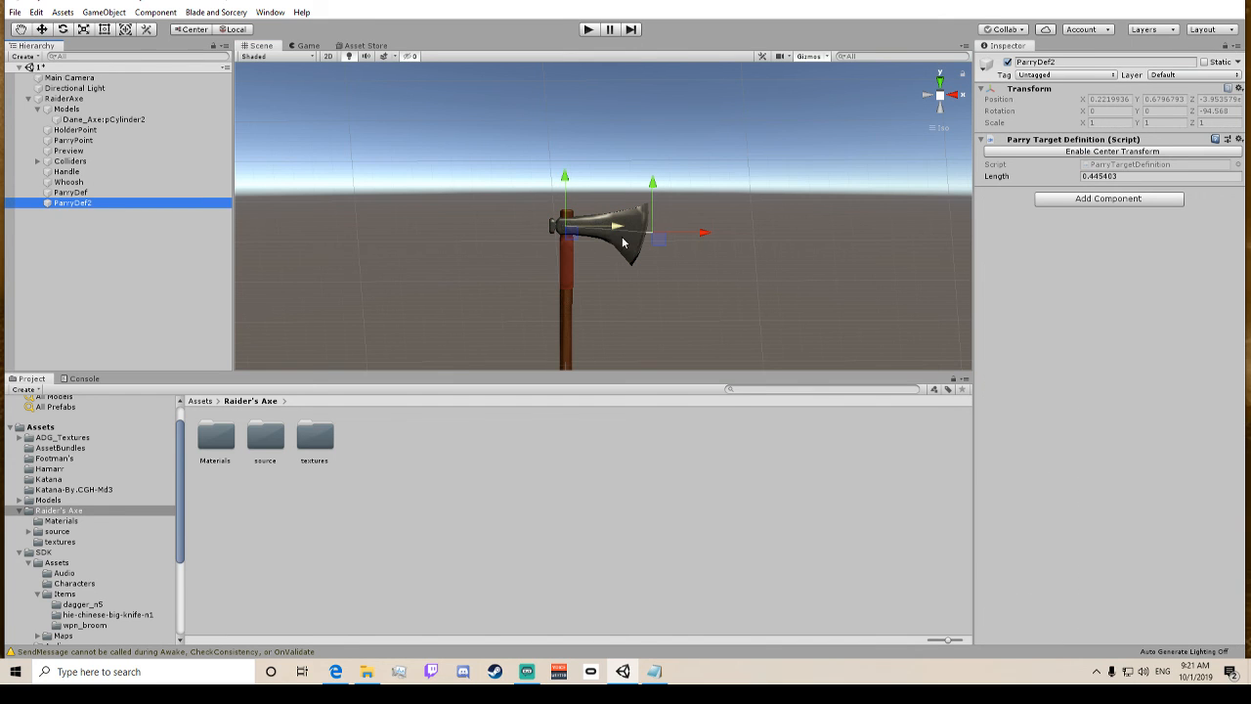
drag(616, 227, 596, 233)
drag(707, 235, 652, 183)
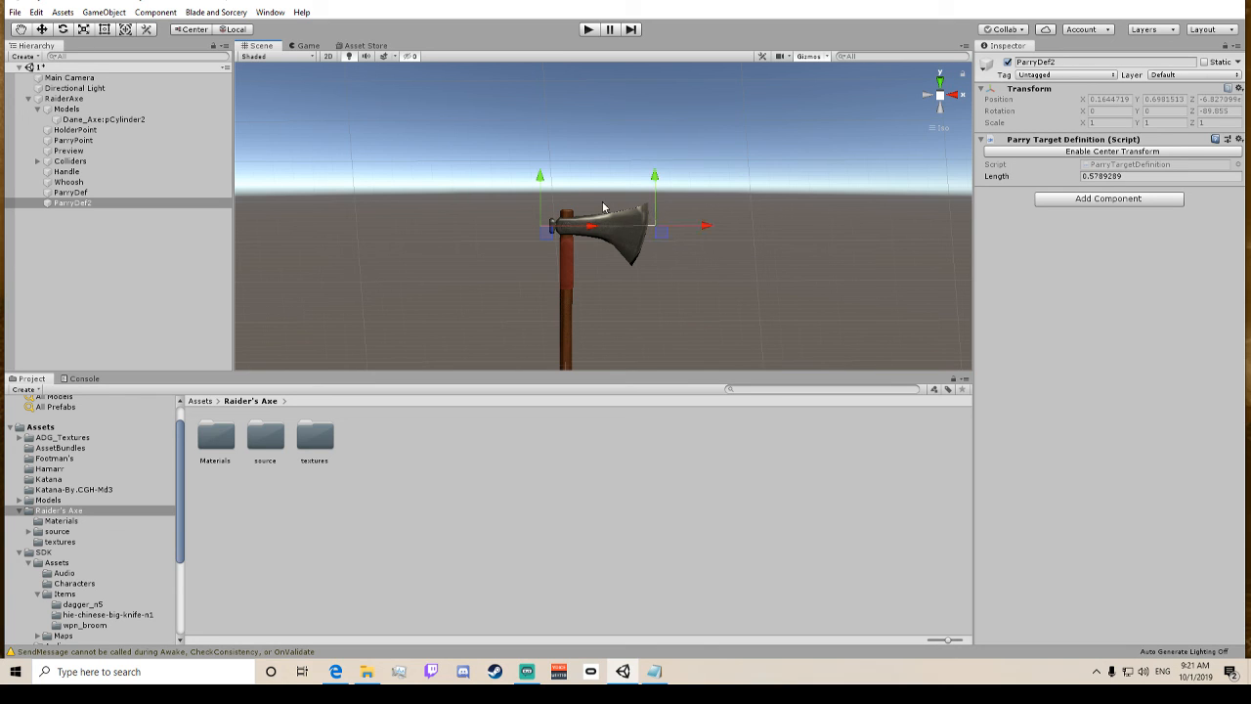
Create an empty child object named ParryDef3 under RaiderAxe and add the Parry Target Definition script to it.
click(73, 109)
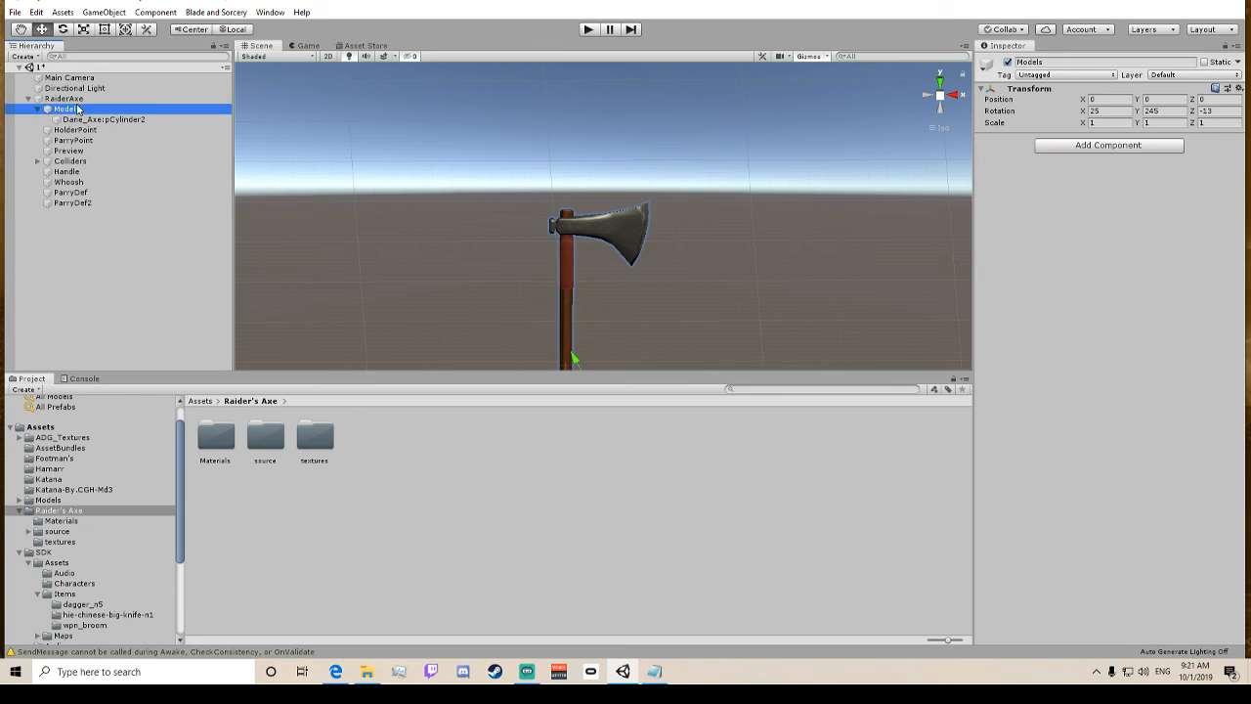
right_click(75, 100)
click(153, 226)
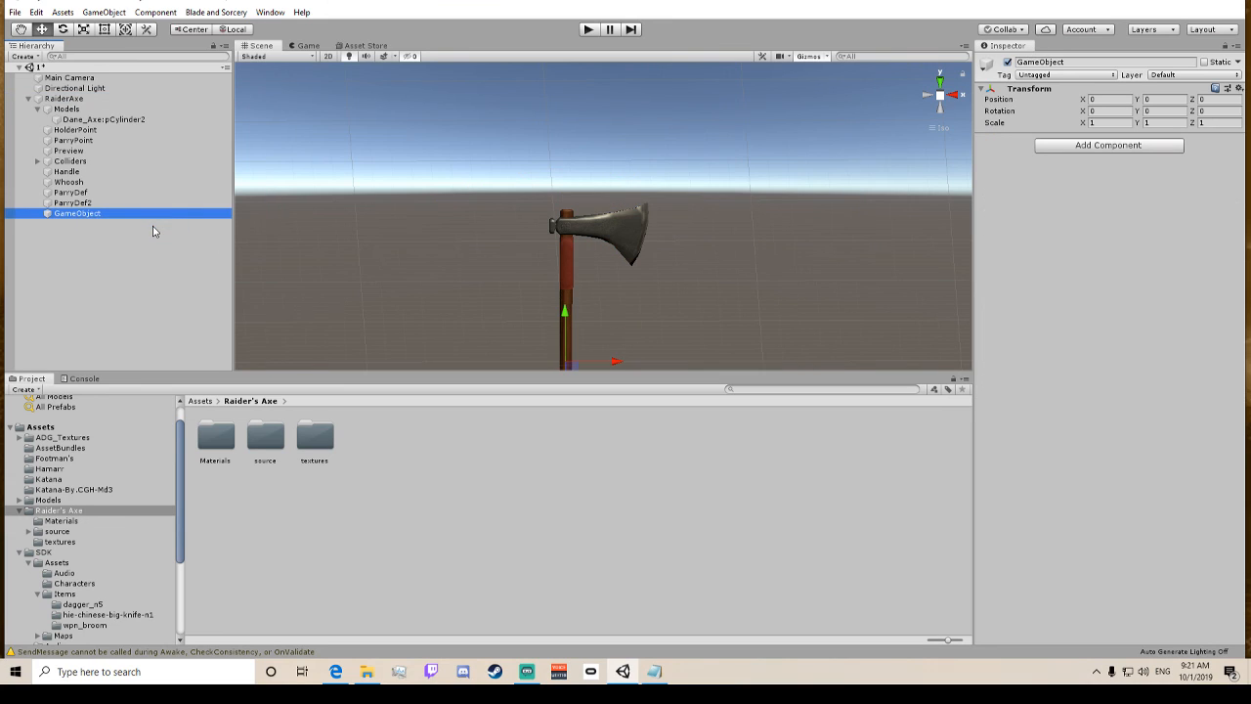
text(Par)
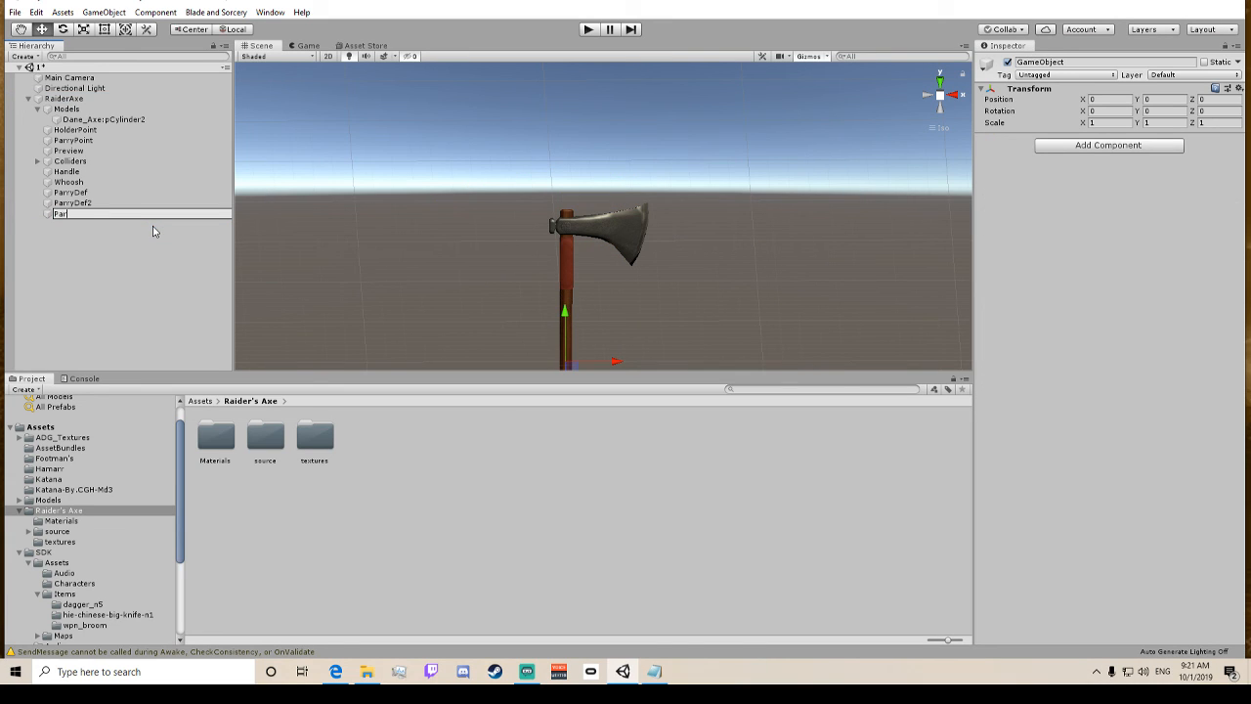
text(ryDef3)
key(Return)
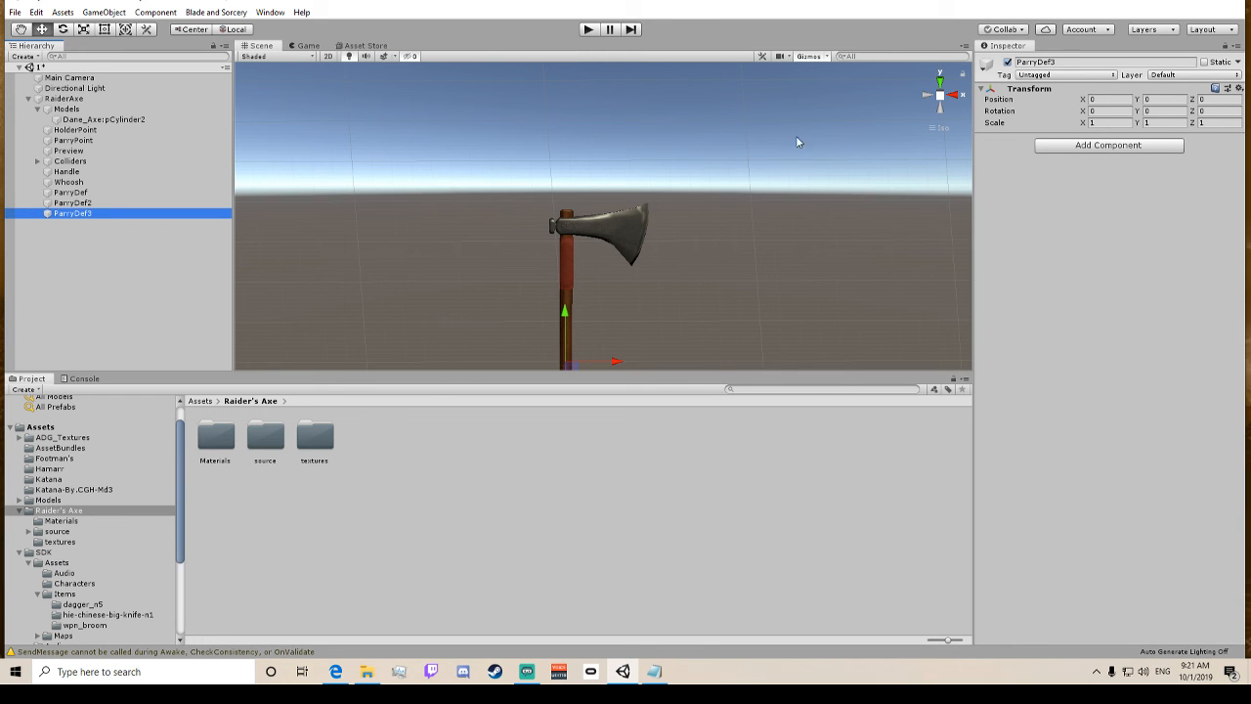
click(1083, 147)
click(1103, 197)
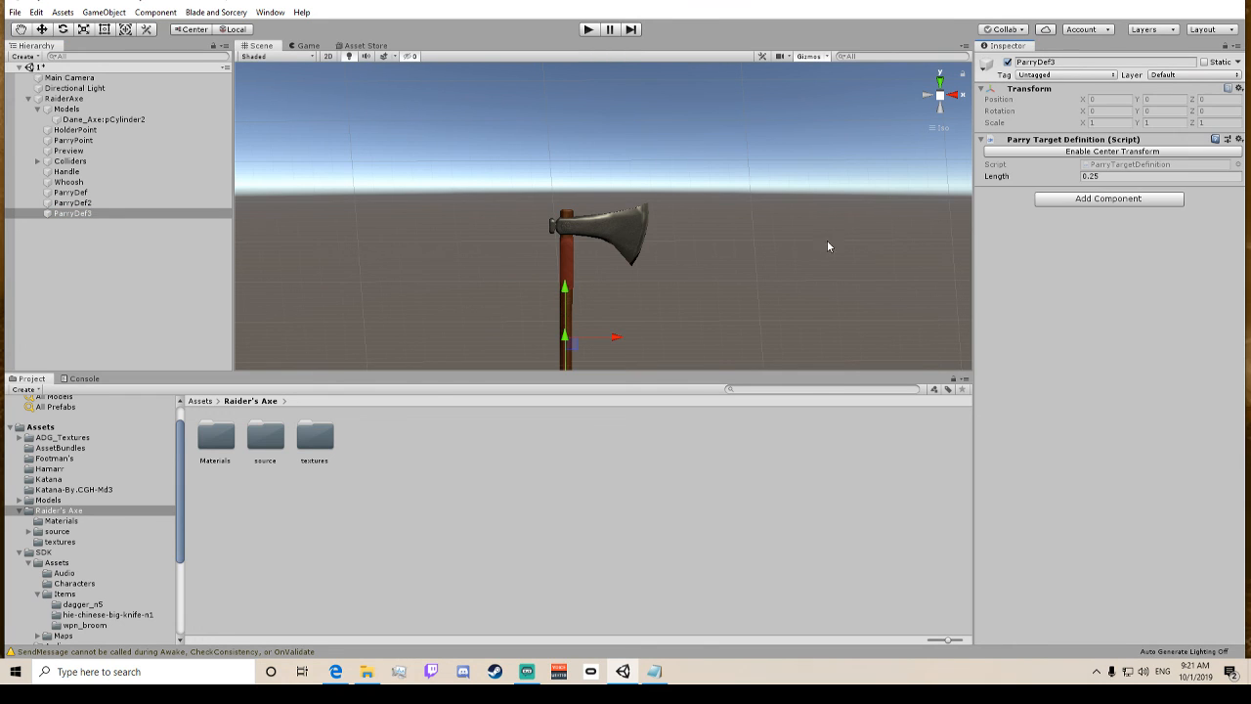
Place ParryDef3's parry line along the blade's cutting edge between its upper and lower tips, with a length of about 0.34.
drag(576, 294, 649, 188)
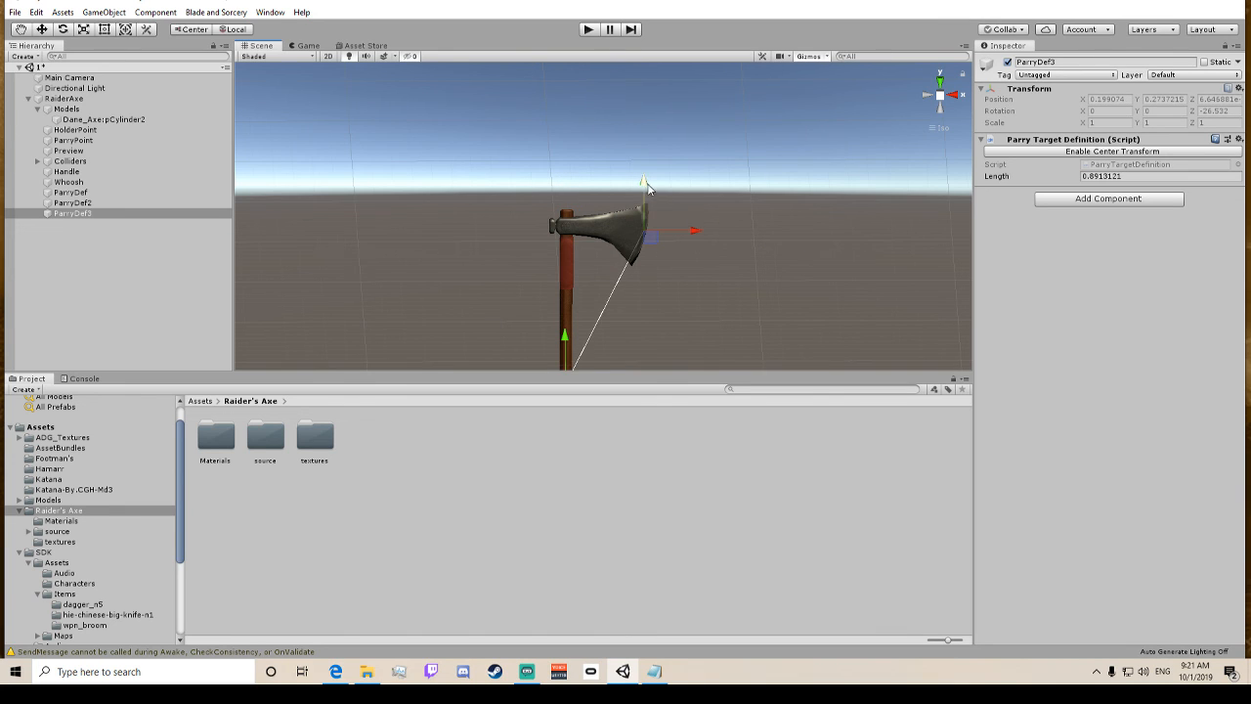
drag(572, 357, 580, 279)
click(72, 214)
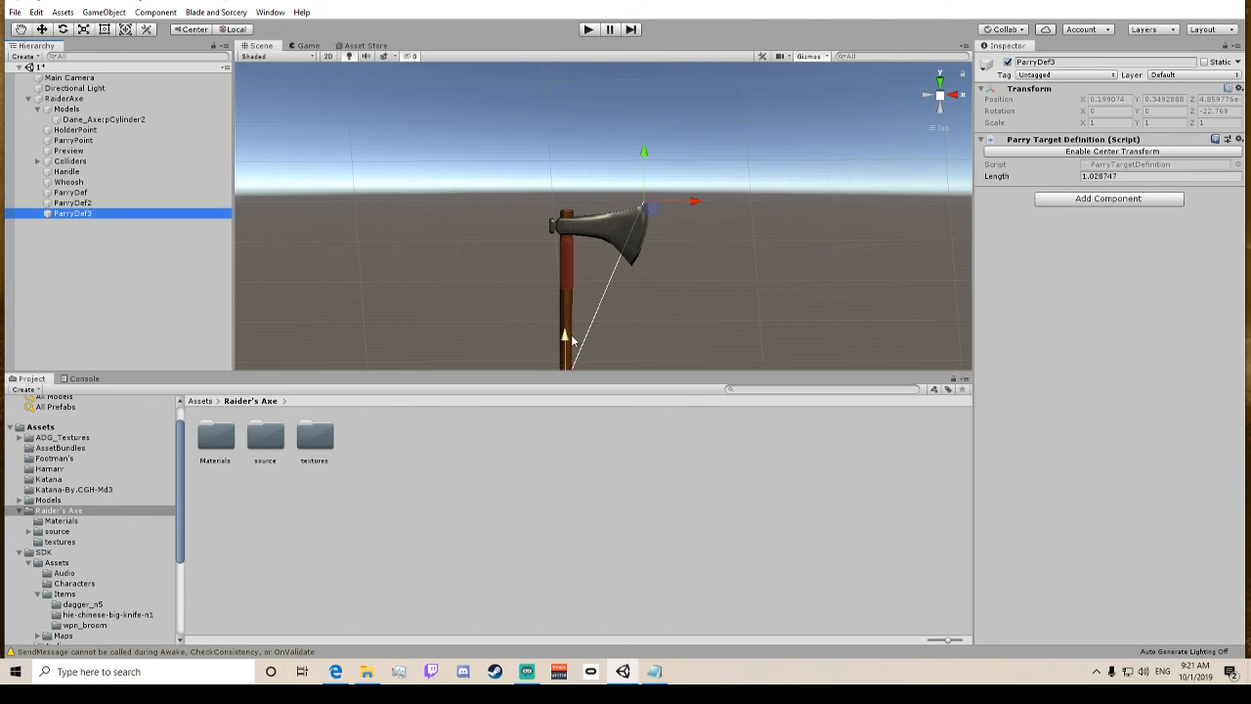
drag(571, 335, 676, 259)
drag(632, 222, 634, 219)
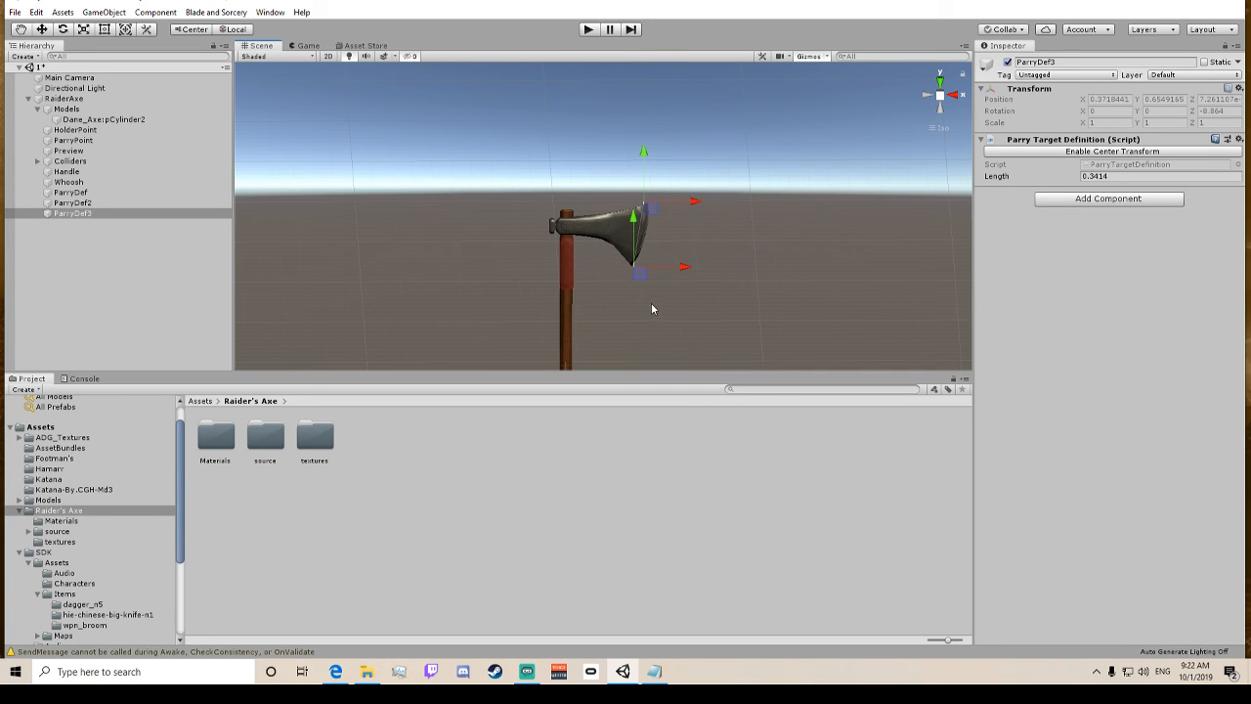
alt+drag(690, 300, 591, 202)
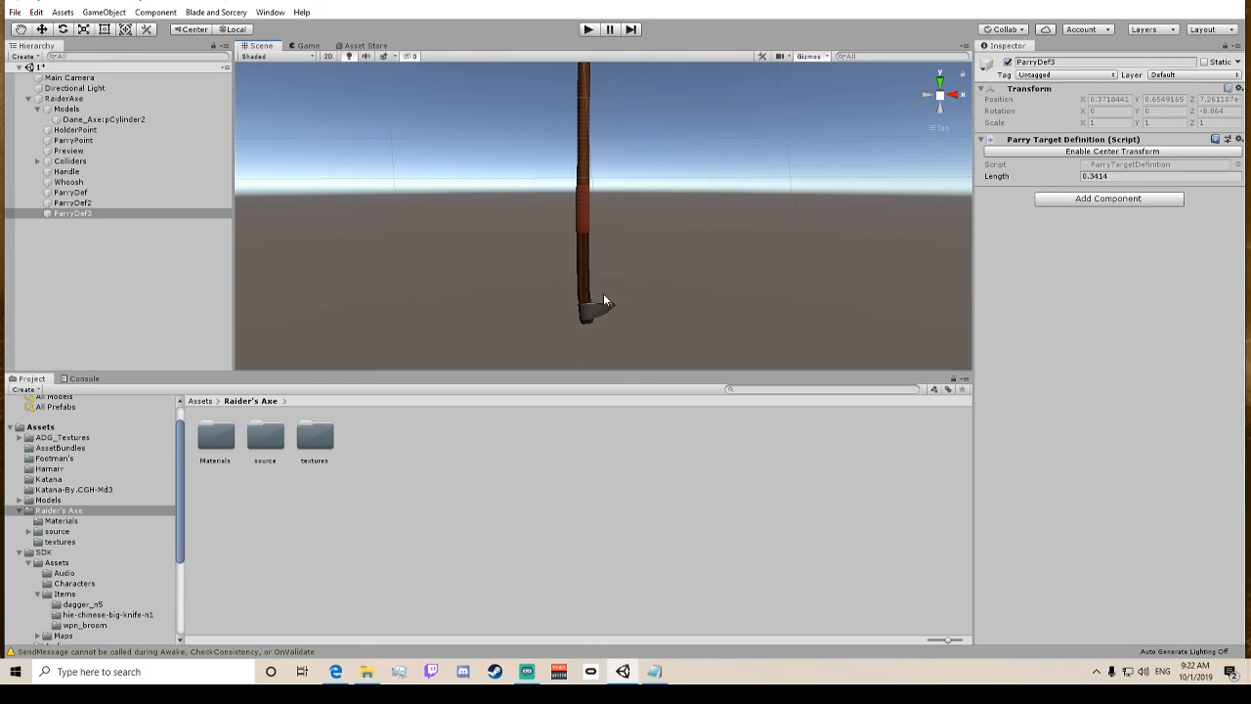
alt+drag(603, 300, 578, 370)
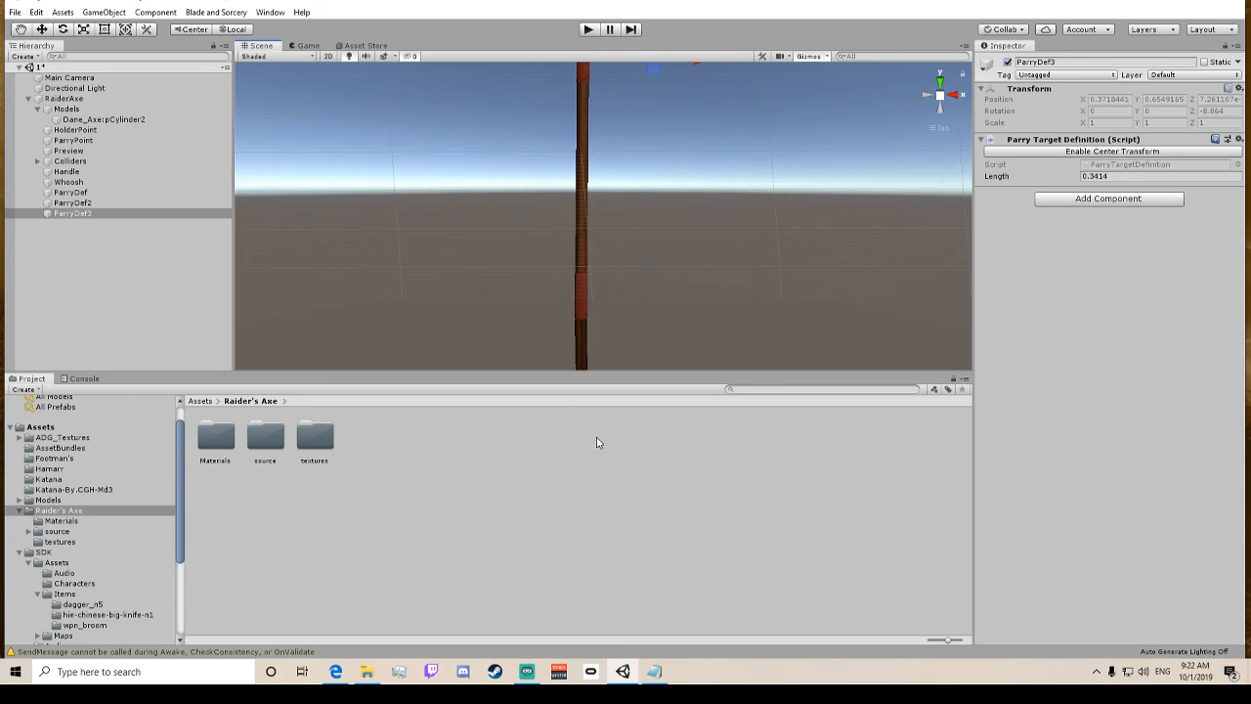
alt+right_drag(726, 87, 730, 279)
click(736, 278)
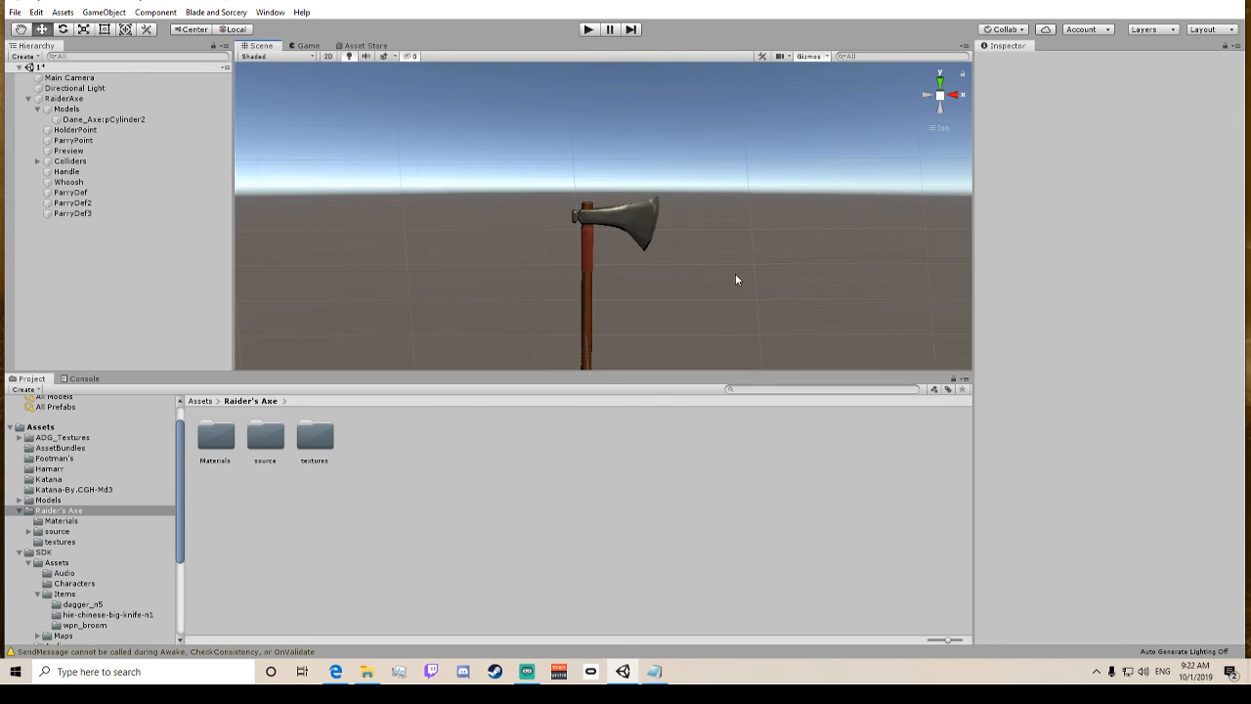
scroll(736, 280, down, 1)
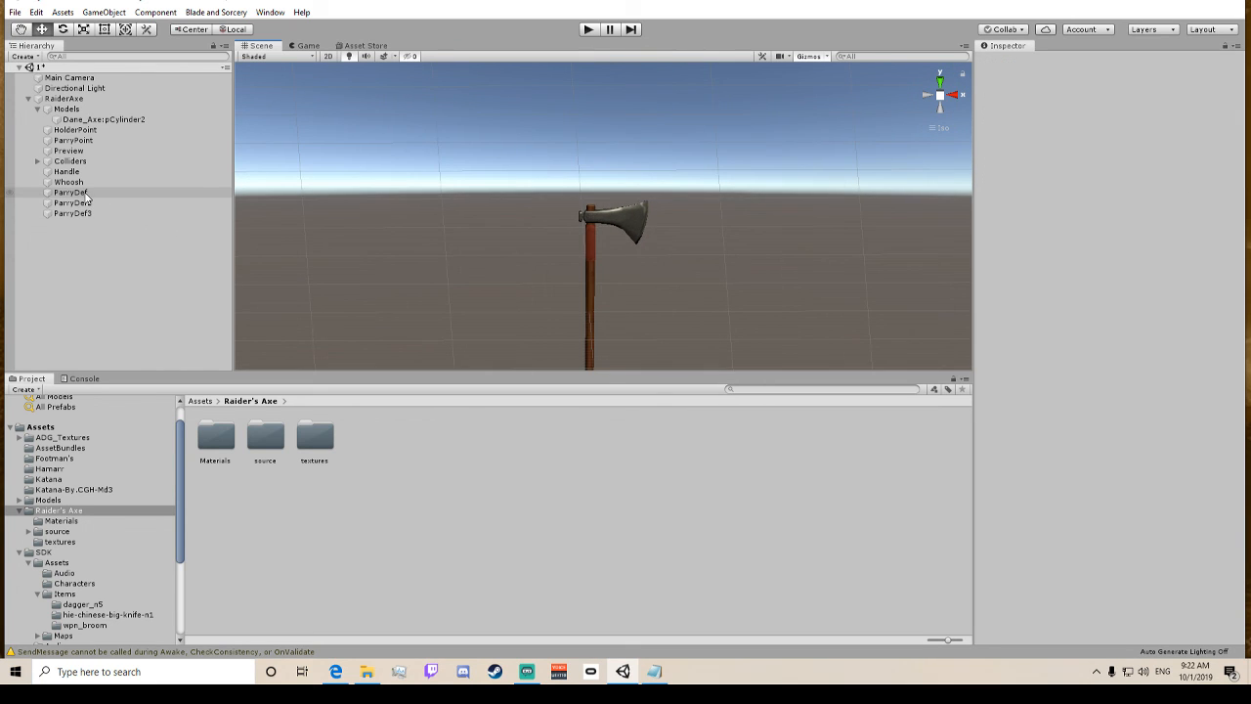
Create an empty child object named Damagers under RaiderAxe.
click(38, 108)
right_click(60, 99)
click(108, 224)
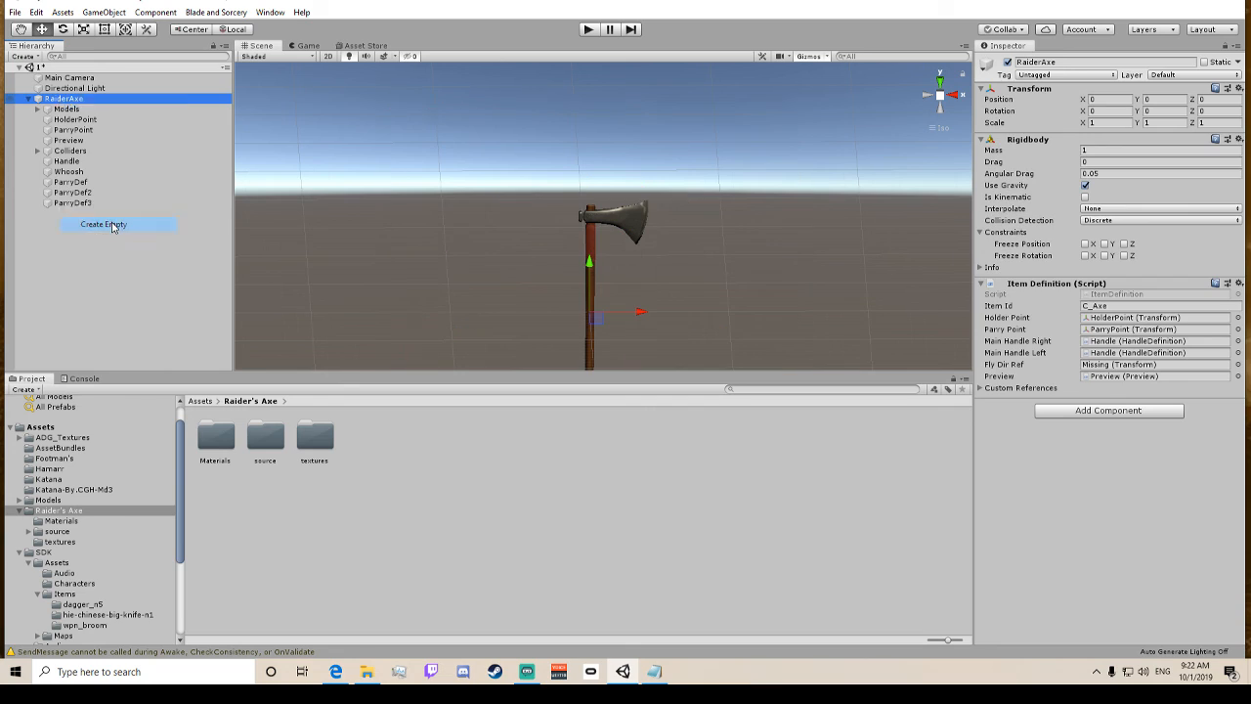
text(Damagers)
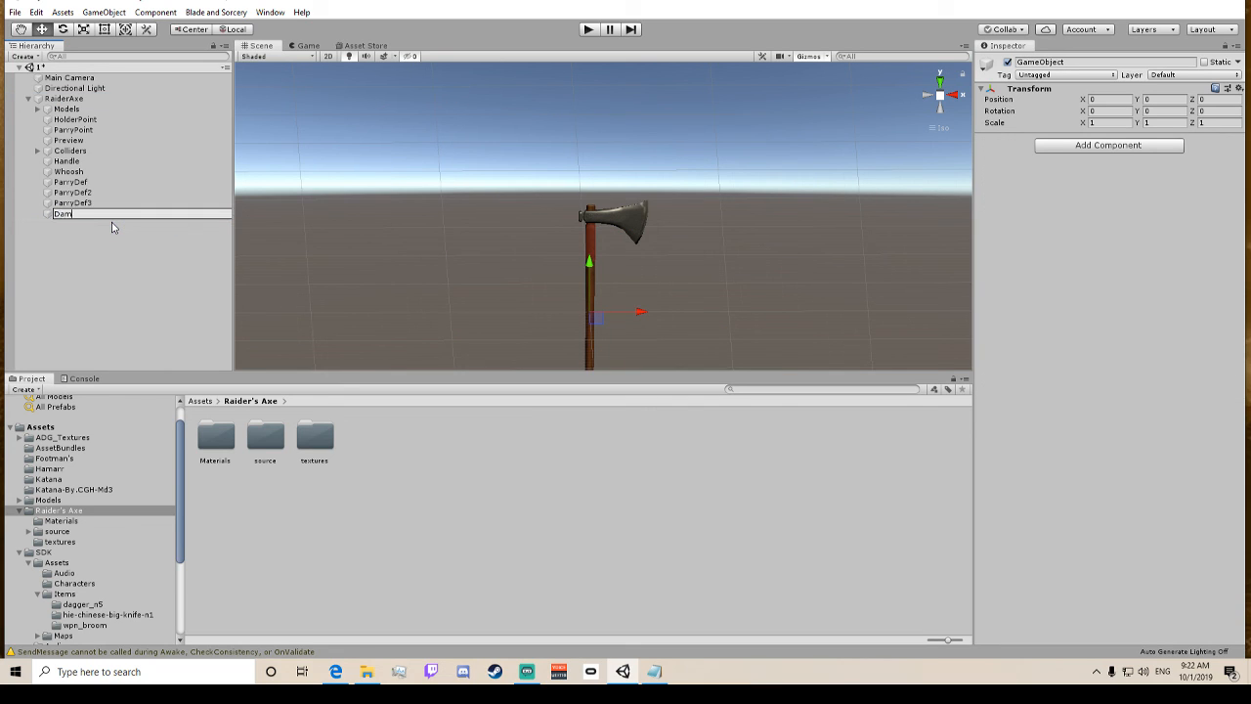
key(Return)
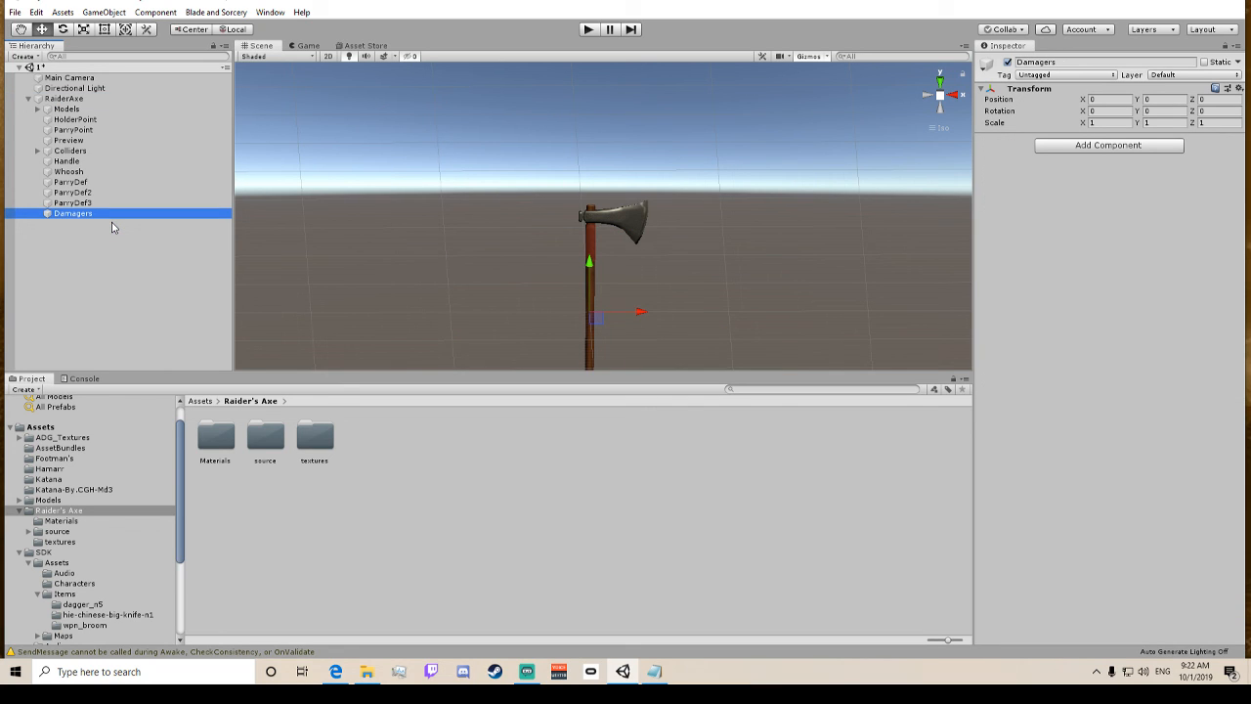
Create an empty child object under Damagers.
right_click(104, 217)
click(140, 342)
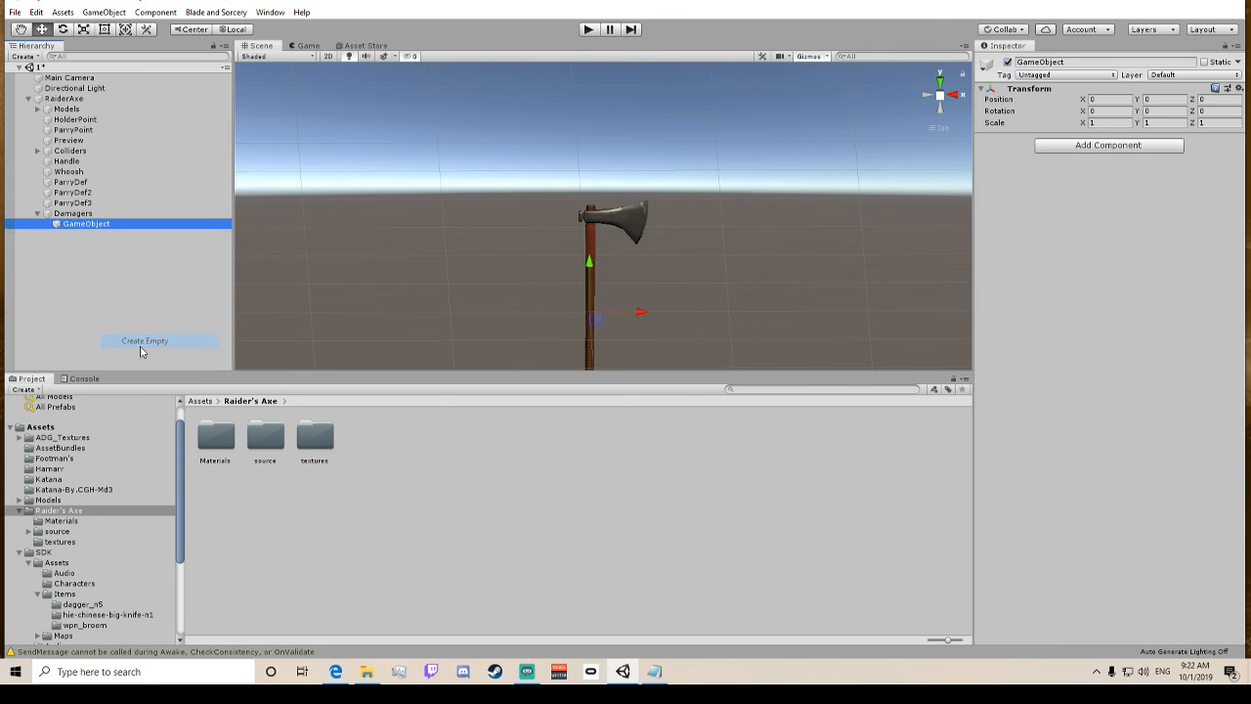
click(59, 213)
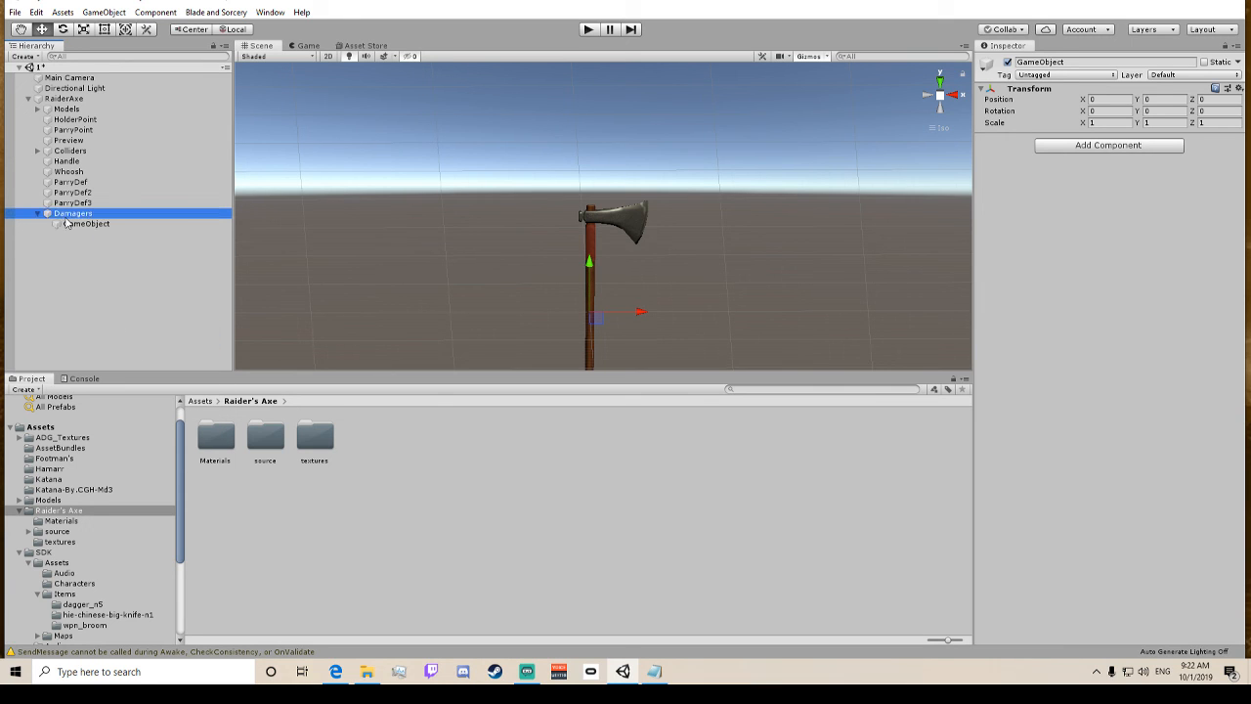
click(59, 213)
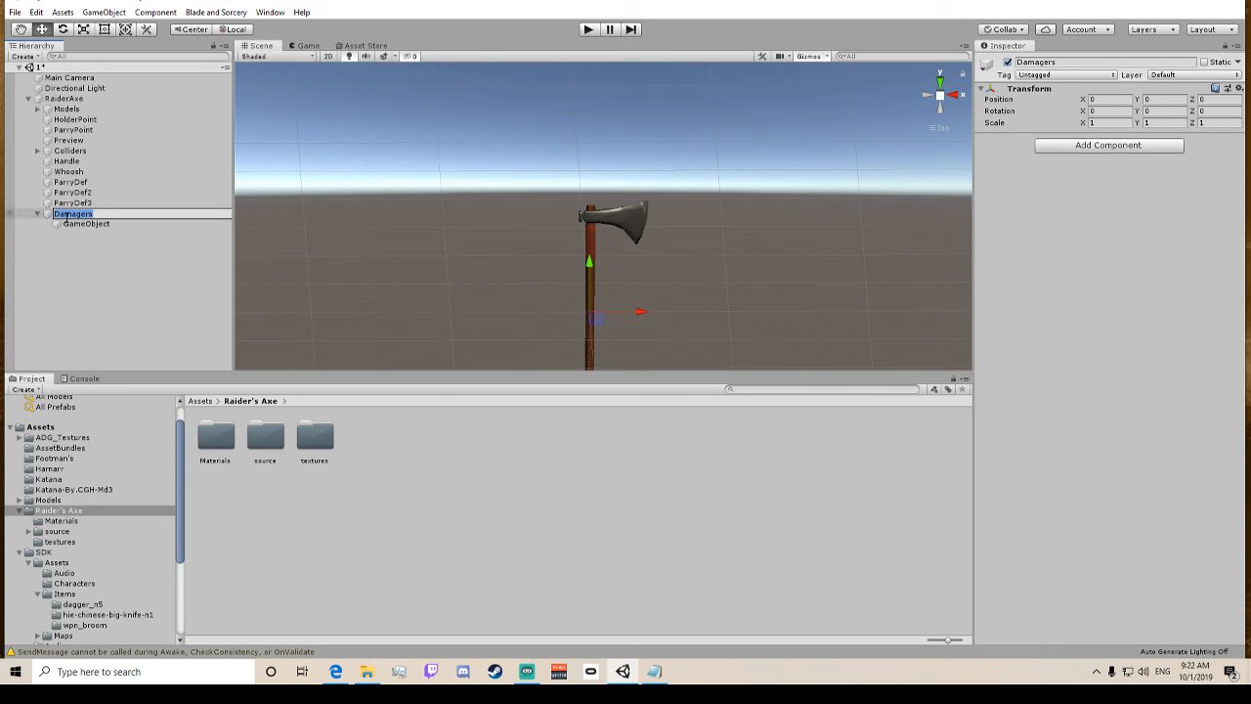
text(Bl)
key(Escape)
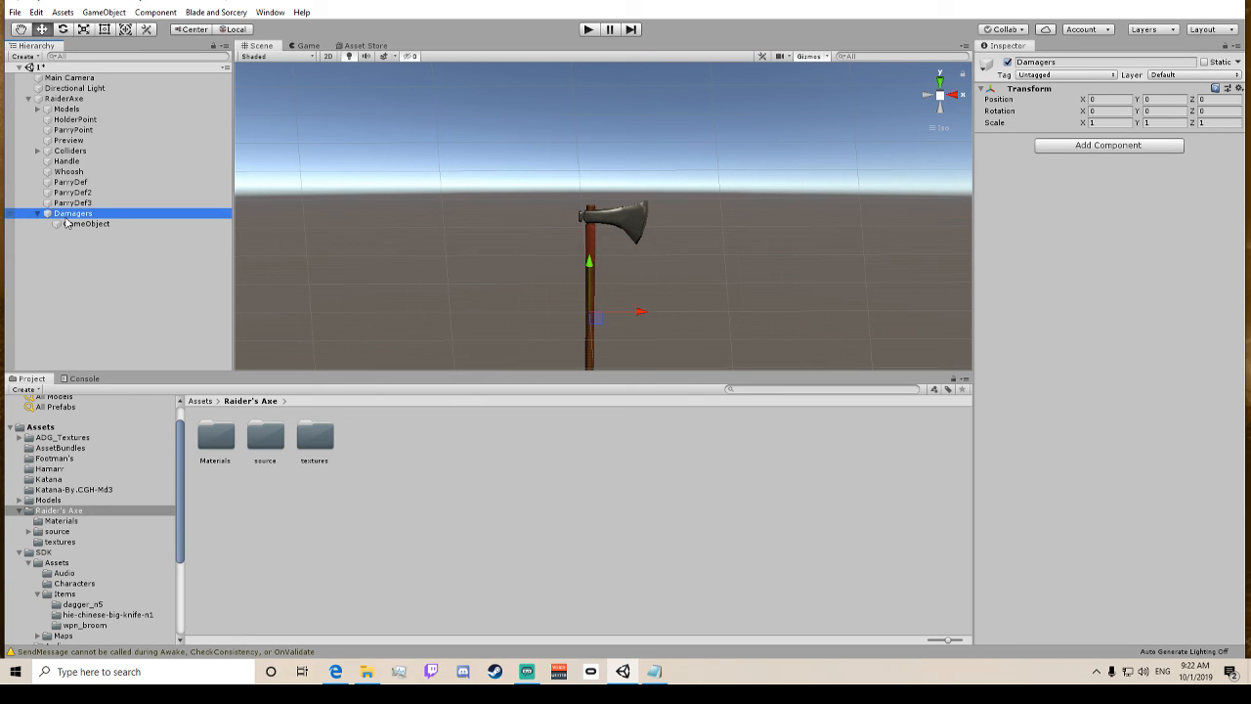
Add three more empty child objects under Damagers for the remaining damagers.
right_click(72, 217)
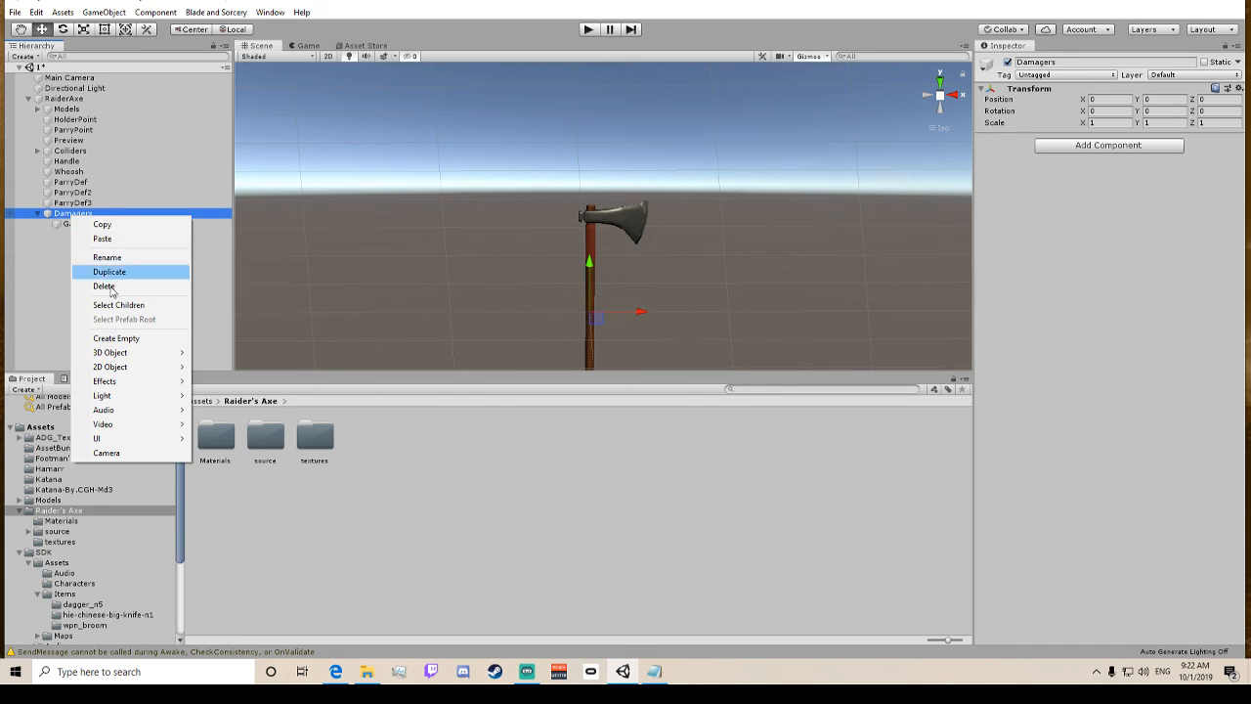
click(132, 339)
click(86, 213)
right_click(86, 213)
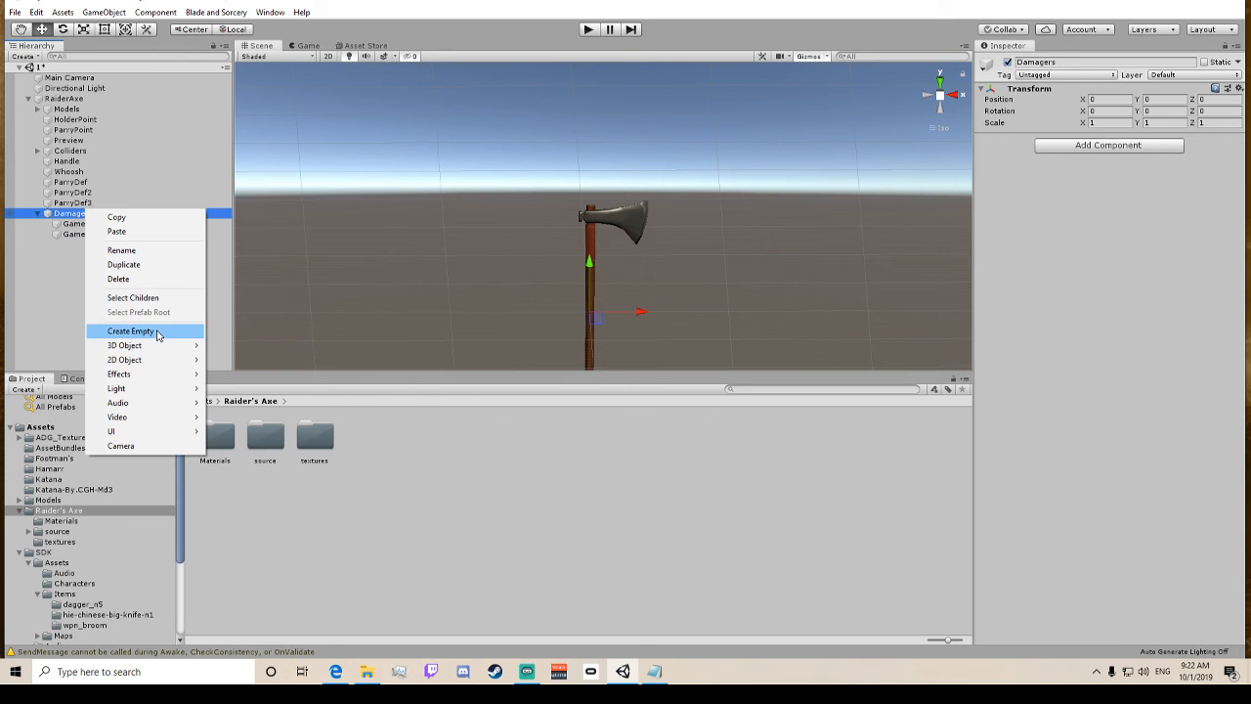
click(156, 334)
right_click(98, 213)
click(146, 332)
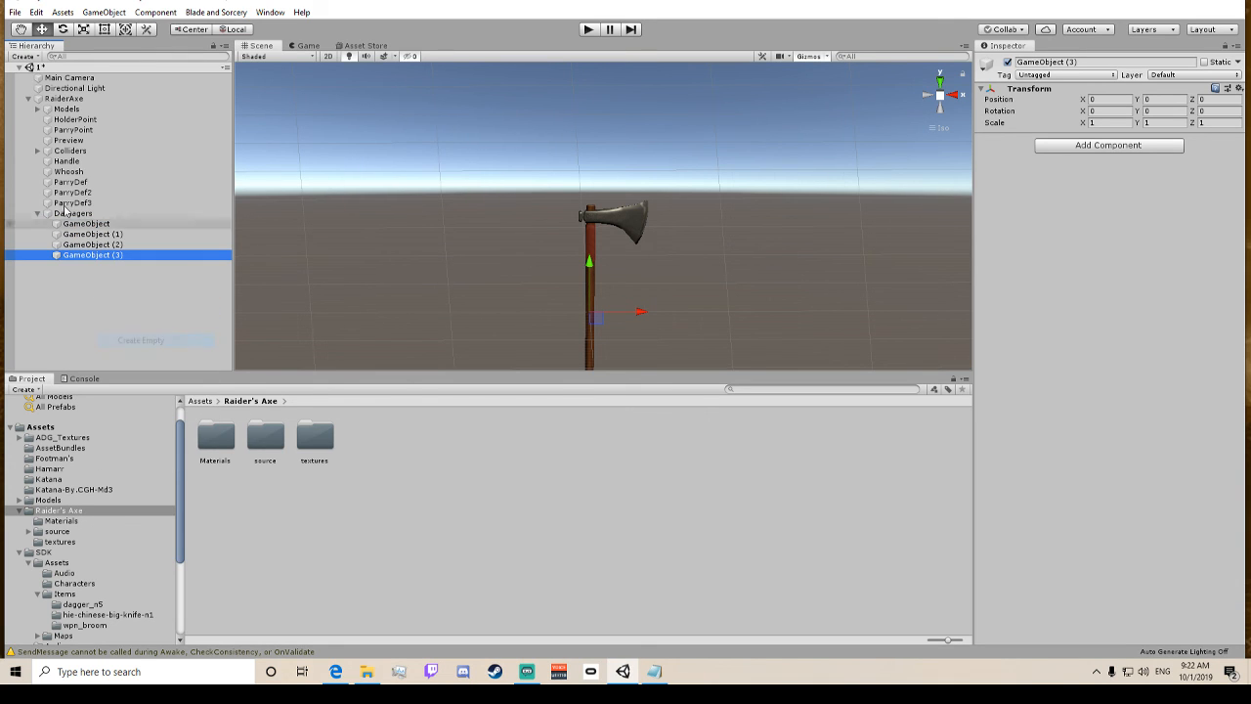
Check the axe's collider groups, and replace the fourth empty child of Damagers with a new empty object.
click(37, 151)
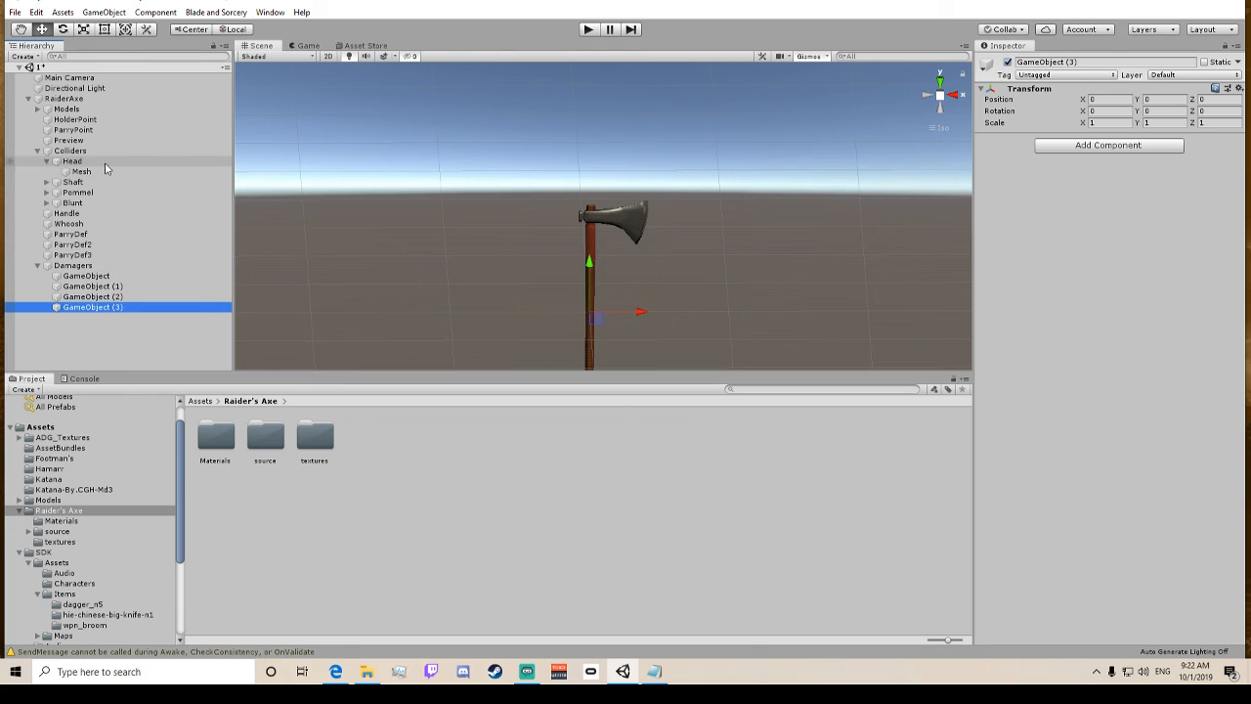
click(46, 162)
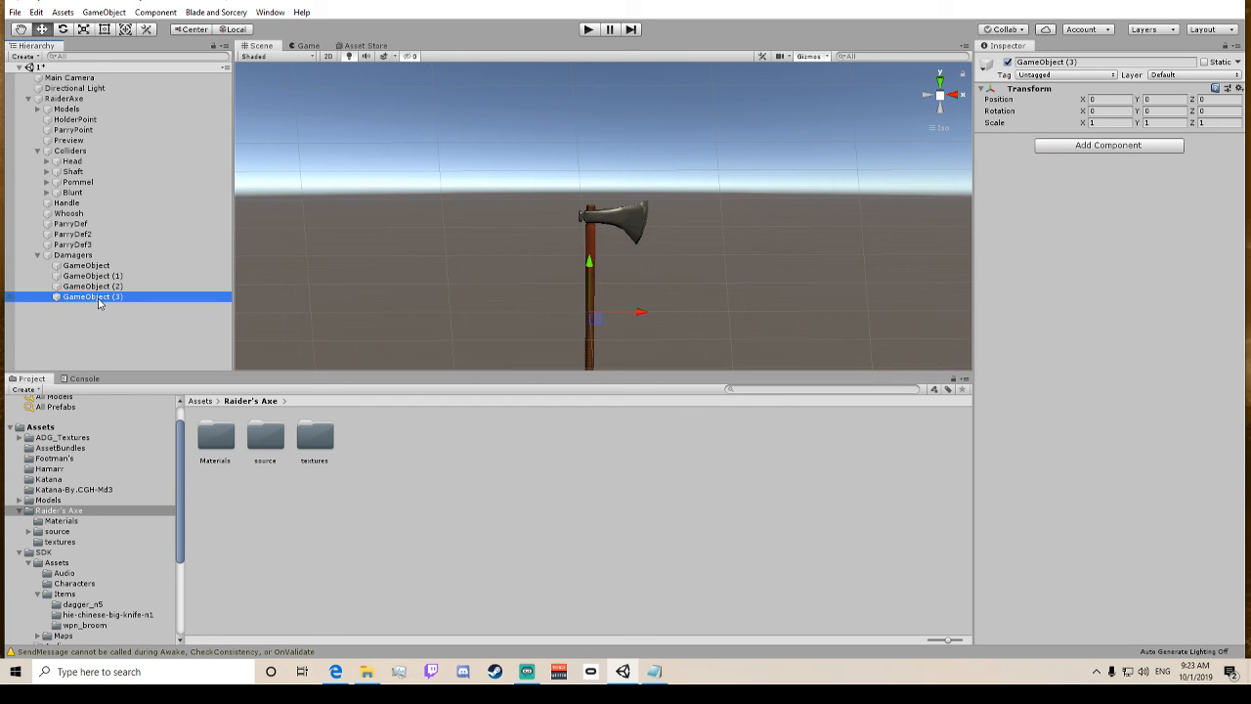
key(Delete)
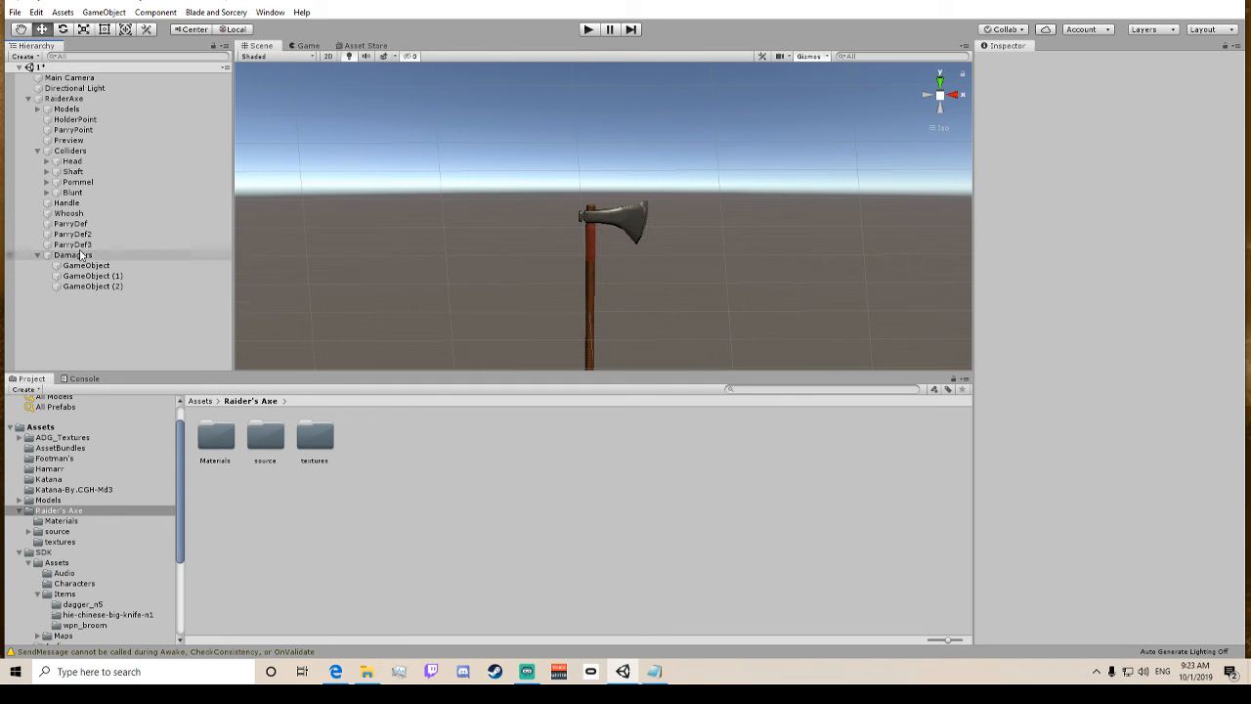
right_click(80, 256)
click(125, 376)
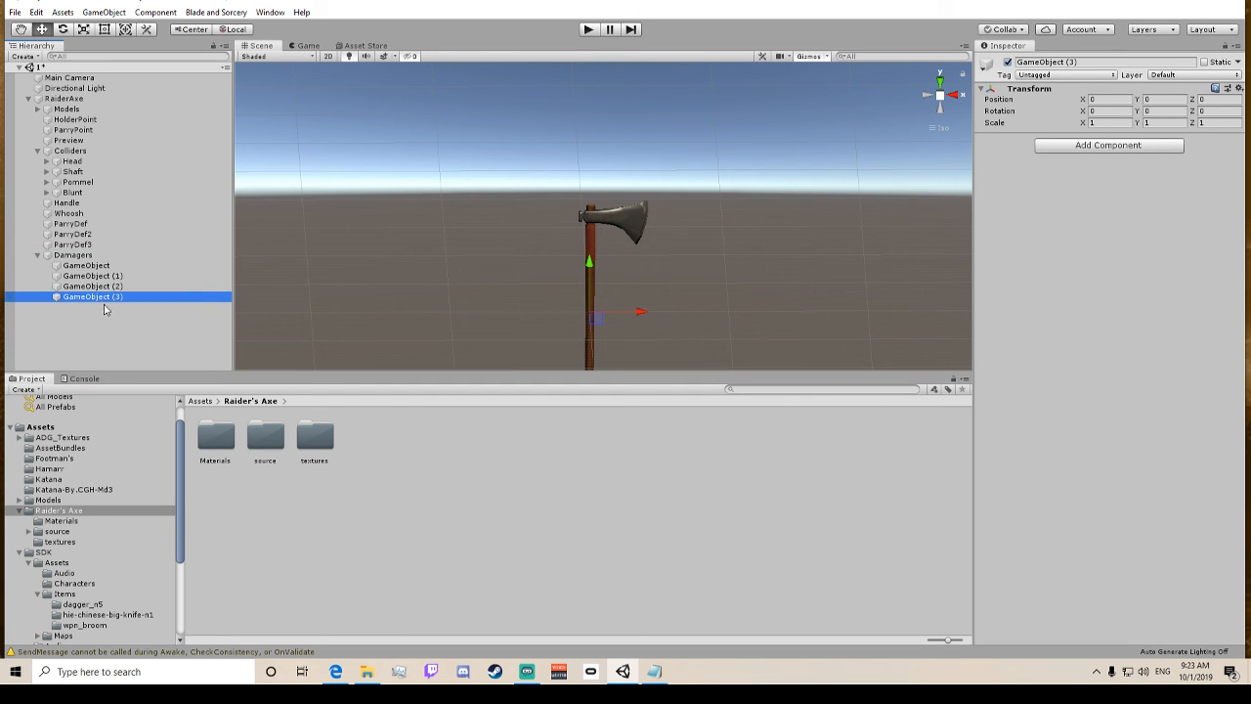
Rename the first empty child object under Damagers as Slash.
click(91, 276)
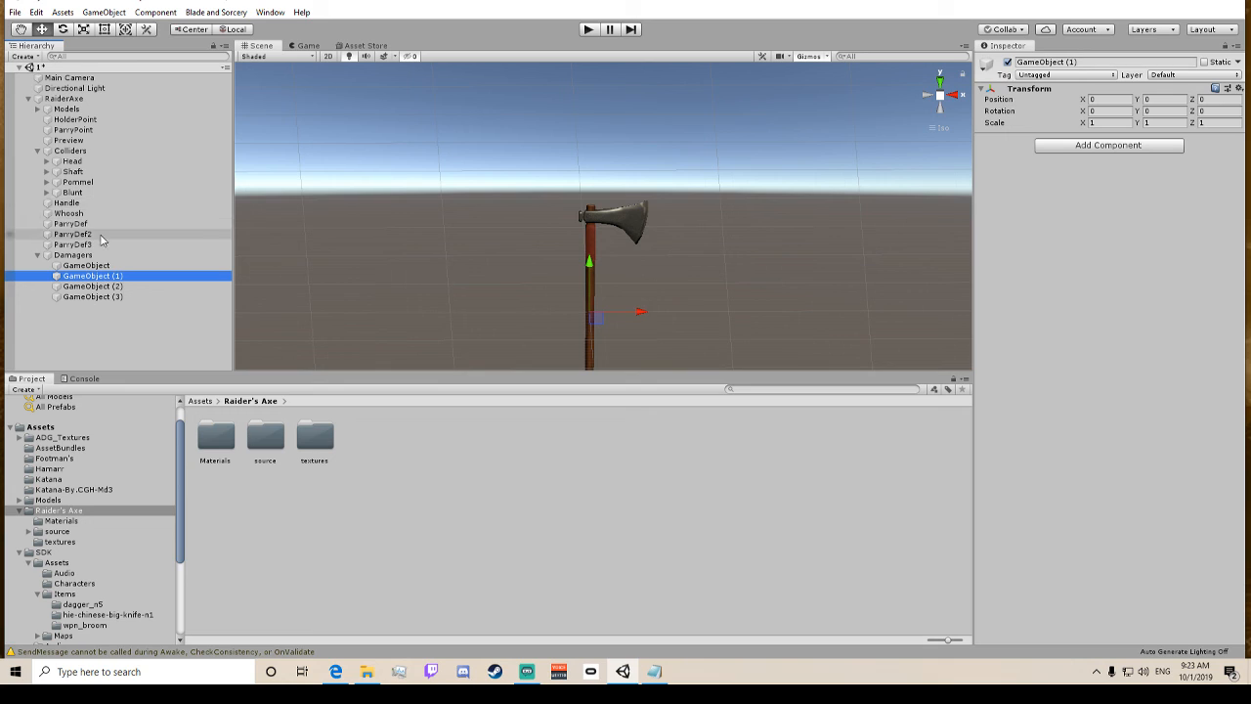
click(110, 266)
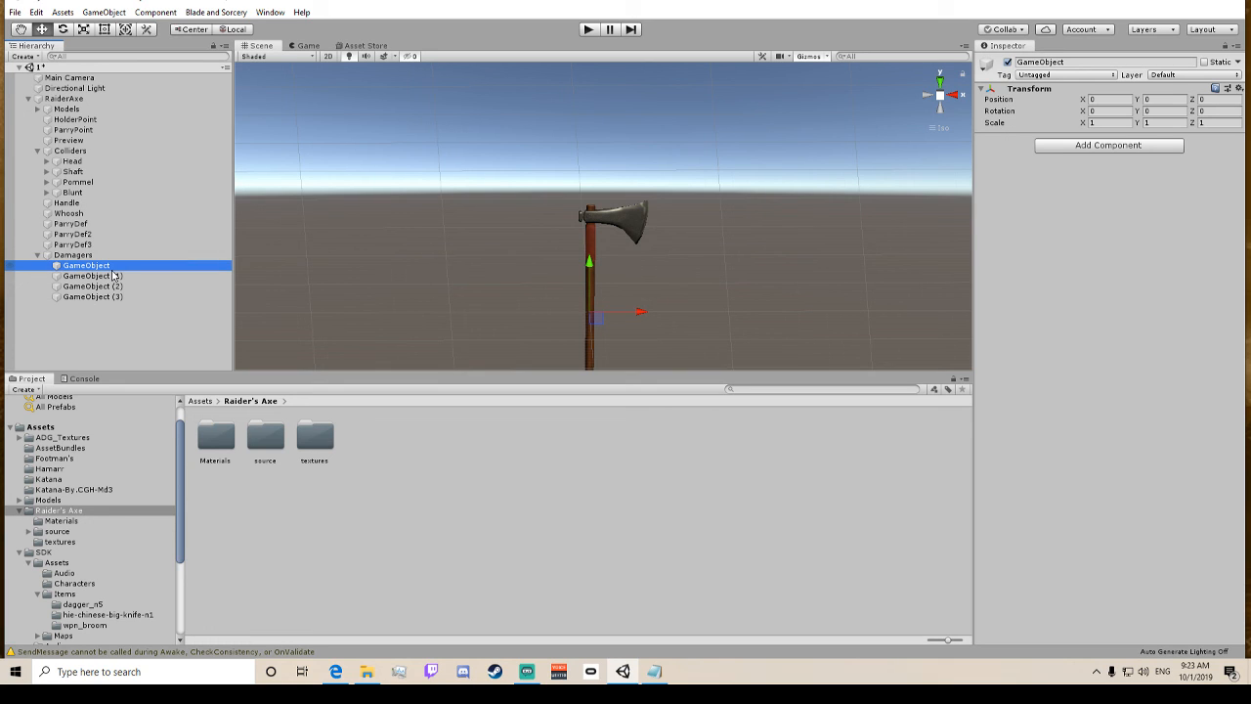
click(113, 266)
text(Slash)
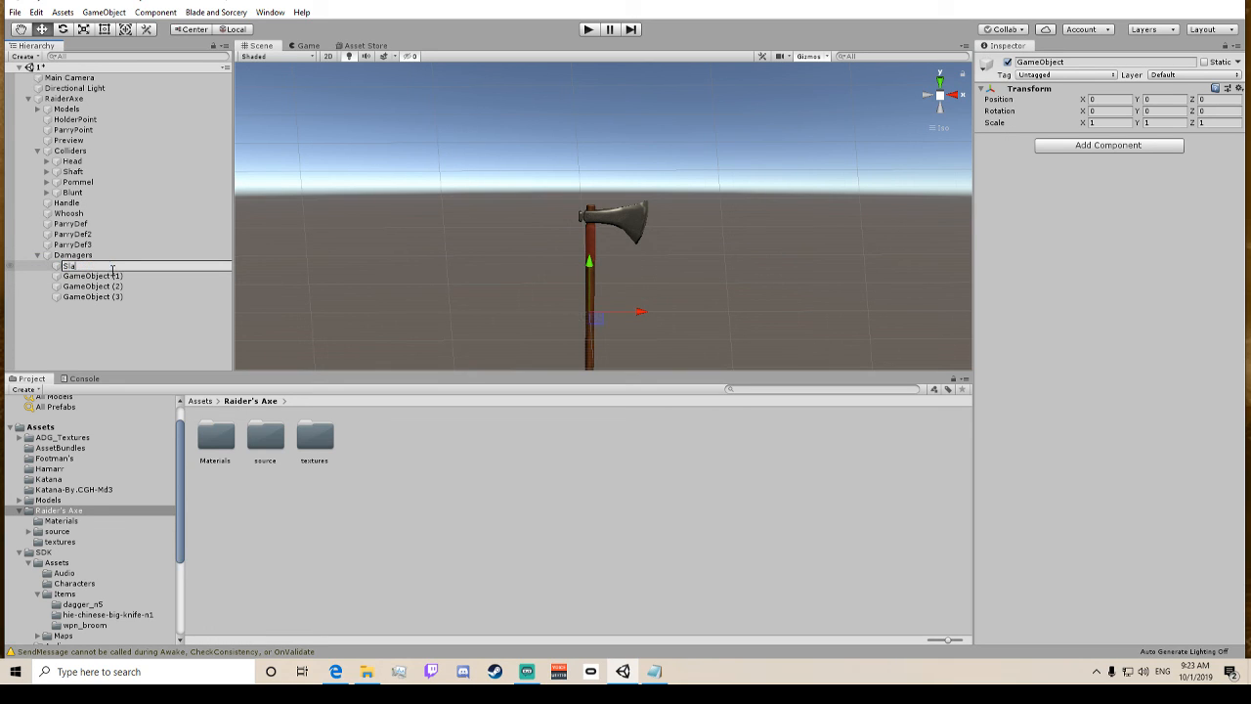
key(Return)
right_click(113, 276)
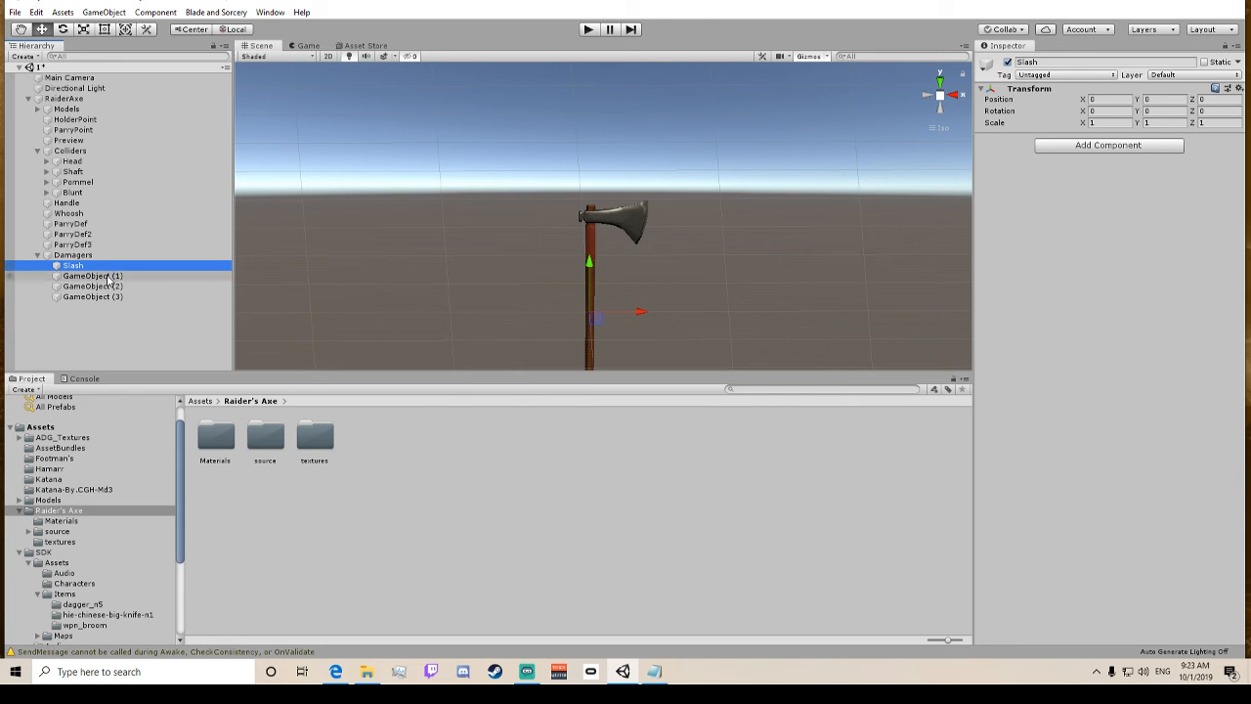
click(162, 408)
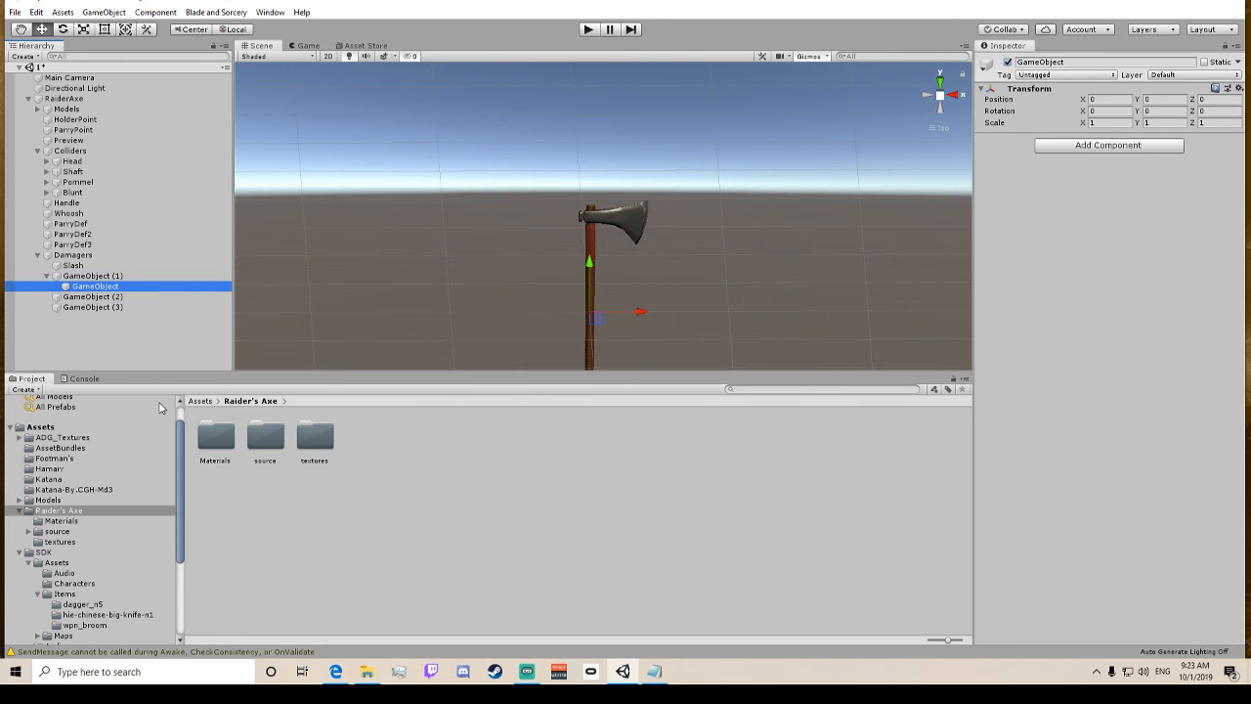
key(Delete)
Rename the second child object under Damagers as BluntHandle.
click(89, 277)
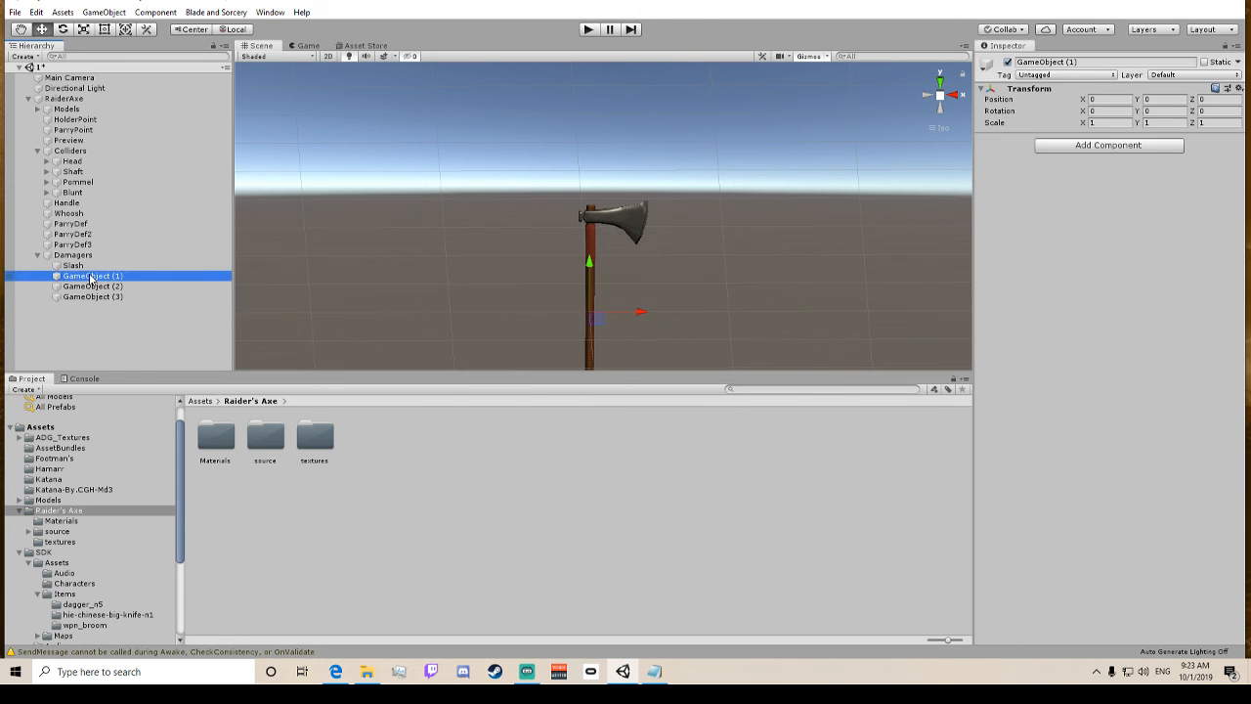
right_click(90, 277)
click(128, 317)
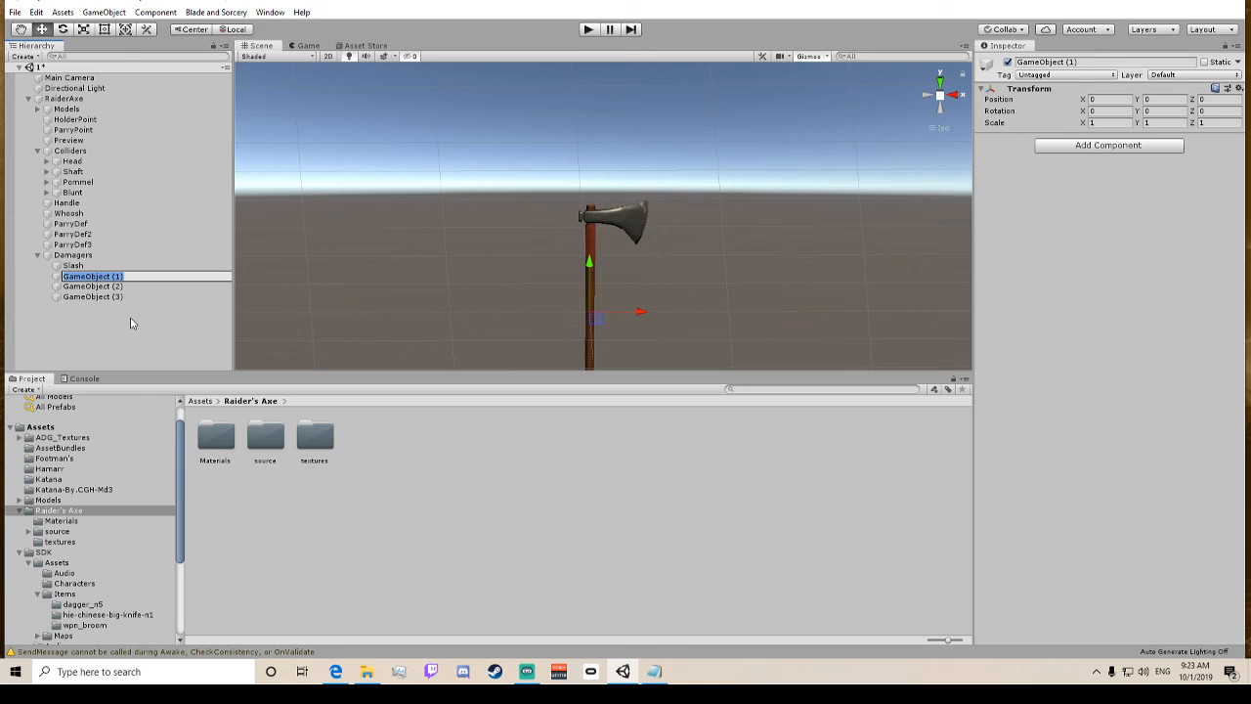
text(BluntHandle)
key(Return)
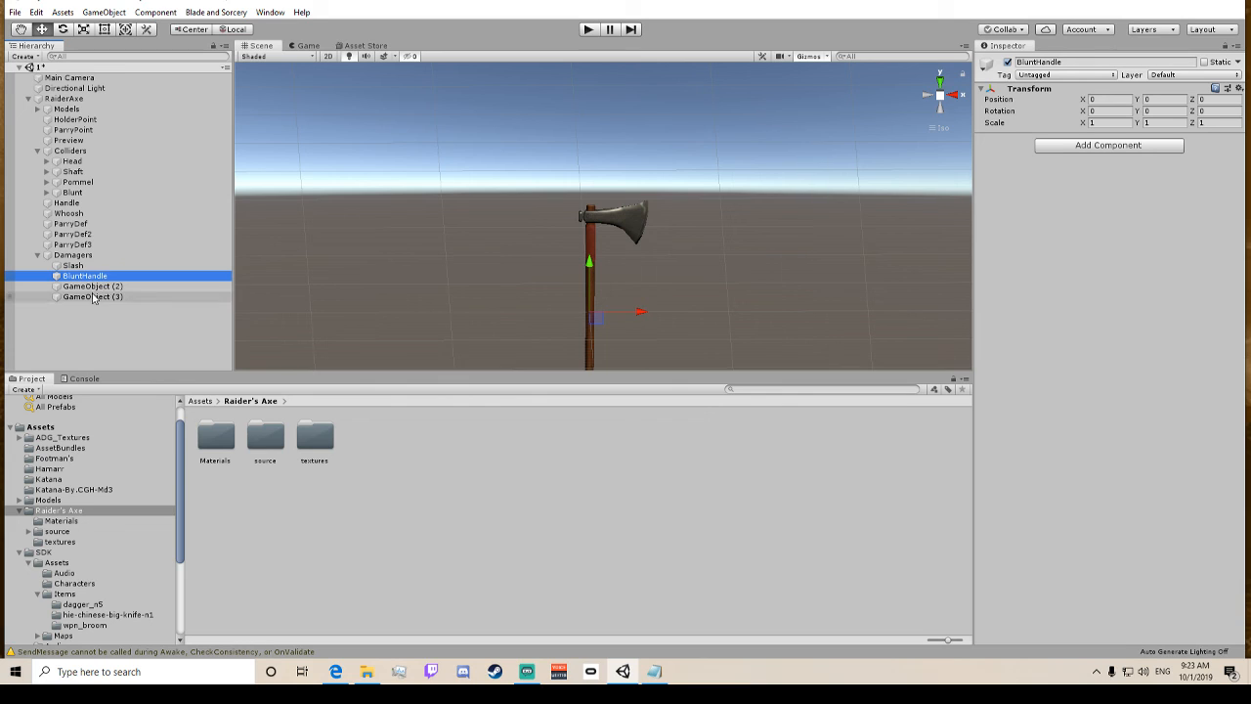
Rename the third child object under Damagers as BluntPommel.
click(95, 293)
click(93, 285)
key(F2)
text(B)
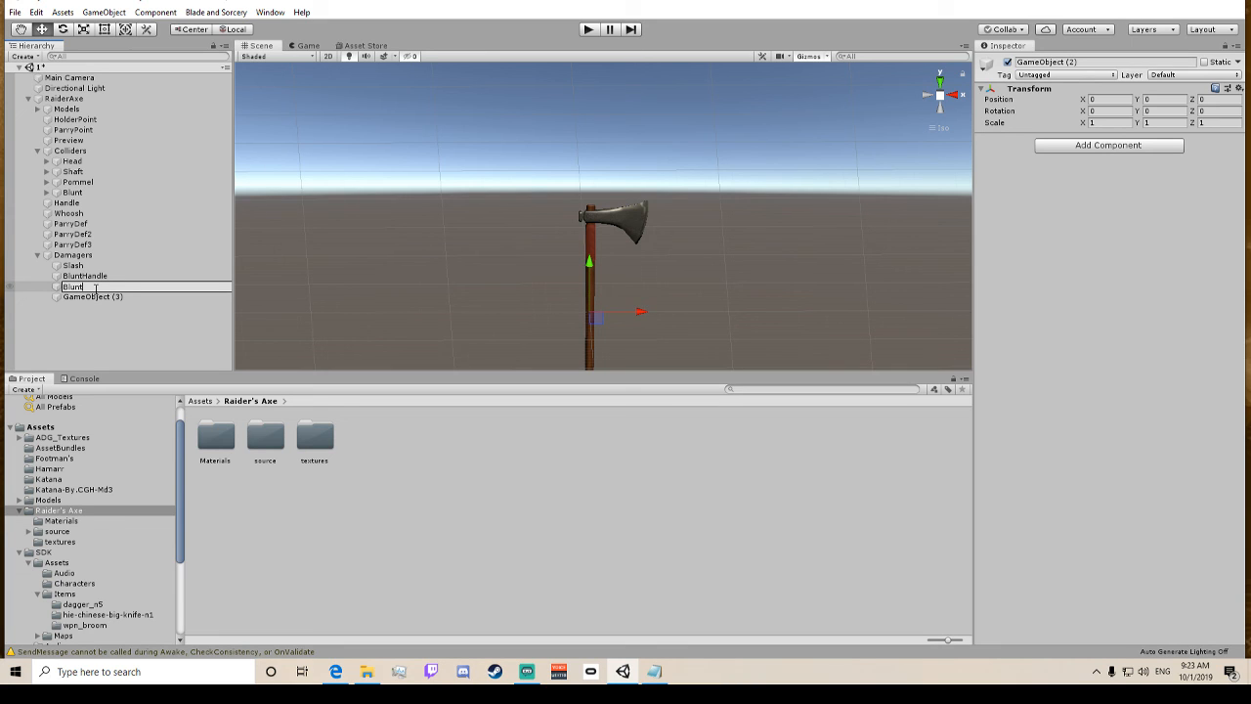
text(luntPommel)
key(Return)
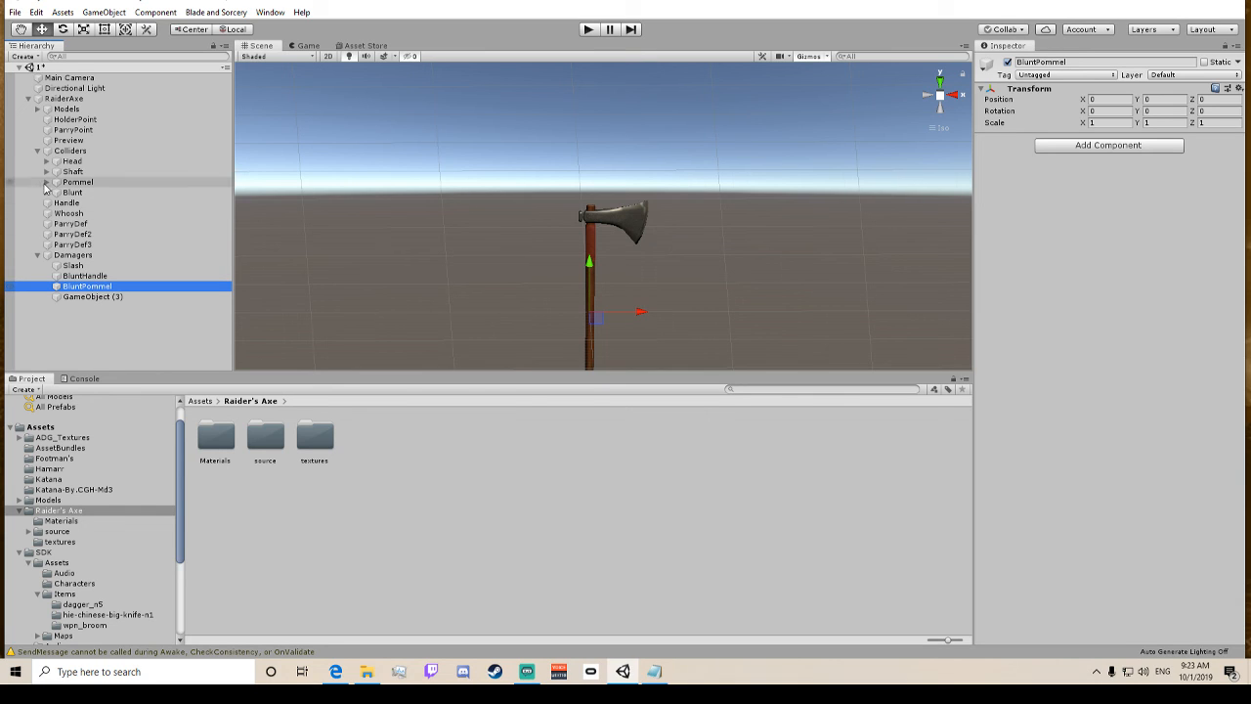
Rename the fourth child object under Damagers as BluntFlat.
click(115, 298)
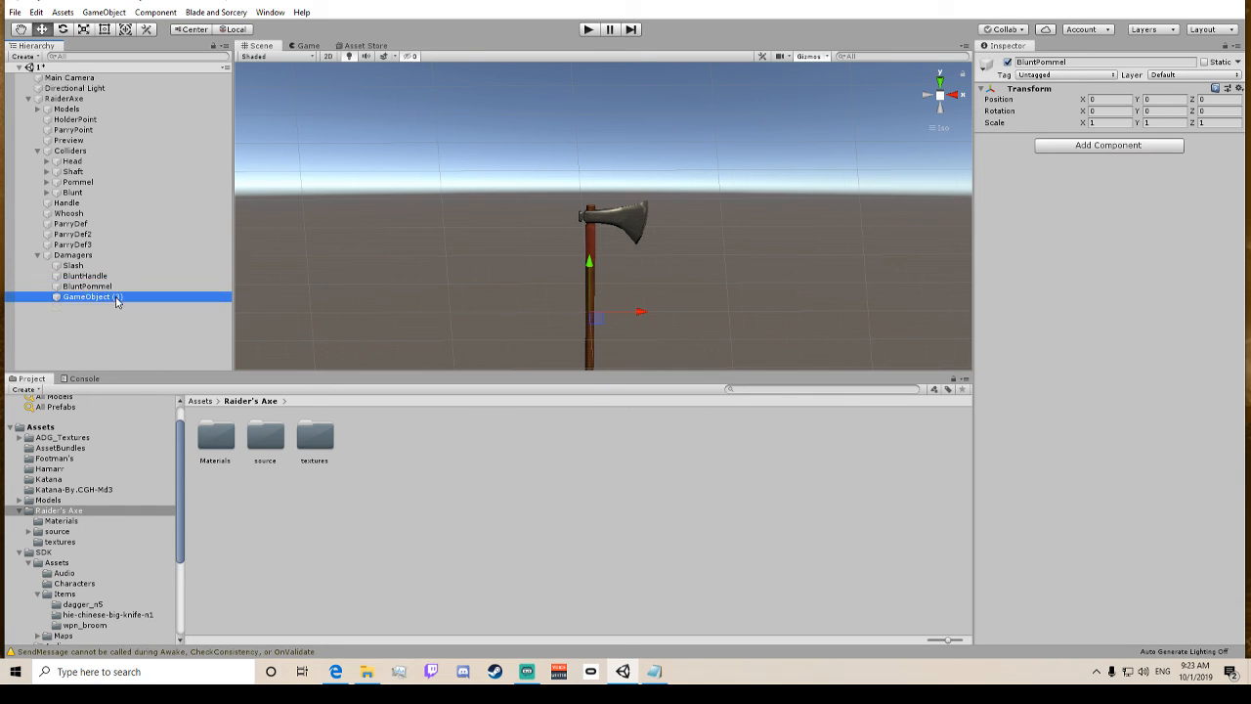
click(115, 298)
text(Blunt)
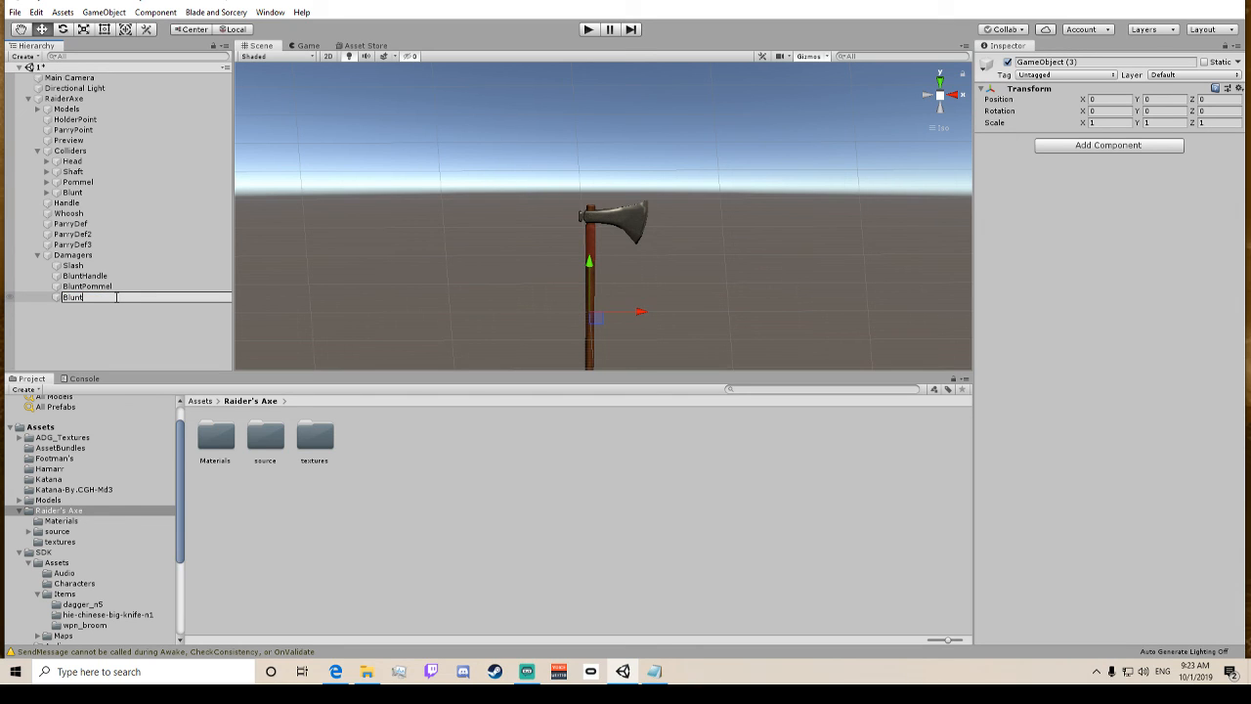
text(Flat)
key(Return)
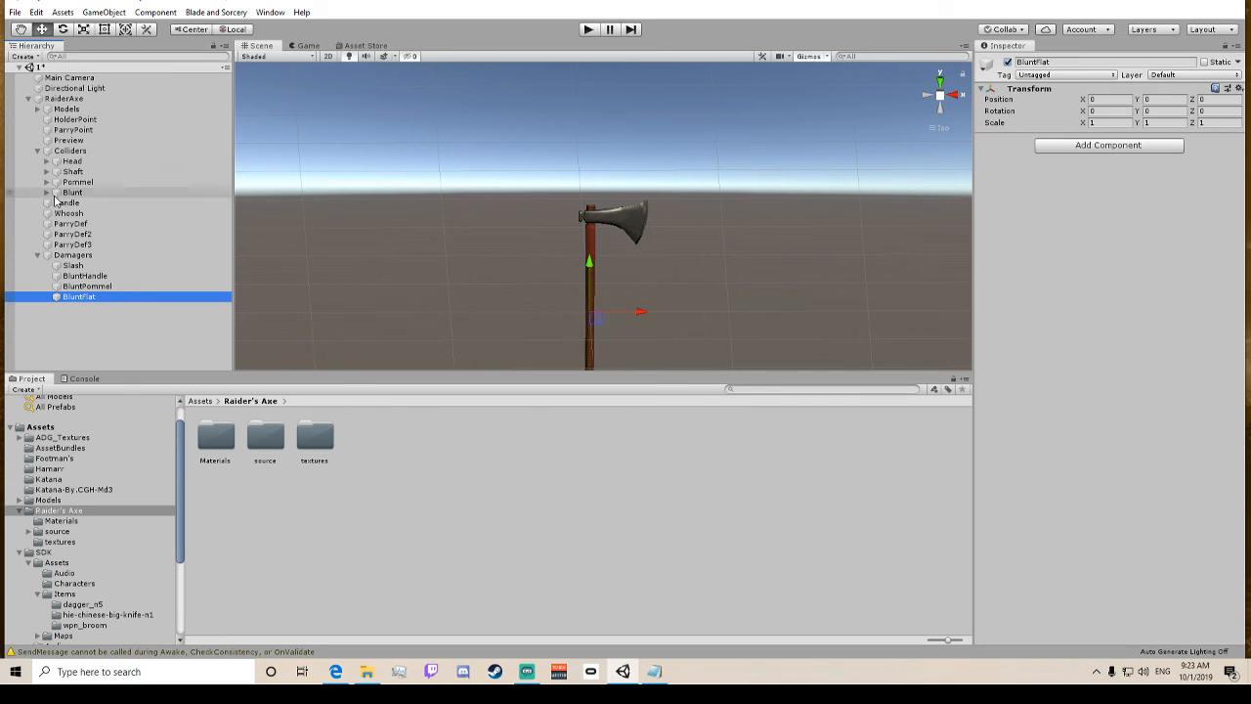
Collapse the Colliders group and add the Damager Definition script to the Slash object.
click(66, 266)
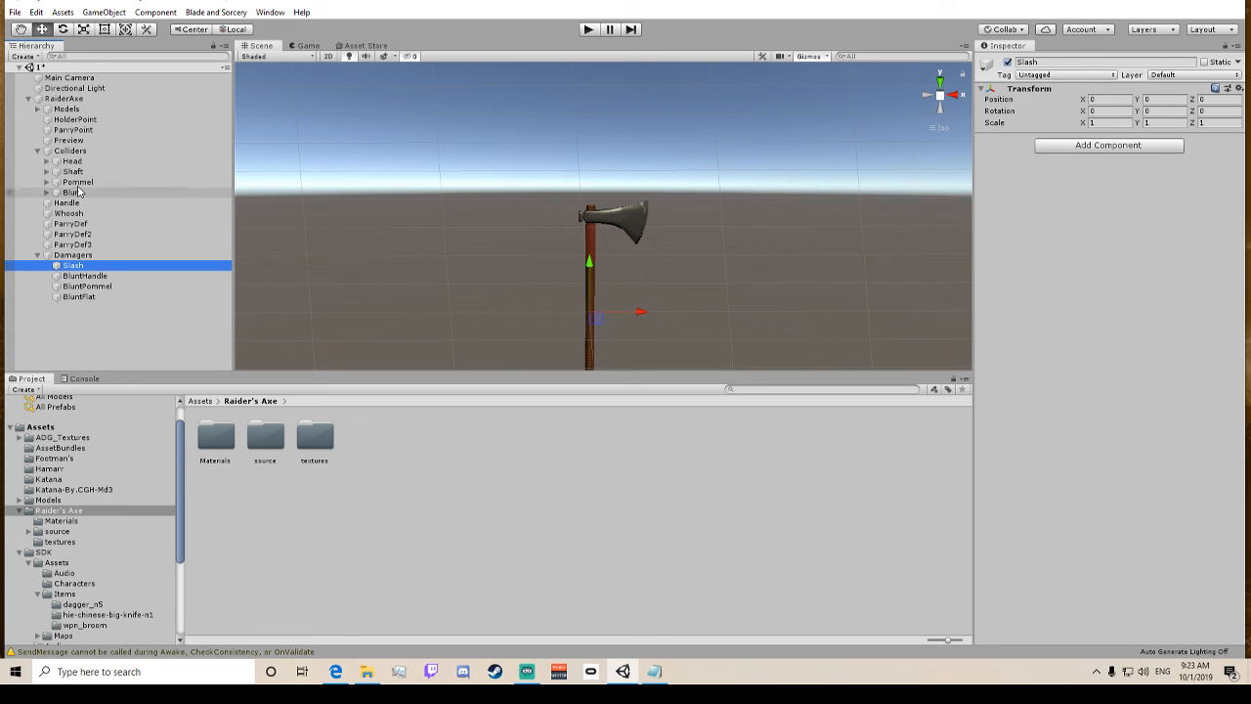
click(38, 152)
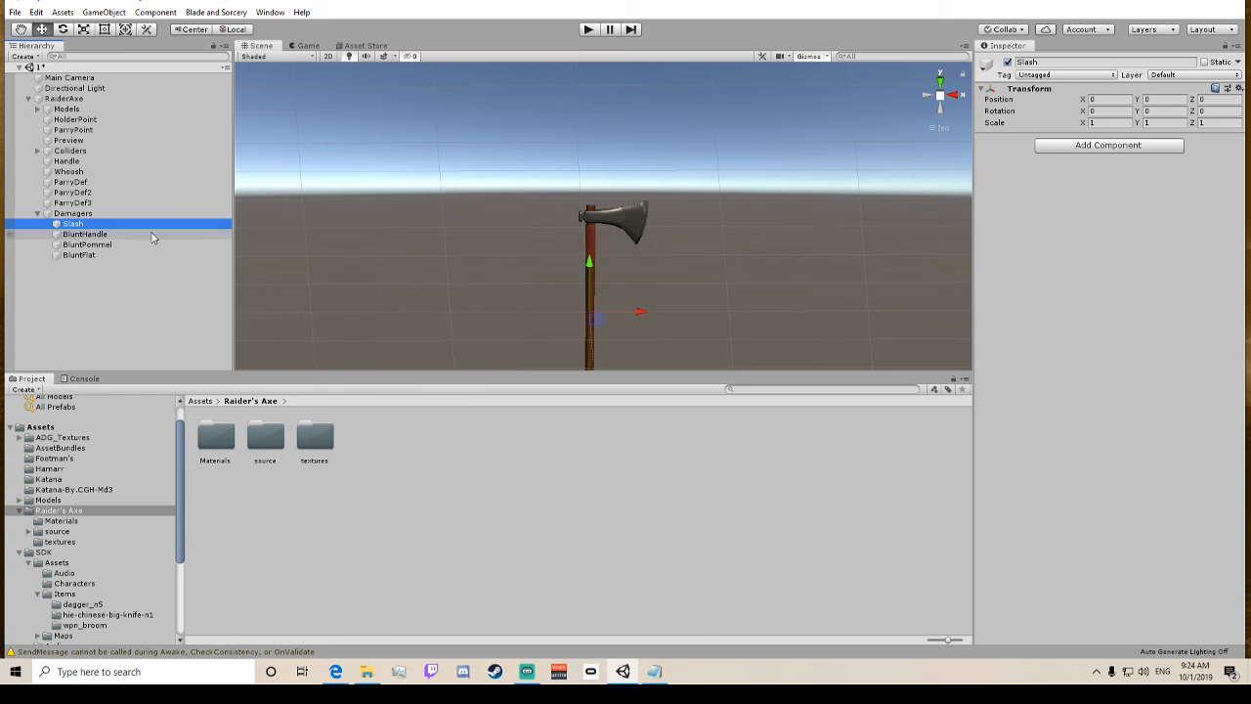
click(1118, 150)
text(da)
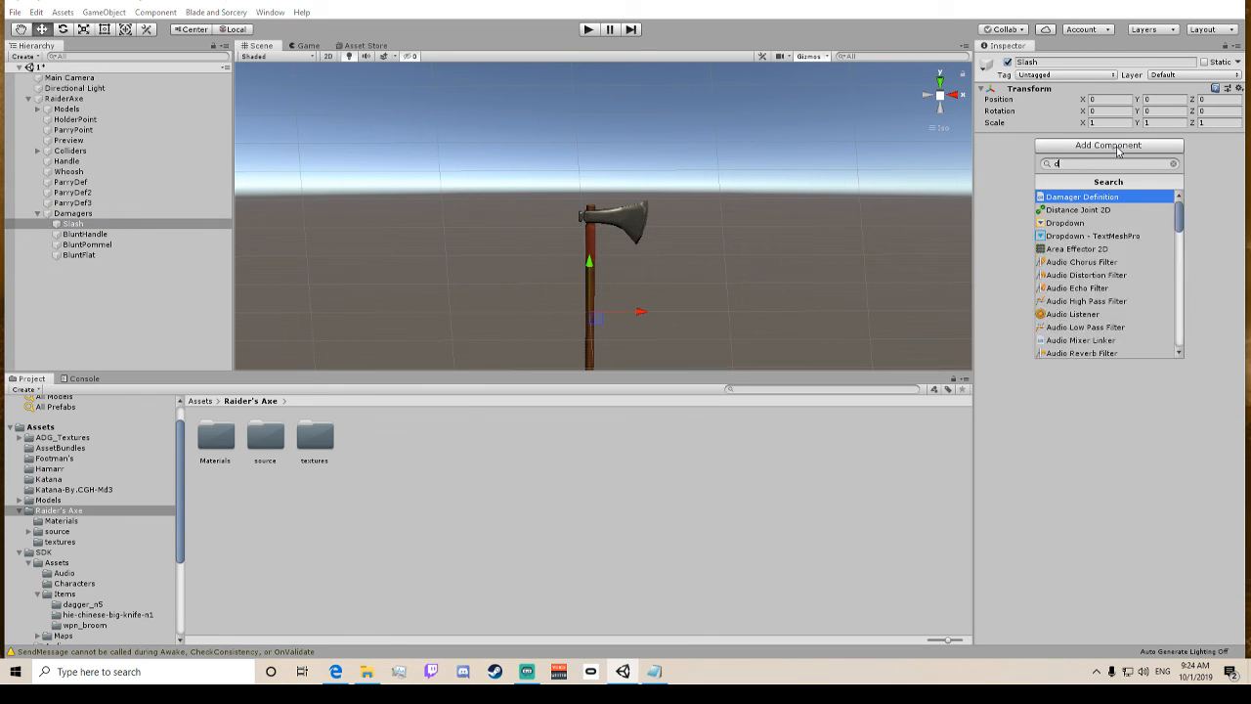
click(1076, 202)
Add the Damager Definition script to each of the BluntHandle, BluntPommel and BluntFlat objects.
click(171, 236)
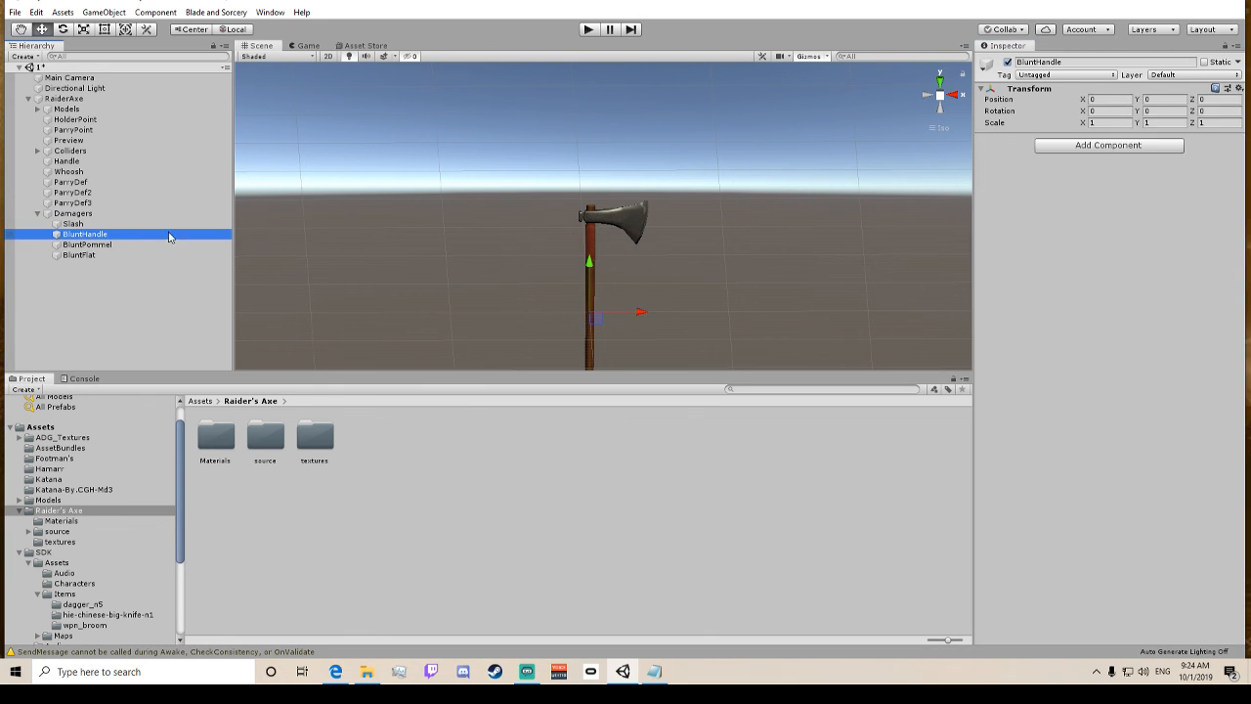
click(1079, 149)
click(1061, 202)
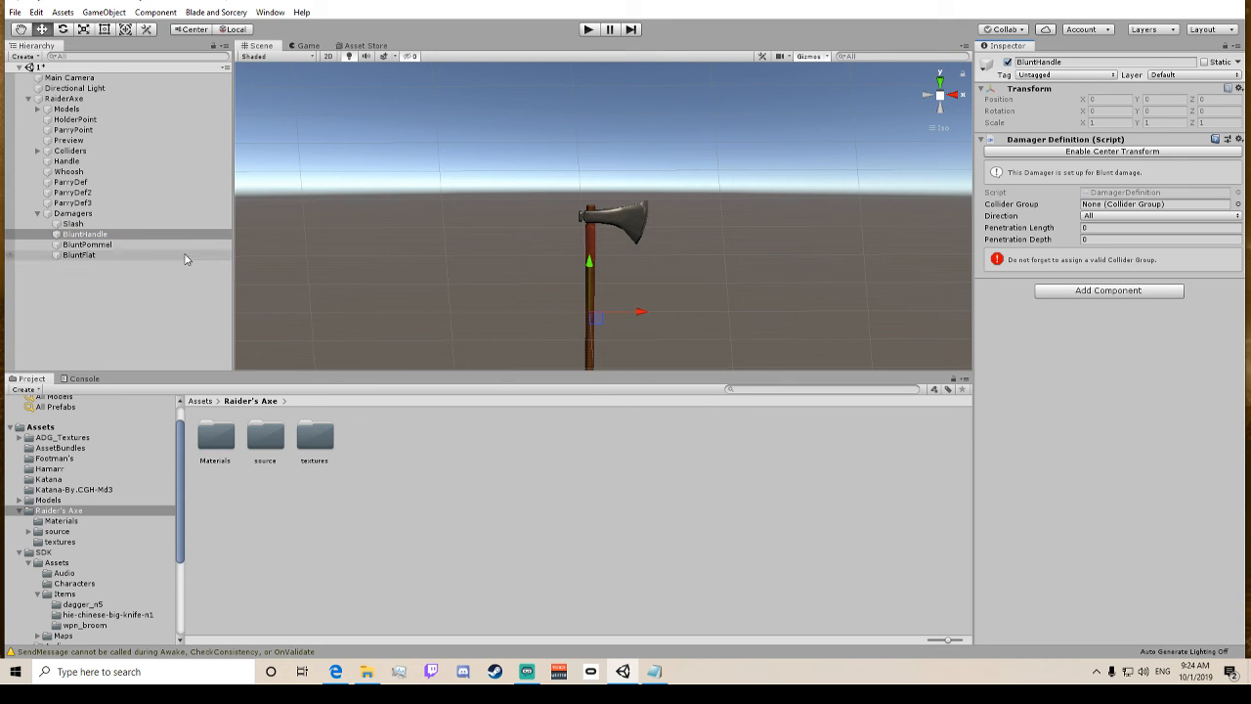
click(156, 245)
click(1121, 153)
click(1062, 199)
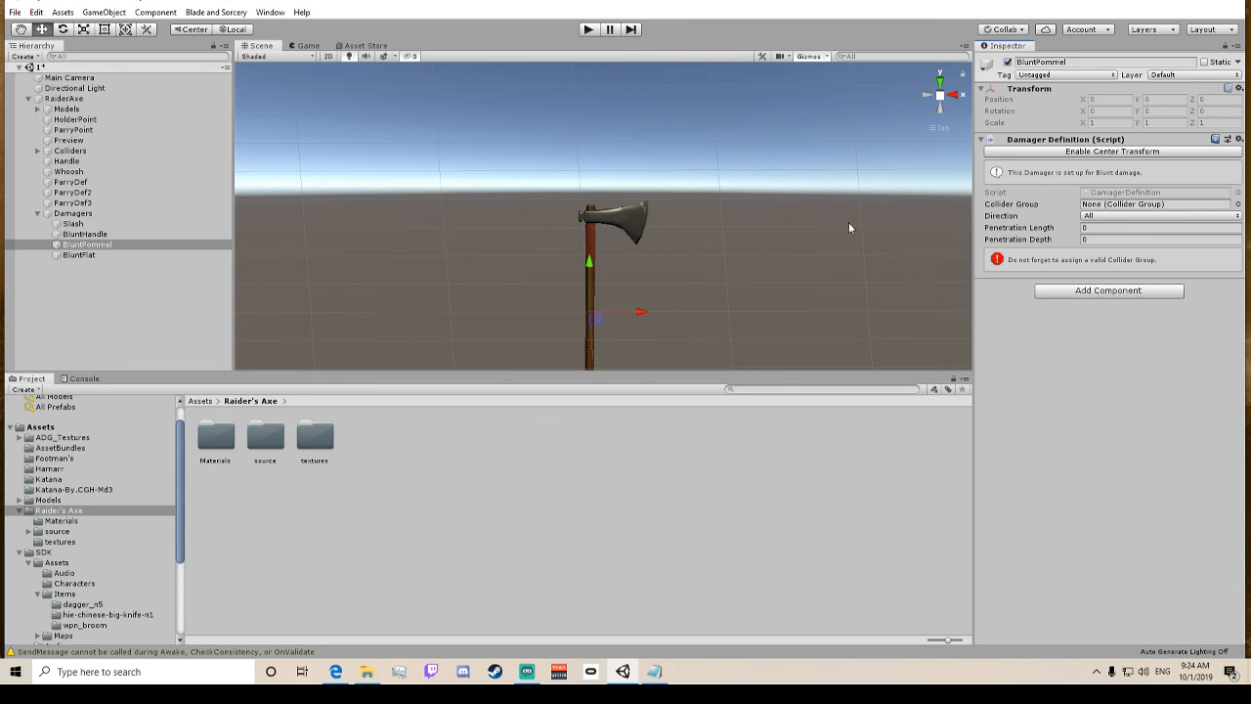
click(110, 257)
click(1144, 149)
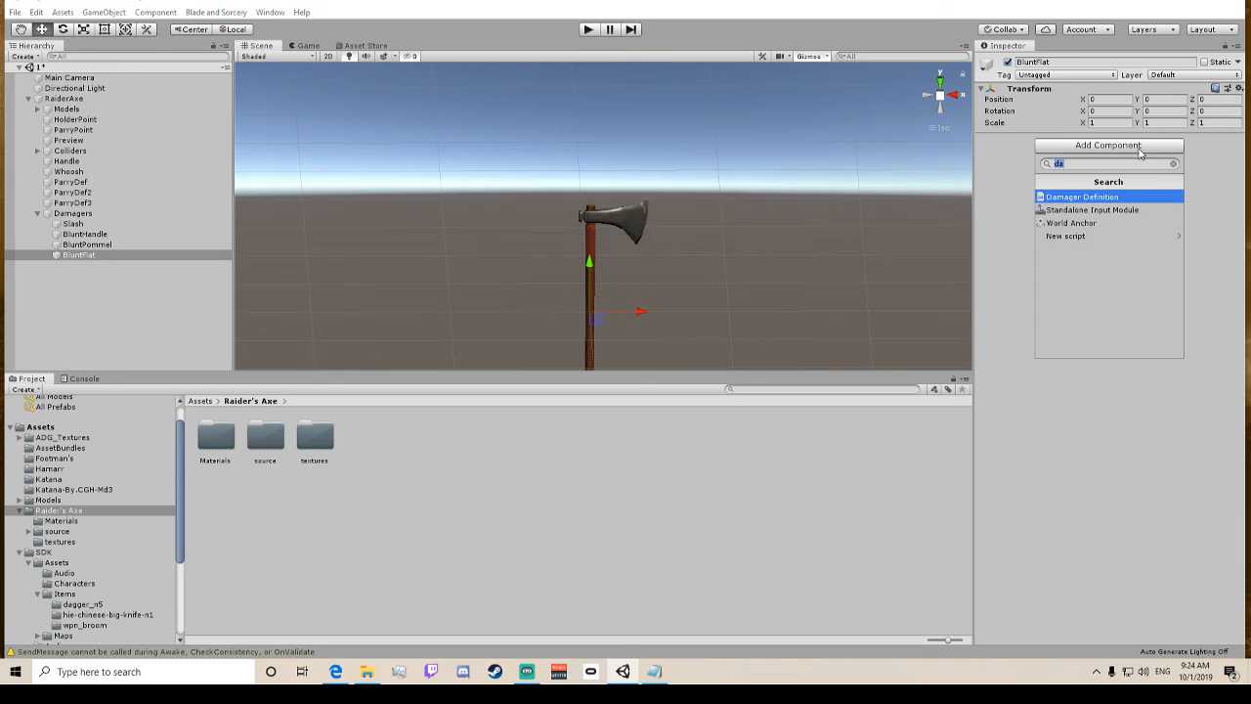
click(1075, 200)
Create an empty child object named Pierce under Damagers and place it first, above Slash.
click(59, 213)
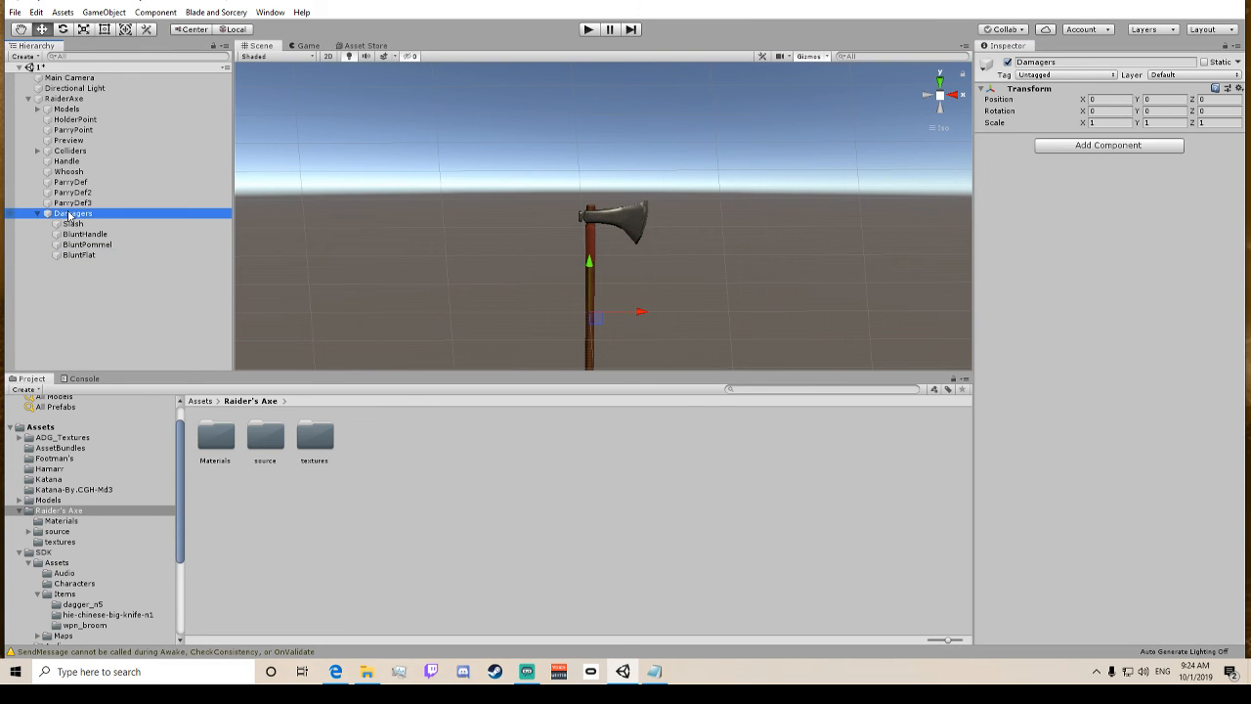
right_click(65, 213)
click(182, 336)
click(92, 279)
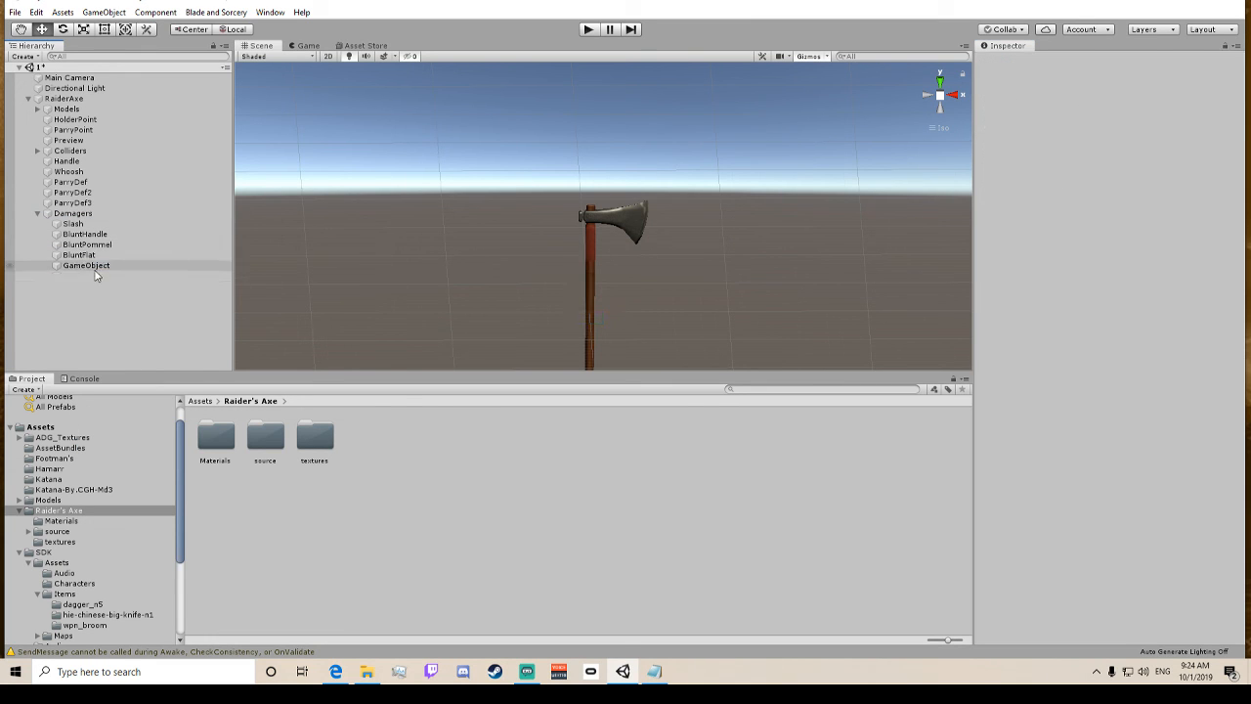
click(79, 269)
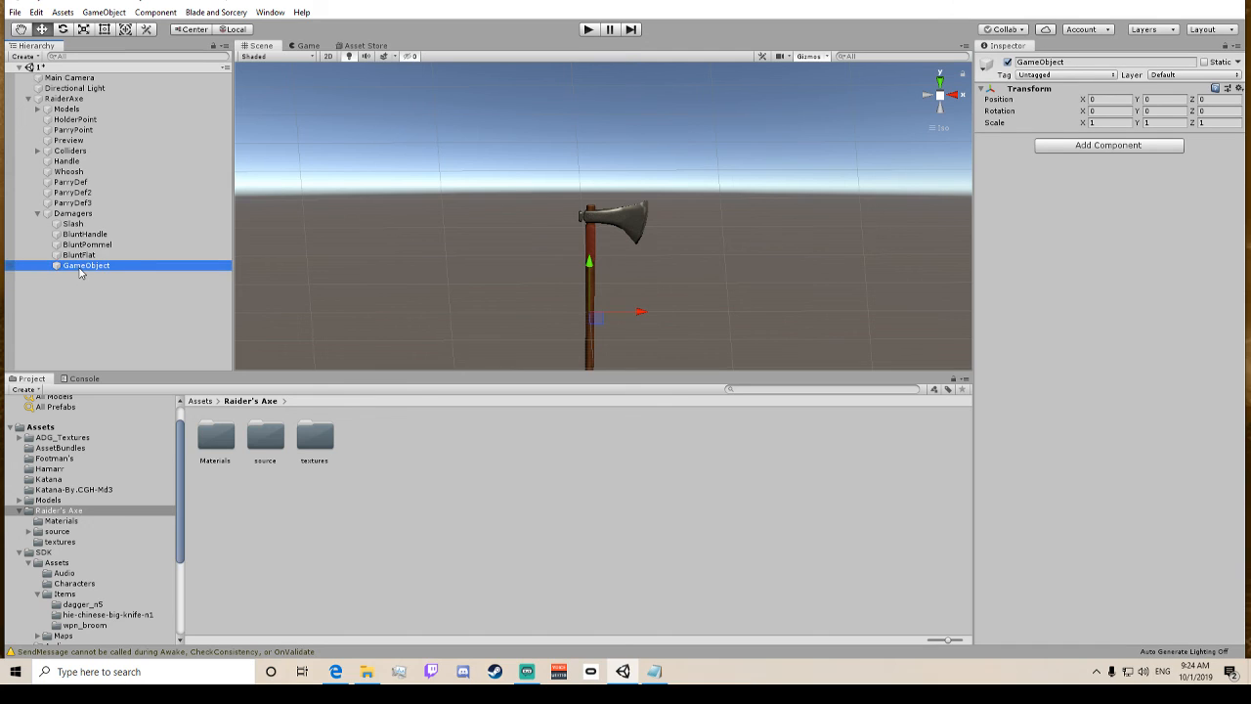
click(80, 270)
text(Pie)
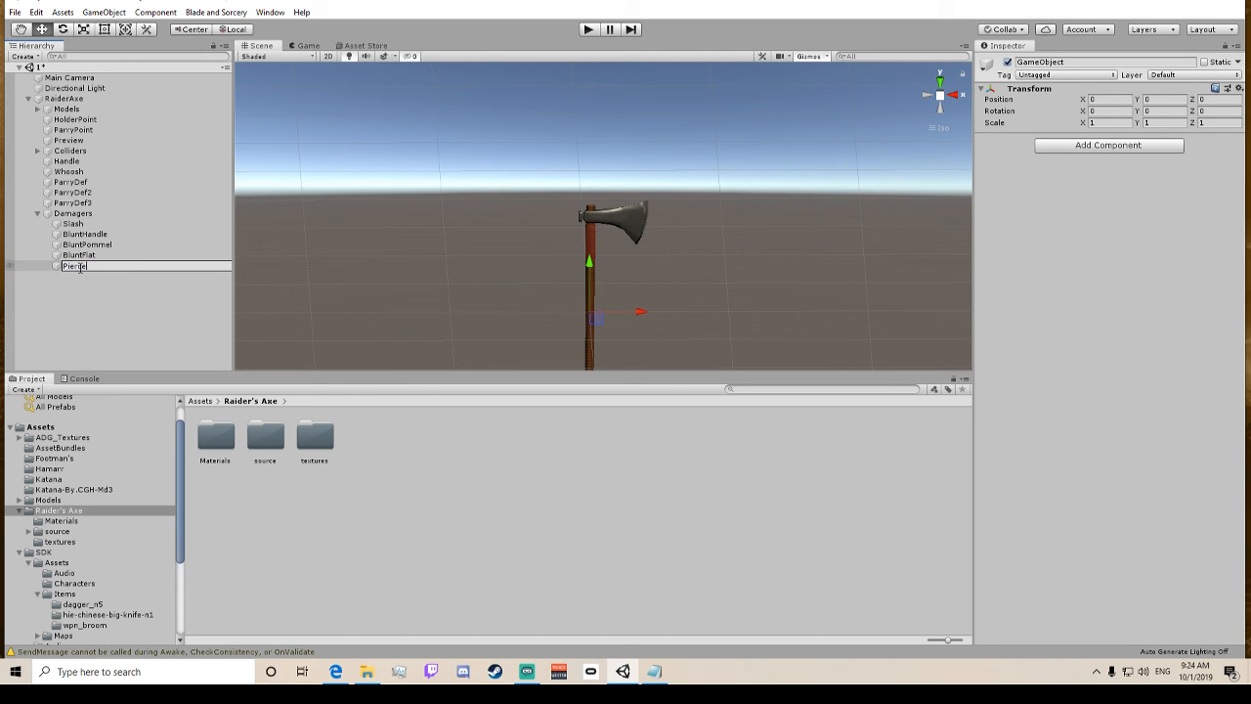
text(rce)
key(Return)
drag(80, 272, 84, 224)
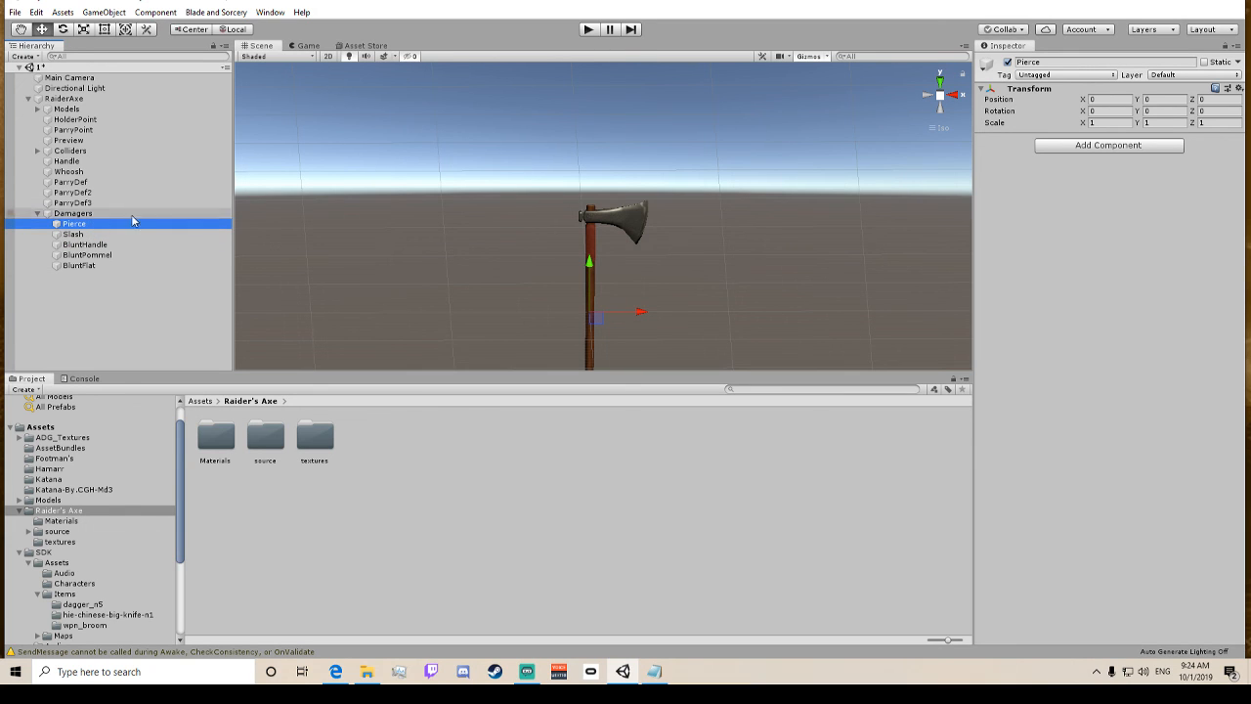
Add the Damager Definition script to the Pierce object and set its penetration depth to 1.
click(1102, 145)
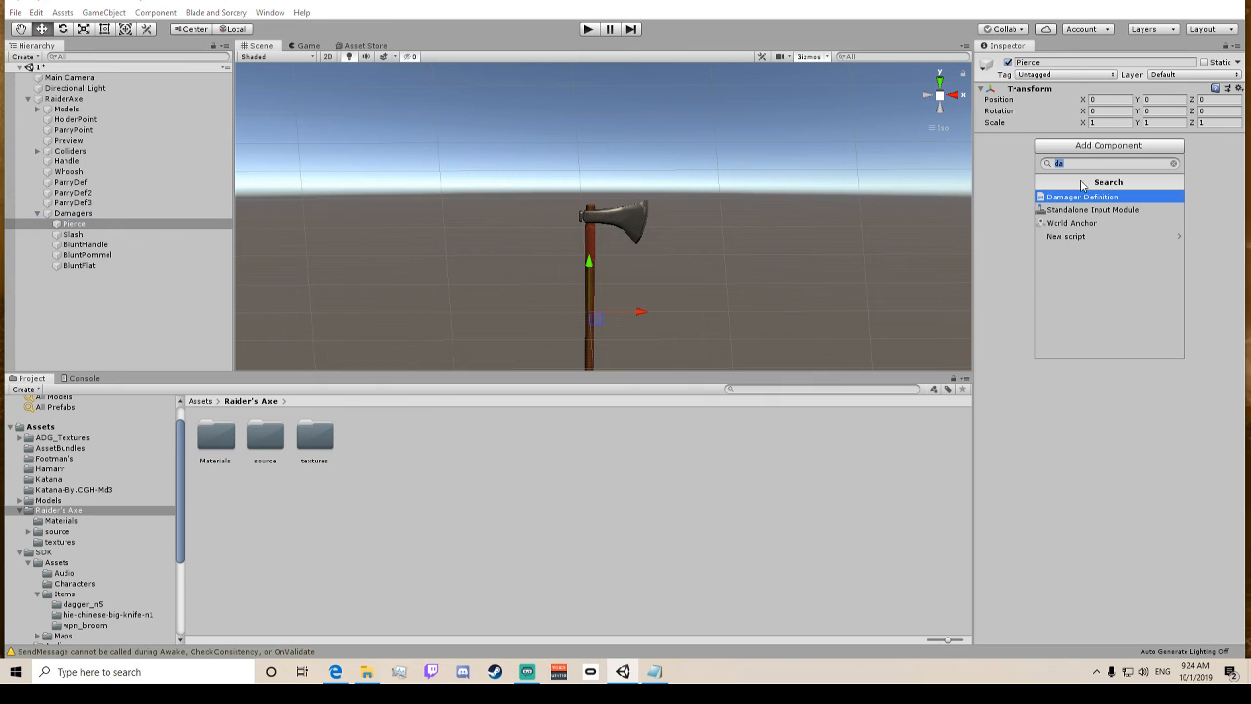
click(1083, 194)
middle_drag(844, 260, 787, 142)
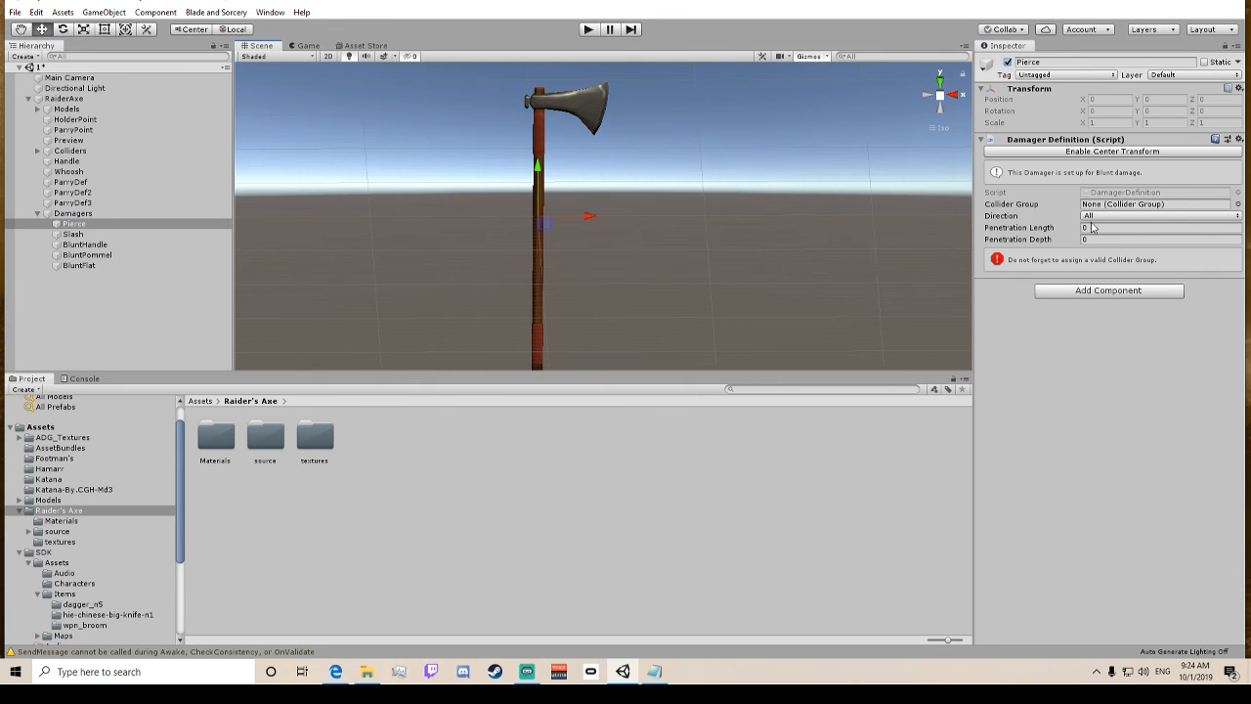
click(1107, 226)
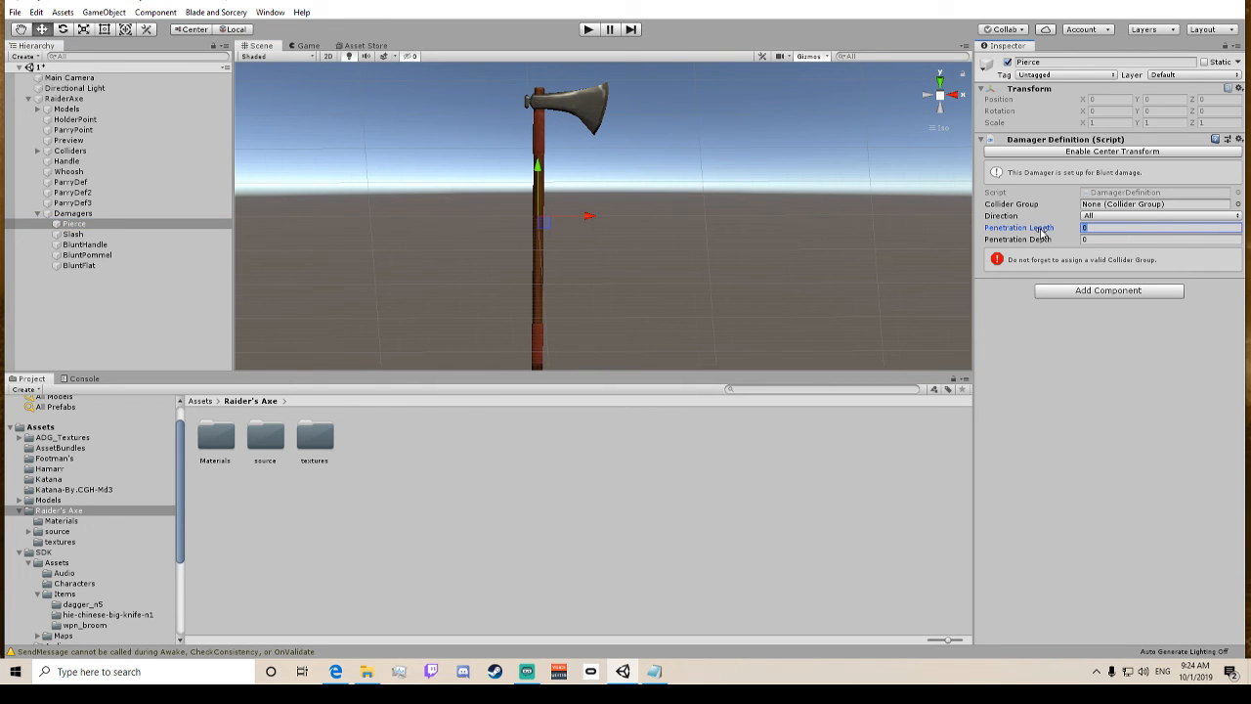
click(1051, 240)
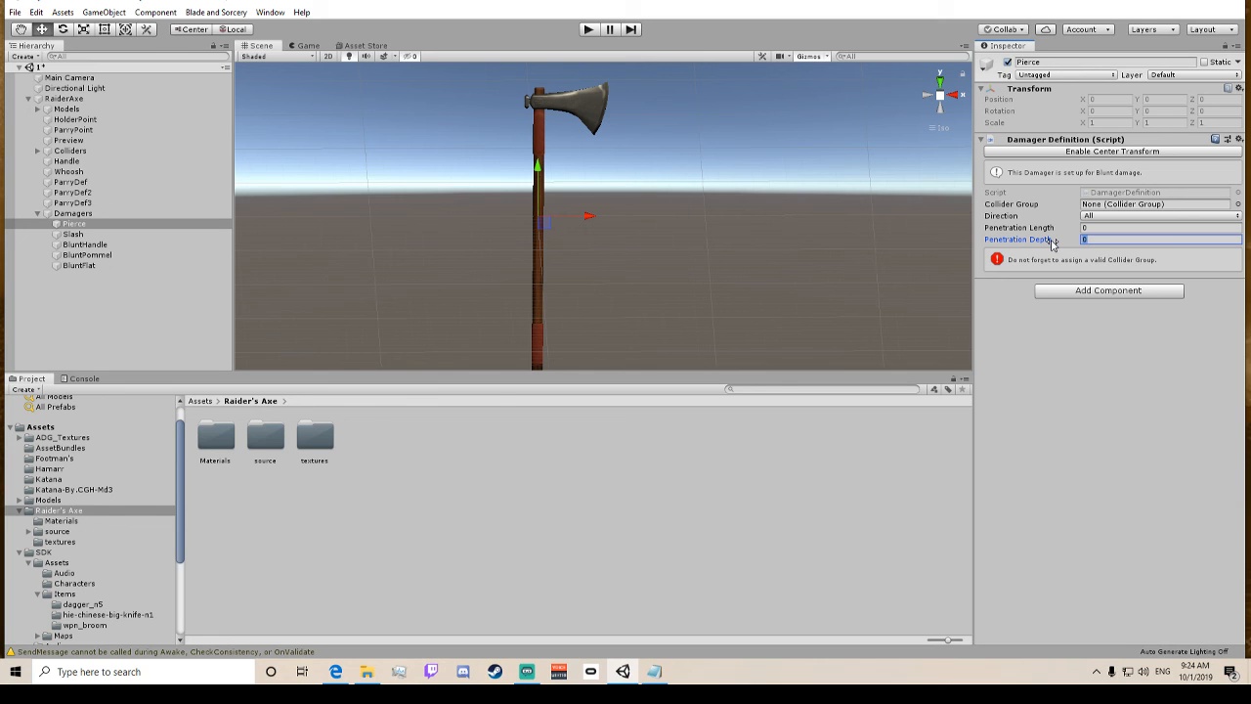
text(1)
Try a penetration length of 1 with depth 0 on Pierce, and restore length 0 and depth 1.
alt+drag(725, 286, 386, 267)
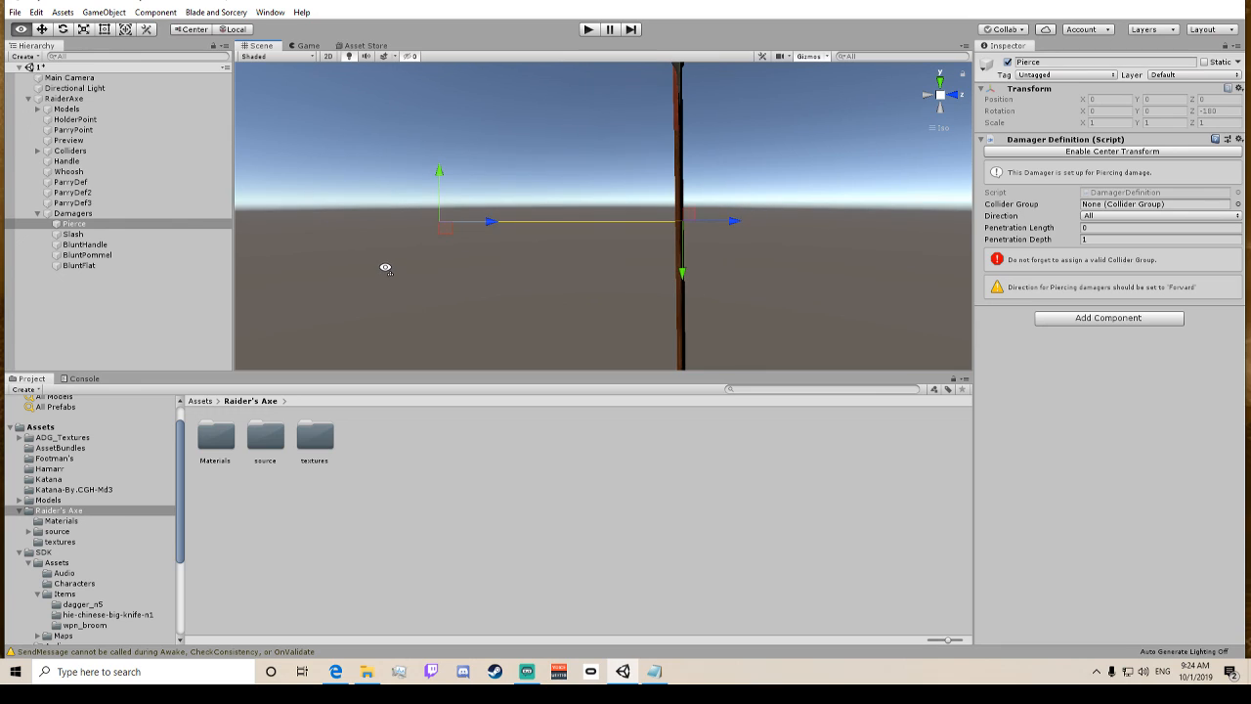
click(1097, 239)
text(0)
click(1121, 228)
text(1)
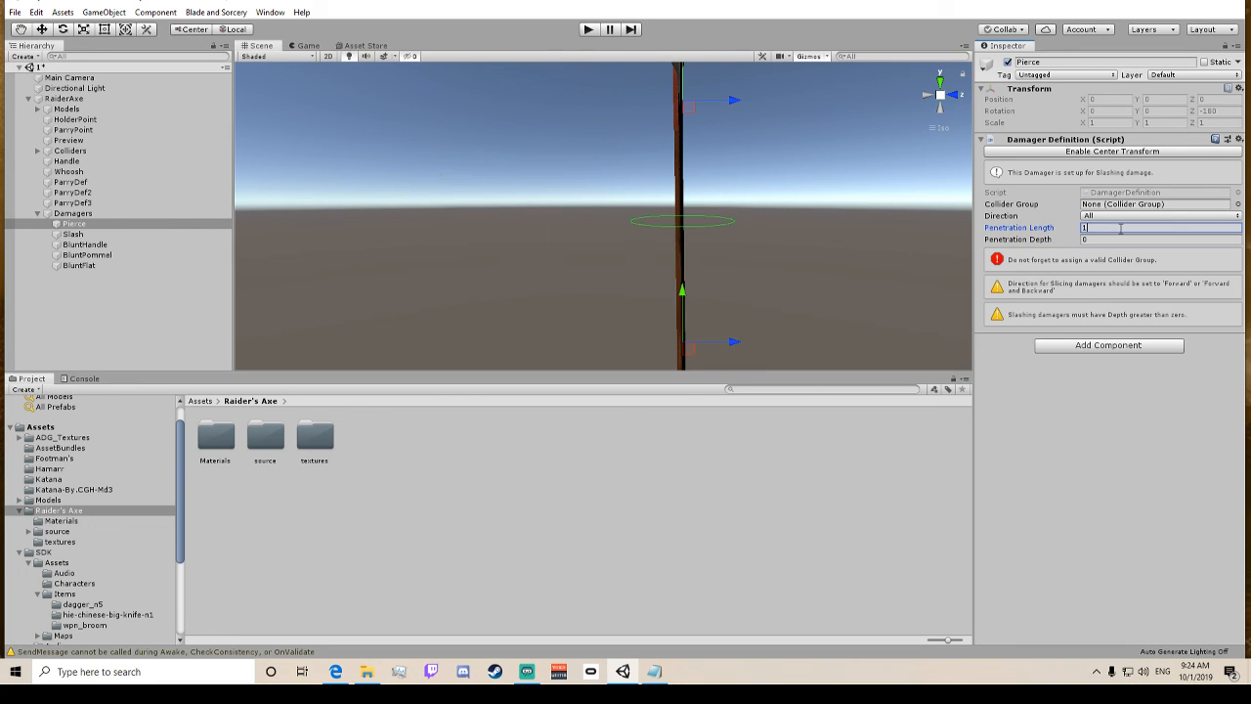
click(1100, 240)
text(1)
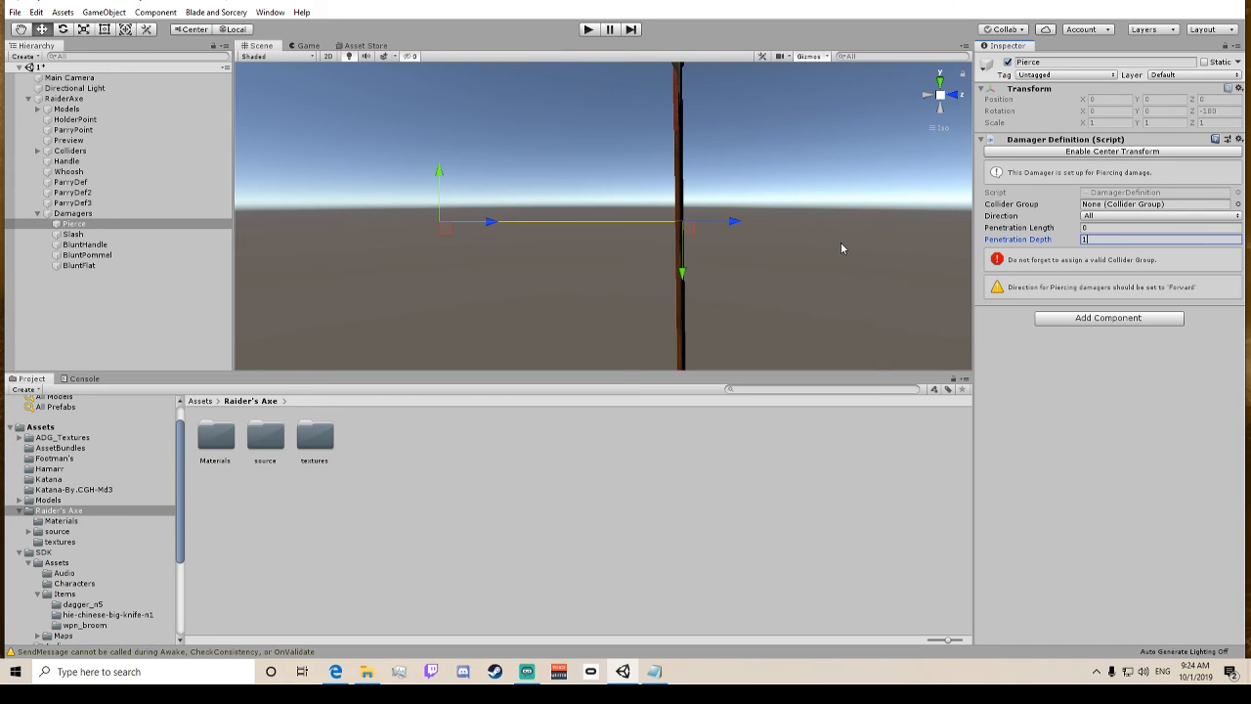
Using the center transform, set Pierce's rotation to X 90 and Y 180, and switch back to point-to-point transforms.
scroll(841, 243, up, 5)
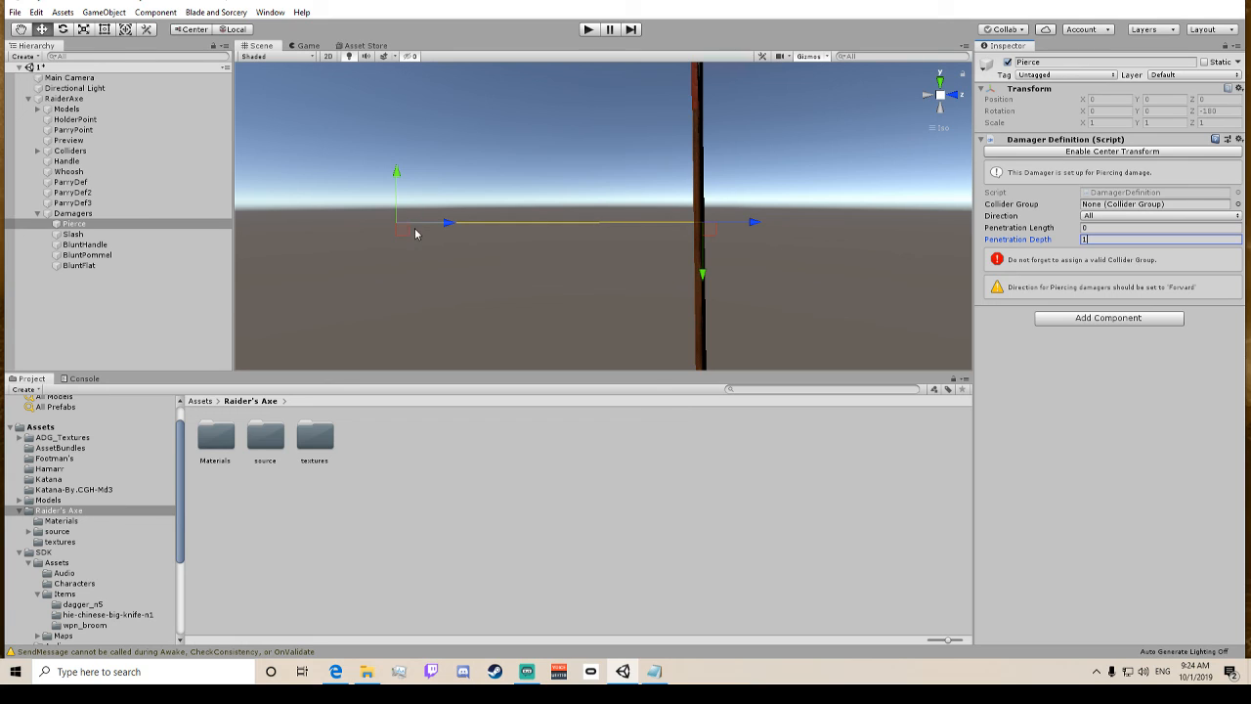
click(1102, 151)
click(1173, 111)
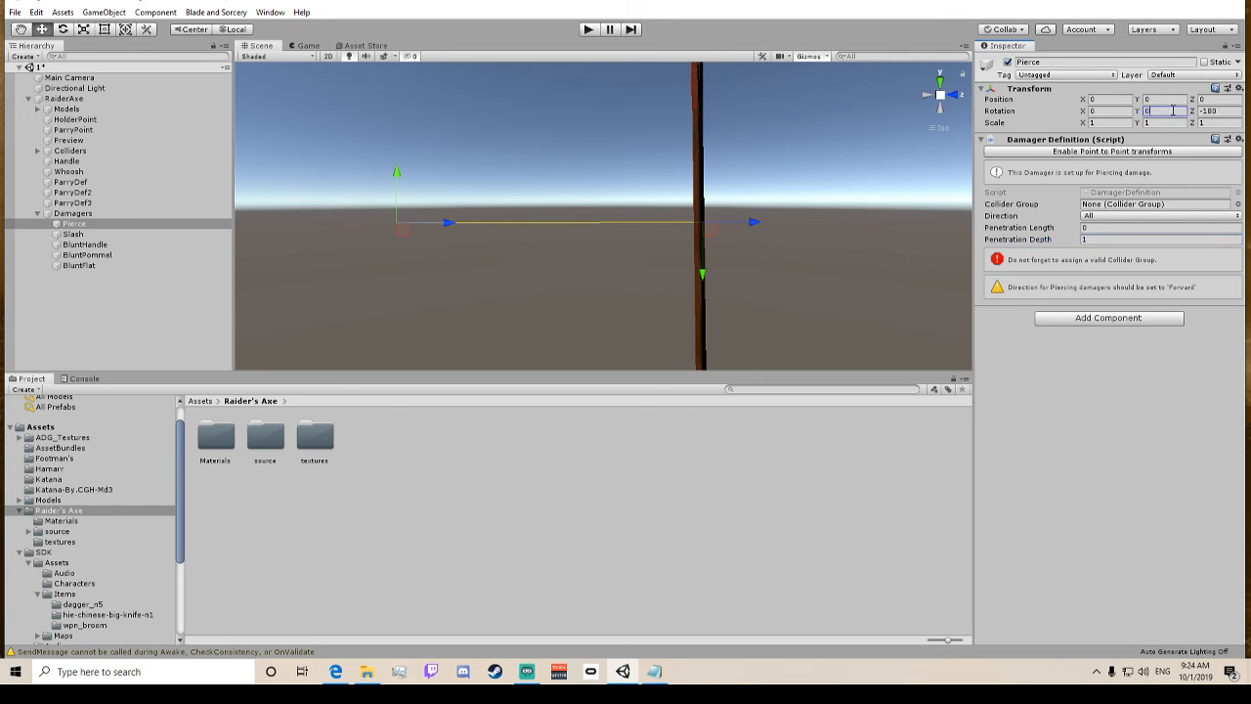
text(90)
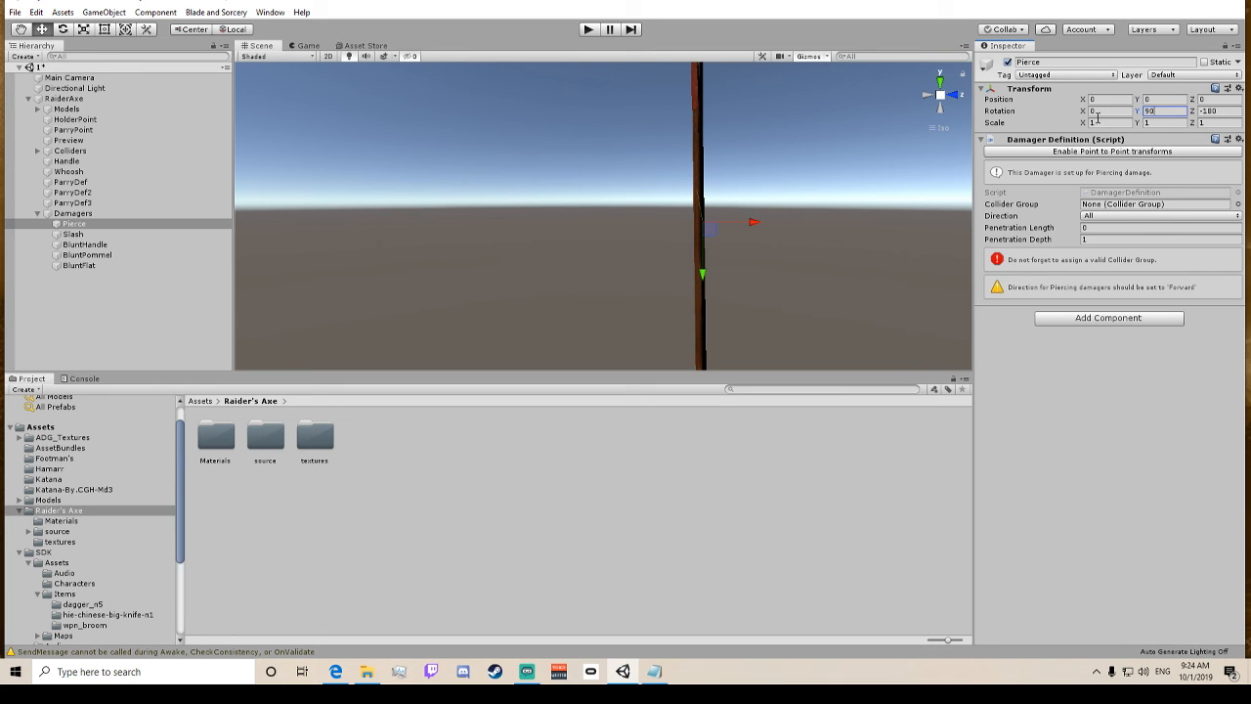
click(1097, 112)
text(90)
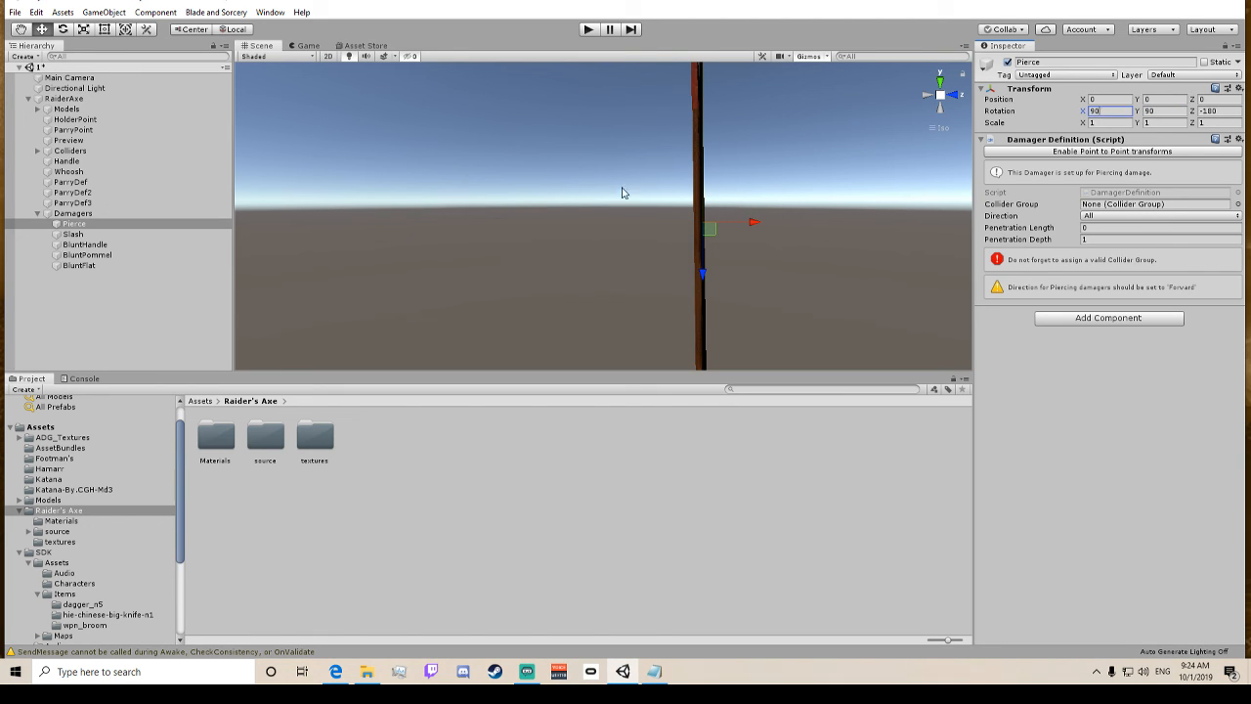
alt+drag(623, 193, 689, 220)
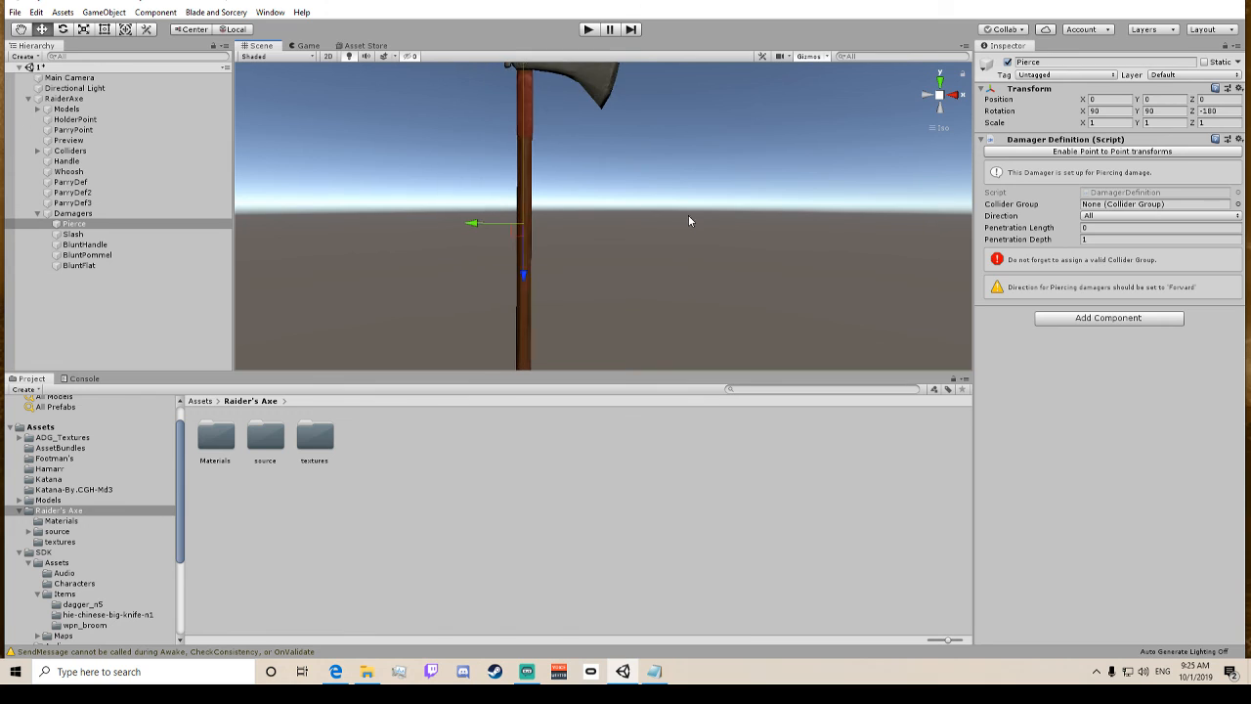
click(1114, 152)
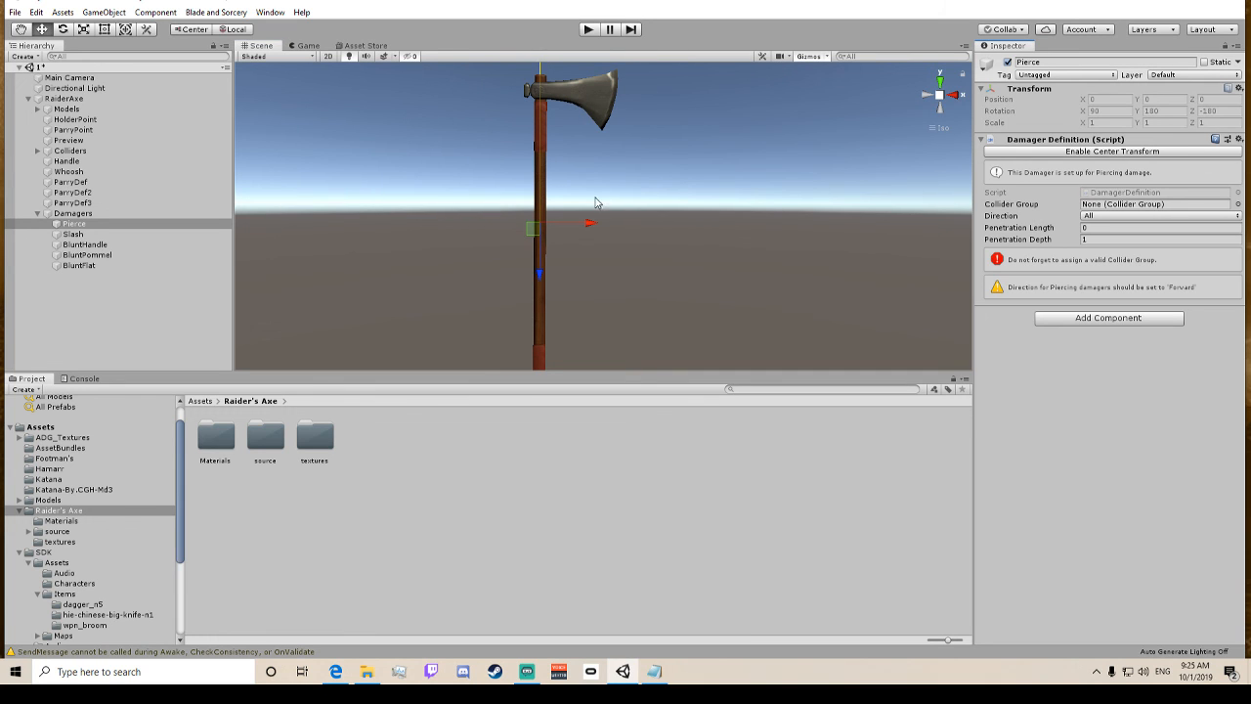
Move Pierce's two end points to the ends of the axe shaft, for a penetration depth of about 1.11.
middle_drag(595, 197, 604, 260)
drag(556, 336, 555, 386)
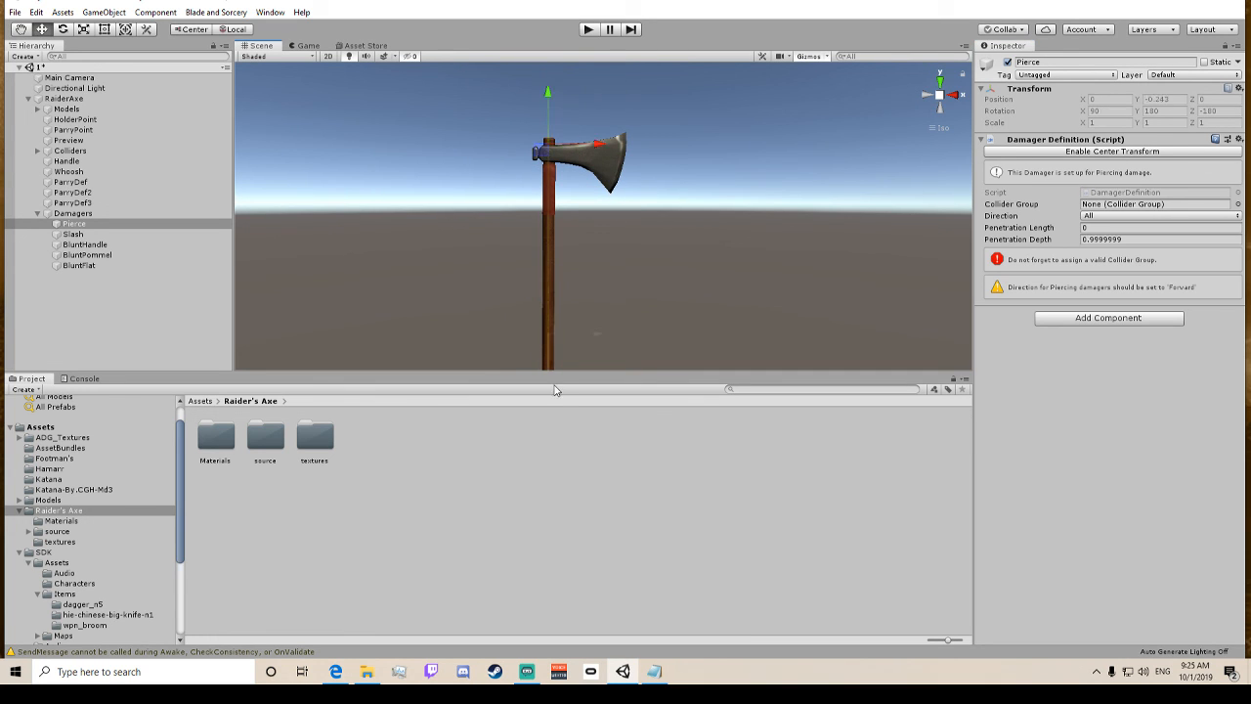
scroll(574, 238, up, 1)
drag(545, 90, 547, 69)
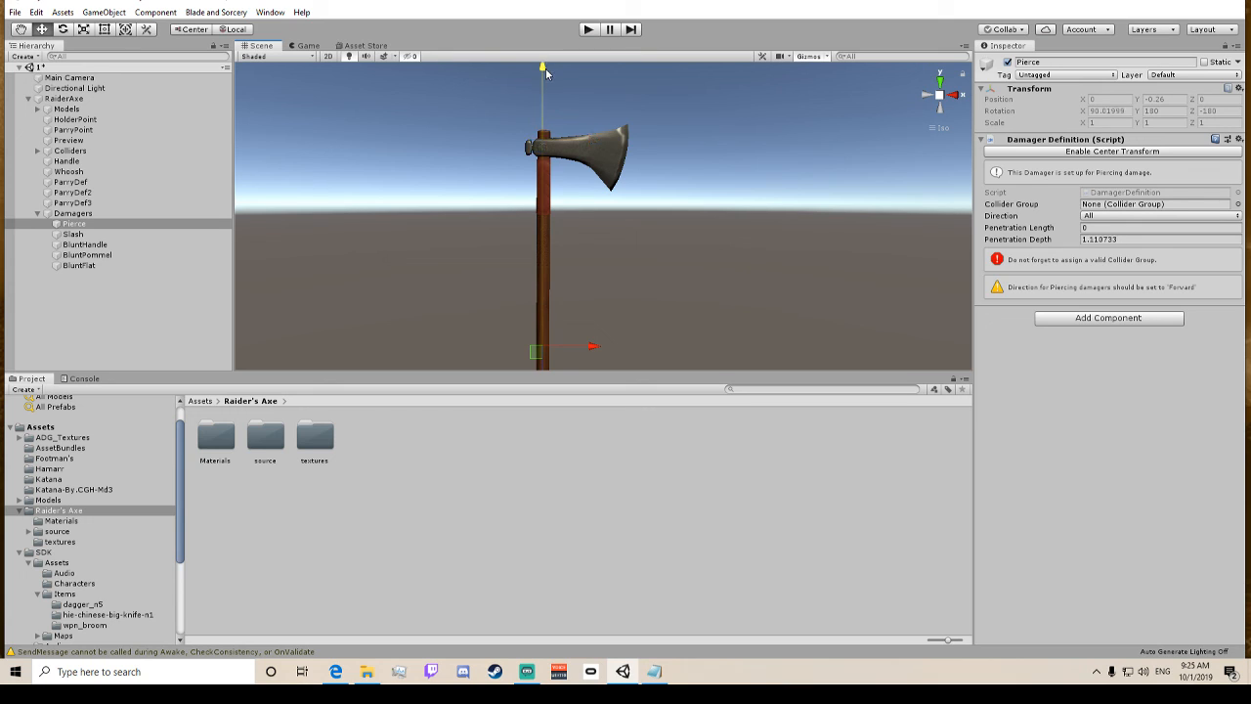
scroll(545, 68, up, 2)
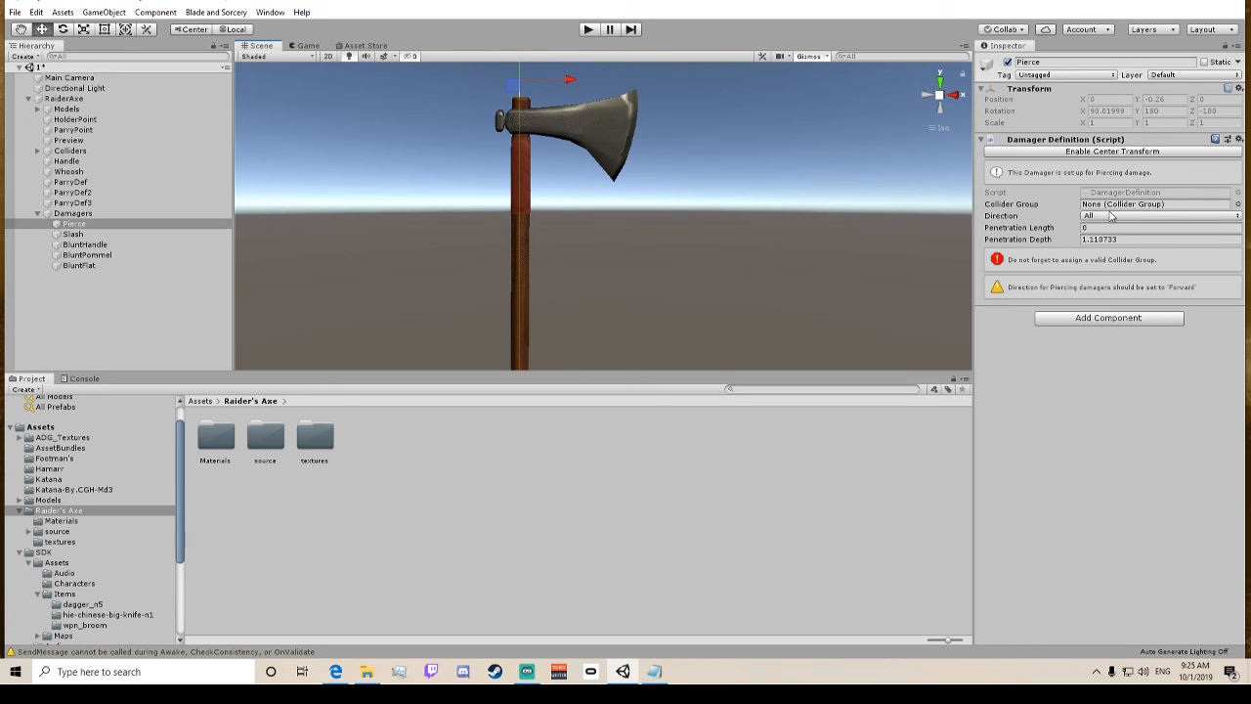
Set the Pierce damager's direction to Forward and frame the object in the scene.
click(1161, 215)
click(1116, 244)
click(819, 262)
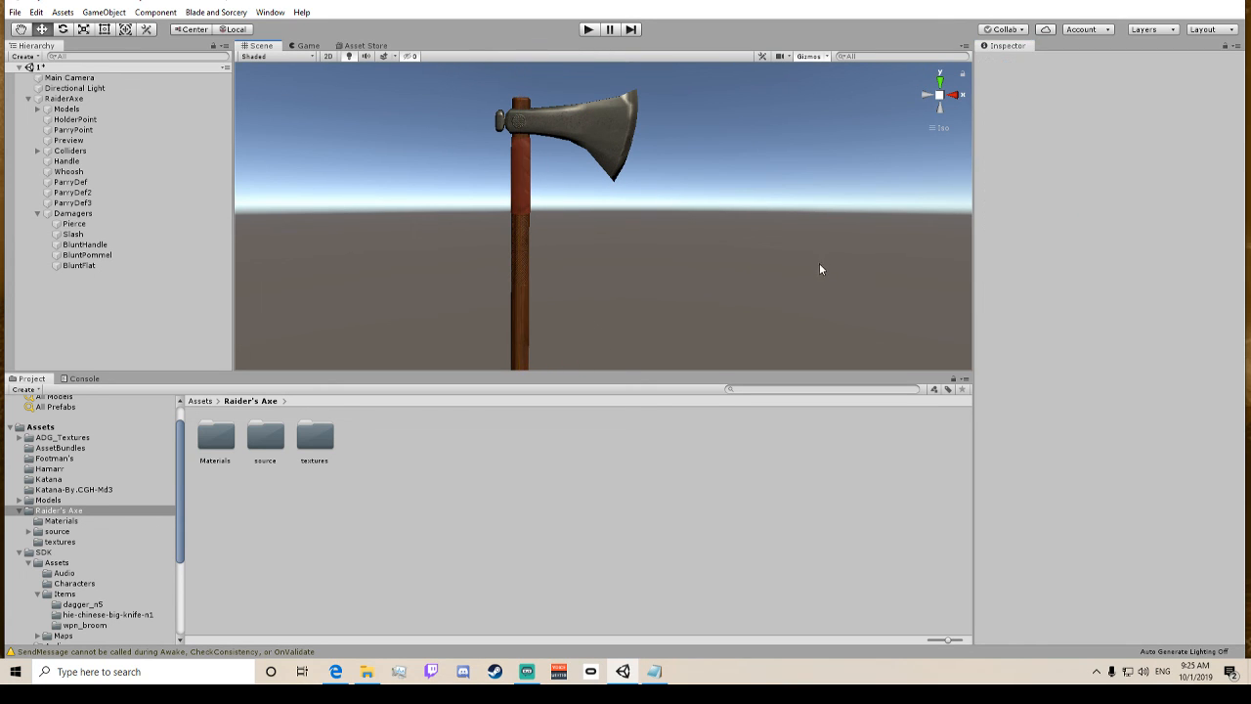
middle_drag(819, 263, 832, 36)
click(74, 224)
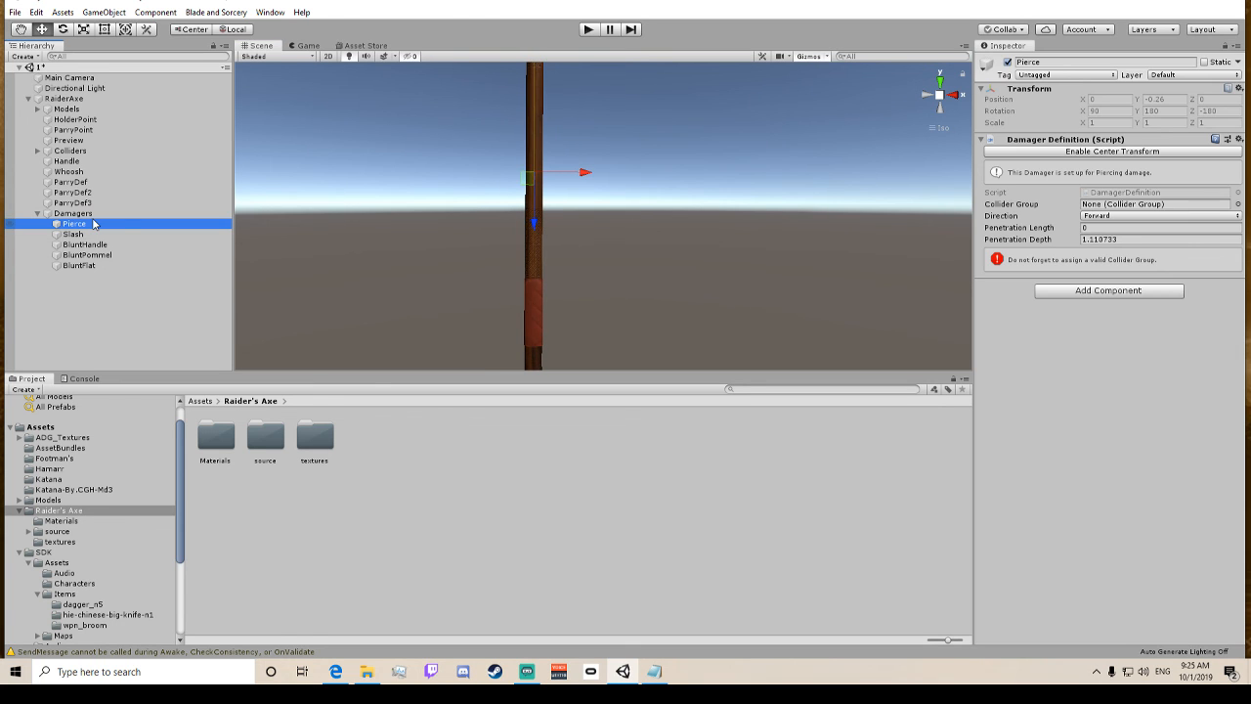
key(f)
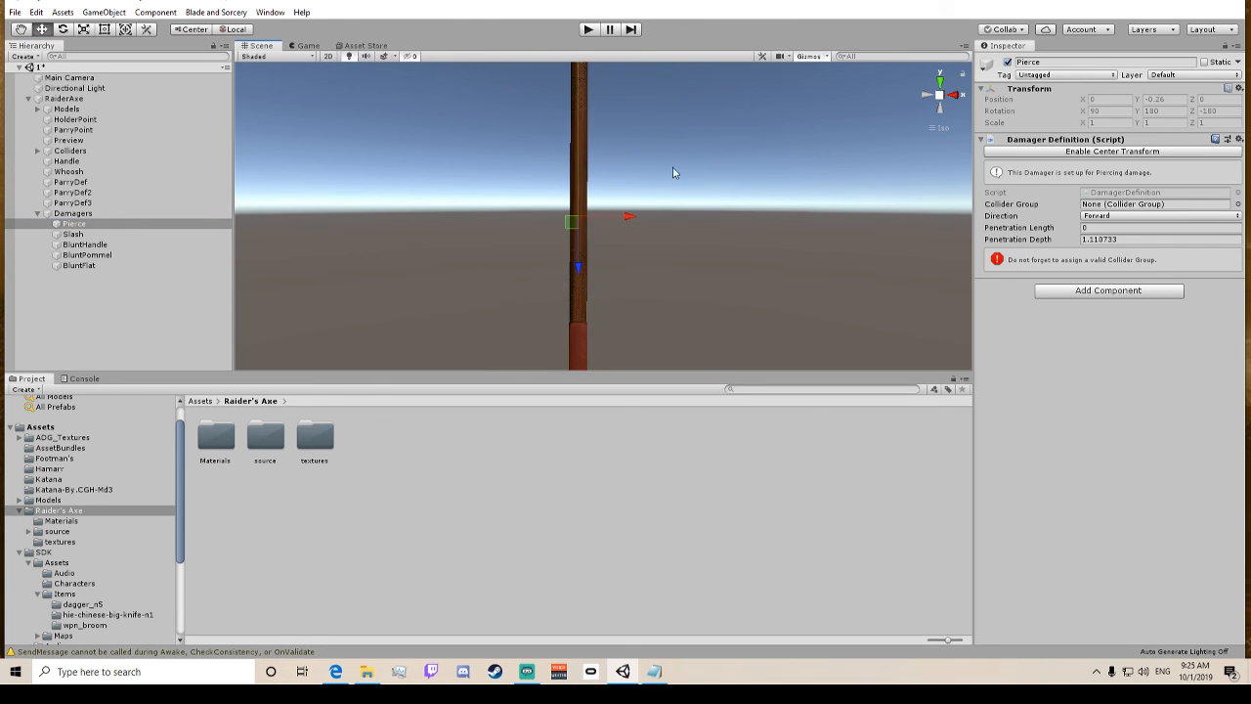
Enable the center transform on Pierce and set its X rotation to 270.
click(1080, 152)
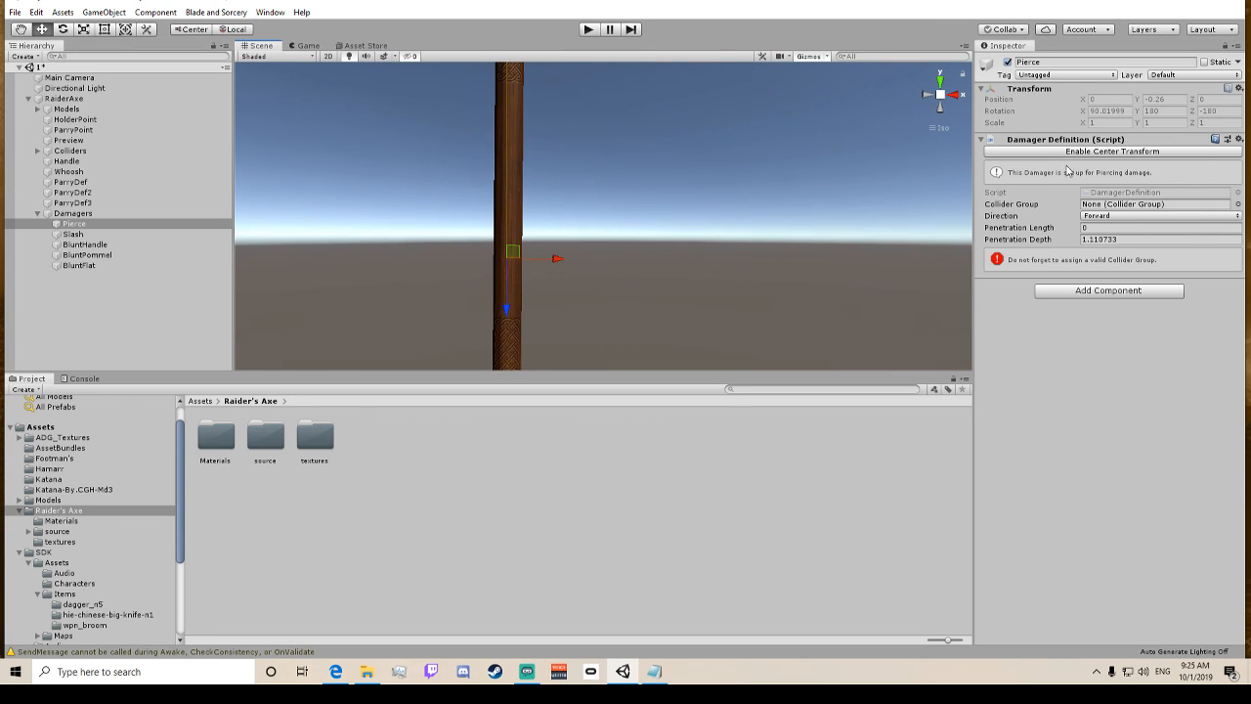
click(1085, 153)
click(1124, 112)
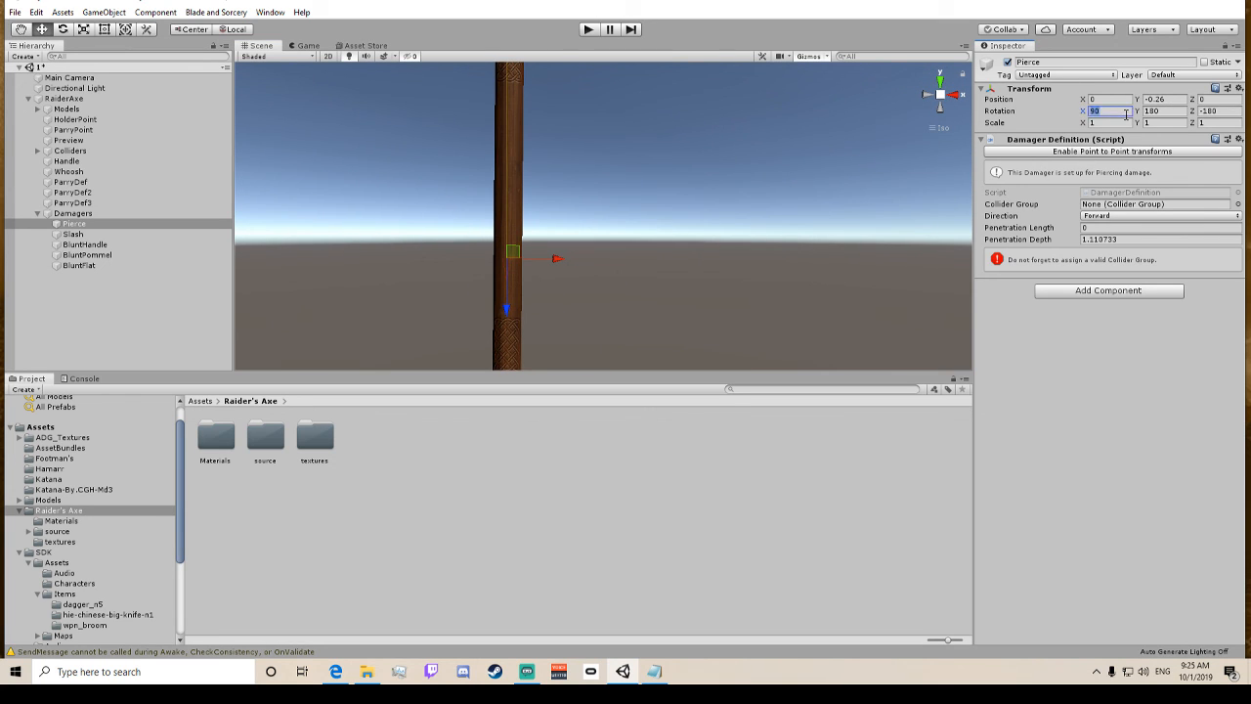
text(270)
click(692, 183)
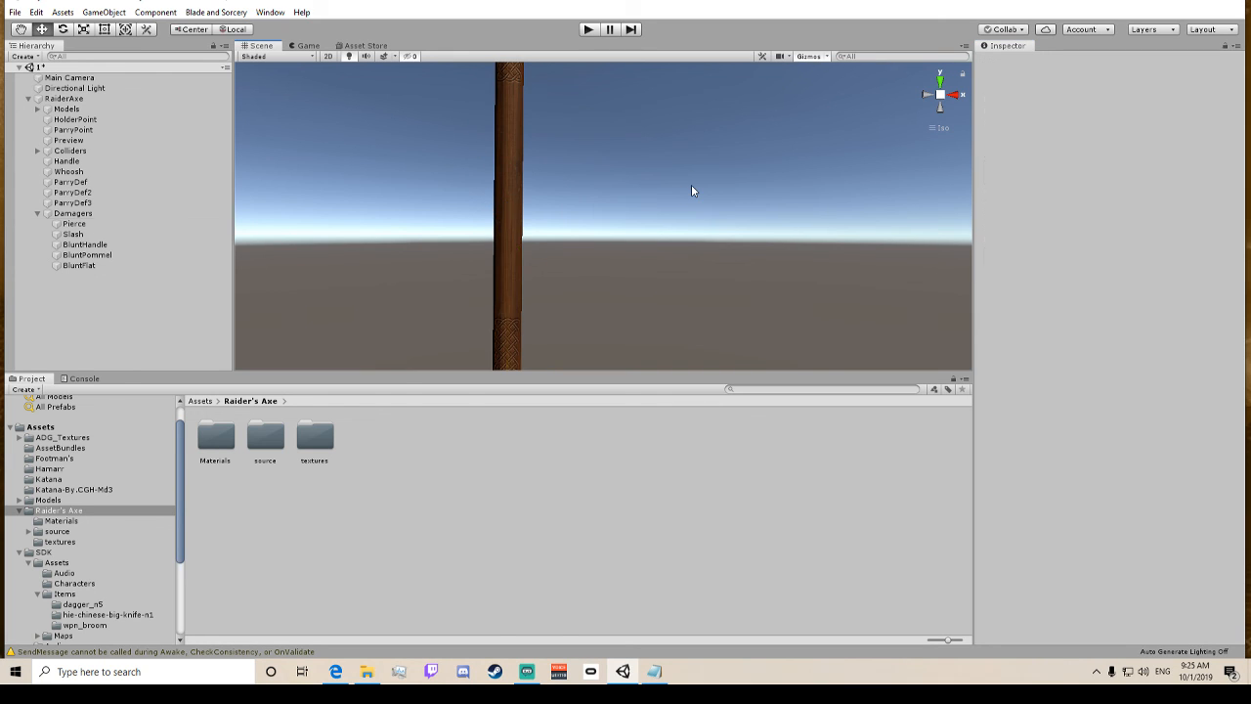
Move the Pierce point up to just above the top of the axe shaft, at about X 0.009, Y 0.848.
click(95, 225)
drag(558, 180, 594, 78)
middle_drag(622, 168, 654, 323)
drag(594, 242, 604, 140)
click(637, 142)
scroll(638, 137, up, 3)
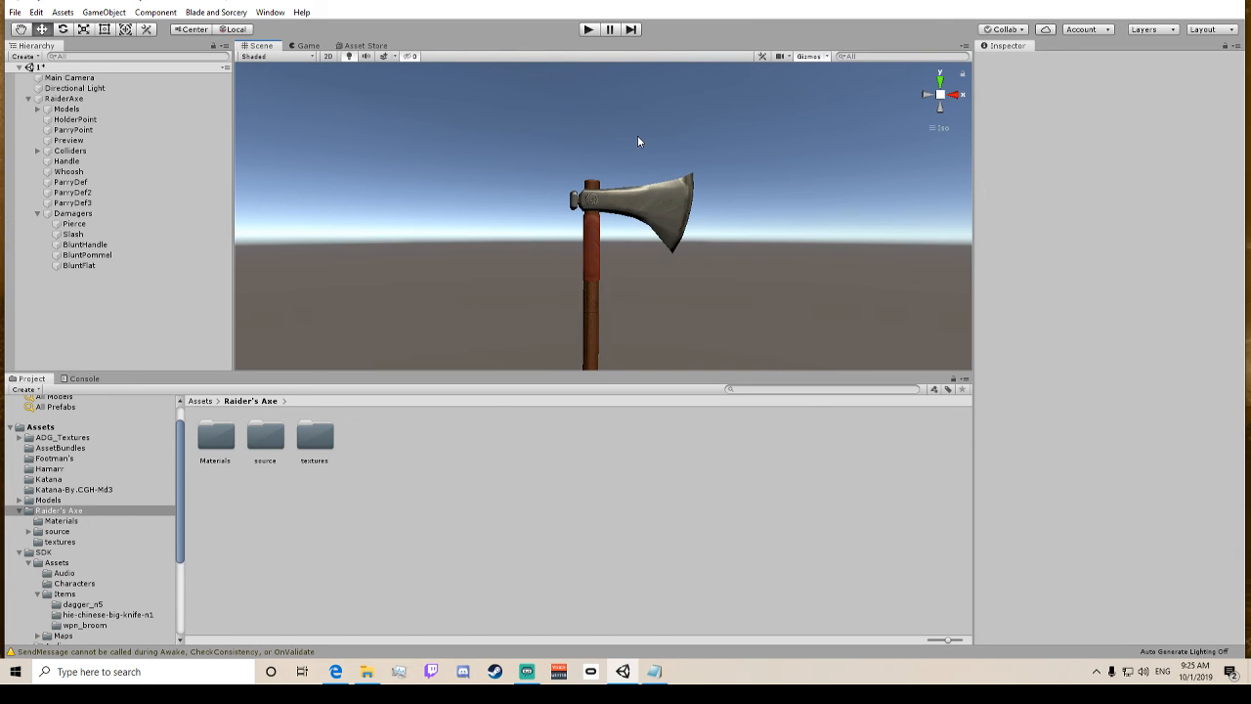
click(88, 224)
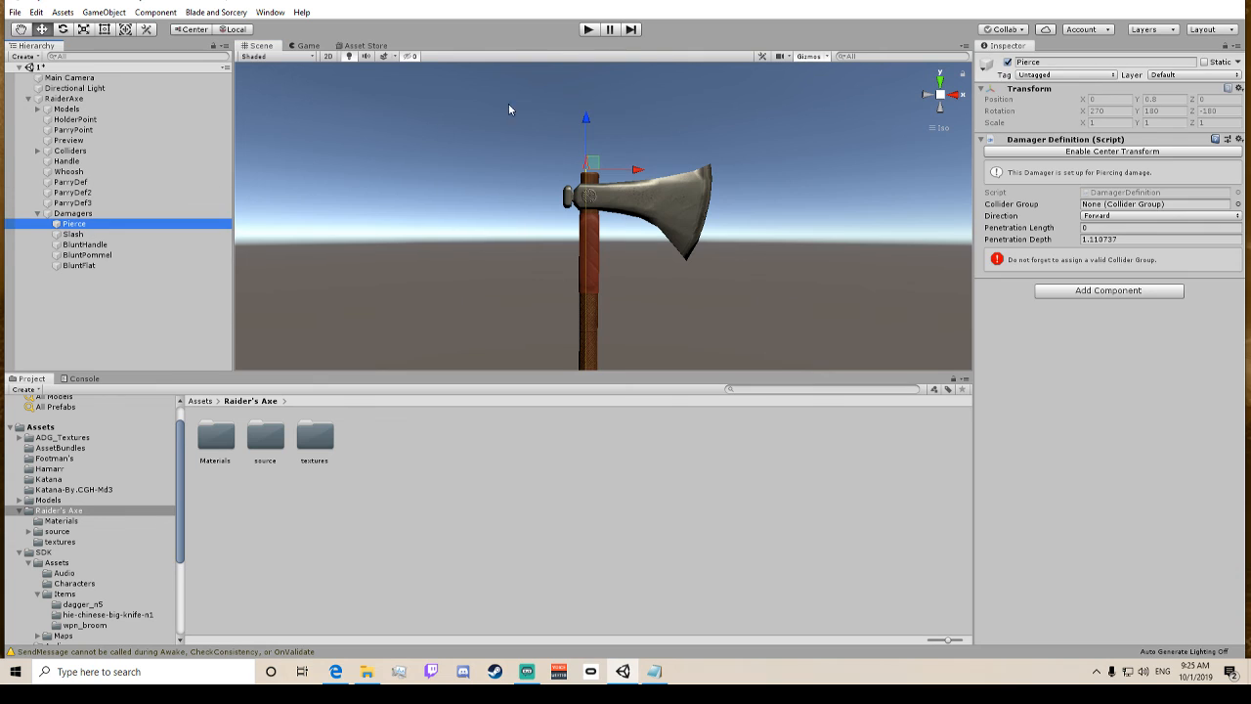
drag(591, 111, 594, 111)
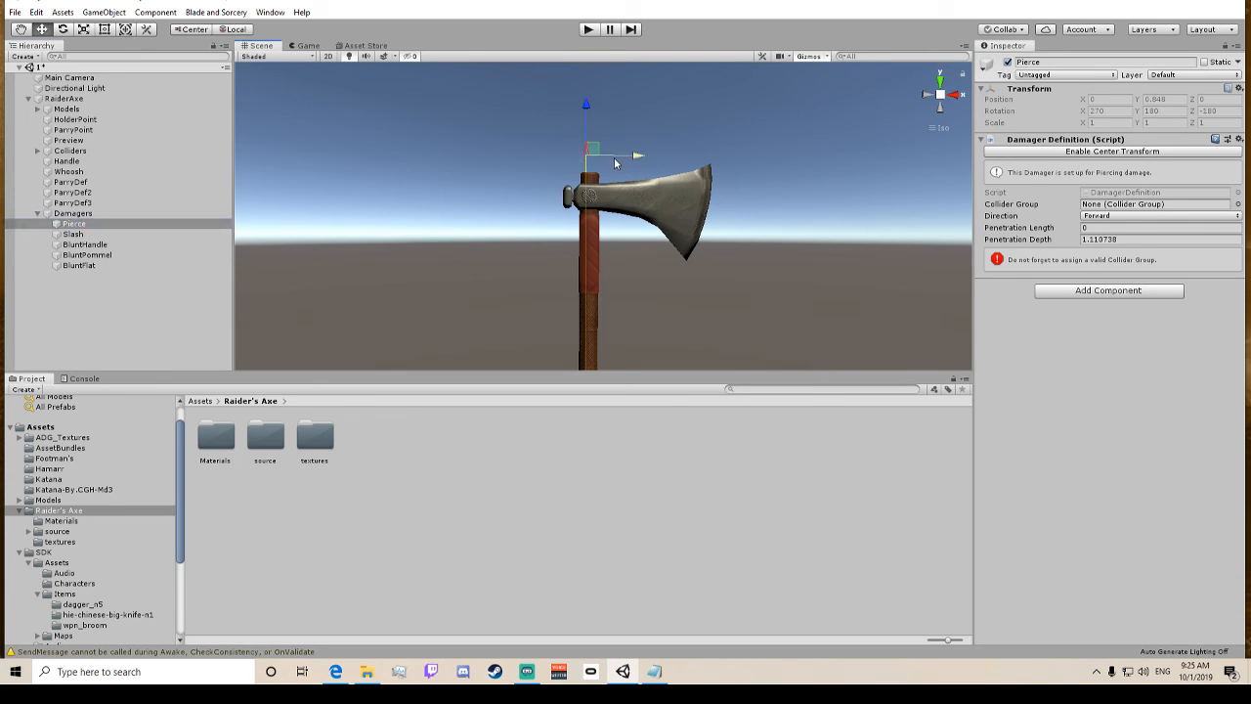
drag(629, 160, 626, 154)
middle_drag(682, 119, 688, 176)
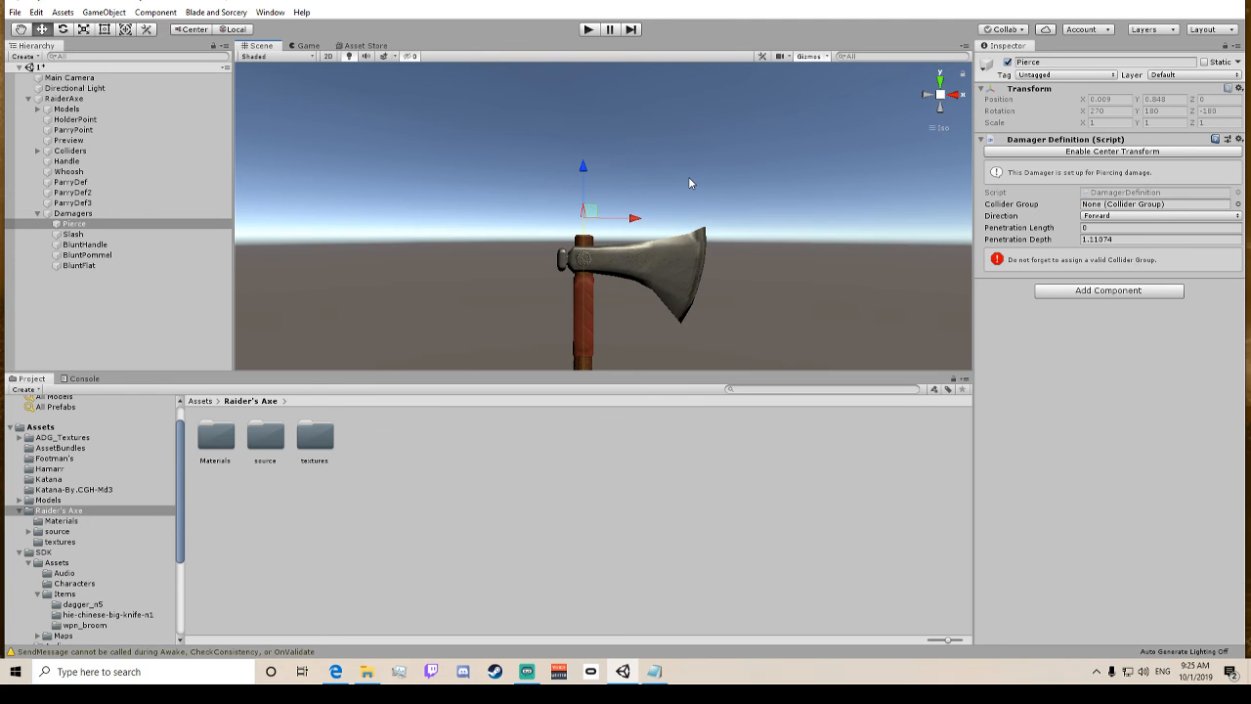
scroll(689, 183, up, 5)
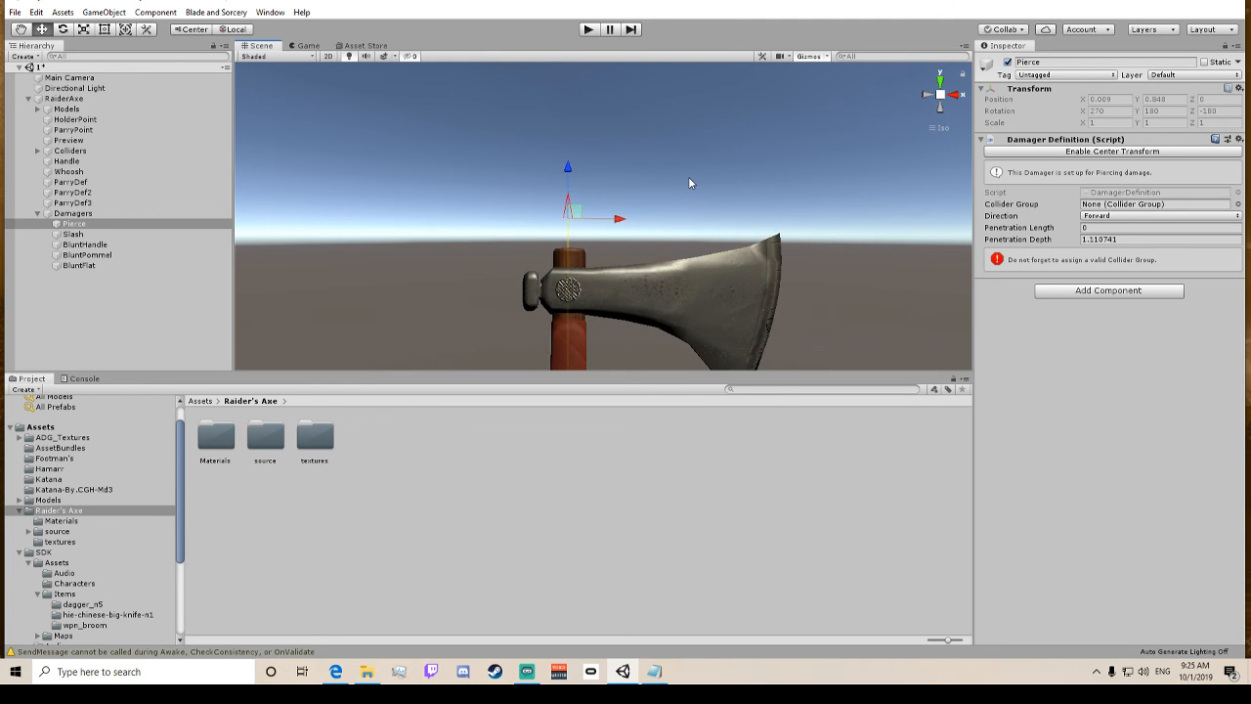
middle_drag(588, 200, 766, 87)
scroll(629, 135, down, 1)
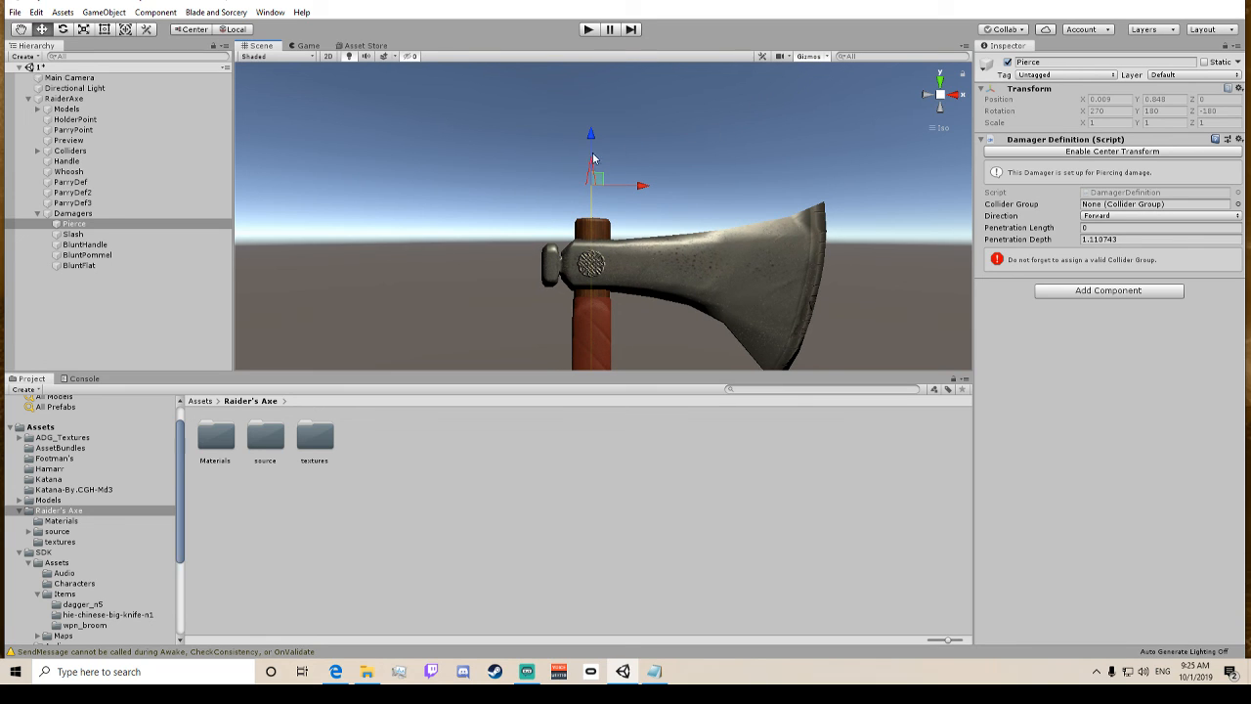
scroll(592, 141, down, 2)
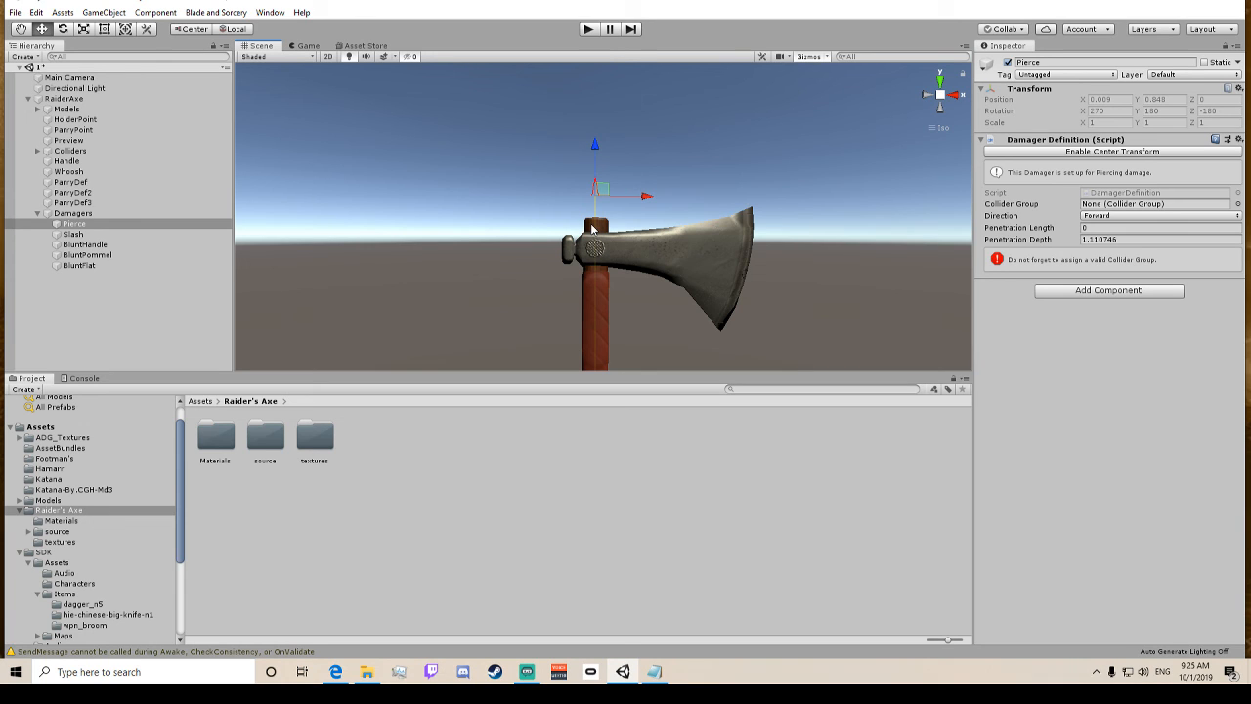
scroll(592, 228, down, 4)
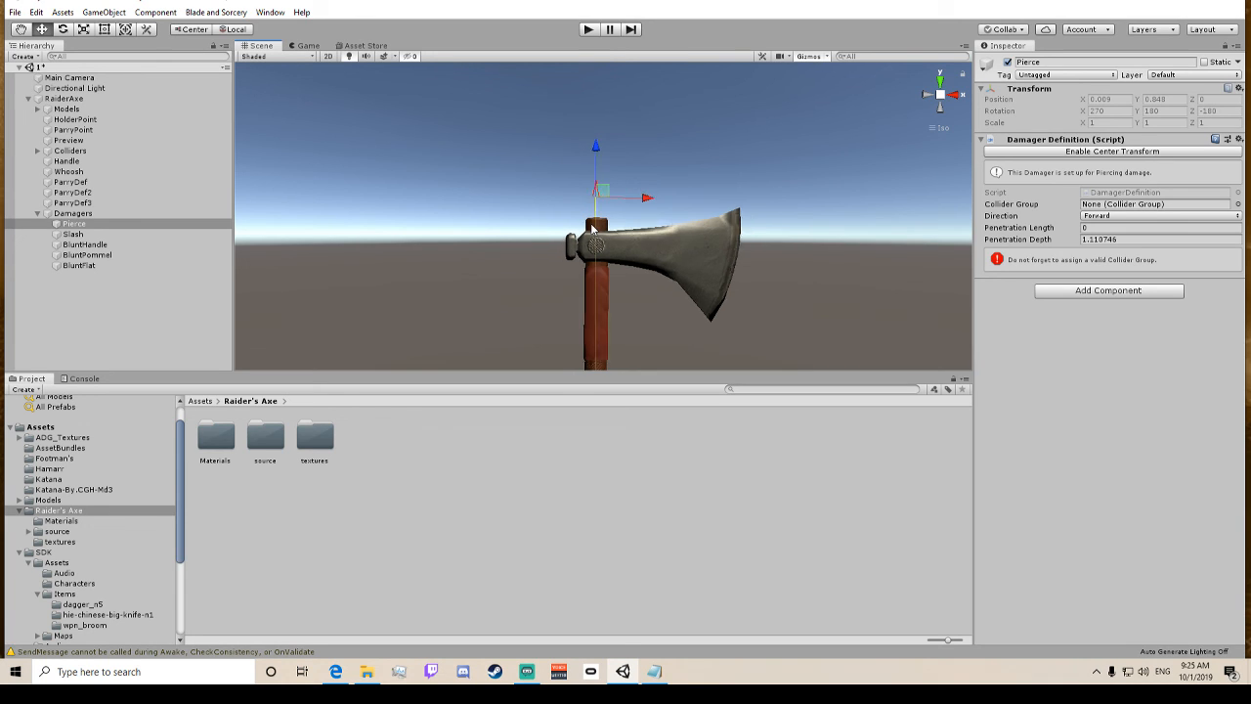
Shorten Pierce's penetration depth to about 0.11 by raising its lower end point near the axe head, and assign it the Shaft collider group.
drag(599, 324, 622, 168)
scroll(623, 174, up, 5)
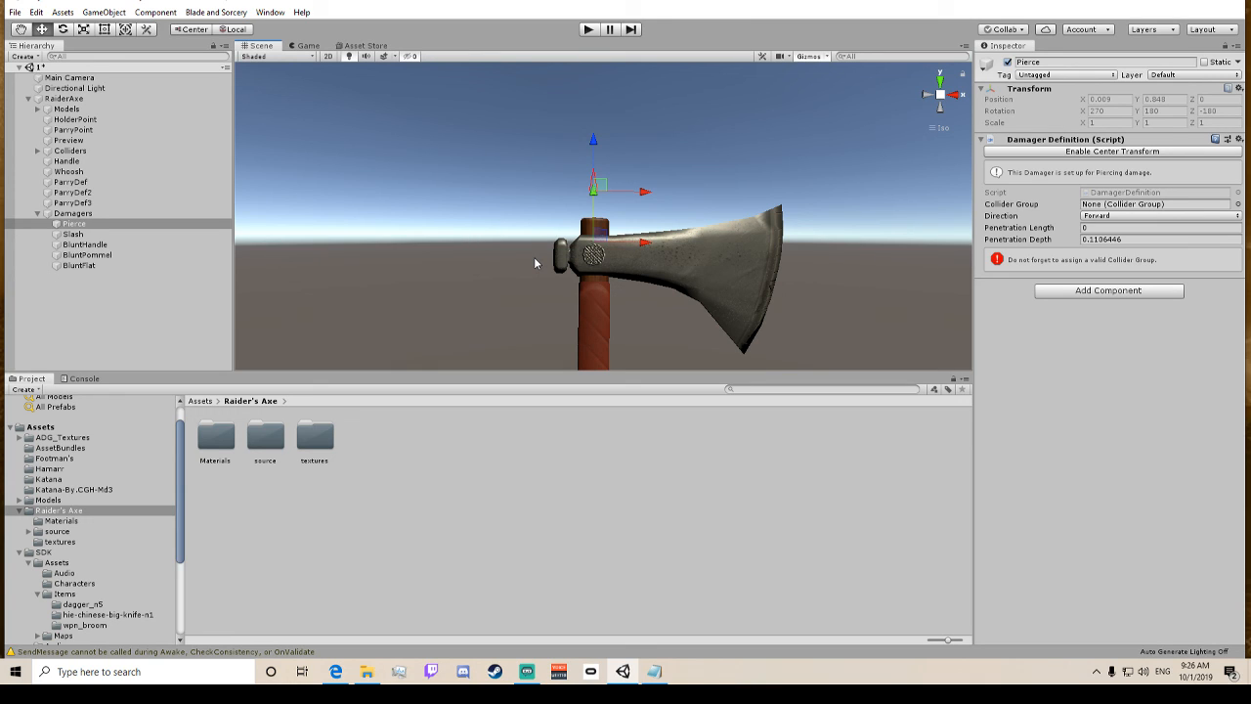
middle_drag(534, 263, 521, 206)
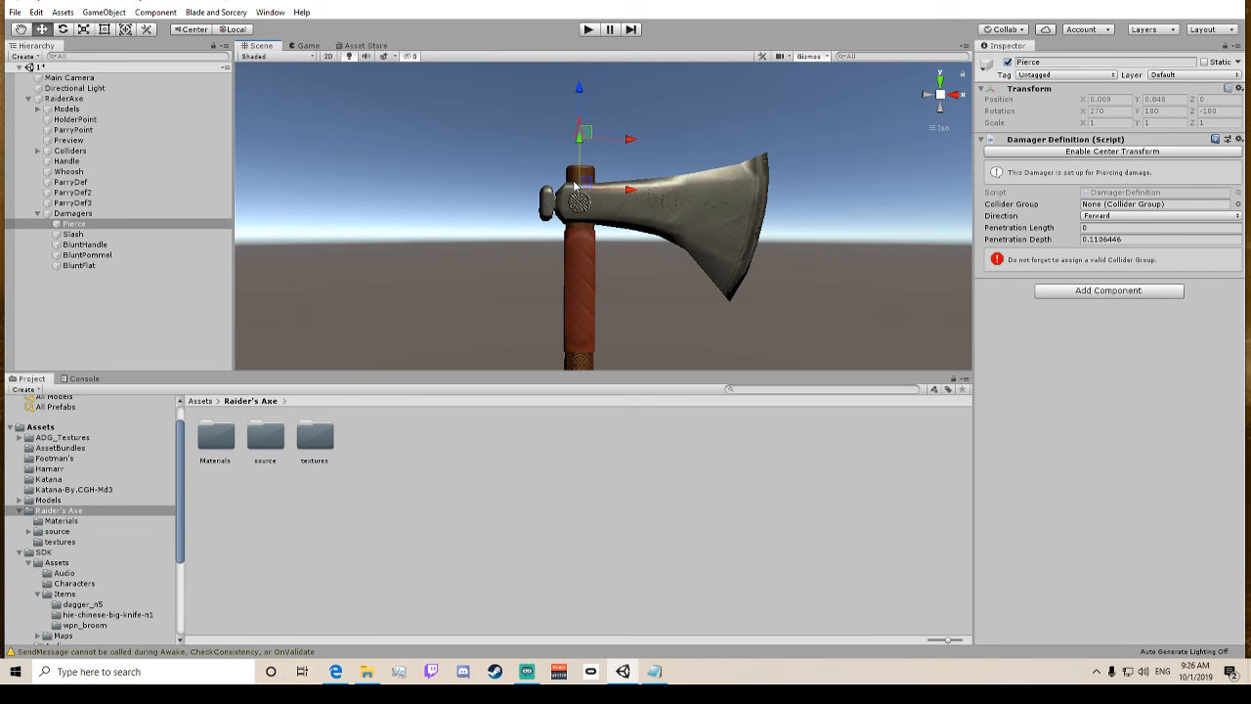
scroll(573, 182, down, 7)
scroll(574, 182, up, 9)
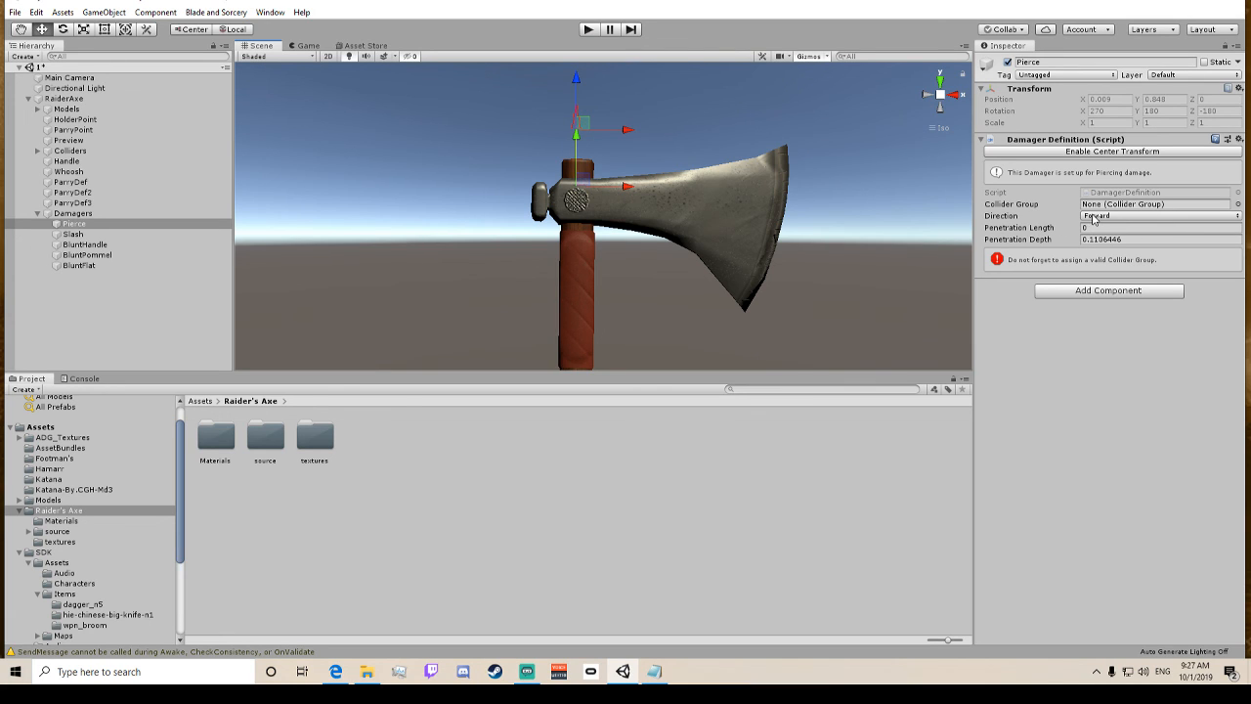
click(1238, 204)
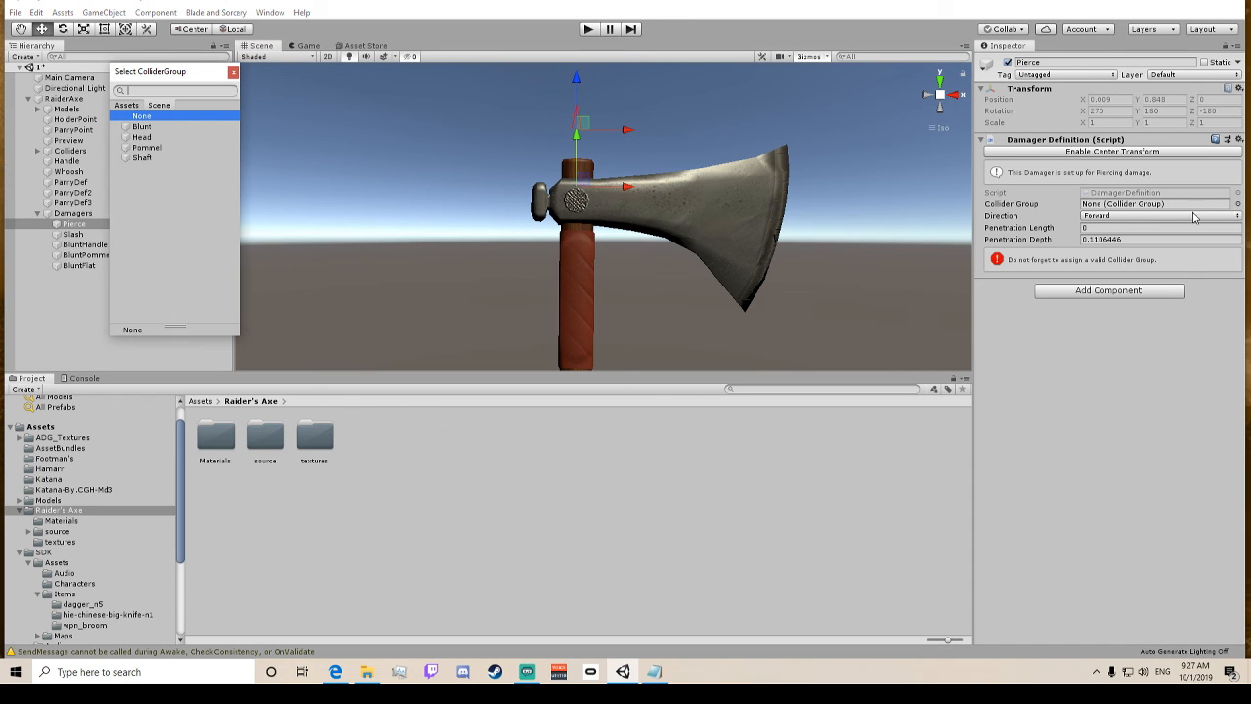
double_click(143, 158)
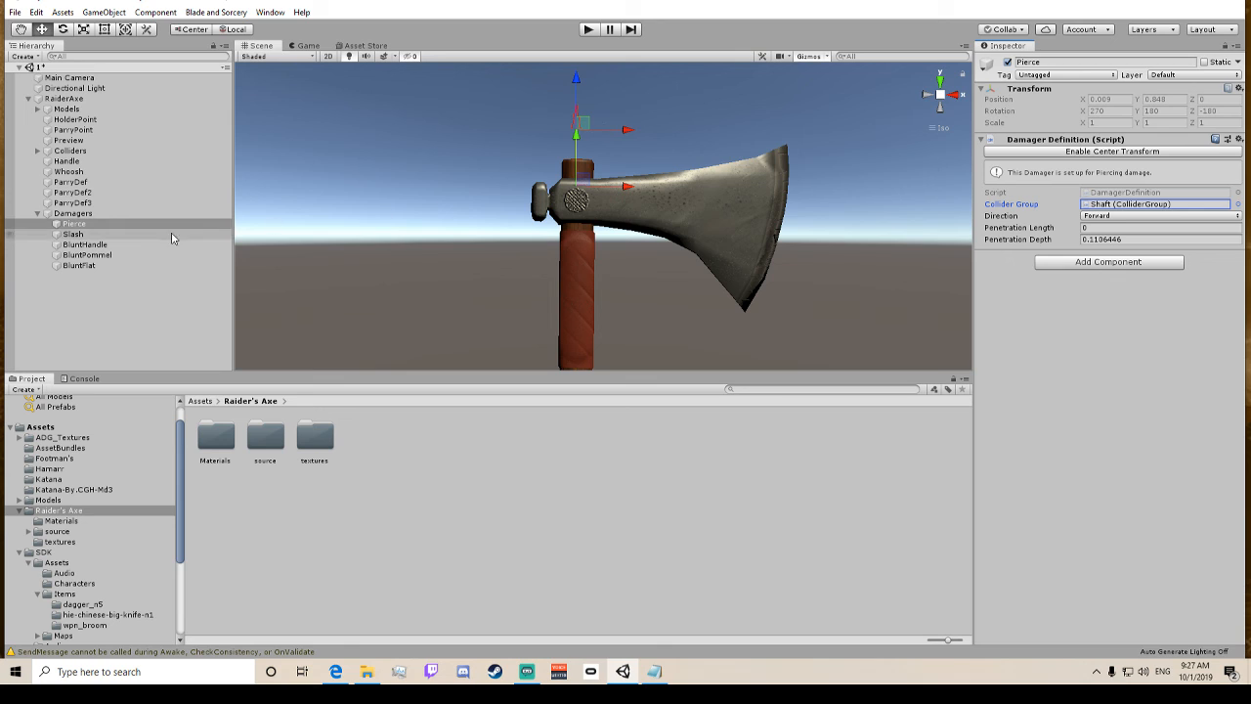
Delete the Pierce damager from the Damagers group.
click(109, 226)
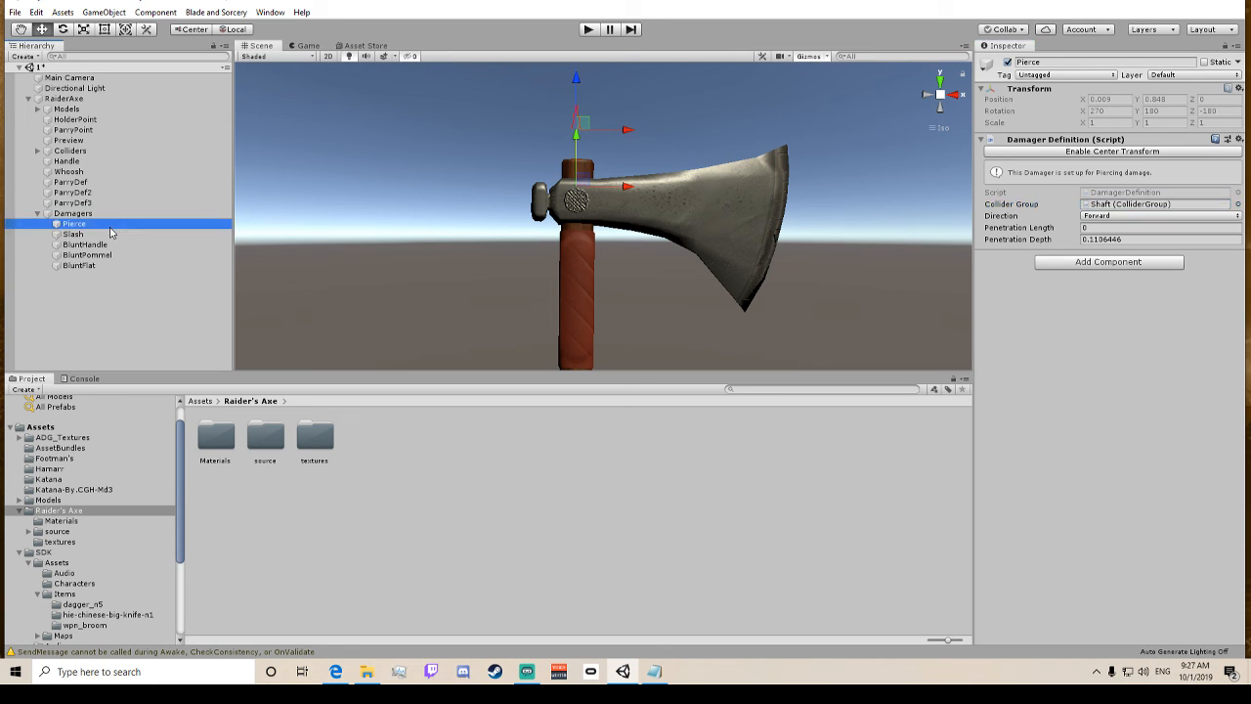
key(Delete)
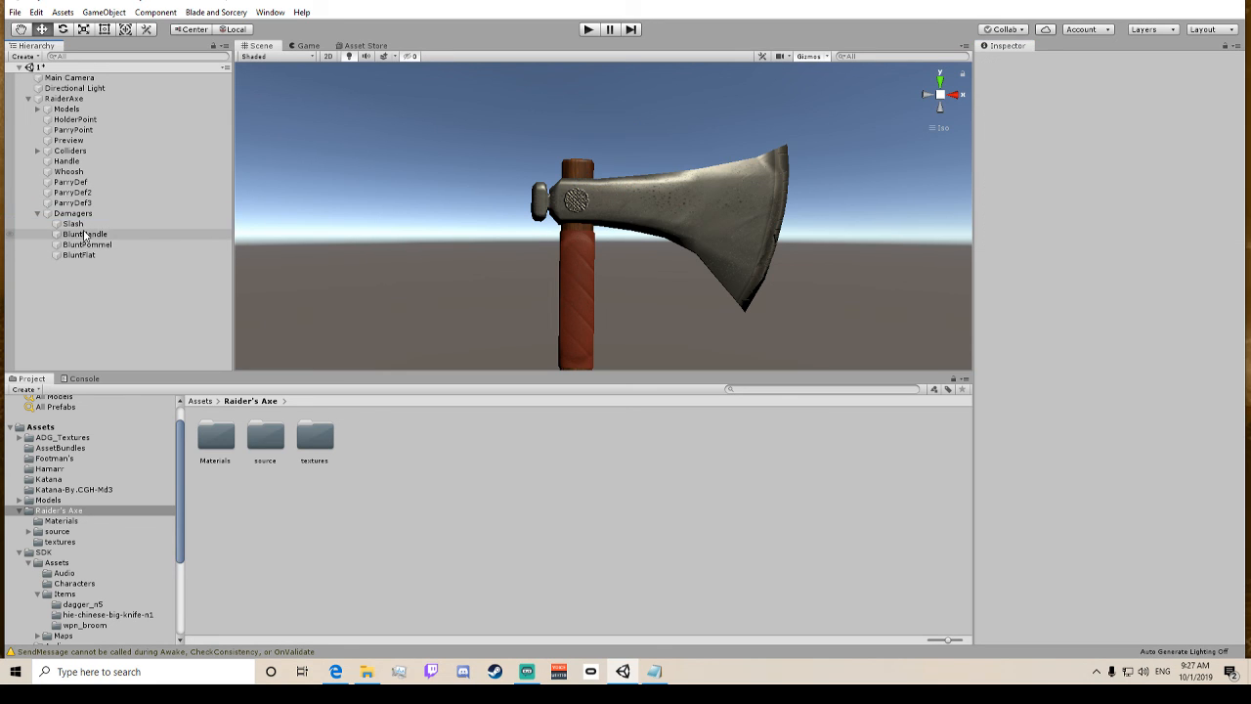
click(74, 224)
Assign the Shaft collider group to BluntHandle and move it up along the shaft to about Y 0.17.
click(86, 234)
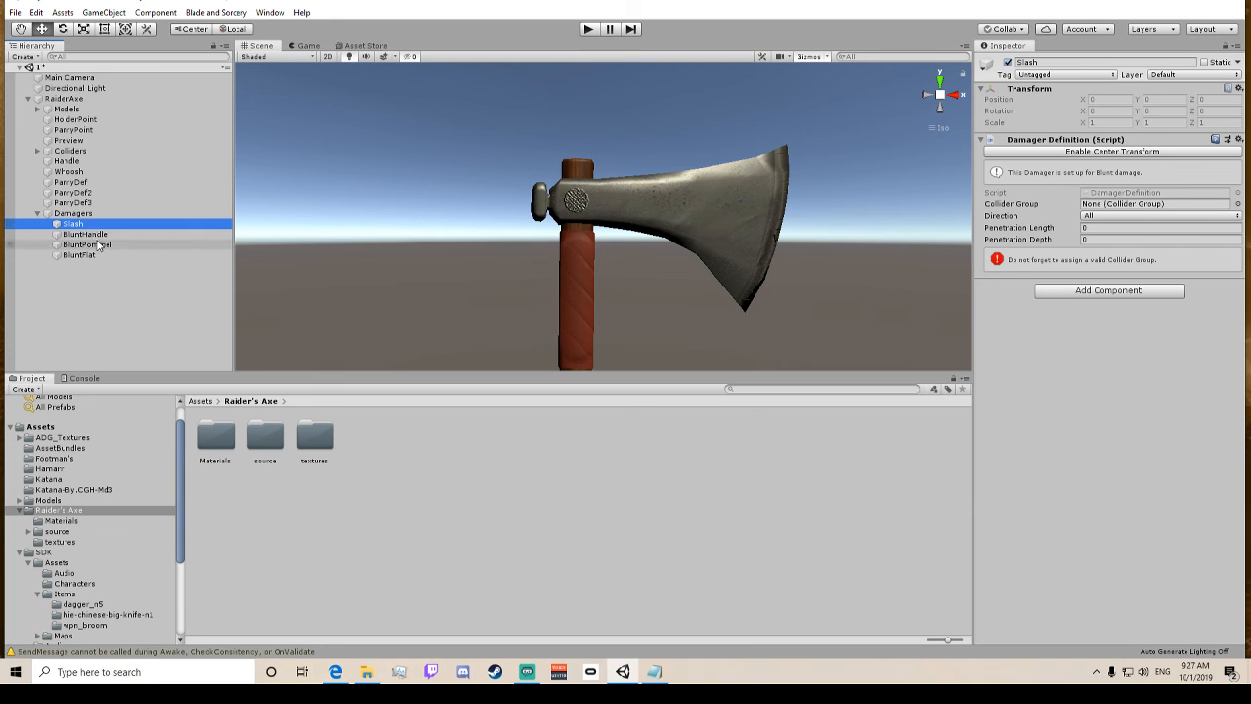
scroll(444, 269, down, 4)
middle_drag(441, 190, 444, 125)
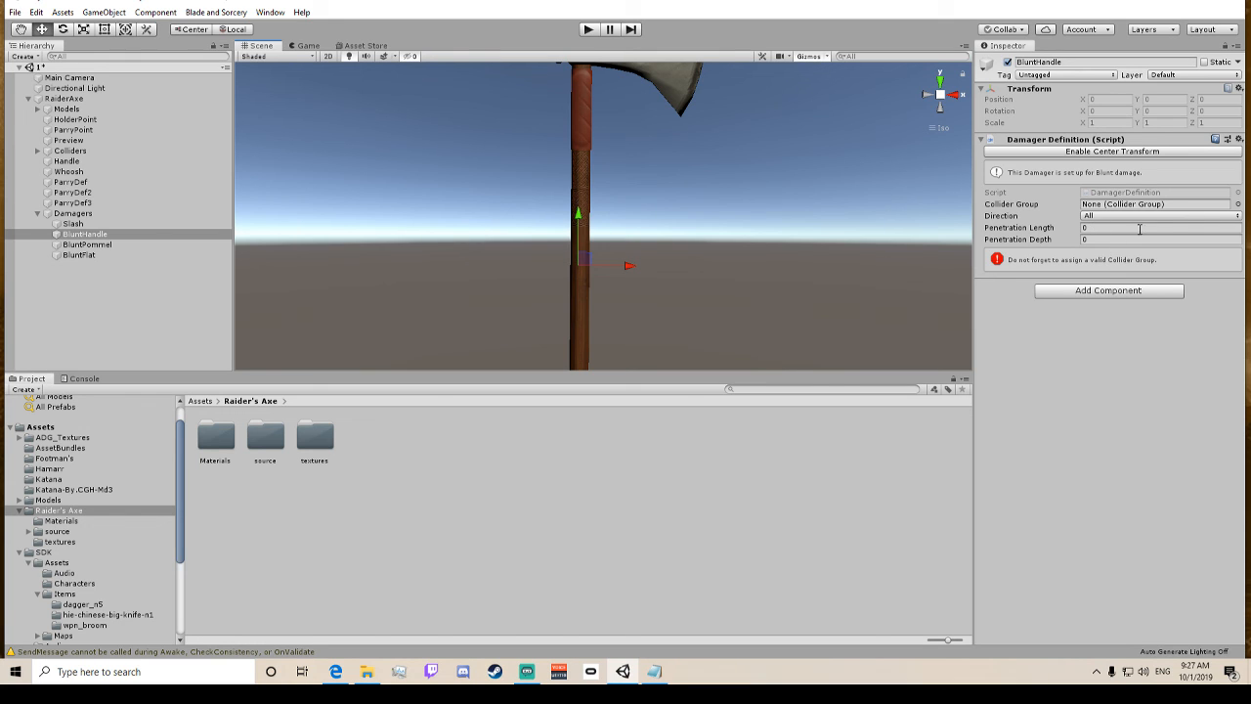
click(1238, 204)
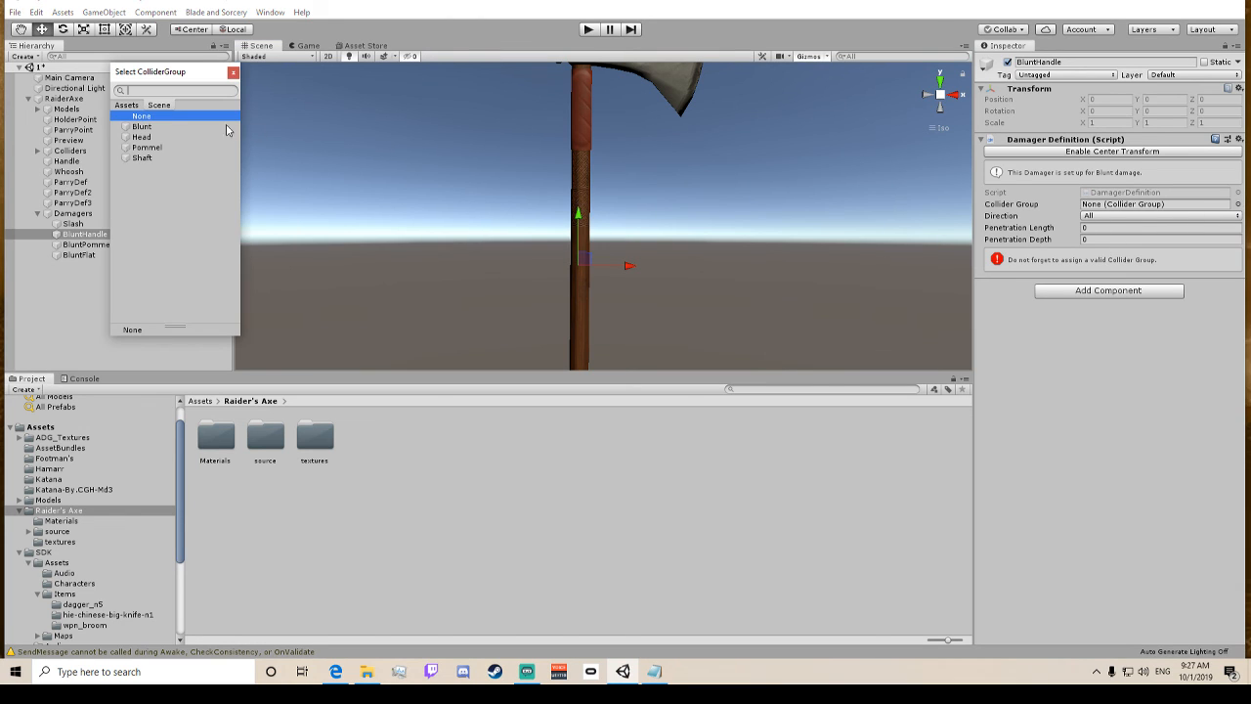
double_click(143, 158)
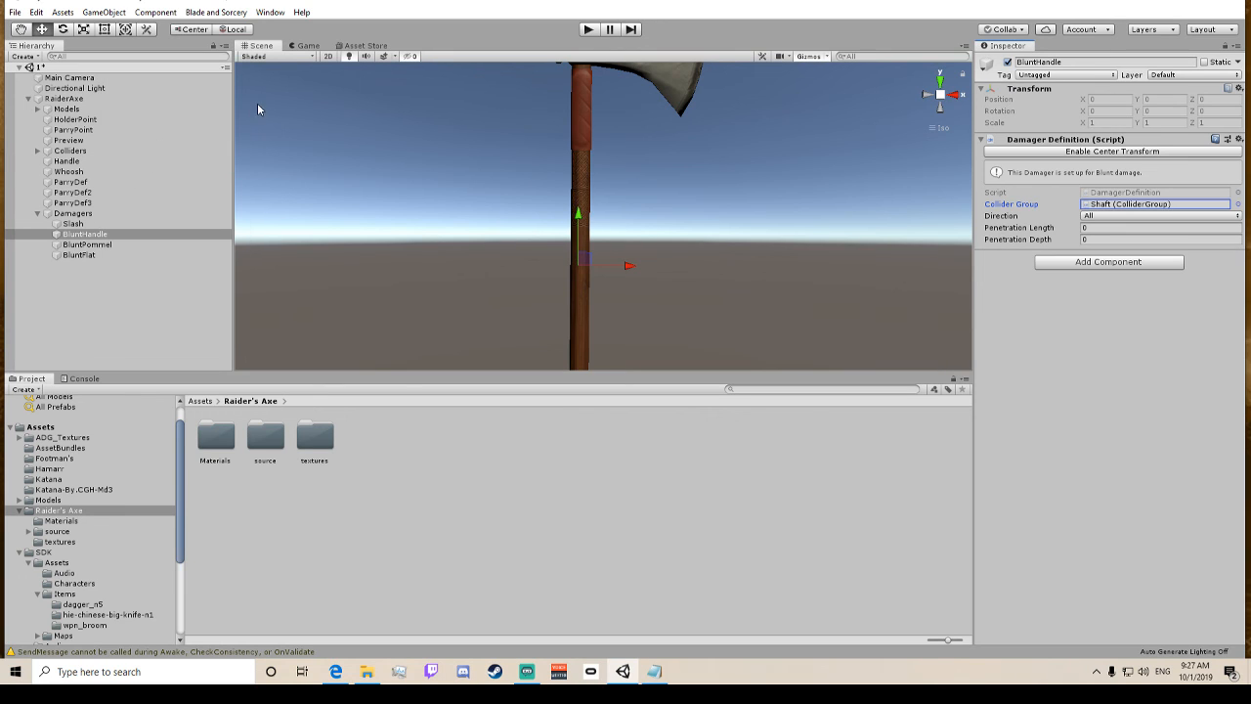
drag(579, 235, 579, 183)
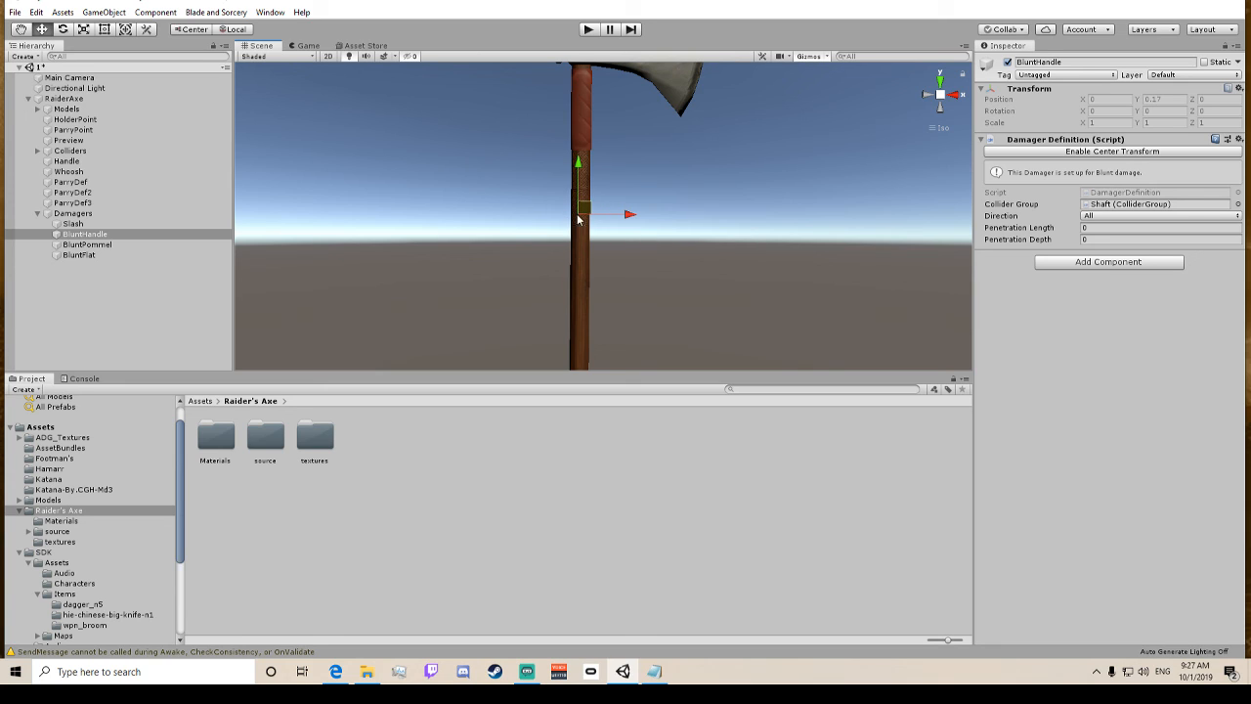
Assign the Pommel collider group to BluntPommel and move it down to the lower end of the shaft, at about Y -1.6.
scroll(578, 220, down, 4)
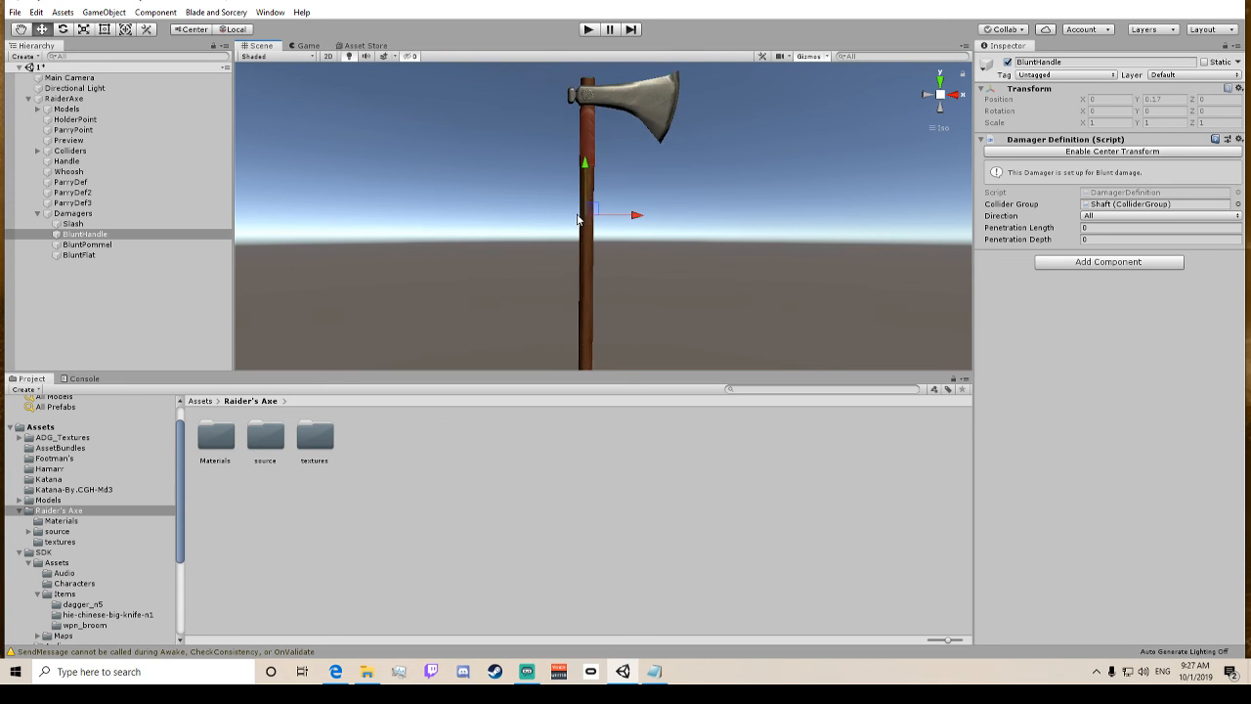
click(86, 244)
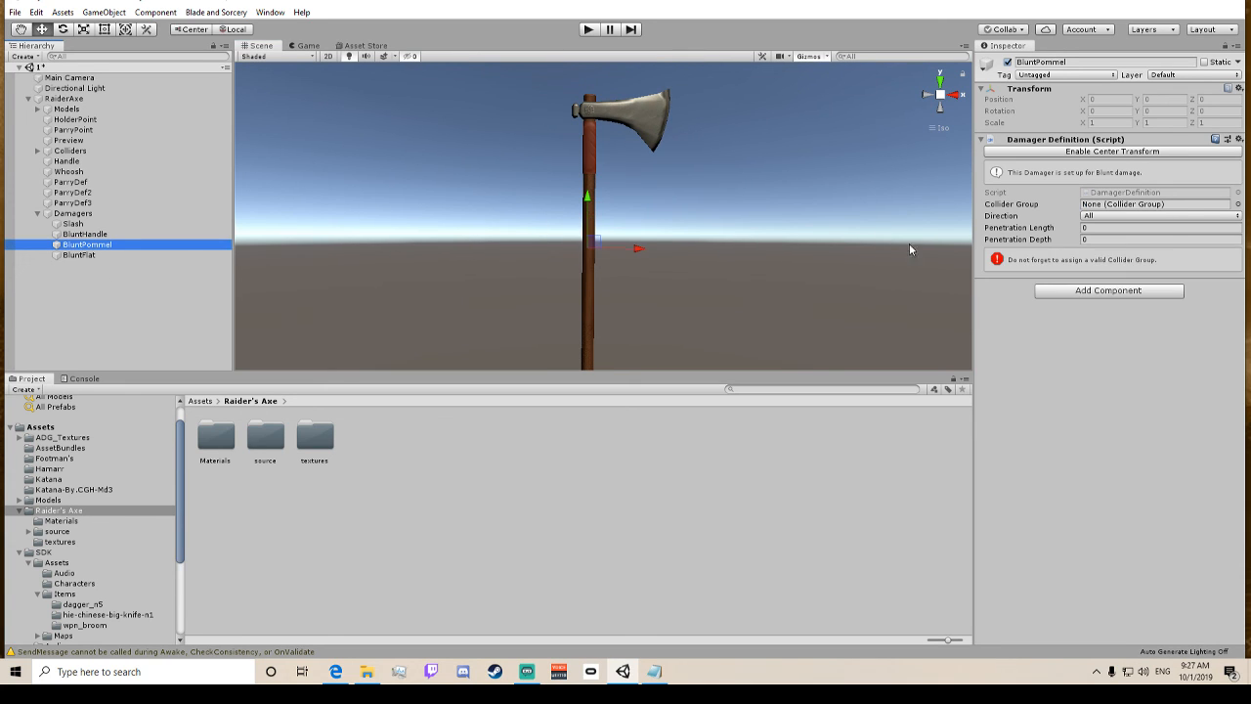
click(1238, 204)
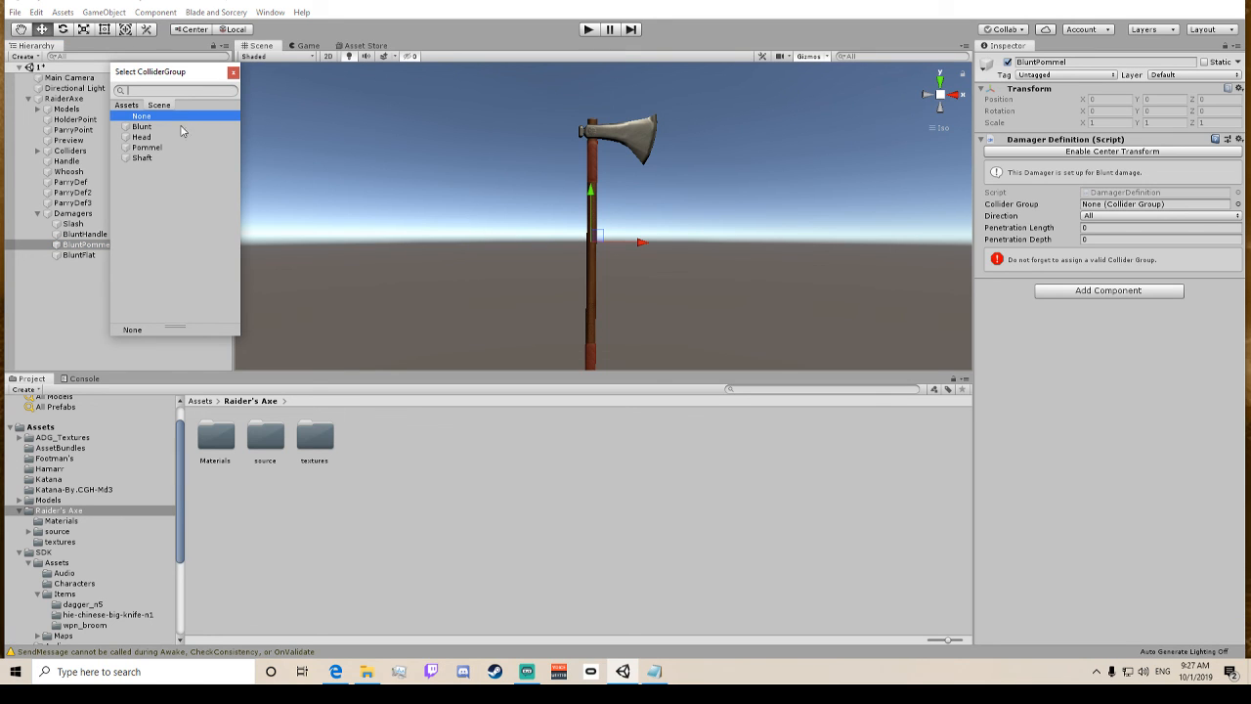
double_click(163, 148)
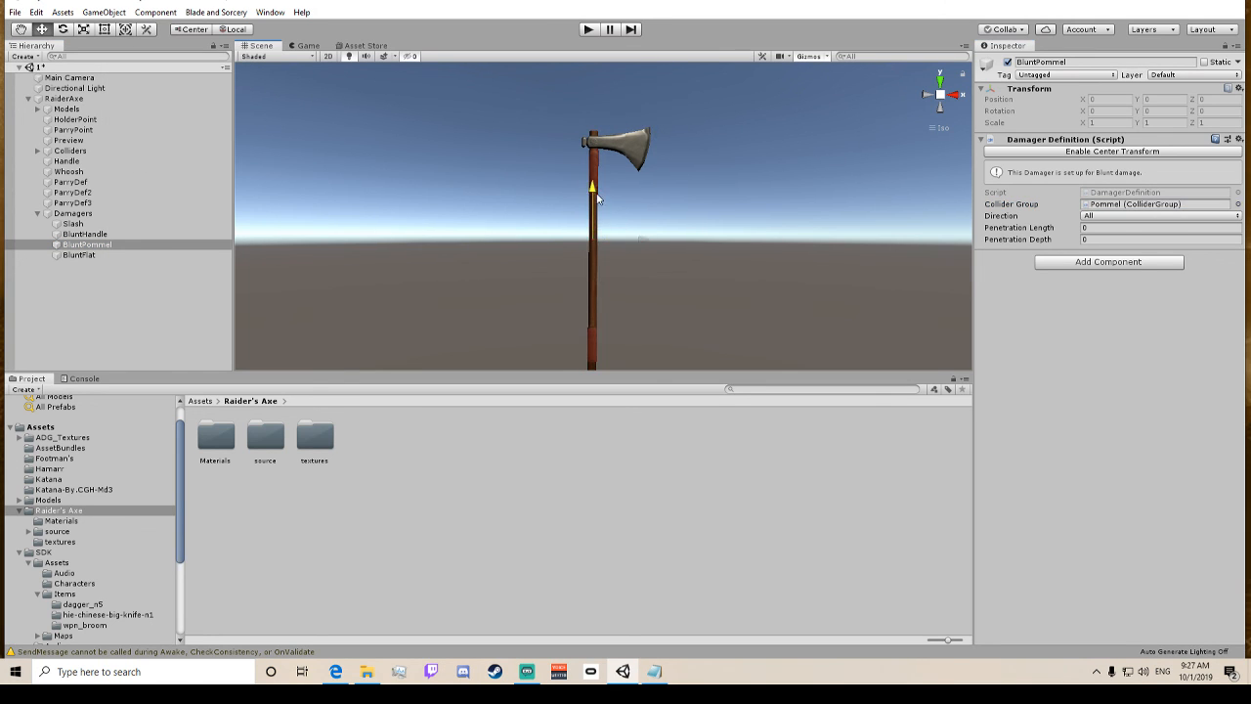
drag(598, 199, 625, 313)
middle_drag(626, 313, 608, 147)
drag(615, 128, 630, 213)
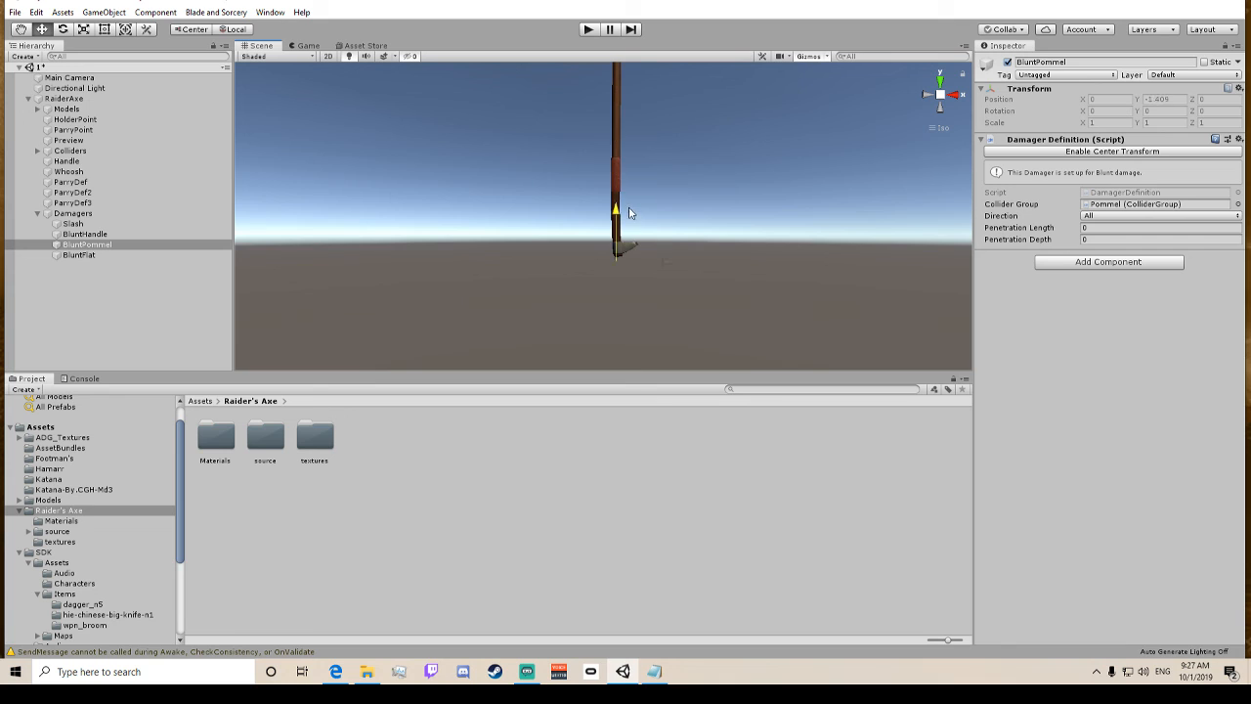
drag(669, 258, 674, 250)
middle_drag(691, 156, 675, 324)
Assign the Blunt collider group to BluntFlat and move it to the blunt back of the axe head, at about X -0.076, Y 0.69.
click(81, 255)
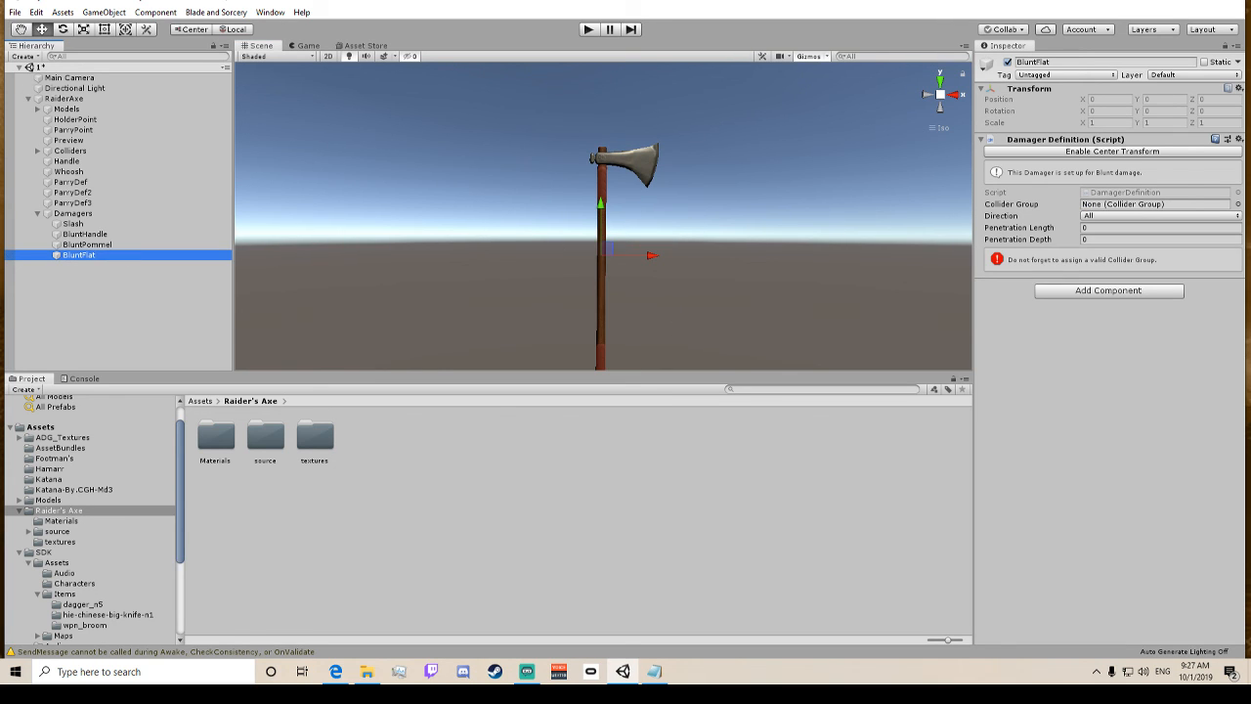
click(1237, 204)
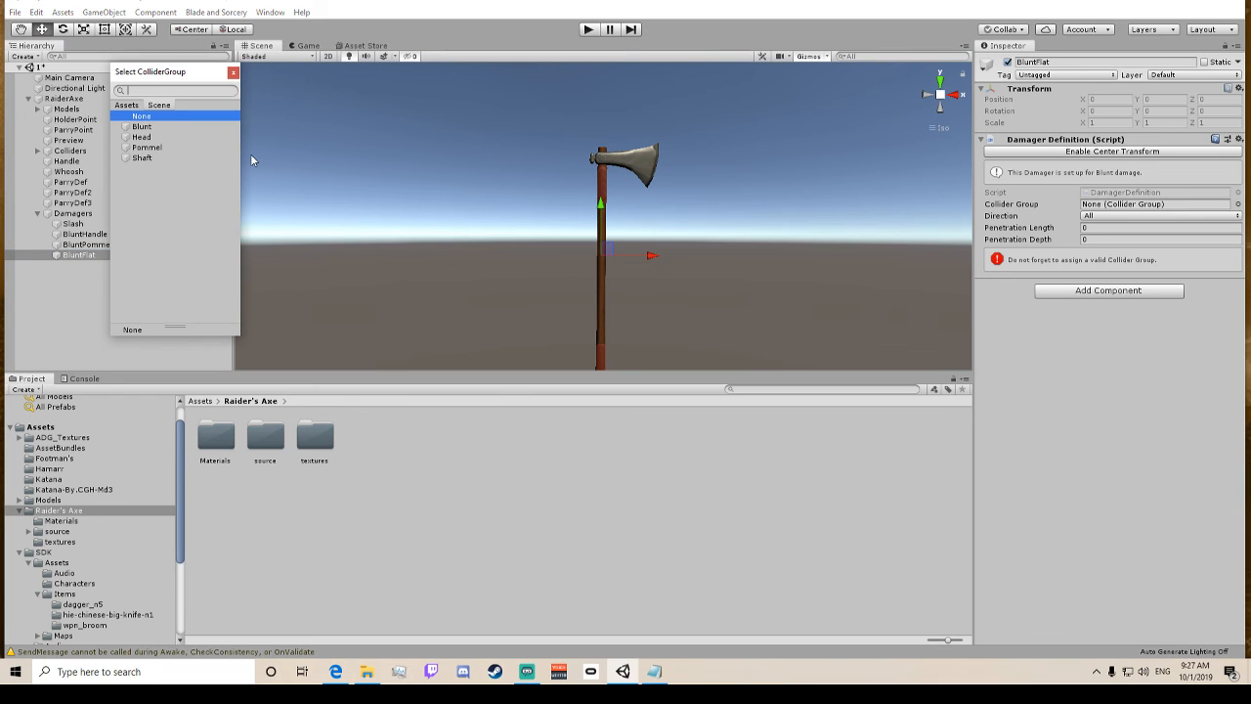
click(149, 137)
double_click(140, 126)
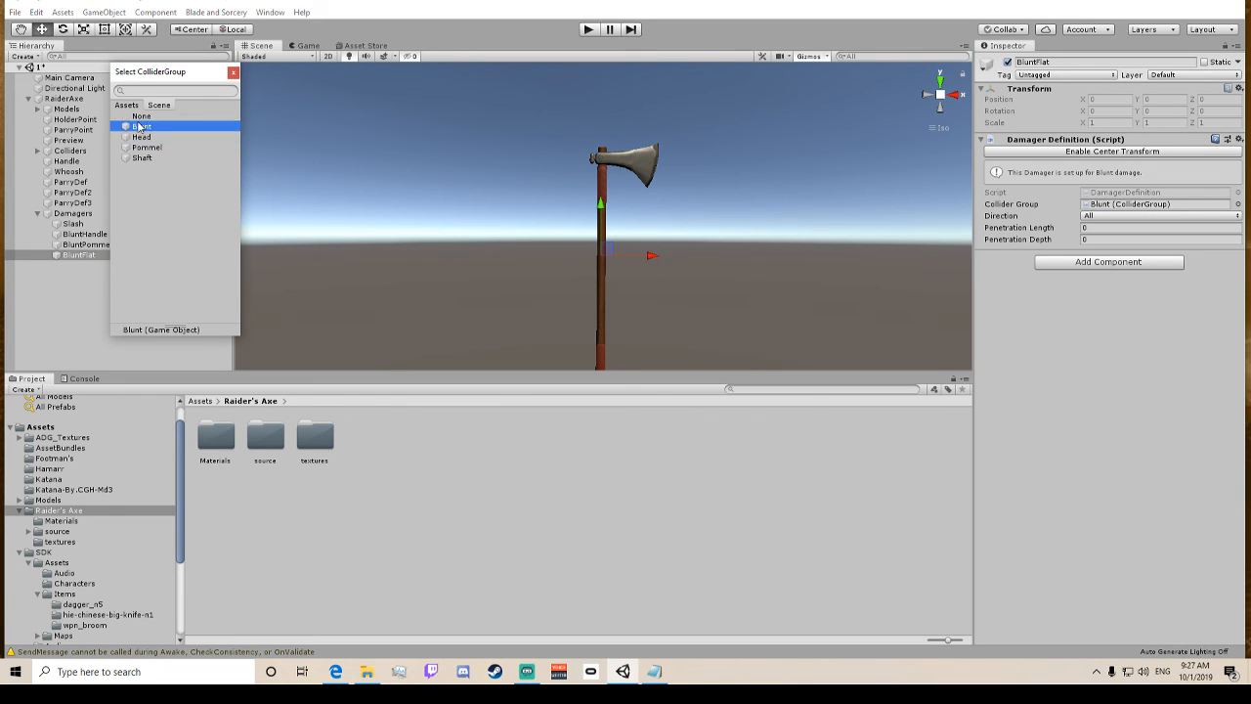
drag(610, 207, 614, 111)
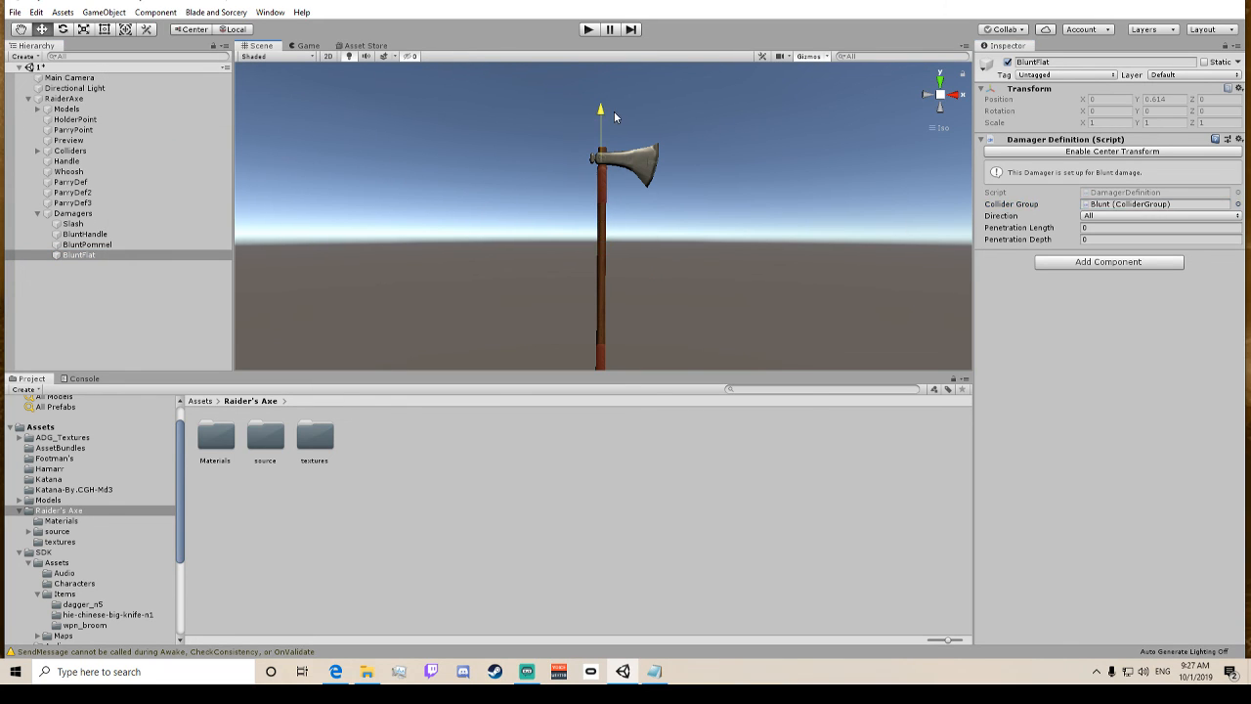
drag(650, 161, 637, 160)
drag(589, 117, 588, 113)
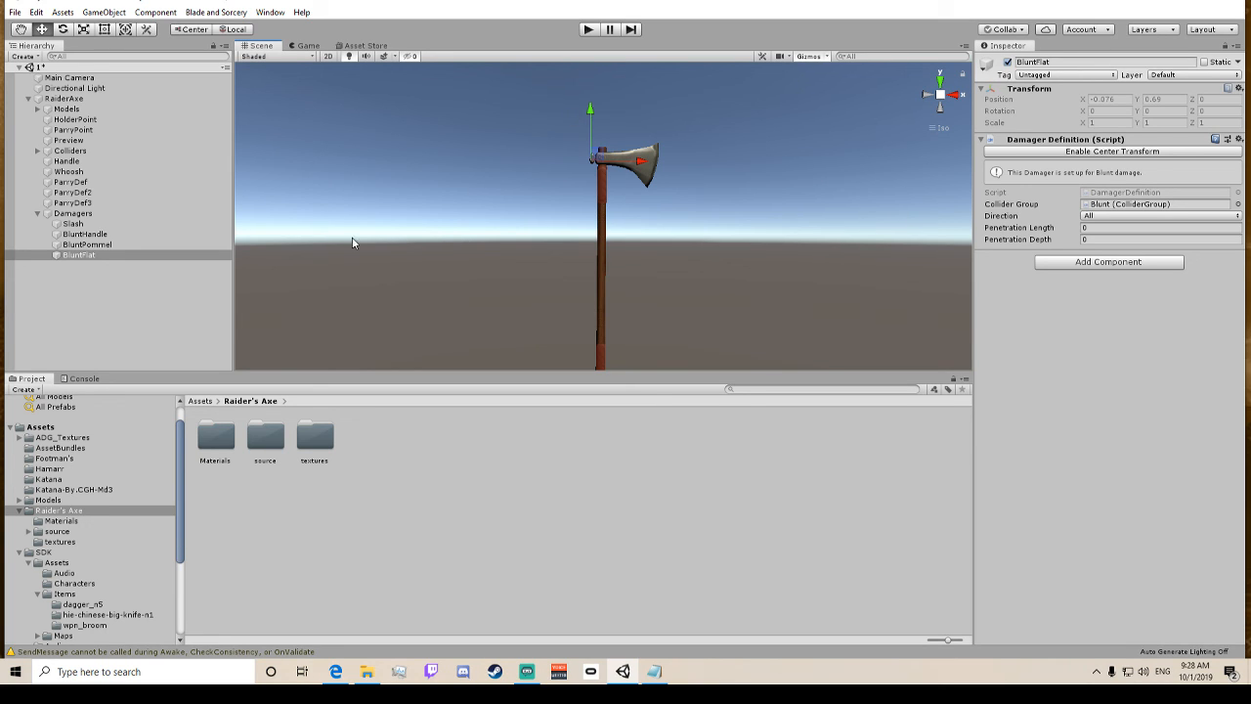
Set the Slash damager's penetration length to 0.5.
click(73, 223)
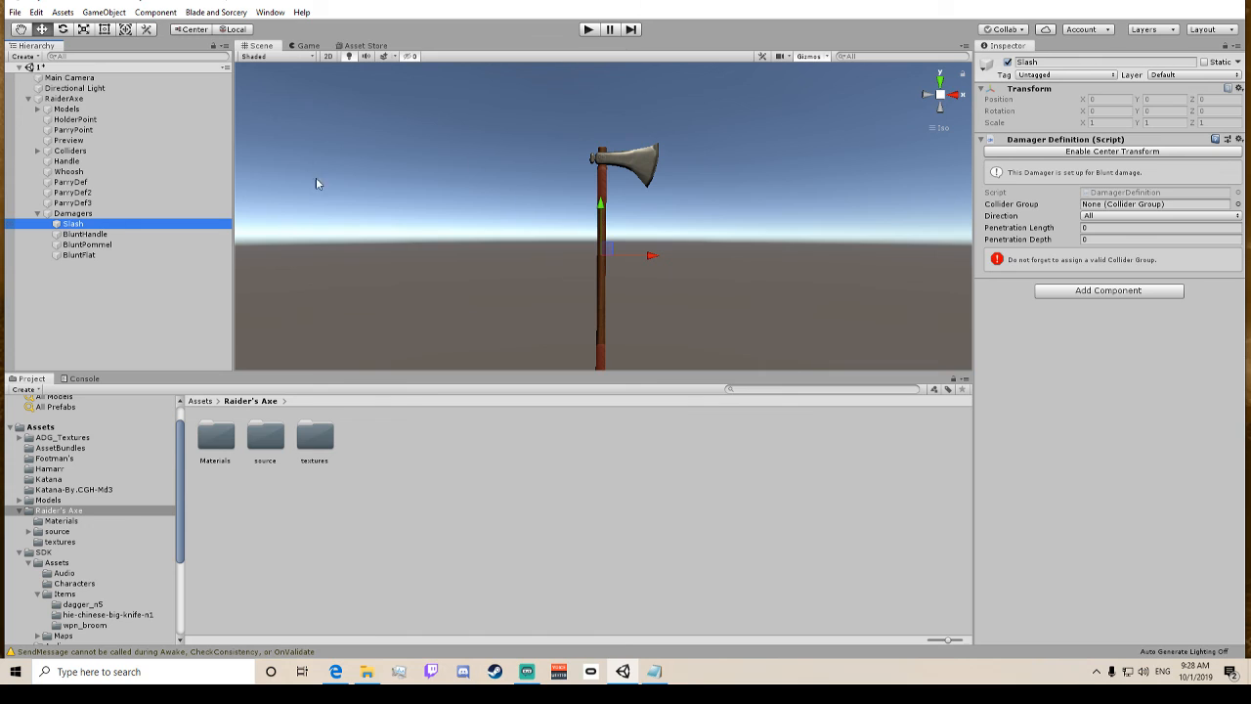
click(1118, 227)
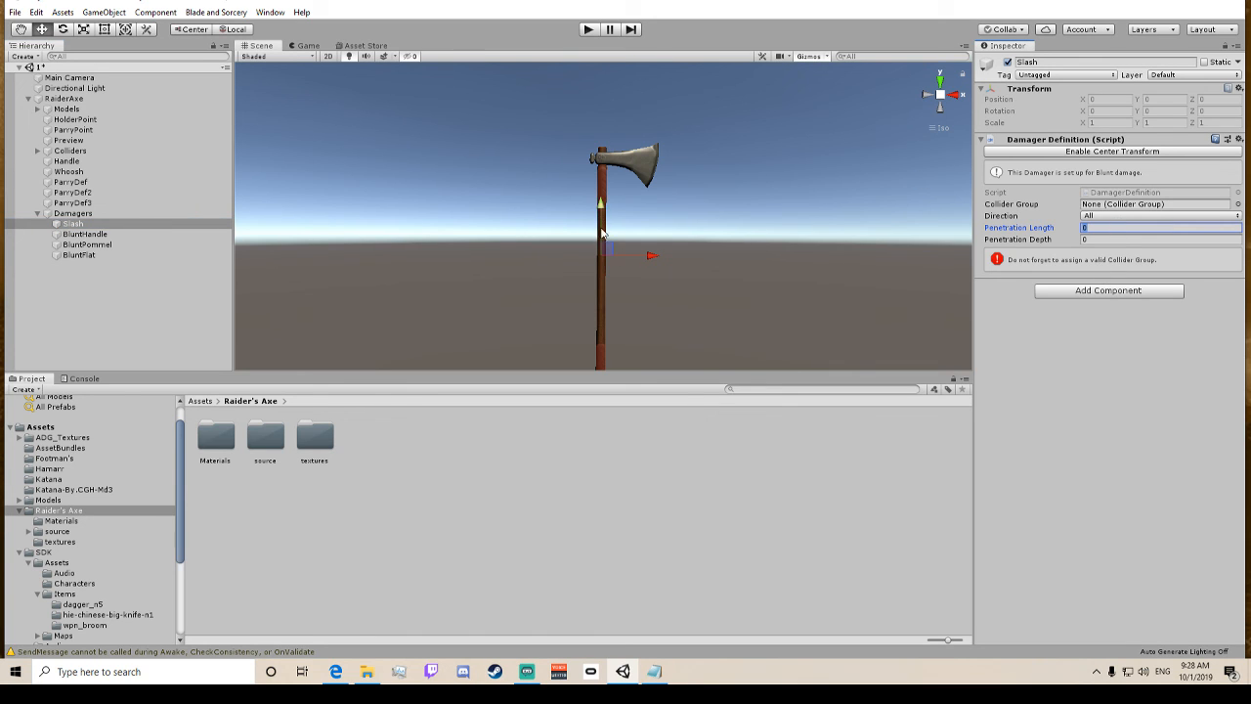
text(2)
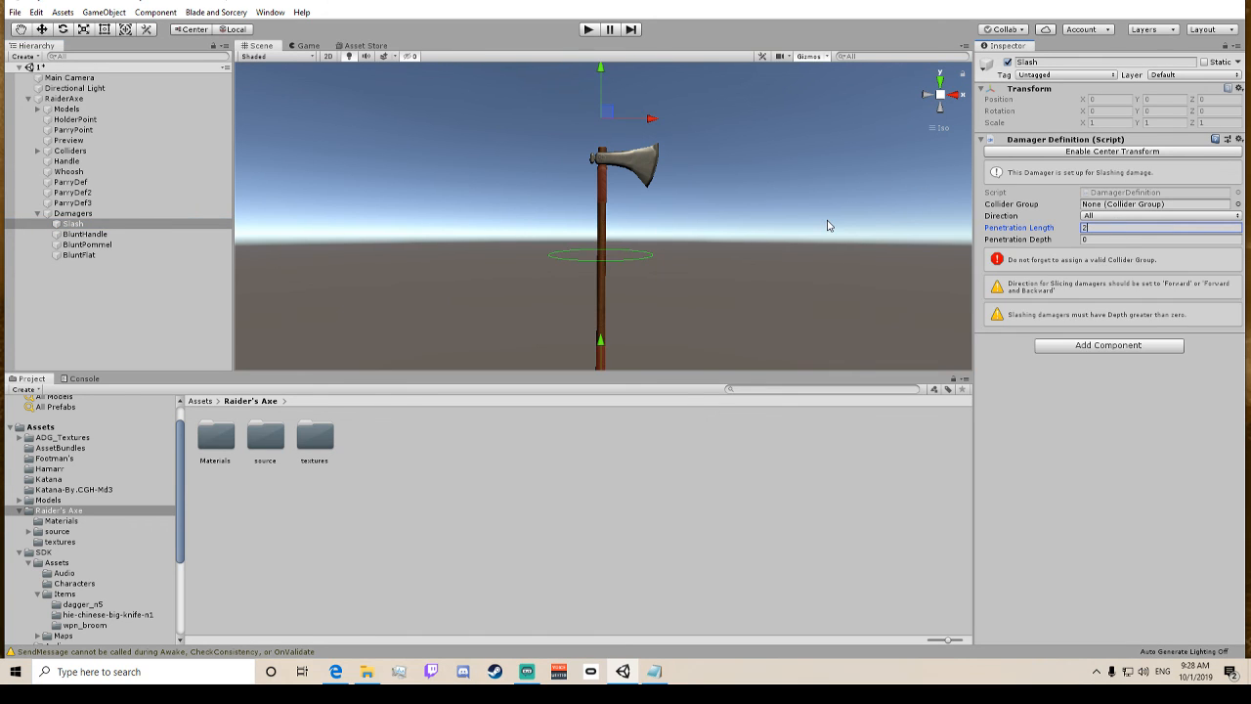
key(BackSpace)
text(.5)
Move Slash's two end points over to the axe blade's cutting edge, for a penetration length of about 0.28.
drag(590, 171, 703, 137)
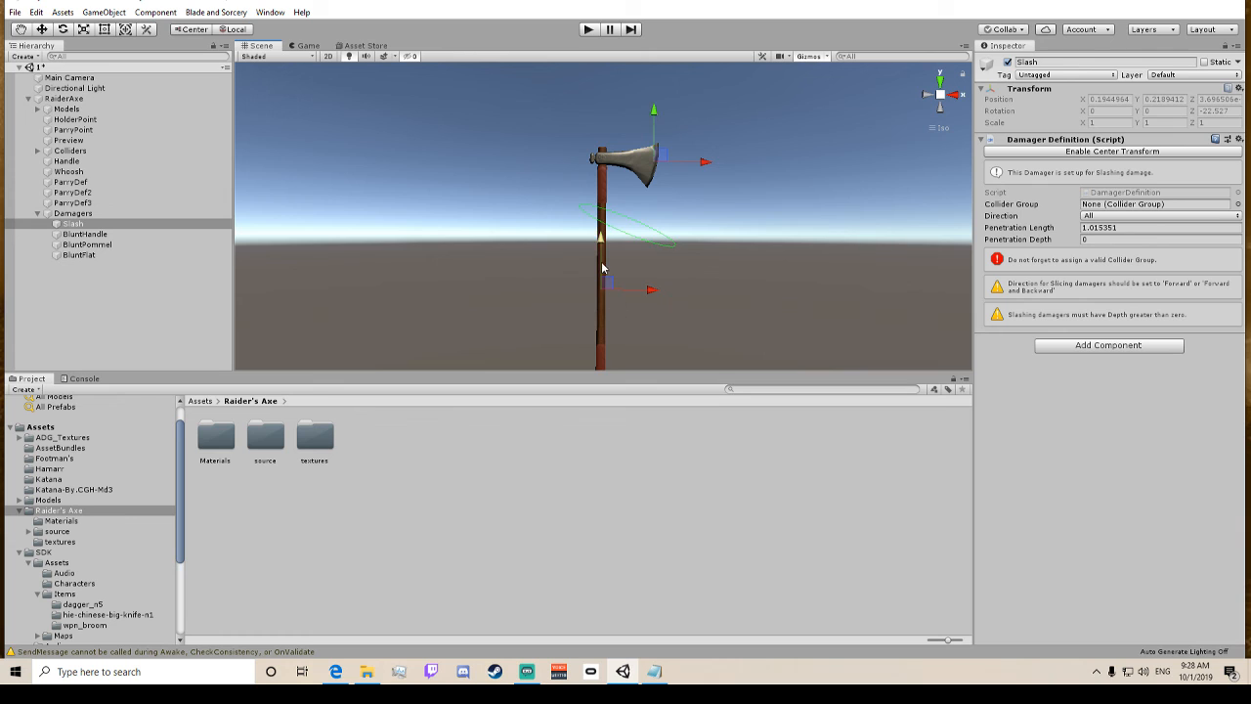
drag(602, 267, 684, 197)
scroll(743, 166, up, 5)
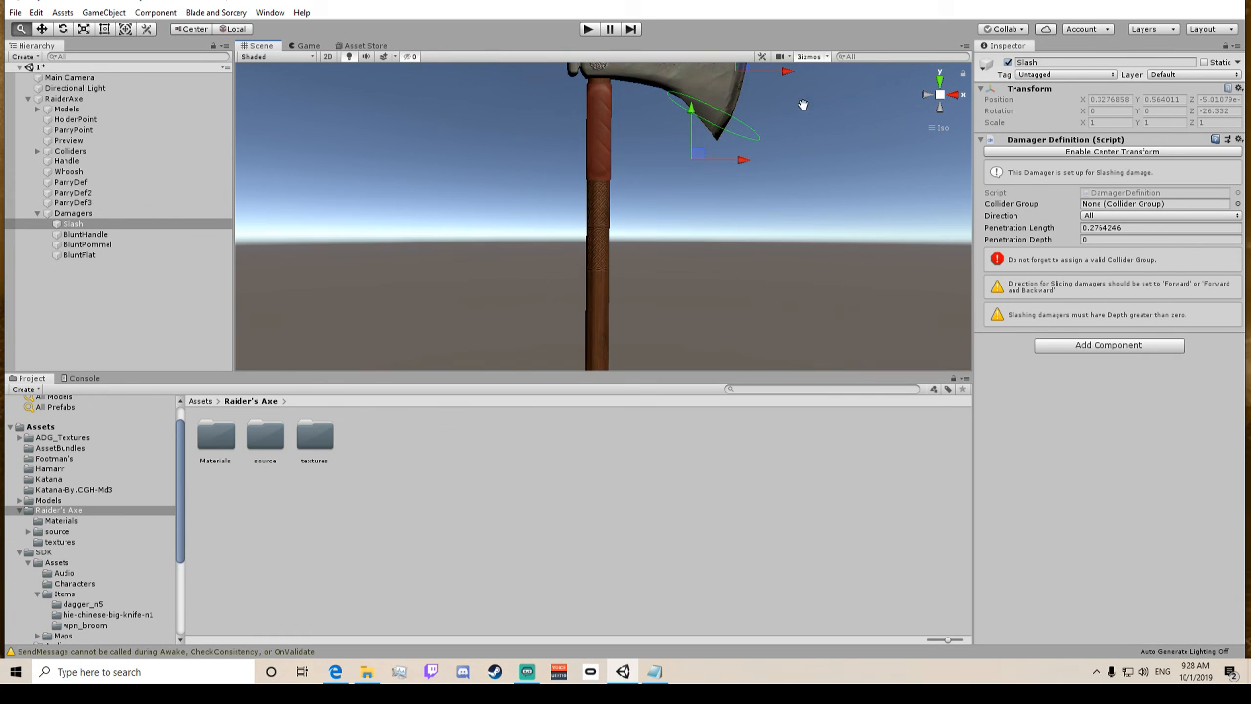
Set the Slash damager's penetration depth to 0.1.
middle_drag(803, 104, 816, 198)
click(1103, 240)
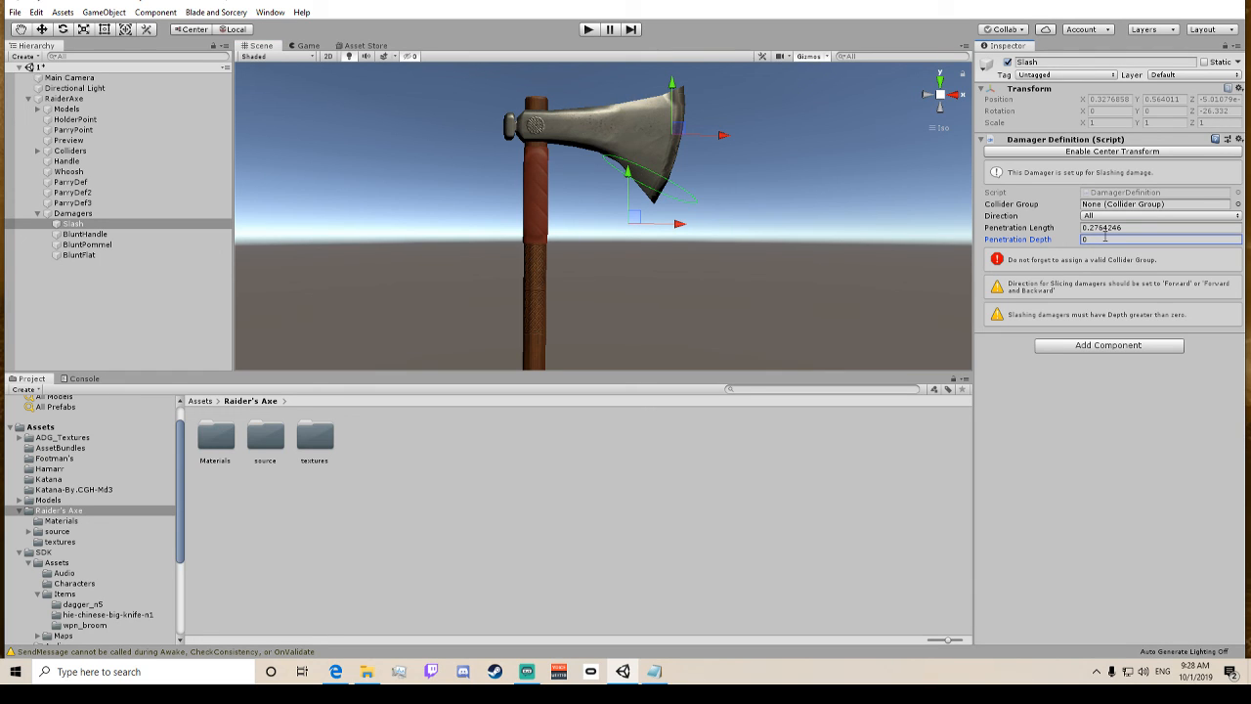
text(1)
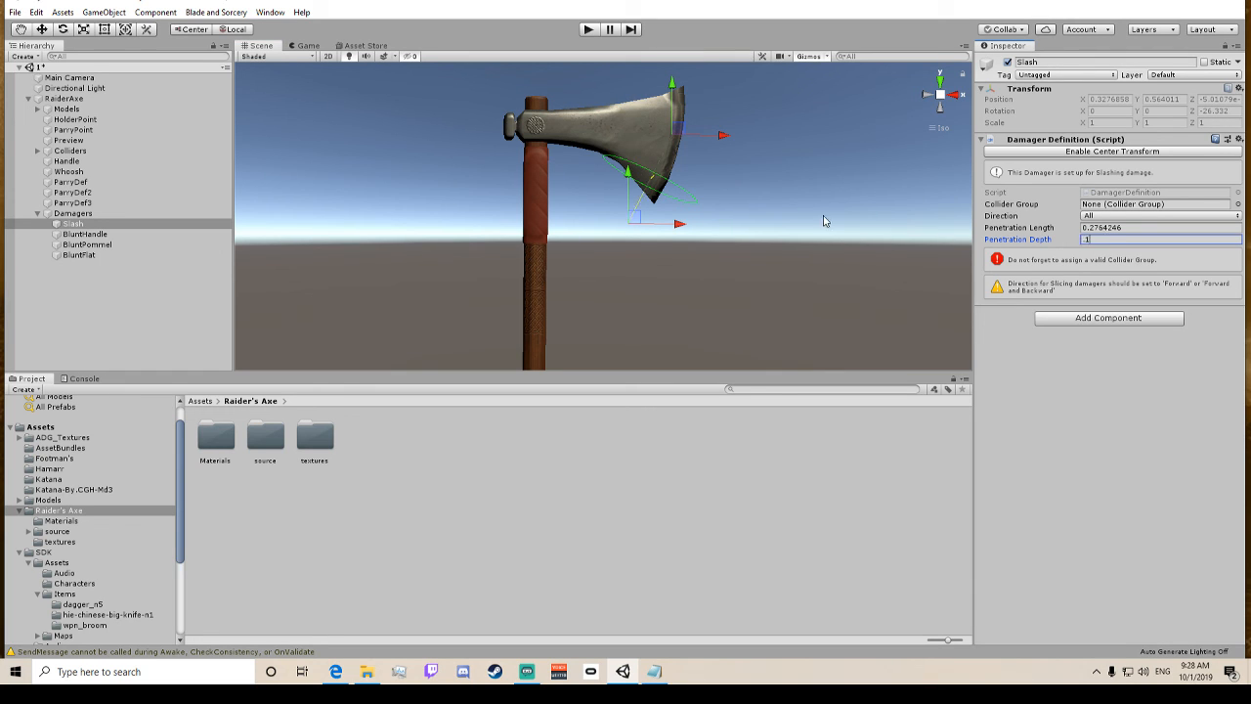
Set the Slash damager's direction to Forward And Backward and inspect its direction arrows on the blade.
scroll(779, 203, up, 4)
alt+drag(779, 208, 576, 199)
middle_drag(747, 177, 394, 244)
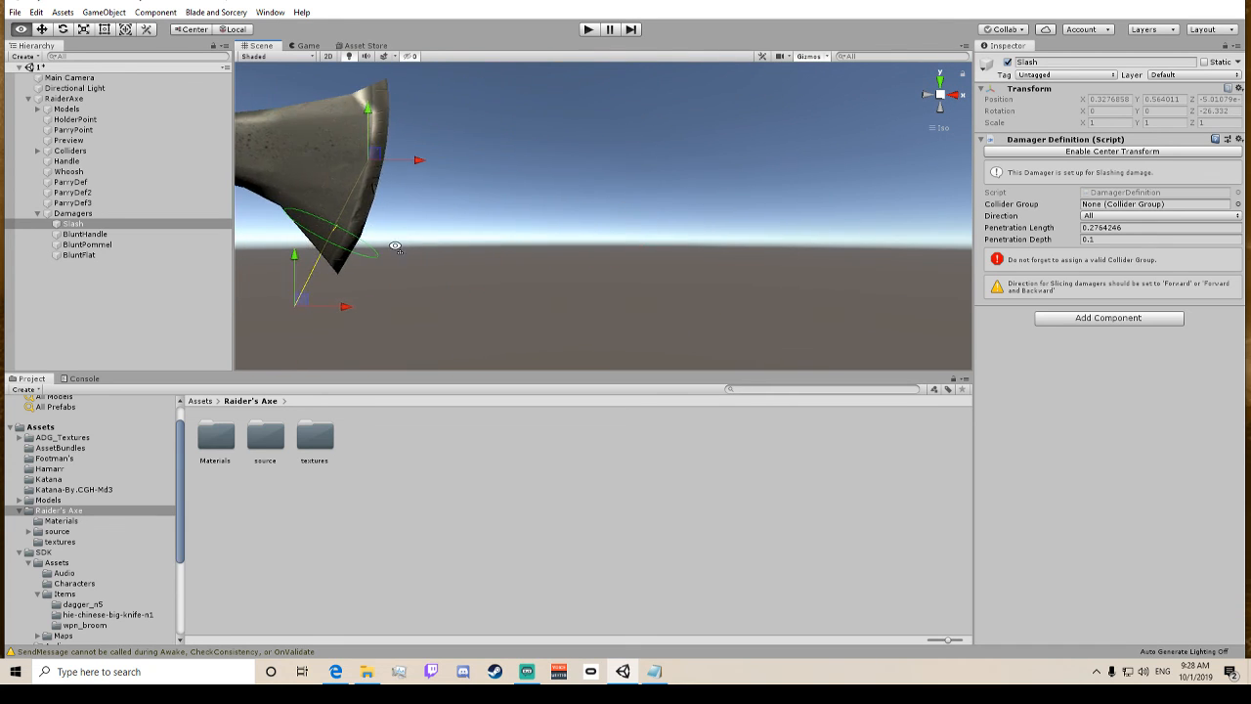
alt+drag(459, 234, 313, 207)
alt+drag(544, 237, 686, 299)
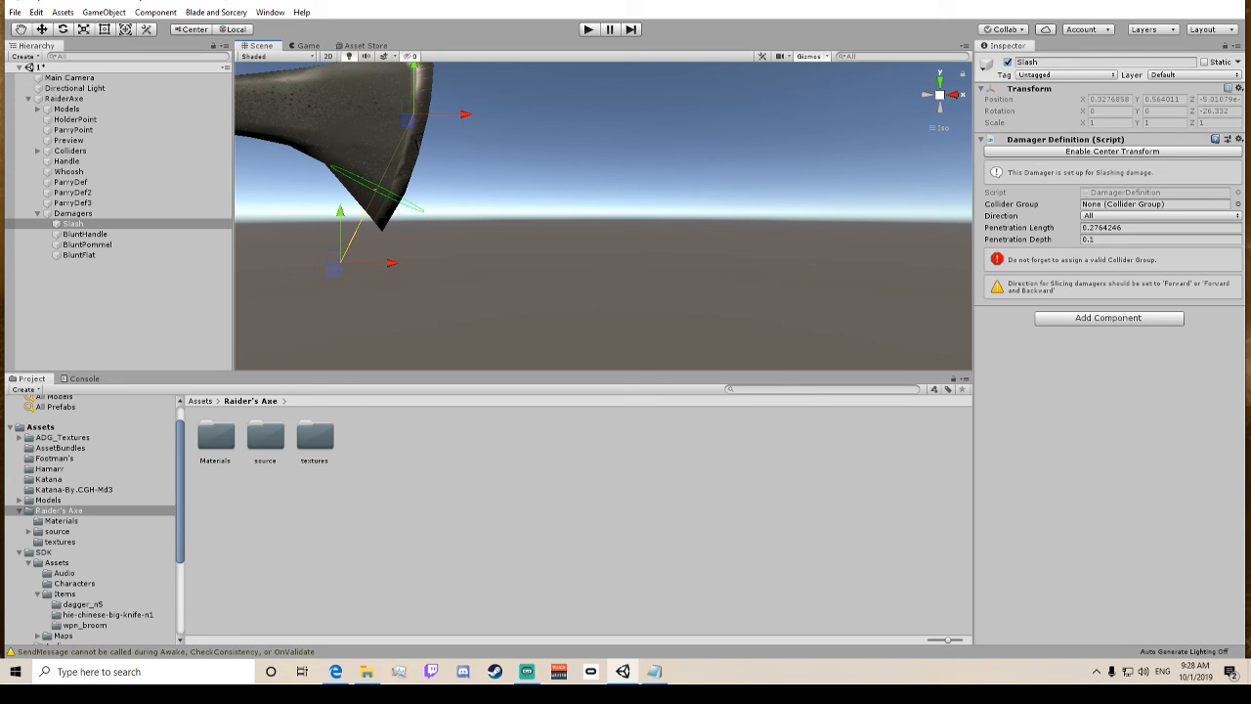
click(1095, 216)
click(1111, 260)
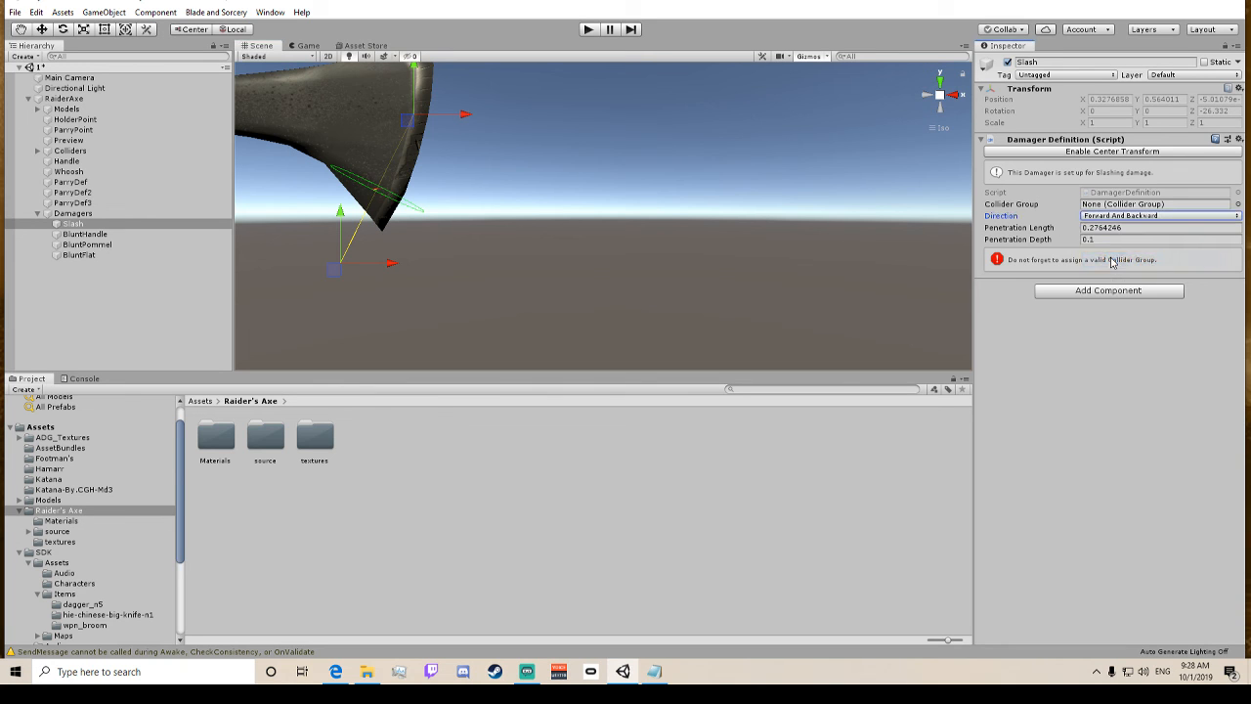
alt+drag(564, 204, 345, 213)
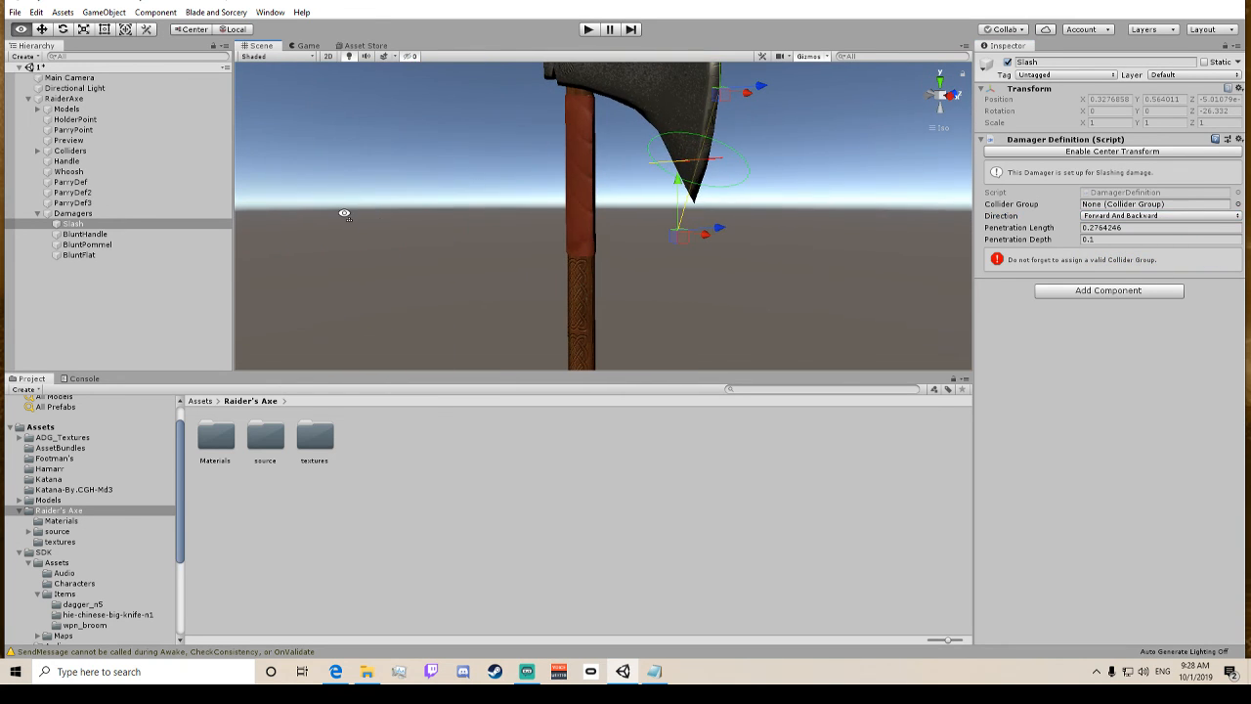
click(1134, 216)
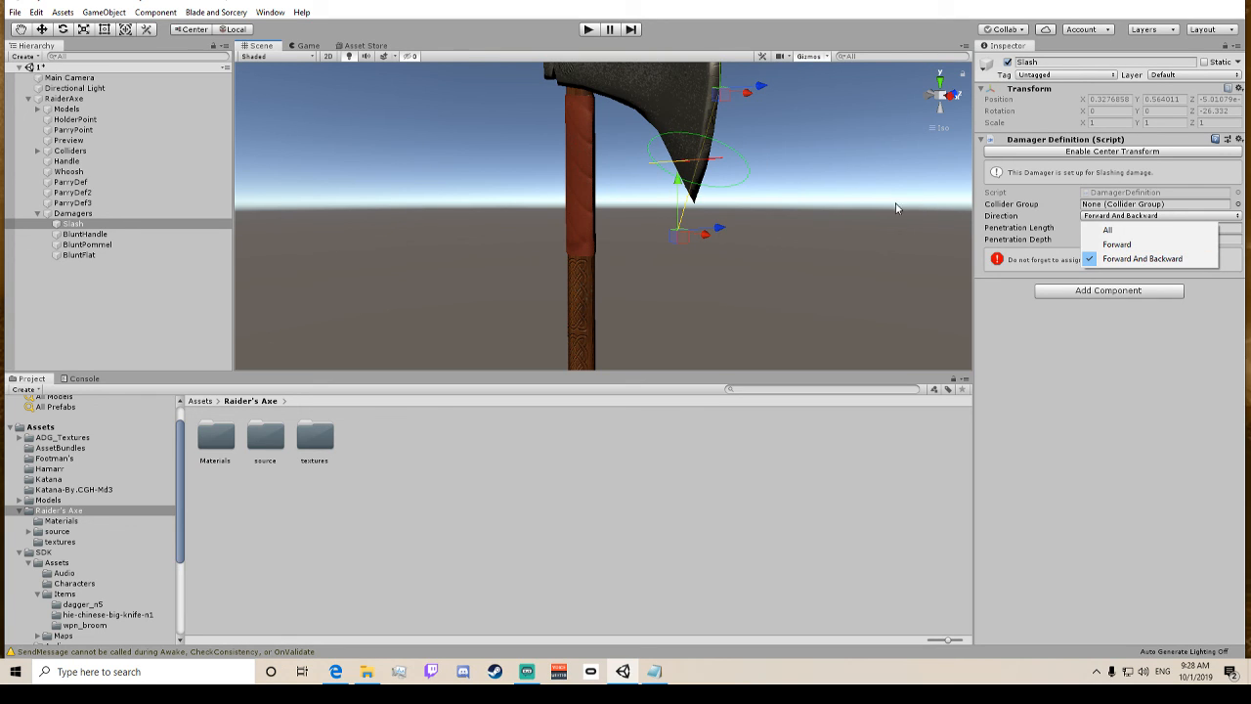
click(1110, 258)
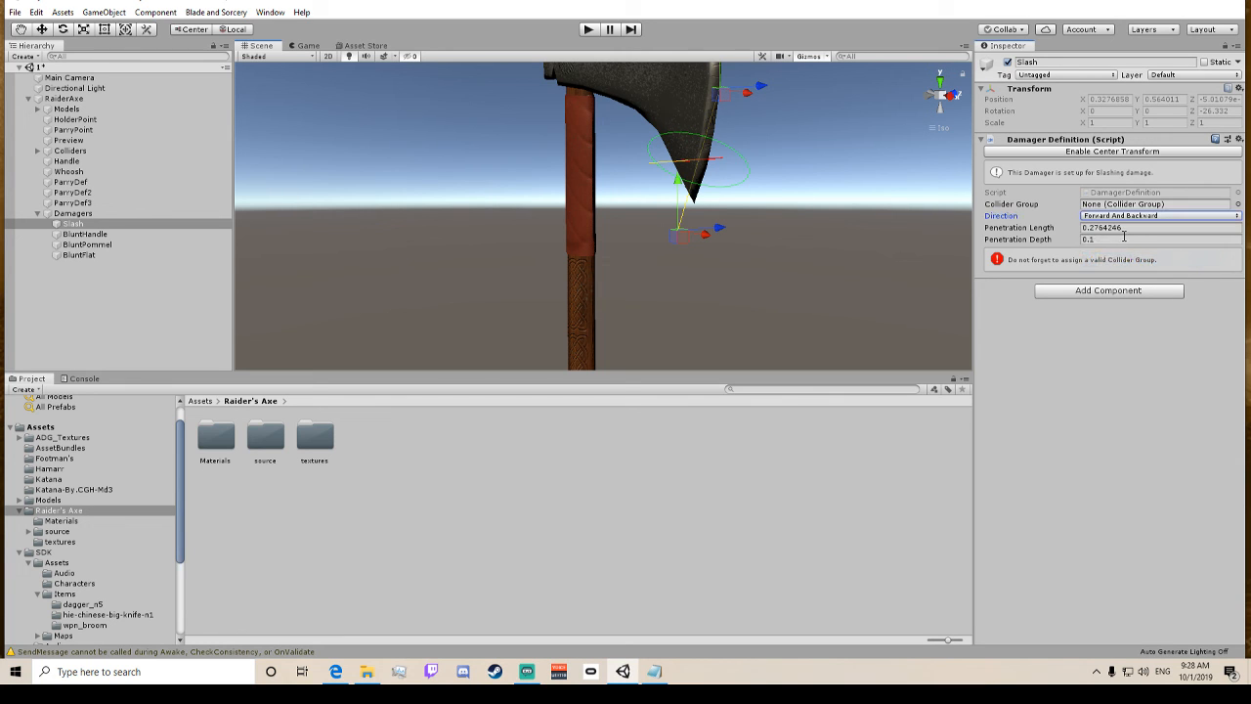
Try a penetration depth of 5 on the Slash damager and inspect its depth line beside the axe.
click(1124, 237)
text(5)
right_drag(851, 234, 737, 226)
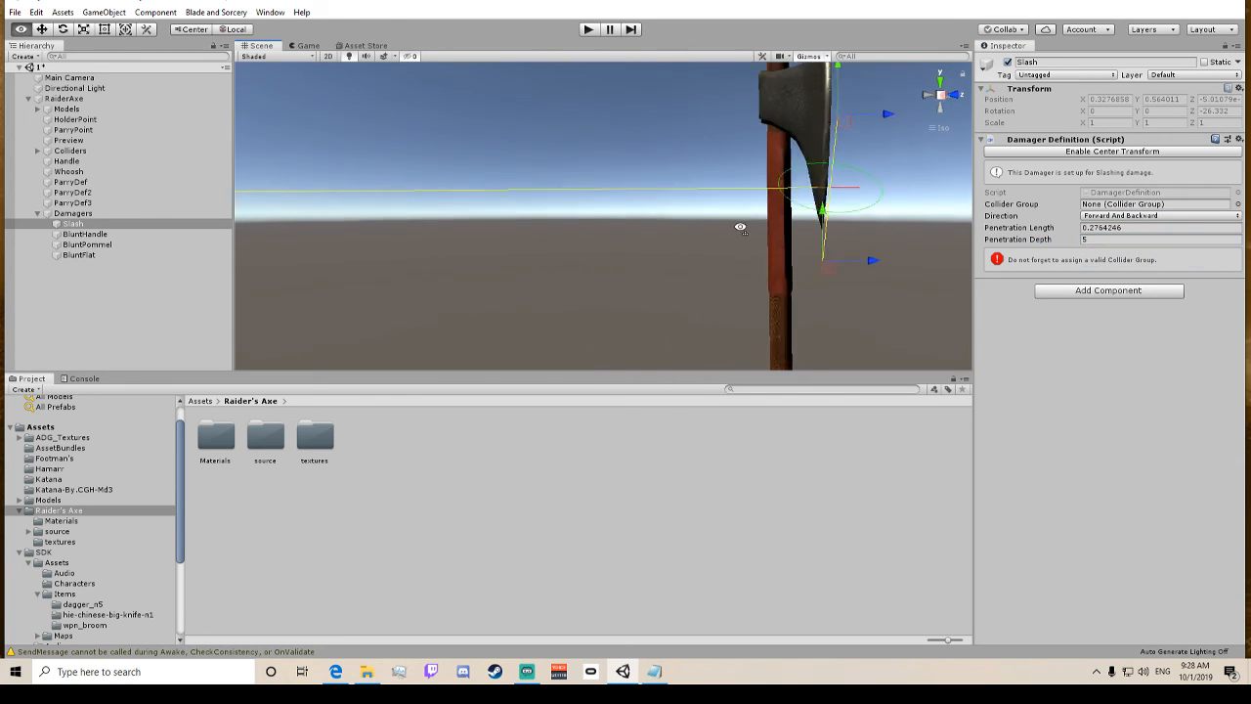
scroll(727, 223, down, 2)
scroll(730, 222, down, 1)
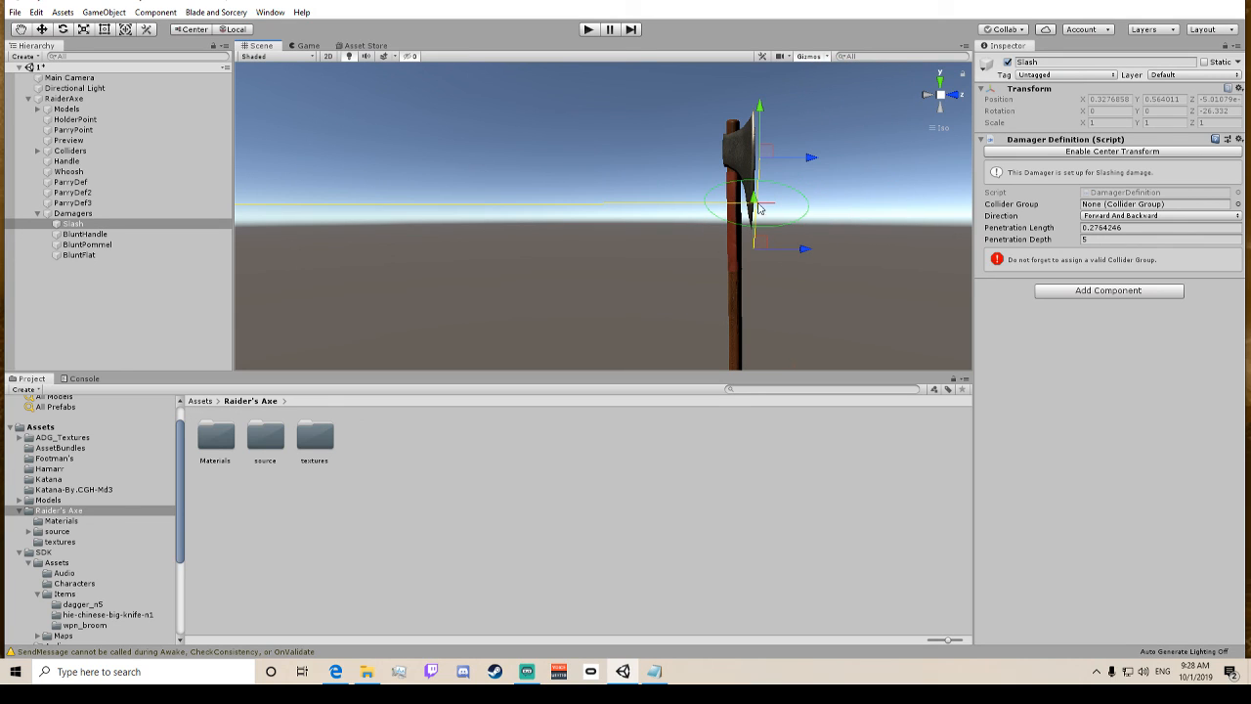
Set the Slash damager's penetration depth to 0.05.
click(1116, 239)
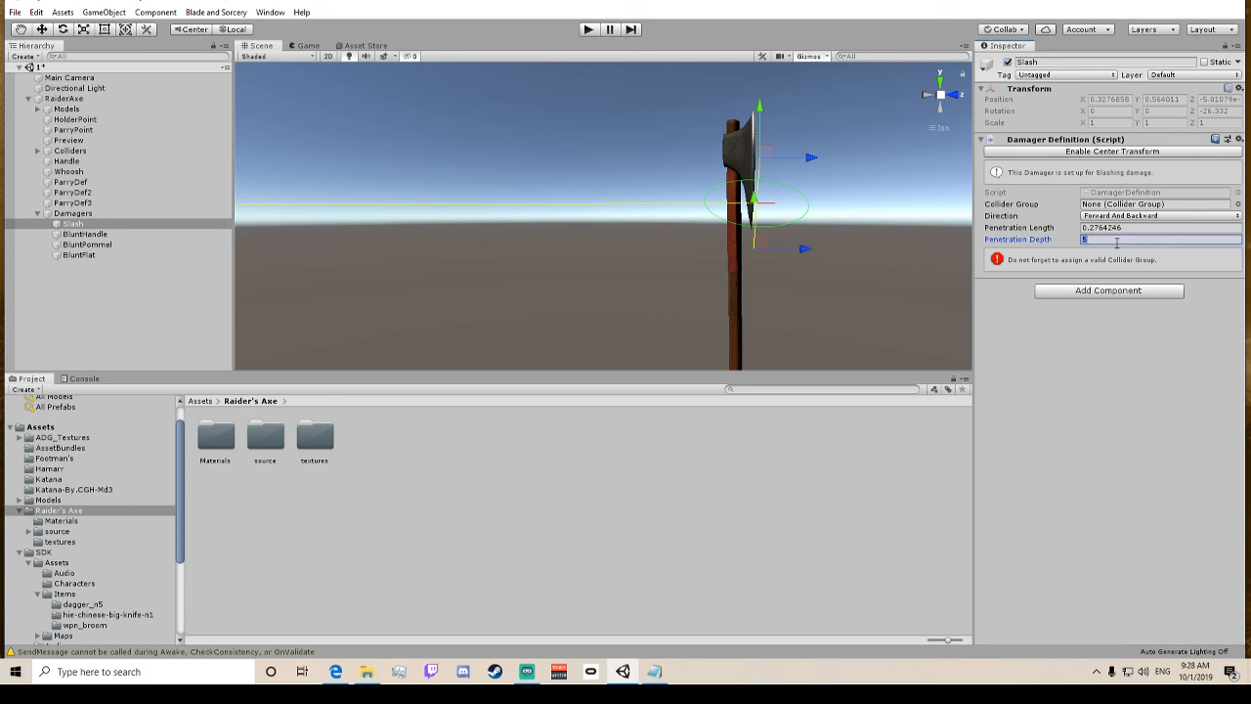
text(1)
key(BackSpace)
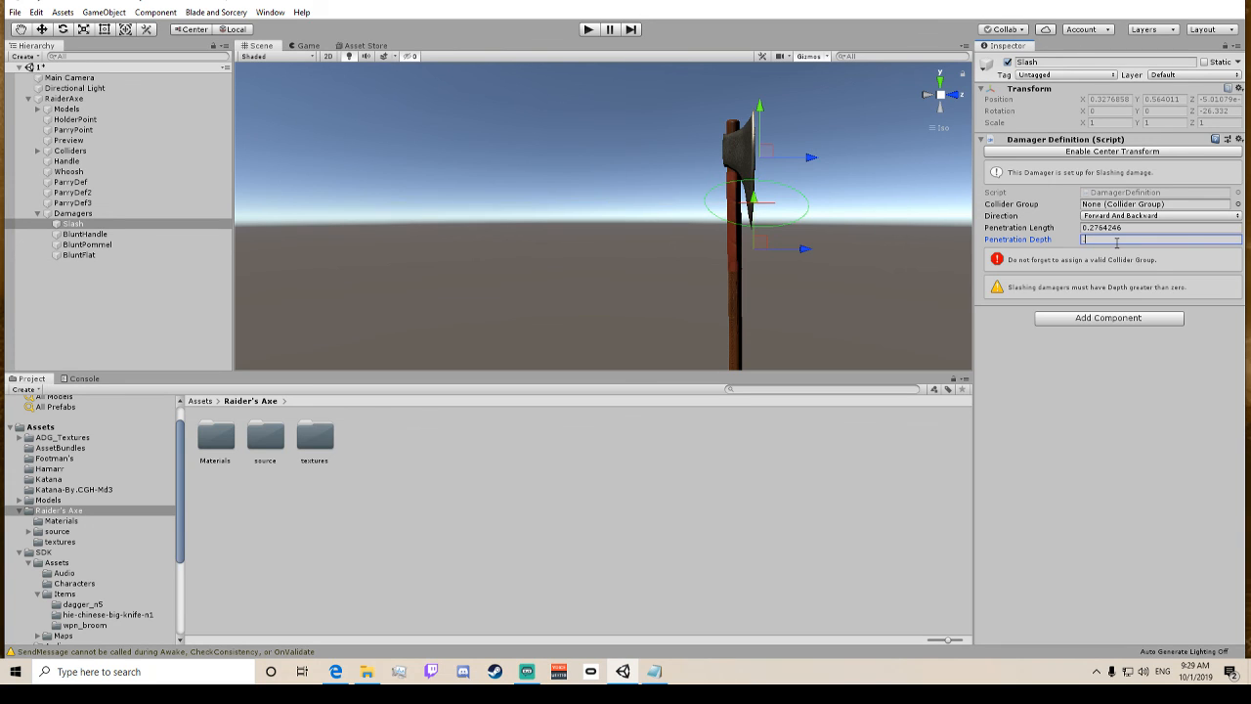
text(.41)
key(BackSpace)
text(1)
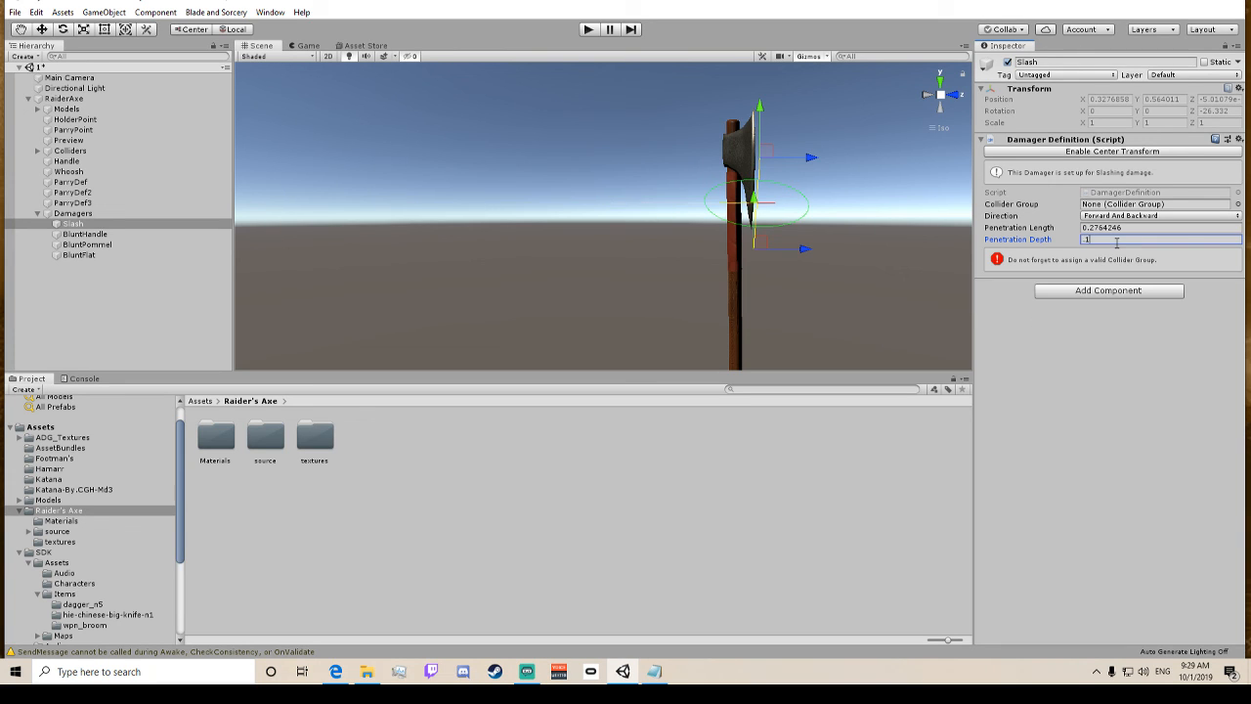
key(BackSpace)
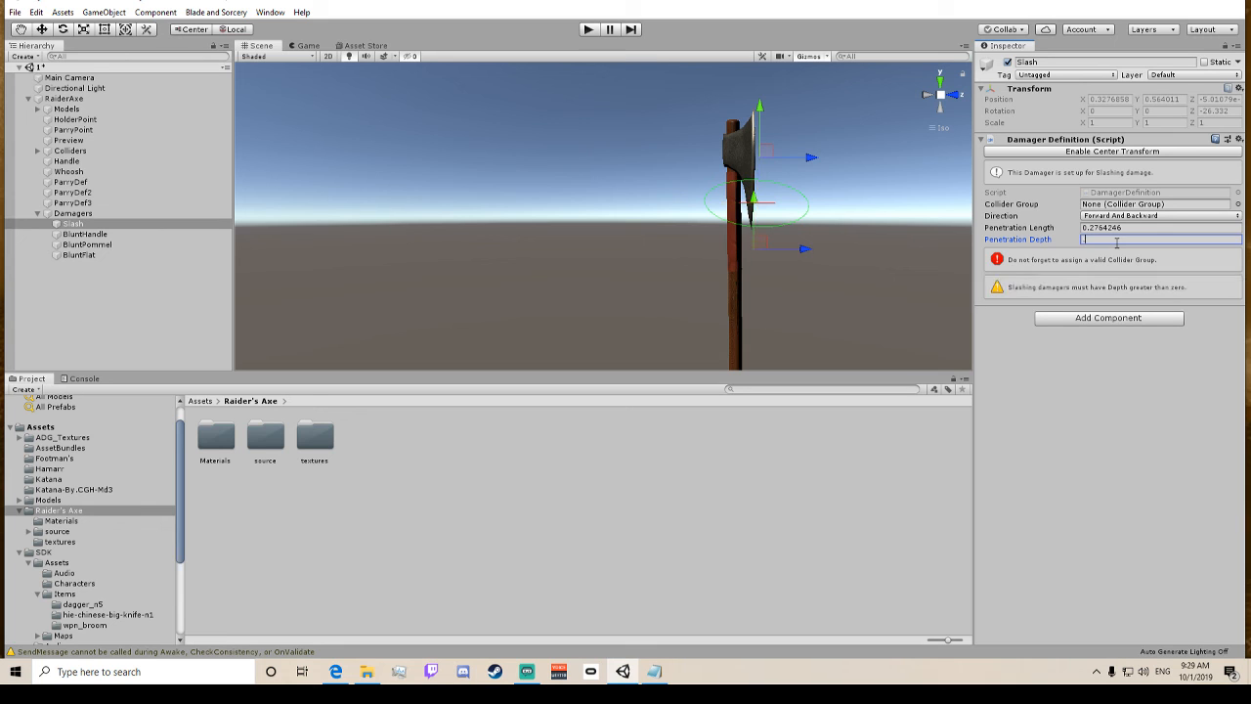
text(.05)
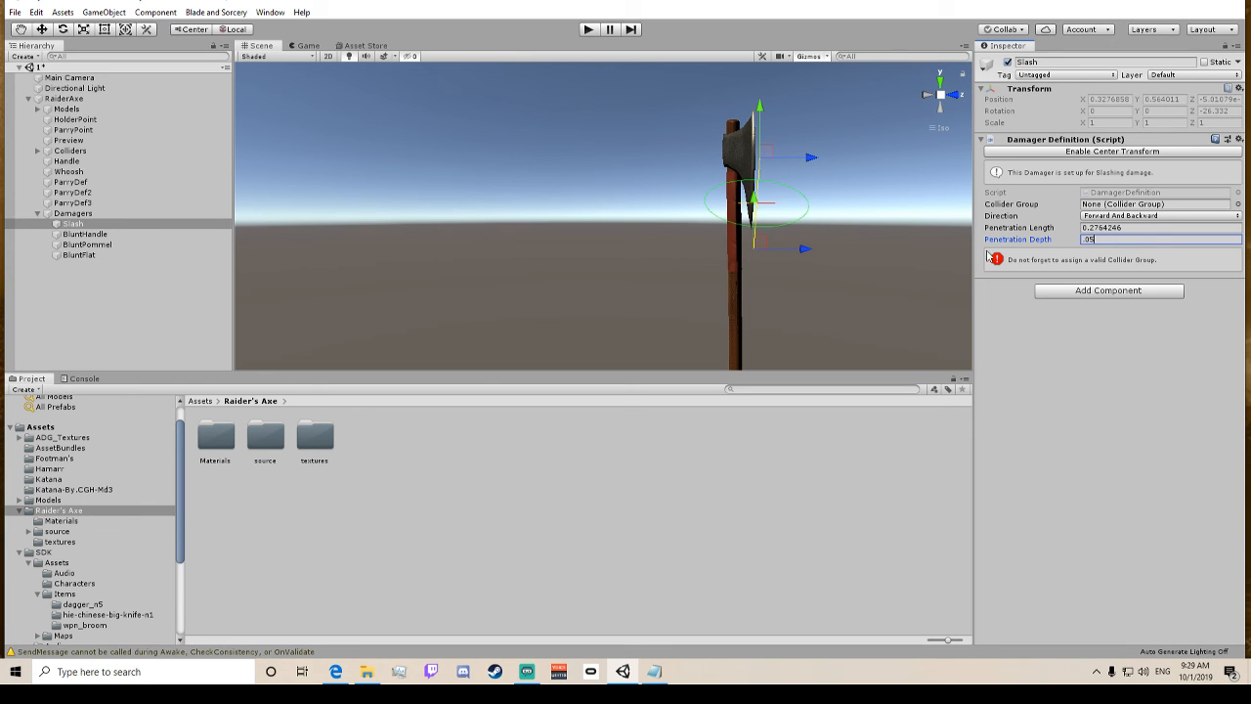
Switch the Slash damager to its center transform so that its position and rotation can be edited.
scroll(805, 240, up, 7)
right_drag(576, 246, 871, 245)
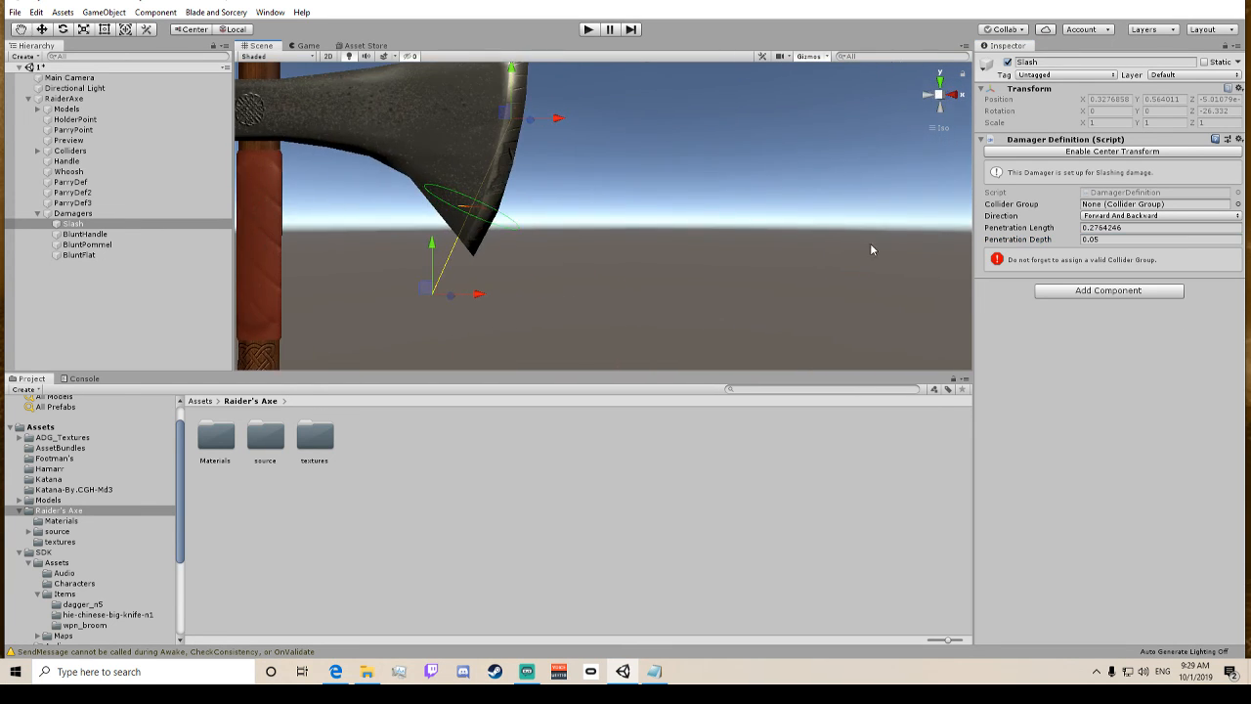
click(1097, 152)
Try rotating Slash to 90 degrees about X and about Y, and clear both values again.
click(1121, 114)
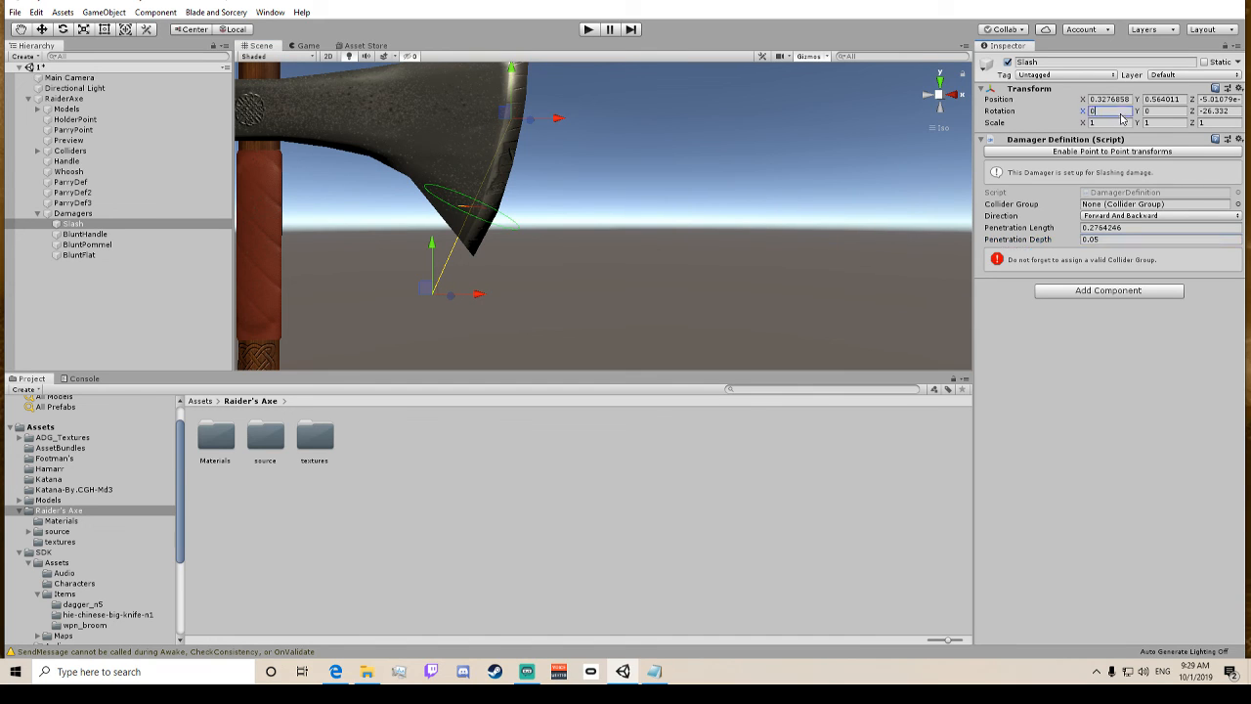
text(90)
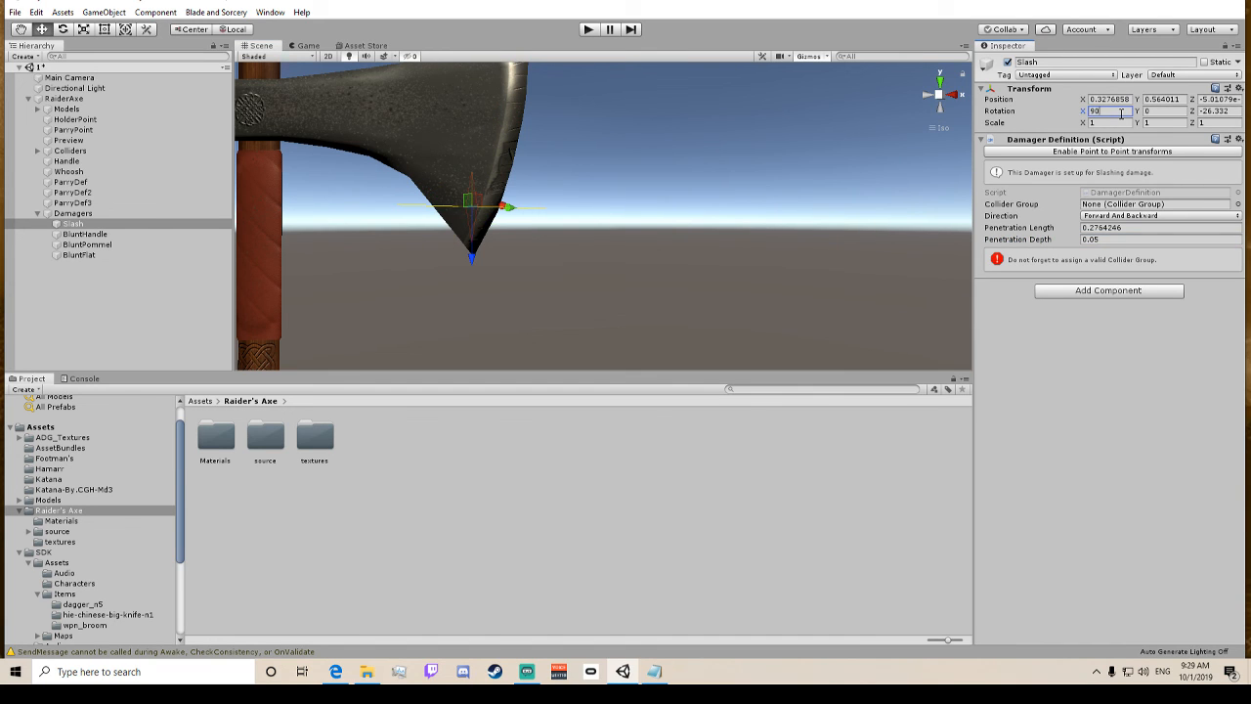
key(BackSpace)
key(BackSpace)
click(1160, 110)
text(9)
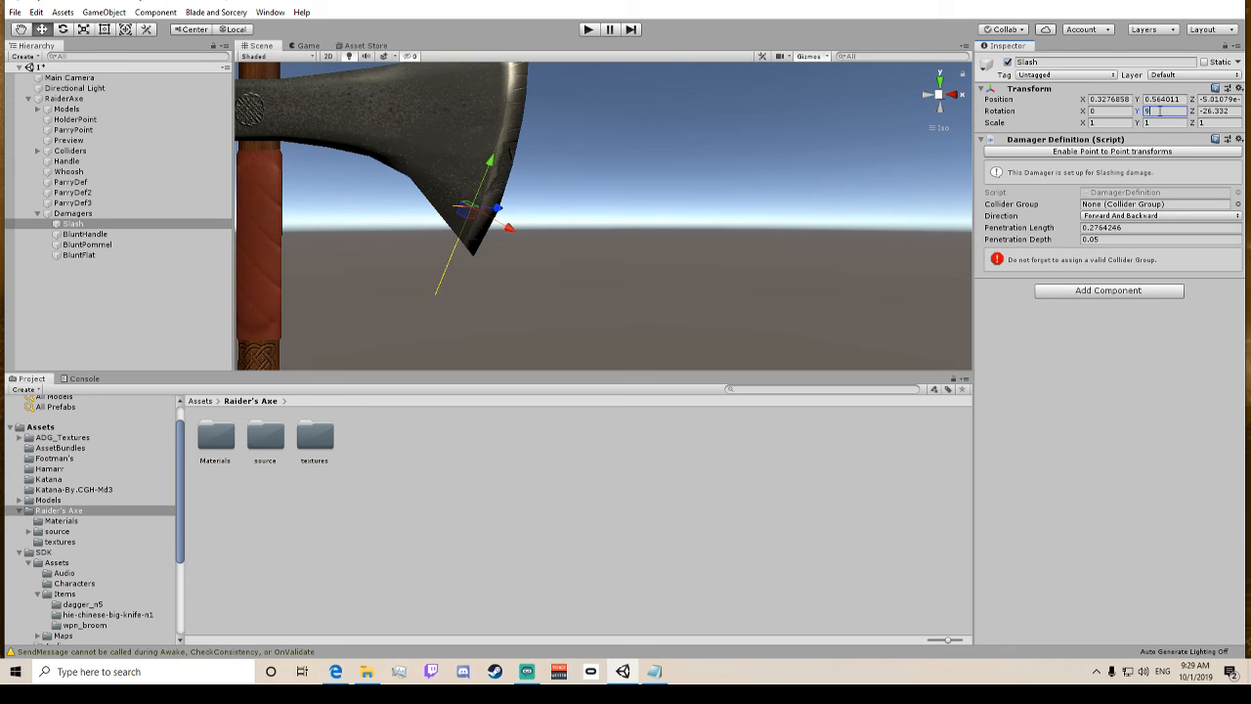
text(0)
key(BackSpace)
key(BackSpace)
Rotate Slash at the blade to about -26.3 on X and 0.26 on Z, with a Y rotation of -90.
middle_drag(463, 201, 791, 232)
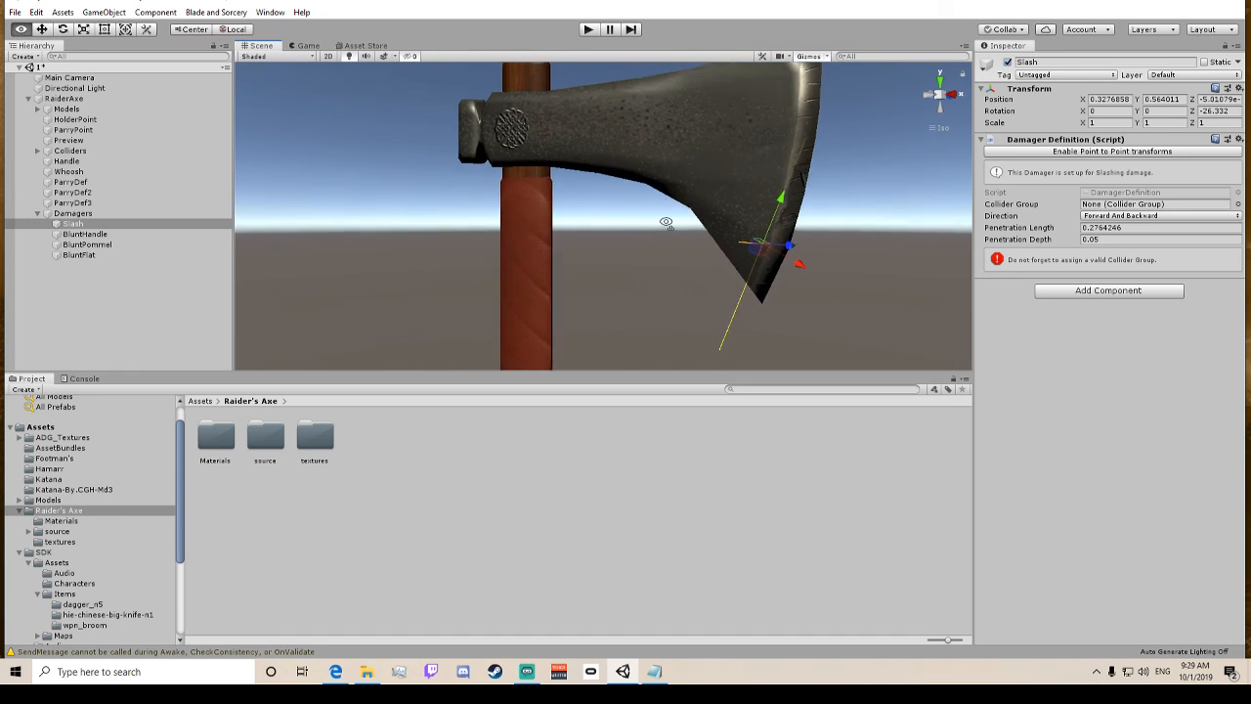
middle_drag(632, 215, 430, 220)
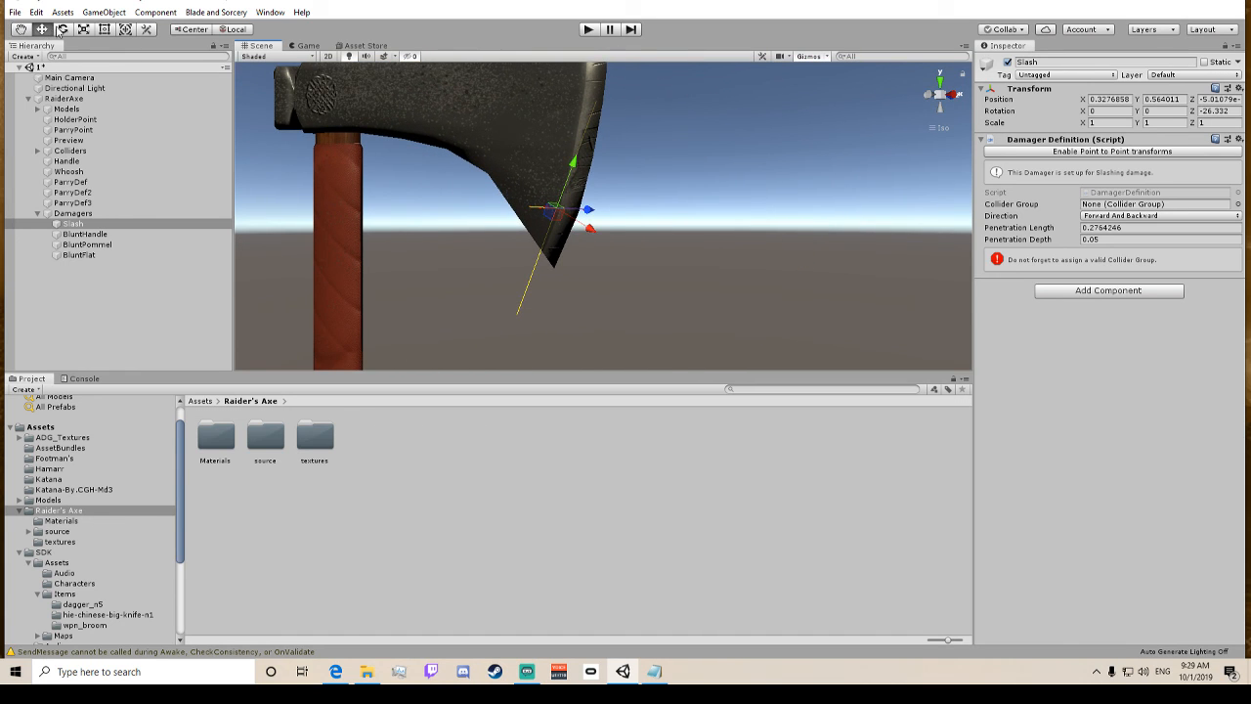
click(63, 29)
drag(556, 216, 727, 193)
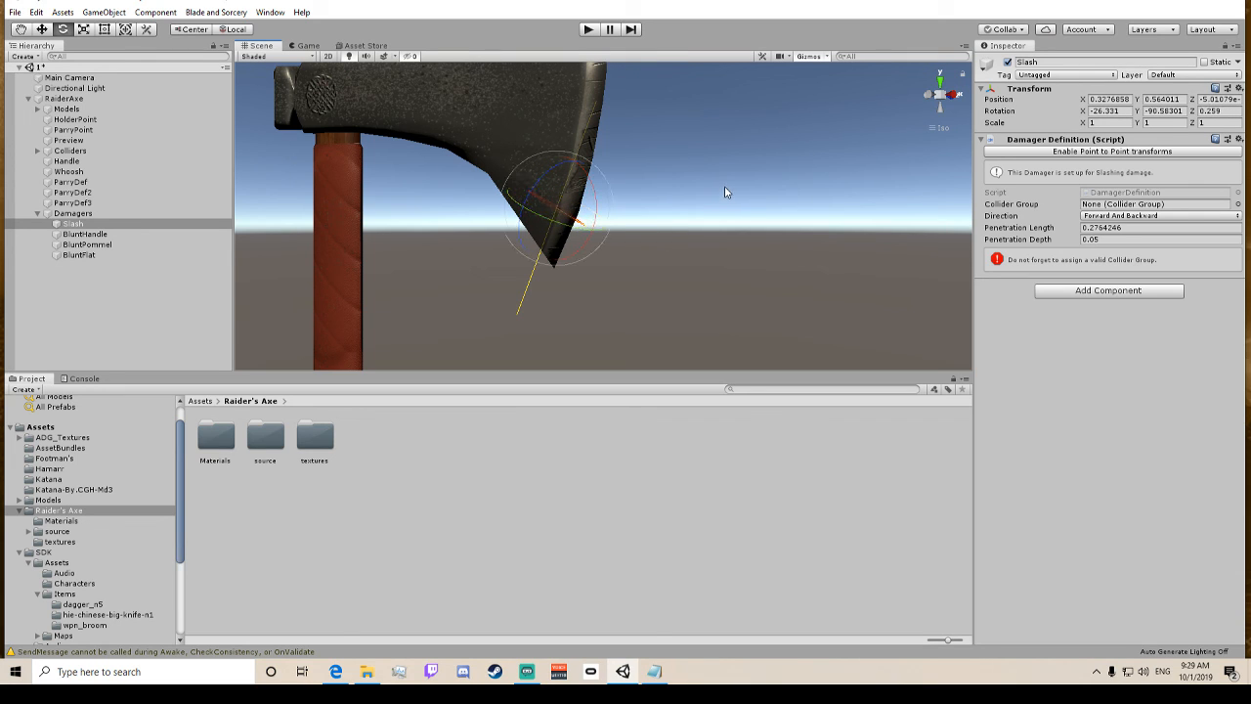
click(1150, 110)
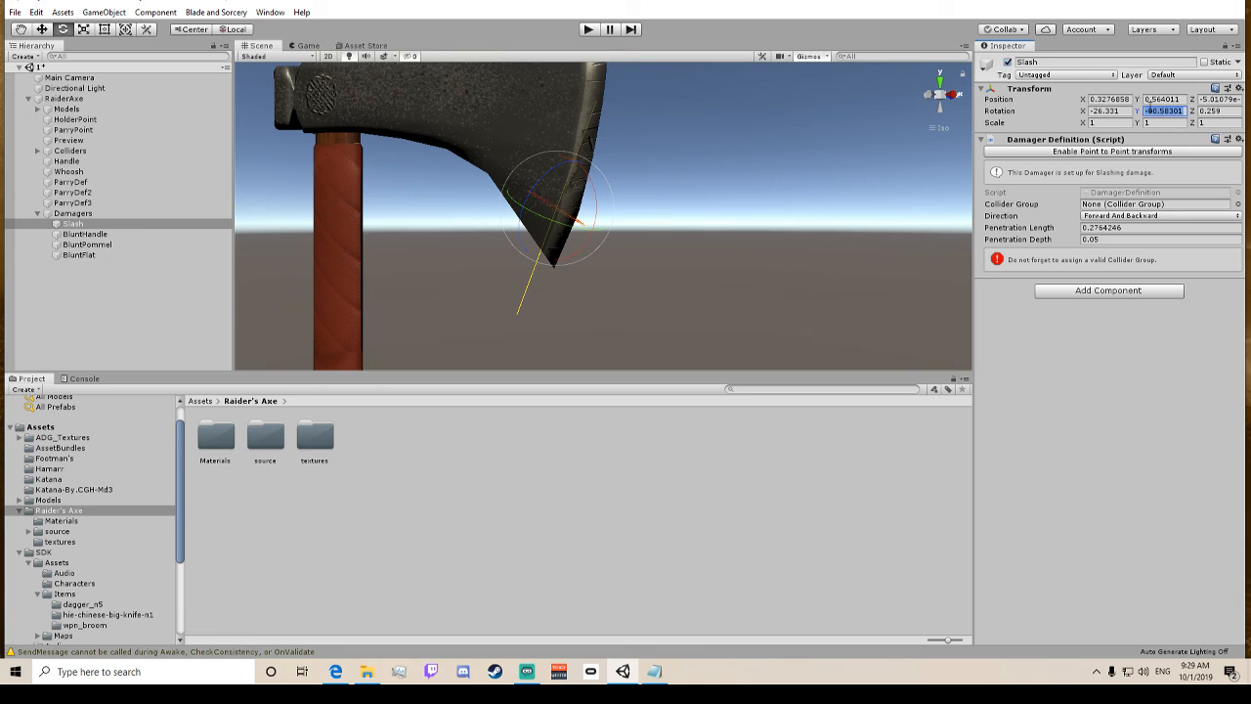
key(Right)
click(705, 172)
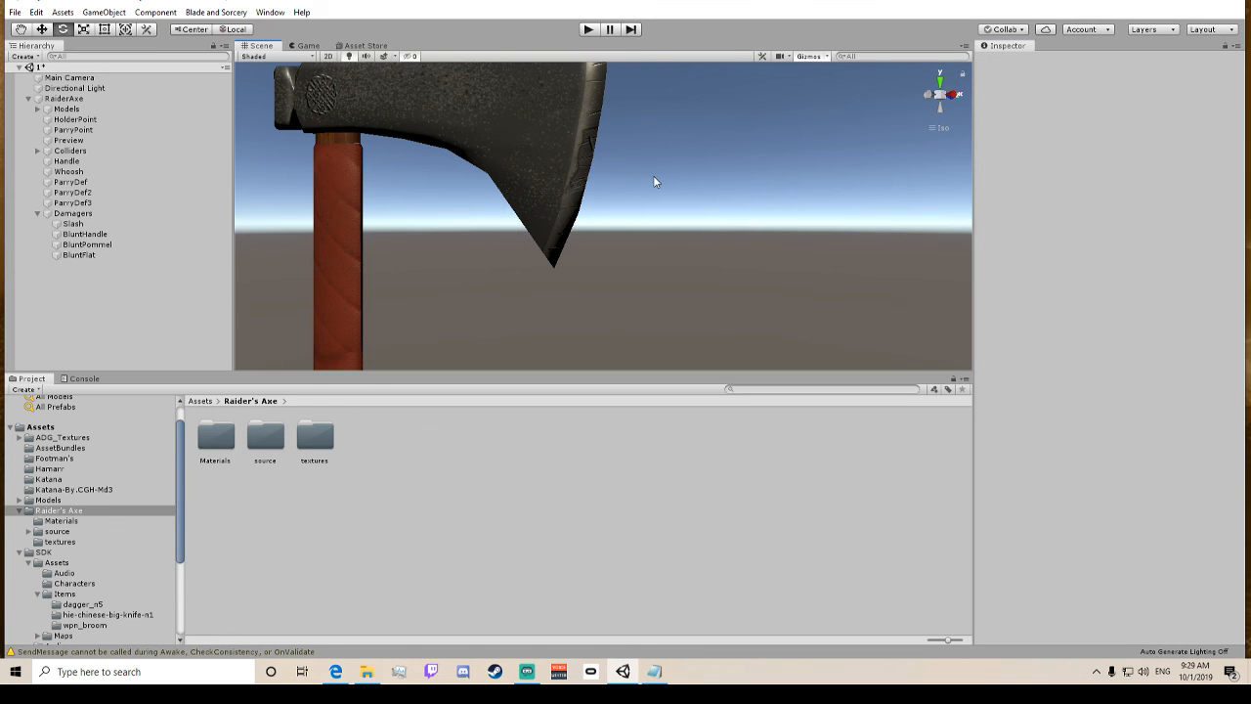
Move Slash's lower end point up and over to the blade's bottom tip, for a penetration length of about 0.20.
click(73, 224)
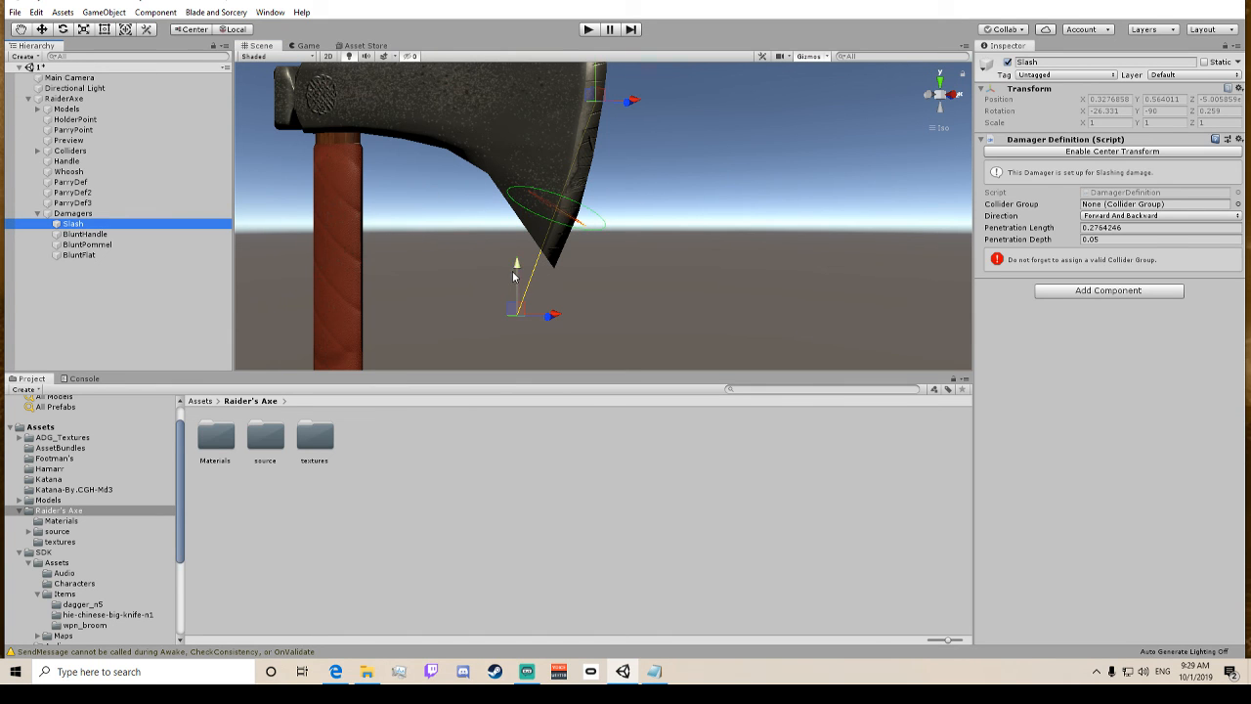
drag(516, 264, 517, 239)
right_drag(528, 256, 551, 271)
middle_drag(550, 271, 760, 280)
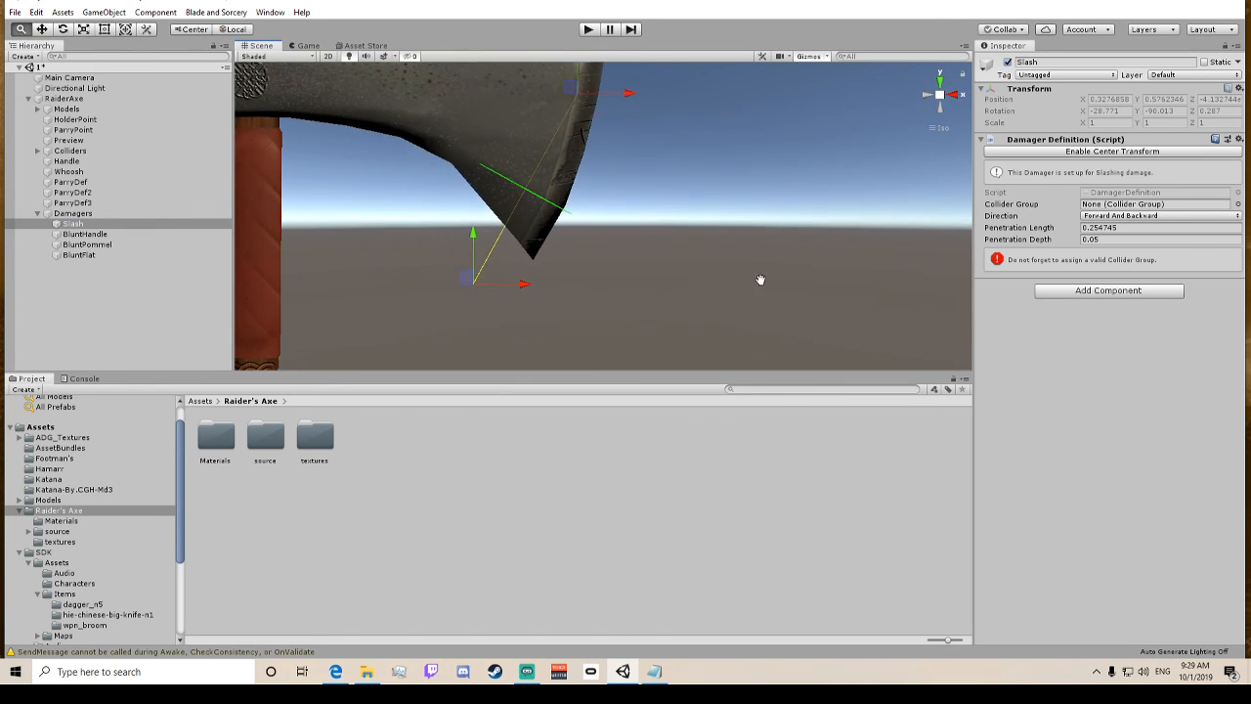
drag(485, 216, 580, 257)
drag(532, 211, 533, 235)
middle_drag(662, 153, 657, 207)
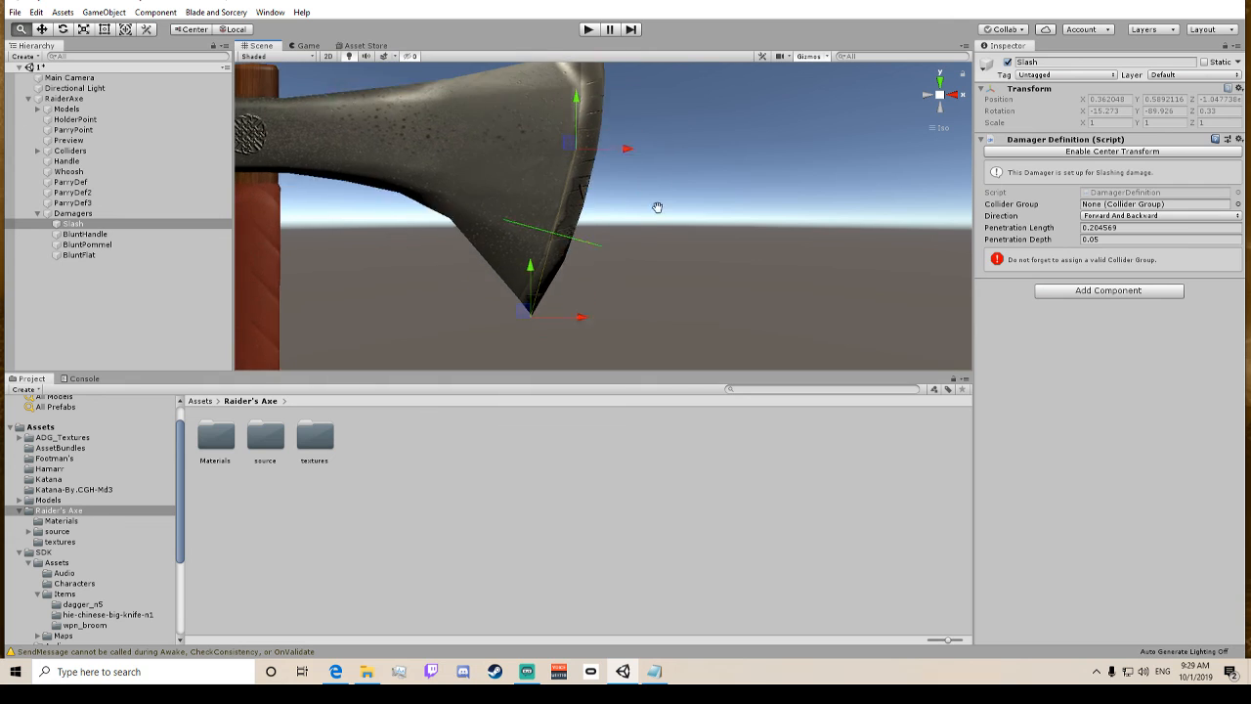
Set the Slash damager's direction to Forward and inspect its direction arrow on the blade.
alt+drag(779, 204, 741, 178)
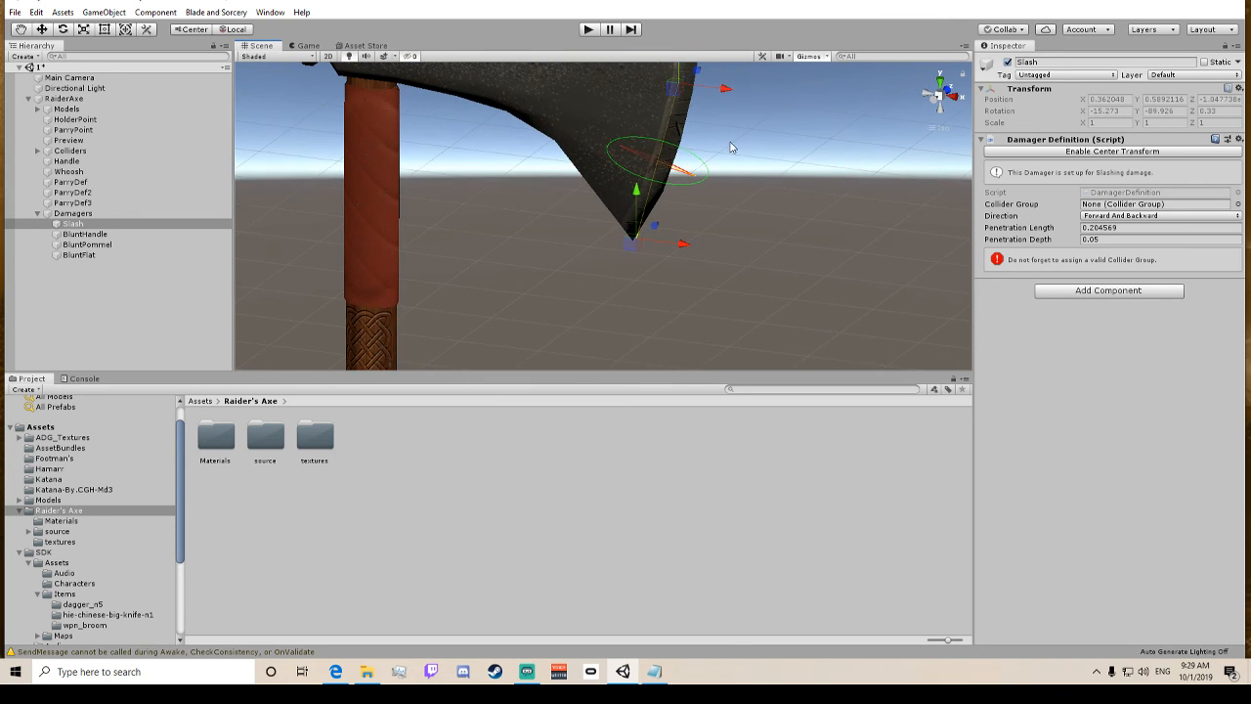
scroll(731, 147, up, 3)
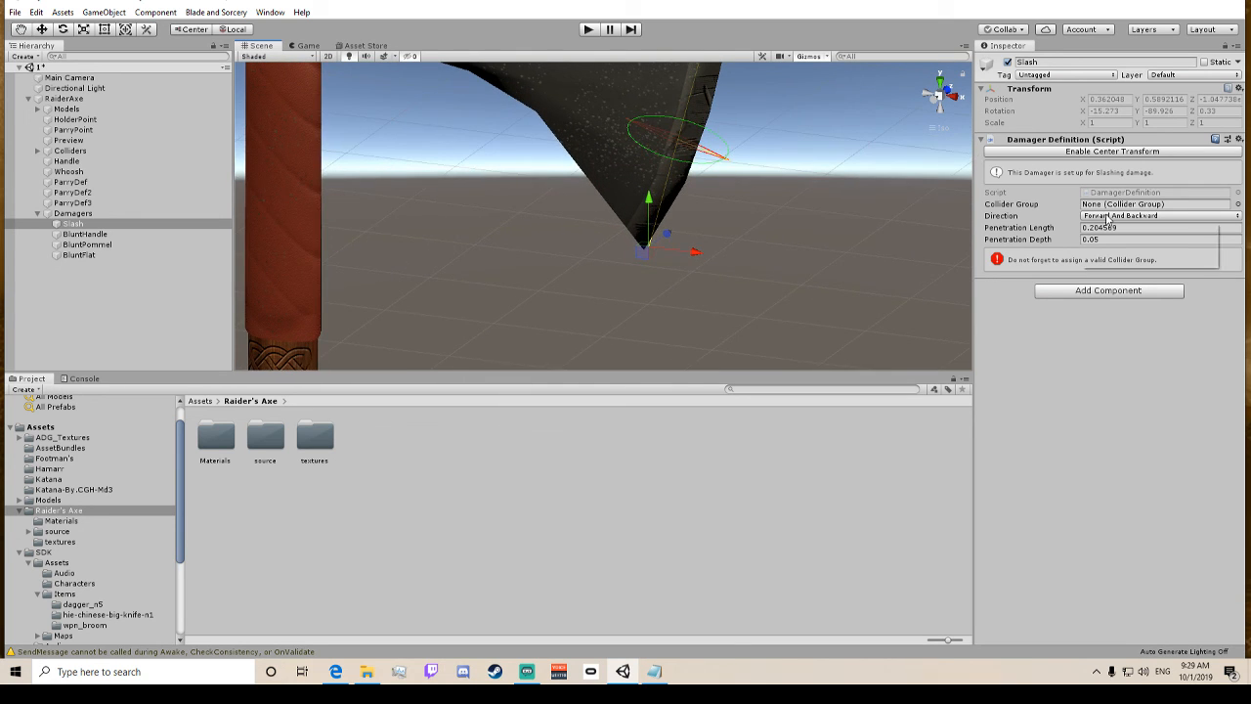
click(1109, 216)
click(1103, 244)
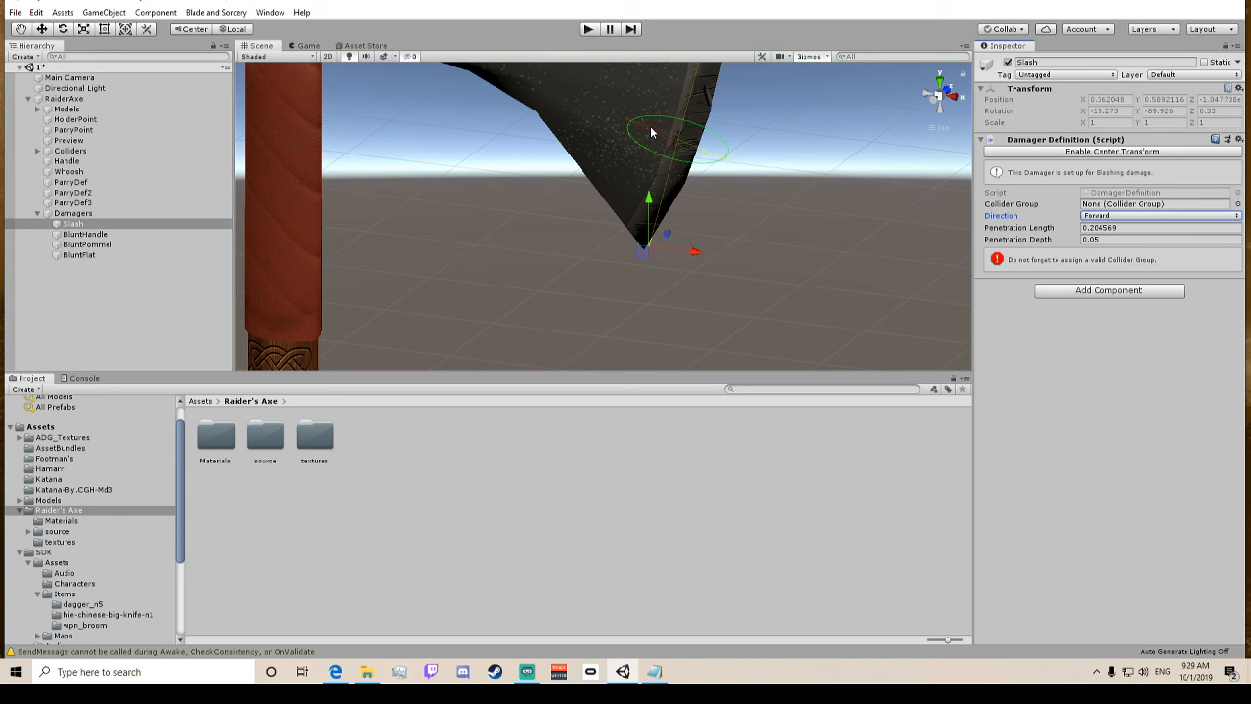
scroll(651, 127, down, 1)
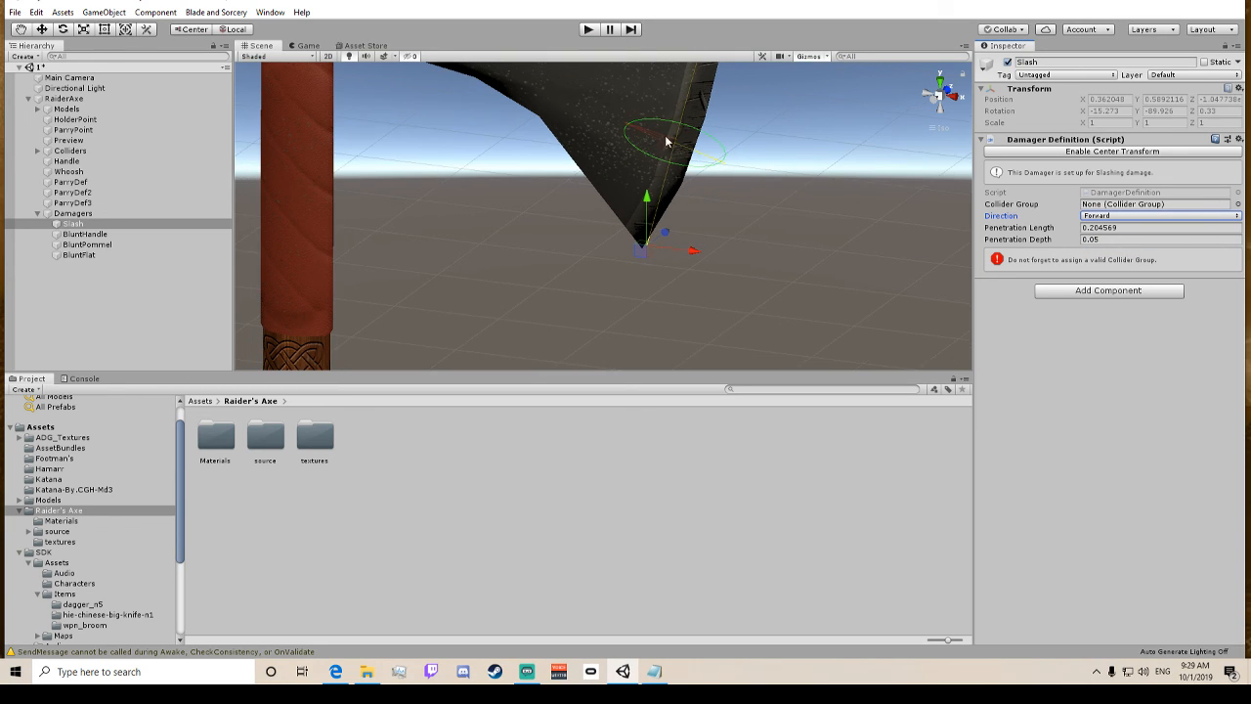
Set Slash's center transform rotation to X -15, Y 90 and Z 180, and turn it further to about 23.3 on X.
click(1097, 152)
click(1161, 111)
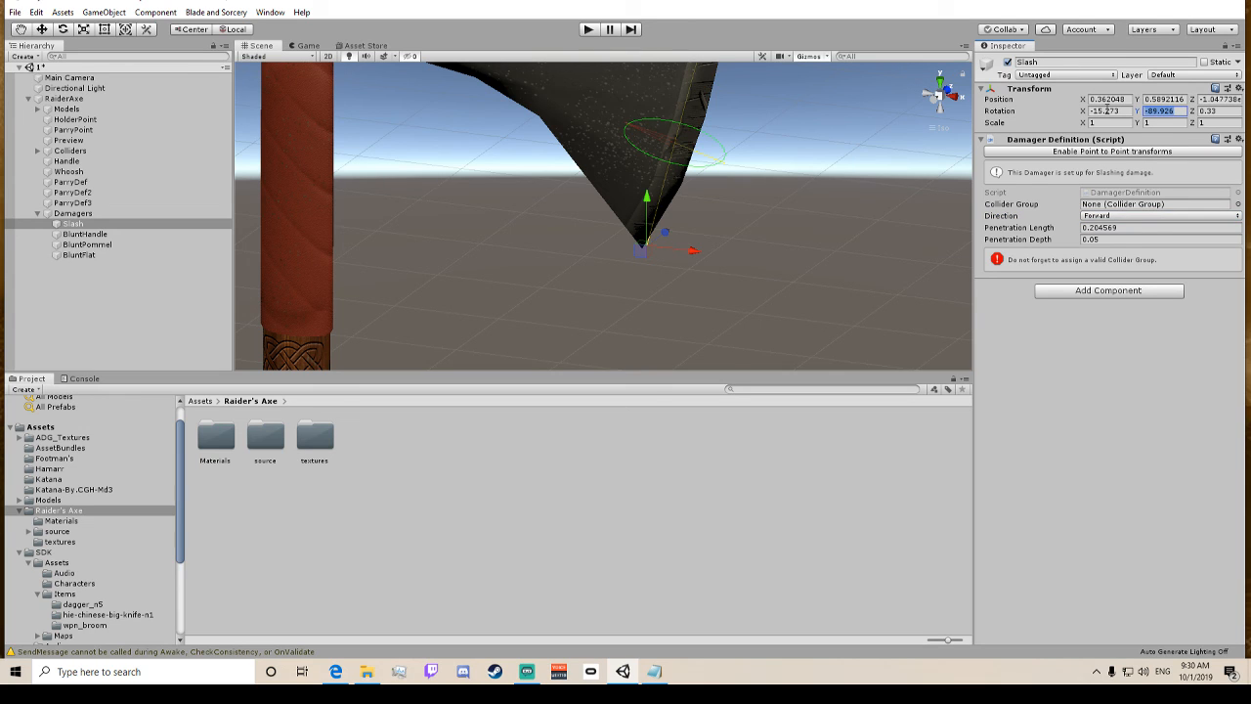
click(1124, 110)
key(e)
key(BackSpace)
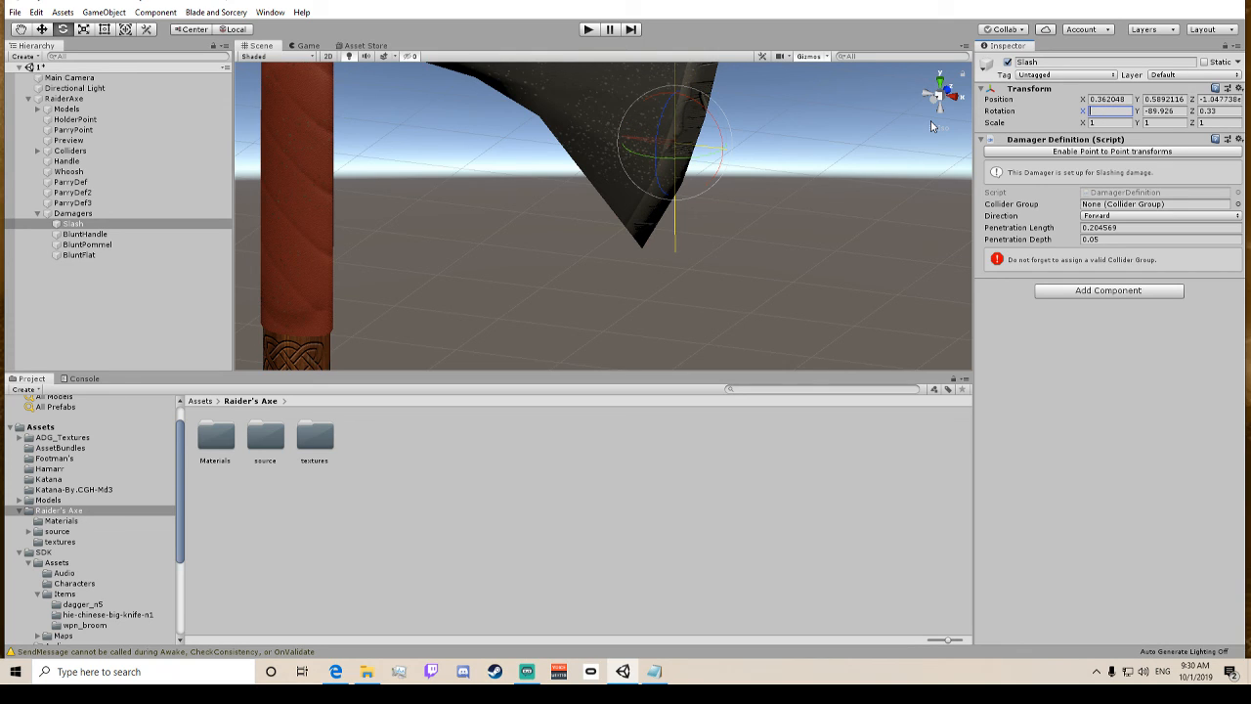
text(-15)
click(1222, 109)
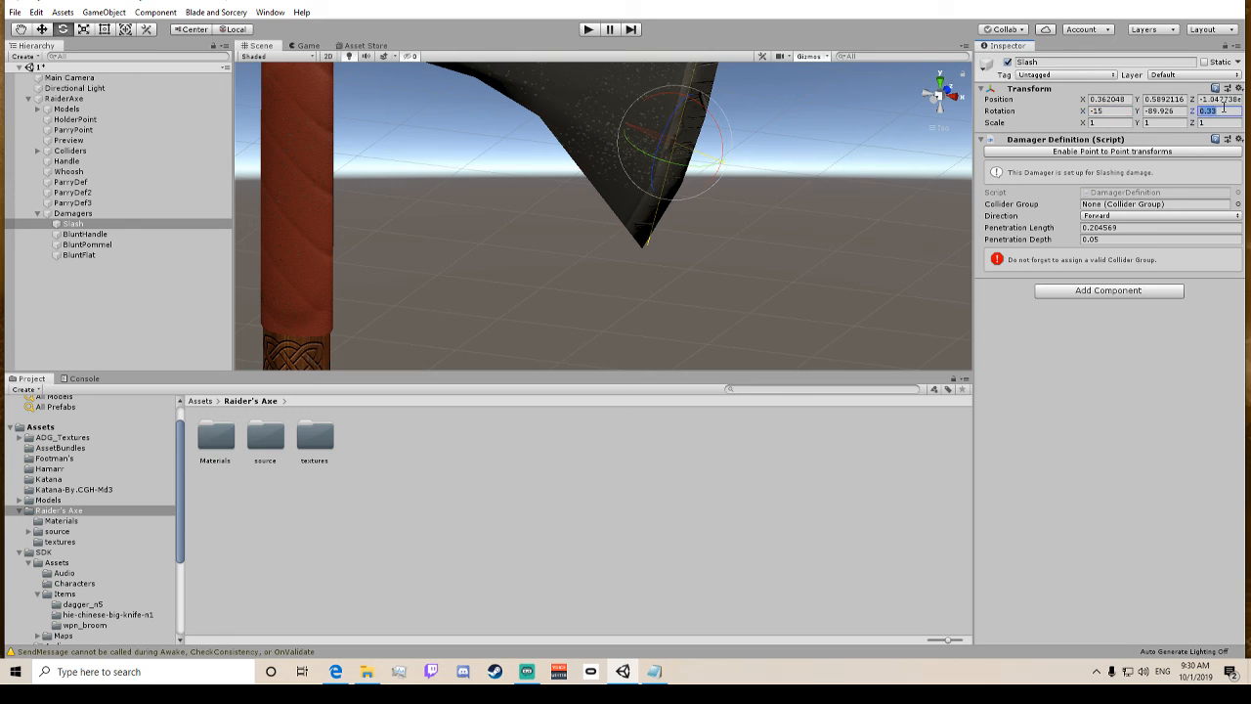
text(180)
click(1168, 110)
key(BackSpace)
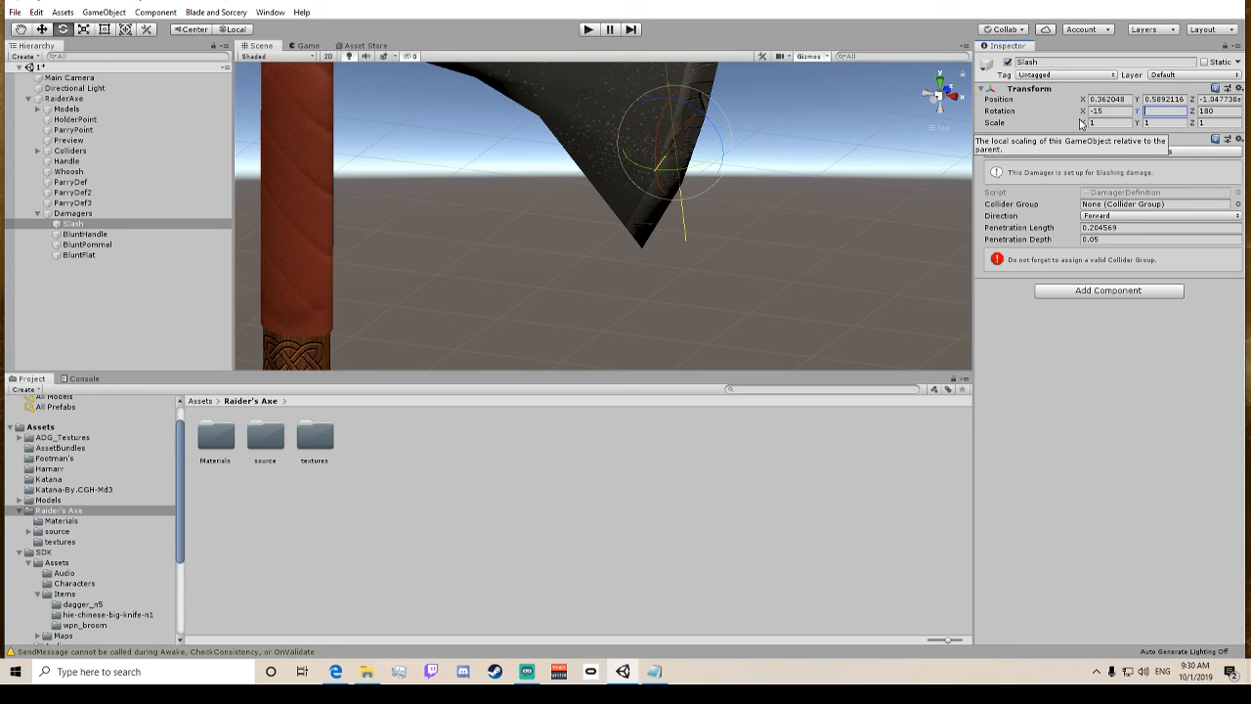
text(90)
drag(709, 119, 667, 233)
click(851, 153)
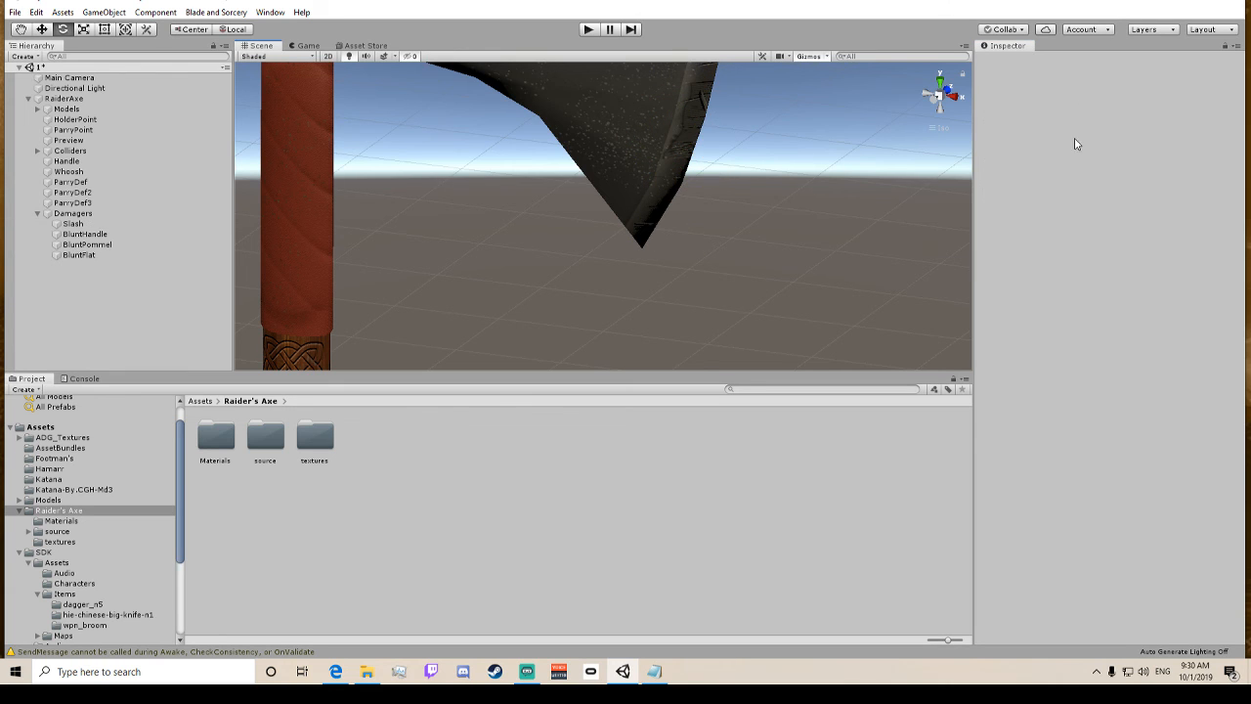
Realign Slash's lower end point just below the blade's bottom tip, for a penetration length of about 0.21.
click(73, 224)
key(f)
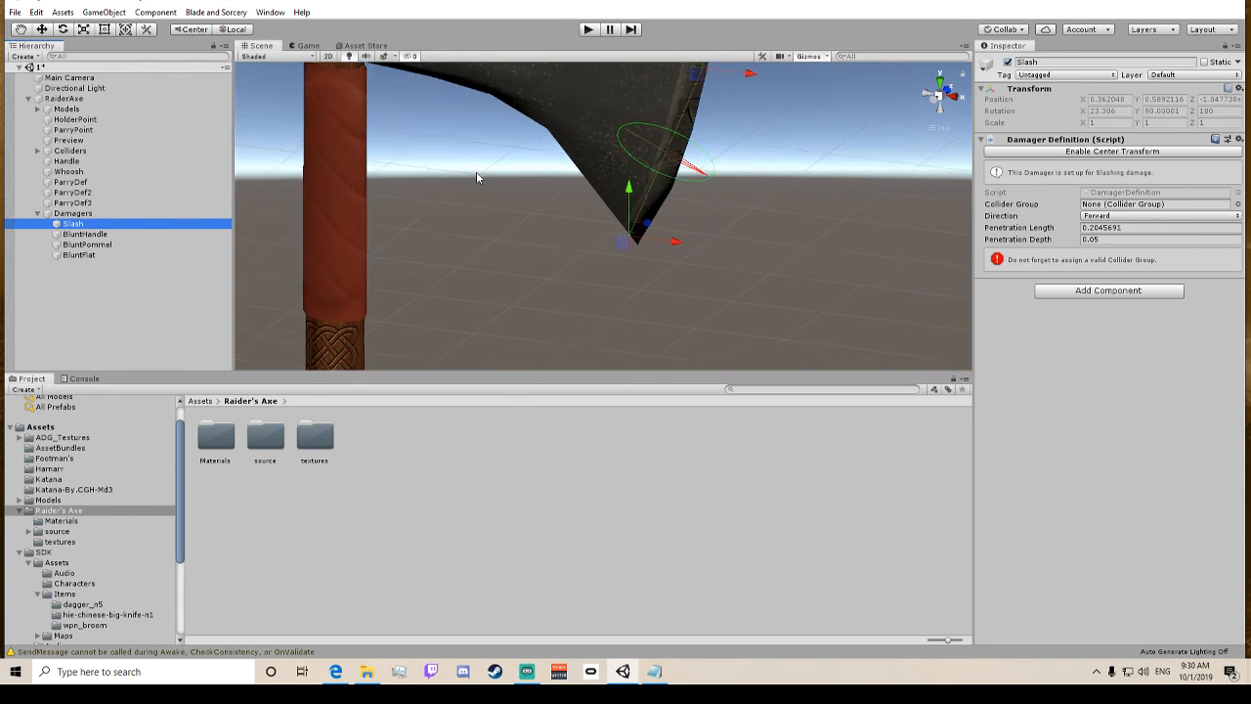
scroll(543, 149, up, 5)
right_drag(543, 149, 618, 206)
middle_drag(617, 205, 649, 182)
drag(502, 185, 528, 197)
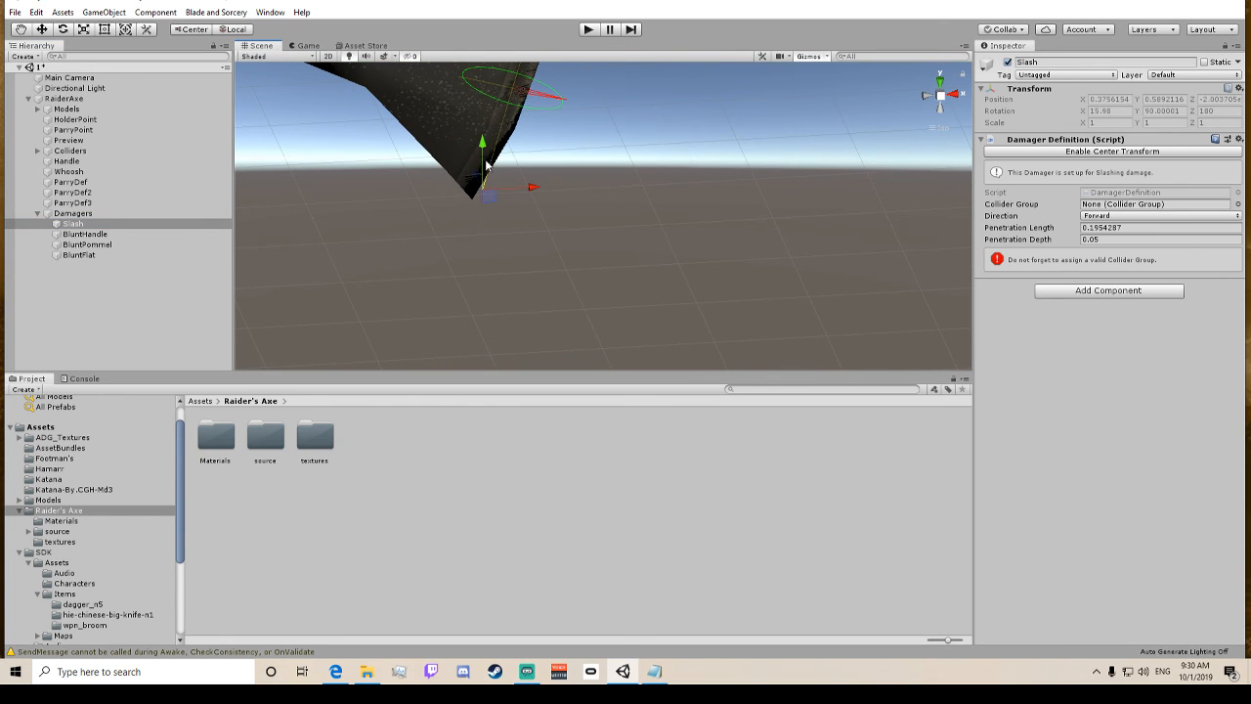
click(478, 158)
click(91, 266)
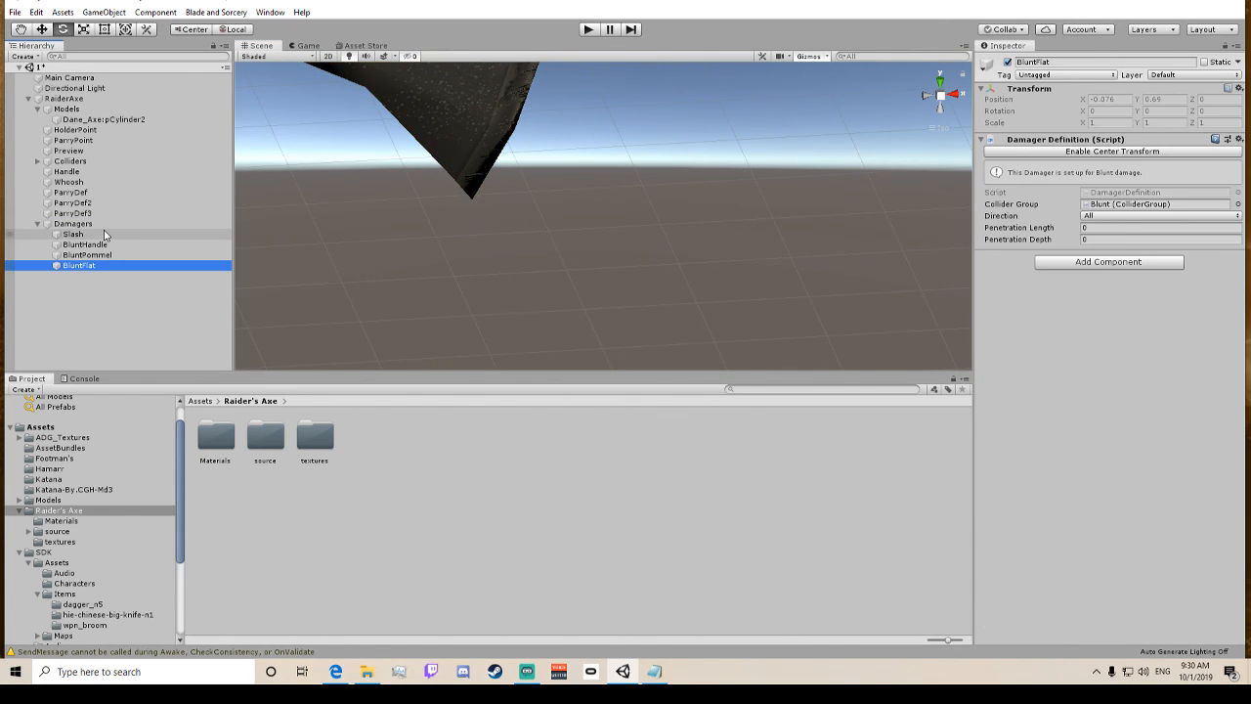
click(104, 234)
drag(482, 146, 482, 166)
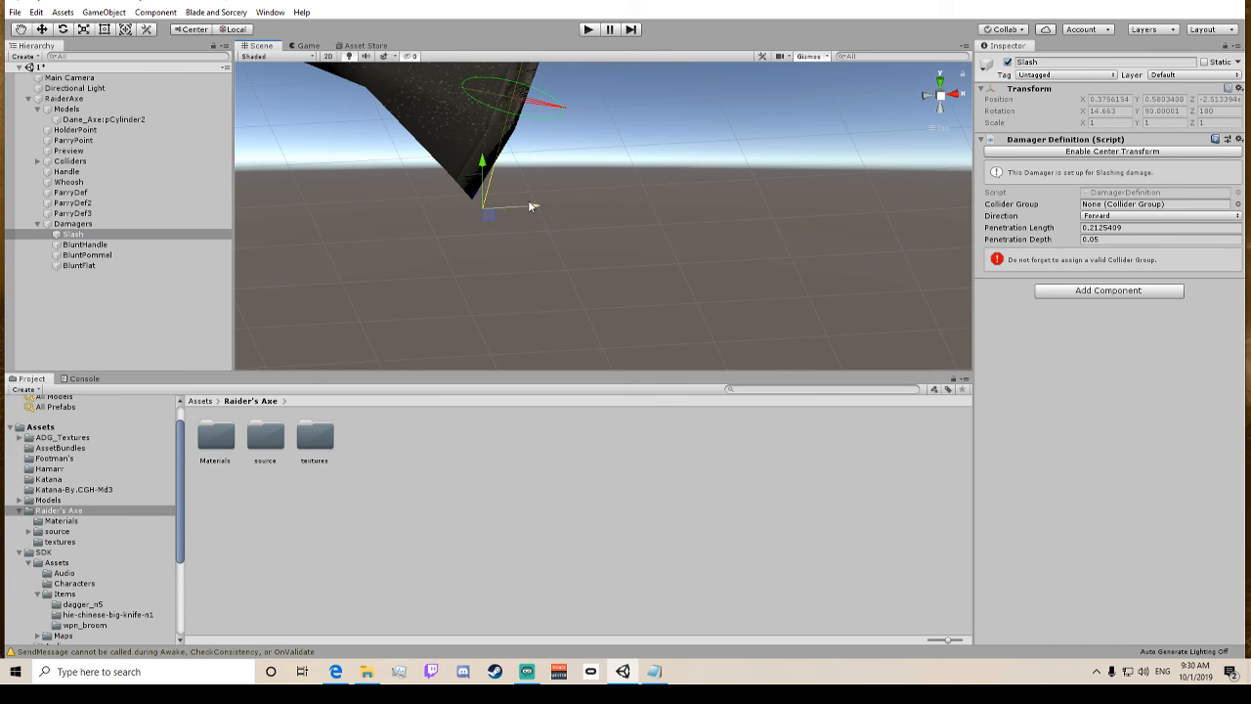
drag(529, 201, 524, 200)
Move Slash's upper end point outward and down along the axe blade's cutting edge, and adjust the lower end point.
scroll(524, 200, down, 3)
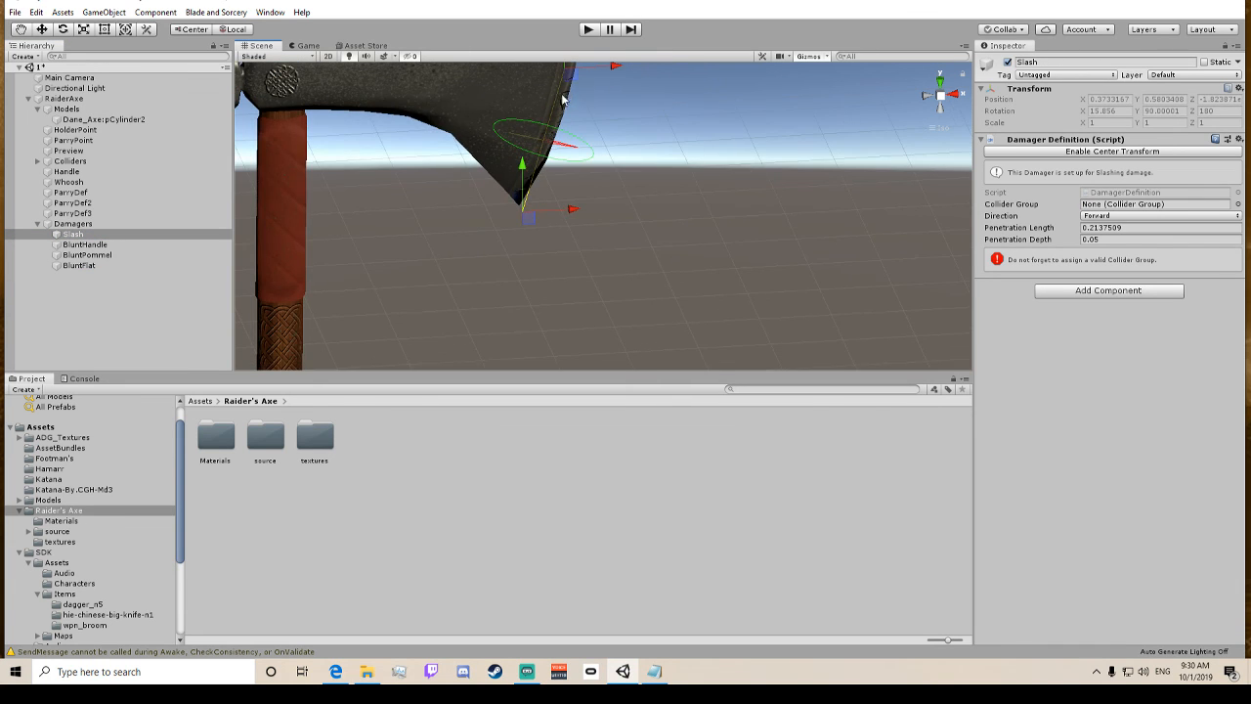
drag(597, 69, 615, 69)
middle_drag(607, 87, 603, 156)
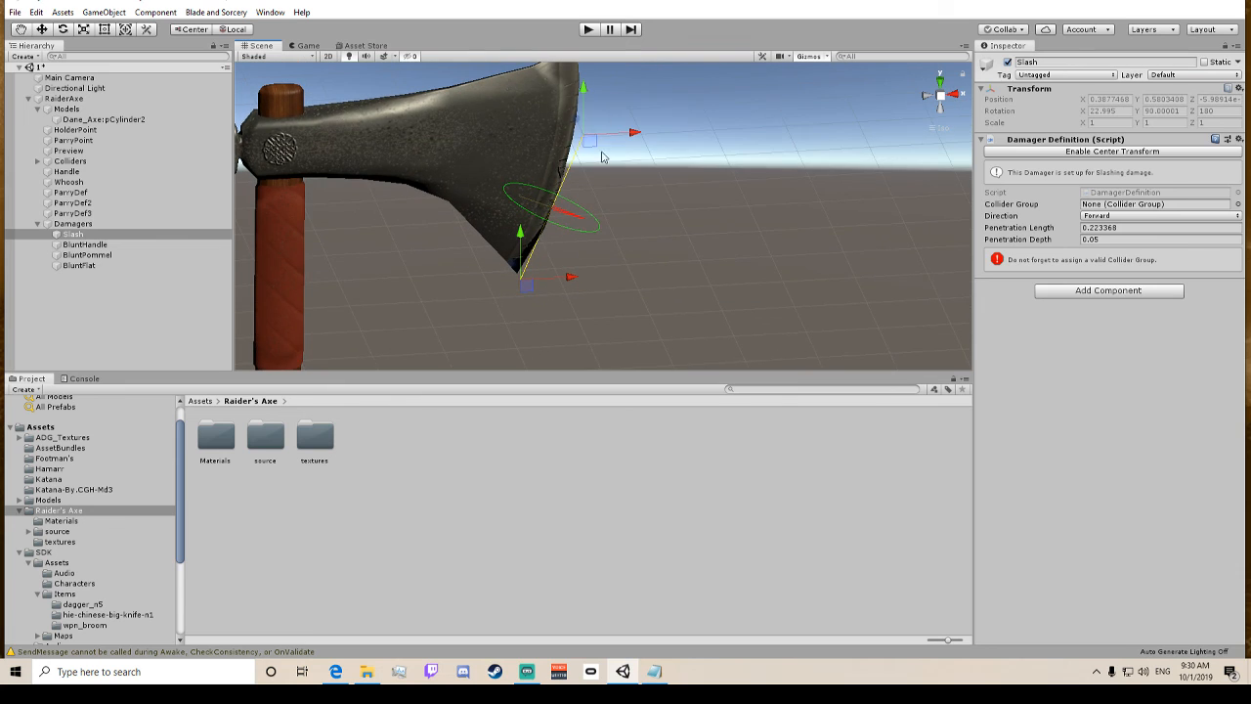
drag(583, 90, 584, 133)
drag(631, 171, 603, 176)
drag(567, 277, 515, 233)
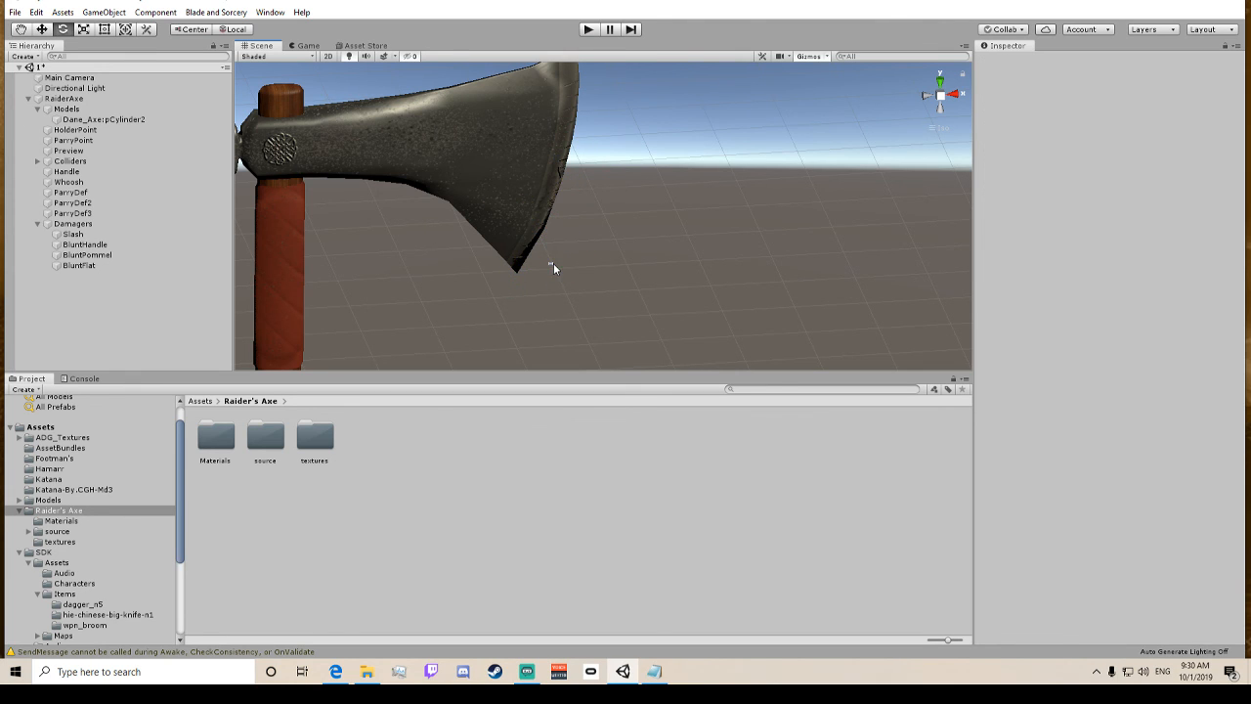
Move Slash's lower end point onto the blade's bottom tip and align it sideways with the thin cutting edge.
click(146, 235)
key(e)
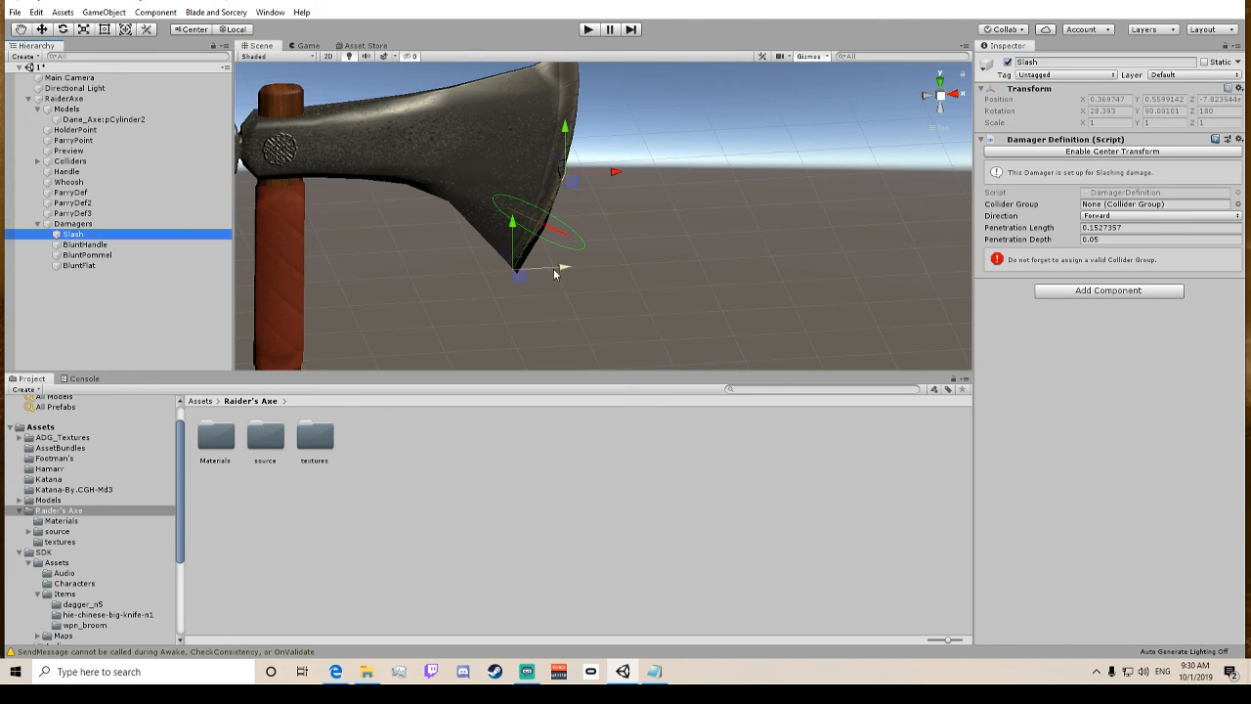
drag(560, 268, 435, 76)
right_drag(435, 76, 550, 83)
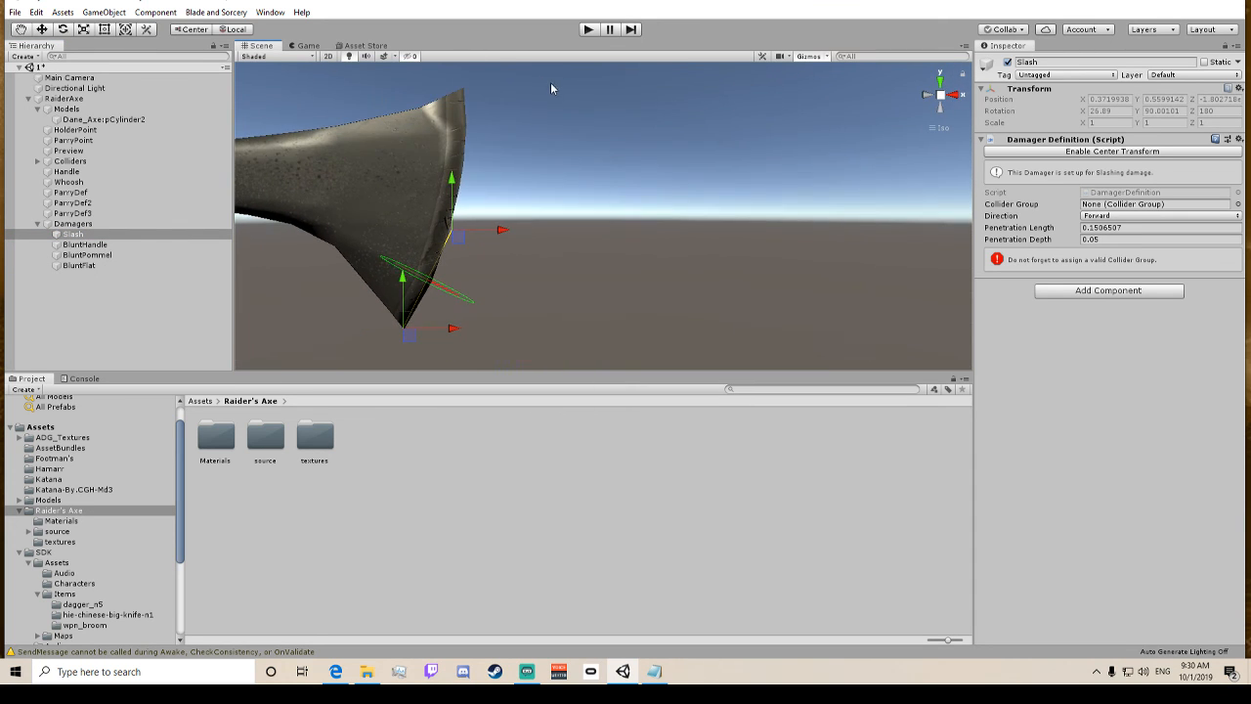
right_drag(550, 200, 508, 204)
right_drag(860, 212, 836, 210)
alt+drag(835, 210, 689, 220)
drag(706, 313, 701, 314)
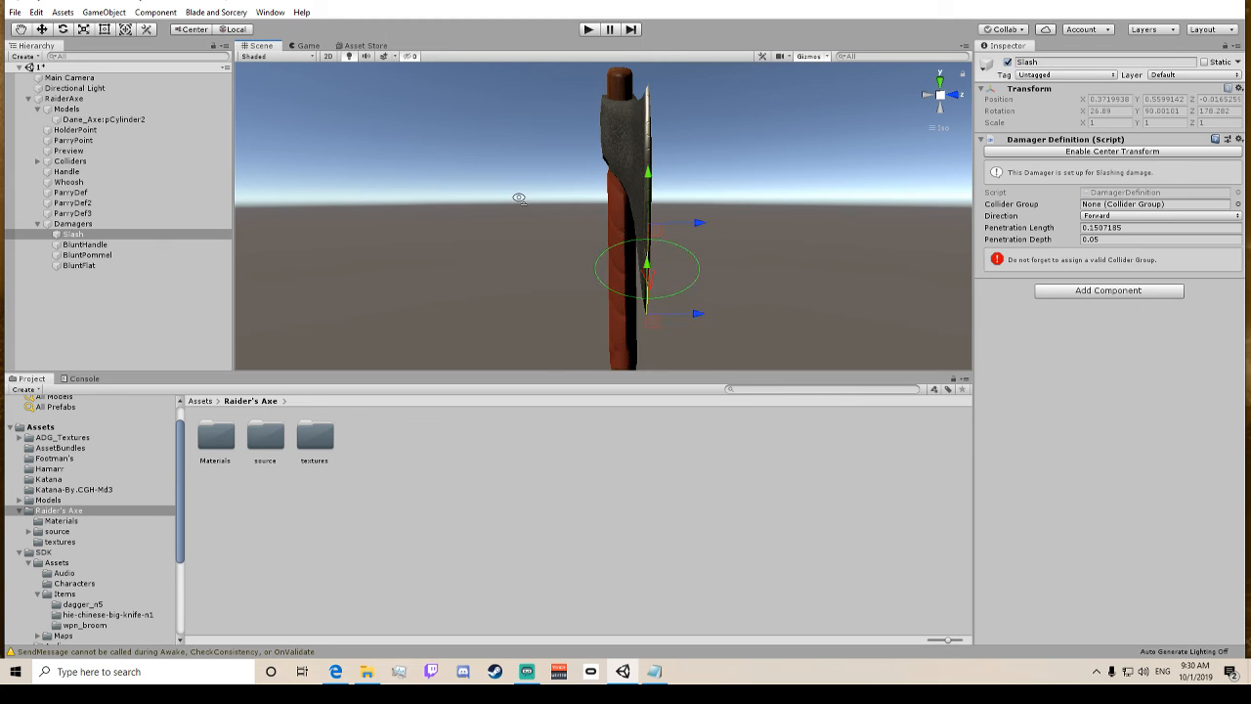
Raise Slash's upper end point slightly for a penetration length of about 0.165, and assign the Head collider group.
alt+drag(518, 199, 755, 169)
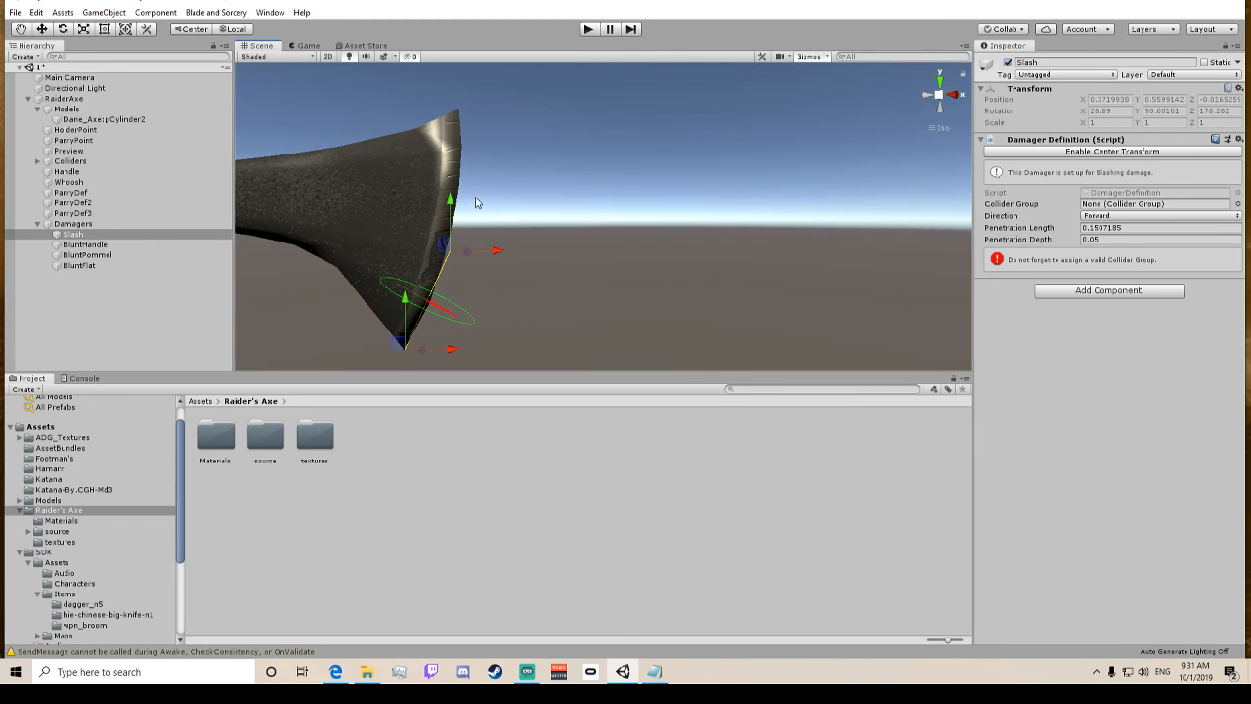
drag(460, 203, 464, 192)
alt+drag(646, 172, 228, 178)
alt+drag(628, 115, 489, 125)
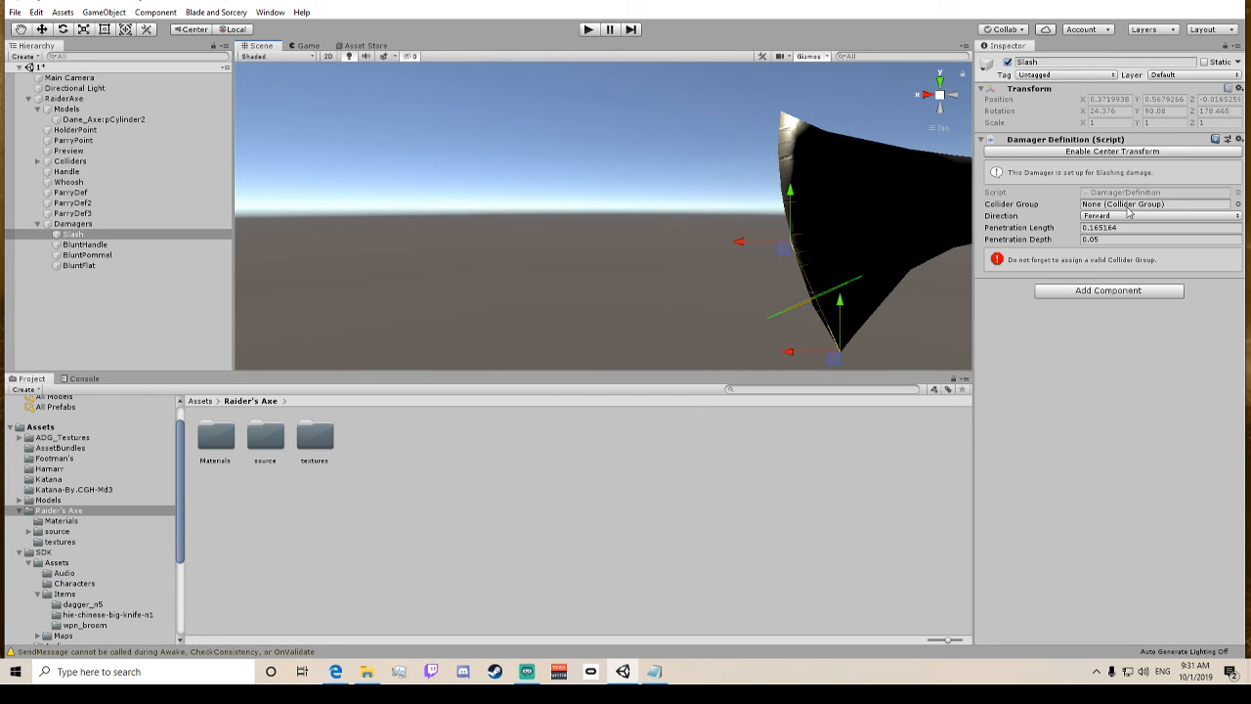
click(1236, 204)
double_click(142, 136)
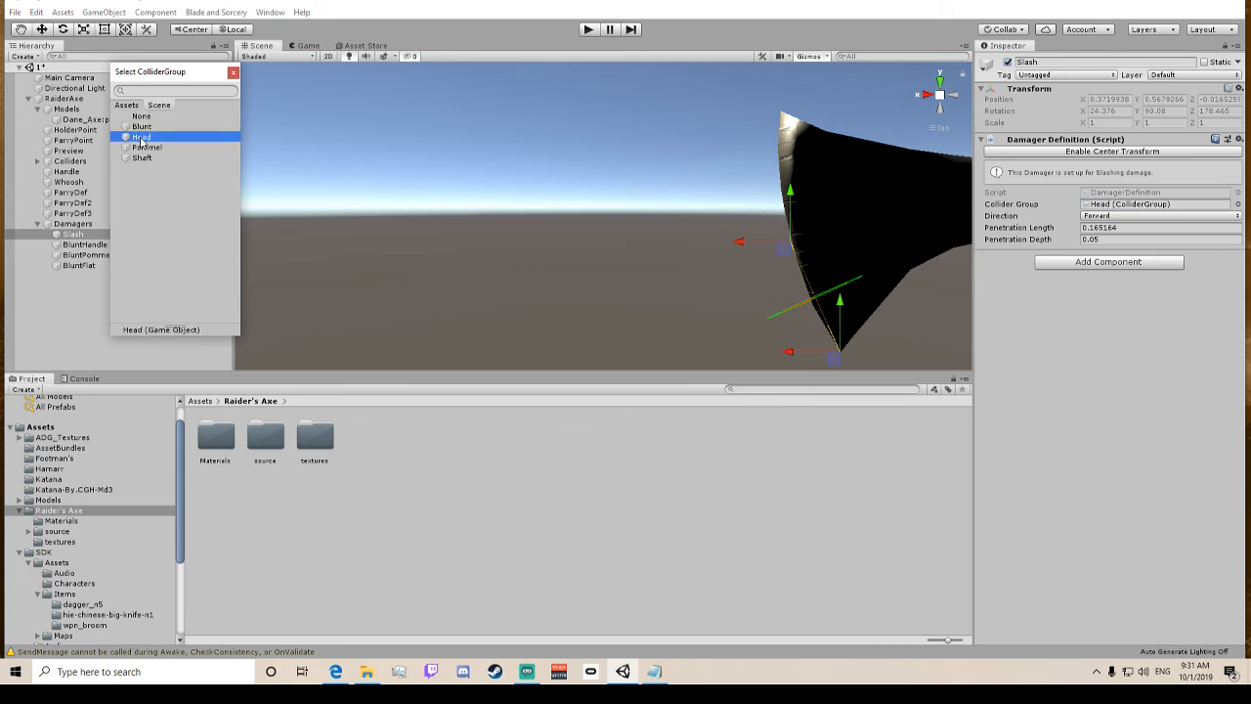
Create an empty child object under Damagers, place it directly below Slash and name it Slash2.
right_click(74, 224)
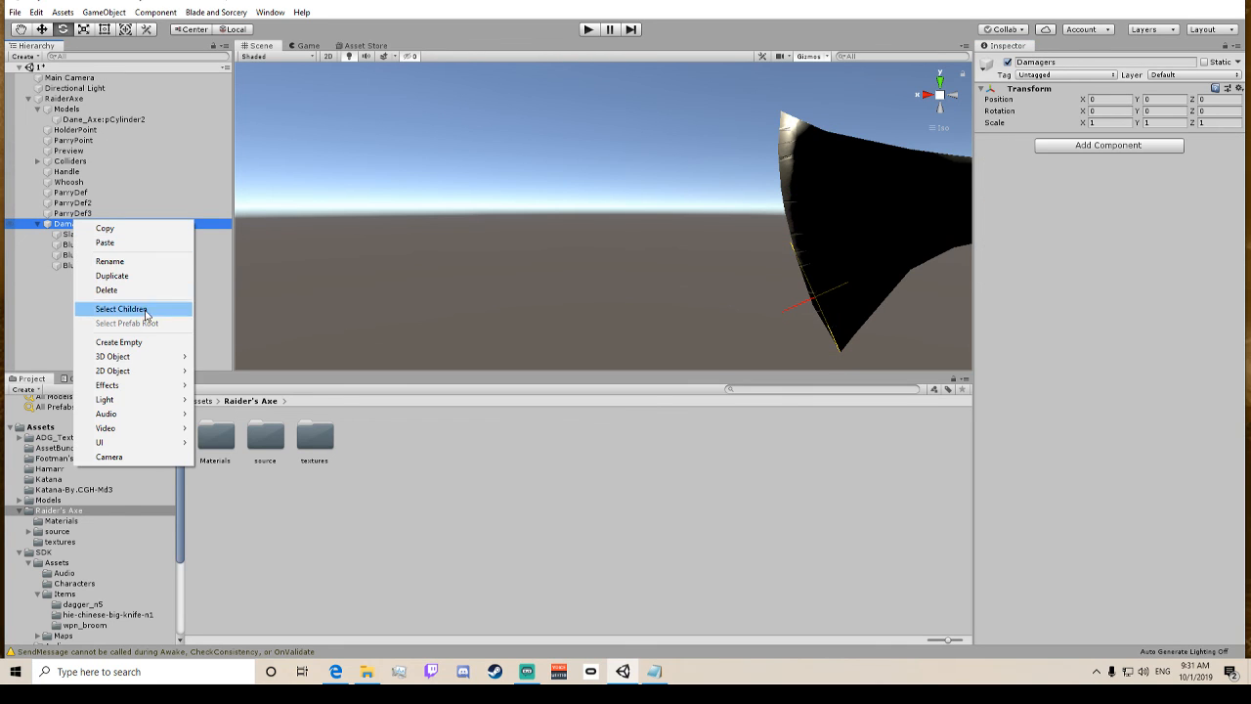
click(119, 342)
drag(90, 278, 108, 244)
key(F2)
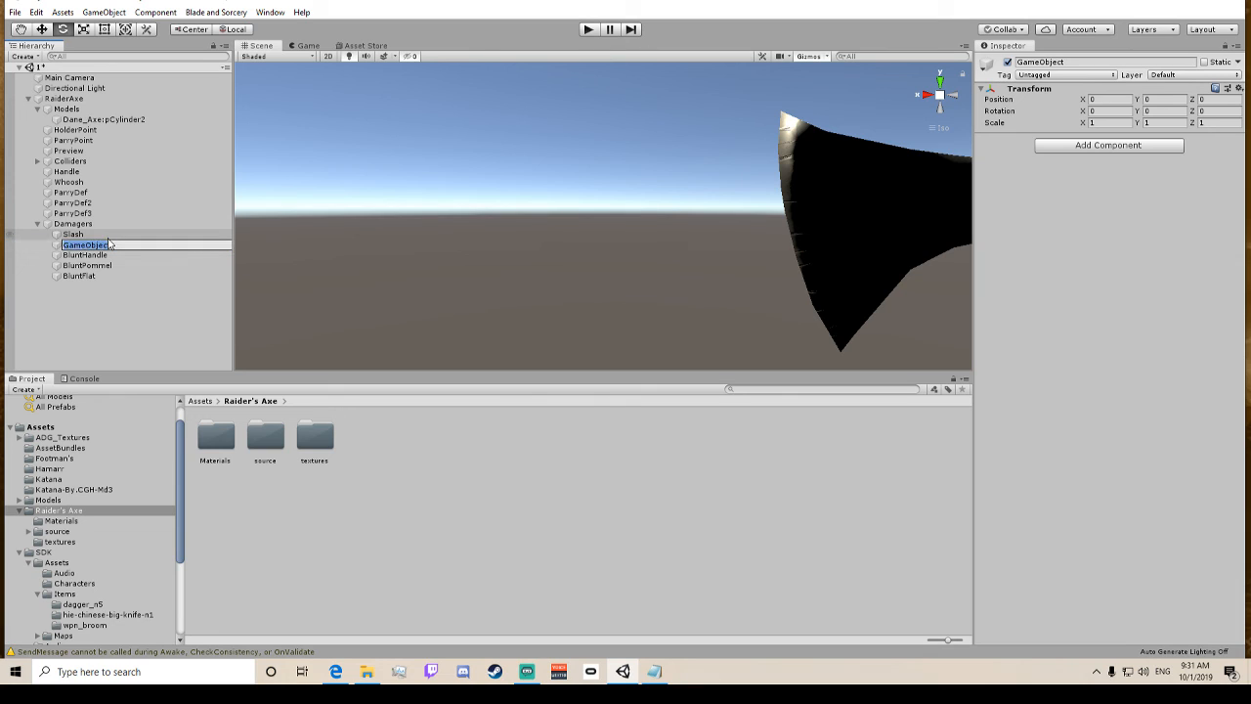
text(Slash)
key(Return)
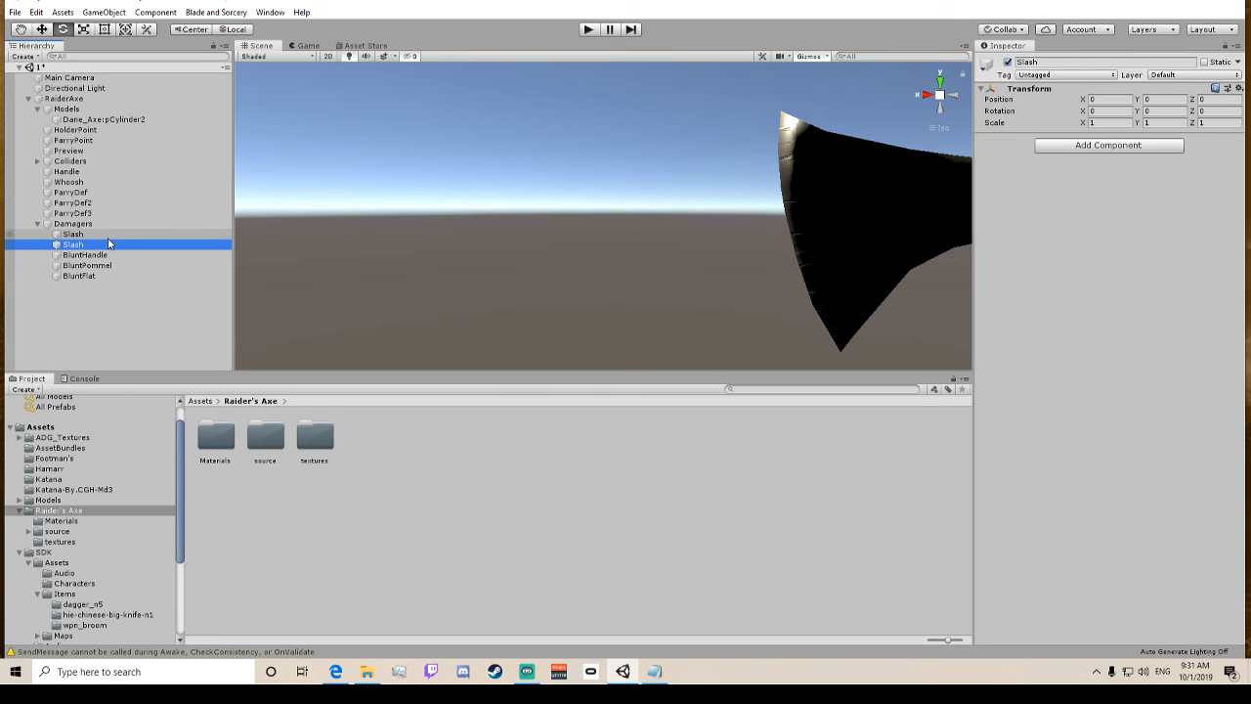
key(F2)
text(2)
key(Return)
Add a Damager Definition component to Slash2 and assign Head as its collider group.
click(1091, 145)
click(1069, 197)
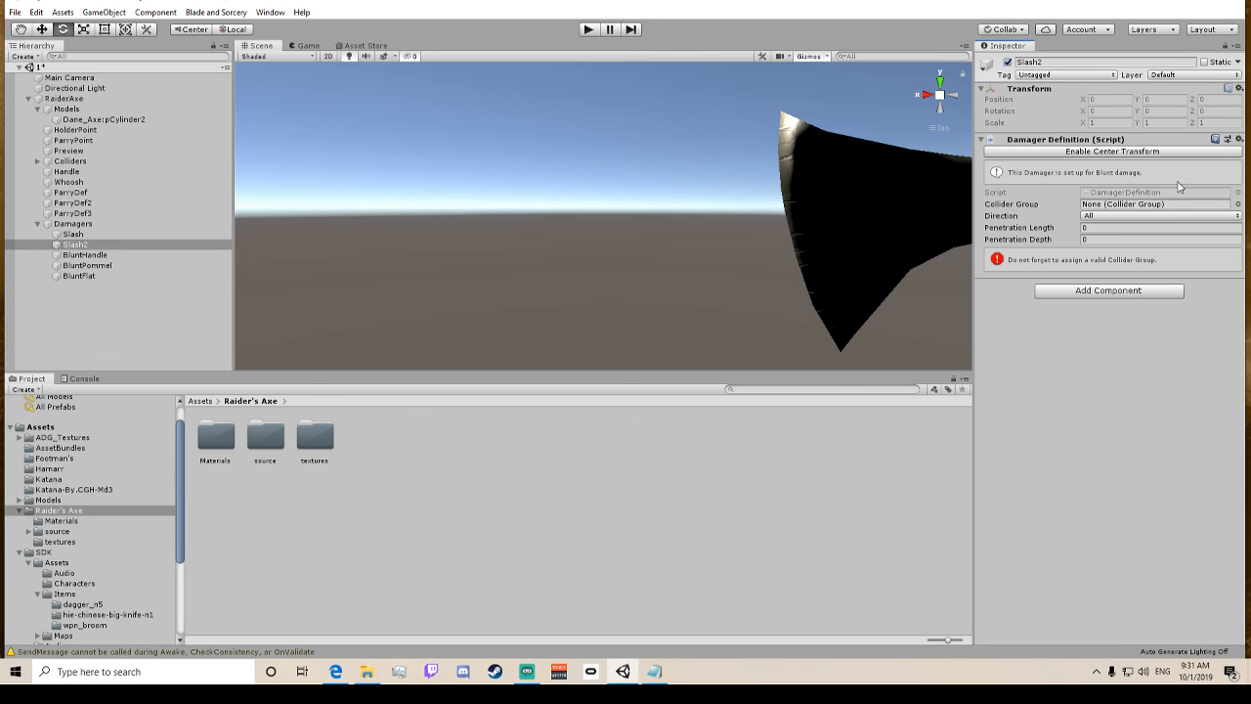
click(1236, 203)
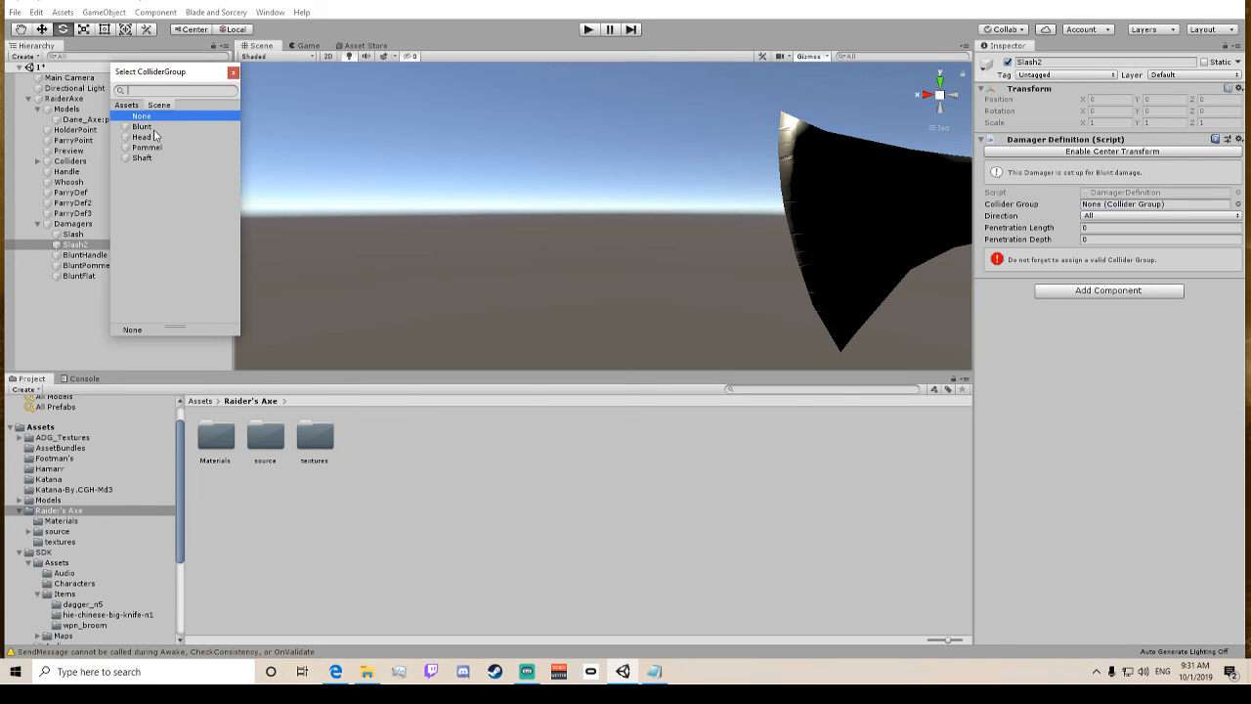
double_click(143, 137)
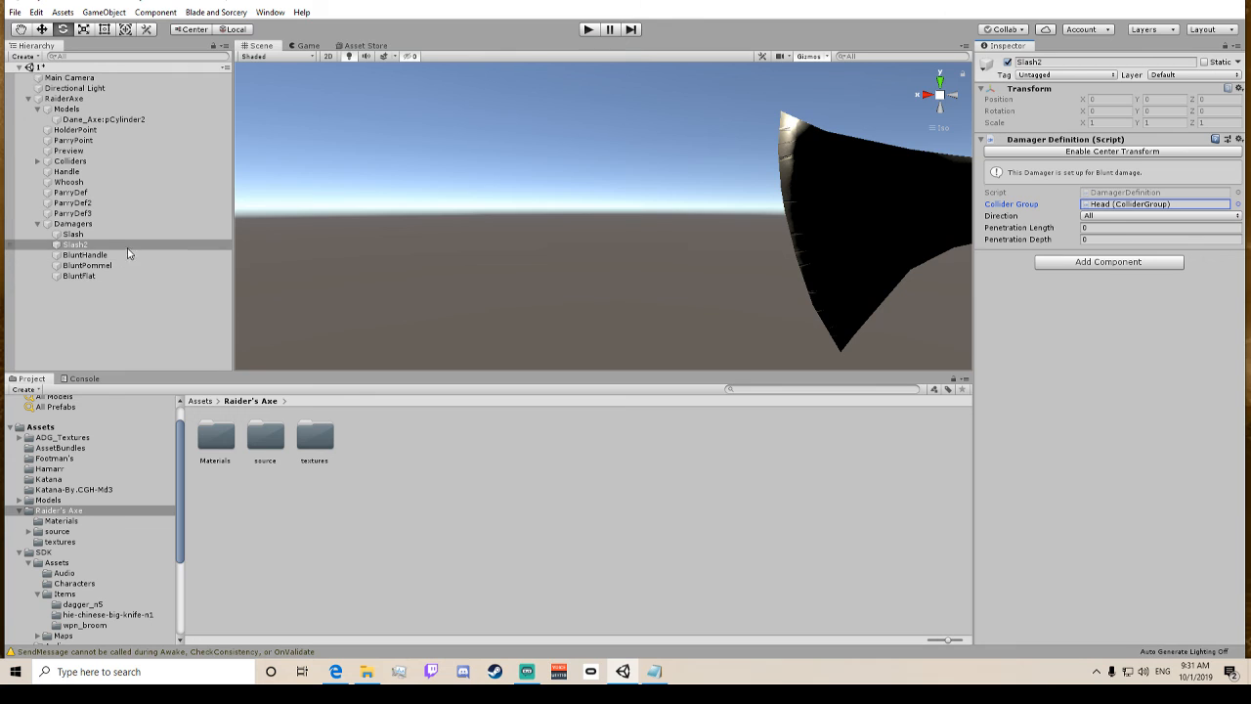
Copy the Damager Definition component from the Slash damager.
click(127, 234)
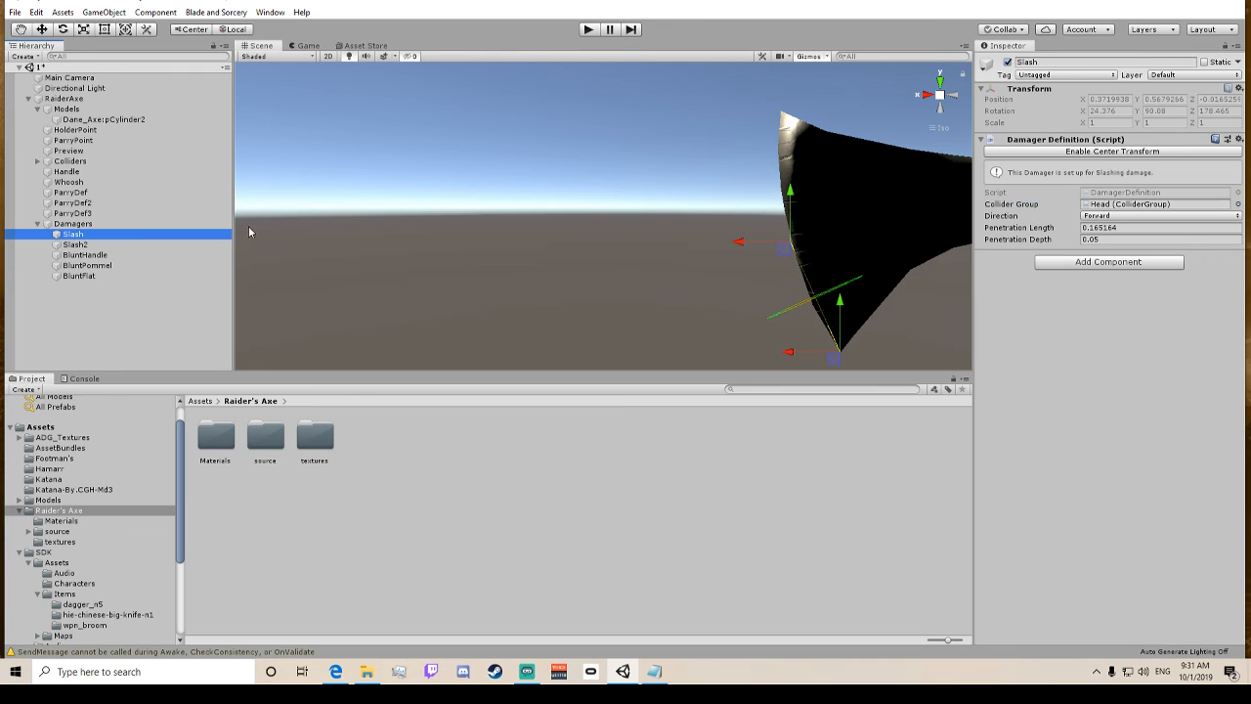
click(1238, 140)
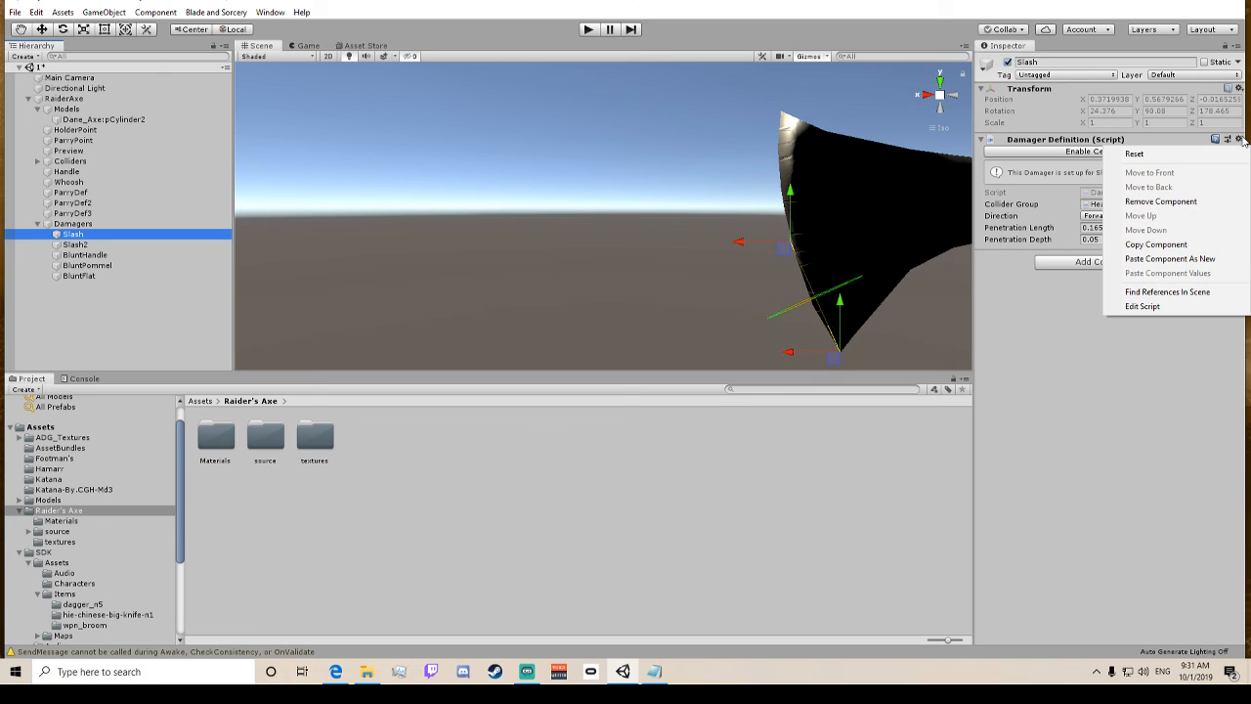
click(1156, 245)
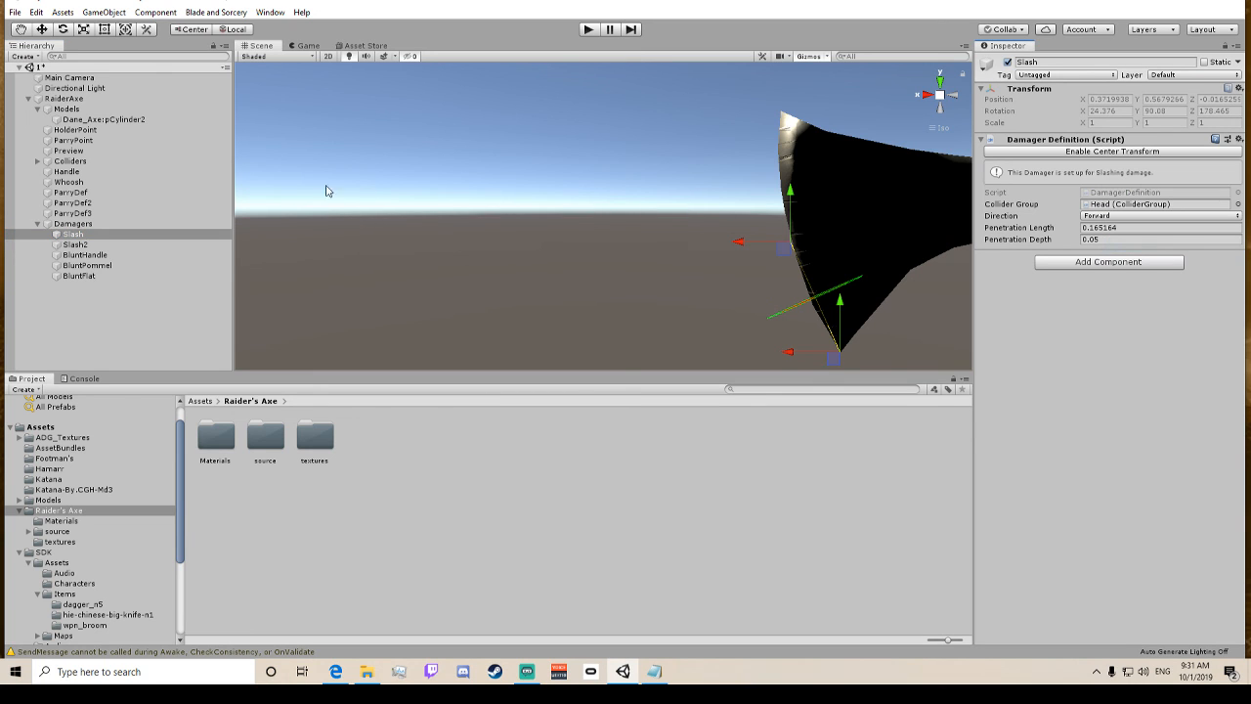
Paste the copied Damager Definition values onto the Slash2 damager.
click(98, 245)
click(1239, 139)
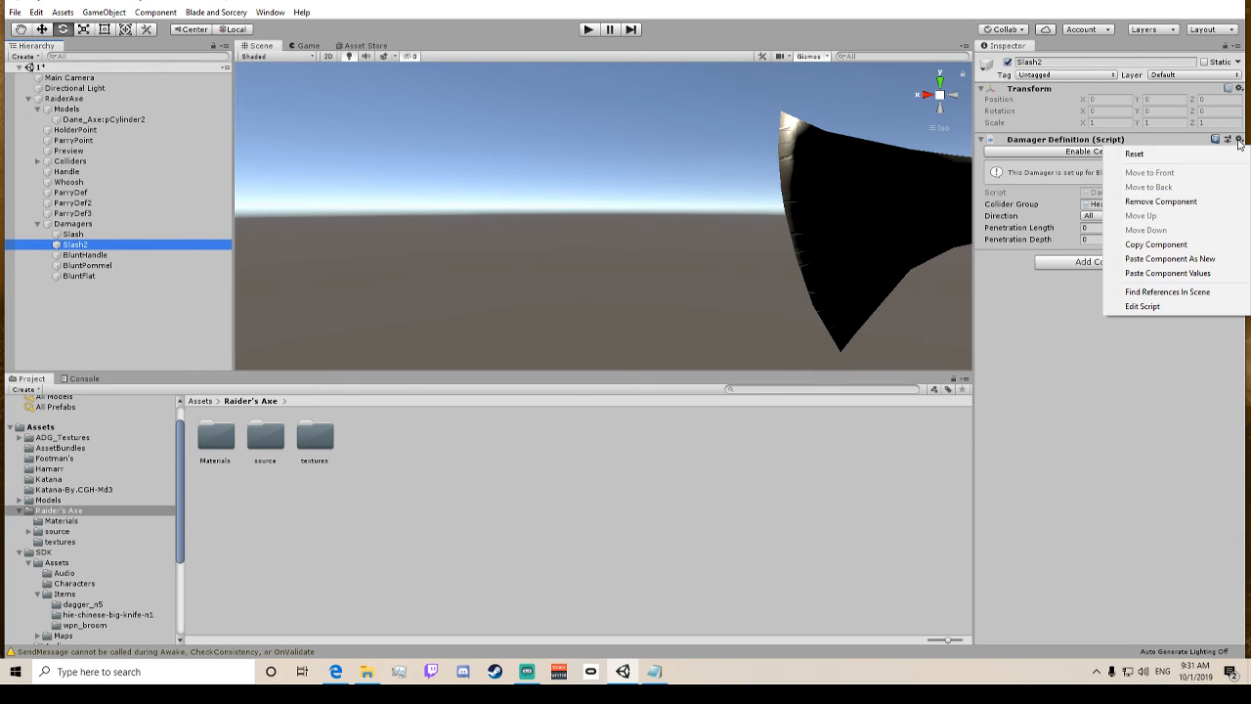
click(1169, 274)
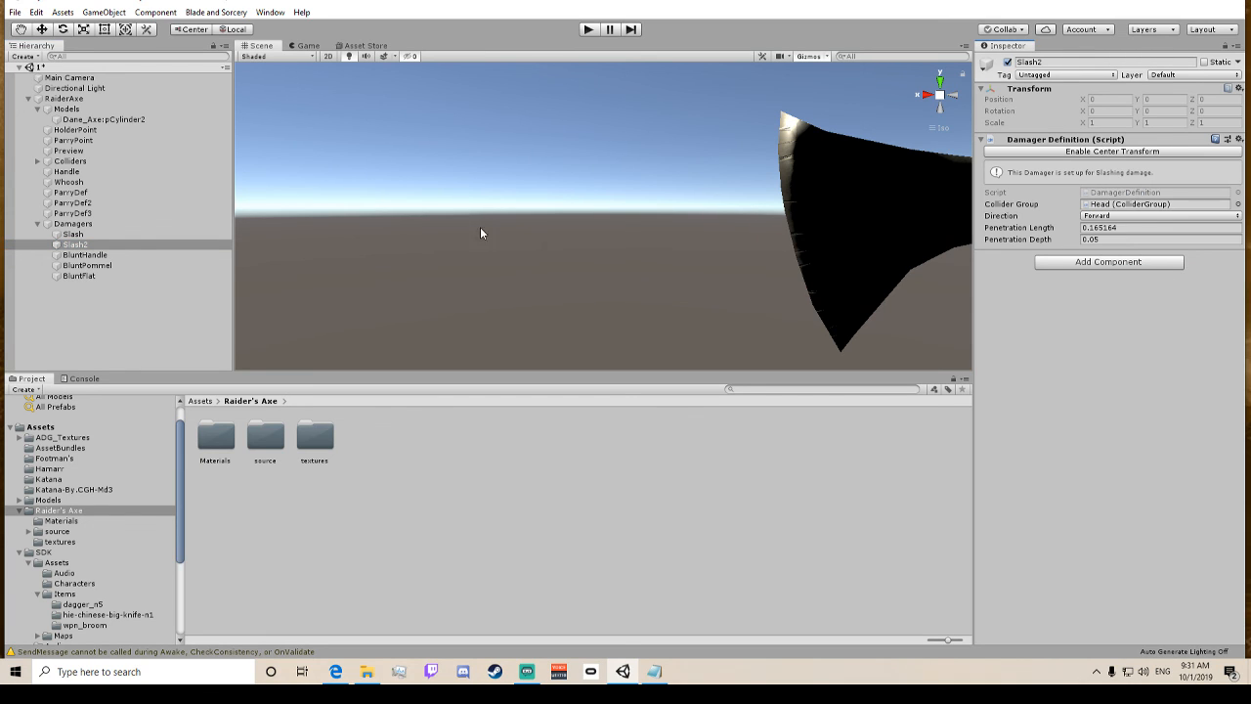
Copy the Transform component of the Slash damager.
click(96, 245)
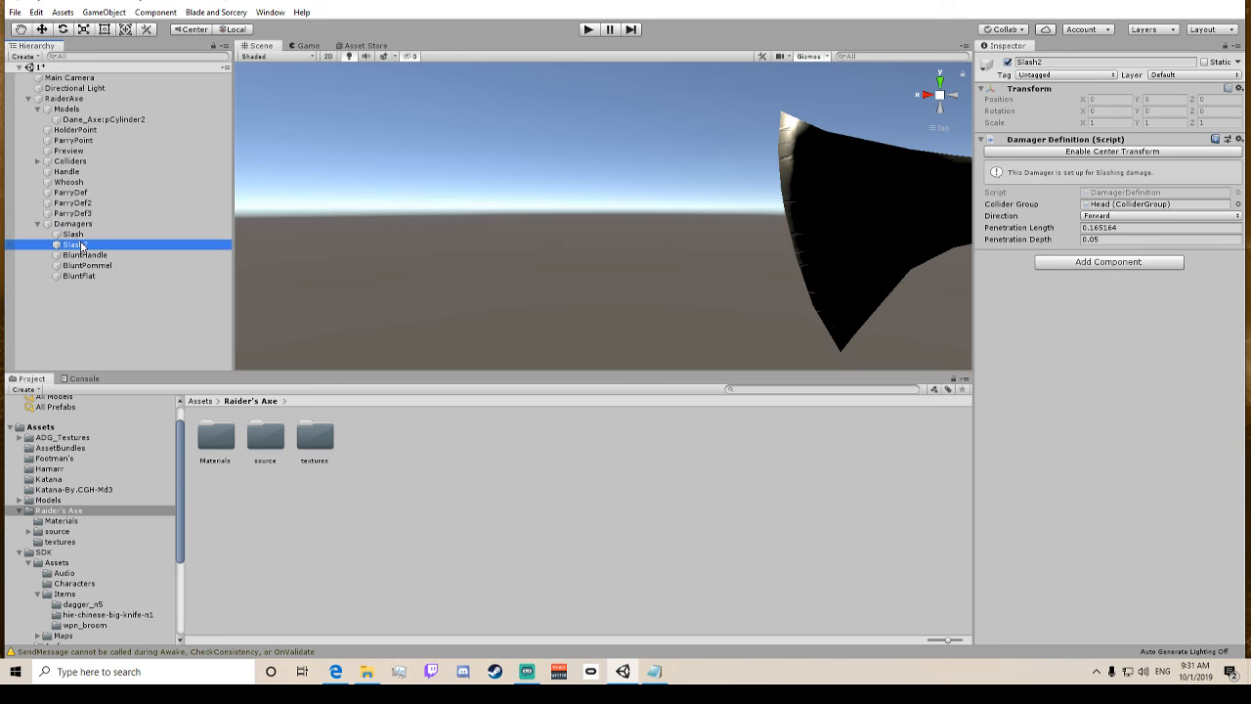
middle_drag(615, 199, 419, 200)
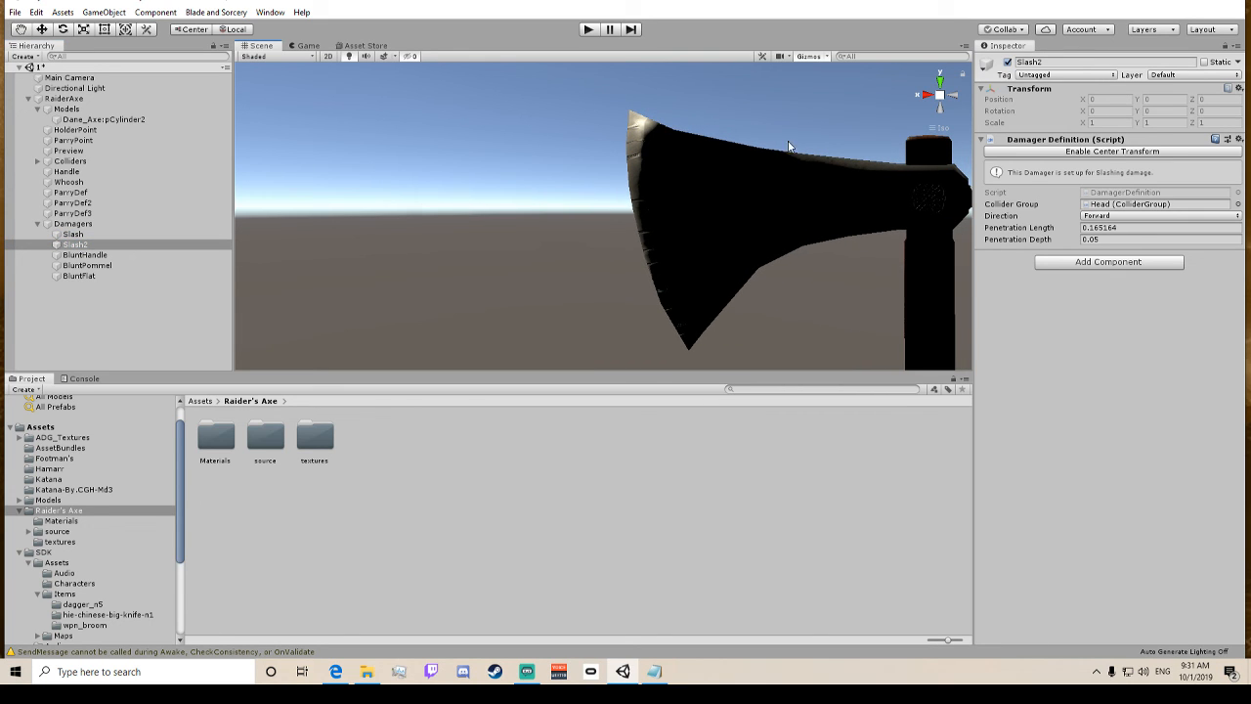
click(132, 234)
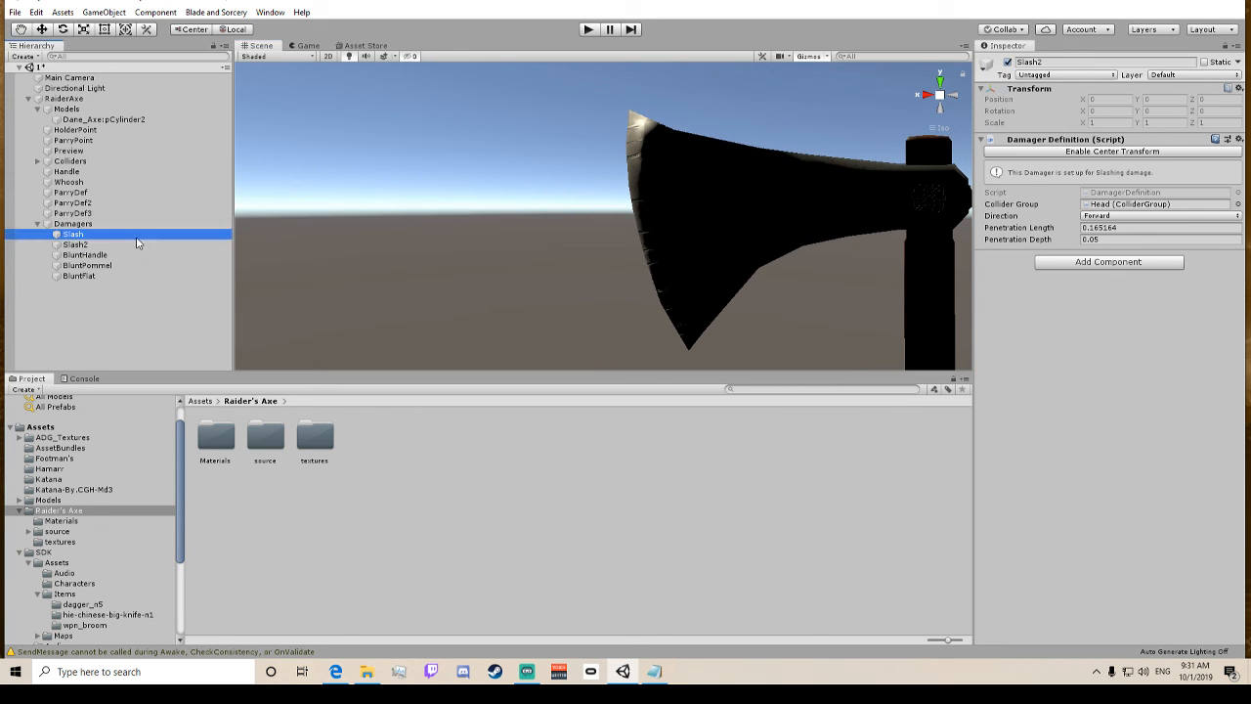
click(1239, 88)
click(1177, 195)
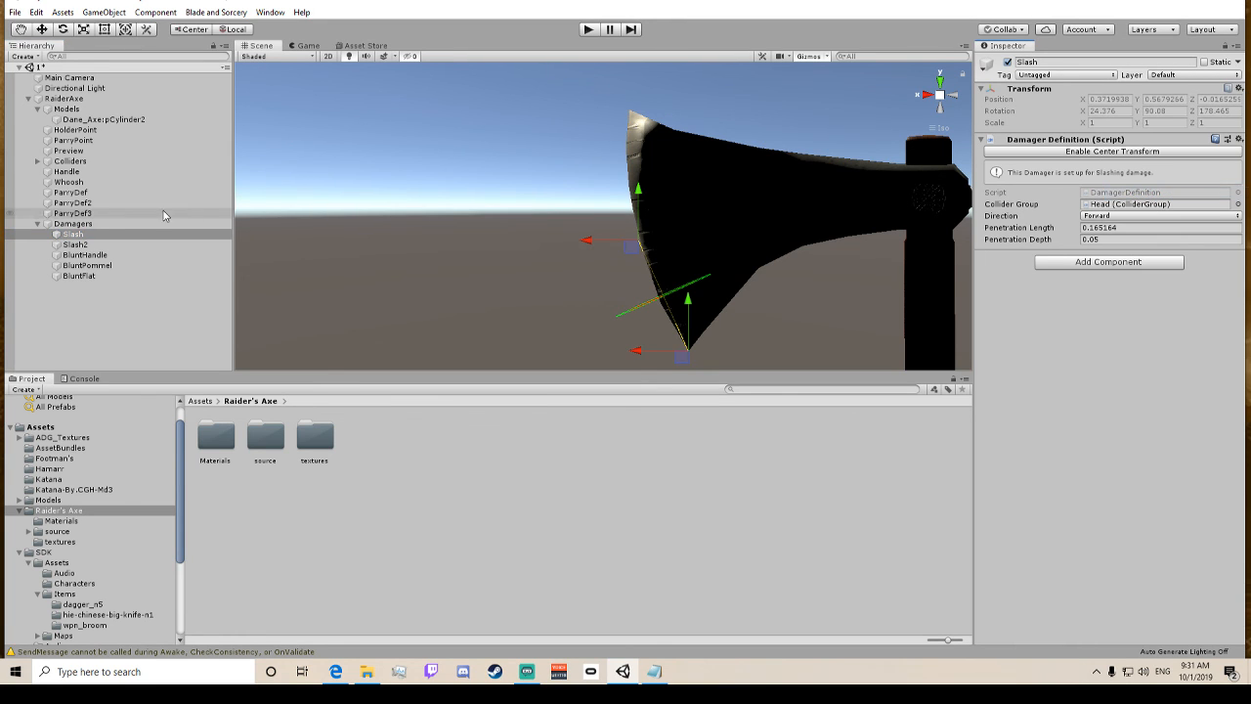
Enable center transform on Slash2 and paste the copied Transform values onto it.
click(147, 244)
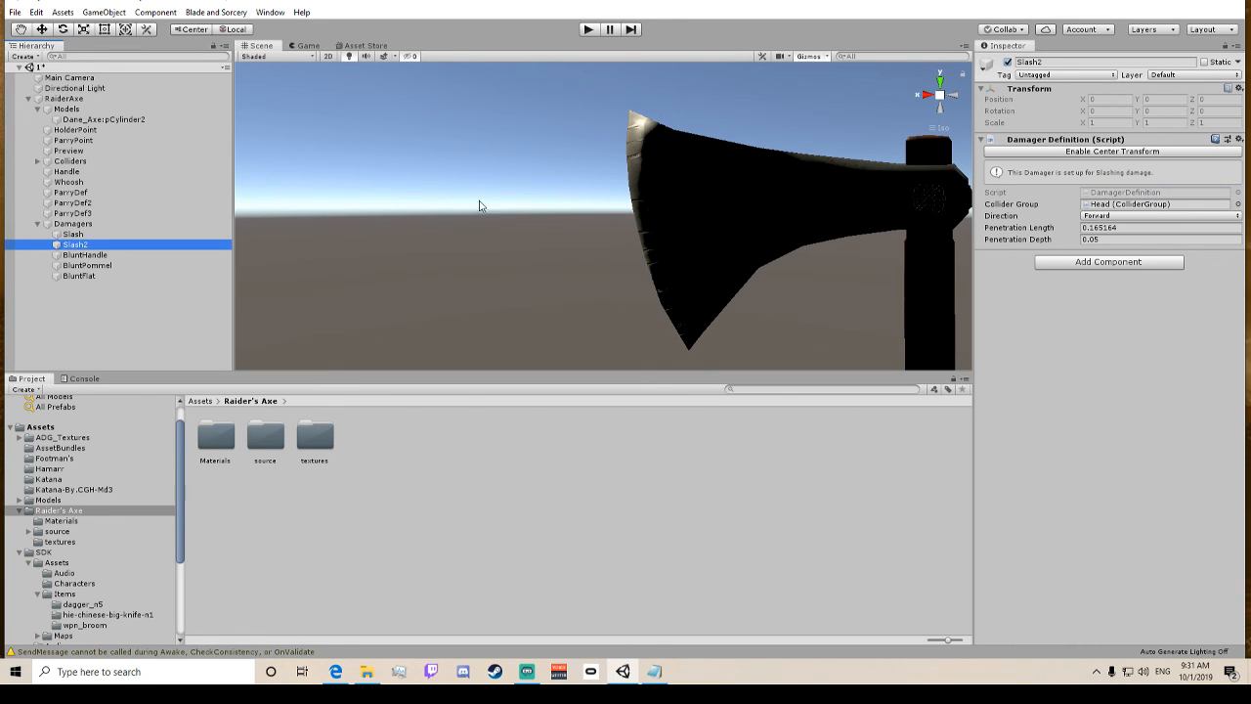
click(1239, 88)
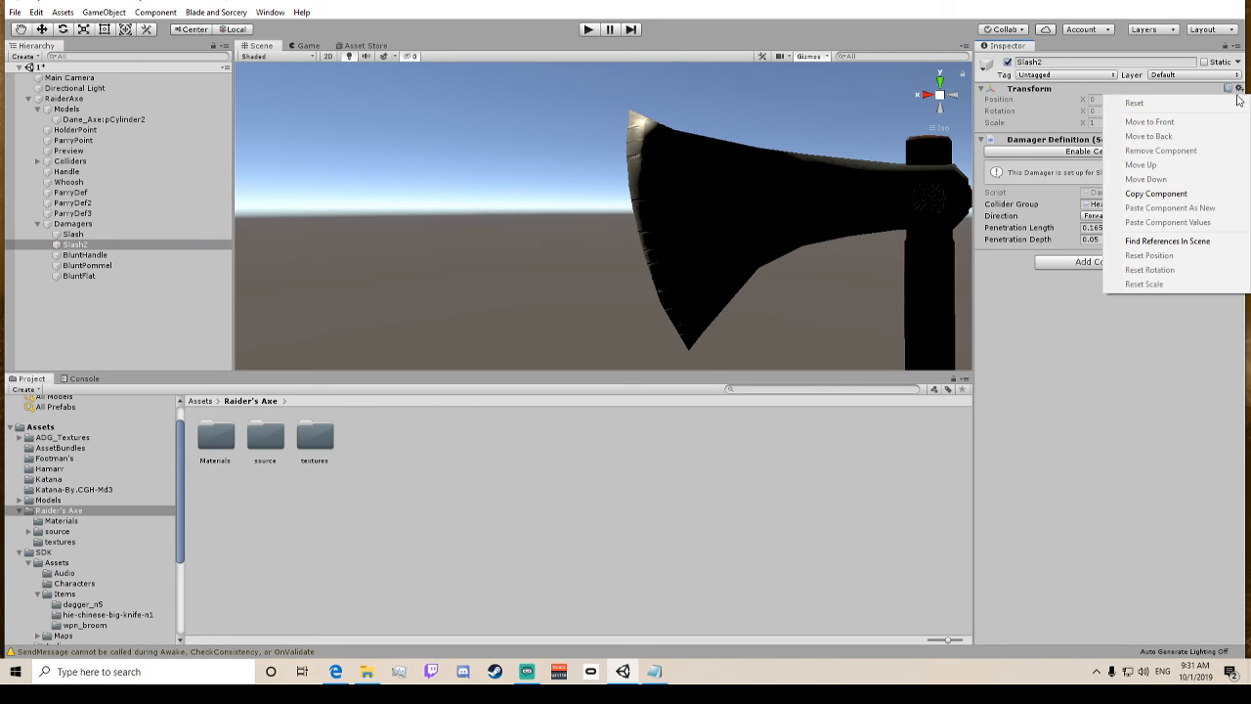
click(1048, 159)
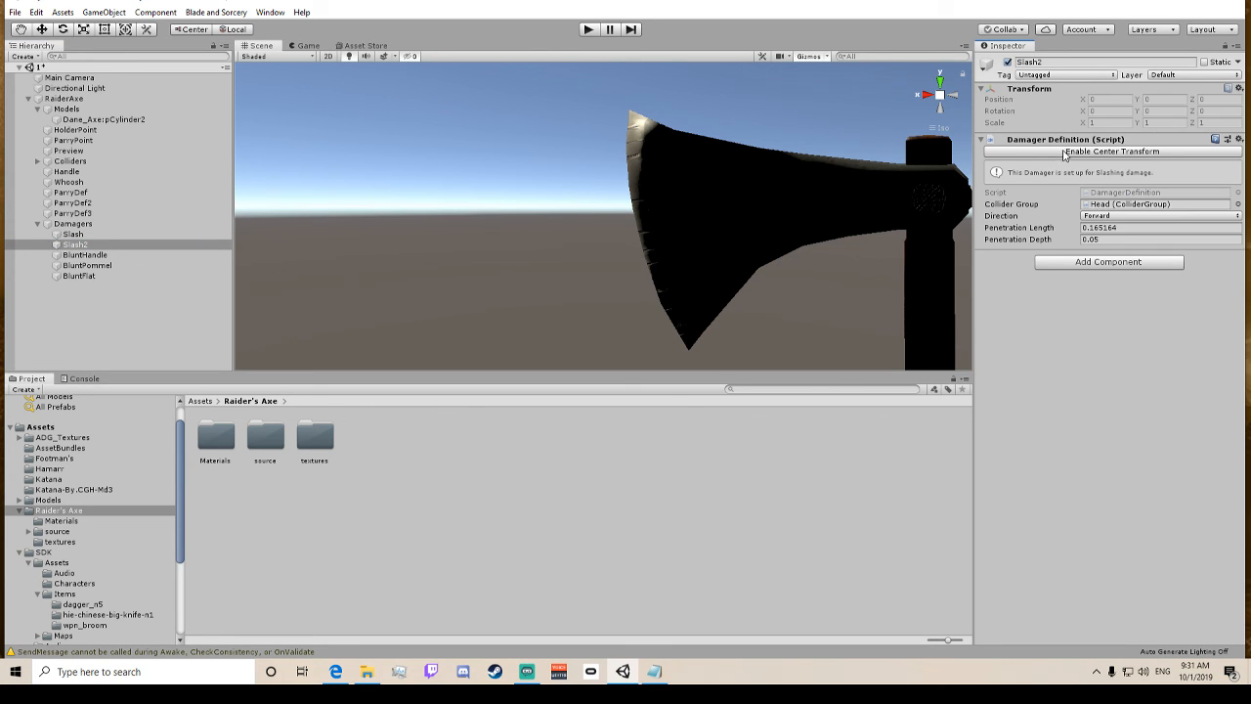
click(1240, 88)
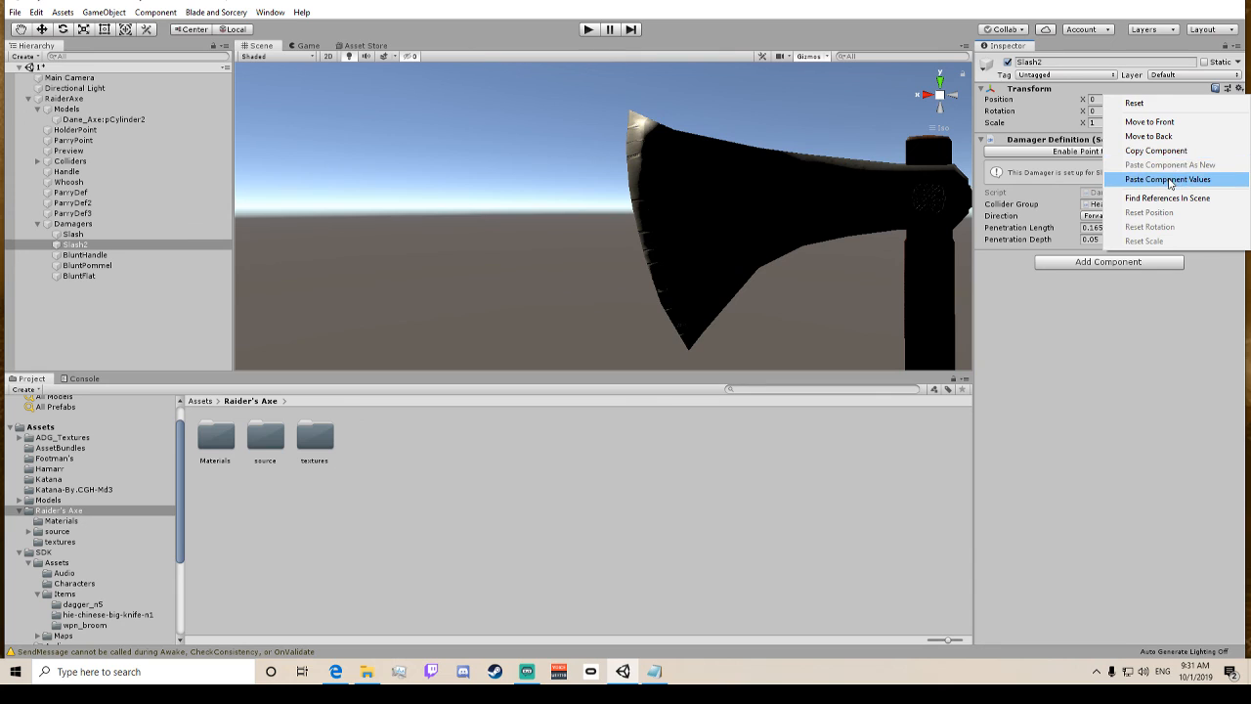
click(1131, 171)
scroll(667, 218, up, 2)
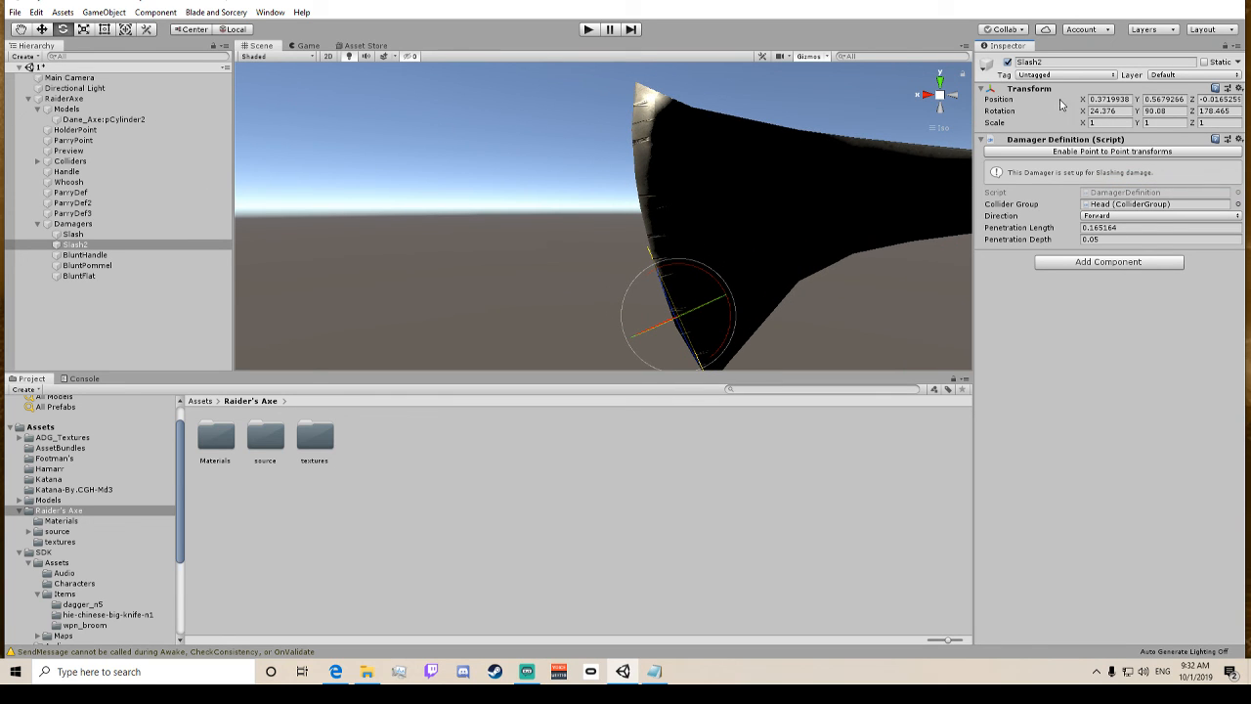
Switch Slash2 to point-to-point transforms and move its end points along the upper half of the blade edge, about 0.19 long.
click(42, 29)
scroll(667, 286, down, 3)
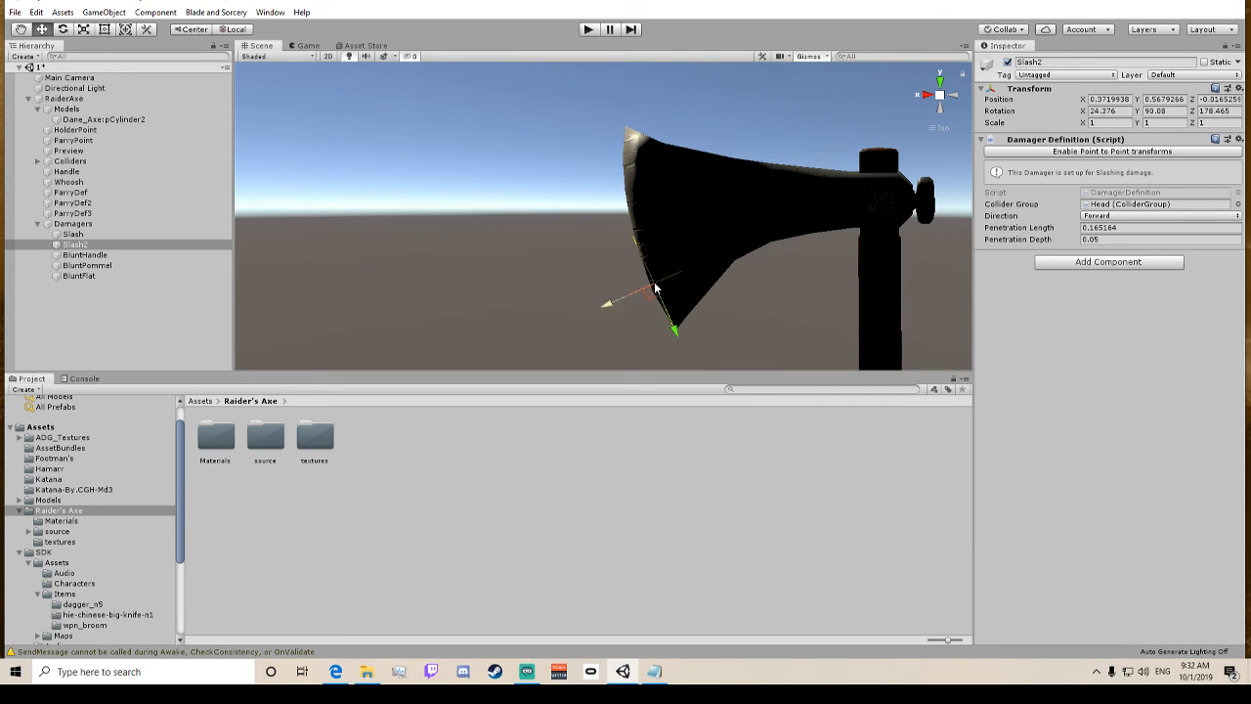
click(1080, 153)
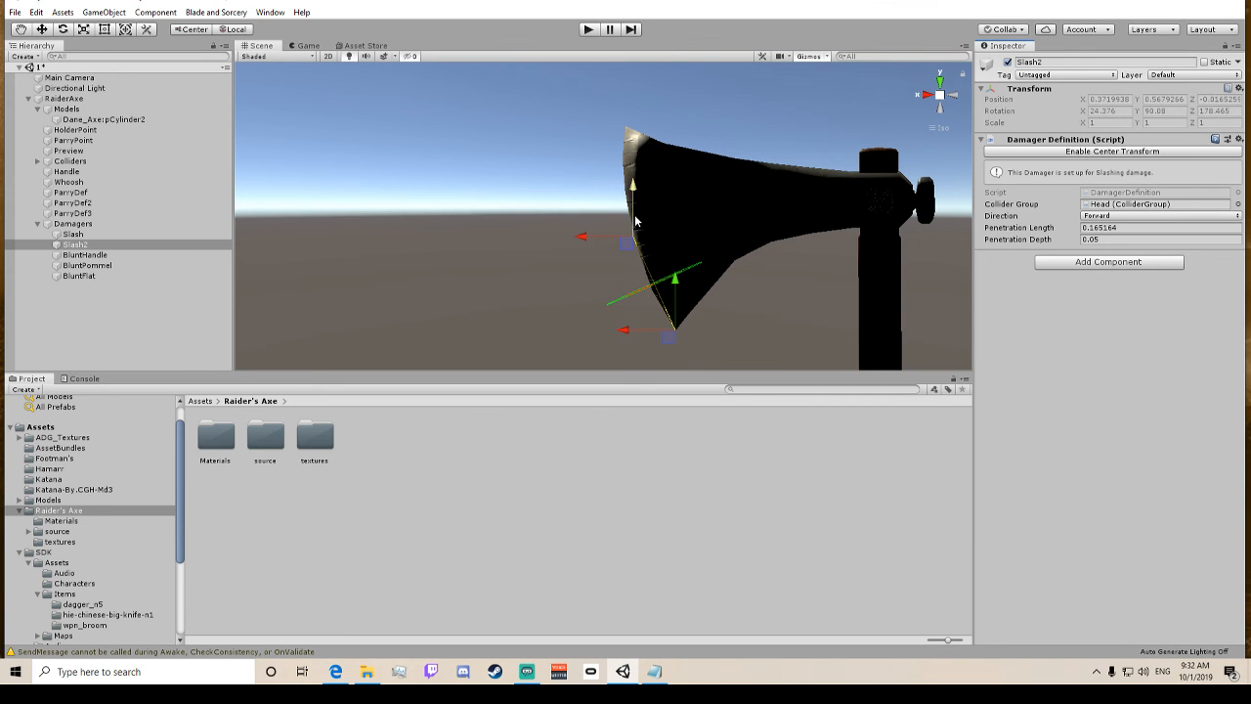
drag(636, 222, 582, 126)
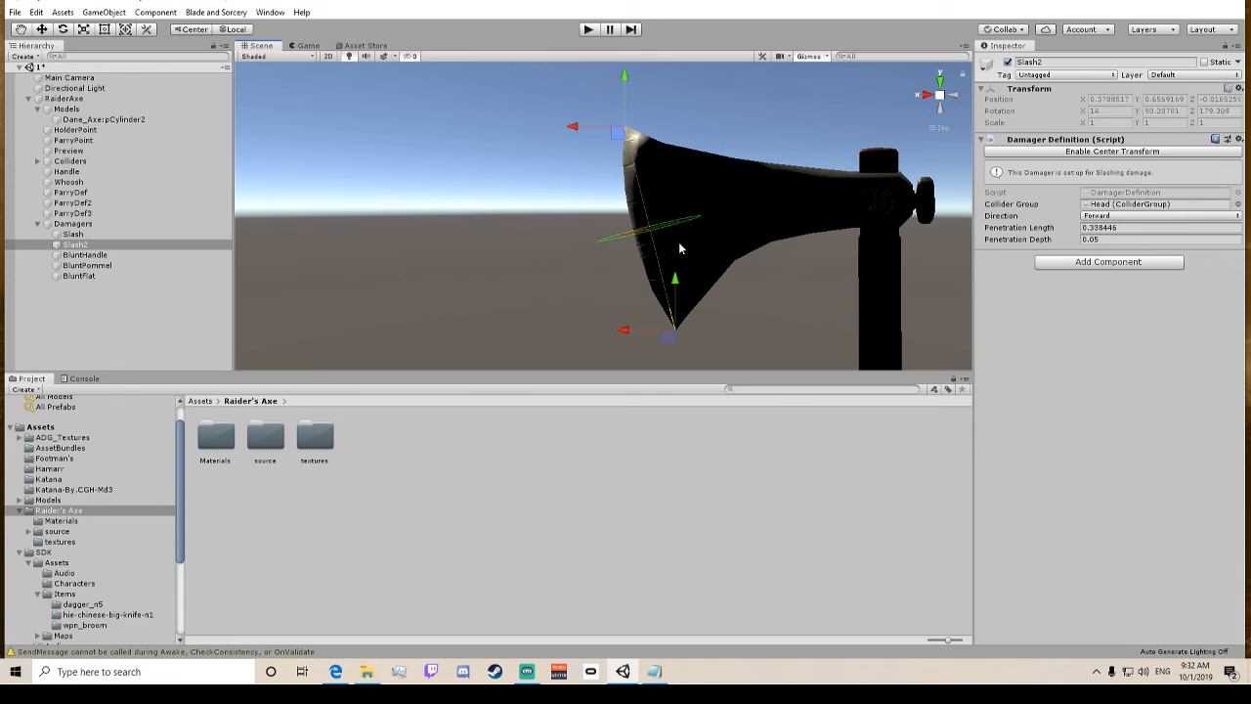
drag(675, 281, 591, 131)
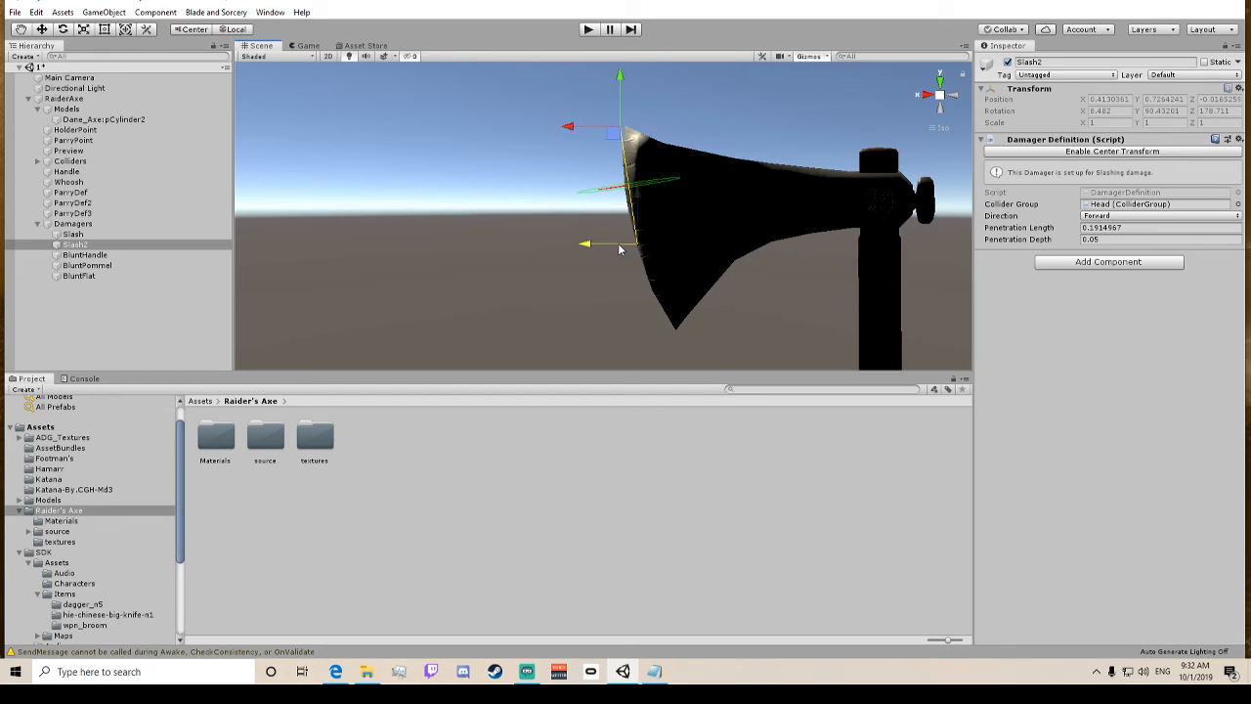
drag(618, 249, 632, 252)
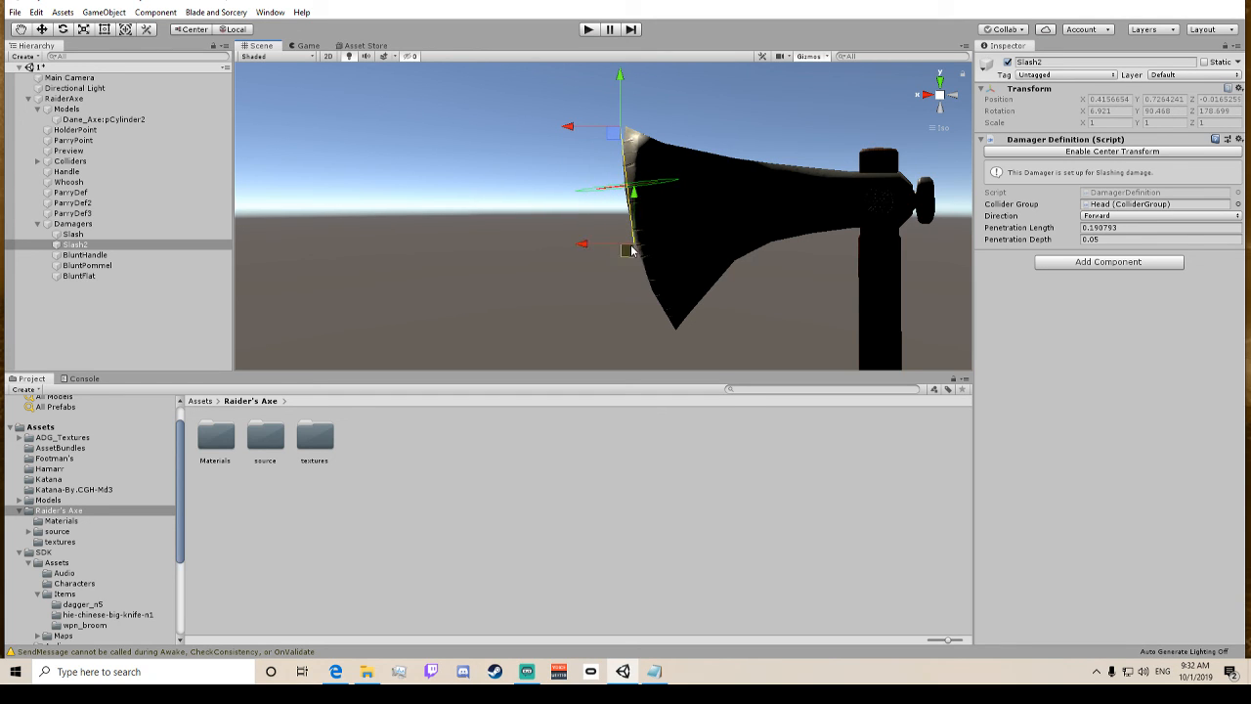
Compare the Slash and Slash2 damager lines where they meet along the blade edge.
click(73, 235)
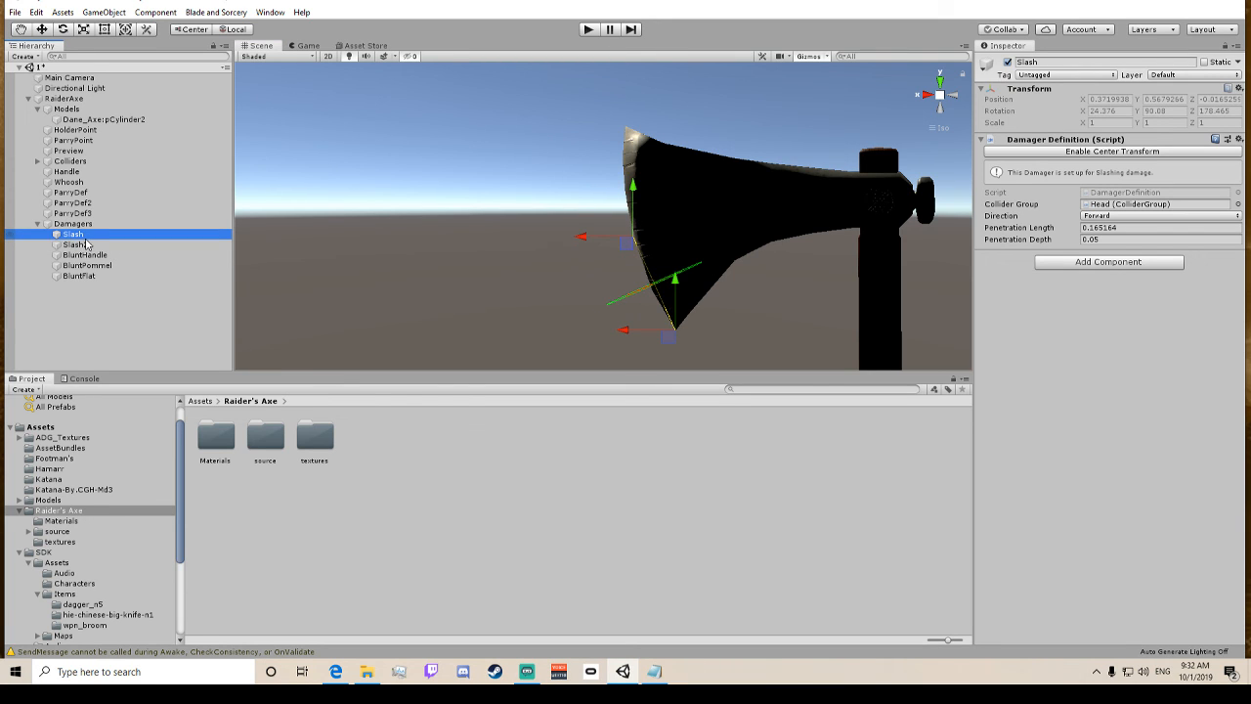
click(86, 245)
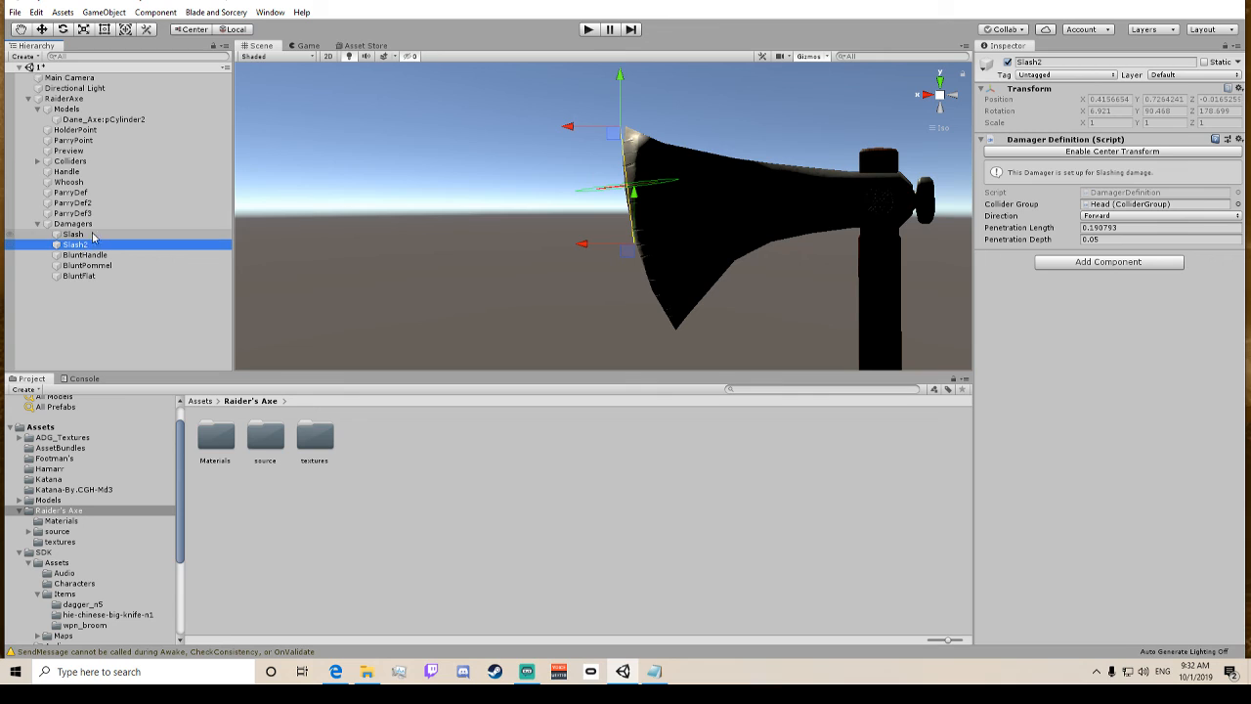
click(96, 234)
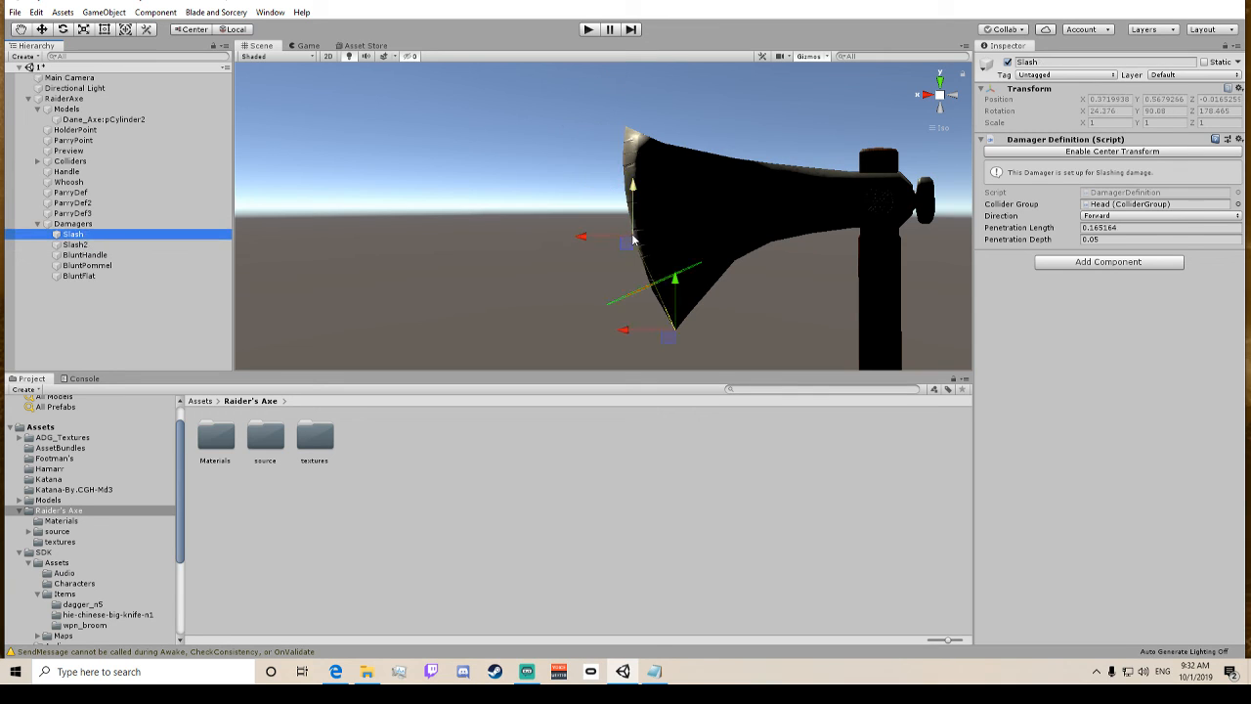
click(137, 248)
double_click(96, 235)
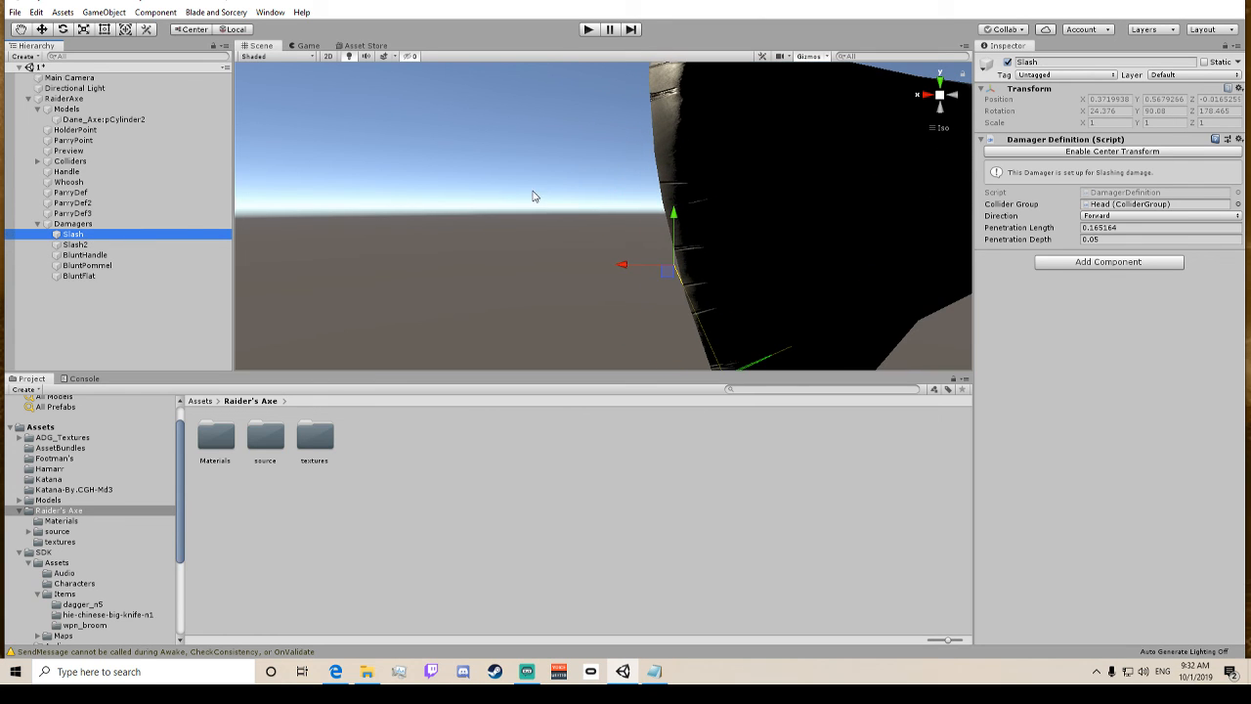
click(140, 247)
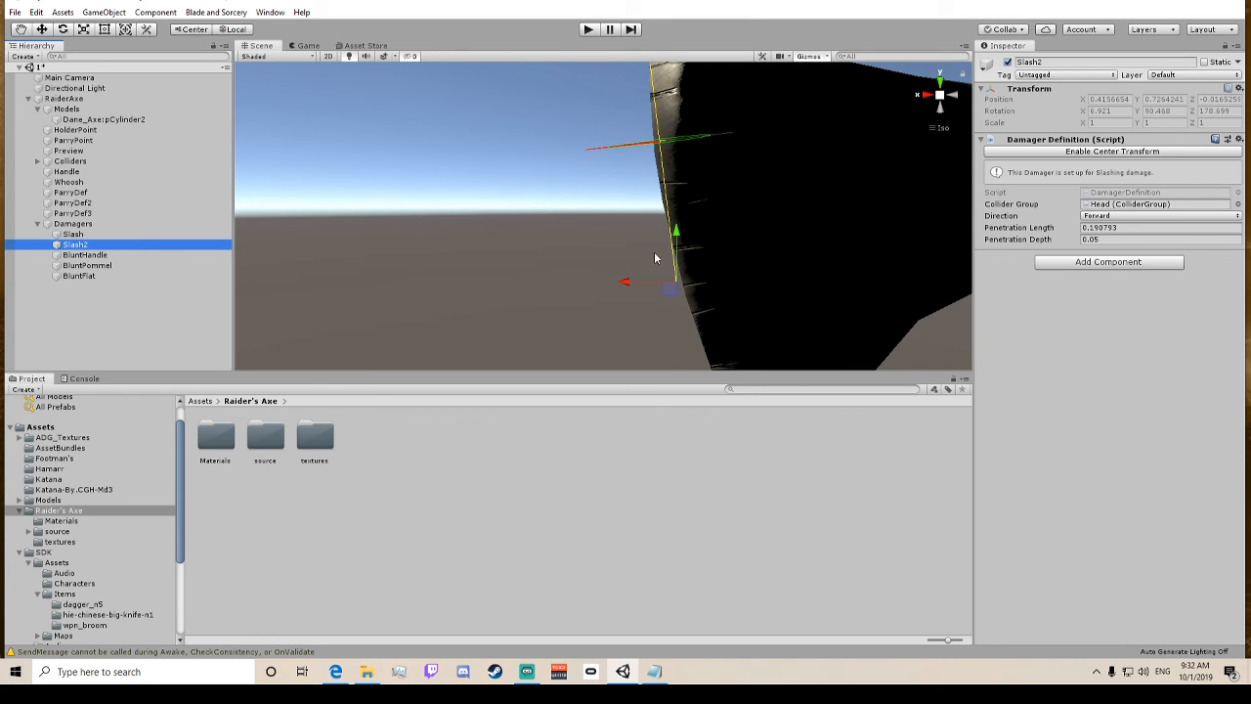
scroll(706, 240, down, 4)
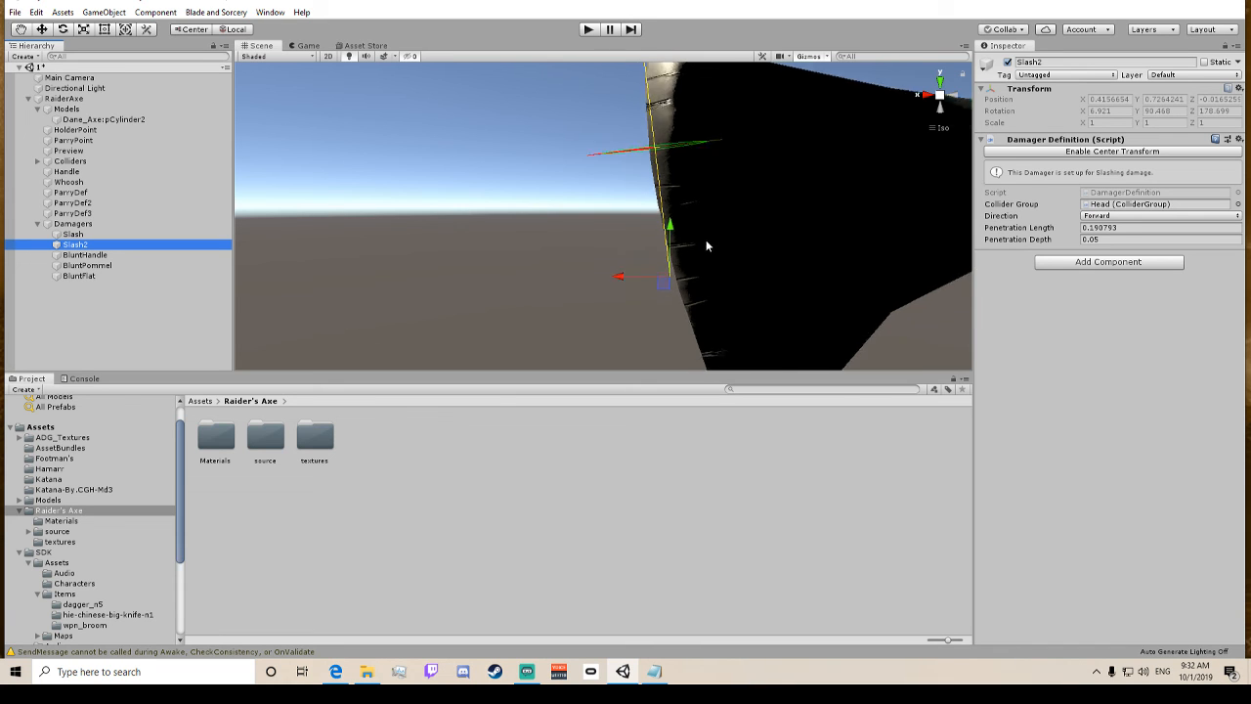
click(705, 244)
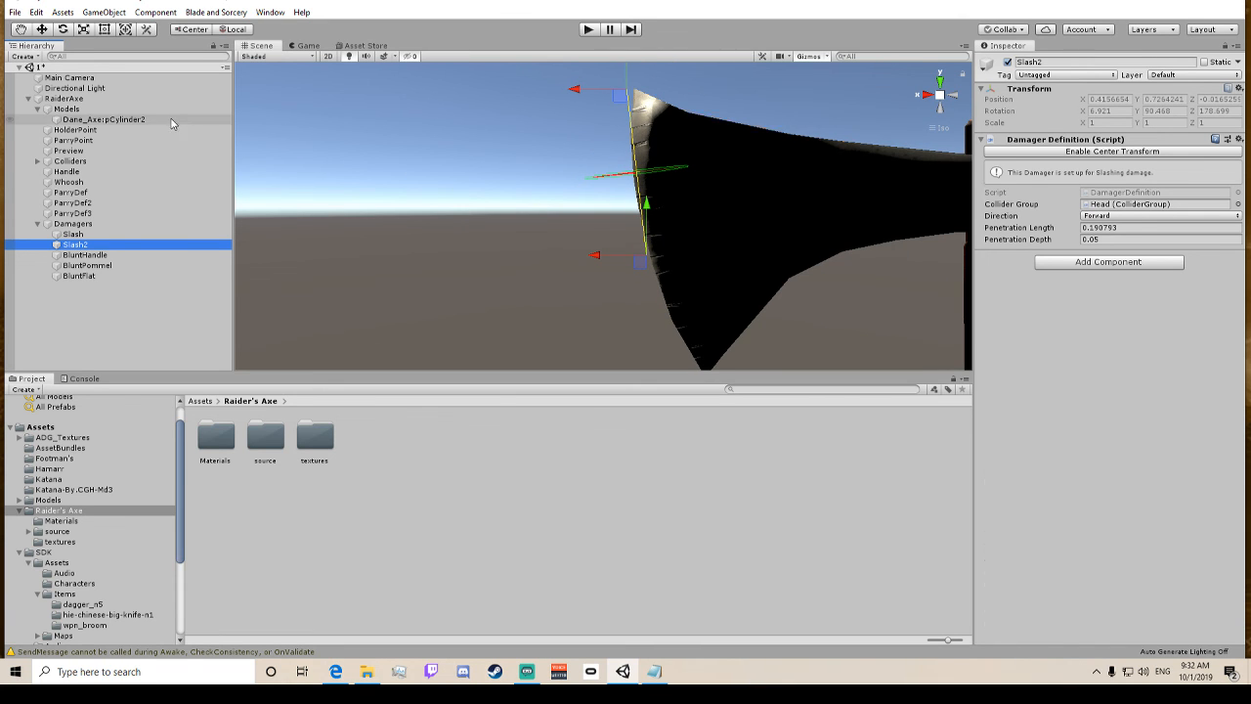
click(75, 234)
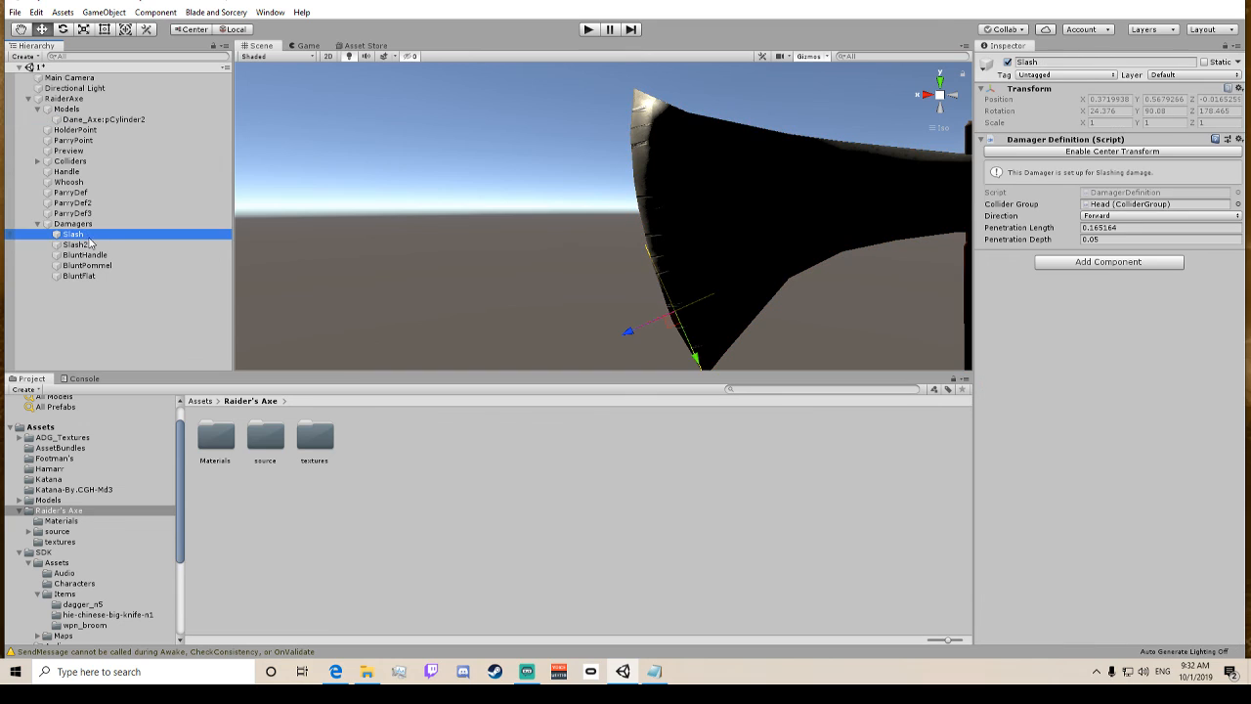
click(78, 244)
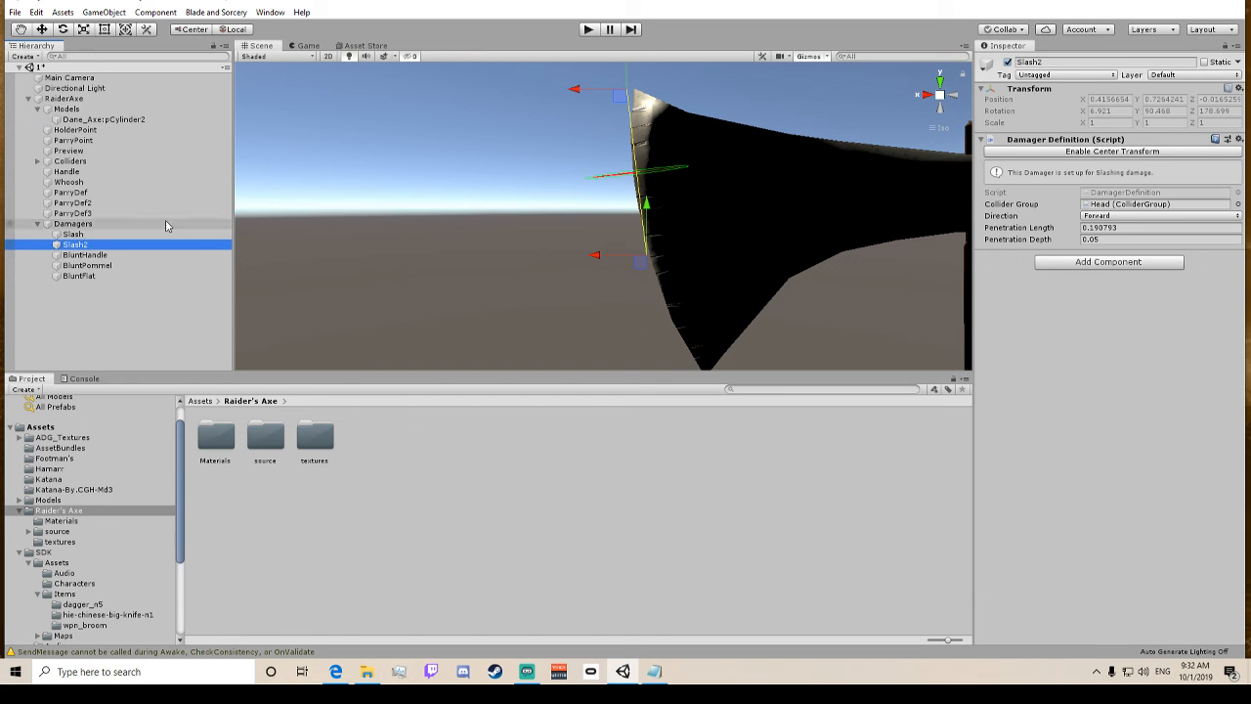
click(101, 236)
scroll(472, 202, down, 3)
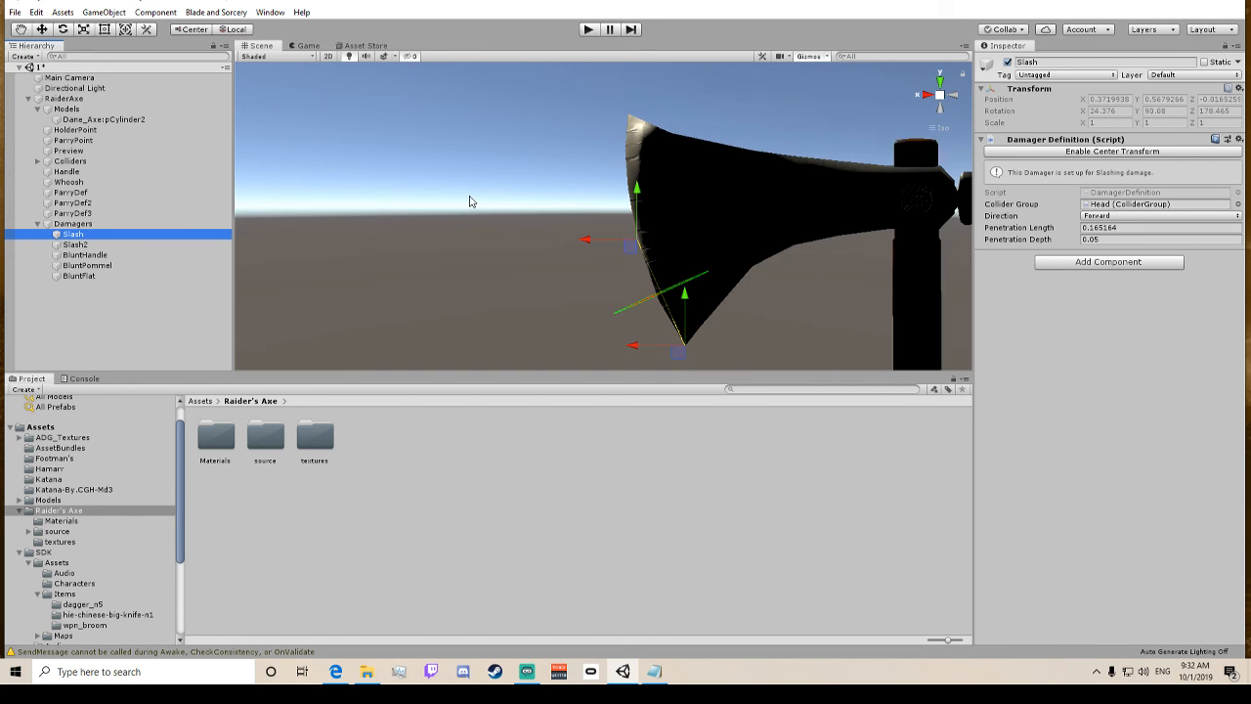
Examine how the Slash and Slash2 damagers together cover the cutting edge of the whole axe head.
middle_drag(811, 246, 558, 163)
scroll(556, 163, down, 10)
scroll(555, 163, down, 2)
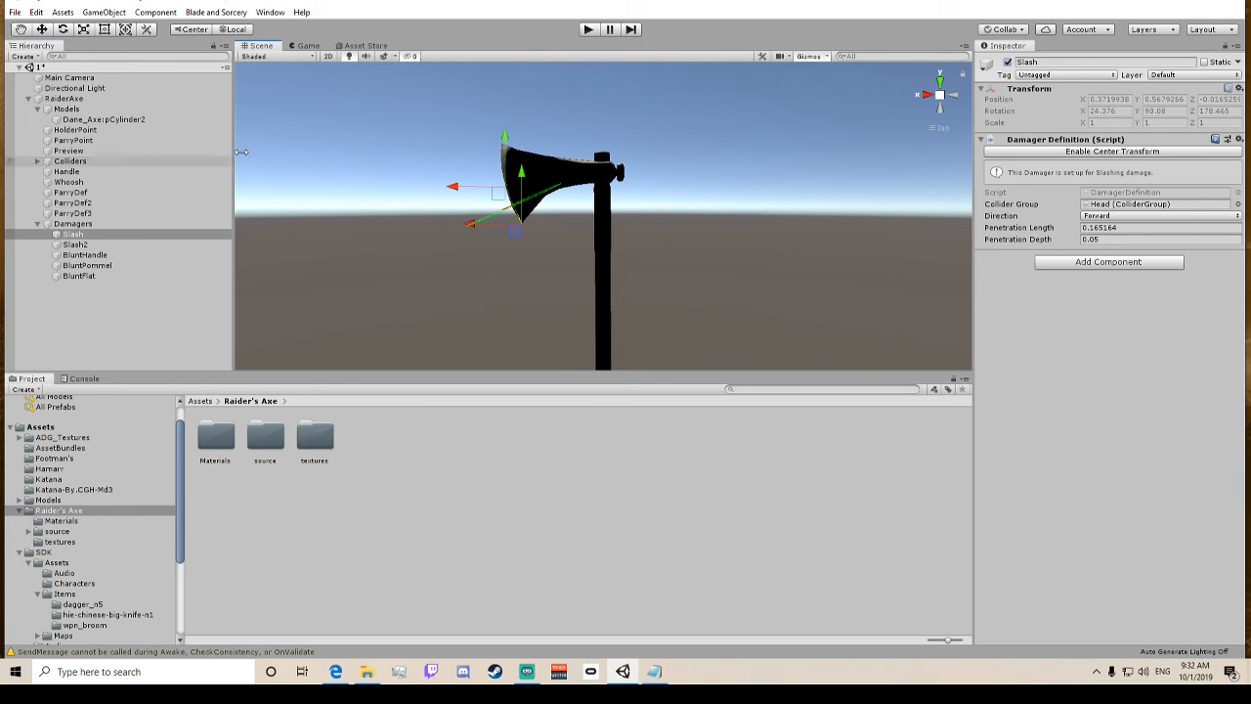
click(69, 246)
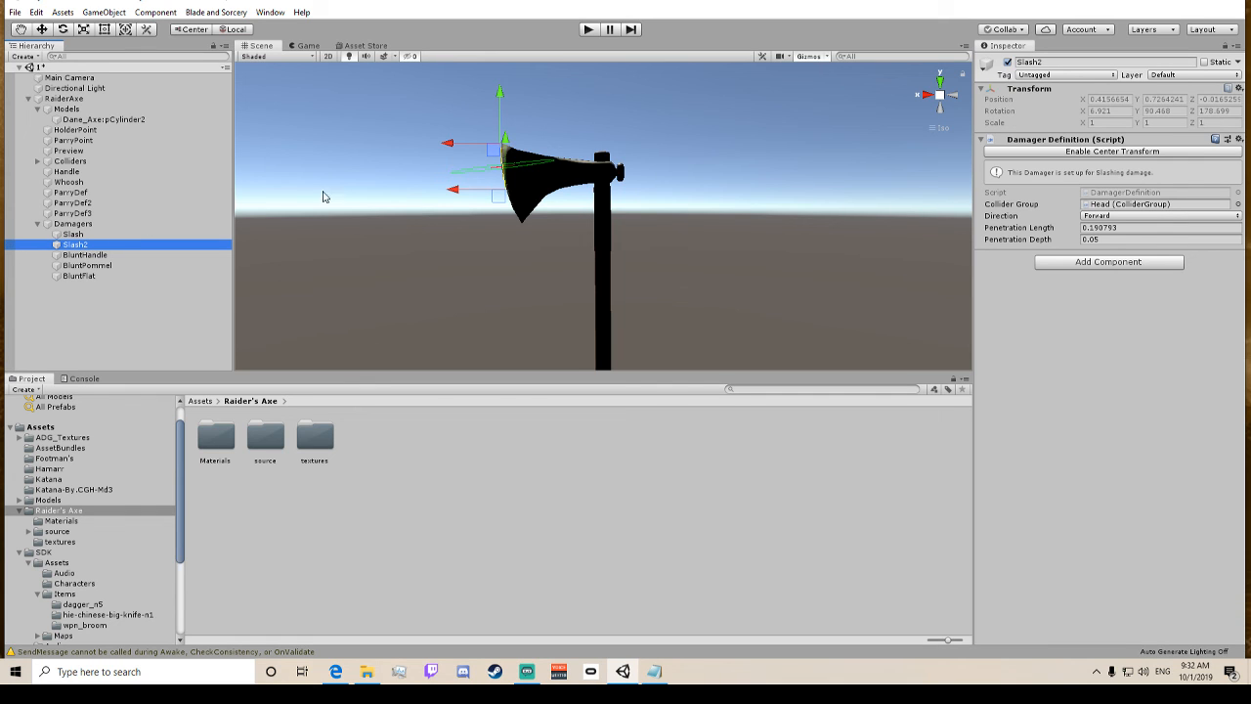
scroll(333, 193, up, 3)
middle_drag(343, 190, 534, 261)
scroll(534, 261, up, 2)
scroll(534, 261, up, 3)
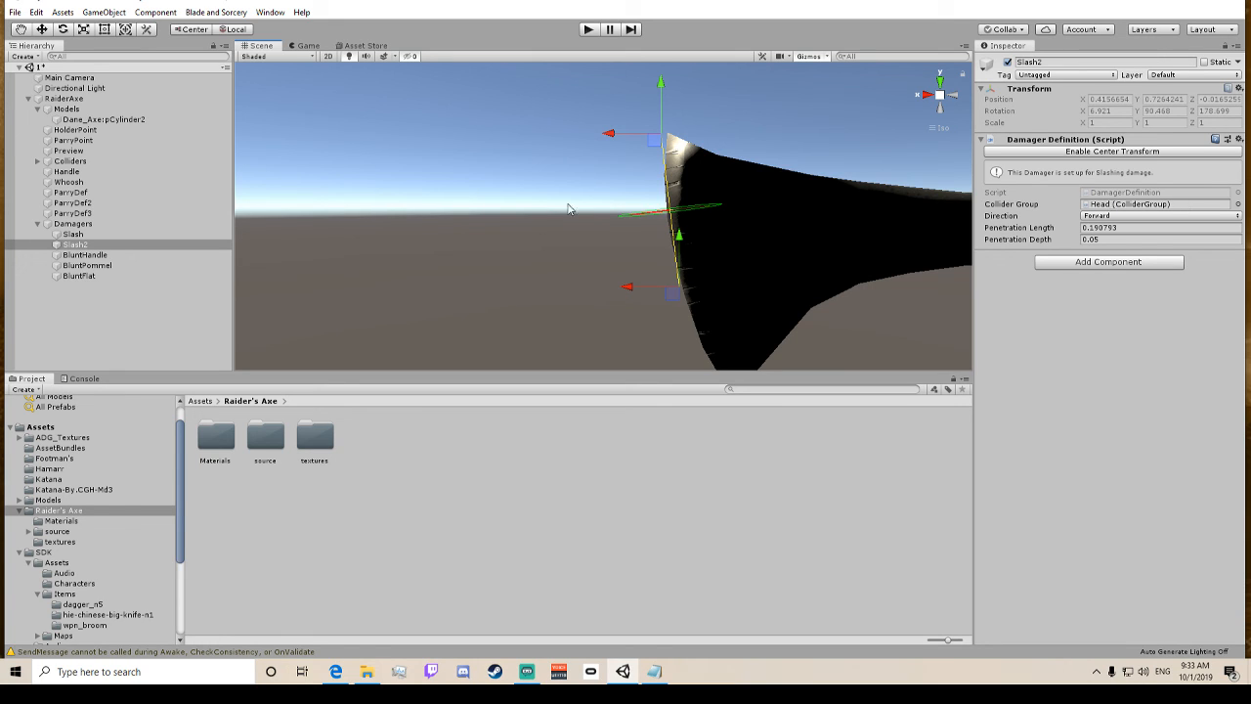
scroll(649, 284, down, 1)
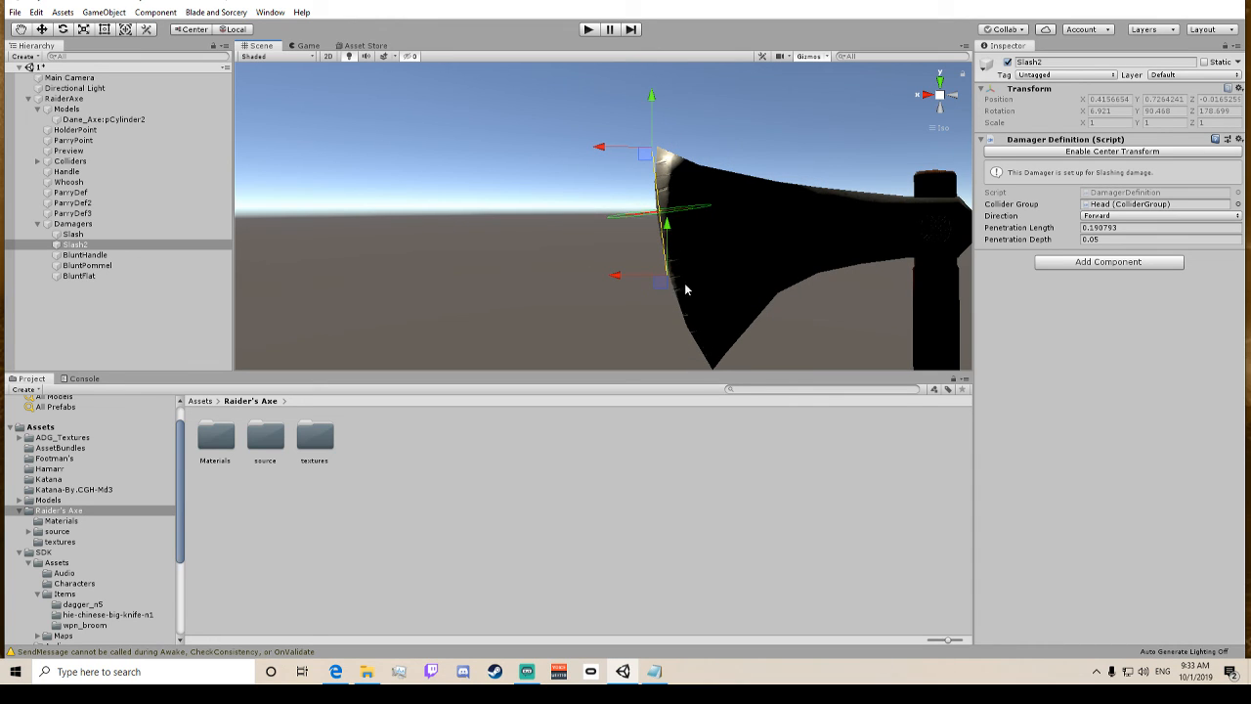
middle_drag(684, 289, 480, 211)
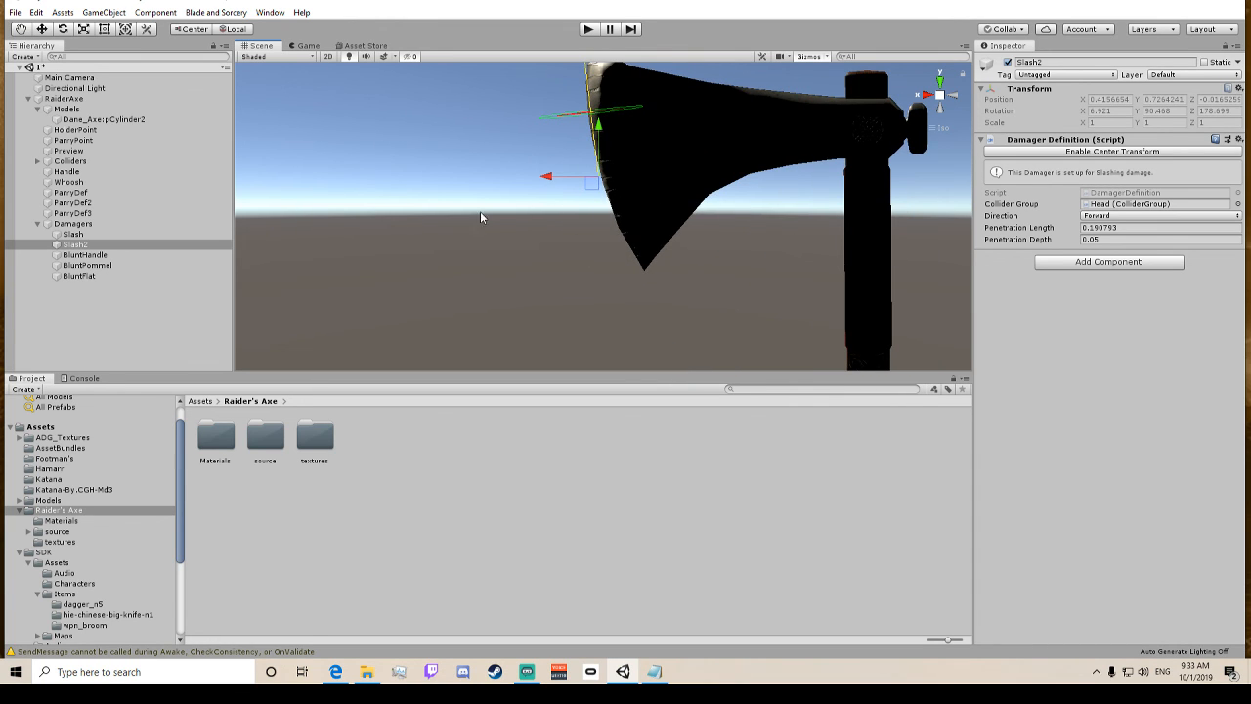
click(83, 236)
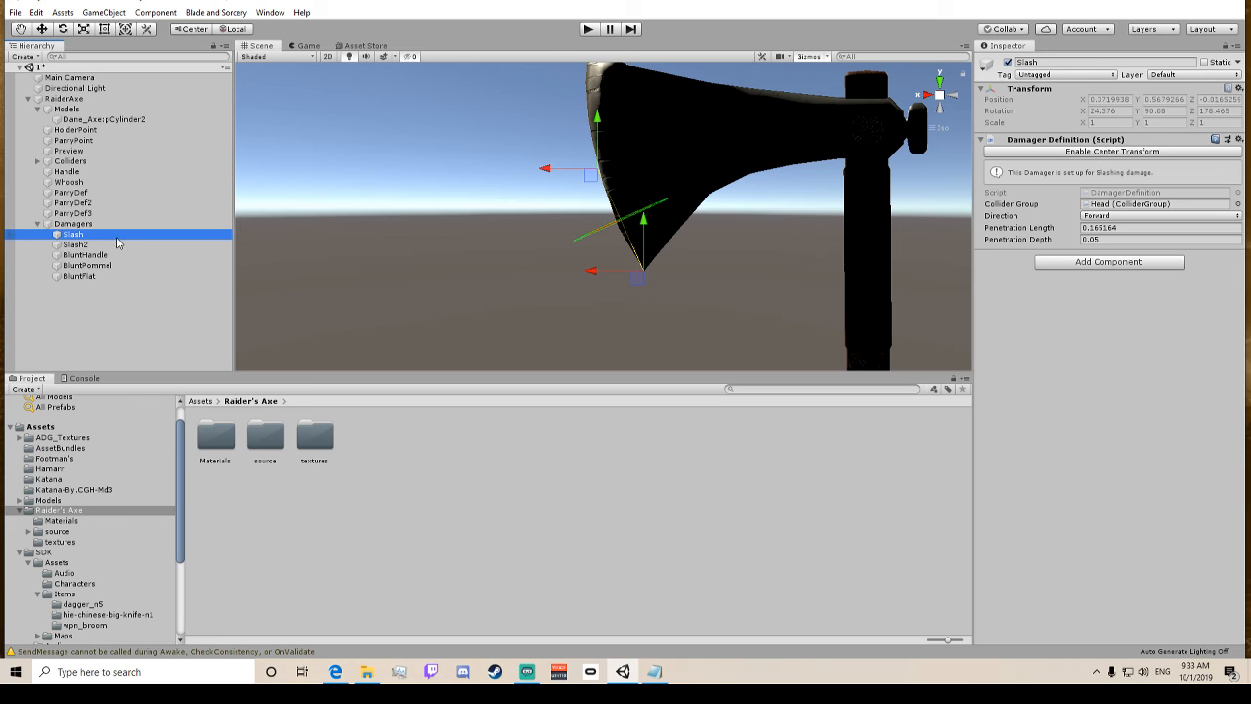
click(106, 245)
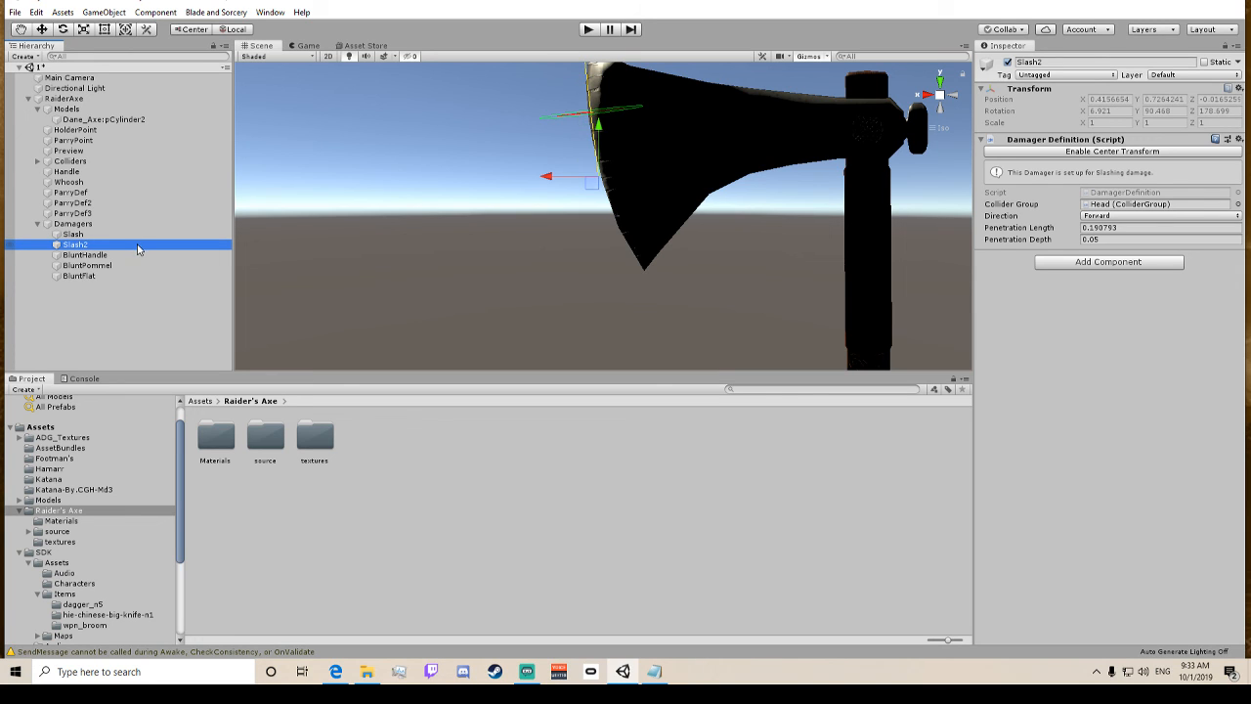
Check the Damager Definition settings of BluntHandle, BluntPommel and BluntFlat, and collapse the Damagers group.
double_click(78, 255)
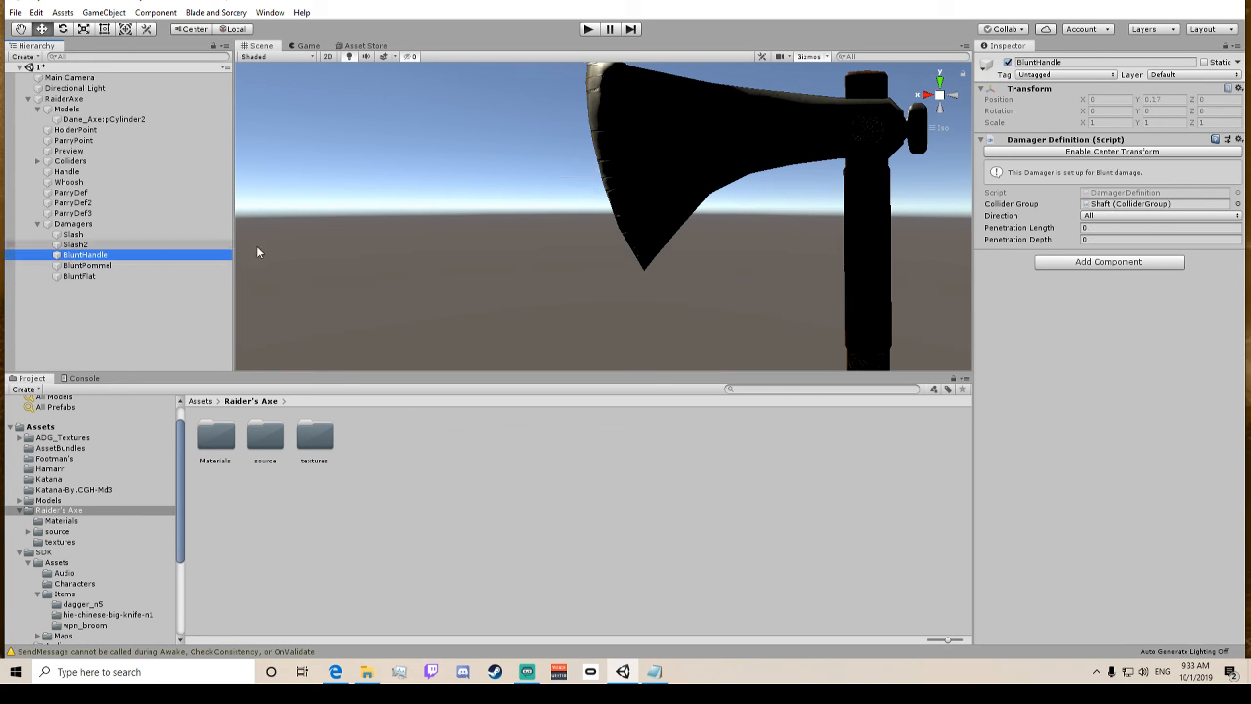
click(87, 265)
middle_drag(592, 217, 567, 382)
middle_drag(665, 107, 641, 254)
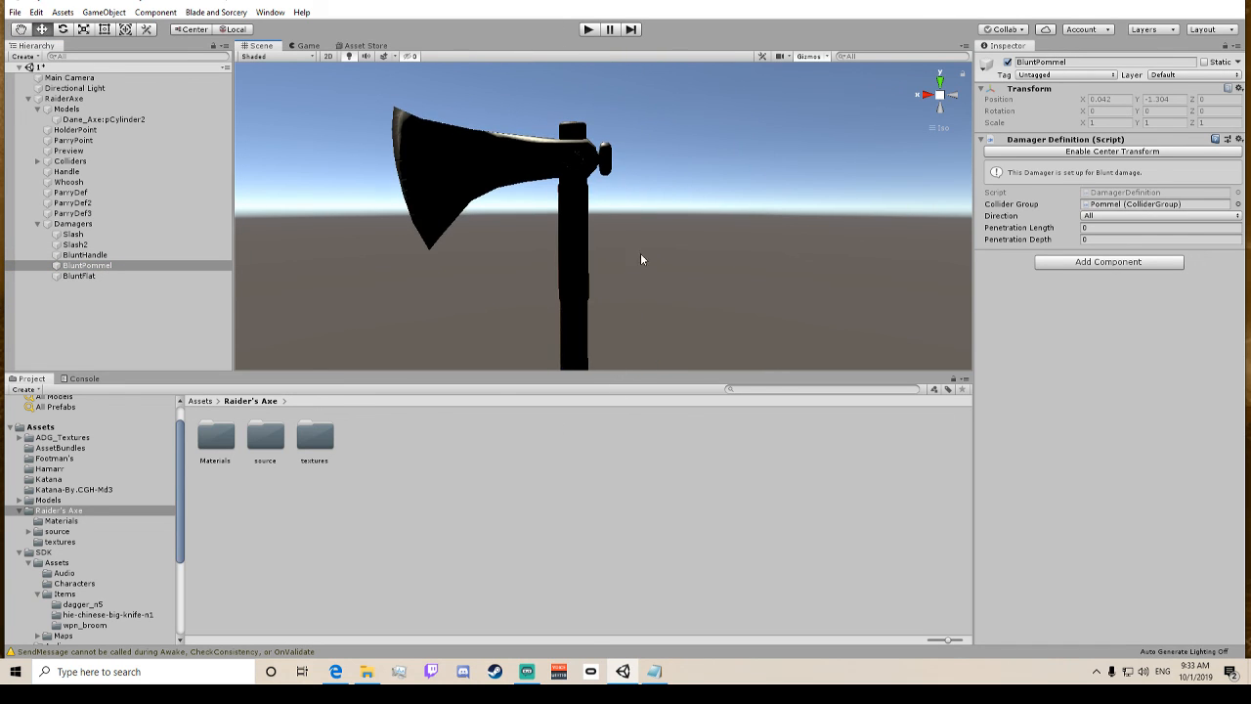
click(162, 277)
drag(611, 124, 614, 117)
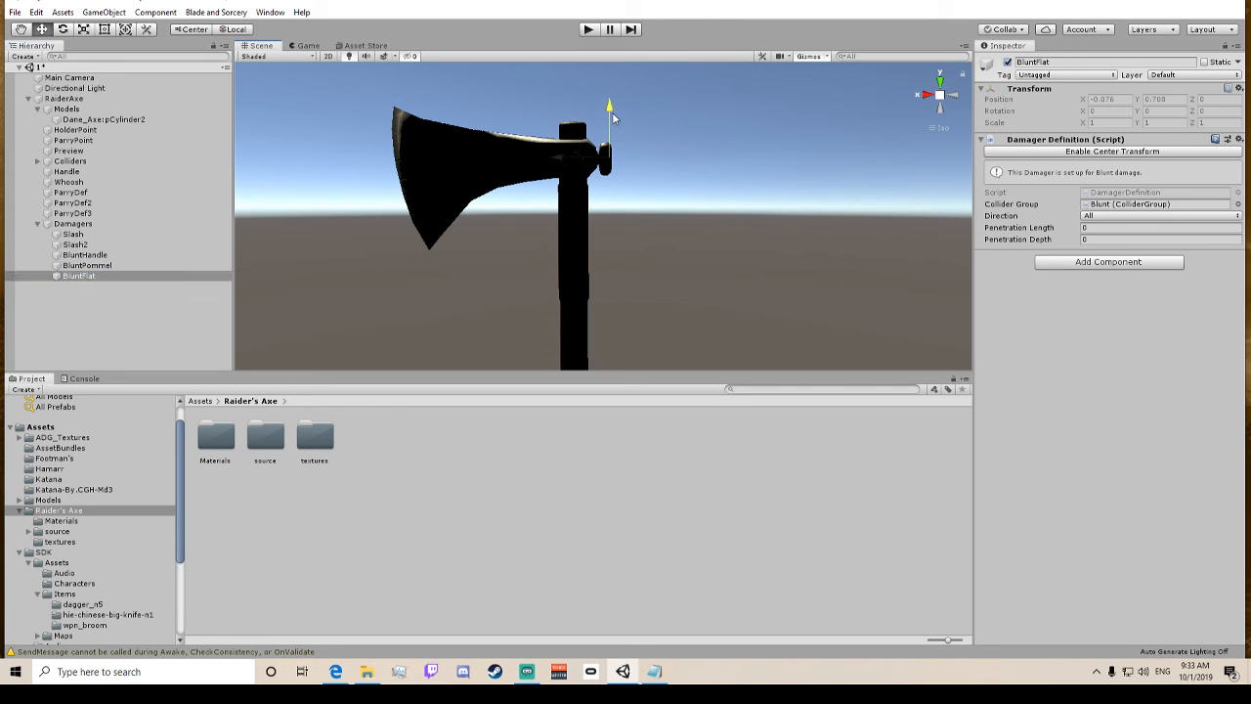
scroll(645, 148, down, 5)
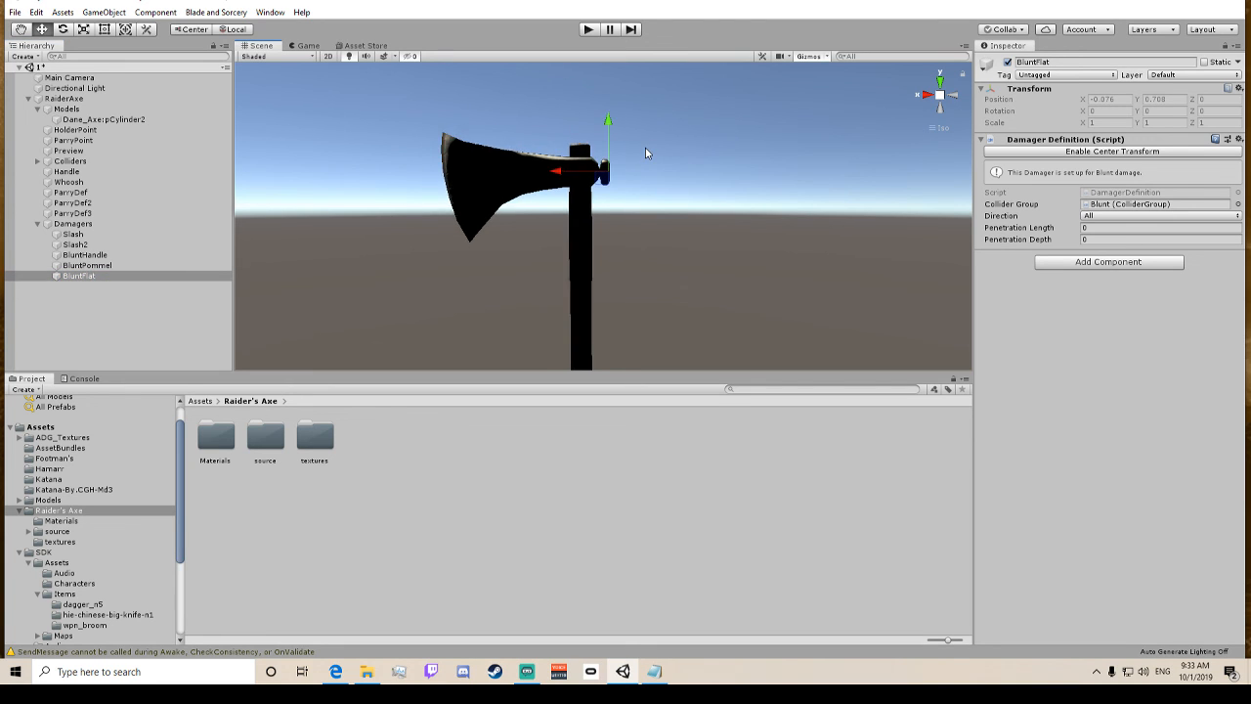
click(37, 224)
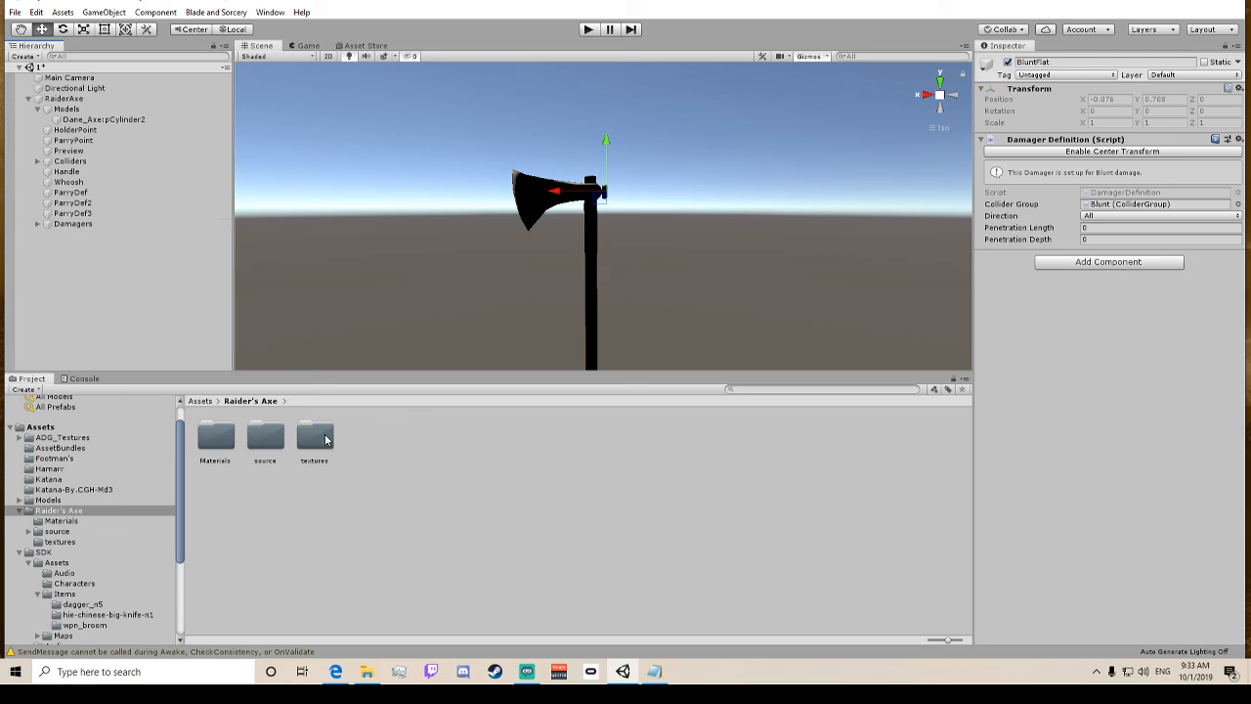
Create a new folder named Cairos-Axe in the project's Assets folder.
click(197, 402)
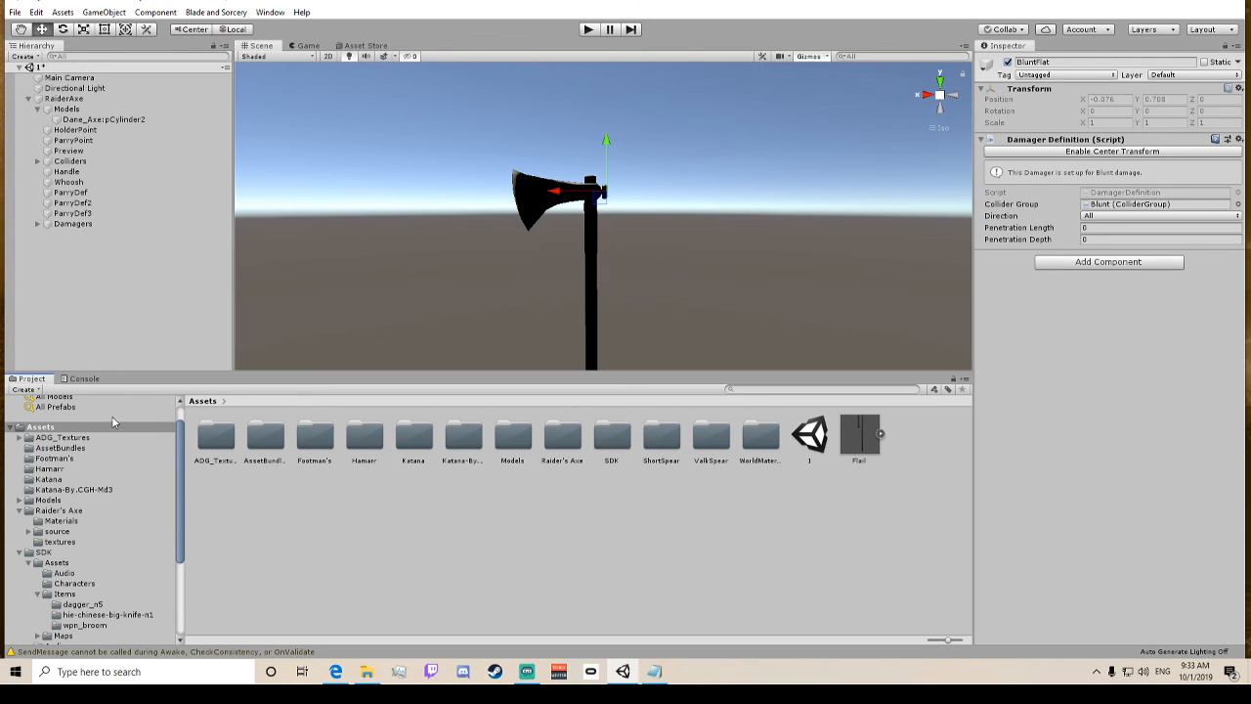
right_click(358, 522)
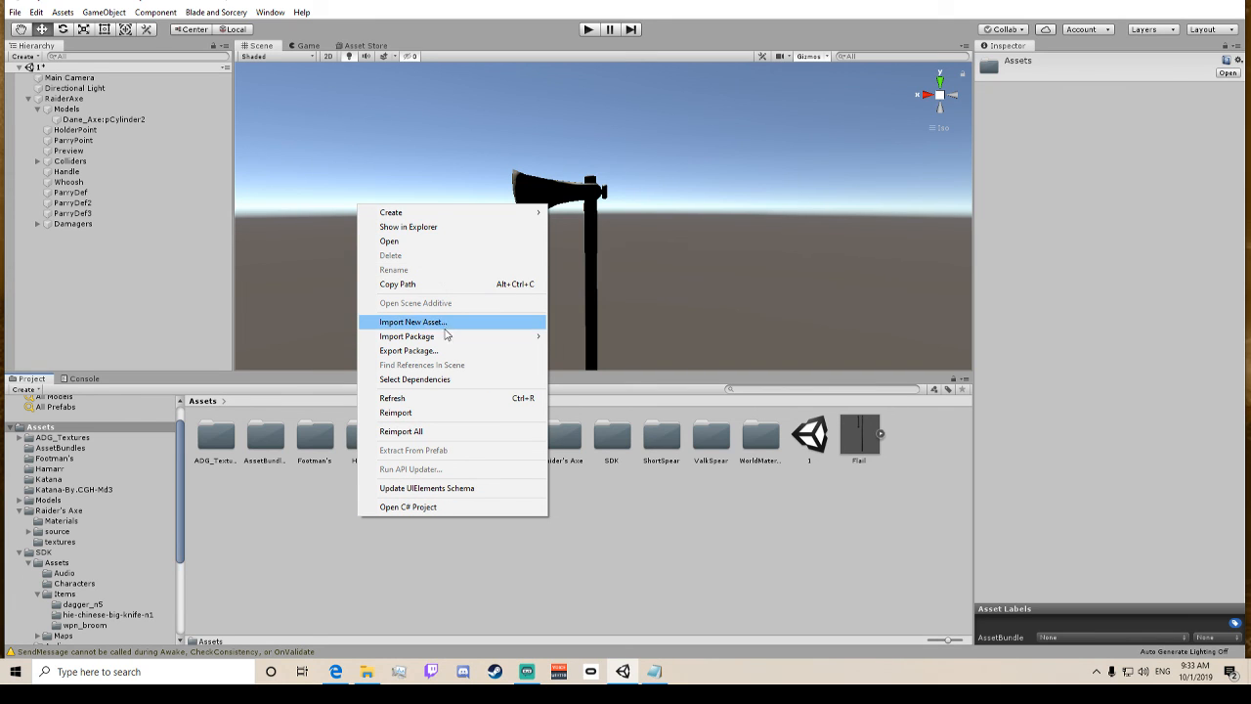
mouse_move(423, 215)
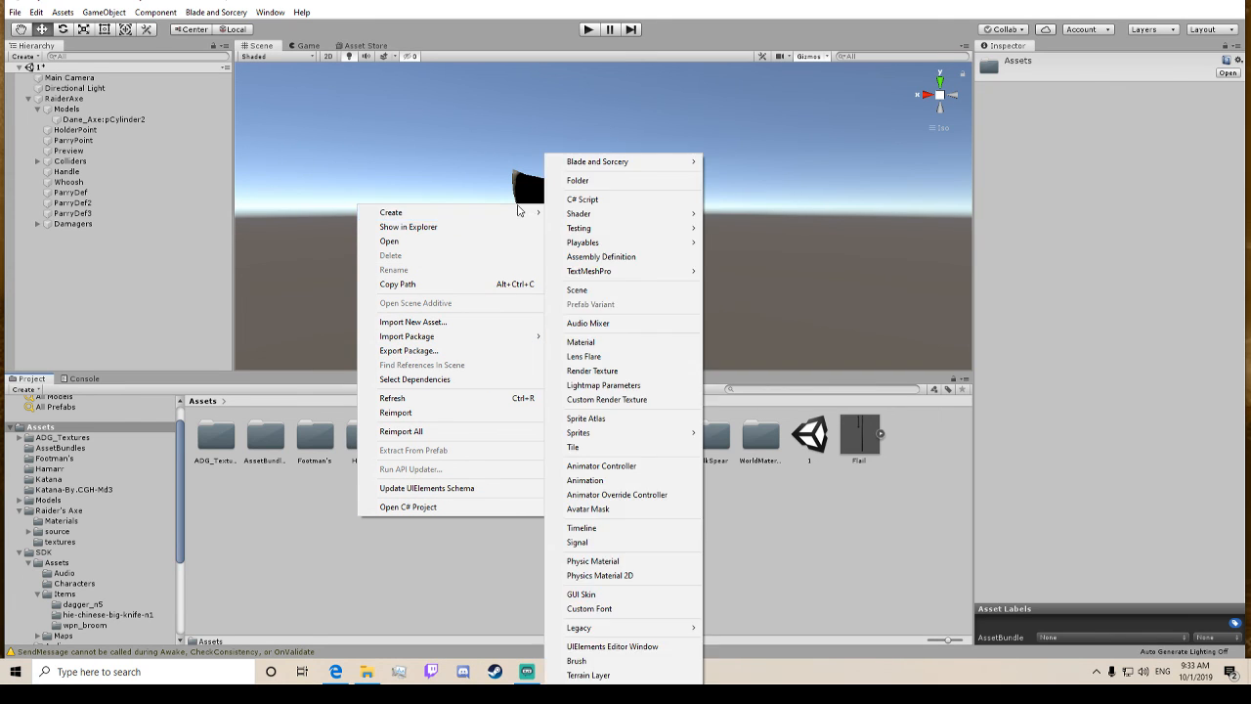
click(626, 178)
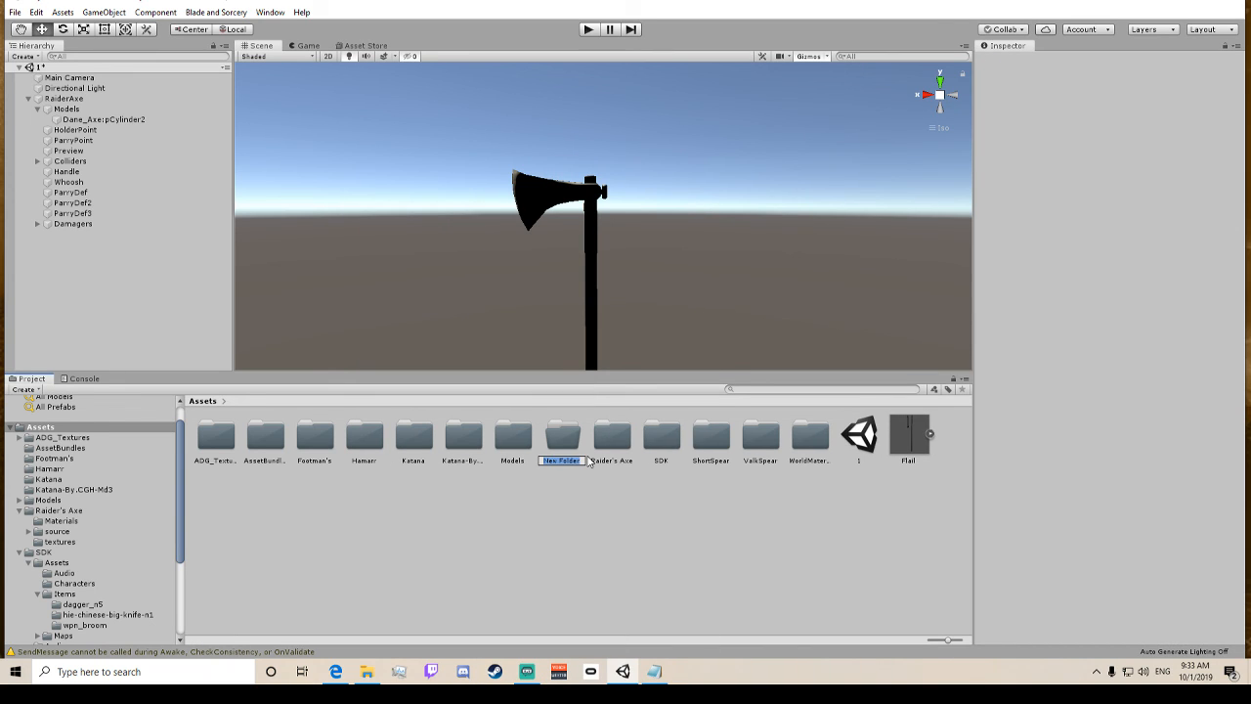
text(Cairos-Axe)
key(Return)
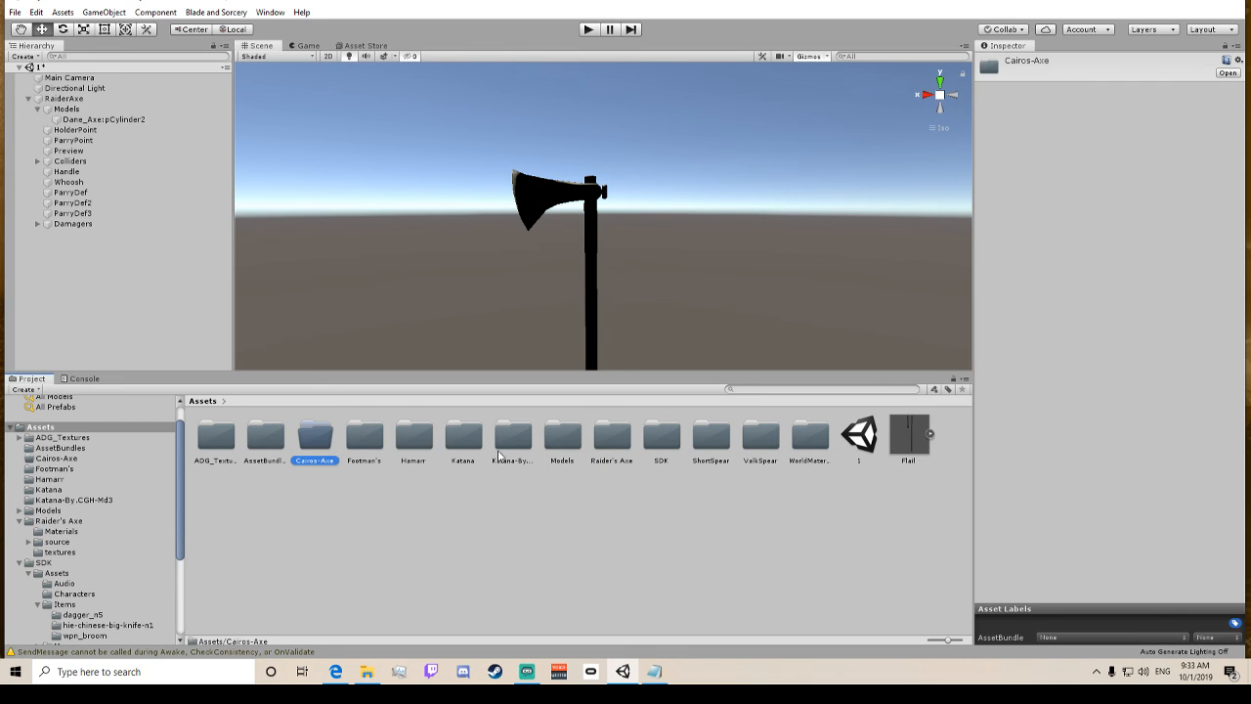
Open the Cairos-Axe folder and save the RaiderAxe object from the scene there as a prefab.
double_click(313, 437)
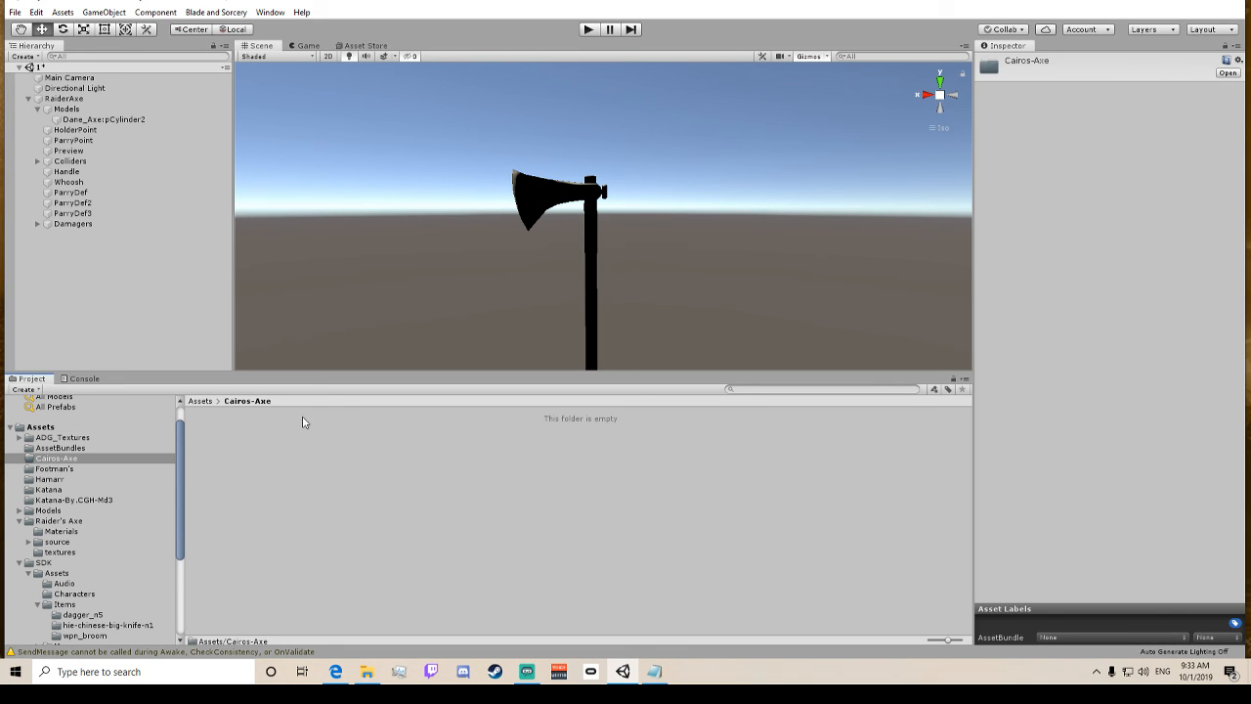
click(62, 99)
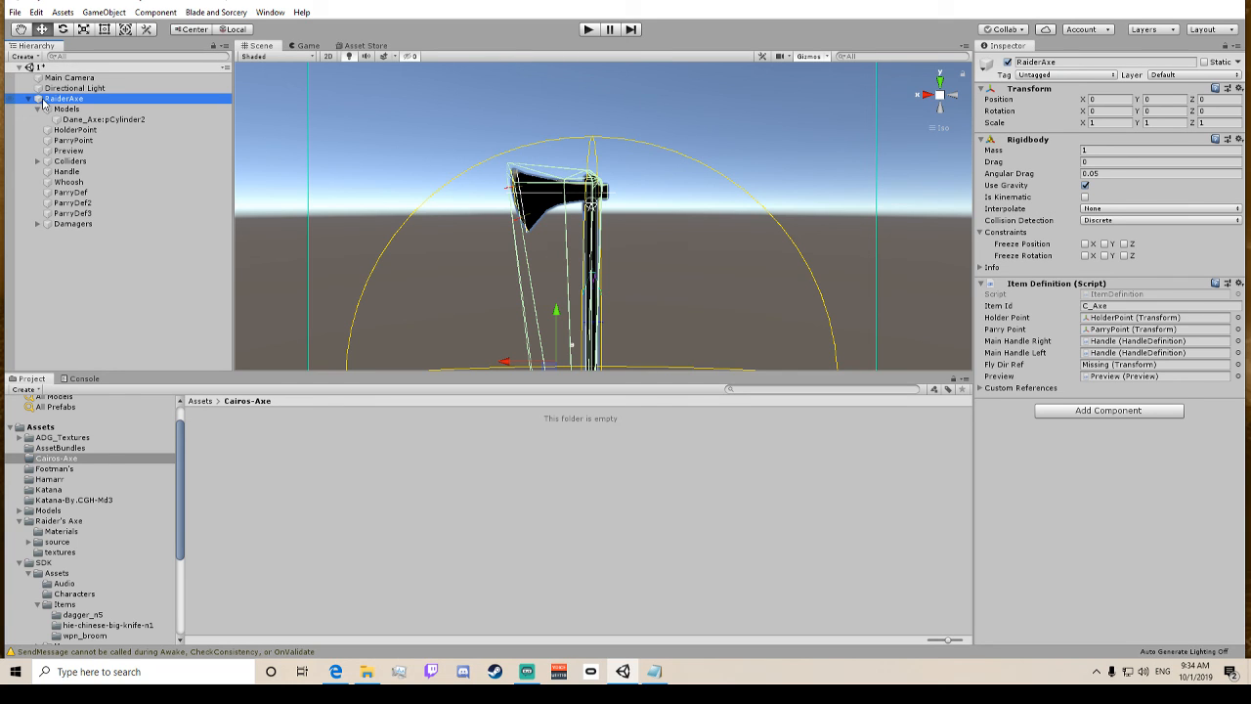
drag(43, 104, 302, 501)
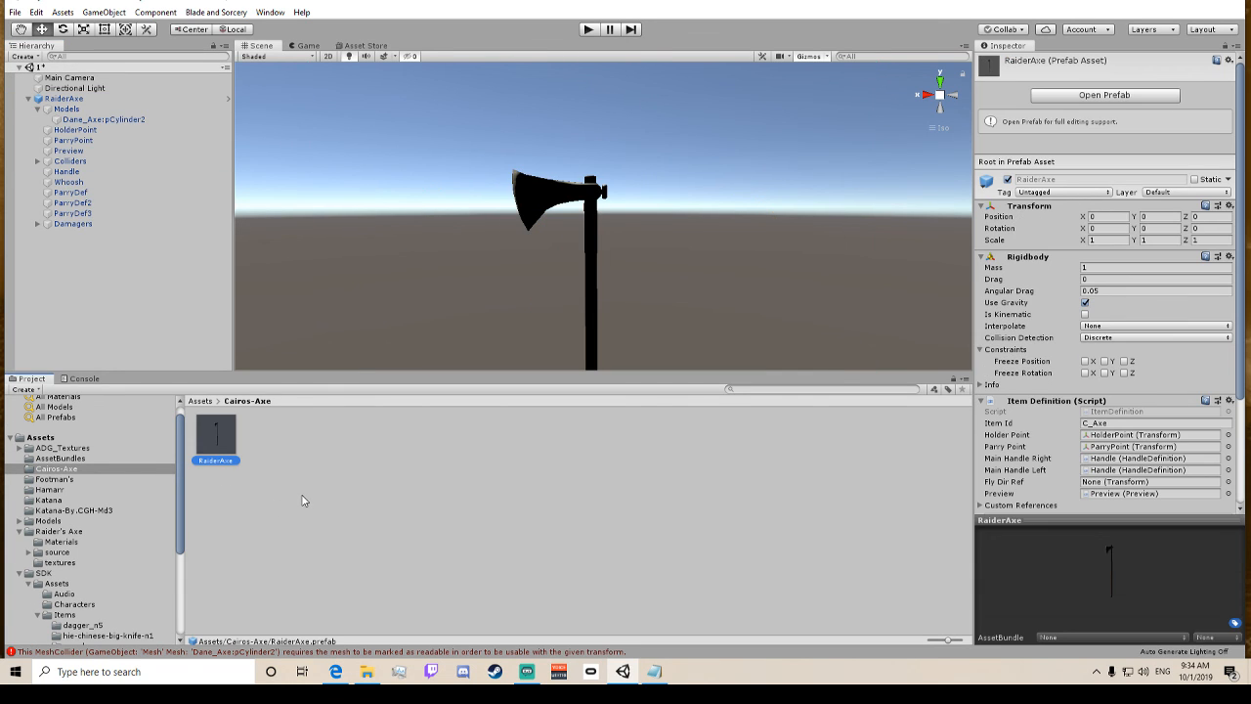
Assign the RaiderAxe prefab to a new asset bundle named C_Axe.
click(1093, 639)
click(1093, 624)
click(689, 593)
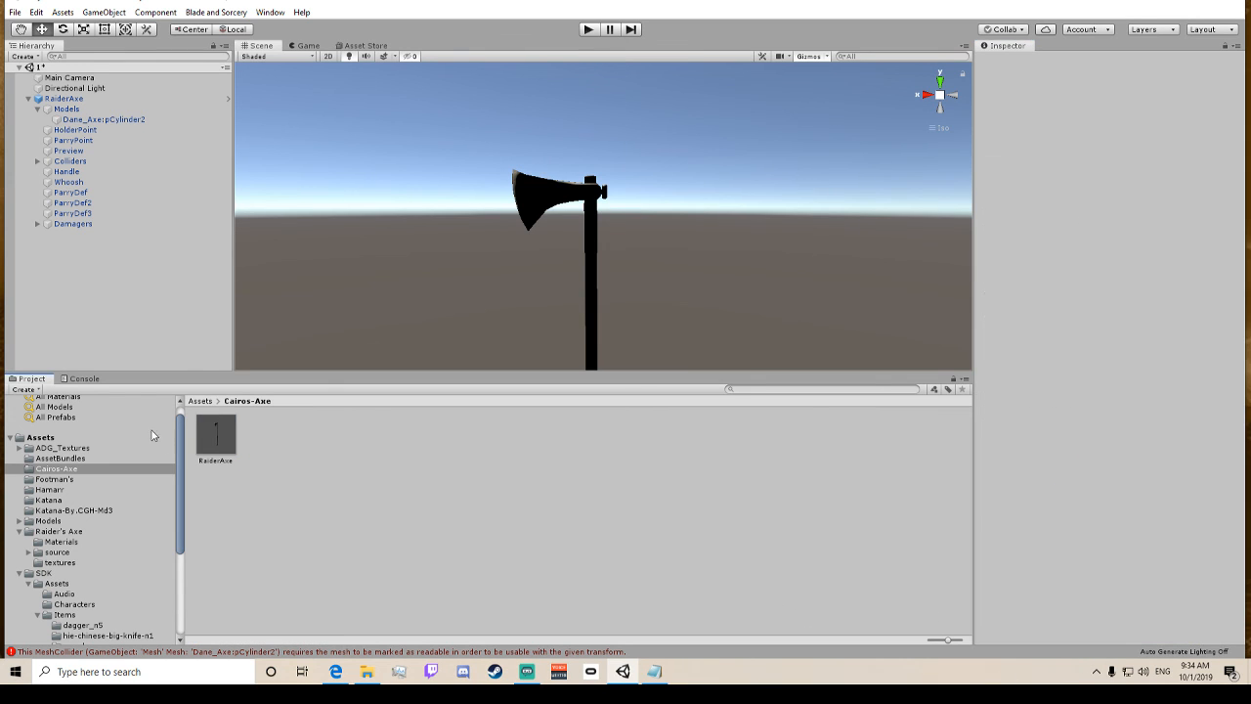
click(216, 419)
click(1085, 639)
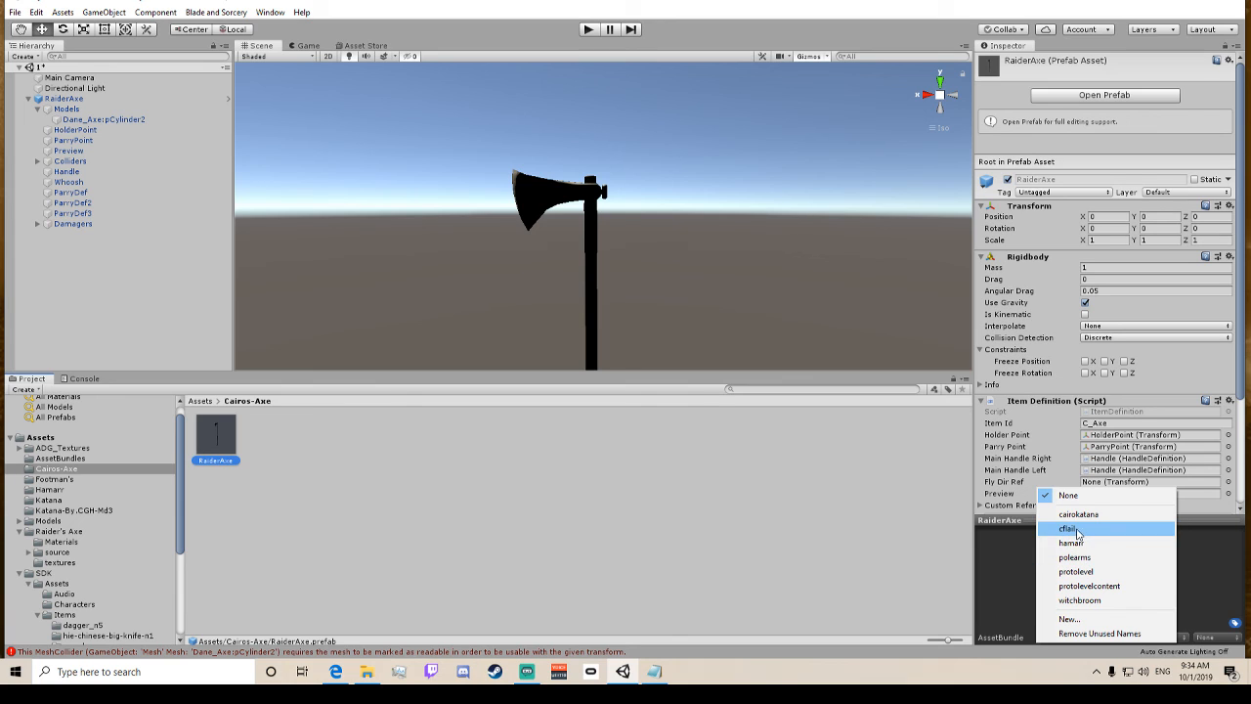
click(1070, 619)
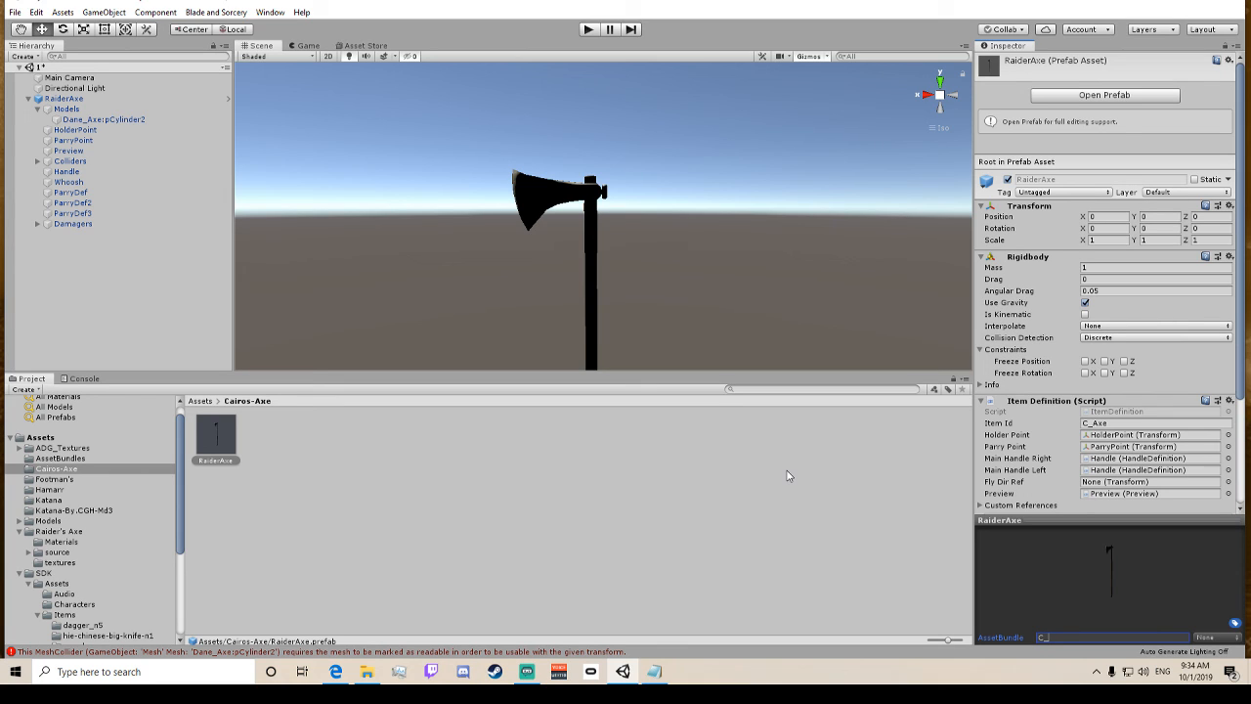
text(C_Axe)
key(Return)
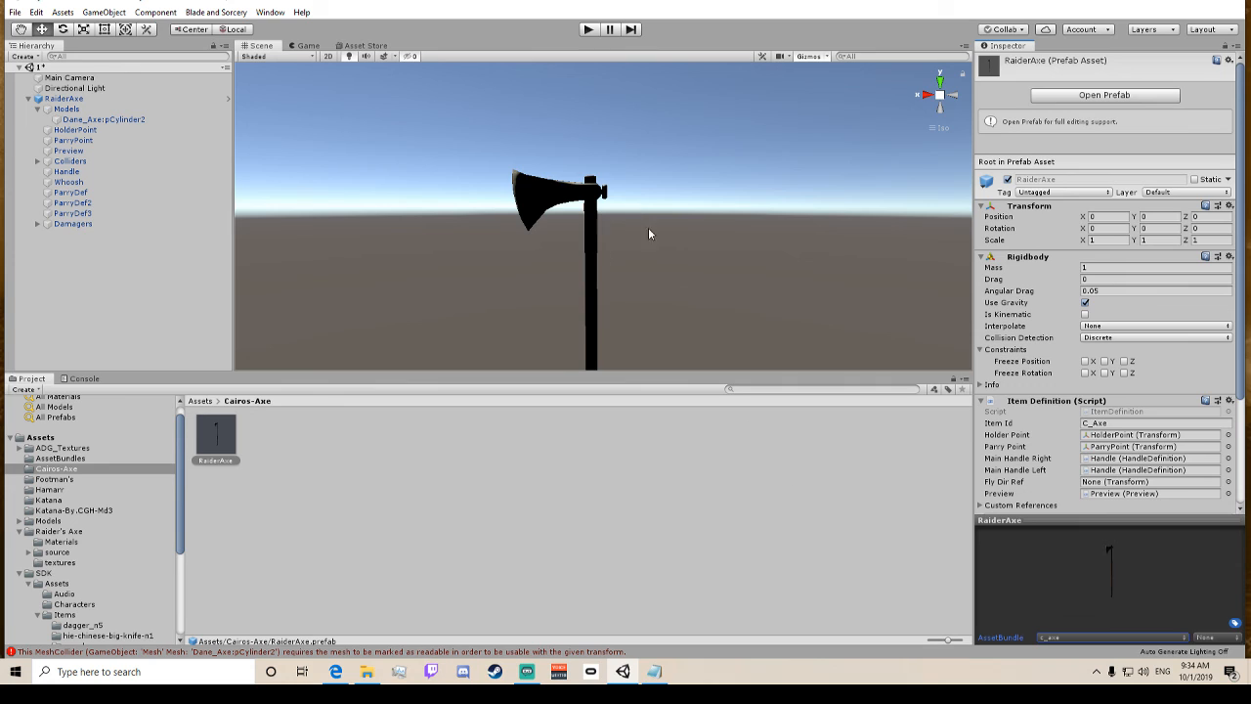
Build the c_axe asset bundle with the Blade and Sorcery Asset Bundle Builder, leaving the other bundles out.
alt+drag(648, 233, 642, 210)
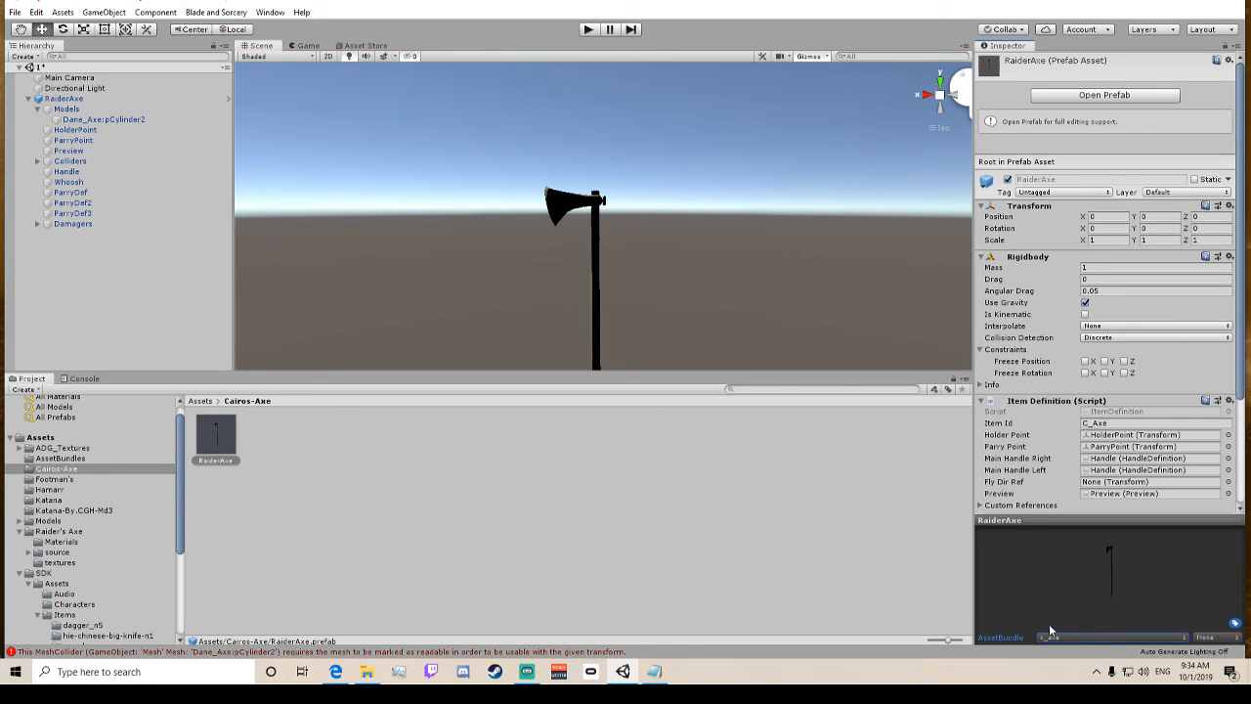
middle_drag(729, 200, 710, 83)
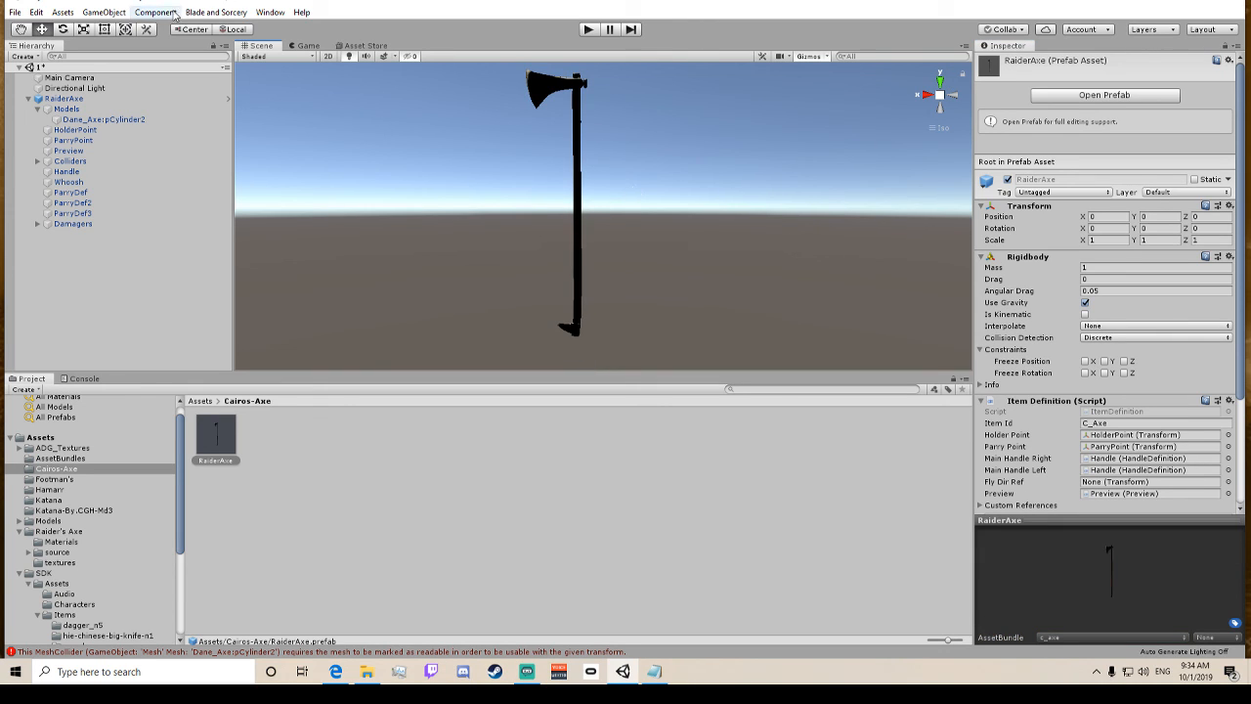
click(216, 12)
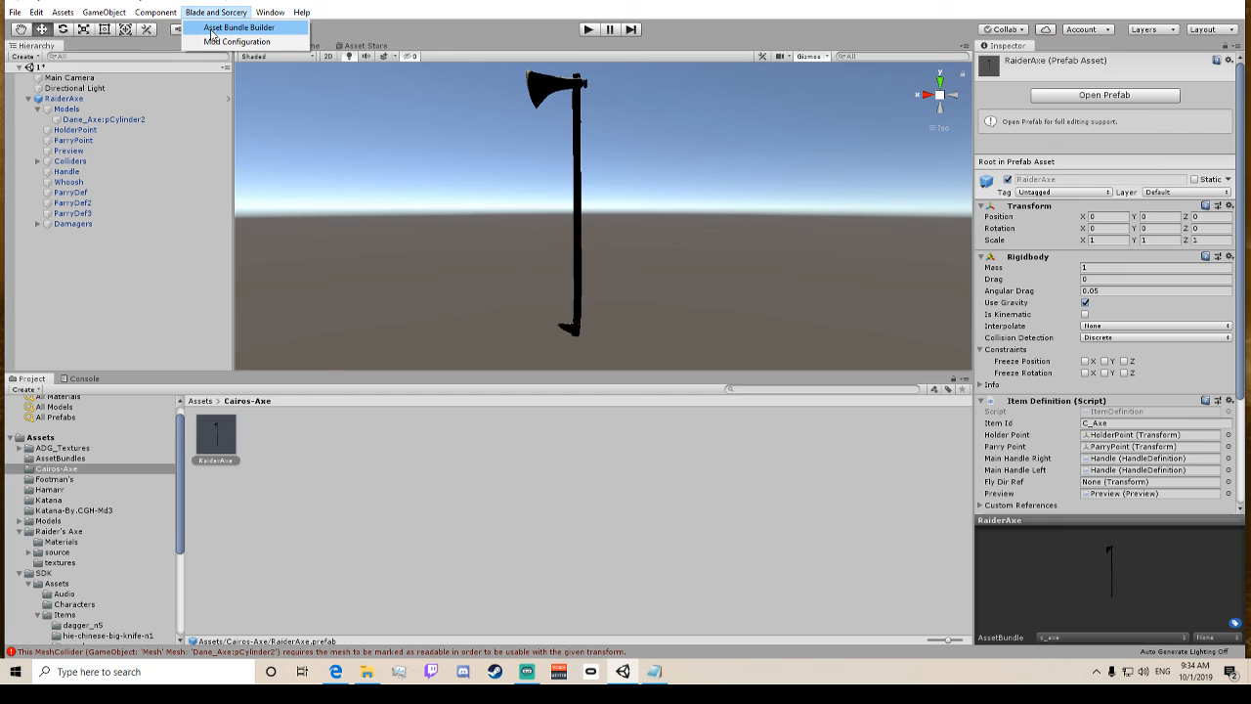
click(211, 27)
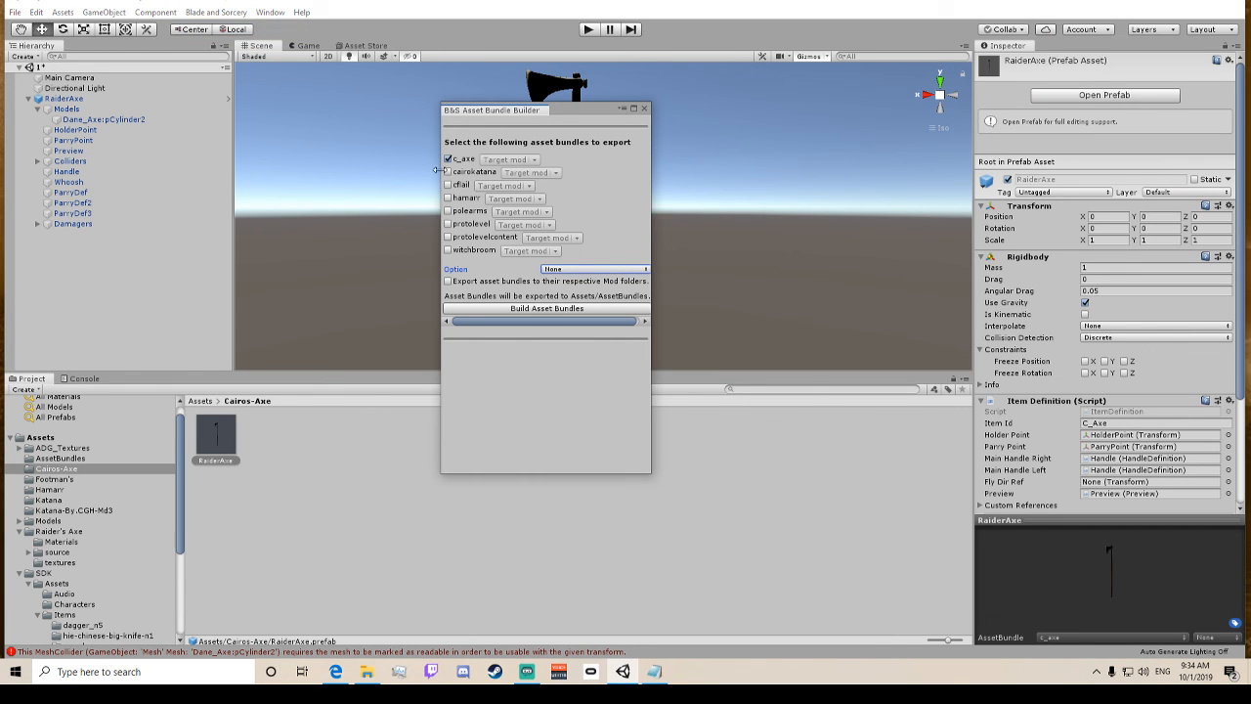
click(541, 309)
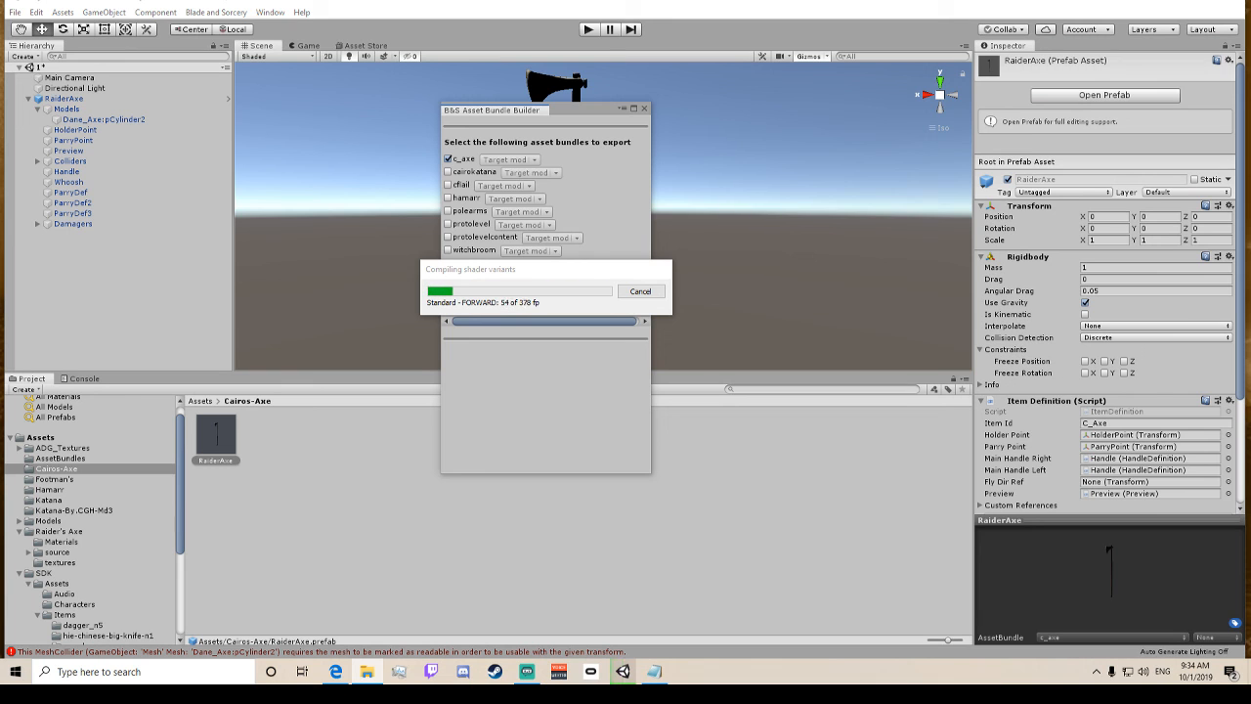
Switch to File Explorer, create a folder named Cairo's Dane Axe in StreamingAssets, and open it.
drag(828, 57, 674, 109)
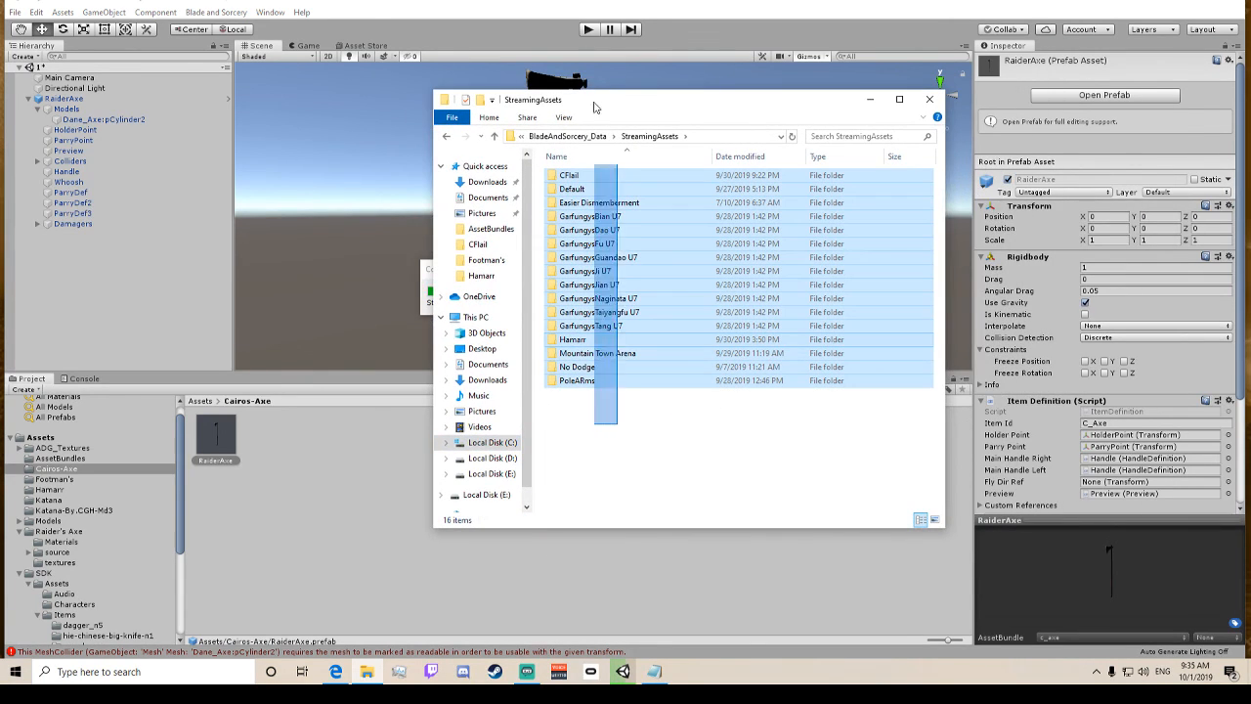
key(ctrl+a)
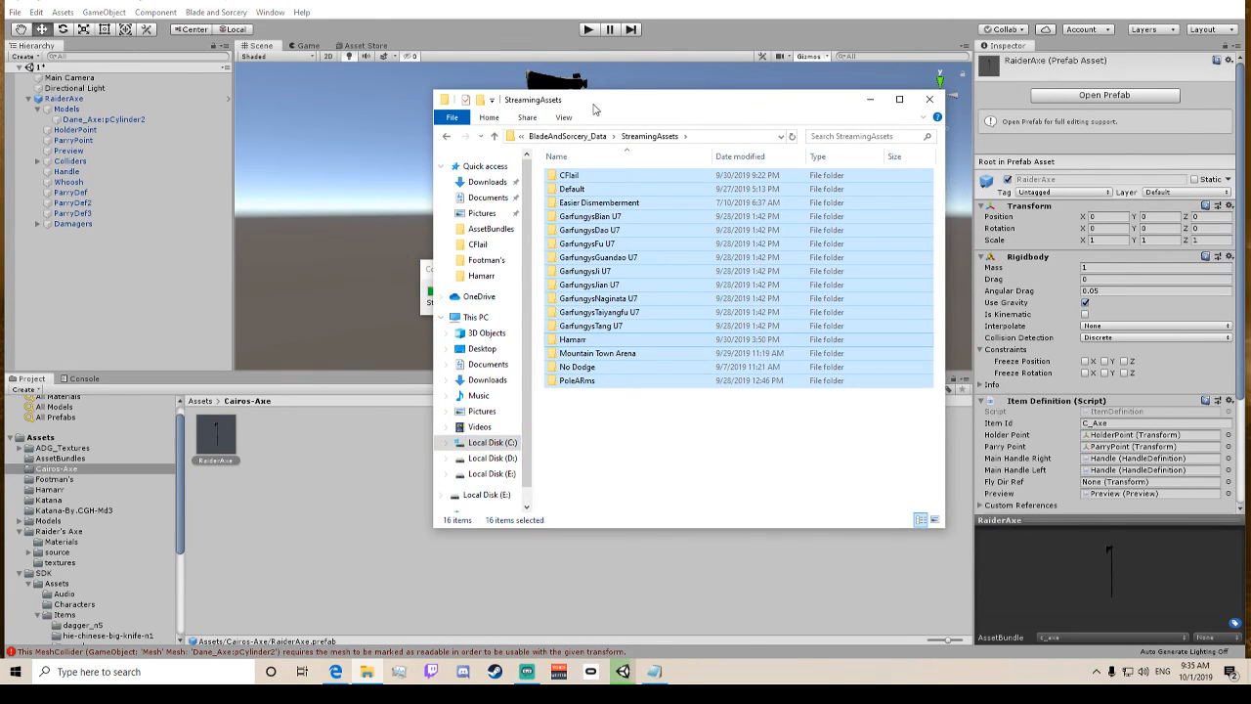
click(626, 460)
right_click(626, 447)
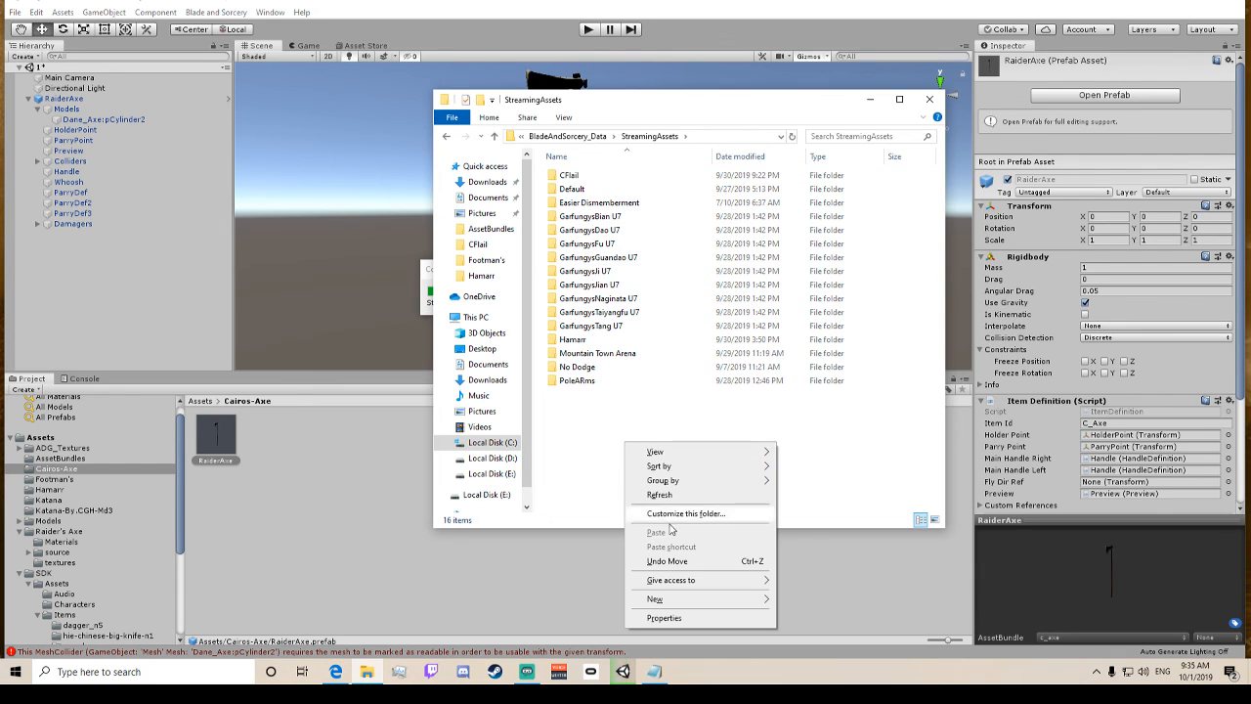
mouse_move(671, 600)
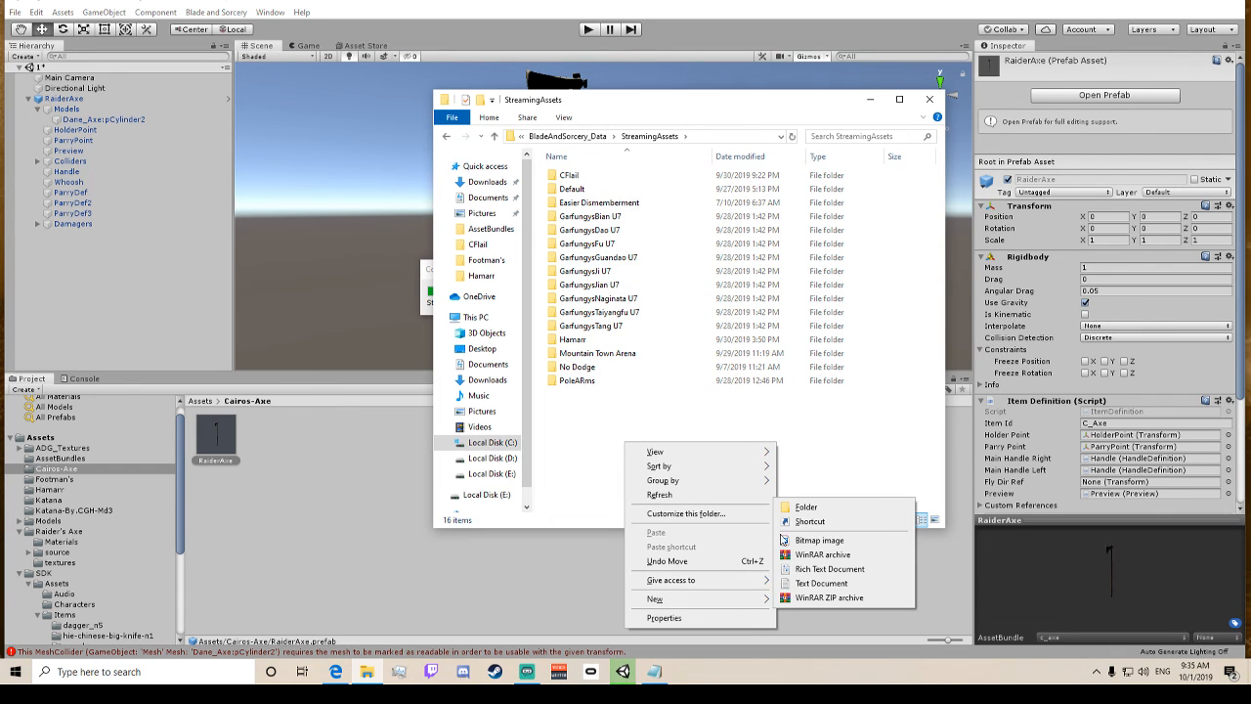
click(804, 508)
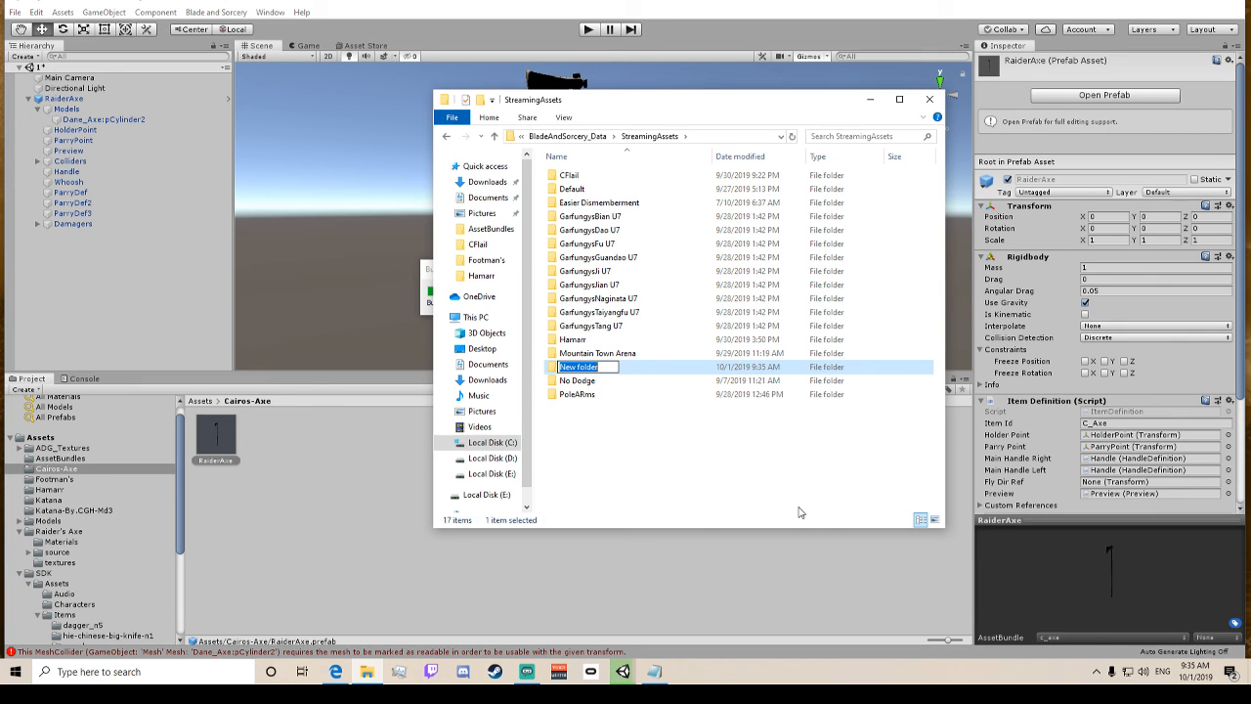
text(Cairo's)
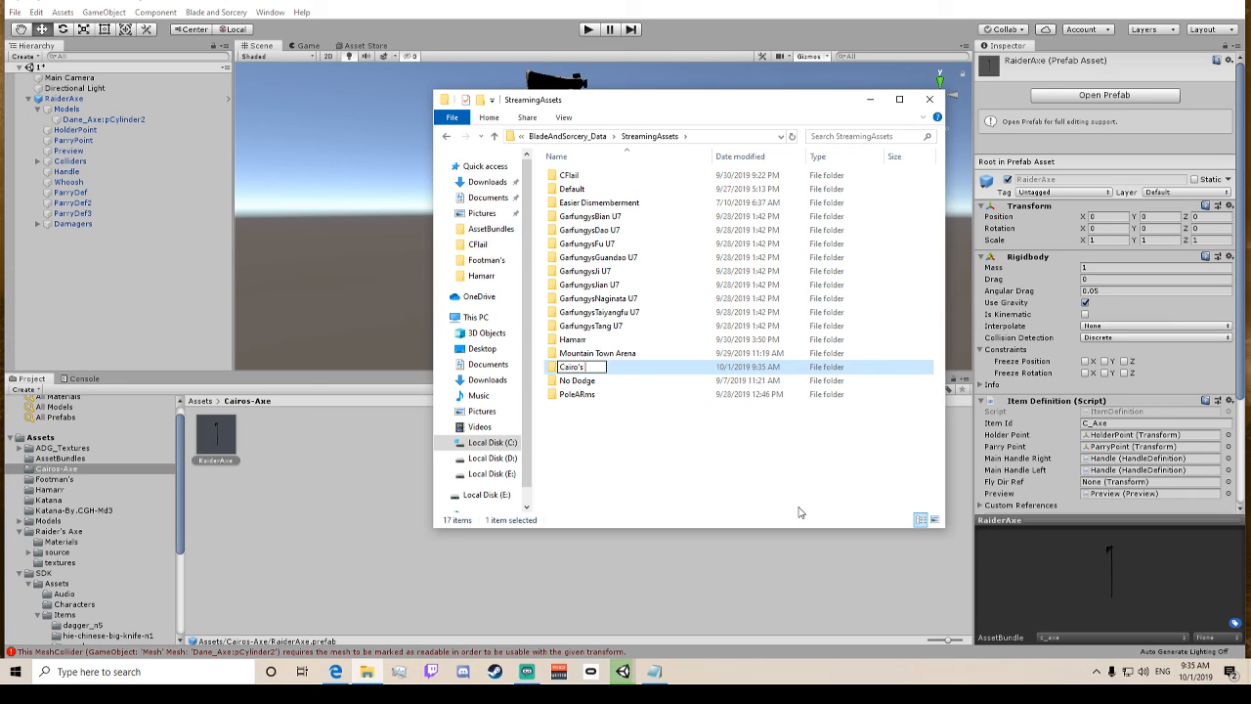
text( Dane)
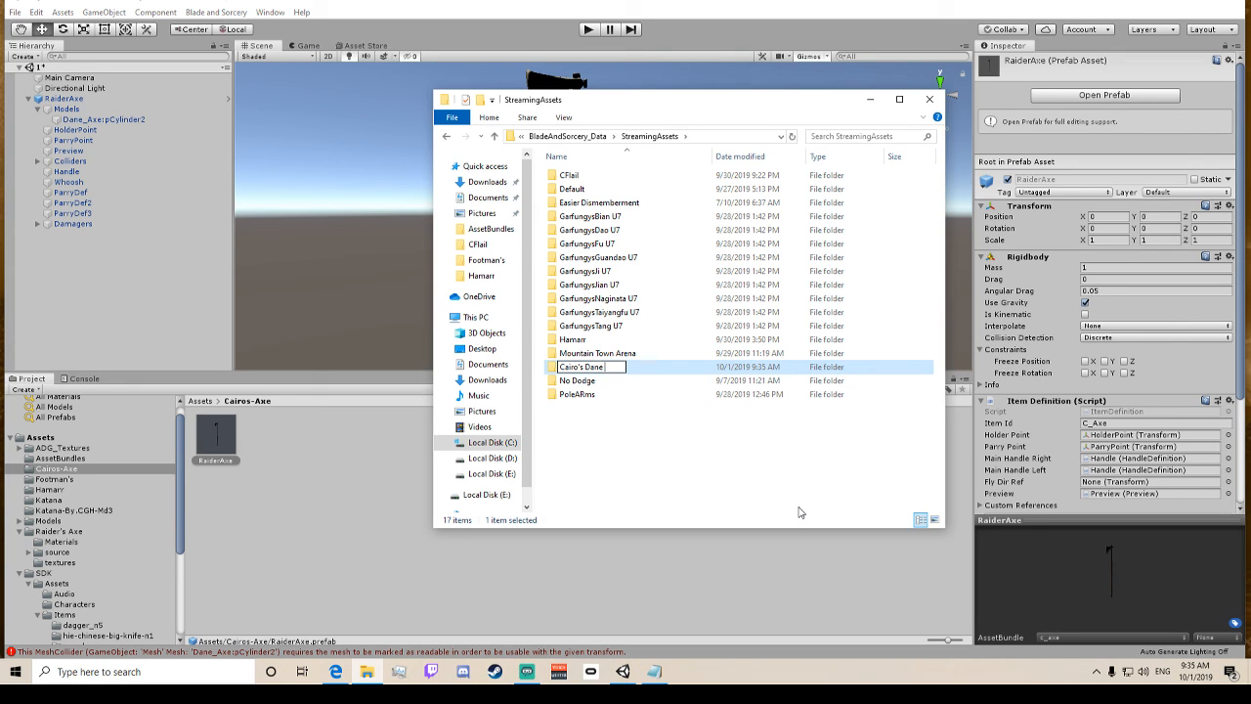
text( Axe)
key(Return)
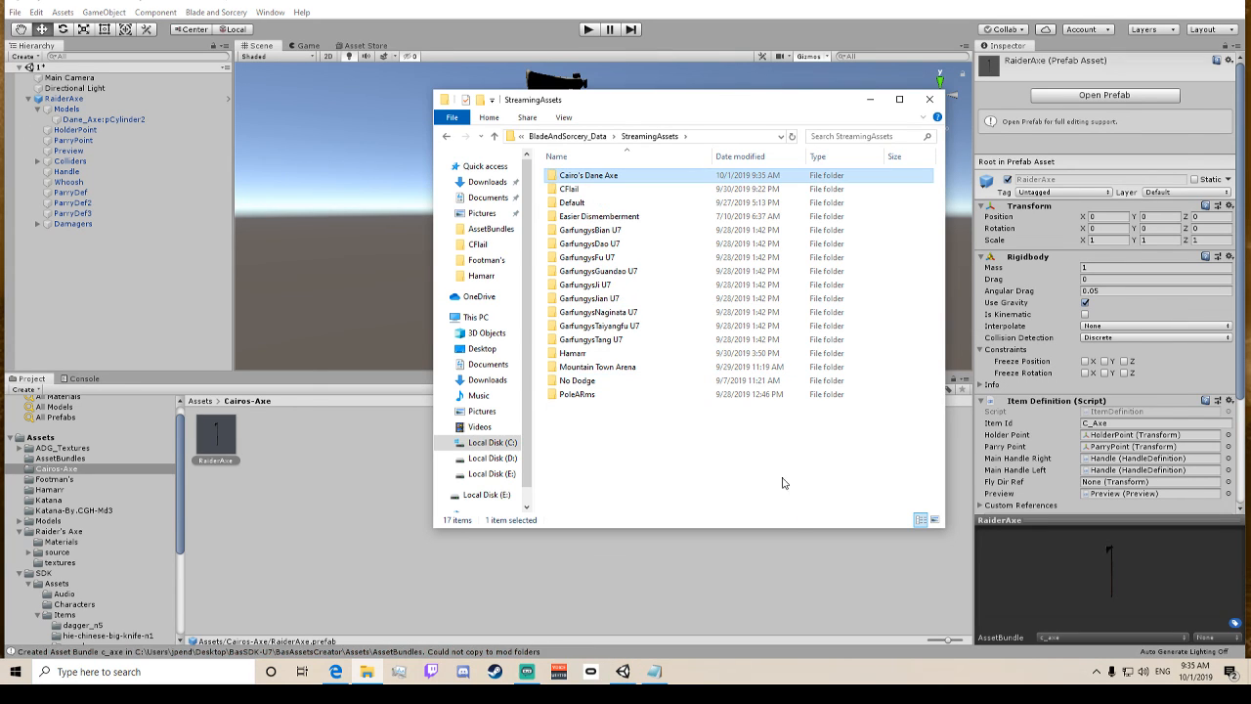
double_click(610, 179)
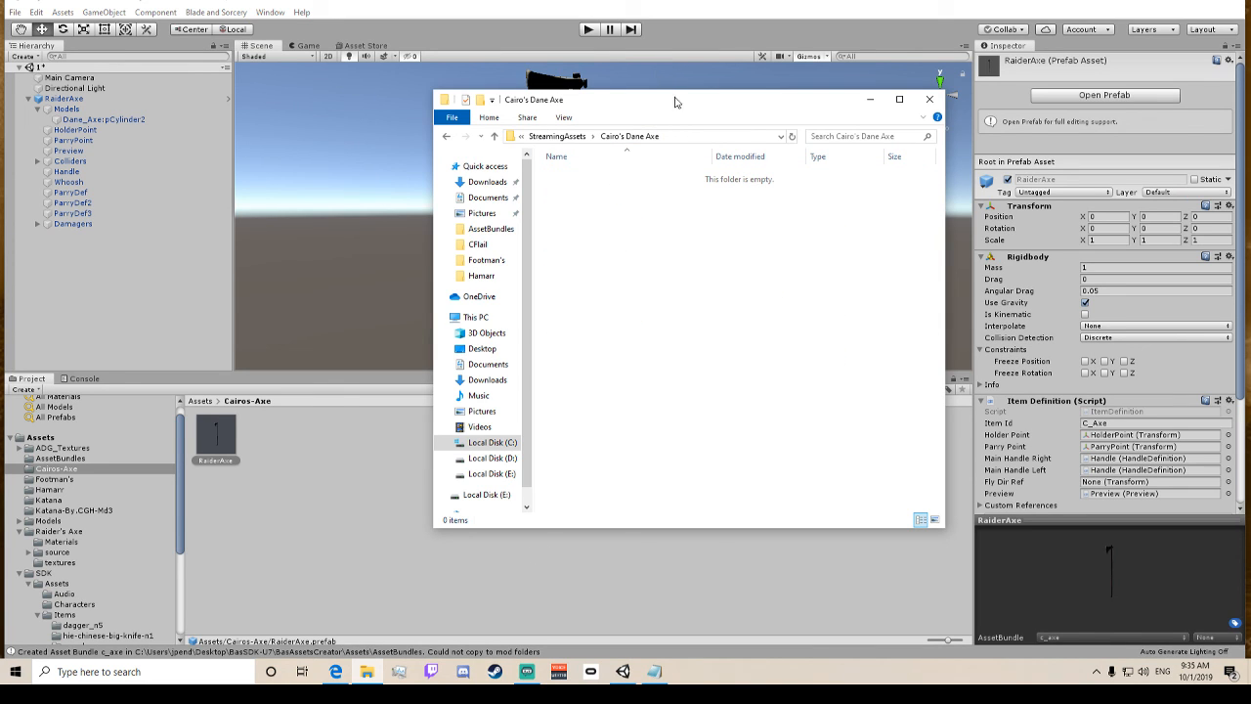
Copy the manifest file from the Hamarr mod folder into the Cairo's Dane Axe folder.
click(571, 137)
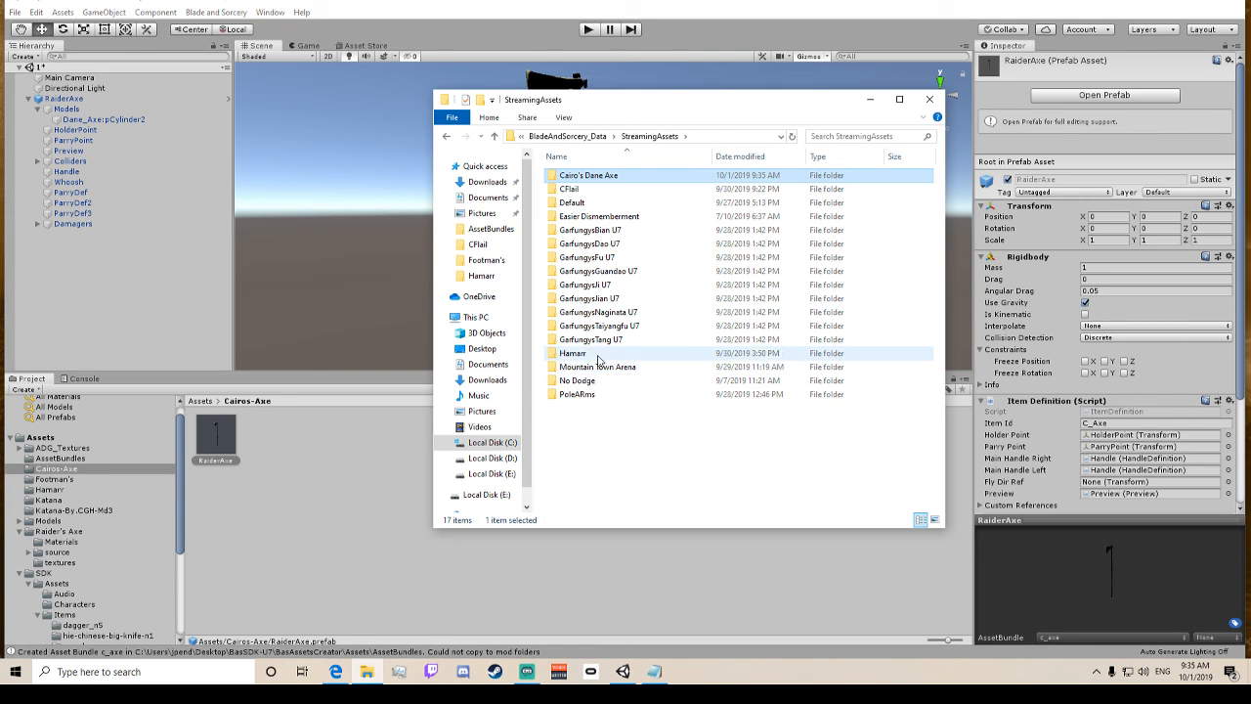
double_click(598, 358)
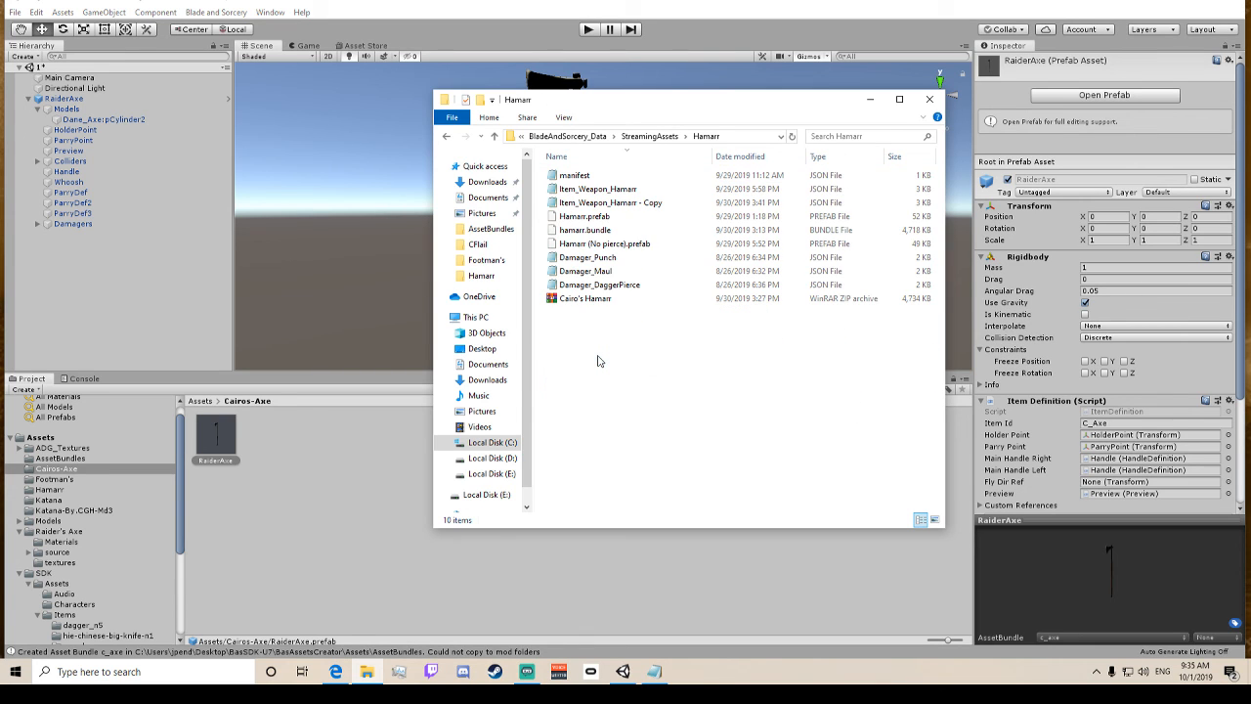
click(583, 180)
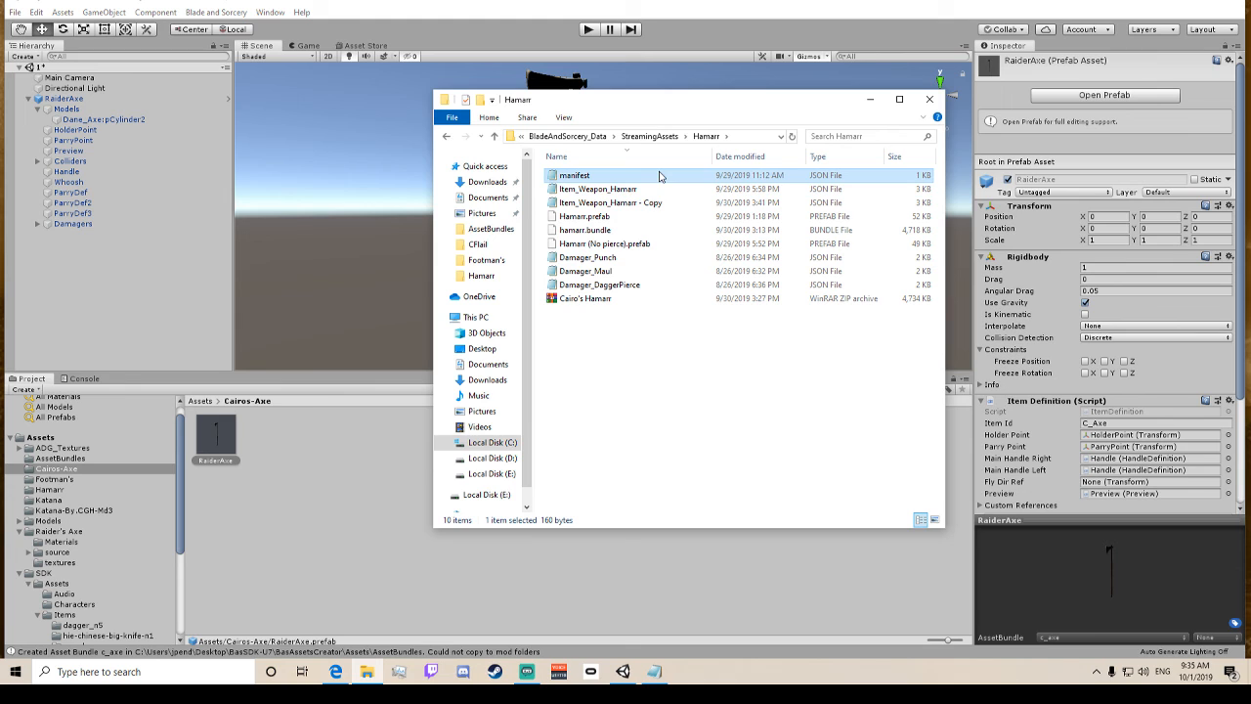
click(649, 135)
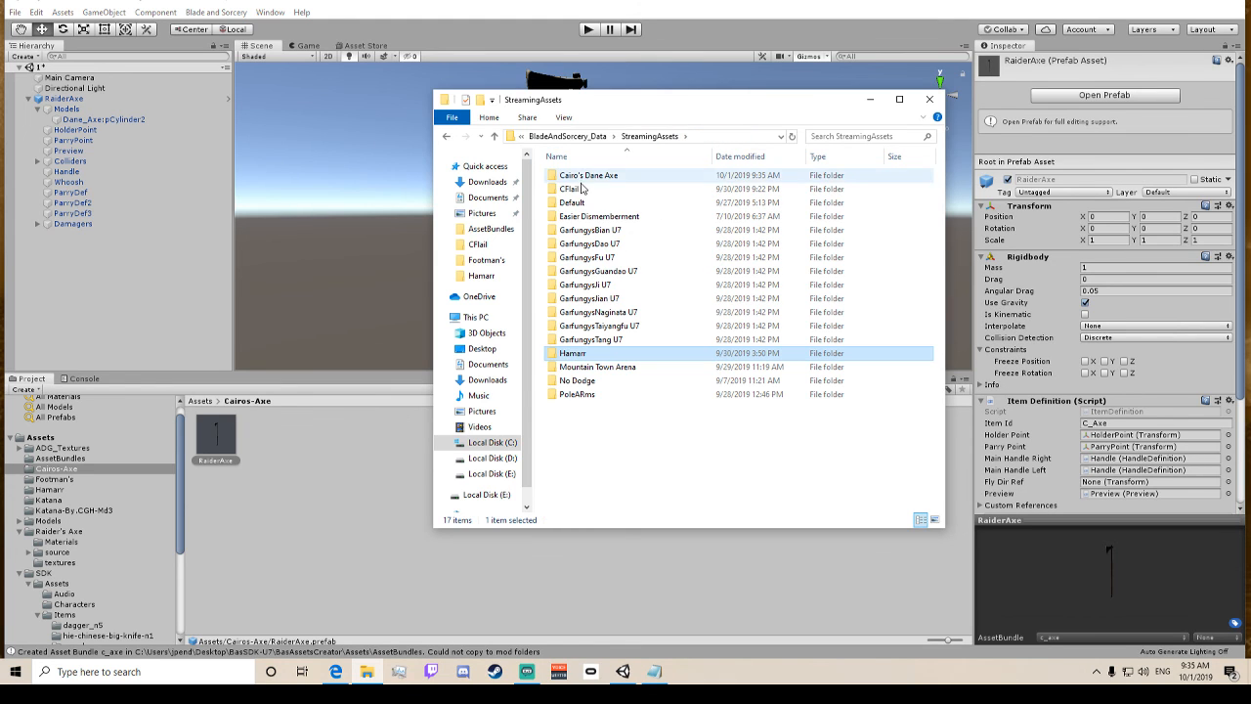
double_click(632, 177)
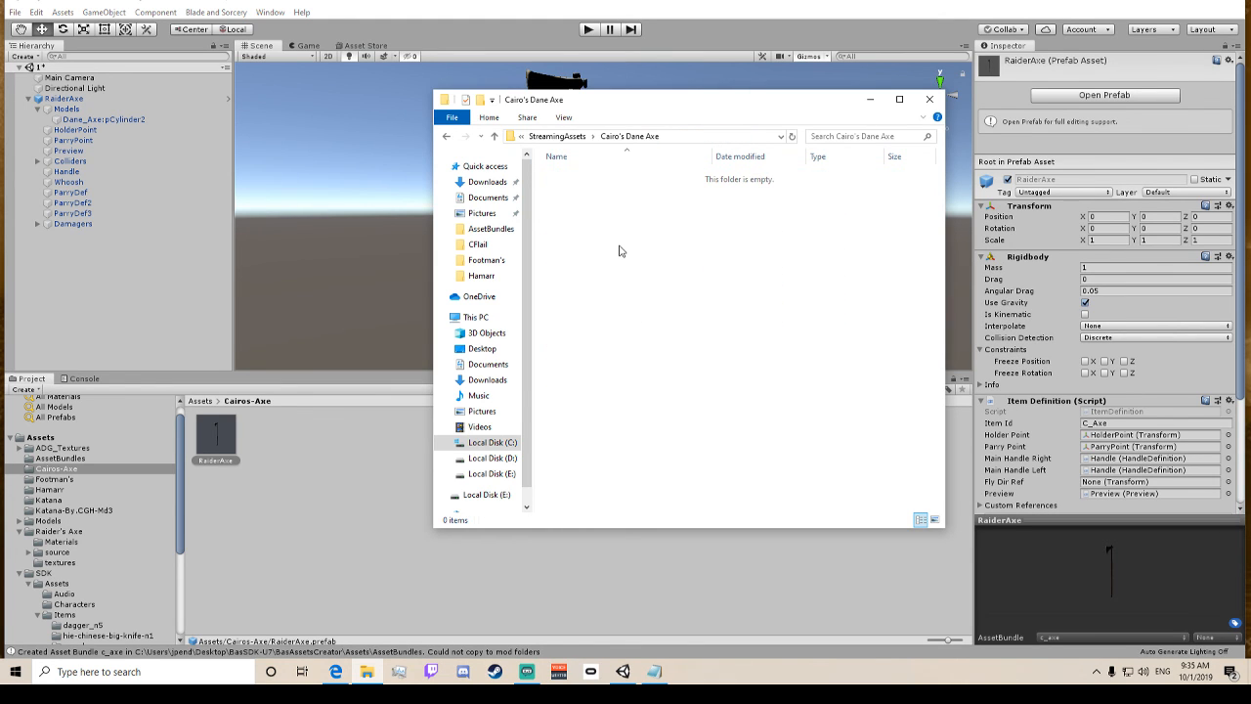
key(ctrl+v)
Change the mod name in the copied manifest to Cairo's Dane Axe, then save and close the file.
double_click(595, 178)
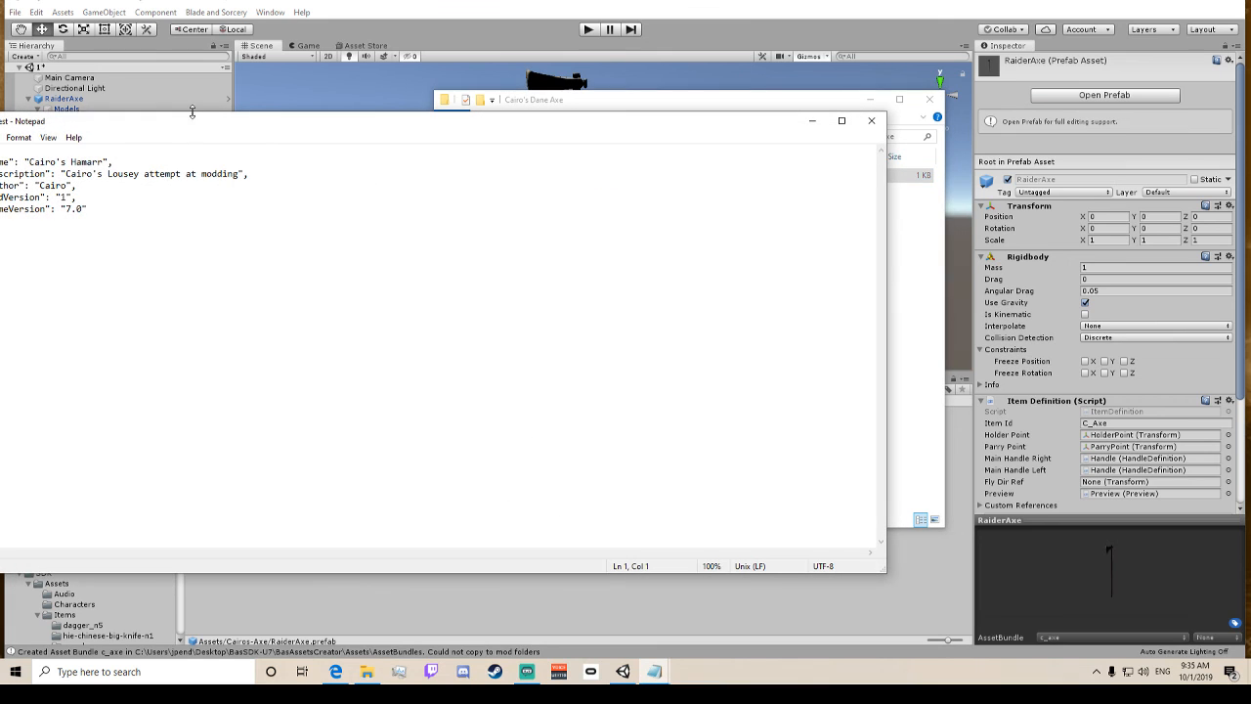
drag(191, 119, 401, 84)
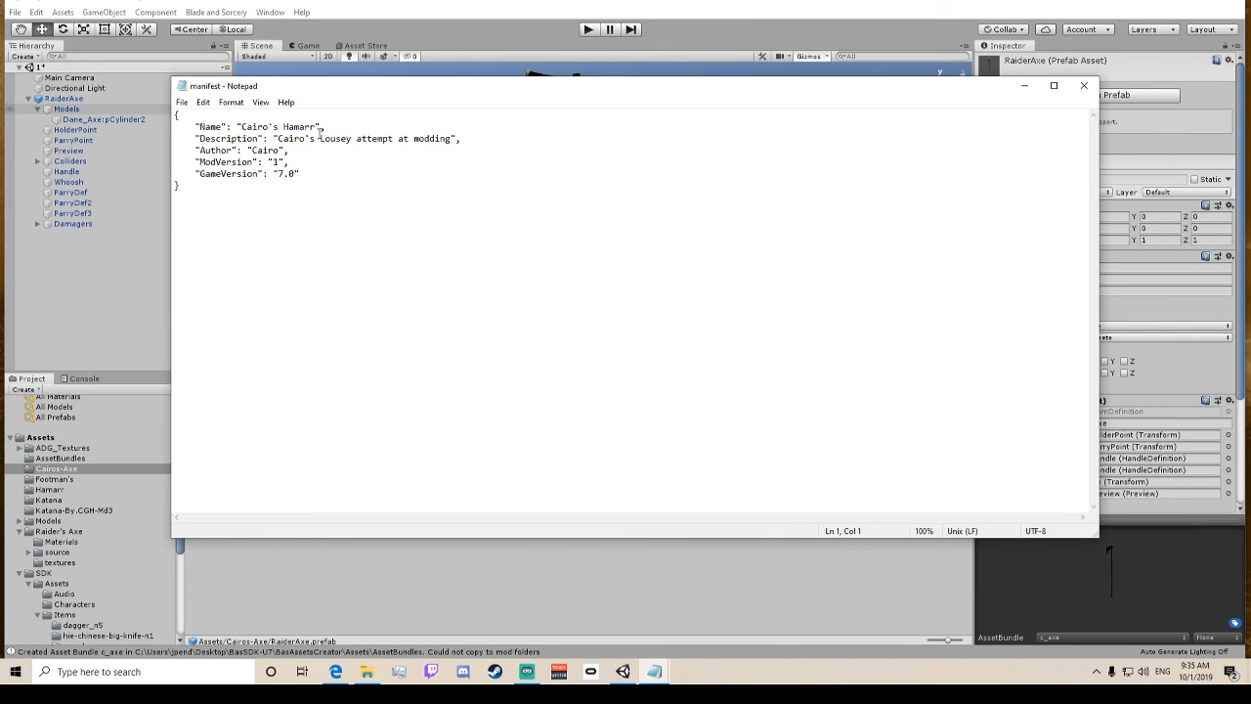
drag(316, 126, 285, 126)
text(Dane Axe)
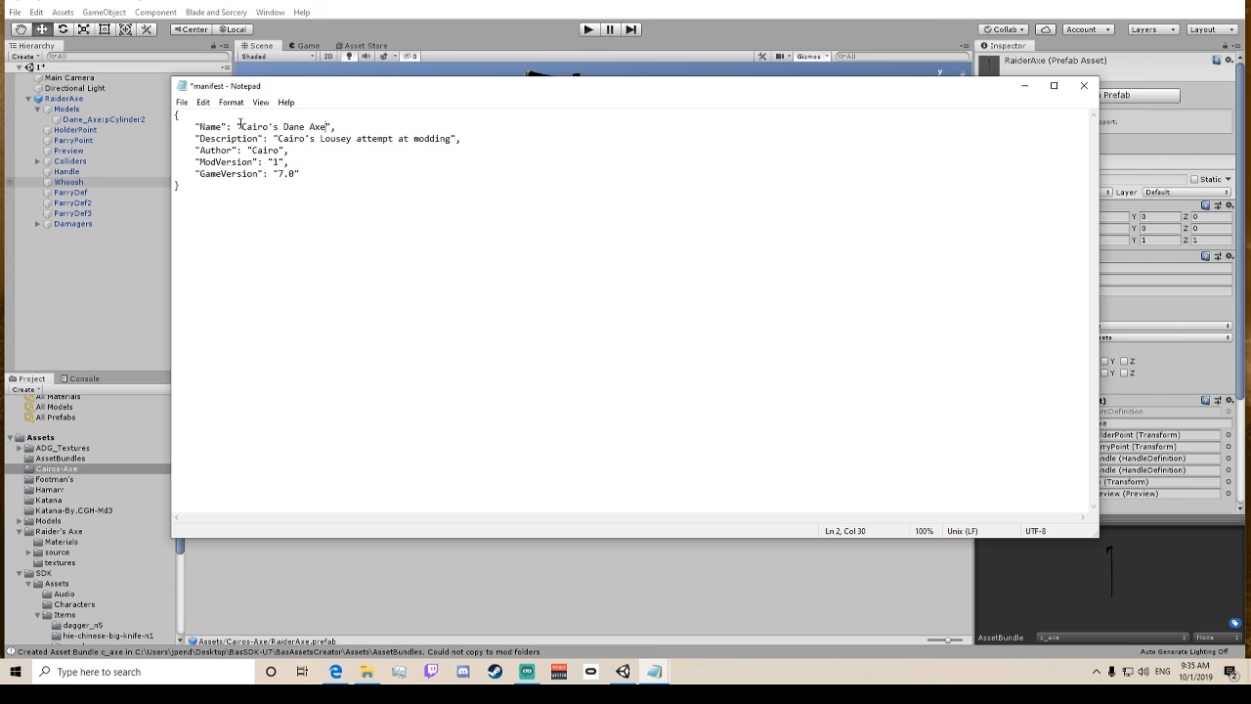
click(182, 101)
click(220, 163)
click(1083, 86)
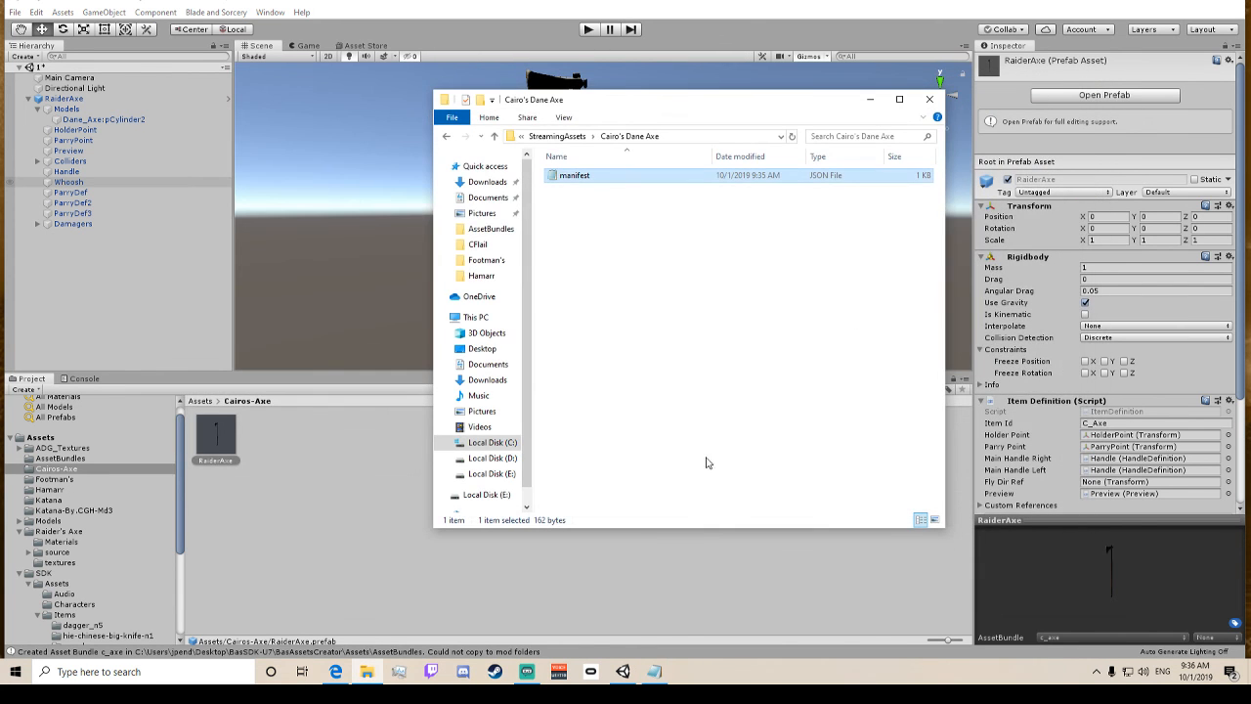
Copy Item_Weapon_AxeLongT3 from the Items folder inside Default into the Cairo's Dane Axe folder.
click(558, 137)
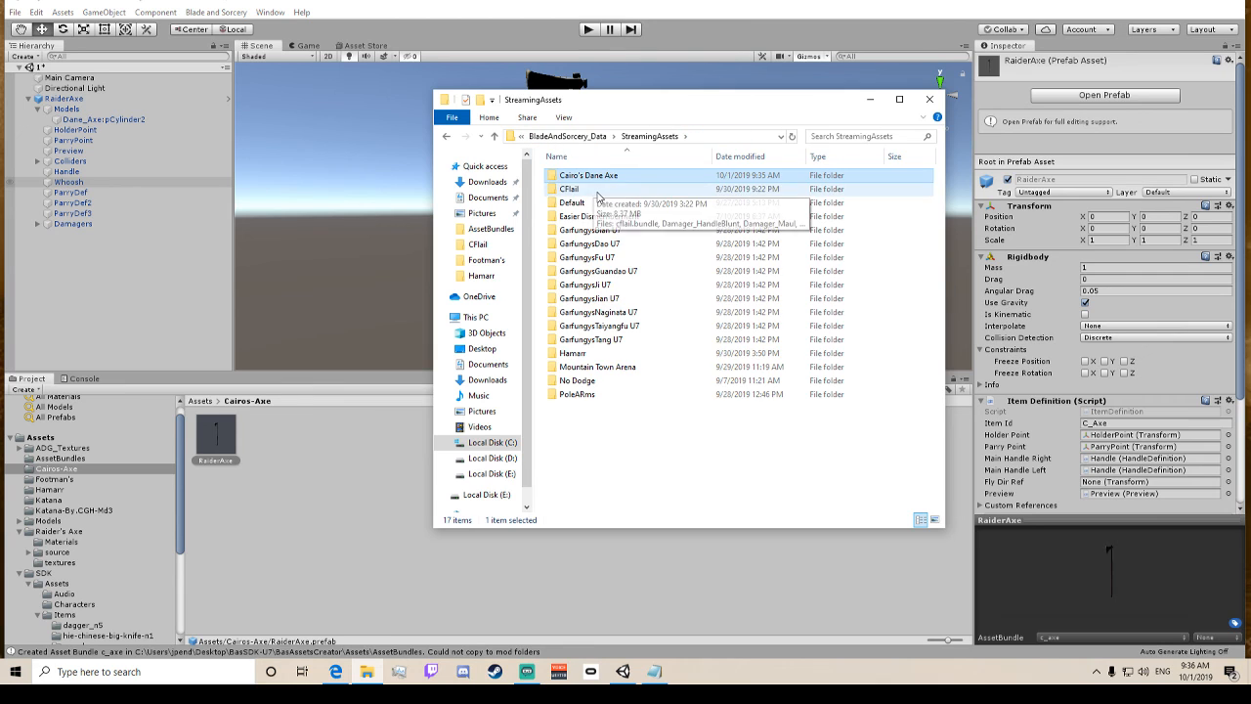
double_click(580, 200)
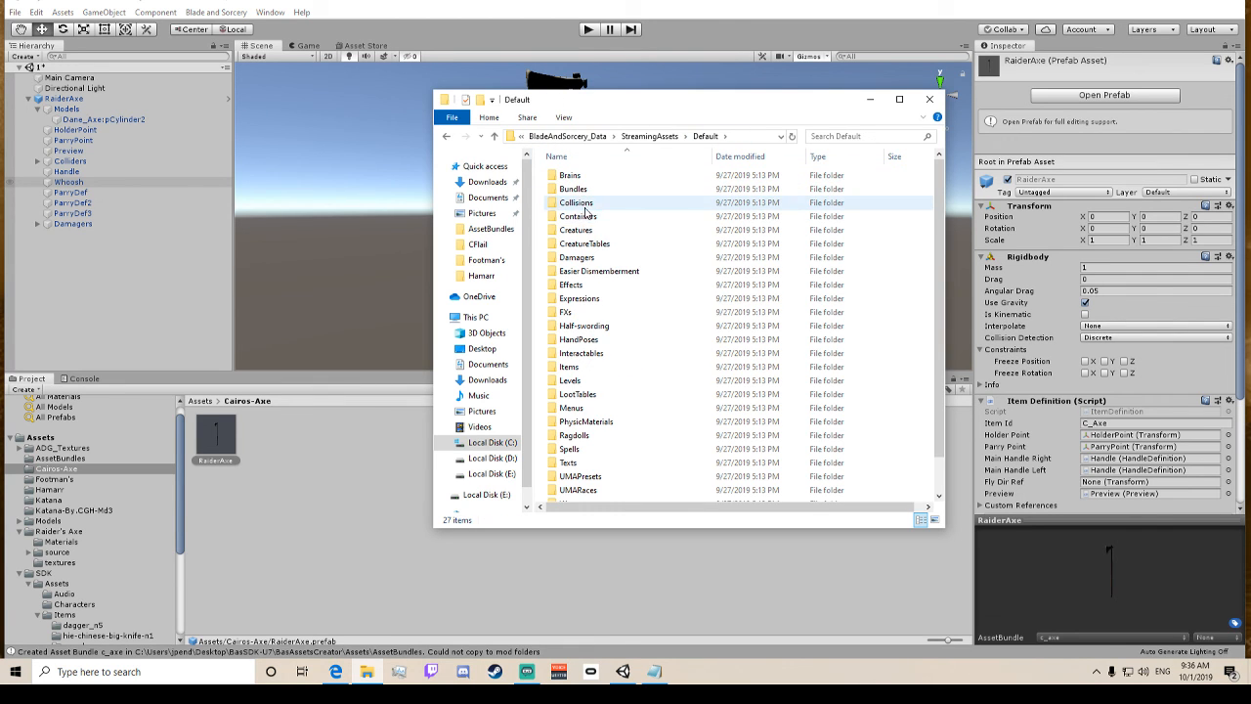
scroll(591, 244, down, 1)
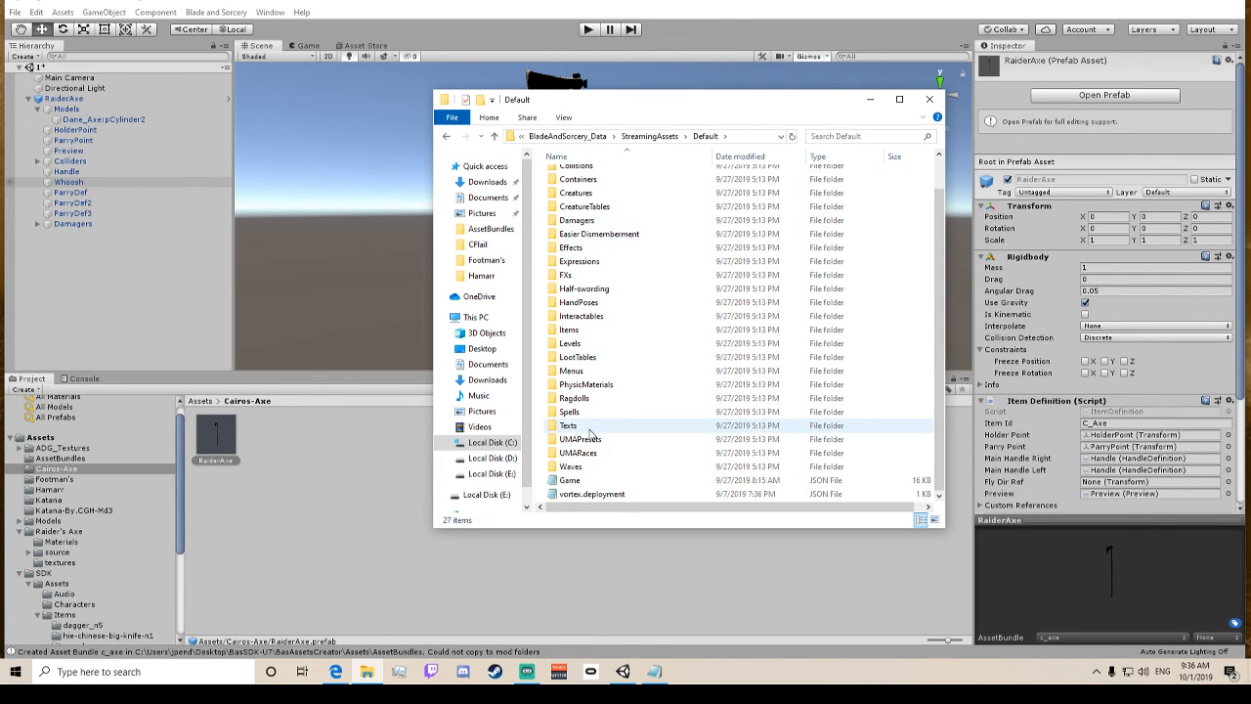
click(572, 332)
double_click(571, 332)
scroll(587, 335, down, 20)
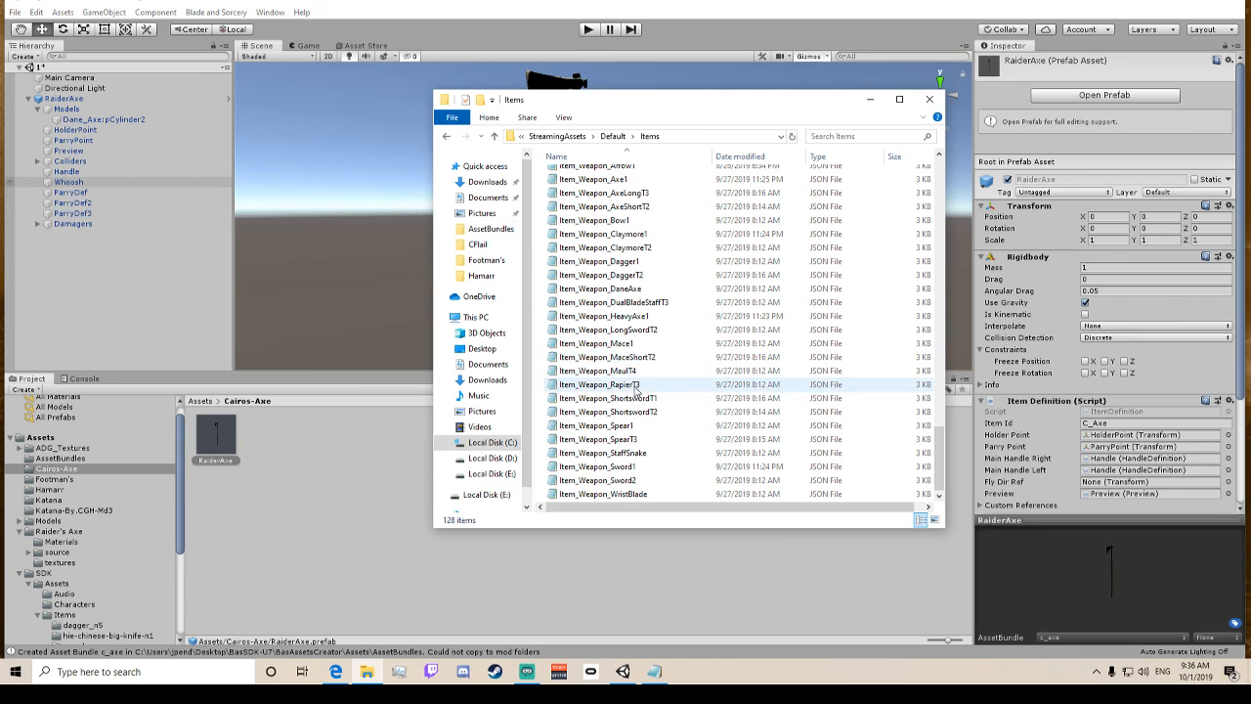
scroll(615, 294, up, 4)
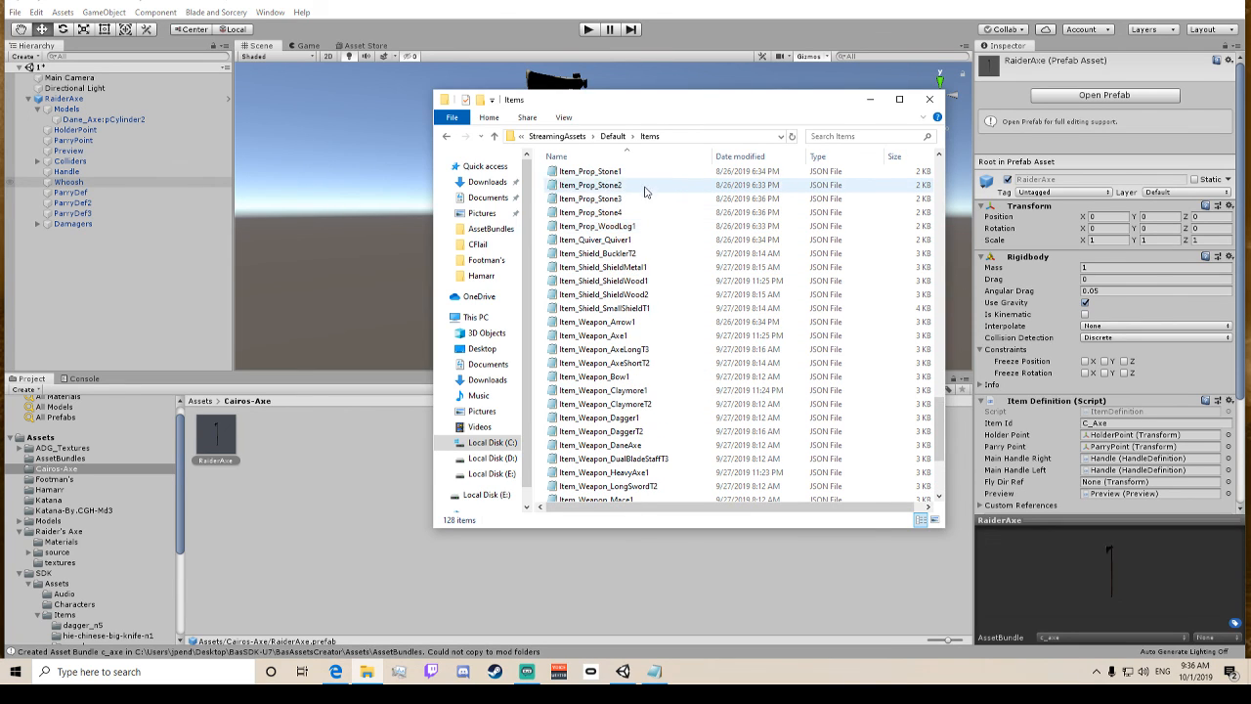
click(640, 350)
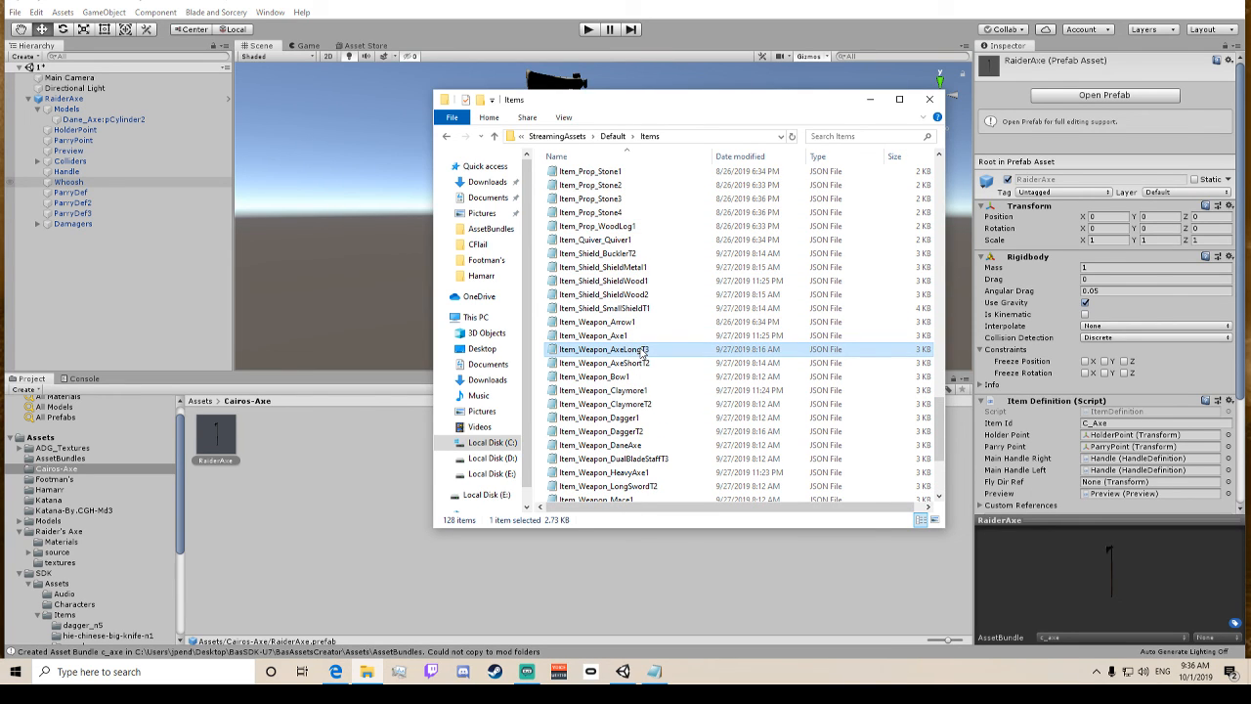
right_click(642, 352)
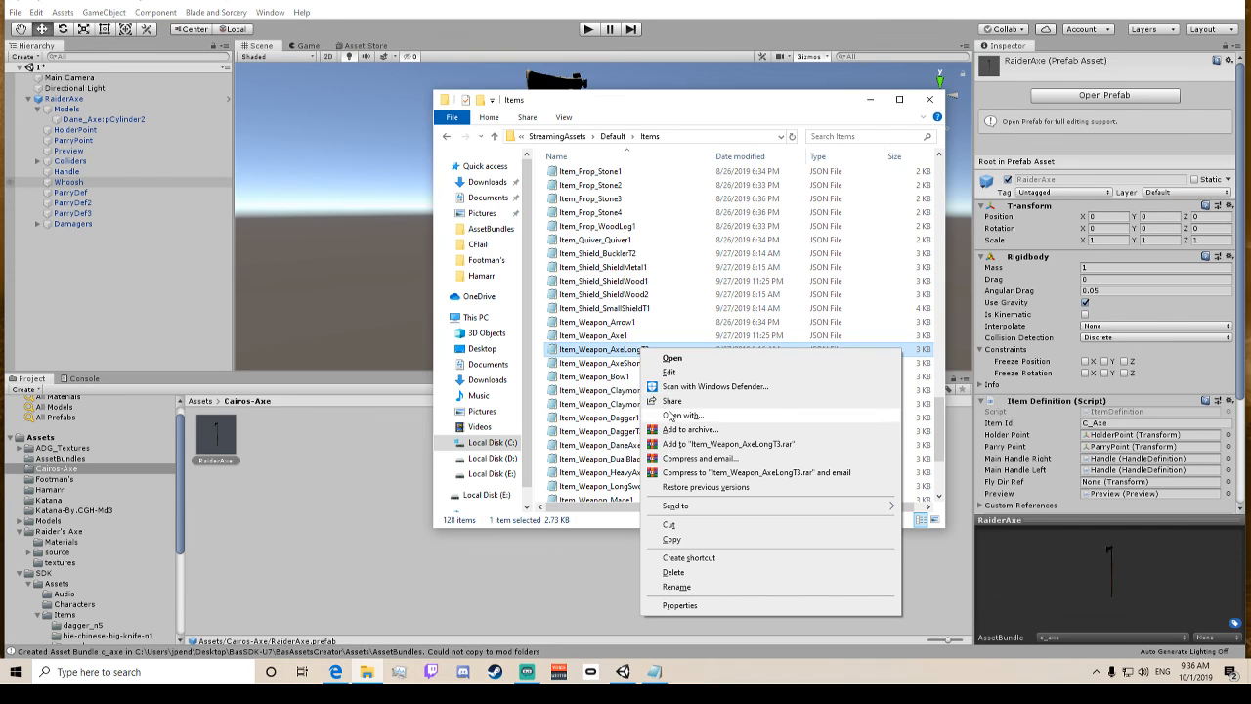
click(684, 524)
click(613, 136)
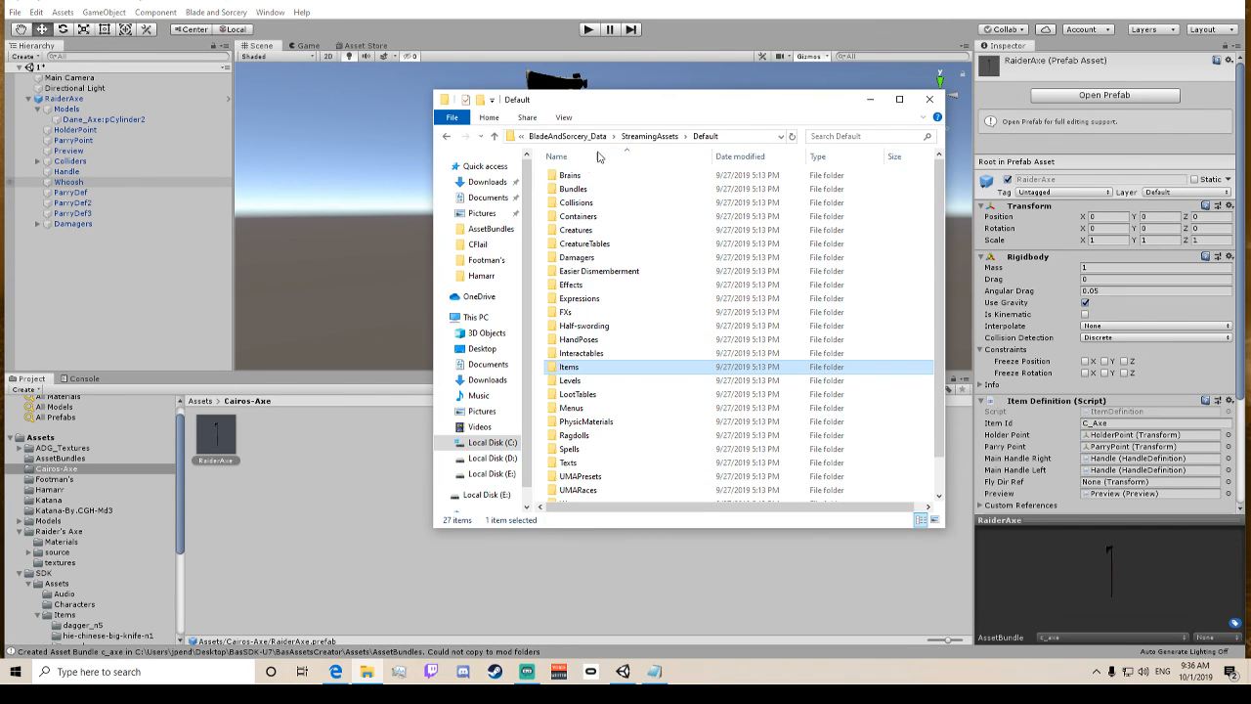
click(631, 136)
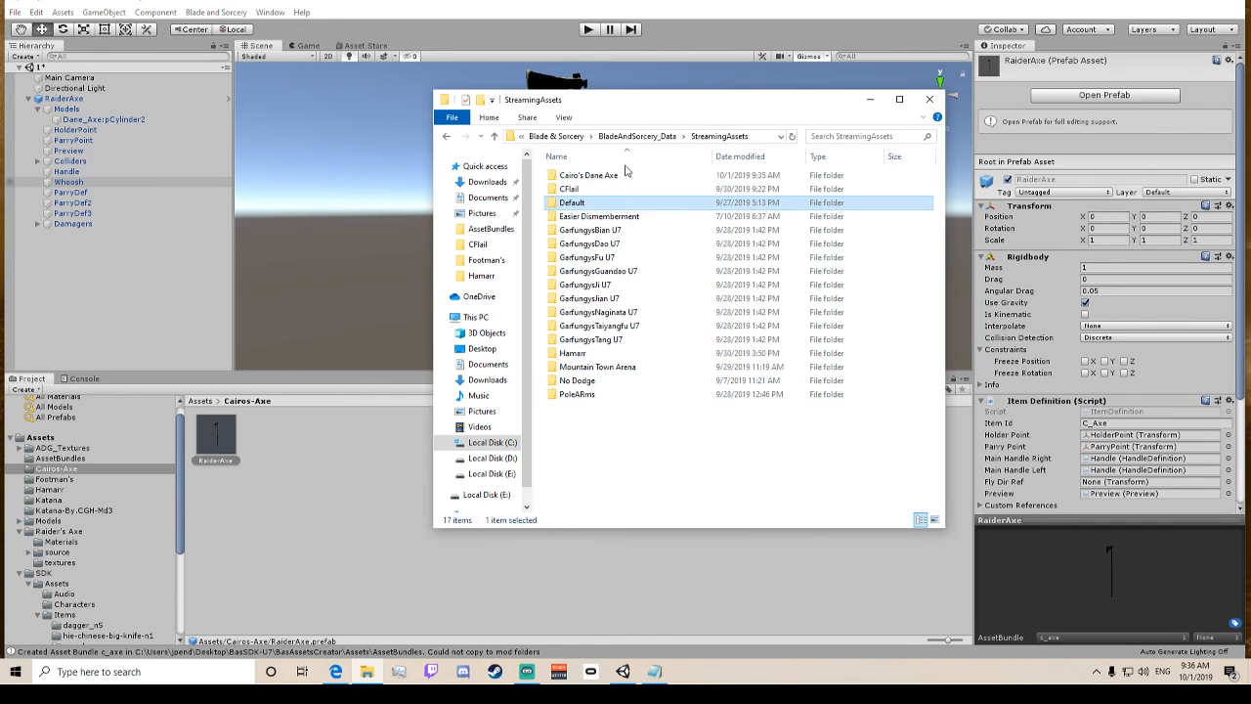
double_click(580, 181)
key(ctrl+v)
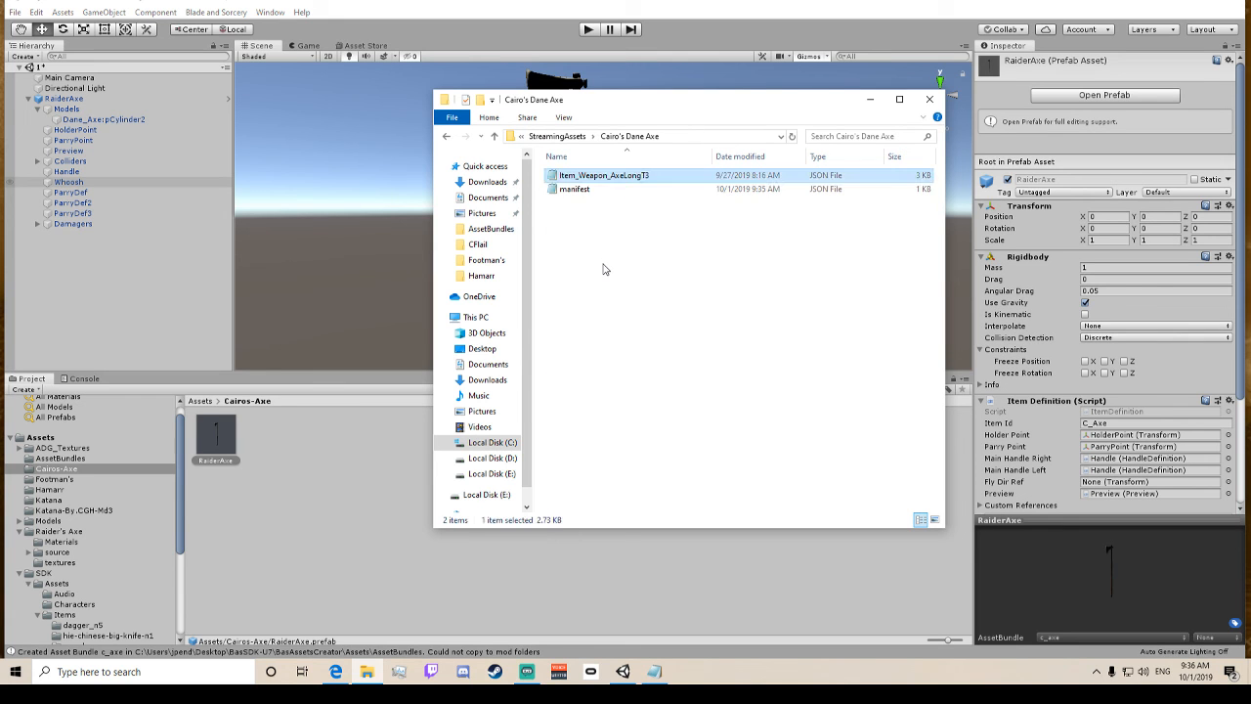
Rename the copied Item_Weapon_AxeLongT3 file as Item_Weapon_RaiderAxe.
double_click(612, 177)
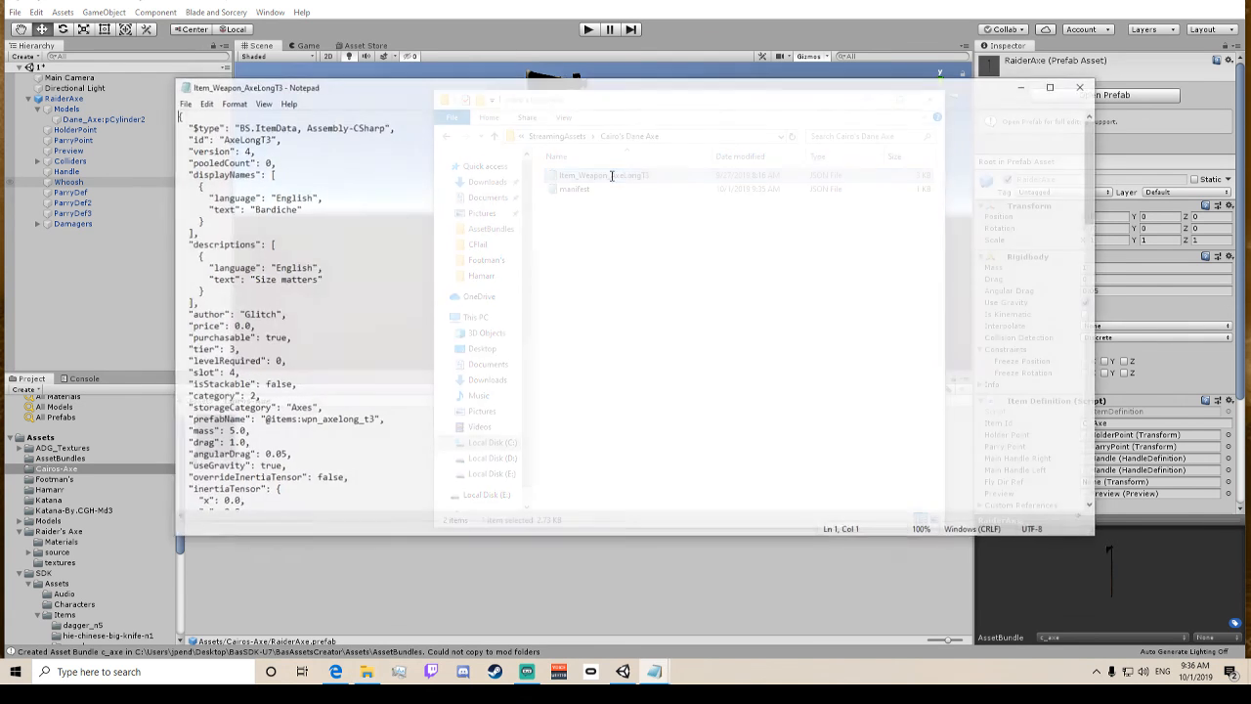
click(1093, 88)
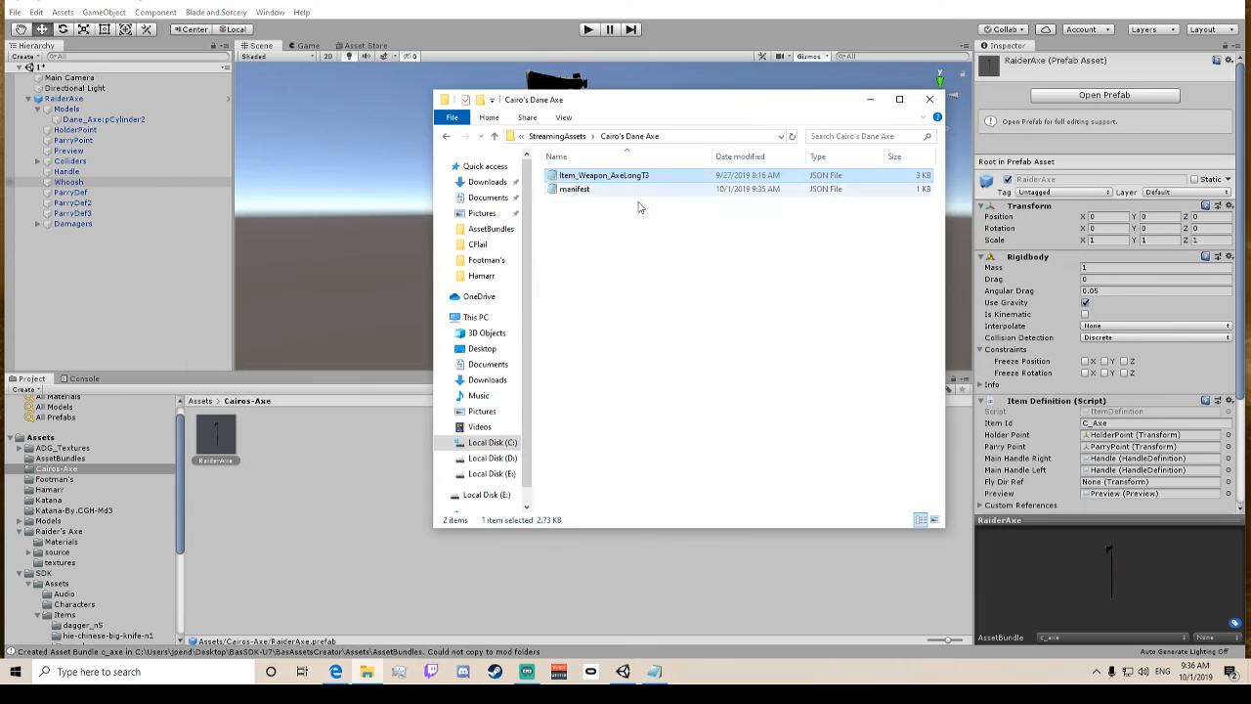
click(606, 176)
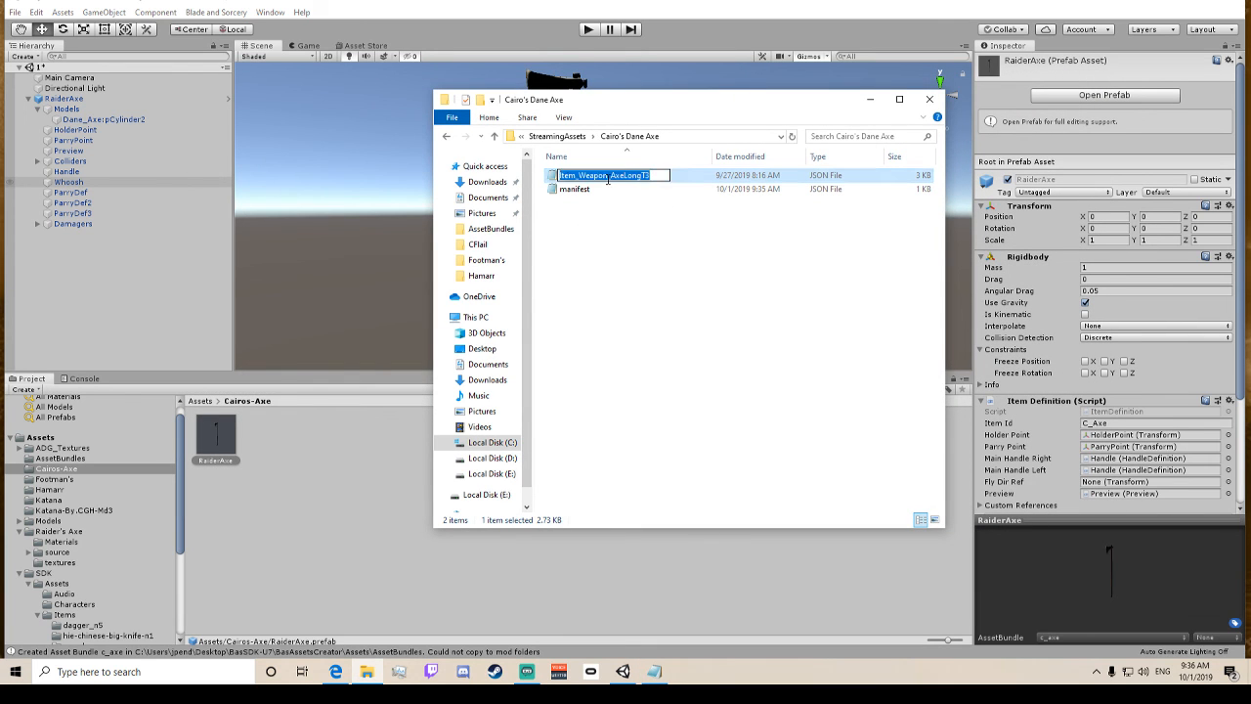
key(End)
key(BackSpace)
key(BackSpace)
key(BackSpace)
key(BackSpace)
key(BackSpace)
key(BackSpace)
key(BackSpace)
key(BackSpace)
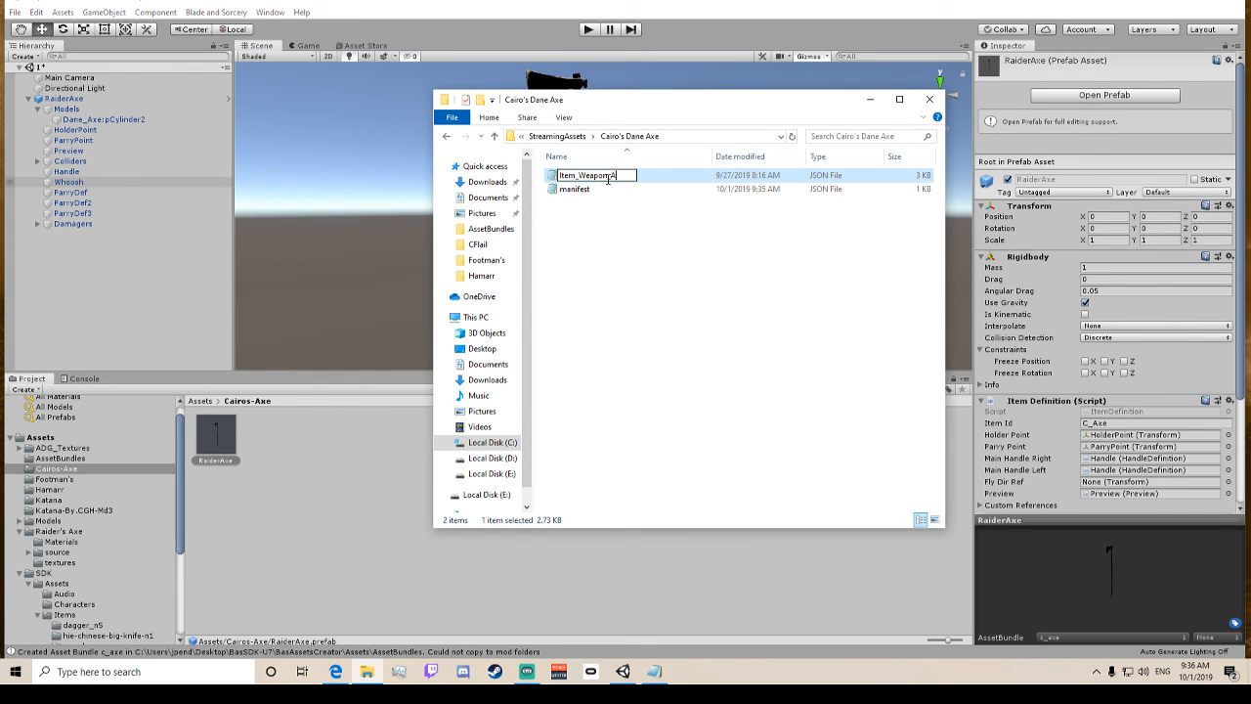
key(BackSpace)
text(RaiderAxe)
key(Return)
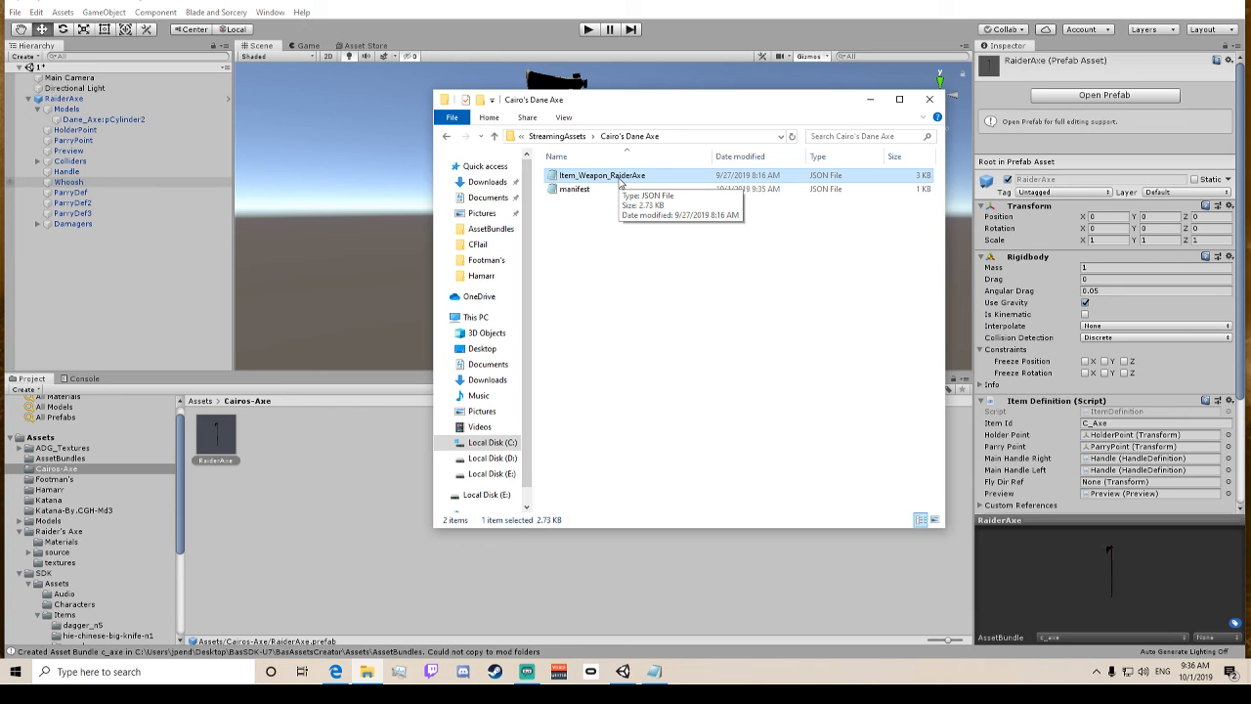
Open Item_Weapon_RaiderAxe in Notepad and set its English display name text to Raider's Axe.
double_click(618, 177)
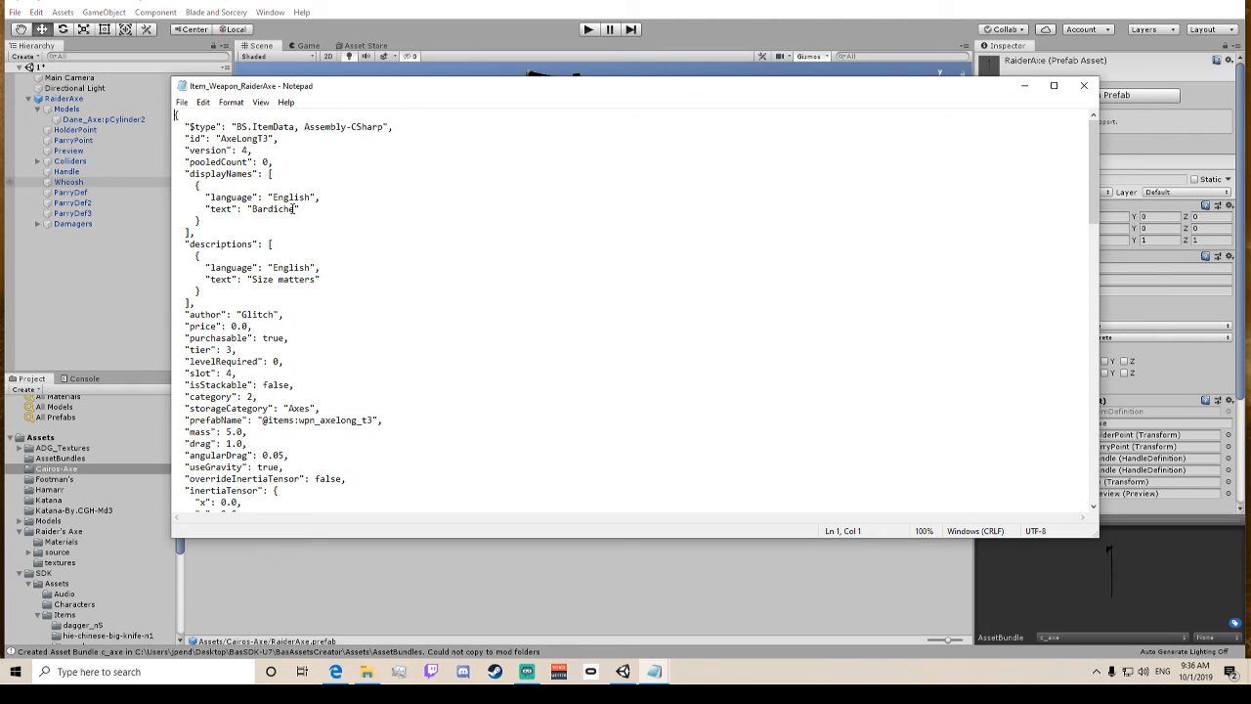
drag(295, 209, 263, 211)
drag(258, 213, 246, 214)
key(End)
key(BackSpace)
key(BackSpace)
key(BackSpace)
key(BackSpace)
key(BackSpace)
key(BackSpace)
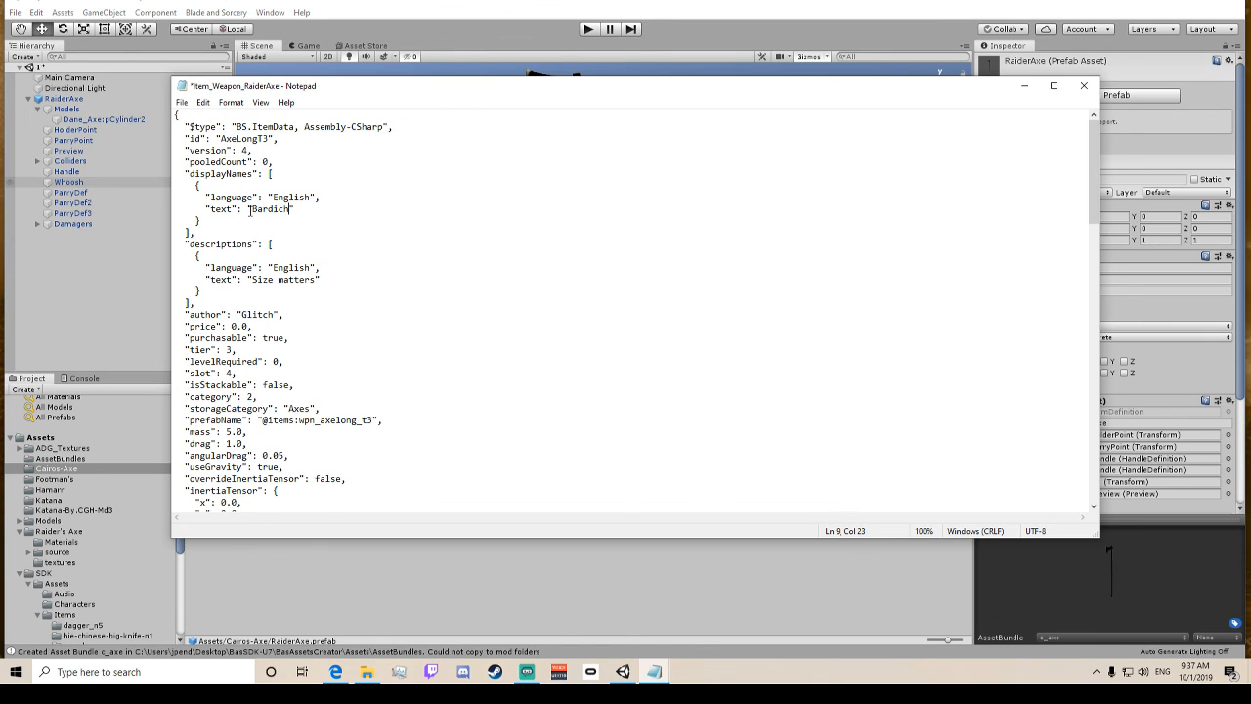
key(BackSpace)
key(BackSpace)
text(Raider's Axe)
click(247, 150)
key(BackSpace)
text(1)
key(BackSpace)
text(4)
Set the item's id to C_LongAxe in the Item_Weapon_RaiderAxe file.
drag(270, 139, 218, 139)
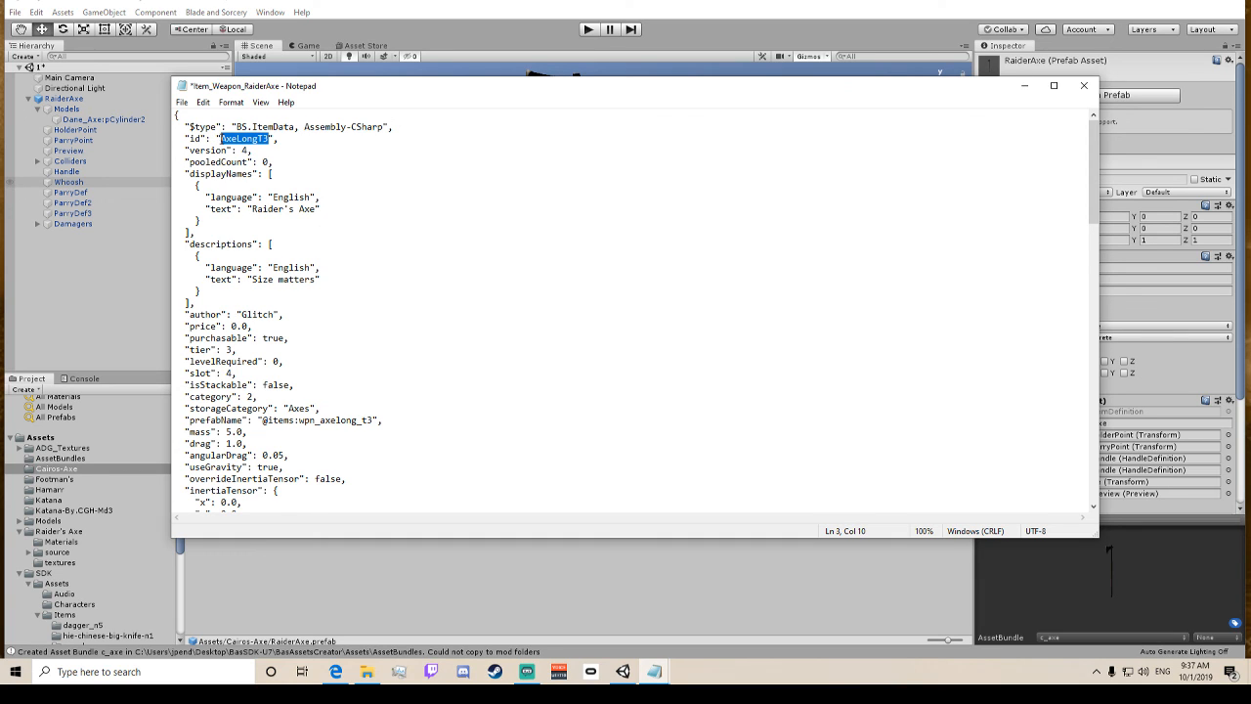
text(Ca)
text(L)
text(ongA)
text(xe)
drag(253, 150, 237, 150)
click(260, 147)
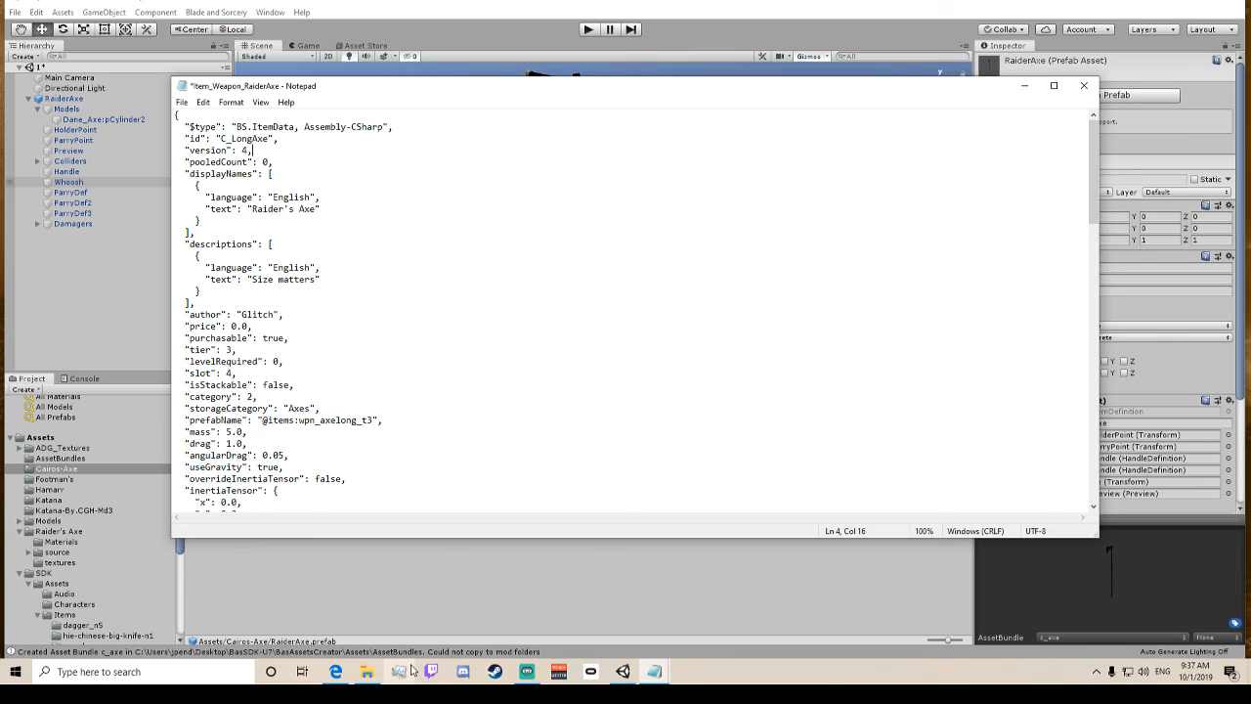
Open Item_Weapon_HeavyAxe1 from the Items folder inside Default, examine its id, version and description fields, and return to the RaiderAxe file.
click(366, 671)
click(559, 136)
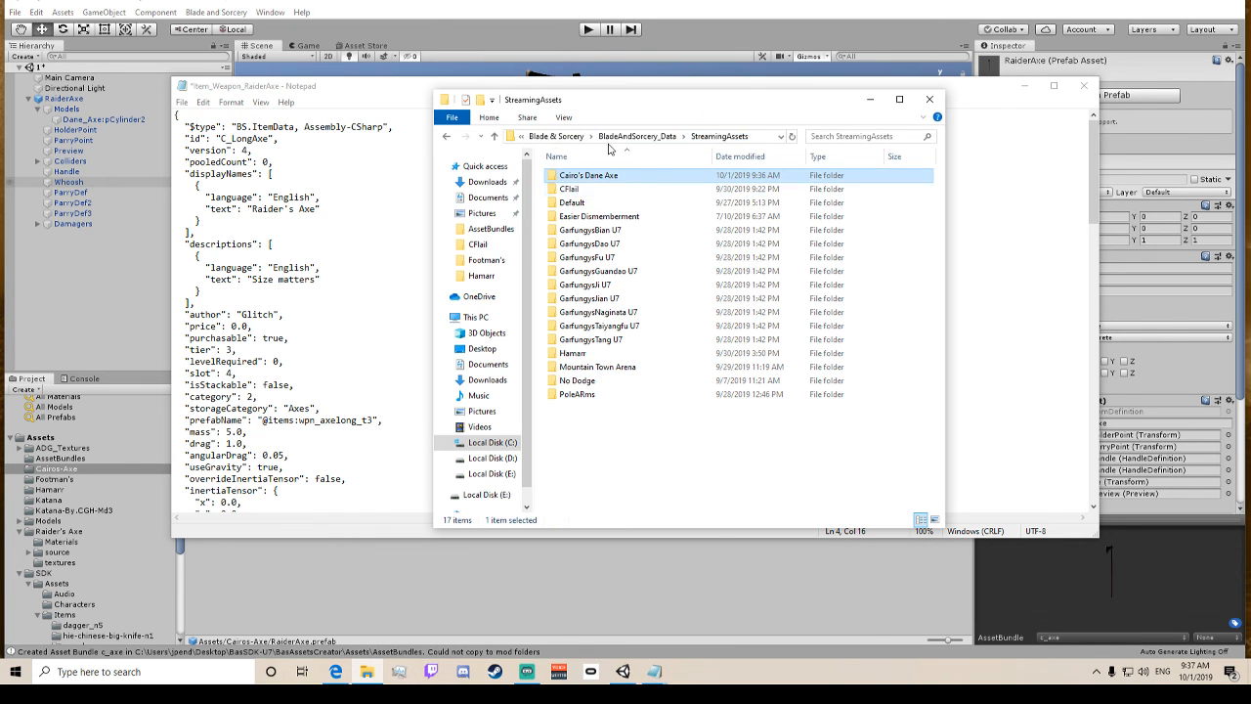
double_click(593, 202)
scroll(615, 273, down, 1)
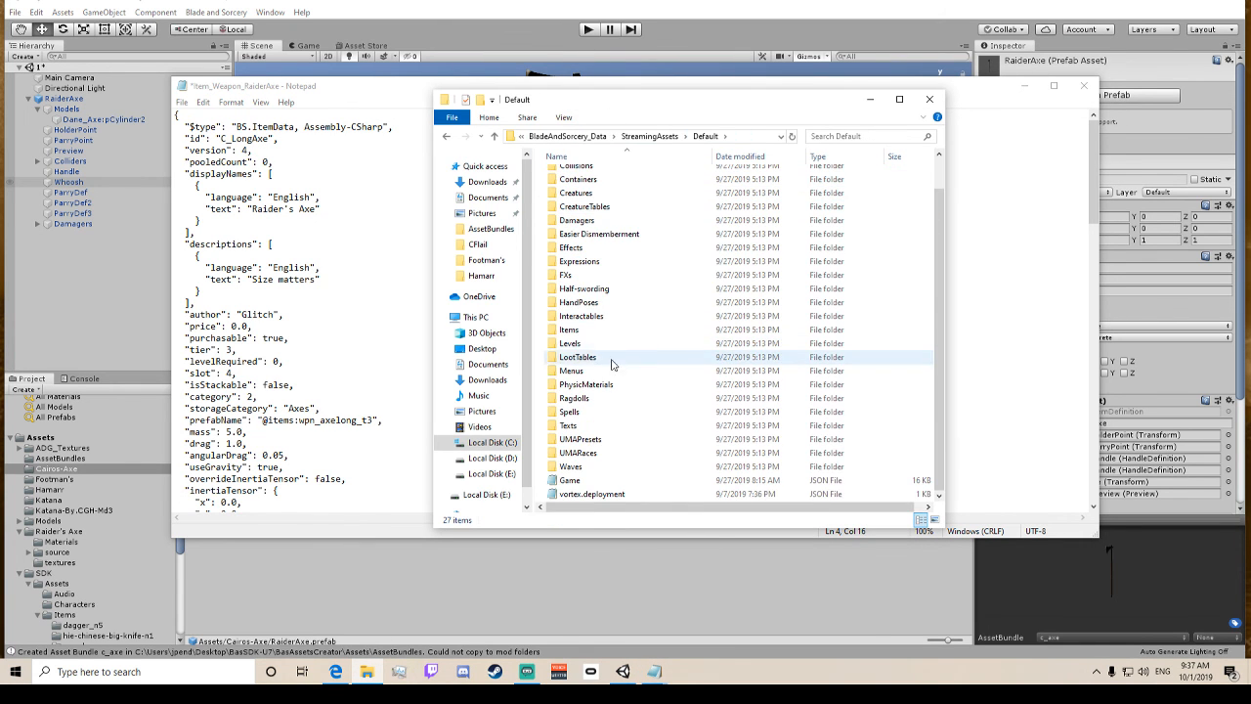
double_click(569, 329)
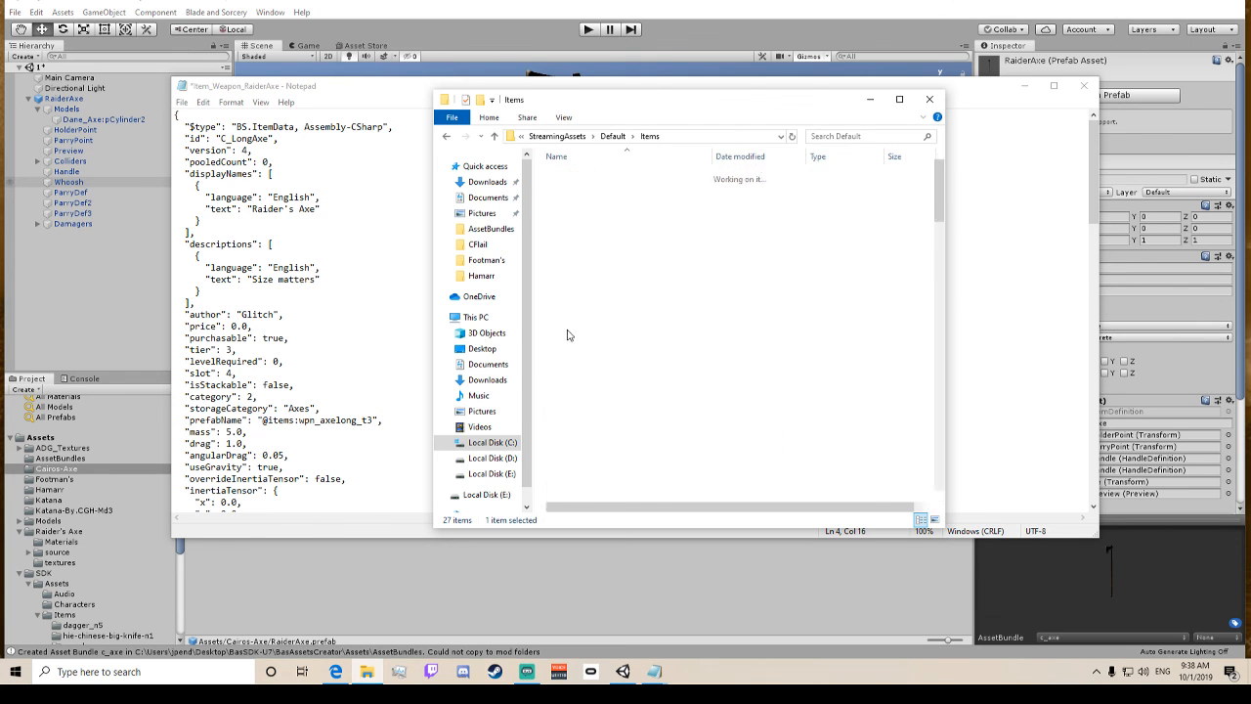
scroll(626, 323, down, 10)
scroll(629, 319, down, 10)
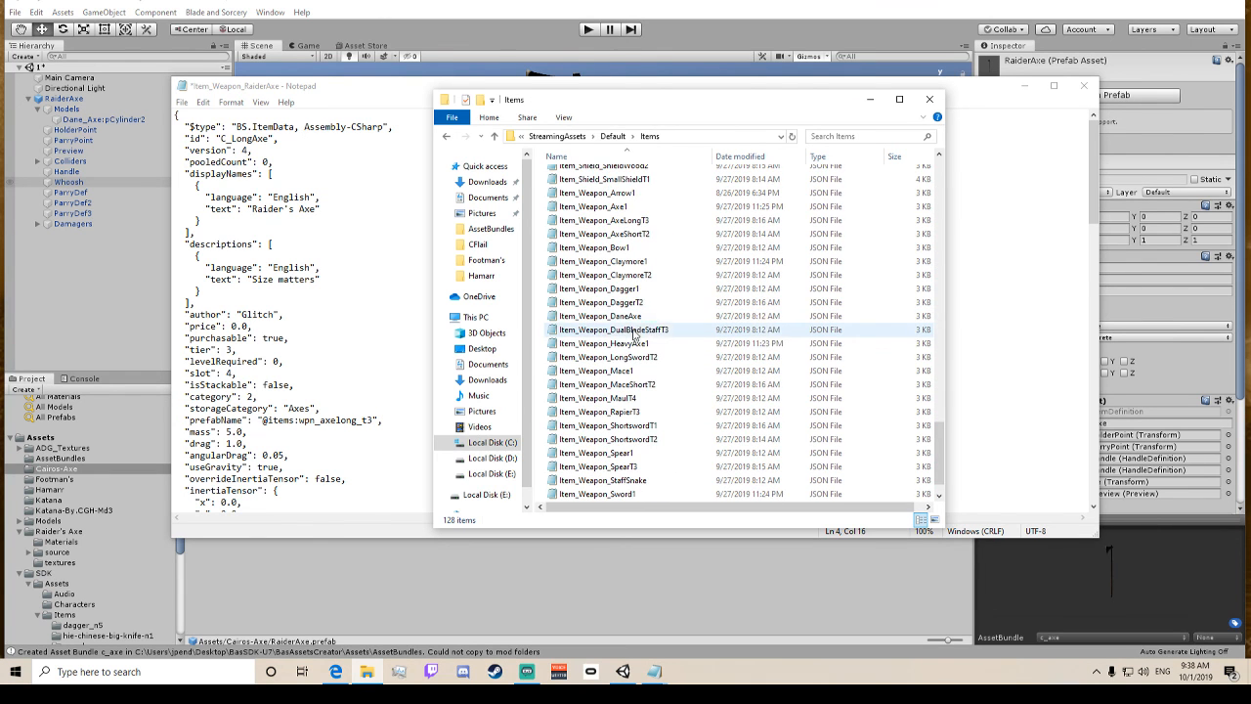
double_click(635, 316)
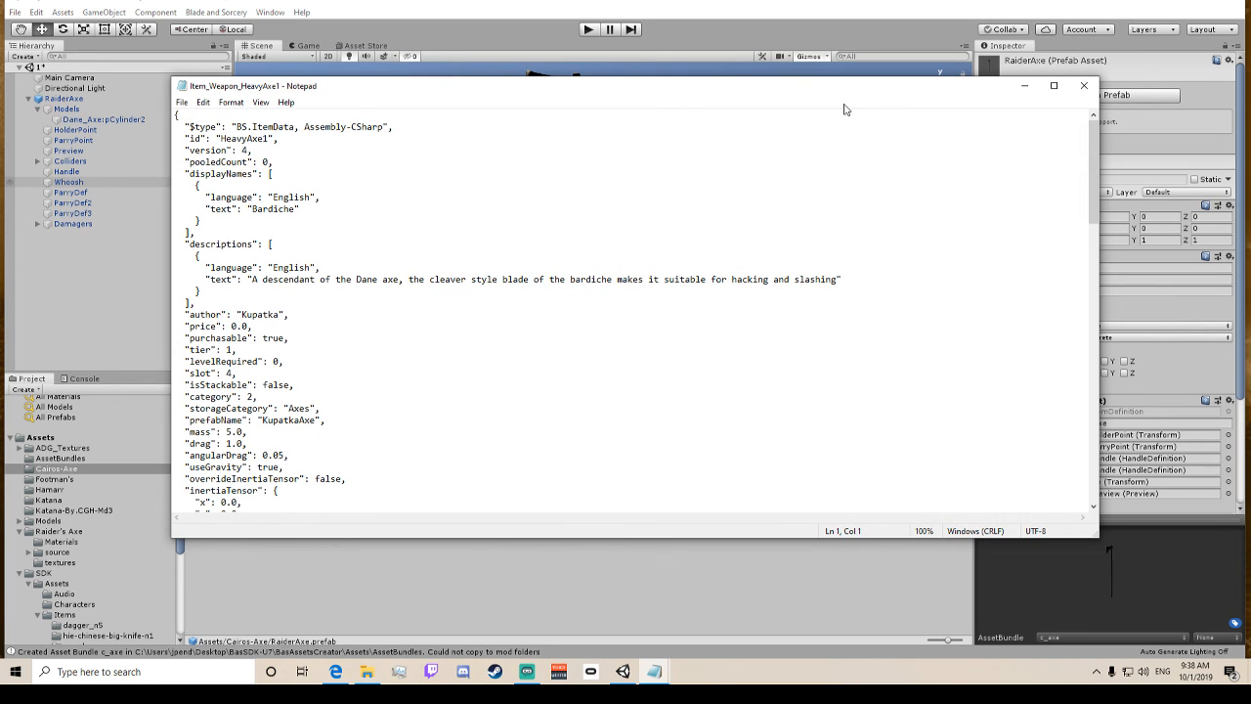
drag(471, 87, 317, 110)
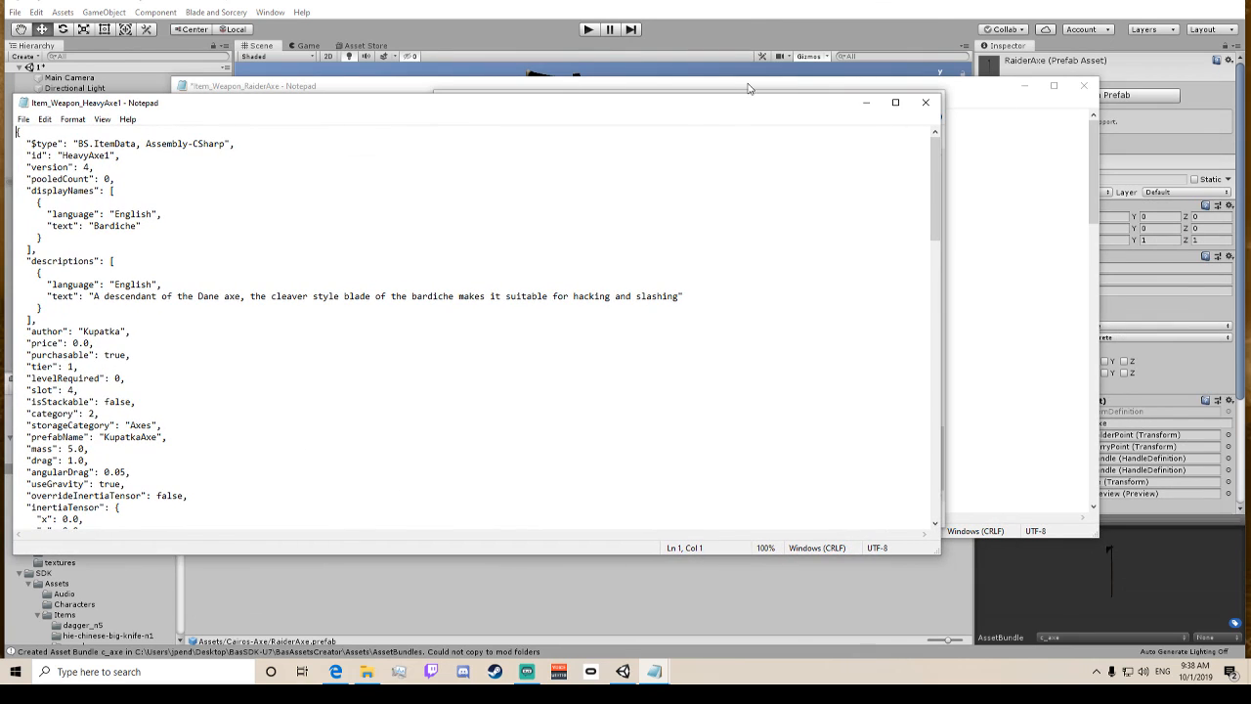
click(929, 103)
click(1040, 210)
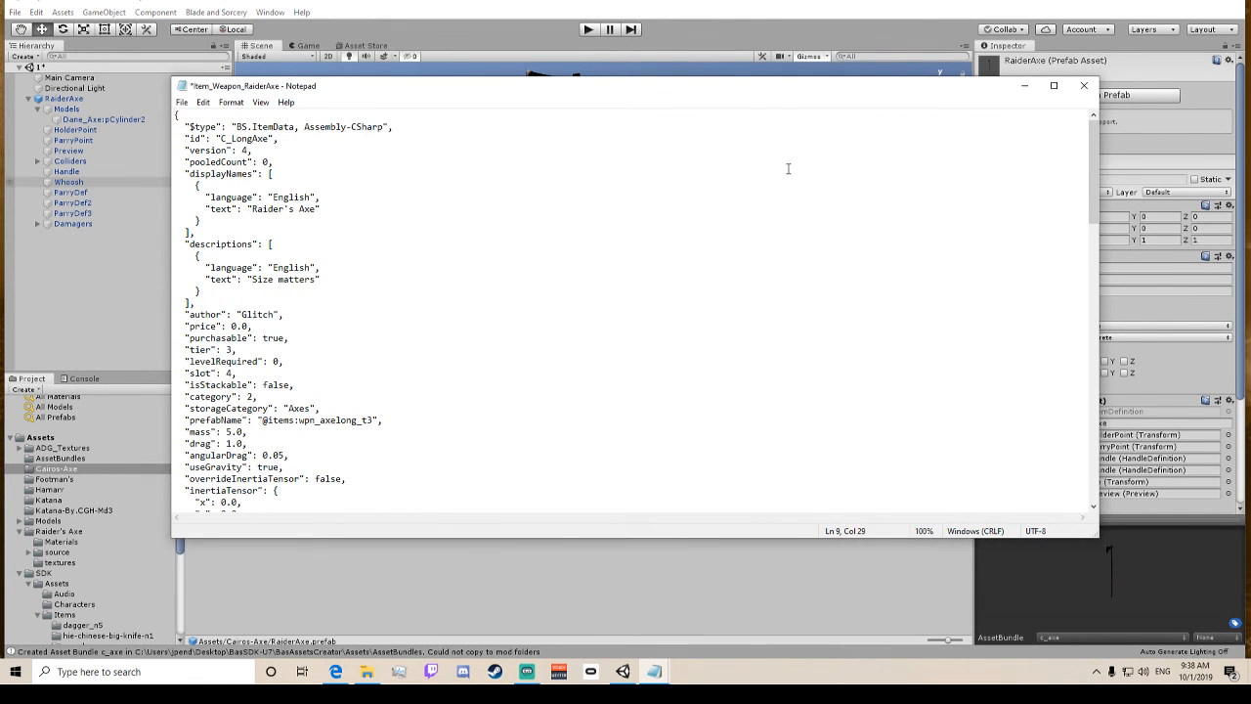
Replace the author value in the Item_Weapon_RaiderAxe file with the mod creator's name, leaving the description text as it is.
scroll(827, 127, down, 3)
scroll(827, 127, down, 2)
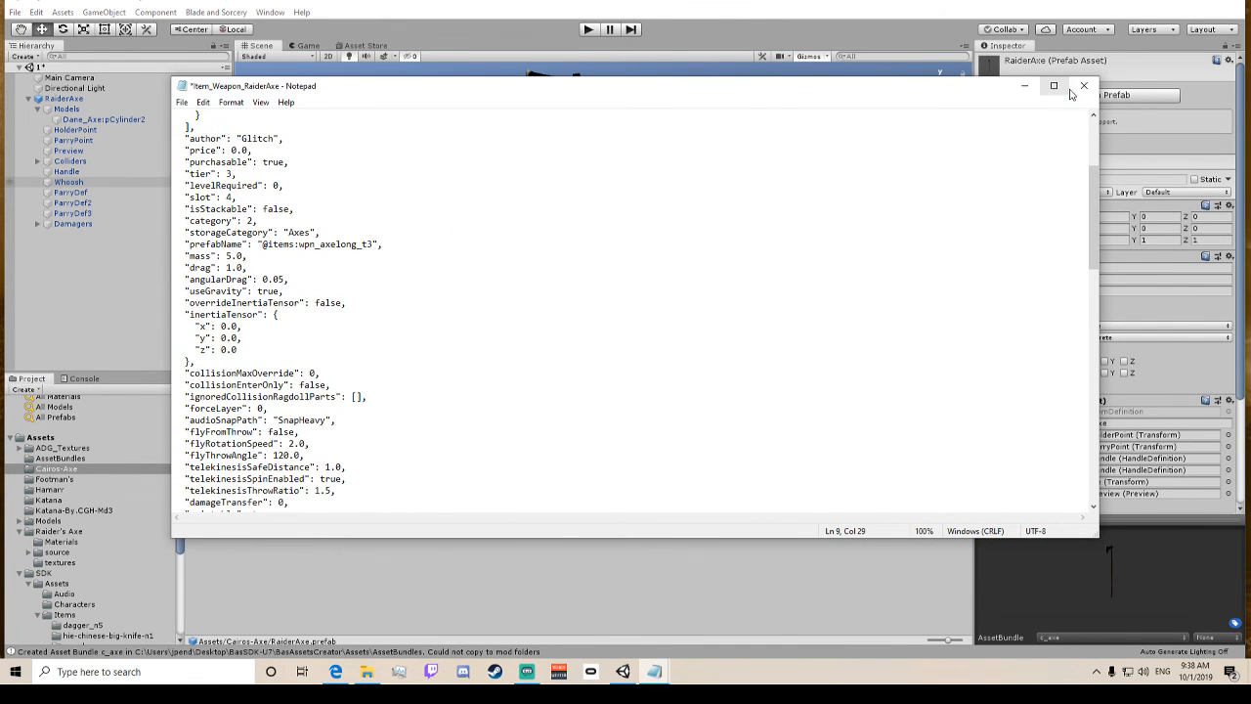
scroll(874, 140, up, 6)
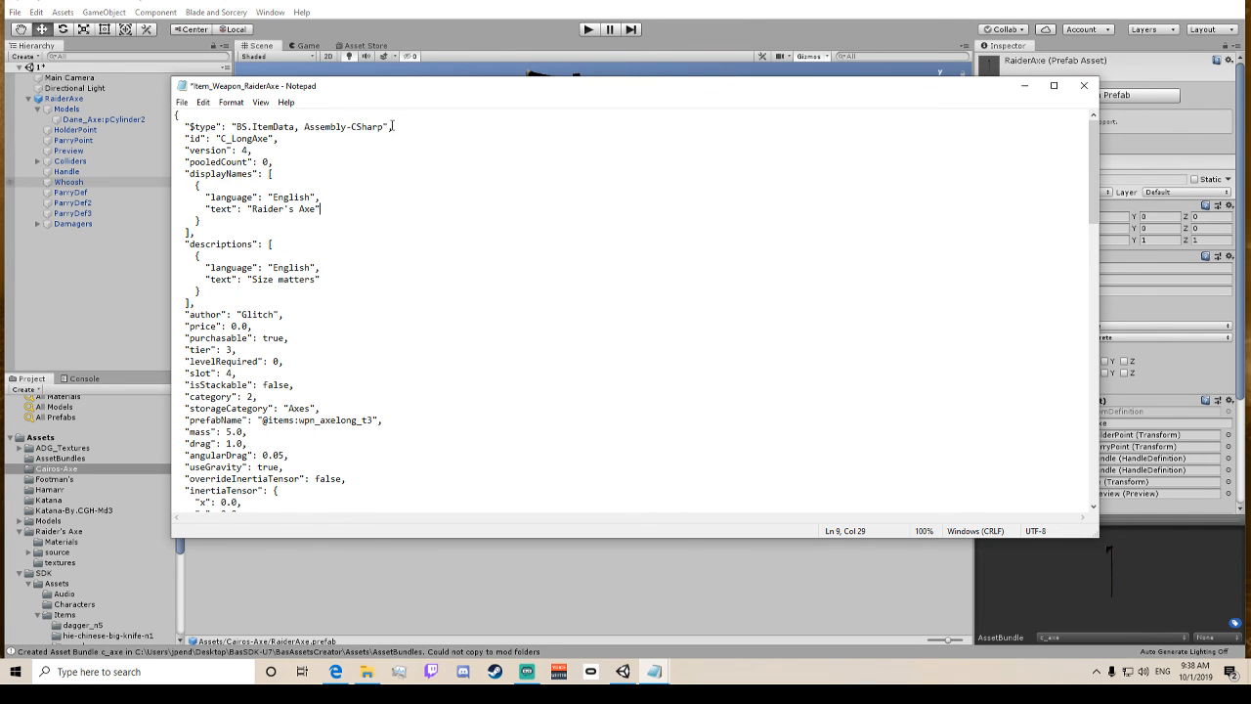
mouse_move(651, 672)
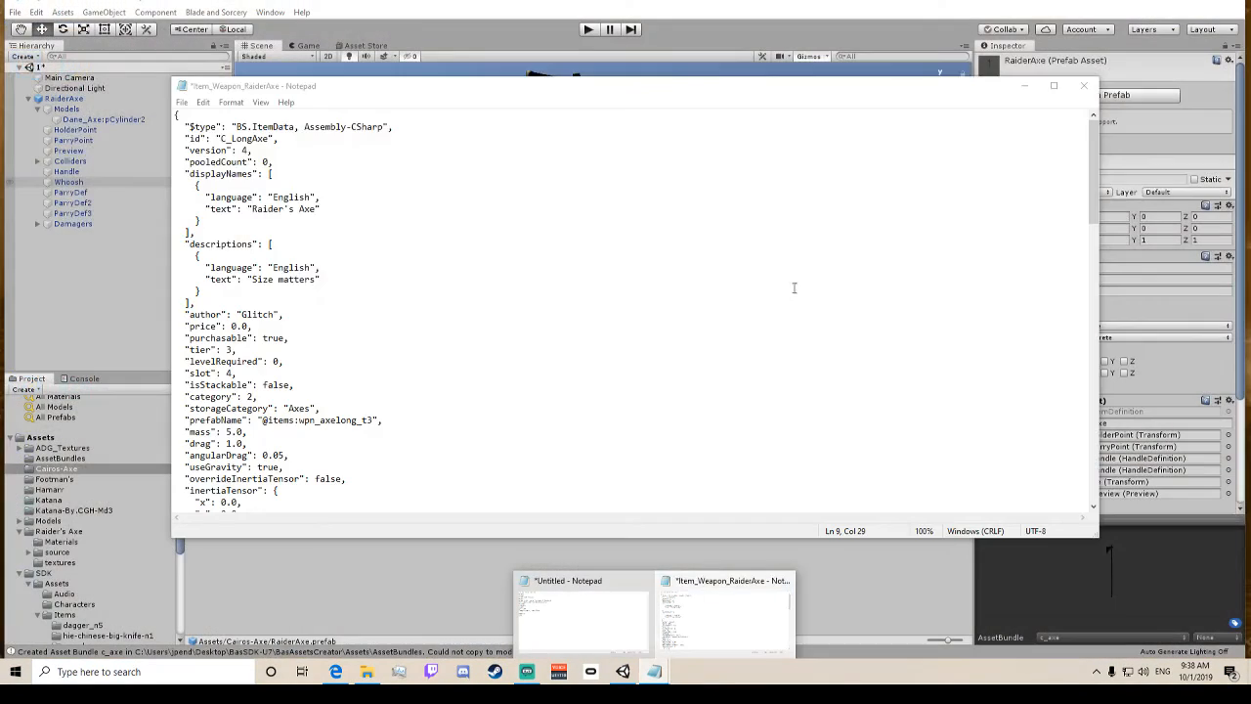
click(527, 312)
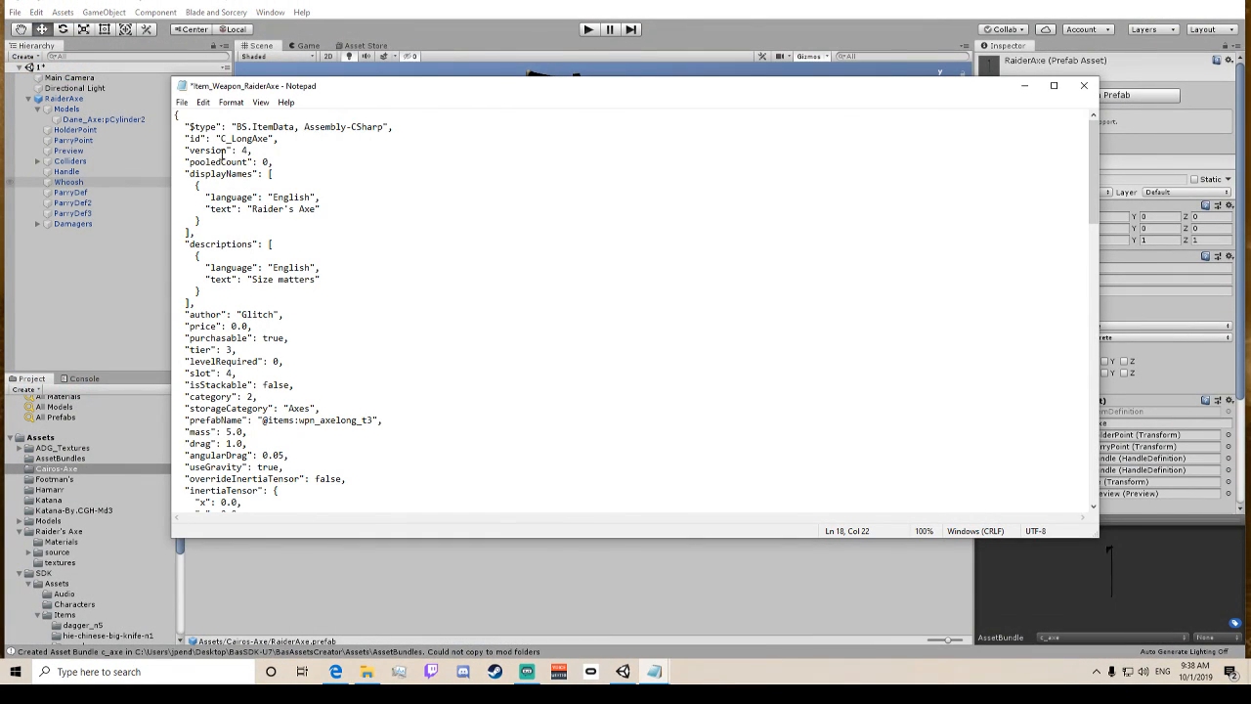
scroll(283, 206, down, 1)
drag(315, 245, 254, 247)
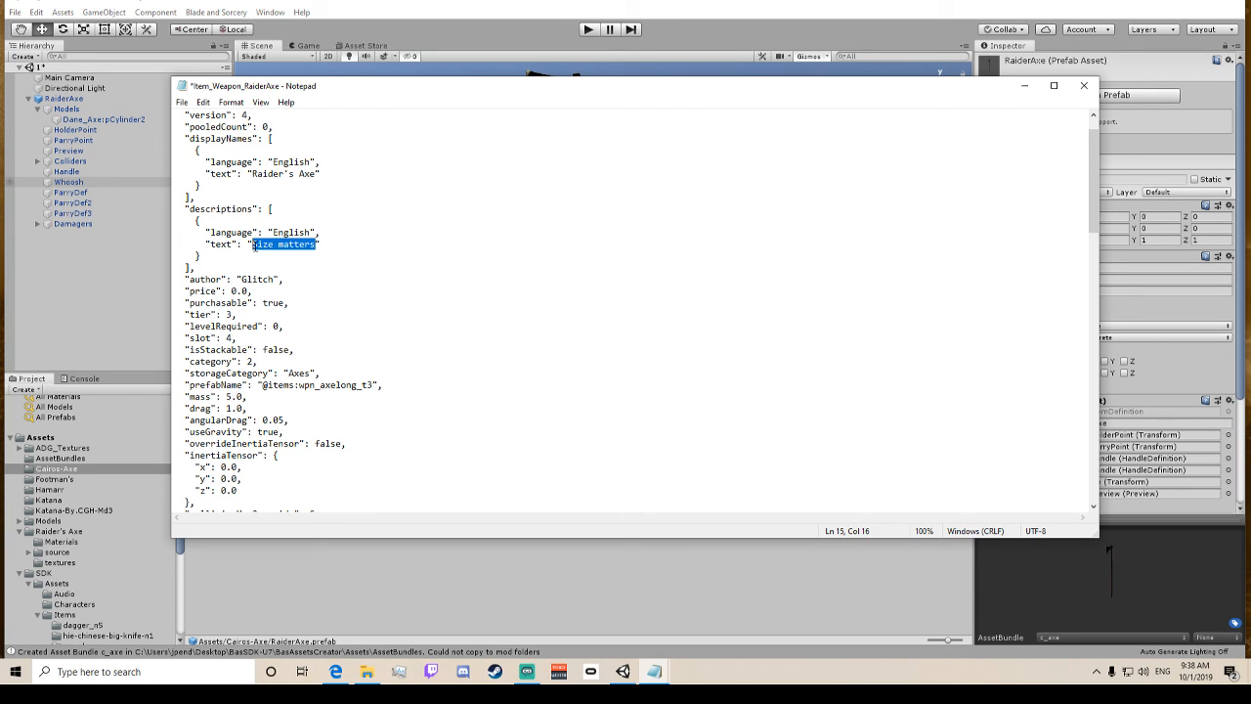
click(253, 244)
drag(275, 278, 241, 280)
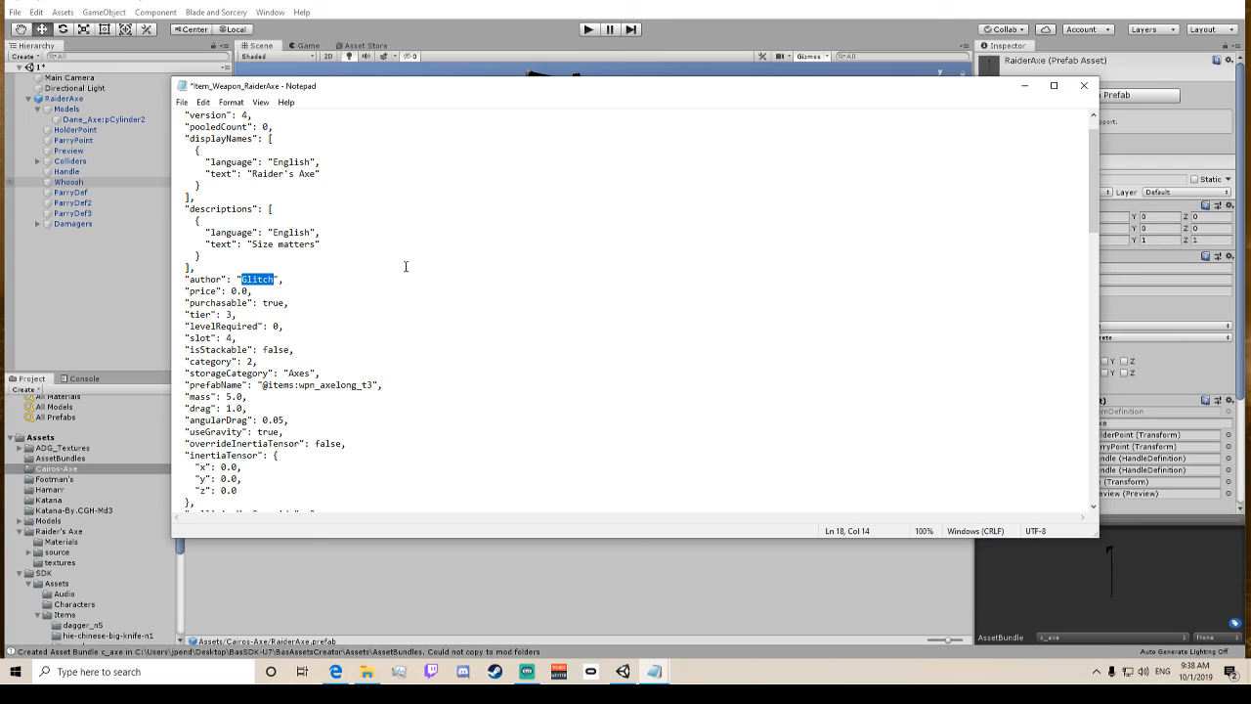
text(Cairo)
Examine the category, prefabName, physics, throw and AI module fields of the RaiderAxe item file down to its damagers section.
scroll(232, 338, down, 1)
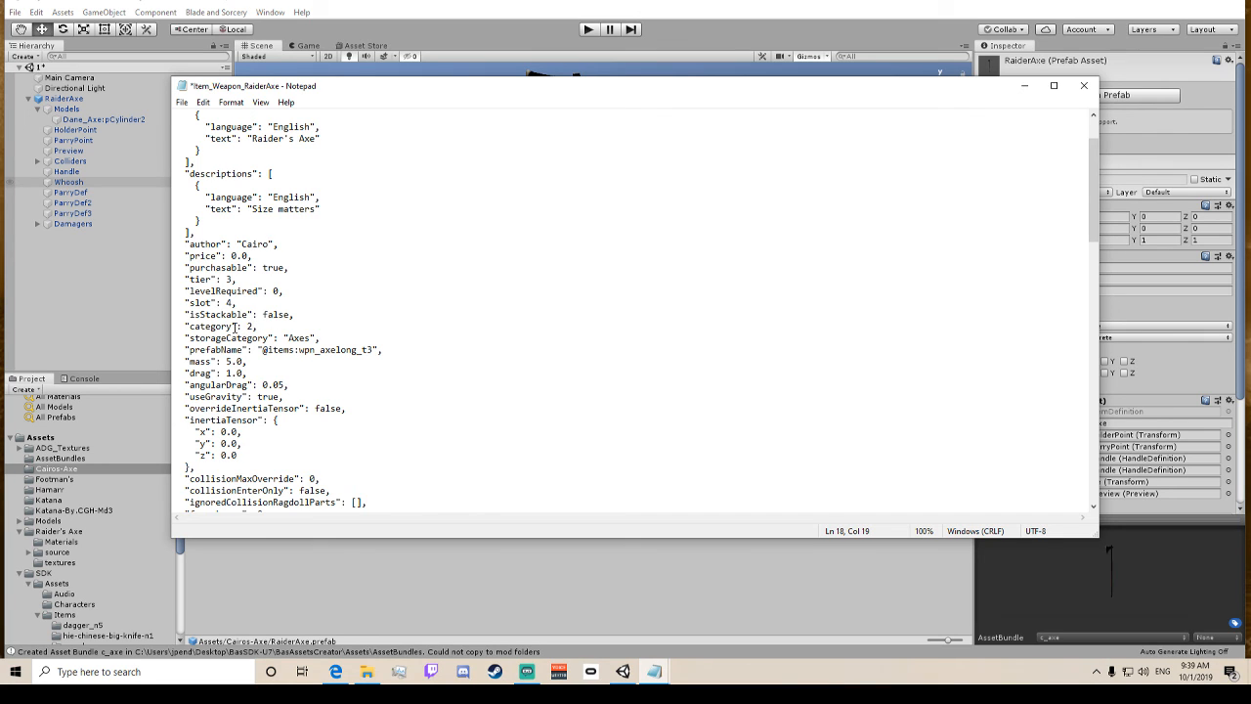
drag(289, 337, 307, 336)
key(Up)
scroll(240, 367, down, 3)
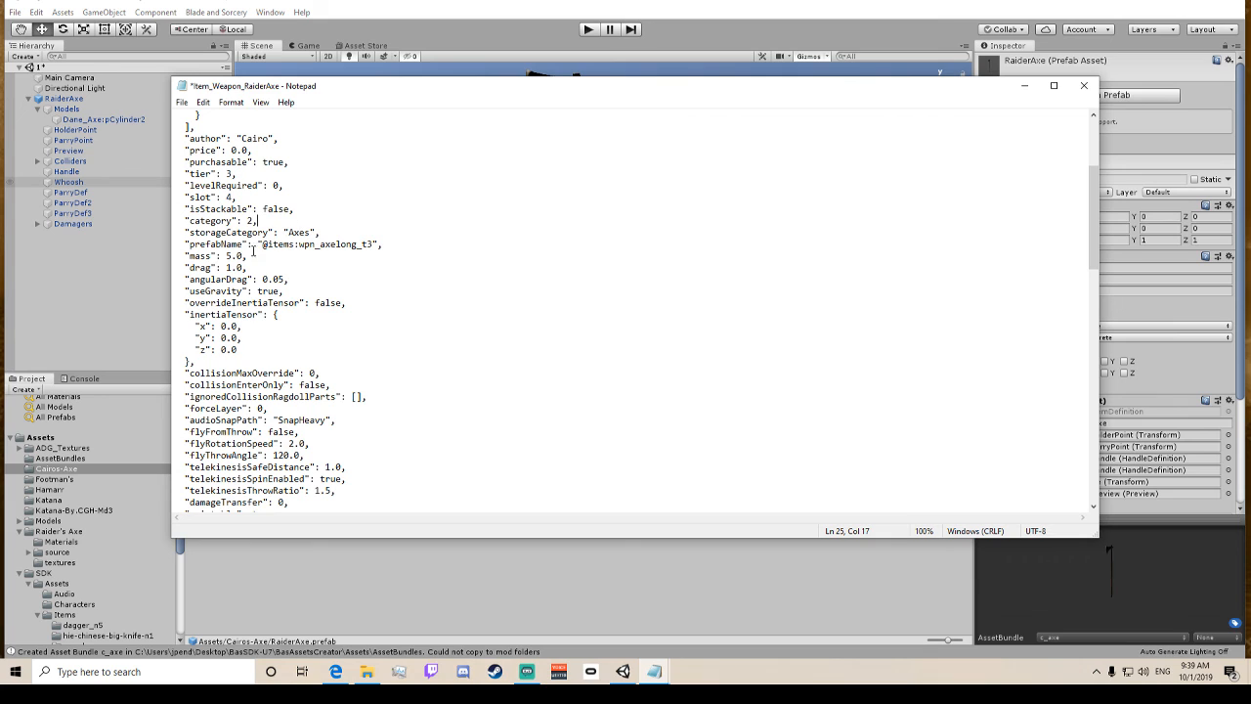
drag(253, 250, 405, 241)
click(250, 256)
scroll(329, 290, down, 4)
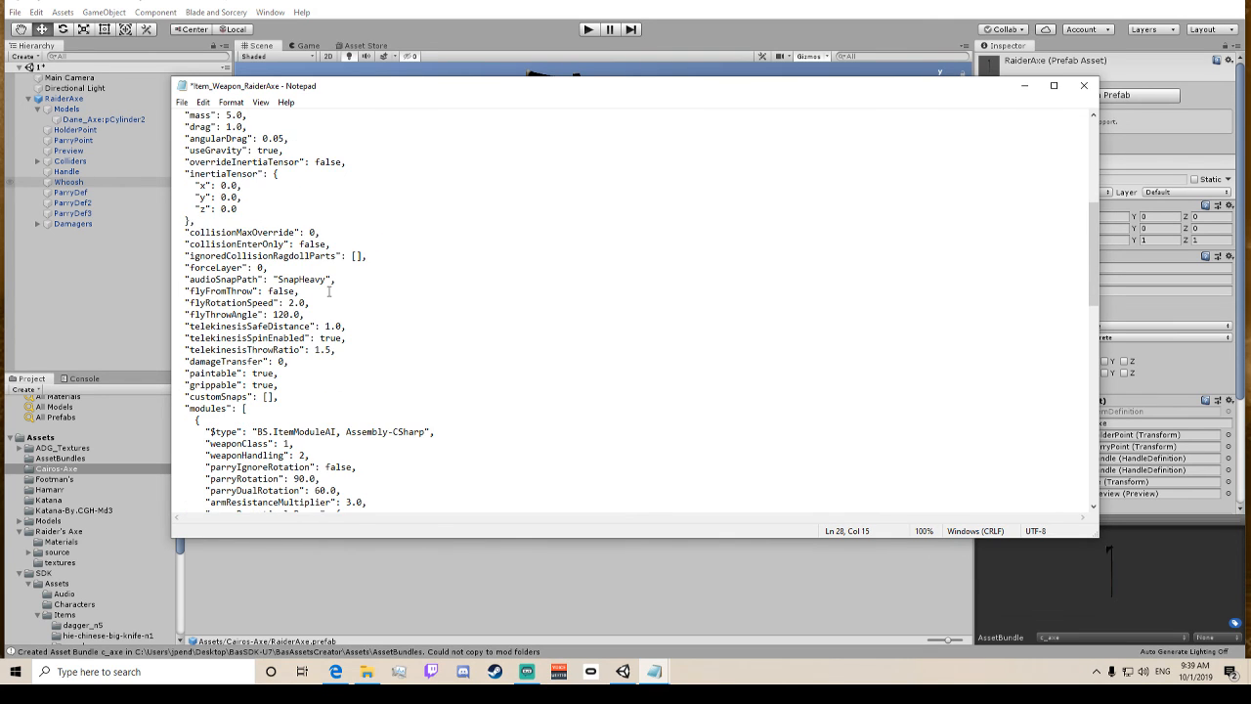
scroll(330, 290, down, 2)
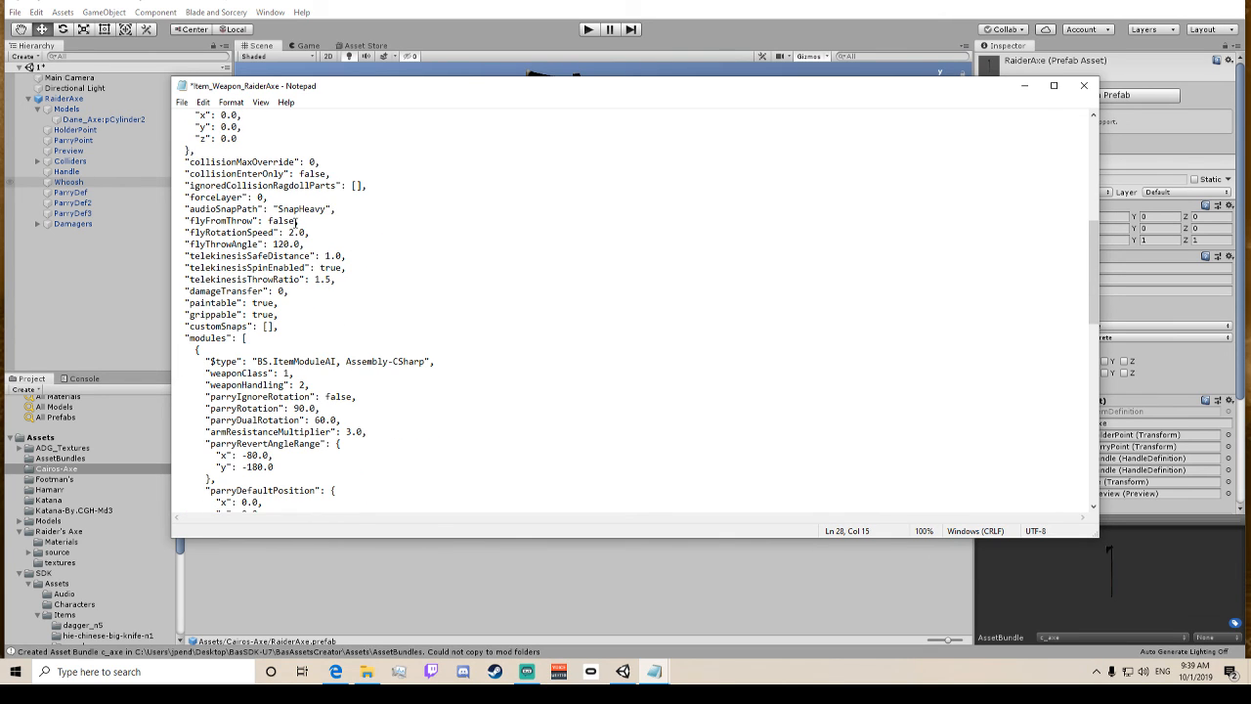
scroll(295, 228, down, 2)
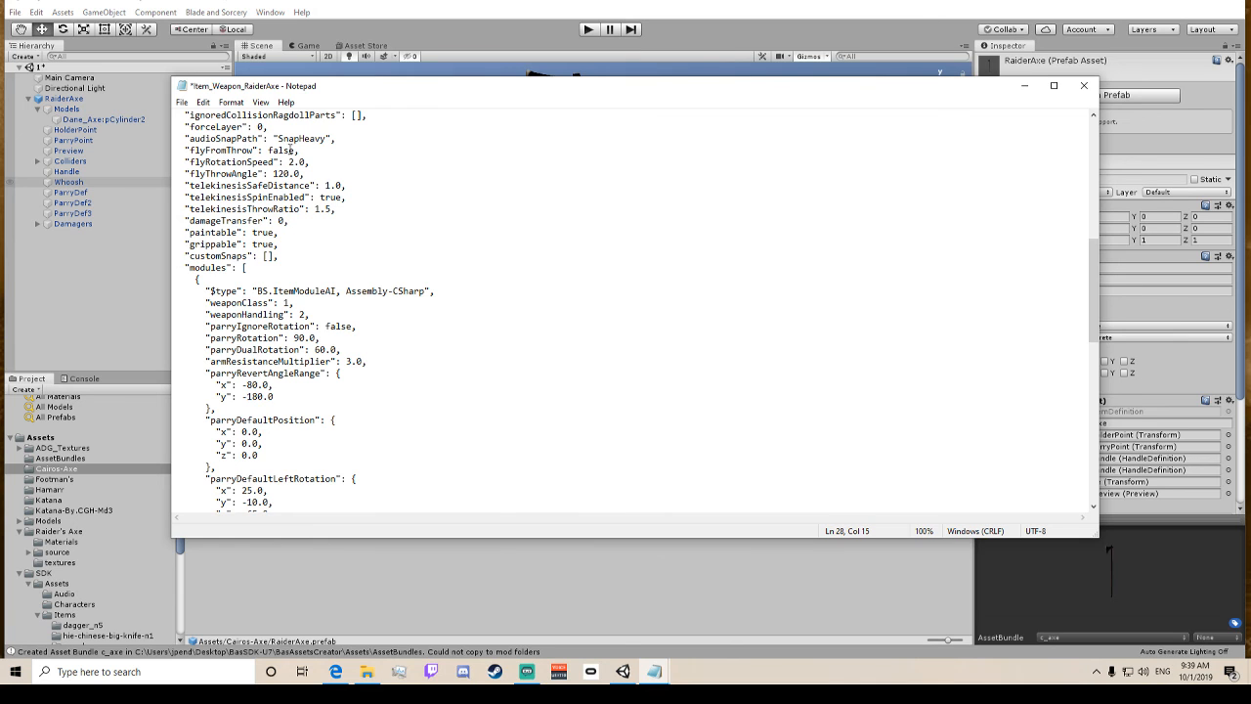
scroll(291, 149, up, 8)
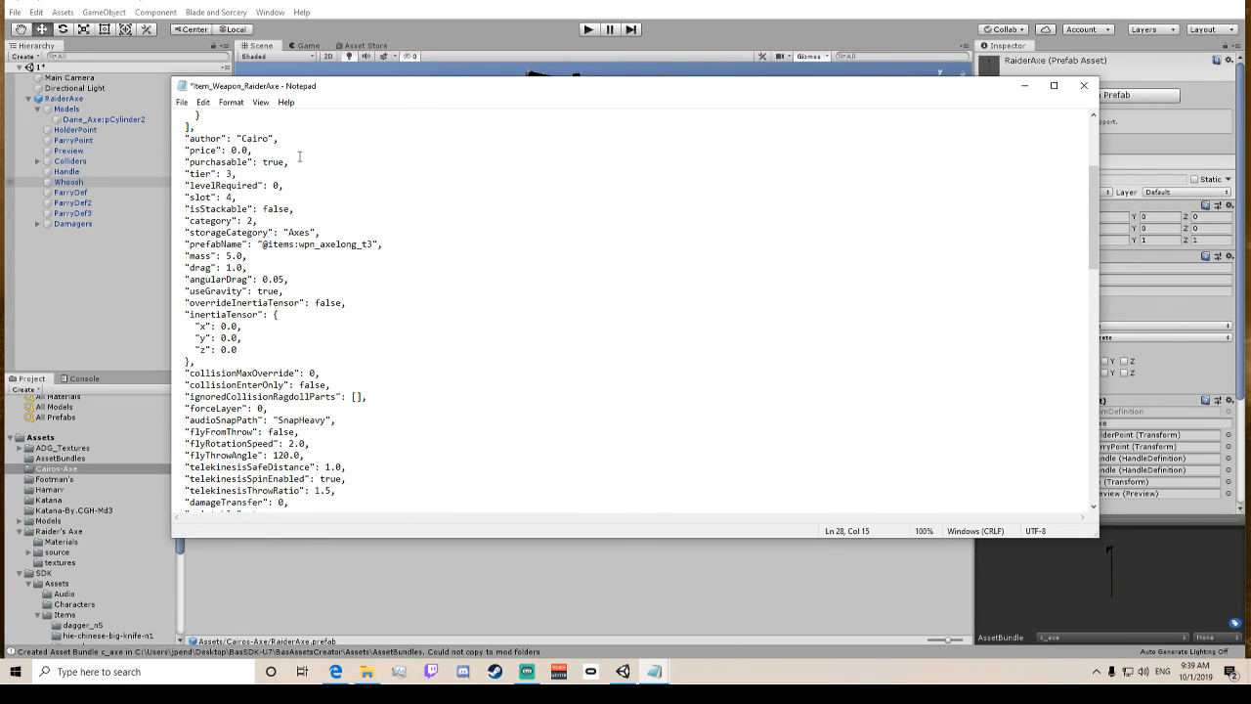
scroll(255, 282, down, 1)
scroll(255, 282, down, 6)
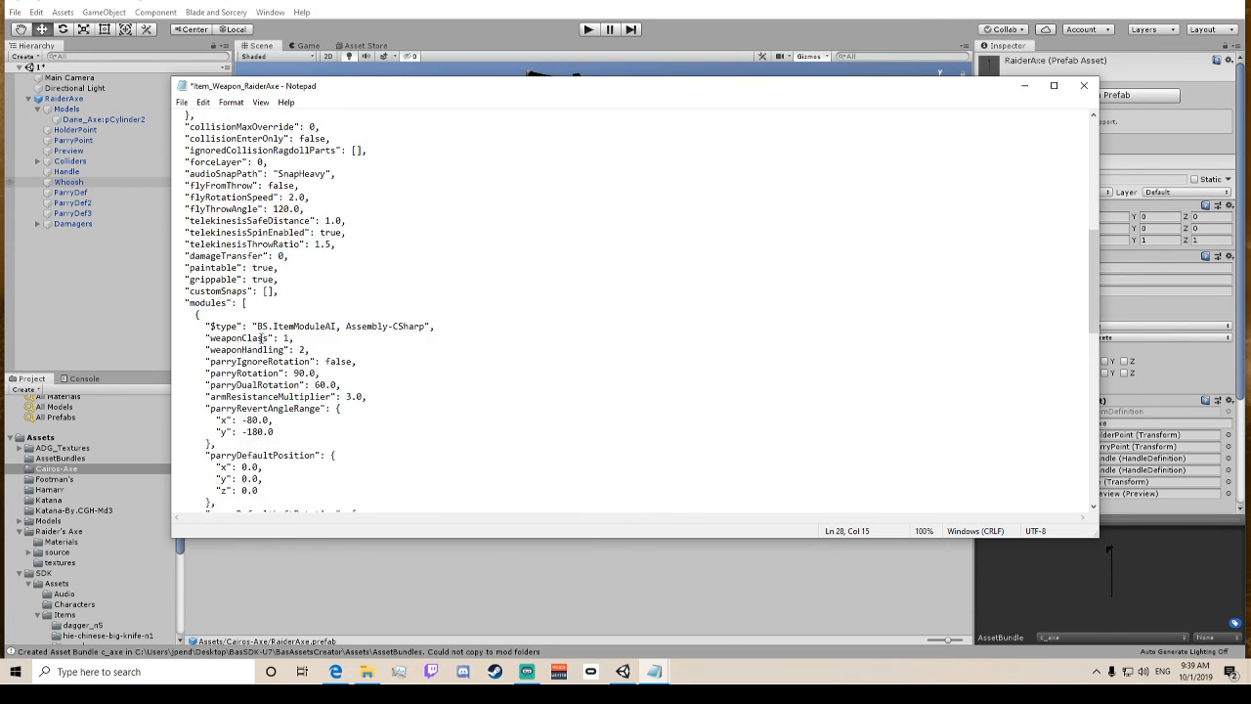
scroll(279, 337, down, 9)
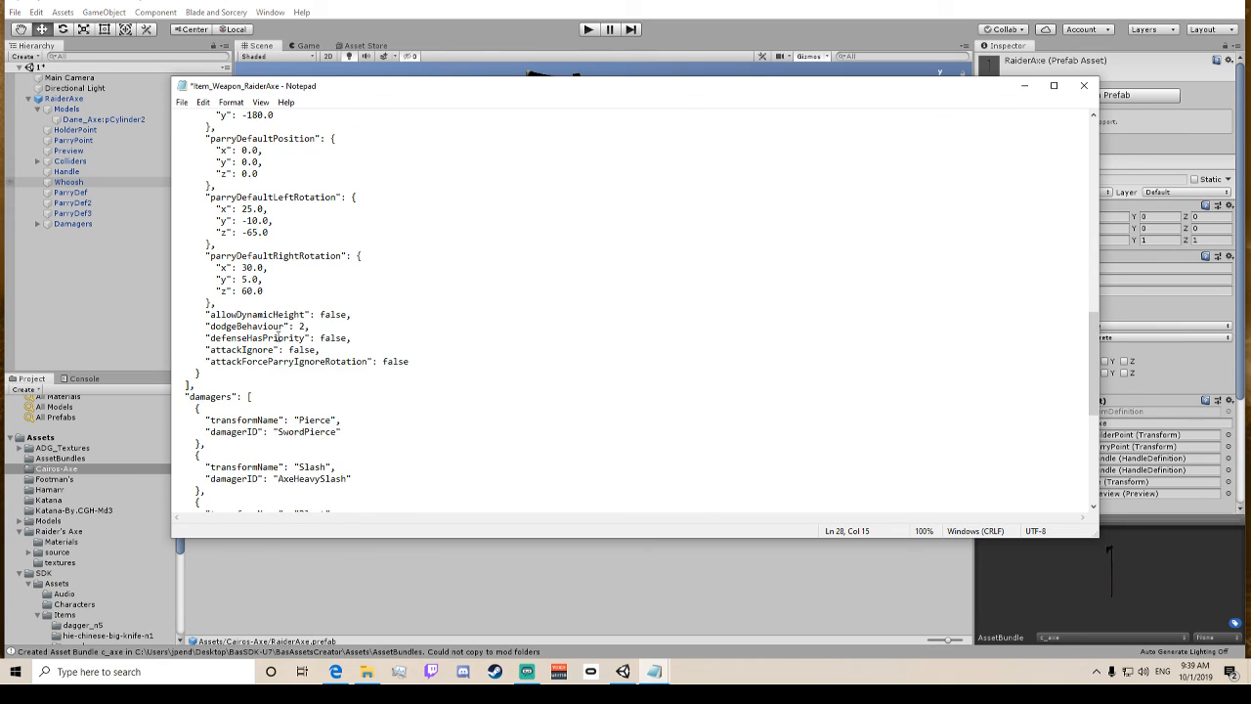
scroll(279, 338, down, 1)
scroll(279, 336, down, 3)
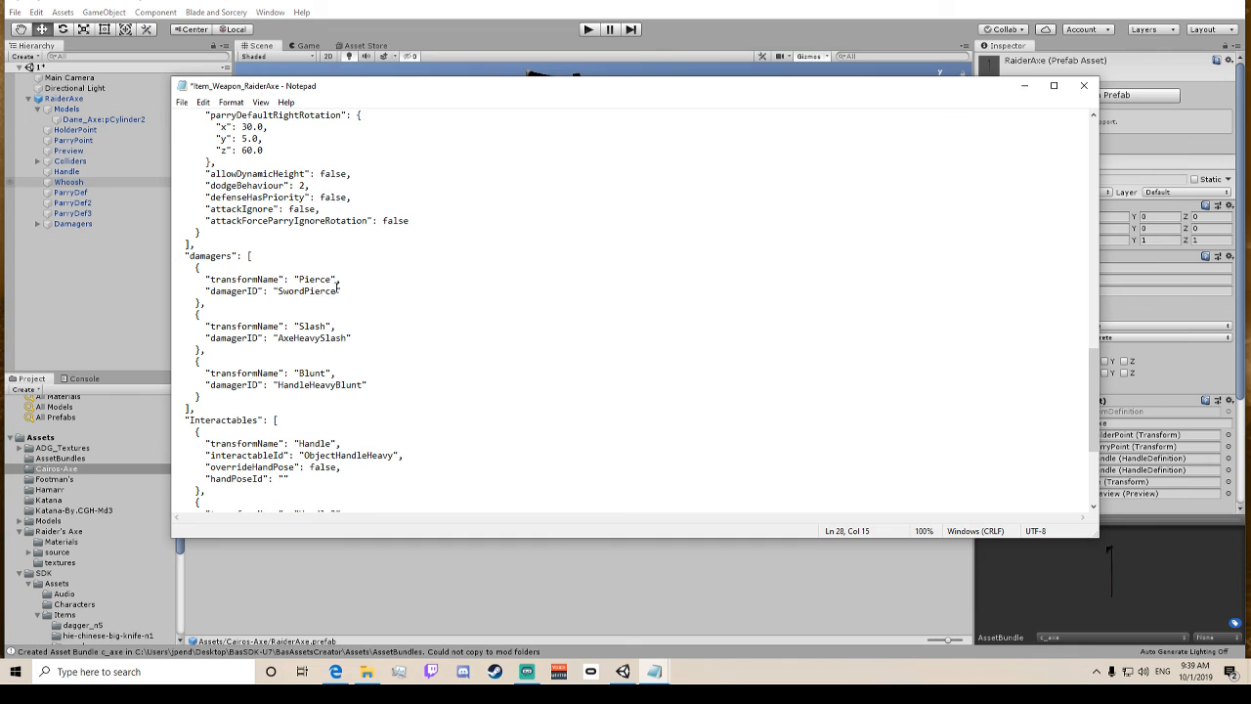
Compare the damagers' transform names in the item file with the objects under RaiderAxe's Damagers in the Unity hierarchy, and return to the file.
click(324, 279)
double_click(299, 281)
drag(273, 317, 352, 338)
drag(268, 375, 336, 374)
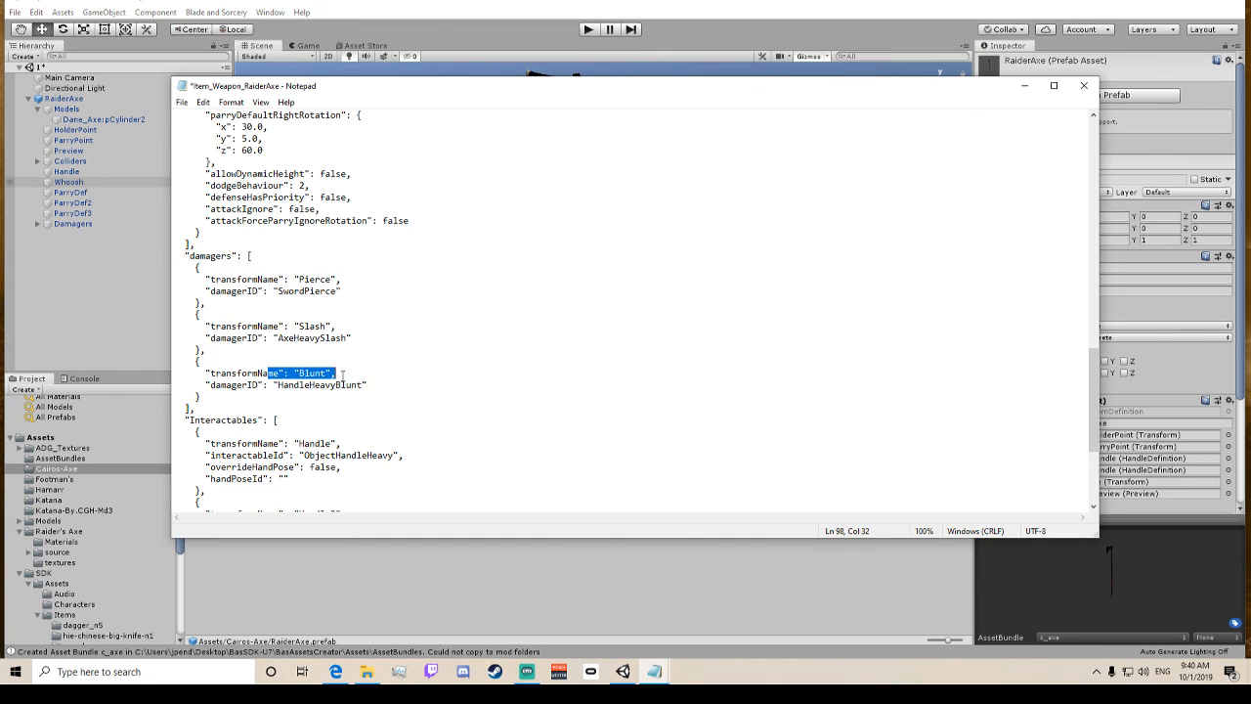
click(38, 225)
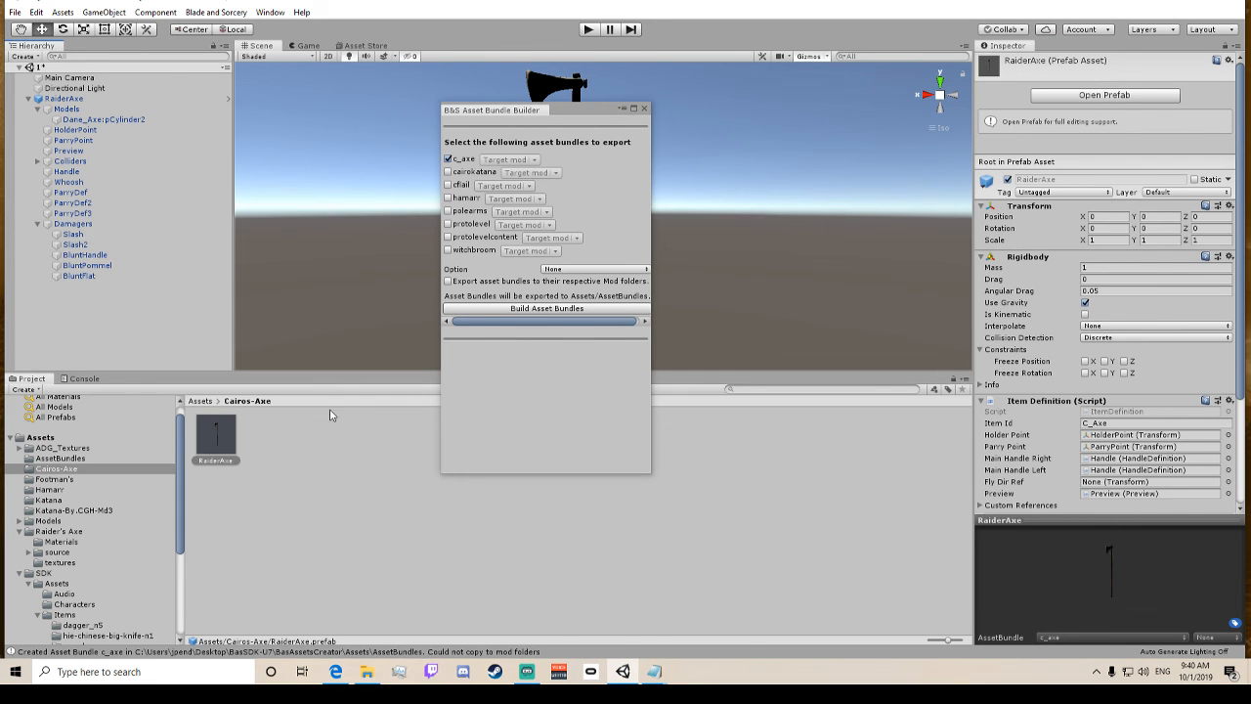
mouse_move(657, 674)
mouse_move(575, 616)
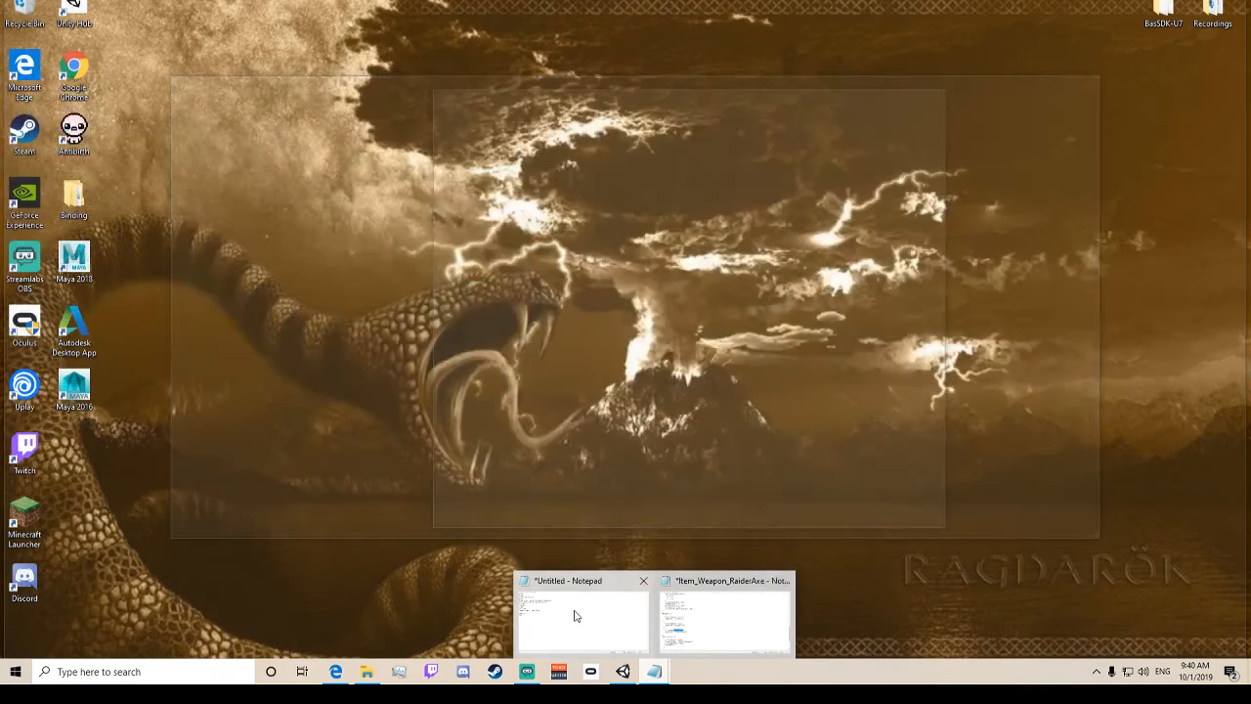
click(696, 600)
click(379, 387)
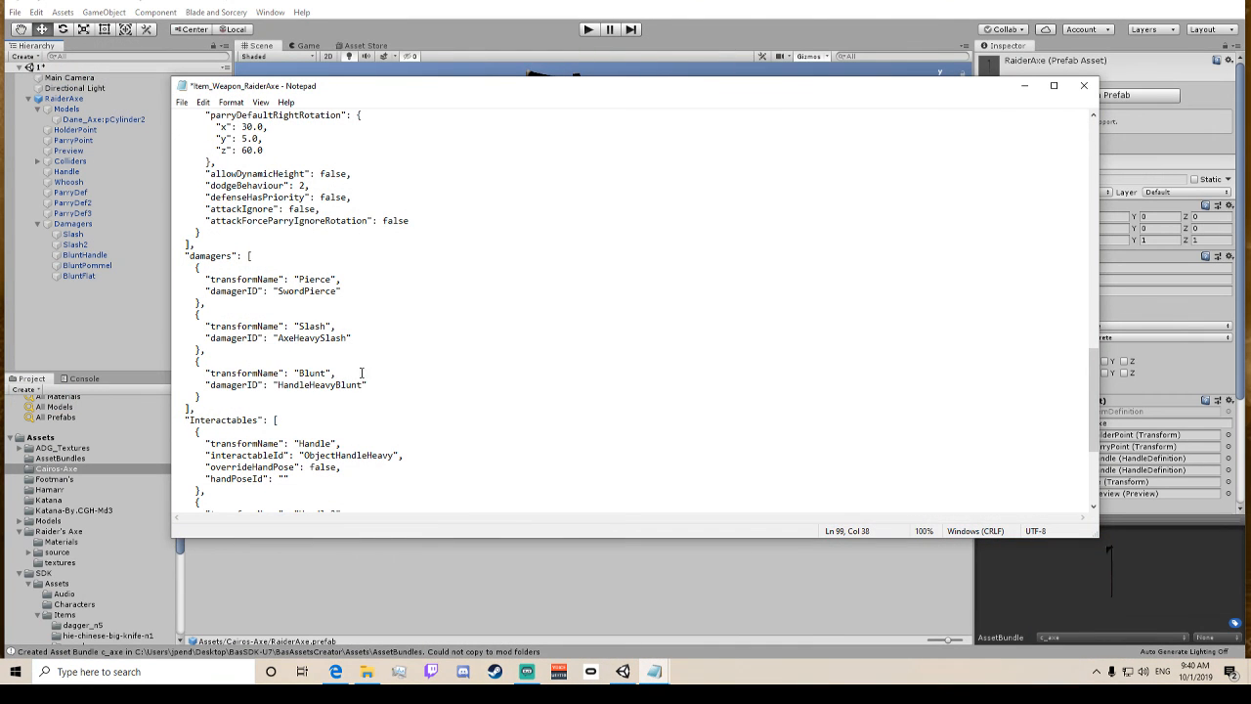
Change the first damager's transformName from Pierce to Slash.
click(333, 280)
key(BackSpace)
key(BackSpace)
key(BackSpace)
key(BackSpace)
key(BackSpace)
key(BackSpace)
text(Slash)
click(327, 373)
drag(199, 407, 227, 401)
click(201, 397)
Delete the Handle2 entry from the Interactables list, together with the comma after the Handle entry.
scroll(281, 442, down, 2)
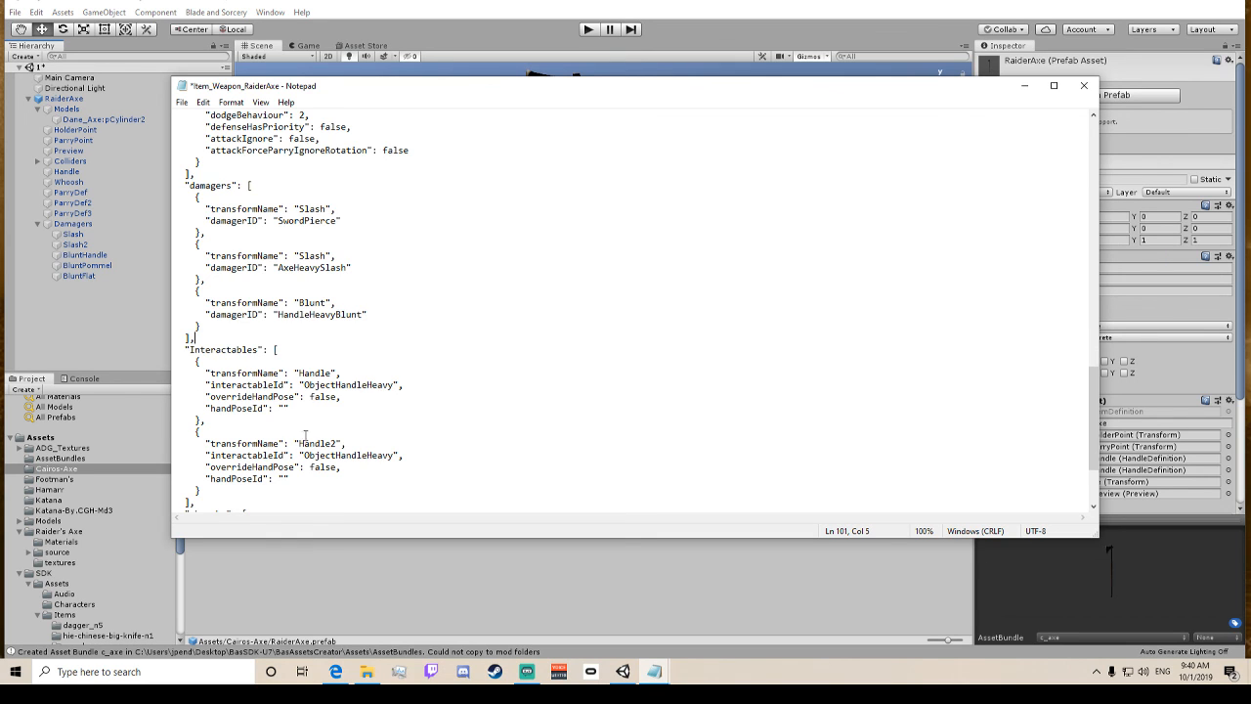
scroll(305, 398, down, 2)
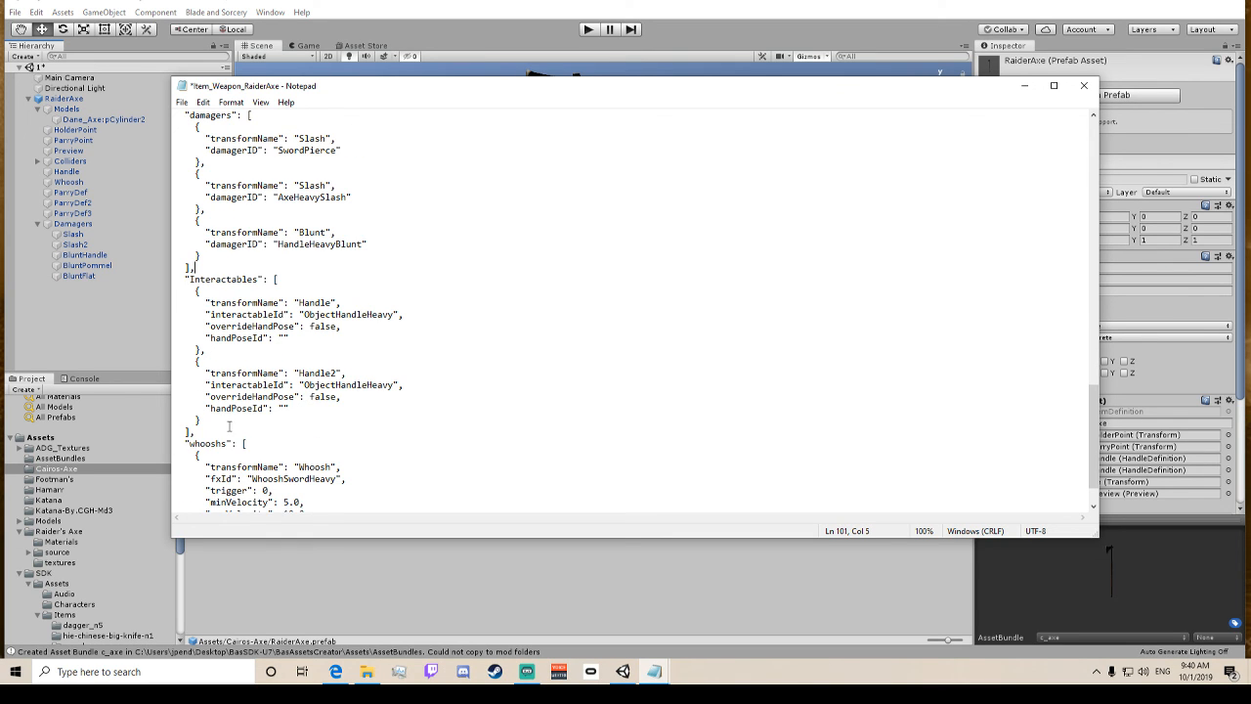
drag(229, 427, 142, 376)
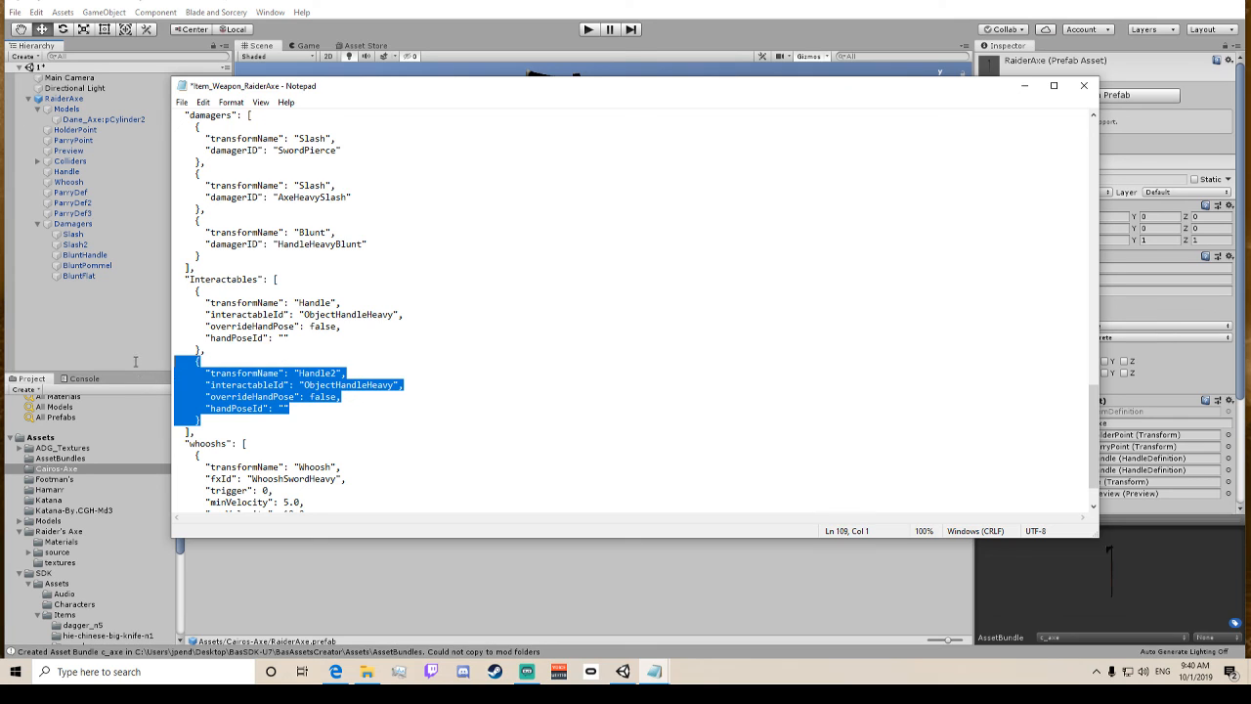
key(BackSpace)
key(BackSpace)
key(BackSpace)
key(BackSpace)
key(BackSpace)
key(BackSpace)
key(BackSpace)
key(BackSpace)
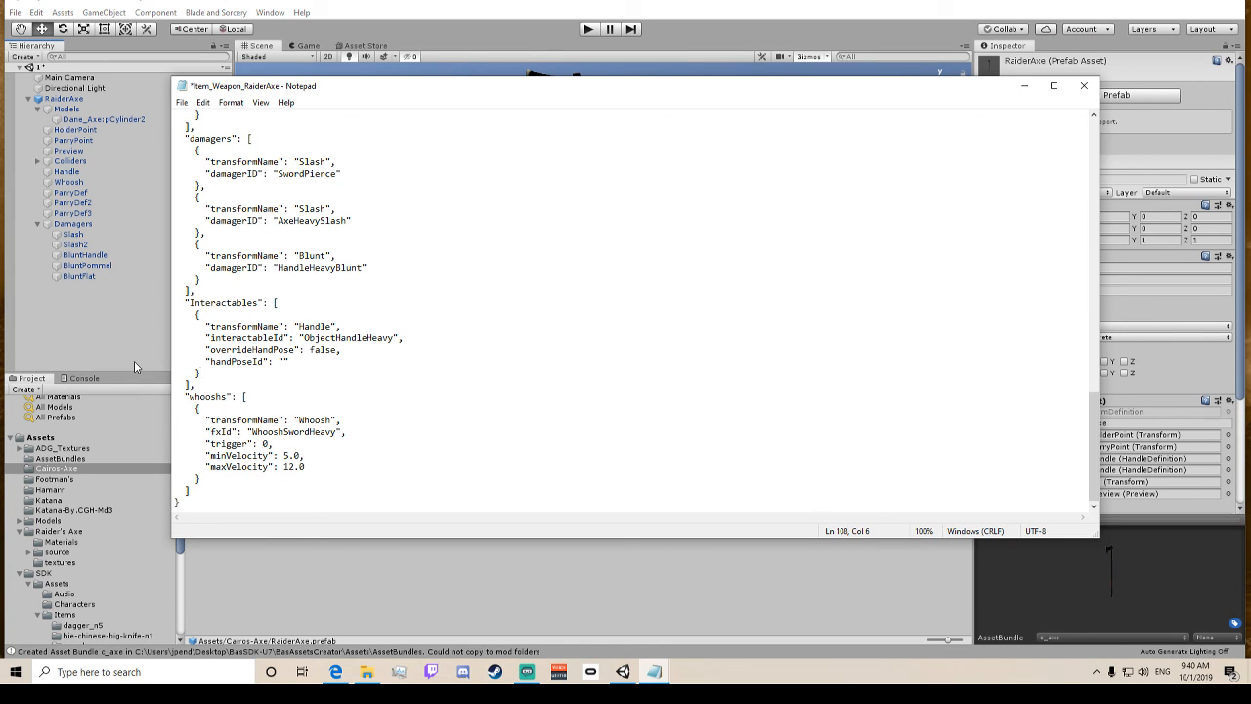
Duplicate the Blunt damager entry twice at the end of the damagers list.
scroll(301, 327, up, 1)
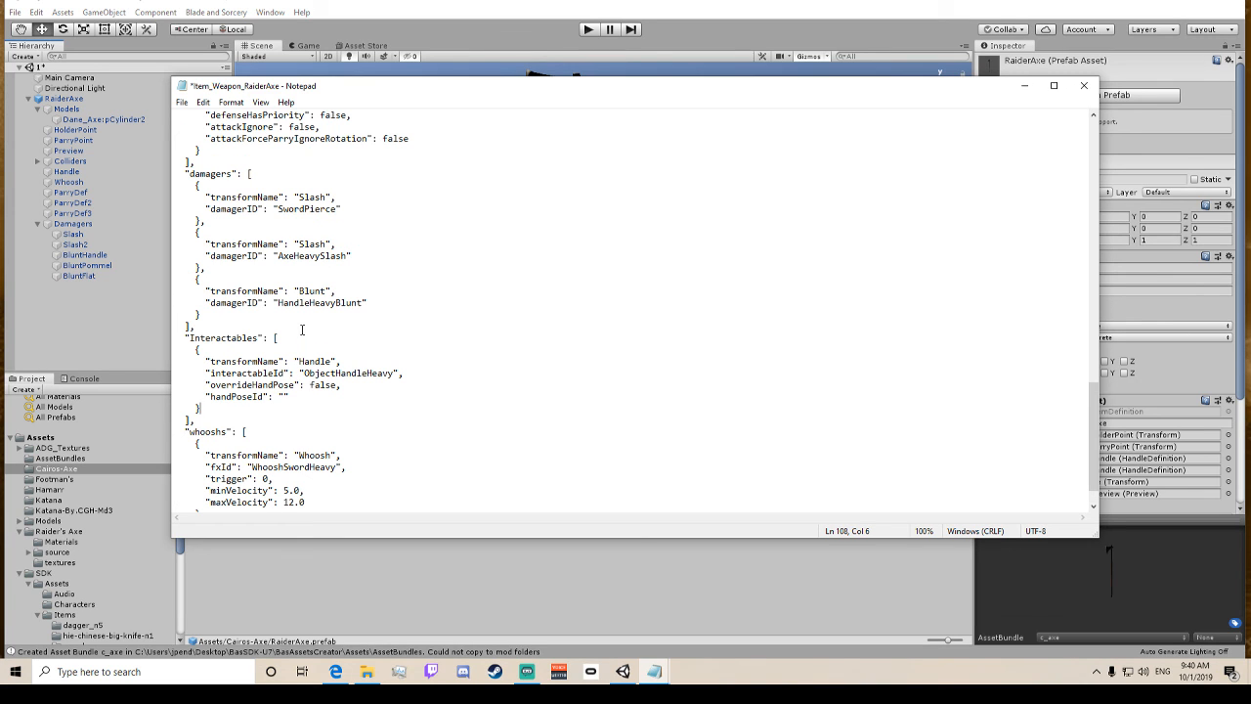
scroll(302, 325, down, 1)
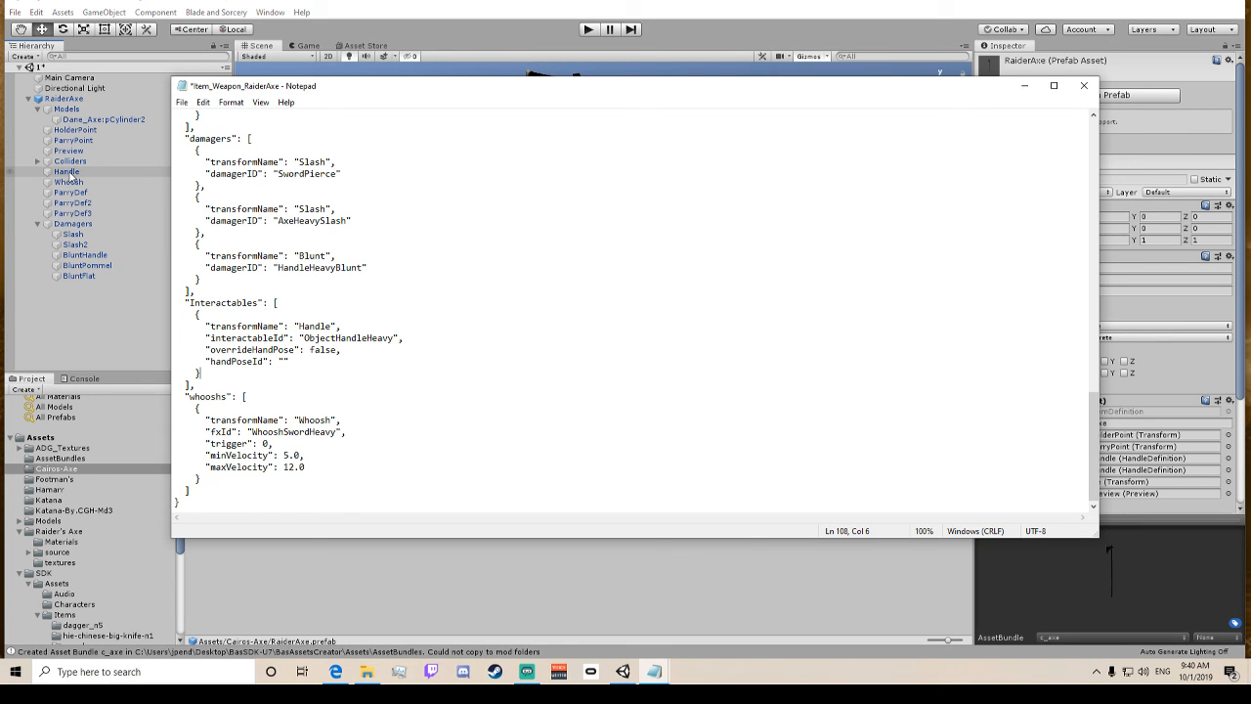
double_click(323, 325)
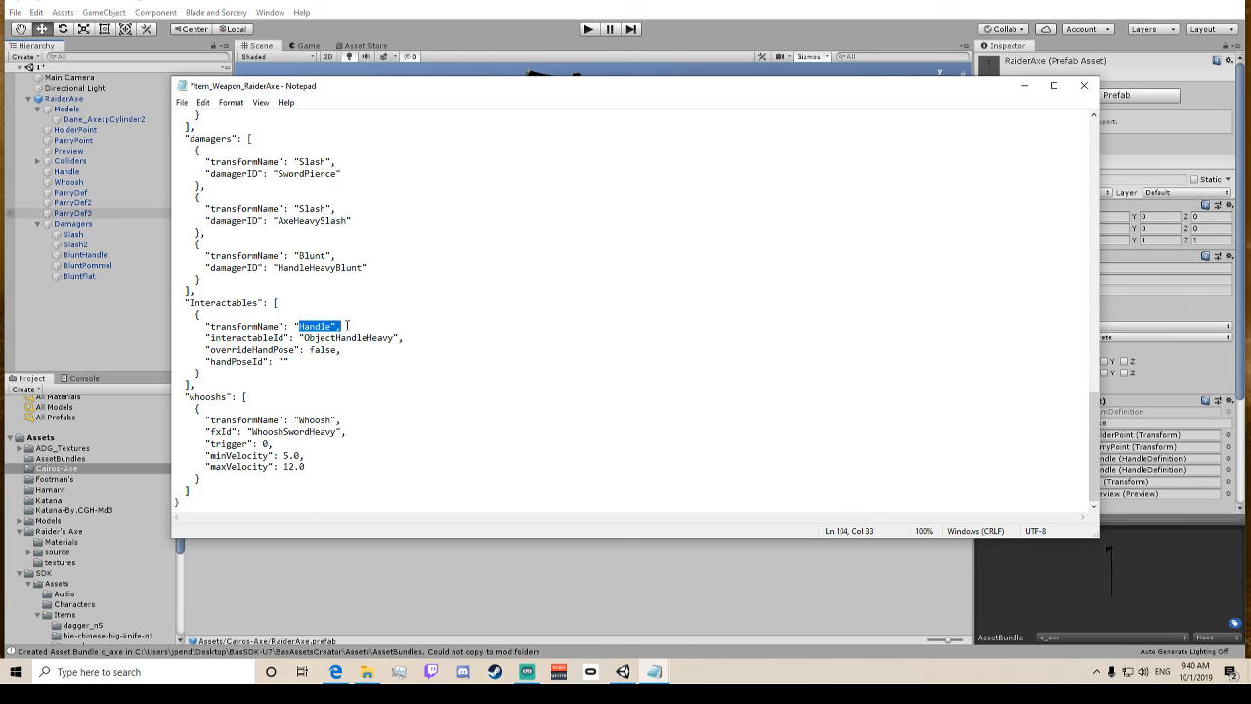
click(300, 255)
scroll(309, 259, up, 1)
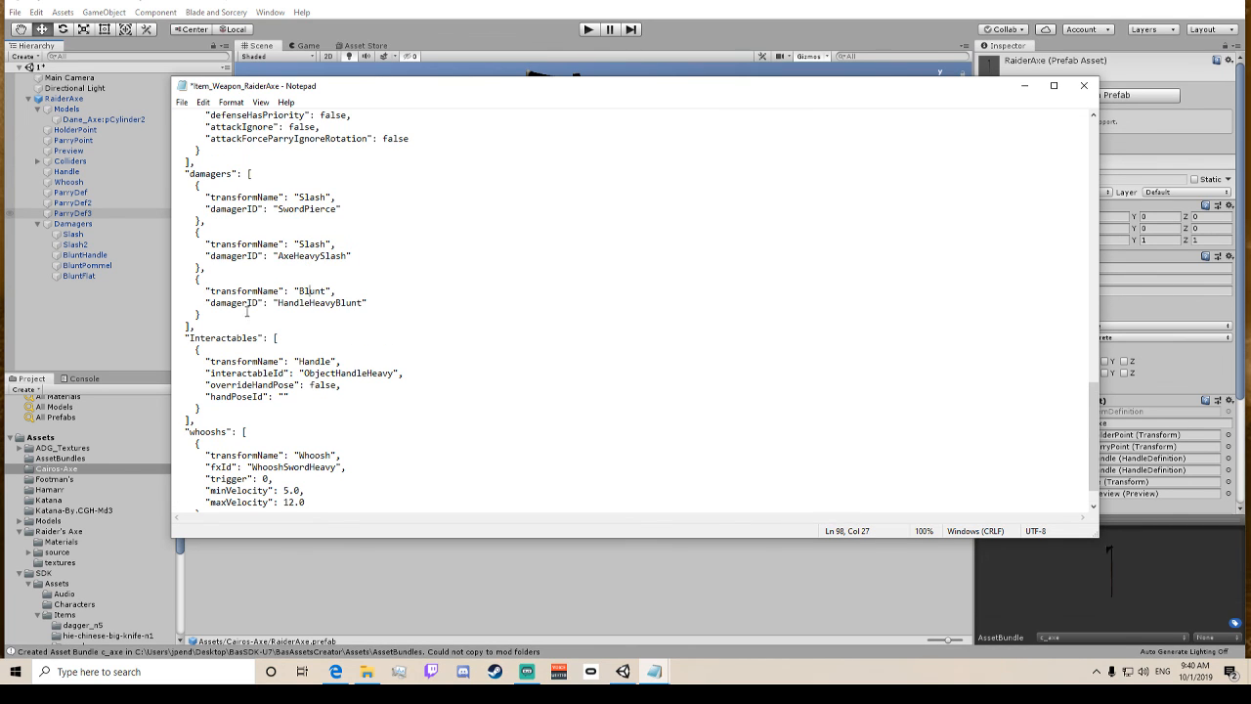
drag(247, 311, 162, 284)
key(ctrl+c)
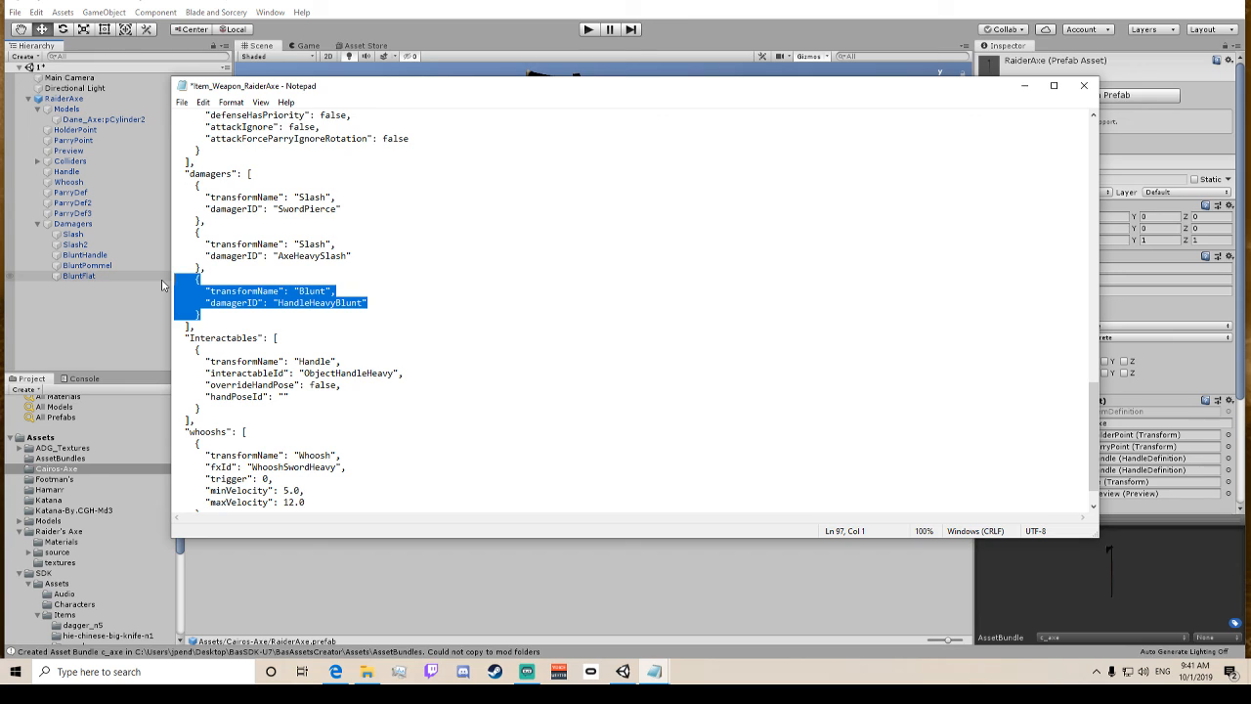
click(260, 320)
key(Return)
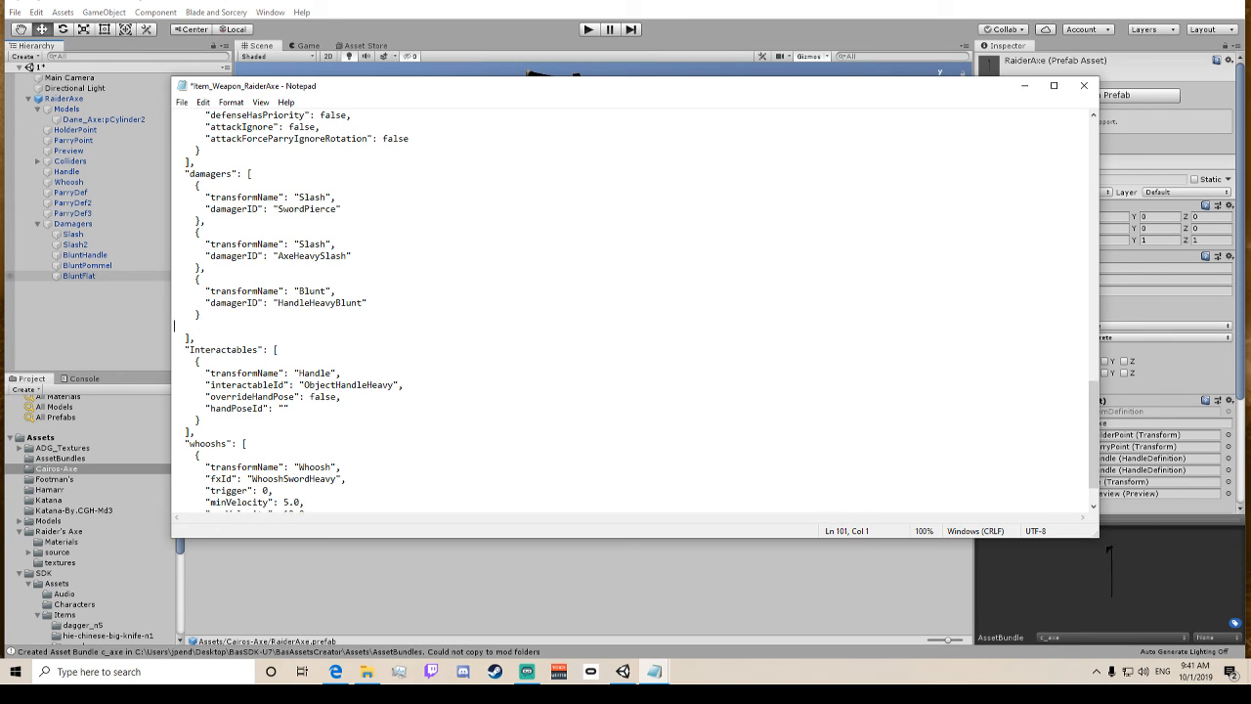
key(ctrl+v)
key(Return)
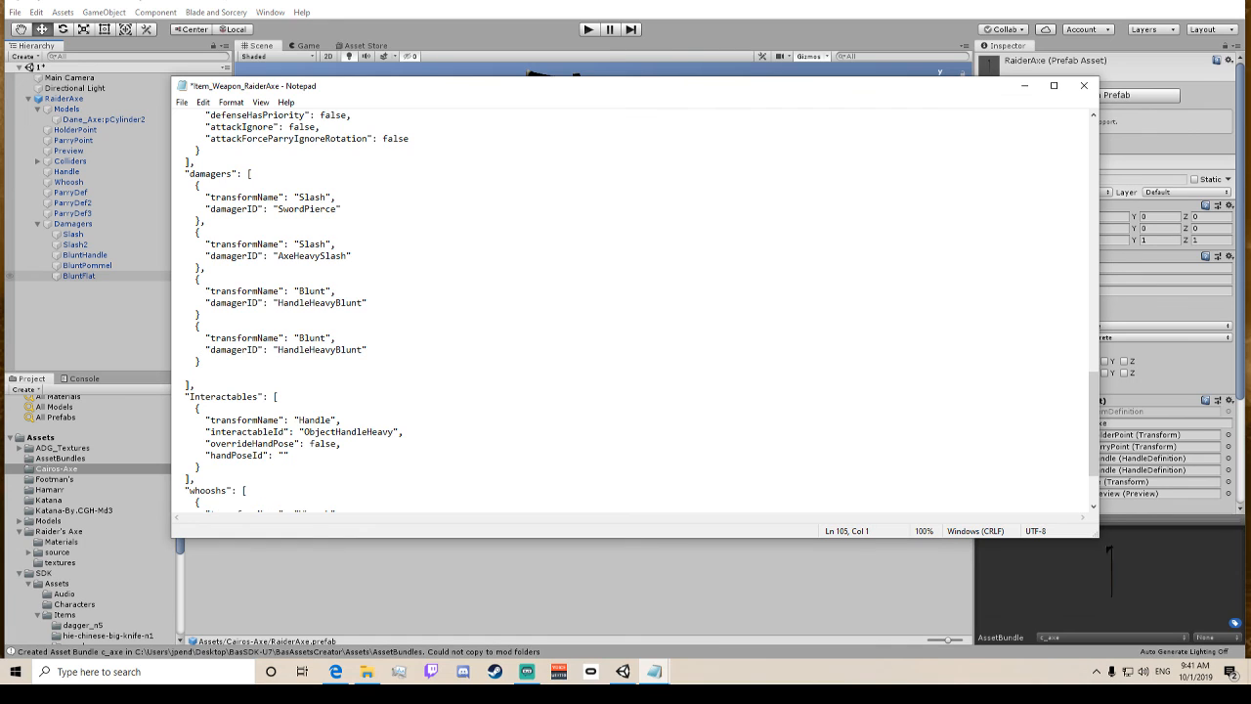
key(ctrl+v)
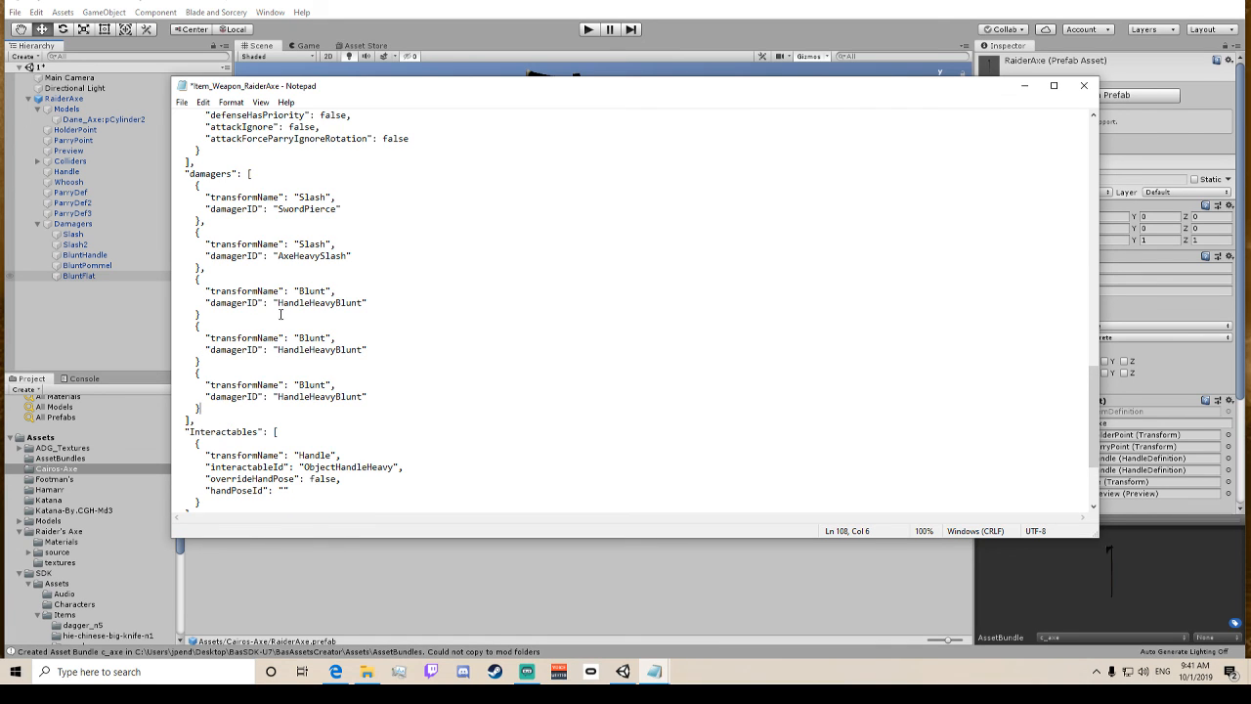
Set the three Blunt damagers' transformNames to BluntHandle, BluntPommel and BluntFlat, and the first damager's damagerID to AxeHeavySlash.
click(326, 291)
text(Handle)
drag(280, 313, 311, 305)
click(333, 338)
text(Pommel)
key(Down)
text(Flat)
drag(337, 208, 278, 210)
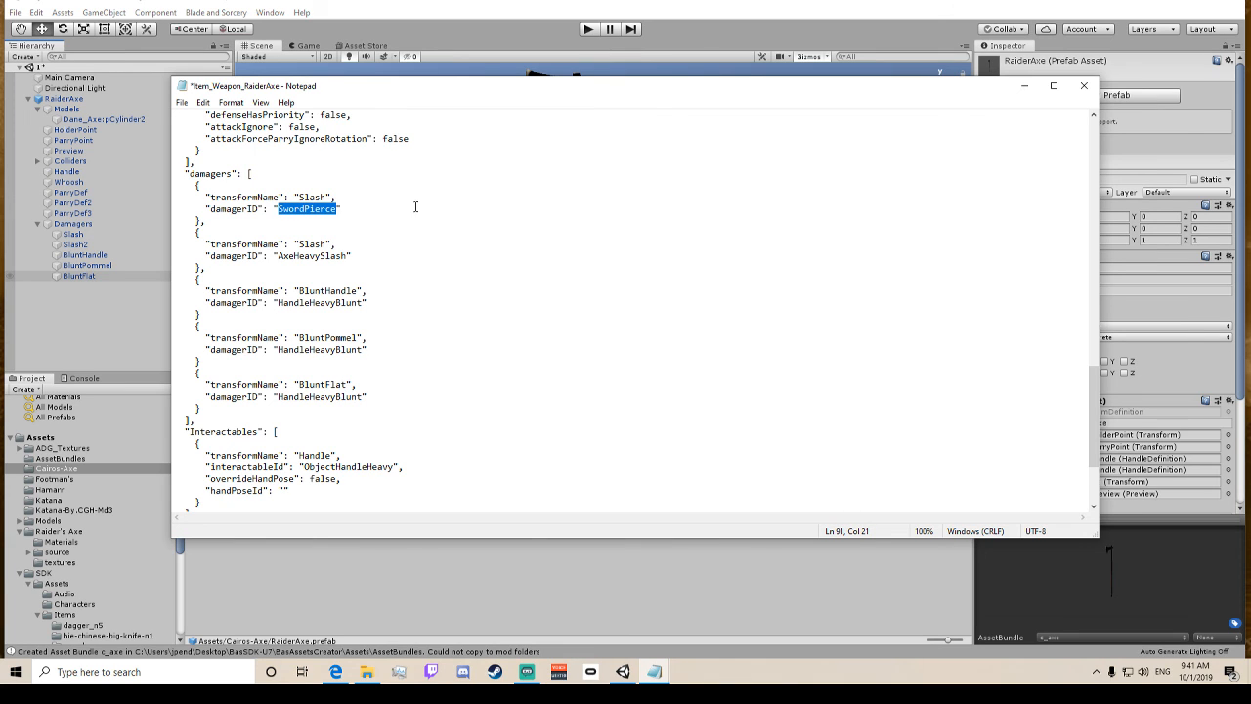
text(AxeHeavySlash)
Switch to Unity, close the Asset Bundle Builder and show the RaiderAxe prefab's folder in File Explorer.
click(377, 569)
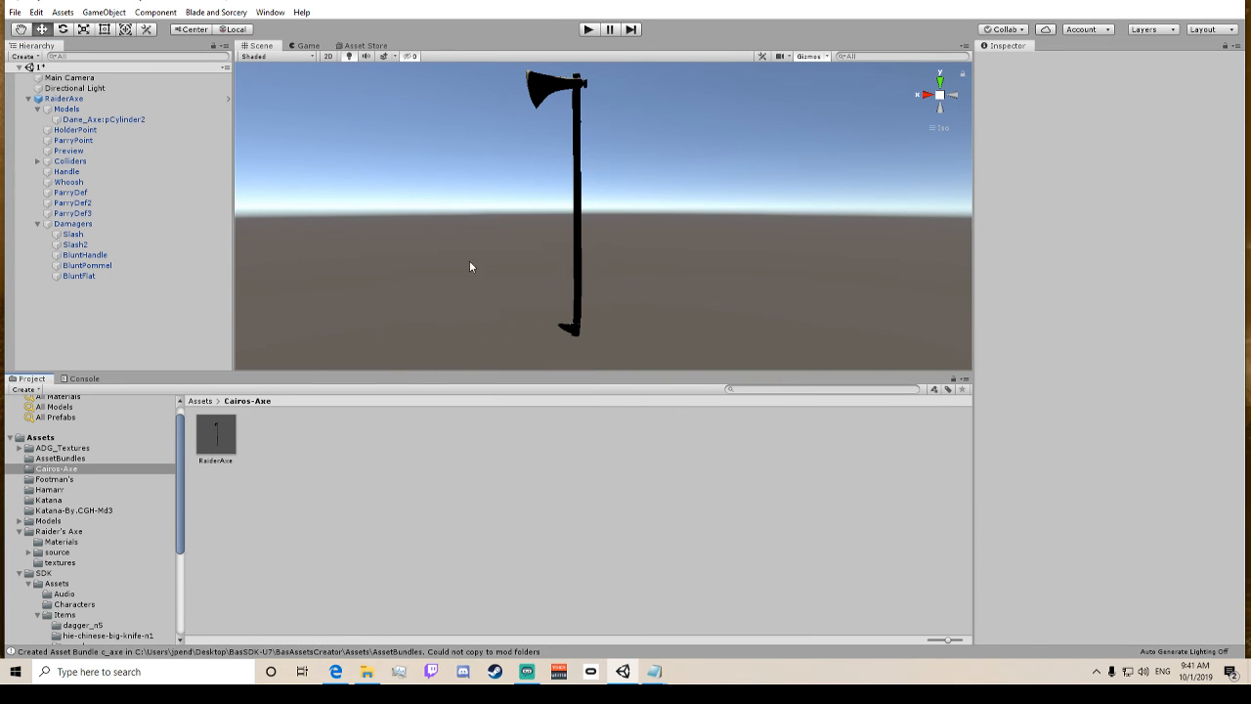
click(645, 108)
click(224, 451)
right_click(224, 450)
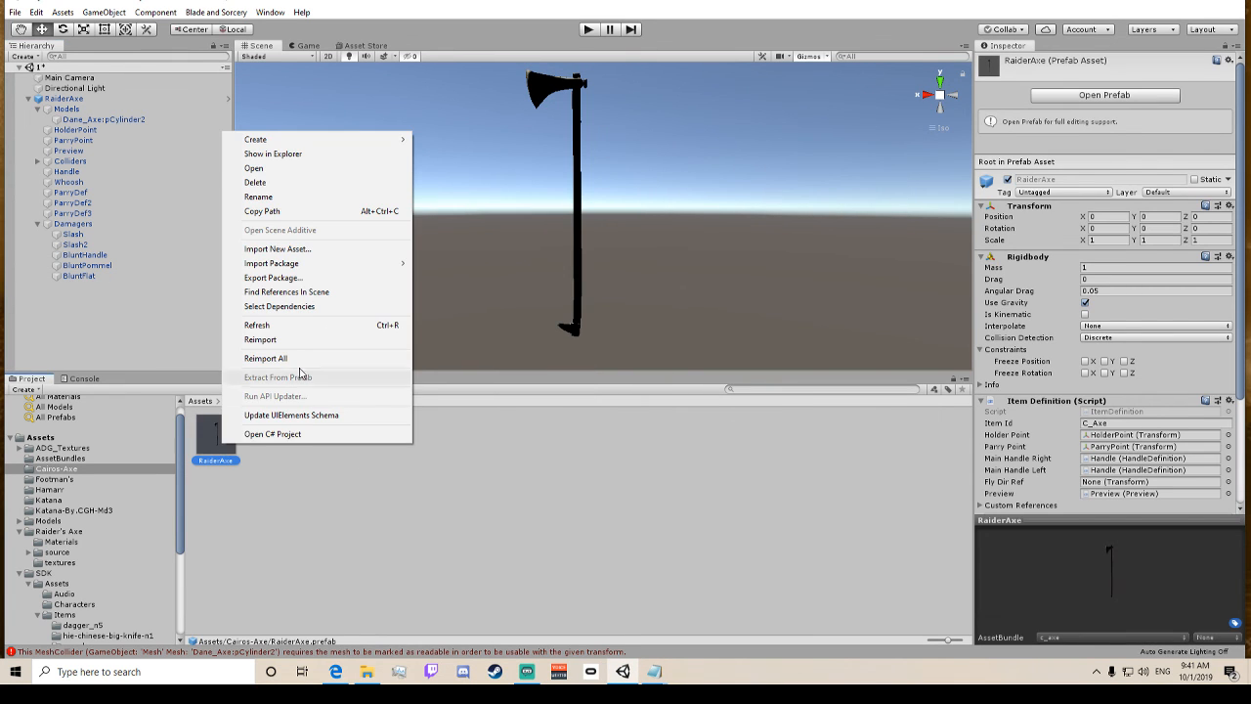
click(294, 155)
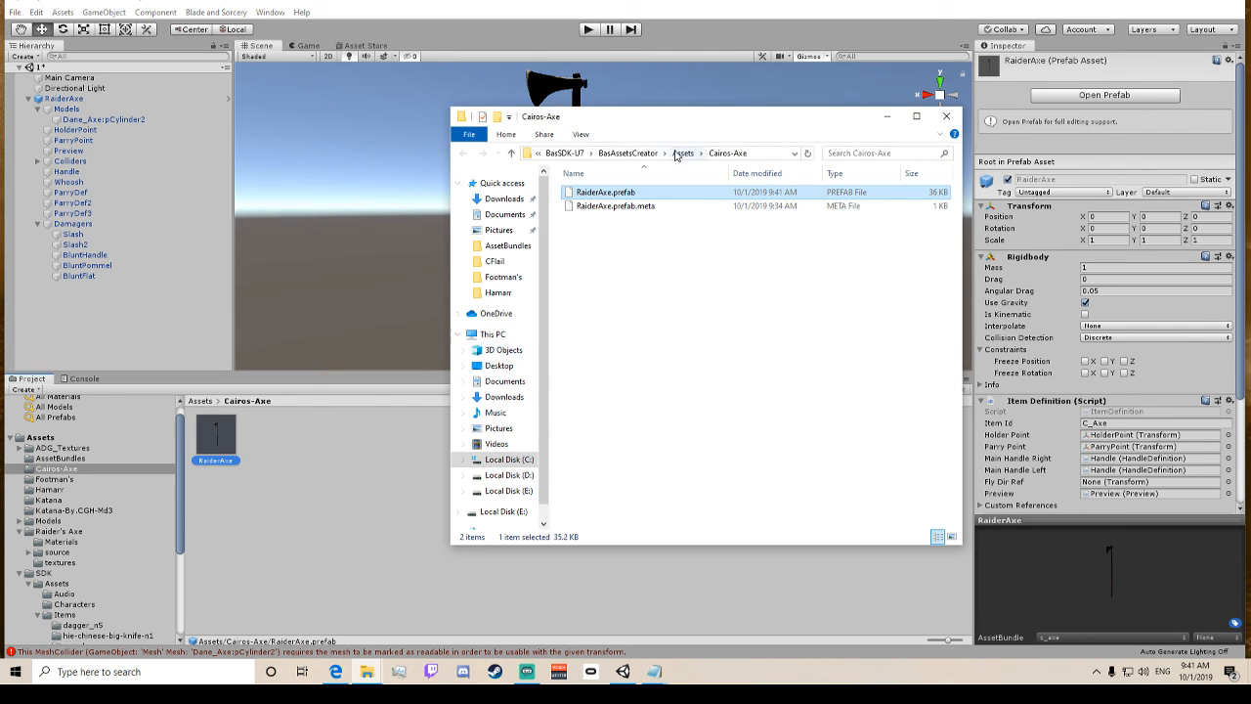
Copy RaiderAxe.prefab from the Cairos-Axe folder into the Cairo's Dane Axe mod folder in StreamingAssets.
right_click(632, 196)
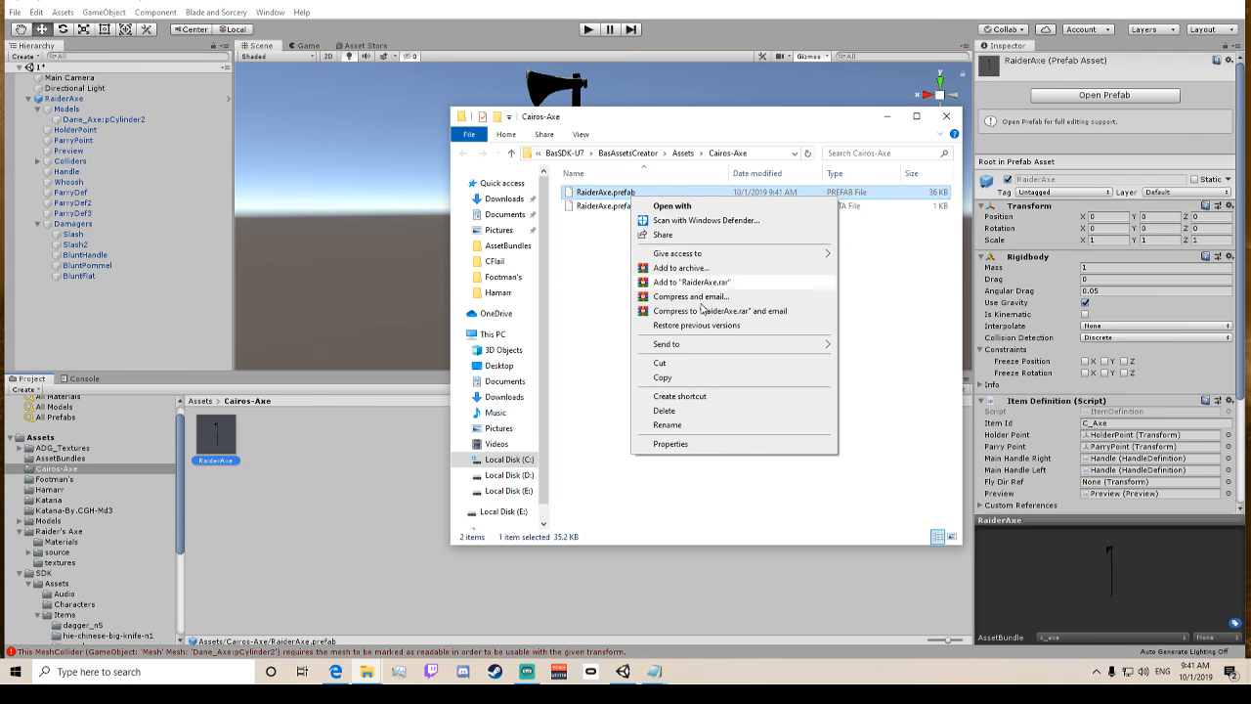
key(Escape)
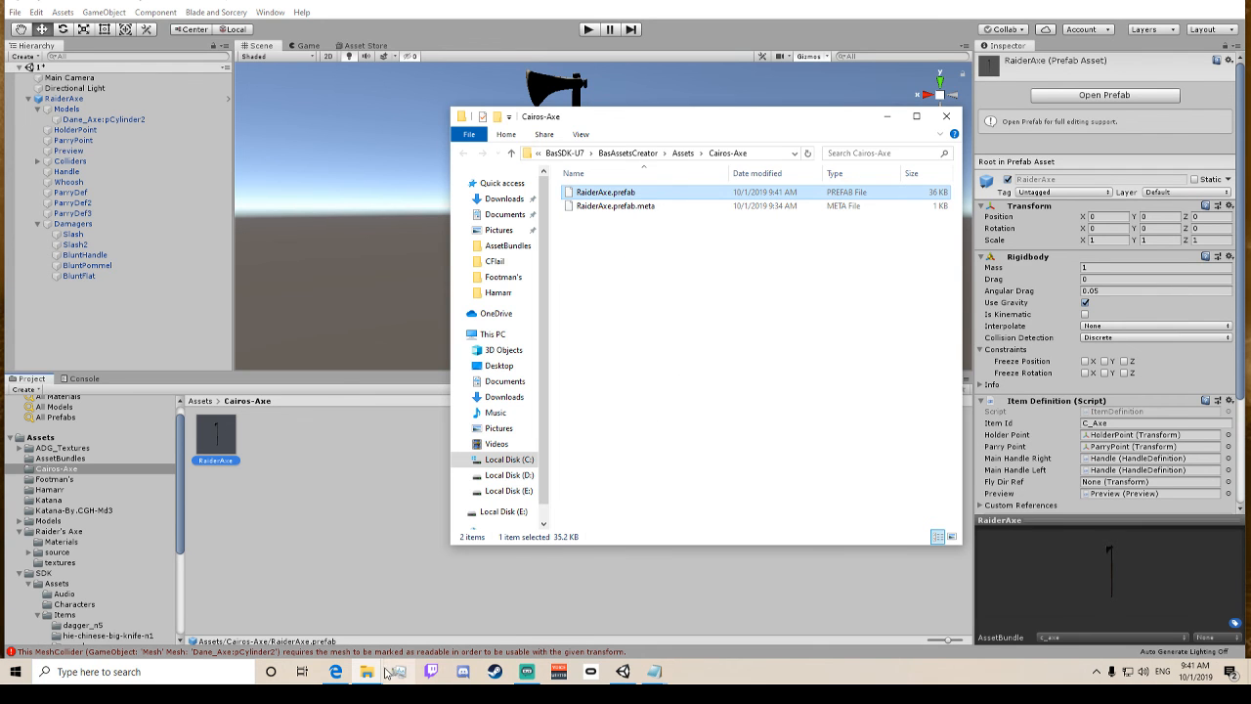
click(369, 671)
mouse_move(319, 607)
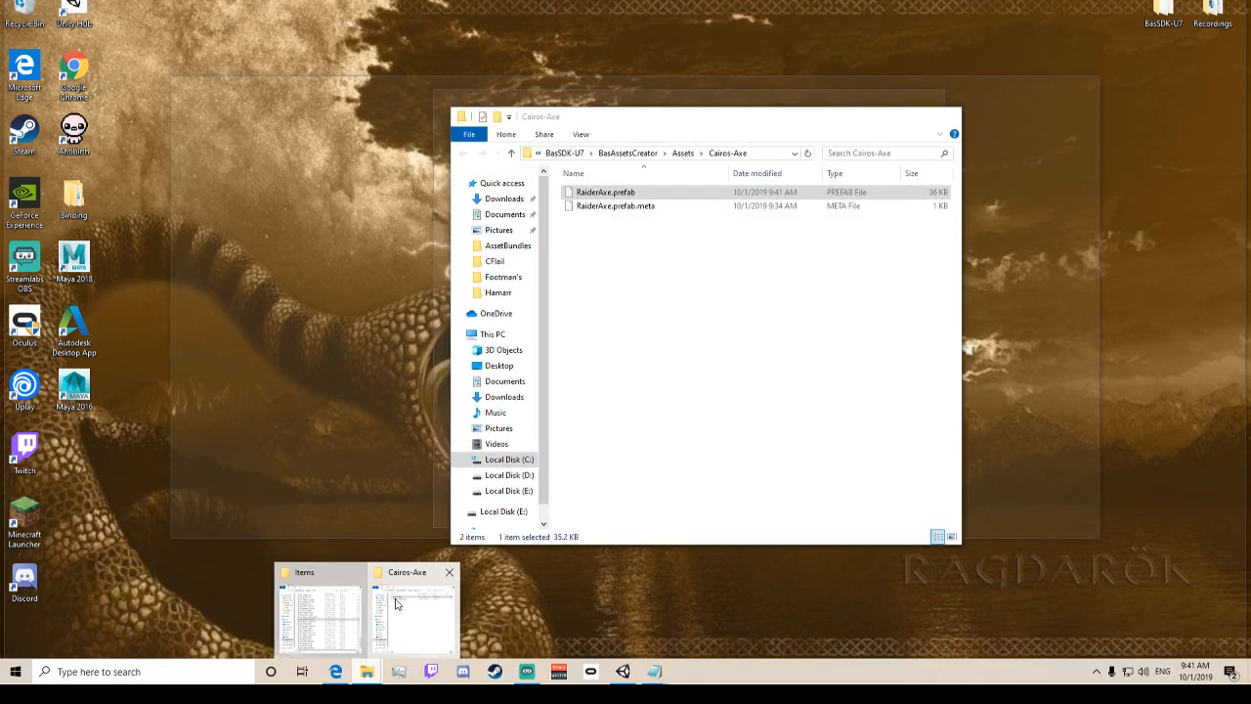
click(318, 611)
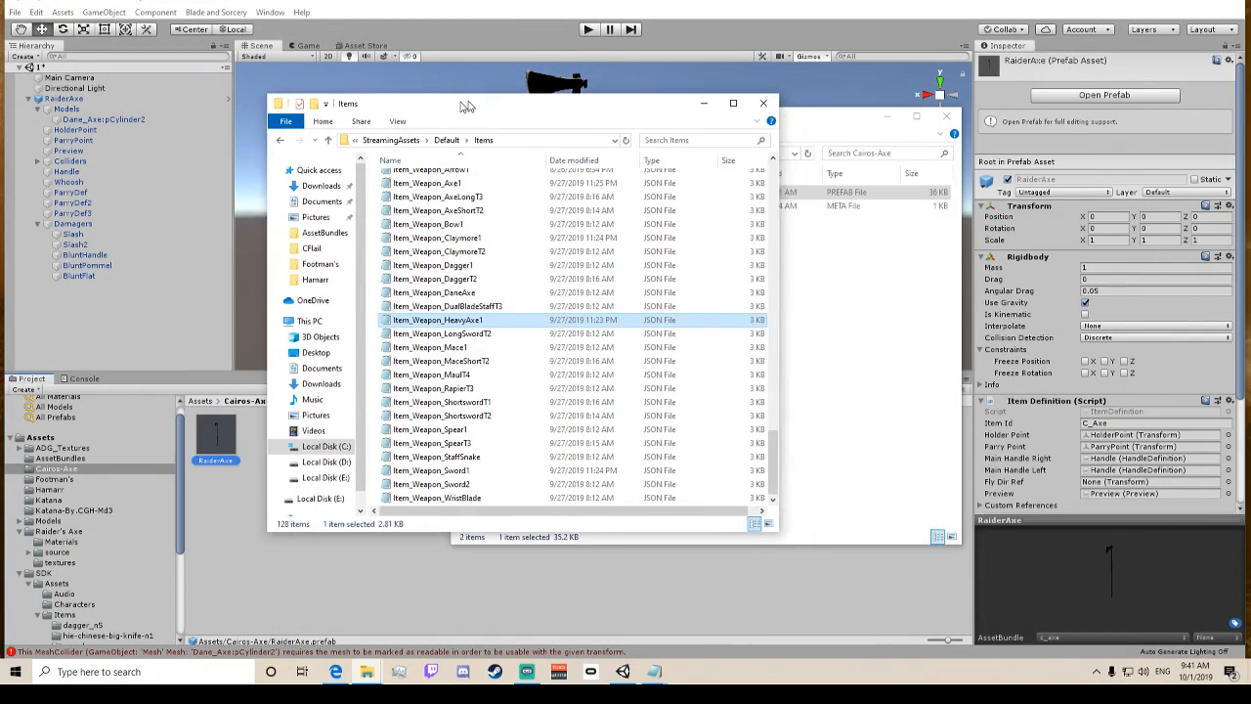
drag(640, 101, 322, 112)
click(296, 148)
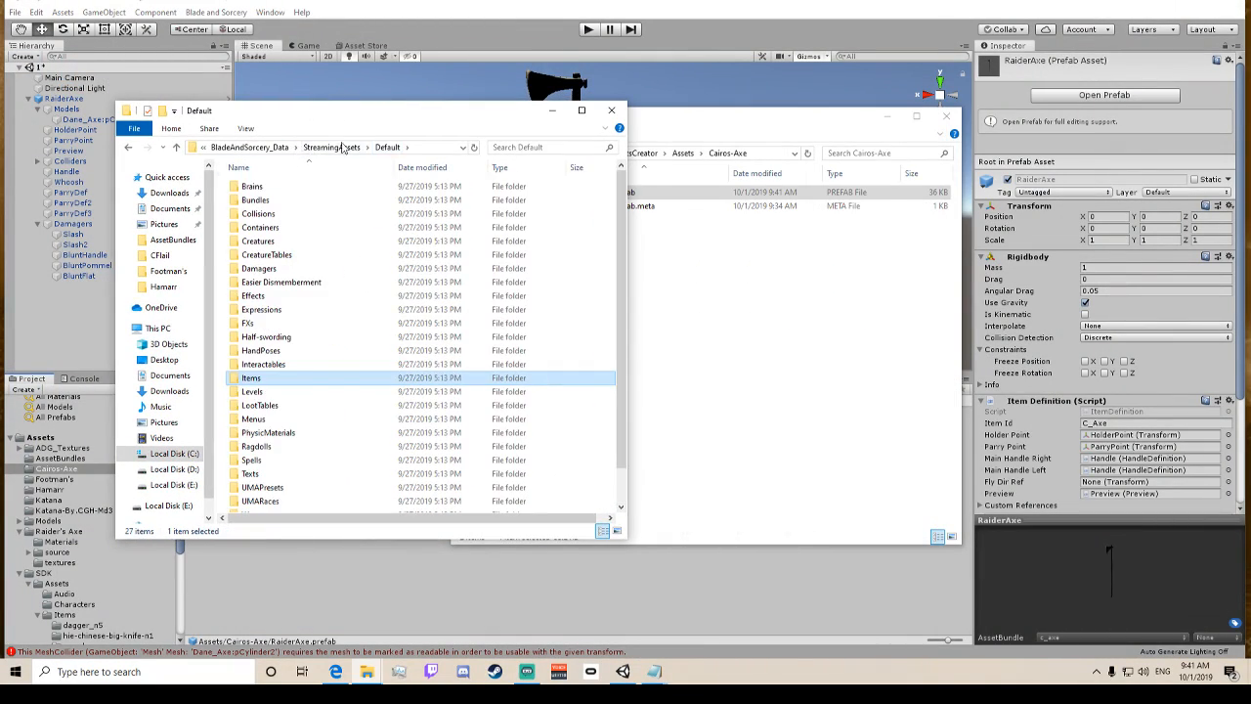
click(338, 147)
double_click(279, 188)
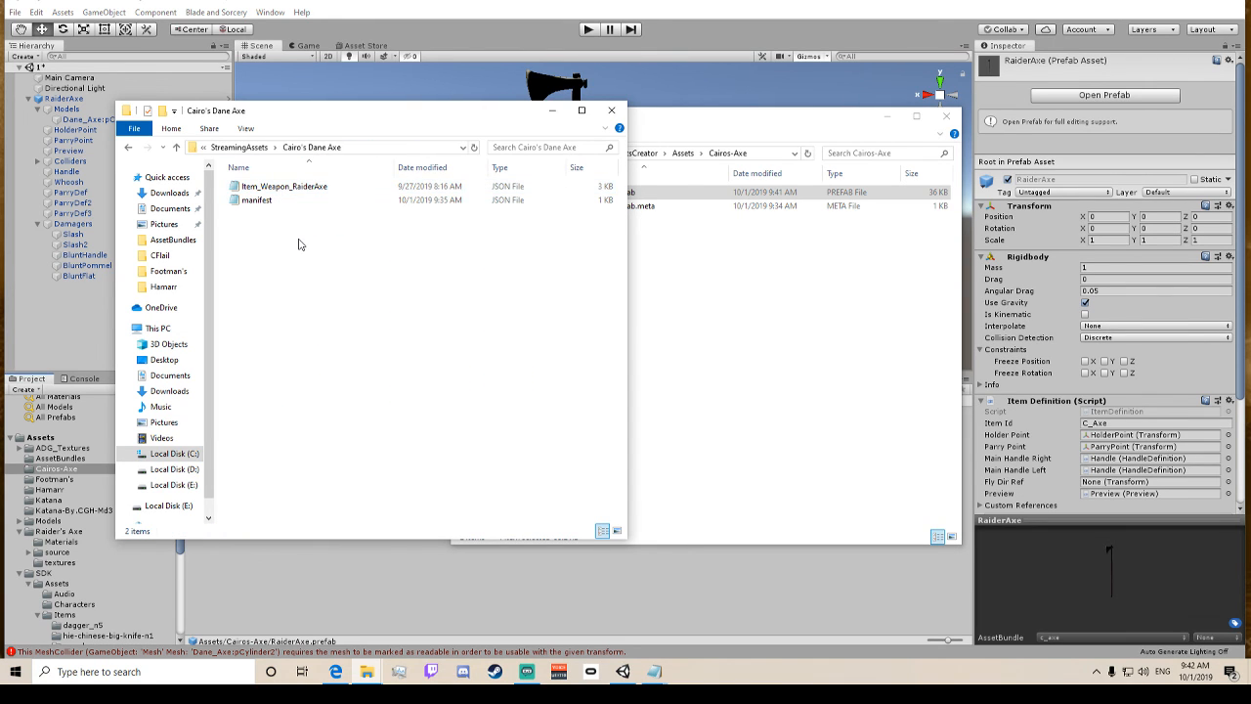
key(ctrl+v)
Copy c_axe.bundle from the project's AssetBundles folder into the Cairo's Dane Axe mod folder.
click(700, 289)
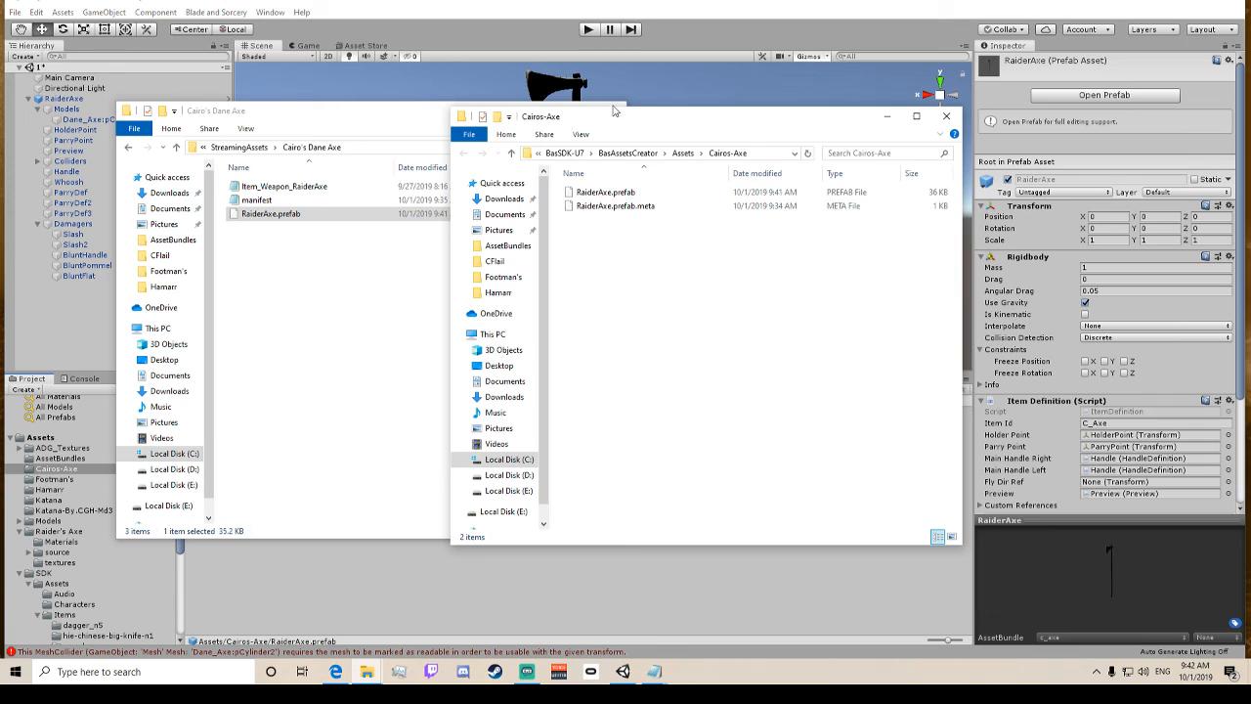
click(688, 153)
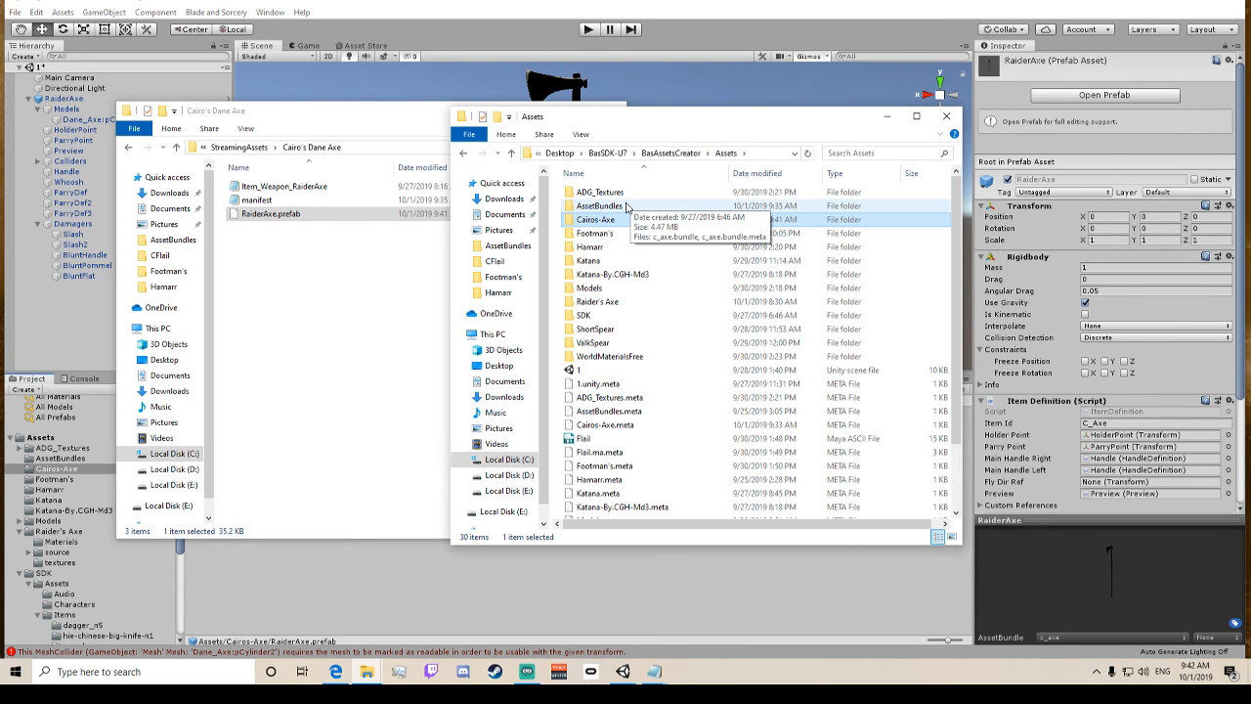
double_click(627, 206)
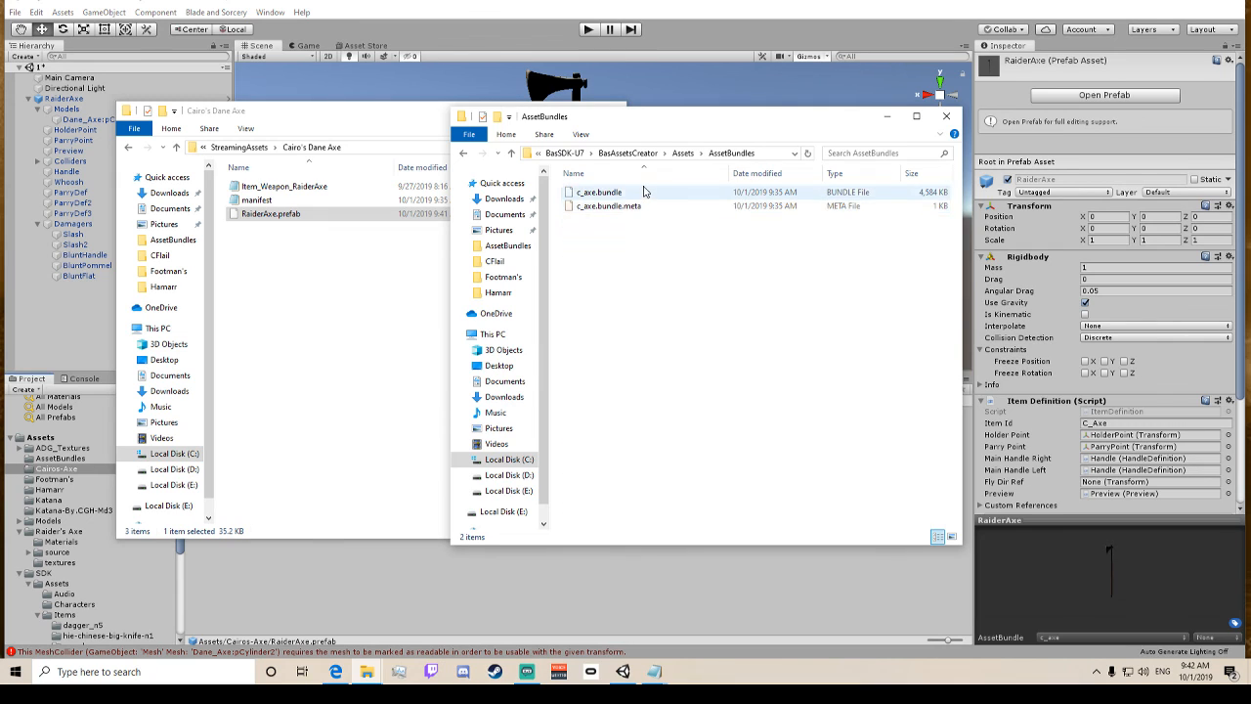
click(643, 192)
drag(642, 193, 283, 316)
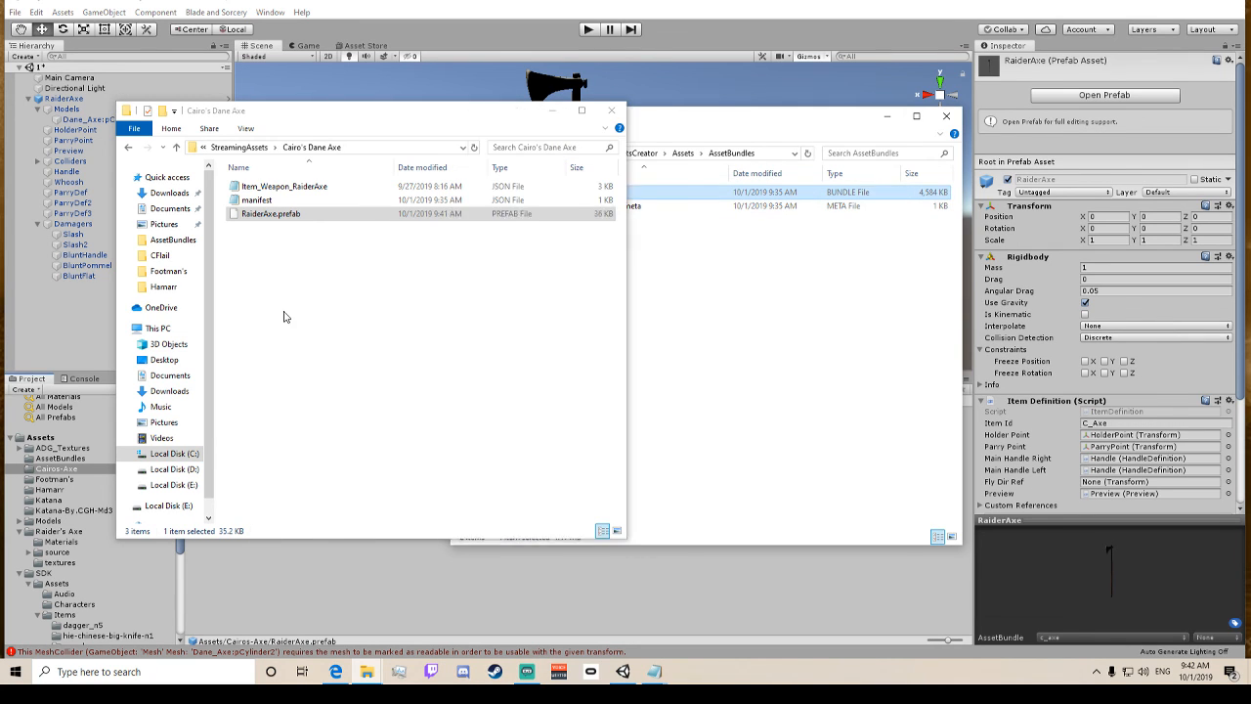
Review the project's Cairos-Axe and AssetBundles folders alongside the mod folder's contents.
click(781, 253)
click(690, 153)
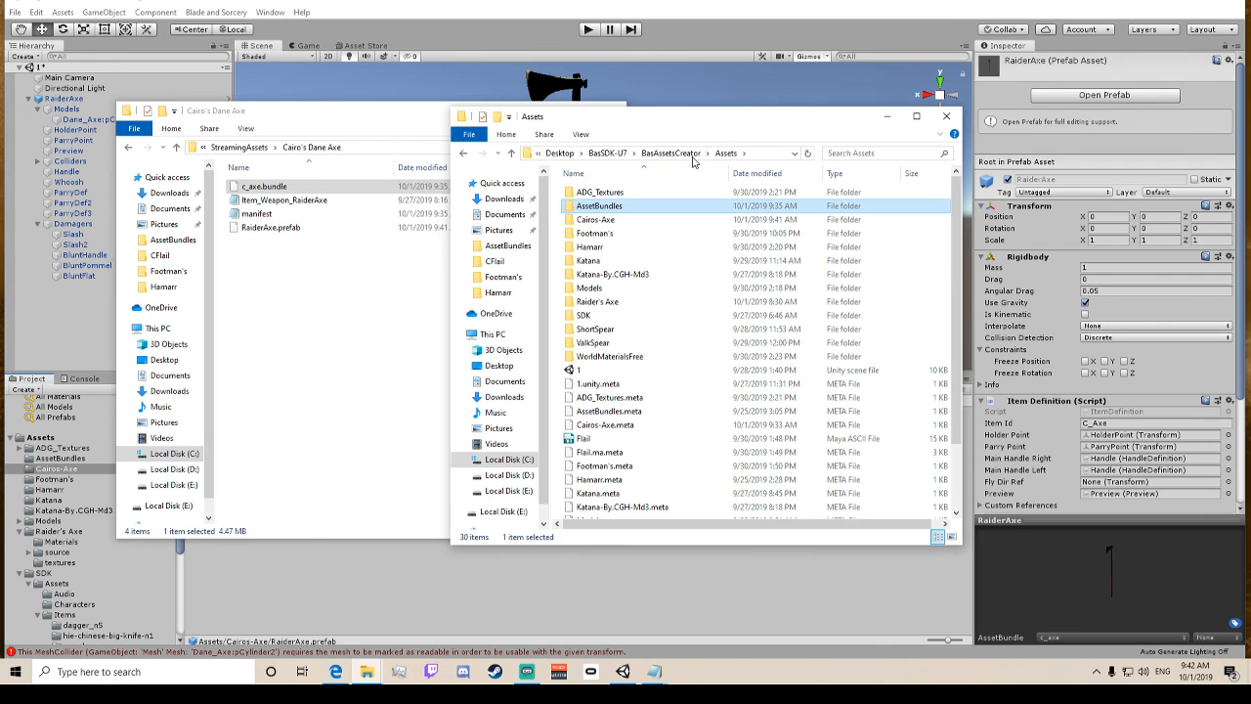
double_click(626, 221)
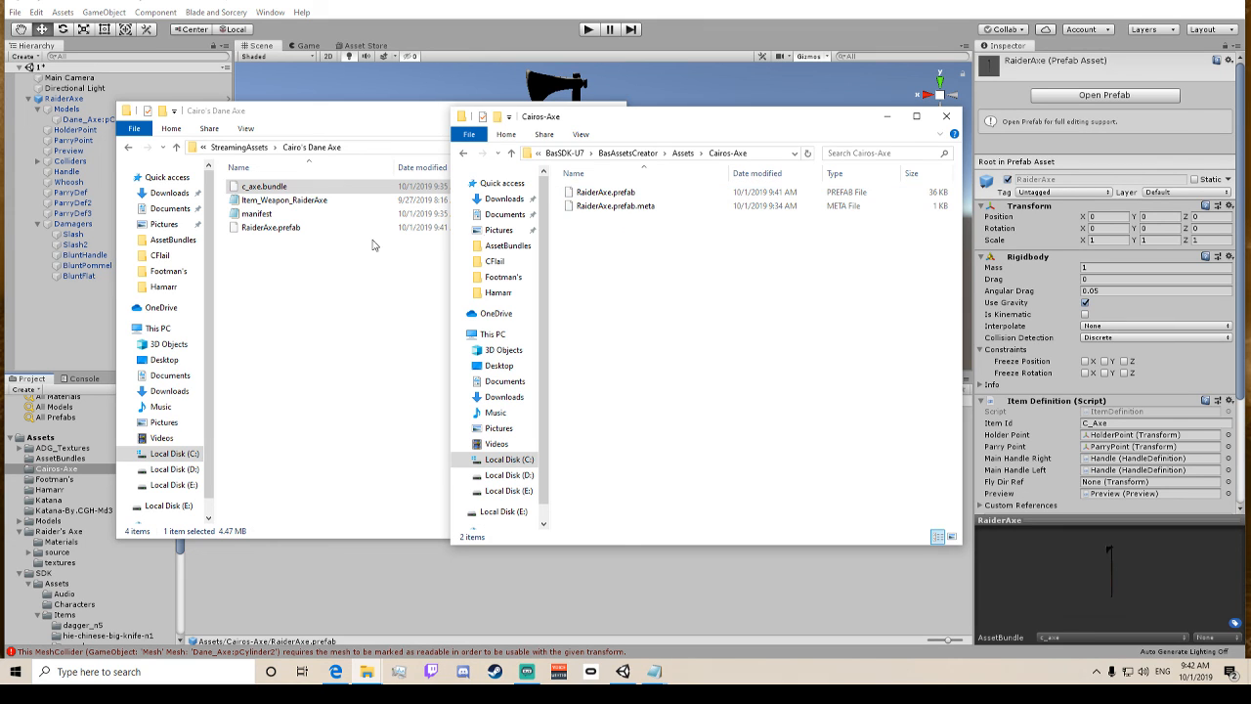
click(682, 153)
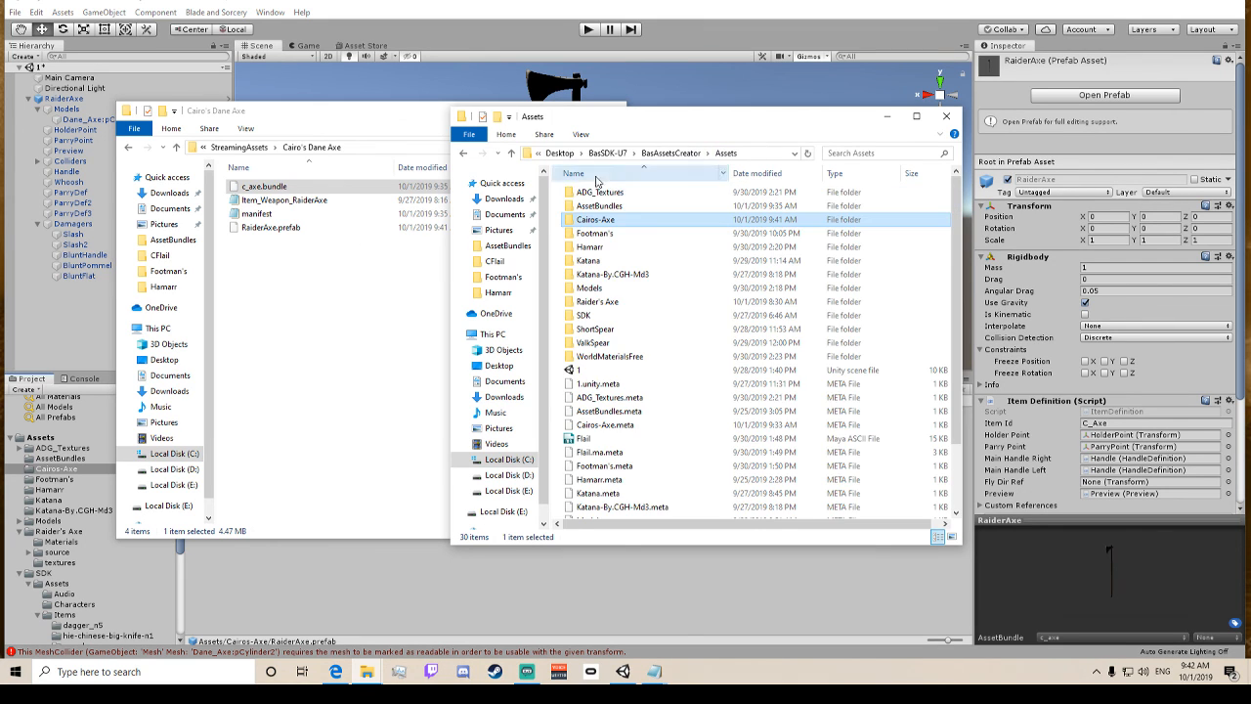
double_click(667, 204)
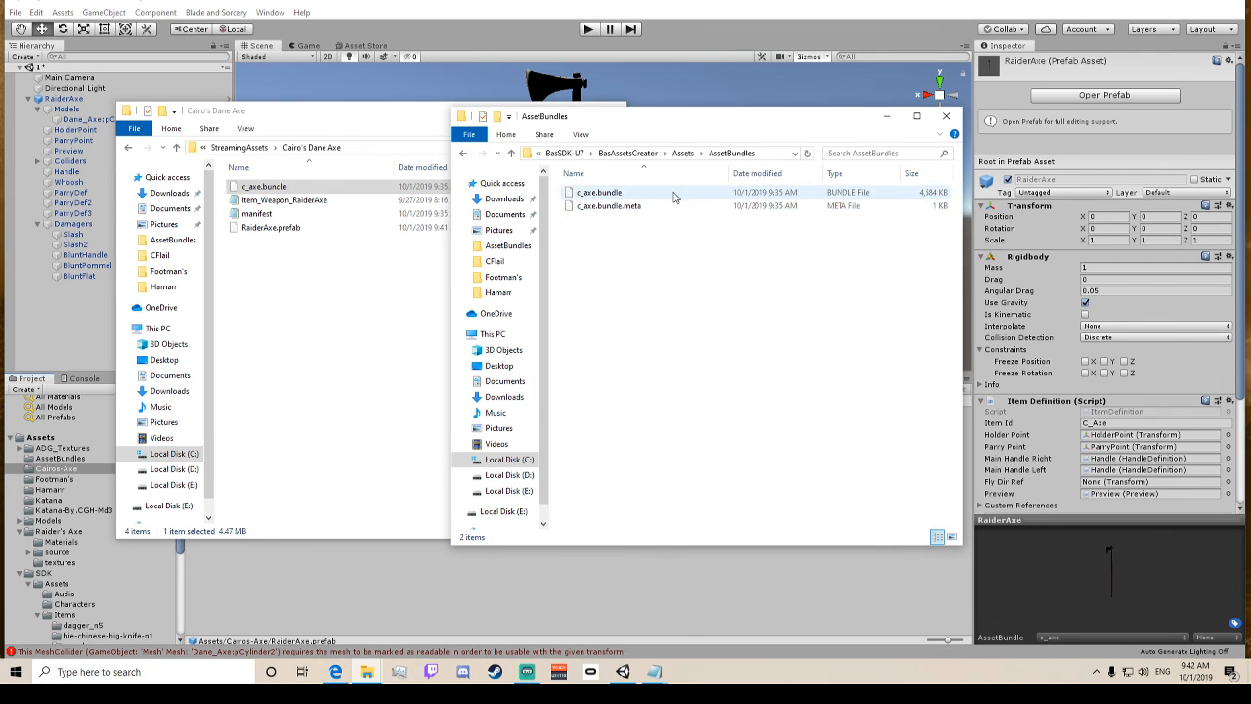
click(350, 267)
click(837, 215)
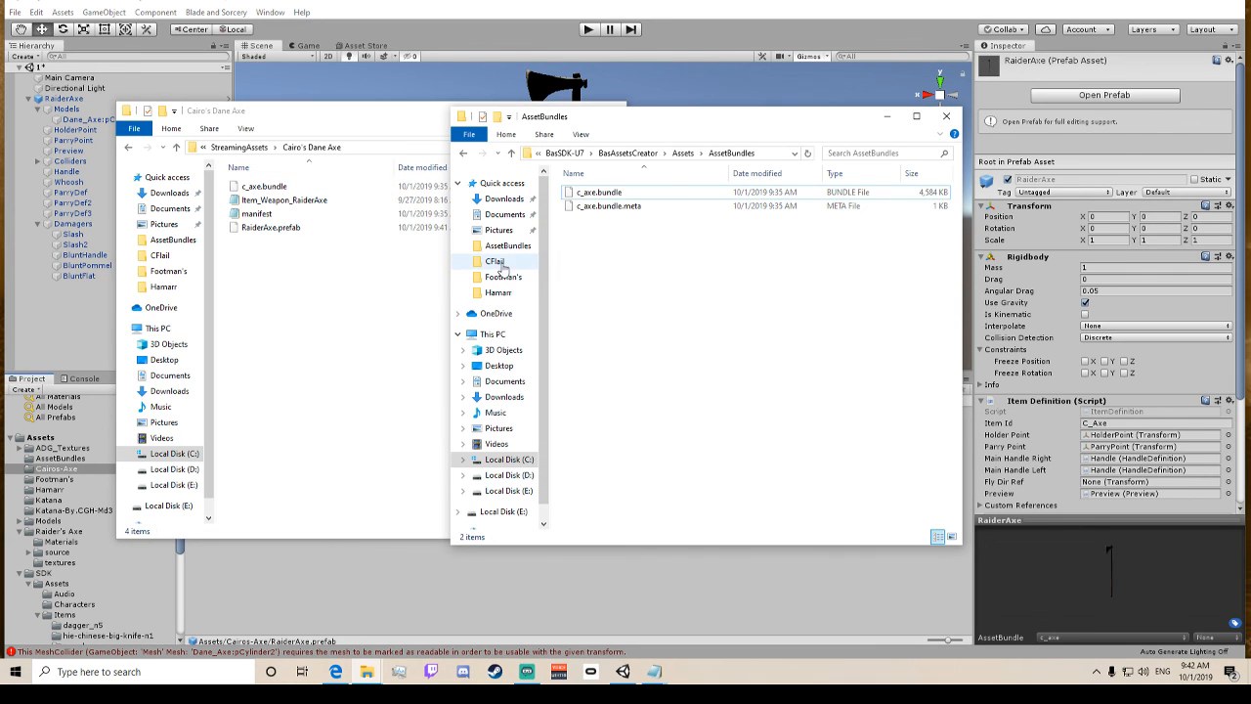
Open the Damagers folder of the game's Default data in StreamingAssets and copy Damager_AxeHeavySlash into the Cairo's Dane Axe folder.
drag(778, 128, 881, 106)
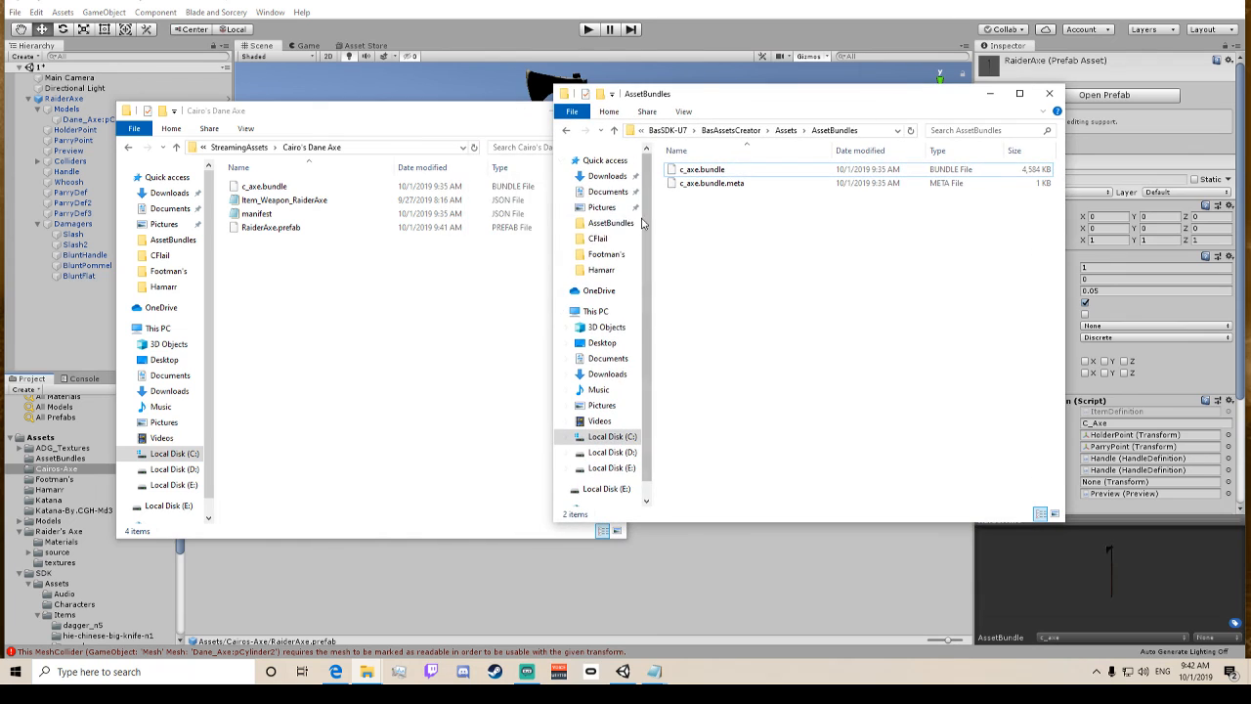
click(606, 254)
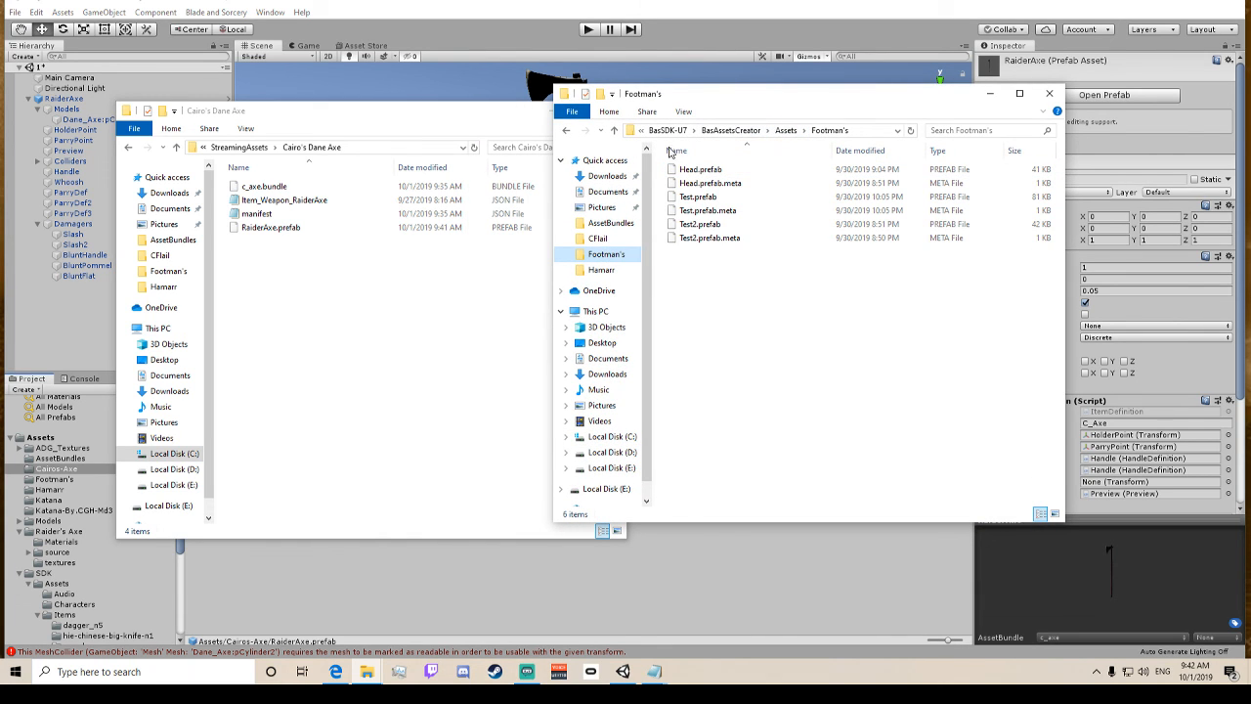
click(613, 278)
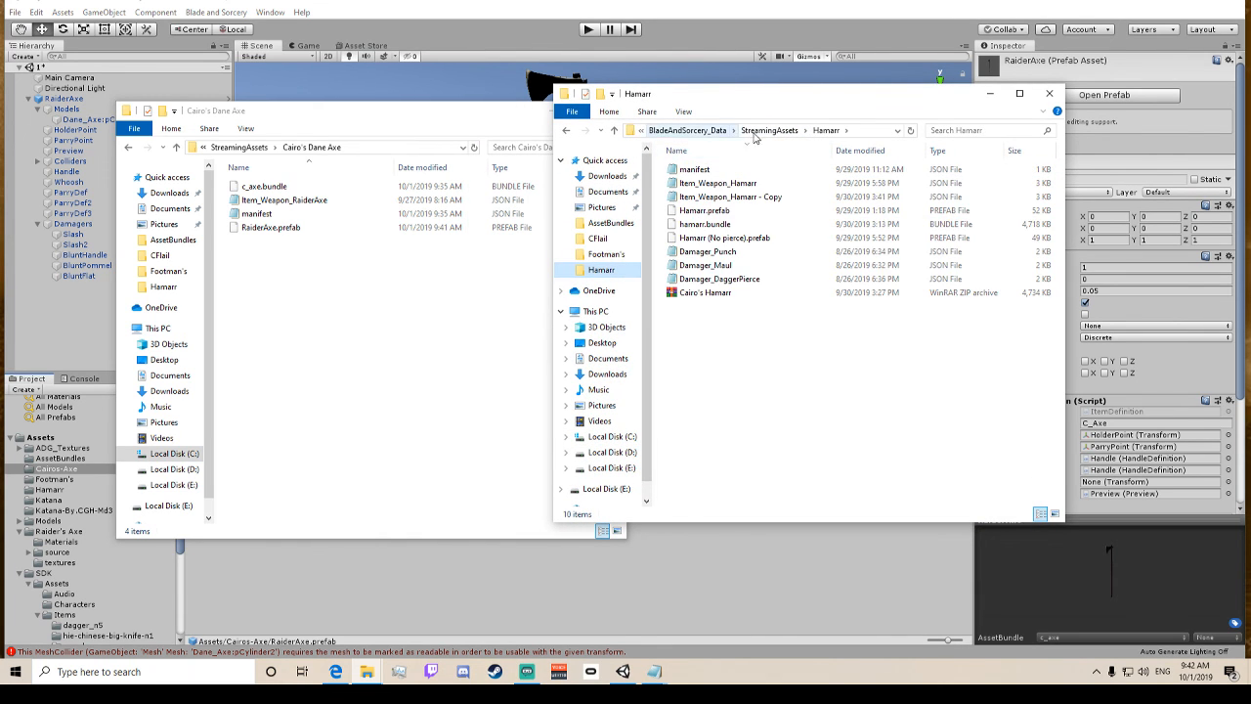
click(769, 130)
double_click(714, 194)
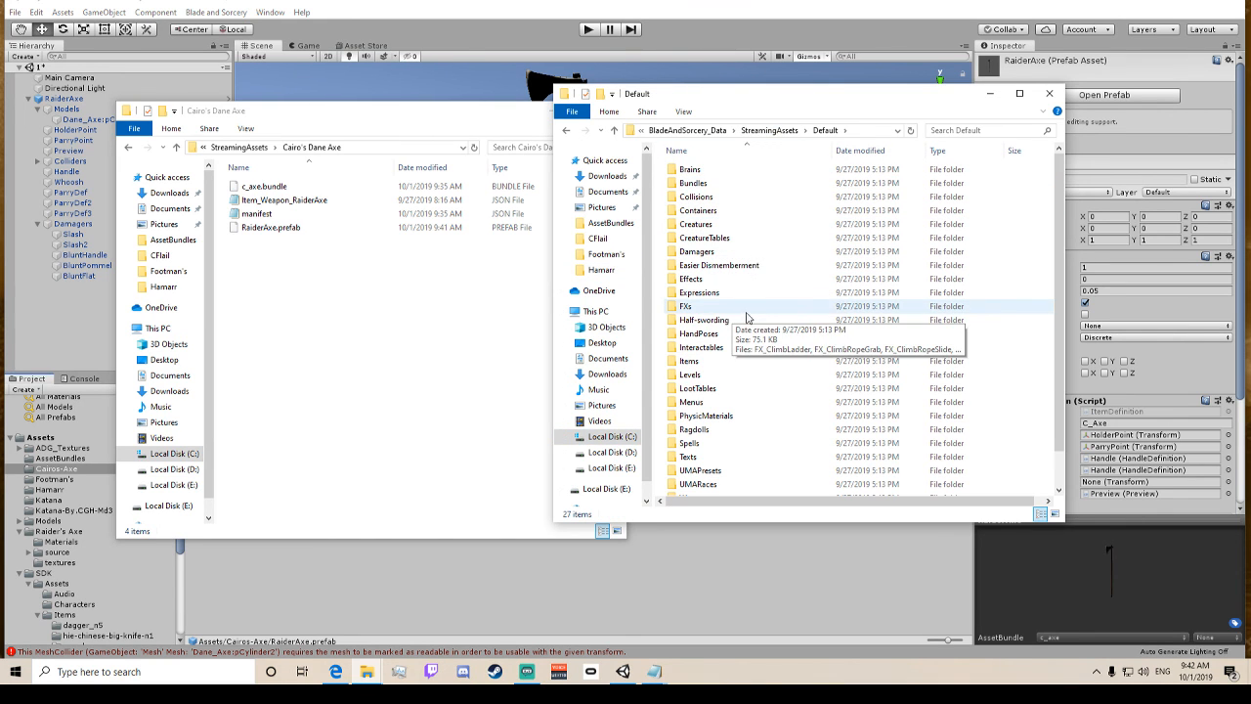
double_click(699, 252)
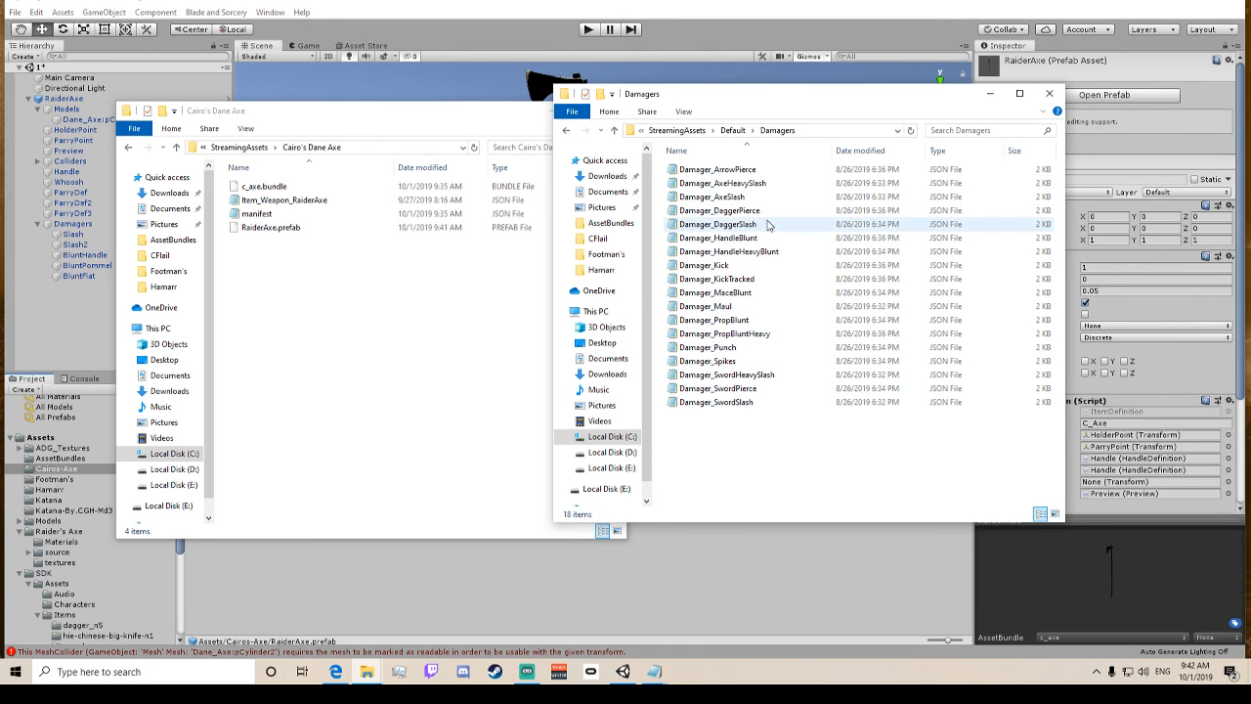
click(784, 185)
drag(784, 185, 254, 303)
Copy Damager_HandleHeavyBlunt from the default Damagers folder into the Cairo's Dane Axe folder.
click(760, 321)
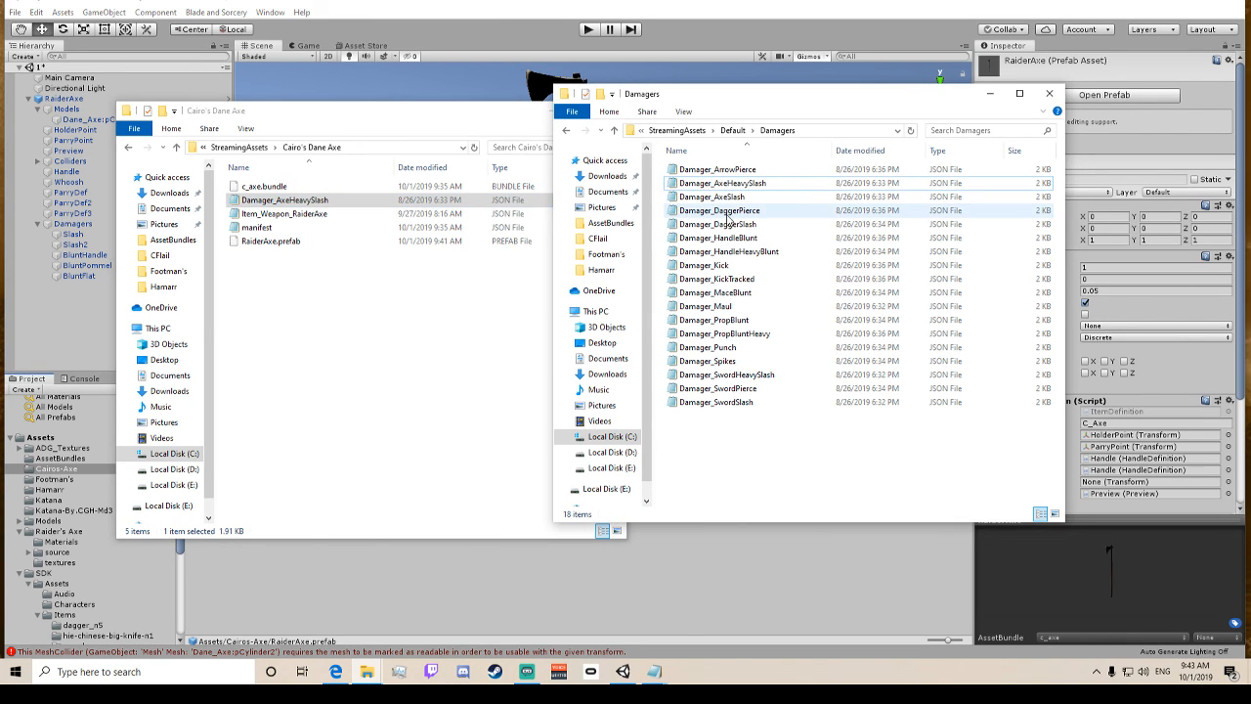
click(731, 252)
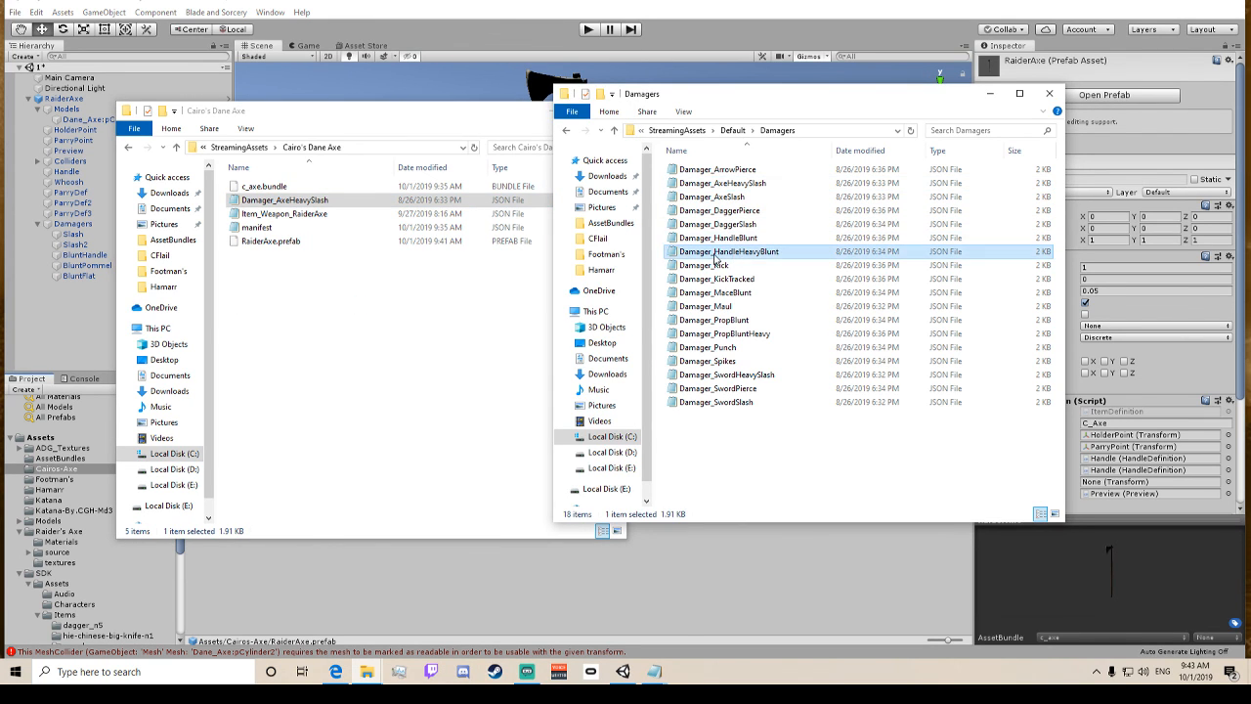
click(487, 315)
key(ctrl+v)
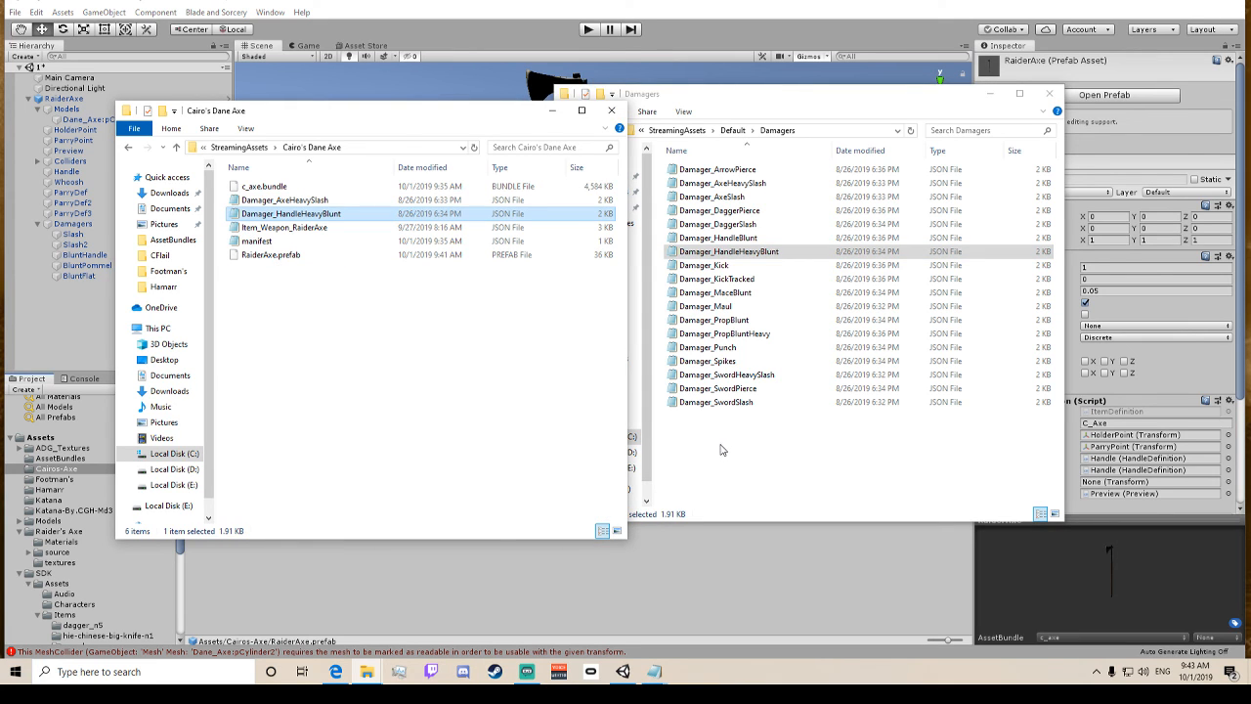
Copy Damager_Kick and Damager_Maul from the default Damagers folder into the Cairo's Dane Axe folder.
click(722, 450)
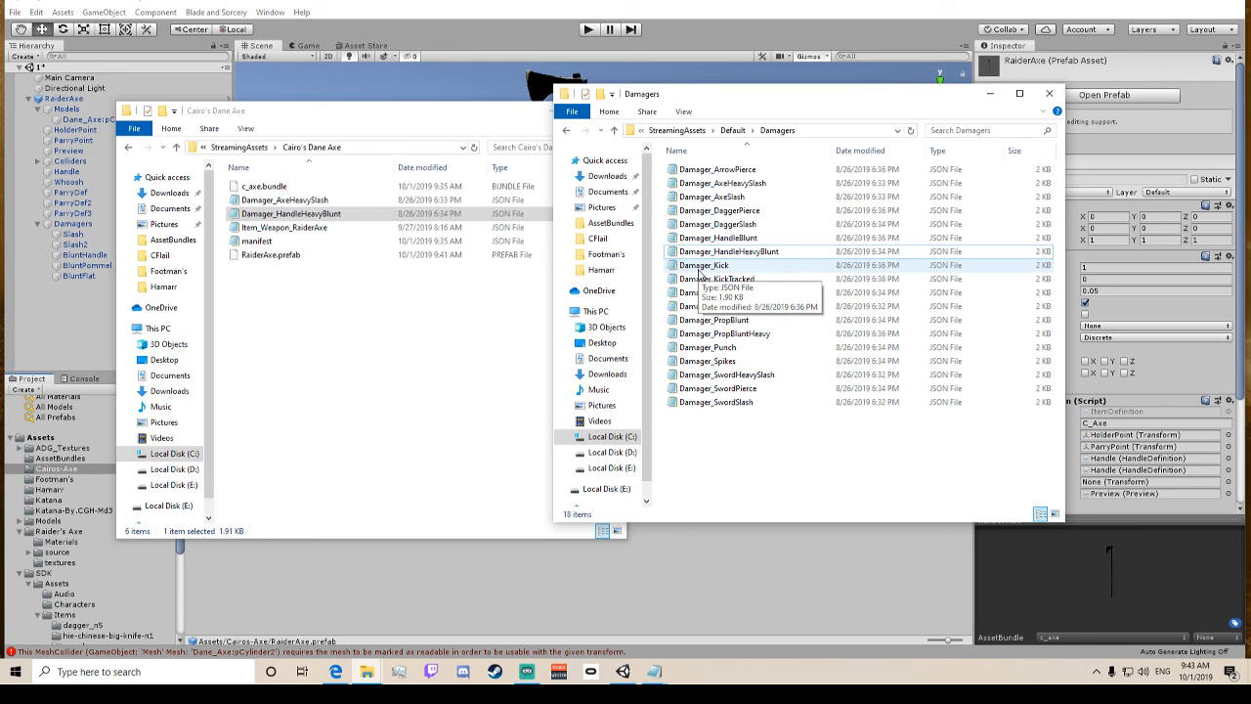
click(700, 271)
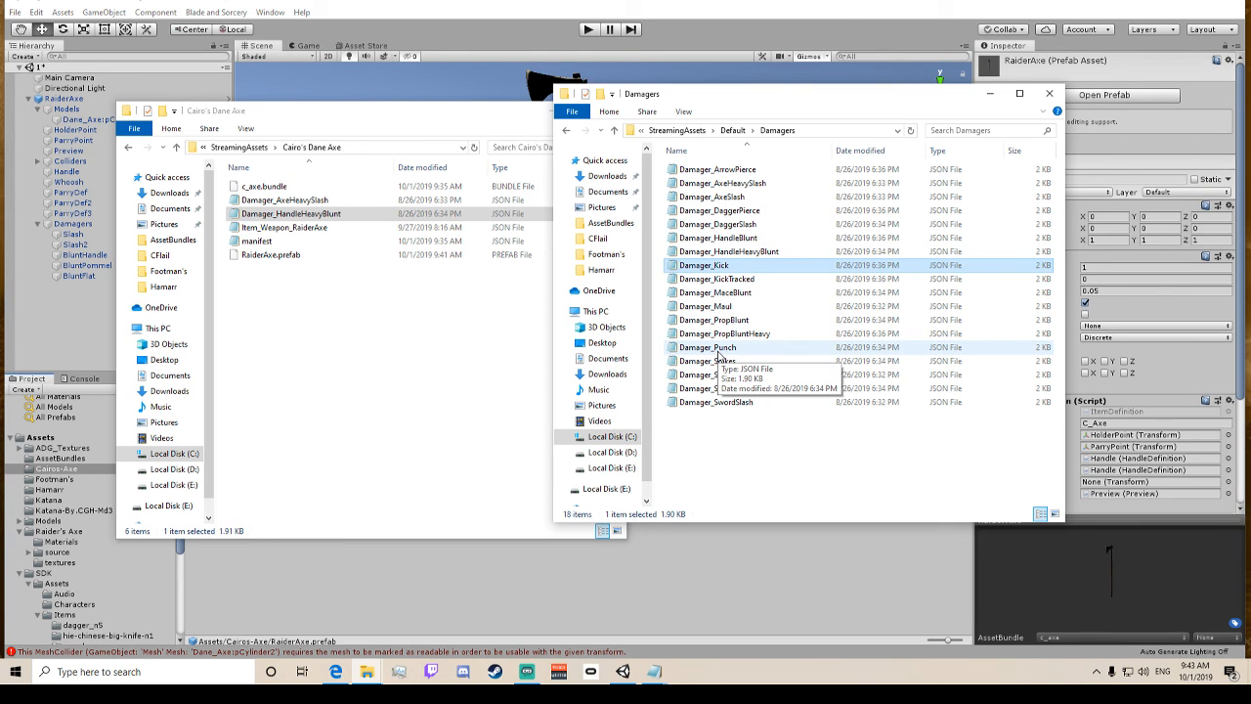
click(389, 341)
key(ctrl+v)
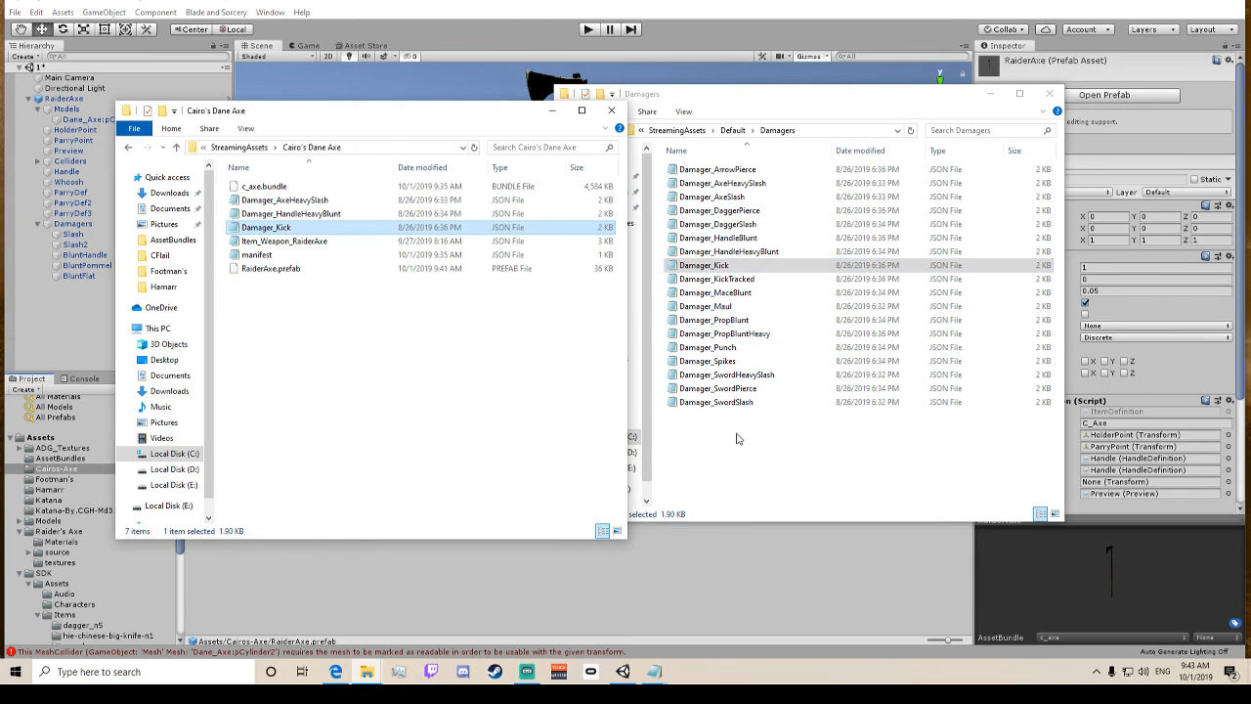
click(737, 441)
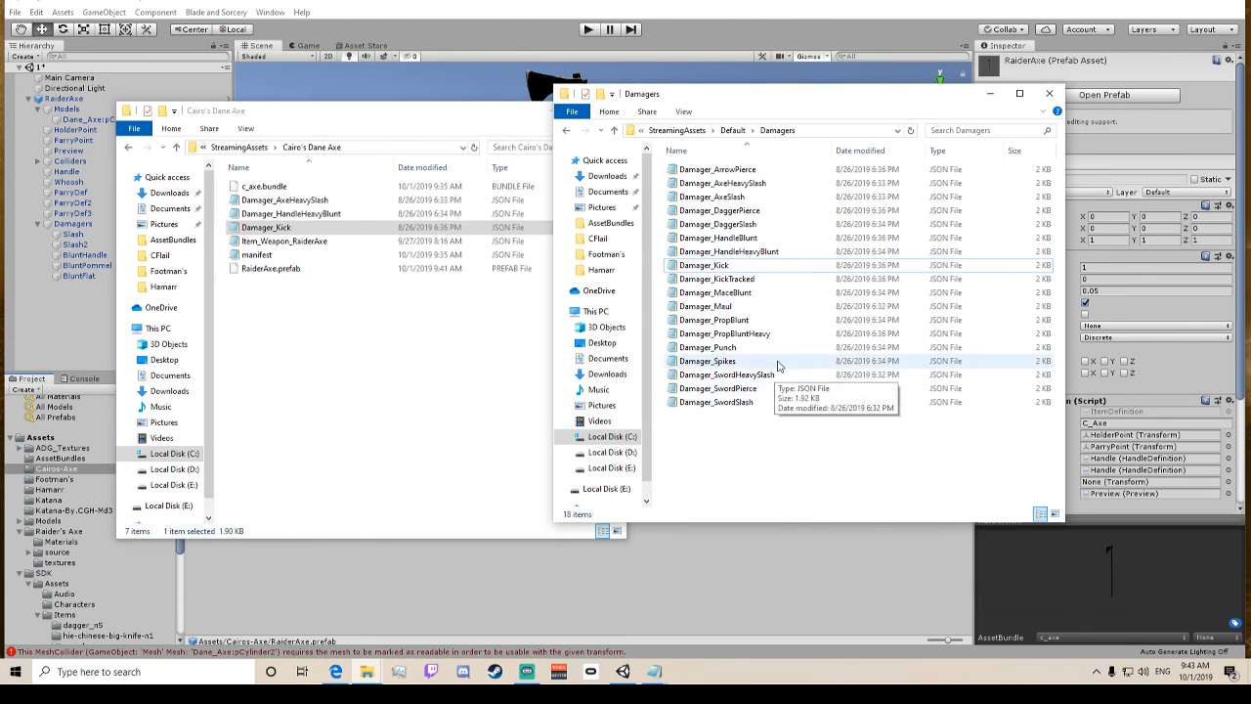
click(730, 308)
drag(729, 308, 382, 346)
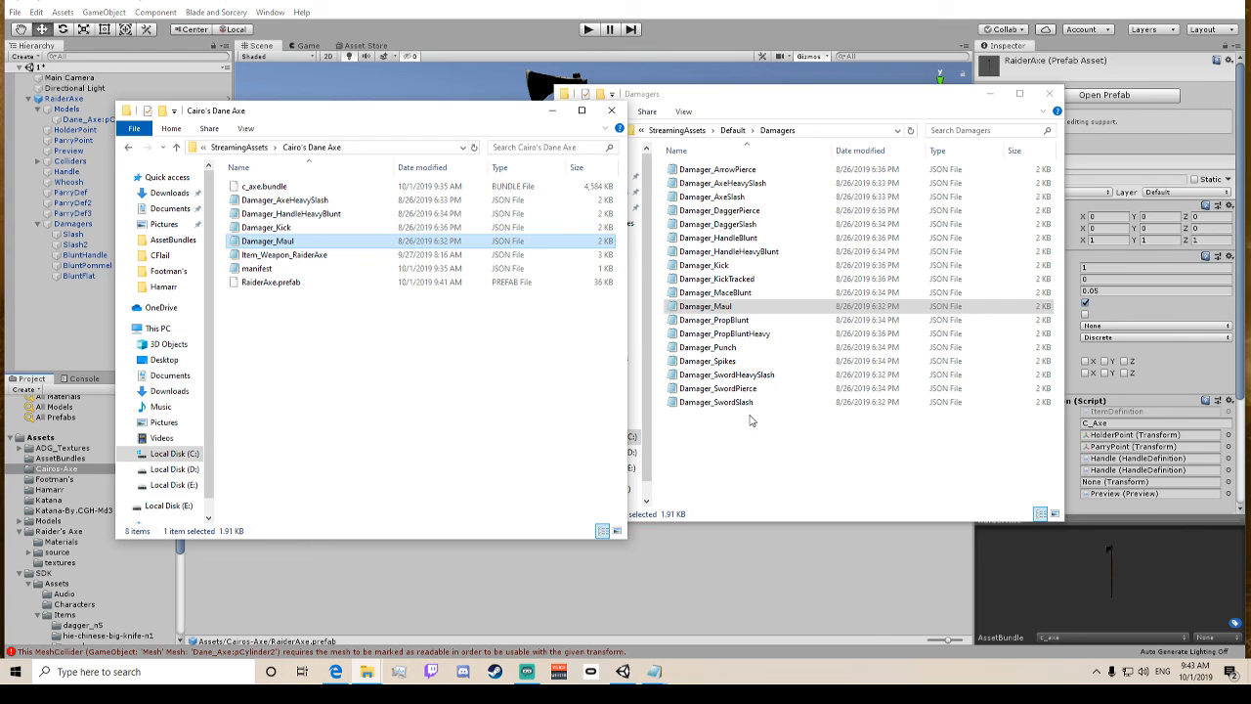
Close the Damagers folder and place the Item_Weapon_RaiderAxe file open in Notepad beside the mod folder.
click(728, 348)
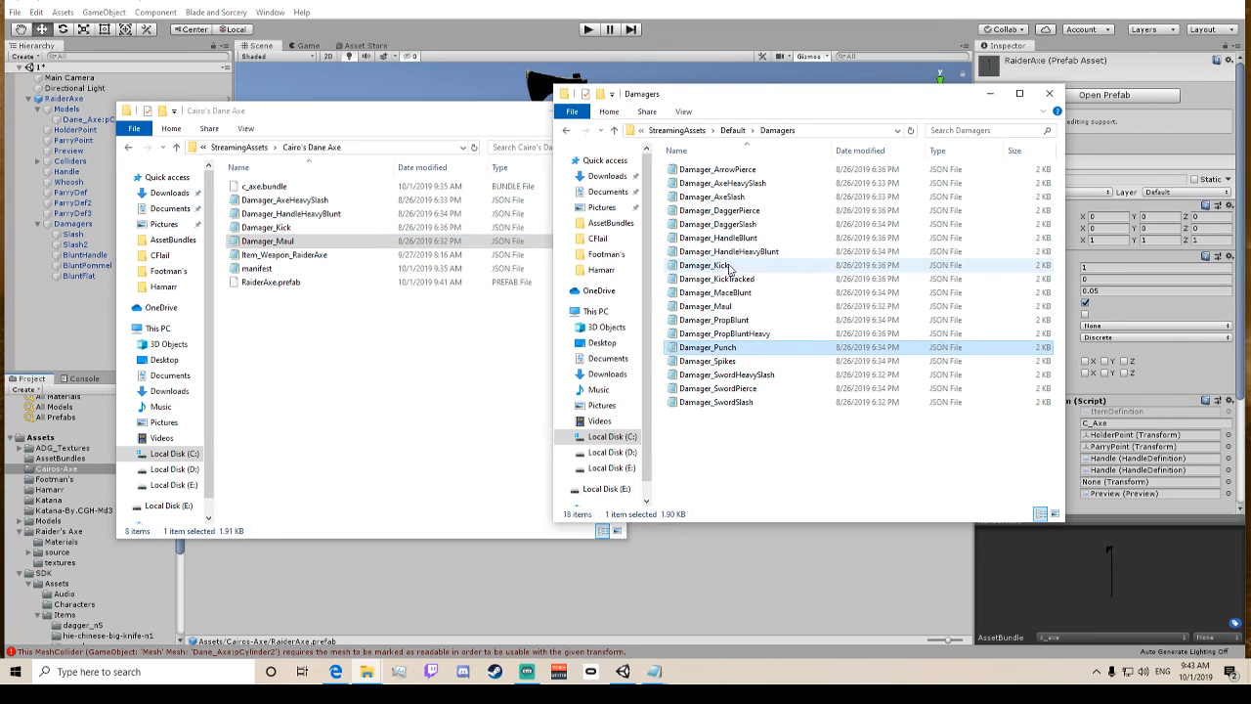
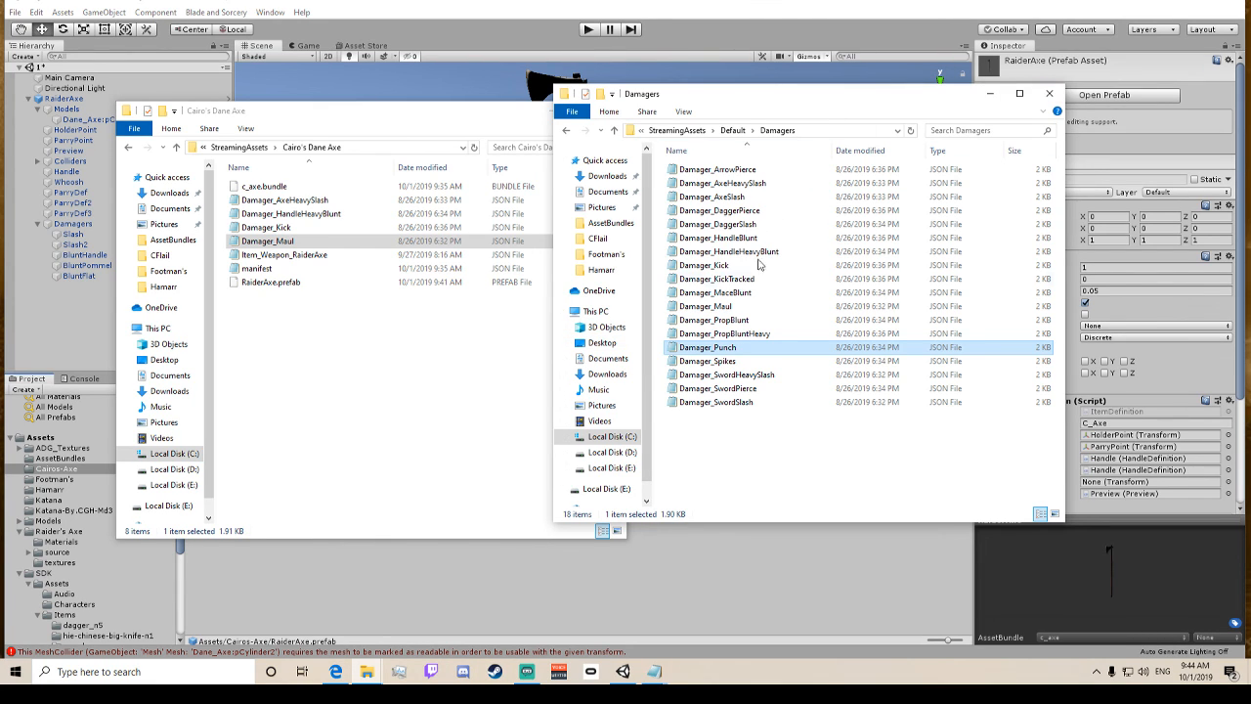
click(749, 211)
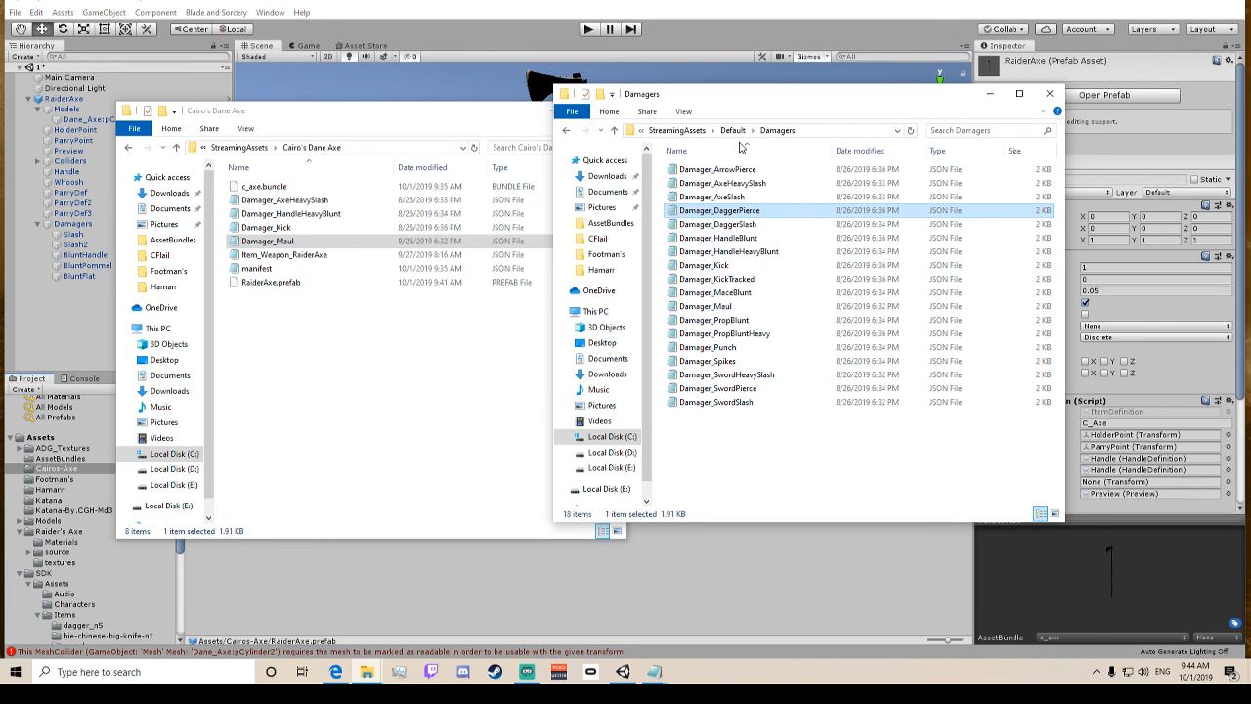
click(1051, 95)
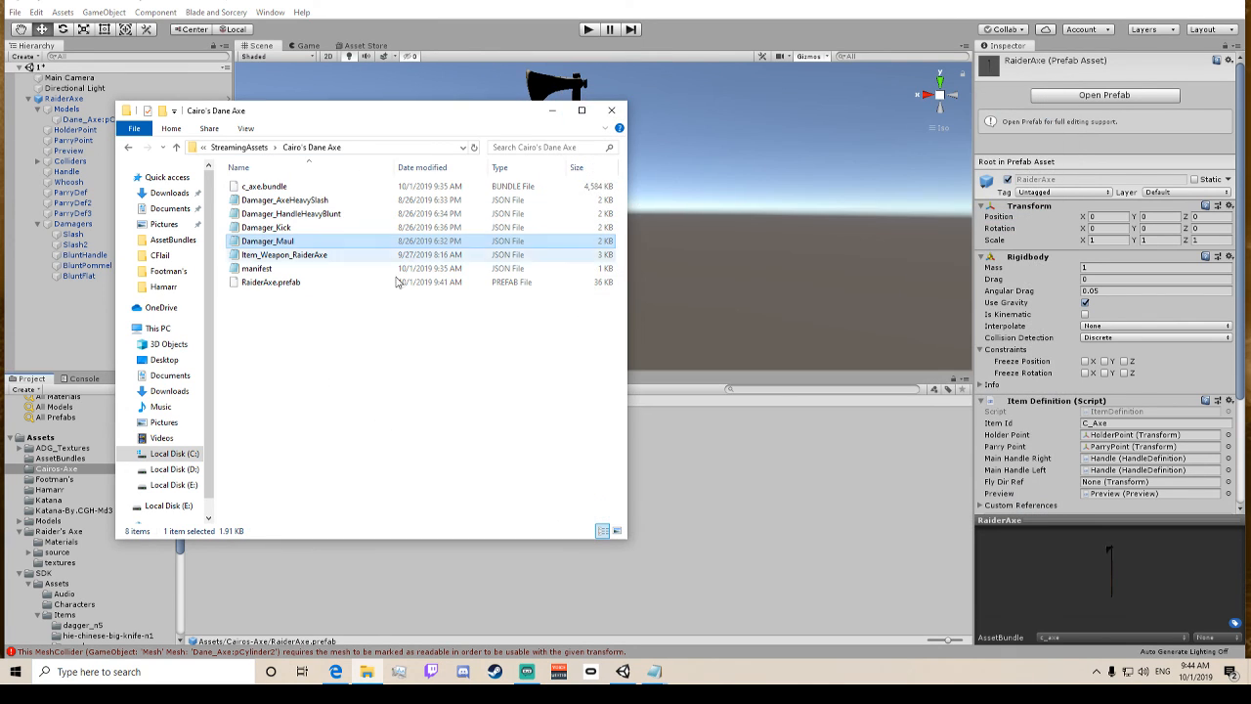
mouse_move(654, 671)
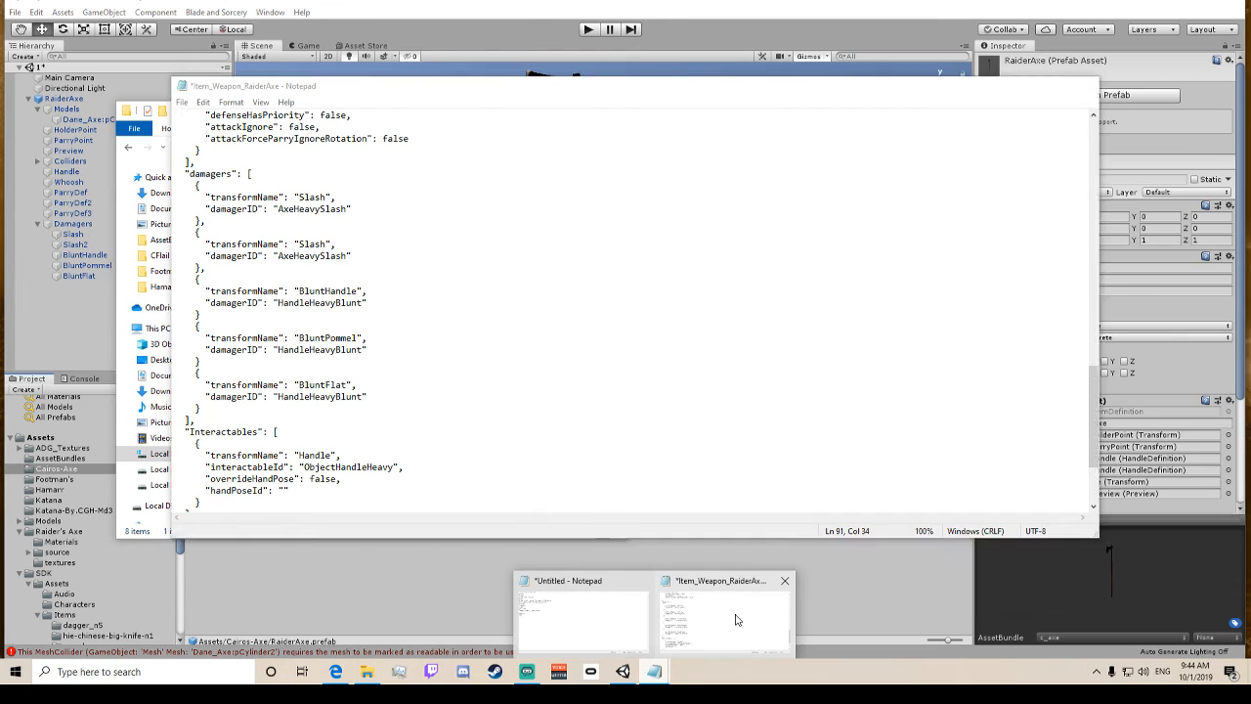
click(719, 617)
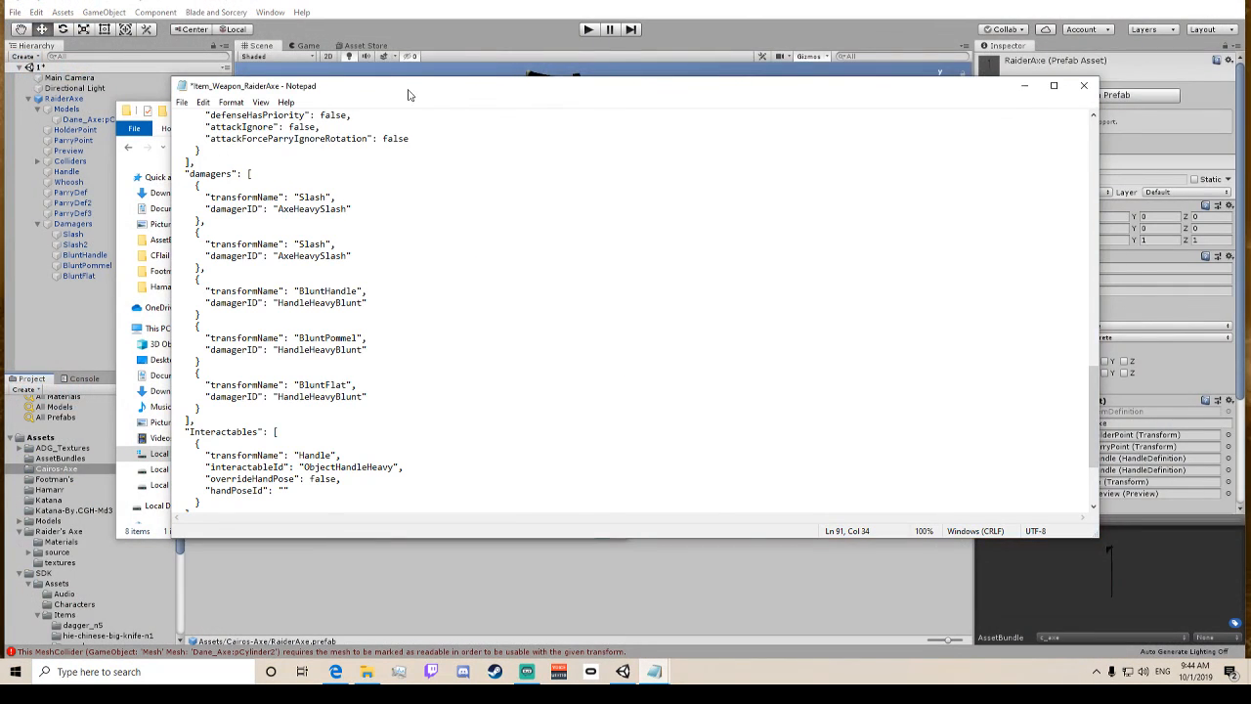
drag(408, 88, 855, 55)
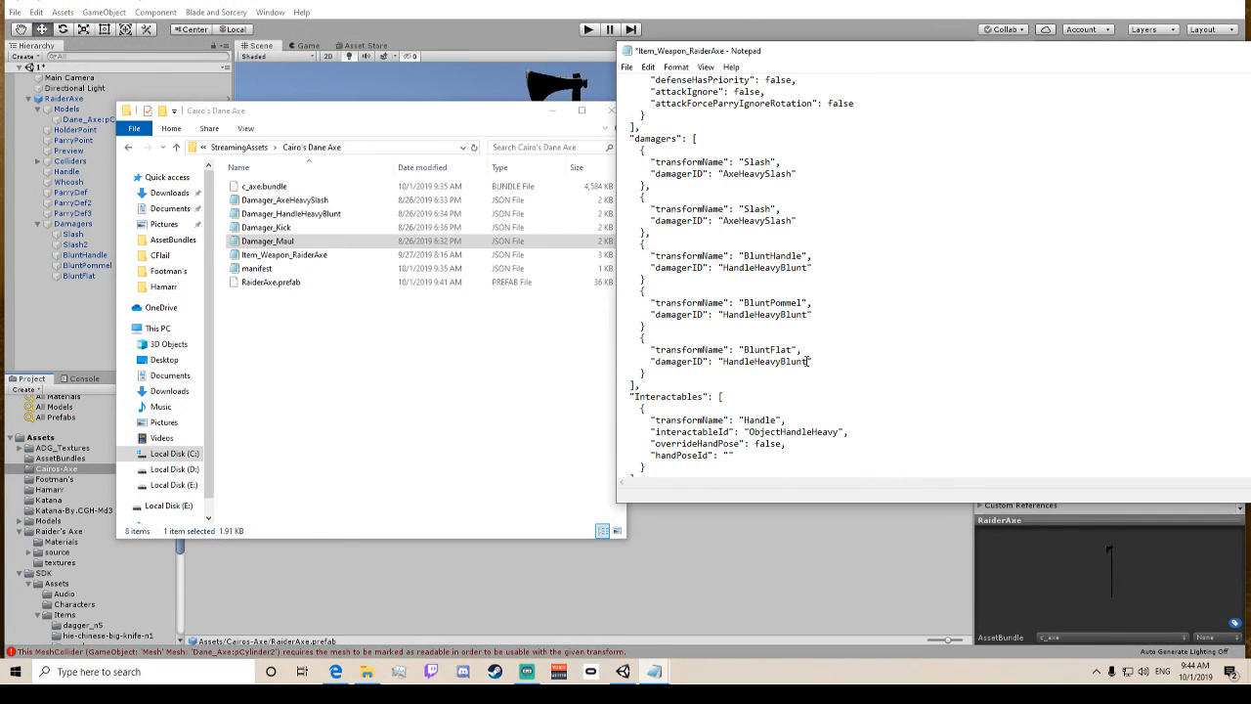
Set the damagerID of the BluntFlat damager to Maul and that of BluntPommel to Kick.
drag(808, 360, 725, 365)
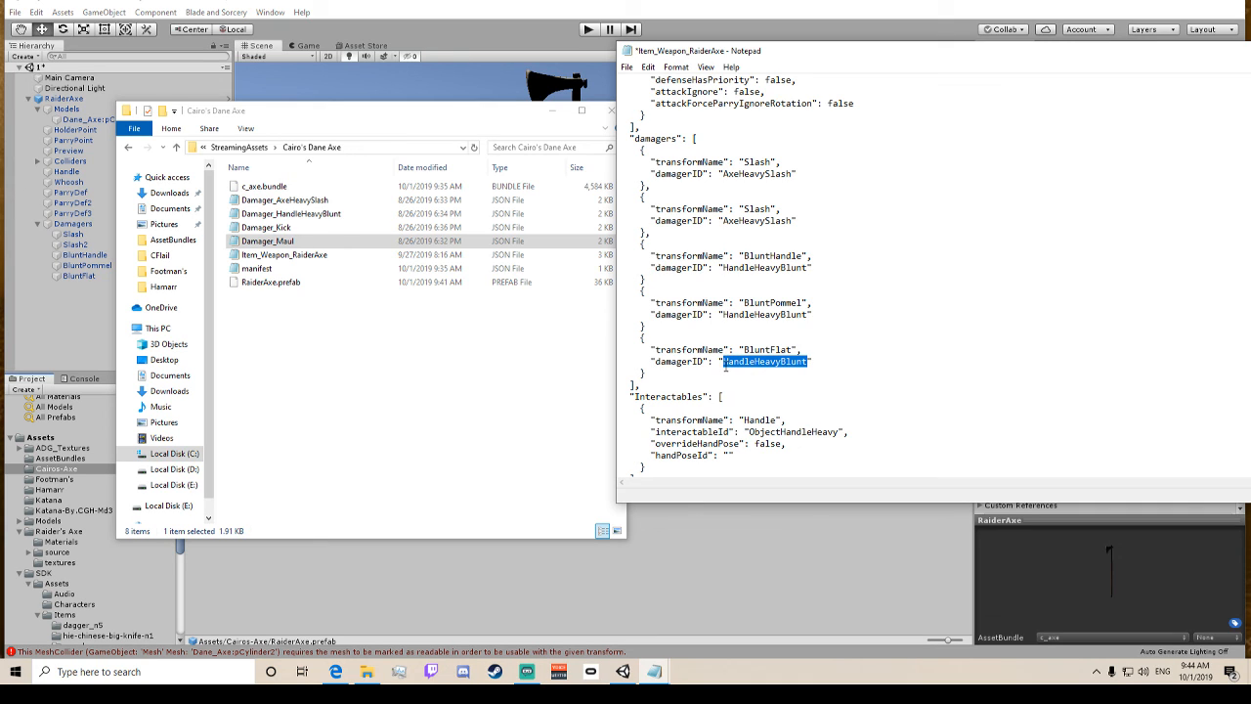
text(Maul)
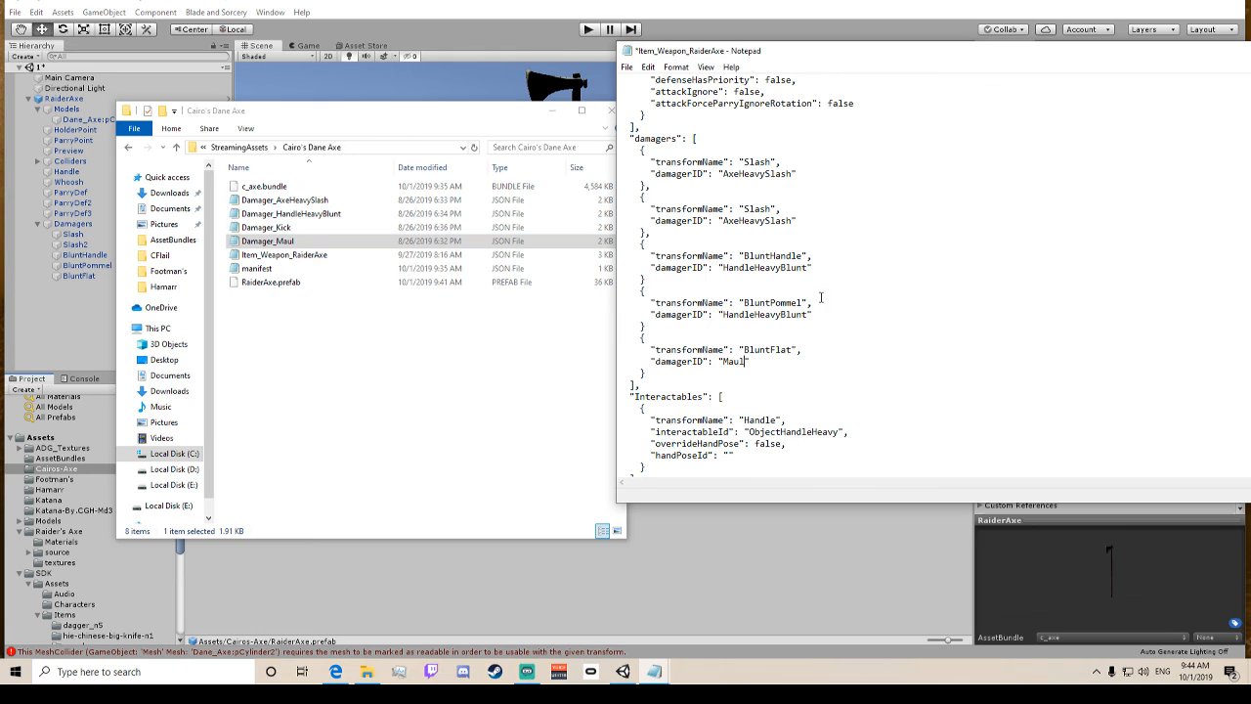
drag(810, 314, 725, 321)
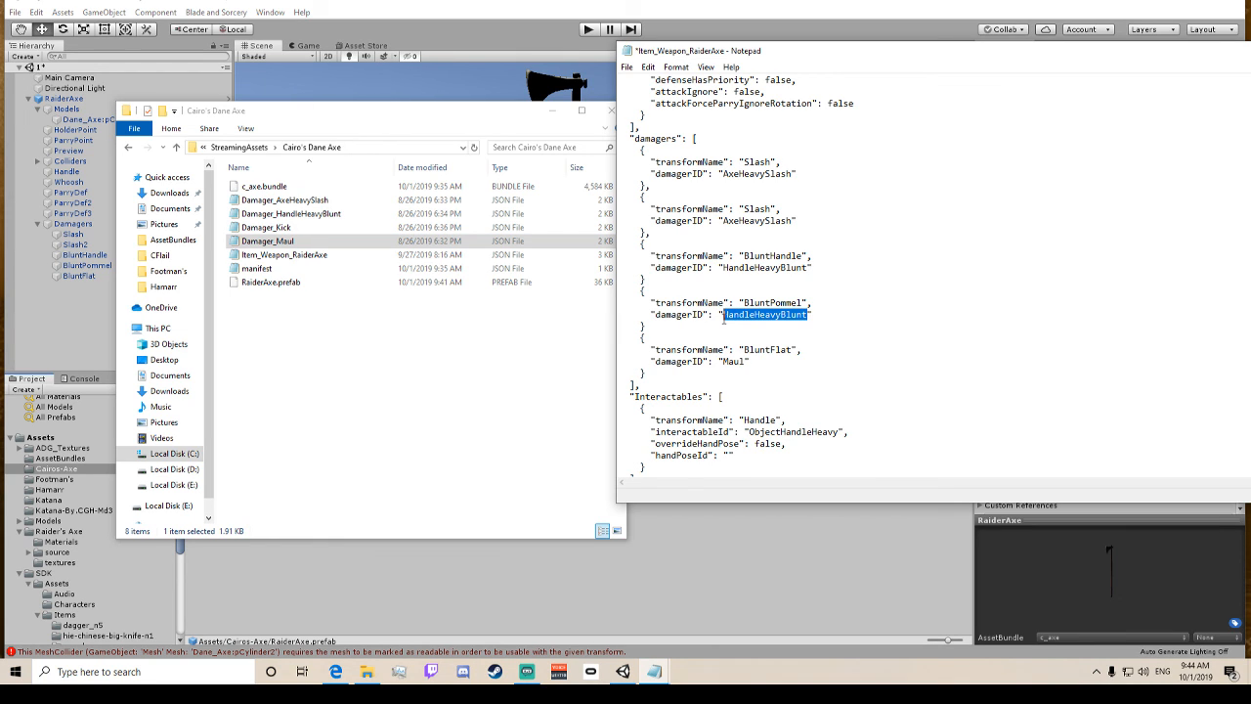
text(Kick)
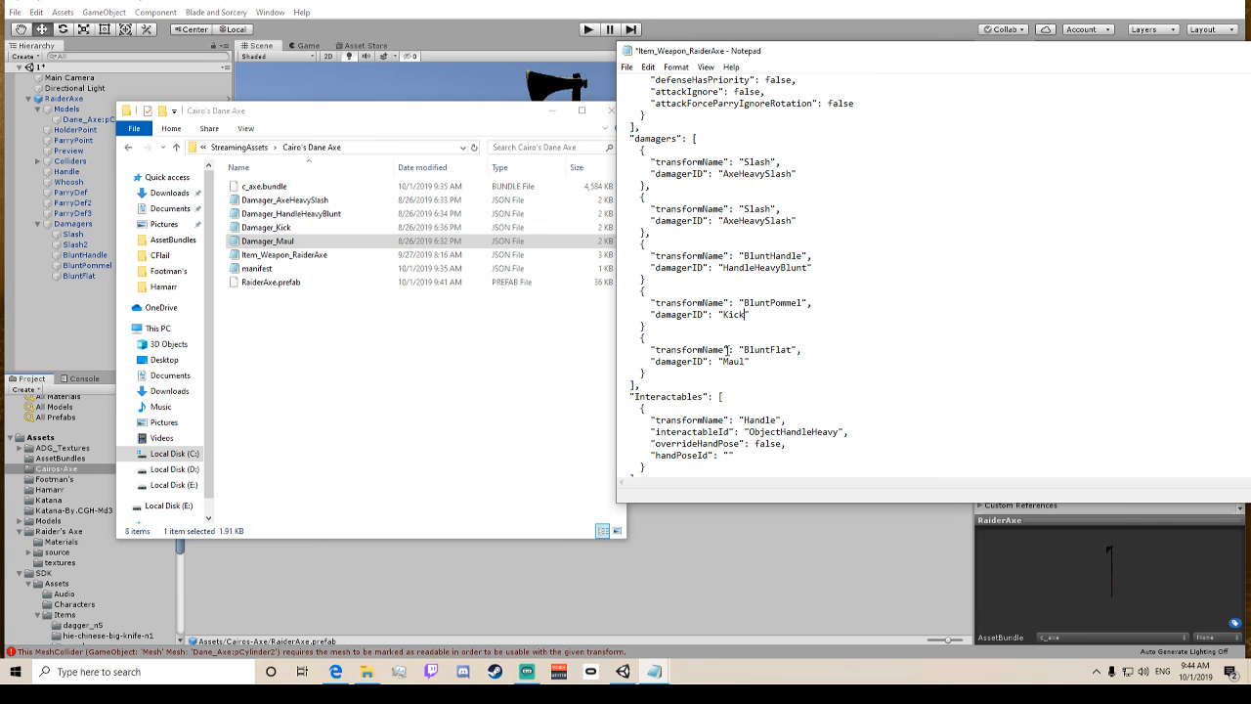
scroll(726, 349, up, 20)
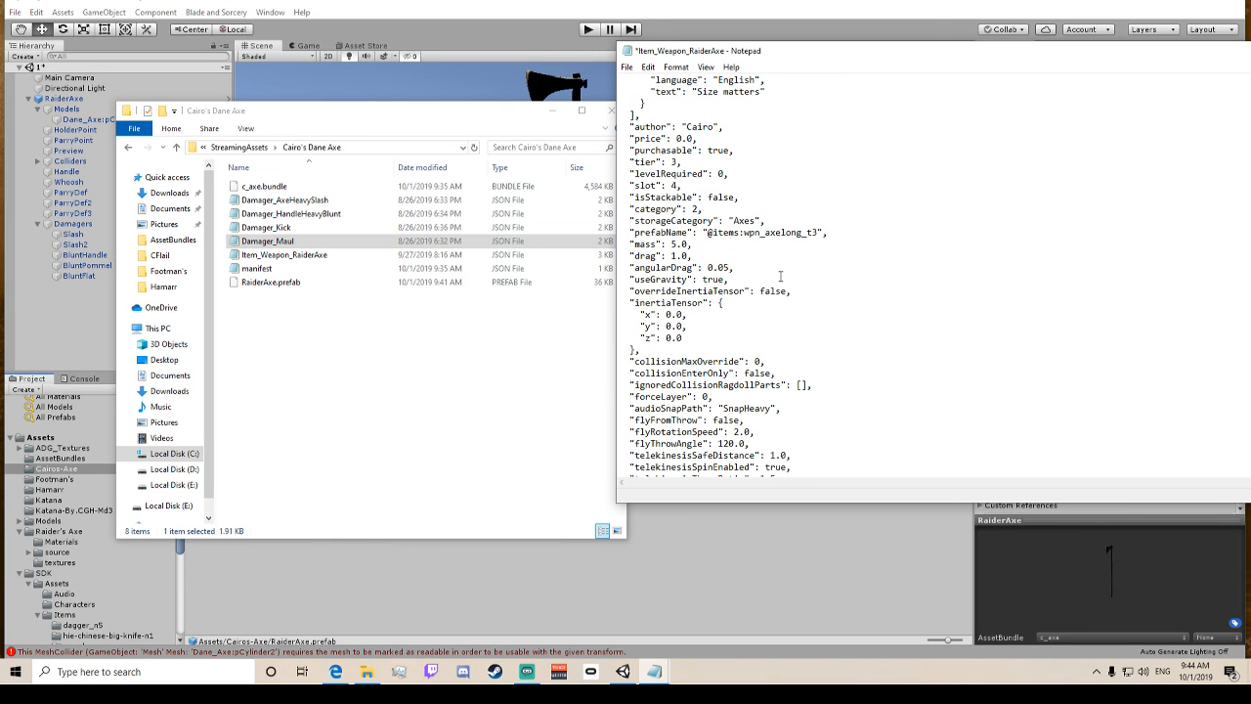
drag(708, 233, 799, 233)
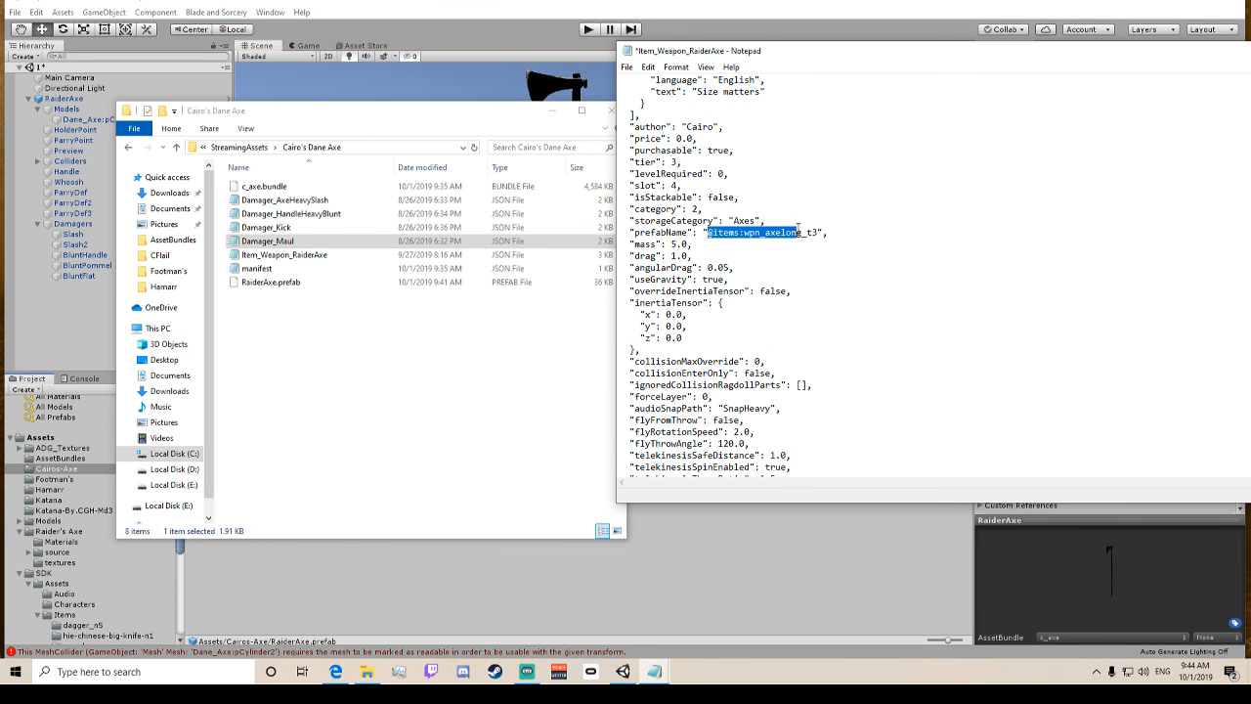
double_click(772, 233)
key(Right)
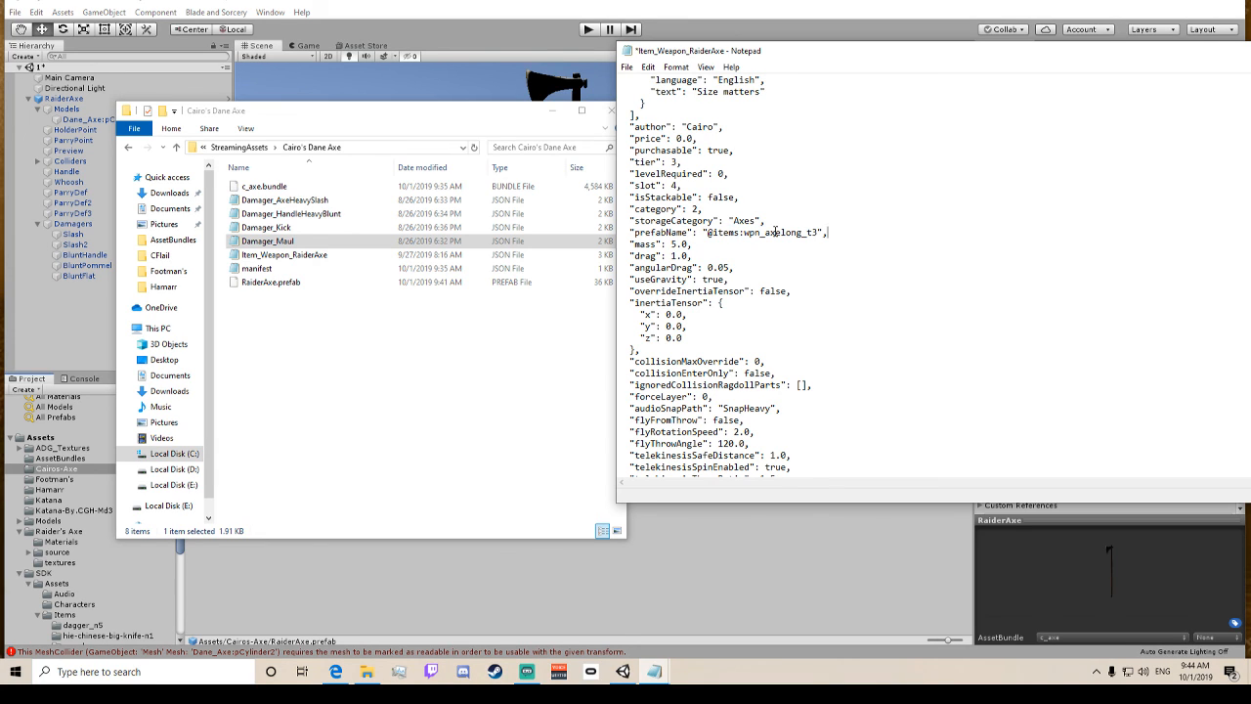
key(BackSpace)
key(BackSpace)
key(BackSpace)
key(BackSpace)
key(BackSpace)
key(BackSpace)
key(BackSpace)
key(BackSpace)
key(BackSpace)
key(BackSpace)
key(BackSpace)
key(BackSpace)
key(BackSpace)
key(BackSpace)
key(BackSpace)
key(BackSpace)
key(BackSpace)
key(BackSpace)
key(BackSpace)
key(BackSpace)
text(@c_axe)
text(:RaiderAxe.prefab)
Review the item JSON from its beginning to the whooshs section and highlight the fxId value.
scroll(777, 232, up, 5)
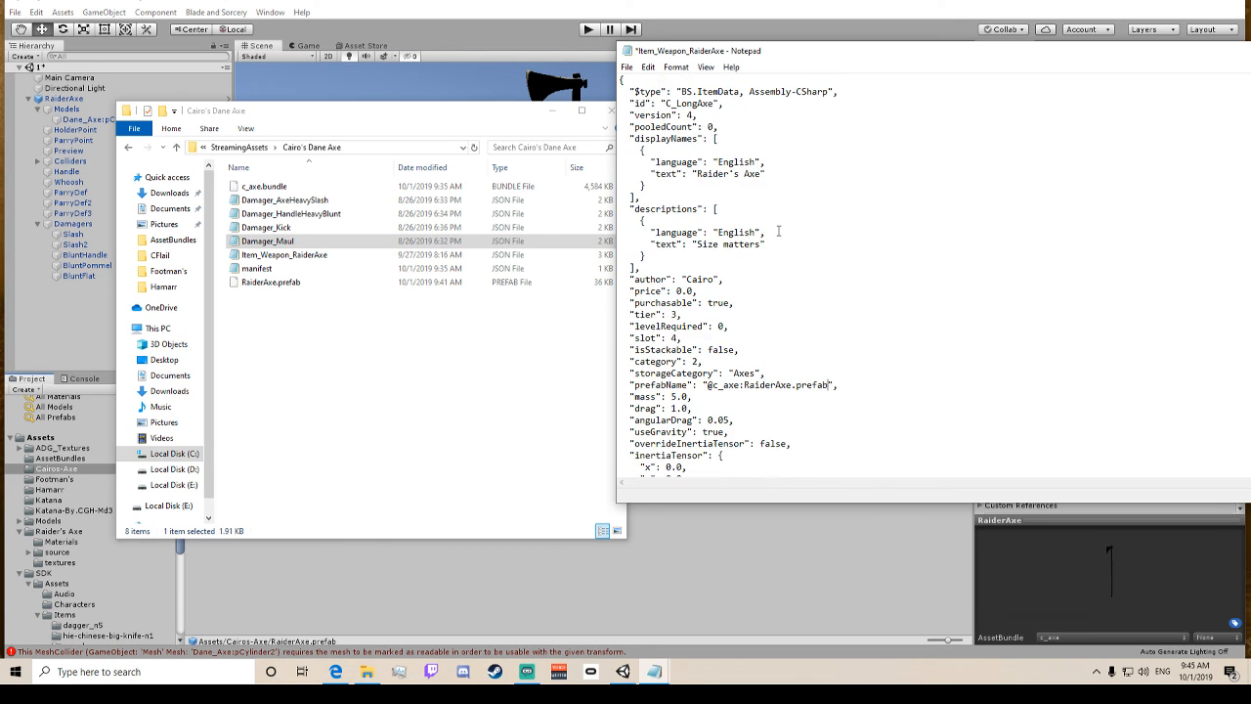
click(335, 672)
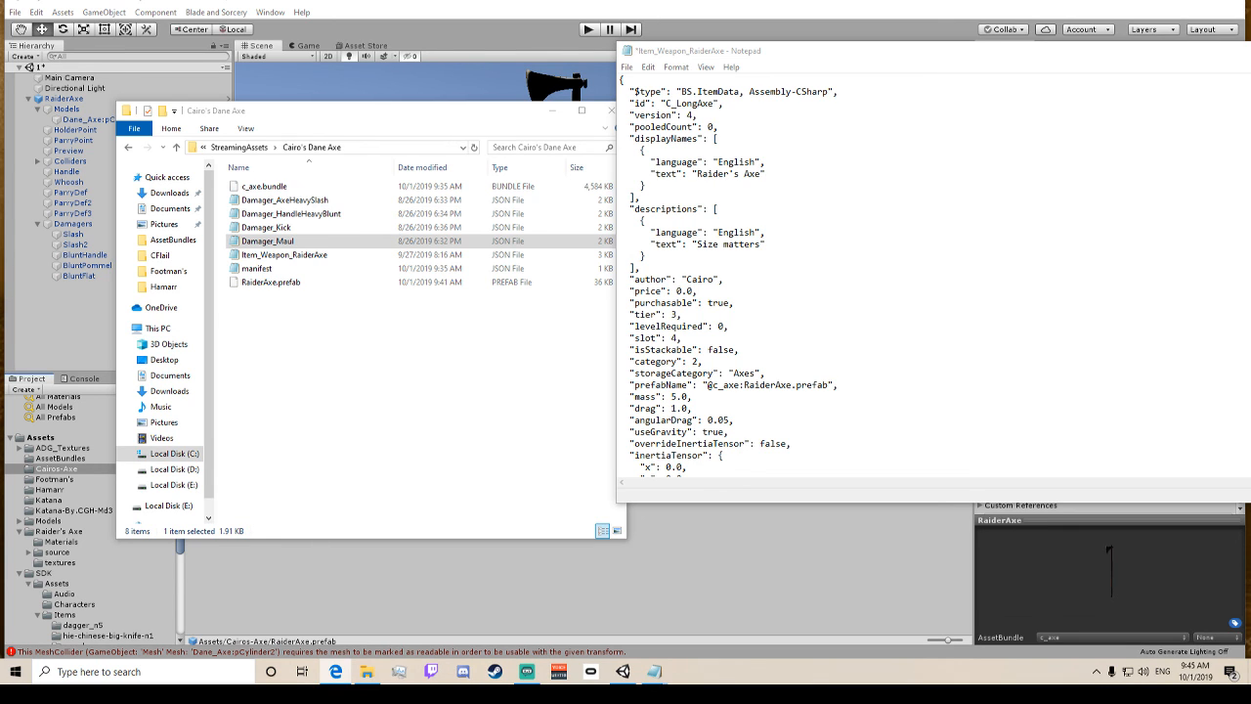
scroll(819, 373, down, 10)
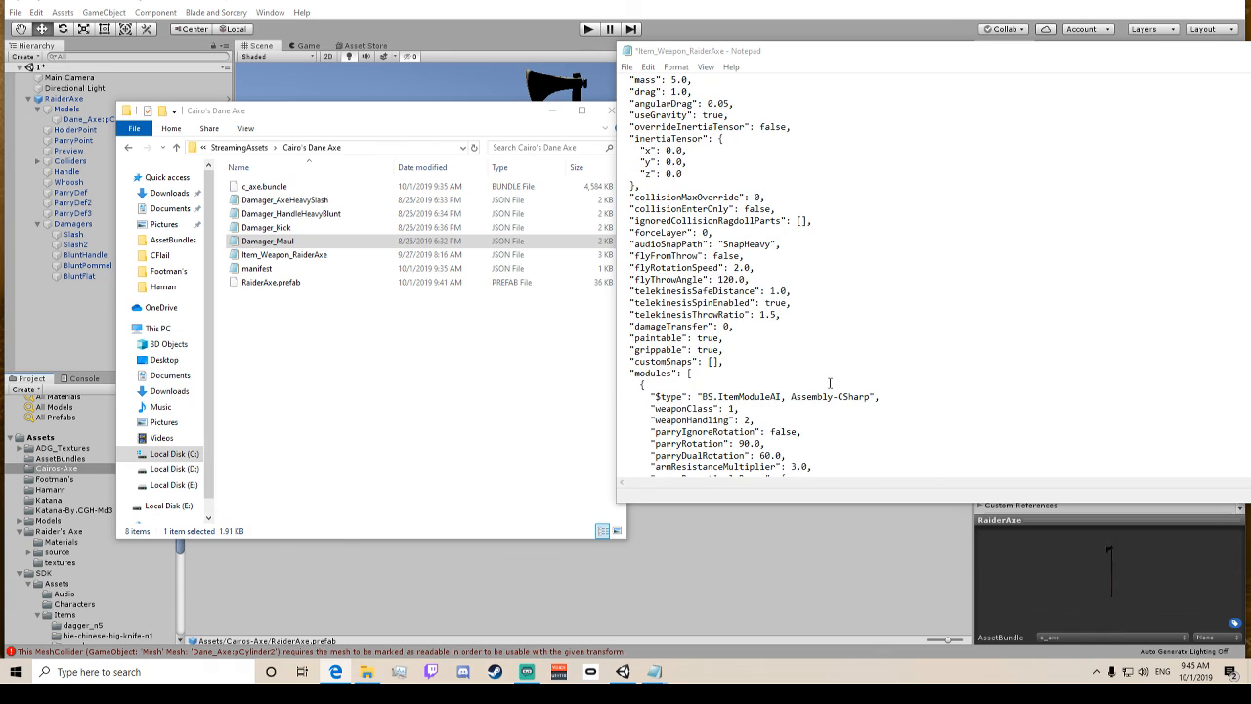
scroll(819, 374, down, 20)
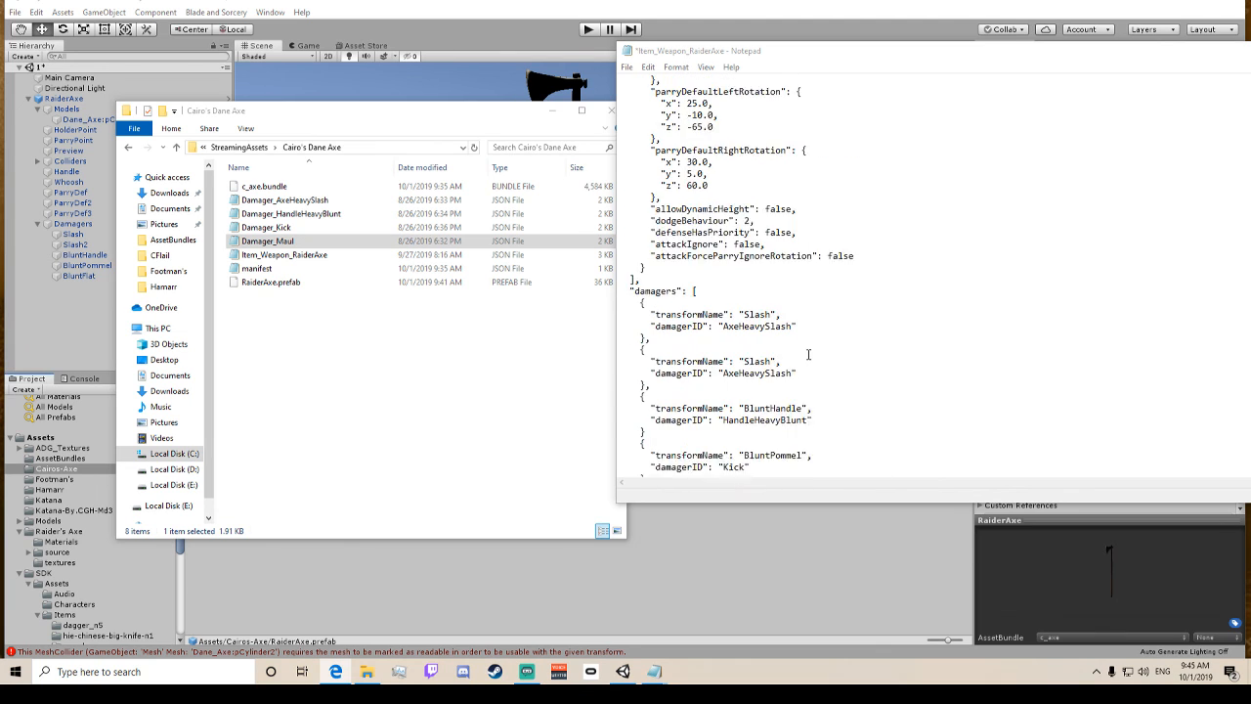
scroll(809, 354, down, 1)
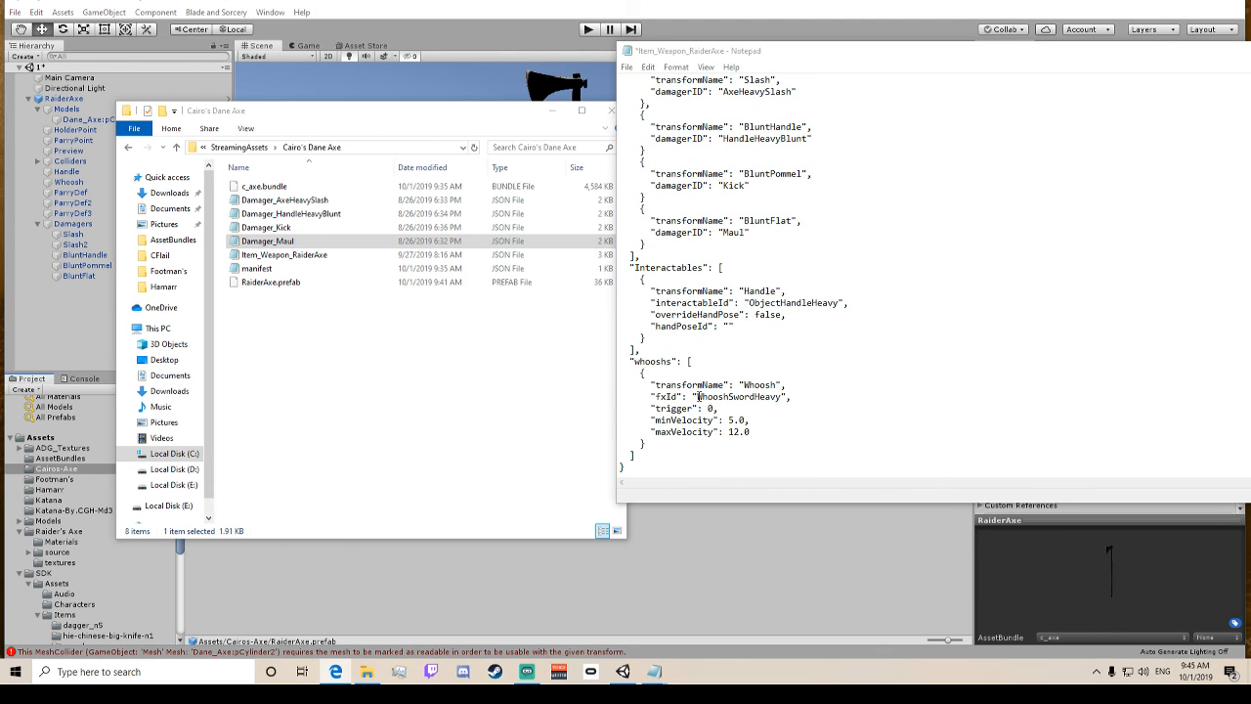
drag(697, 397, 783, 402)
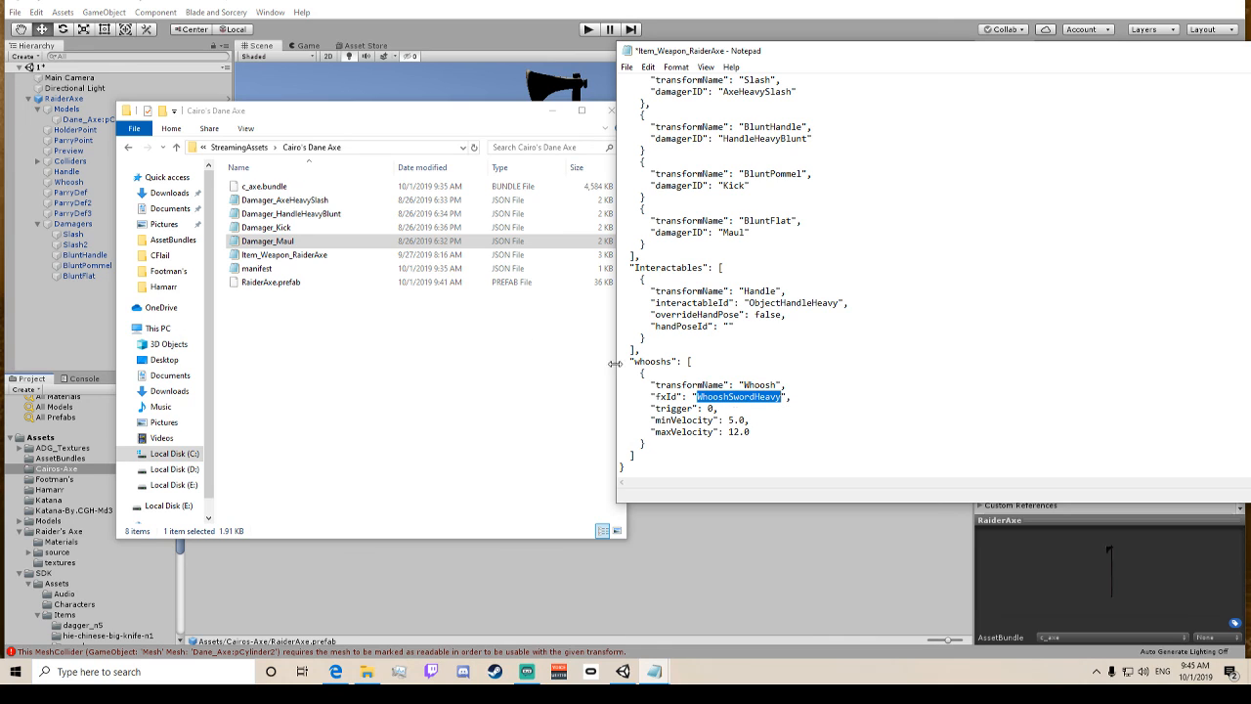
Open the Default folder in StreamingAssets, check its Effects folder for whoosh effect files, and return to Default.
click(234, 152)
click(235, 151)
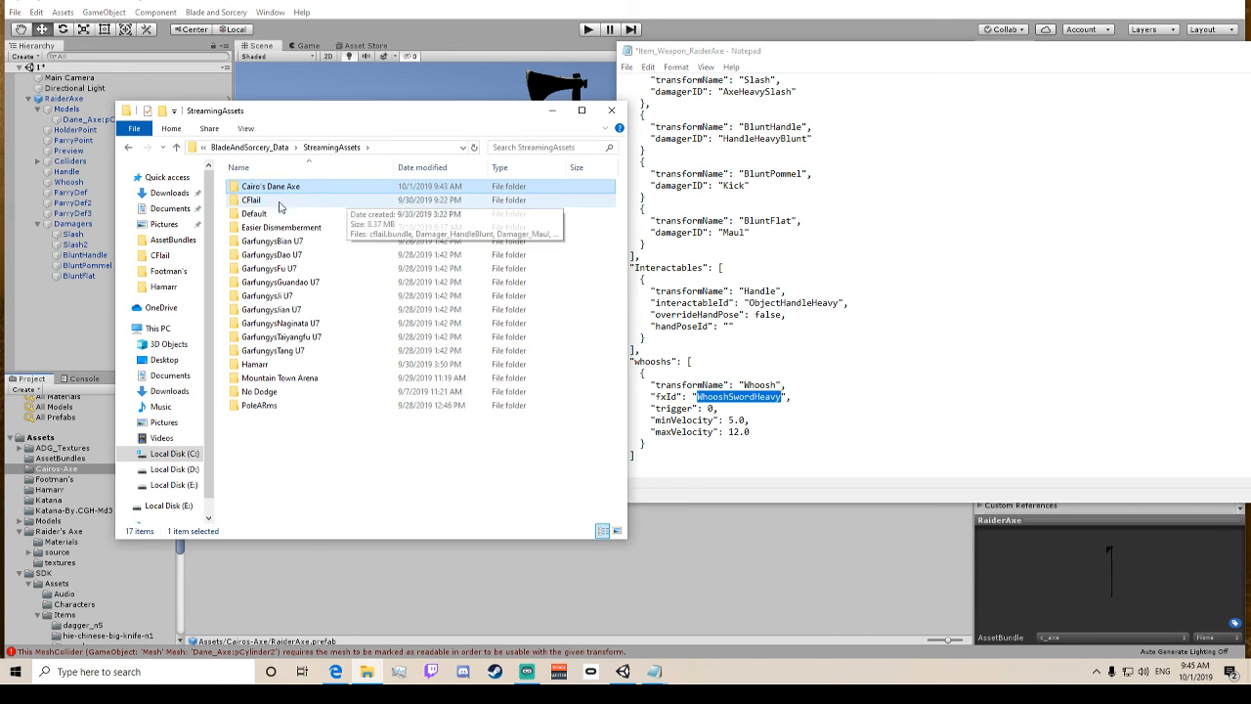
double_click(274, 213)
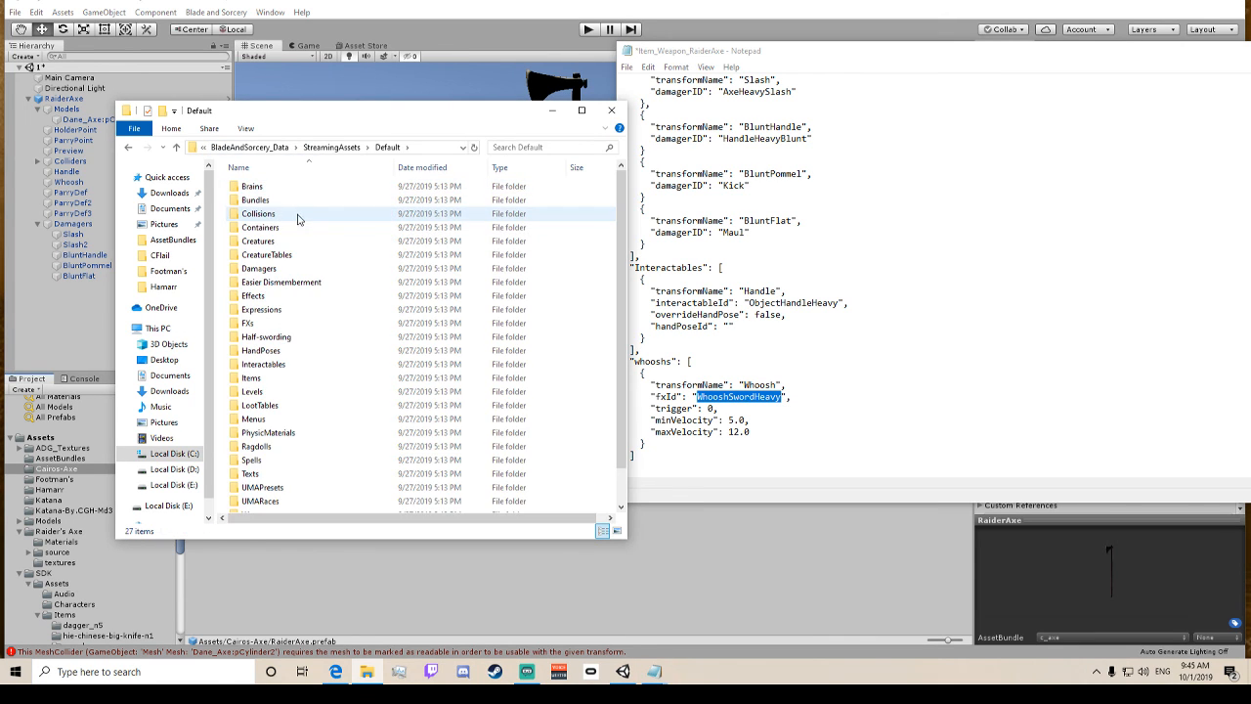
scroll(259, 431, down, 1)
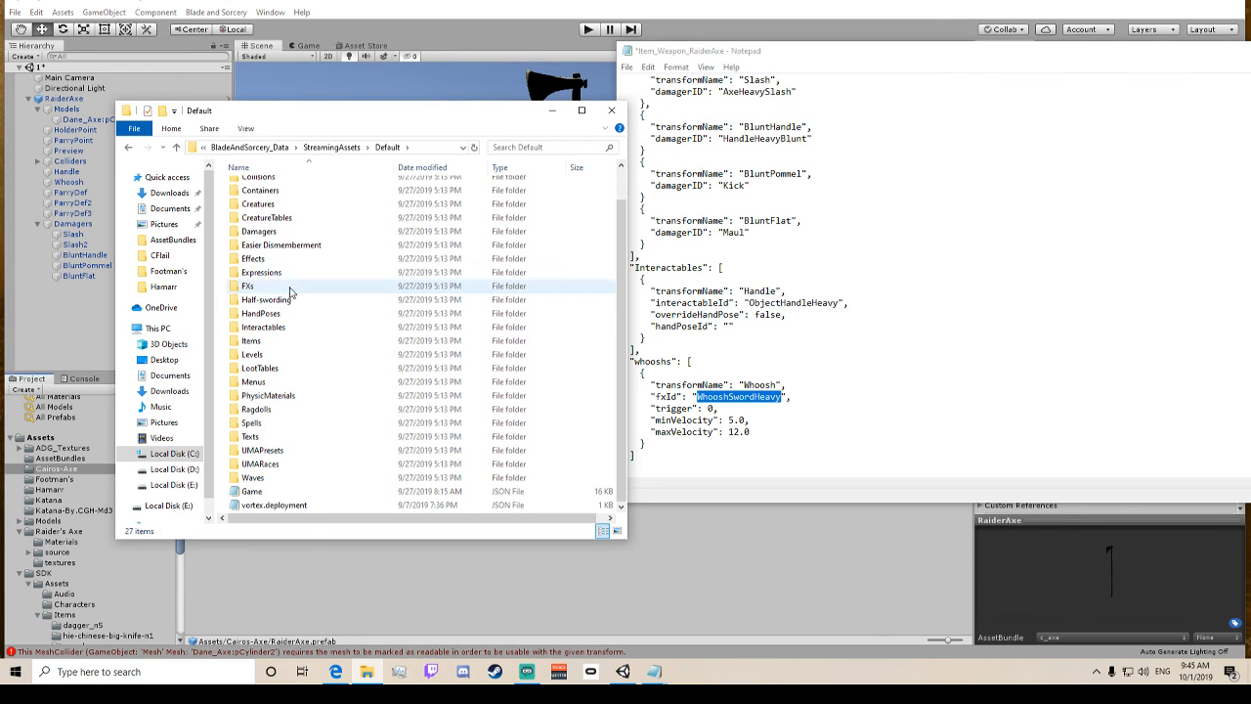
scroll(288, 269, up, 1)
double_click(260, 296)
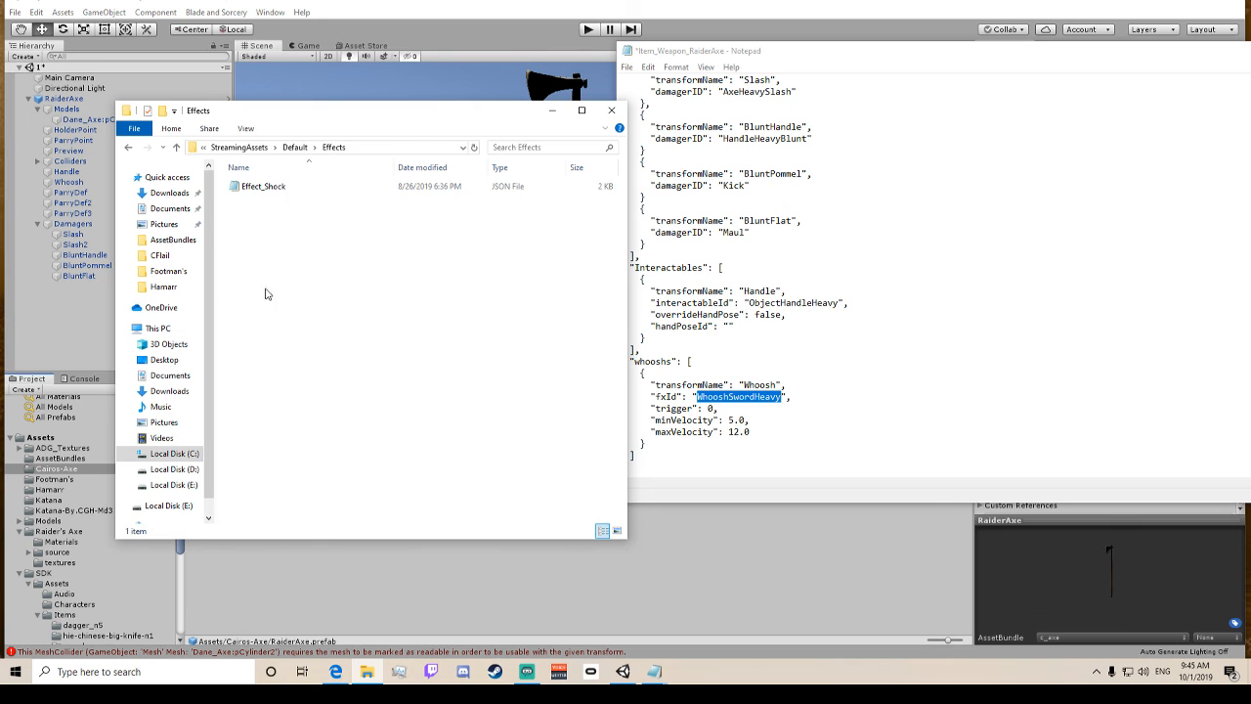
click(128, 147)
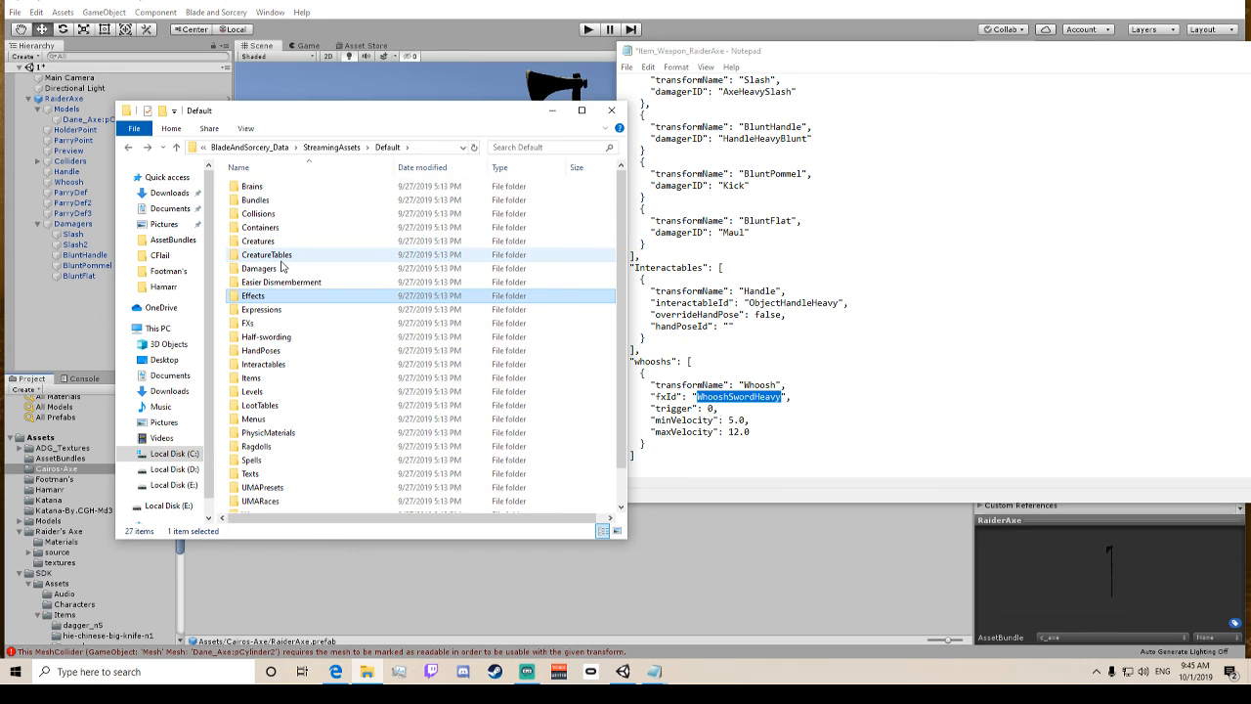
Search the Default folder for "whoosh" and open the file location of FX_WhooshSwordLight.
click(534, 147)
text(whoosh)
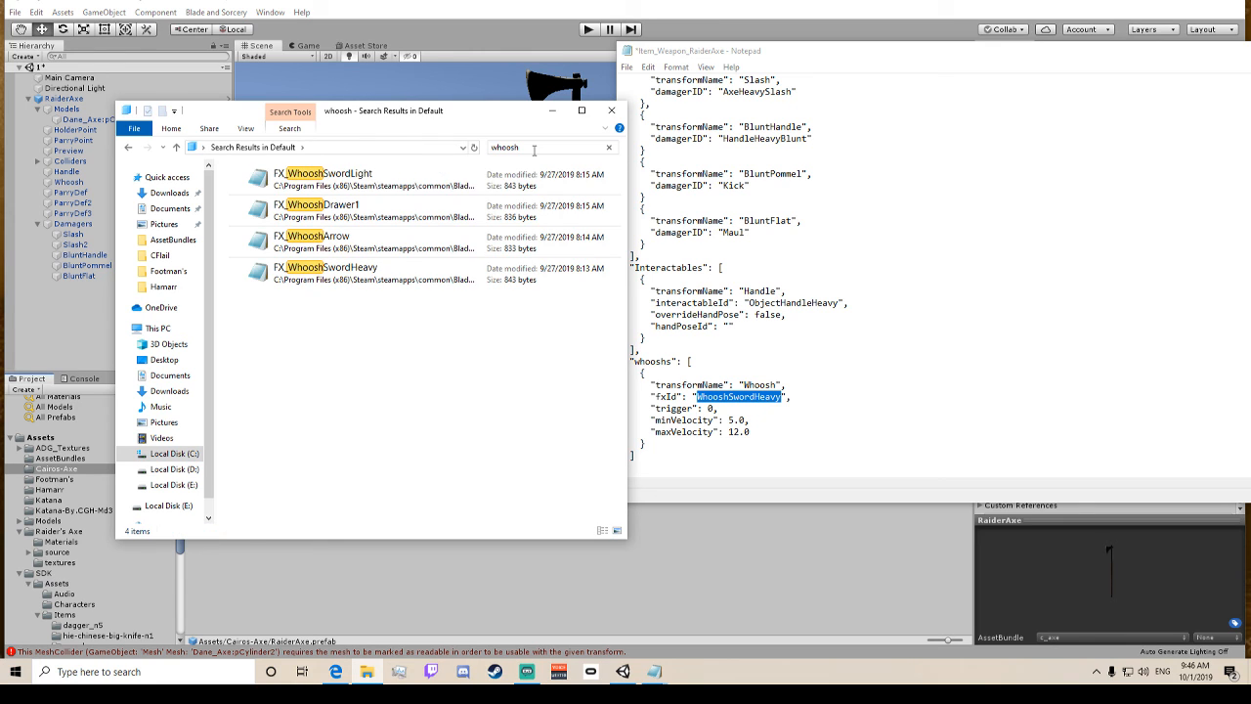
click(467, 183)
right_click(466, 183)
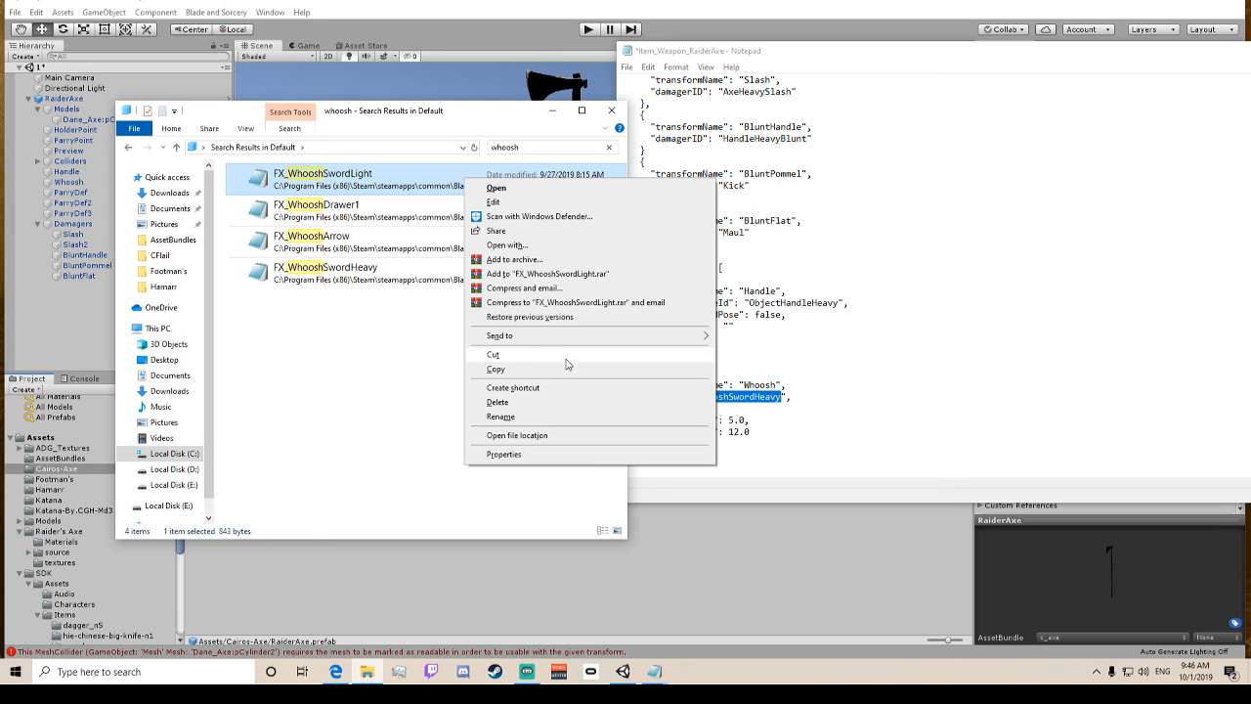
click(537, 435)
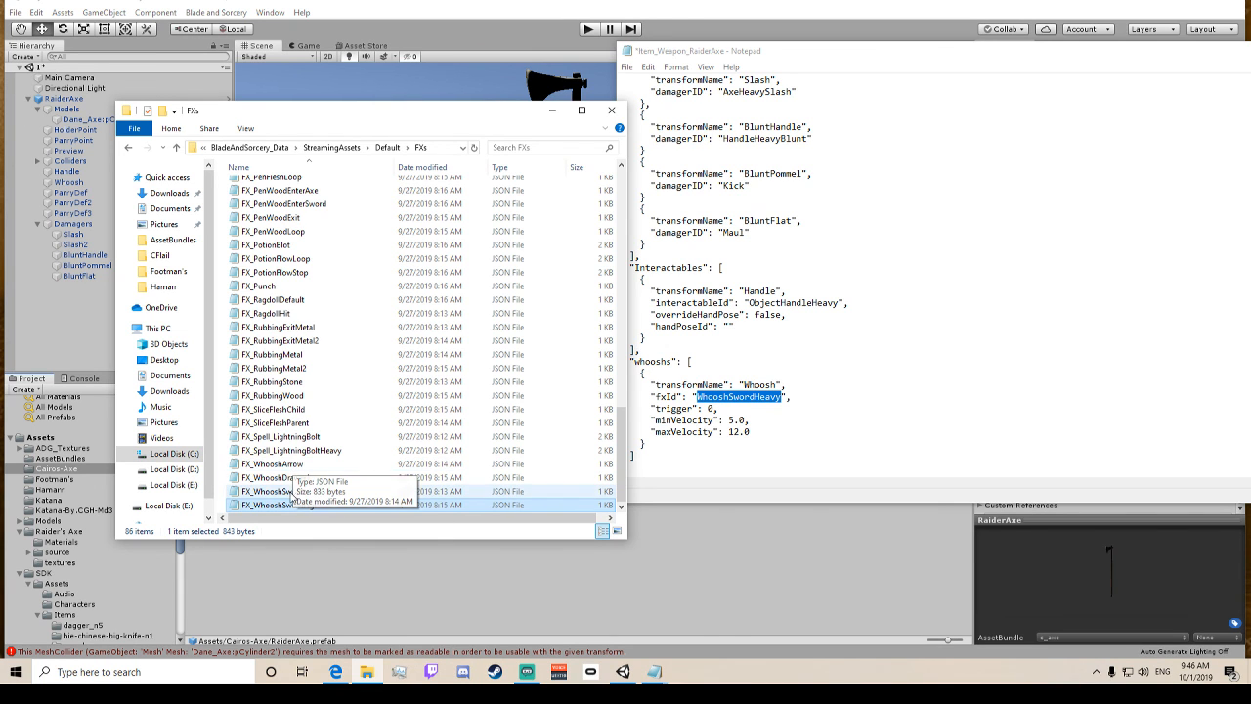
Open FX_WhooshArrow from the FXs folder, examine its audio and projector settings, and close it.
double_click(284, 463)
scroll(269, 411, down, 1)
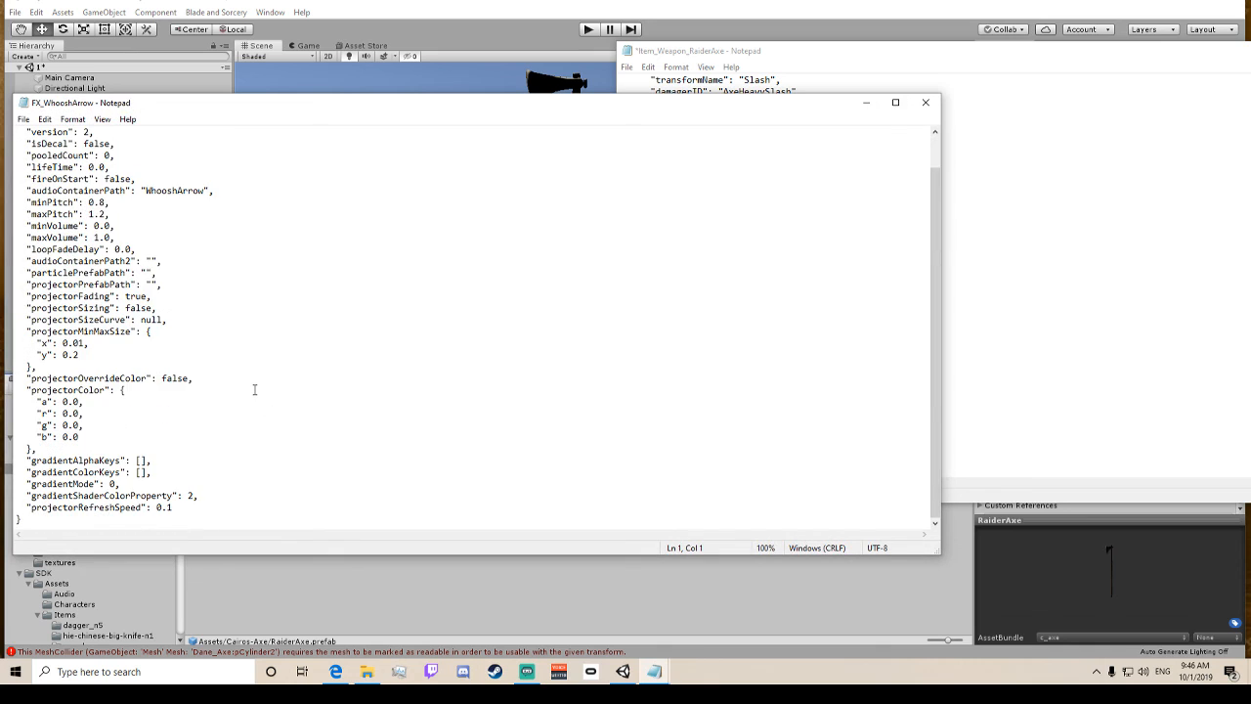
scroll(247, 380, up, 1)
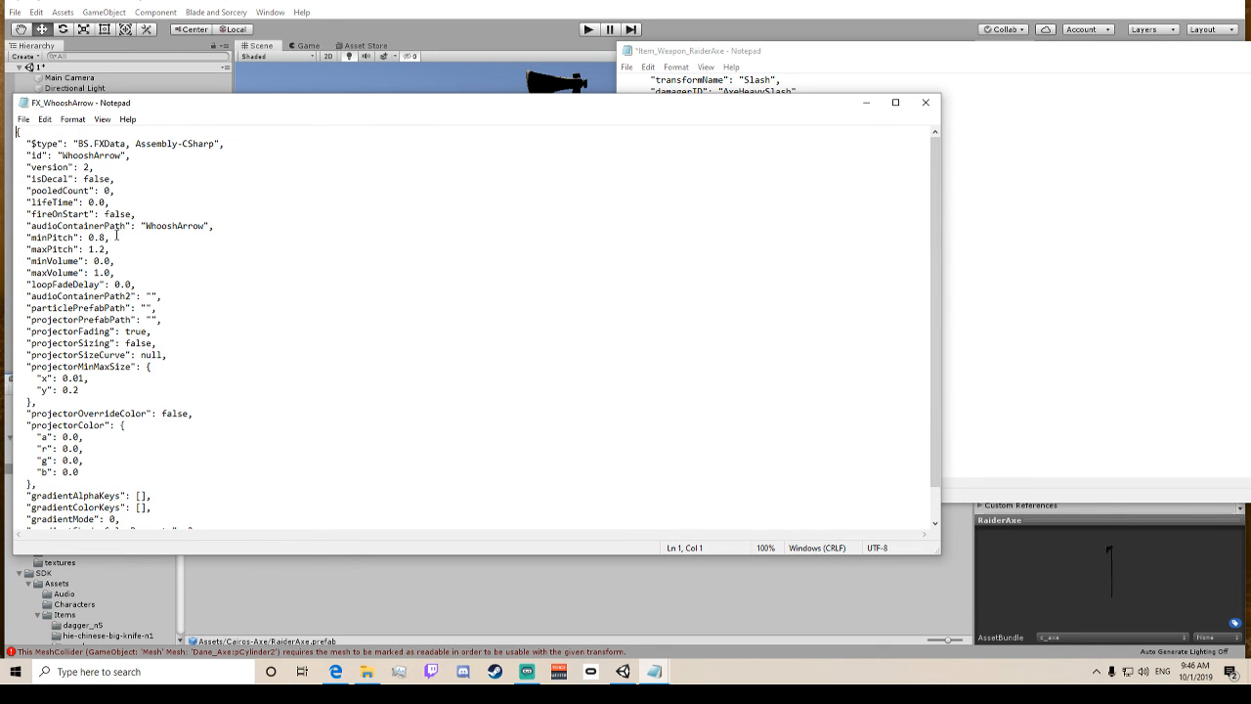
scroll(117, 236, down, 1)
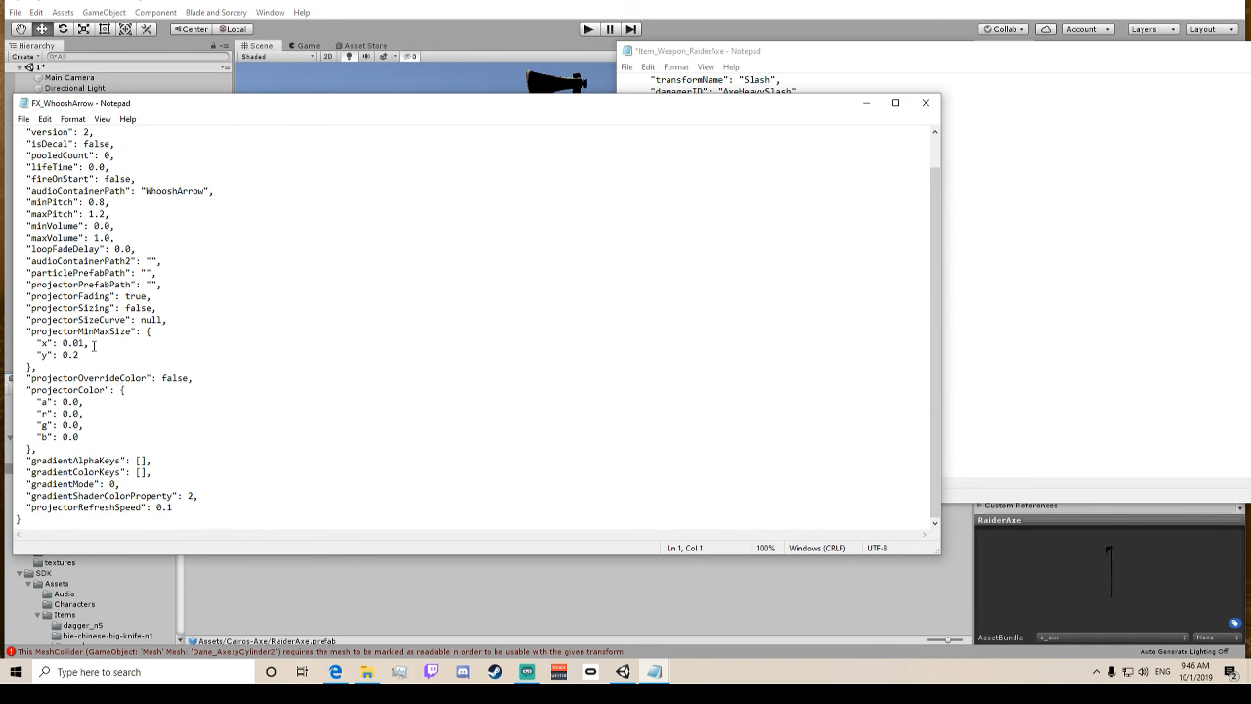
scroll(94, 344, up, 1)
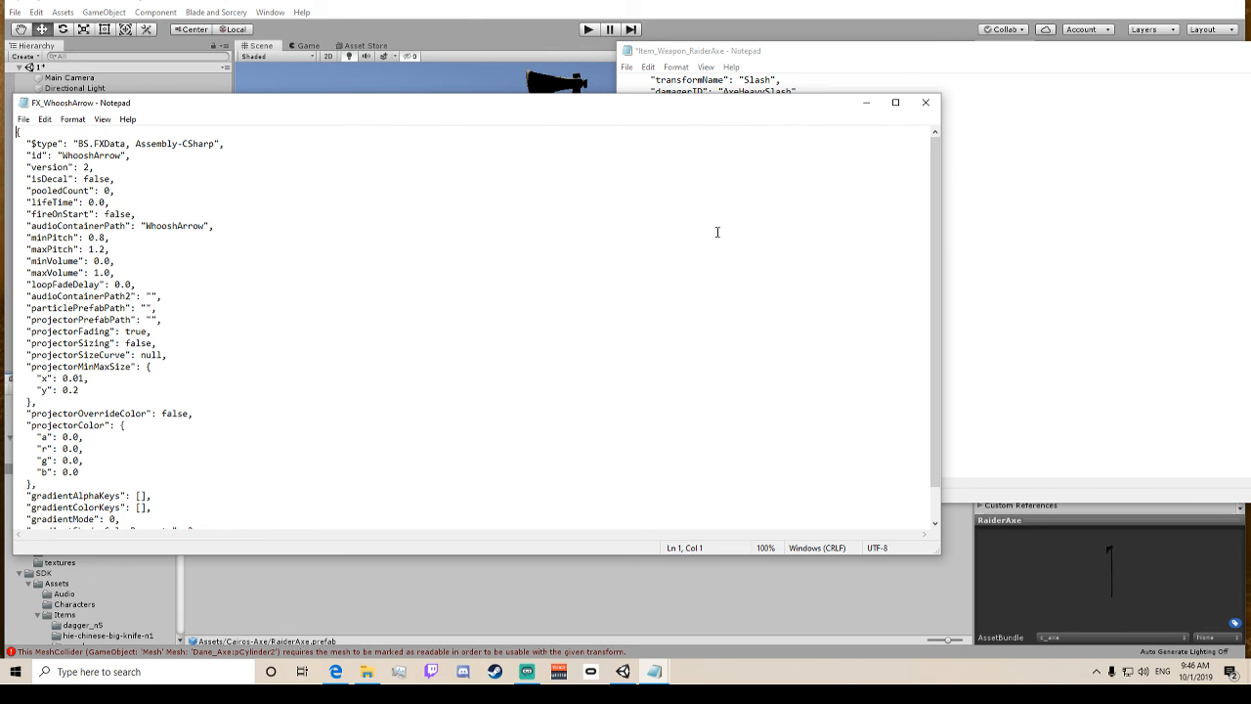
click(924, 105)
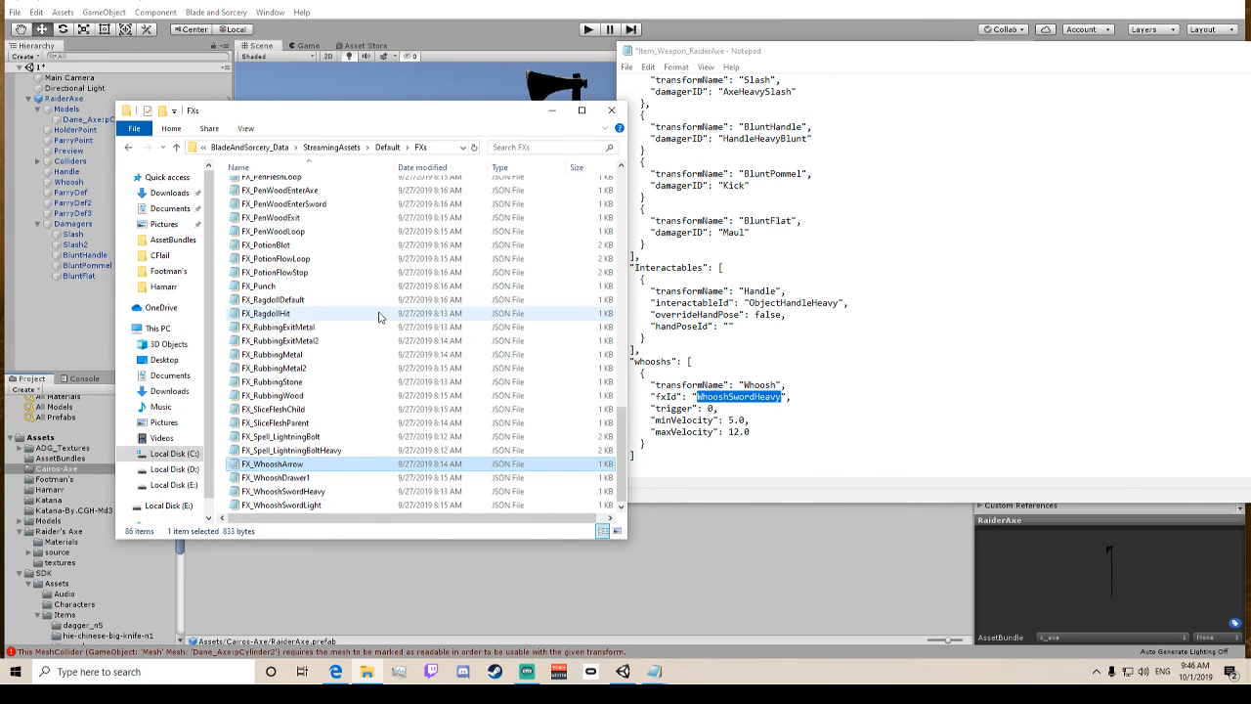
Browse the remaining effect files in the FXs folder up to the start of the list, and close the folder.
scroll(410, 293, up, 7)
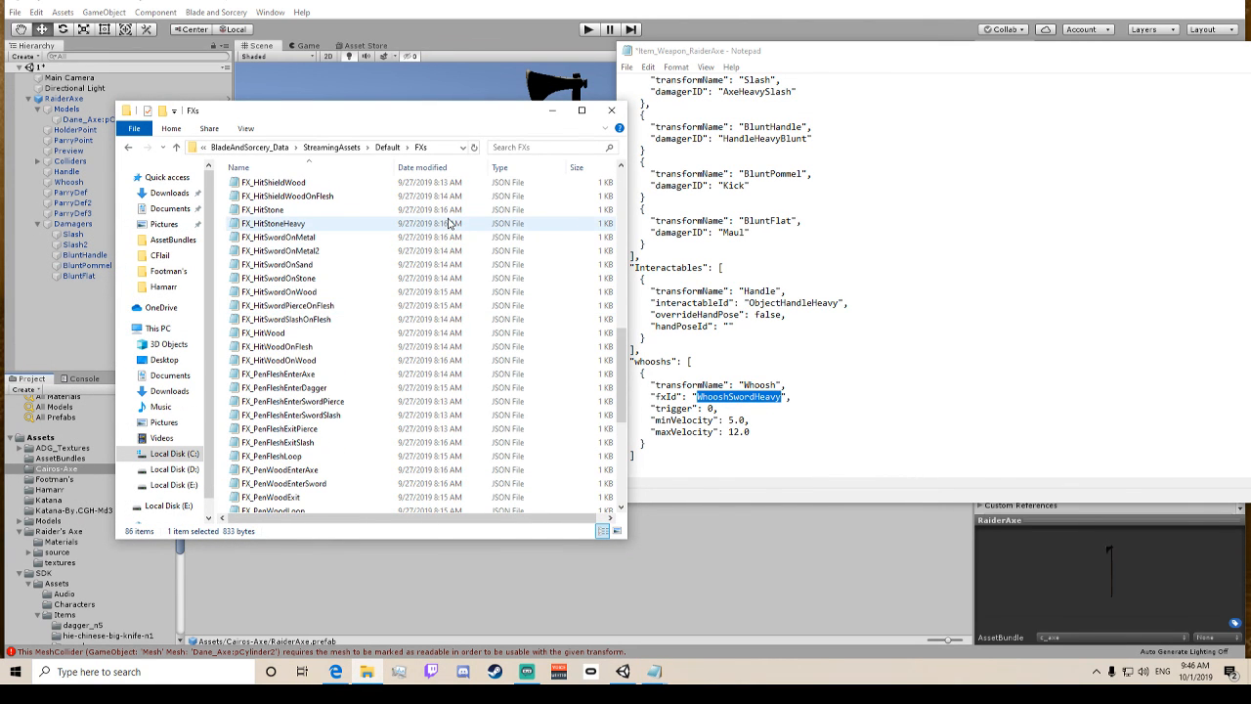
scroll(445, 227, up, 6)
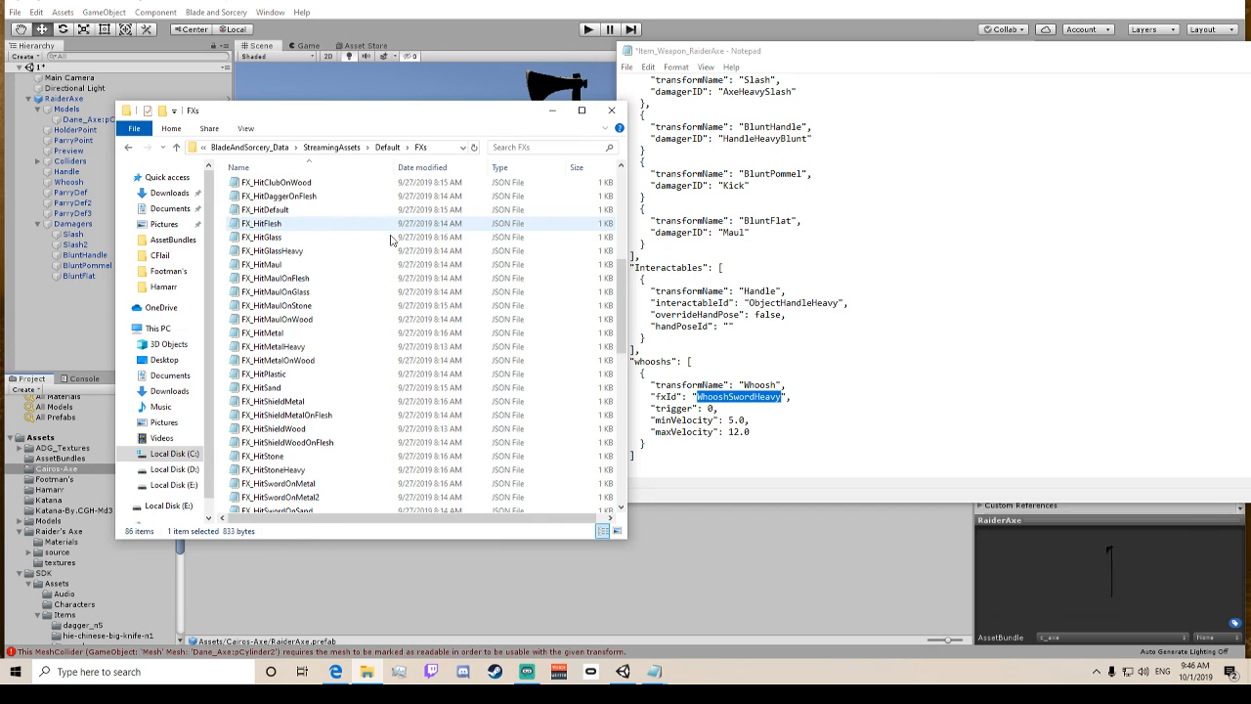
scroll(358, 246, up, 4)
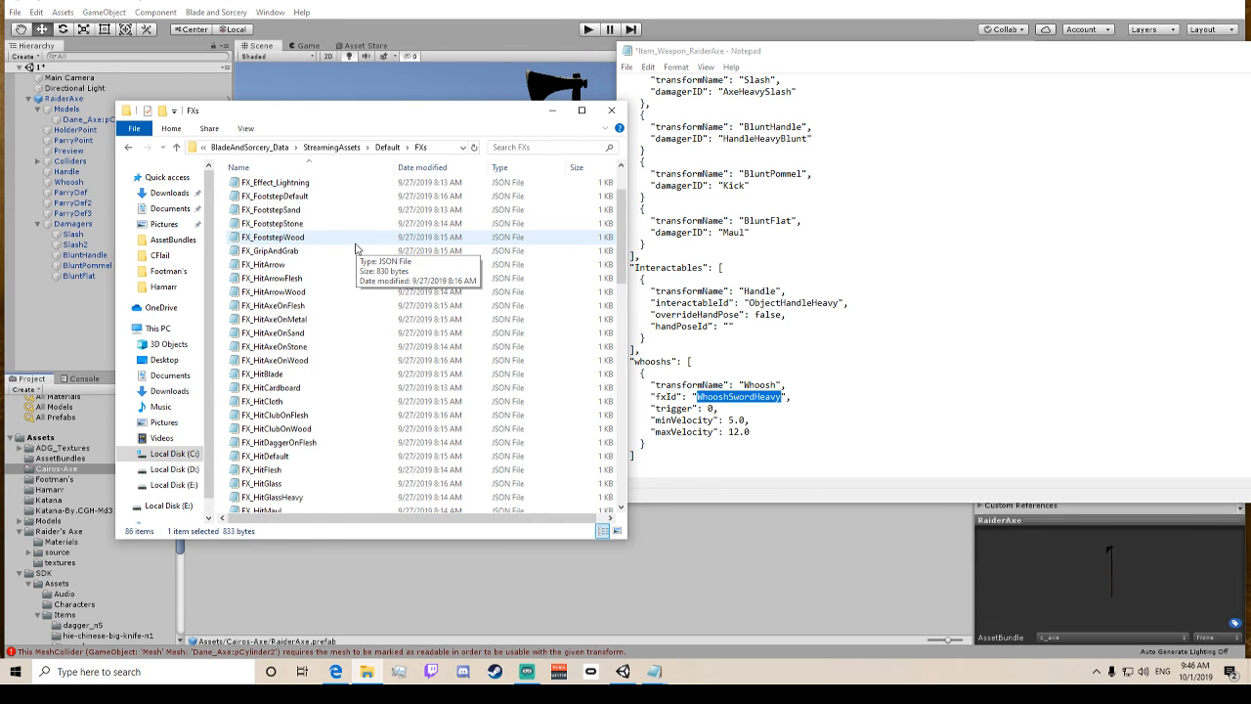
scroll(356, 248, up, 4)
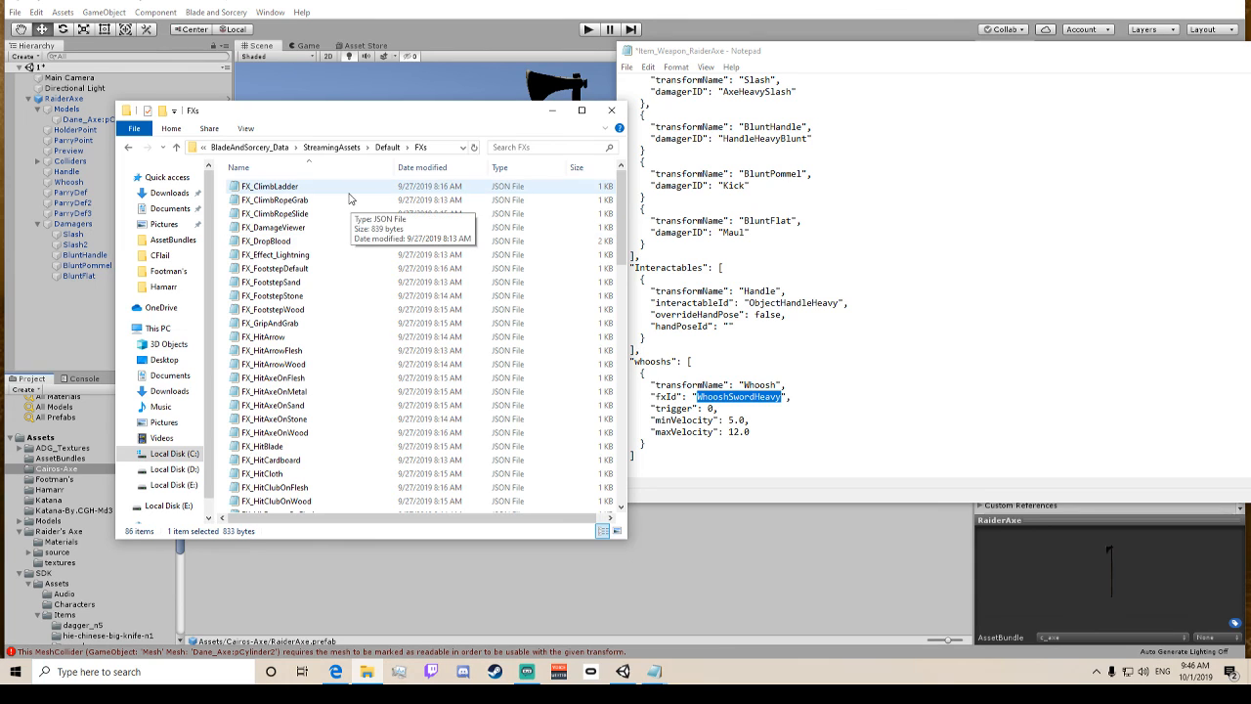
click(612, 109)
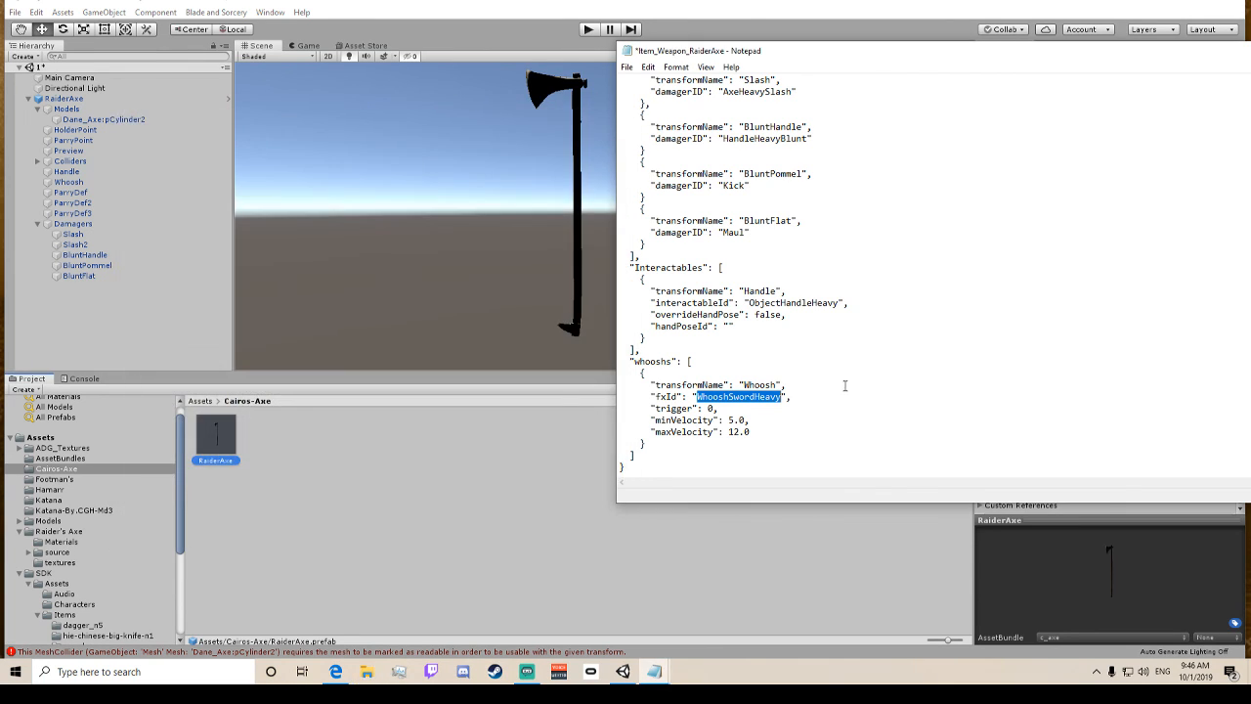
Review the RaiderAxe item JSON from its whoosh entry back through the AI module to the telekinesis and paintable settings.
click(823, 397)
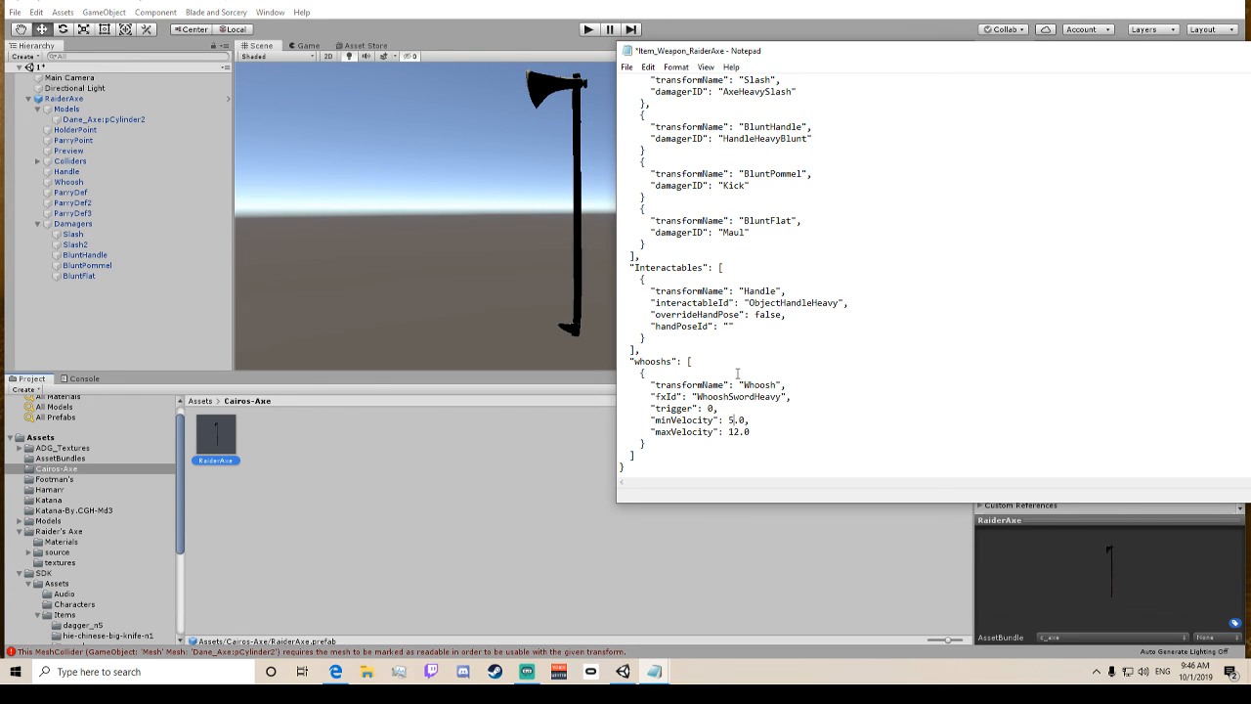
scroll(738, 372, up, 11)
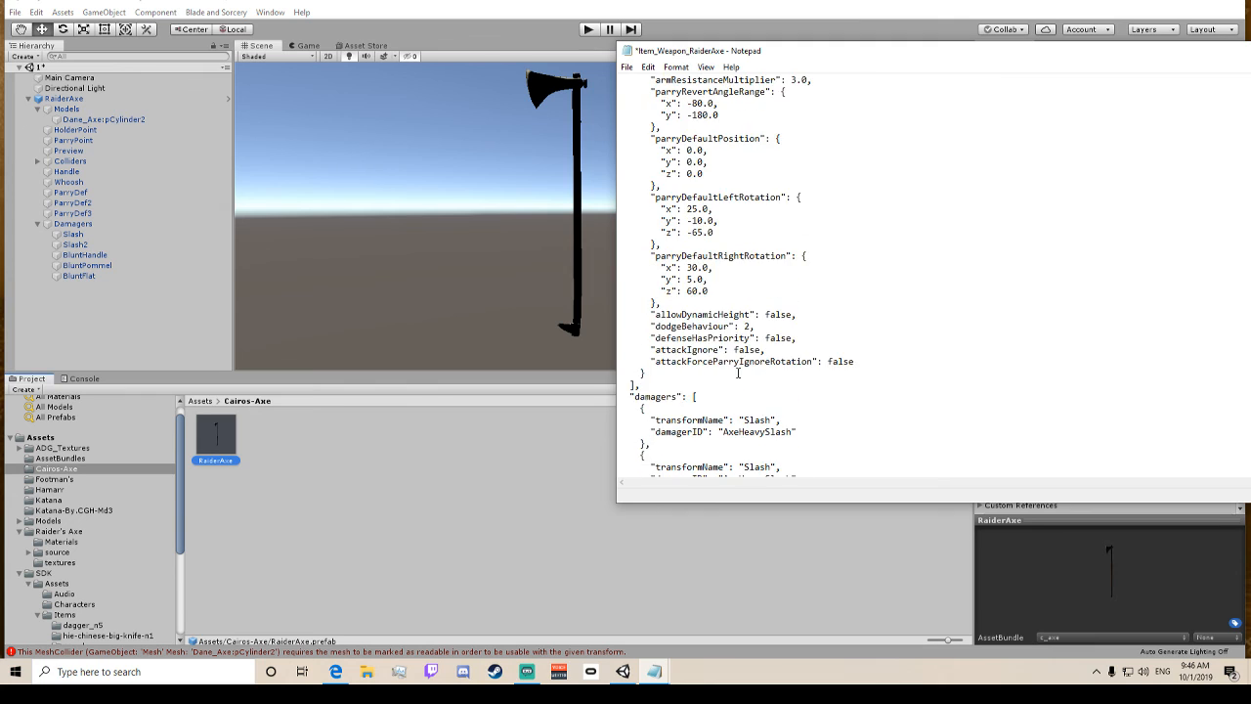
scroll(738, 373, up, 1)
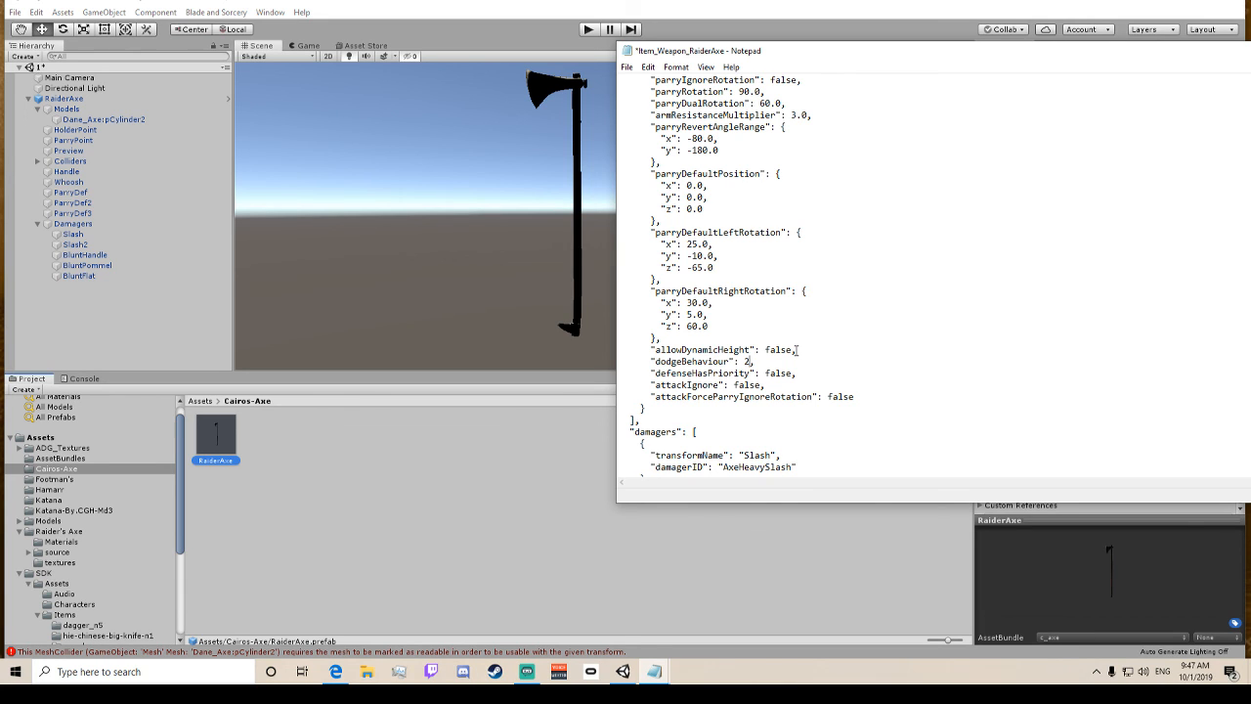
scroll(796, 350, up, 1)
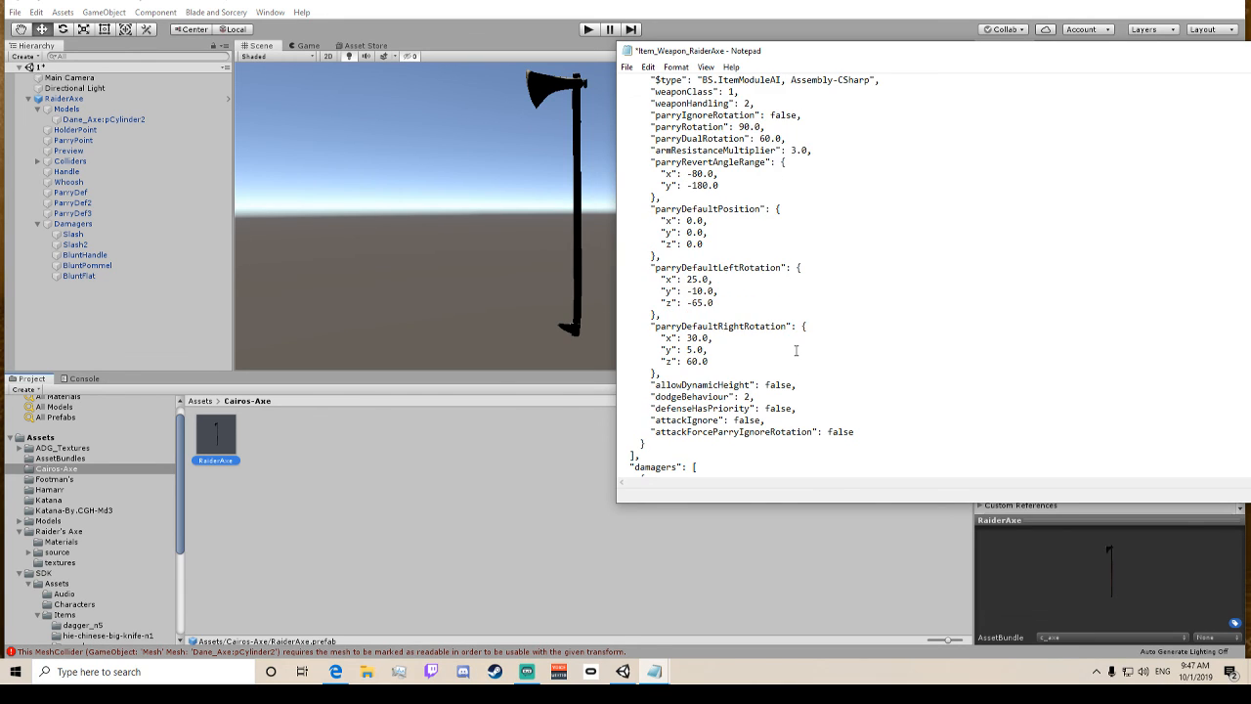
scroll(796, 350, up, 8)
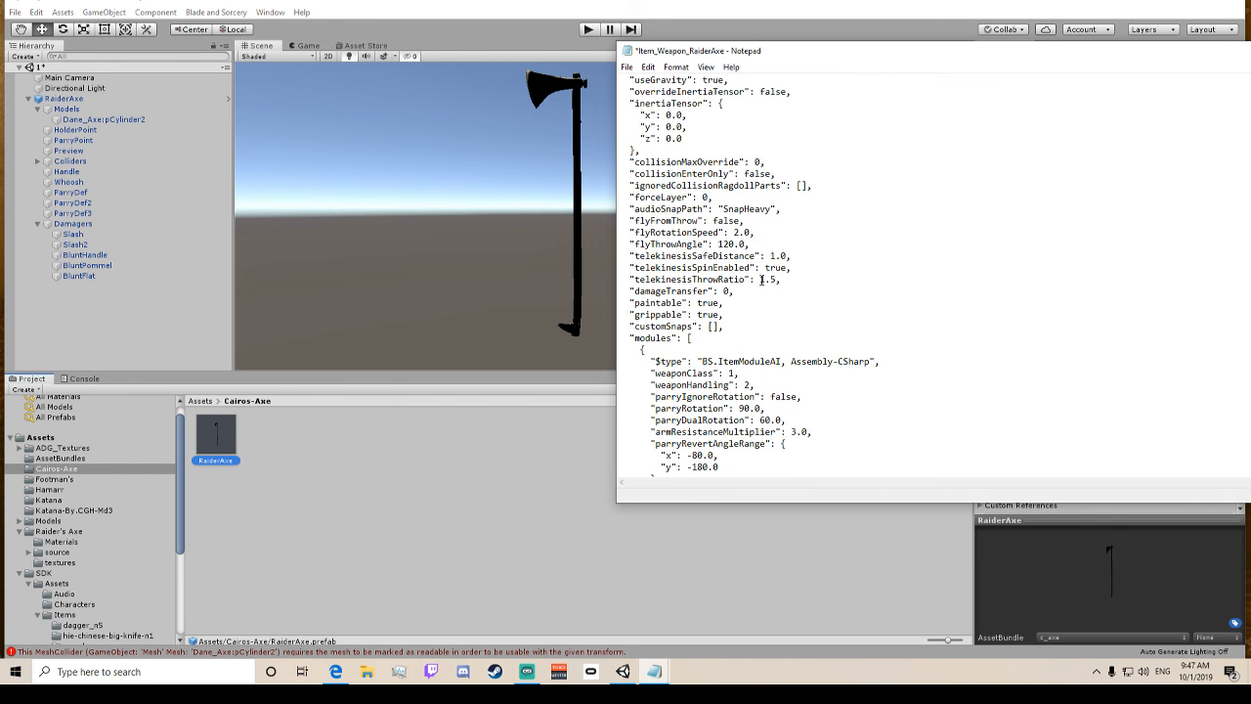
click(760, 279)
scroll(744, 287, up, 1)
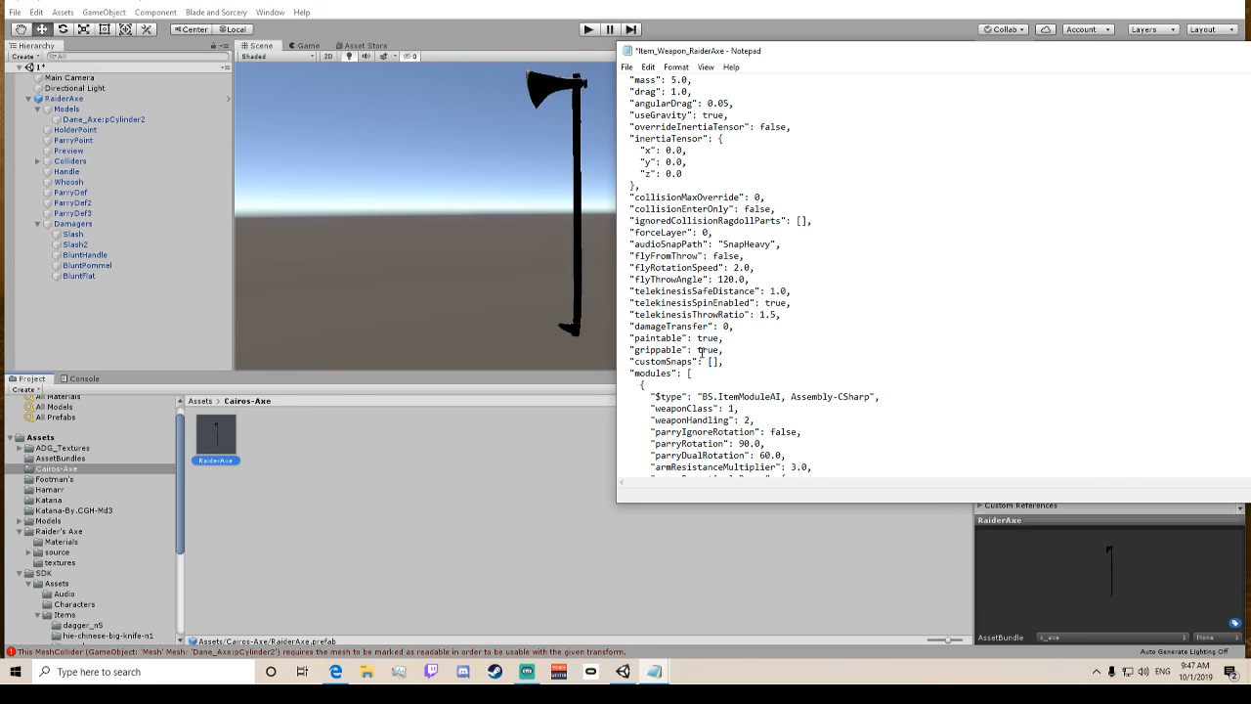
scroll(724, 332, up, 1)
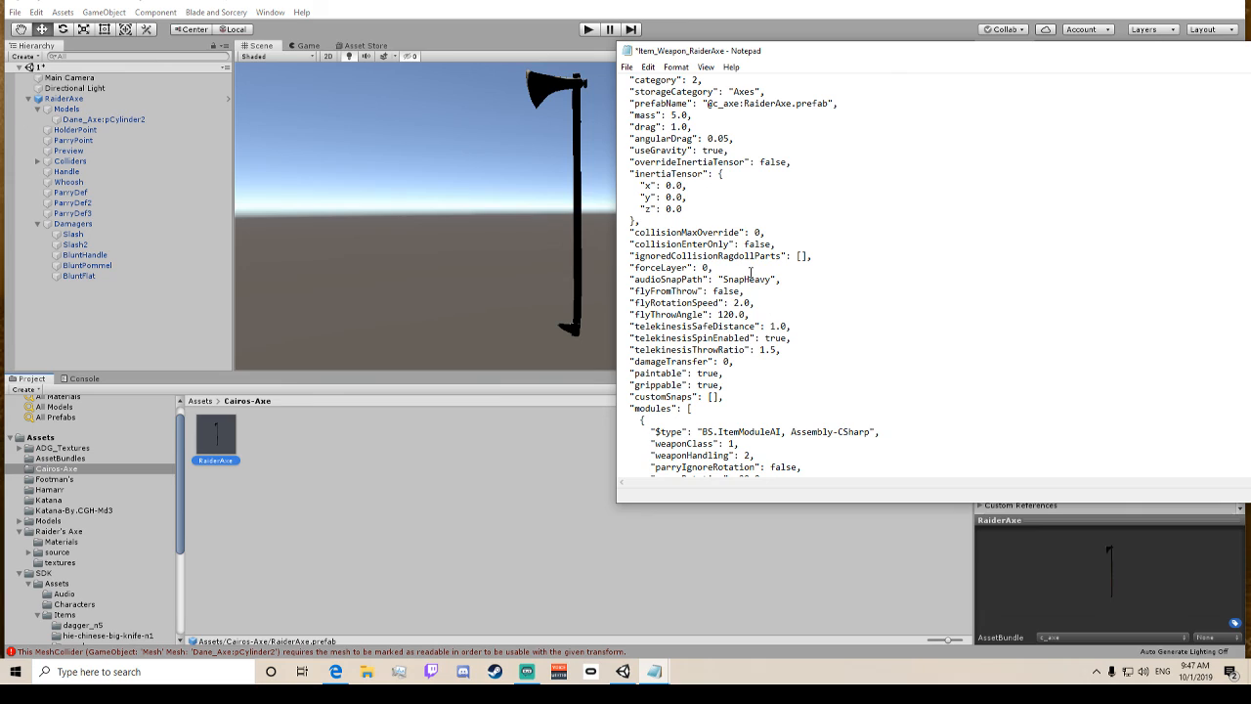
Check audioSnapPath, collision, purchasable and category settings in the item JSON, reading back to the start of the file.
drag(733, 279, 762, 274)
click(750, 231)
scroll(731, 298, up, 1)
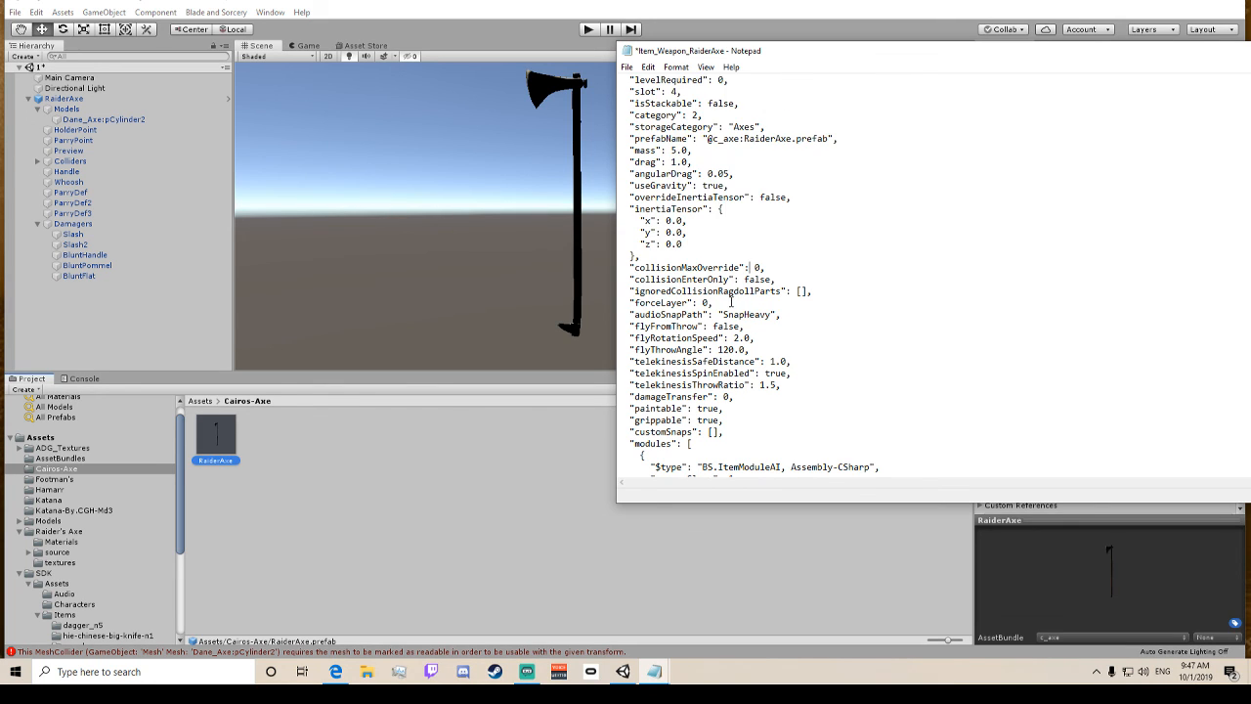
scroll(731, 301, up, 2)
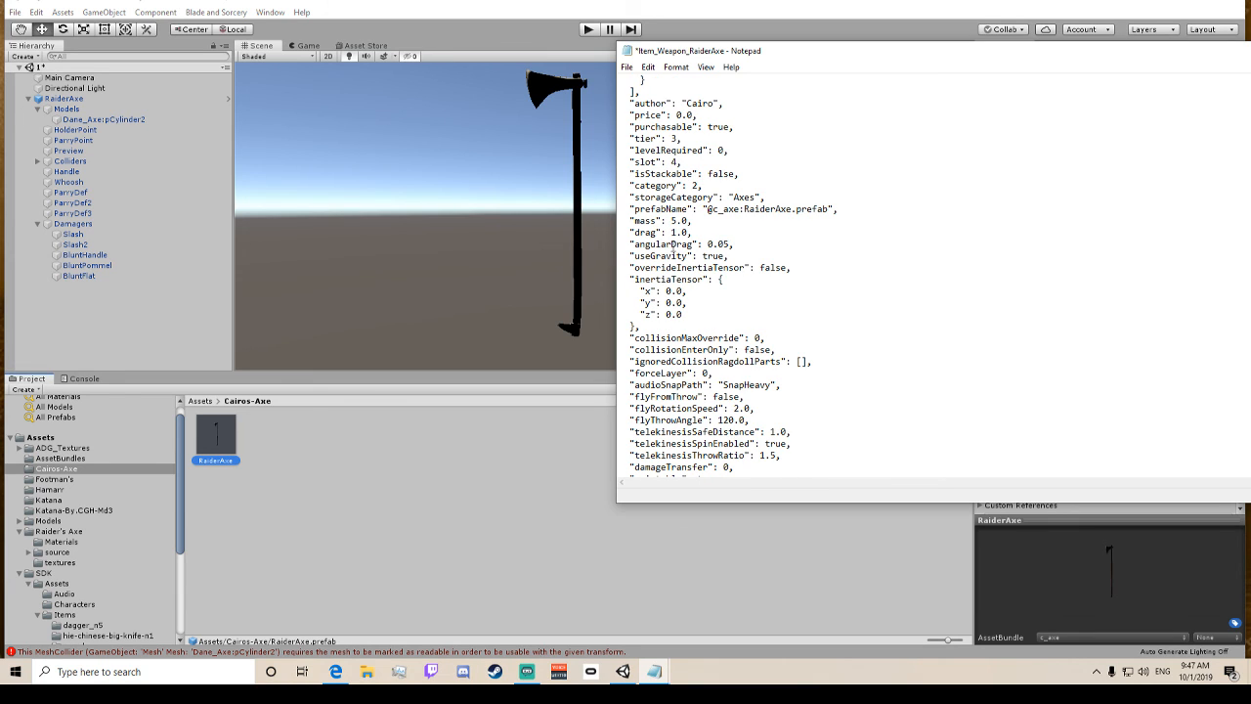
scroll(692, 152, up, 1)
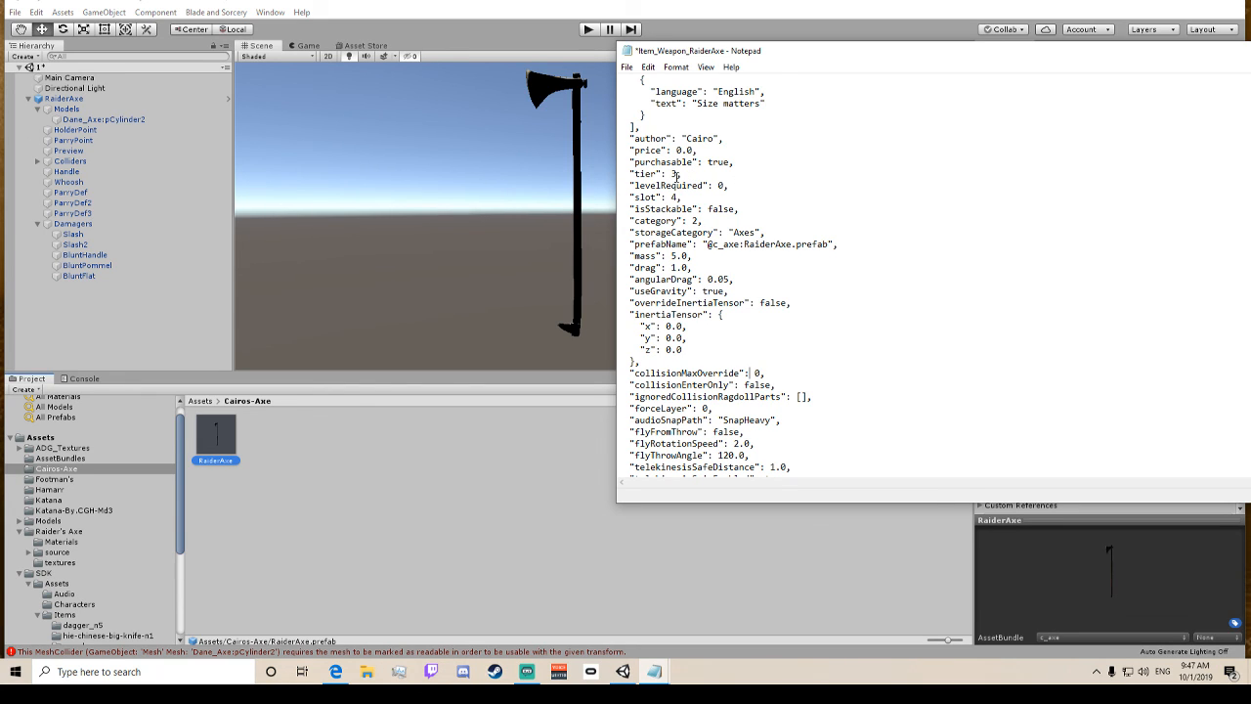
scroll(675, 174, up, 1)
scroll(674, 174, down, 1)
drag(635, 162, 735, 163)
click(700, 216)
scroll(700, 216, up, 2)
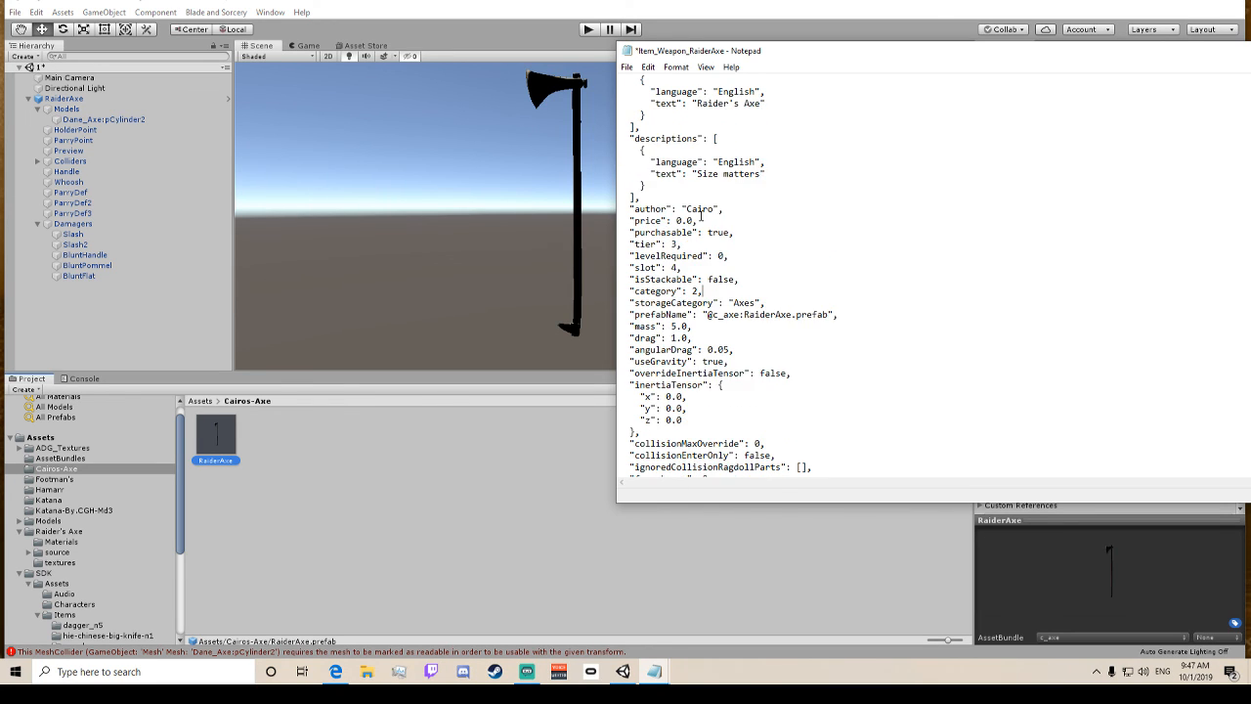
scroll(704, 217, up, 2)
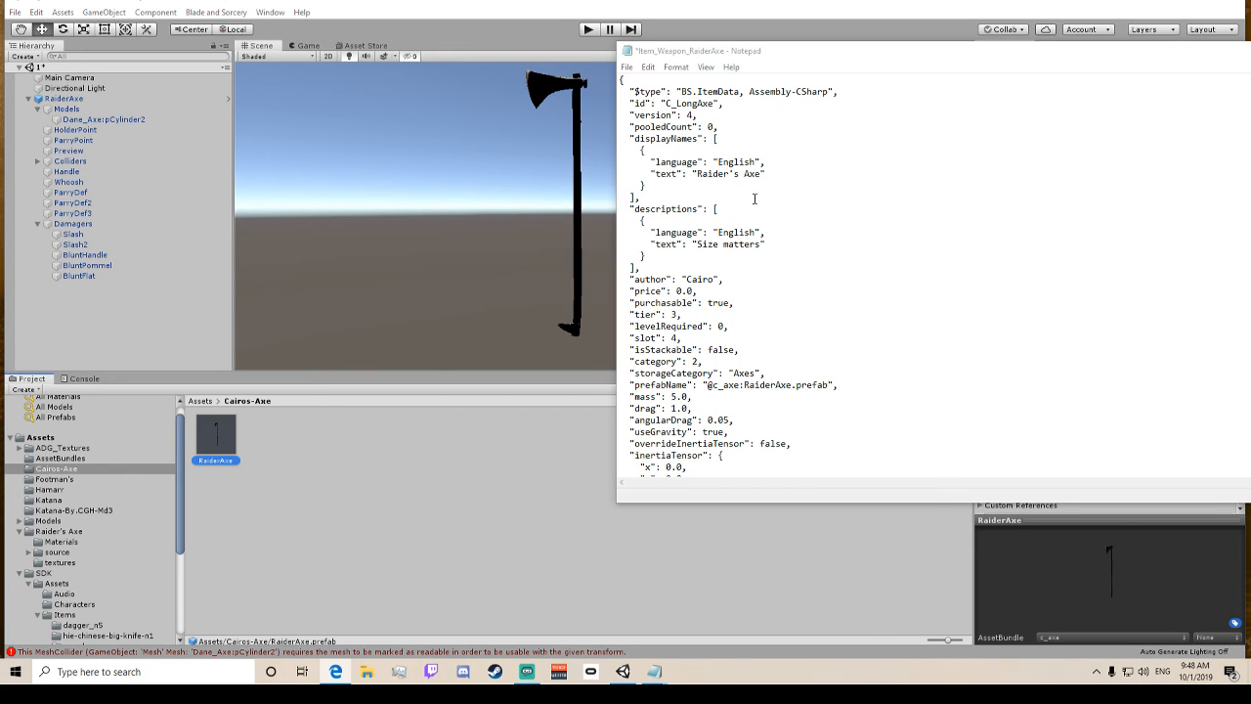
Replace the English description text with "Ég ríf ykkur í bita!", then save and close the RaiderAxe item JSON.
drag(759, 244, 694, 244)
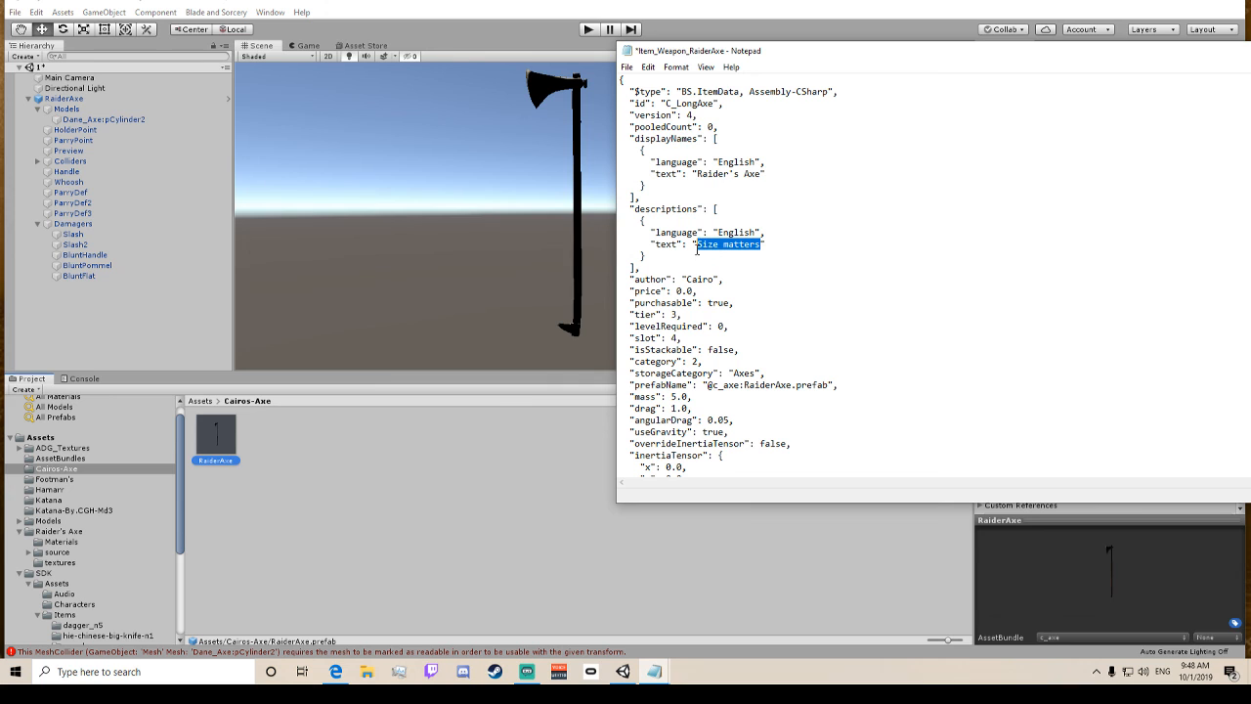
text(Ég ríf ykkur í bita!)
click(627, 68)
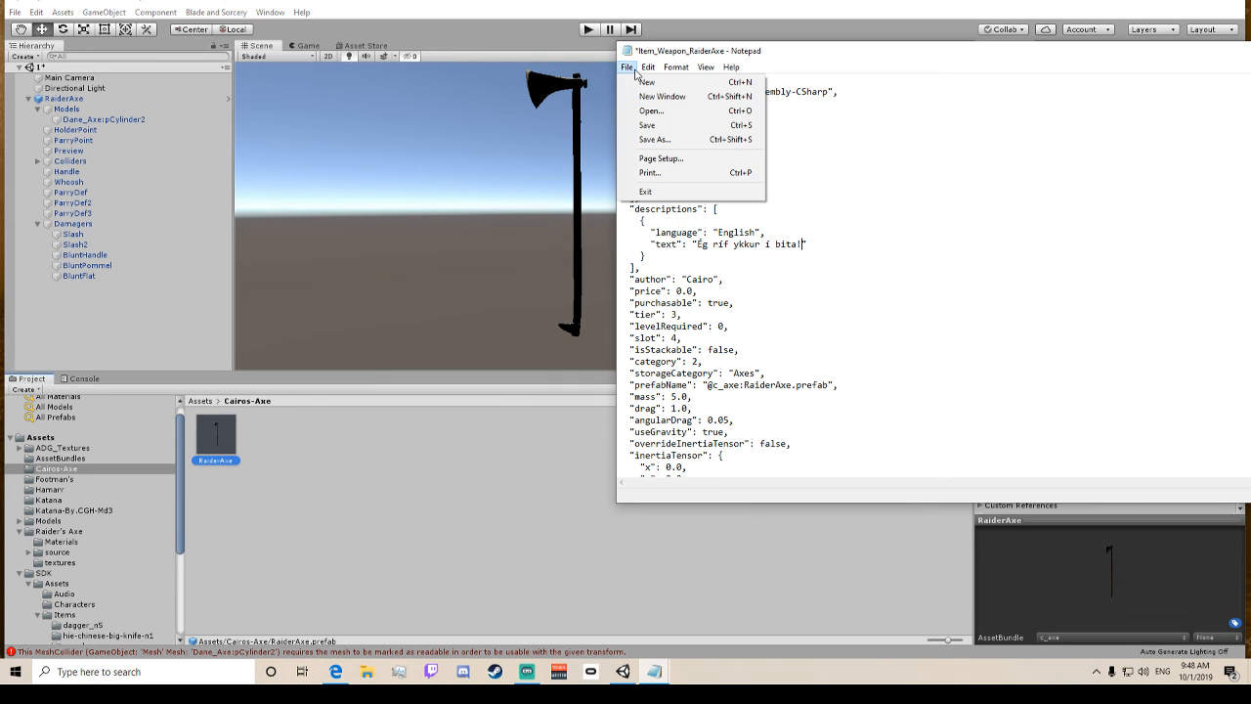
click(647, 125)
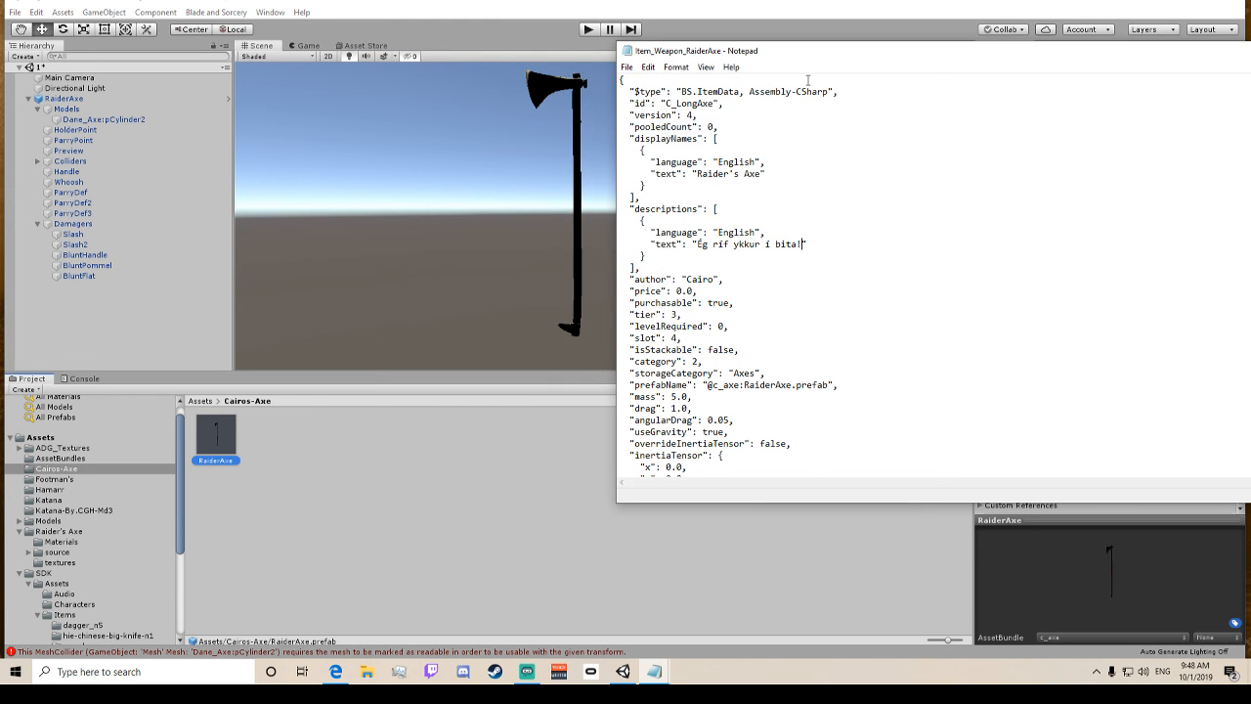
drag(859, 53, 407, 102)
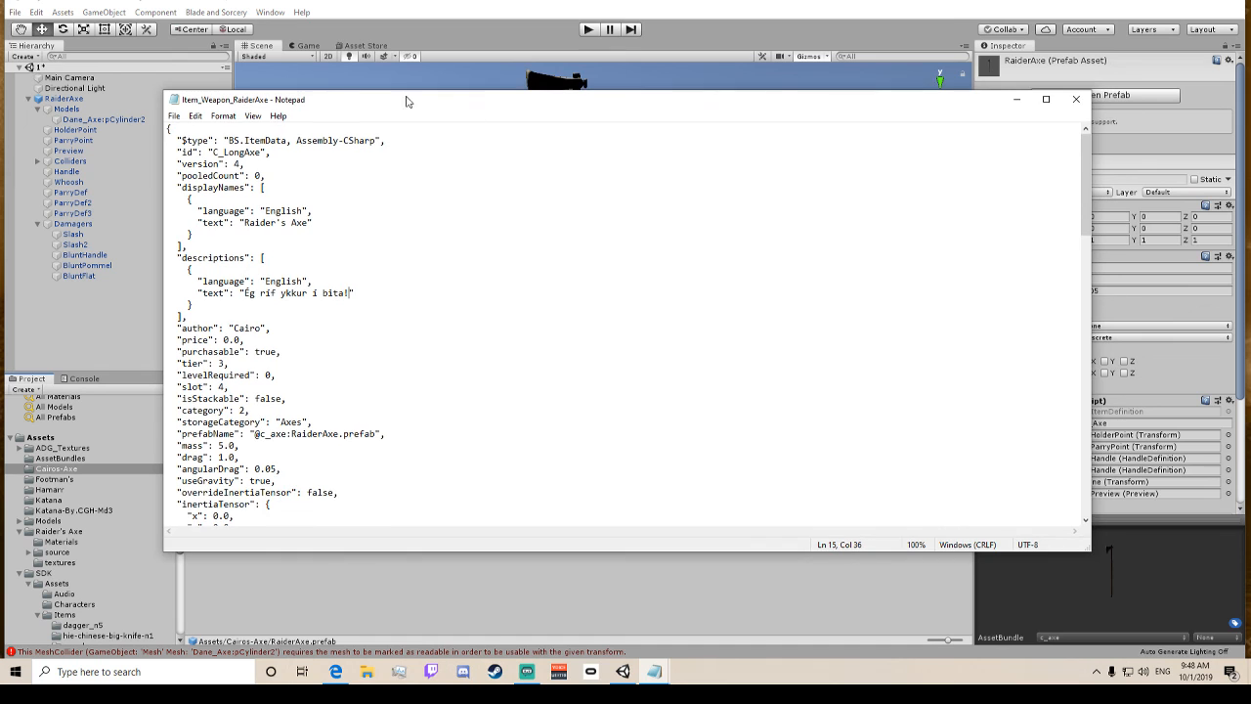
click(1076, 100)
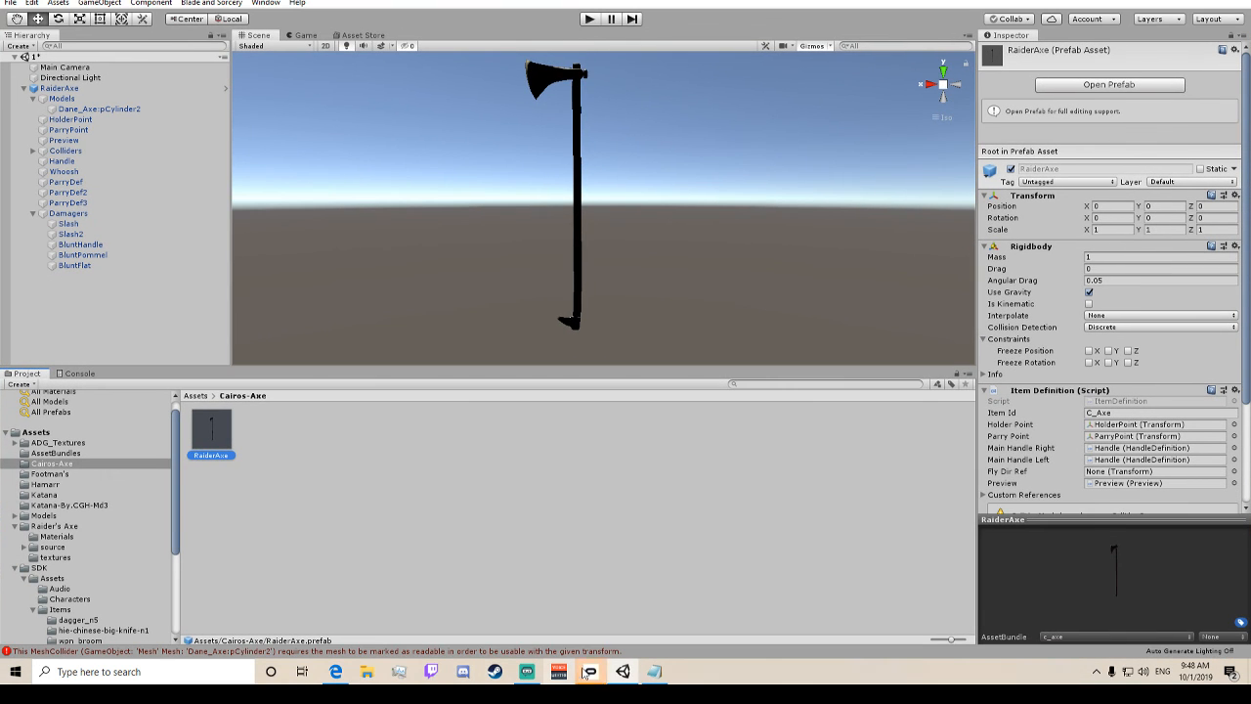
Switch to the Oculus app, start Blade & Sorcery from the library, and minimize the Oculus window.
click(590, 671)
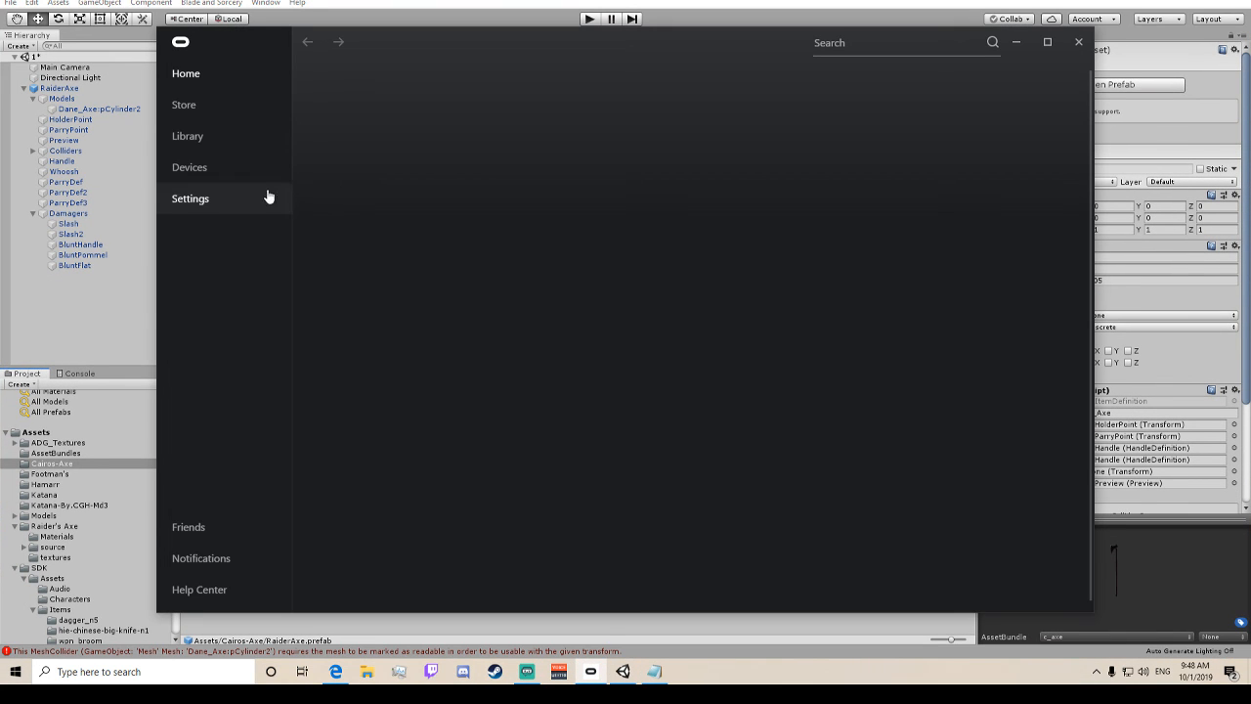
click(208, 143)
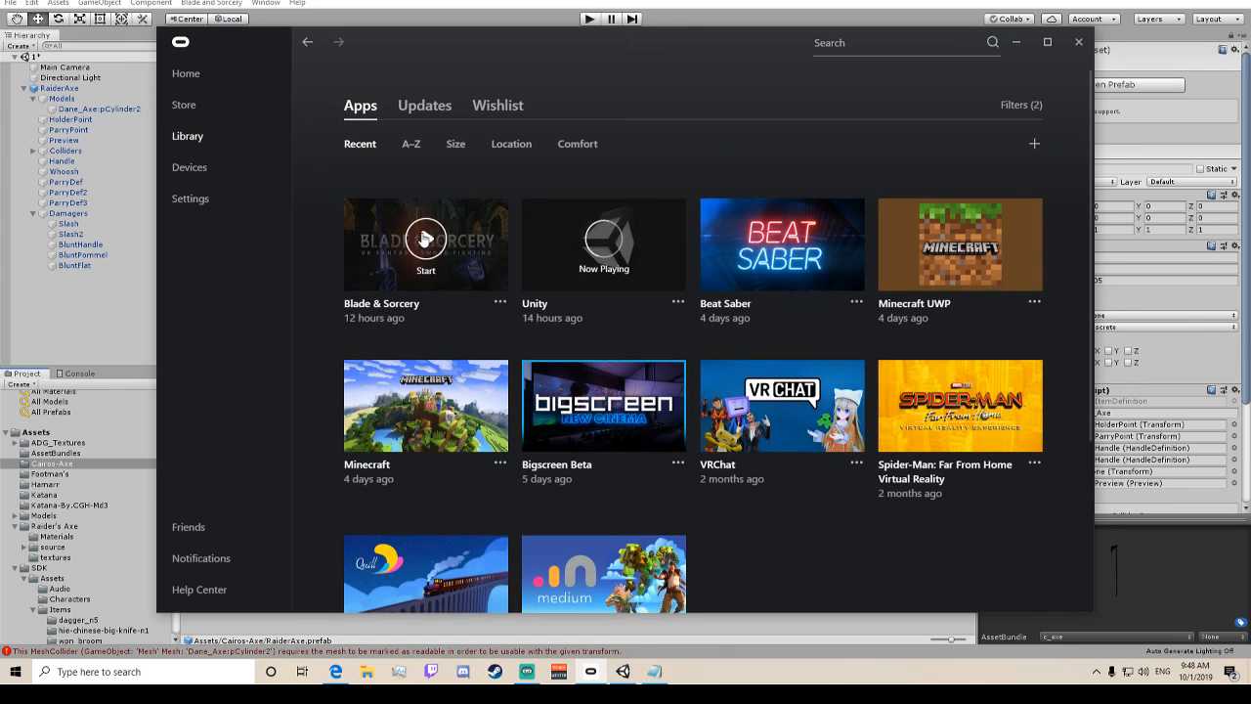
click(423, 238)
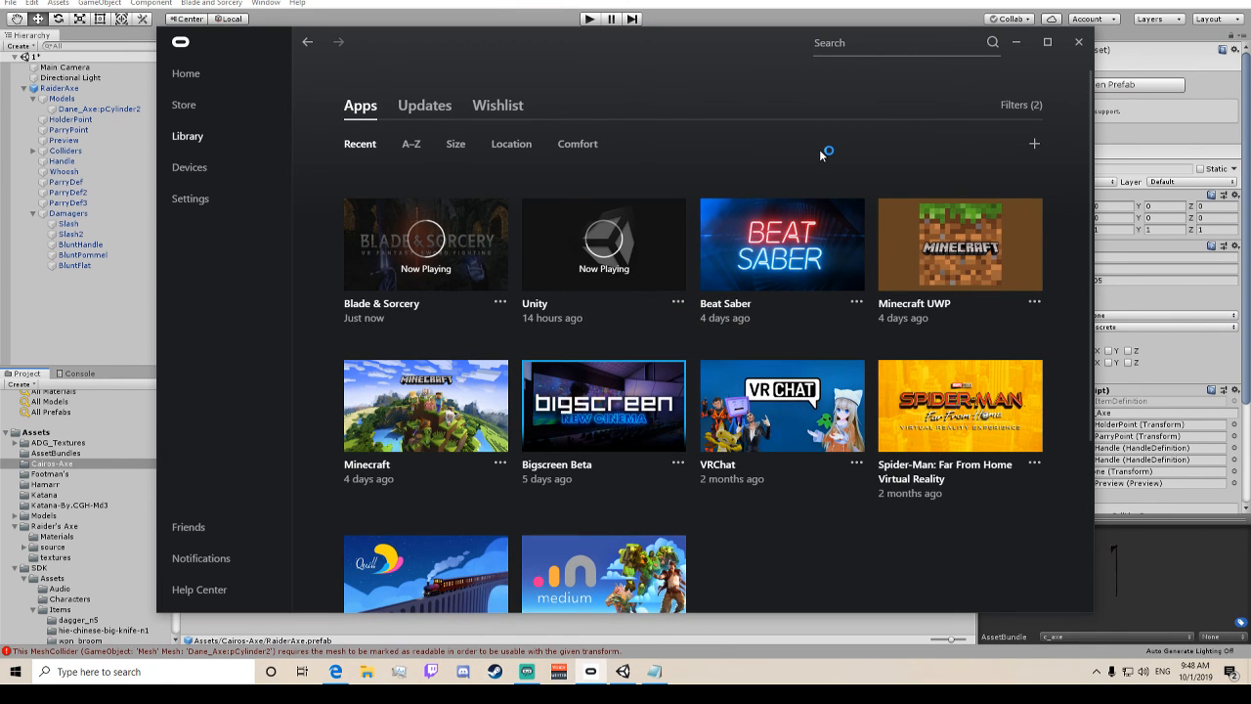
click(1019, 43)
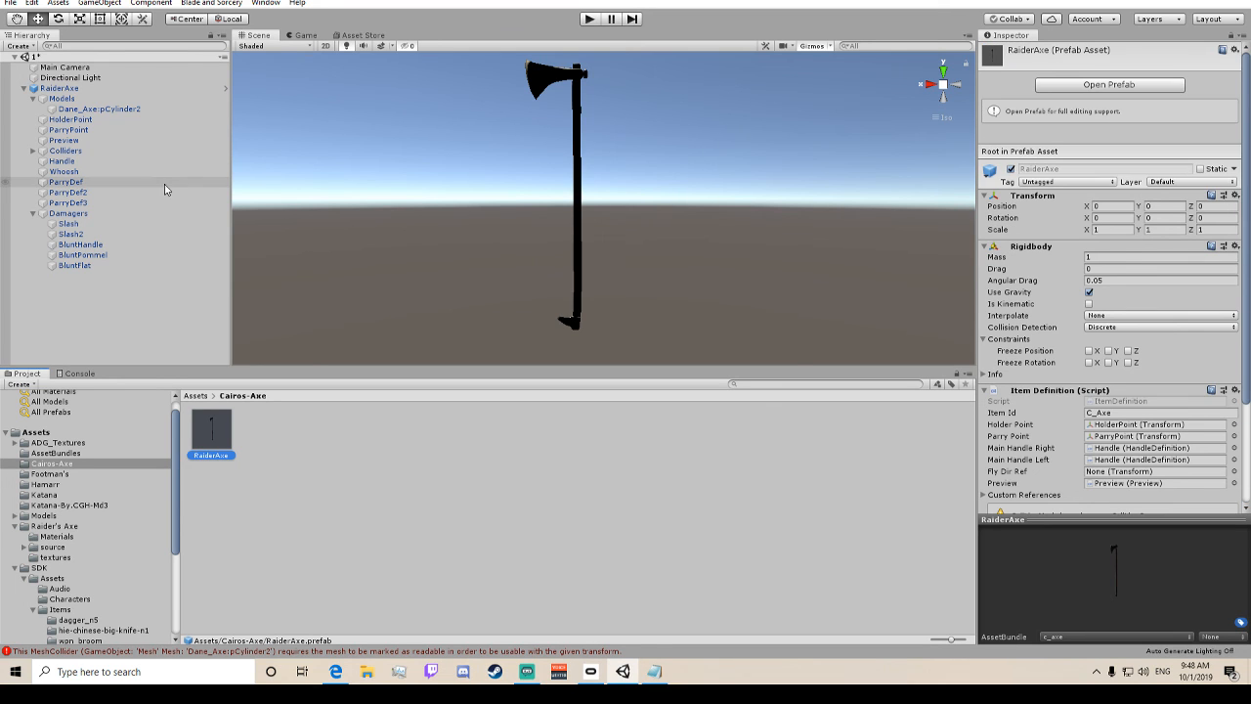
Expand the RaiderAxe's Colliders and inspect the Head group, its Mesh collider and the Shaft group.
click(67, 152)
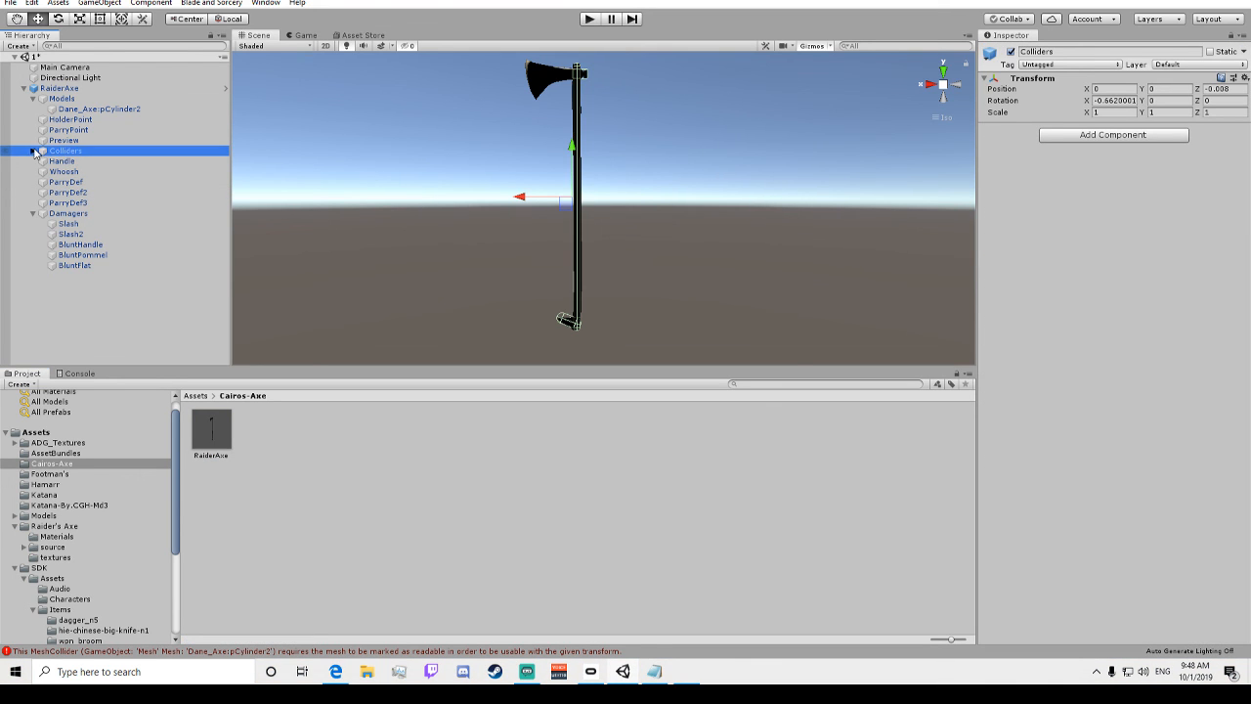
click(33, 150)
click(69, 171)
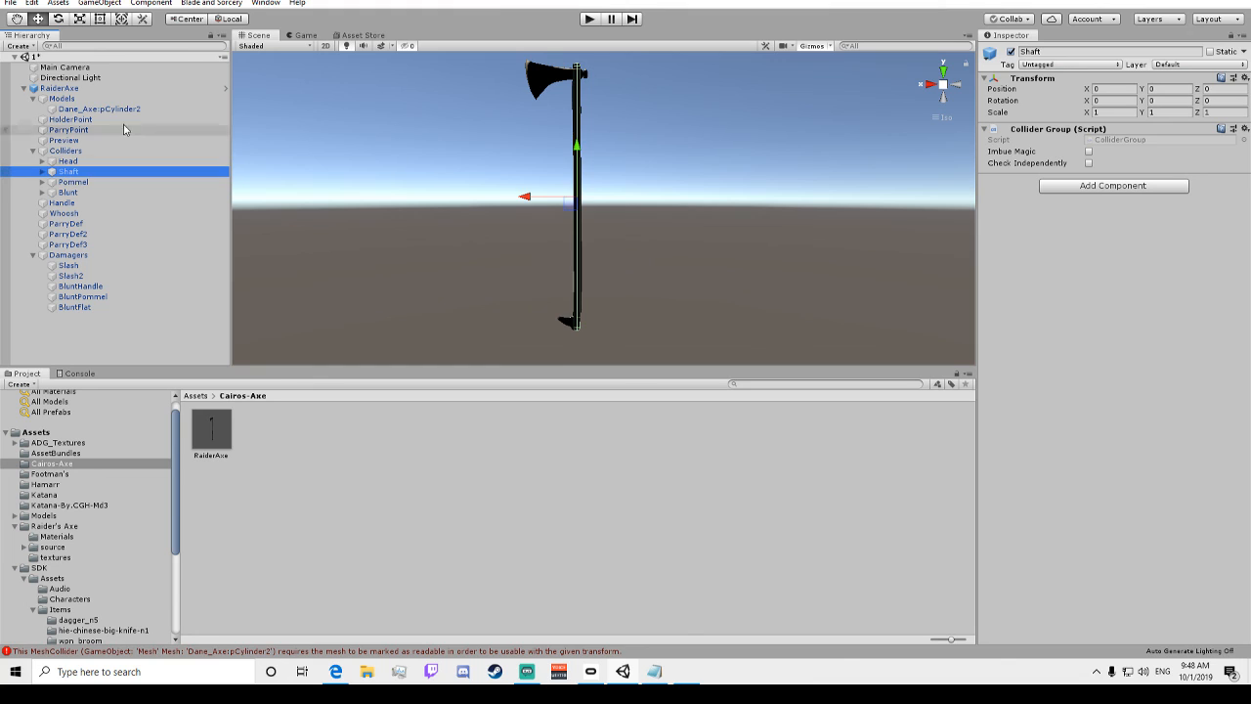
click(42, 162)
click(77, 172)
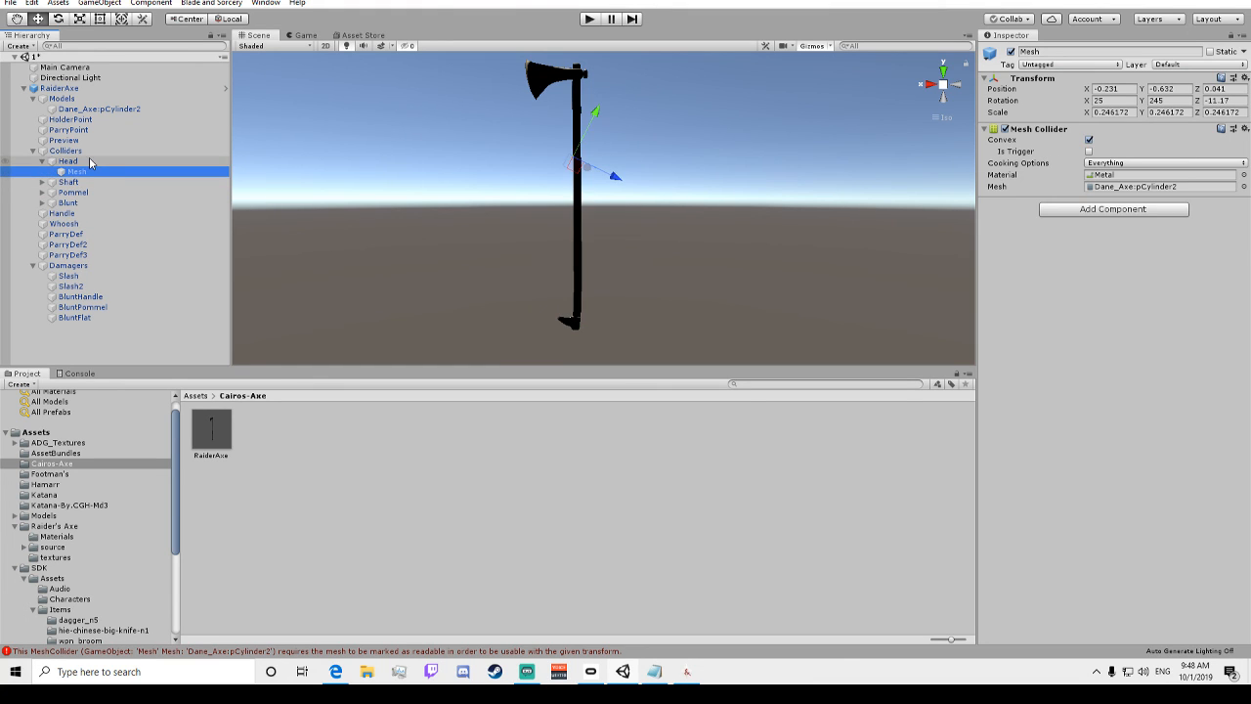
click(84, 161)
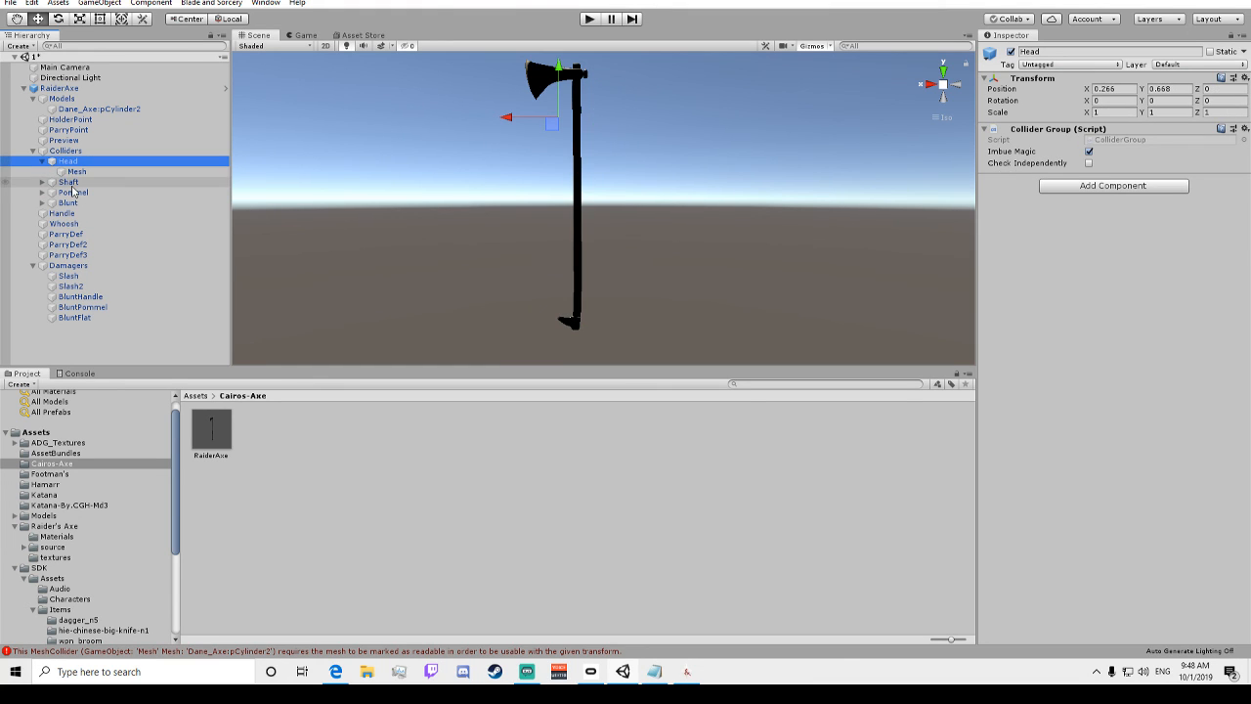
click(76, 183)
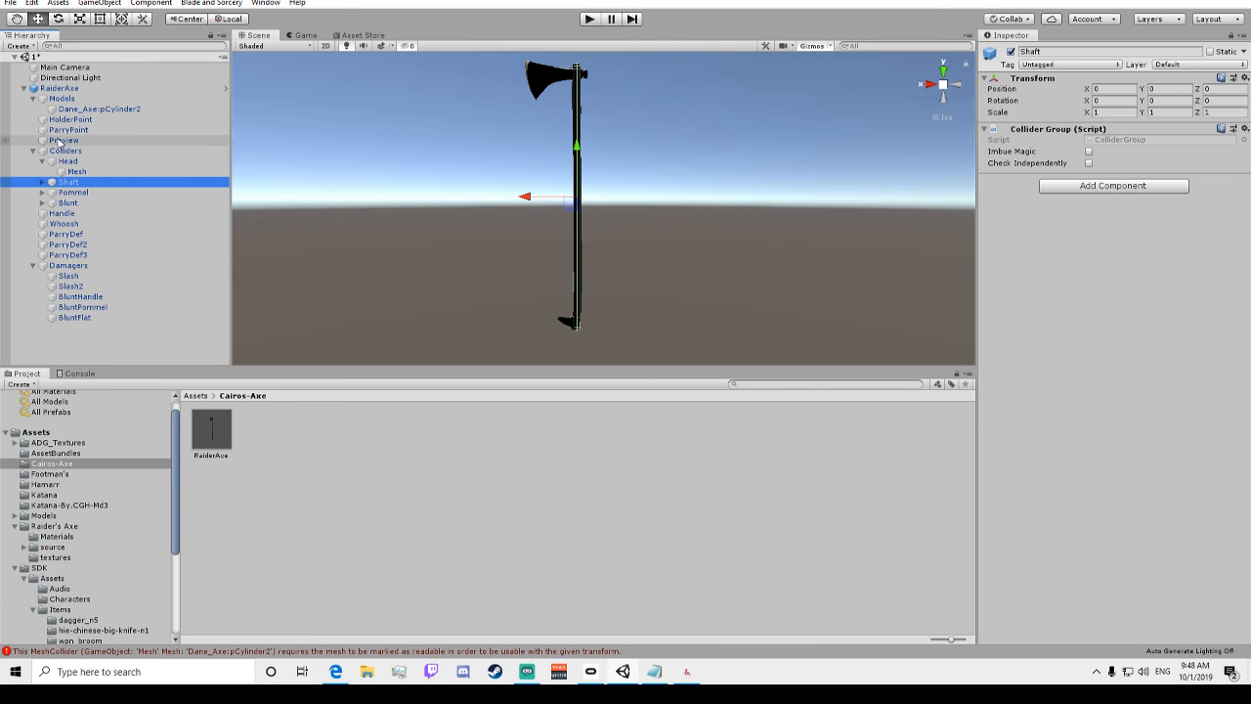
Inspect the RaiderAxe root's Item Definition, including its Fly Dir Ref, and collapse the Damagers group.
click(56, 89)
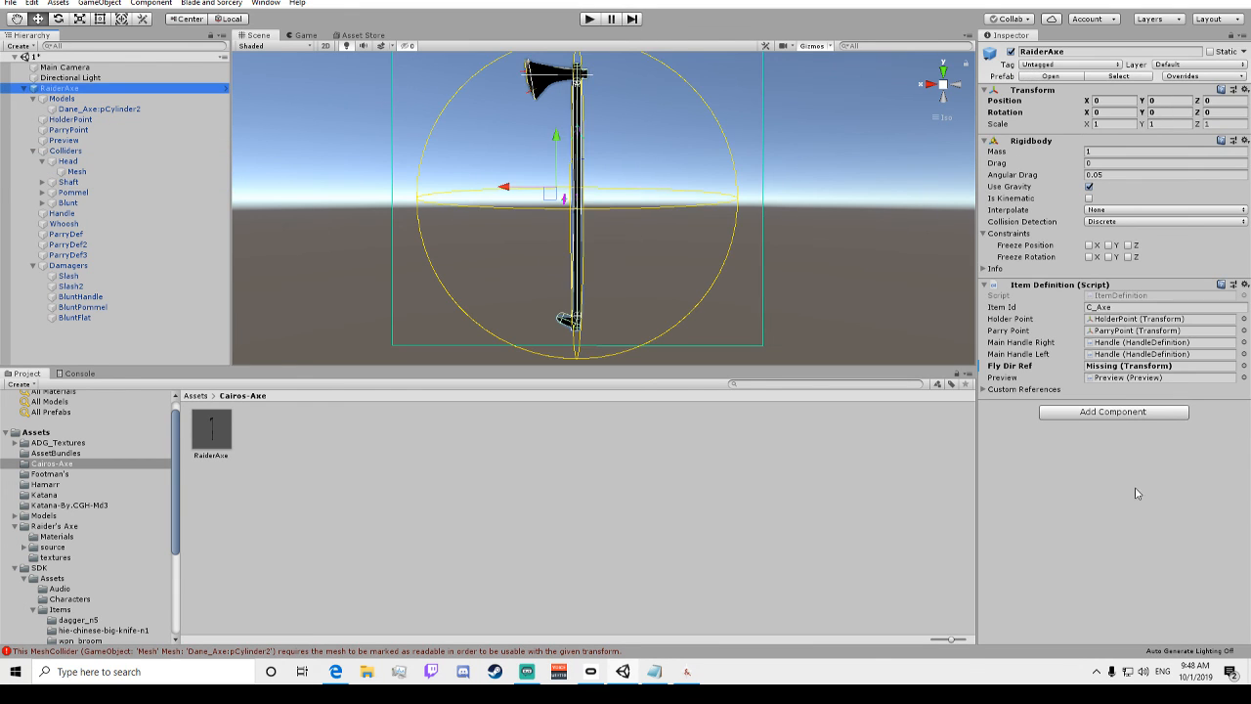
click(1105, 367)
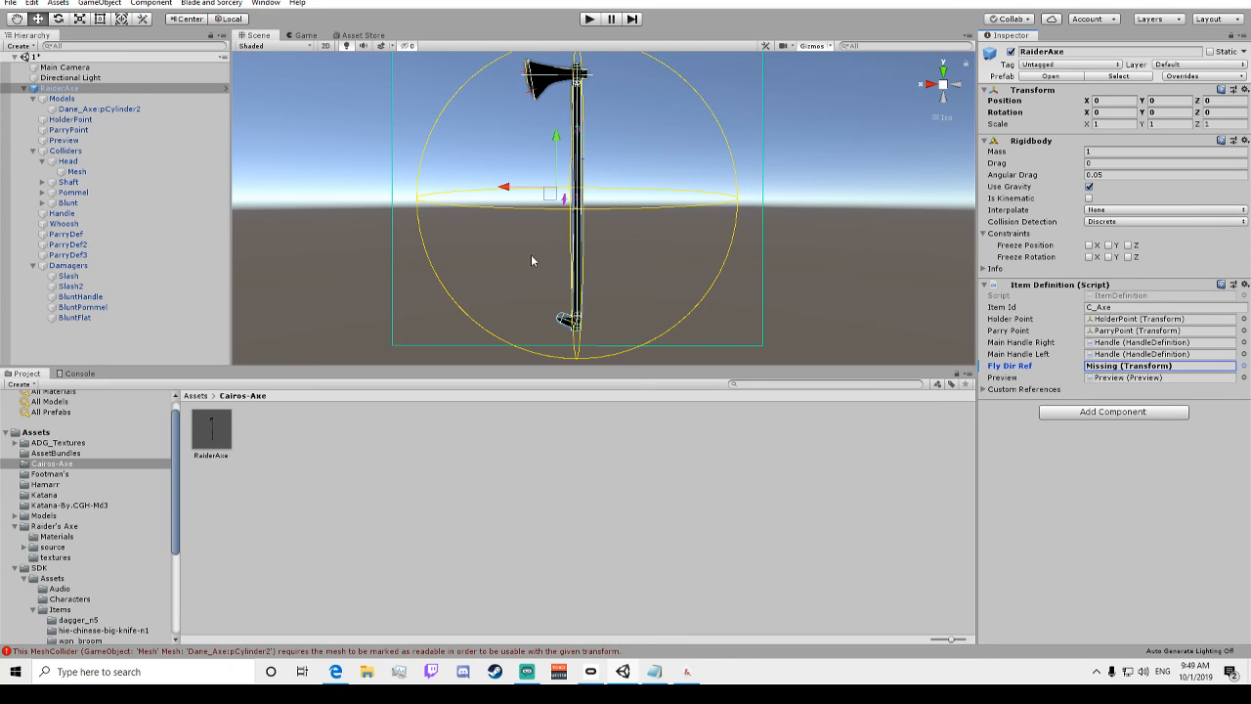
click(34, 273)
click(33, 269)
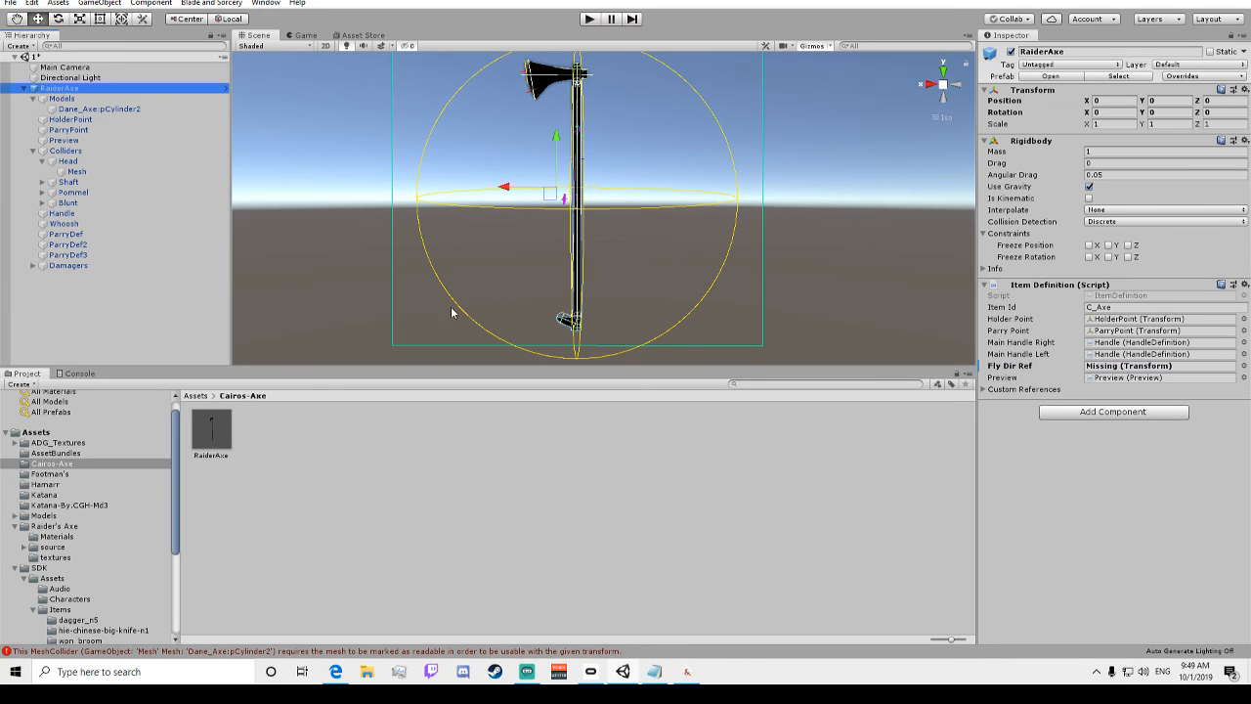
Switch to Blade & Sorcery, filter its console to errors only, and expand the Item_Weapon_RaiderAxe.json error.
click(687, 672)
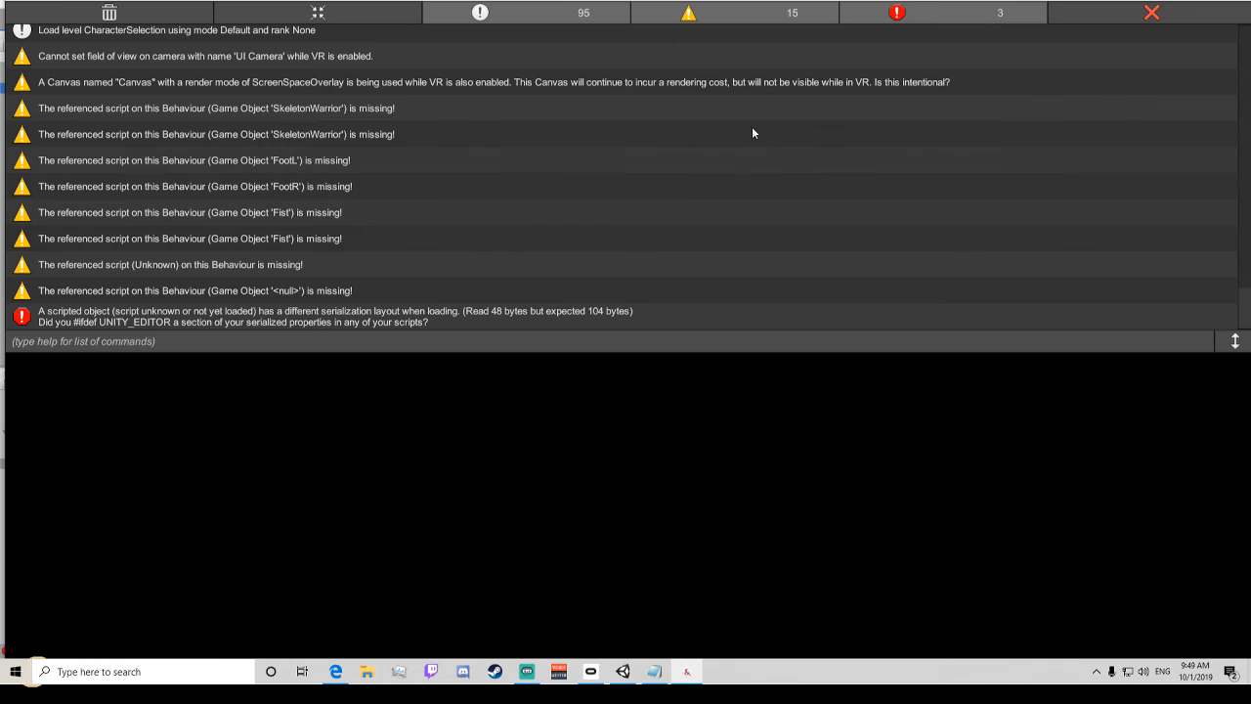
click(689, 12)
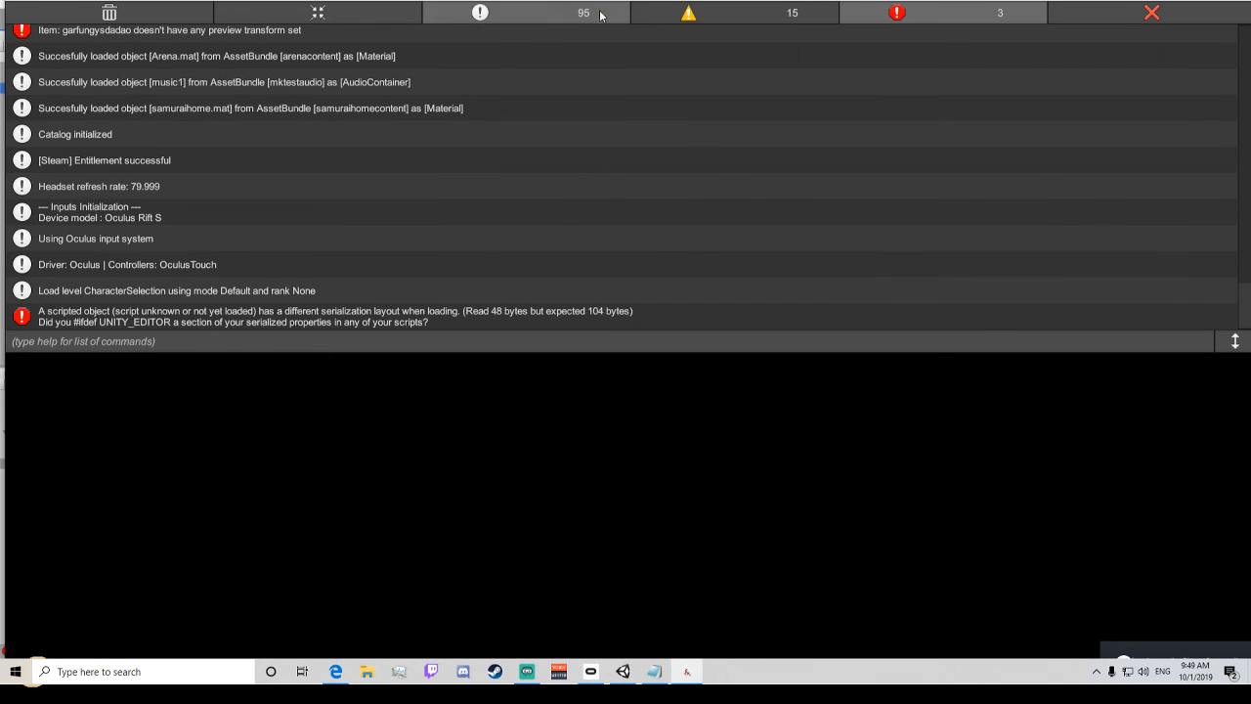
click(480, 12)
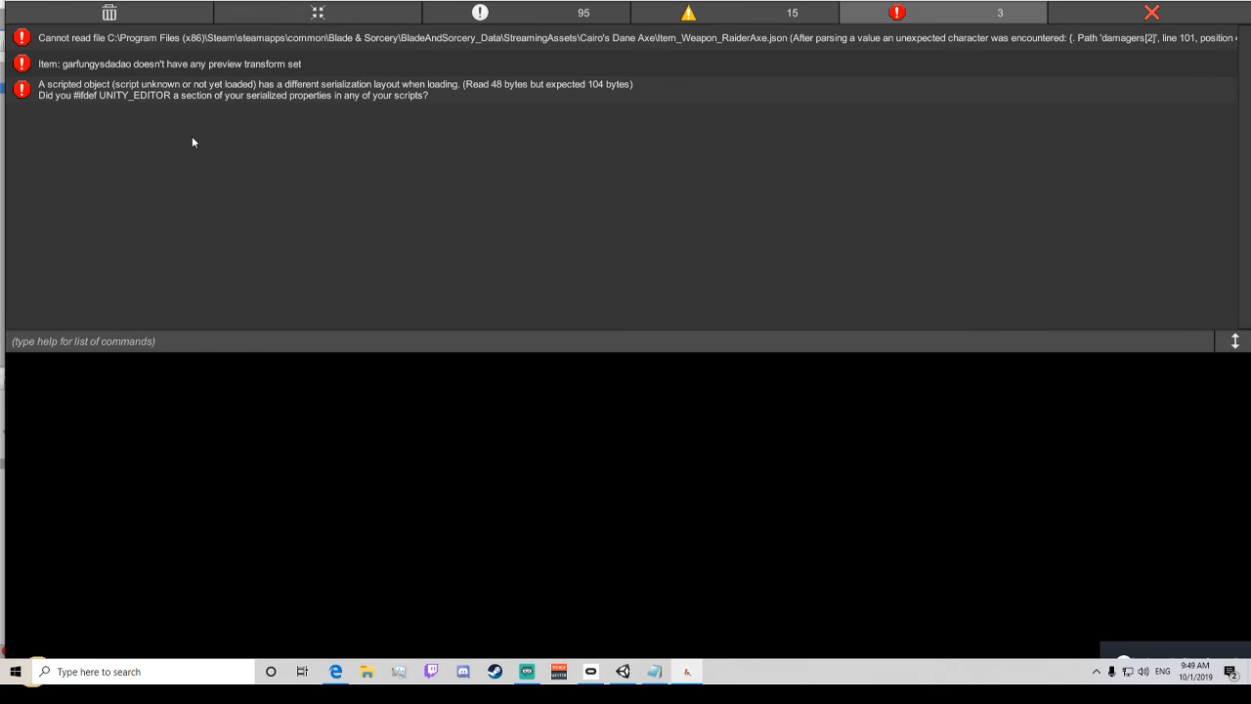
click(624, 39)
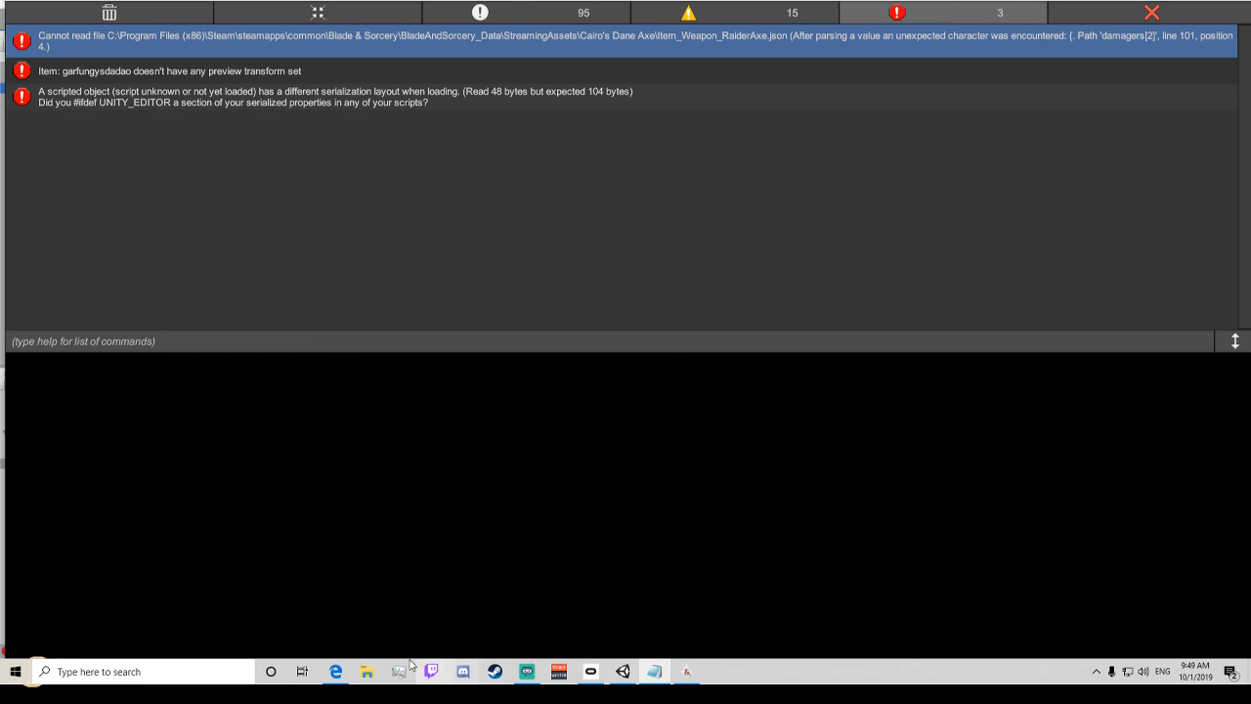
Open Item_Weapon_RaiderAxe.json from the Cairo's Dane Axe folder in StreamingAssets using File Explorer.
click(362, 670)
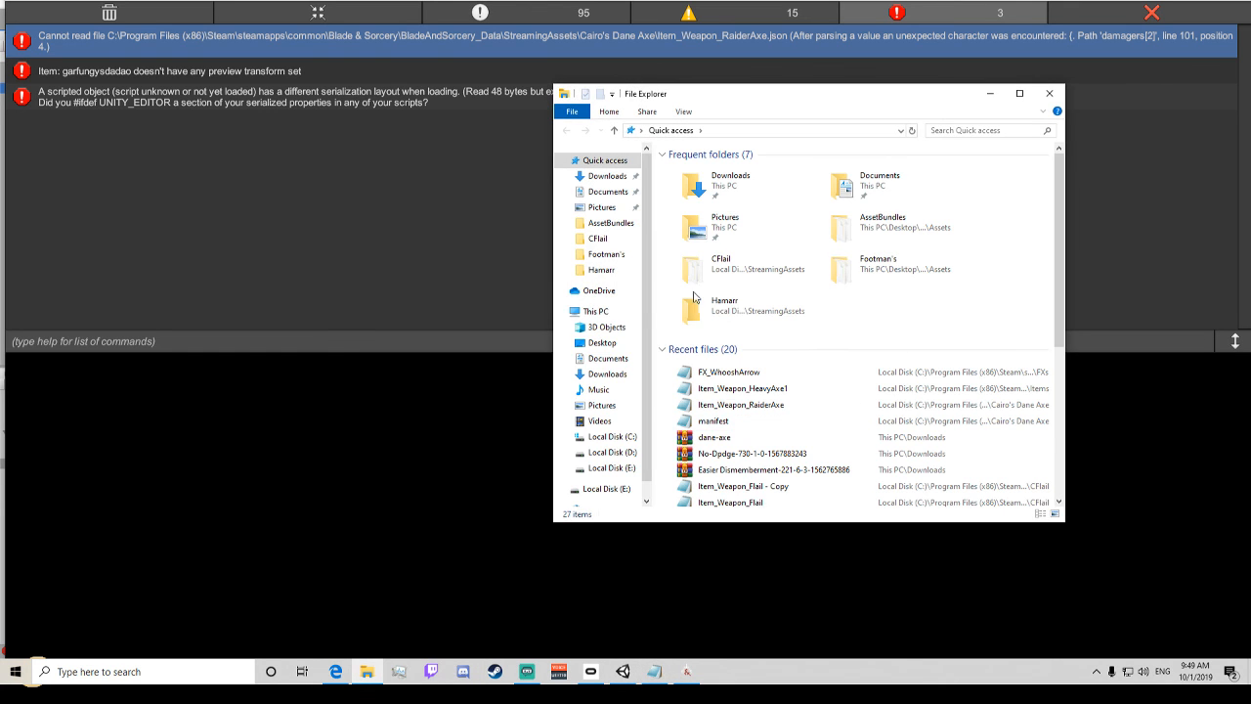
click(602, 268)
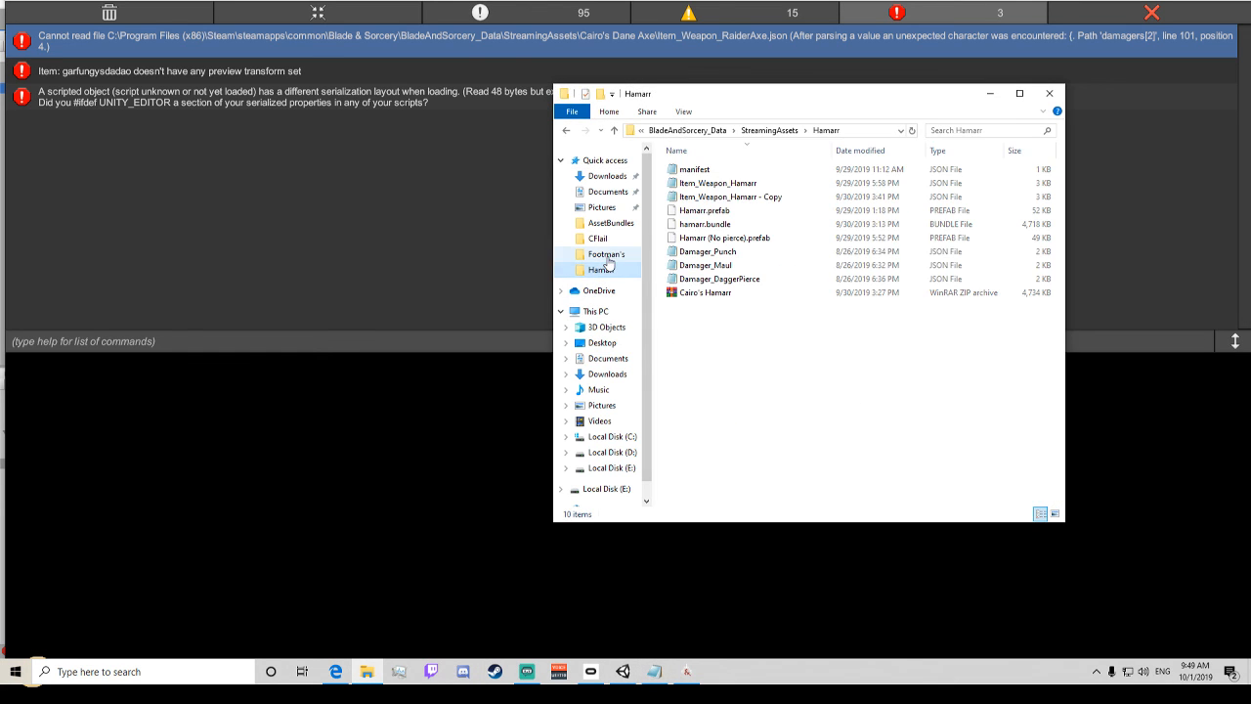
click(769, 130)
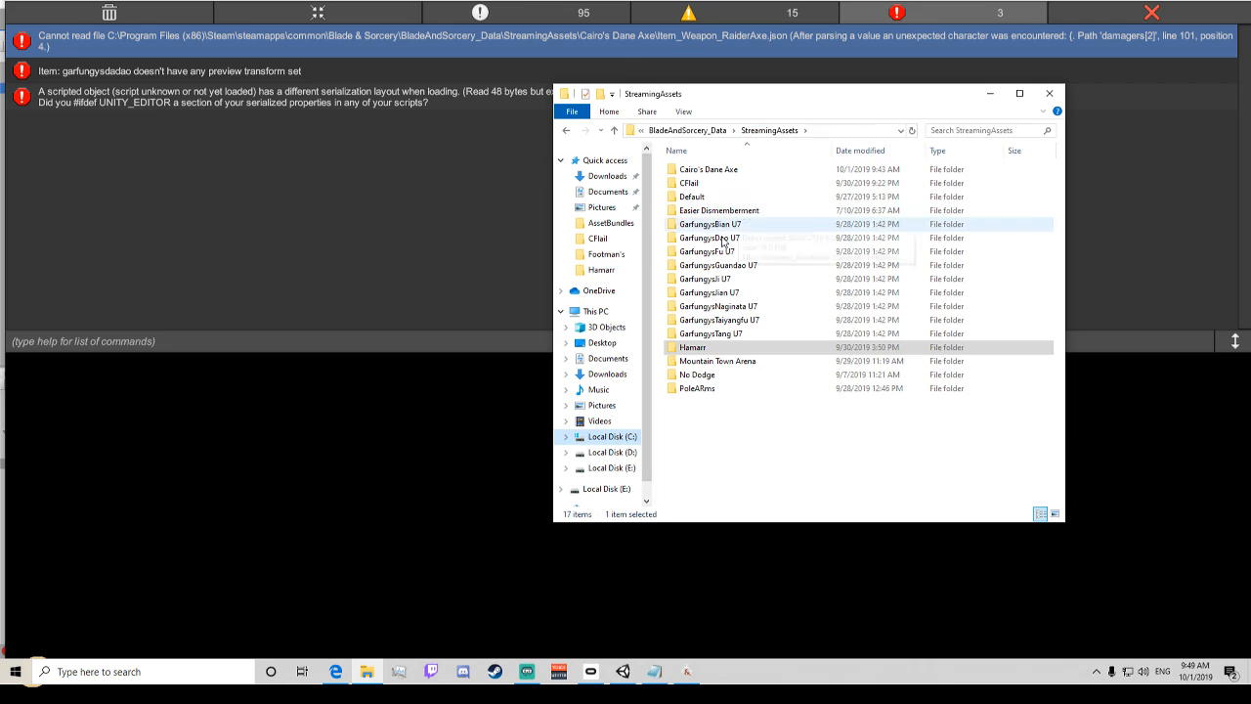
double_click(709, 169)
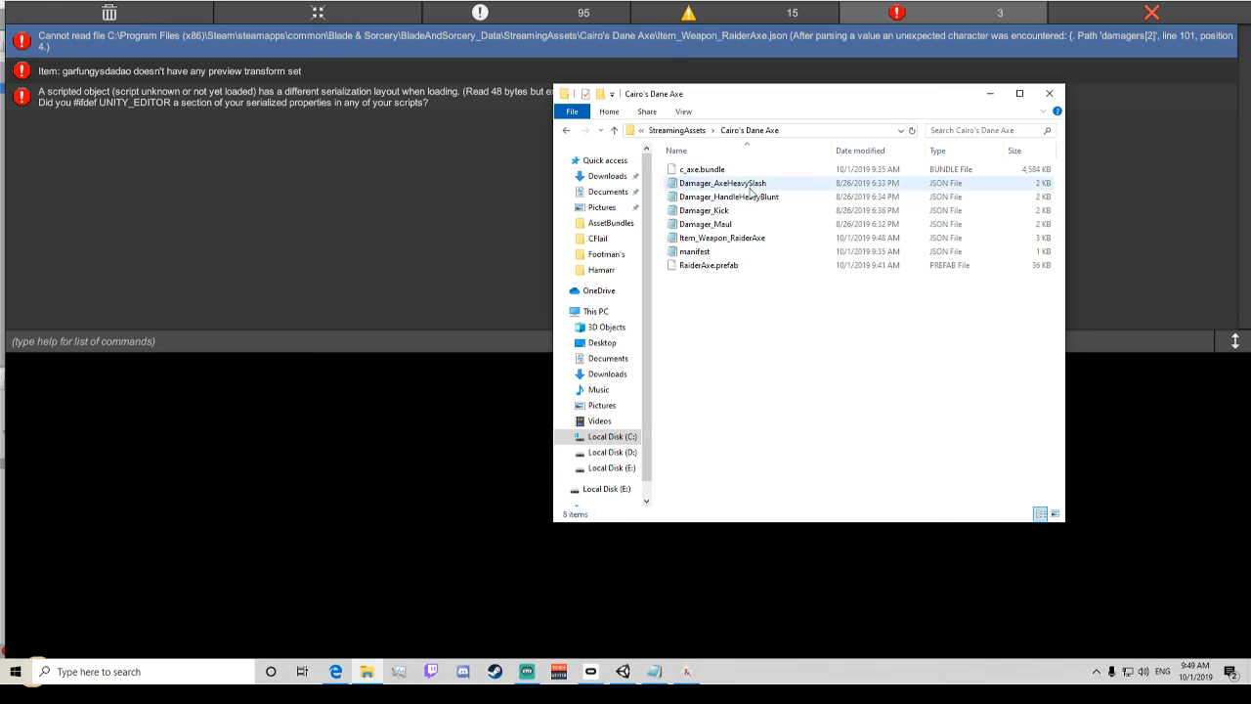
double_click(748, 240)
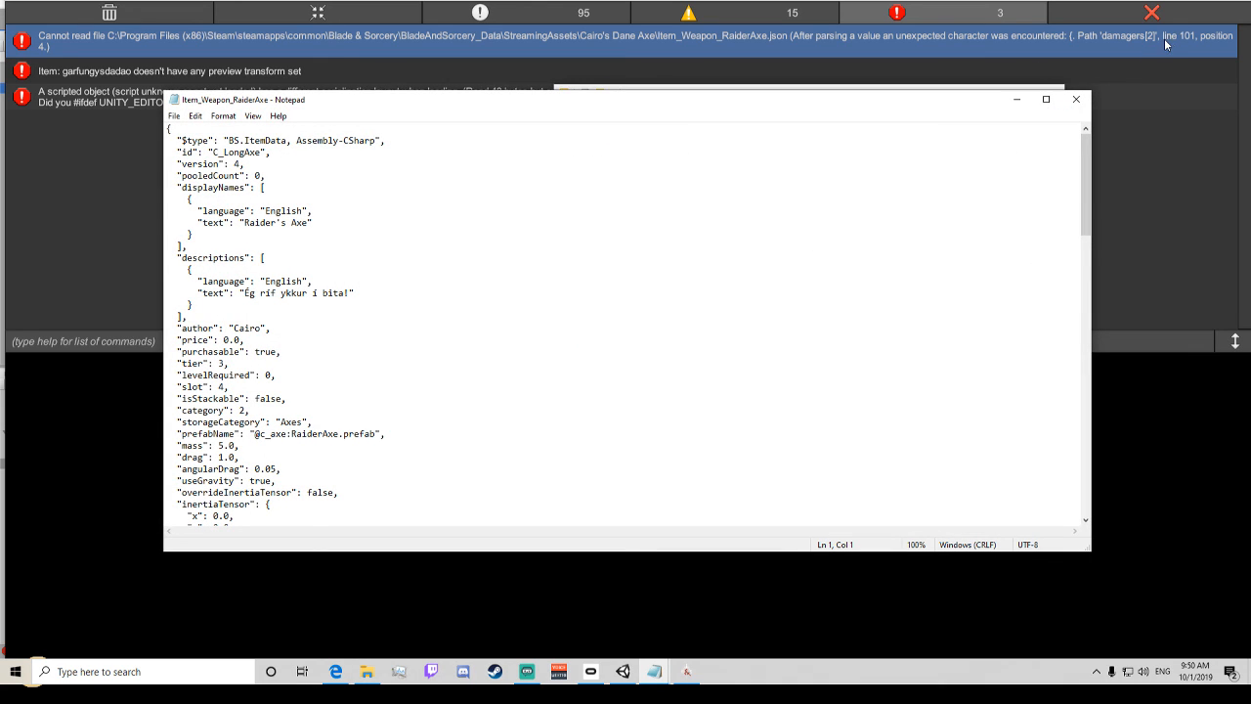
Add a comma after the closing brace of the BluntPommel entry in the damagers list.
drag(1087, 137, 1064, 399)
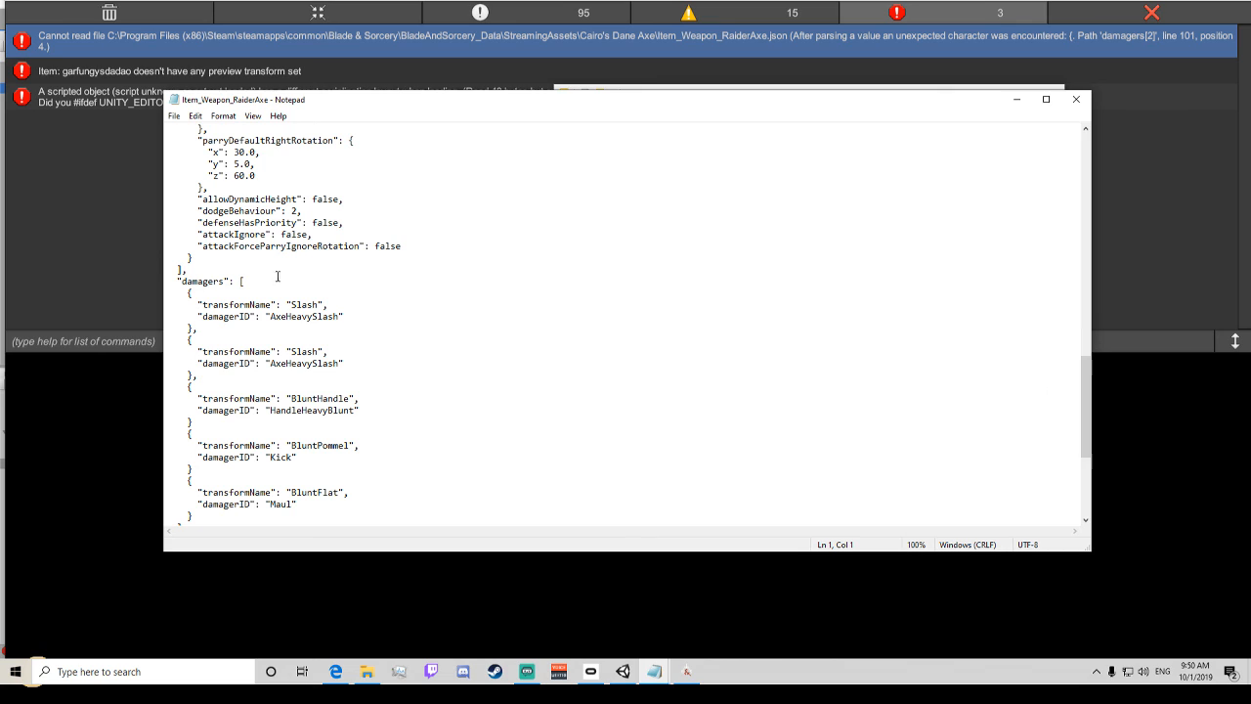
scroll(216, 412, down, 2)
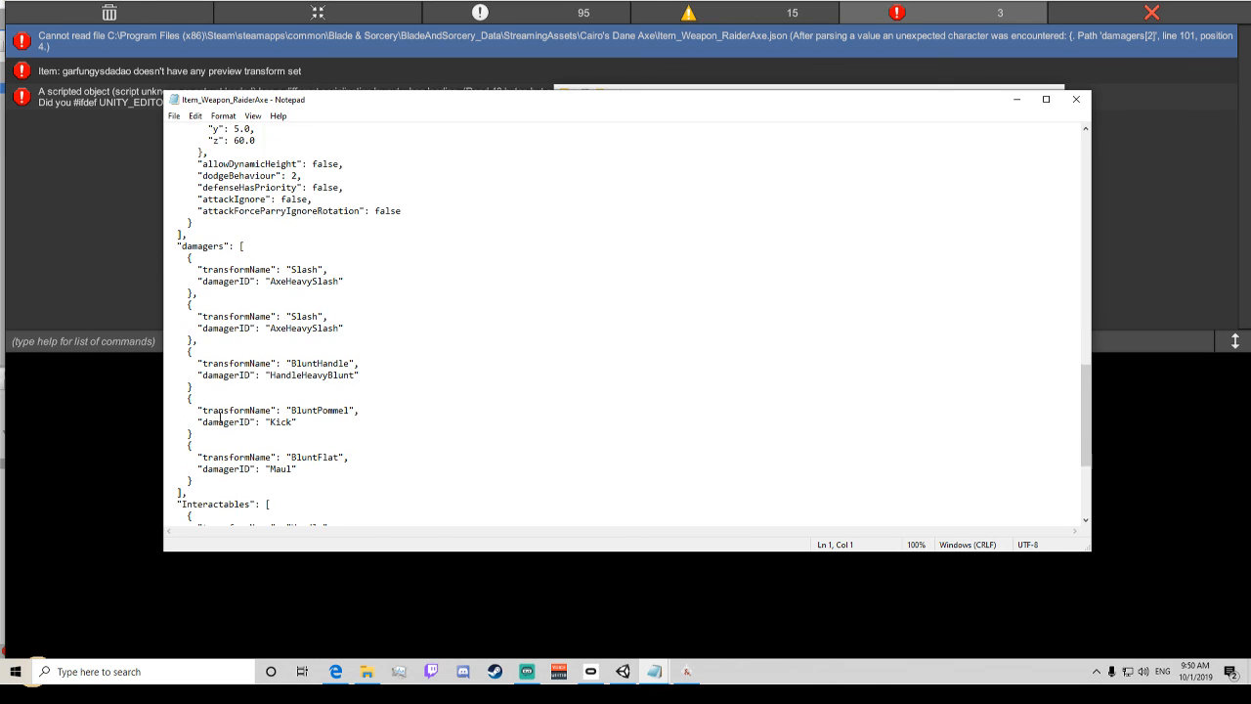
click(206, 398)
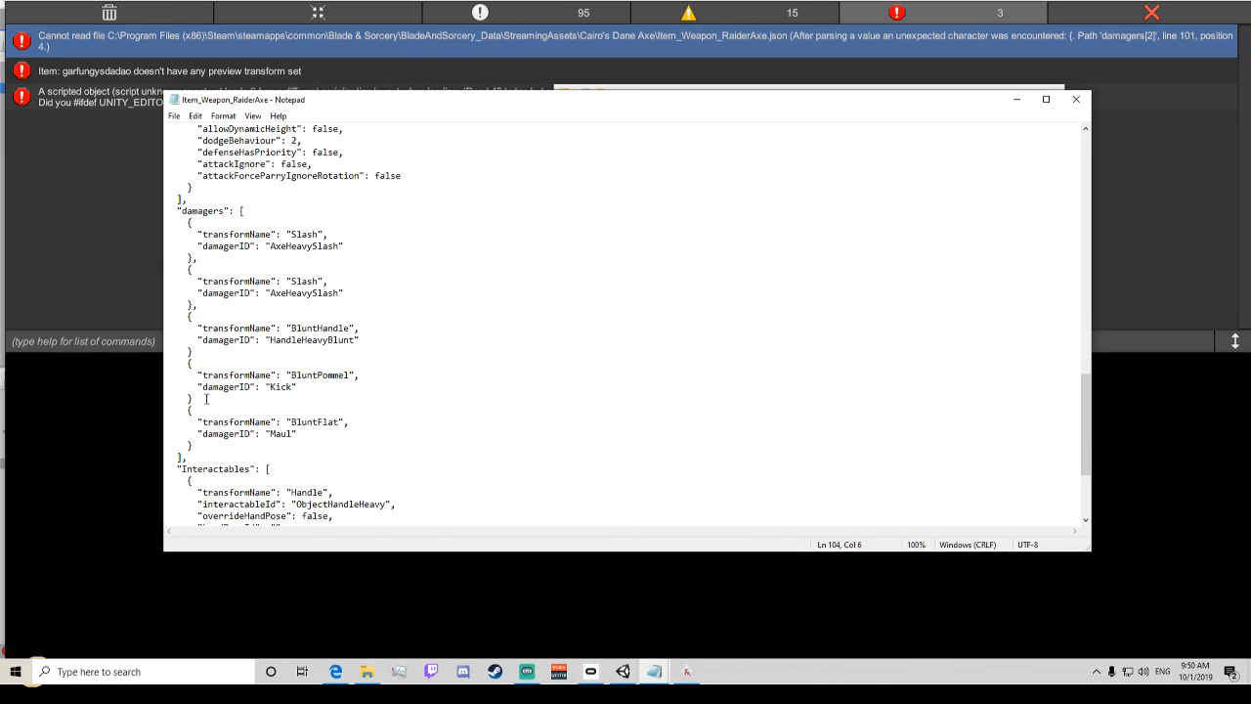
text(,)
scroll(265, 388, down, 1)
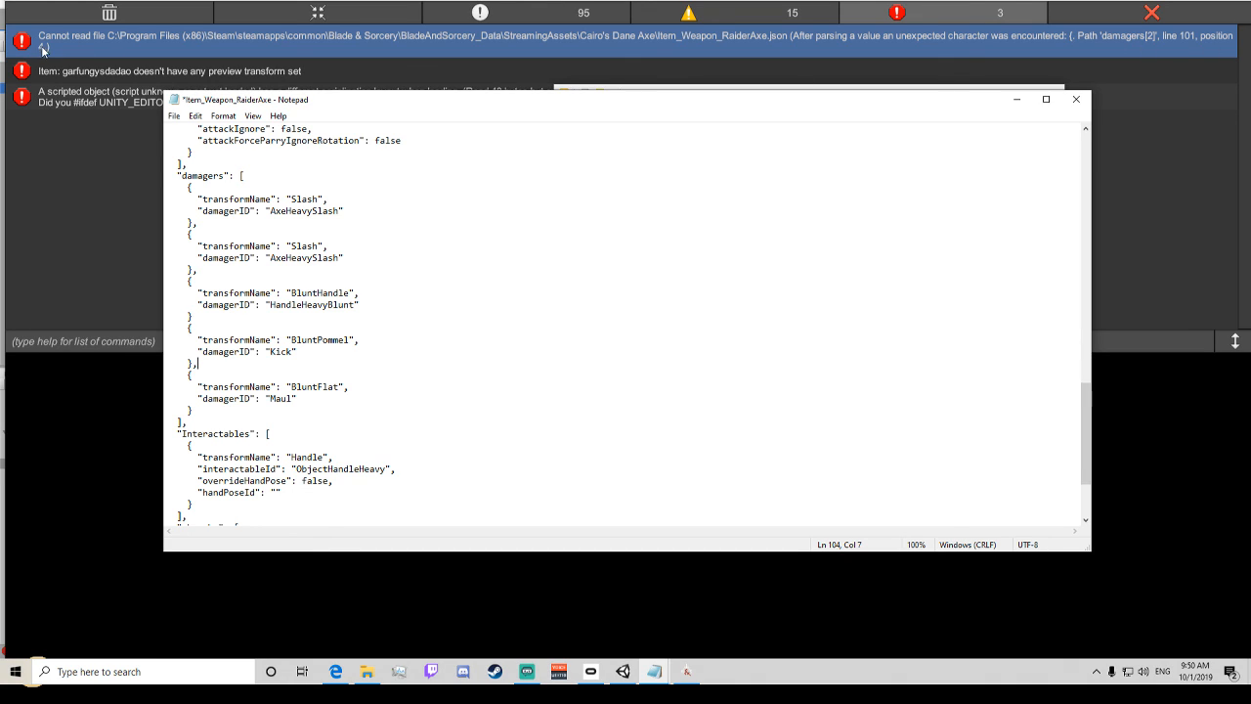
double_click(191, 372)
click(195, 364)
text(,)
Save the edited Item_Weapon_RaiderAxe.json and close the running Blade & Sorcery game.
click(1236, 3)
click(176, 115)
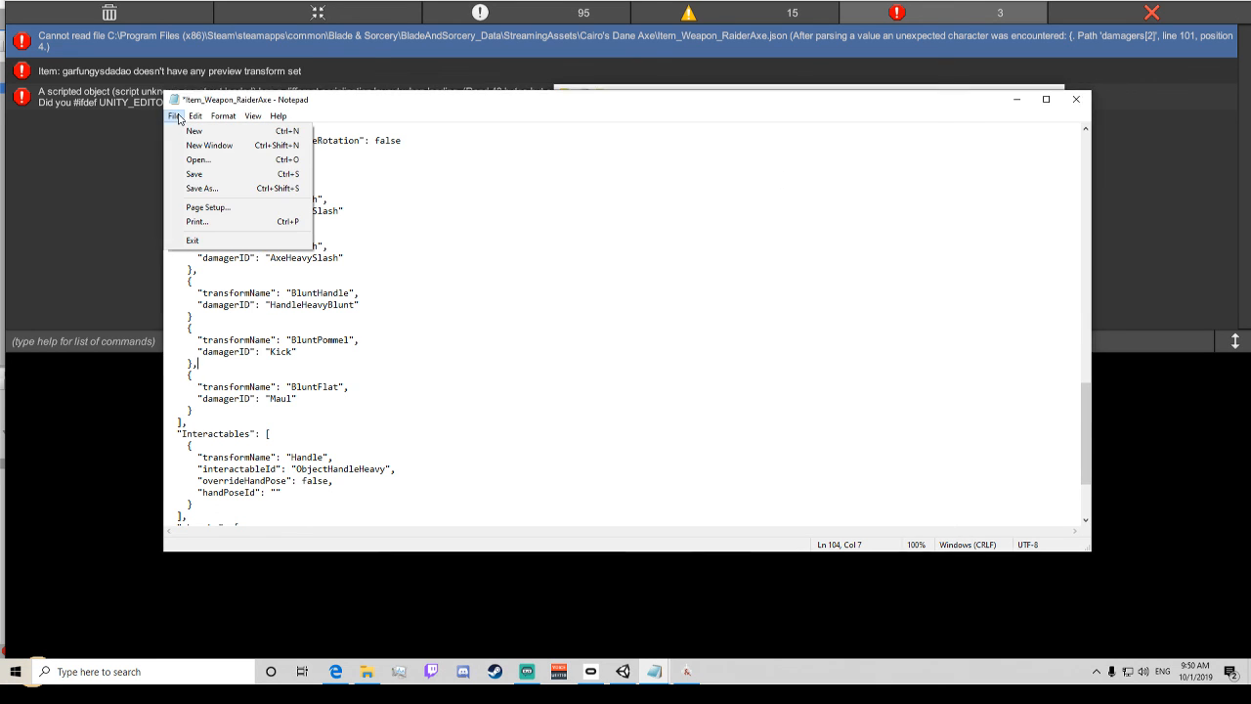
click(196, 173)
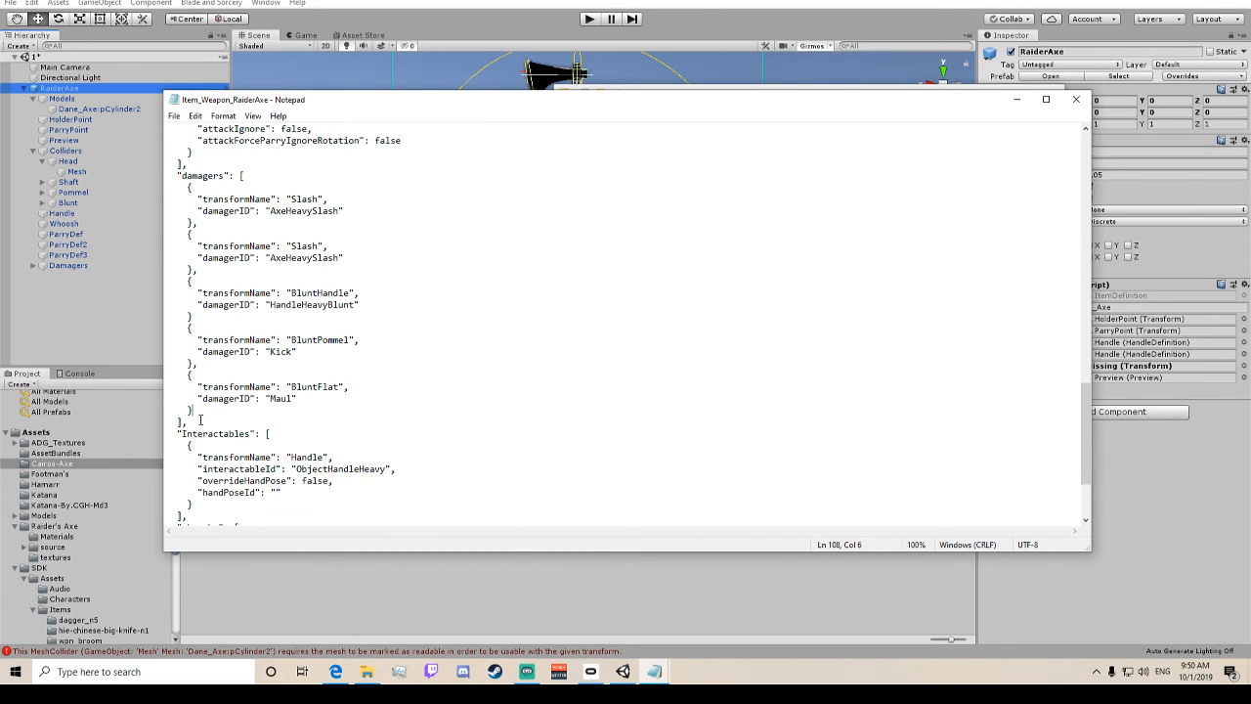
Check the brackets and commas at the end of the damagers list and in the Interactables section.
click(199, 422)
scroll(199, 421, down, 2)
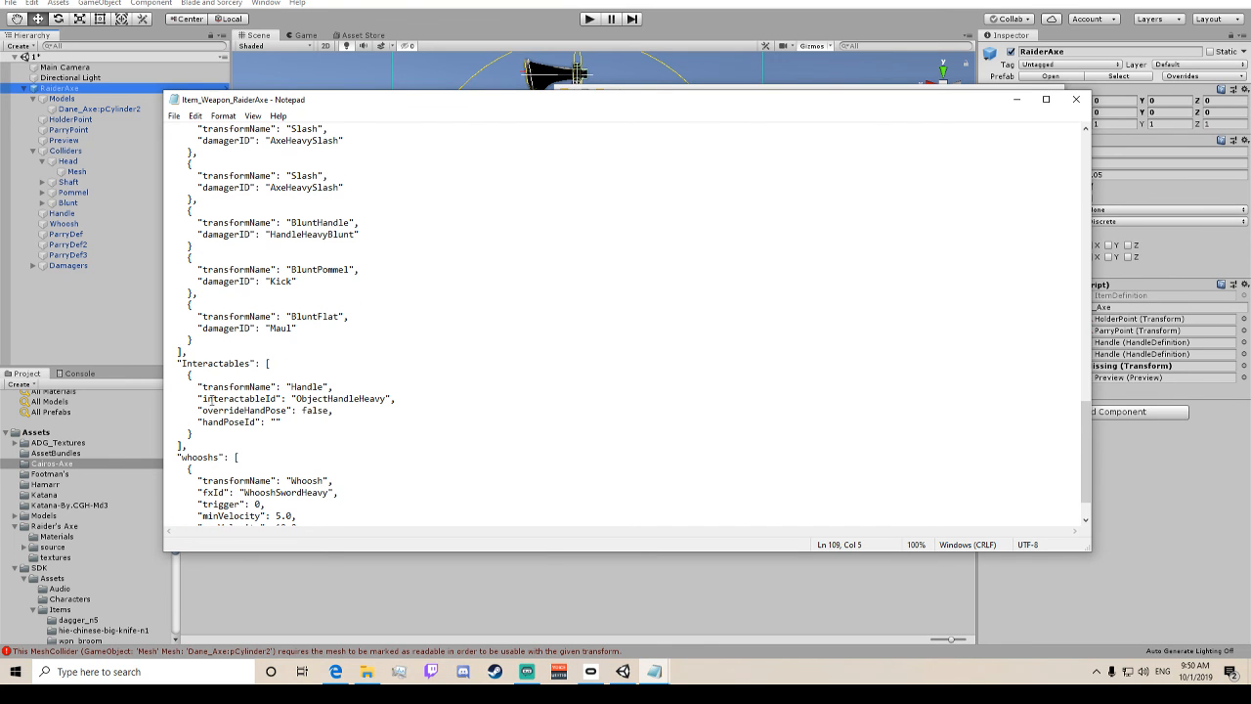
drag(188, 373, 283, 423)
click(328, 398)
scroll(329, 398, up, 5)
scroll(328, 398, down, 4)
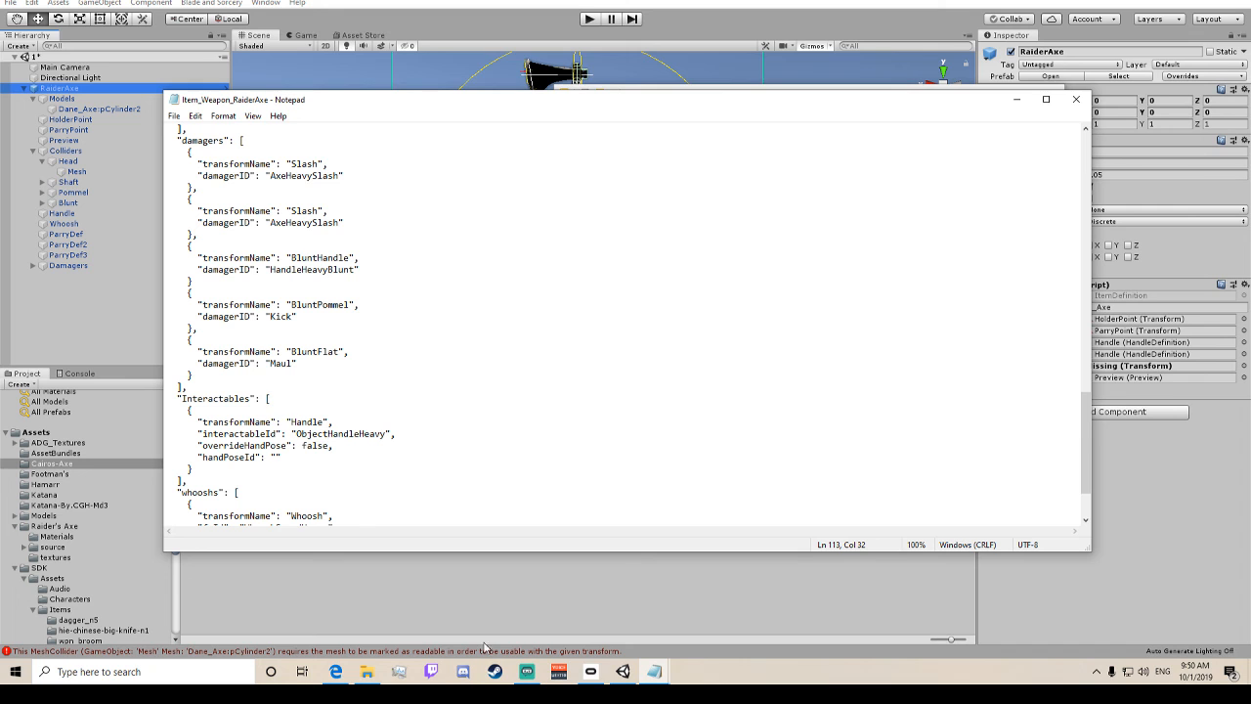
Switch to the Oculus app, relaunch Blade & Sorcery from the library, and minimize the Oculus window.
click(590, 671)
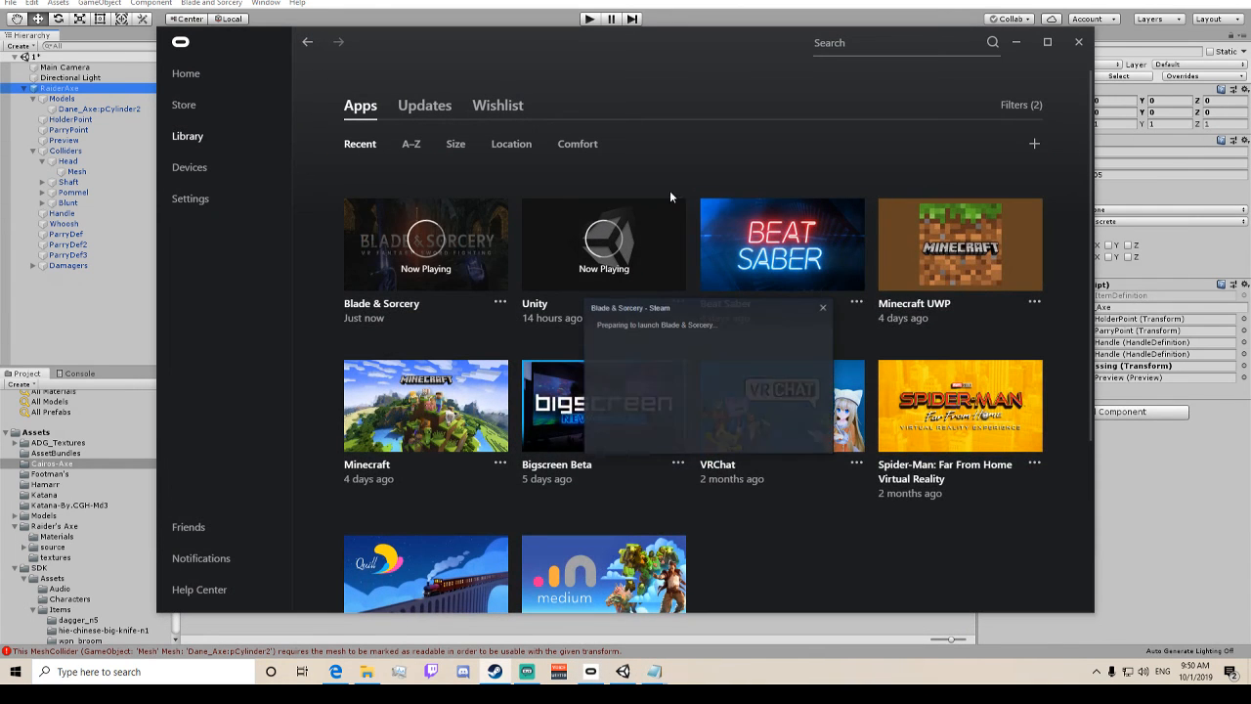
click(856, 3)
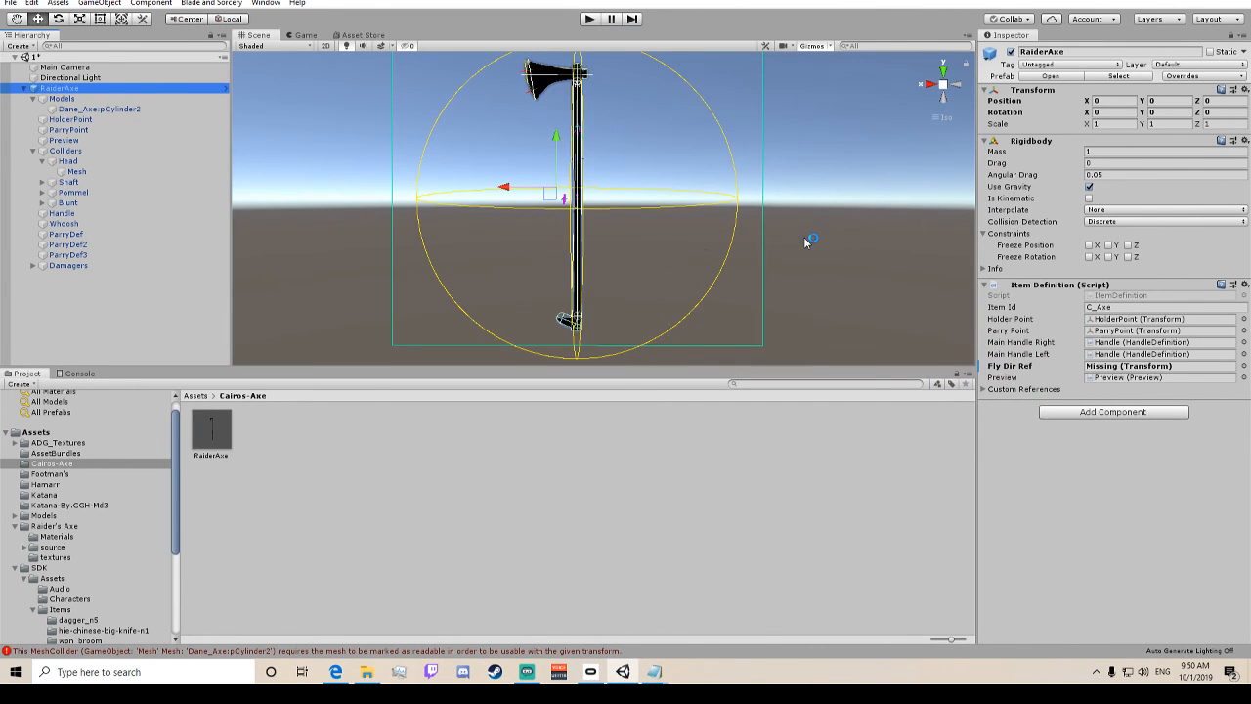
scroll(817, 239, down, 2)
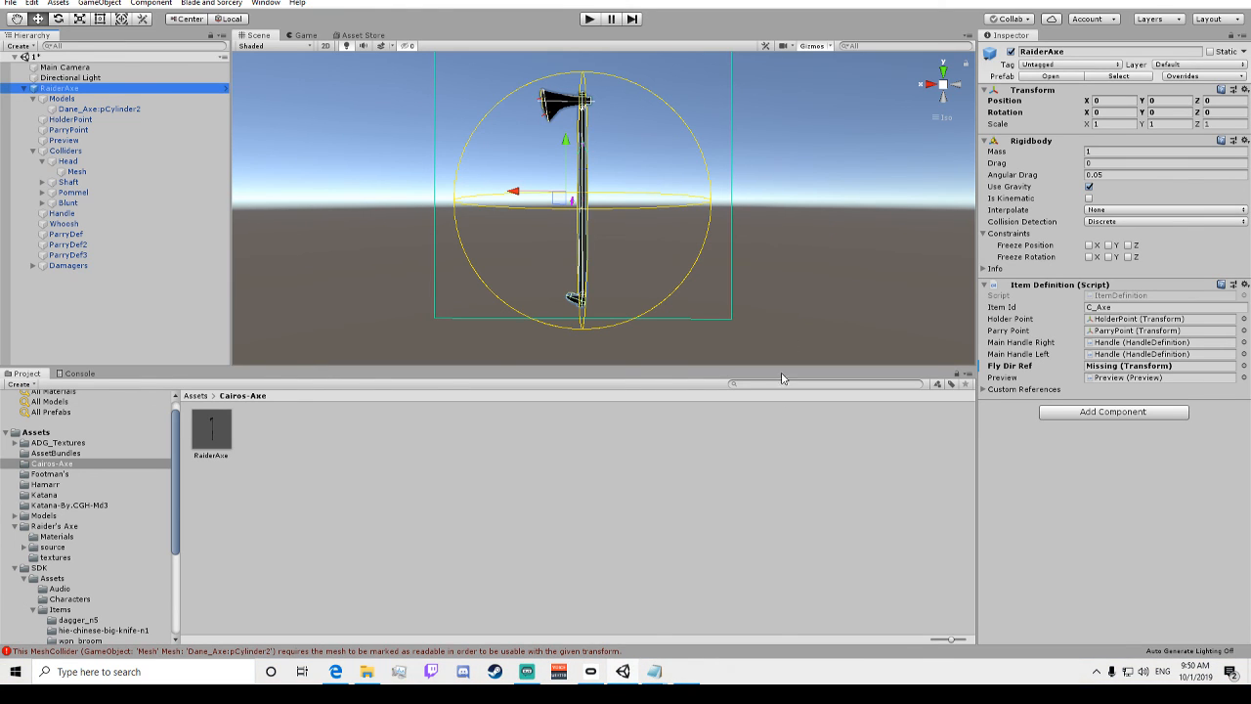
Bring the Item_Weapon_RaiderAxe Notepad window forward and close it.
mouse_move(660, 678)
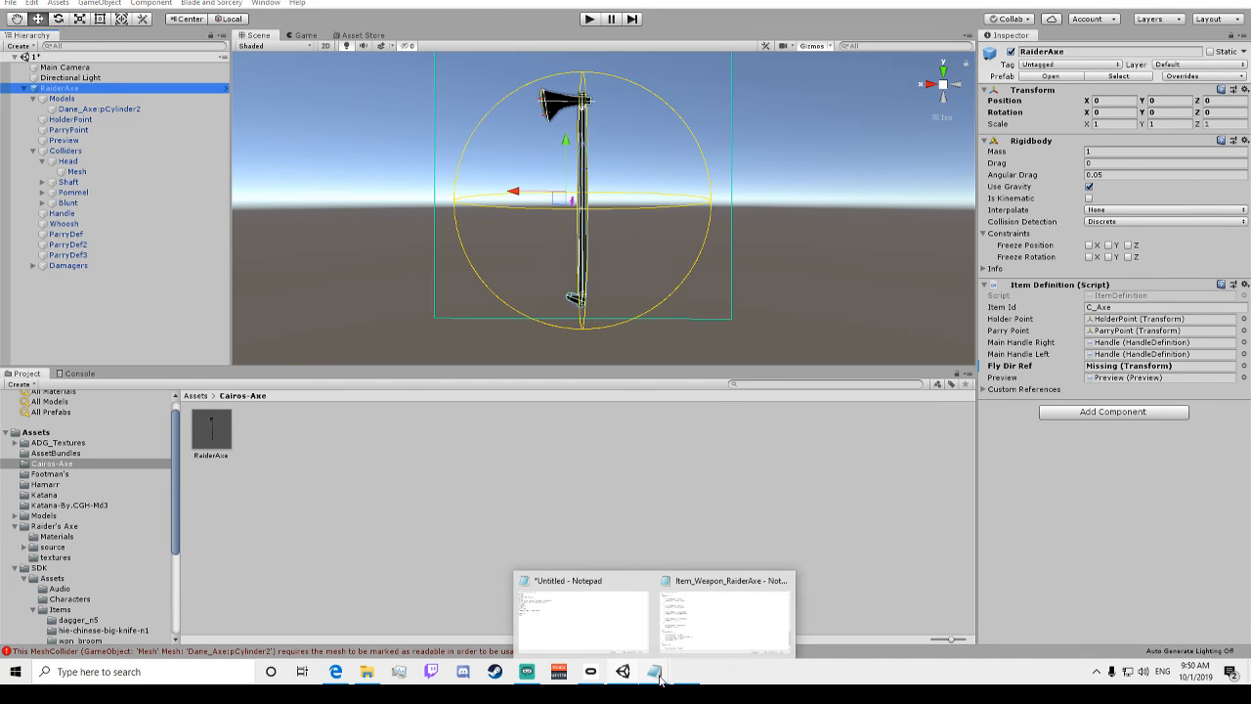
click(724, 618)
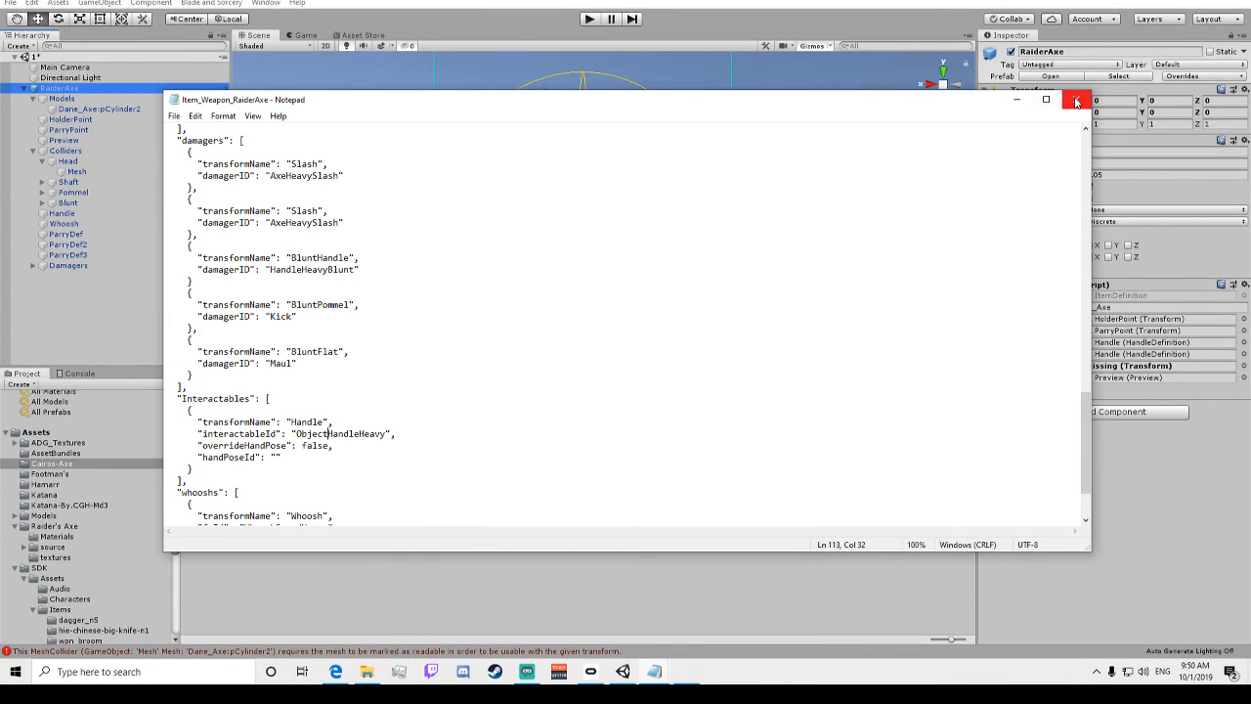
click(1076, 99)
Switch to the relaunched Blade & Sorcery, show only errors in its console, and expand the RaiderAxe JSON error.
mouse_move(657, 671)
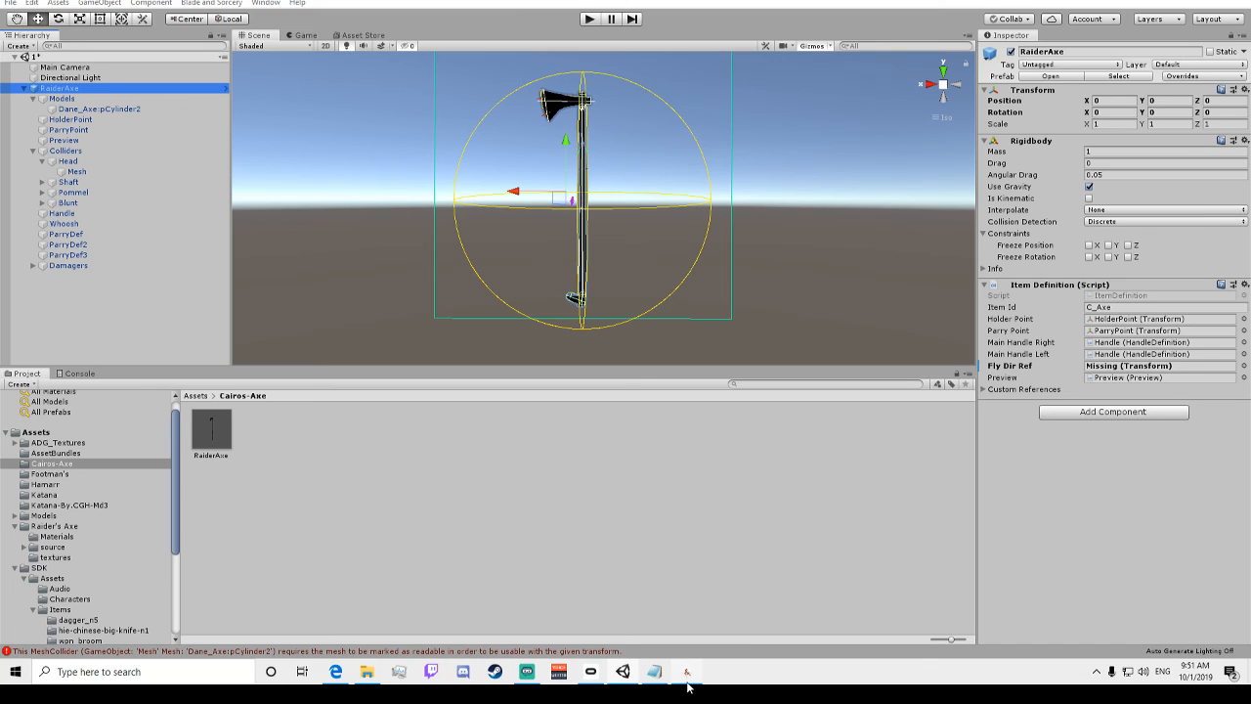
click(687, 683)
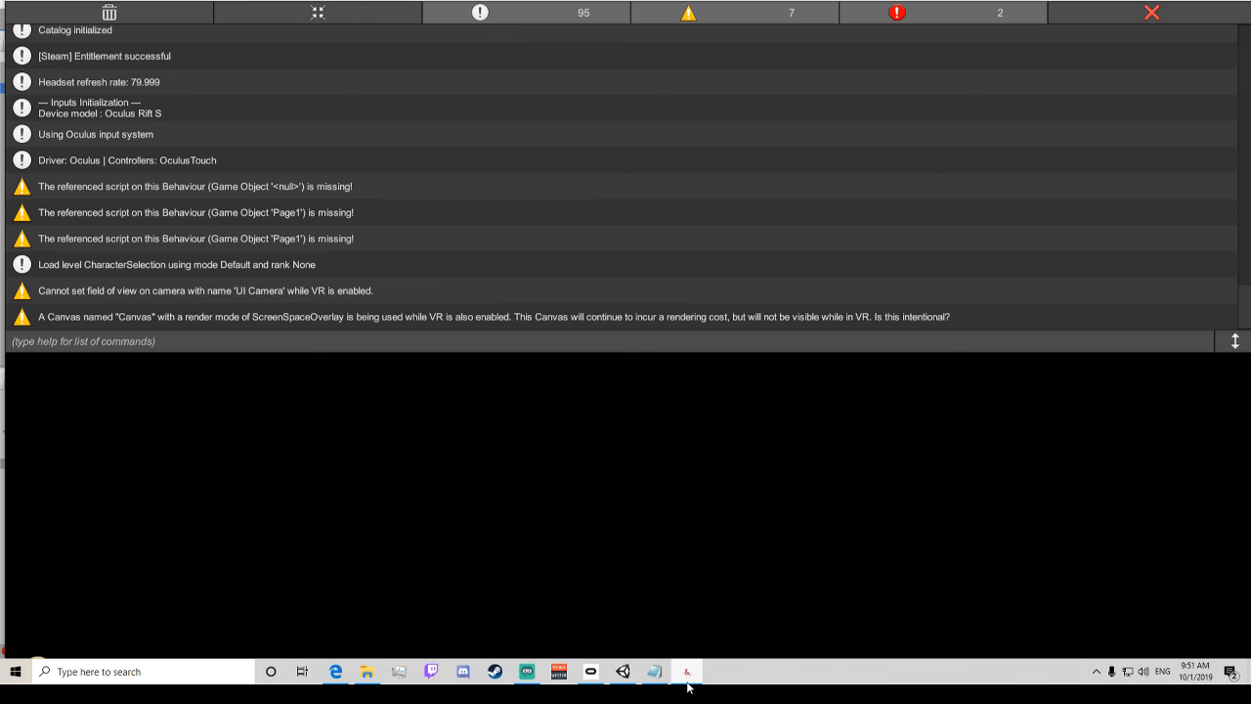
click(643, 18)
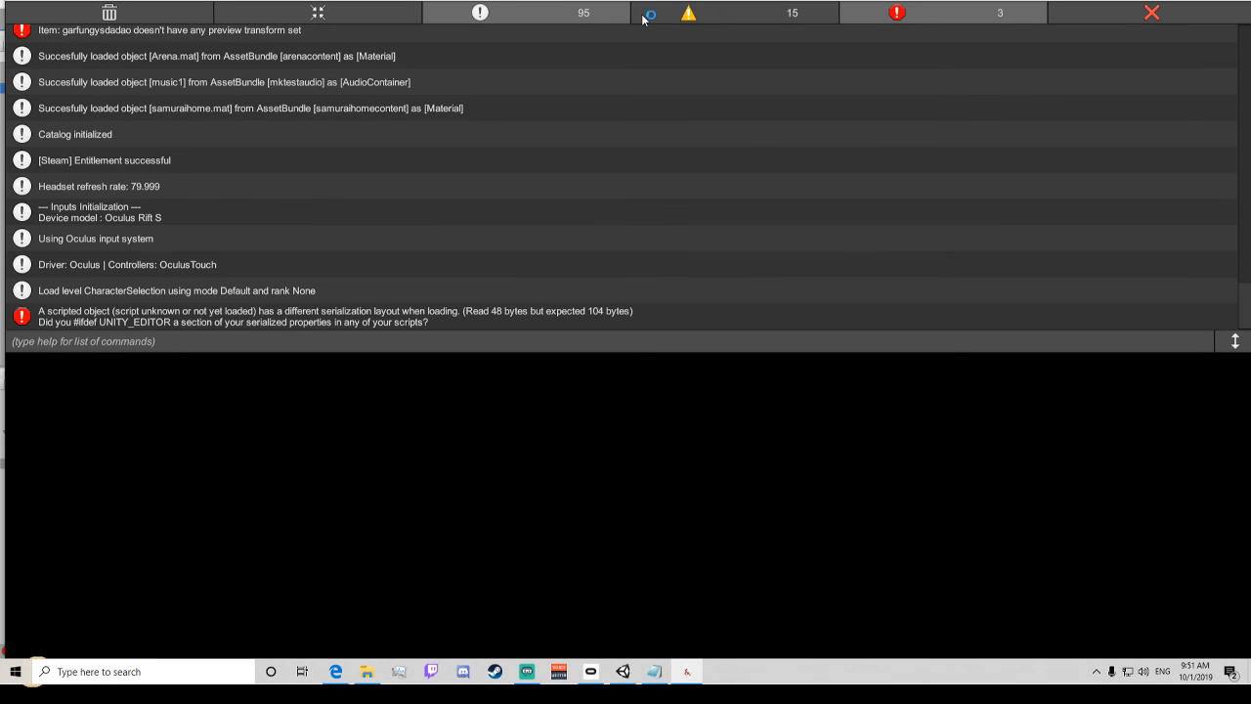
click(621, 20)
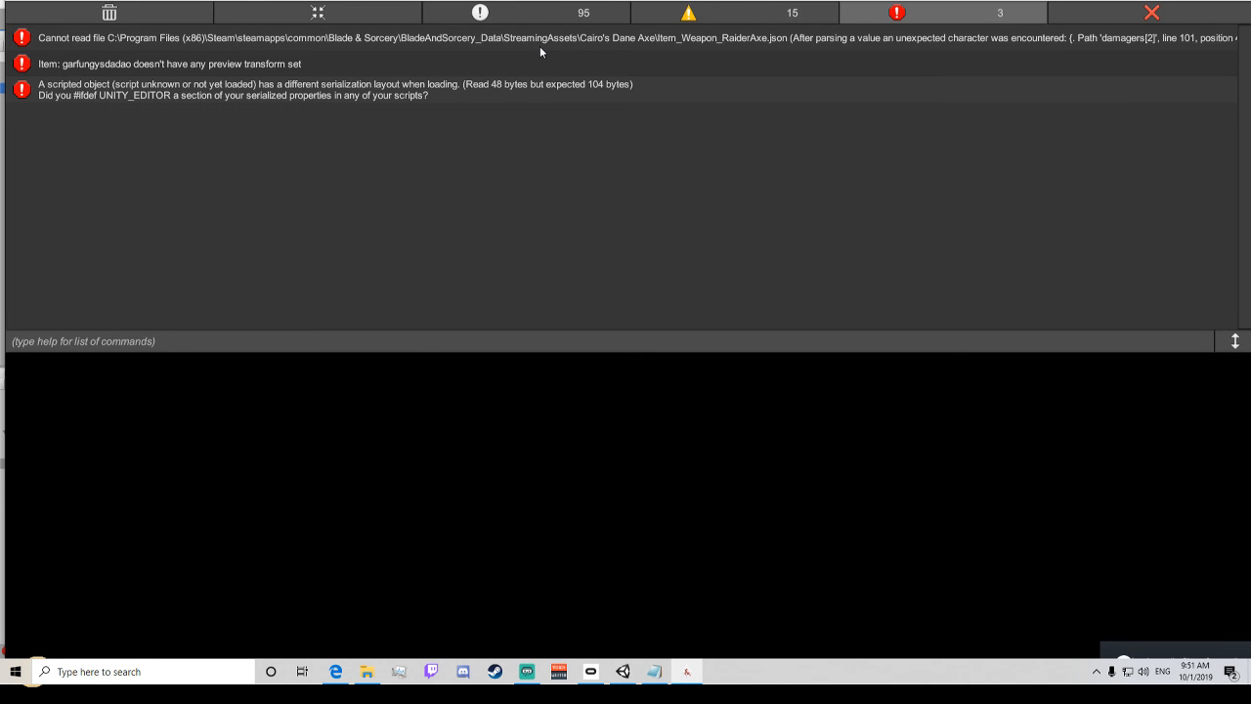
click(540, 45)
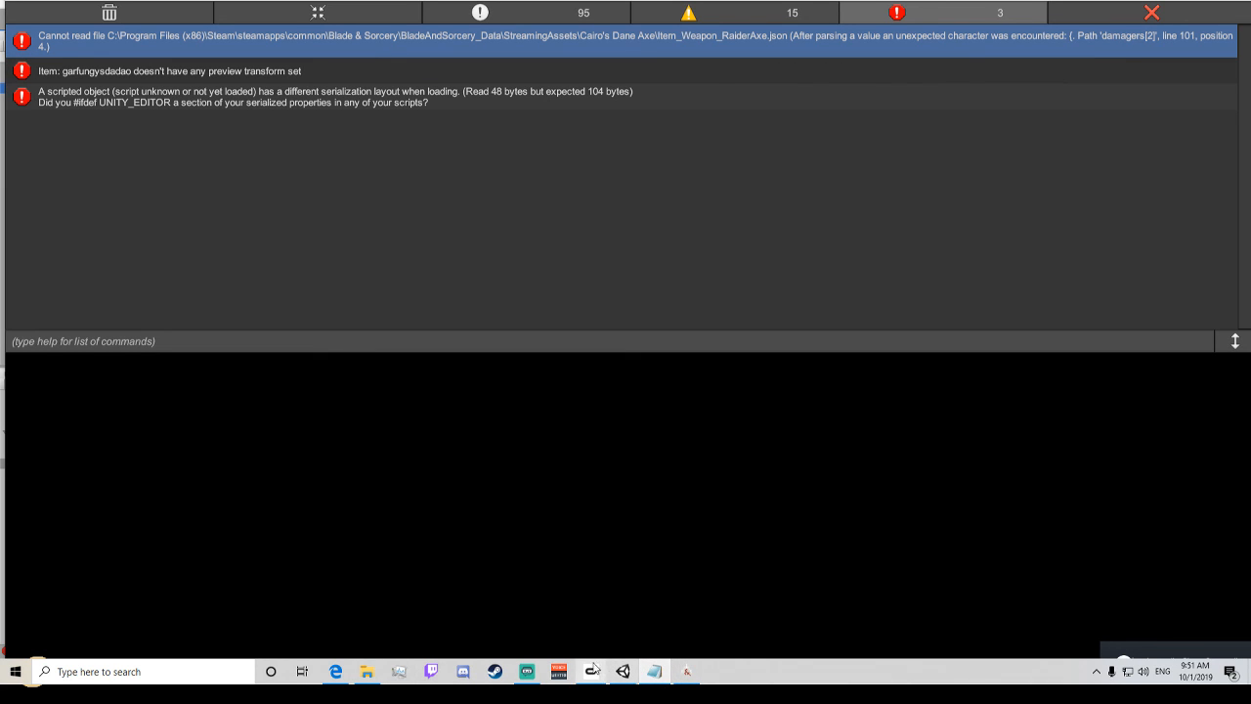
Reopen Item_Weapon_RaiderAxe.json and add a comma after the BluntHandle damager's closing brace on line 100.
click(366, 670)
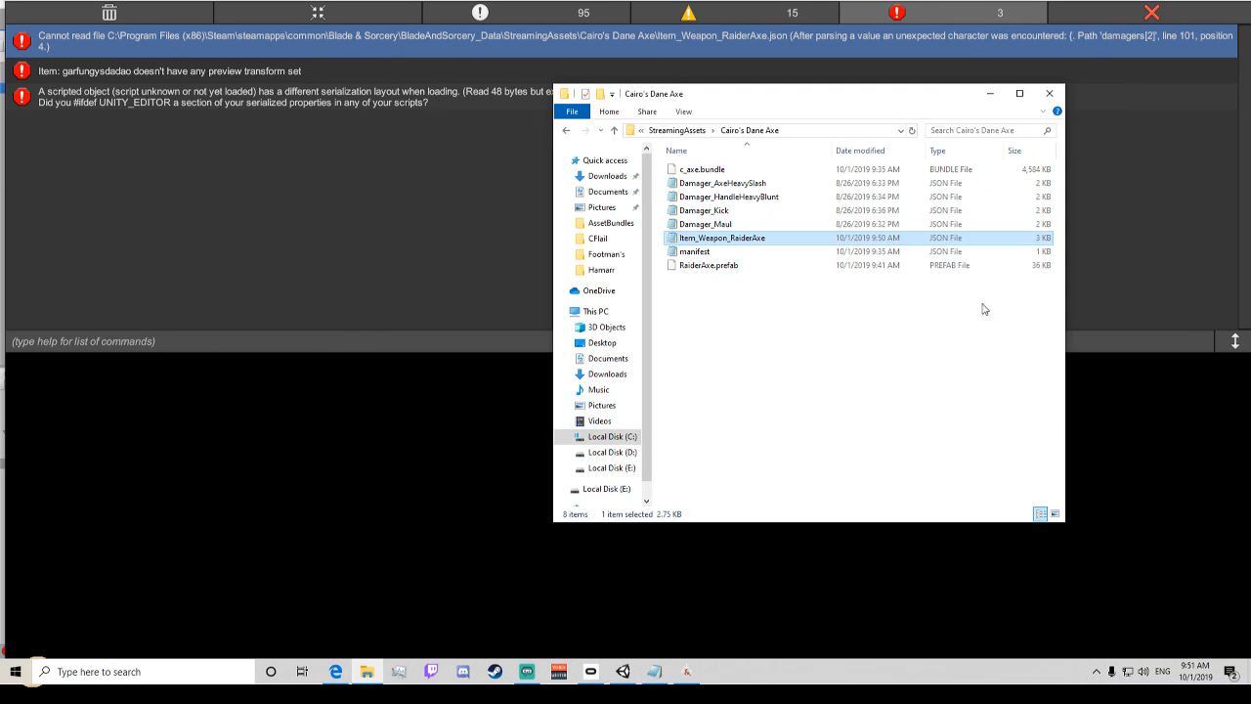
double_click(714, 239)
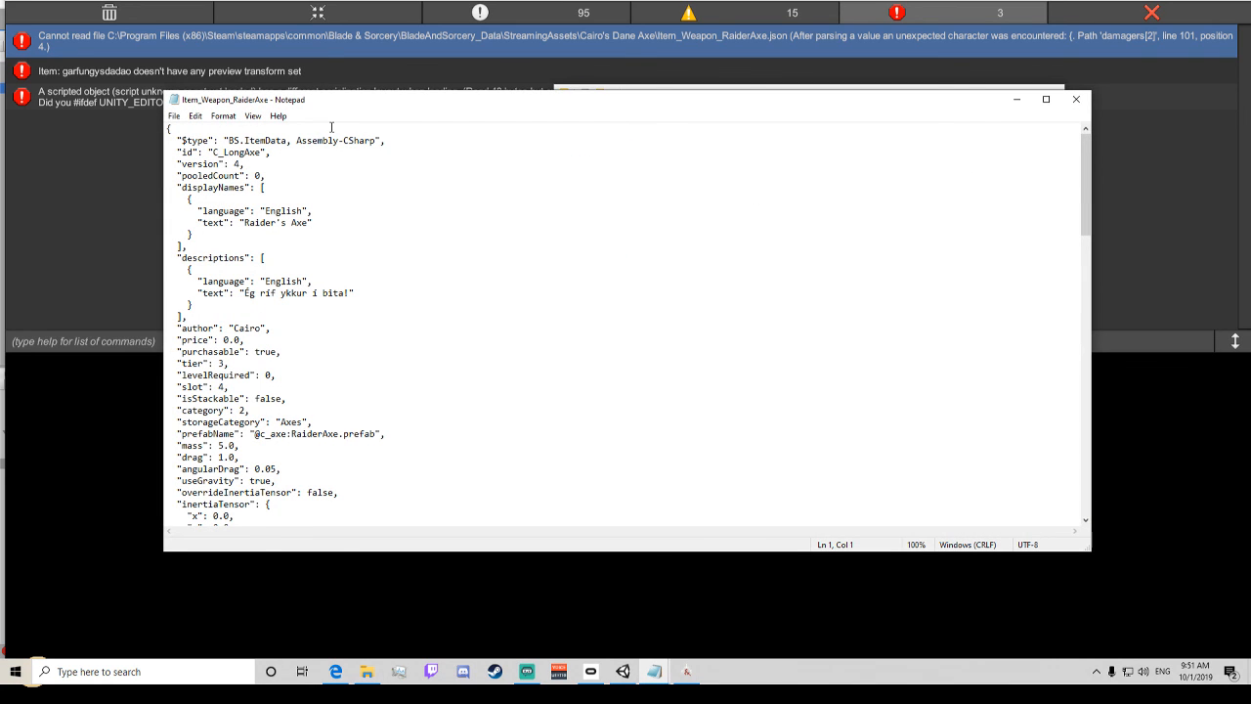
key(Down)
key(Down)
key(Down)
key(Down)
key(Down)
key(Down)
key(Down)
key(Down)
key(Down)
key(Down)
key(Down)
key(Down)
key(Down)
key(Down)
key(Down)
key(Down)
key(Down)
key(Down)
key(Down)
key(Down)
key(Down)
key(Down)
key(Down)
key(Down)
key(Down)
key(Down)
key(Down)
key(Down)
key(Down)
key(Down)
key(Down)
key(Down)
key(Down)
key(Down)
key(Down)
key(Down)
key(Down)
key(Down)
key(Down)
key(Down)
key(Down)
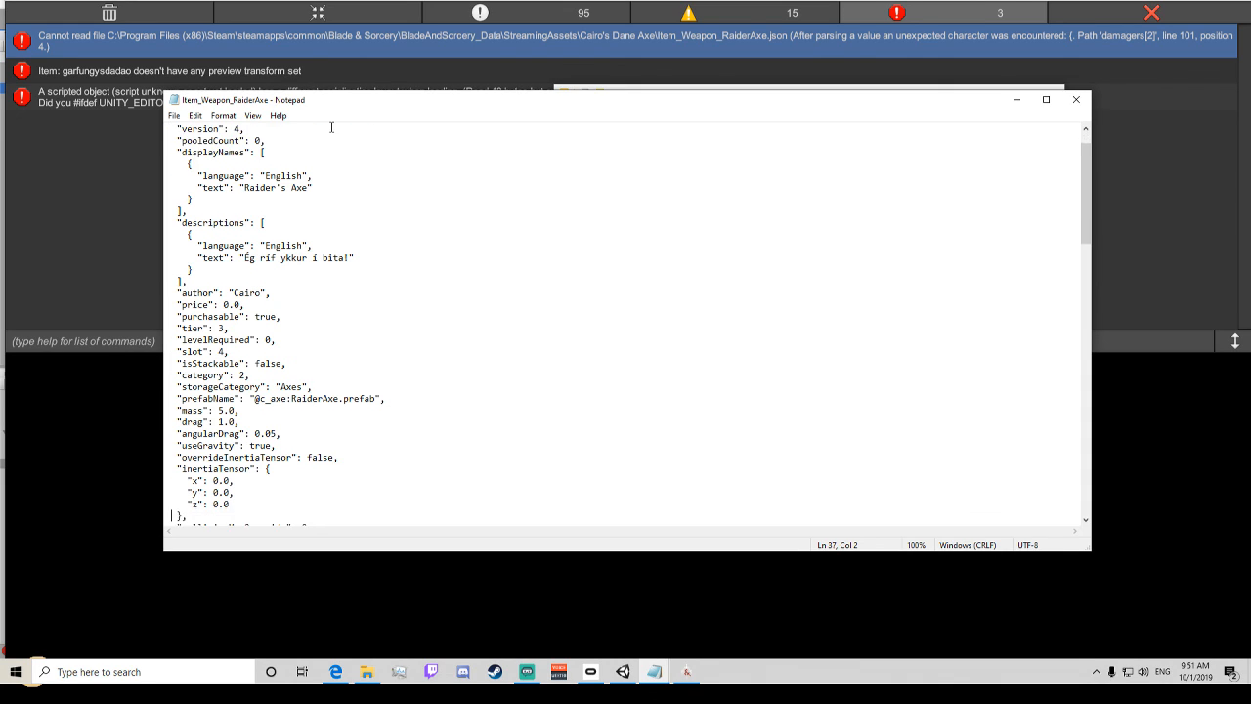
key(Down)
key(Down)
key(Down)
key(Down)
key(Down)
key(Down)
key(Down)
key(Down)
key(Down)
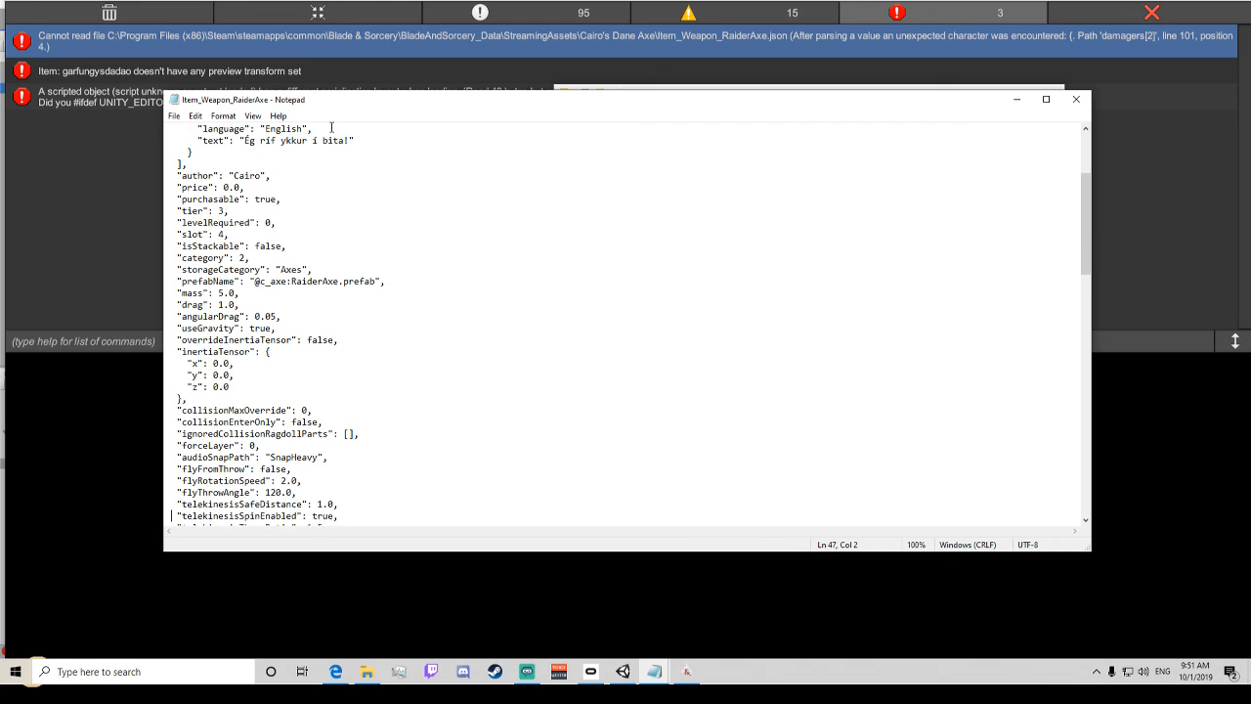
key(Down)
key(Down)
key(Down)
key(Down)
key(Down)
key(Down)
key(Down)
key(Down)
key(Down)
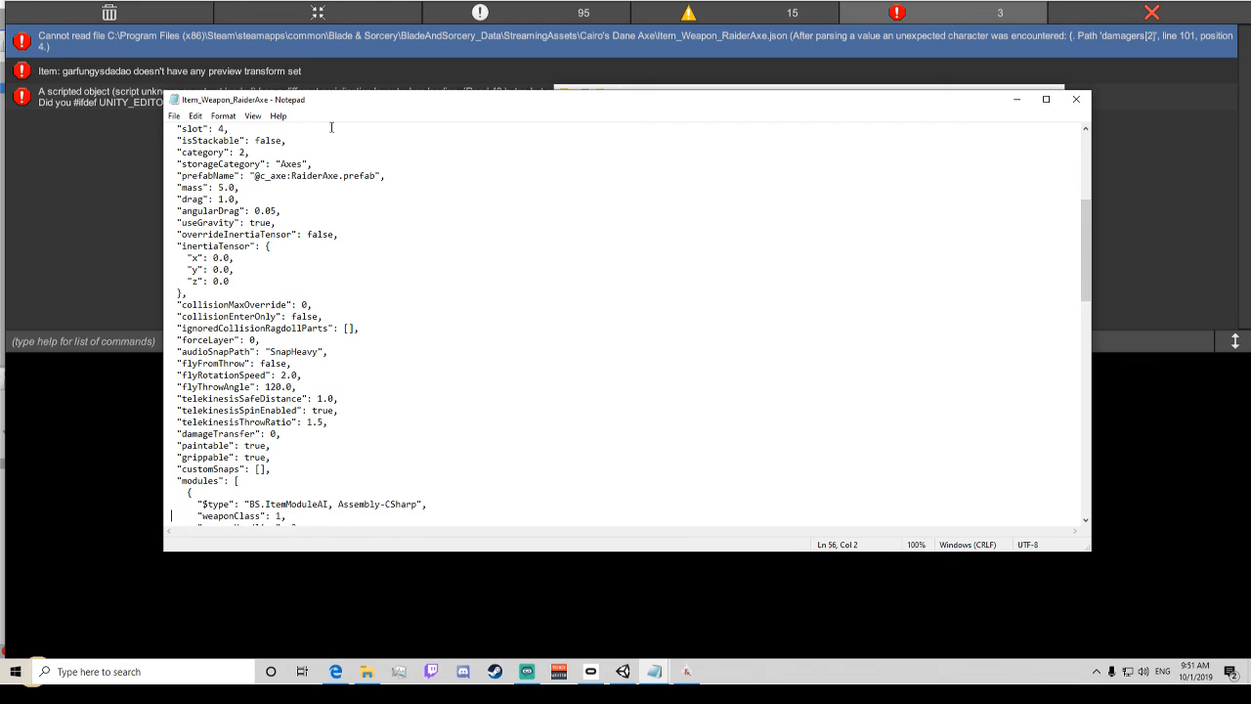
key(Down)
key(Down)
key(Down)
key(Down)
key(Down)
key(Down)
key(Down)
key(Down)
key(Down)
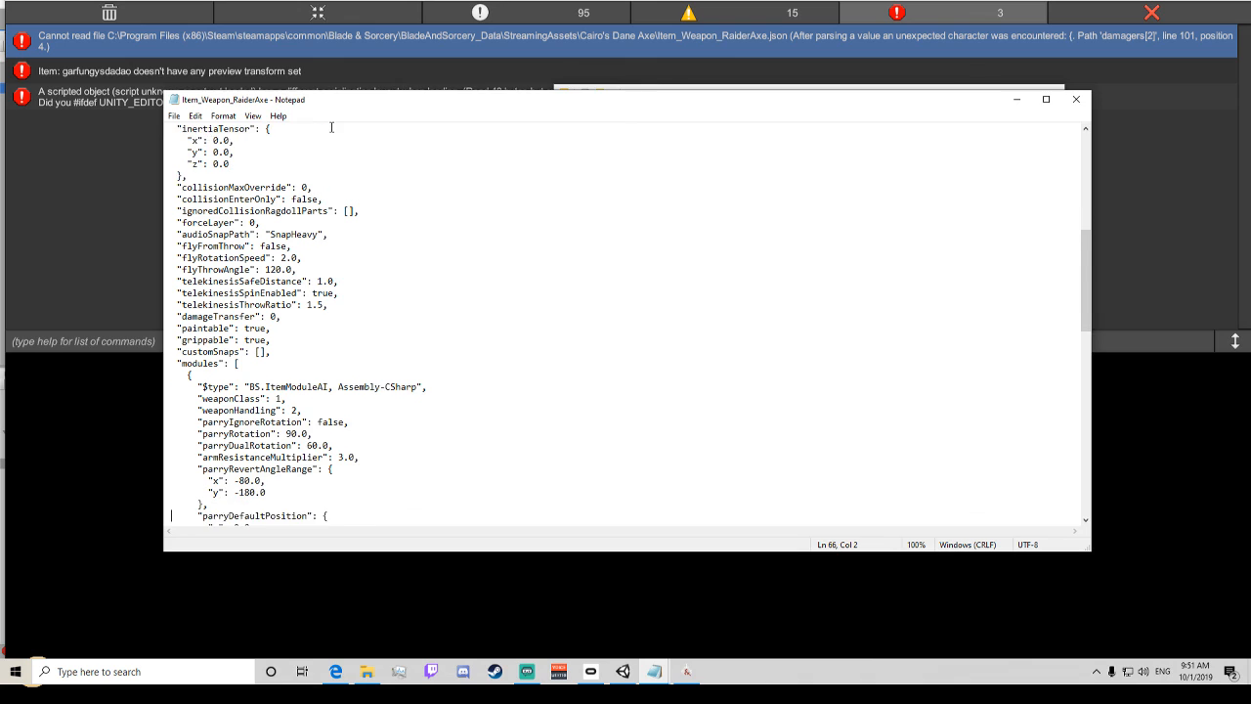
key(Down)
key(Down)
key(Down)
key(Down)
key(Down)
key(Down)
key(Down)
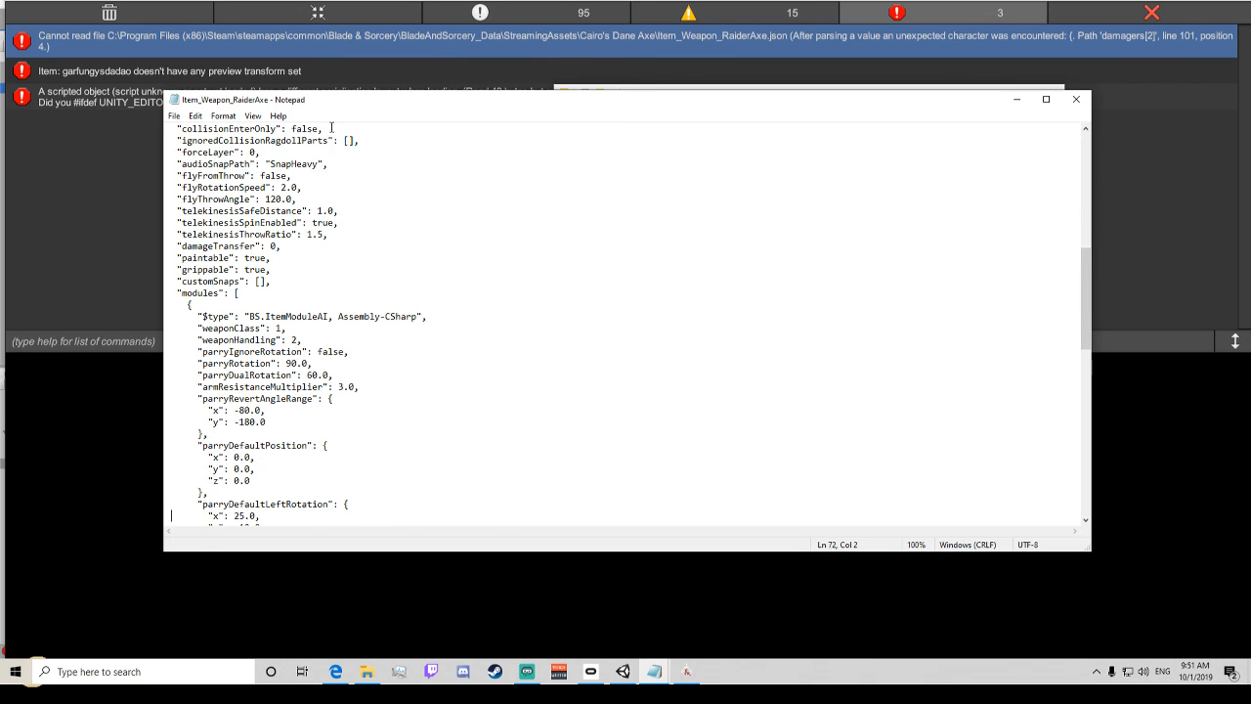
key(Down)
key(Down)
key(Down)
key(Down)
key(Down)
key(Down)
key(Down)
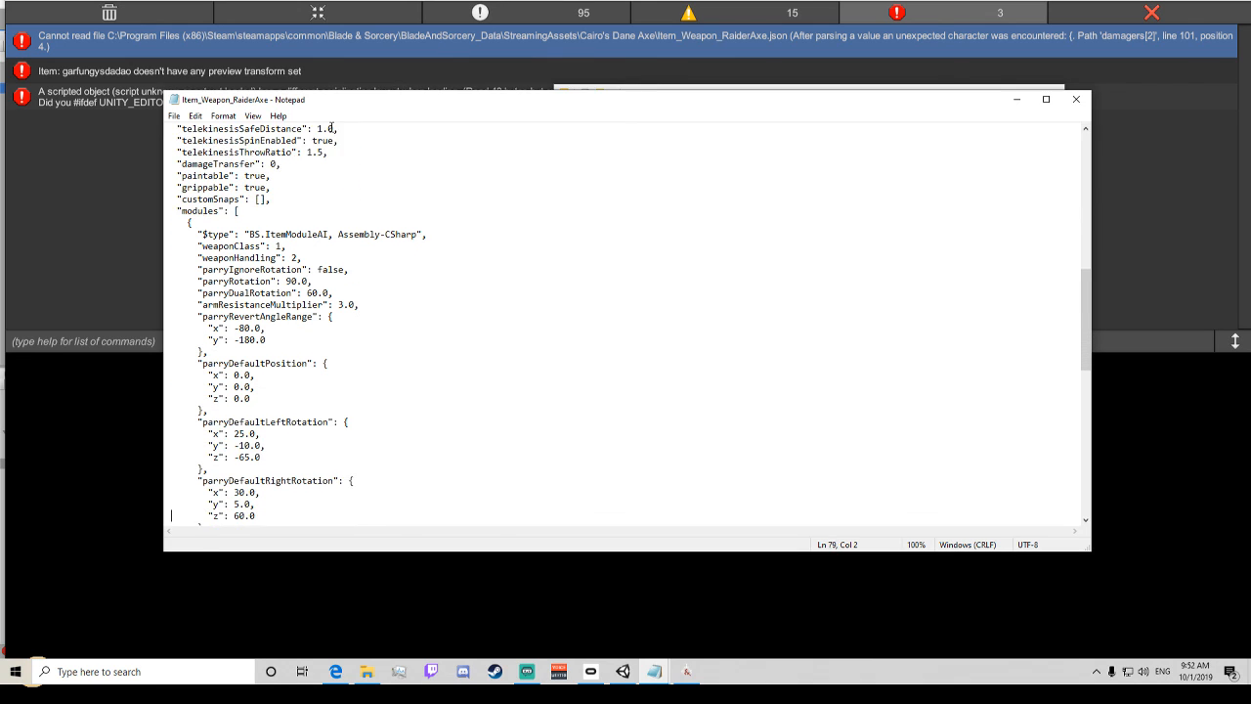
key(Down)
key(Down)
key(Down)
key(Down)
key(Down)
key(Down)
key(Down)
key(Down)
key(Down)
key(Down)
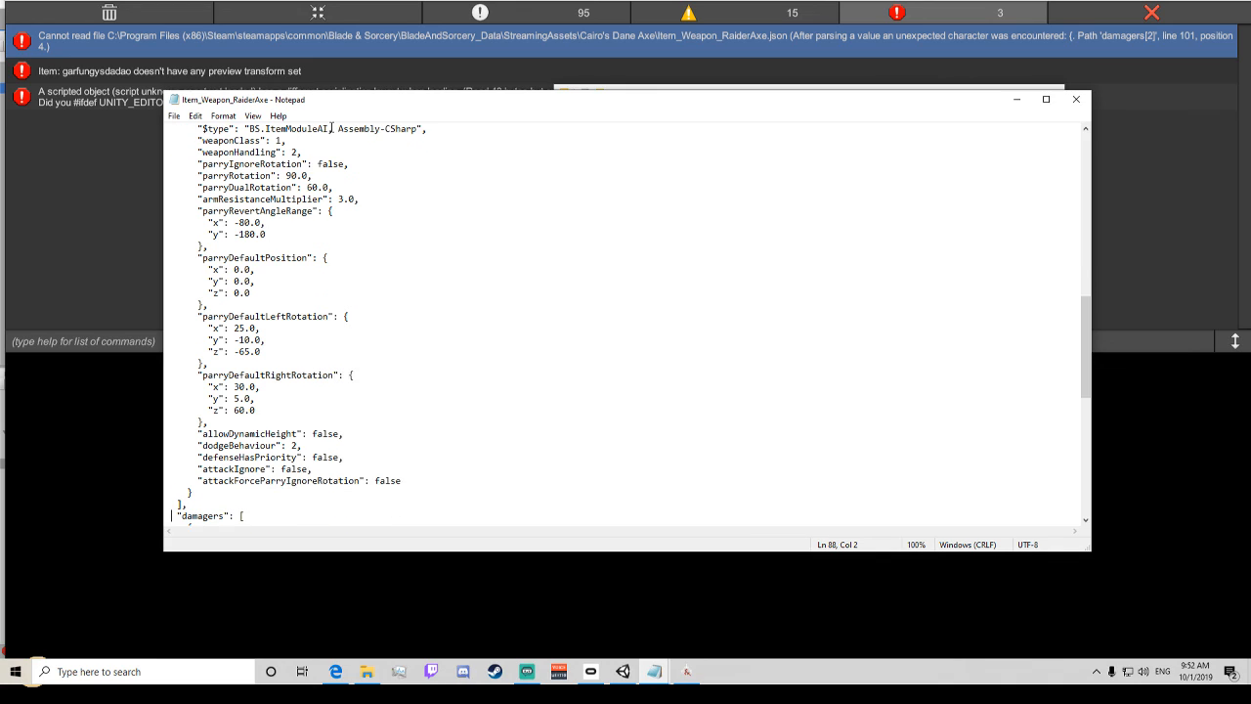
key(Down)
key(Down)
key(Down)
key(Down)
key(Down)
key(Down)
key(Down)
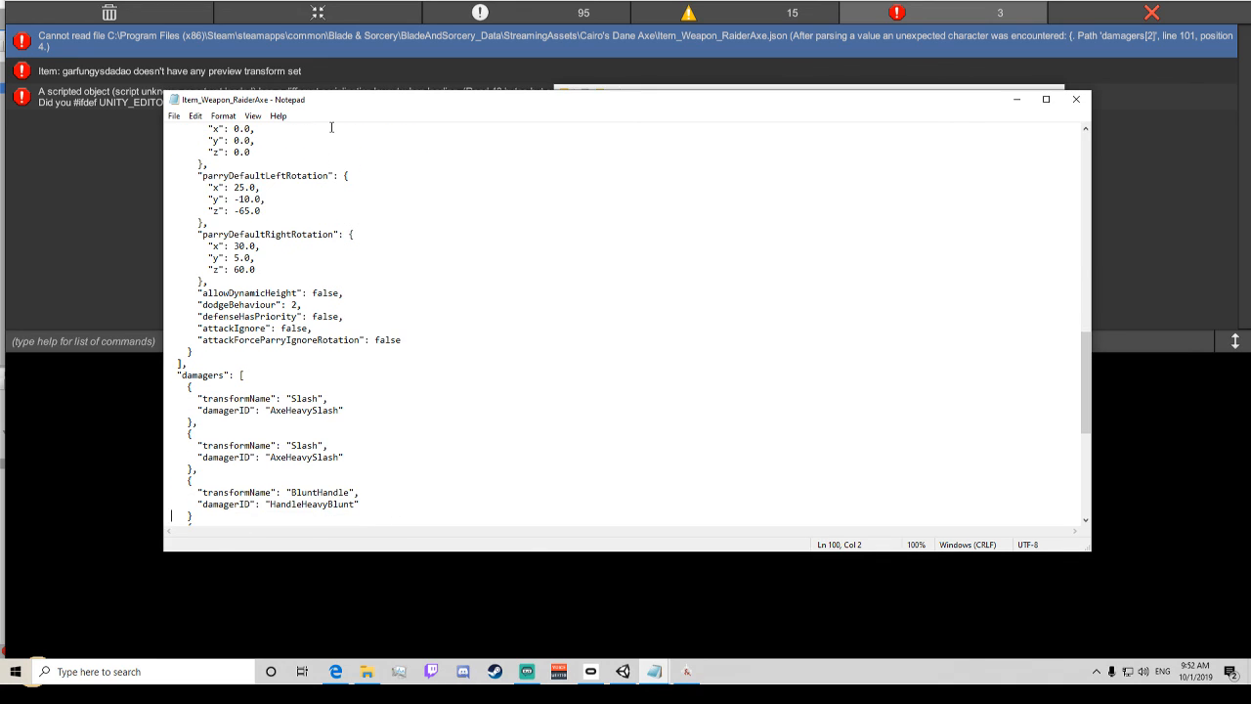
key(Down)
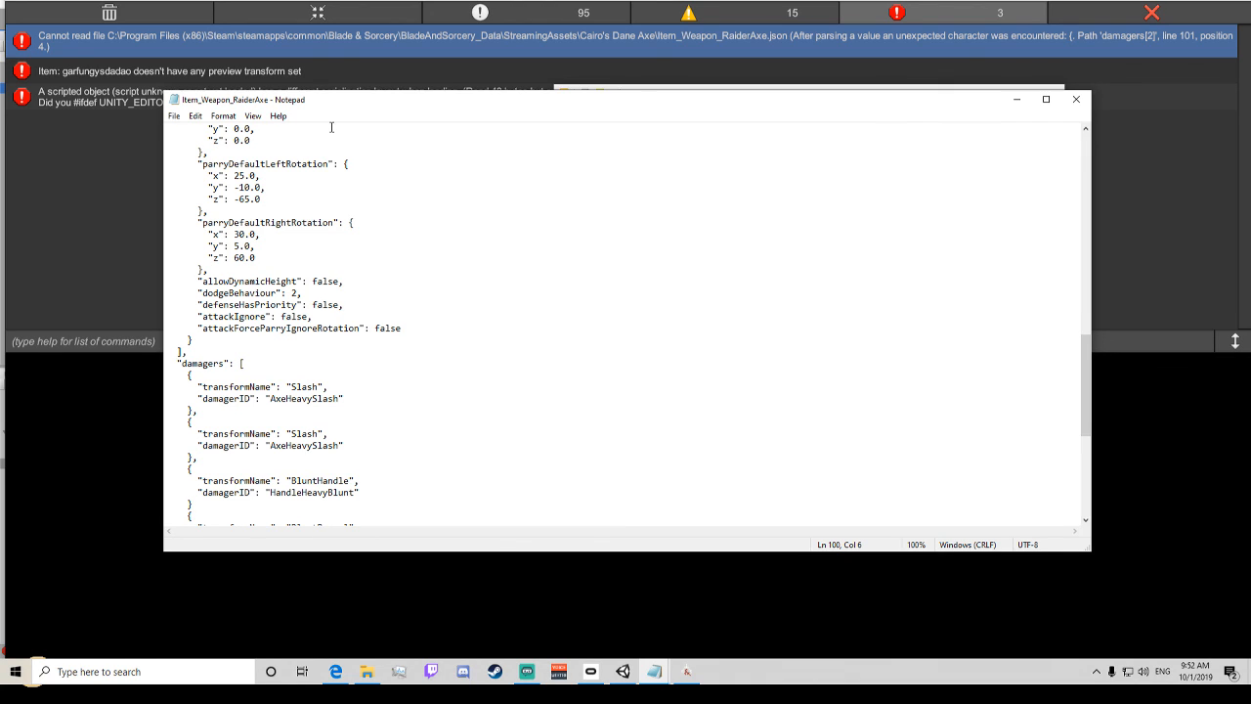
text(,)
scroll(252, 381, down, 3)
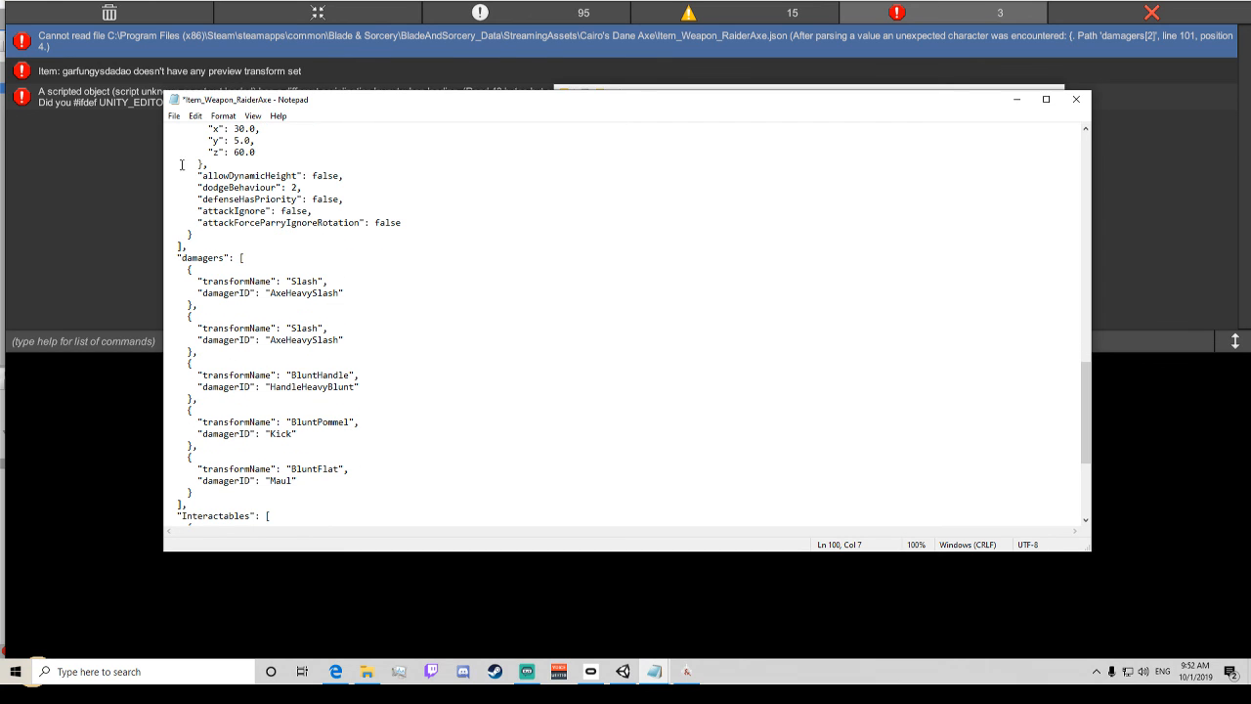
Save the edited Item_Weapon_RaiderAxe.json and close it.
click(176, 117)
click(220, 176)
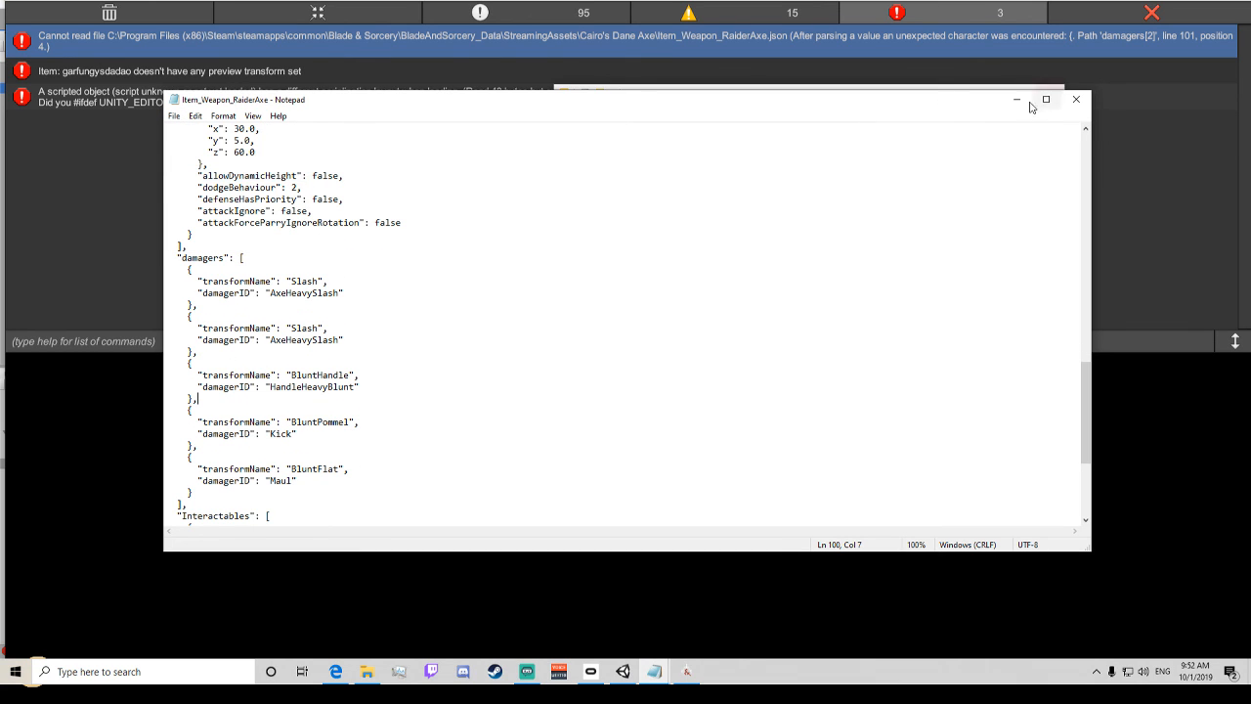
click(1075, 99)
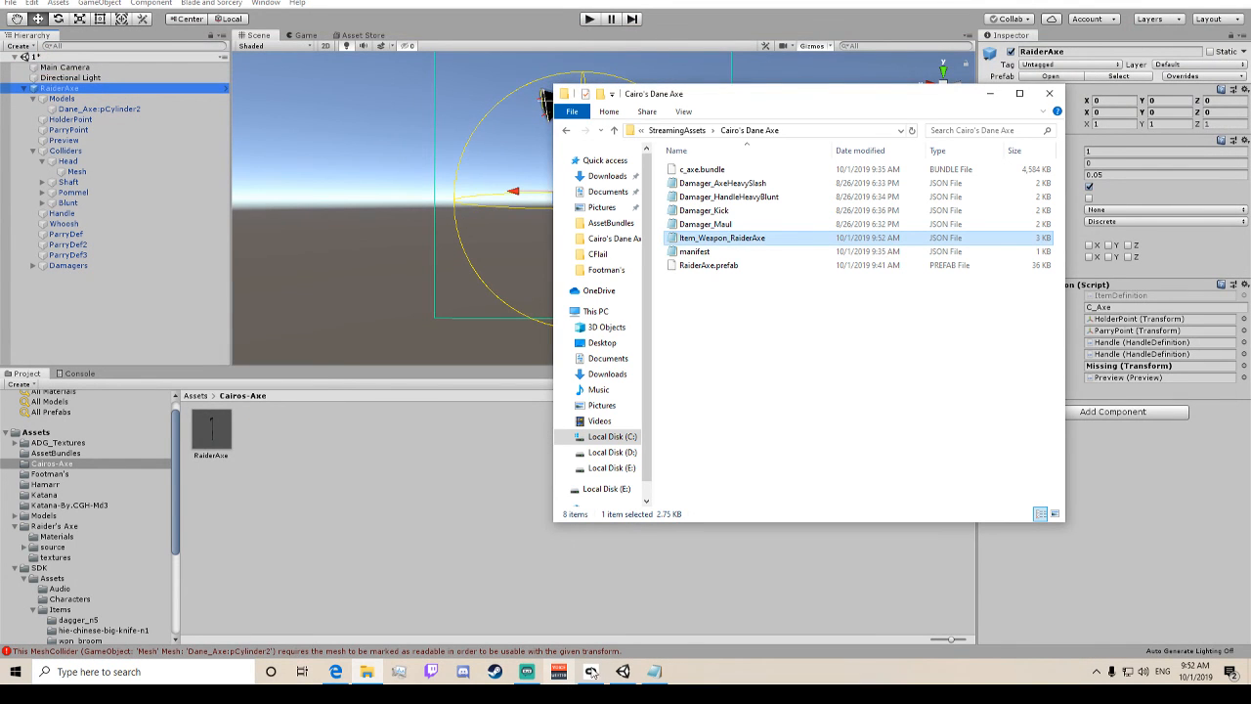
Switch to the Oculus app and relaunch Blade & Sorcery from the library.
click(591, 672)
click(433, 223)
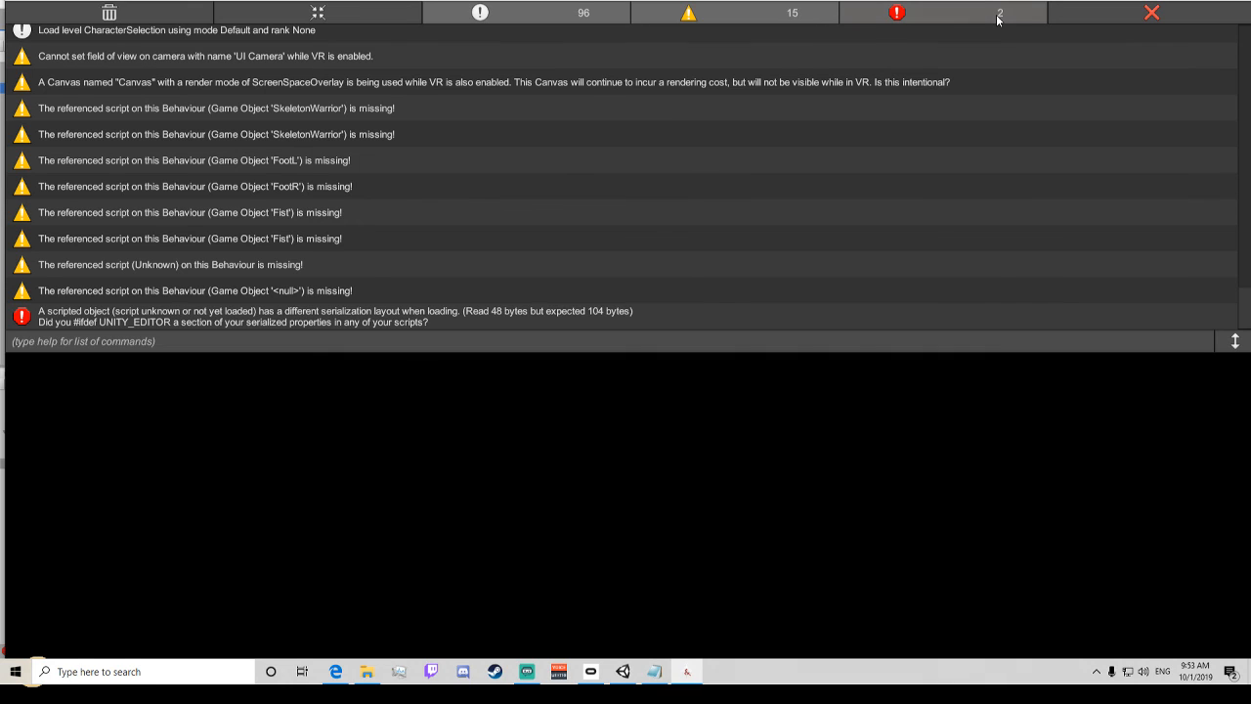
Show only errors in the relaunched game's console and inspect the preview transform and serialization layout entries.
click(792, 20)
click(577, 19)
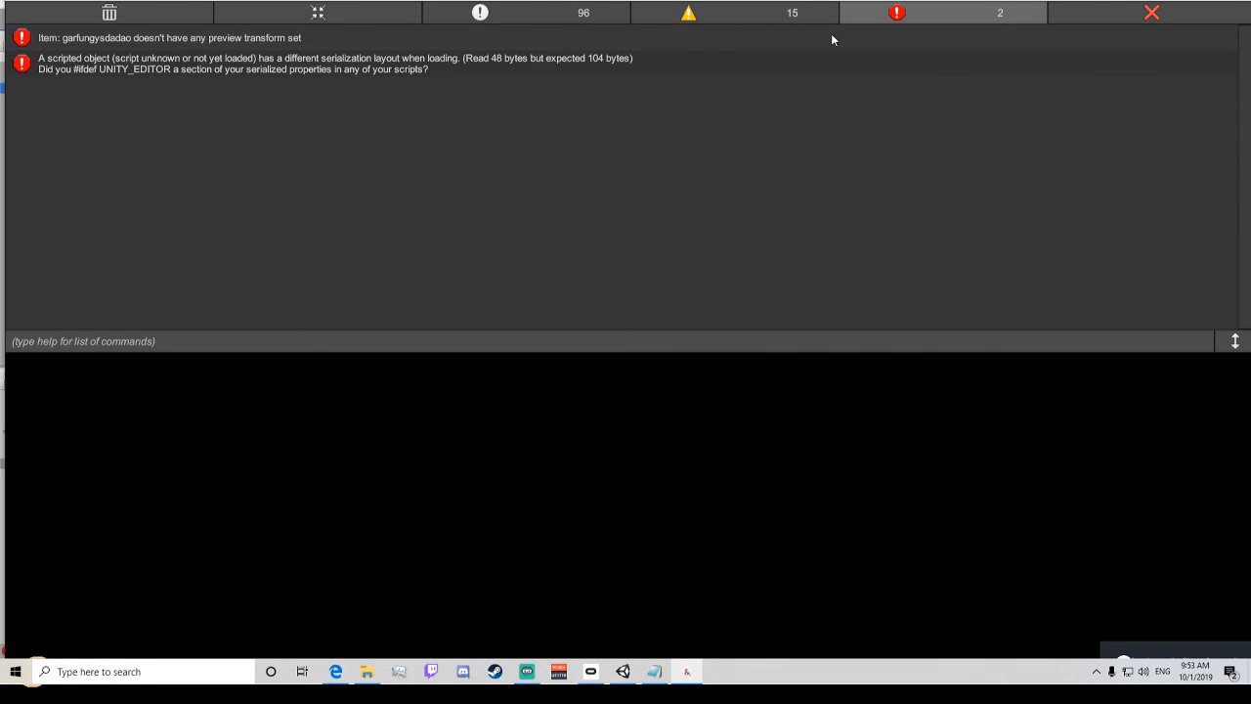
click(195, 41)
click(136, 59)
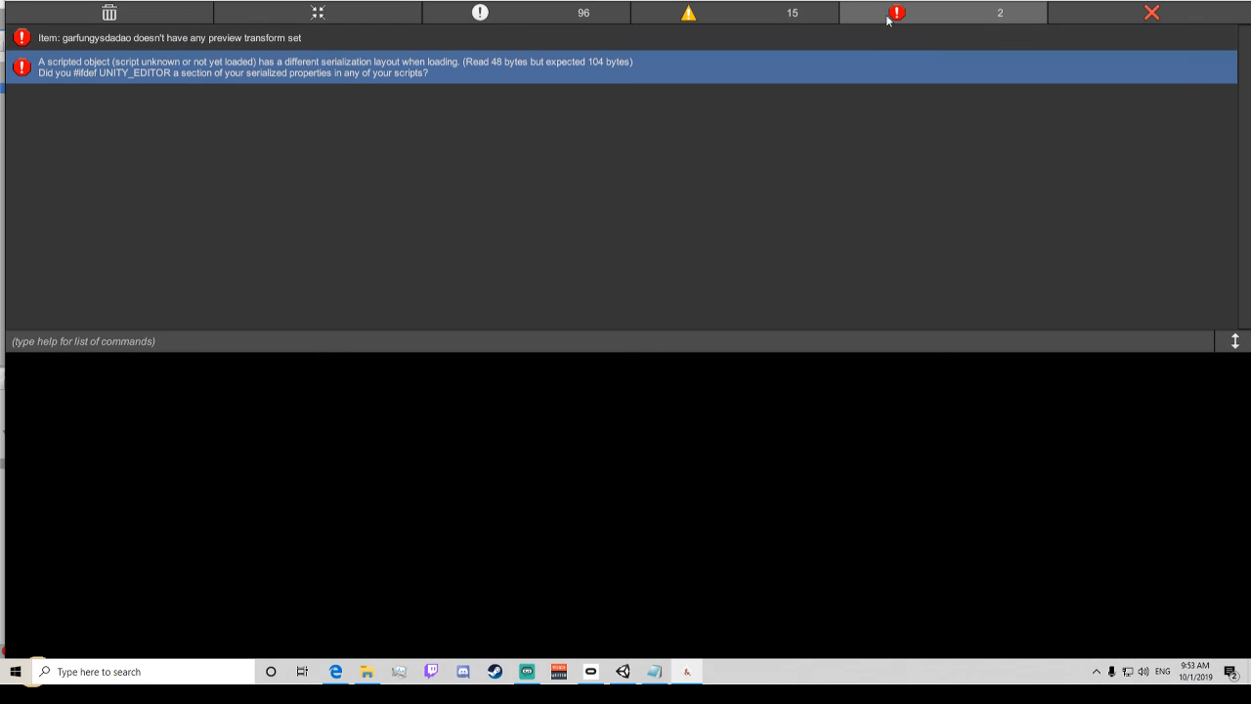
Show only warnings in the console and read through the list for entries about the axe.
click(928, 19)
click(782, 14)
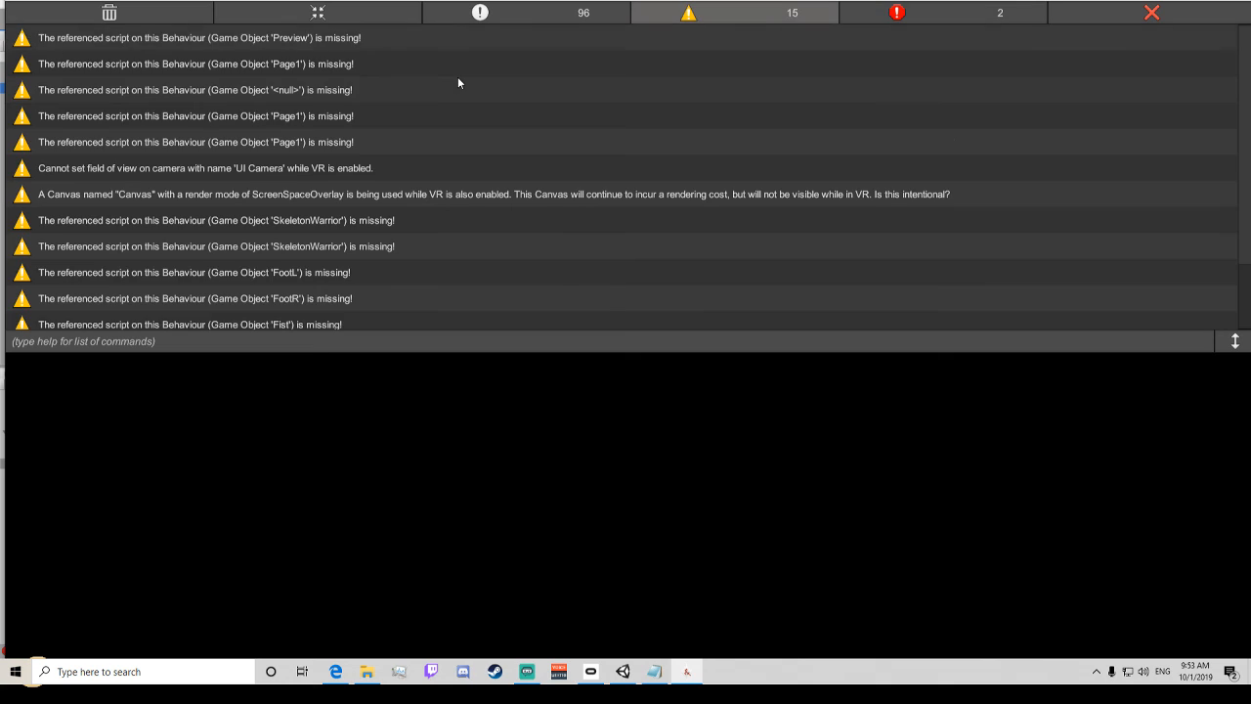
scroll(460, 78, down, 3)
scroll(279, 202, up, 3)
scroll(304, 168, down, 1)
scroll(517, 104, down, 2)
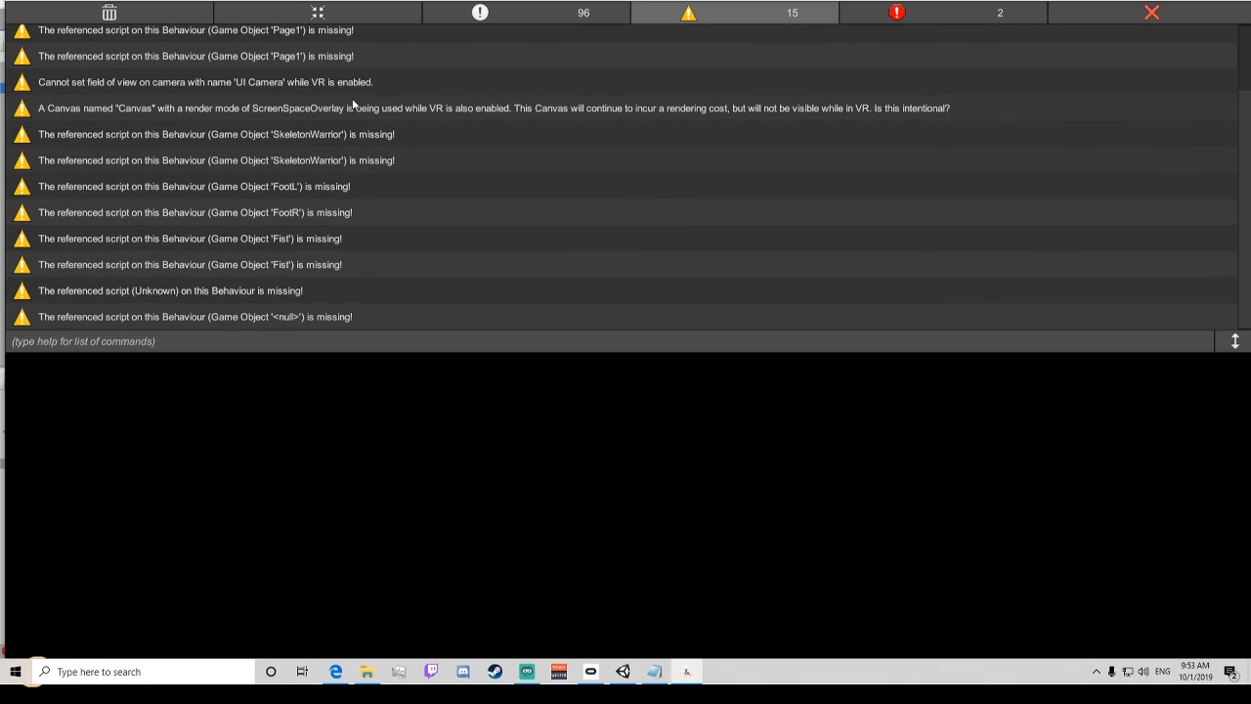
Show only information messages in the console and inspect the first JSON loader entries for Item_Weapon_RaiderAxe.json and C_LongAxe.
click(692, 14)
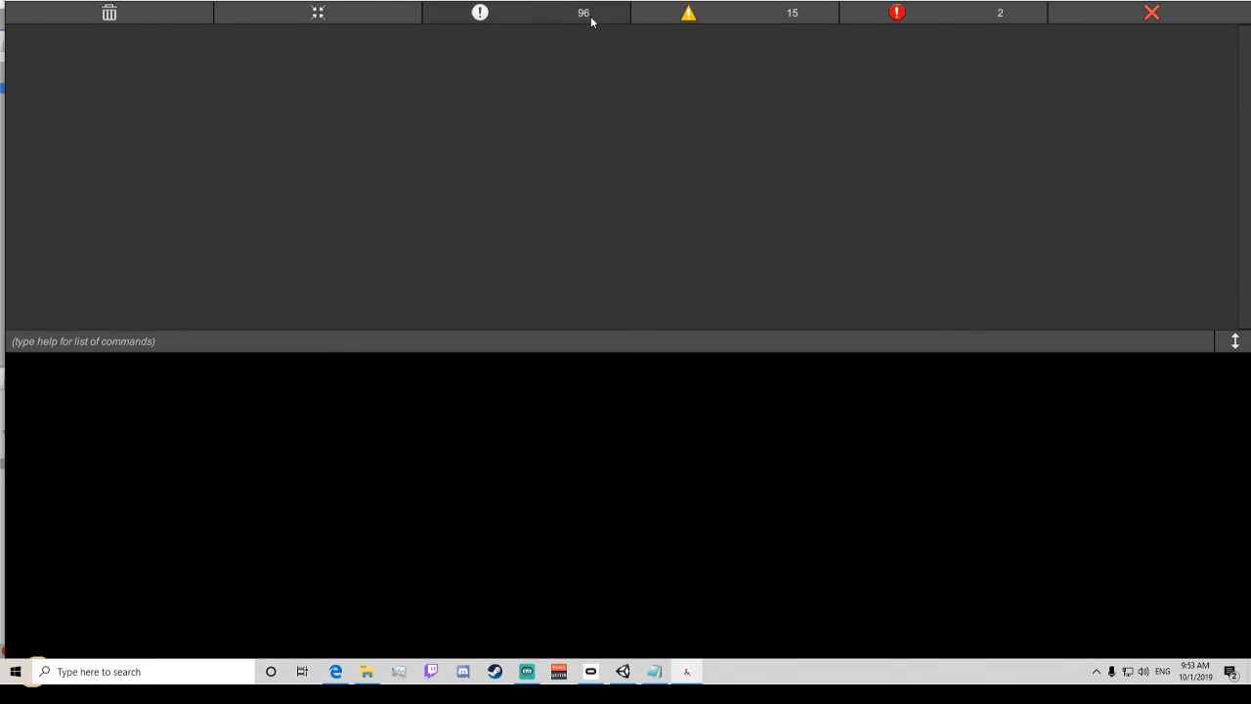
click(589, 16)
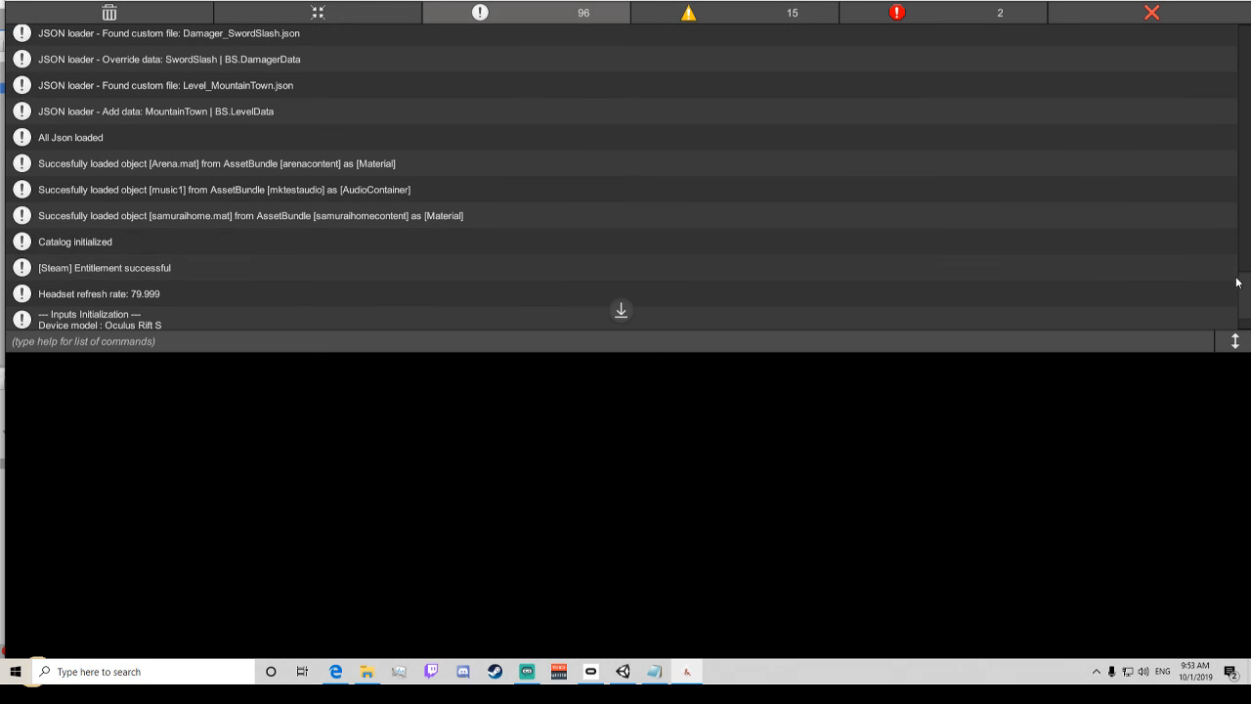
drag(1240, 282, 1243, 29)
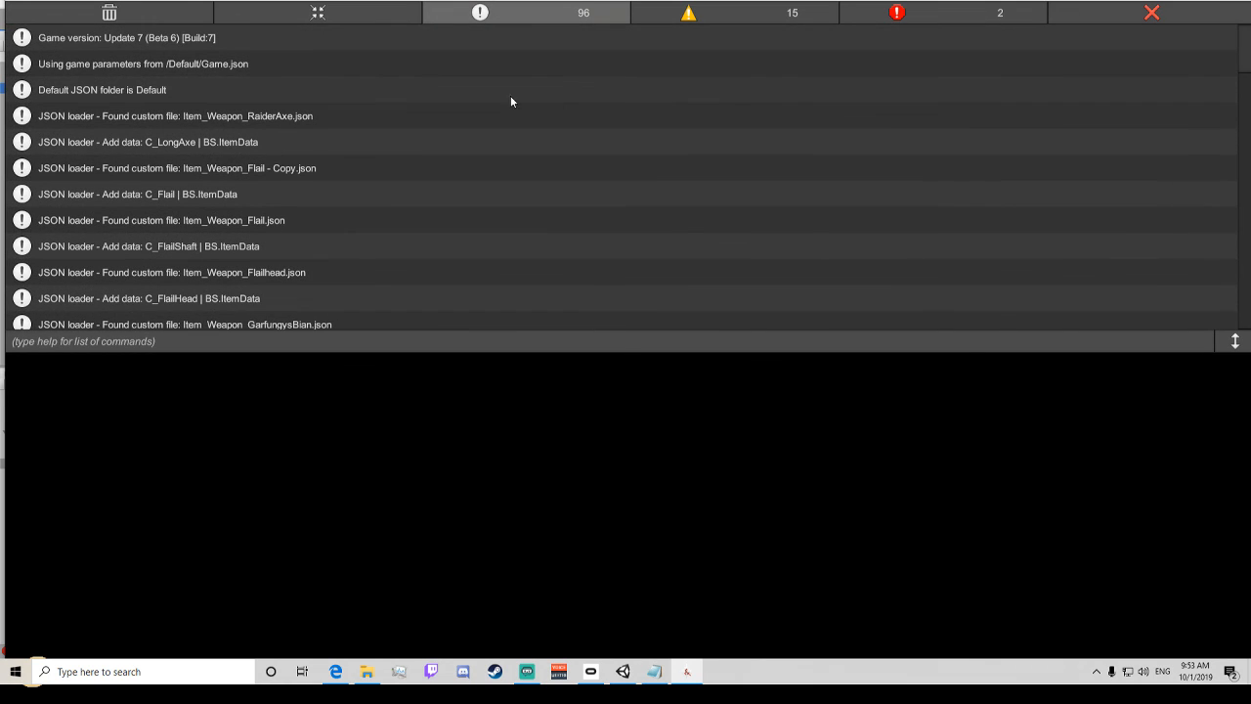
click(256, 117)
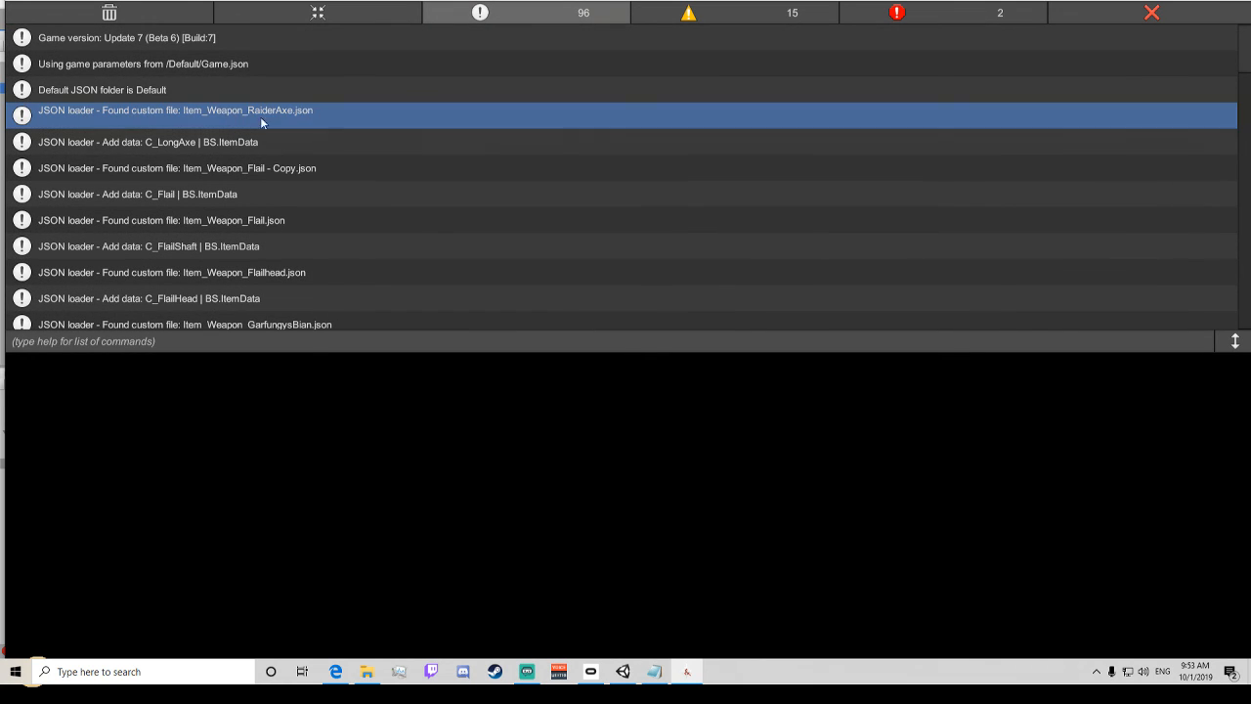
click(150, 142)
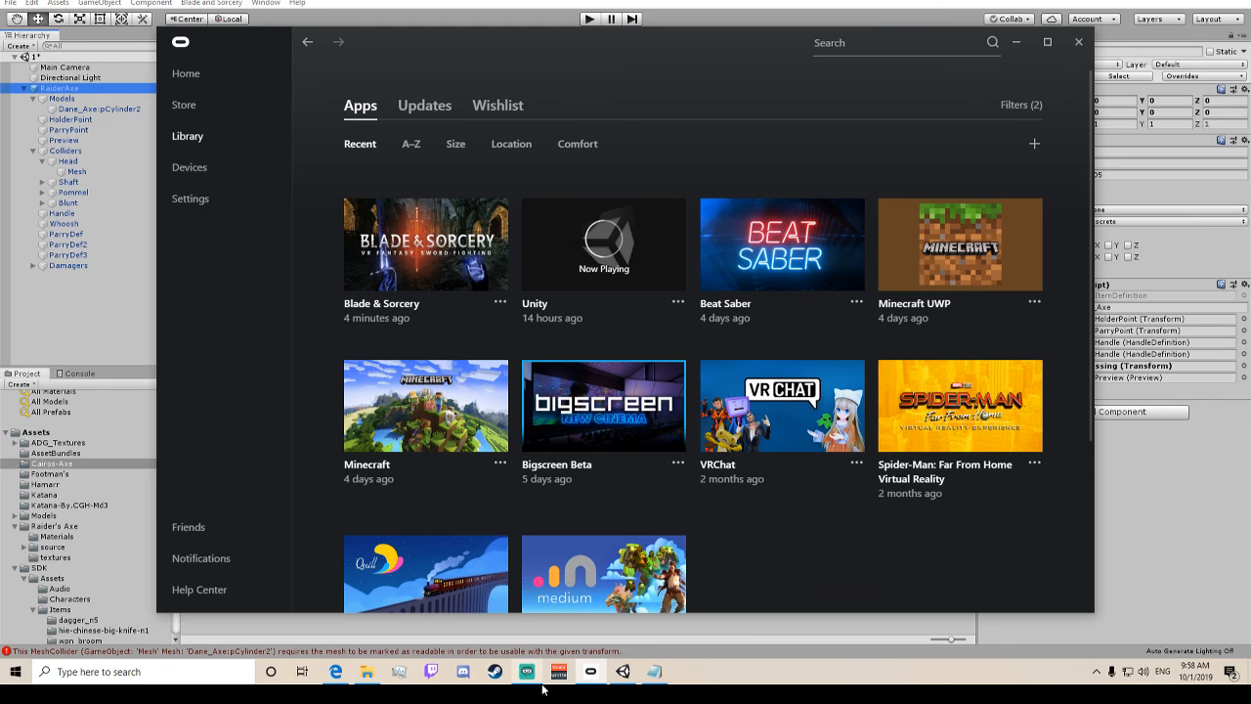
mouse_move(544, 690)
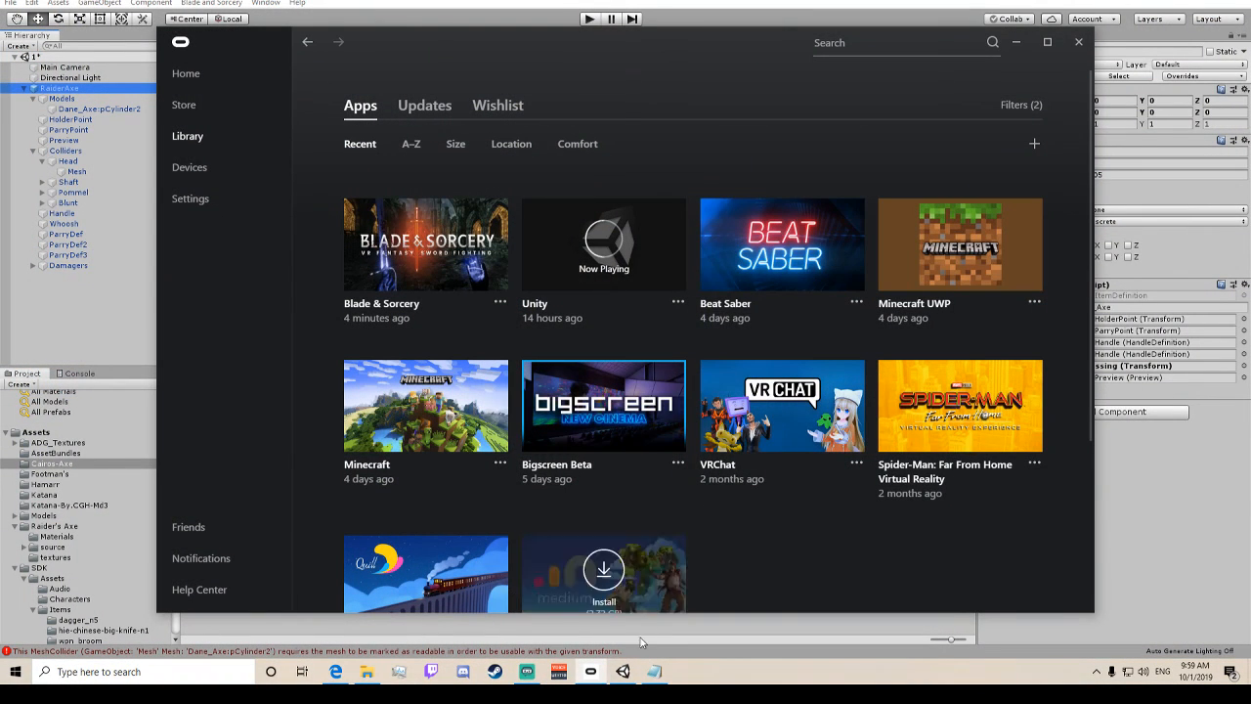
mouse_move(529, 669)
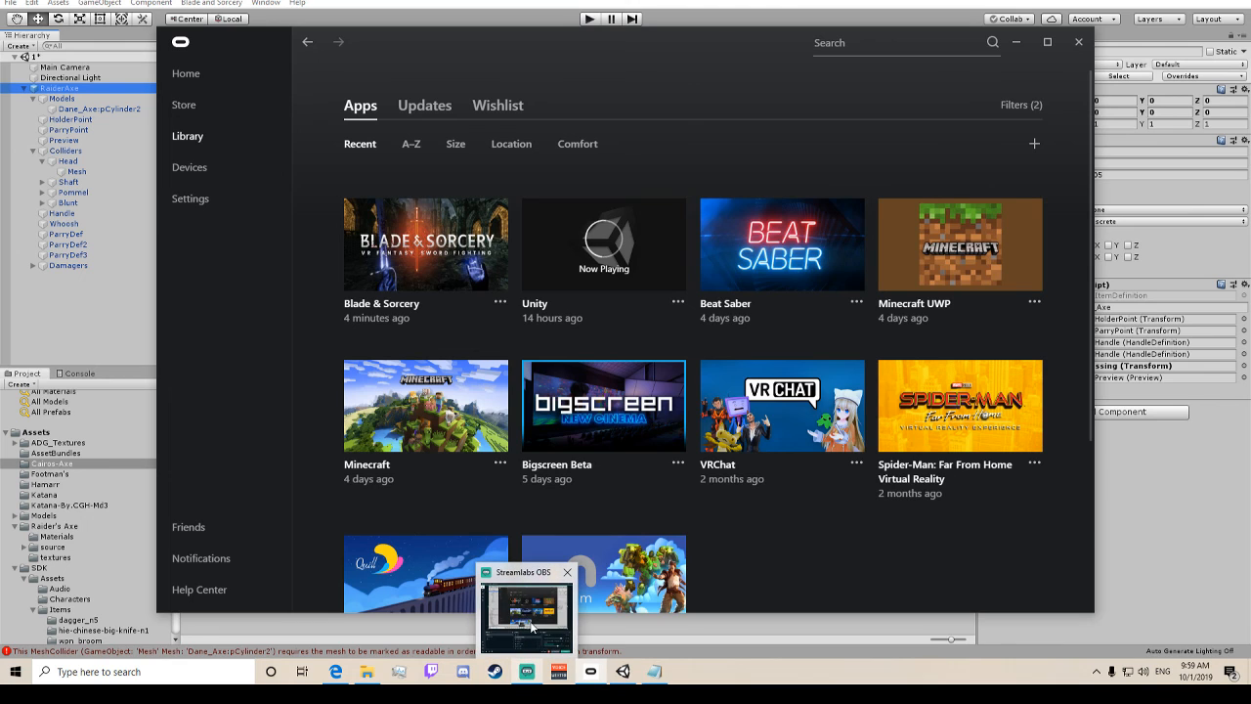
mouse_move(532, 627)
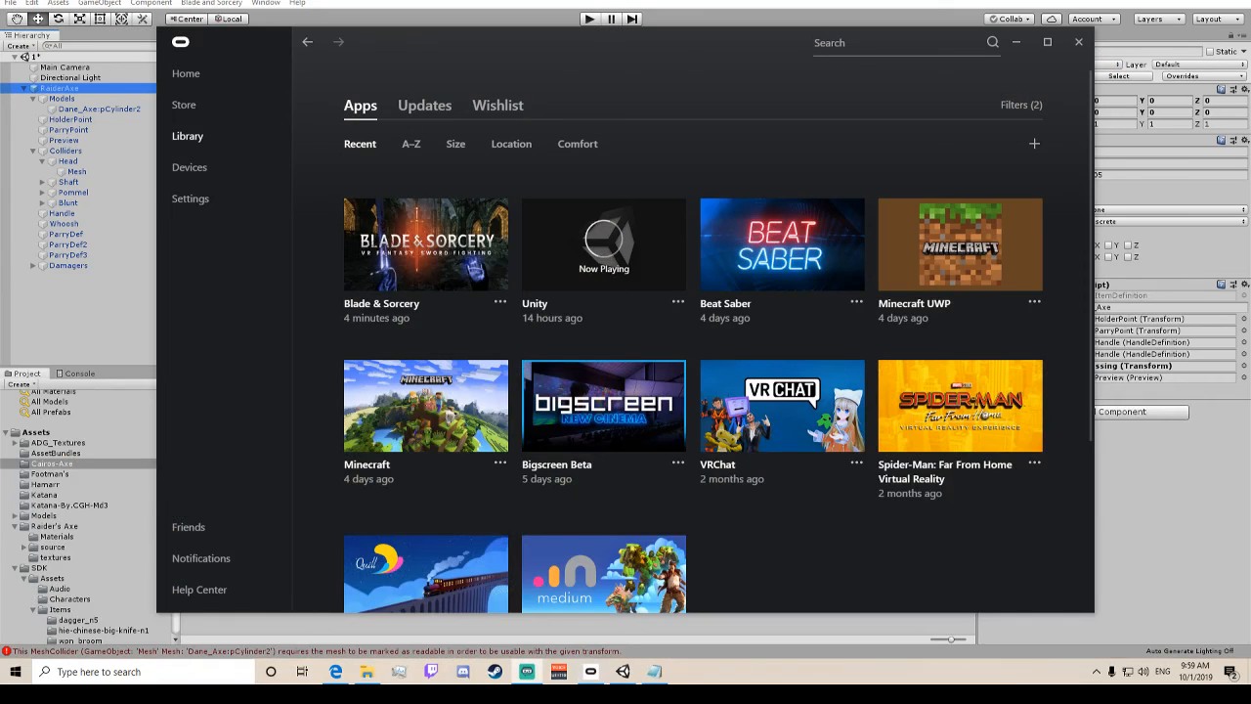